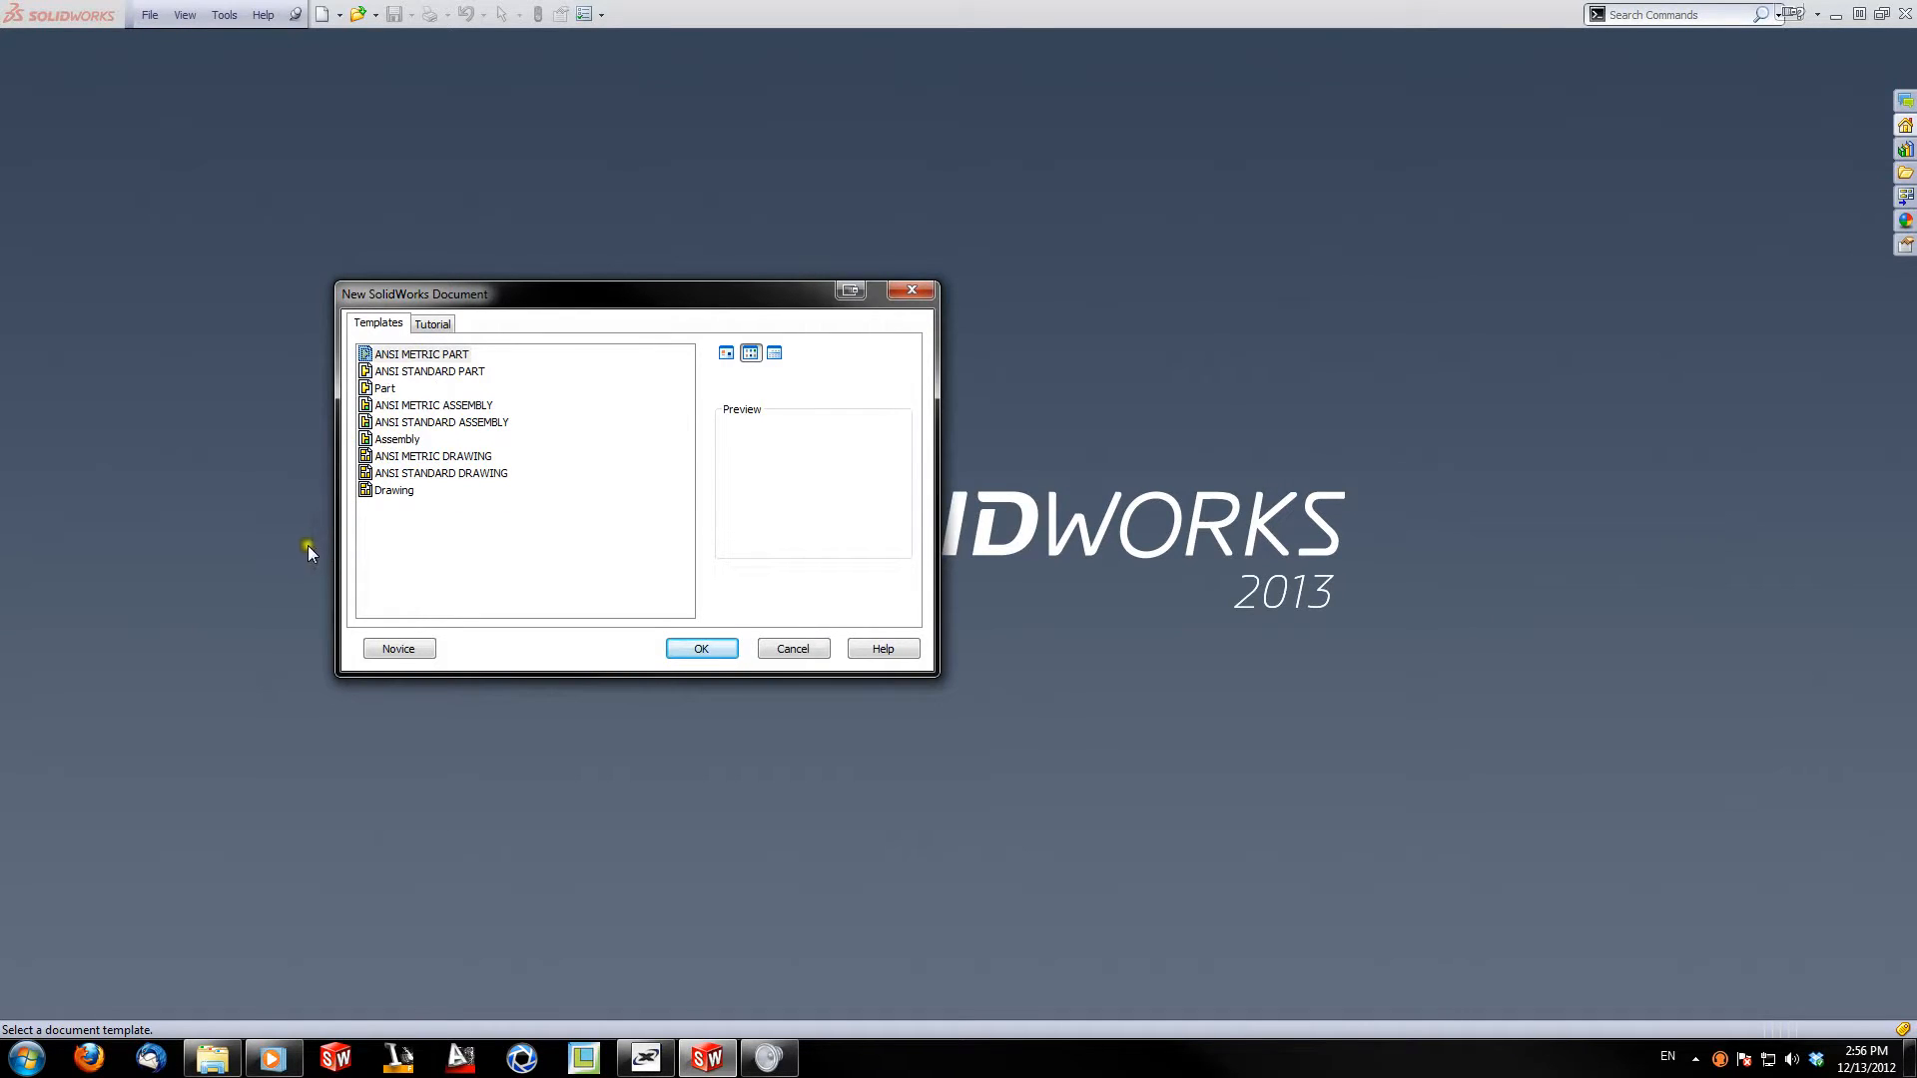
Step: Create a new part from the ANSI STANDARD PART template and open a sketch on the Top Plane
left_click(429, 376)
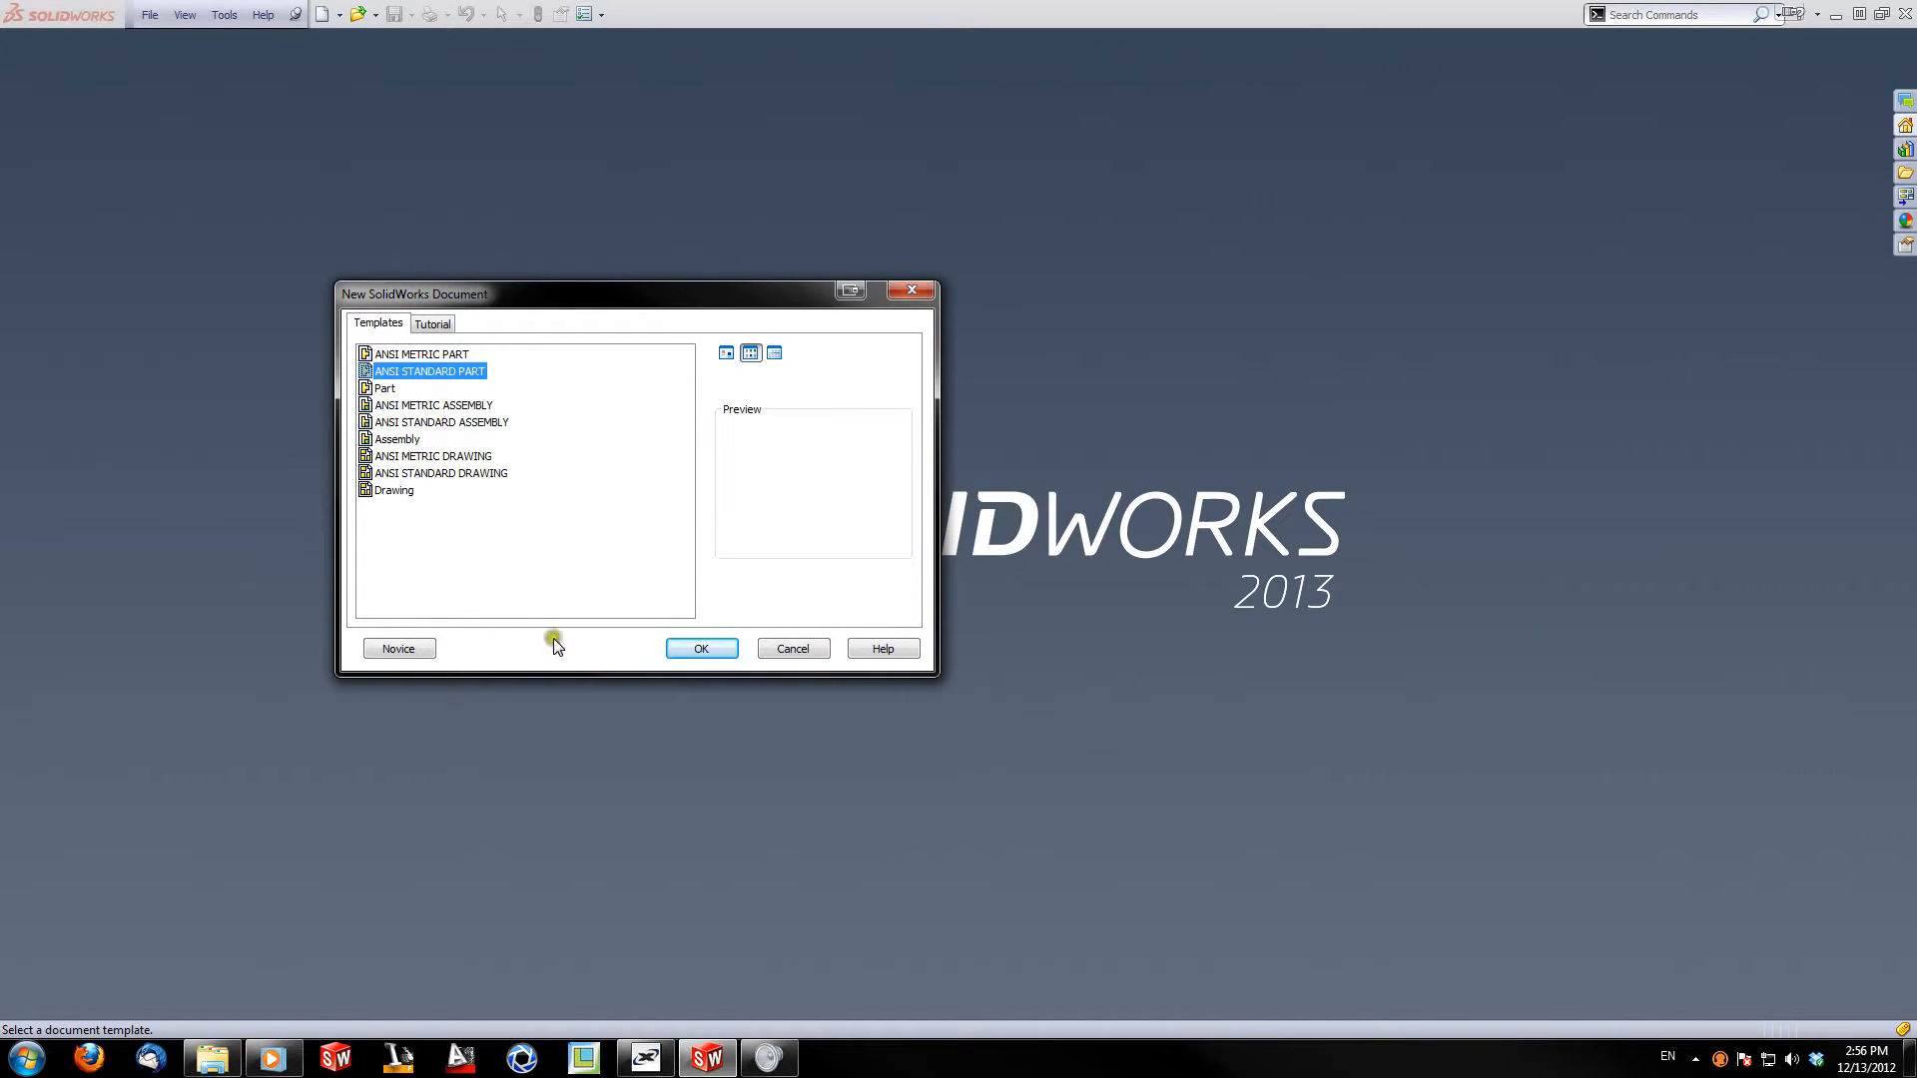
left_click(696, 657)
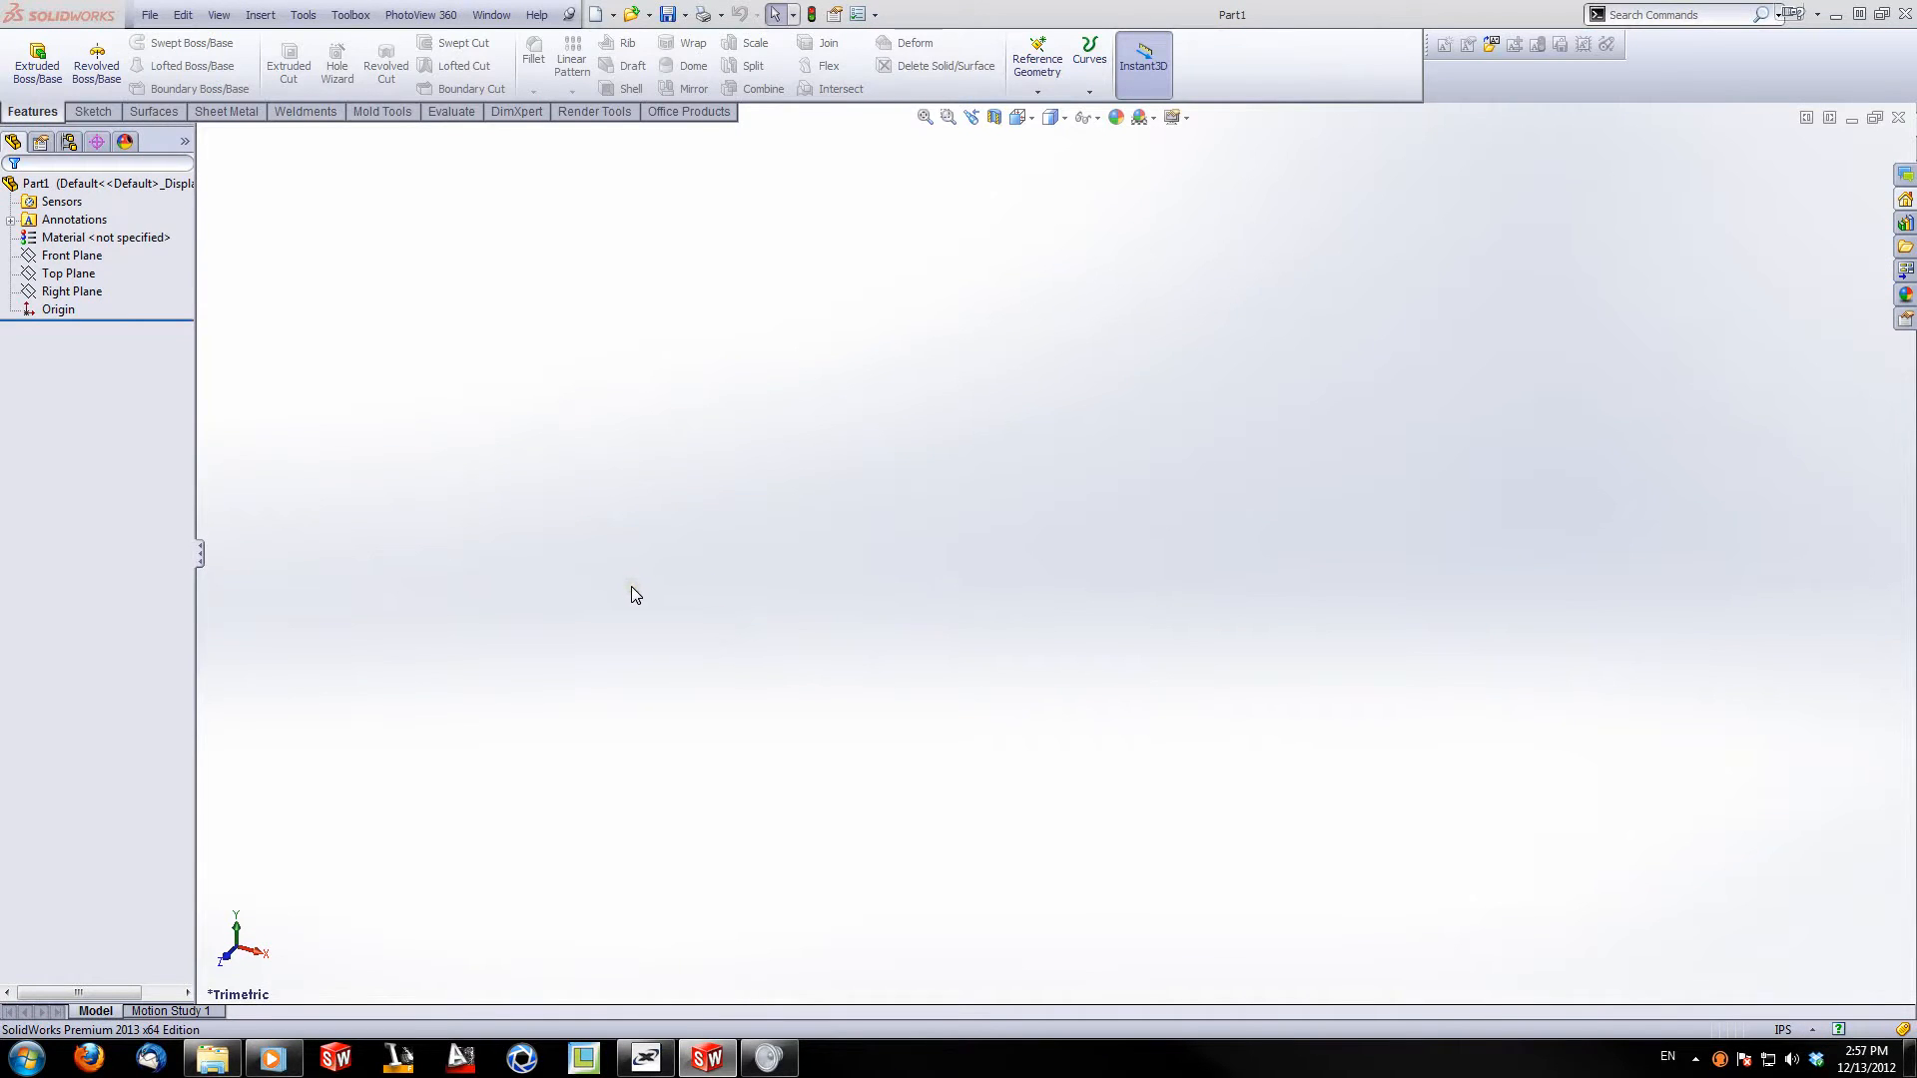
left_click(91, 113)
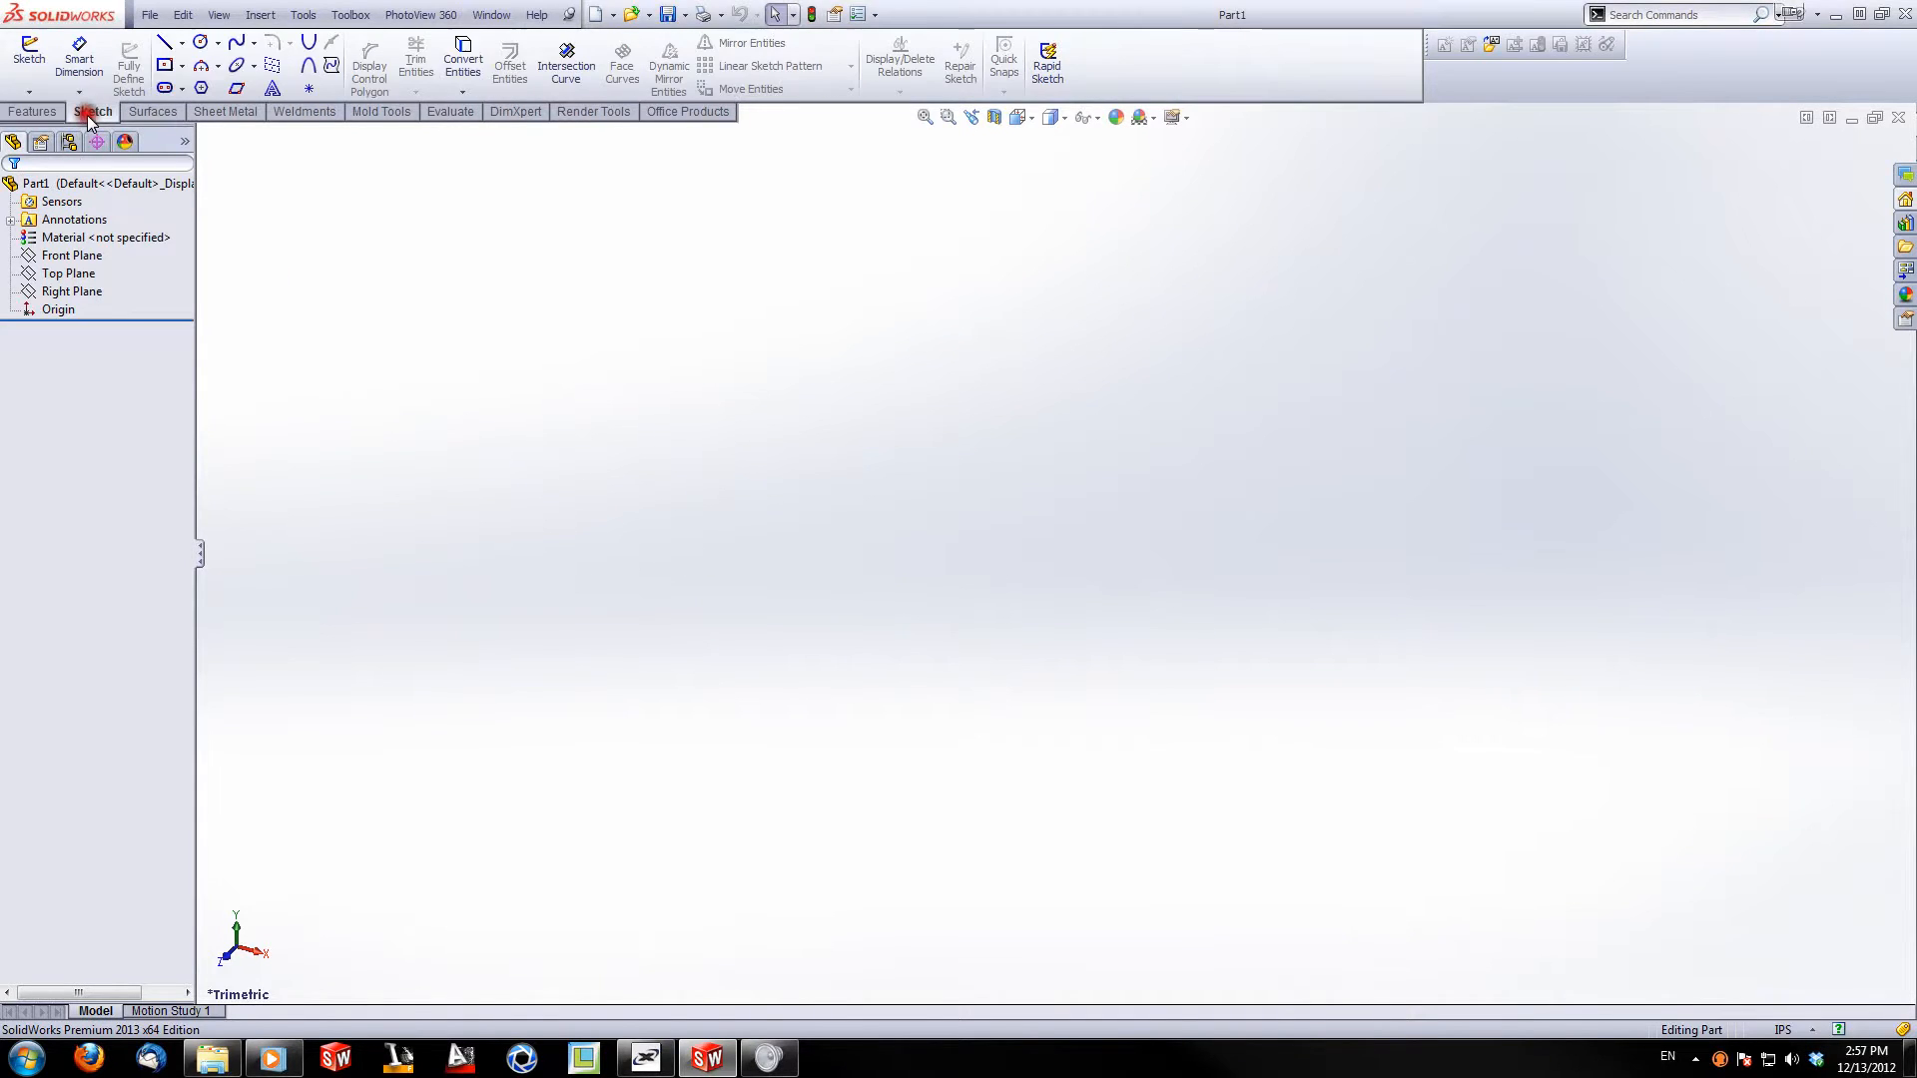
left_click(21, 66)
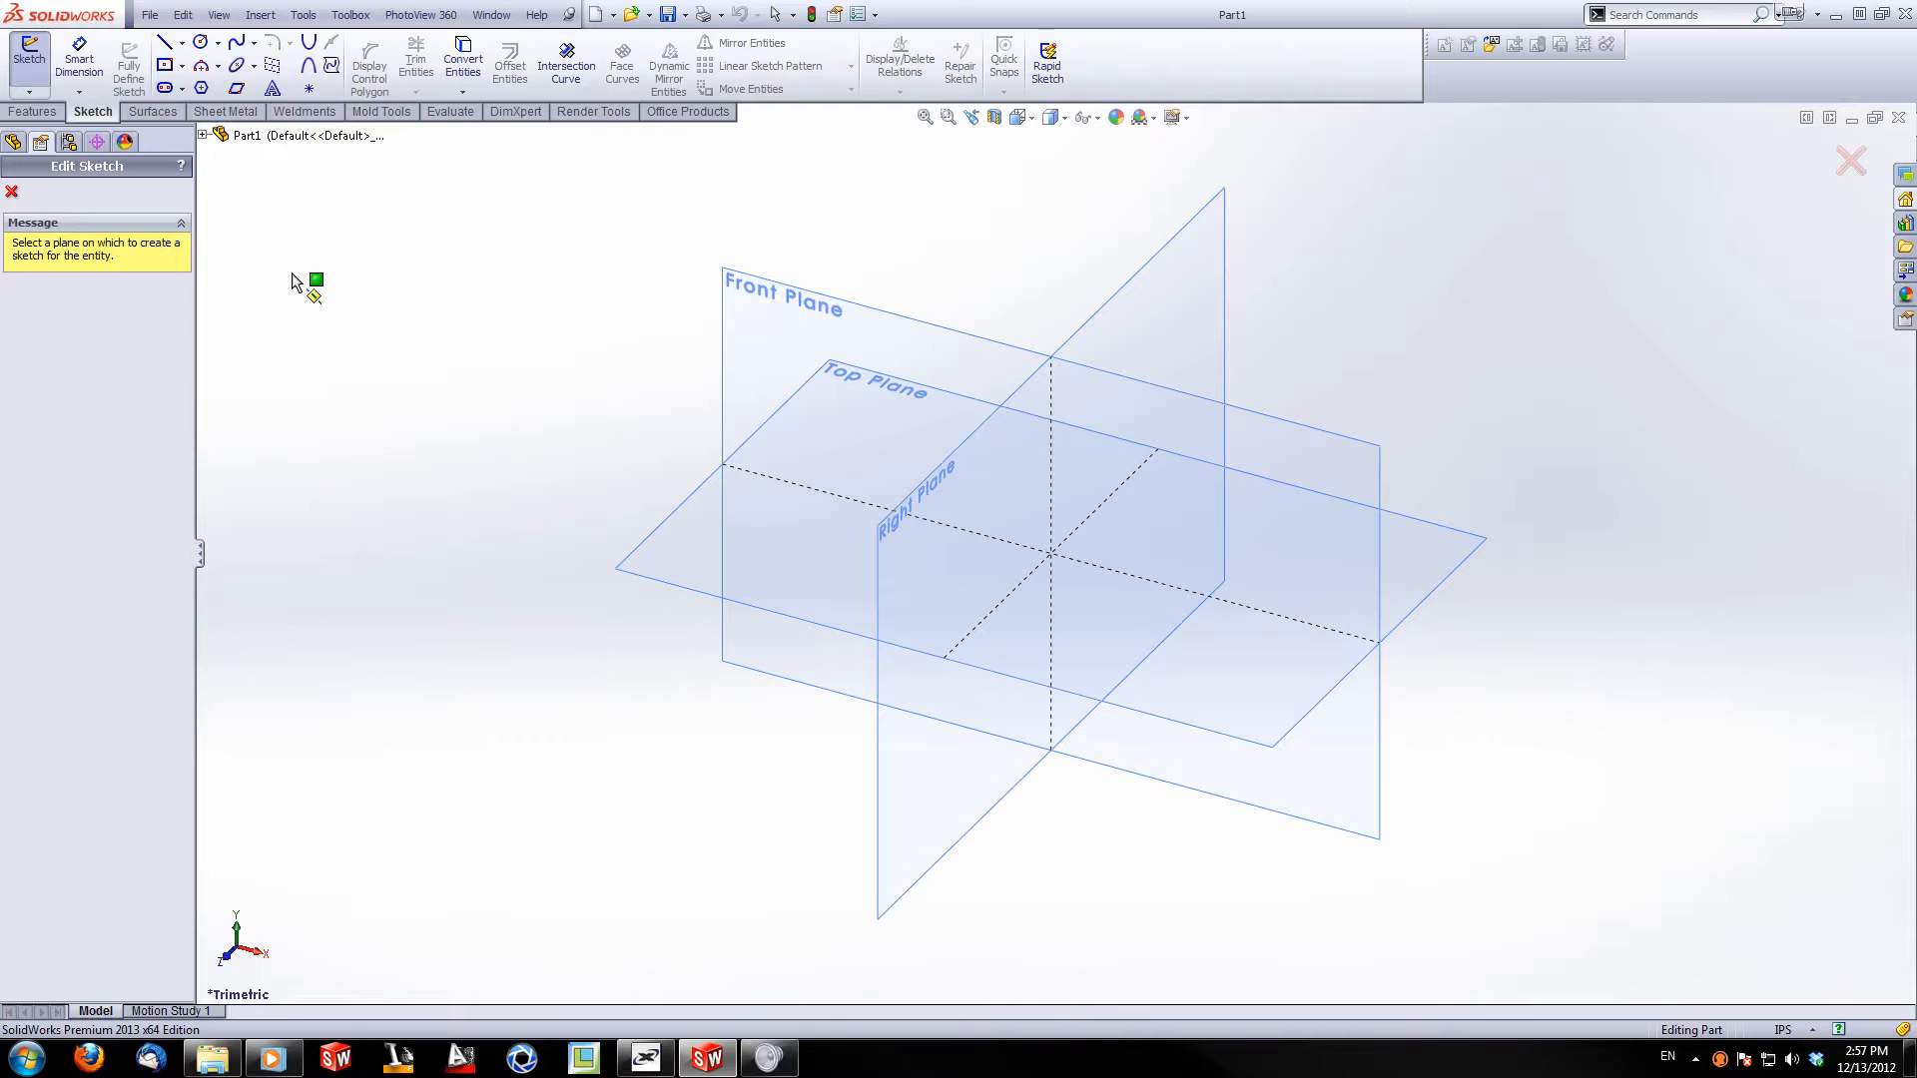
left_click(675, 561)
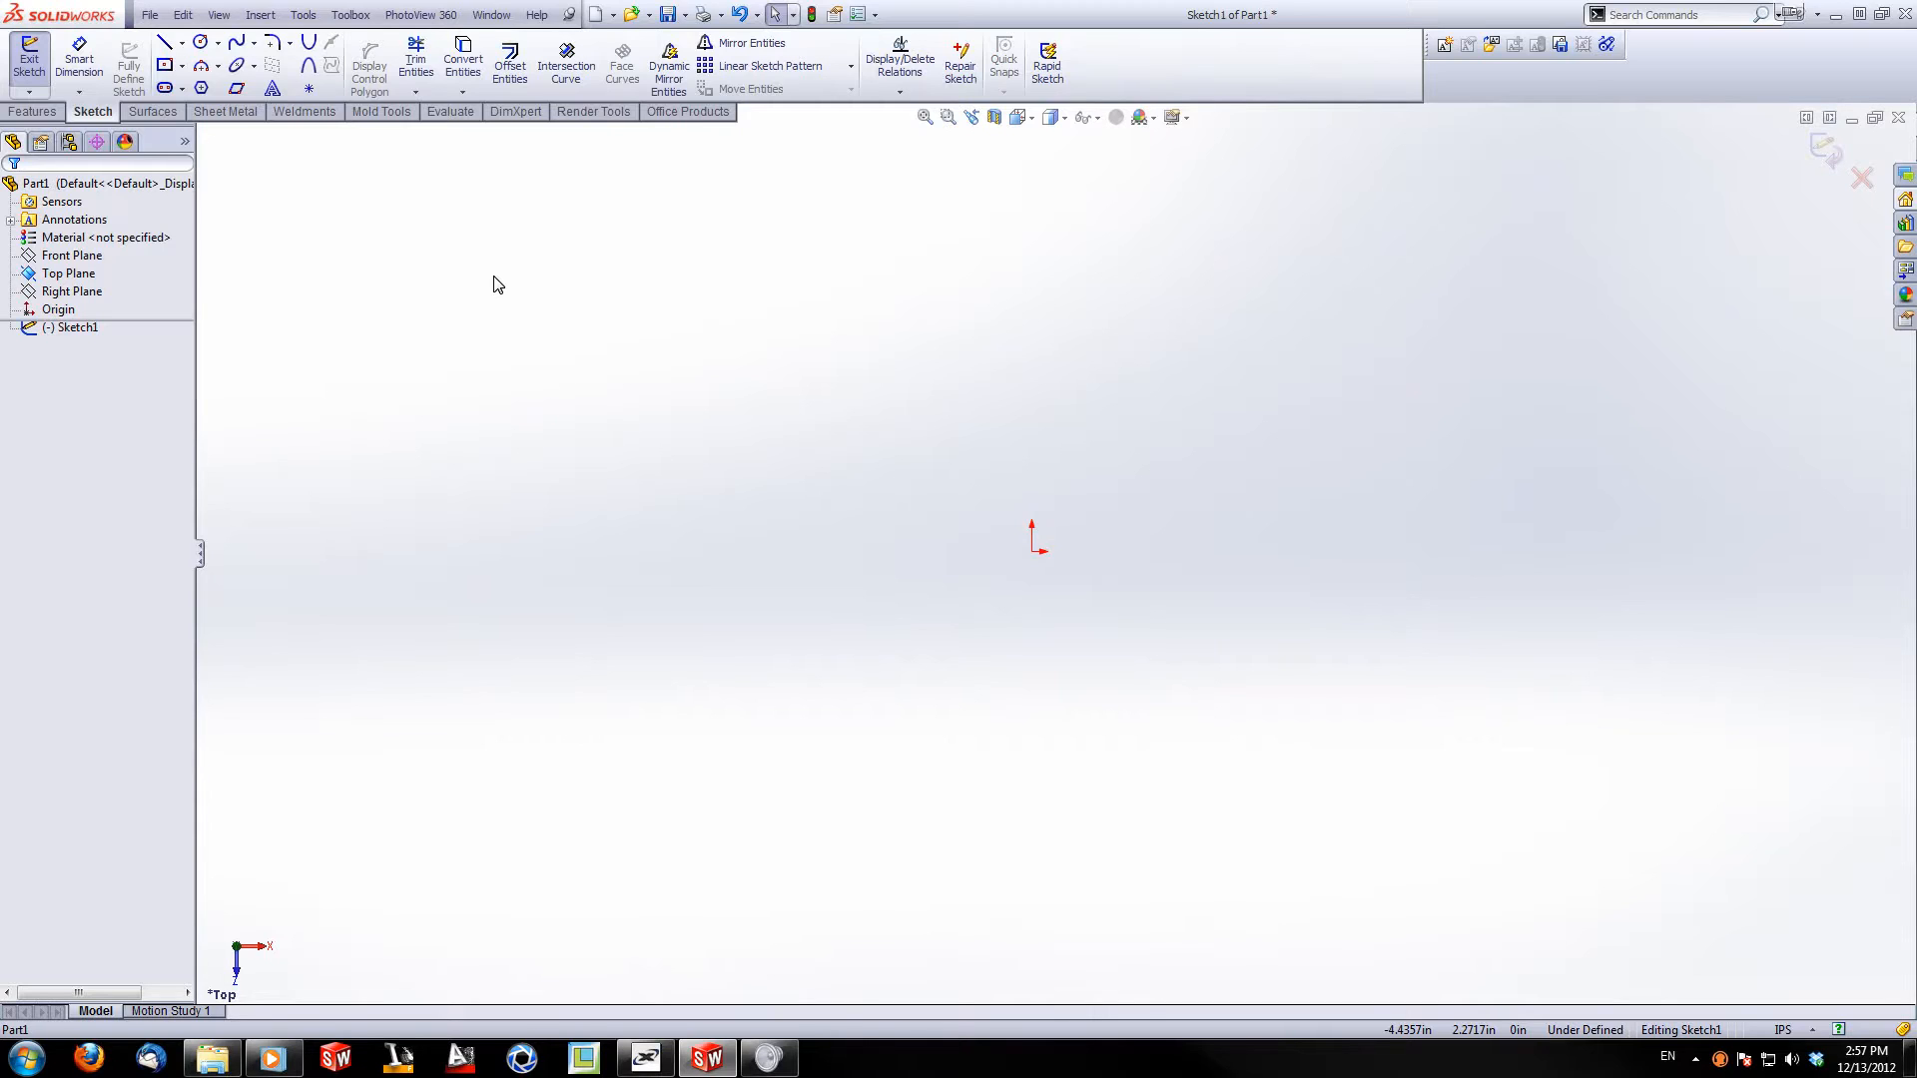
Step: Draw a center rectangle about 2.34 in wide and 2.14 in high, centred on the origin
left_click(165, 65)
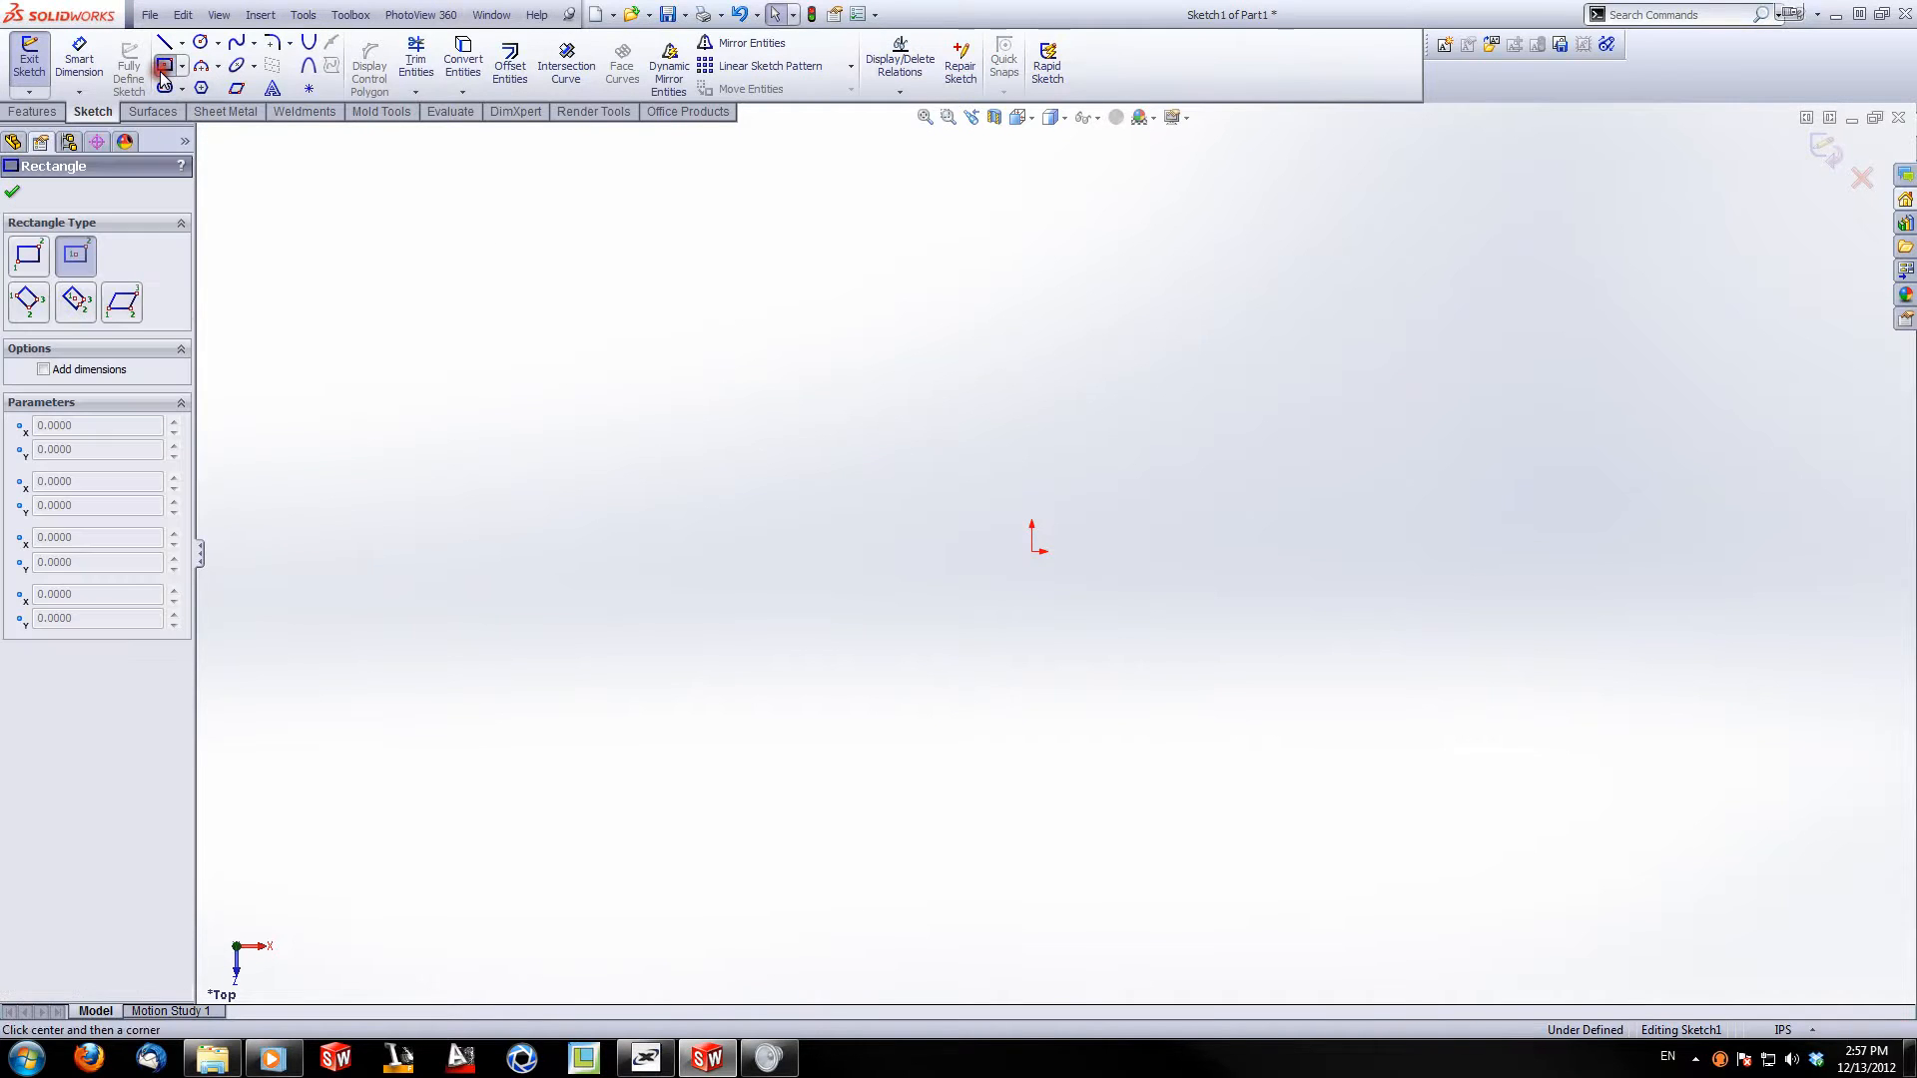
left_click(1031, 551)
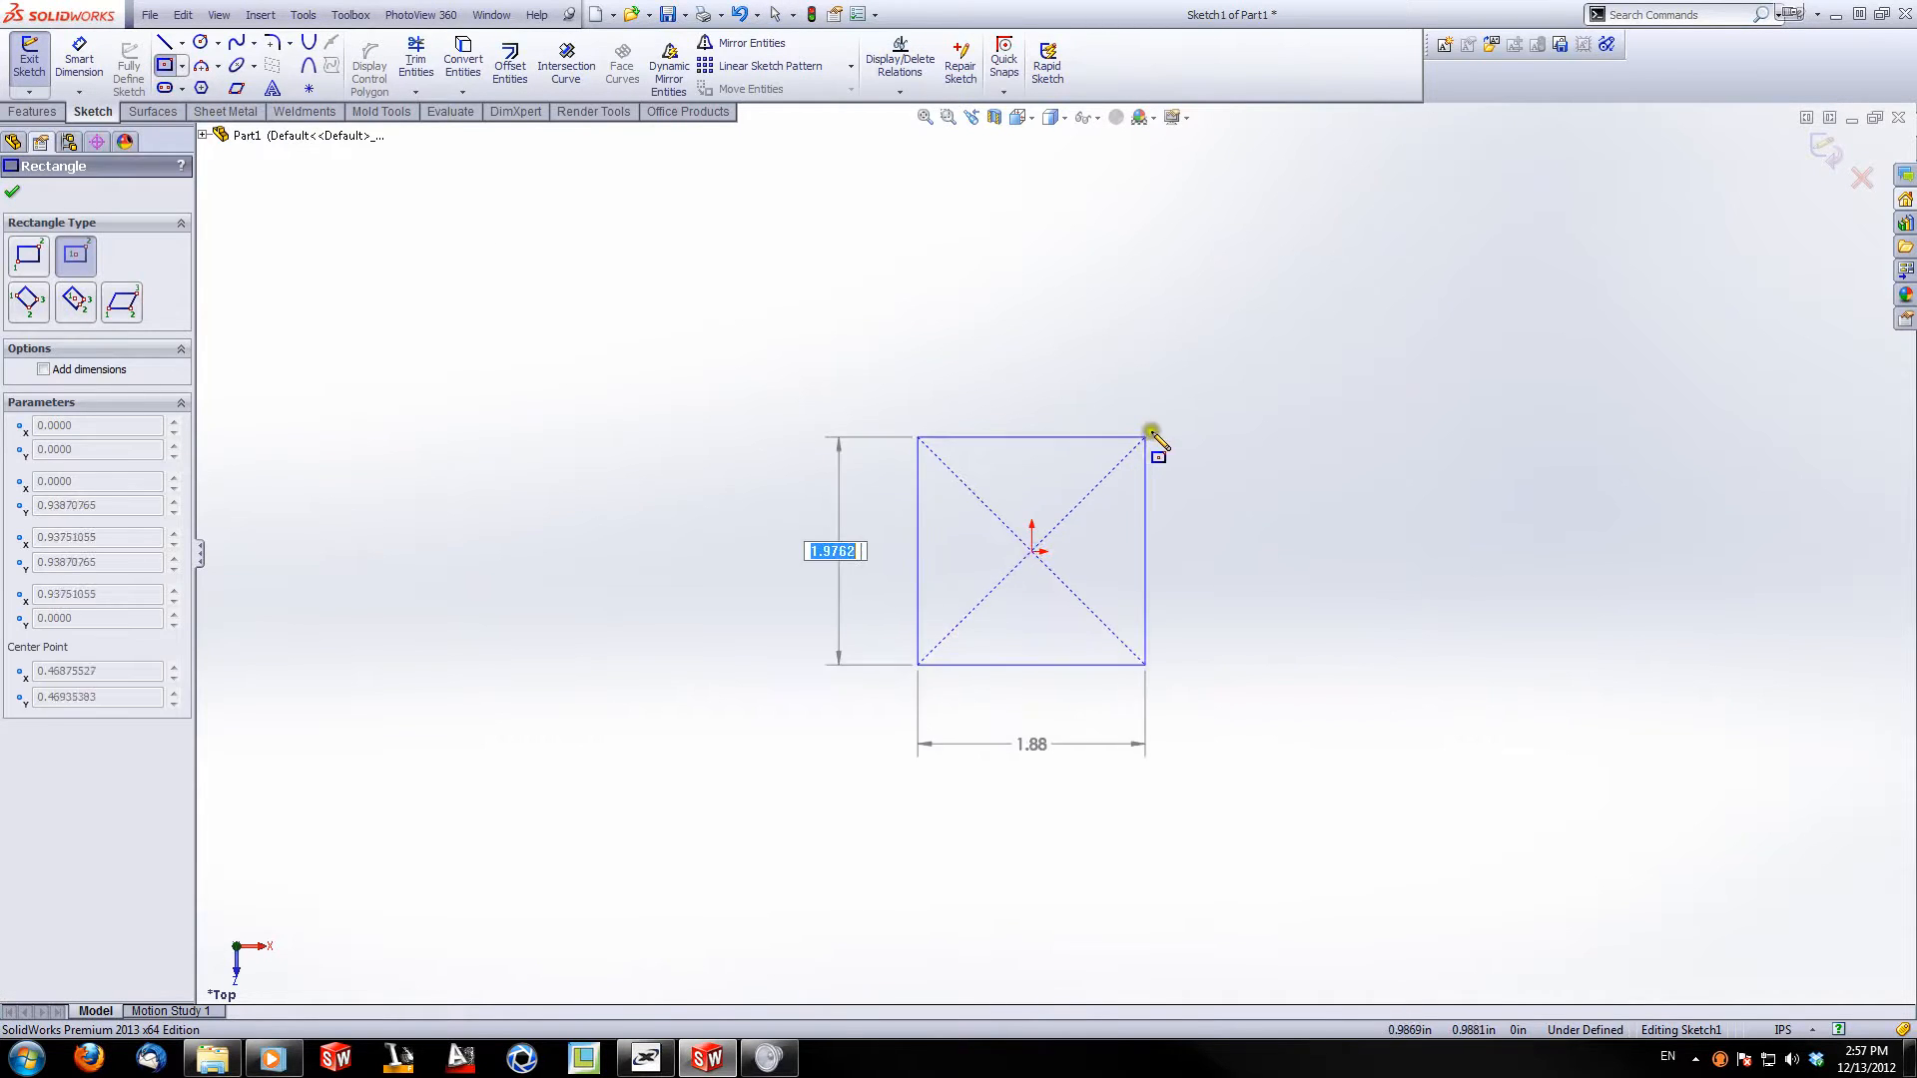
left_click(1173, 422)
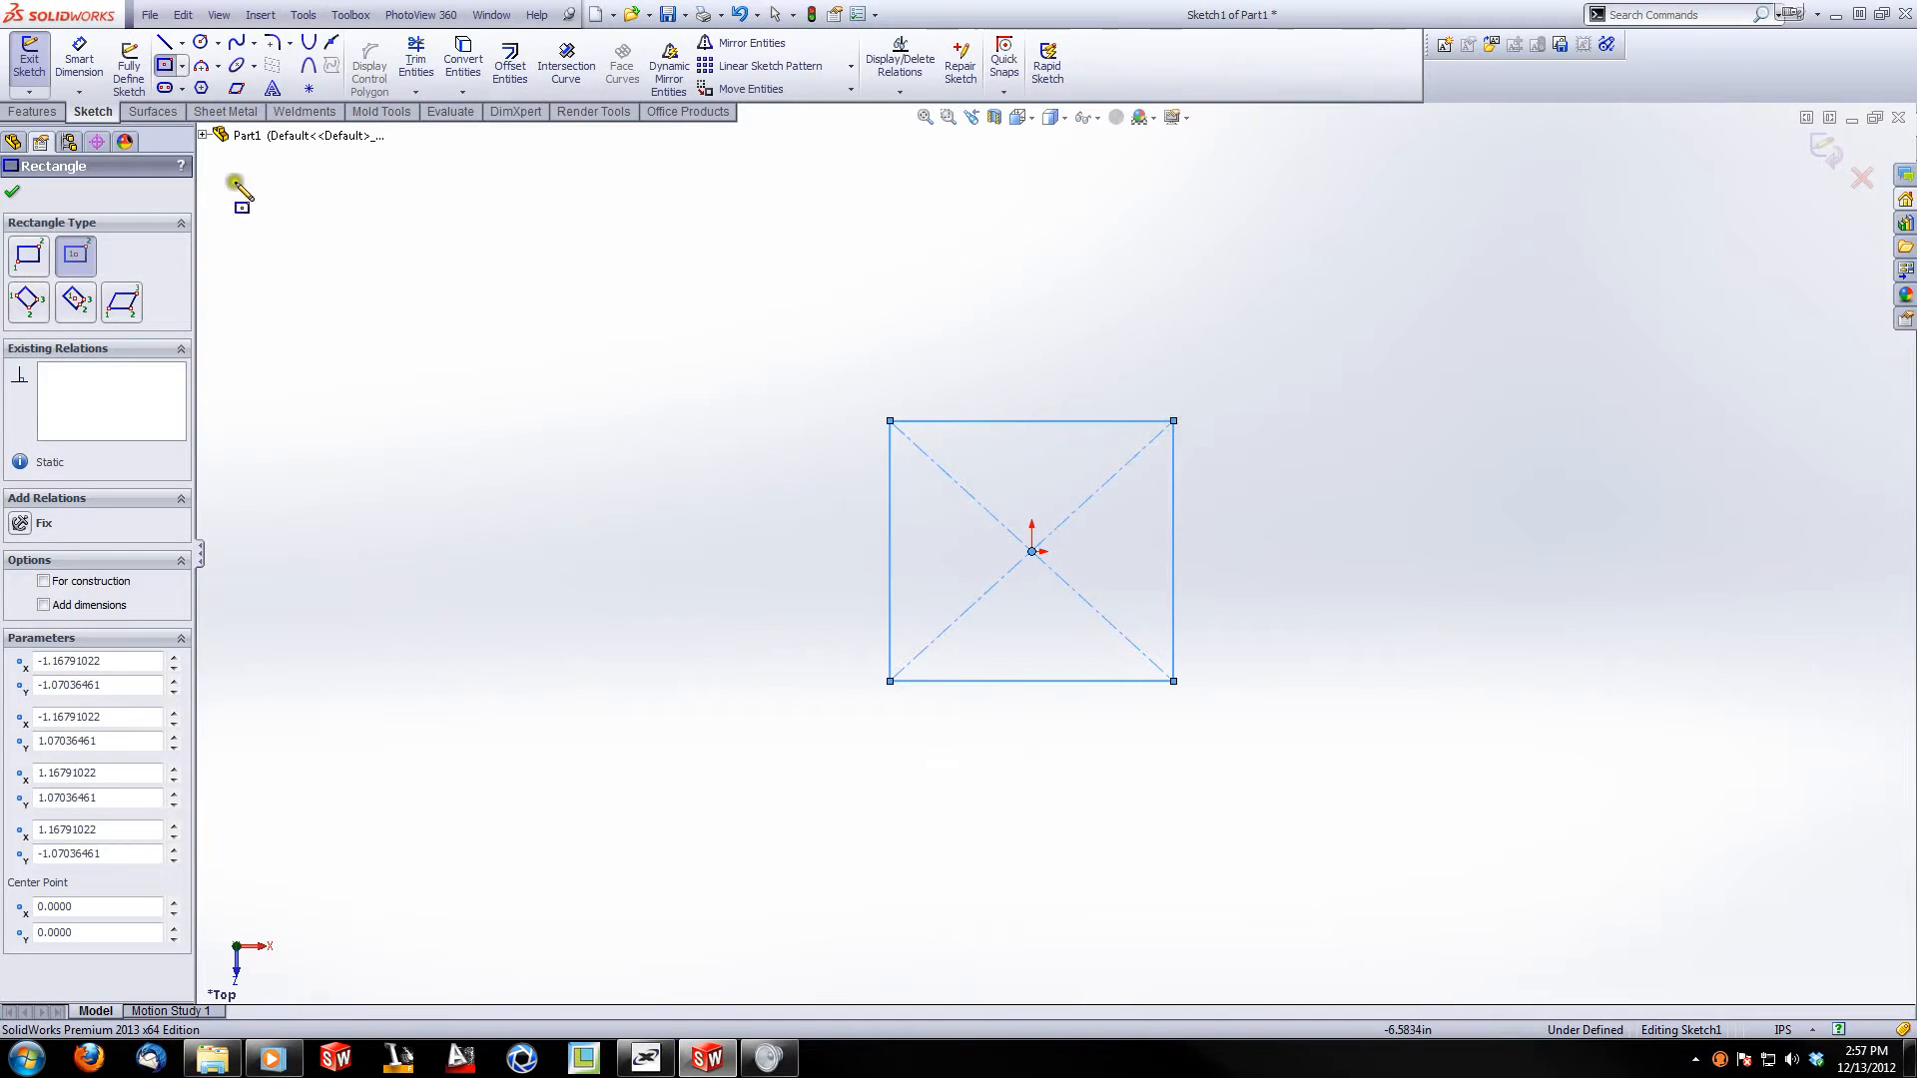
Step: Dimension the rectangle's left vertical side and set it to 2 in
left_click(72, 62)
left_click(889, 506)
left_click(795, 513)
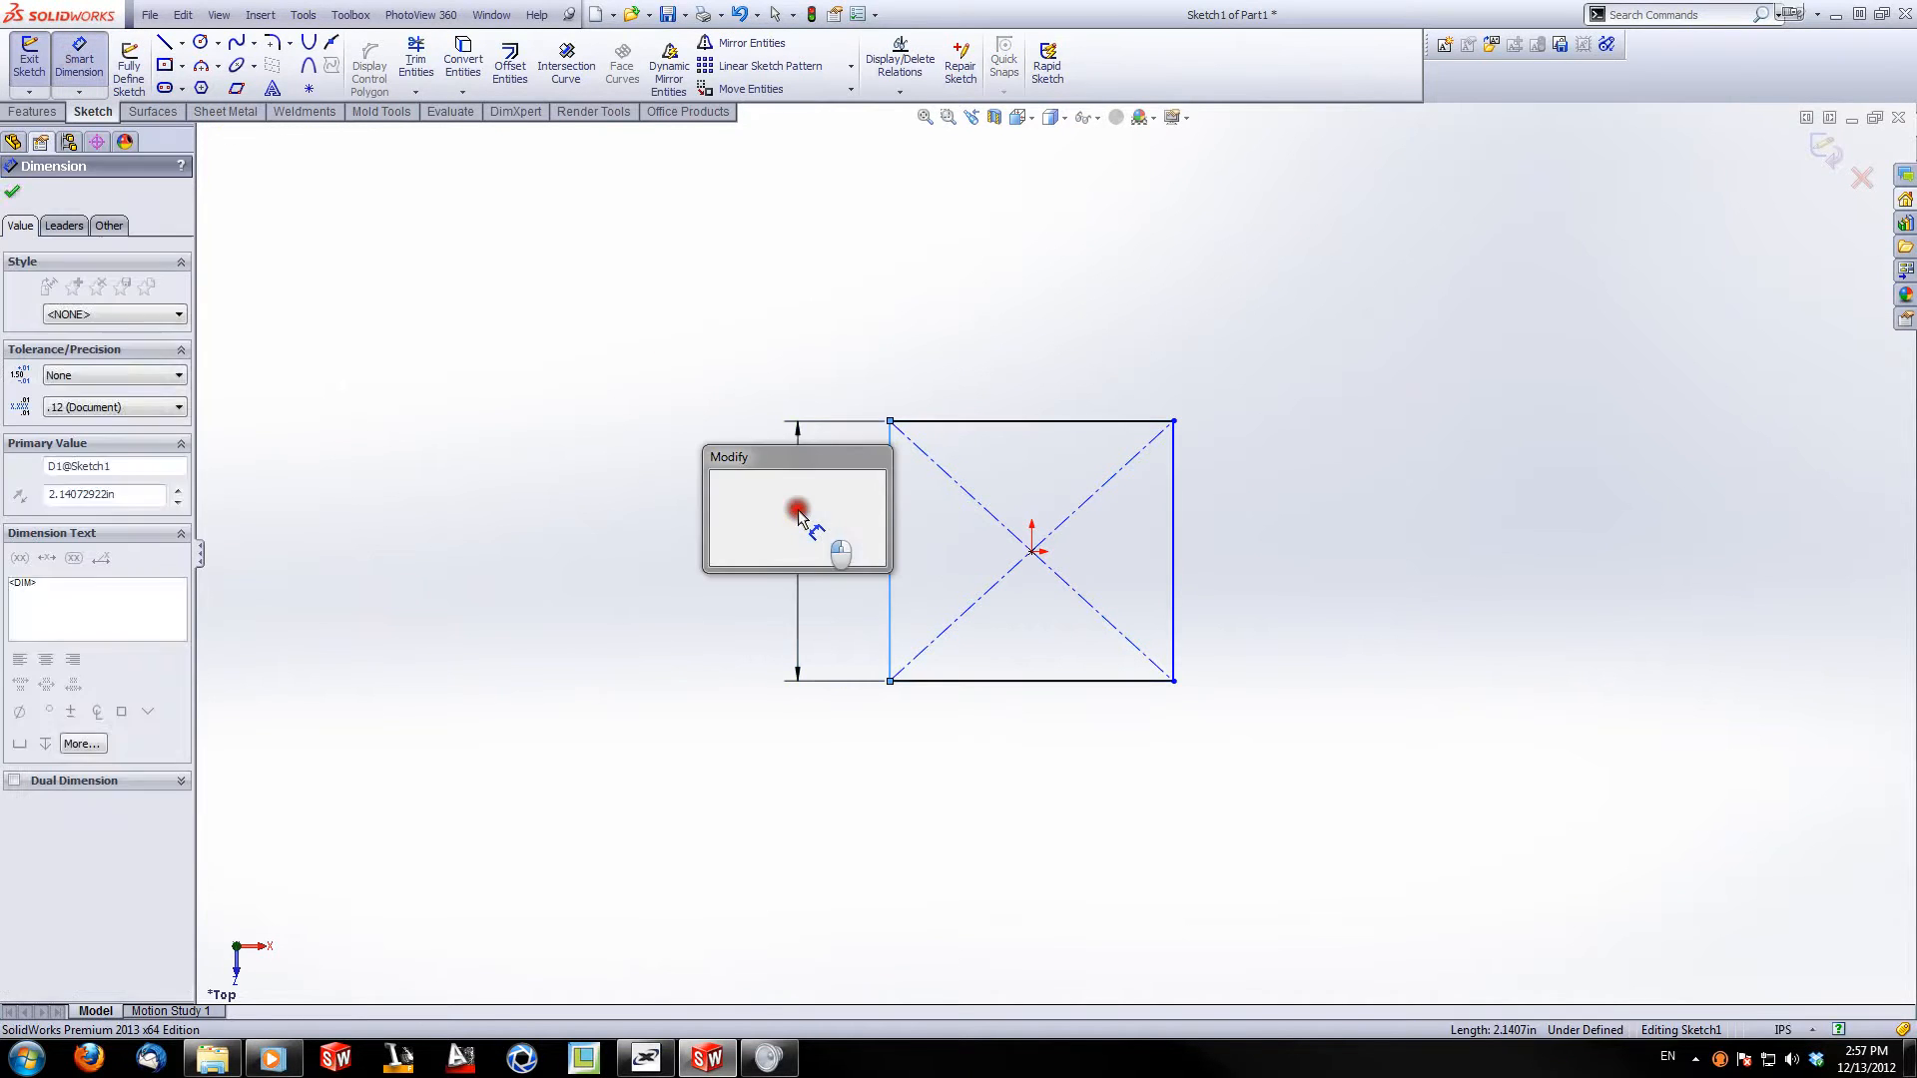
type("2.14072922in")
key("Return")
key("Escape")
Step: Make the rectangle's left and bottom sides equal to form a square, and exit the sketch
left_click(888, 565)
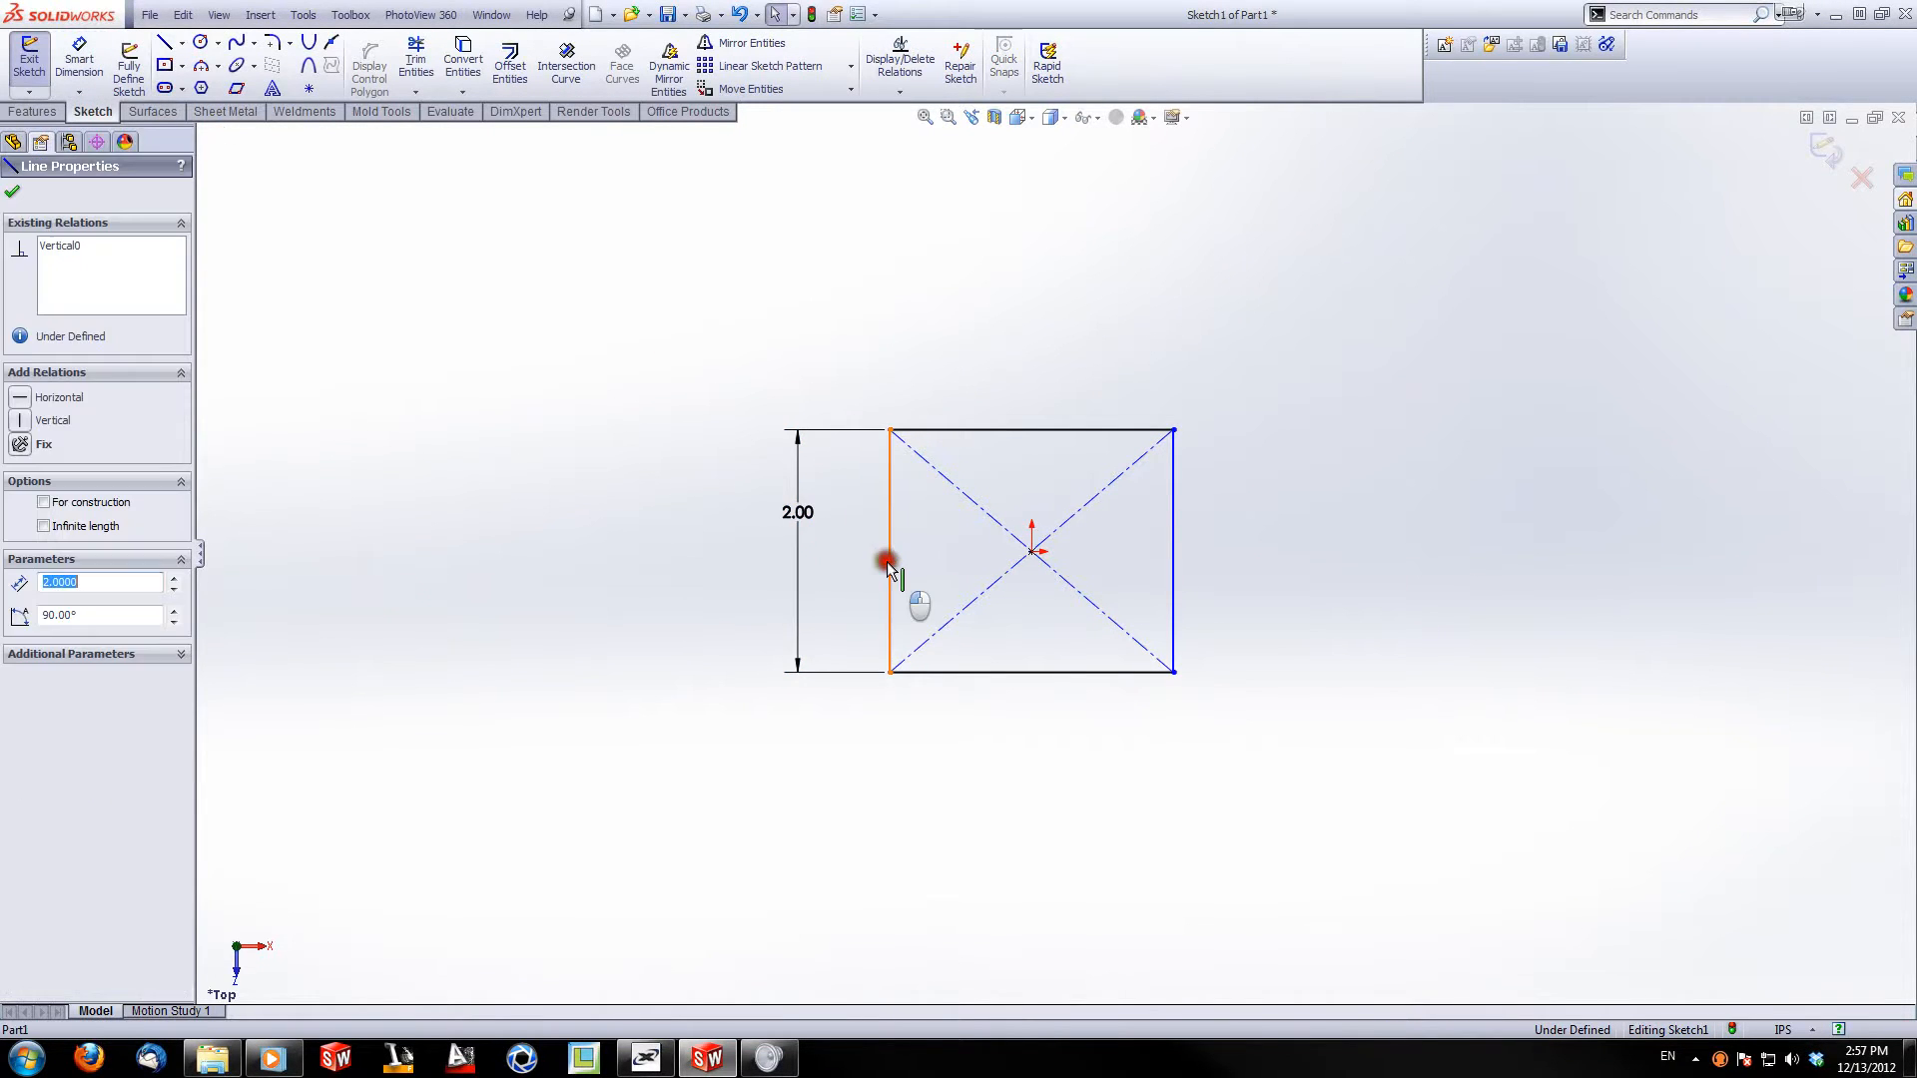
left_click(939, 674, "ctrl")
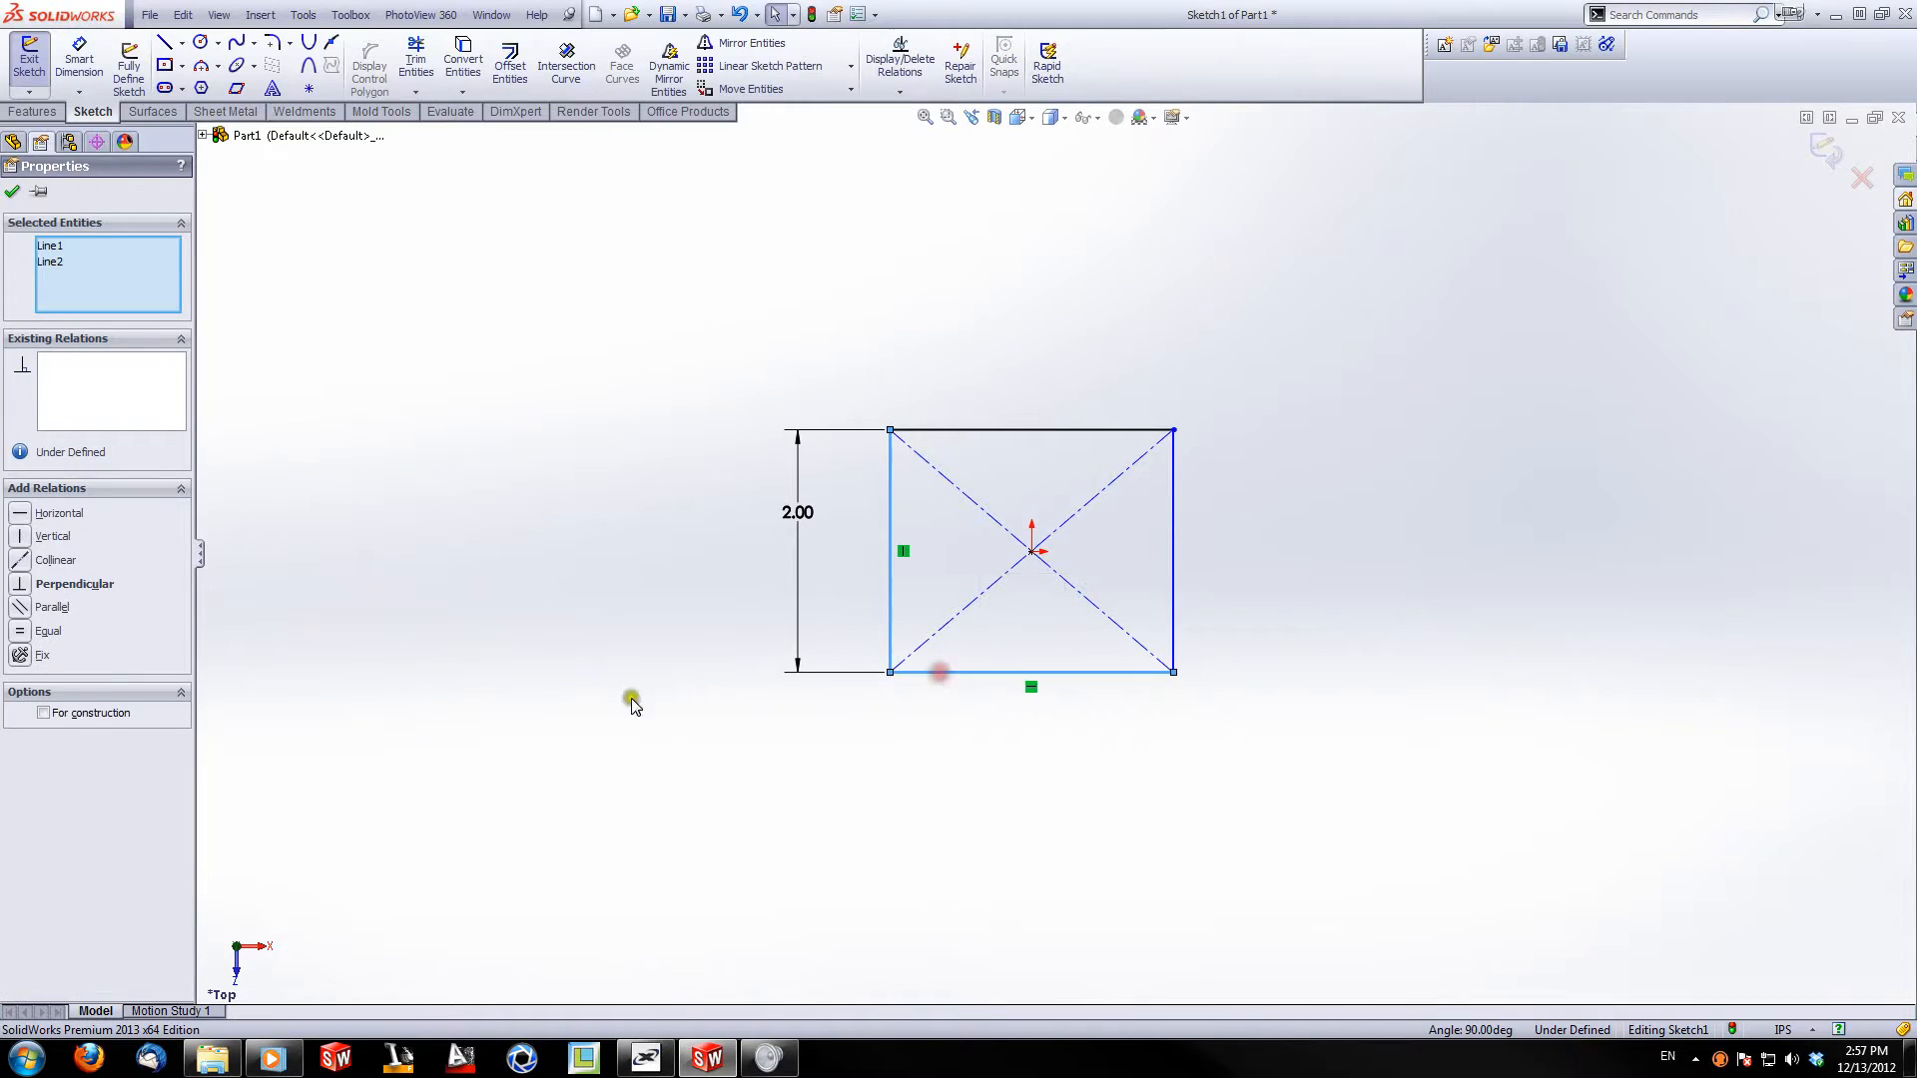
left_click(20, 631)
left_click(591, 536)
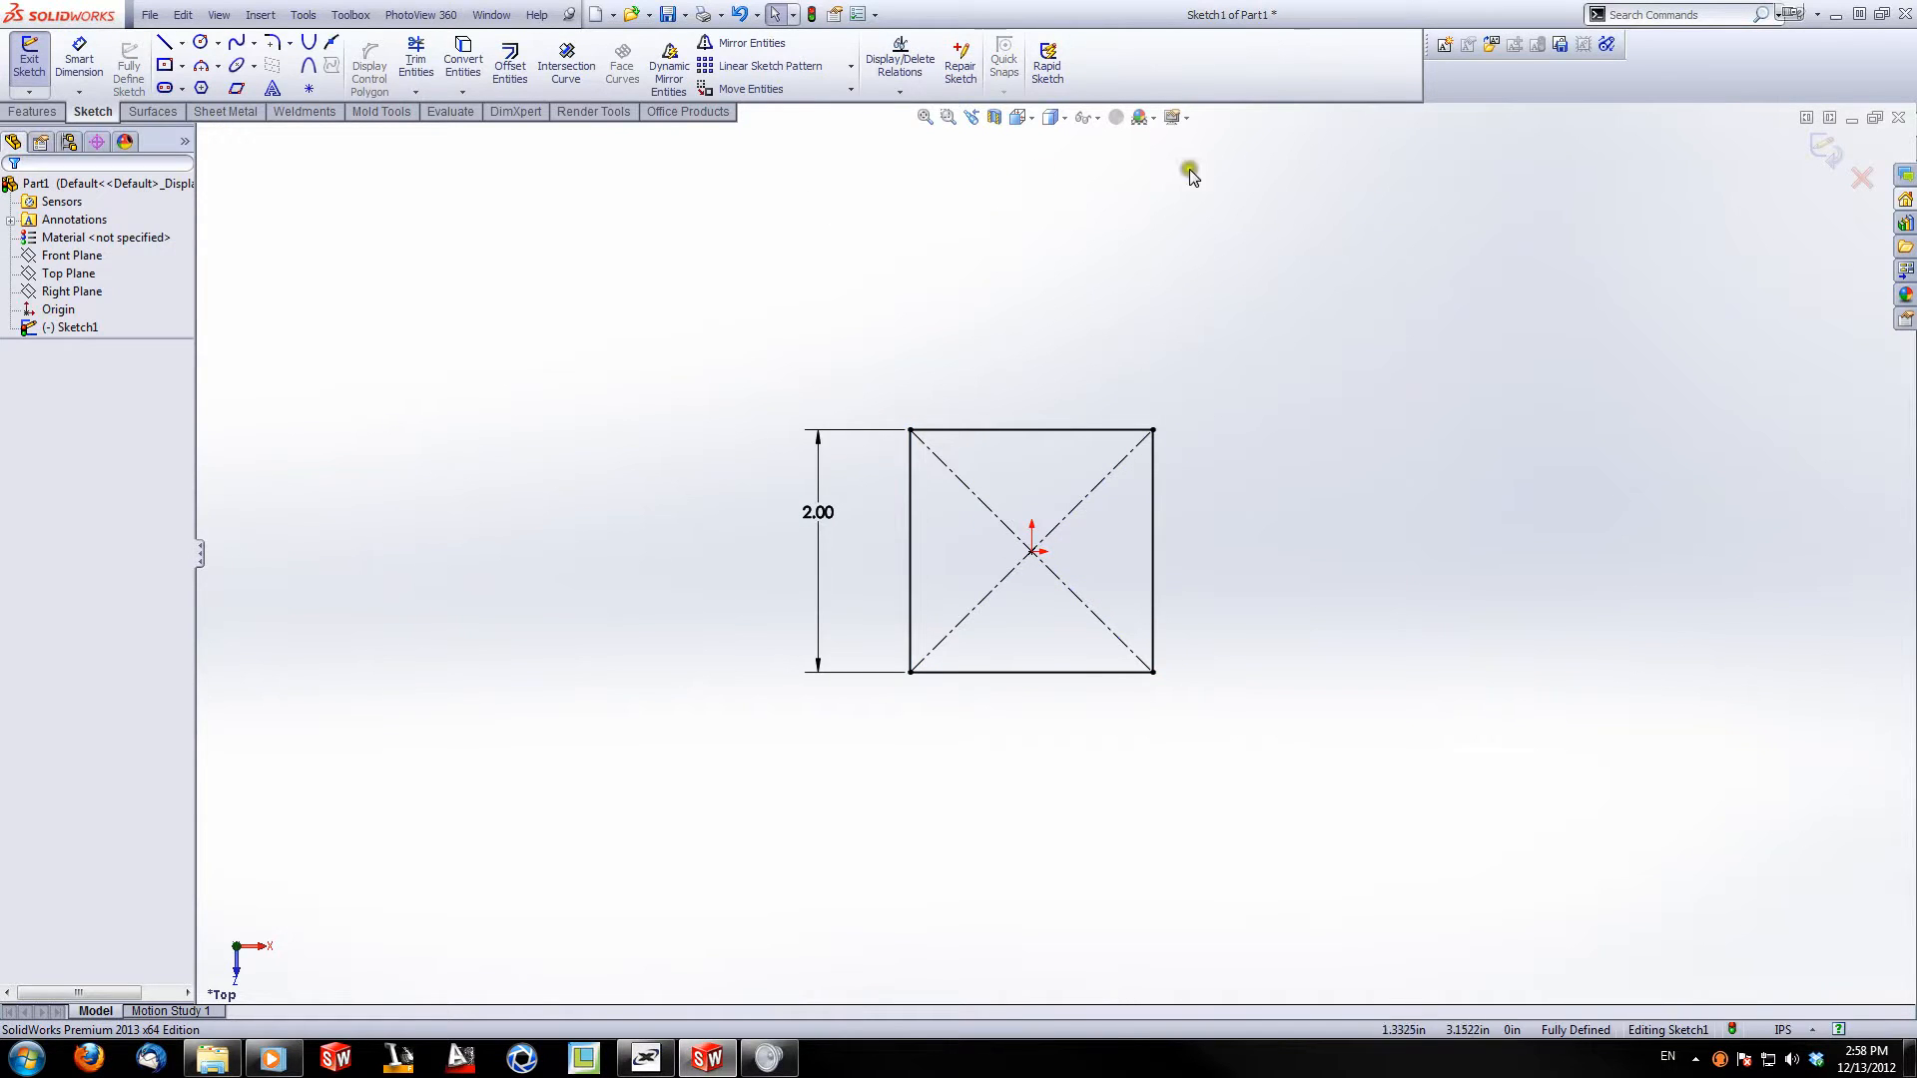
left_click(1825, 150)
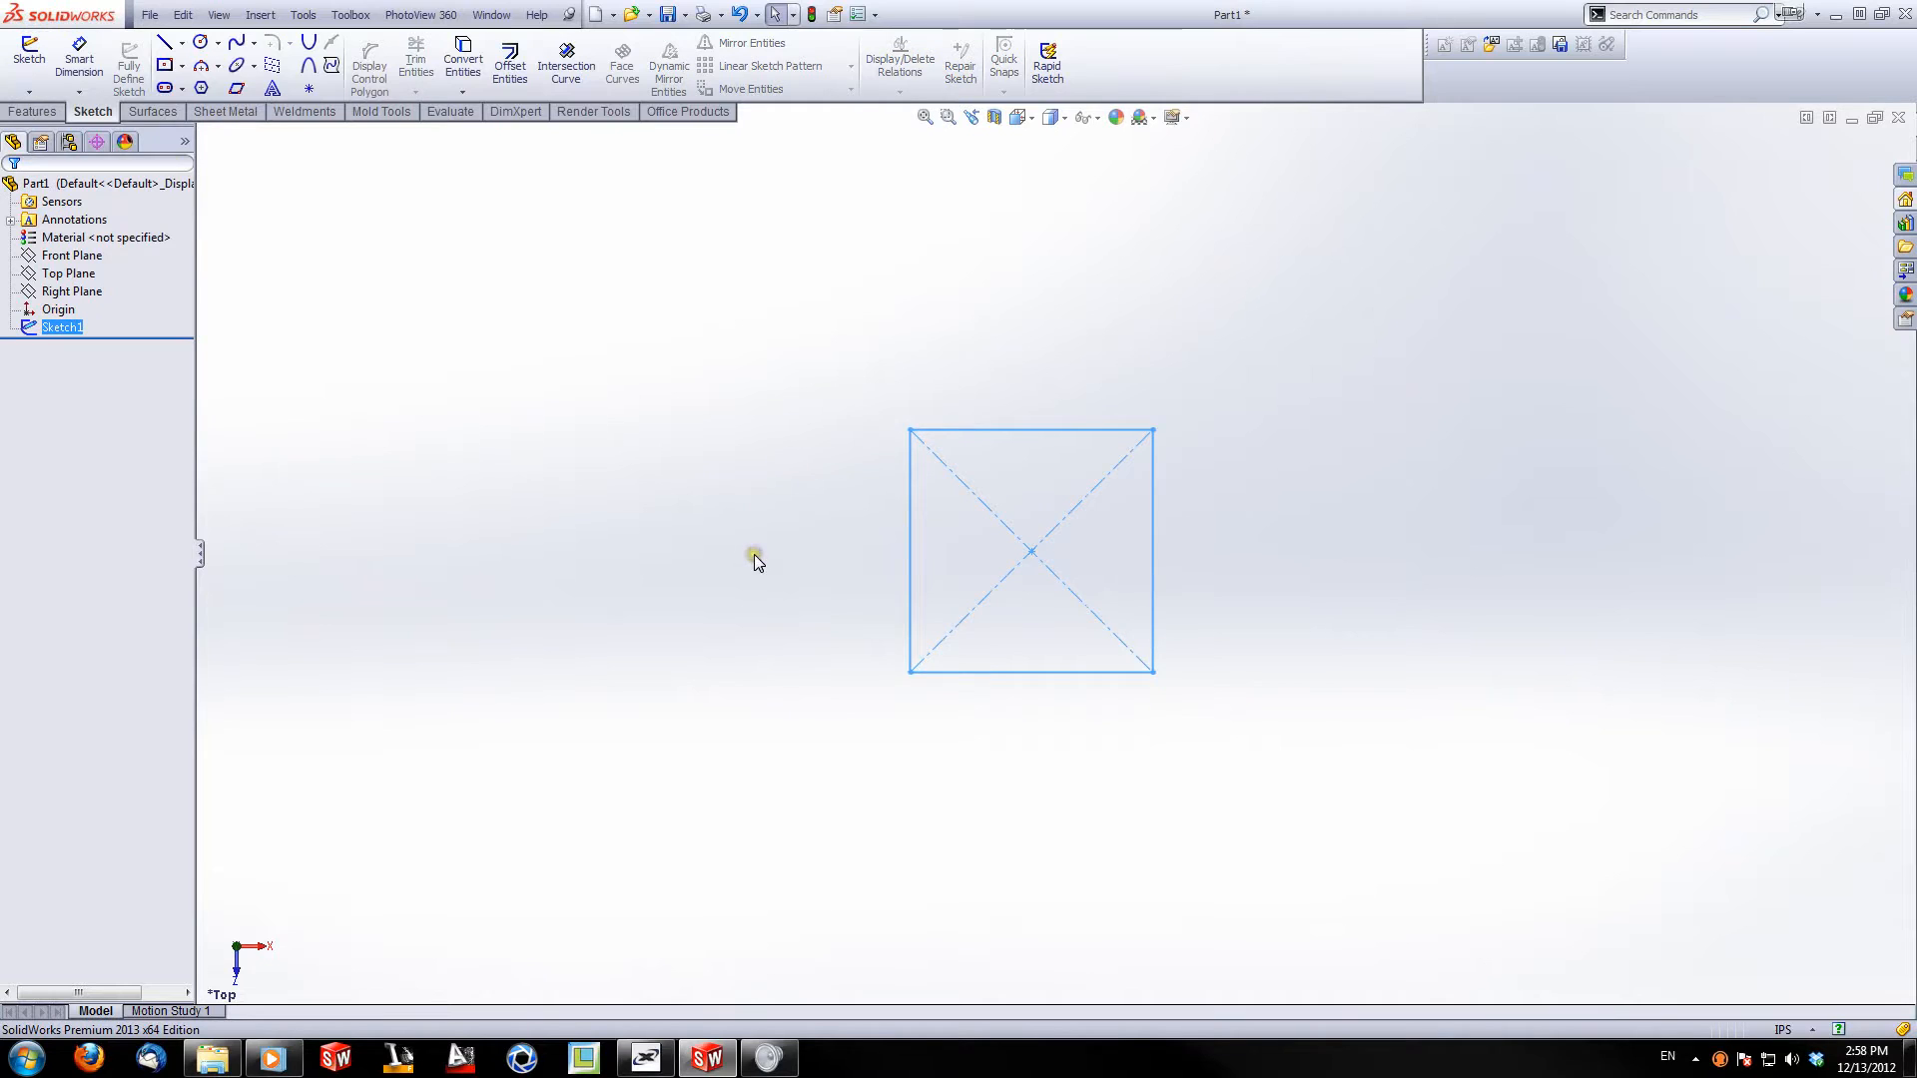
Step: Create a reference plane parallel to the Top Plane, offset 5 in above the square sketch
mouse_move(753, 556)
middle_mouse_down()
mouse_move(749, 303)
mouse_move(907, 530)
mouse_move(815, 474)
middle_mouse_up()
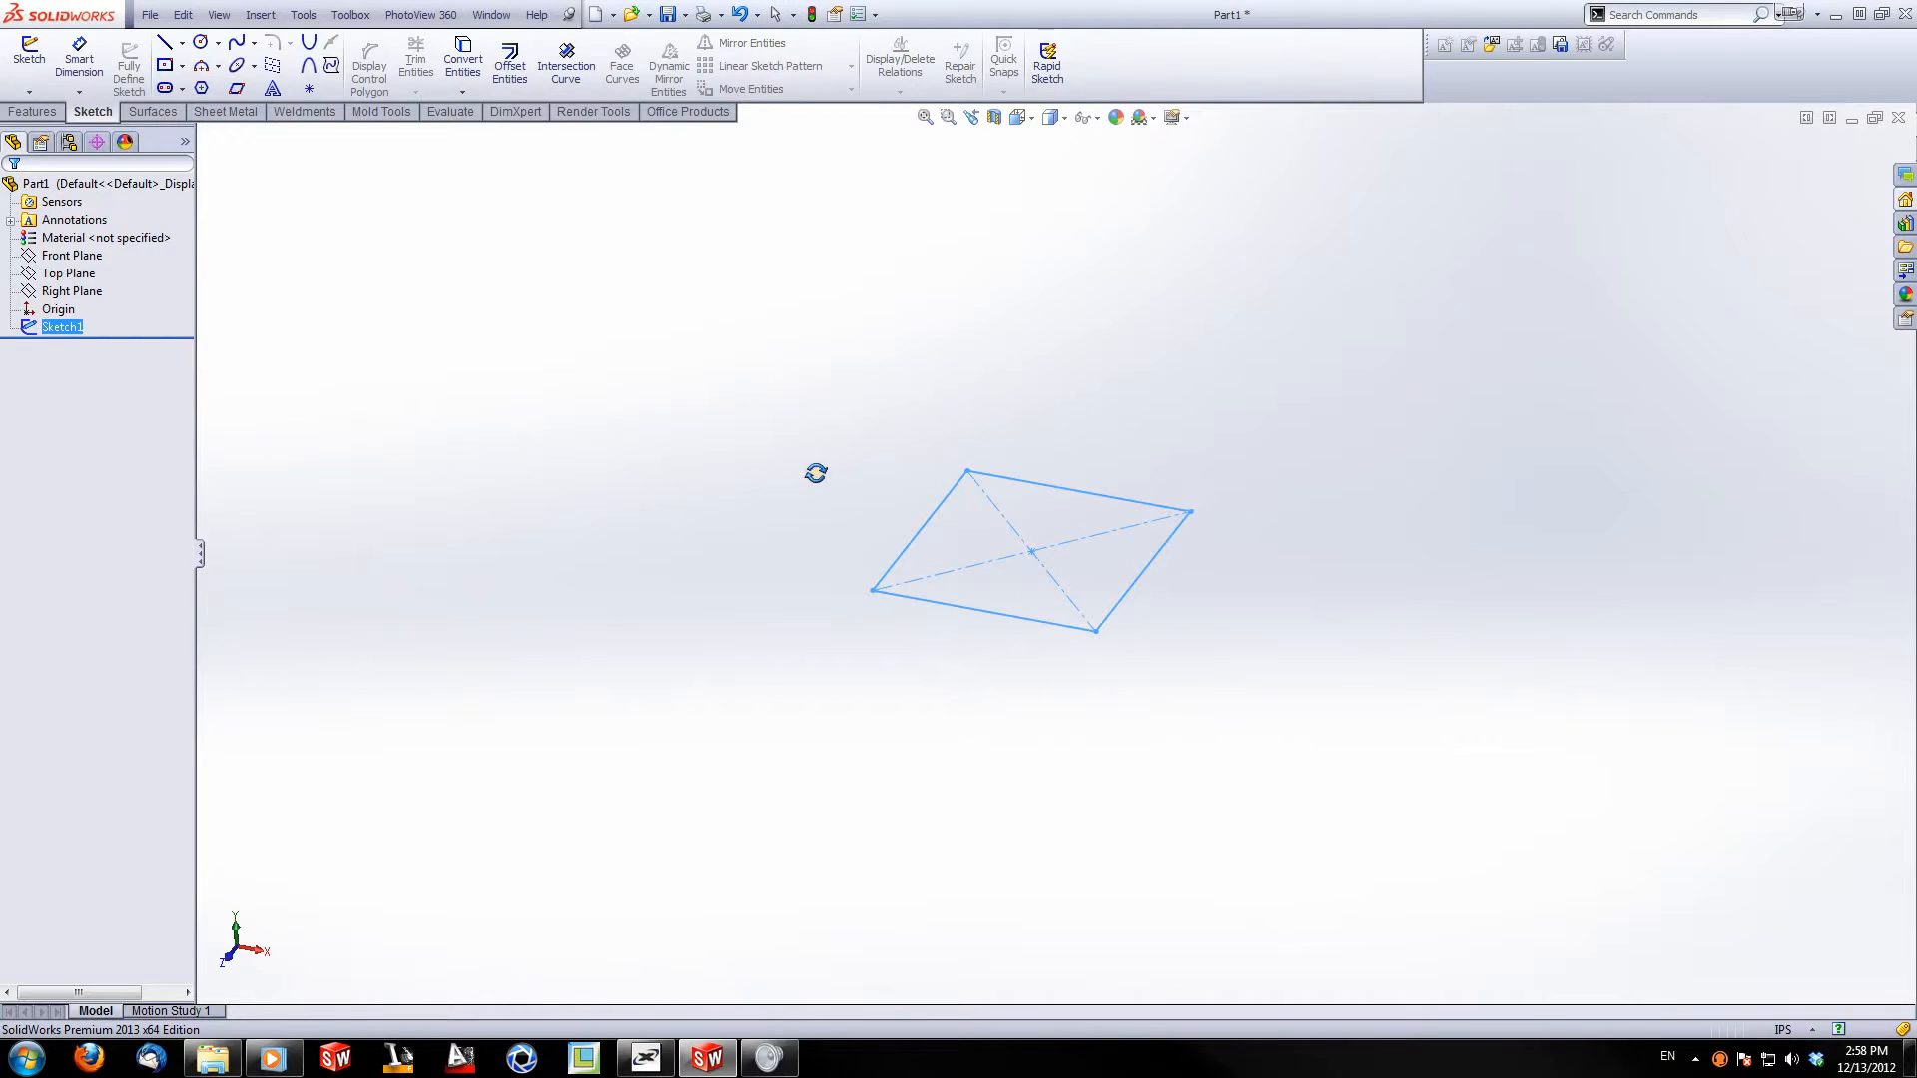
left_click(789, 447)
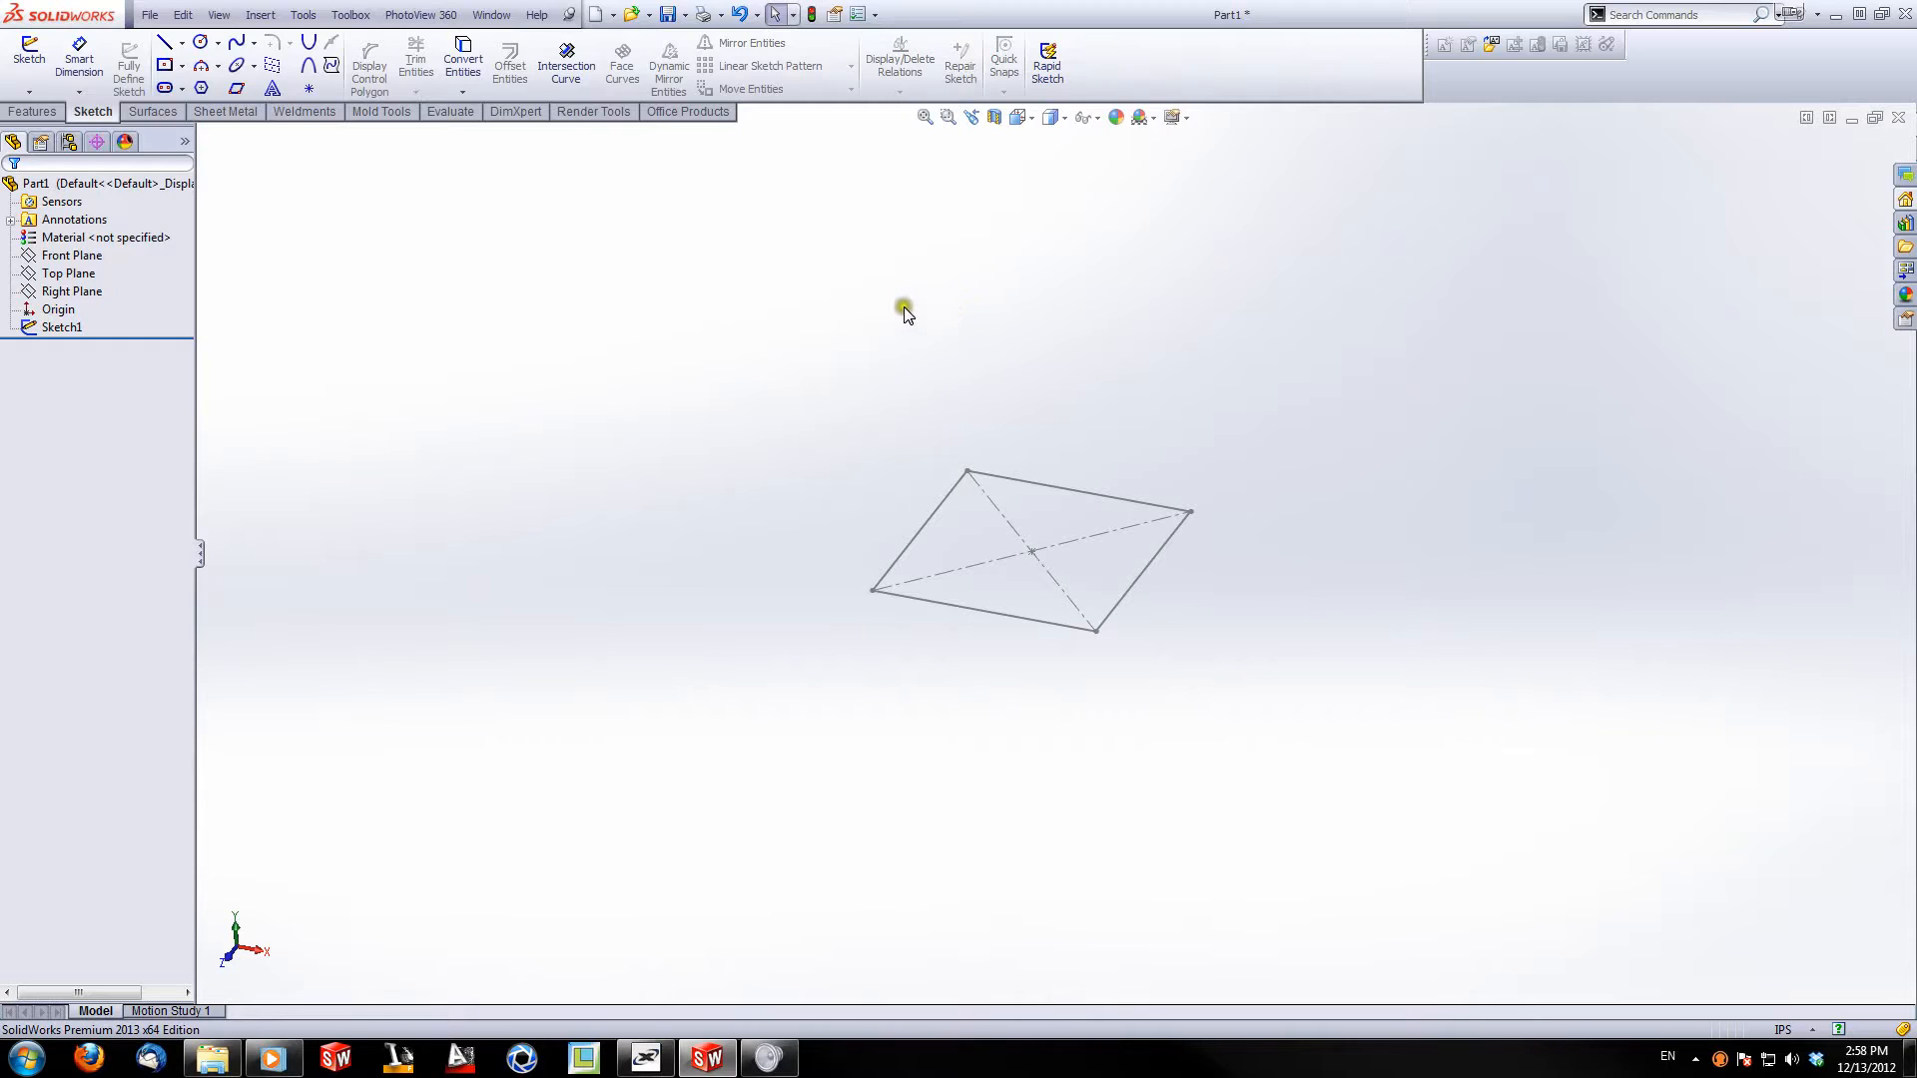
left_click(30, 113)
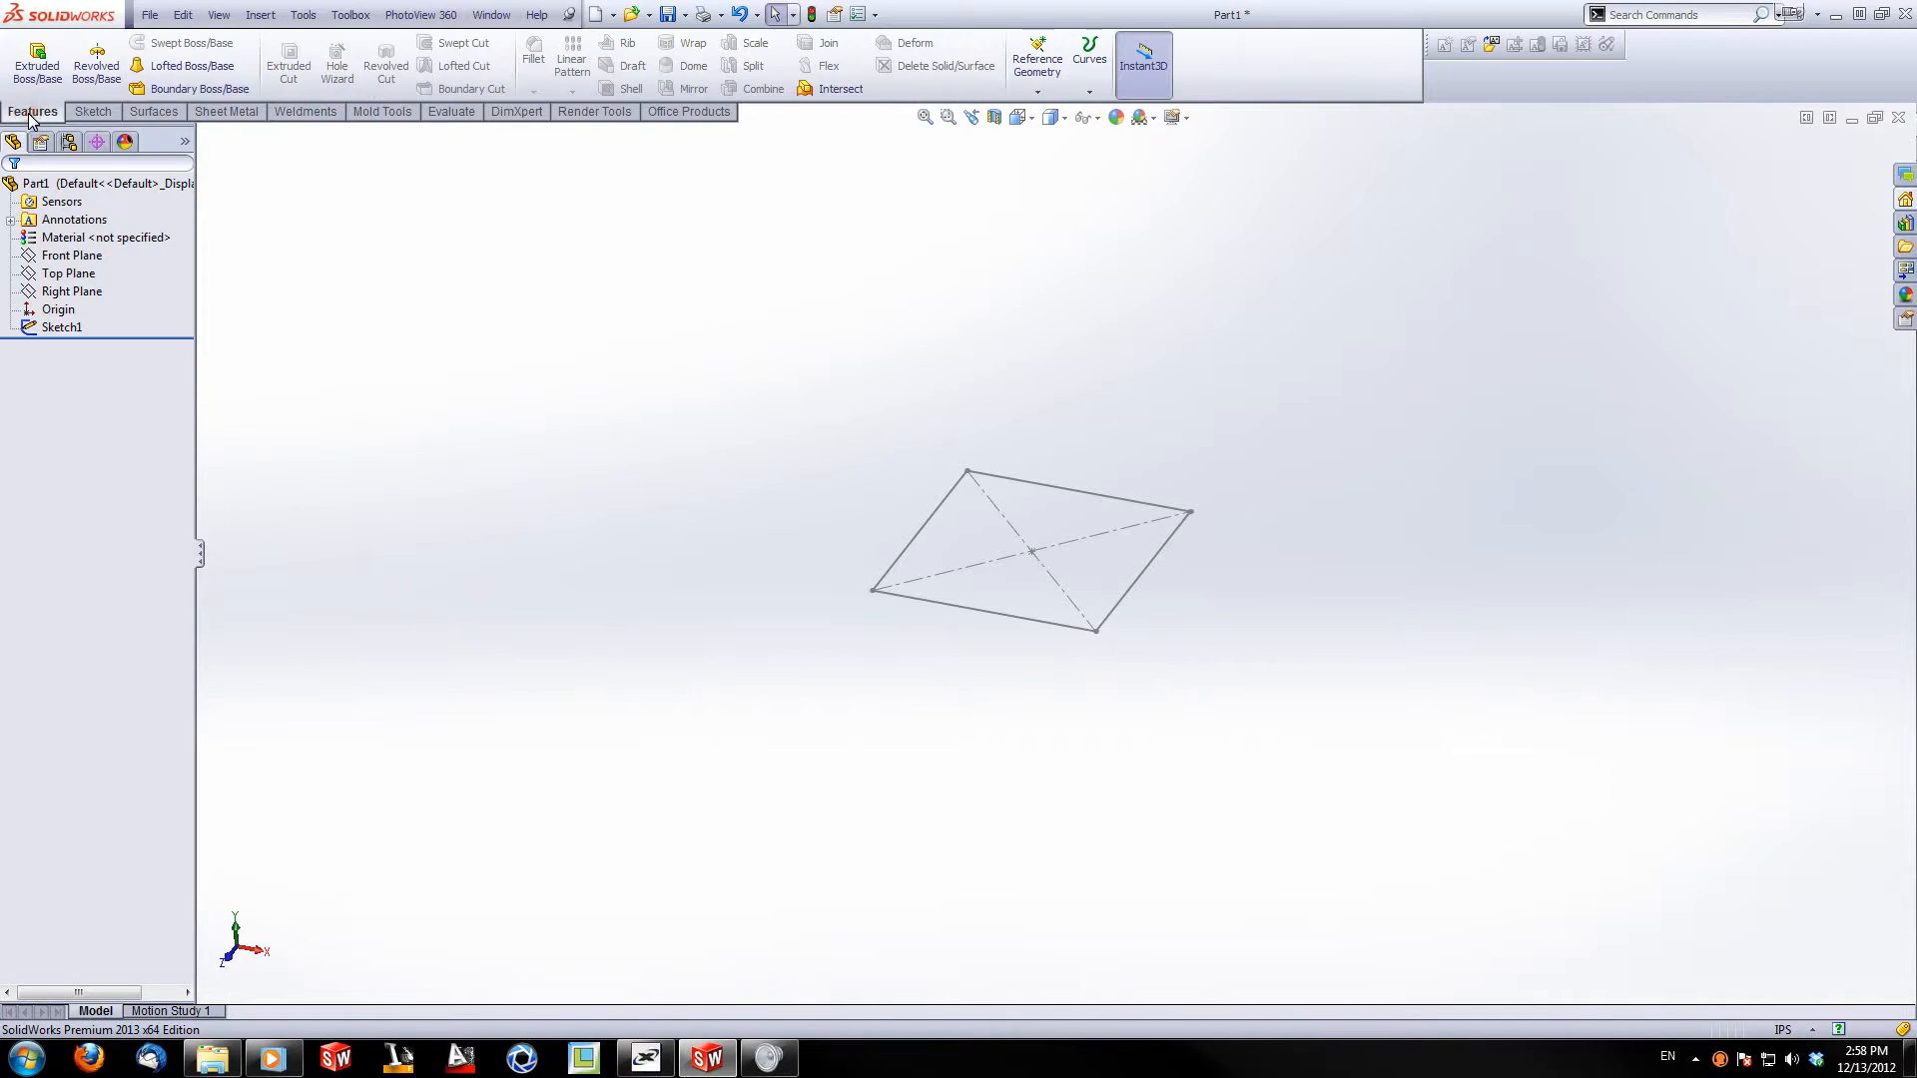
left_click(1044, 84)
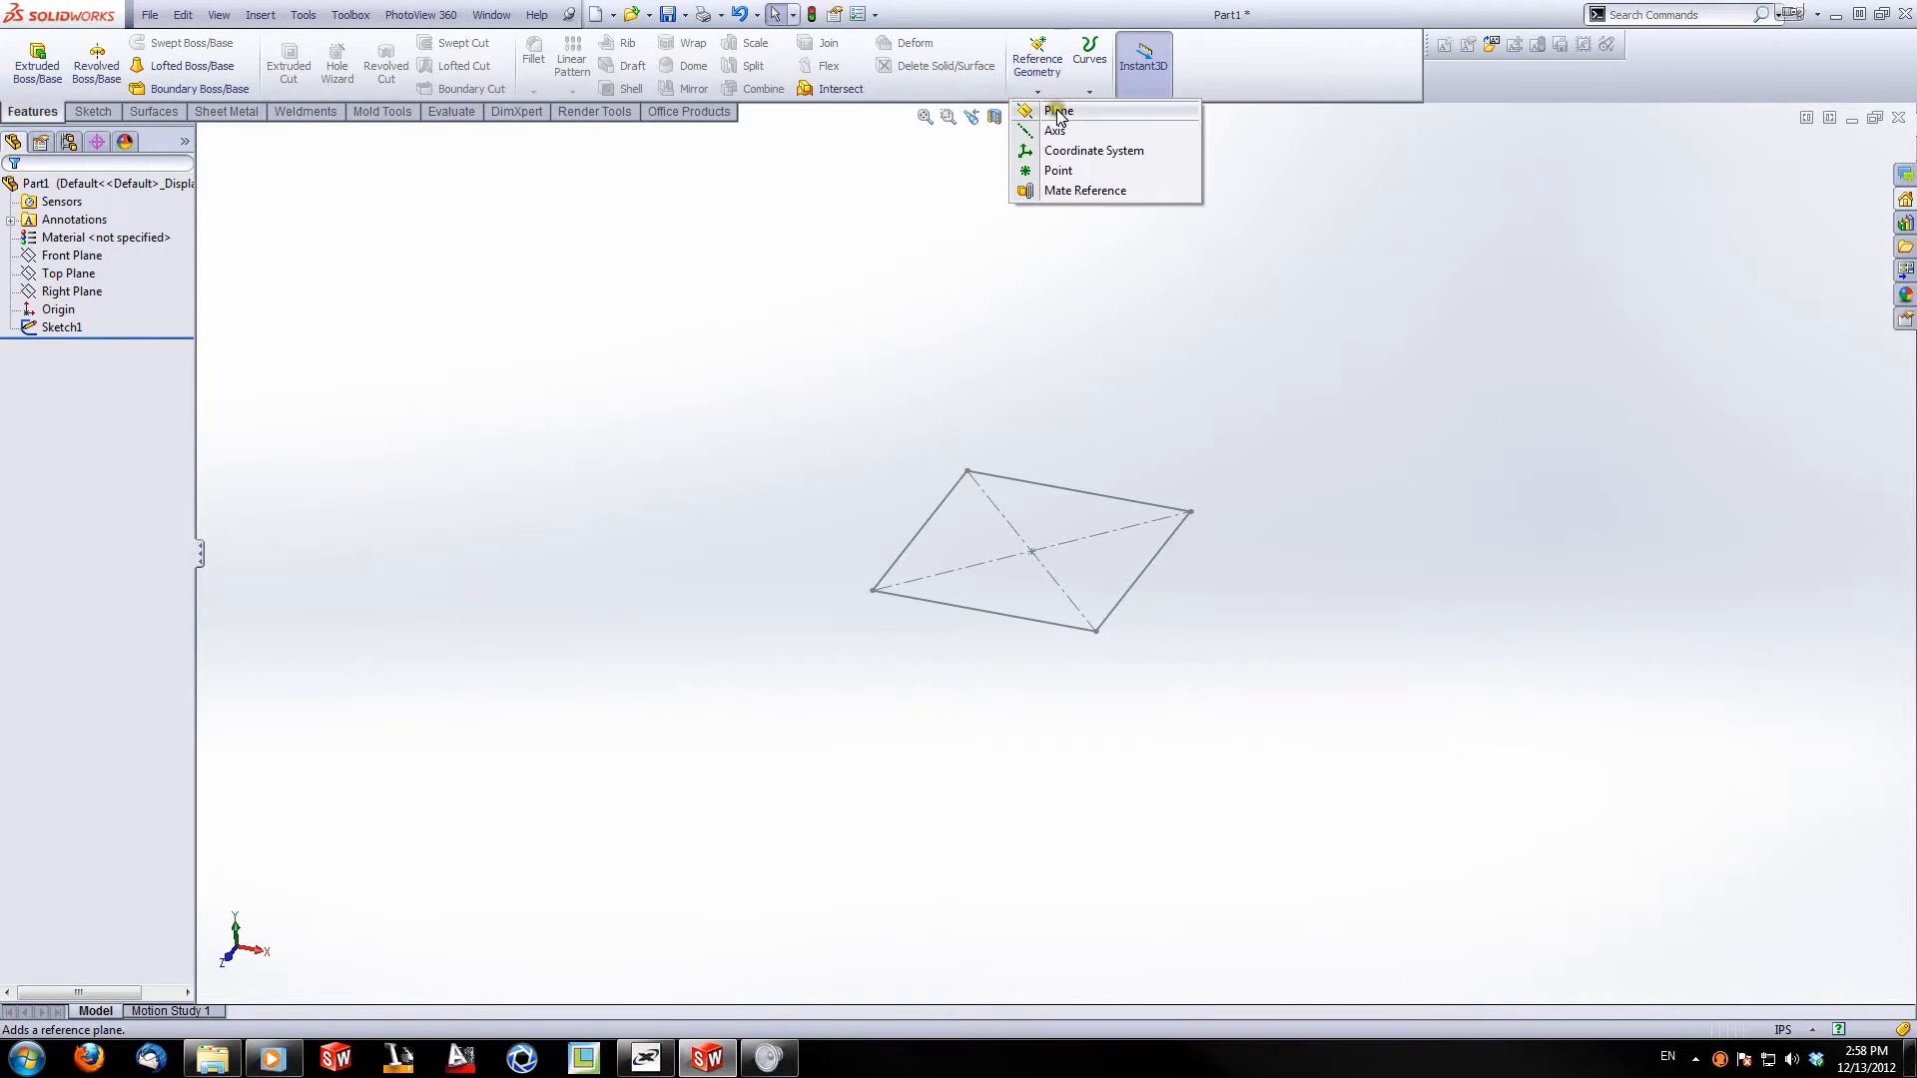
left_click(1058, 113)
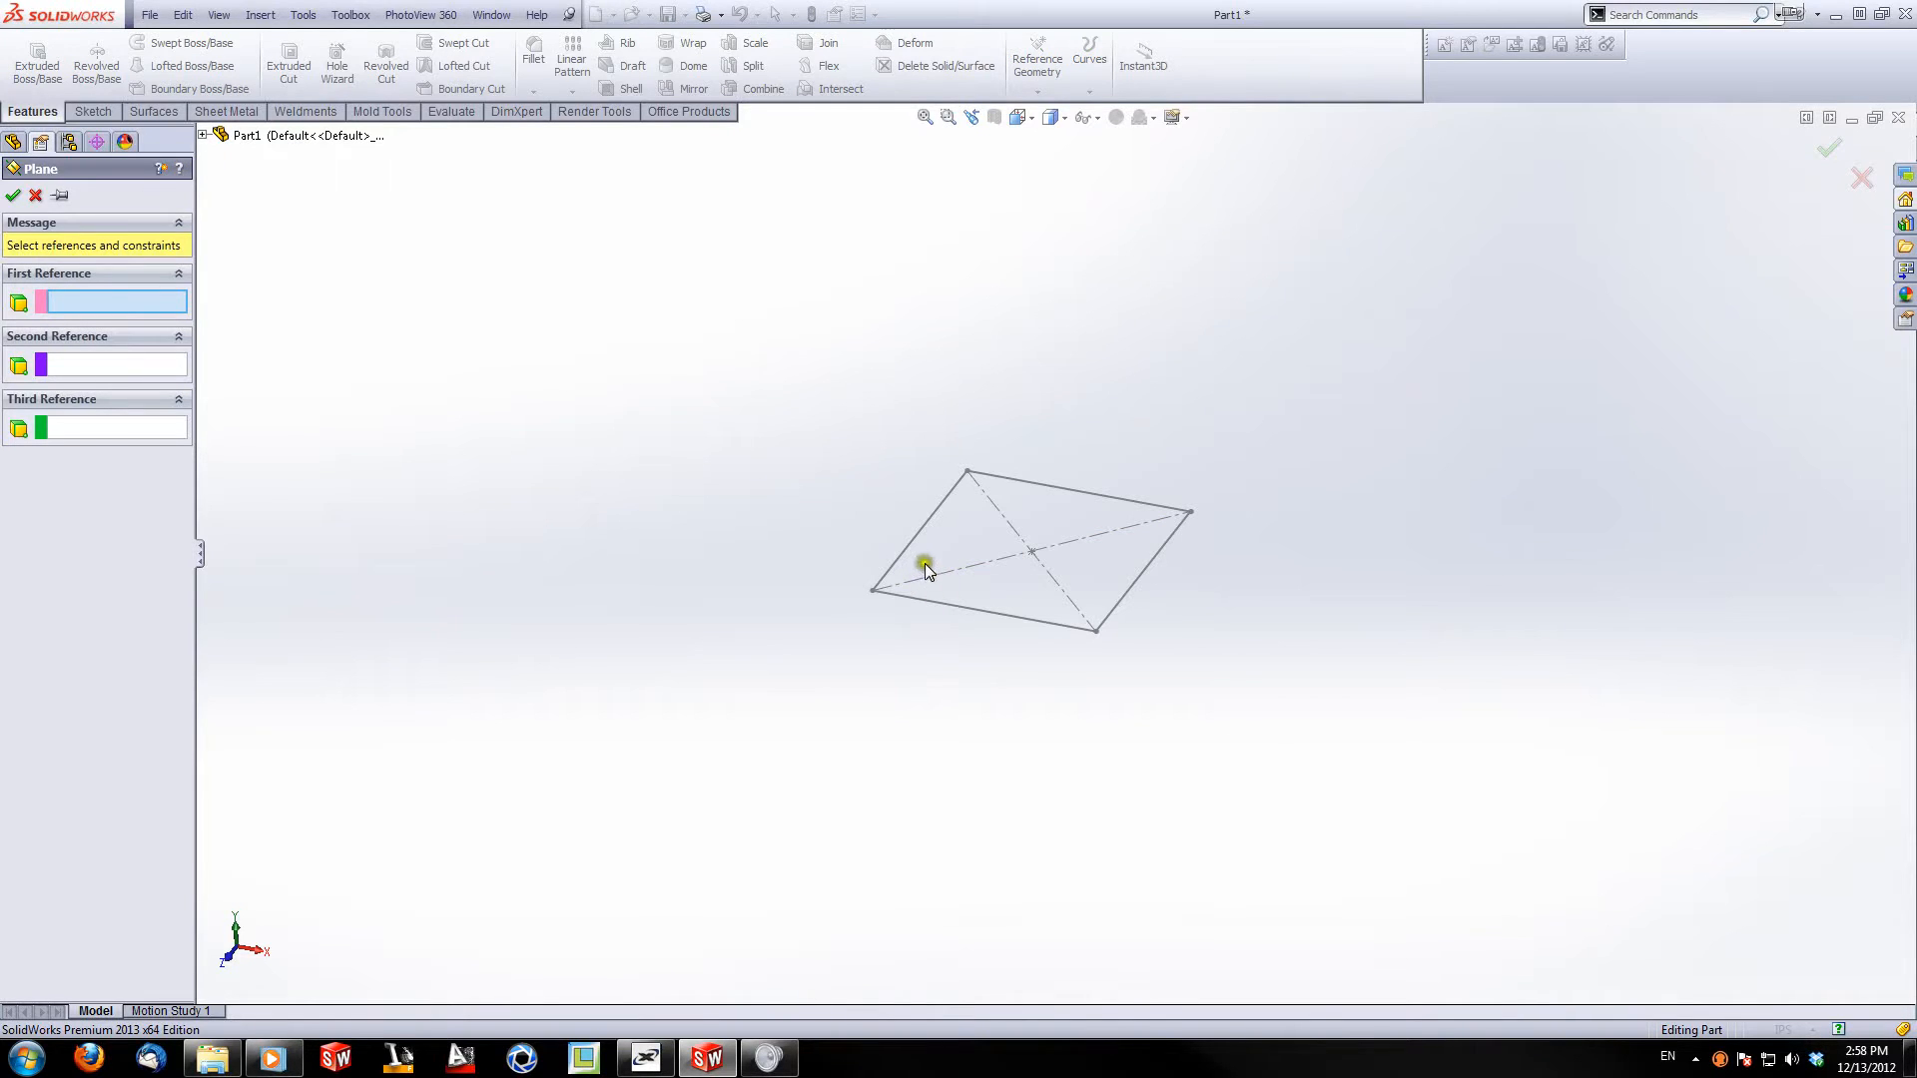
left_click(203, 135)
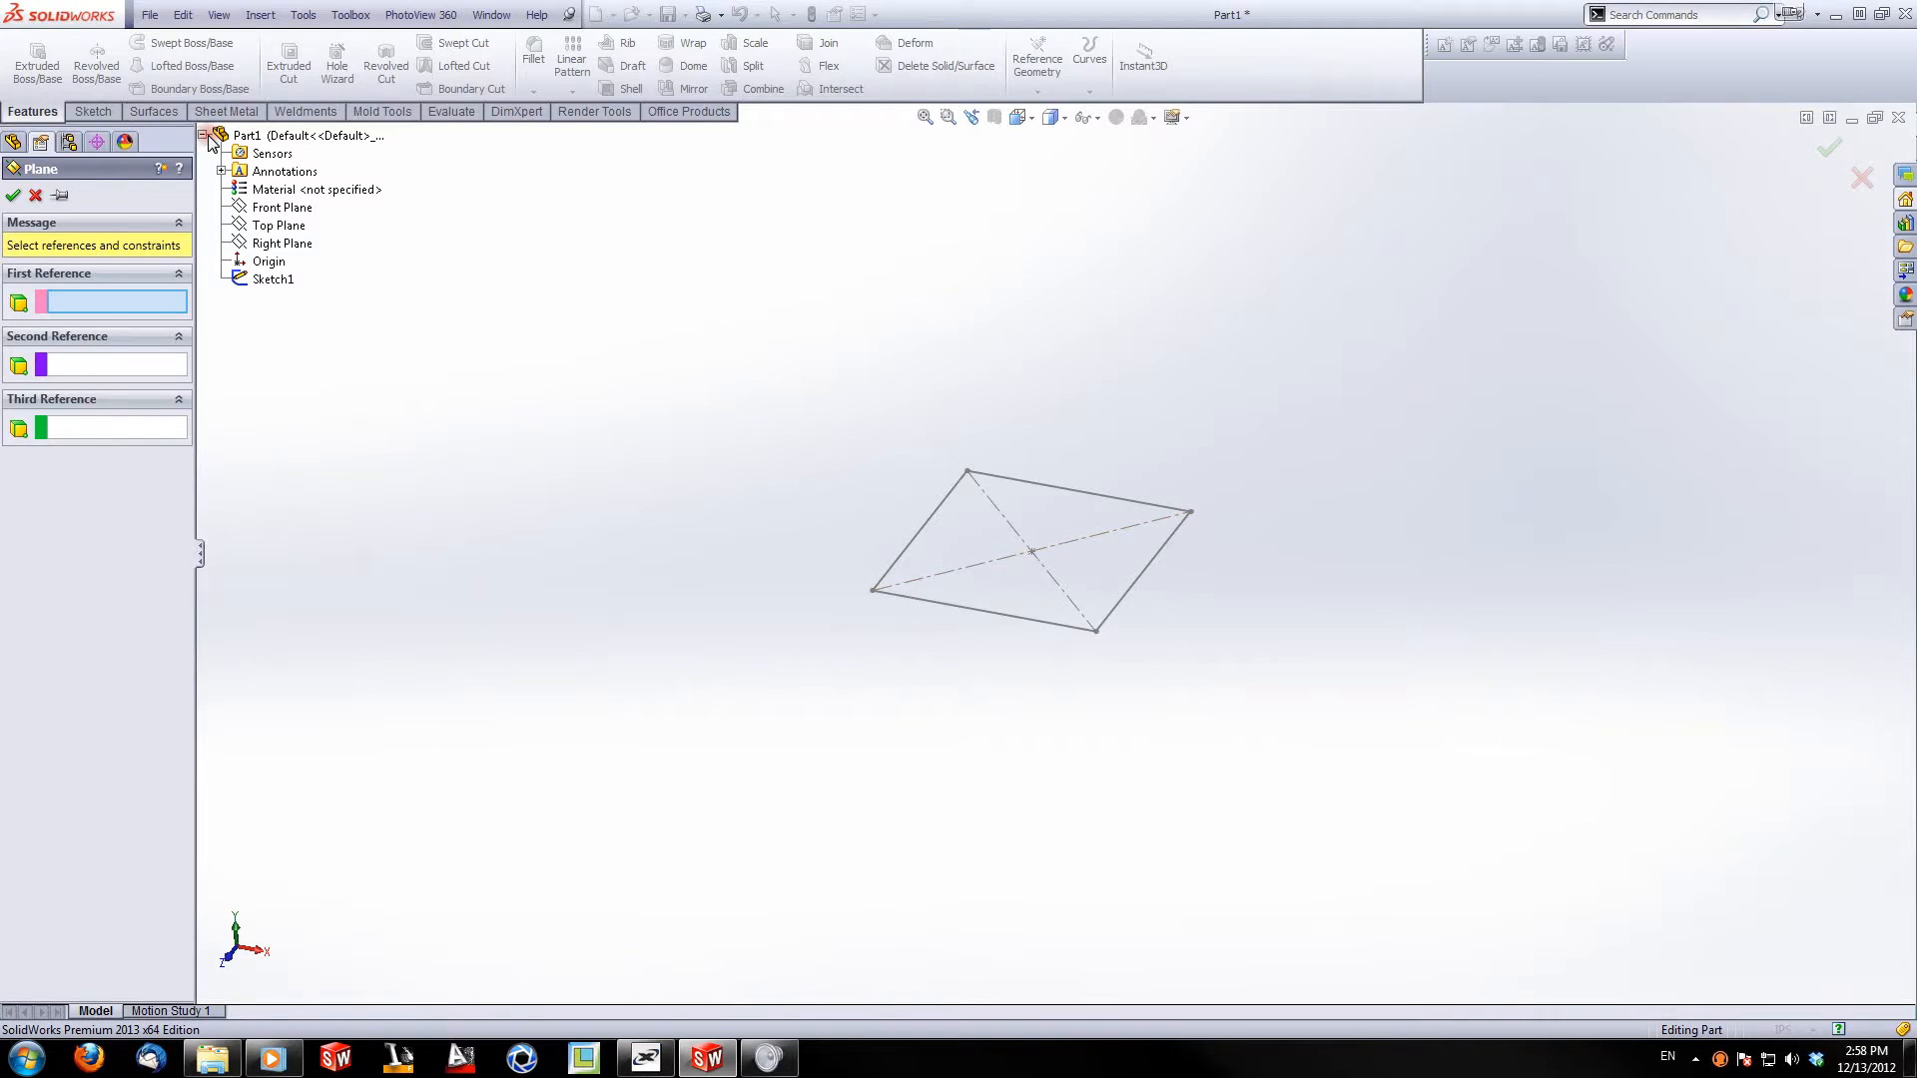
left_click(277, 227)
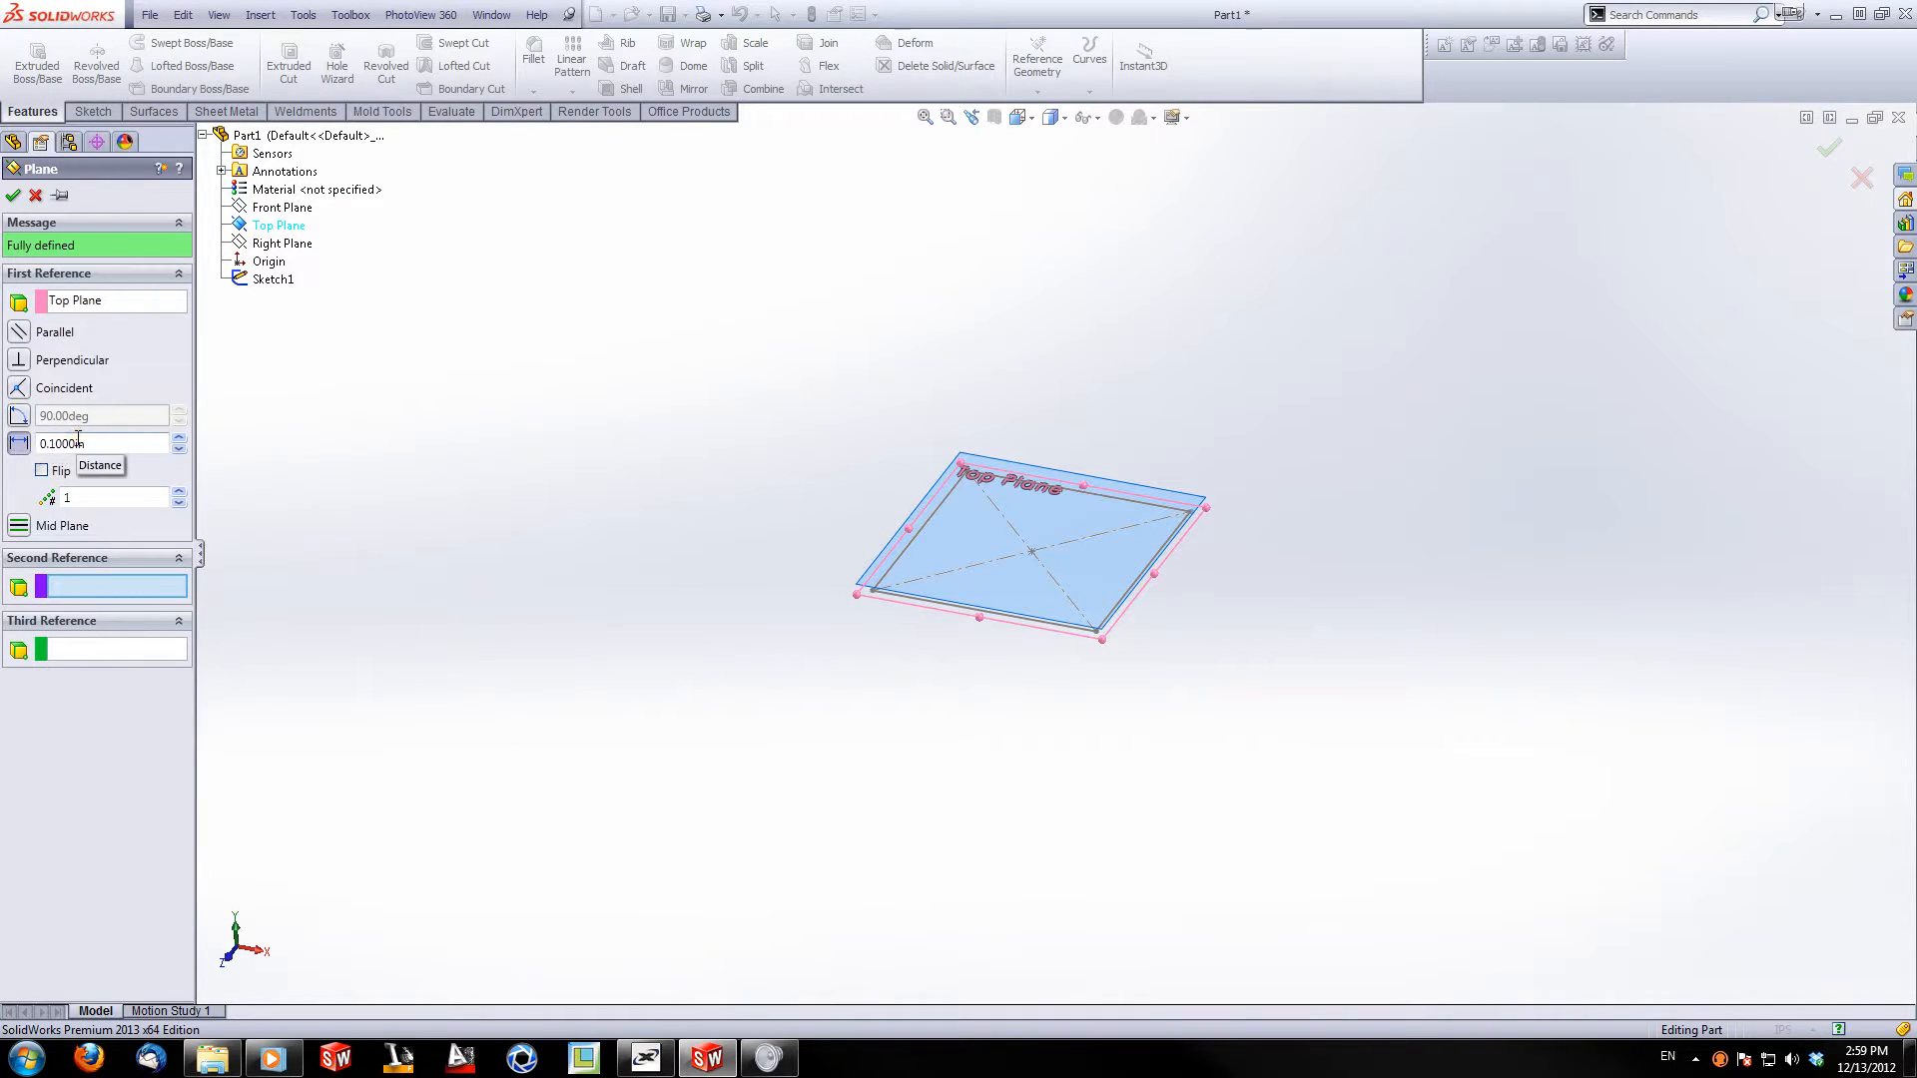
left_click_drag(98, 442, 6, 455)
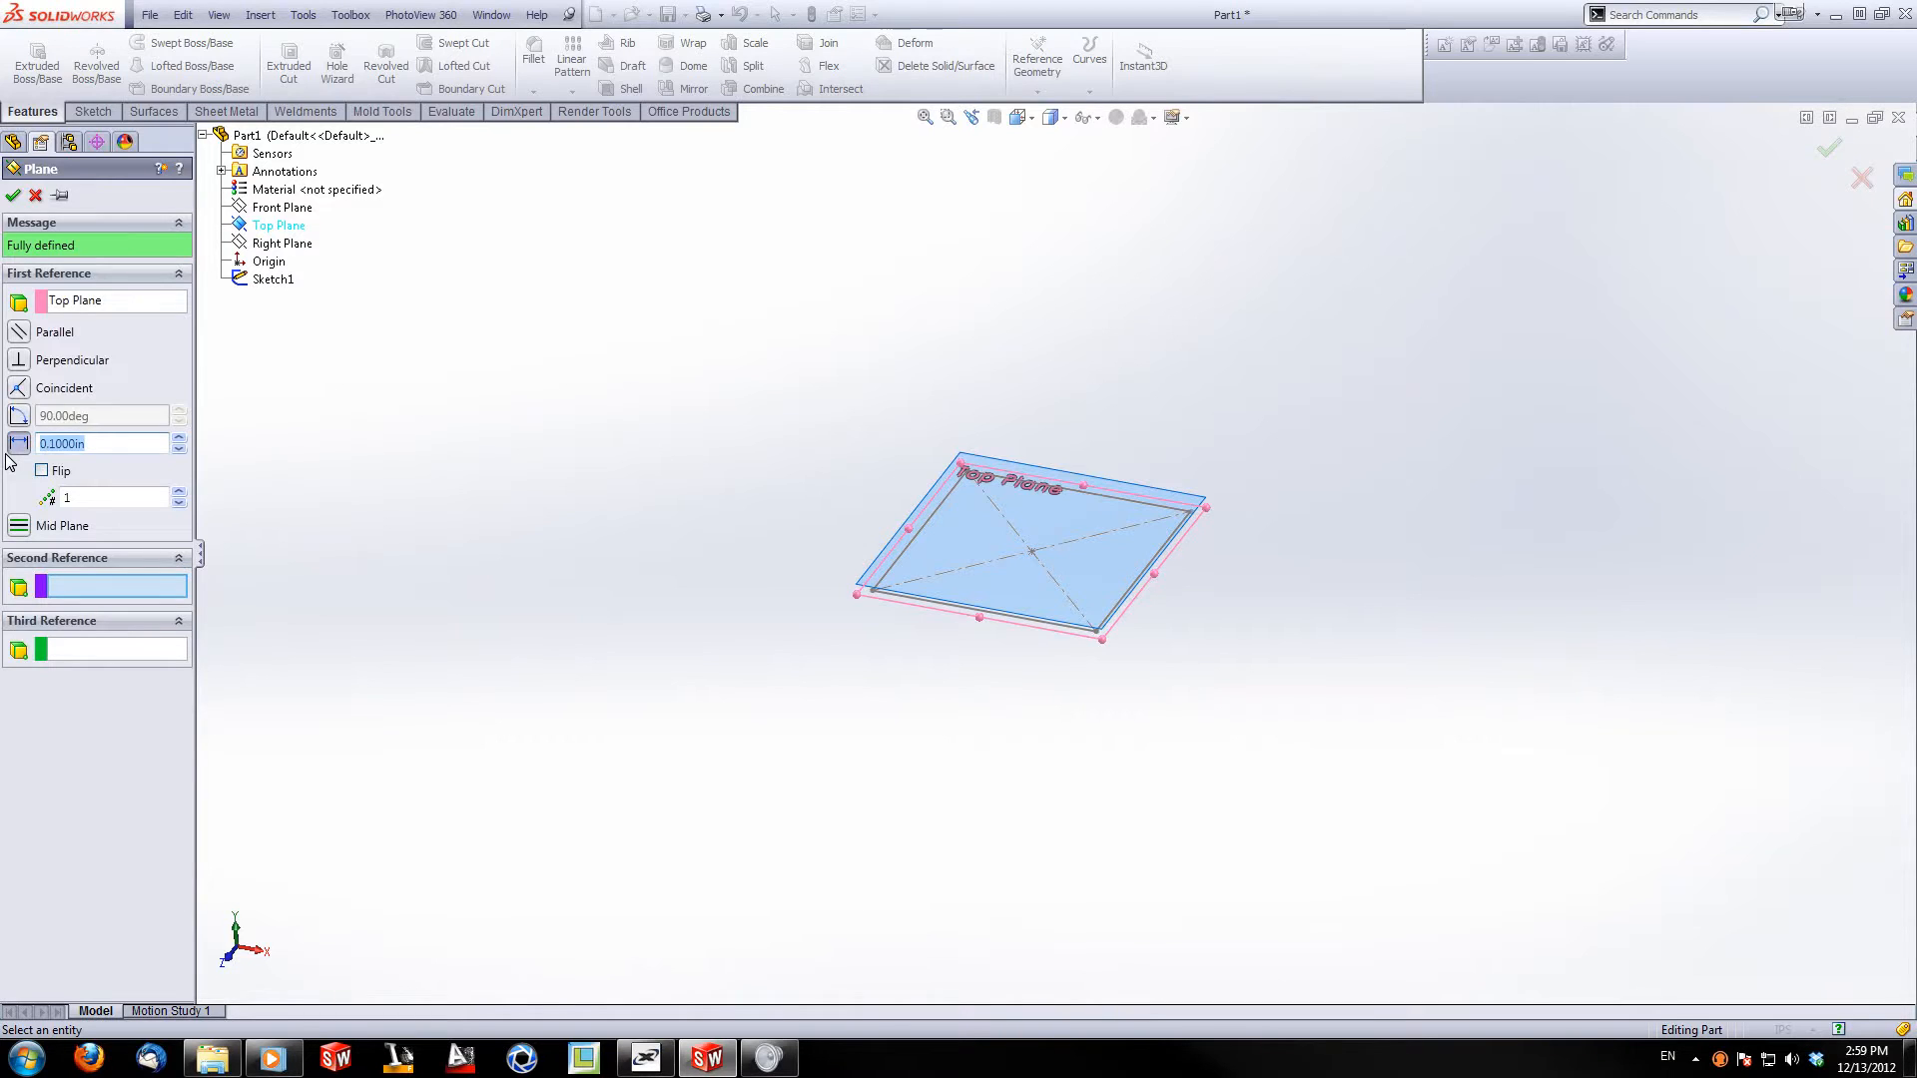
type("5")
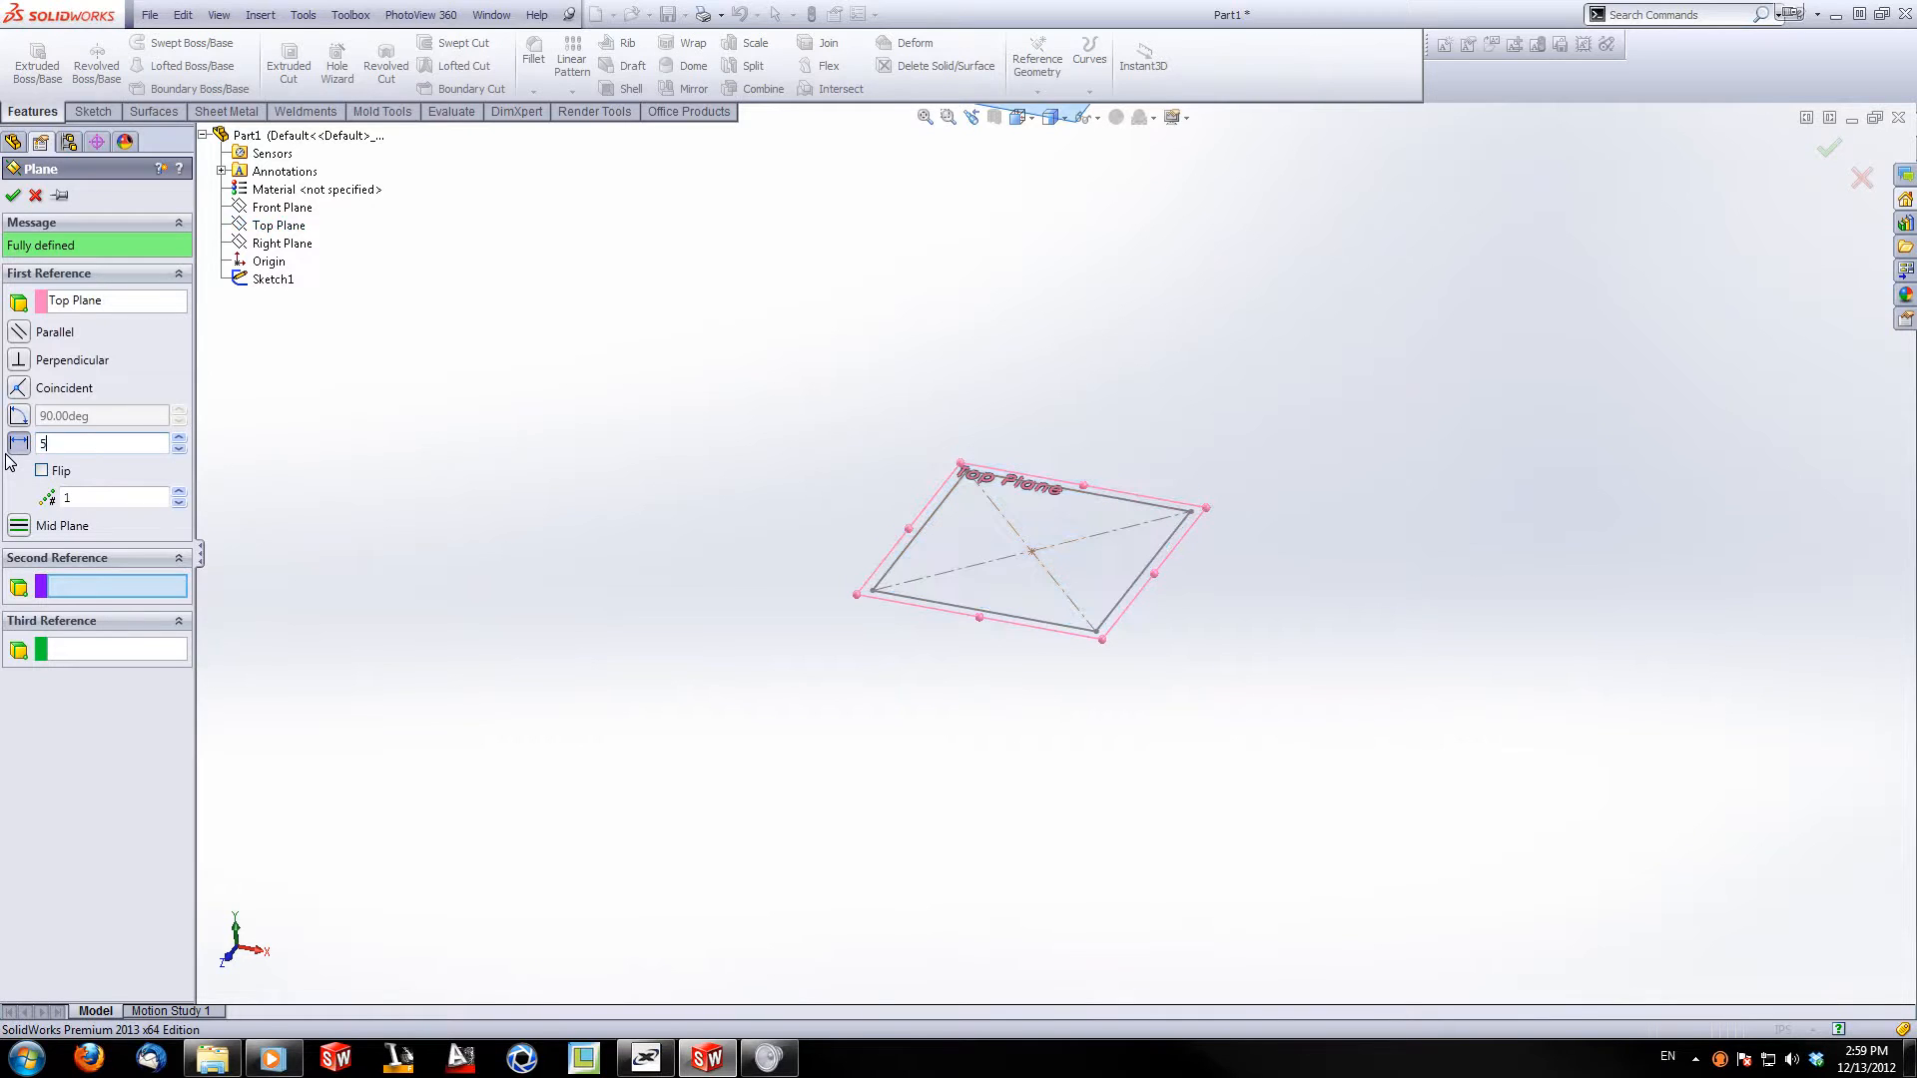
key("Return")
scroll(1171, 243, "up", 4)
scroll(1171, 242, "down", 3)
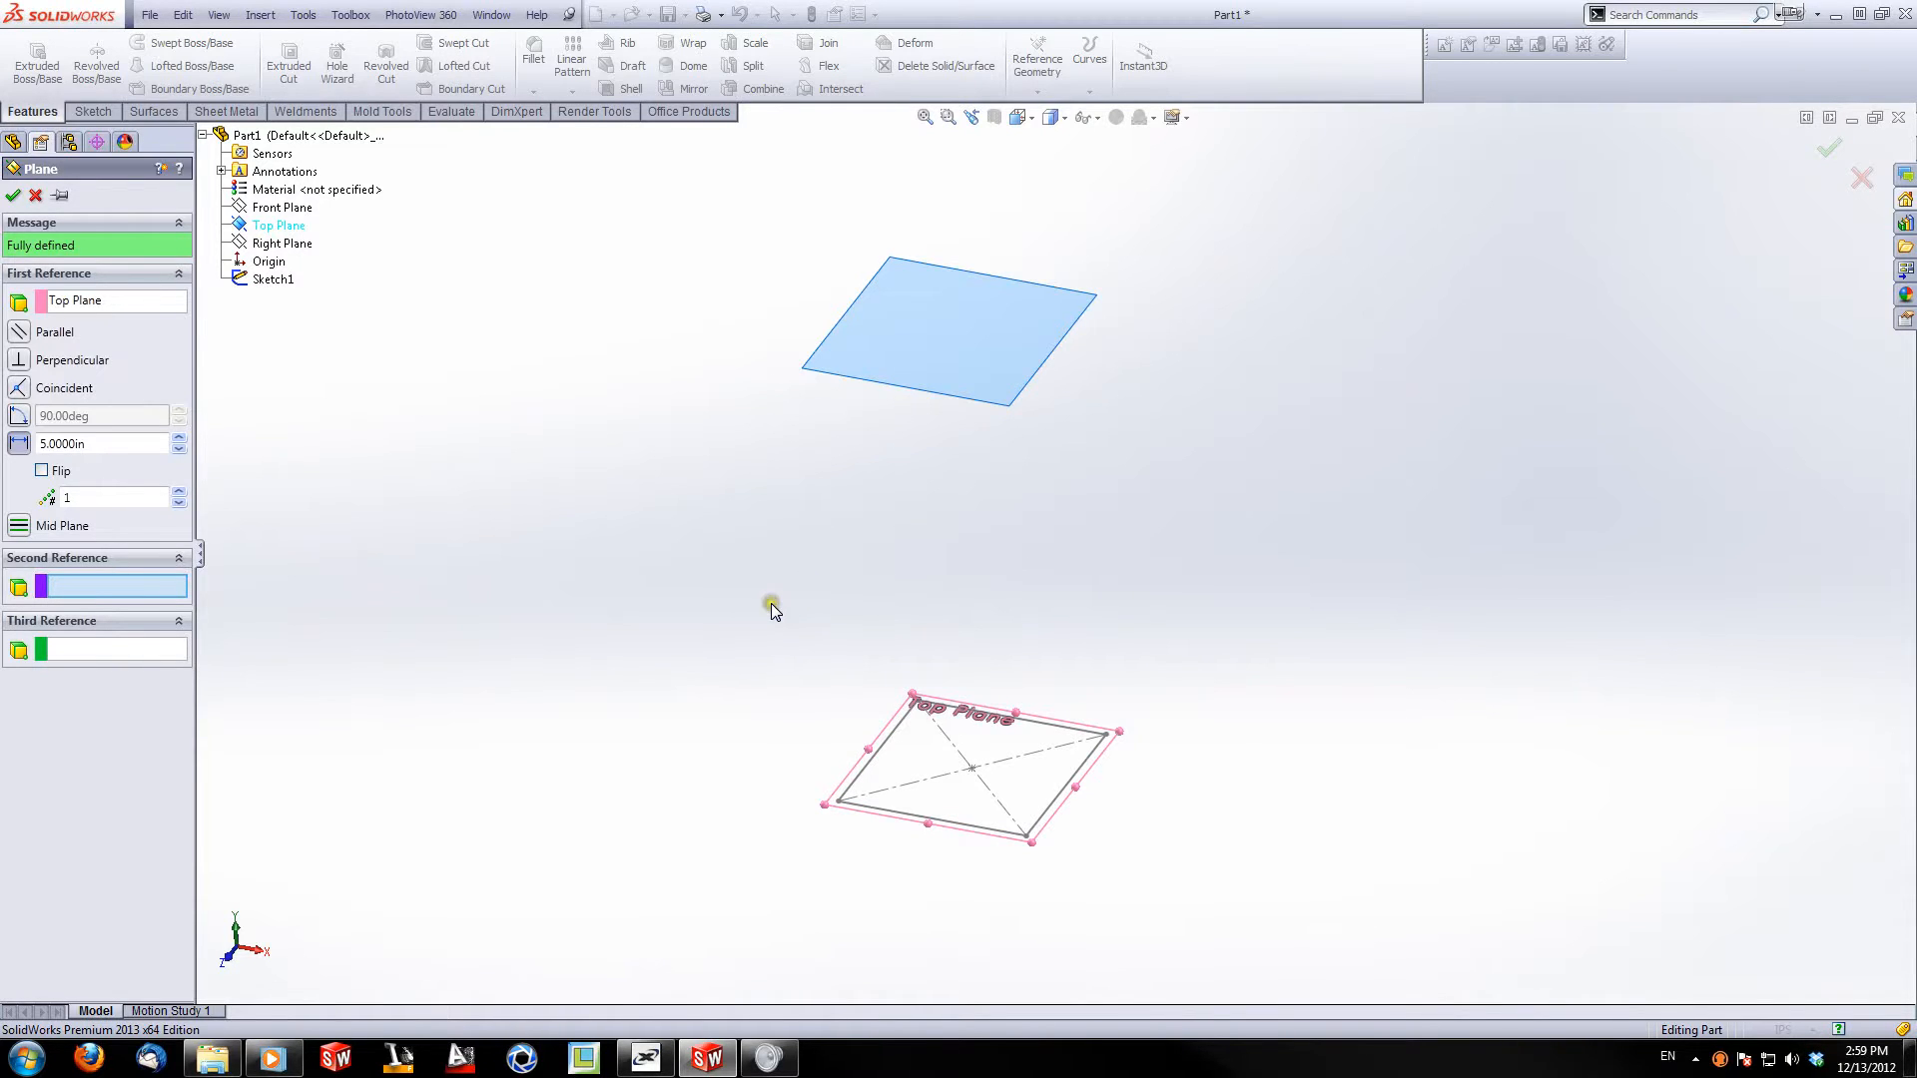
left_click(14, 196)
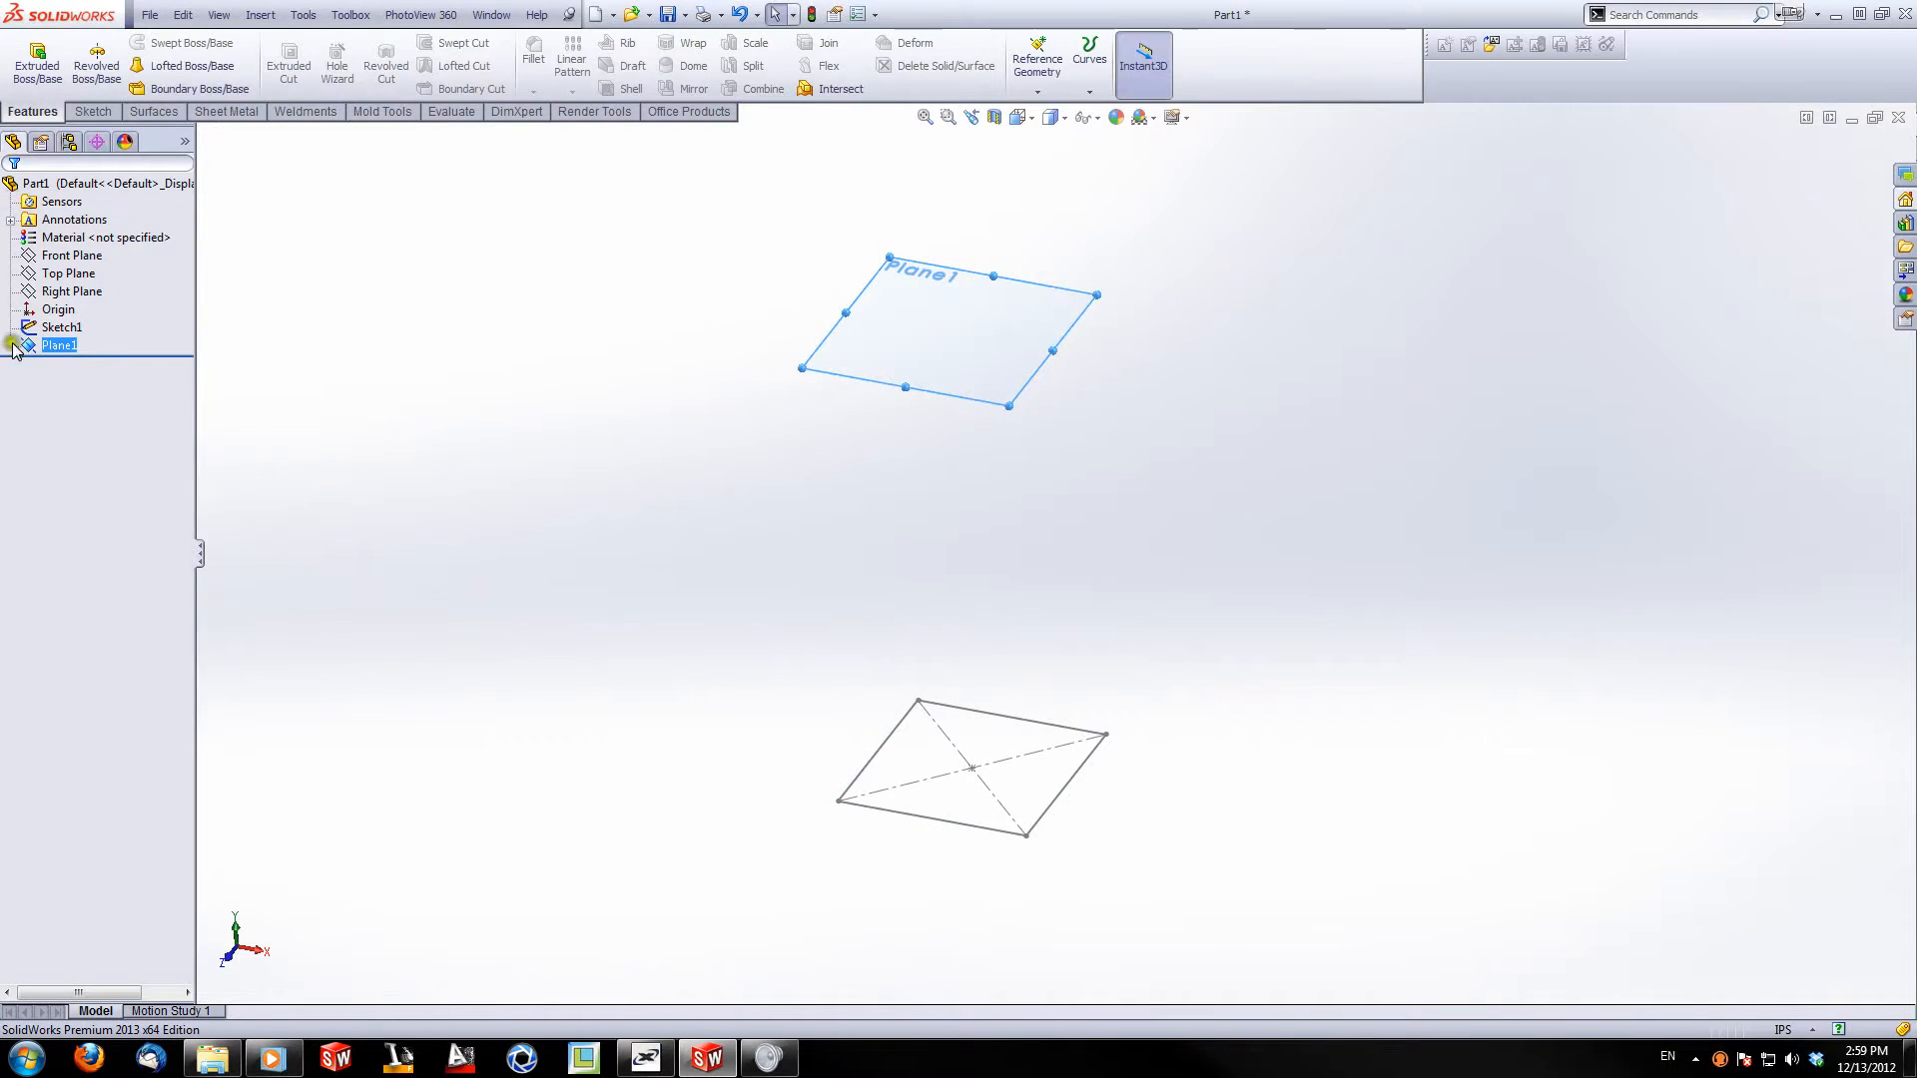
Step: Enlarge the offset plane's displayed boundary on all sides so that it extends well beyond the square sketch
left_click_drag(800, 368, 295, 520)
left_click_drag(1114, 291, 1729, 264)
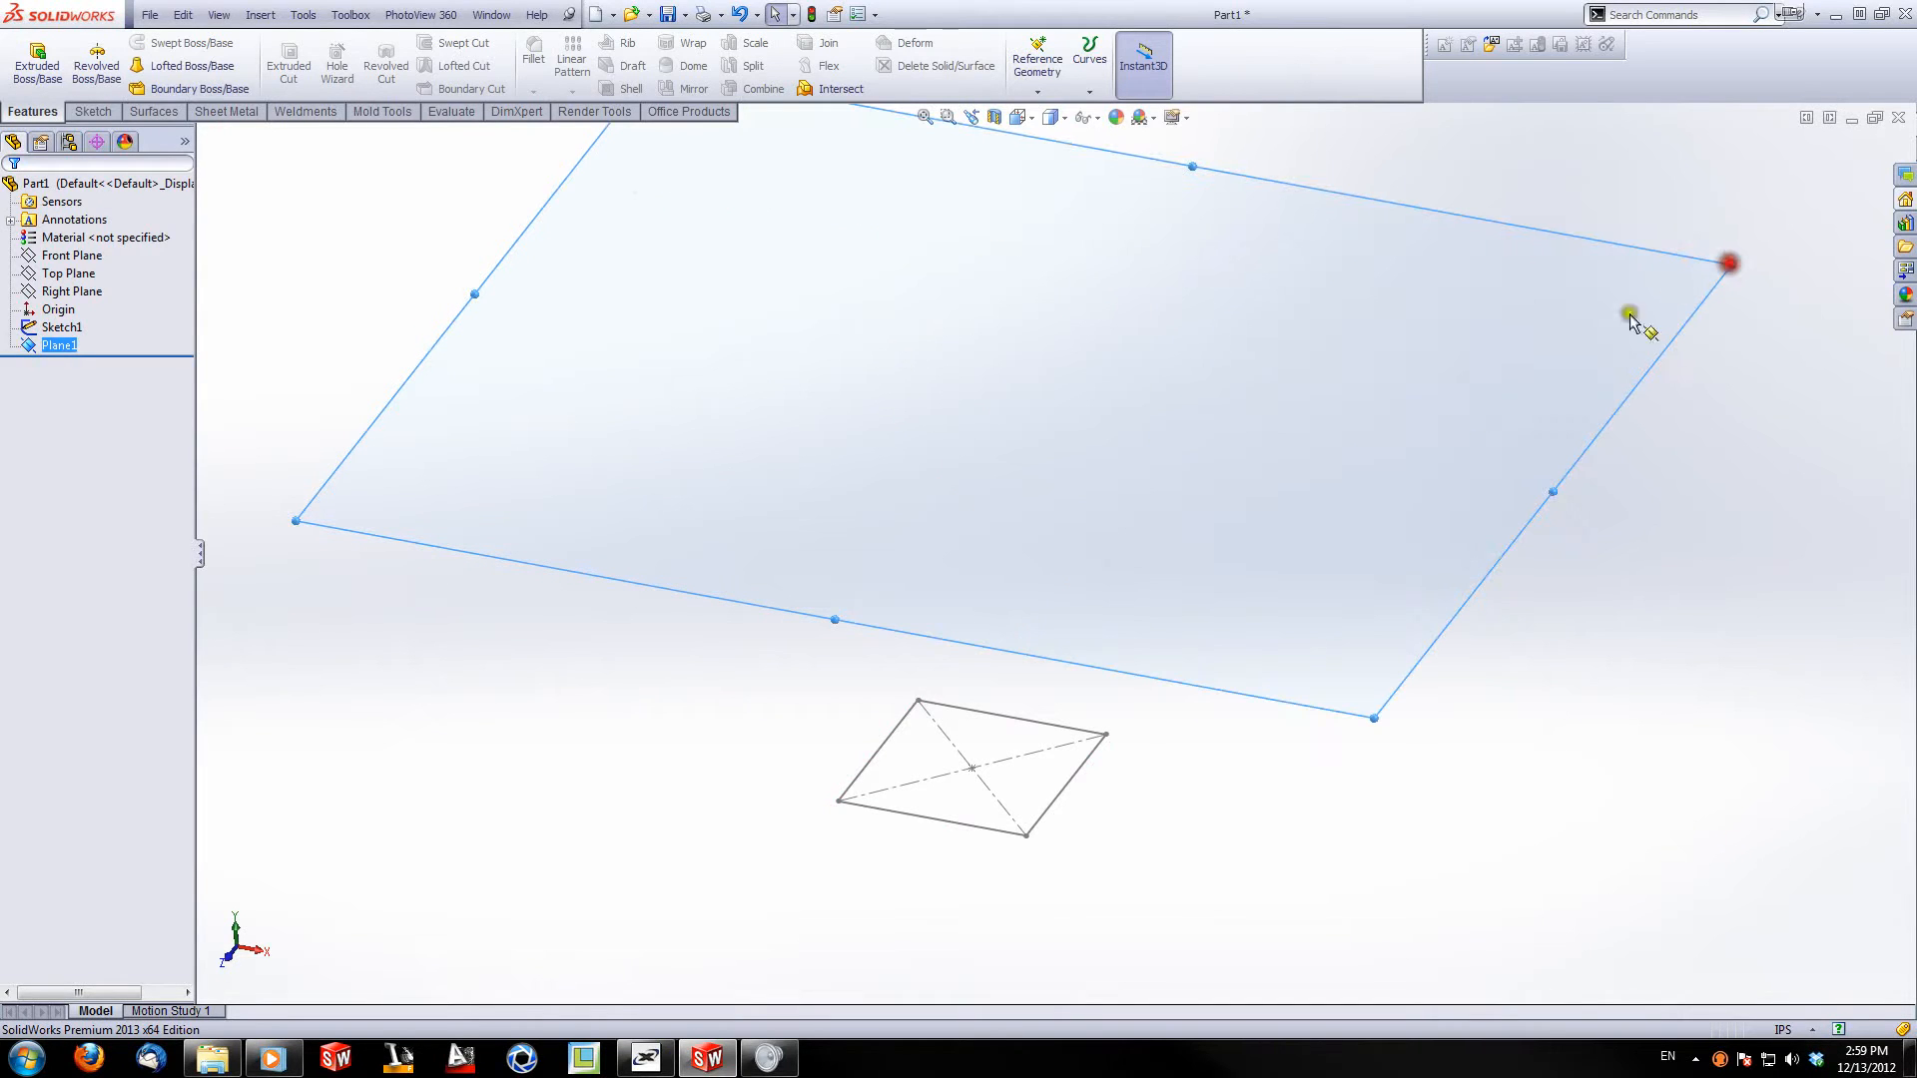
left_click_drag(833, 622, 856, 953)
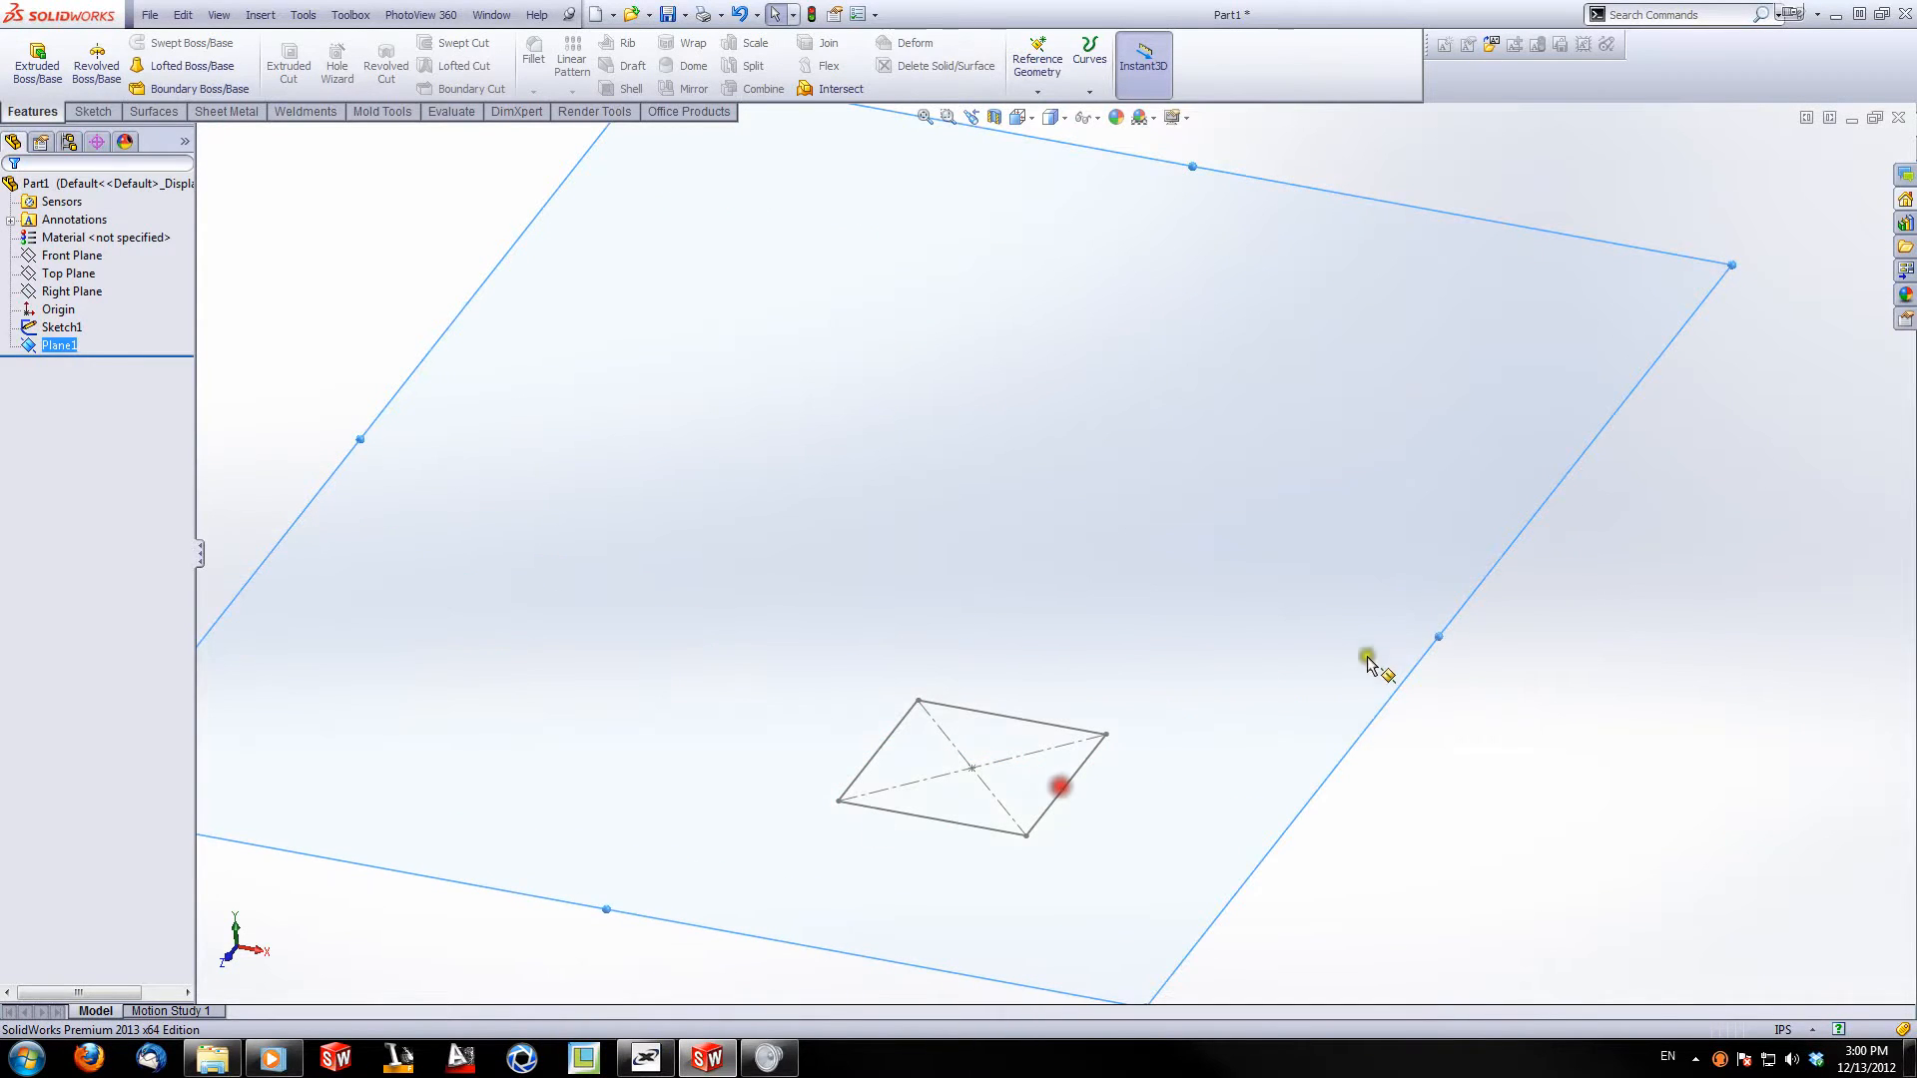
left_click_drag(1445, 638, 1604, 721)
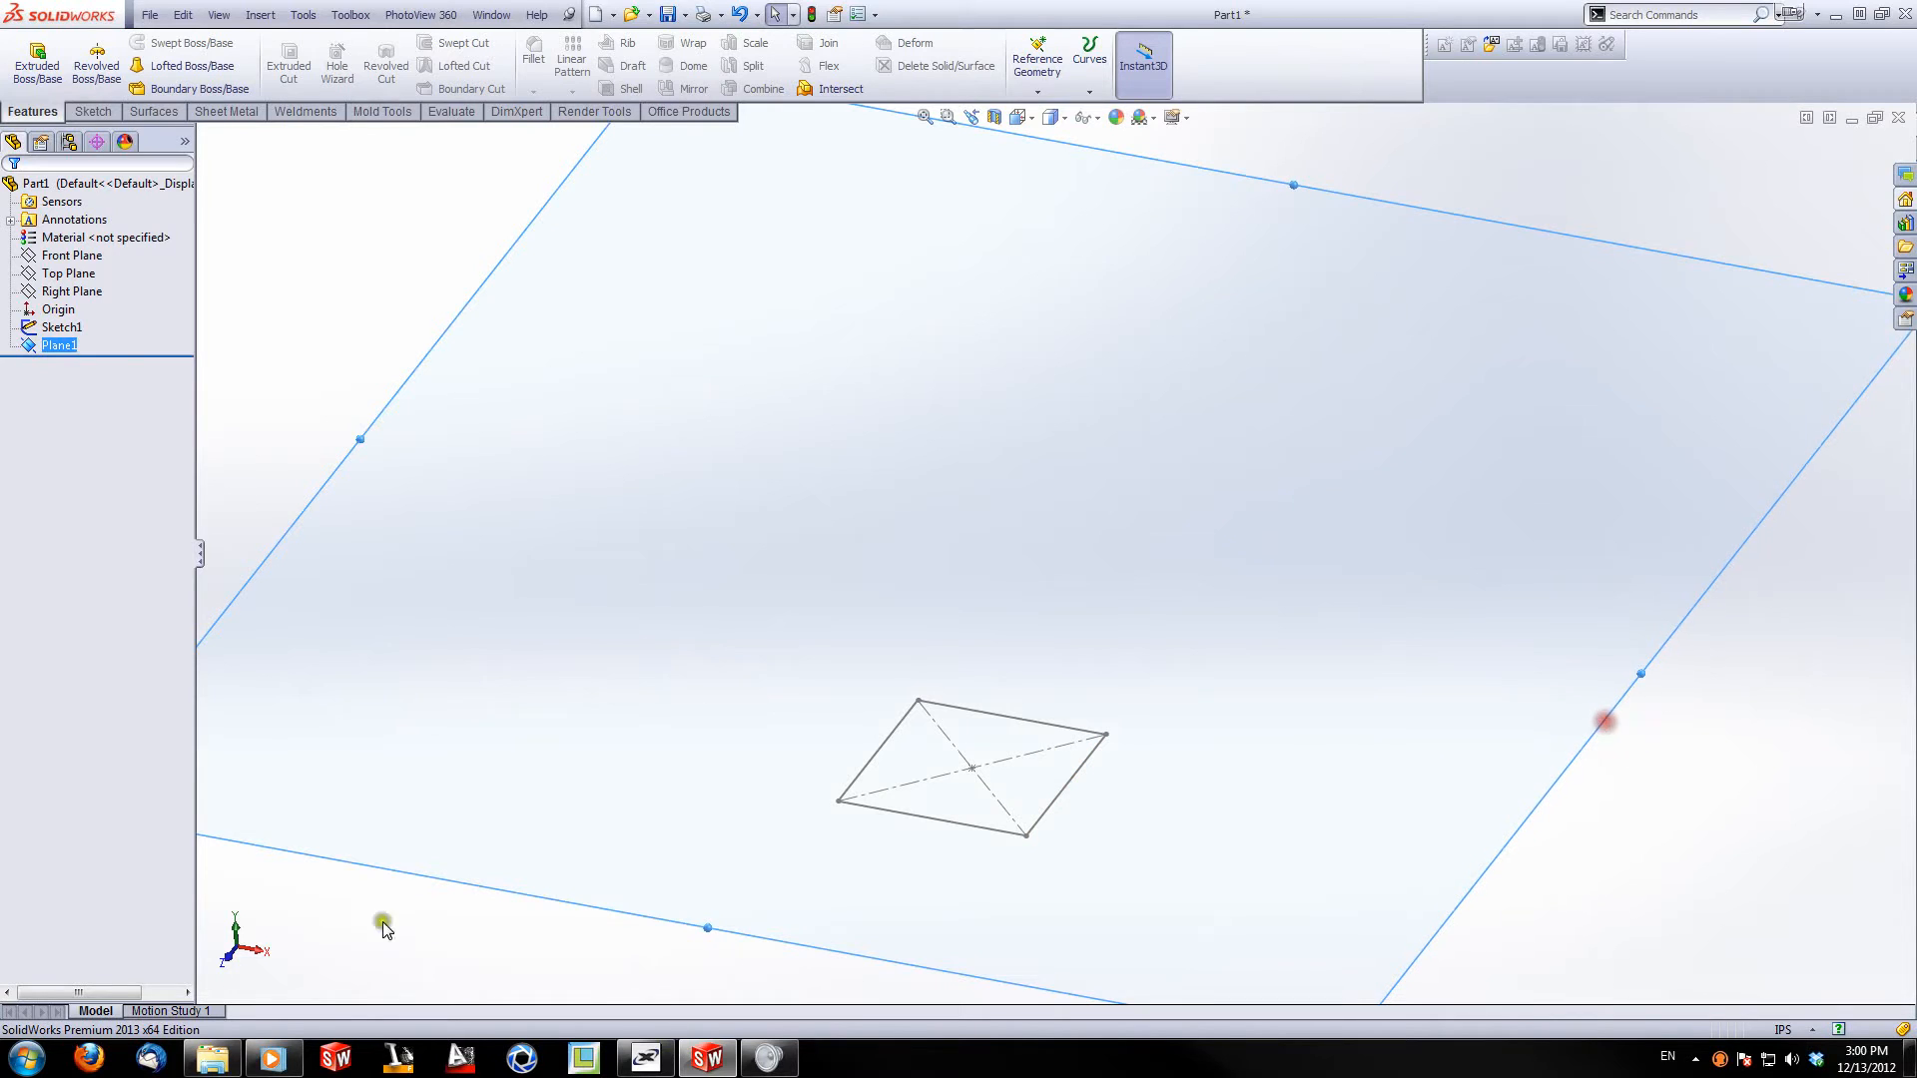
left_click_drag(707, 928, 685, 982)
key("f")
middle_click_drag(919, 693, 791, 444)
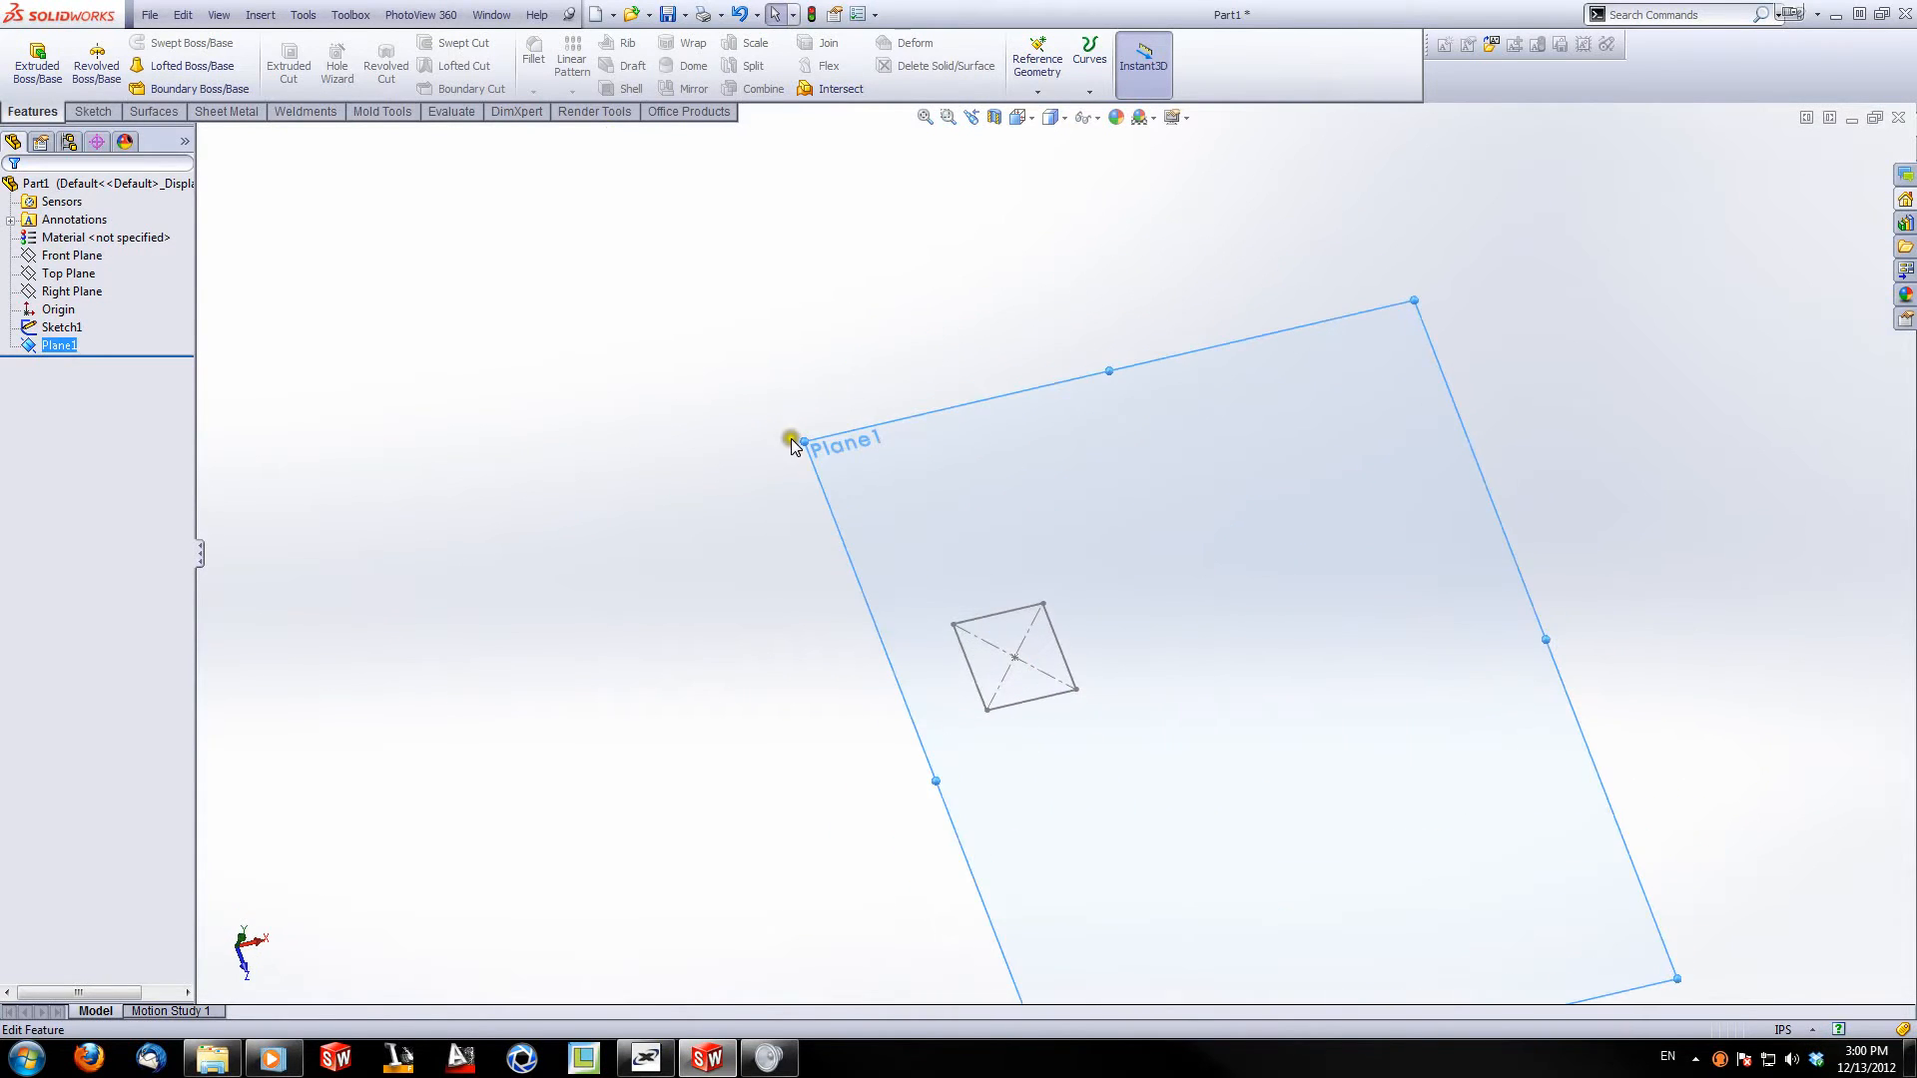
left_click_drag(799, 440, 593, 371)
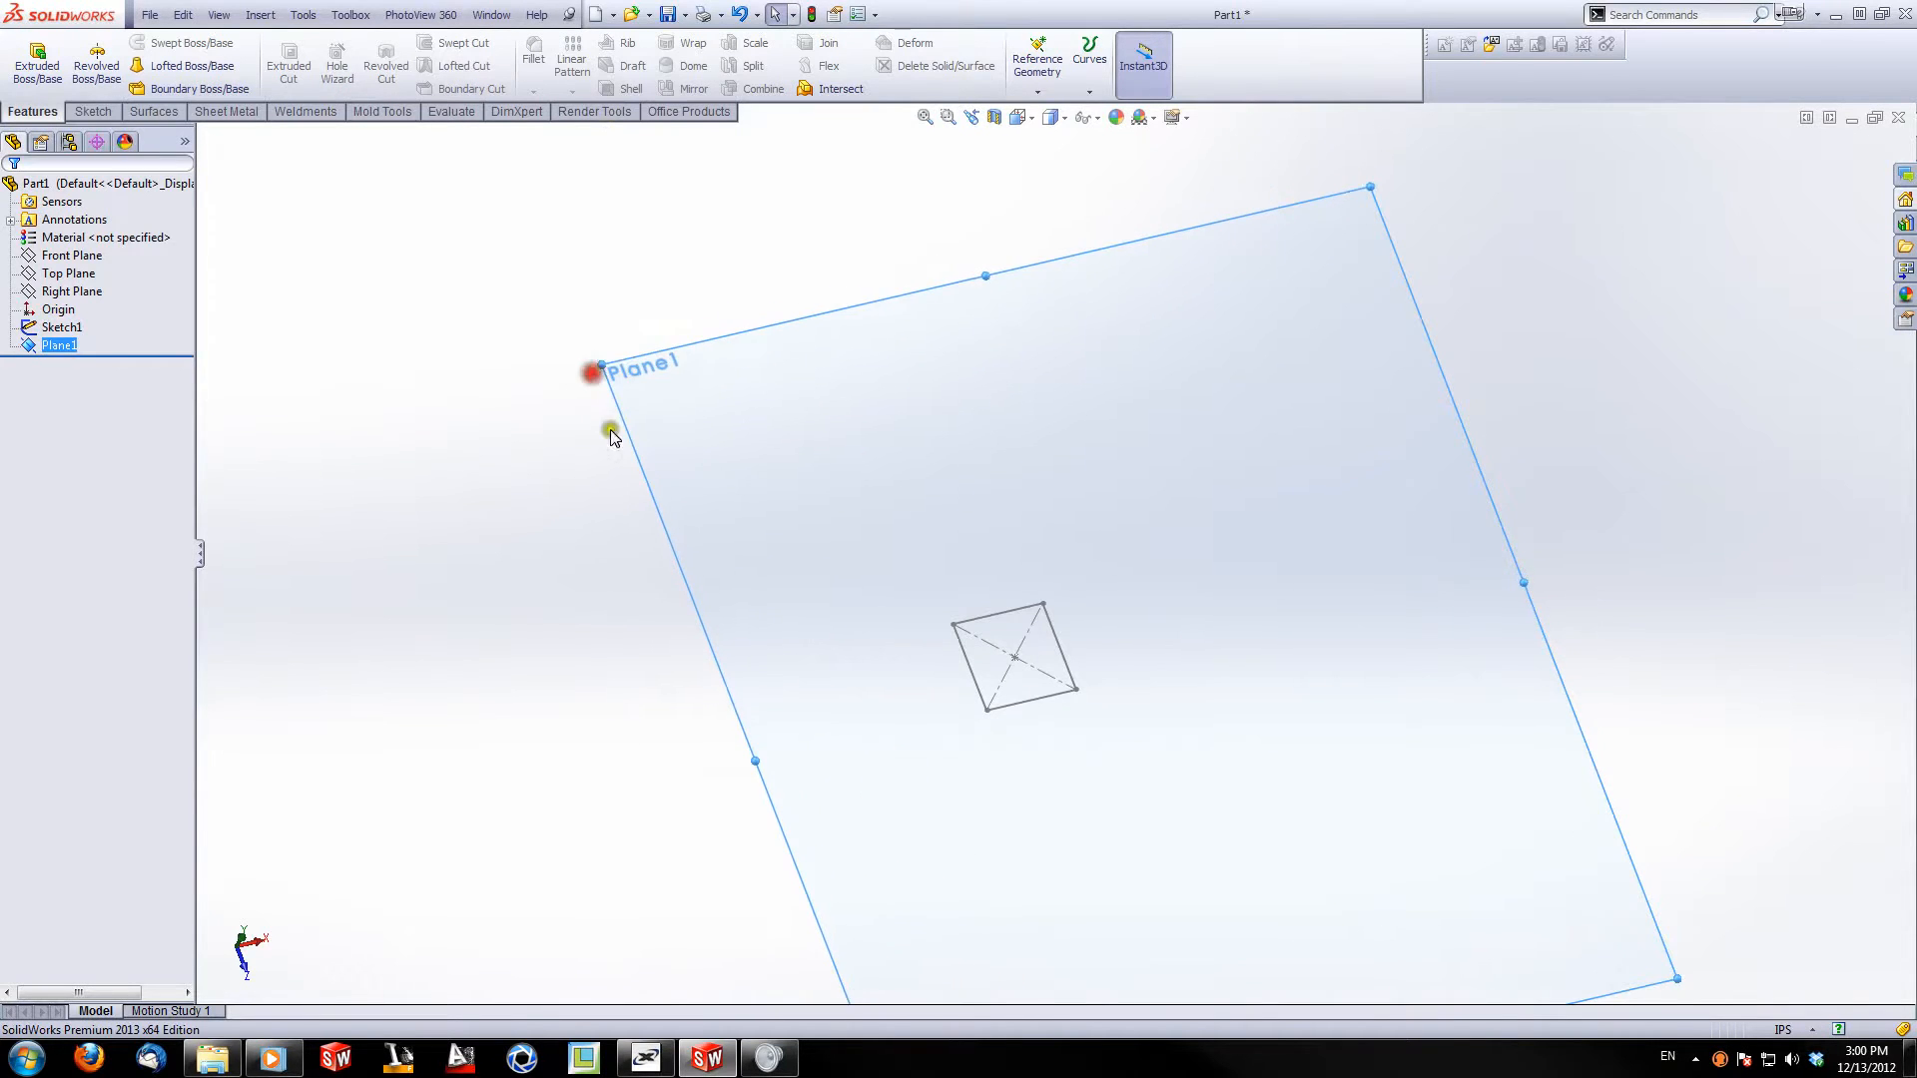
scroll(720, 598, "up", 2)
middle_click_drag(721, 603, 660, 594)
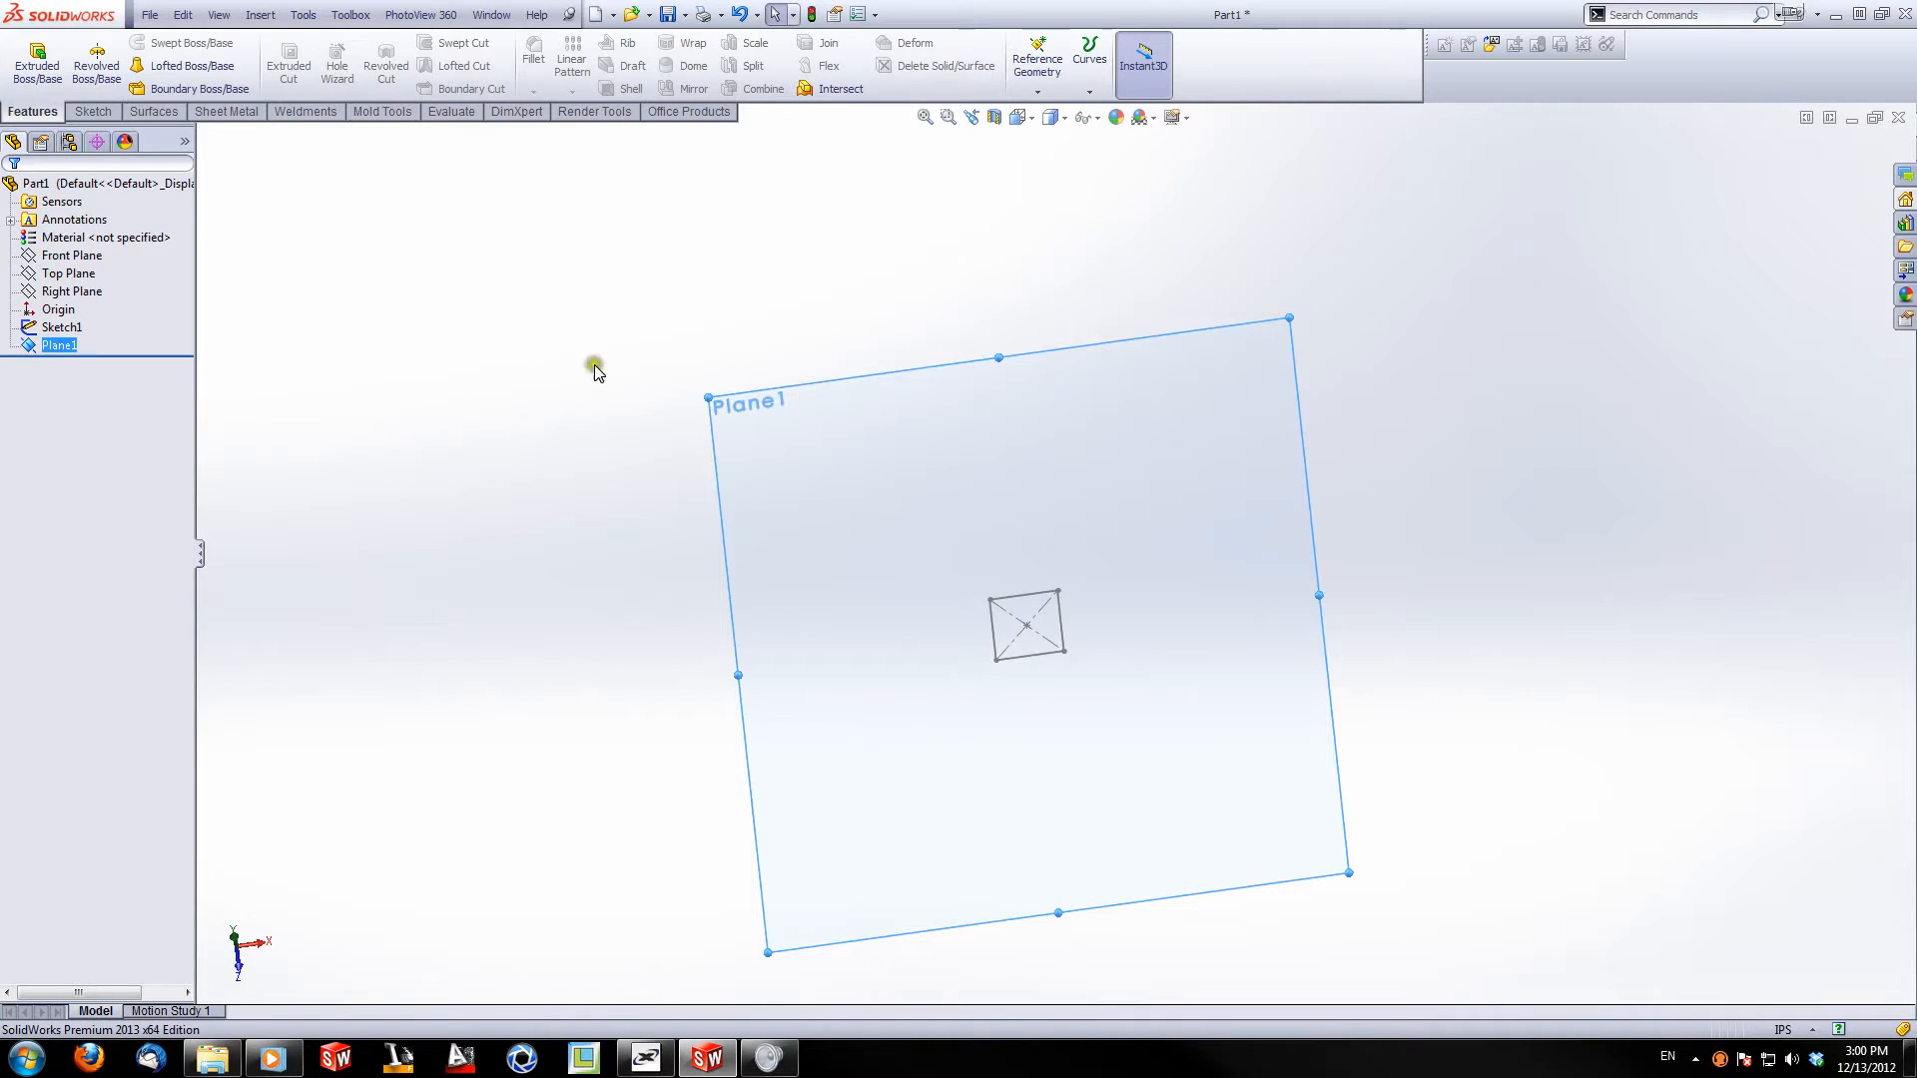
Step: Sketch an ellipse on the offset plane, centred on the origin, with semi-axes about 2.31 in vertically and 1.25 in horizontally
left_click(89, 113)
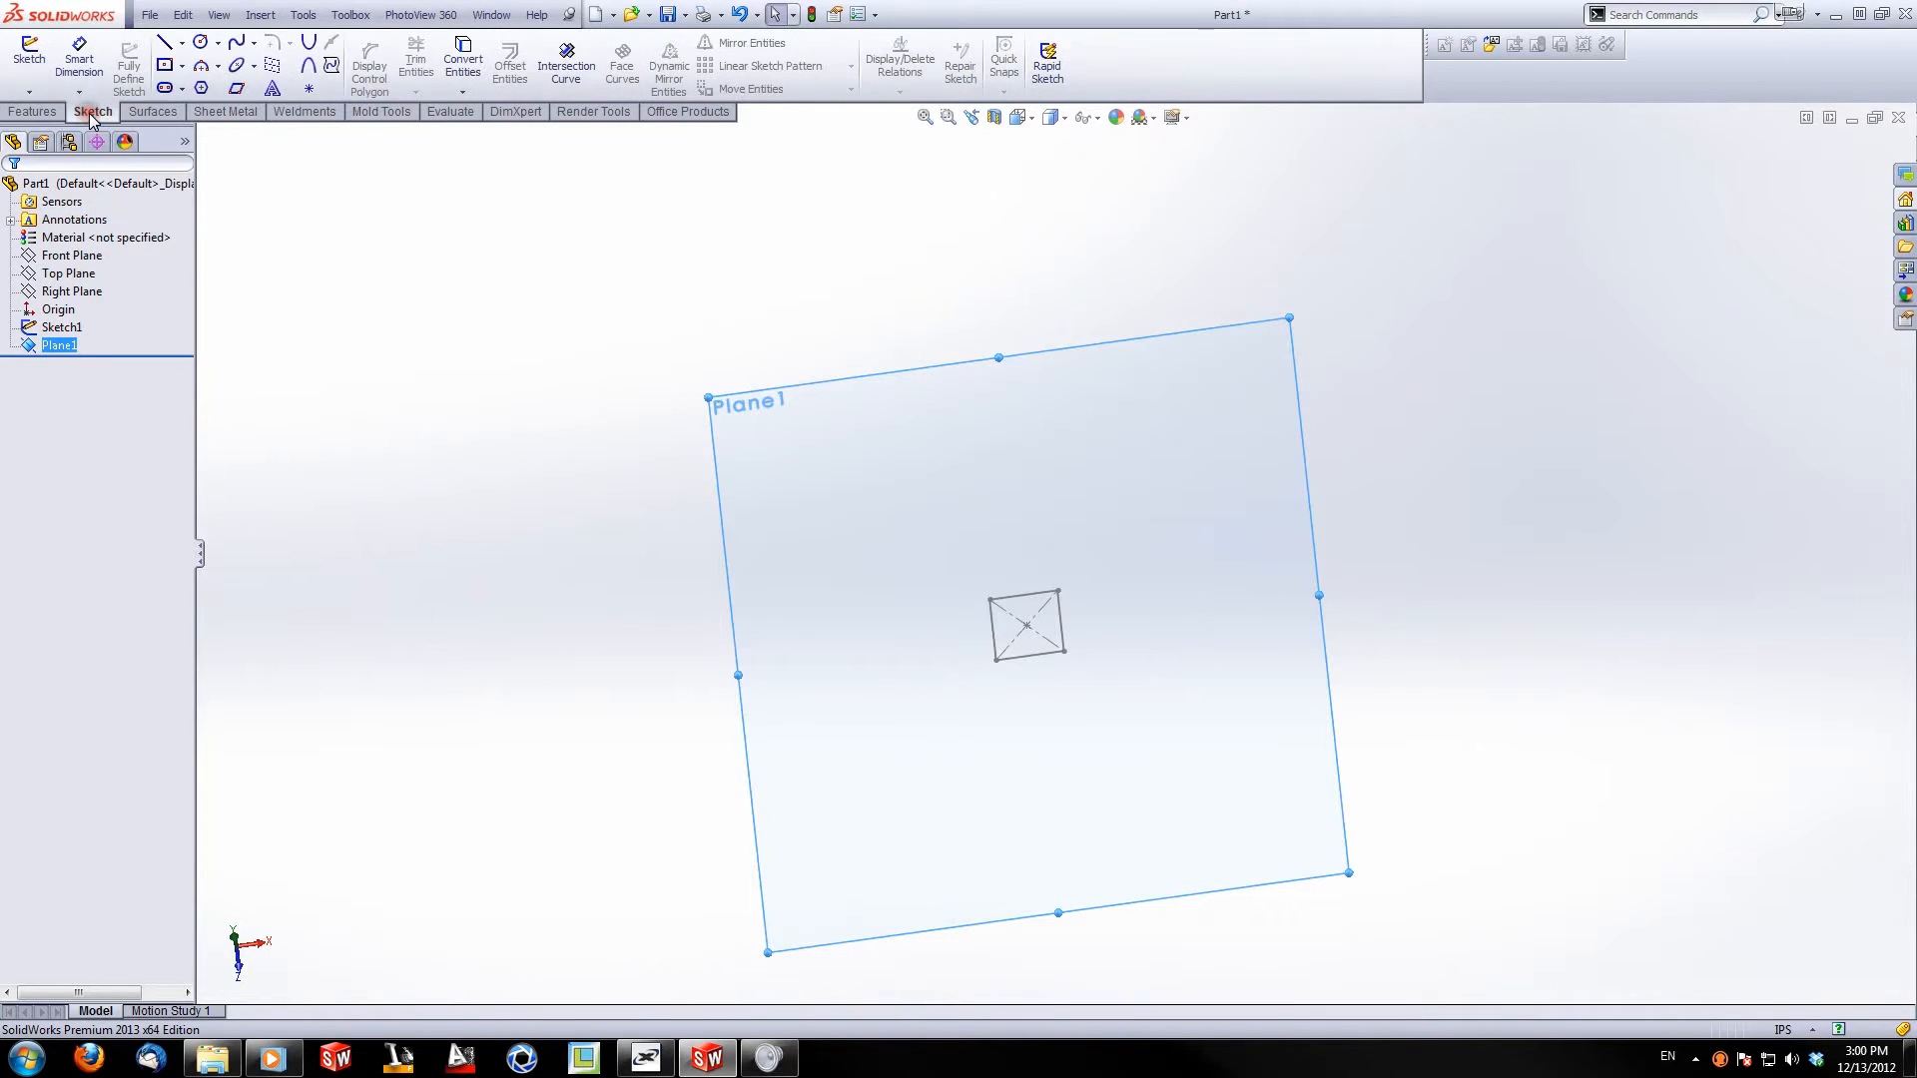
left_click(30, 55)
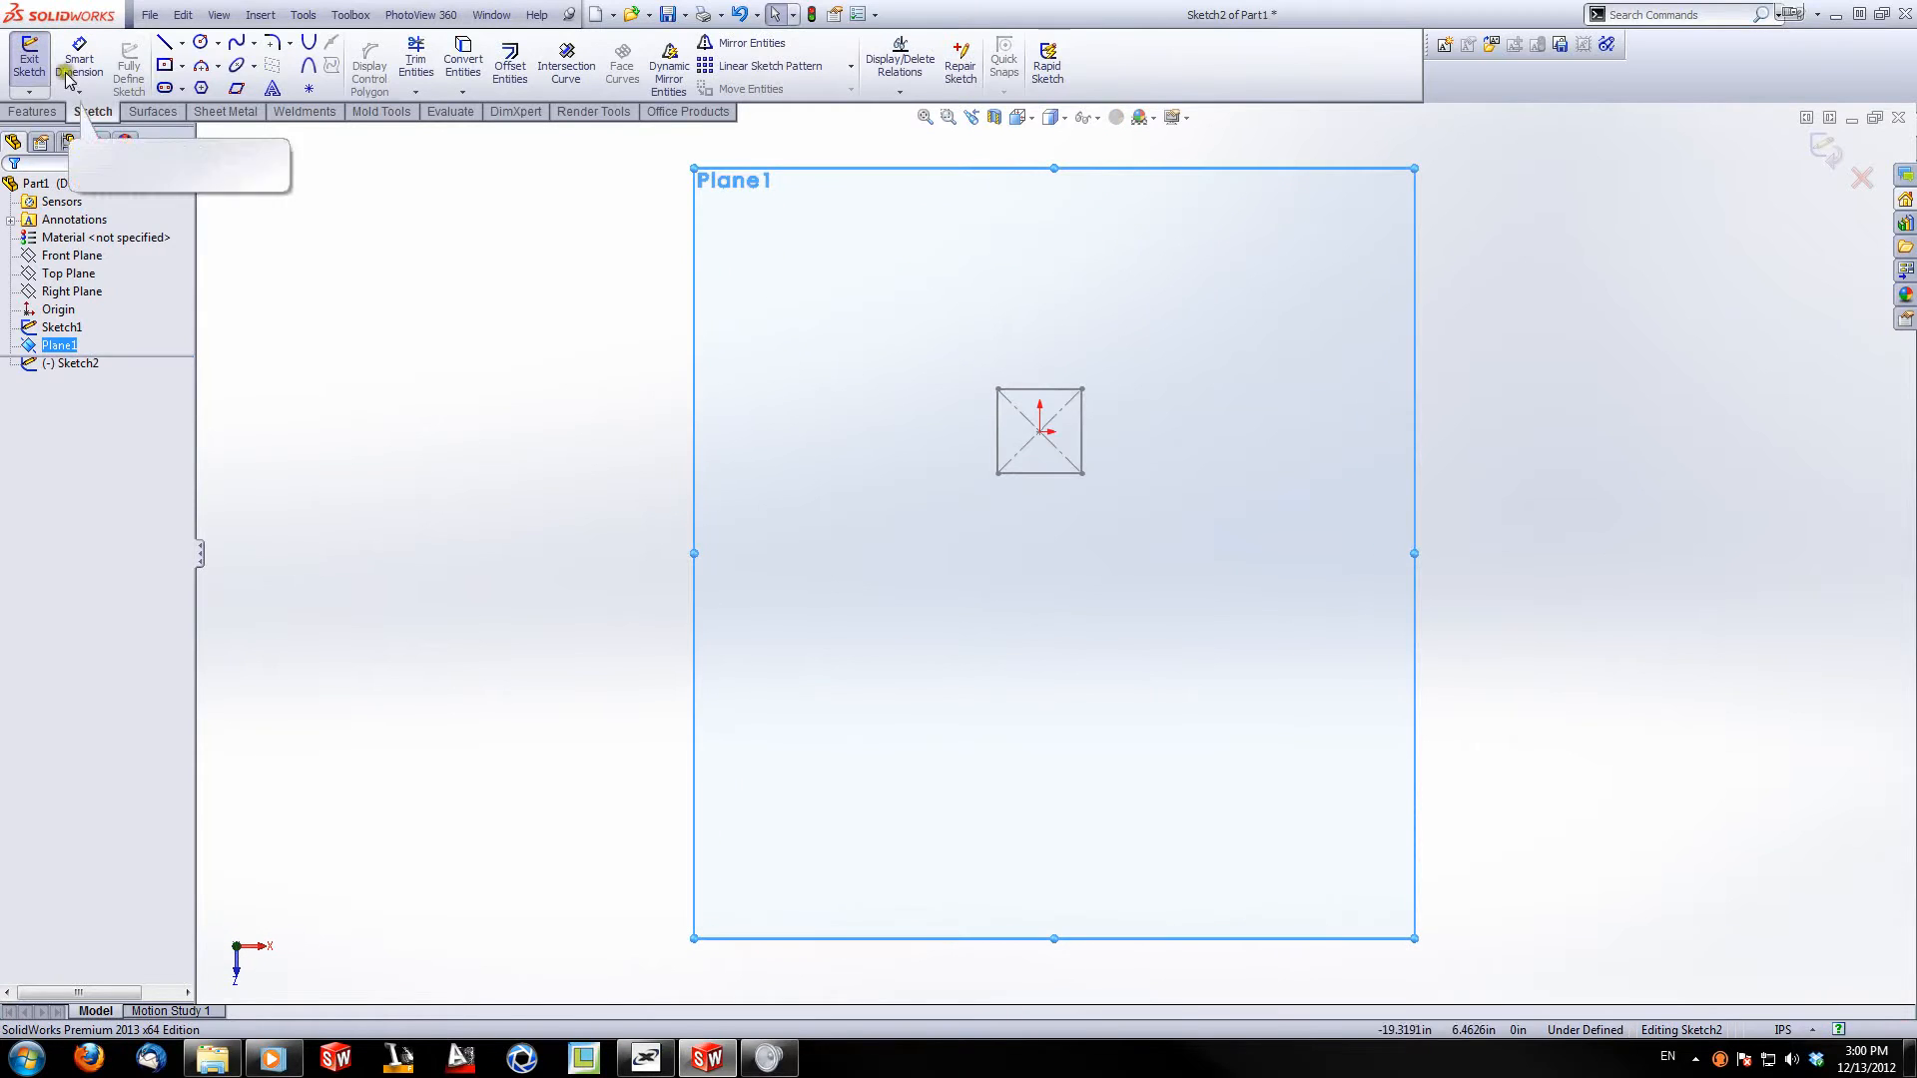
scroll(1121, 414, "down", 3)
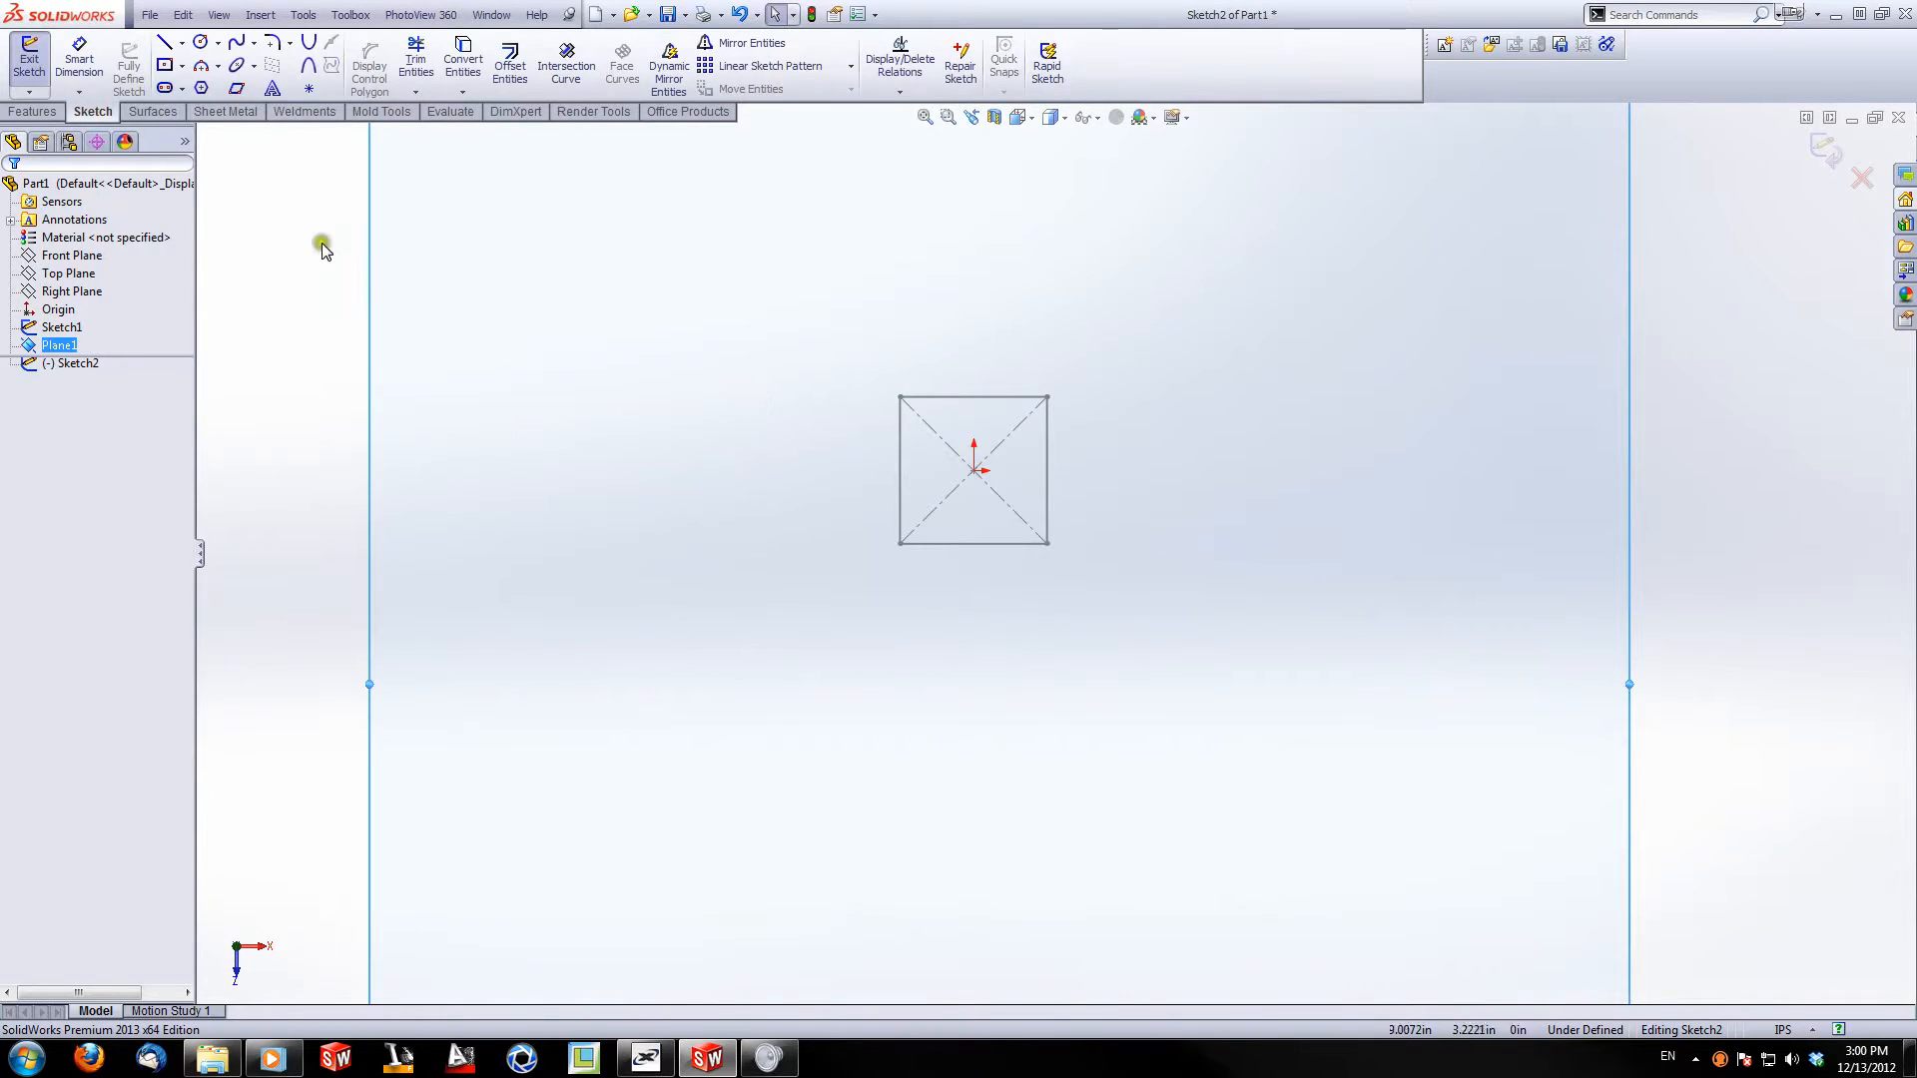
left_click(235, 66)
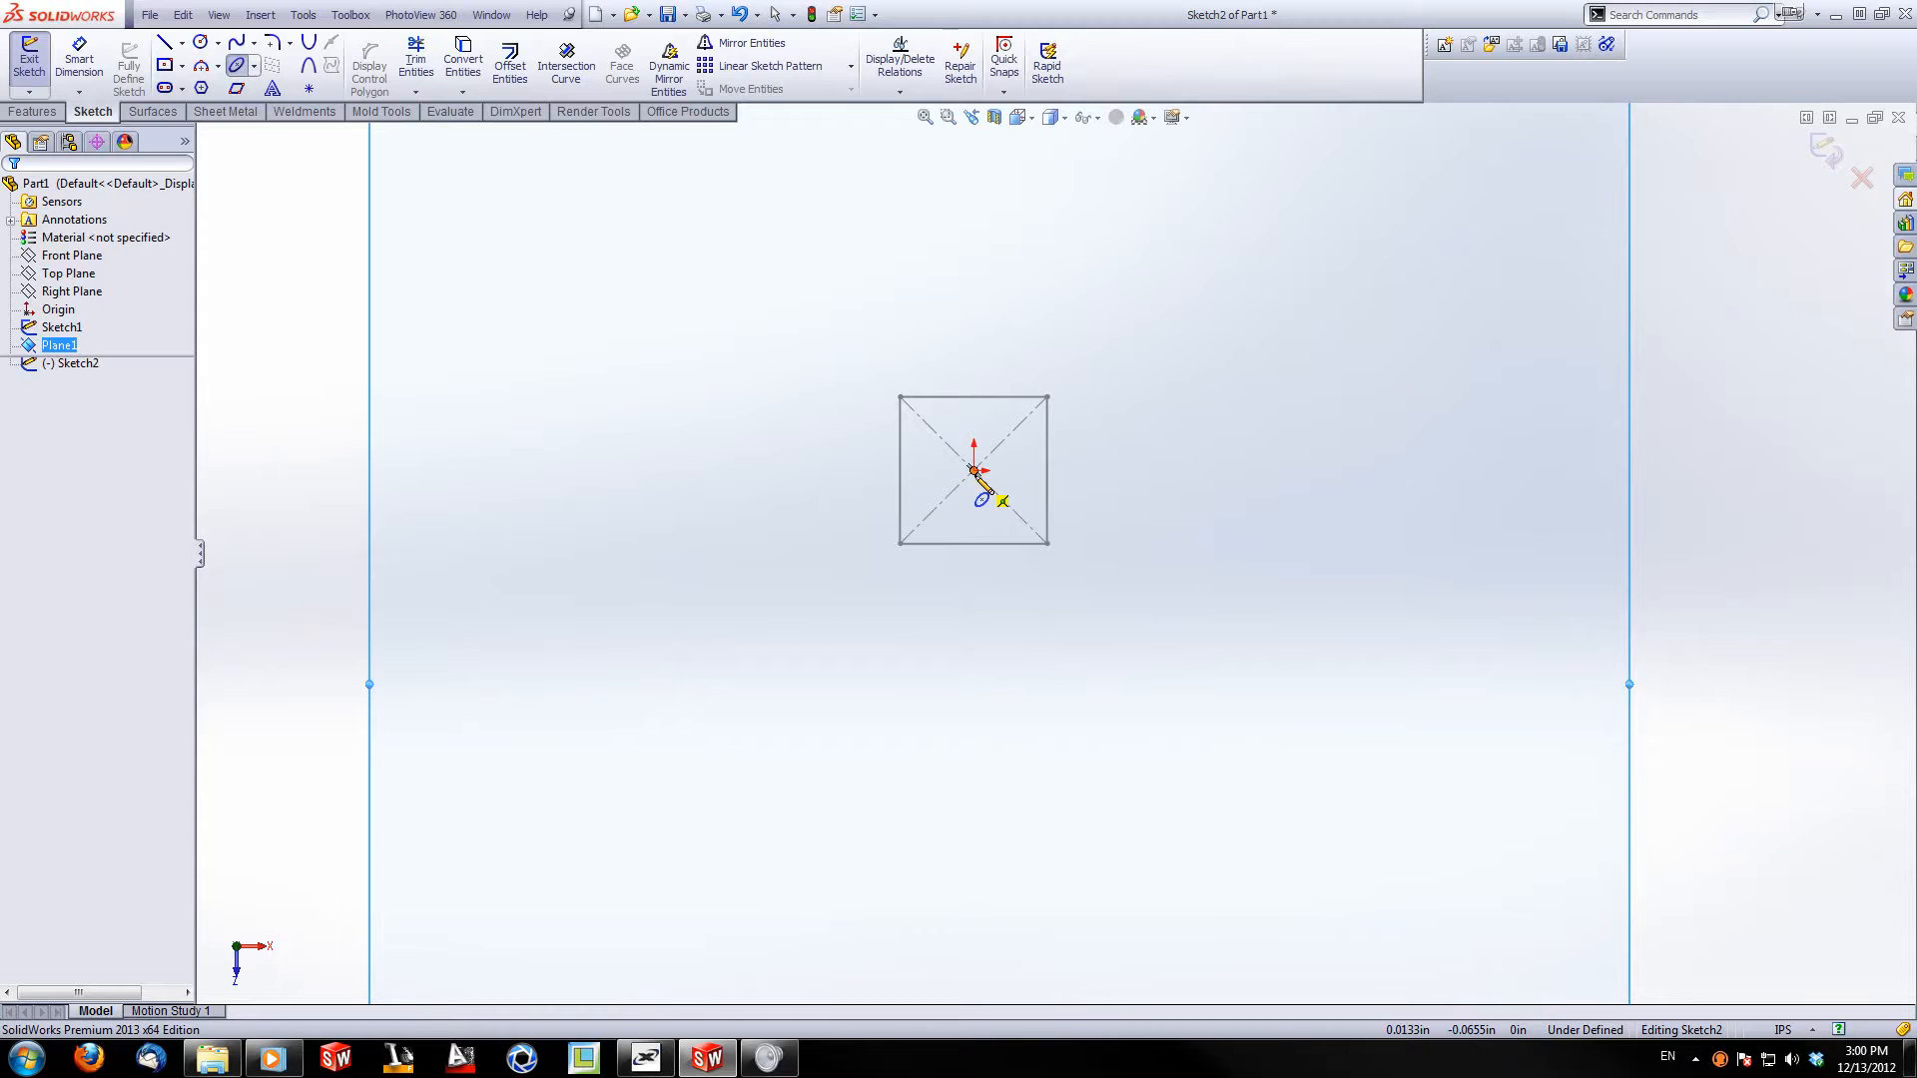
left_click(974, 469)
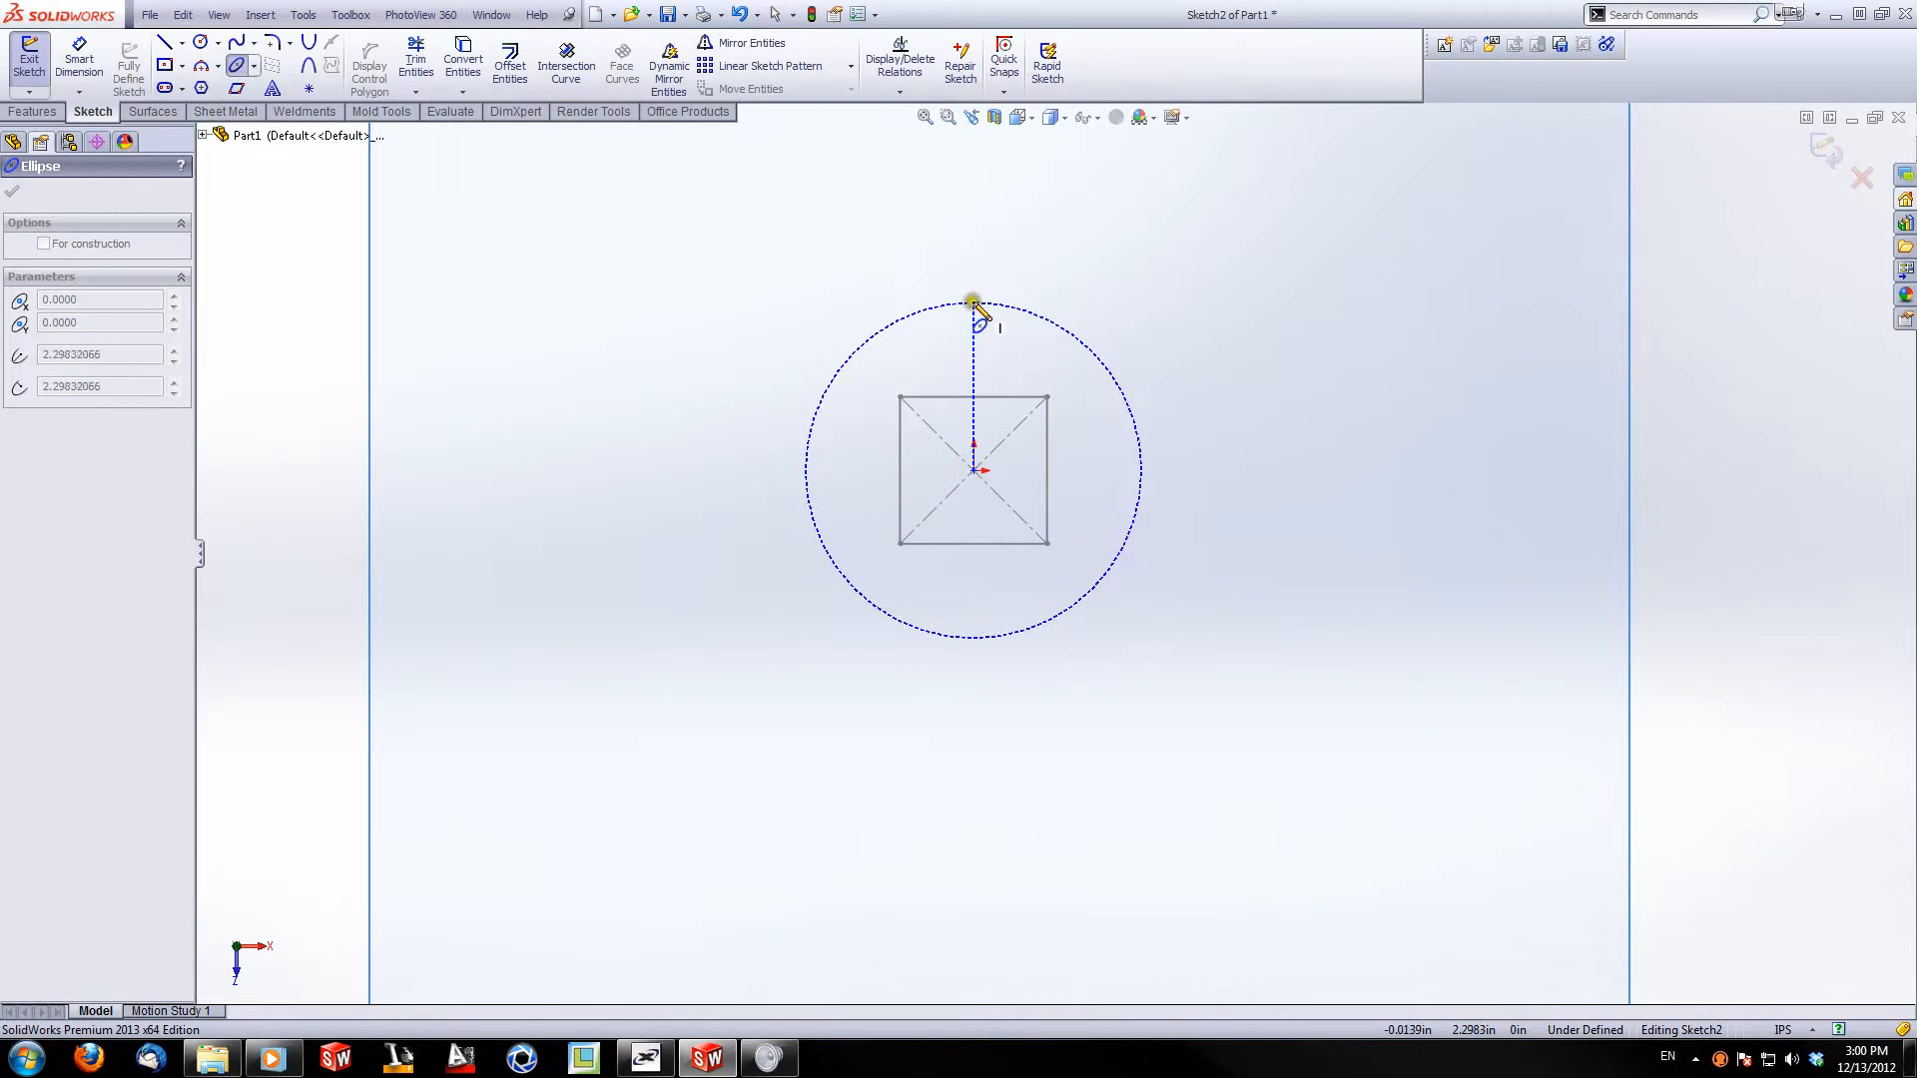
left_click(973, 300)
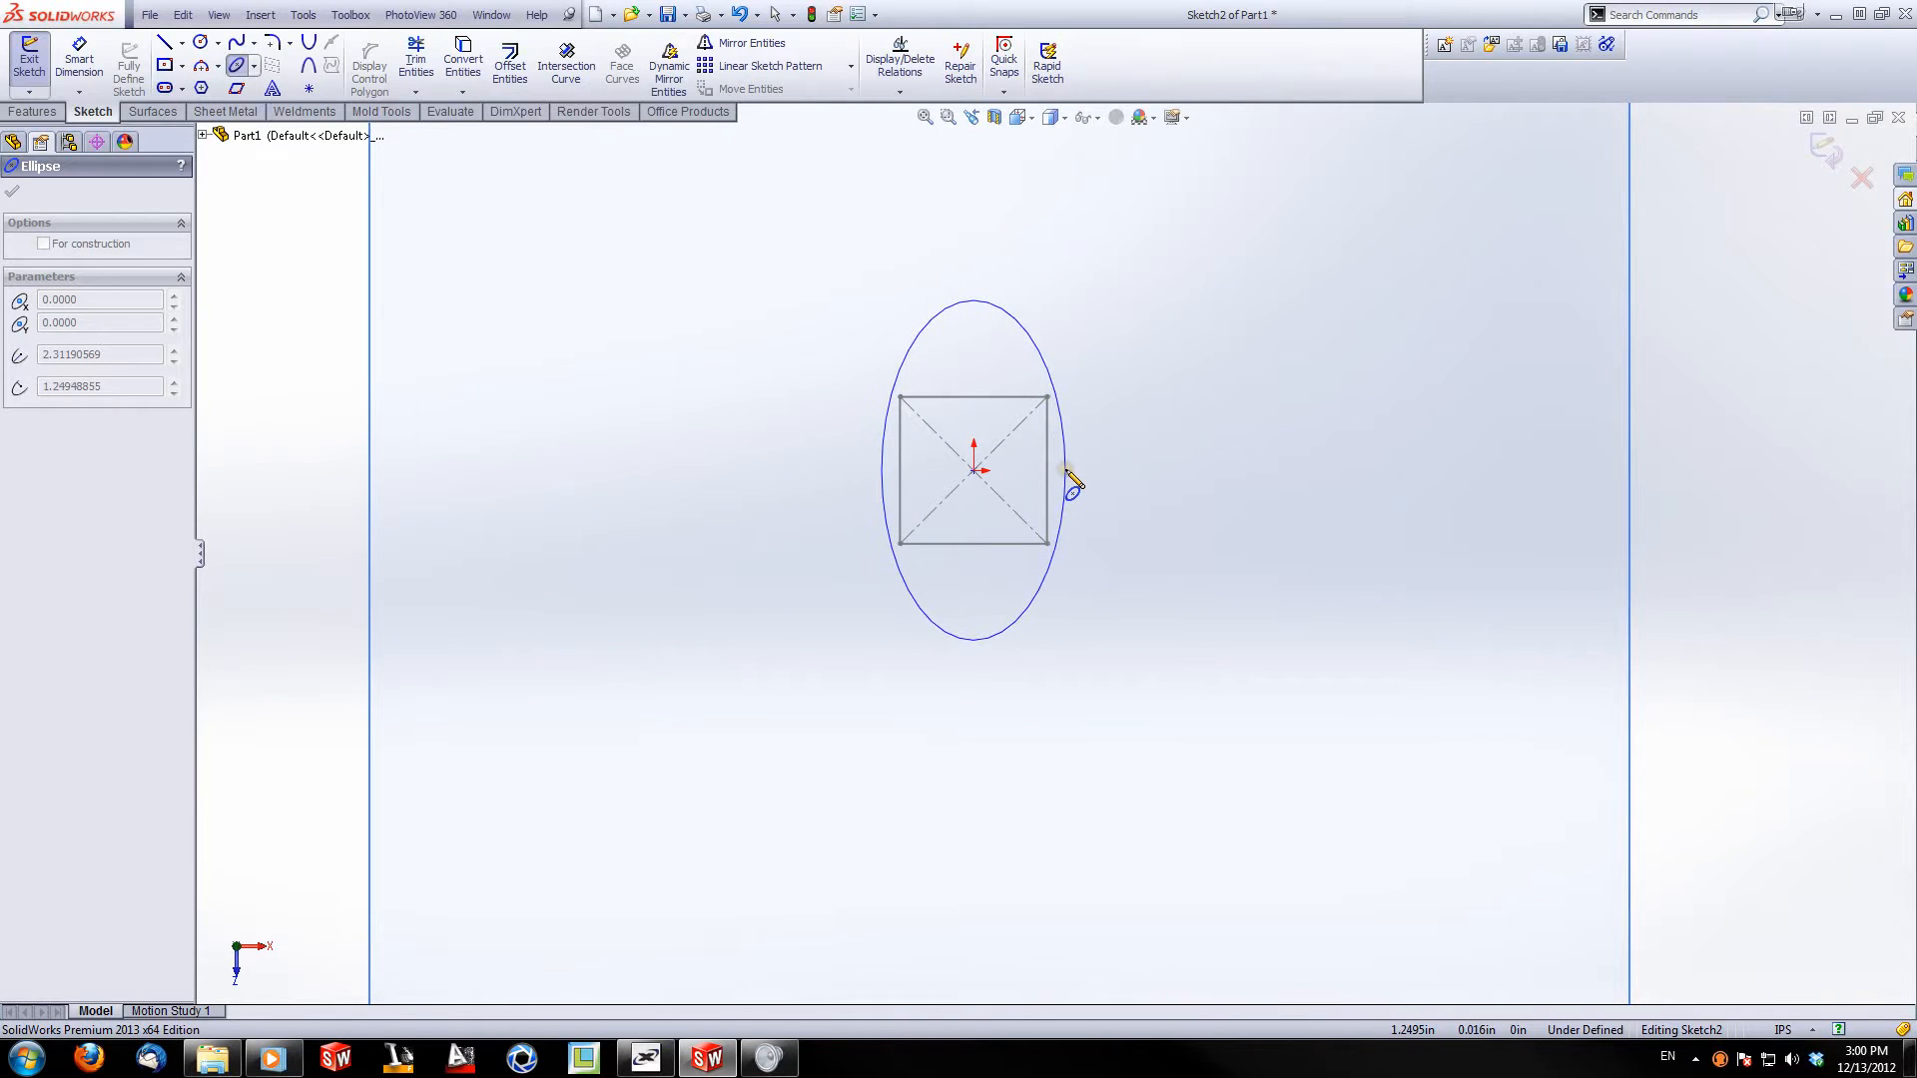
left_click(1067, 473)
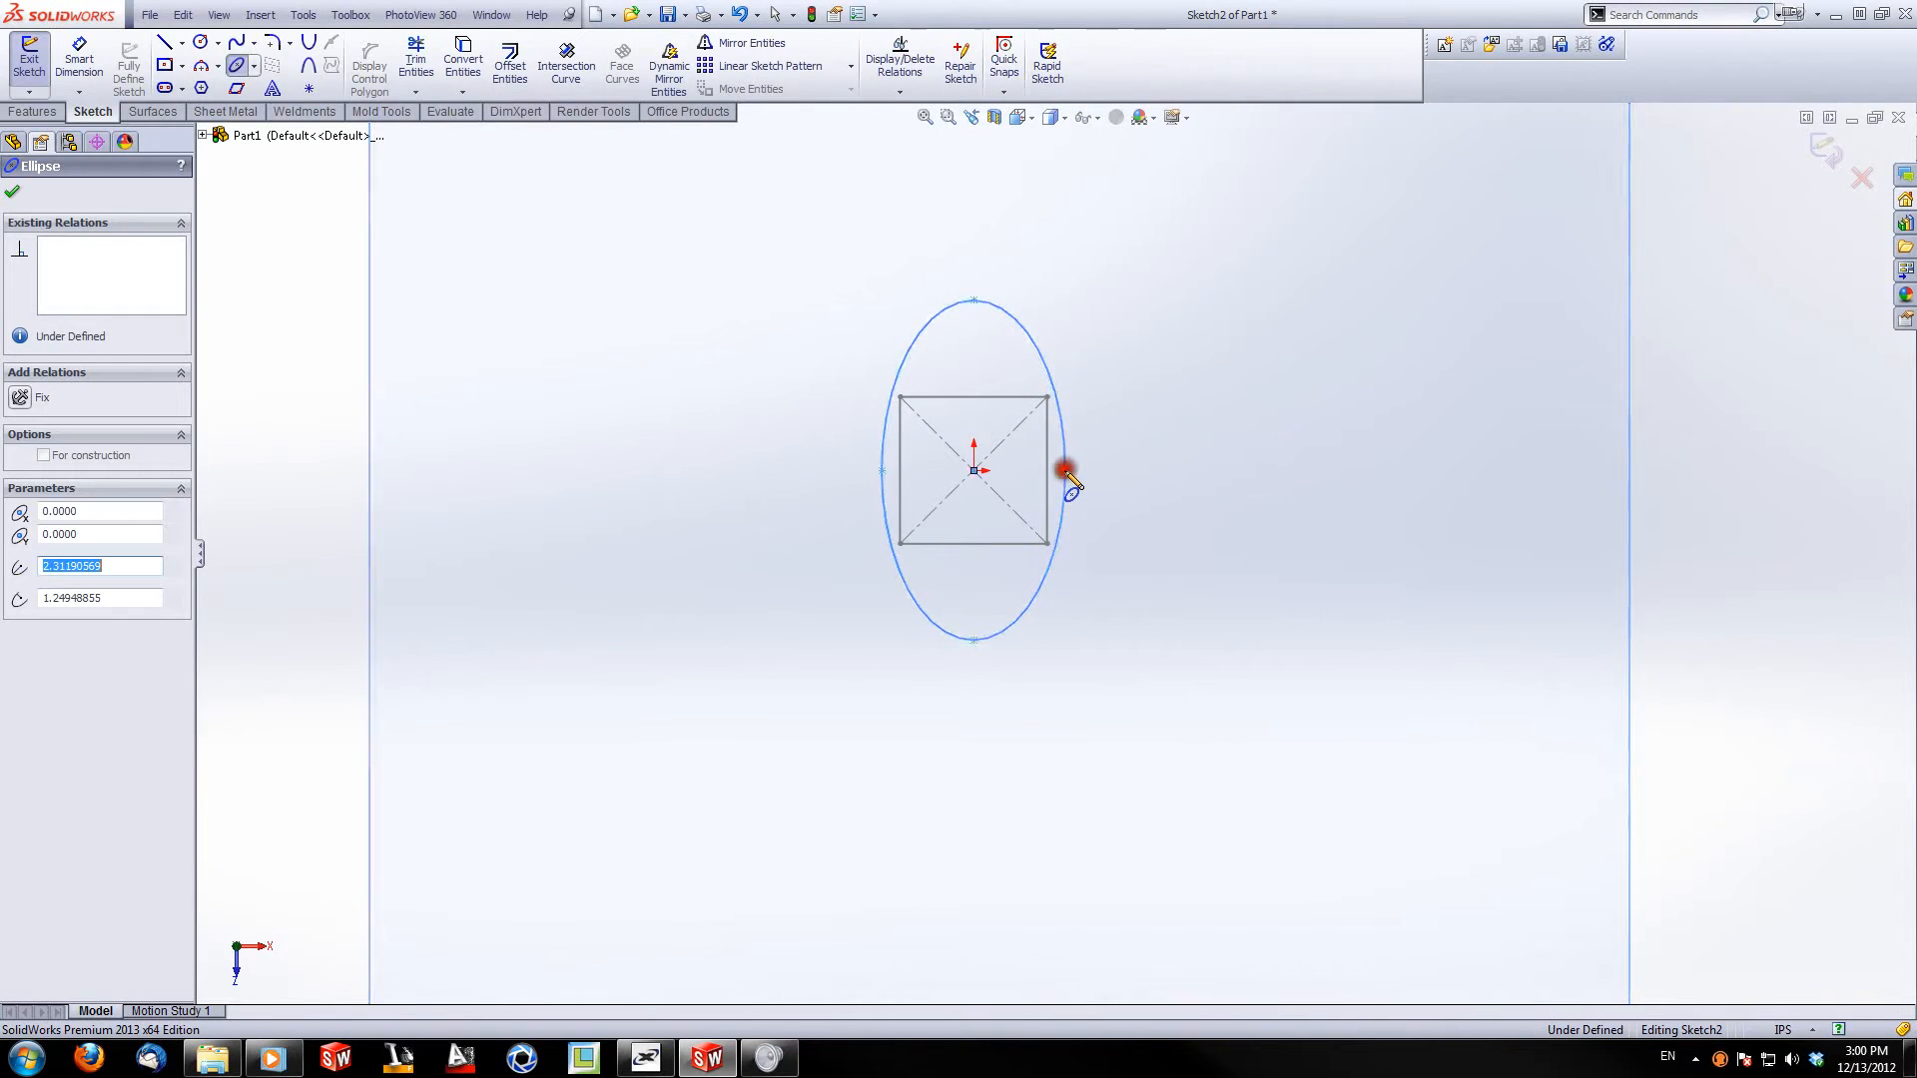
left_click(16, 190)
Step: Dimension the ellipse's horizontal semi-axis from its centre to its right-hand point and set it to 1.25 in
left_click(79, 62)
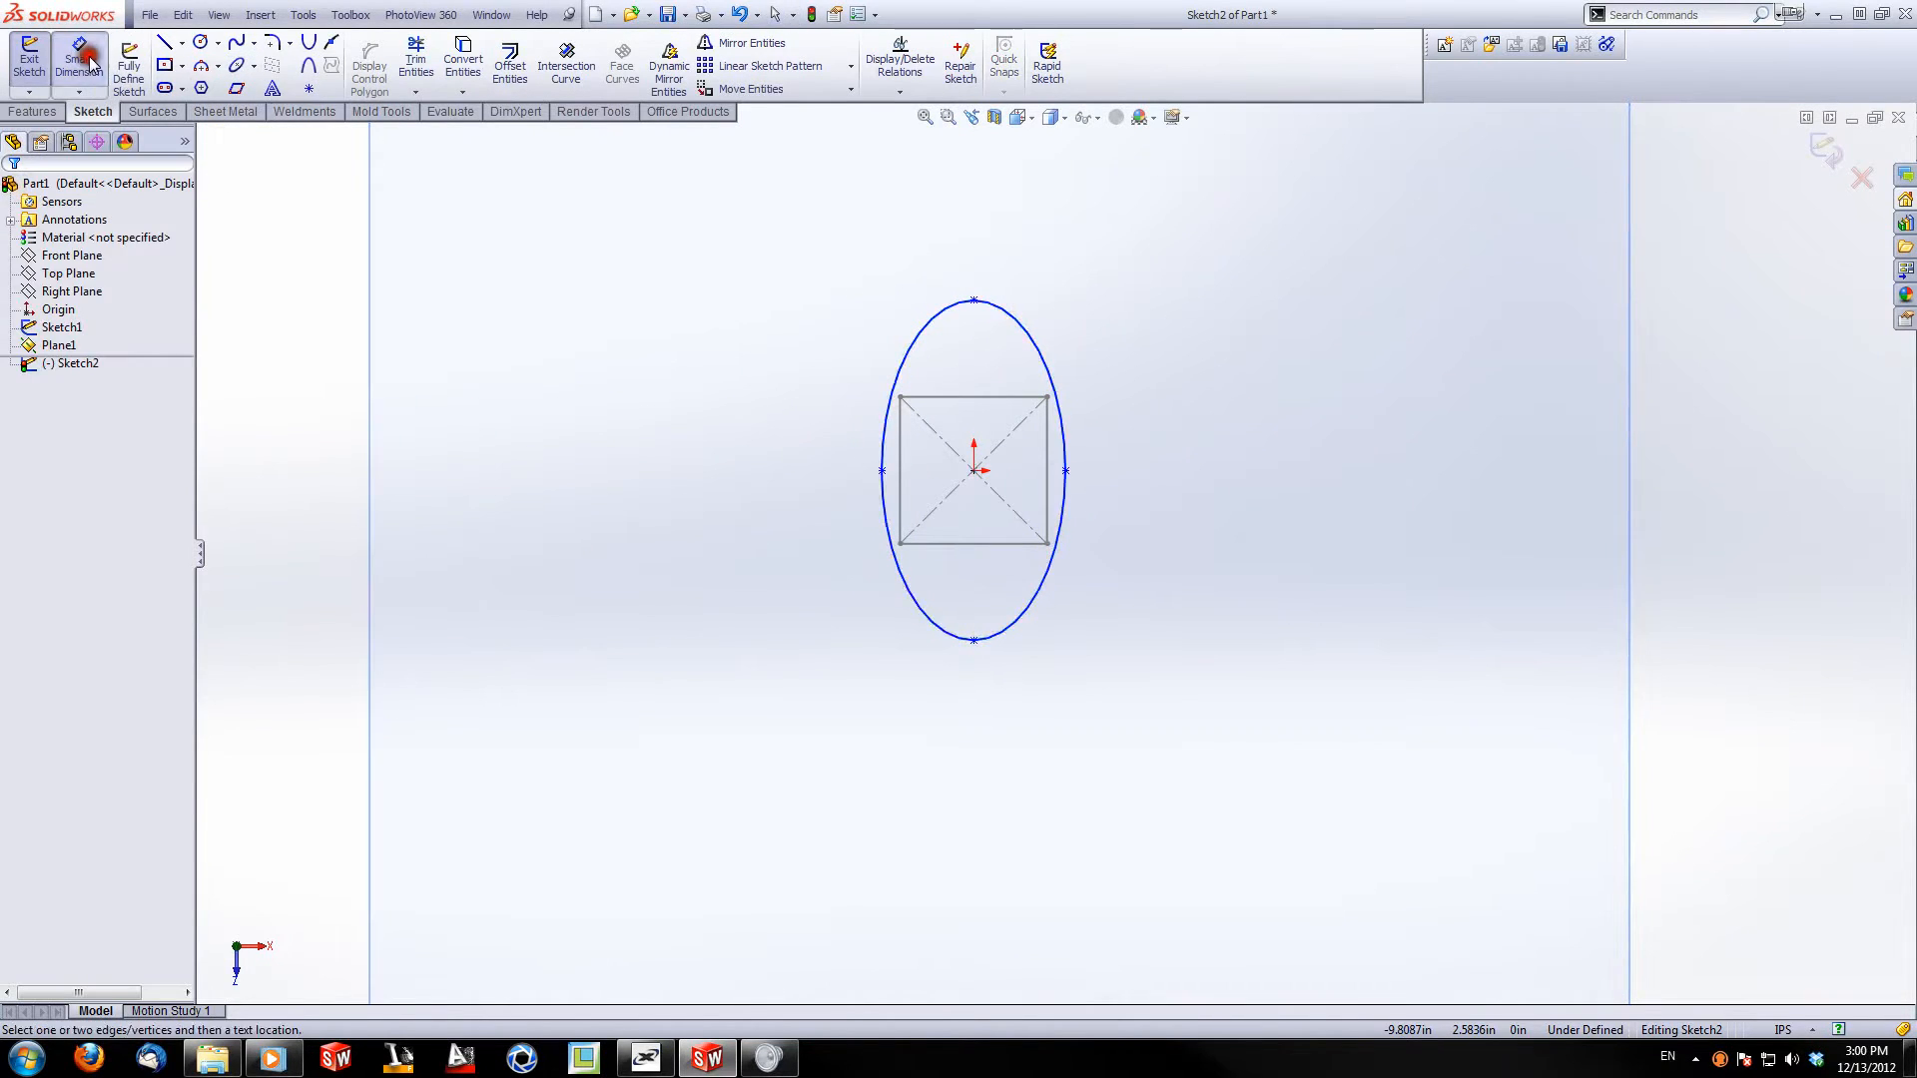
left_click(1028, 332)
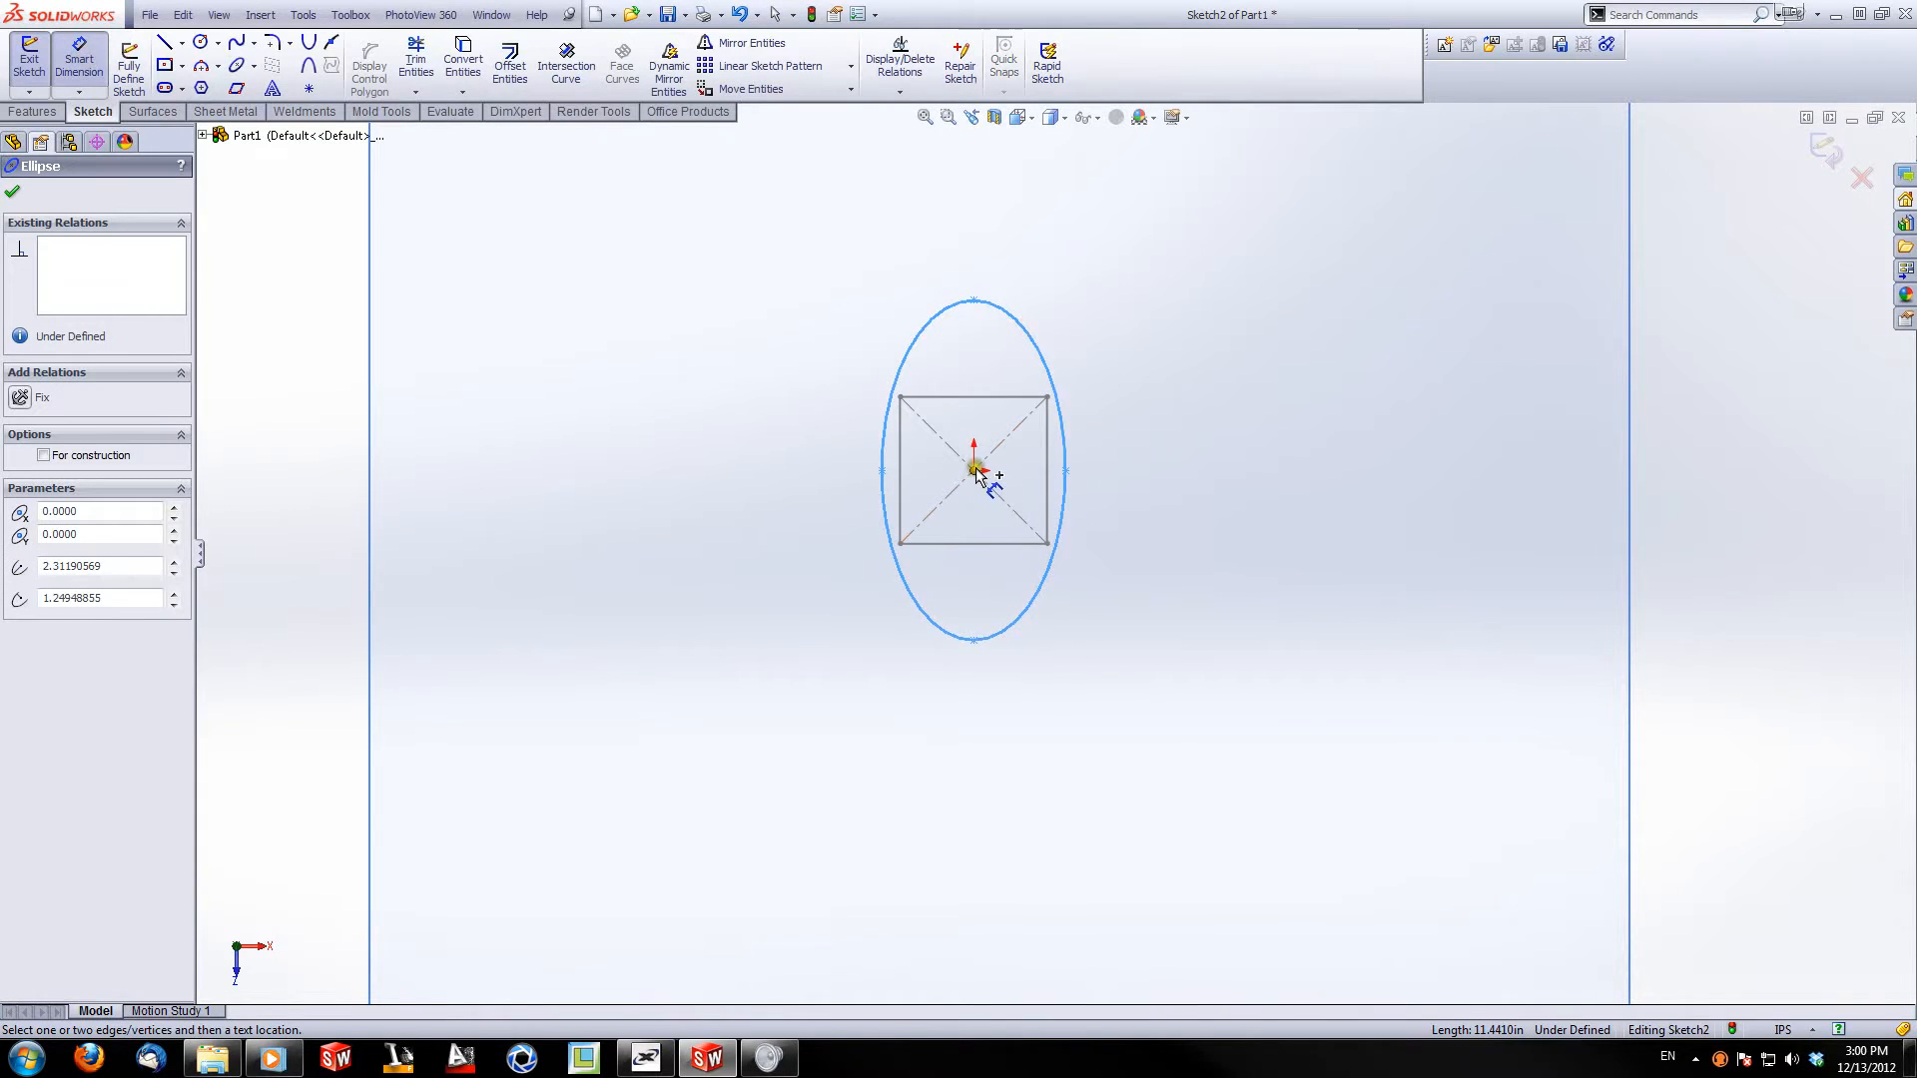
left_click(975, 470)
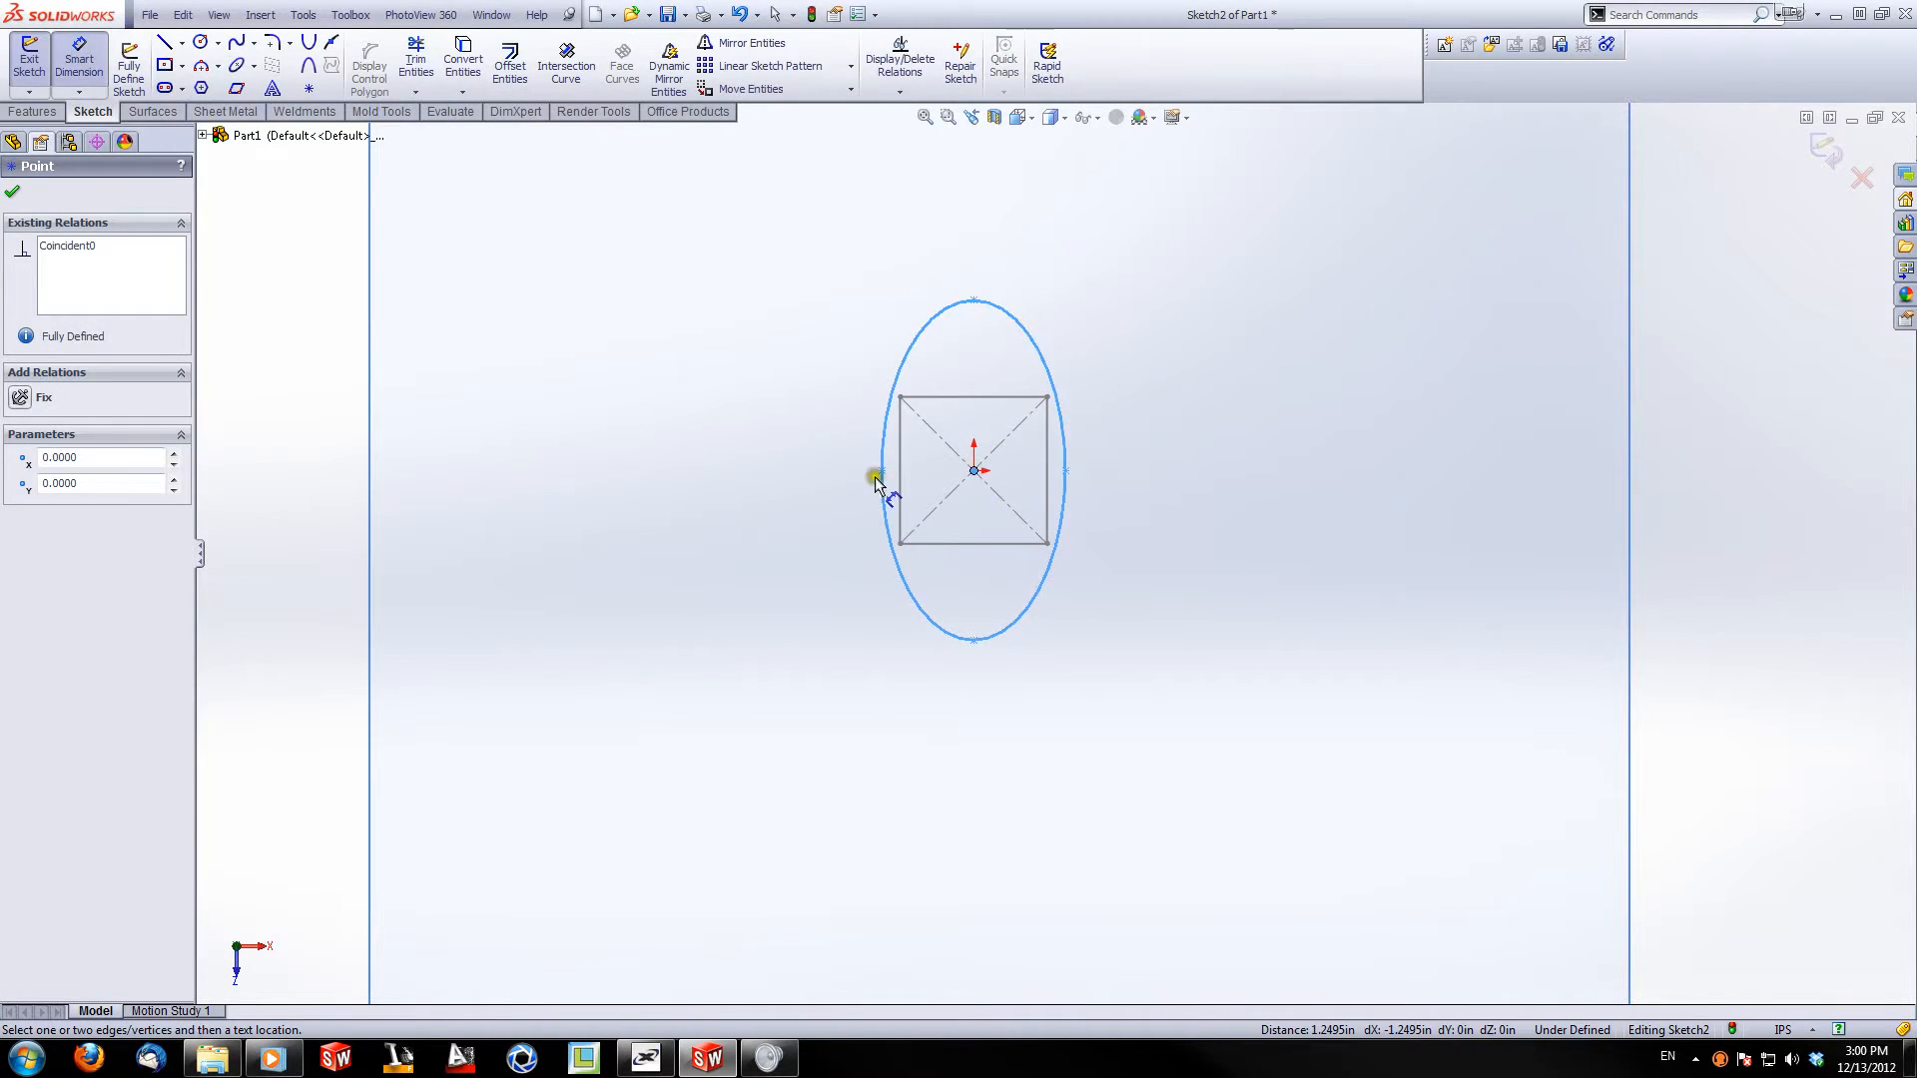
left_click(15, 197)
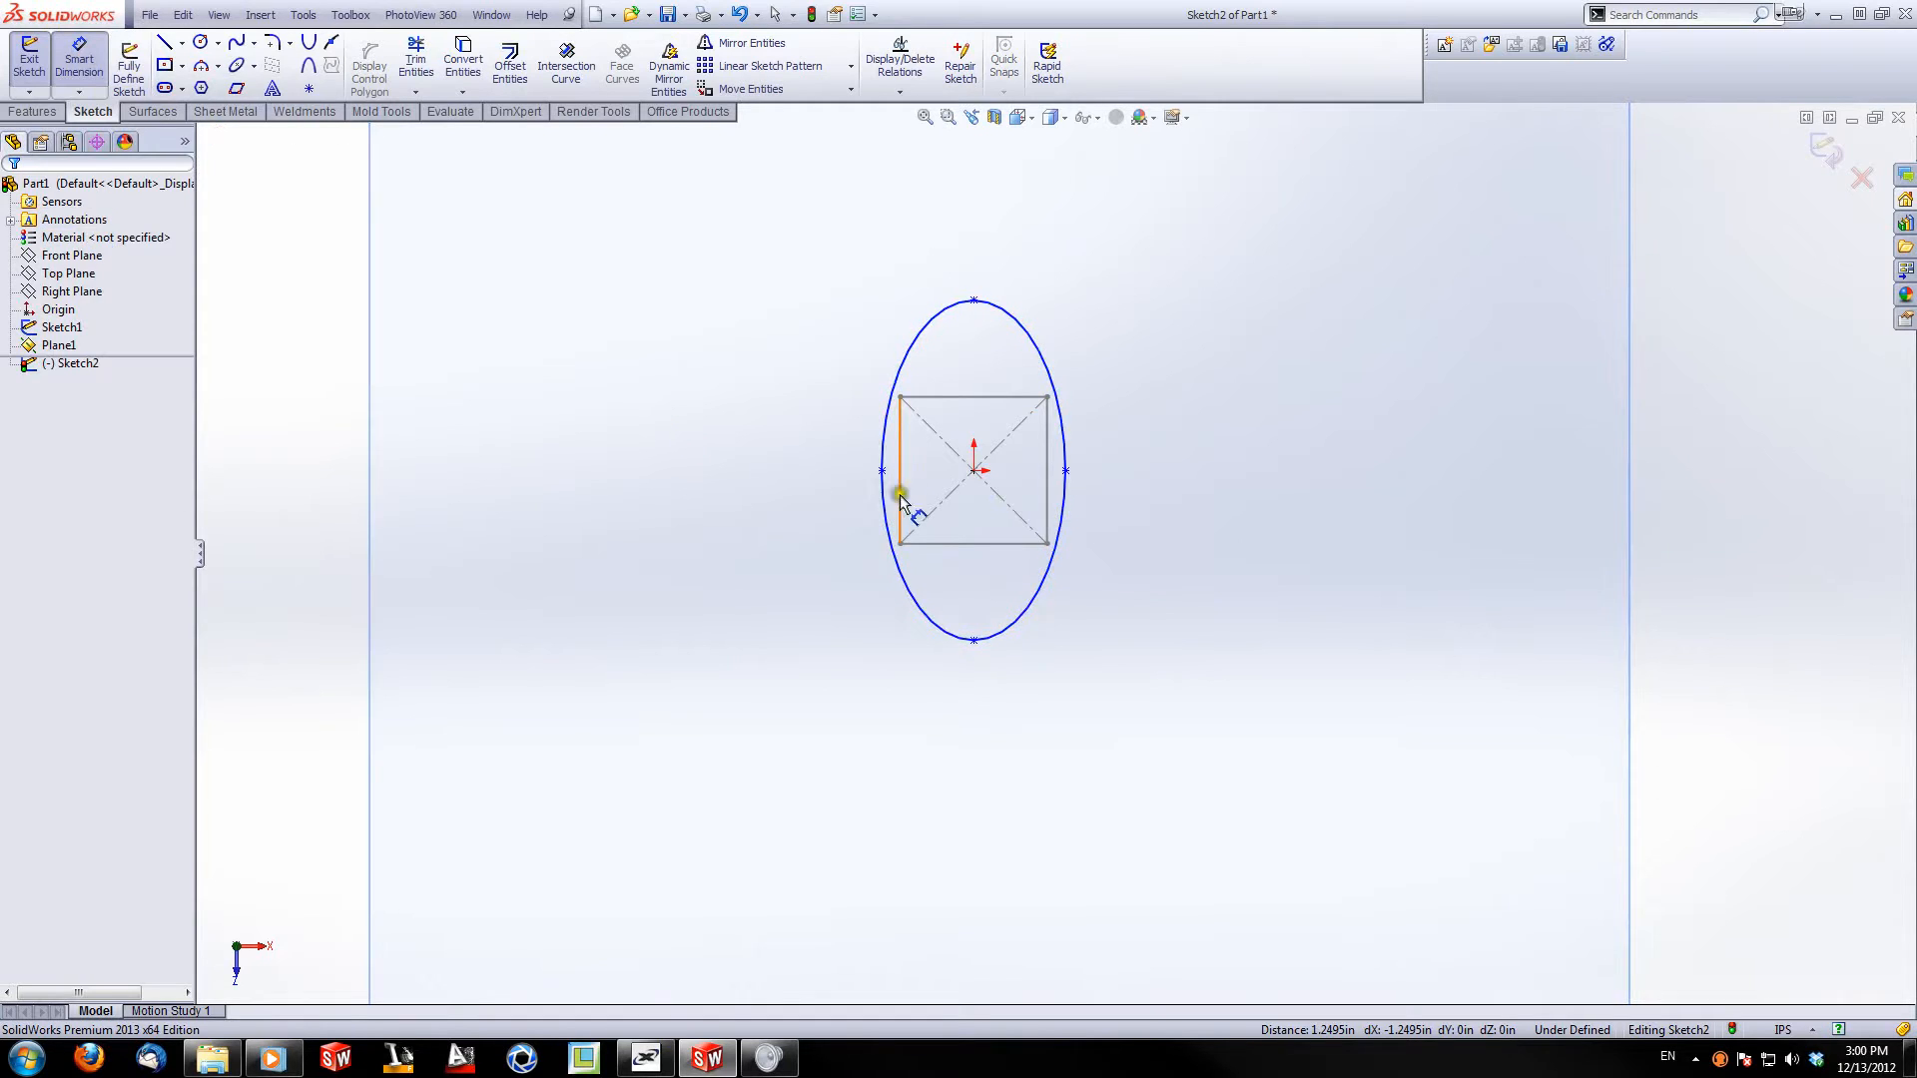
left_click(968, 477)
left_click(1065, 471)
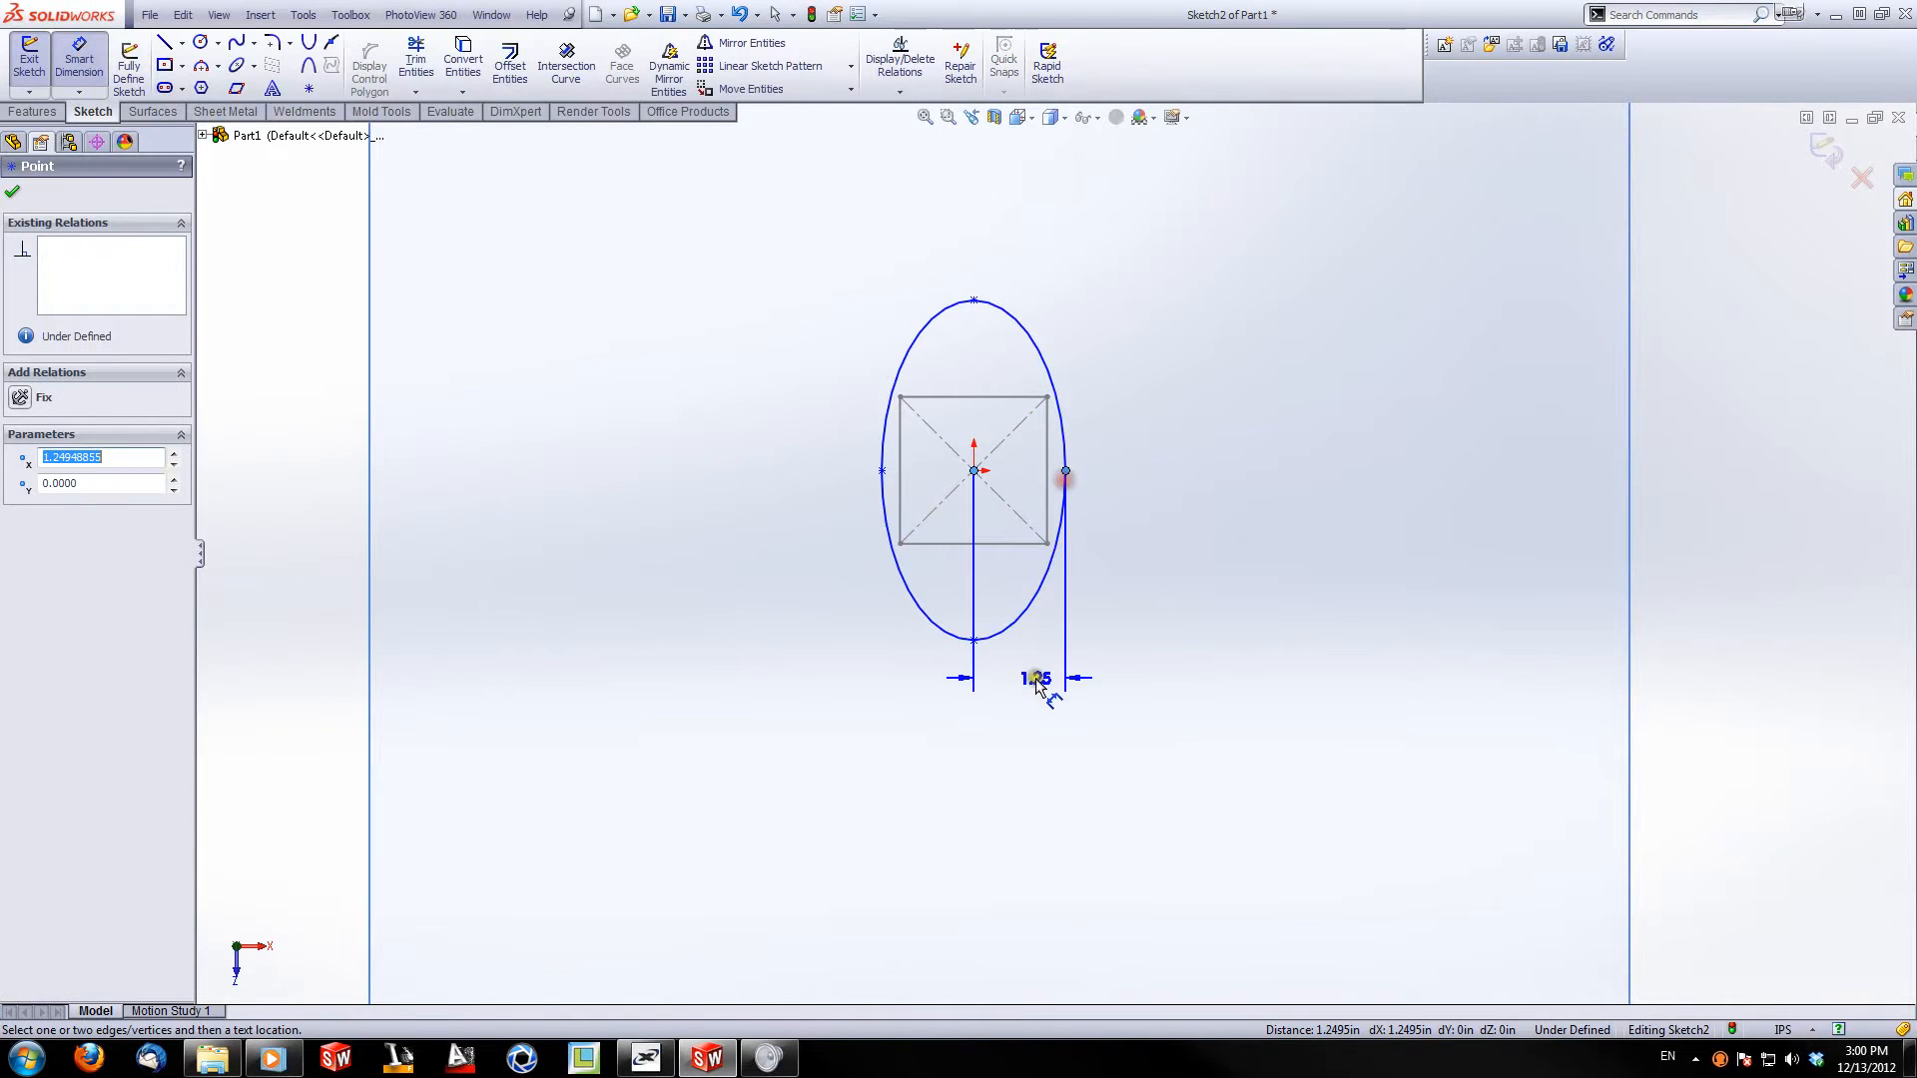
left_click(1028, 720)
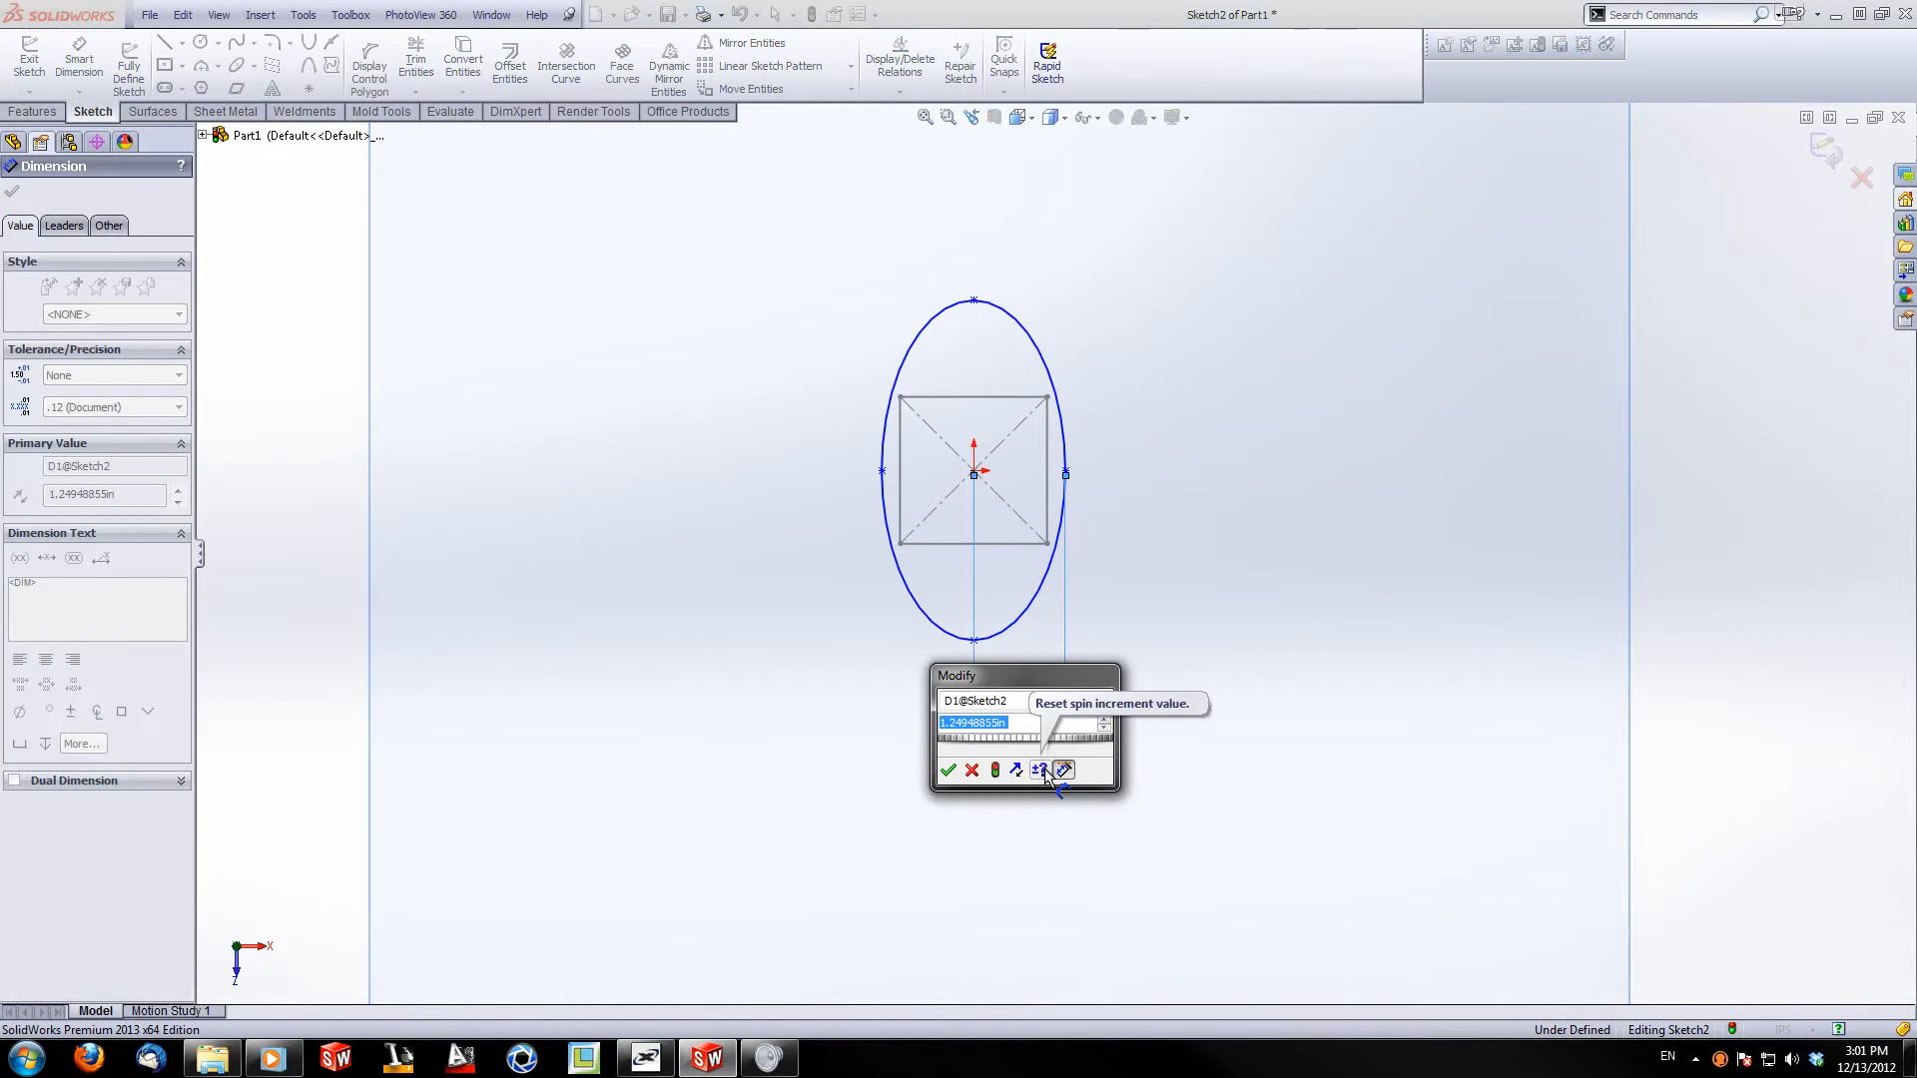
type("1.25")
key("Return")
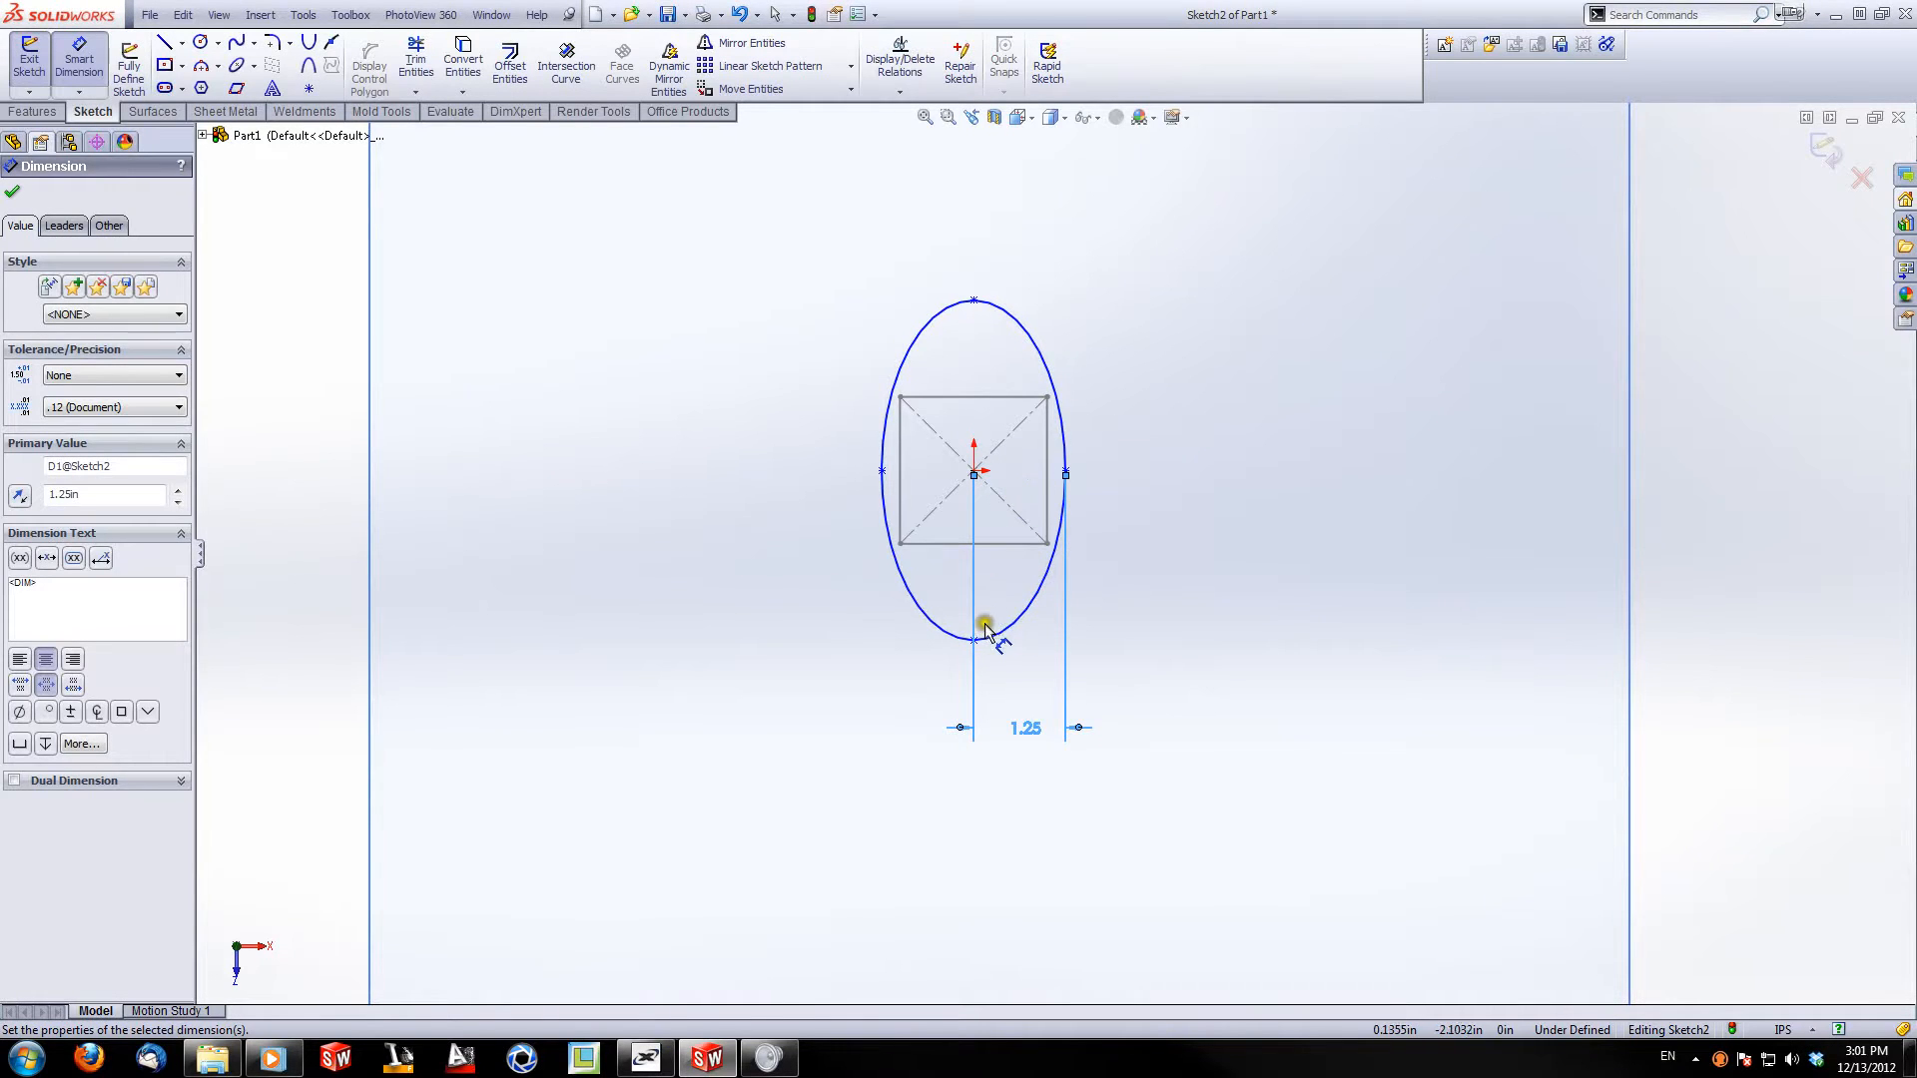
Step: Dimension the ellipse's vertical semi-axis from its lowest point to the centre and set it to 2.5 in
left_click(974, 639)
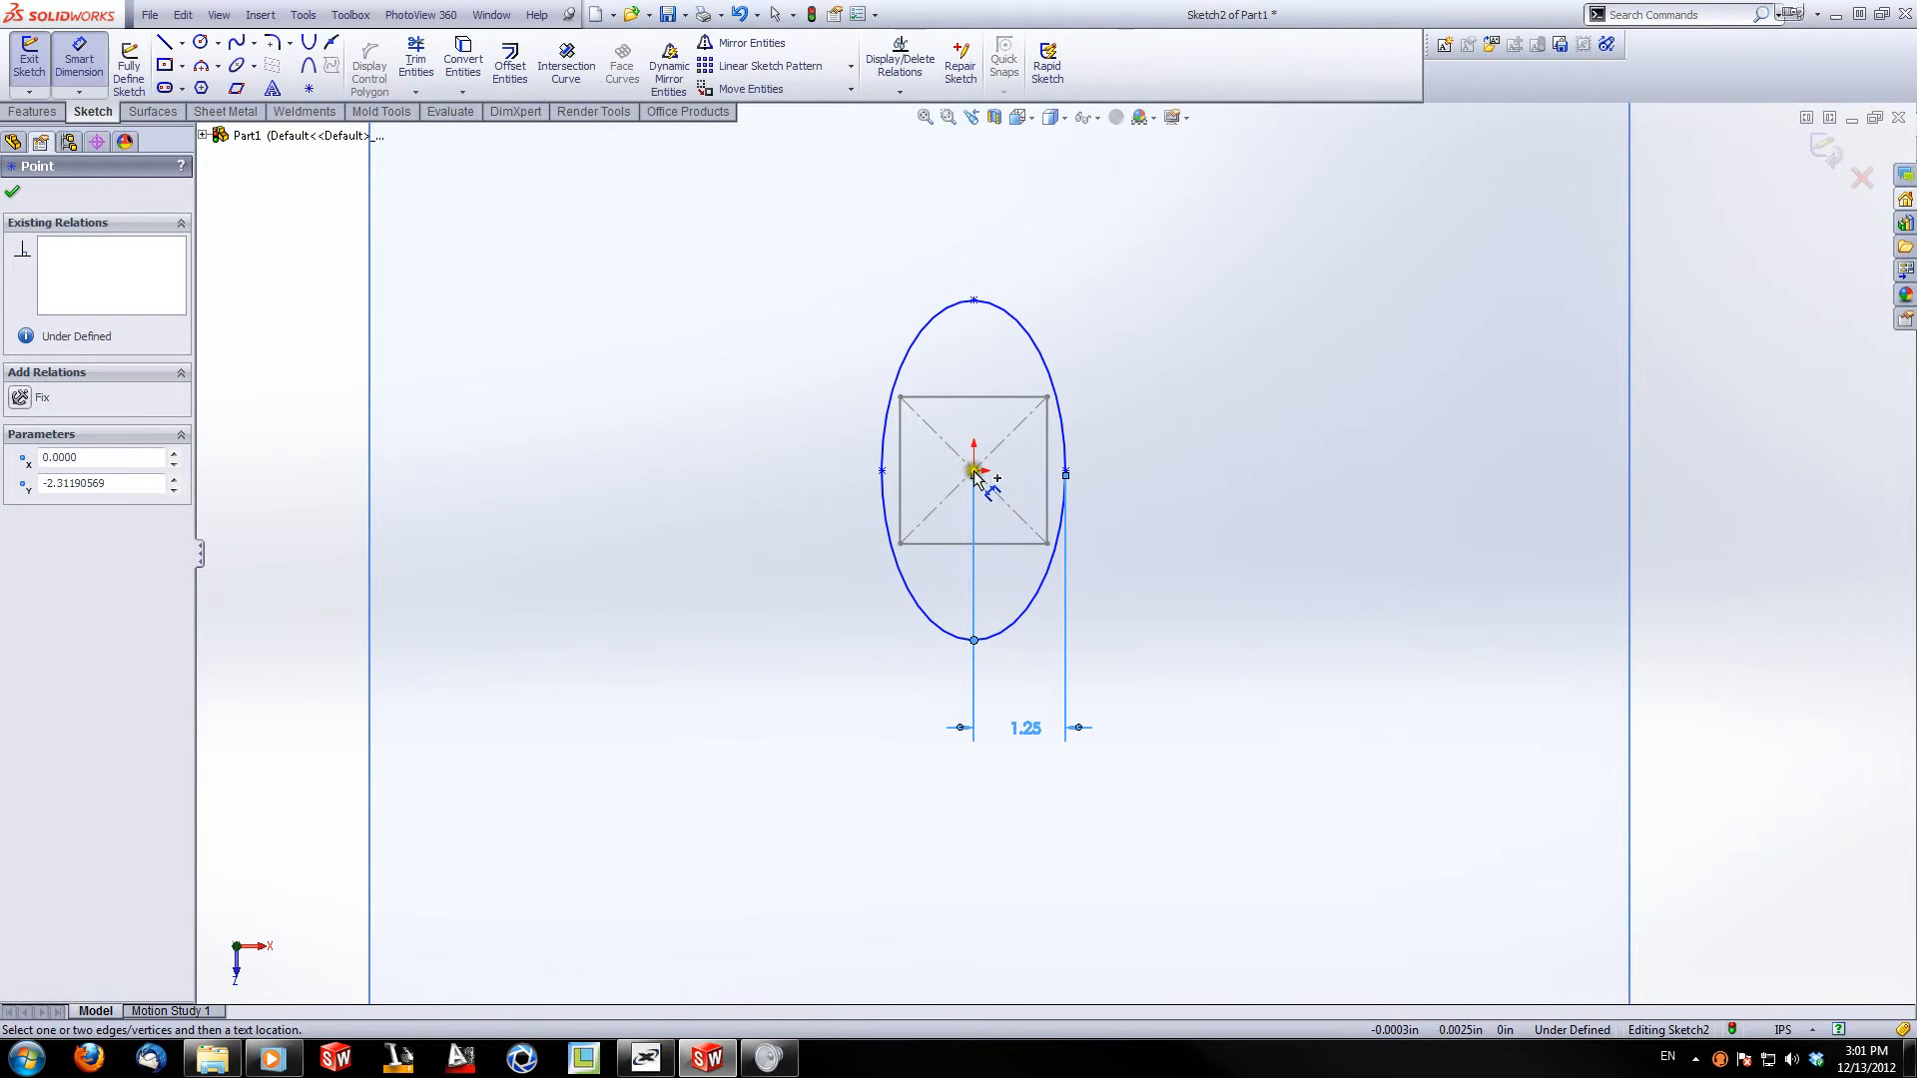
left_click(975, 471)
left_click(1156, 565)
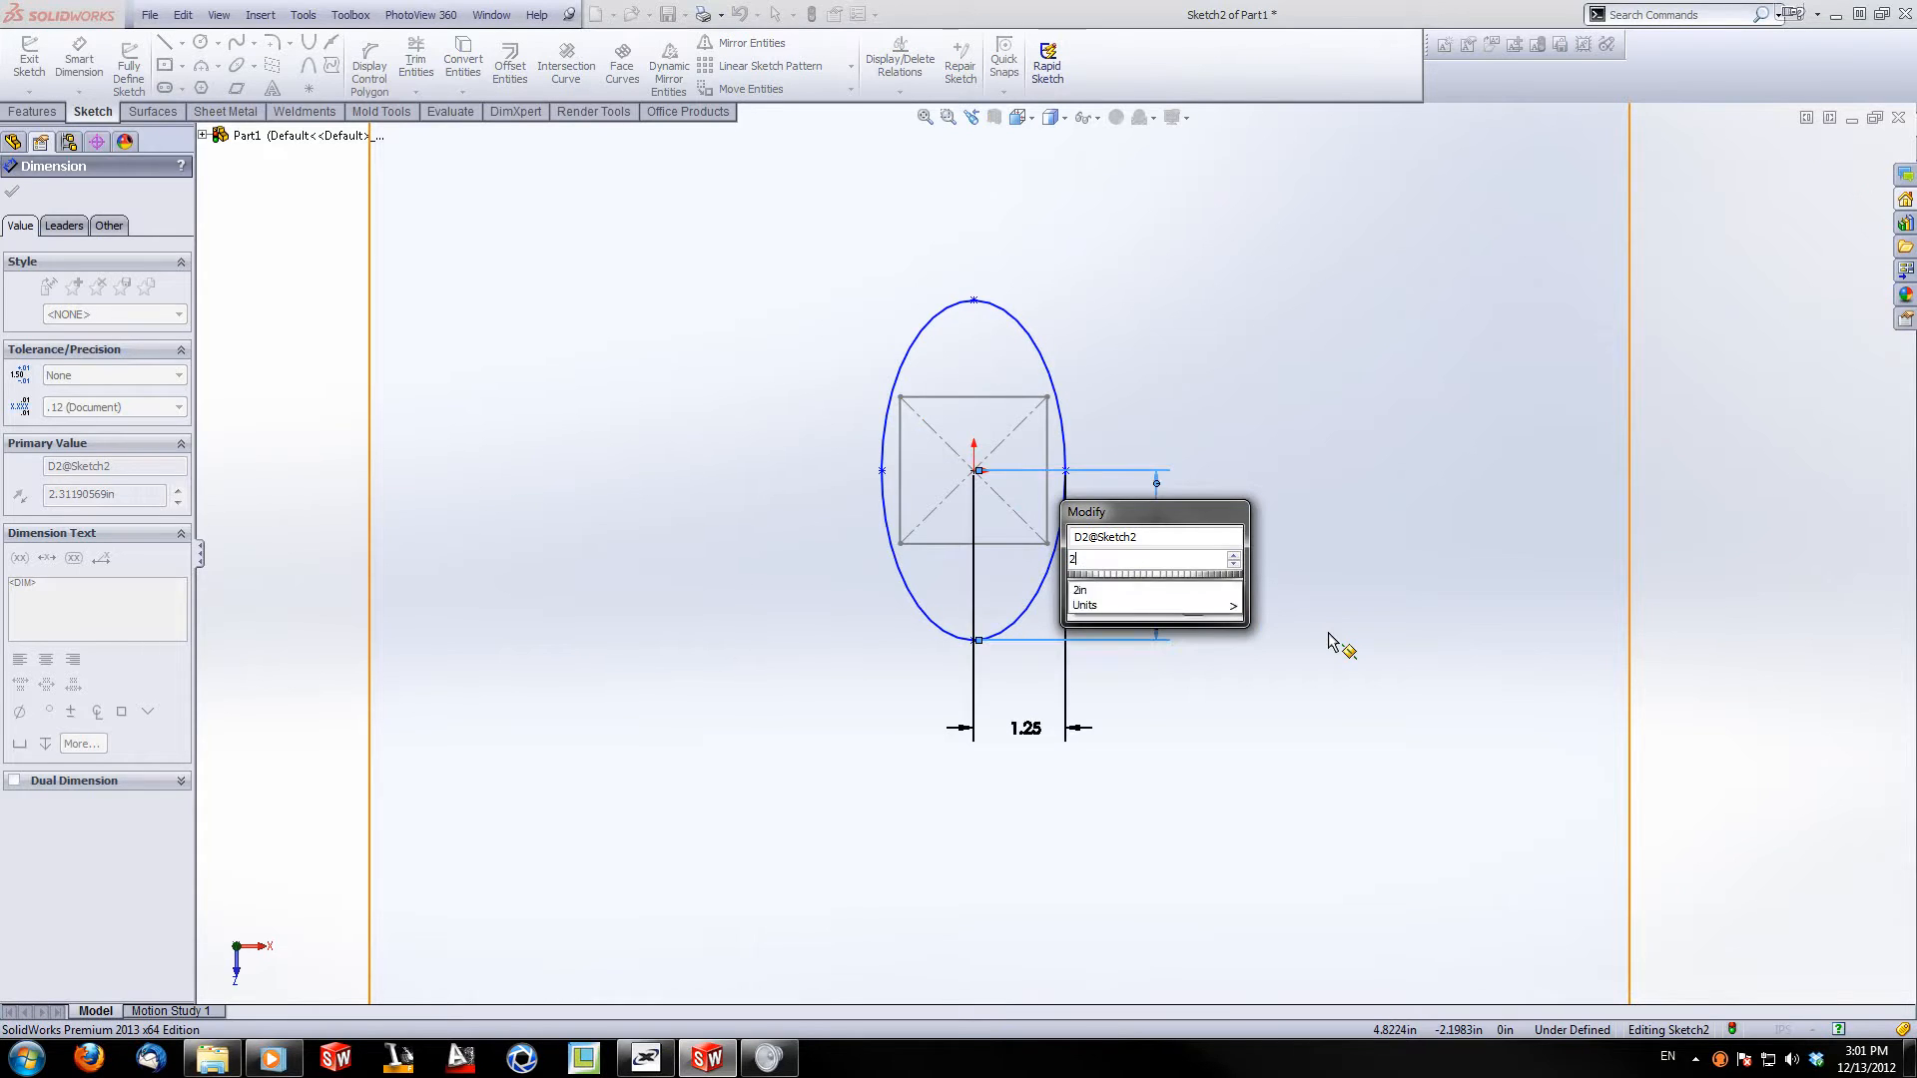
type("2.5")
key("Return")
key("Escape")
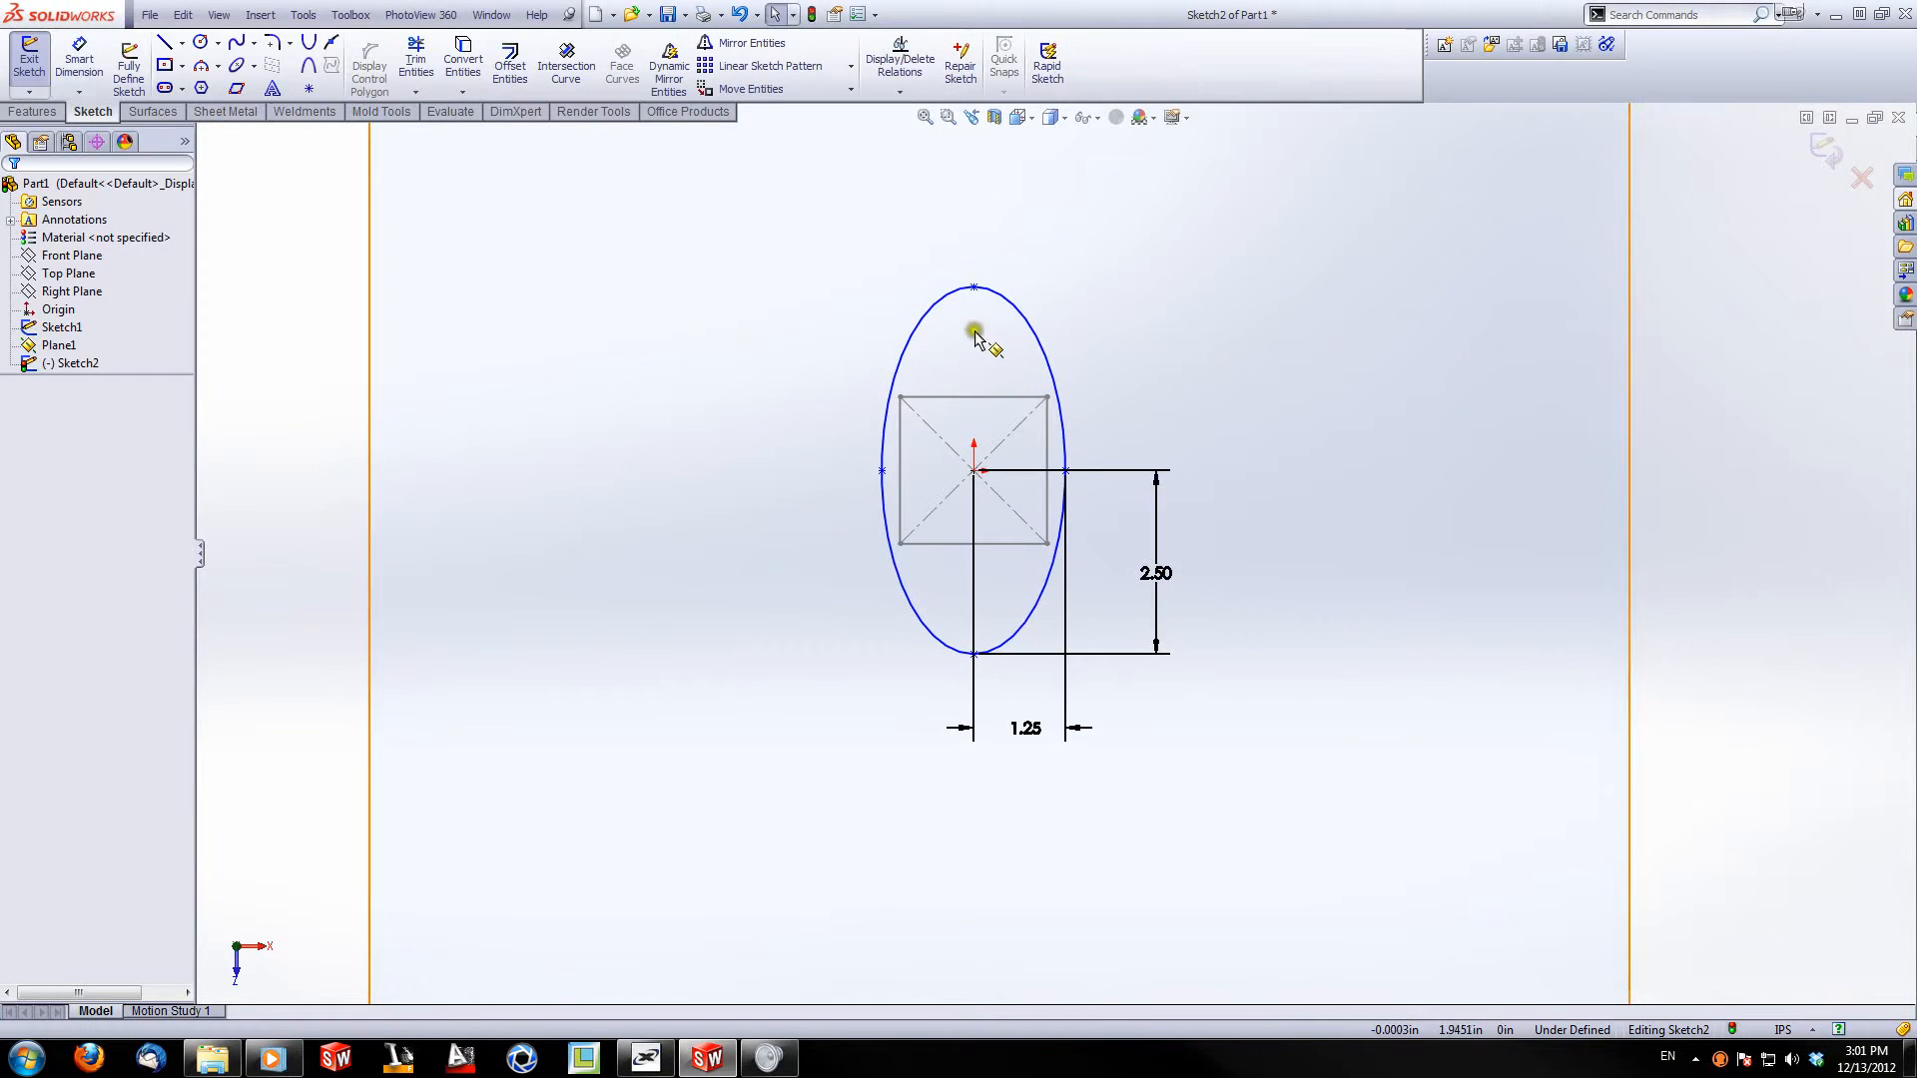
Step: Swing the ellipse's top axis point sideways to test its rotation, and undo the move
left_click_drag(974, 288, 1049, 298)
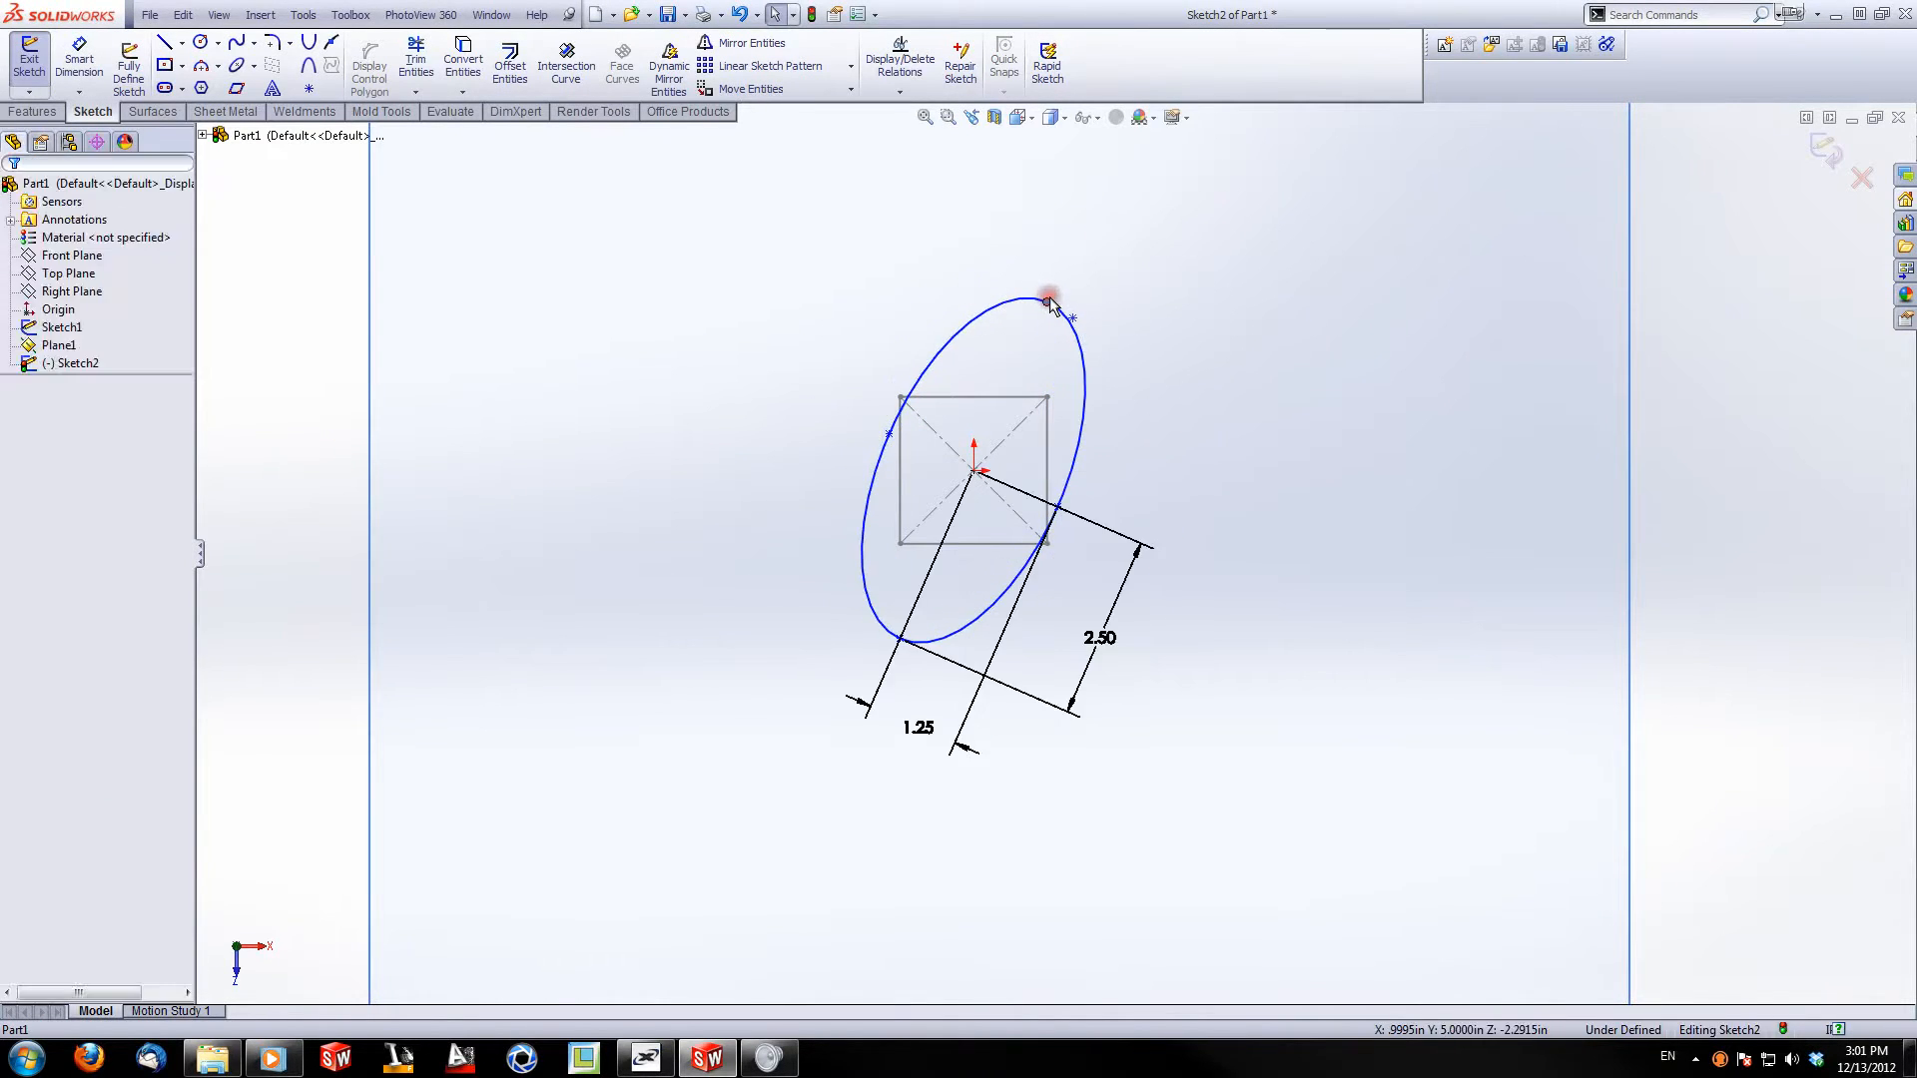
key("ctrl+z")
left_click(182, 43)
left_click(171, 68)
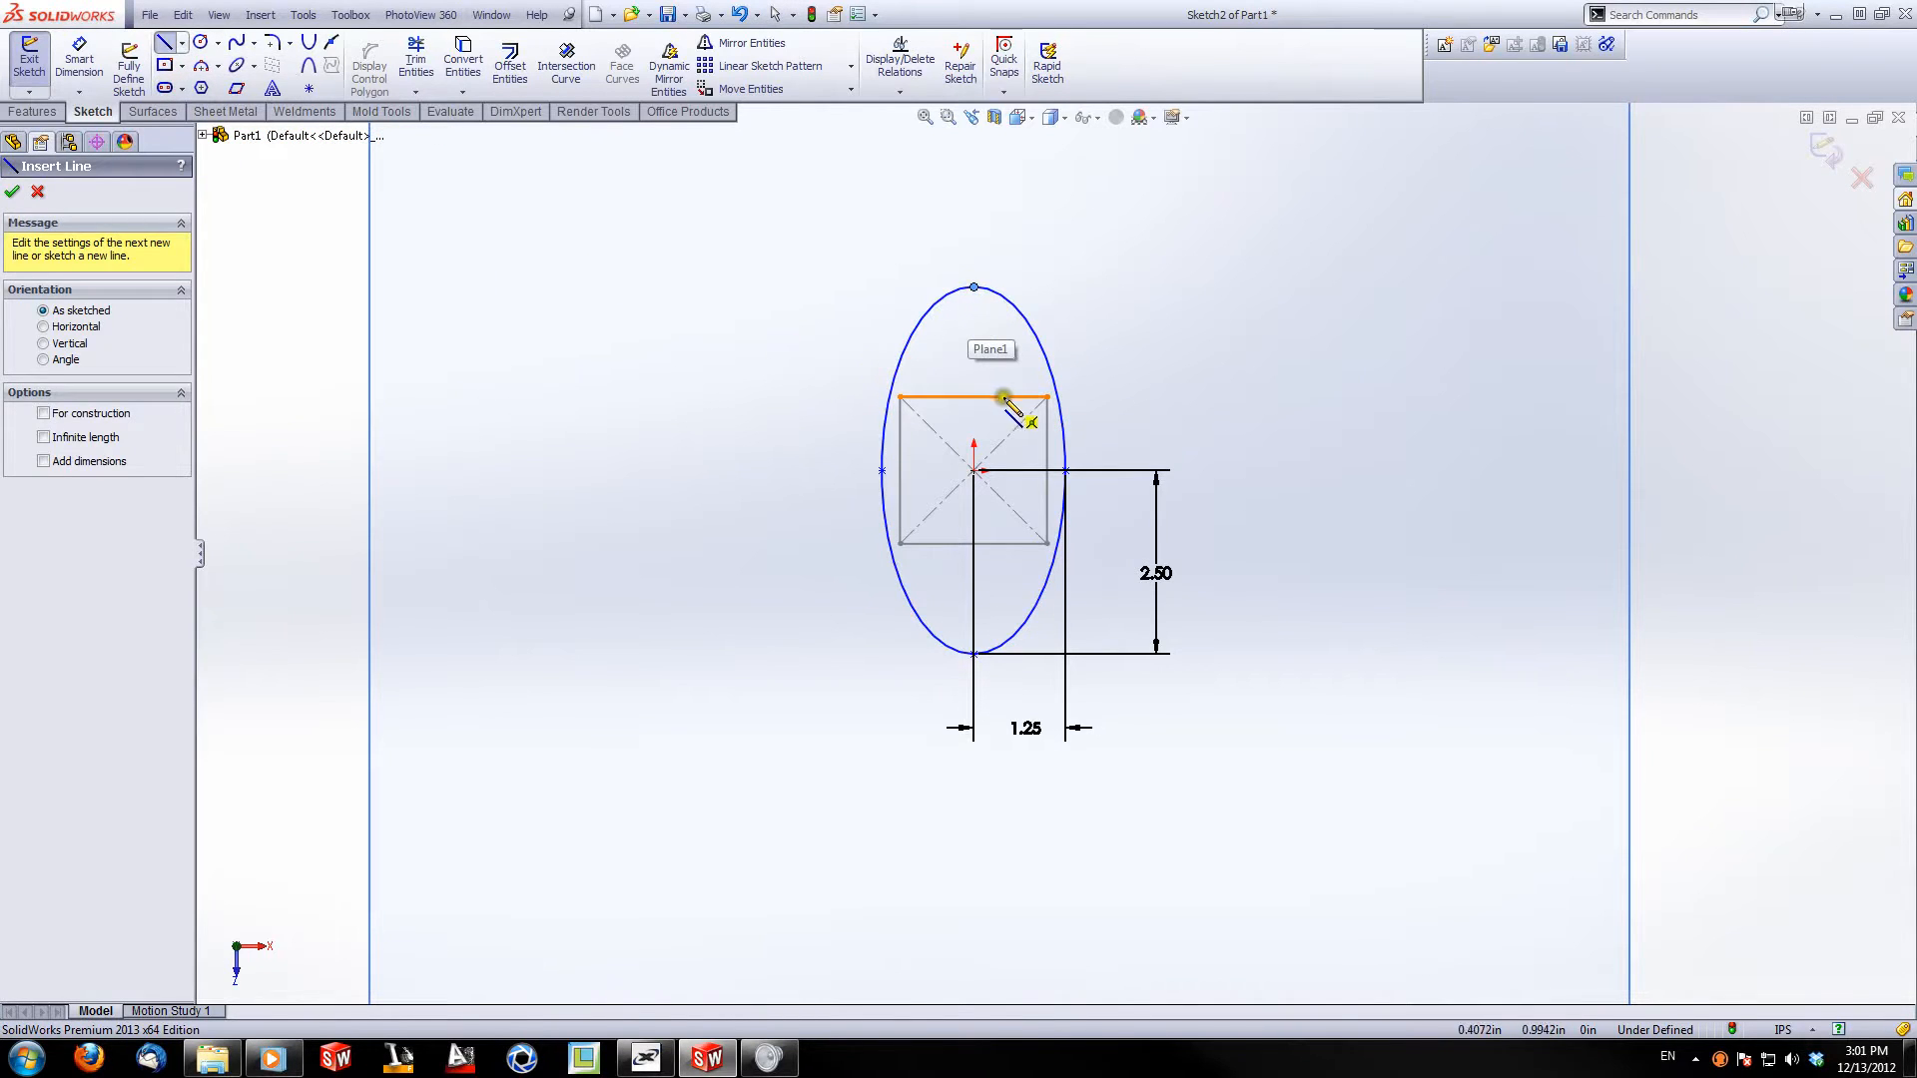
key("Escape")
Step: Draw a vertical centerline from the ellipse's top axis point to the origin, and exit the sketch
left_click(183, 45)
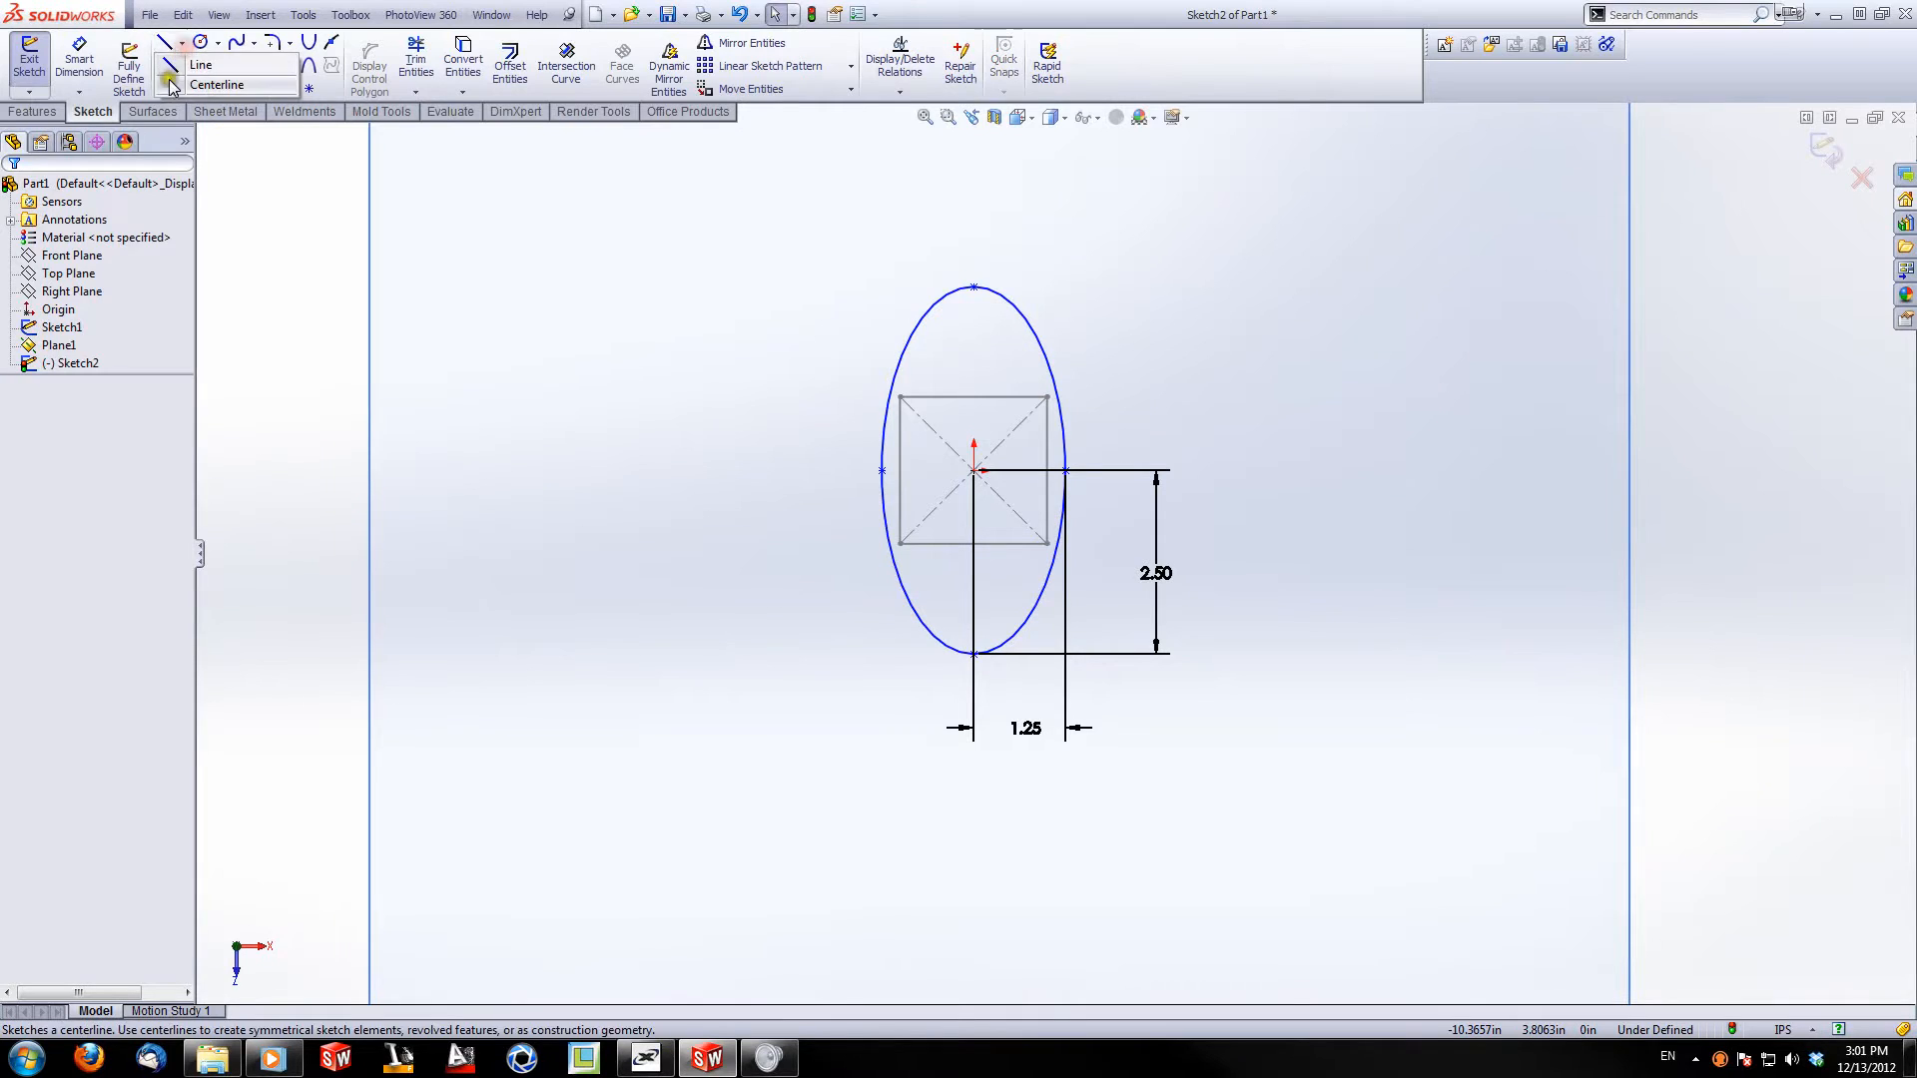
left_click(212, 84)
left_click(974, 289)
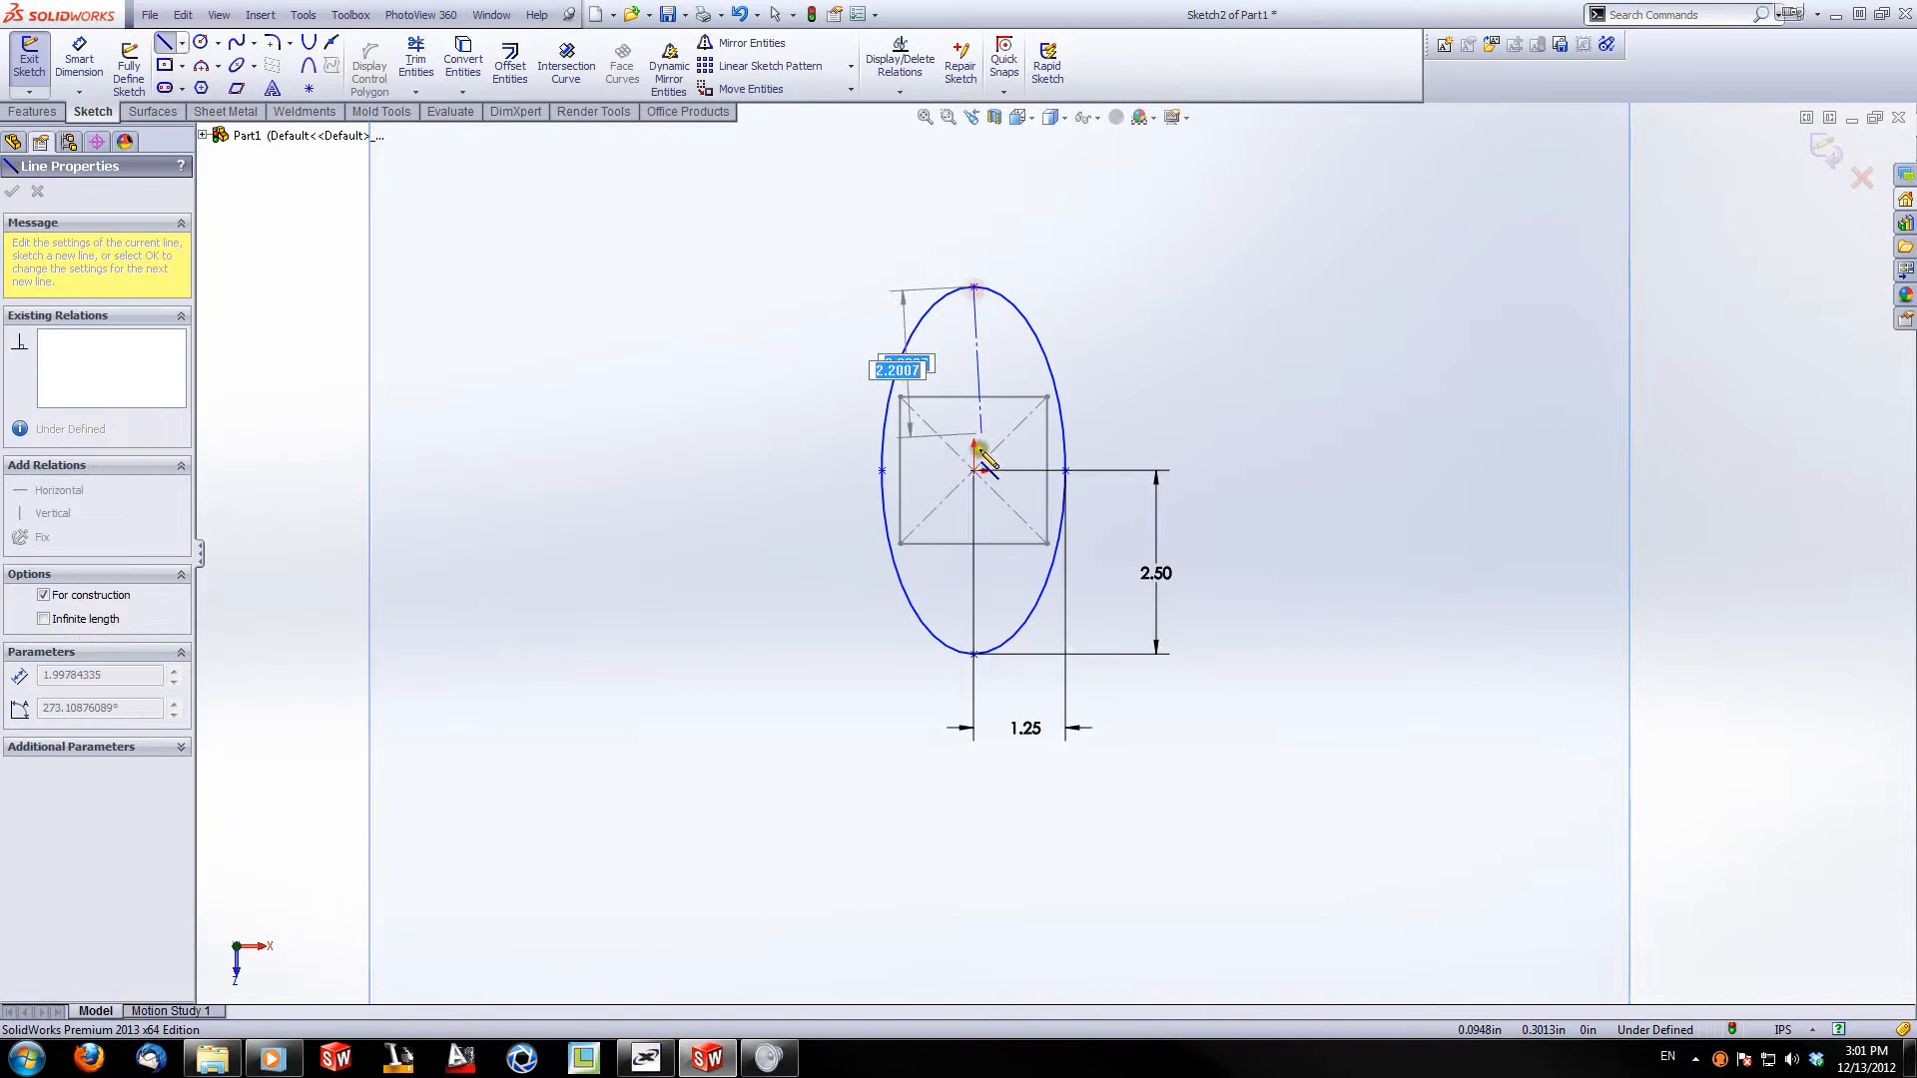
left_click(973, 470)
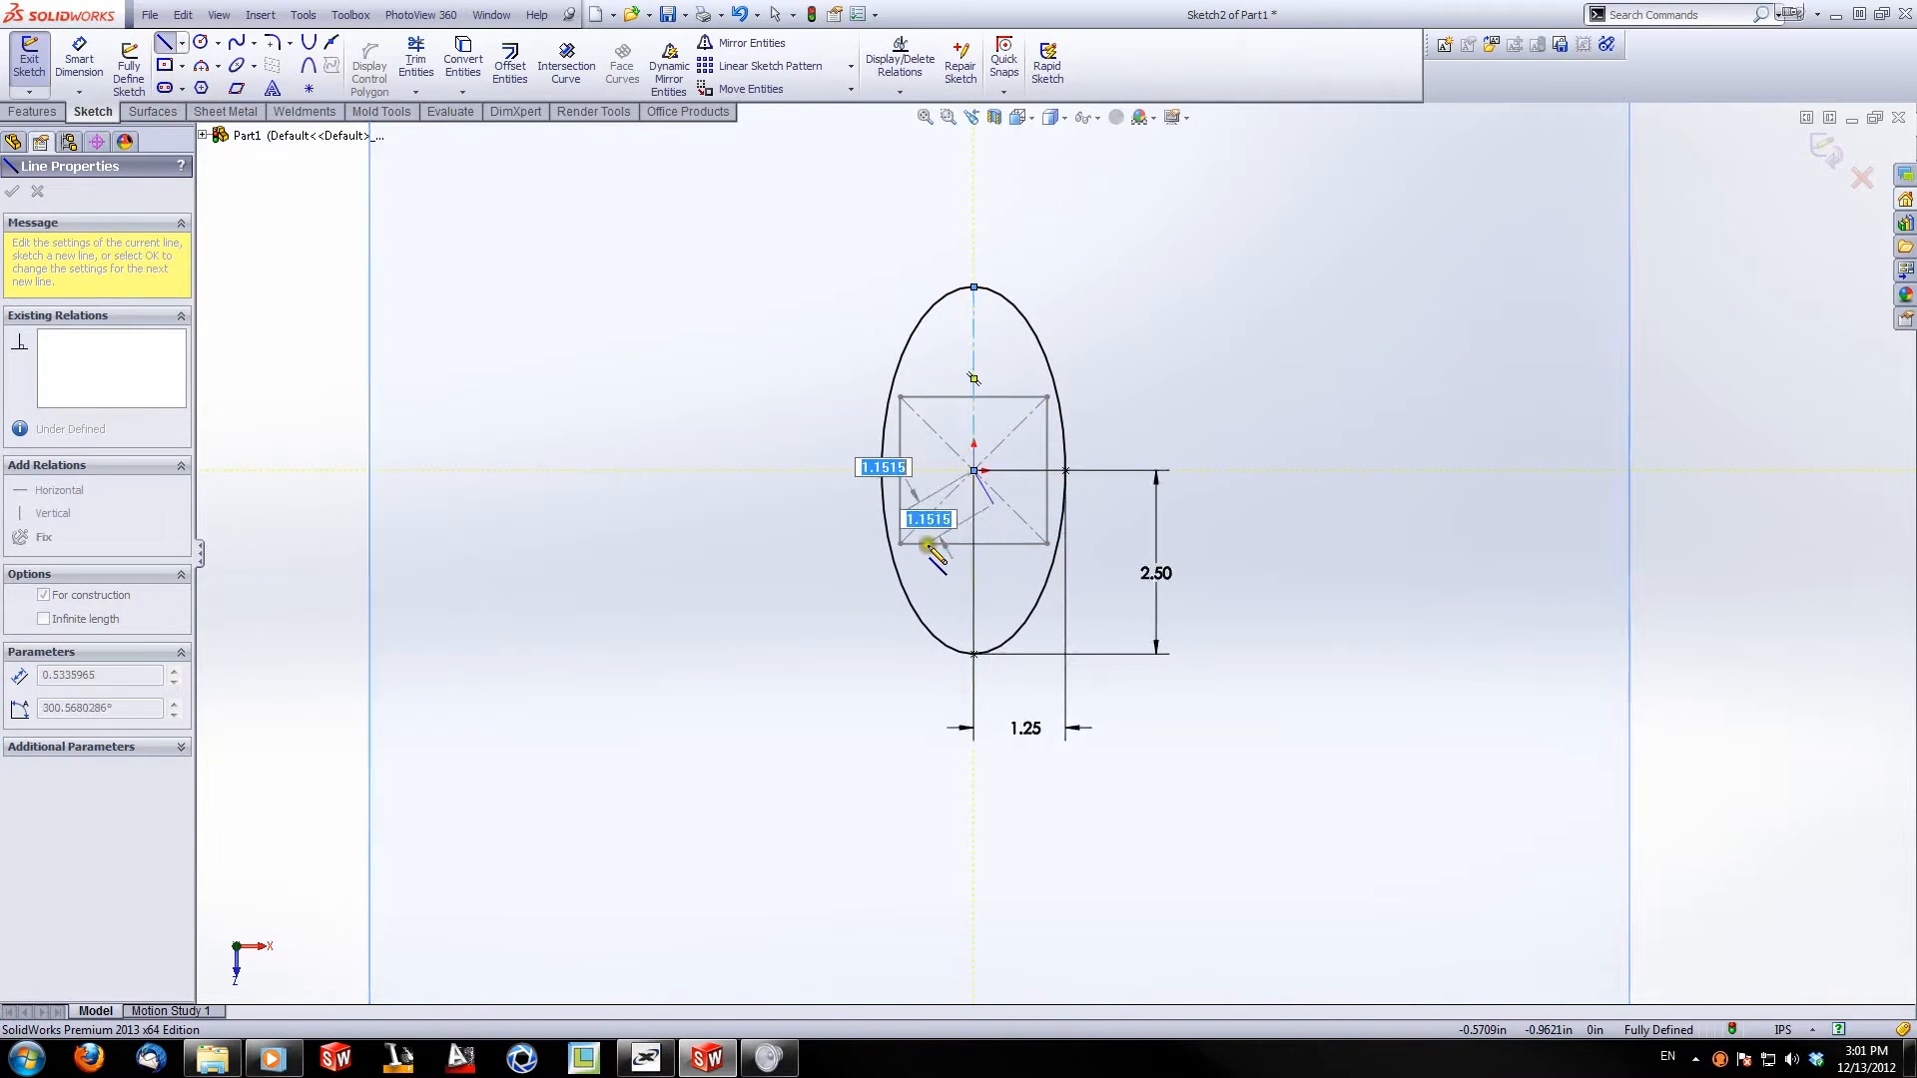
key("Escape")
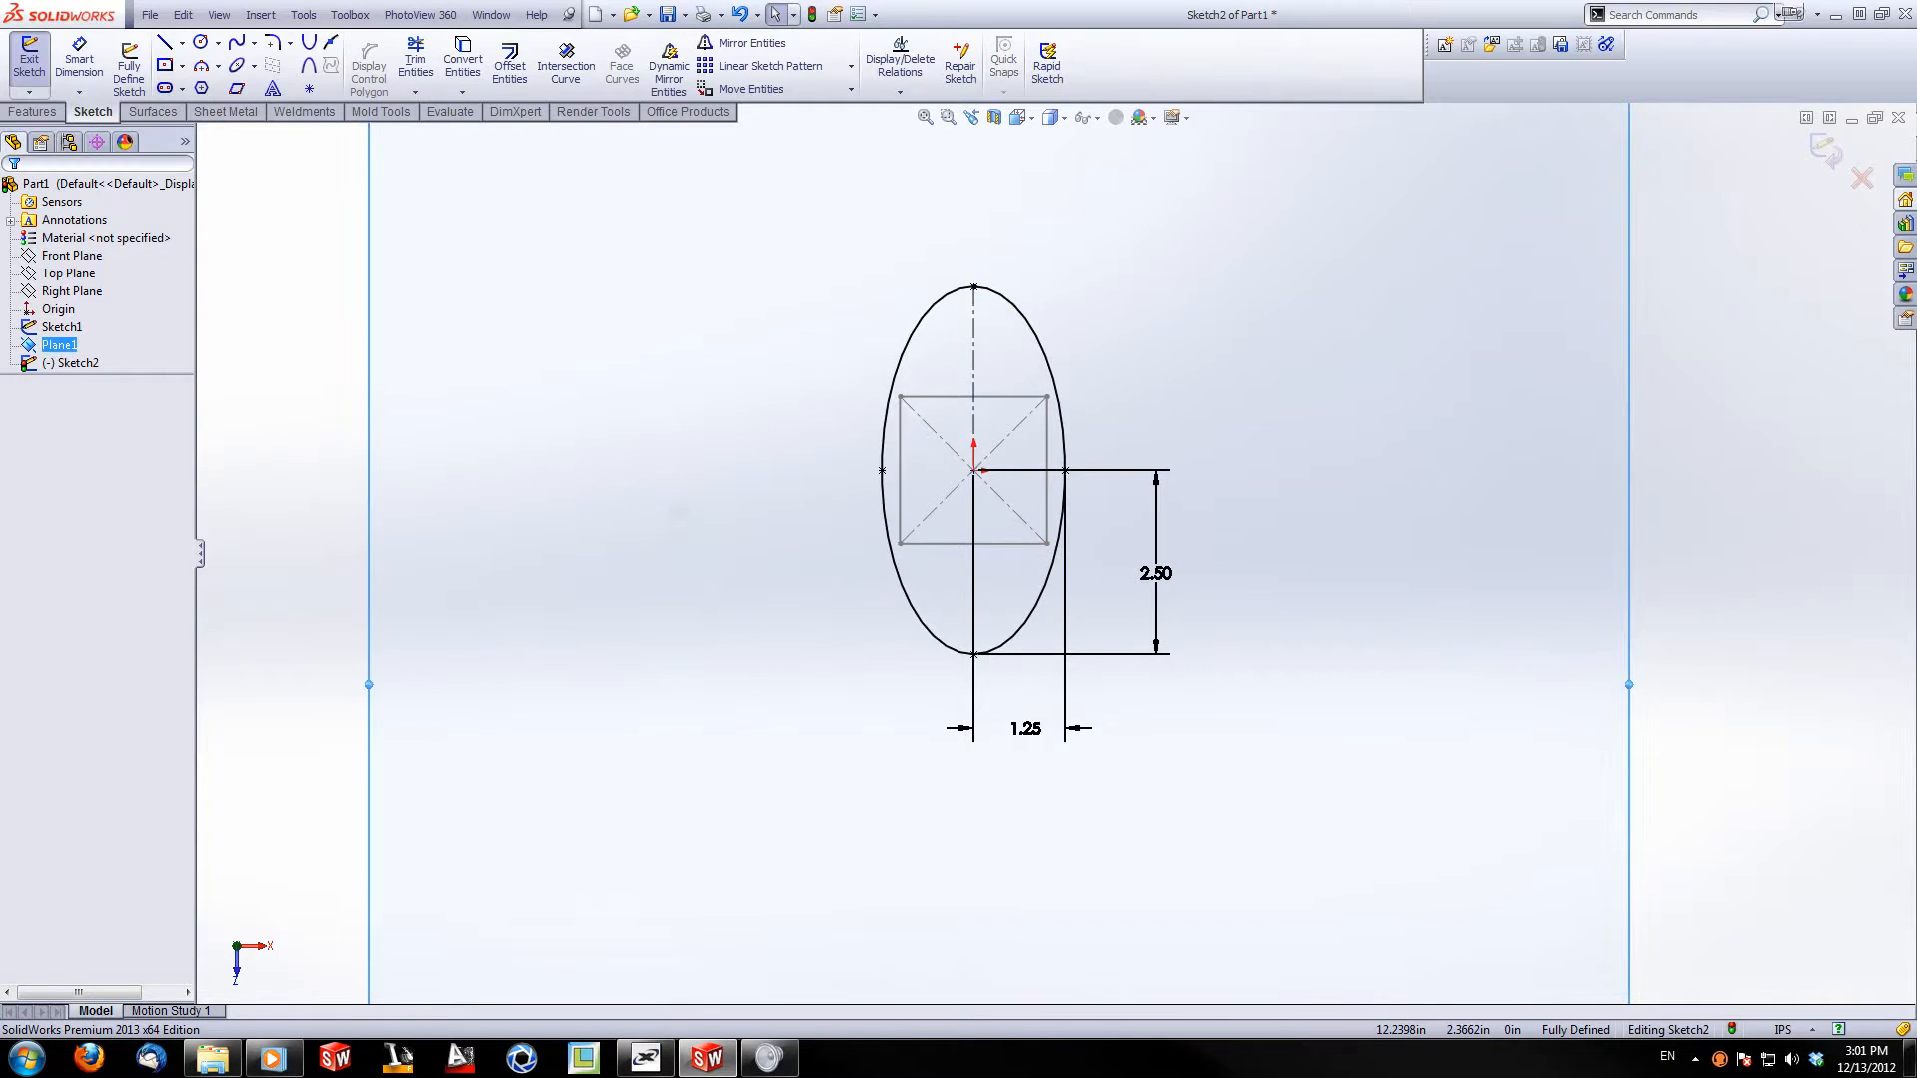
left_click(1823, 152)
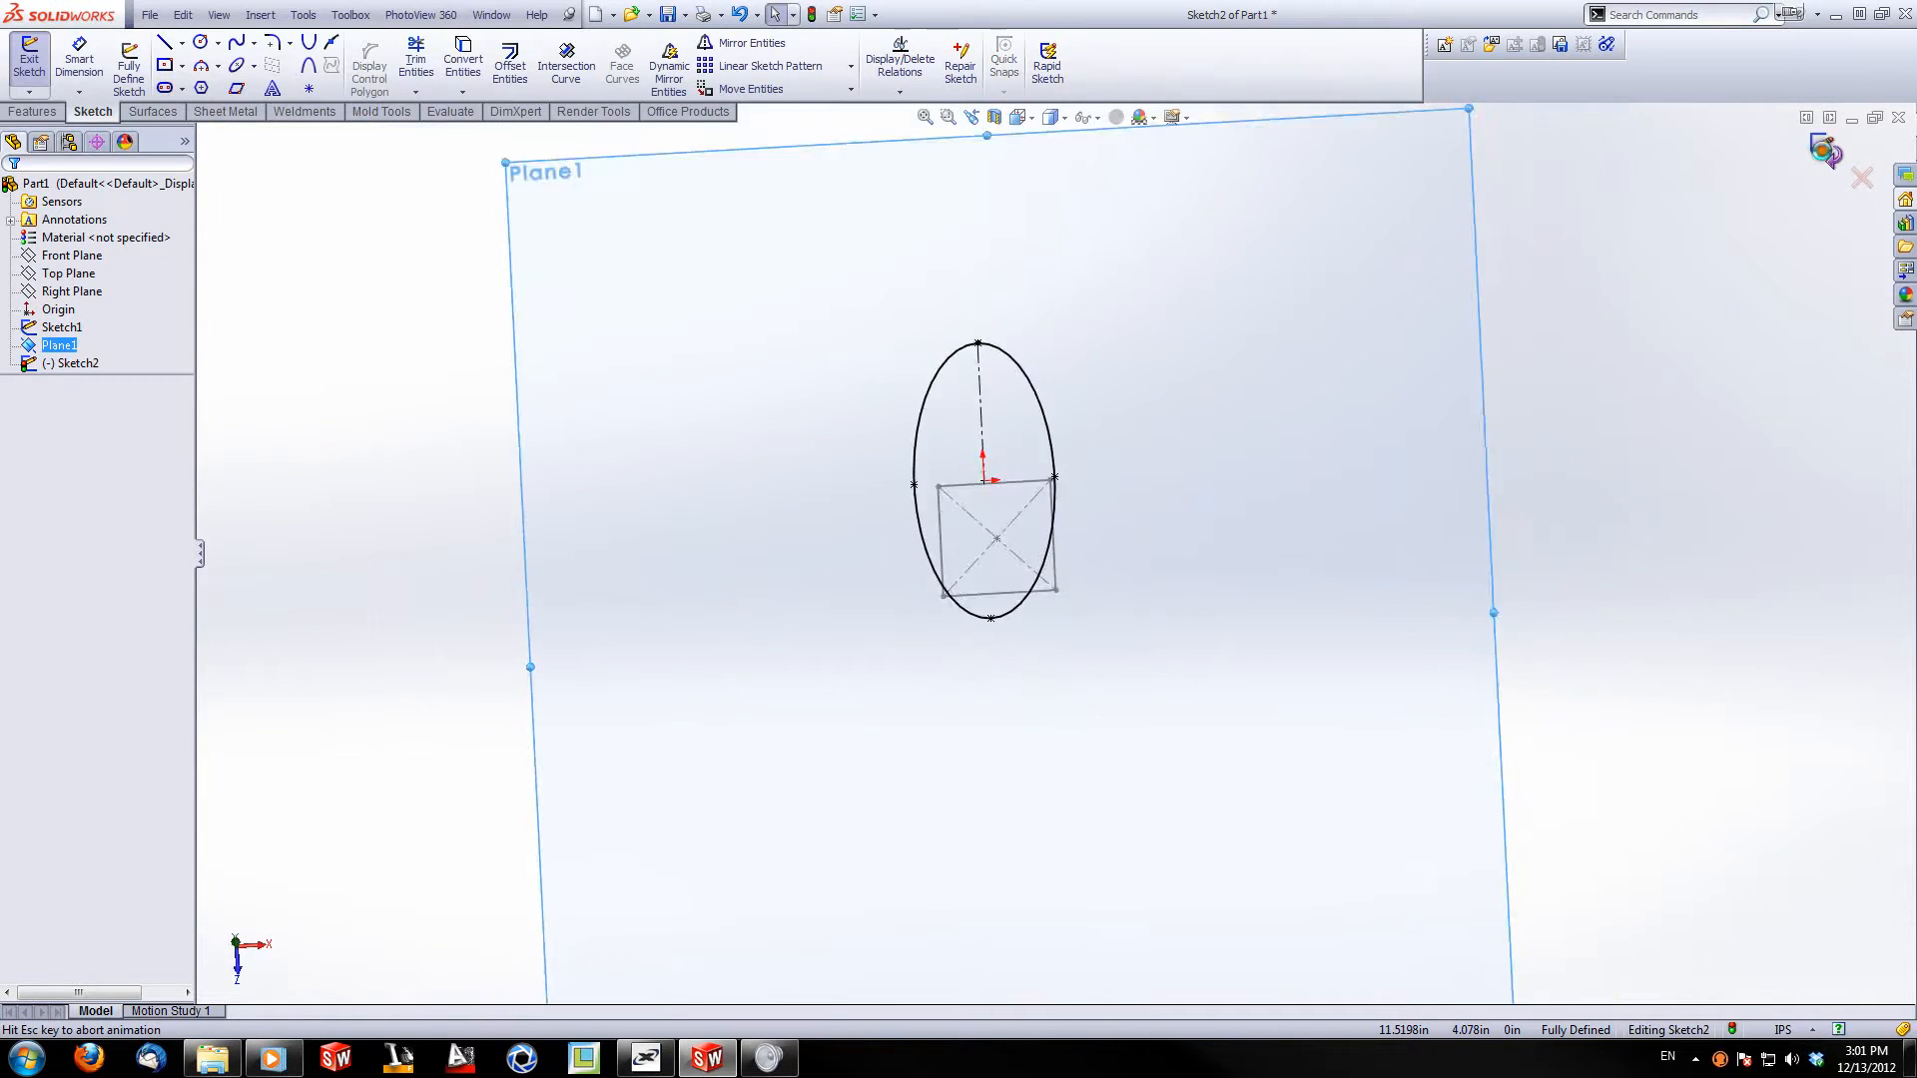
Step: Set up a lofted boss using the square sketch and the ellipse sketch as profiles
mouse_move(843, 449)
middle_mouse_down()
mouse_move(860, 240)
mouse_move(1151, 330)
mouse_move(1151, 530)
mouse_move(1035, 580)
mouse_move(988, 458)
mouse_move(992, 728)
mouse_move(1074, 437)
mouse_move(1049, 372)
mouse_move(1043, 389)
mouse_move(971, 313)
mouse_move(997, 356)
mouse_move(997, 453)
mouse_move(1036, 384)
mouse_move(1035, 330)
mouse_move(1057, 519)
mouse_move(1014, 530)
mouse_move(999, 562)
middle_mouse_up()
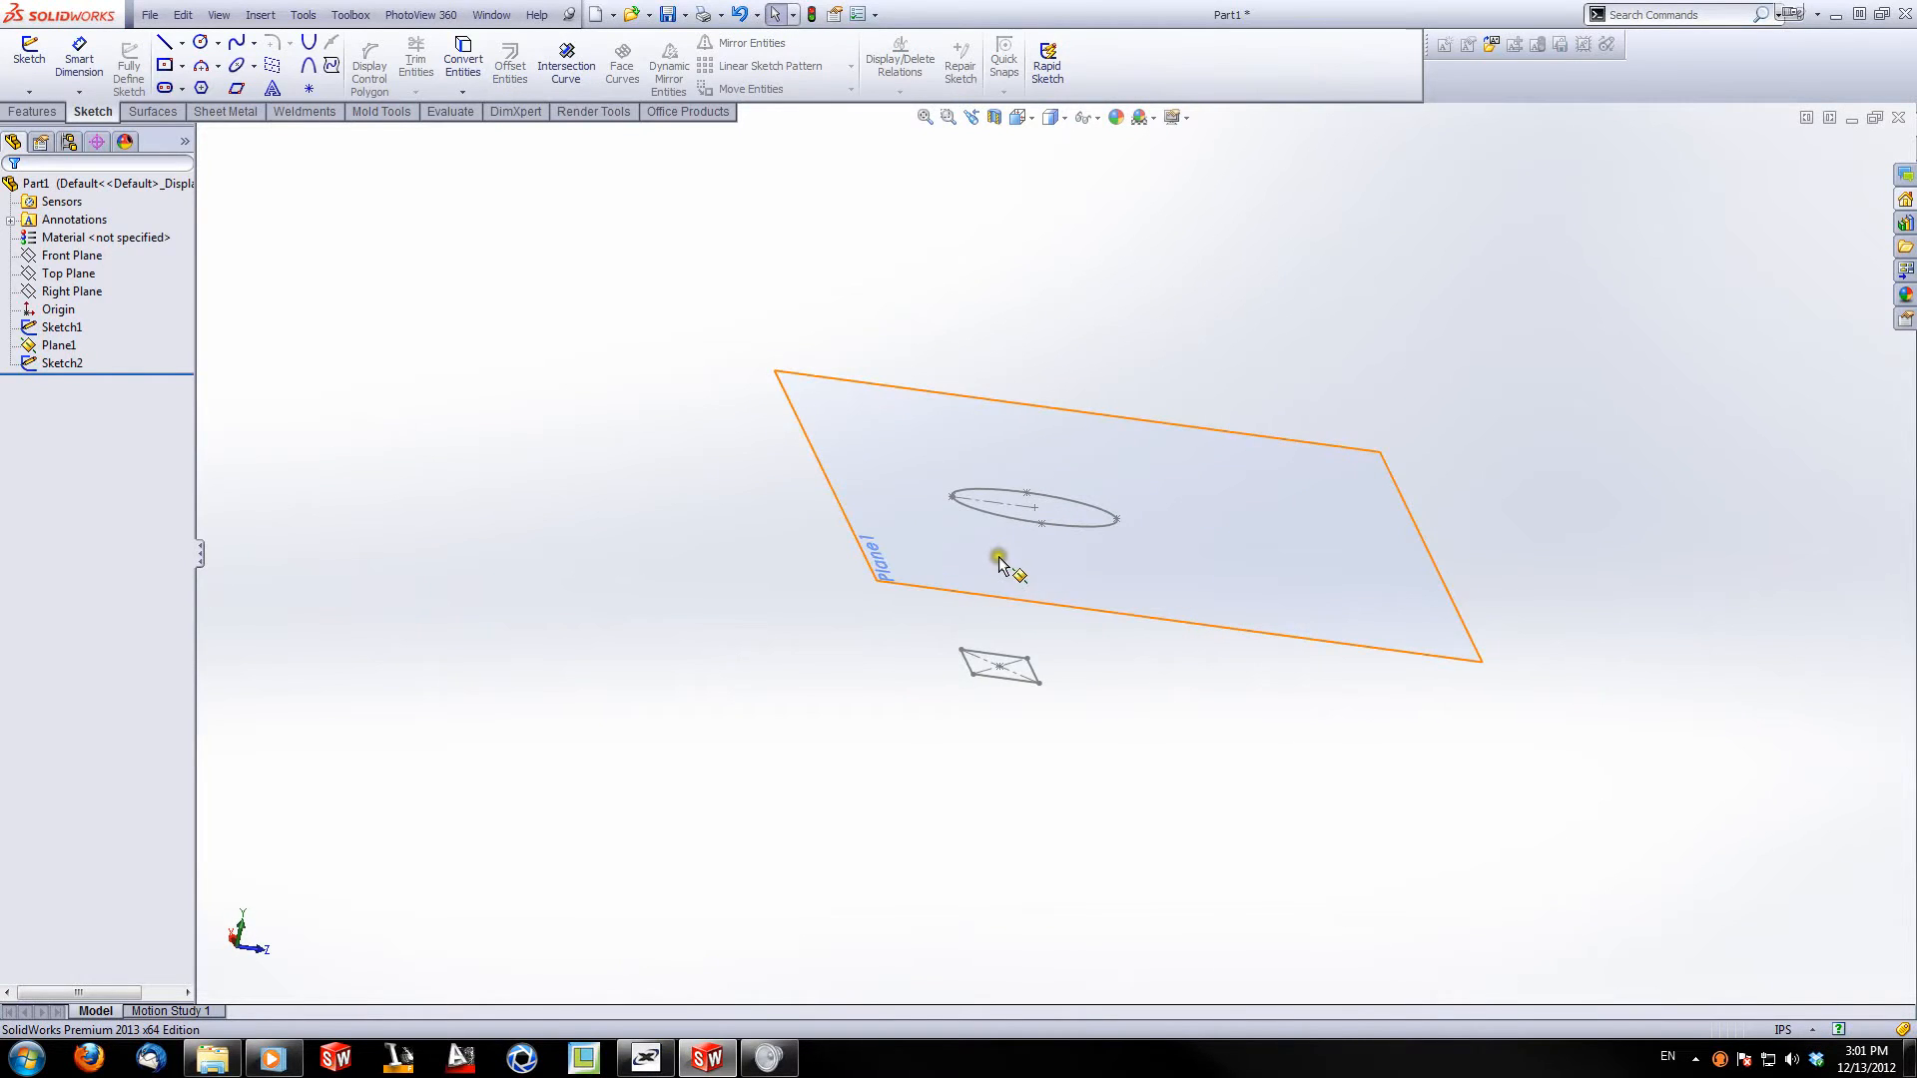
left_click(32, 112)
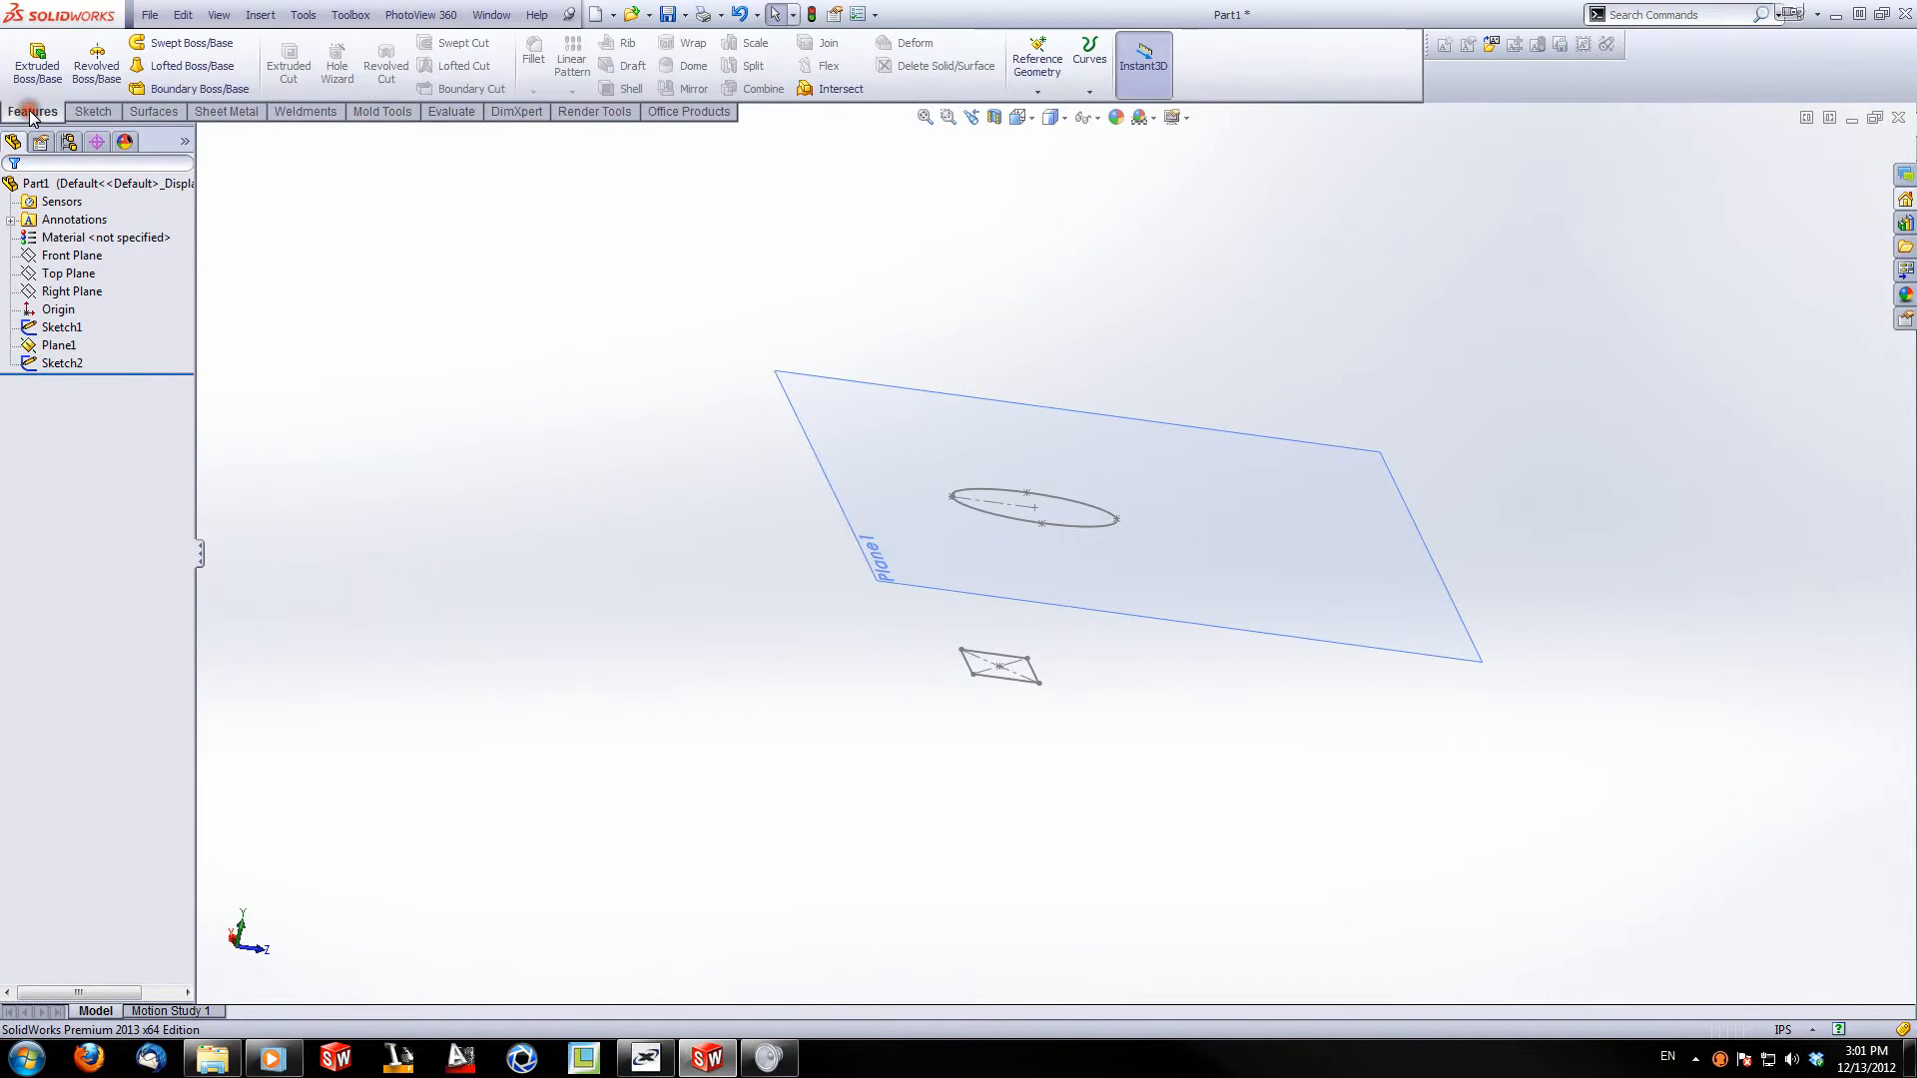
left_click(189, 70)
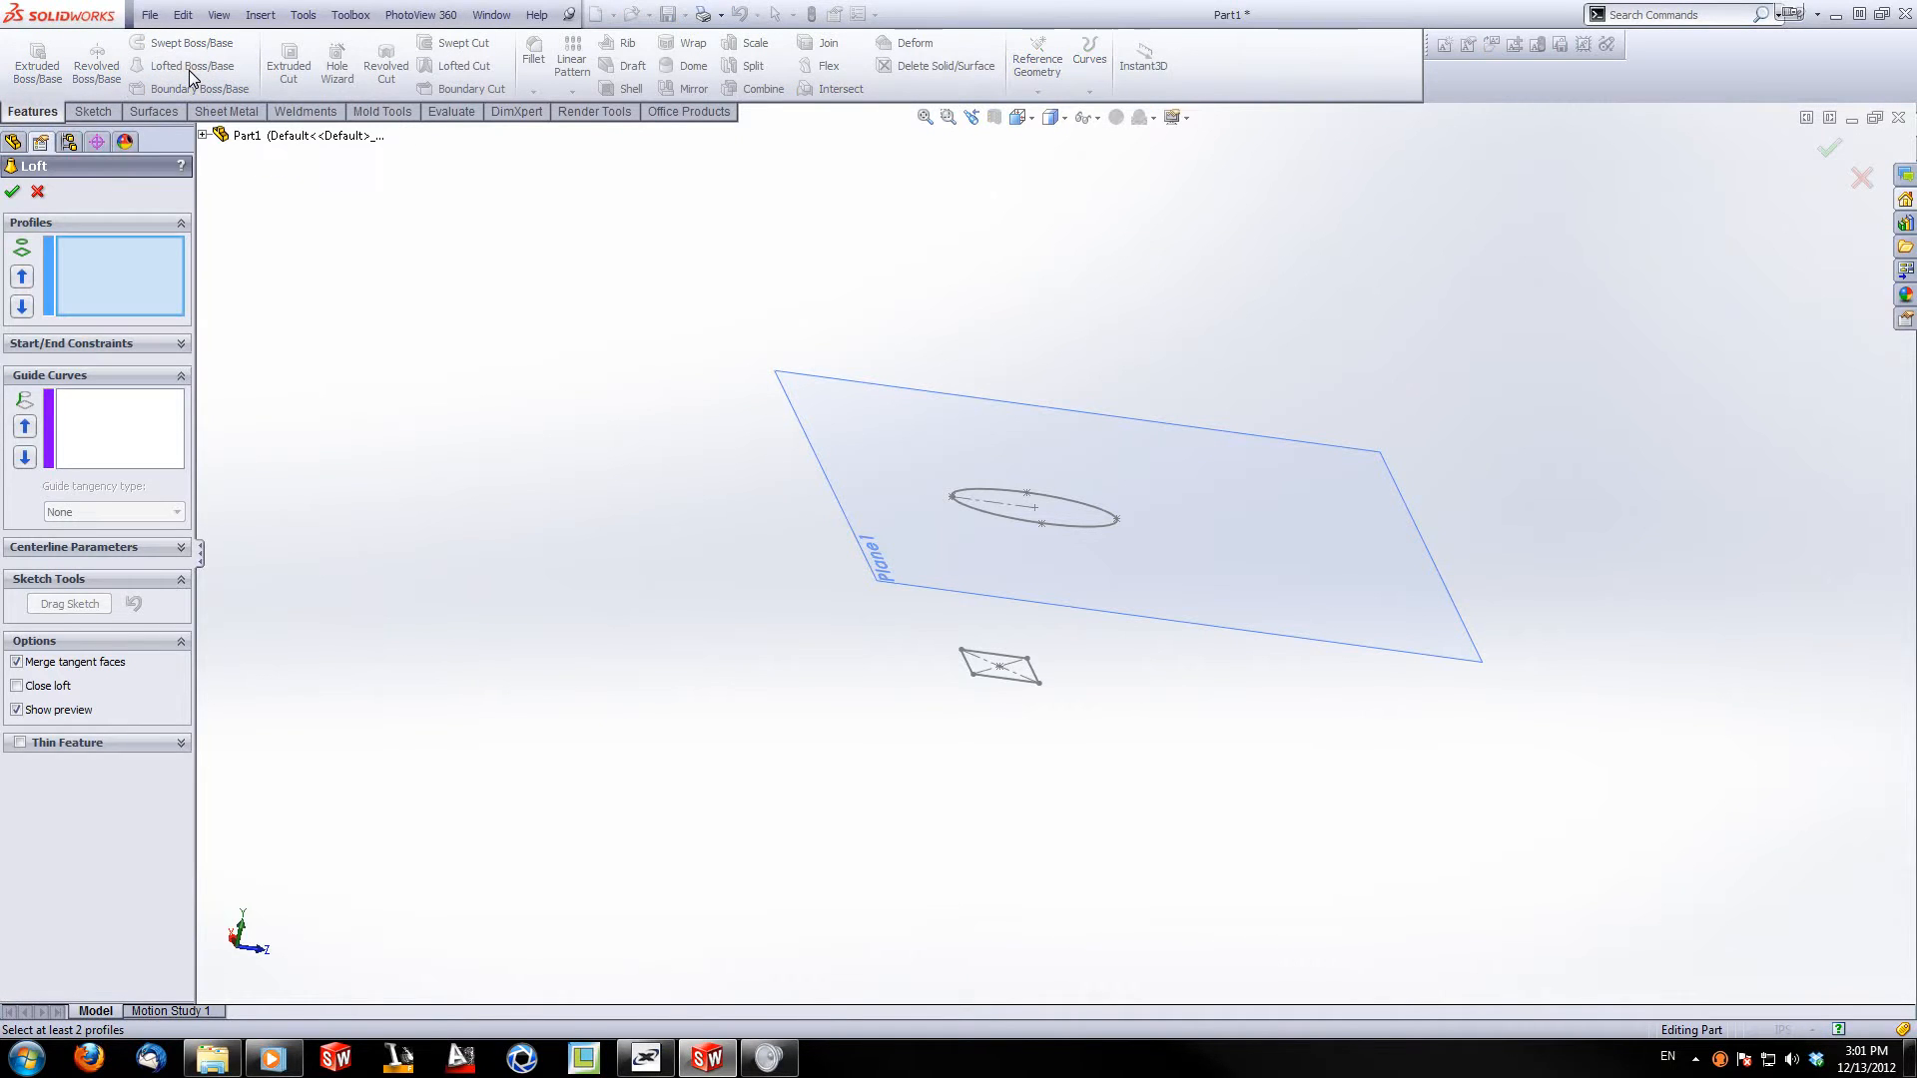
scroll(1118, 597, "down", 2)
left_click(940, 713)
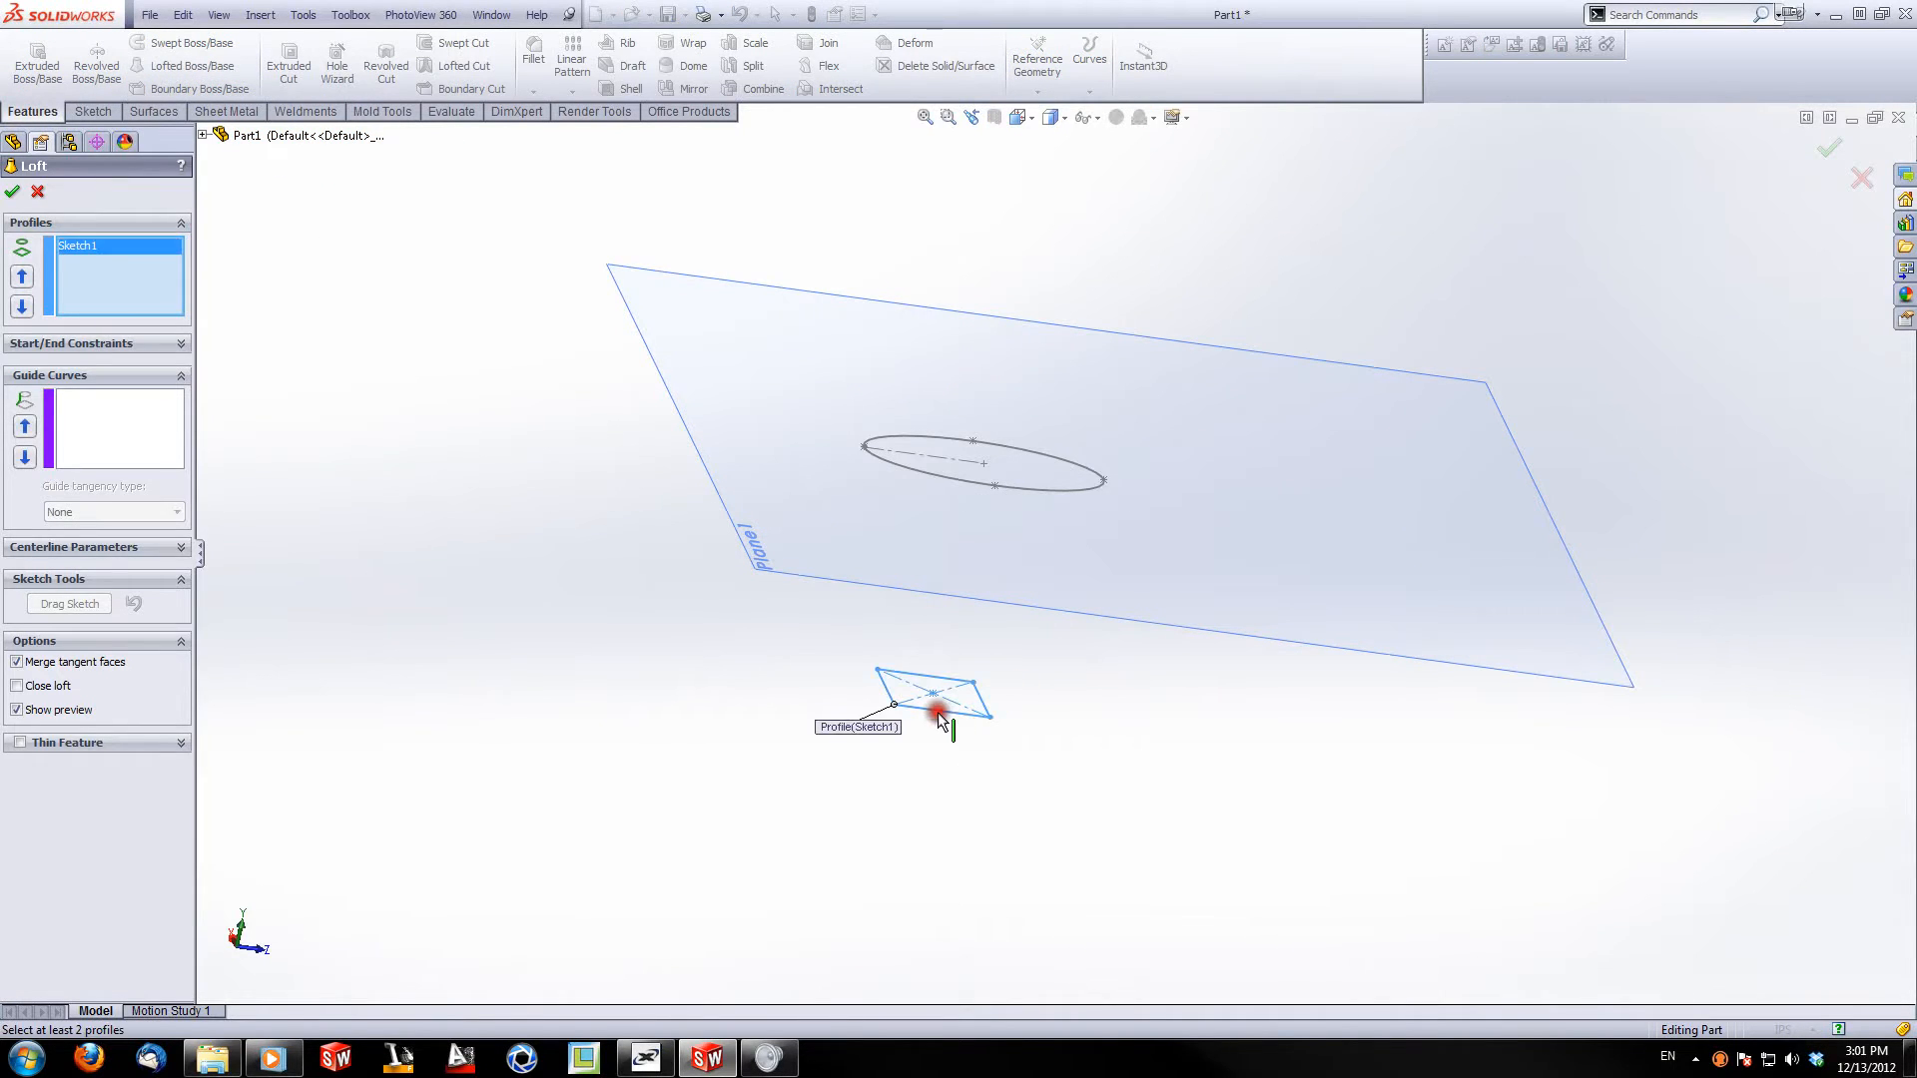
left_click(964, 486)
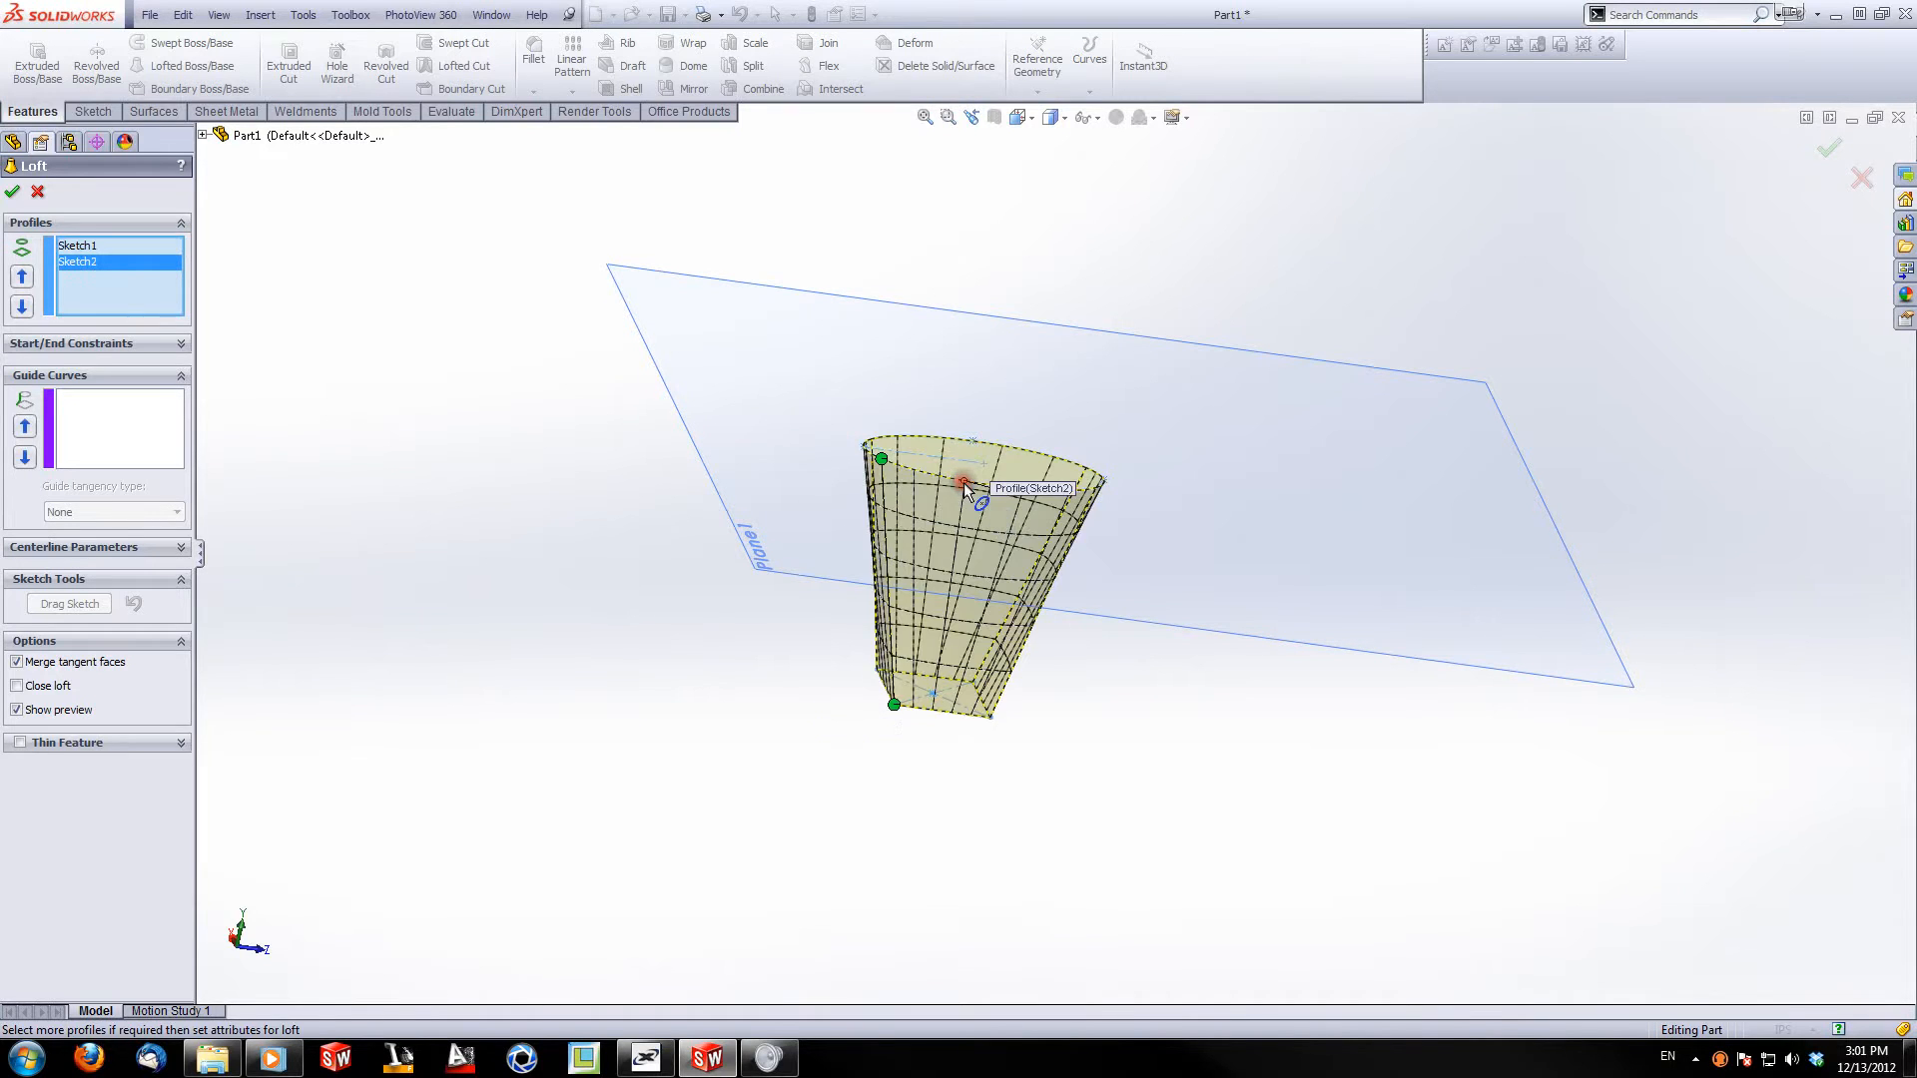
Step: Twist the loft preview by moving the ellipse's connector point to the far end of the ellipse, and cancel the loft
mouse_move(948, 511)
middle_mouse_down()
mouse_move(889, 665)
mouse_move(855, 612)
mouse_move(782, 573)
mouse_move(919, 663)
mouse_move(1084, 524)
mouse_move(1223, 552)
mouse_move(1027, 539)
mouse_move(935, 568)
middle_mouse_up()
left_click_drag(873, 469, 1061, 486)
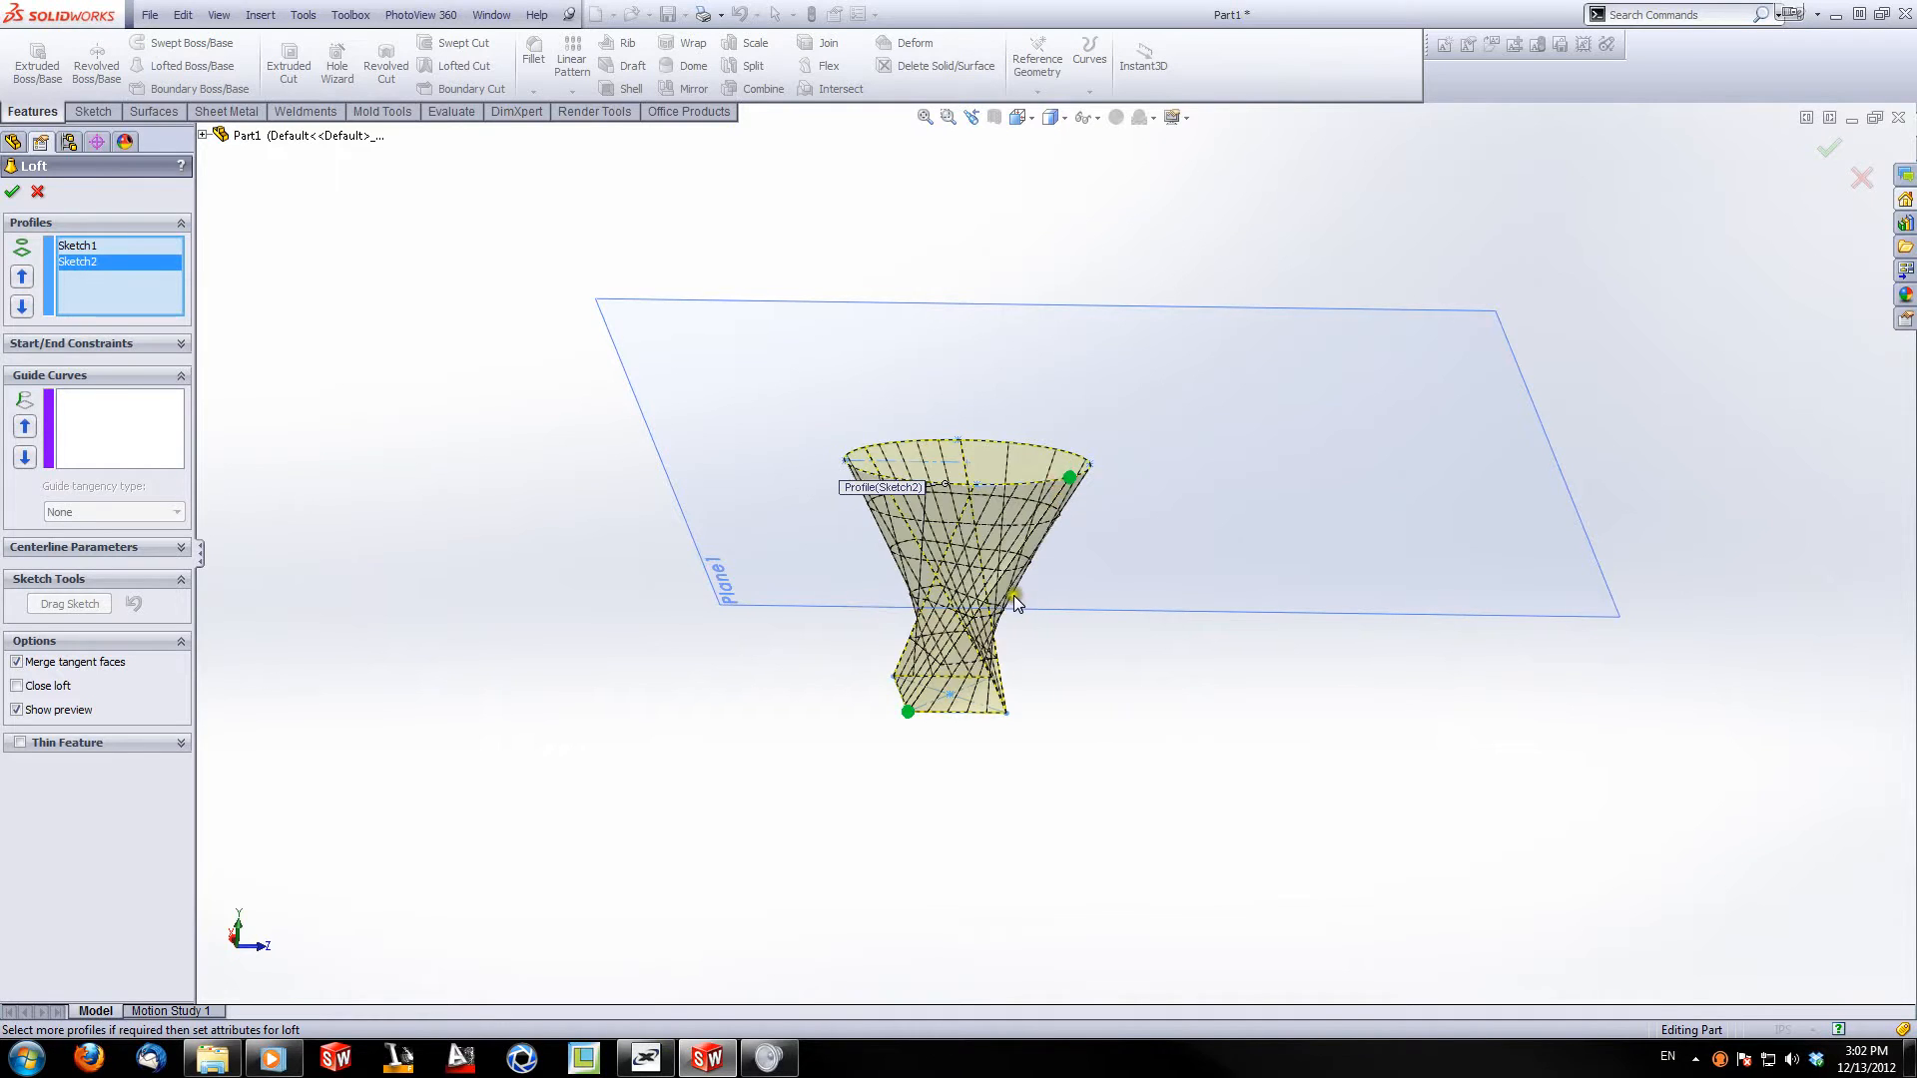
middle_click_drag(1014, 595, 1000, 721)
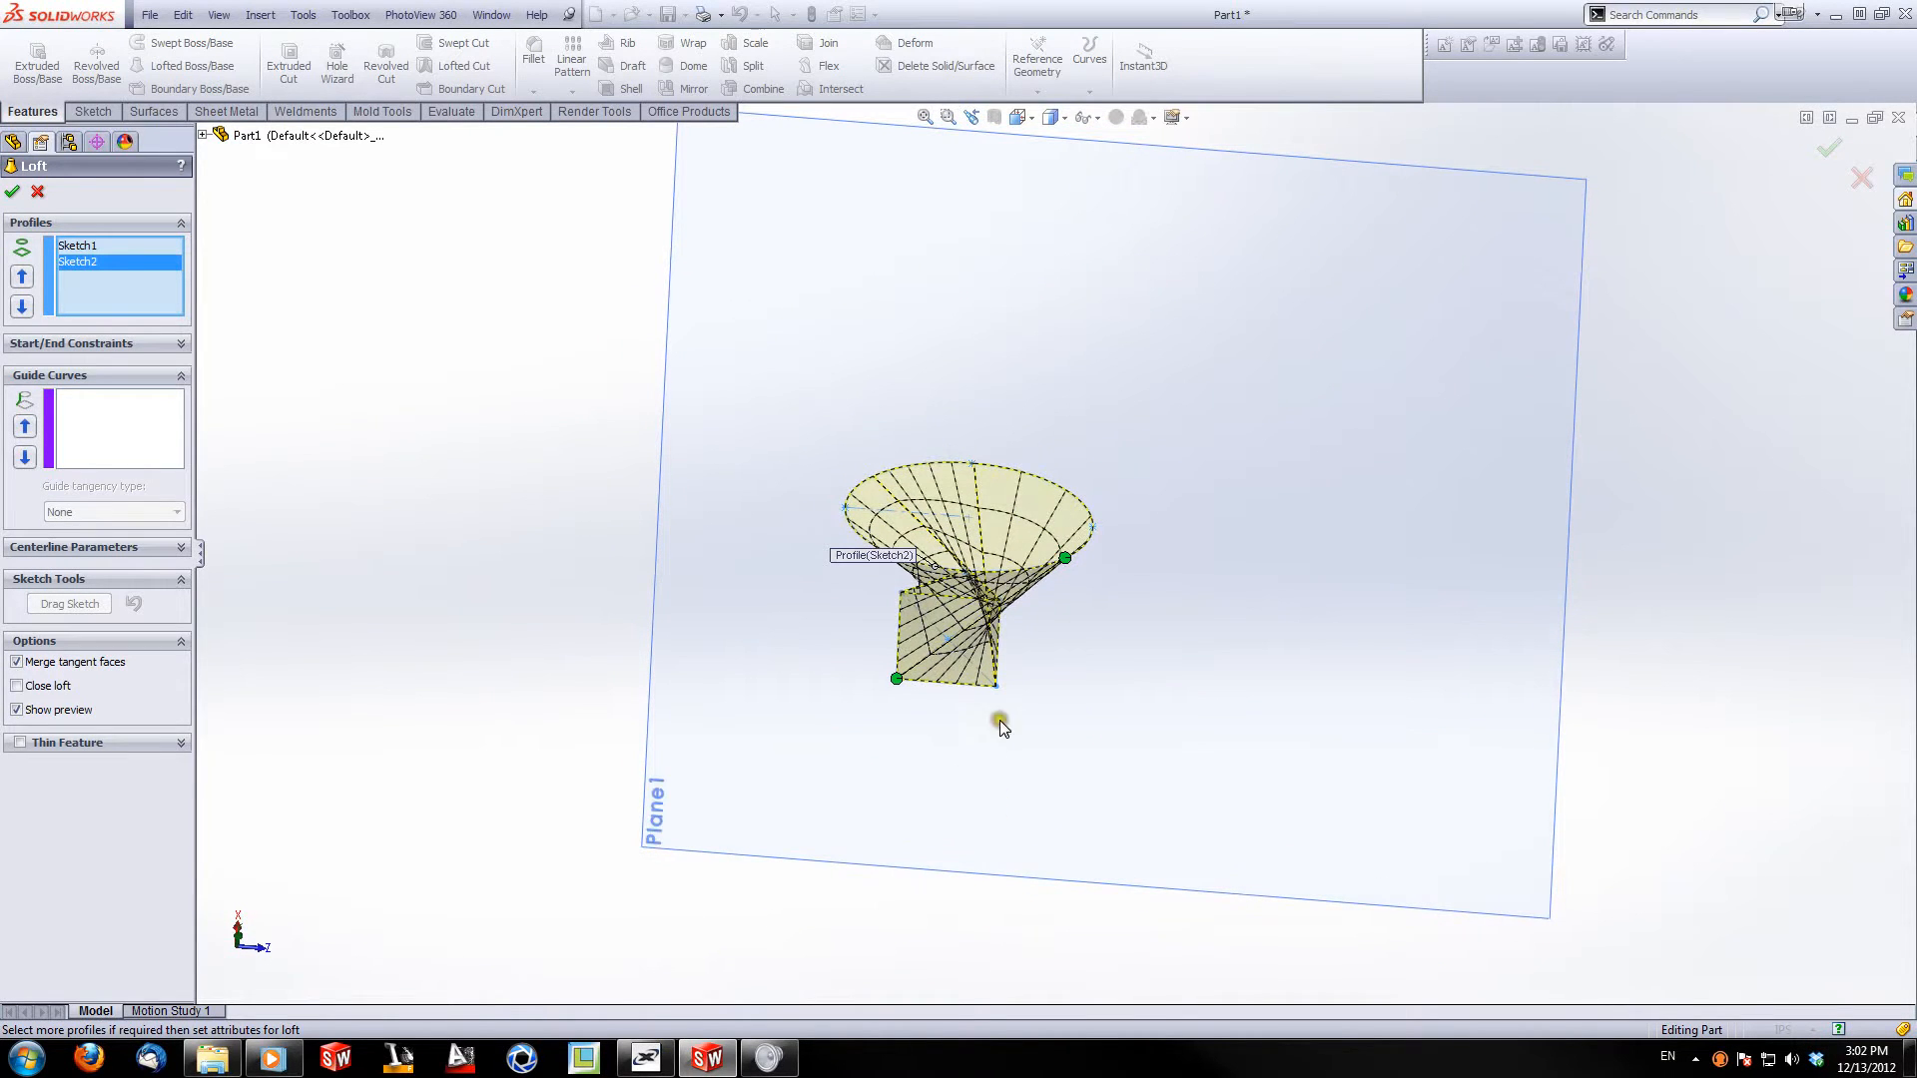
left_click(40, 192)
Step: Create a lofted boss between the square and ellipse sketches, nudging the ellipse's connector point along the curve to align it with the square's corner
left_click(183, 66)
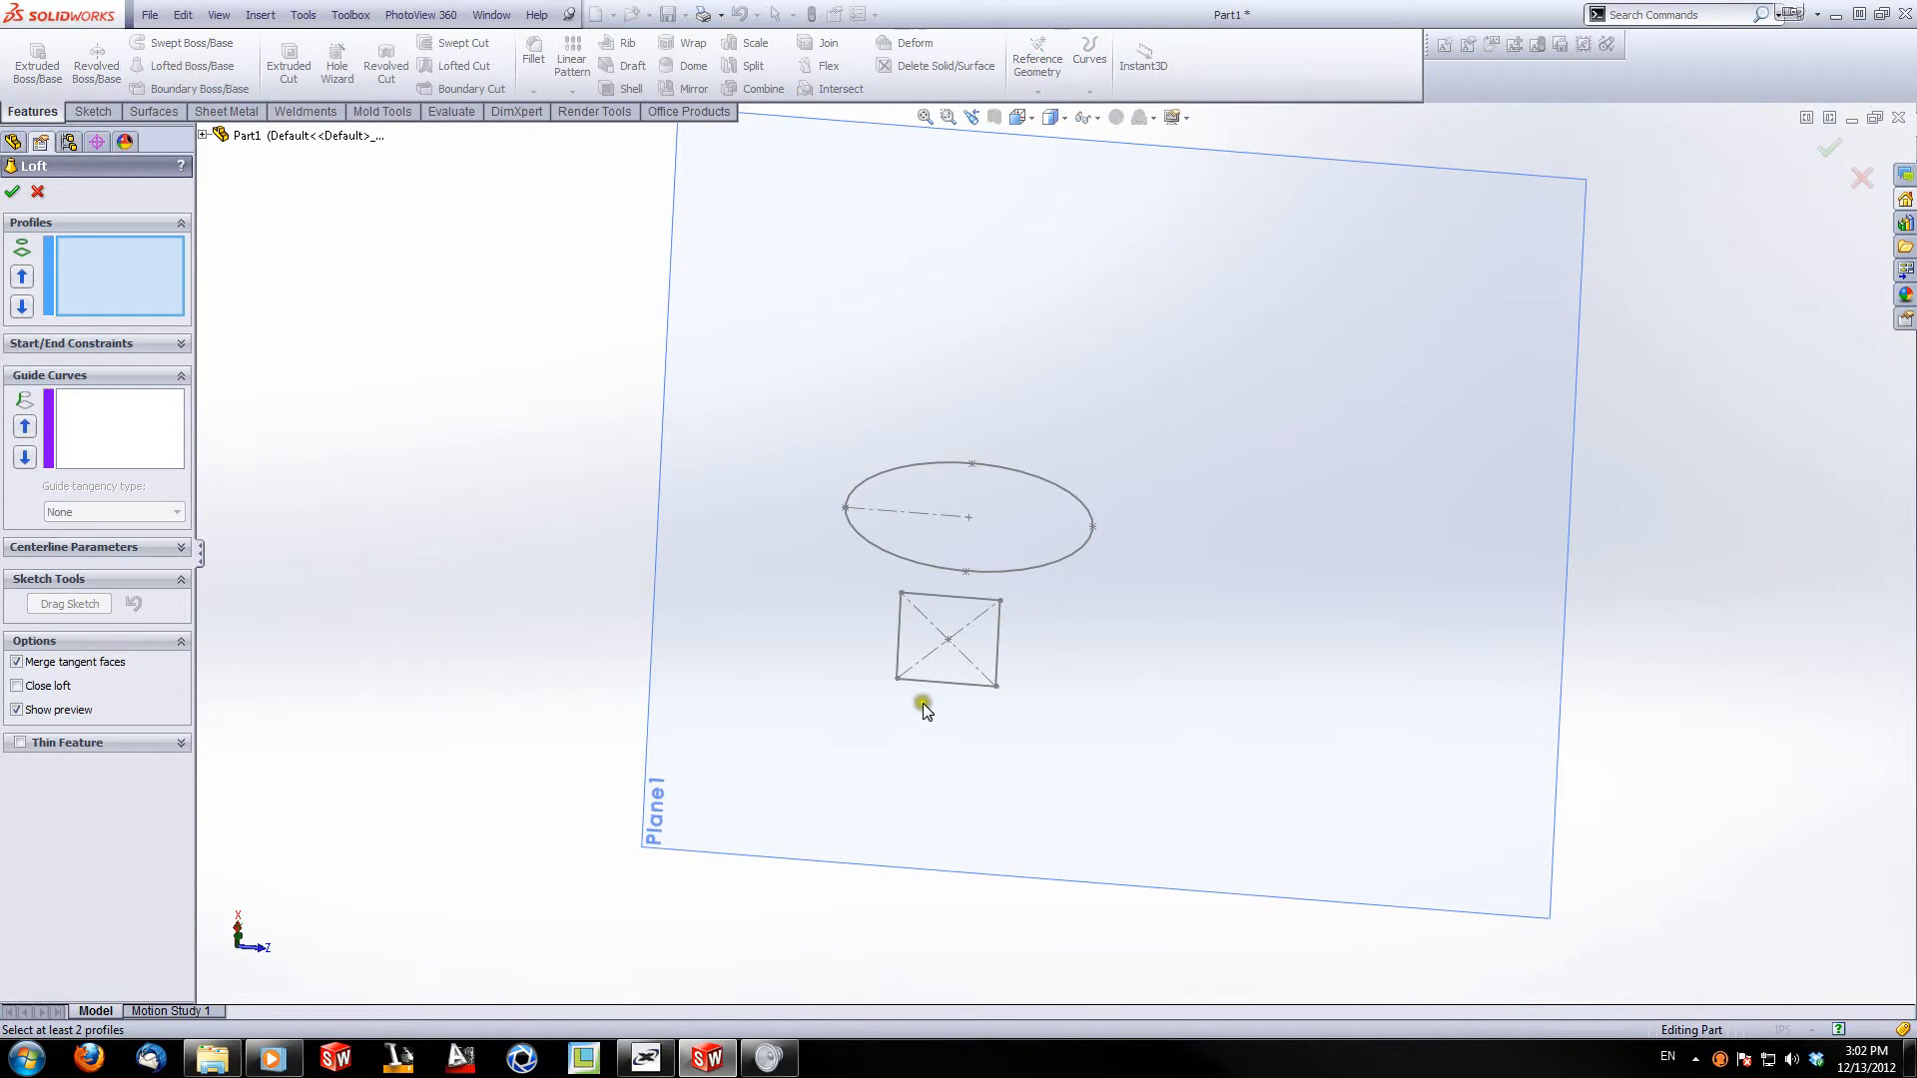
left_click(938, 683)
left_click(916, 567)
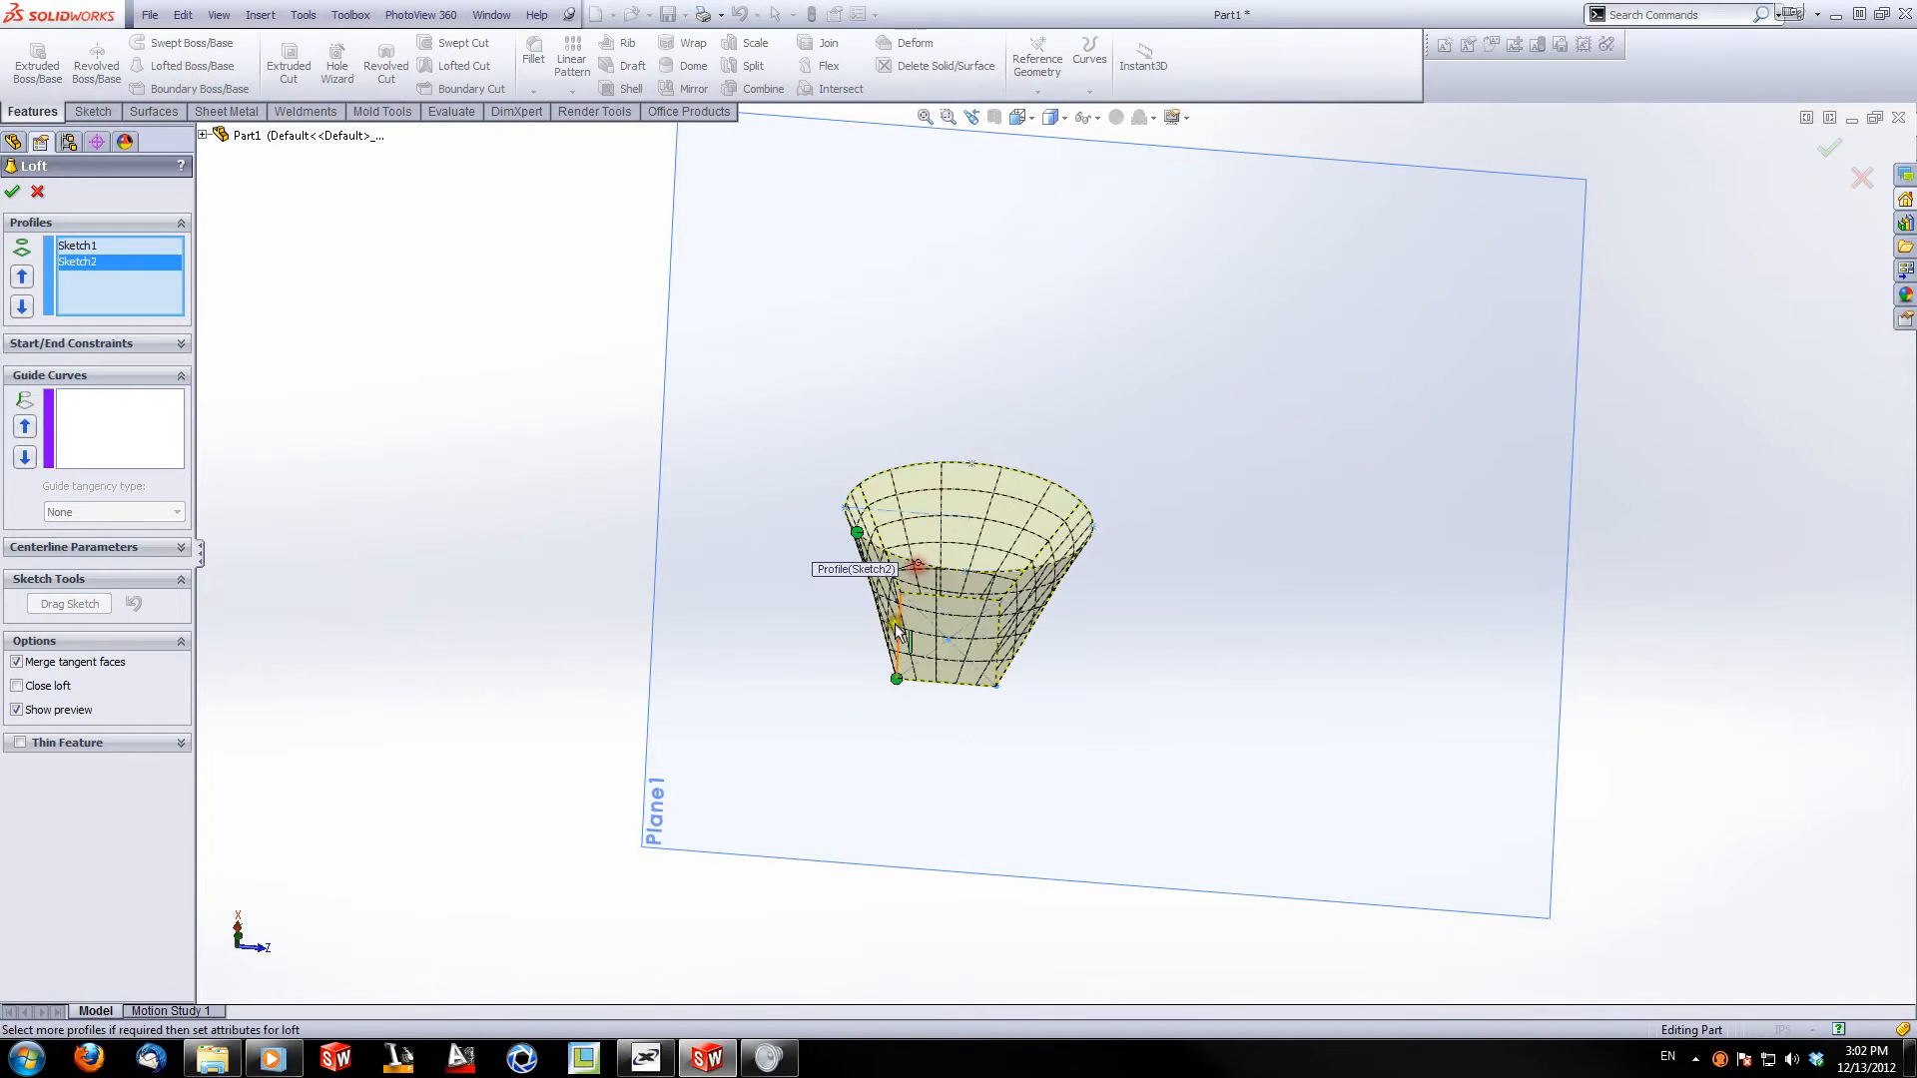
scroll(893, 598, "down", 3)
scroll(946, 667, "down", 2)
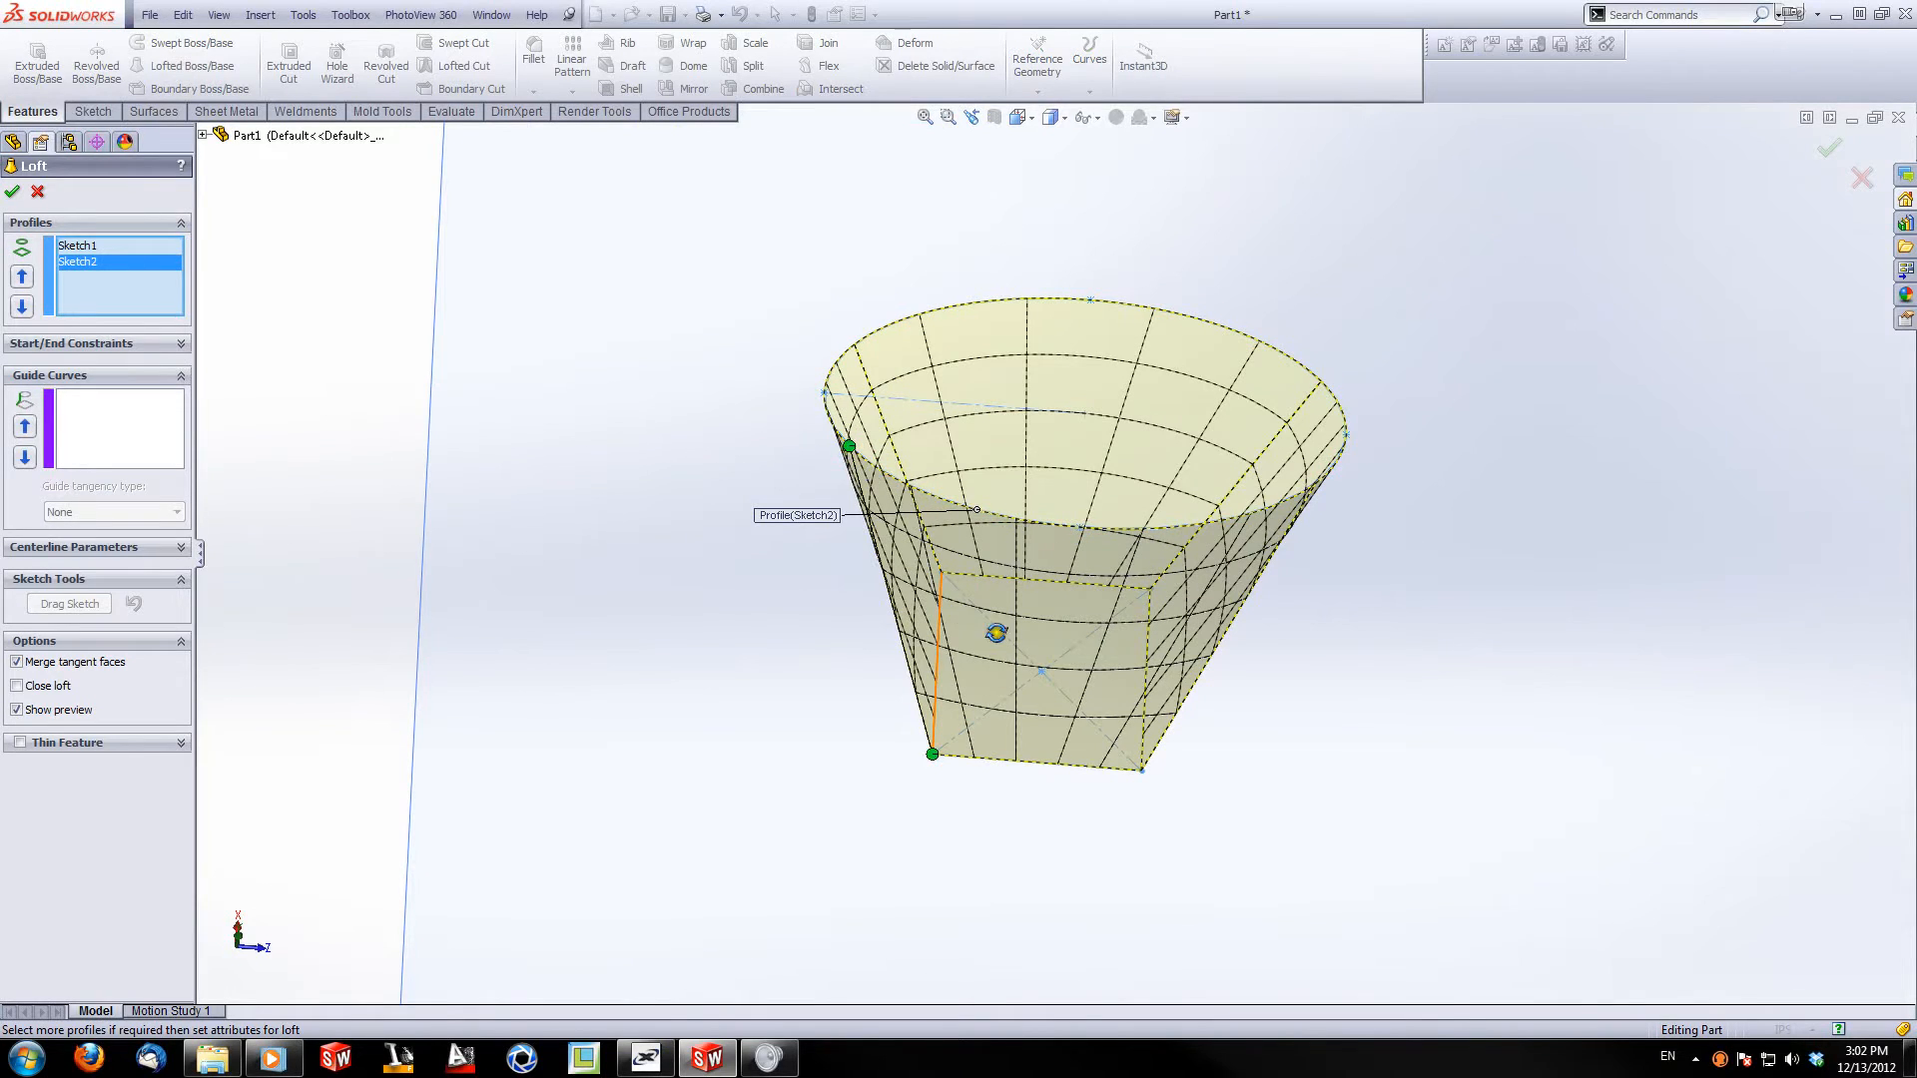
middle_click_drag(996, 632, 988, 478)
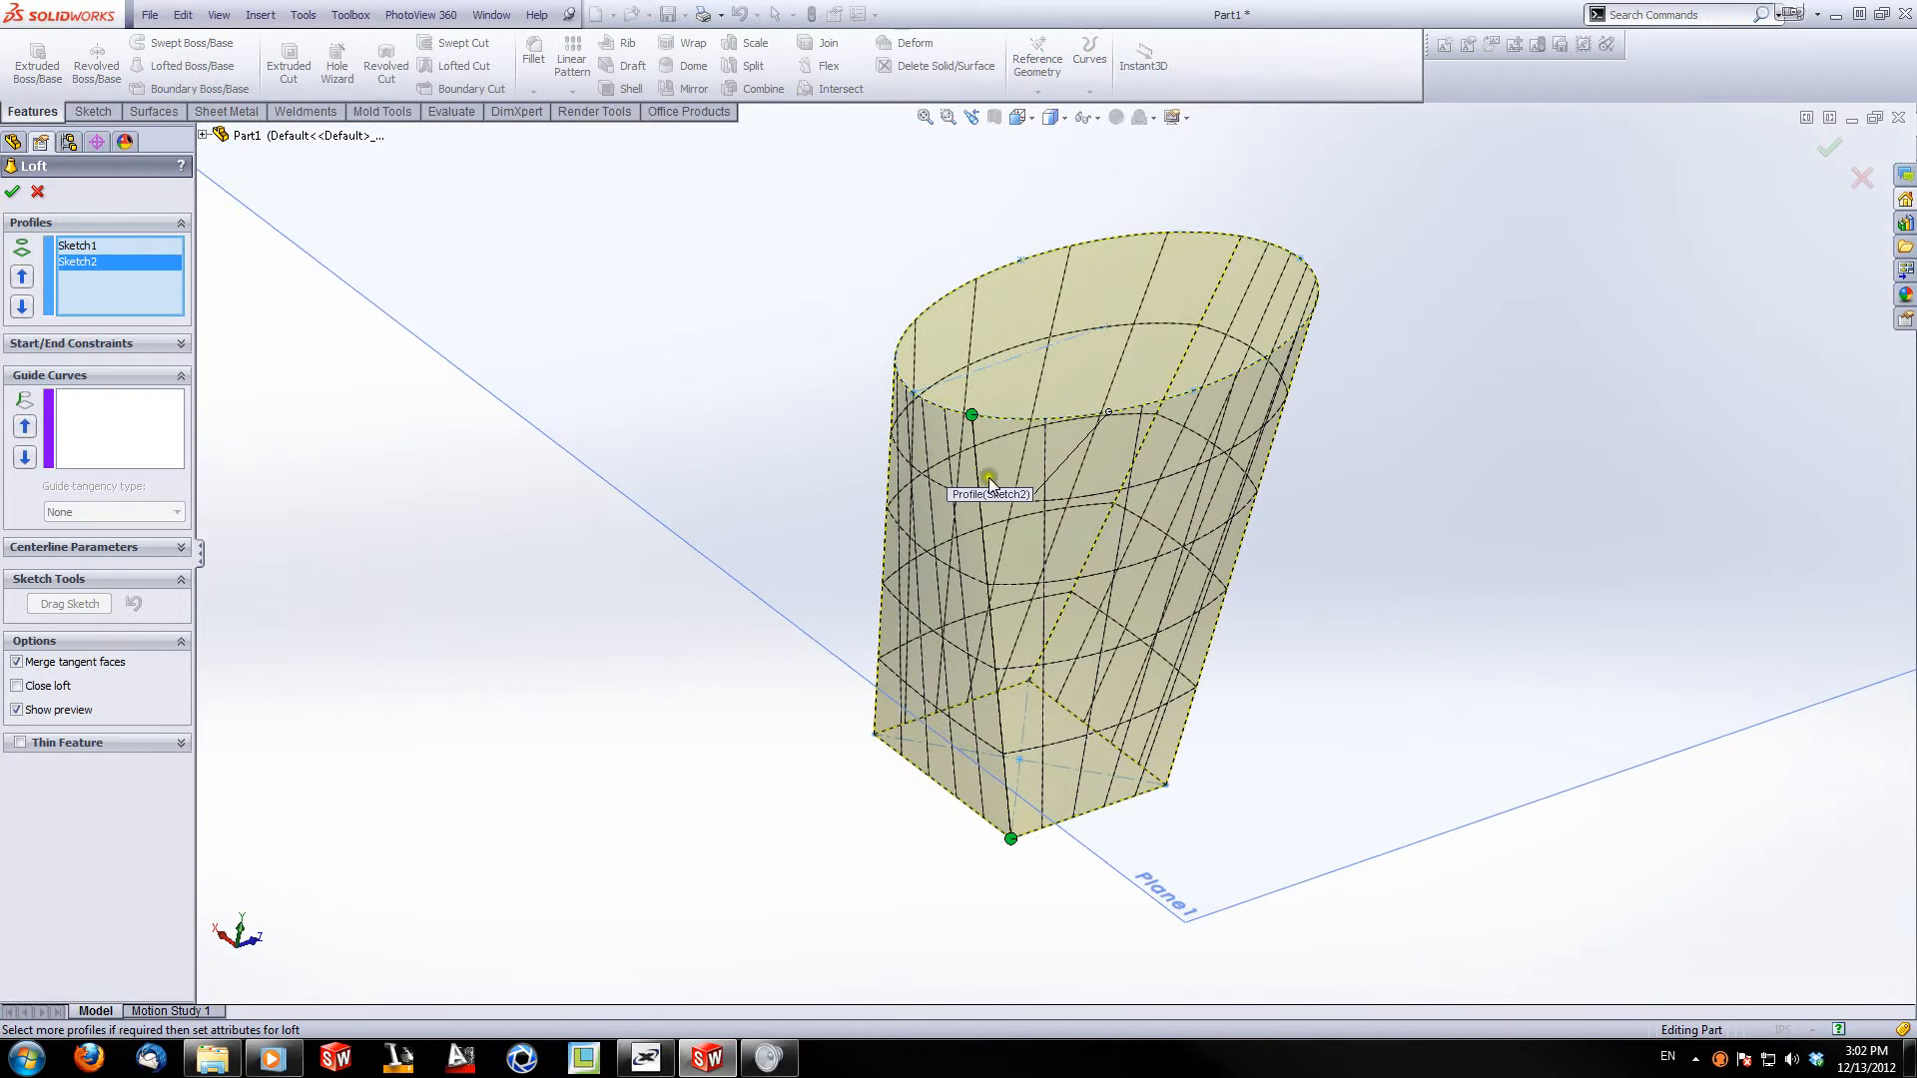
left_click_drag(977, 415, 958, 416)
middle_click_drag(854, 574, 1116, 453)
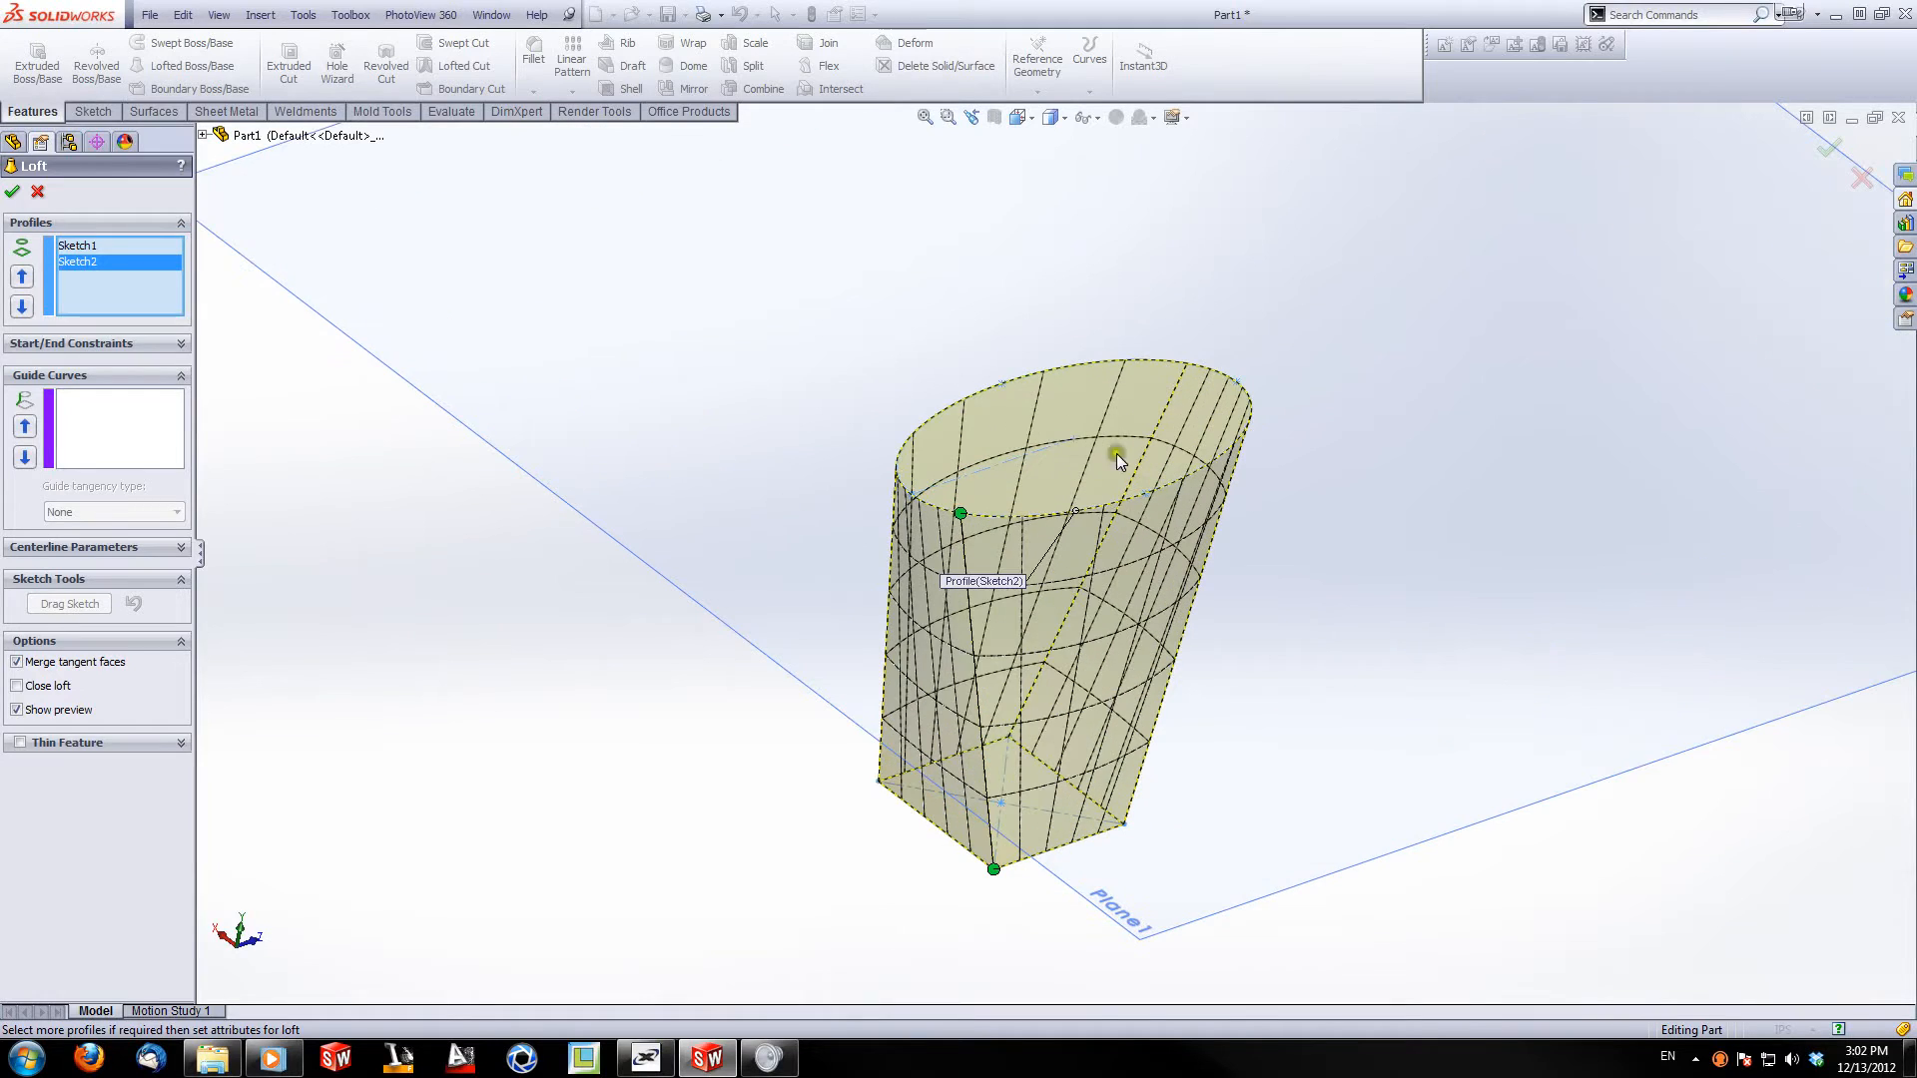
left_click(12, 191)
left_click(614, 709)
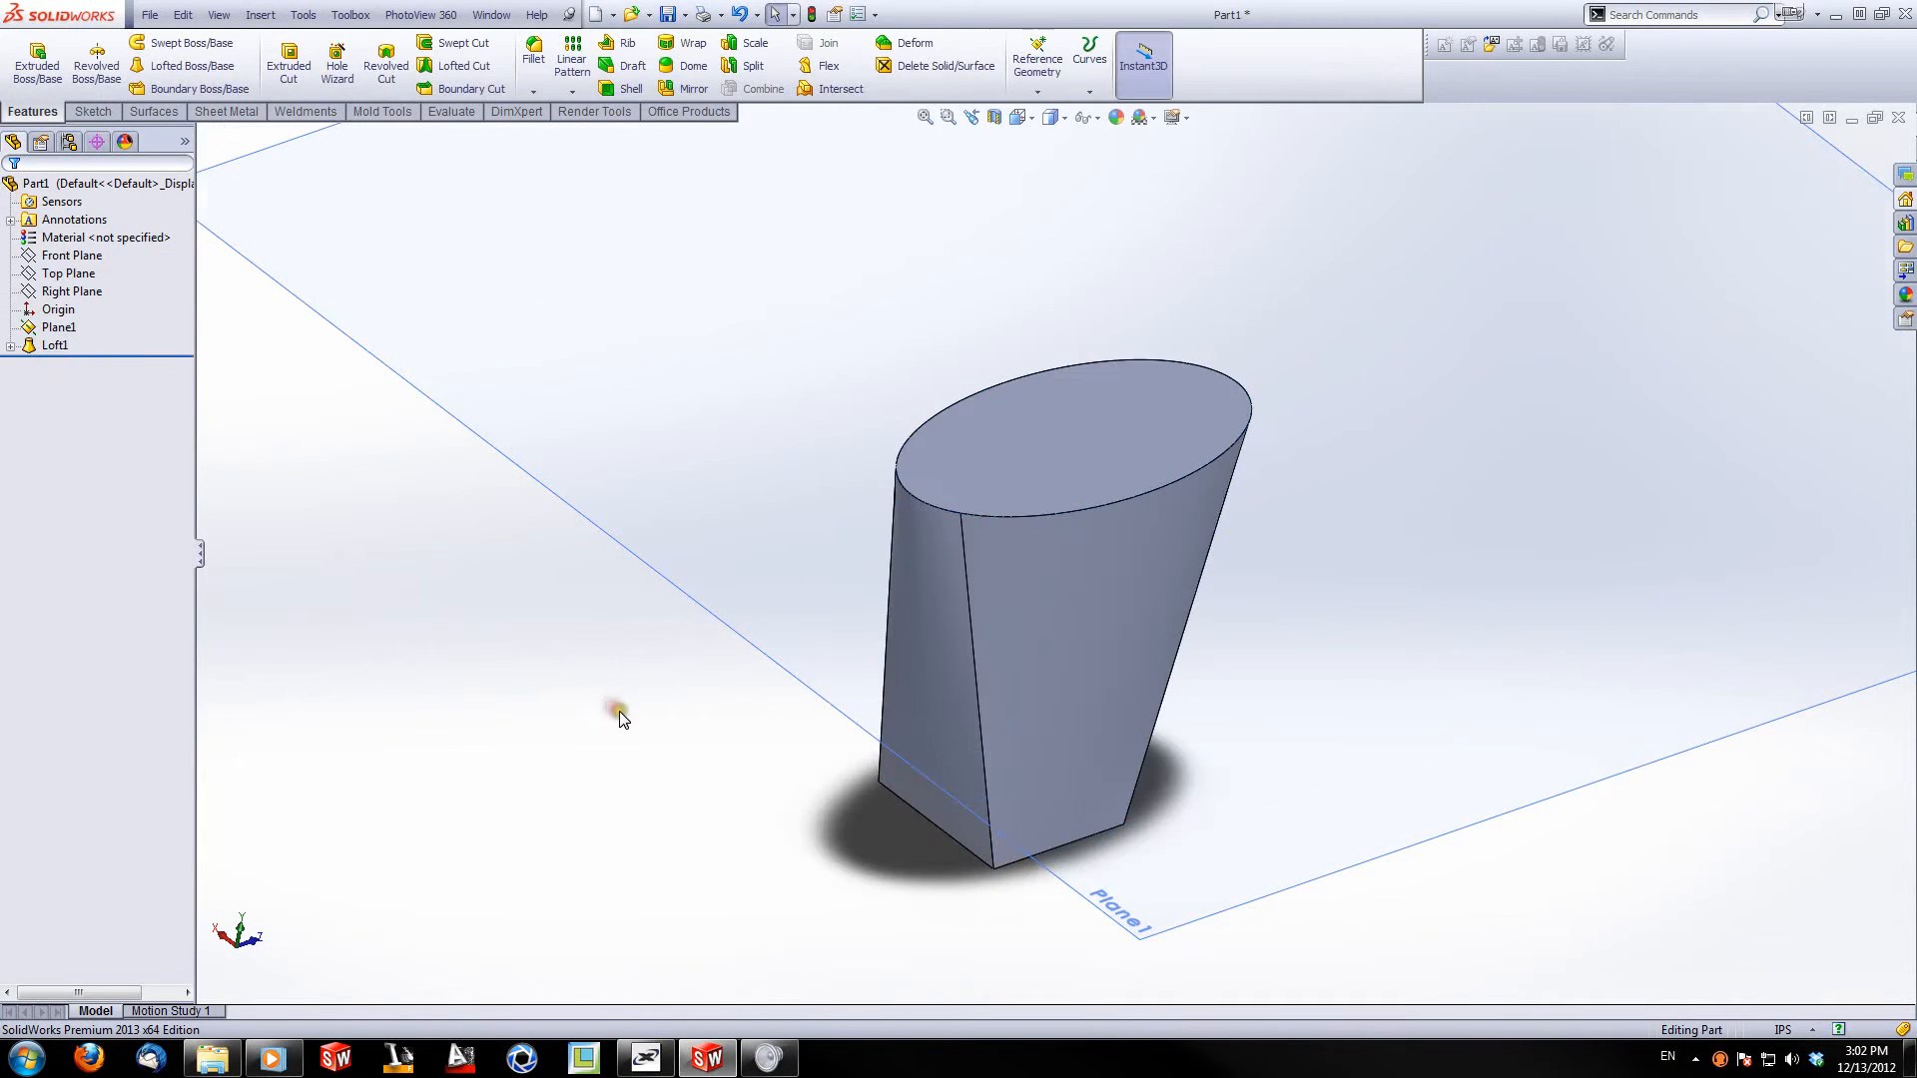
Step: Hide the offset plane Plane1 that carries the ellipse
right_click(58, 327)
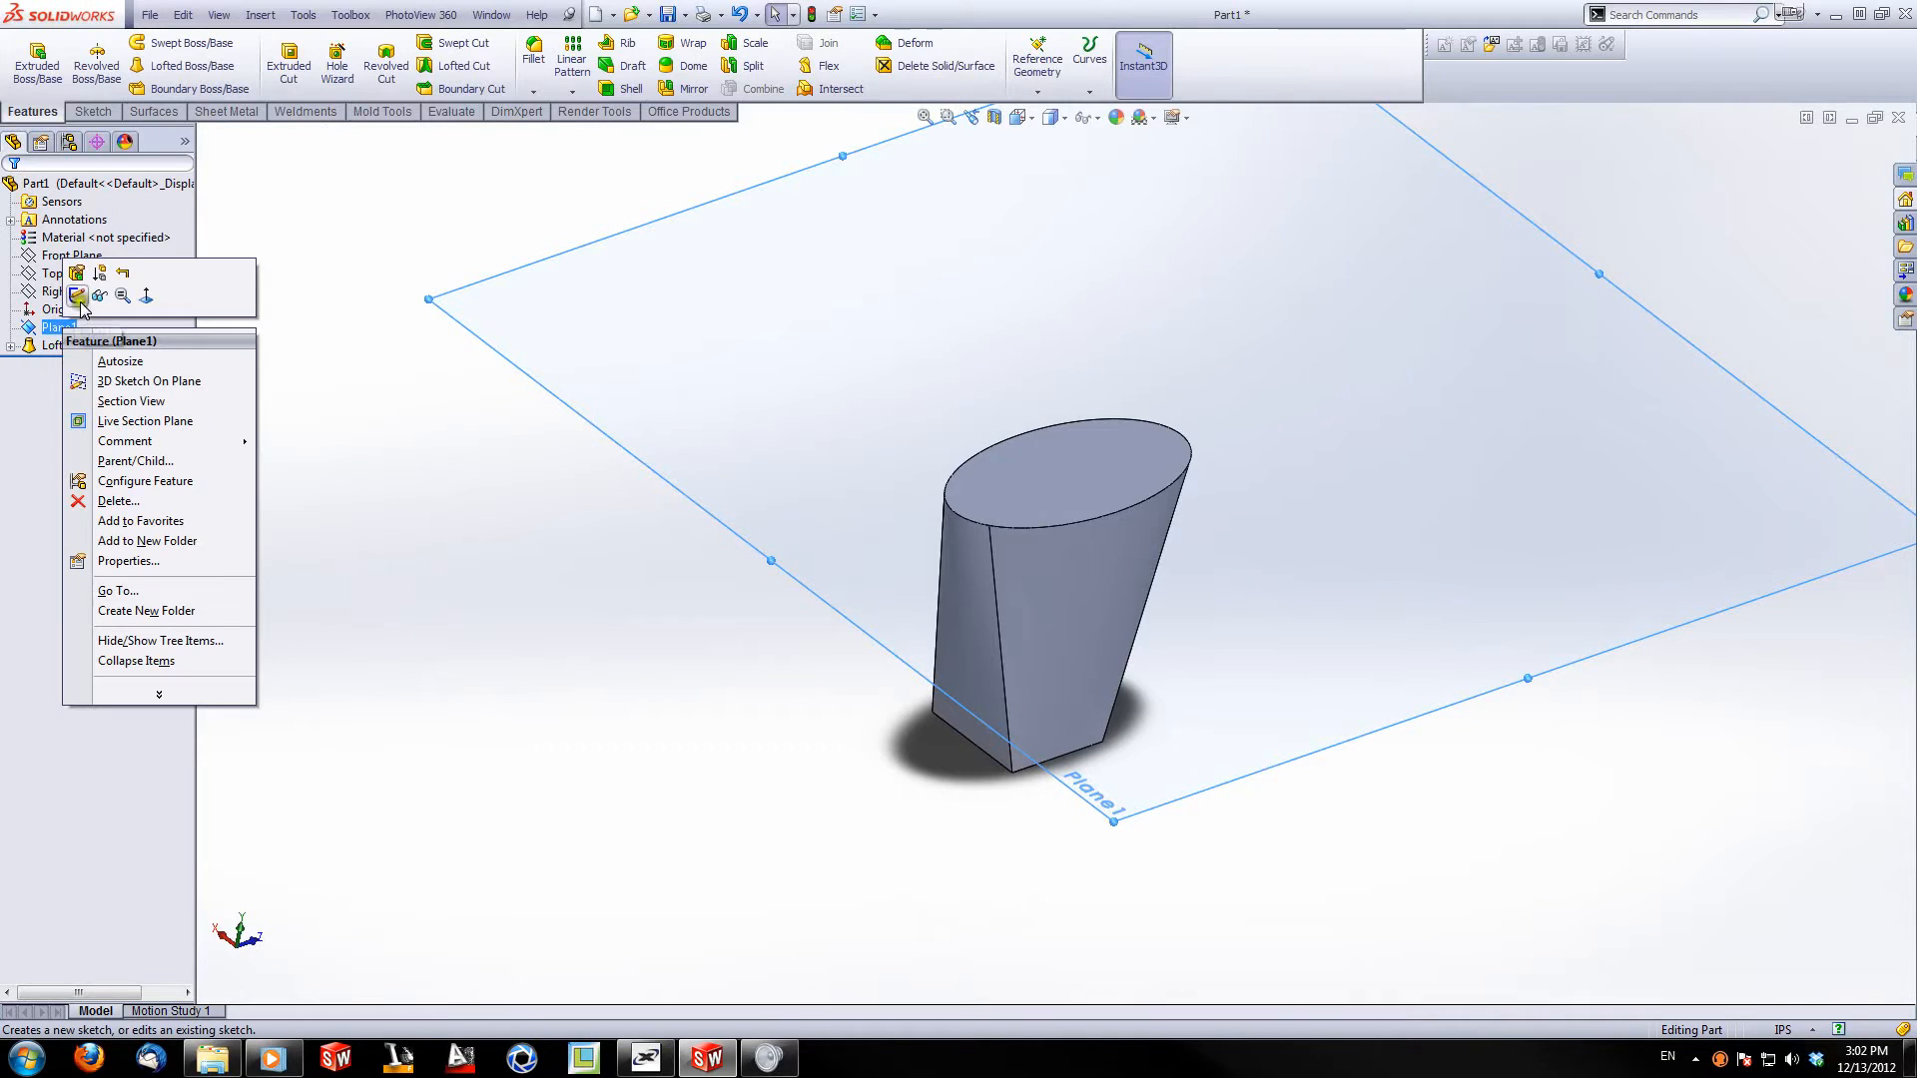
left_click(96, 300)
middle_click_drag(1122, 505, 919, 807)
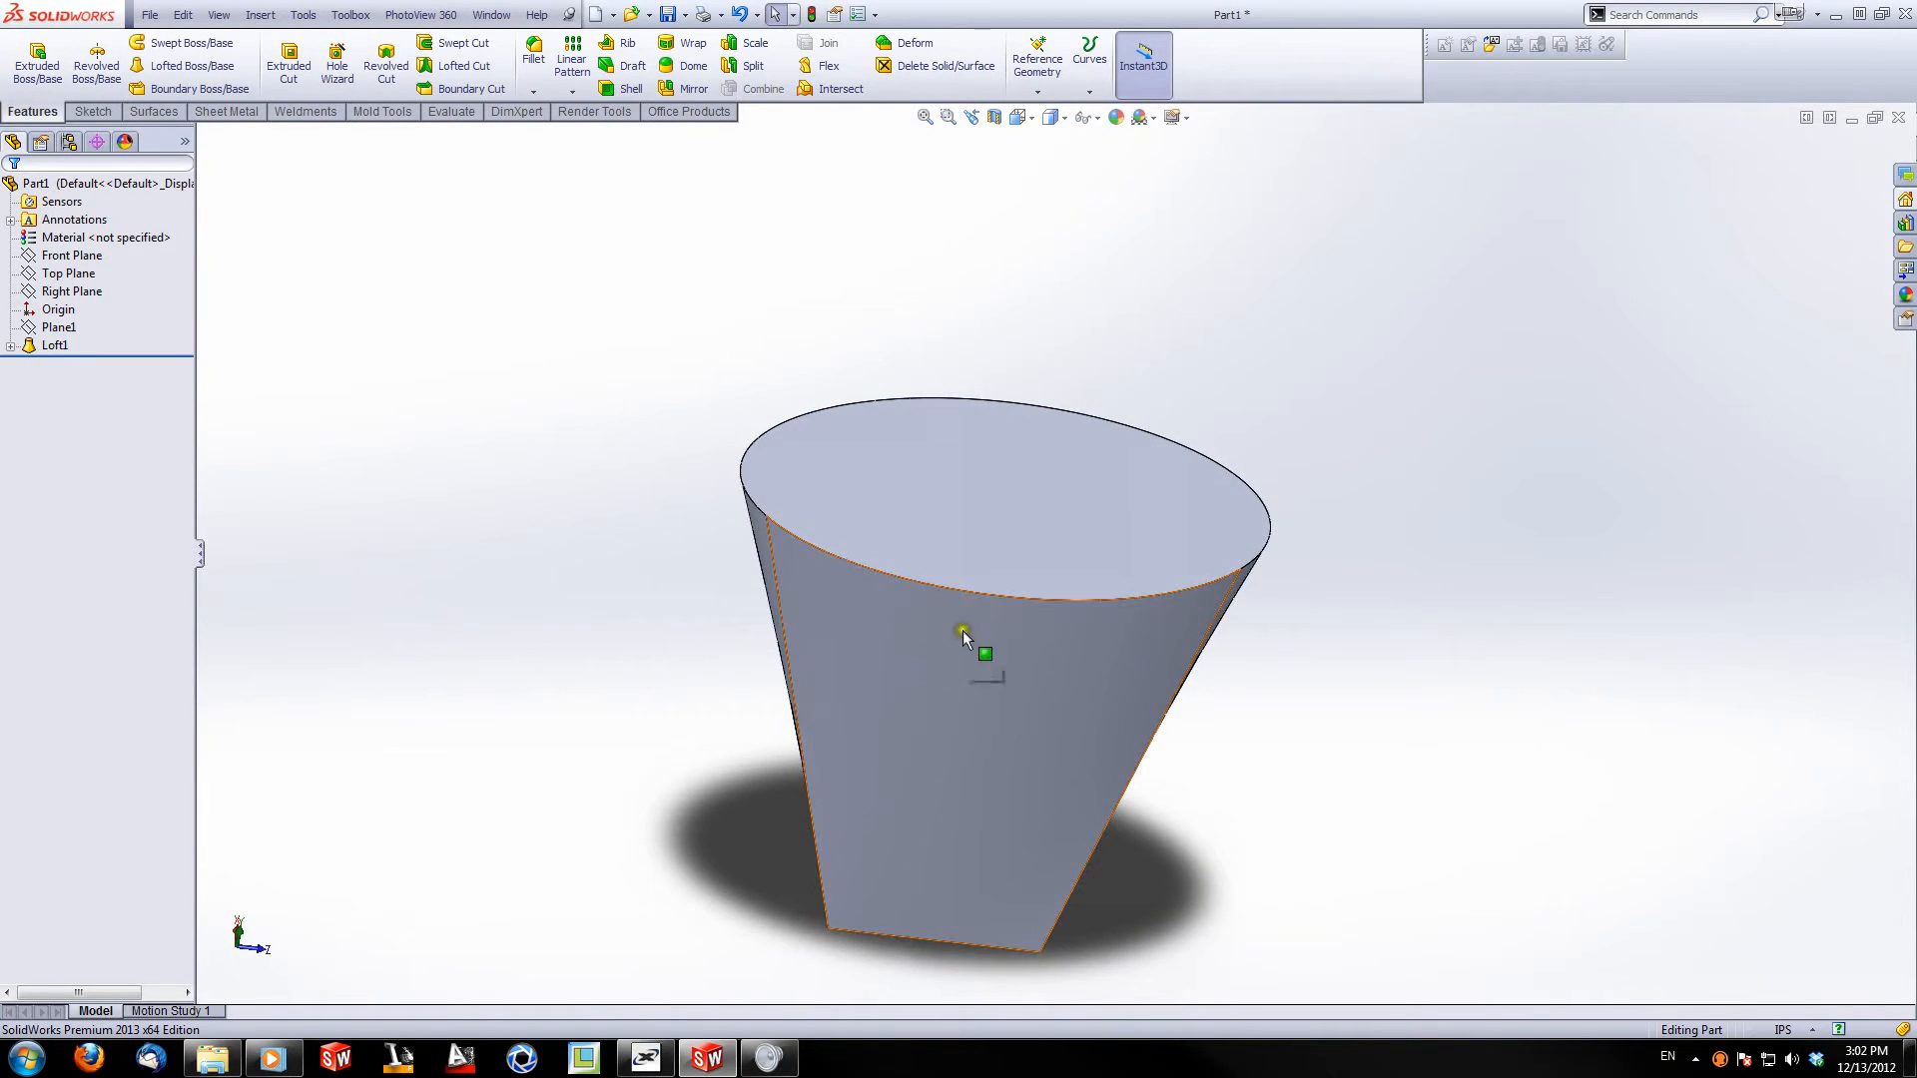
Step: Inspect the lofted solid in a section view cut along the Front Plane, and close the section view
middle_click_drag(963, 631, 892, 274)
left_click(995, 117)
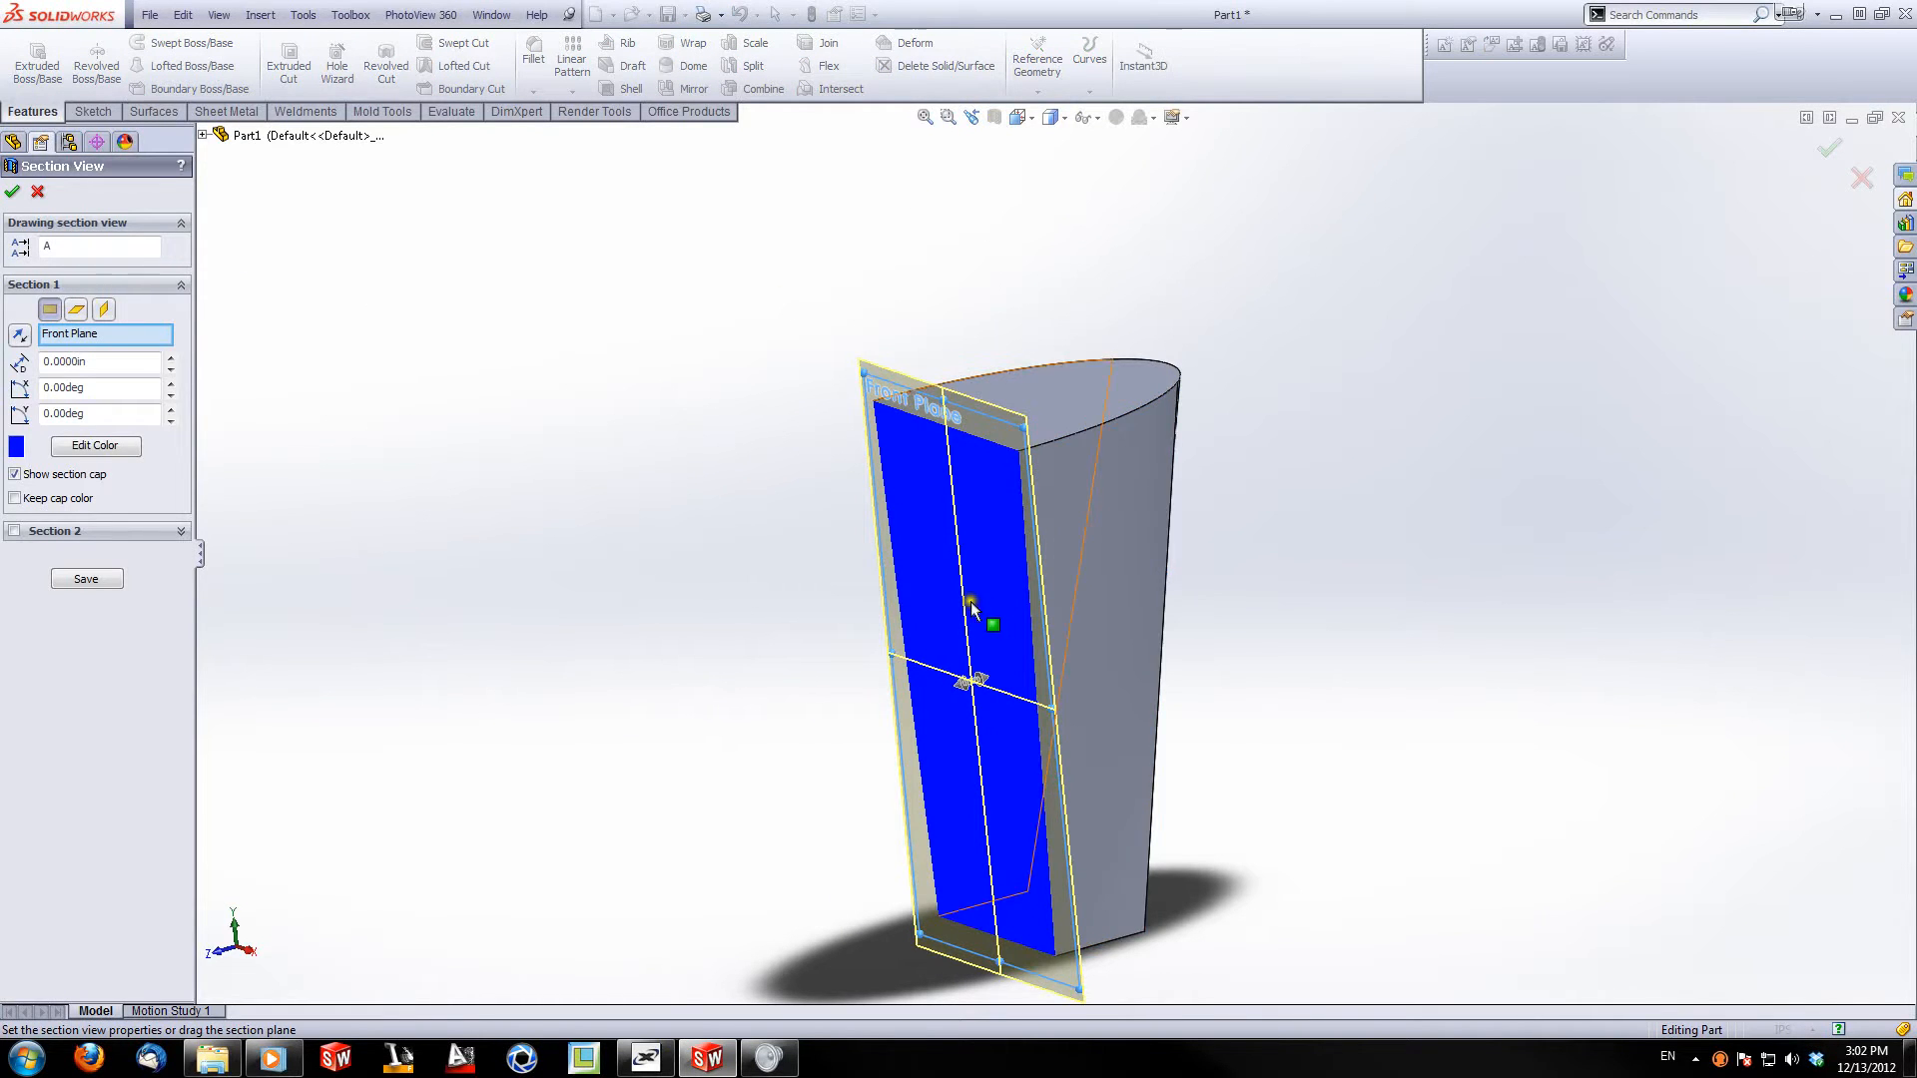
middle_click_drag(971, 601, 1006, 663)
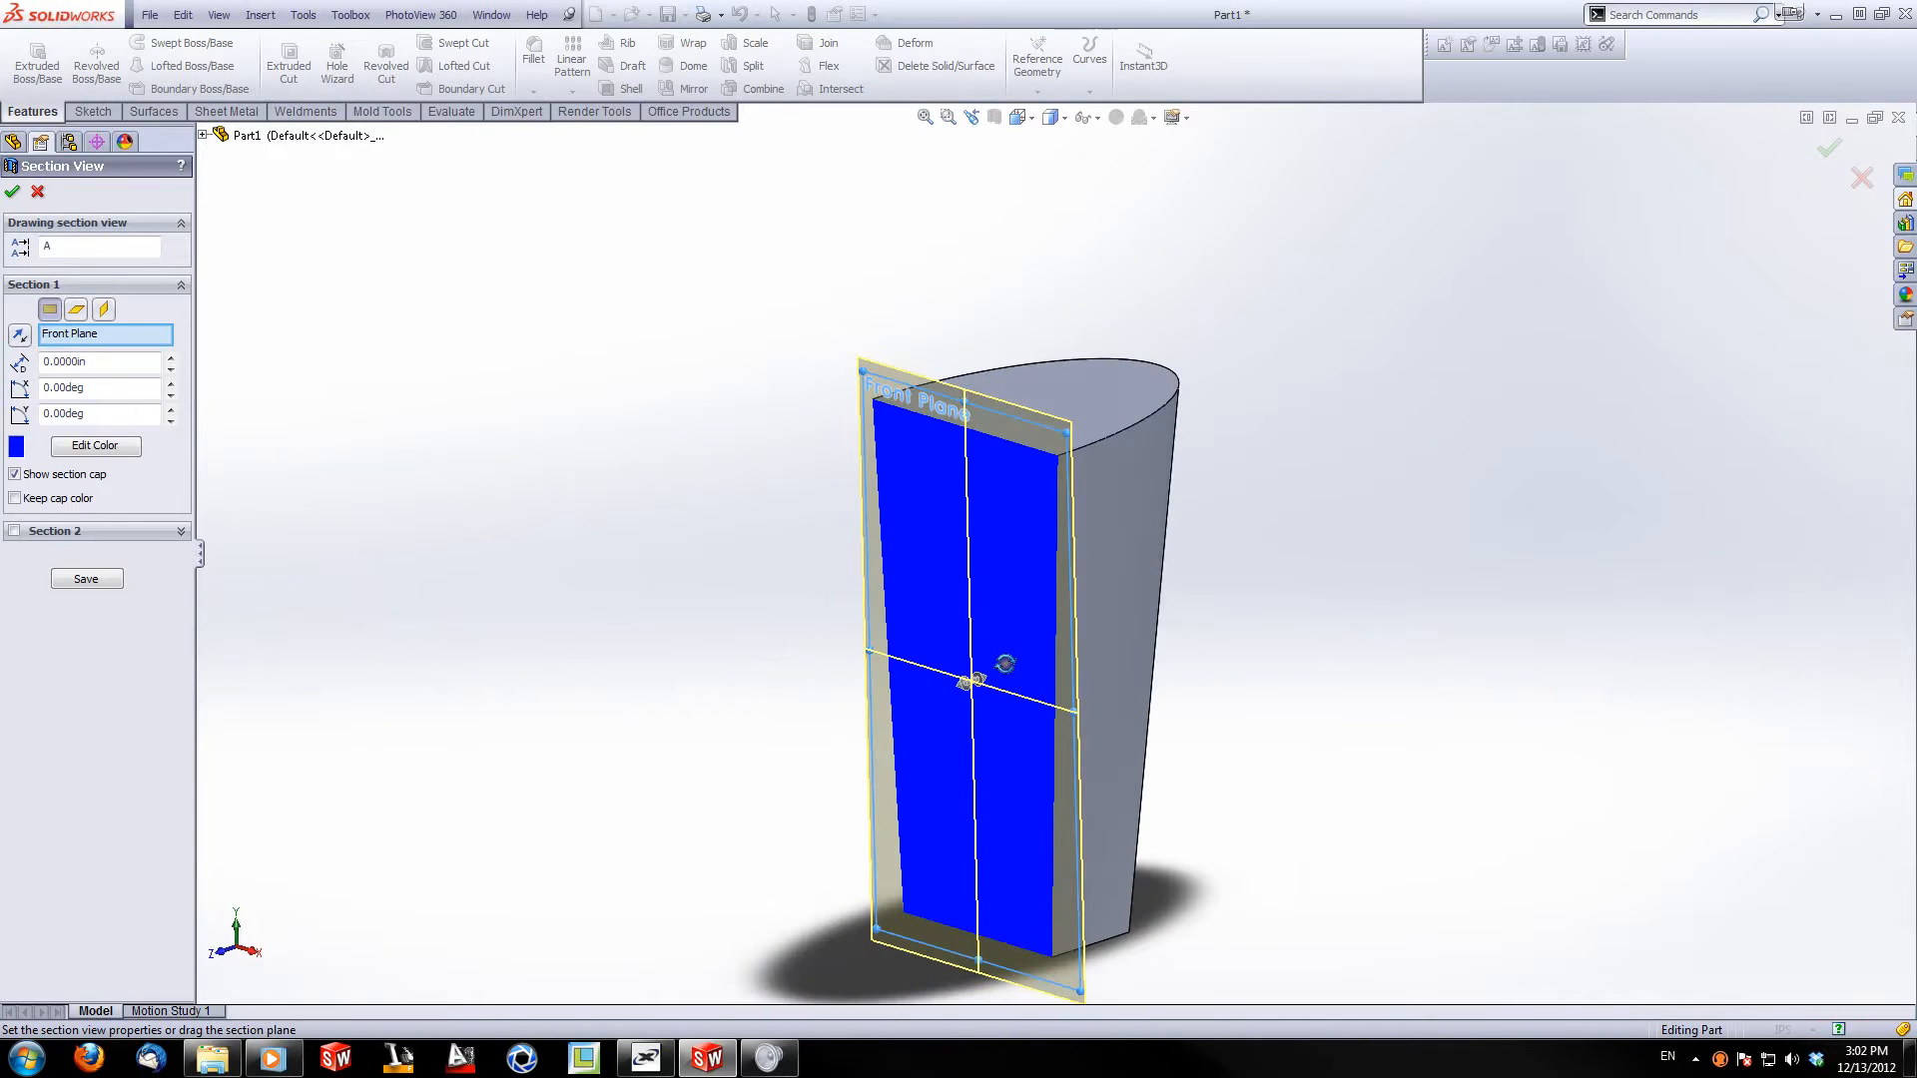
left_click(35, 192)
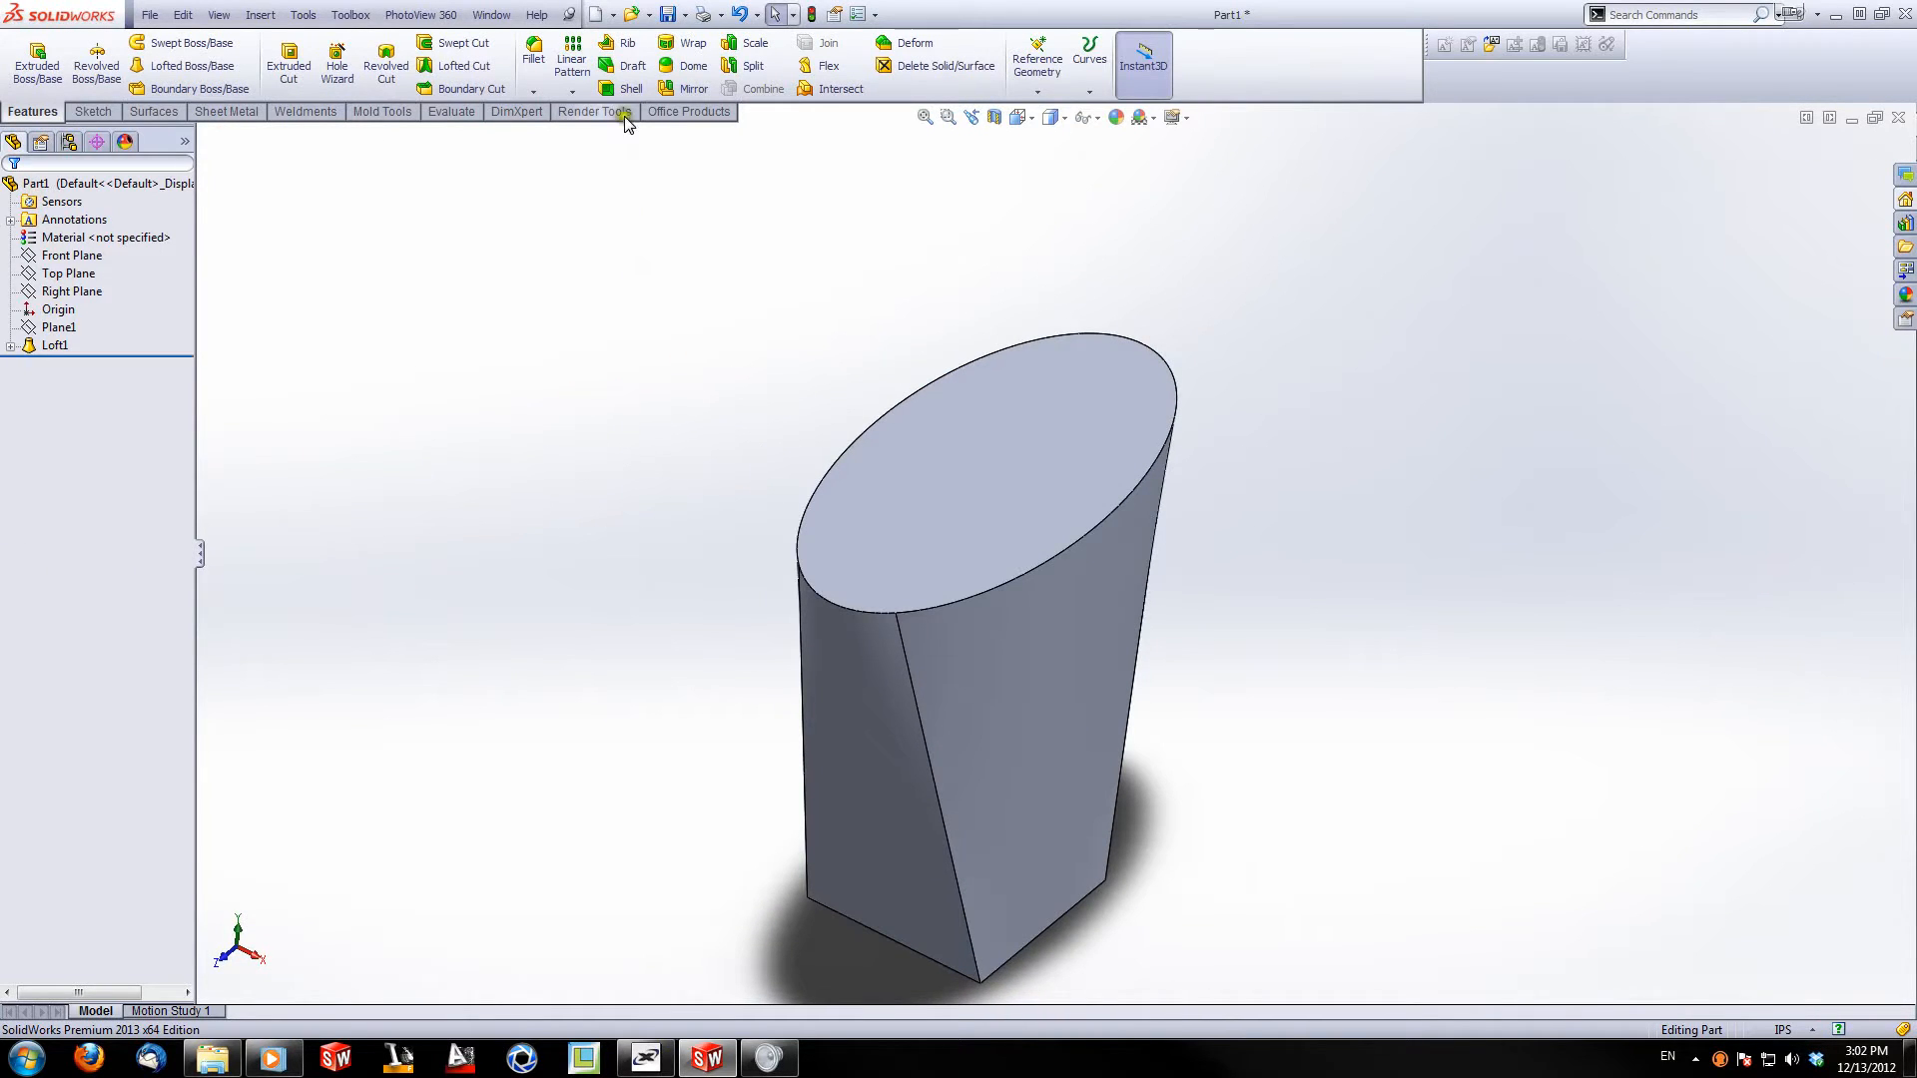
Step: Shell the loft to a 0.0625 in wall thickness with the elliptical top face removed, checking the preview
left_click(632, 86)
left_click(956, 513)
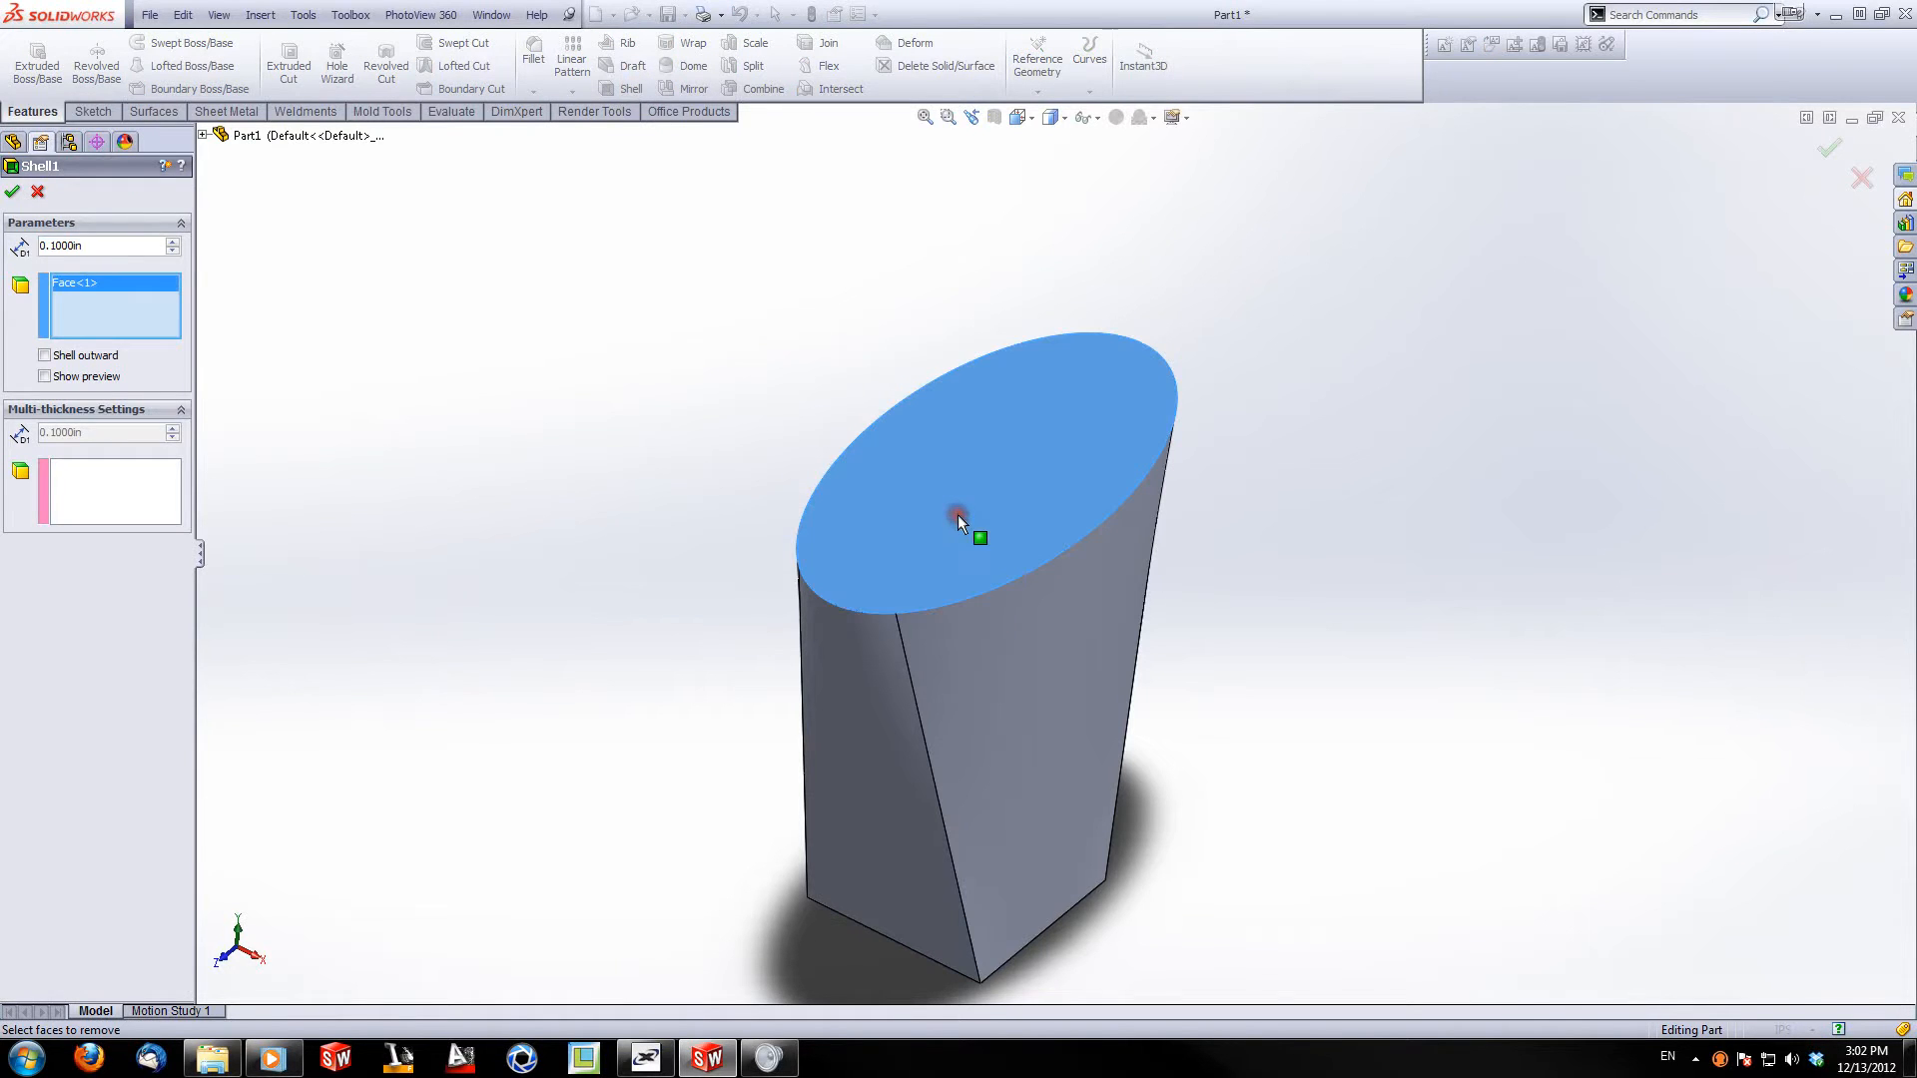
double_click(50, 245)
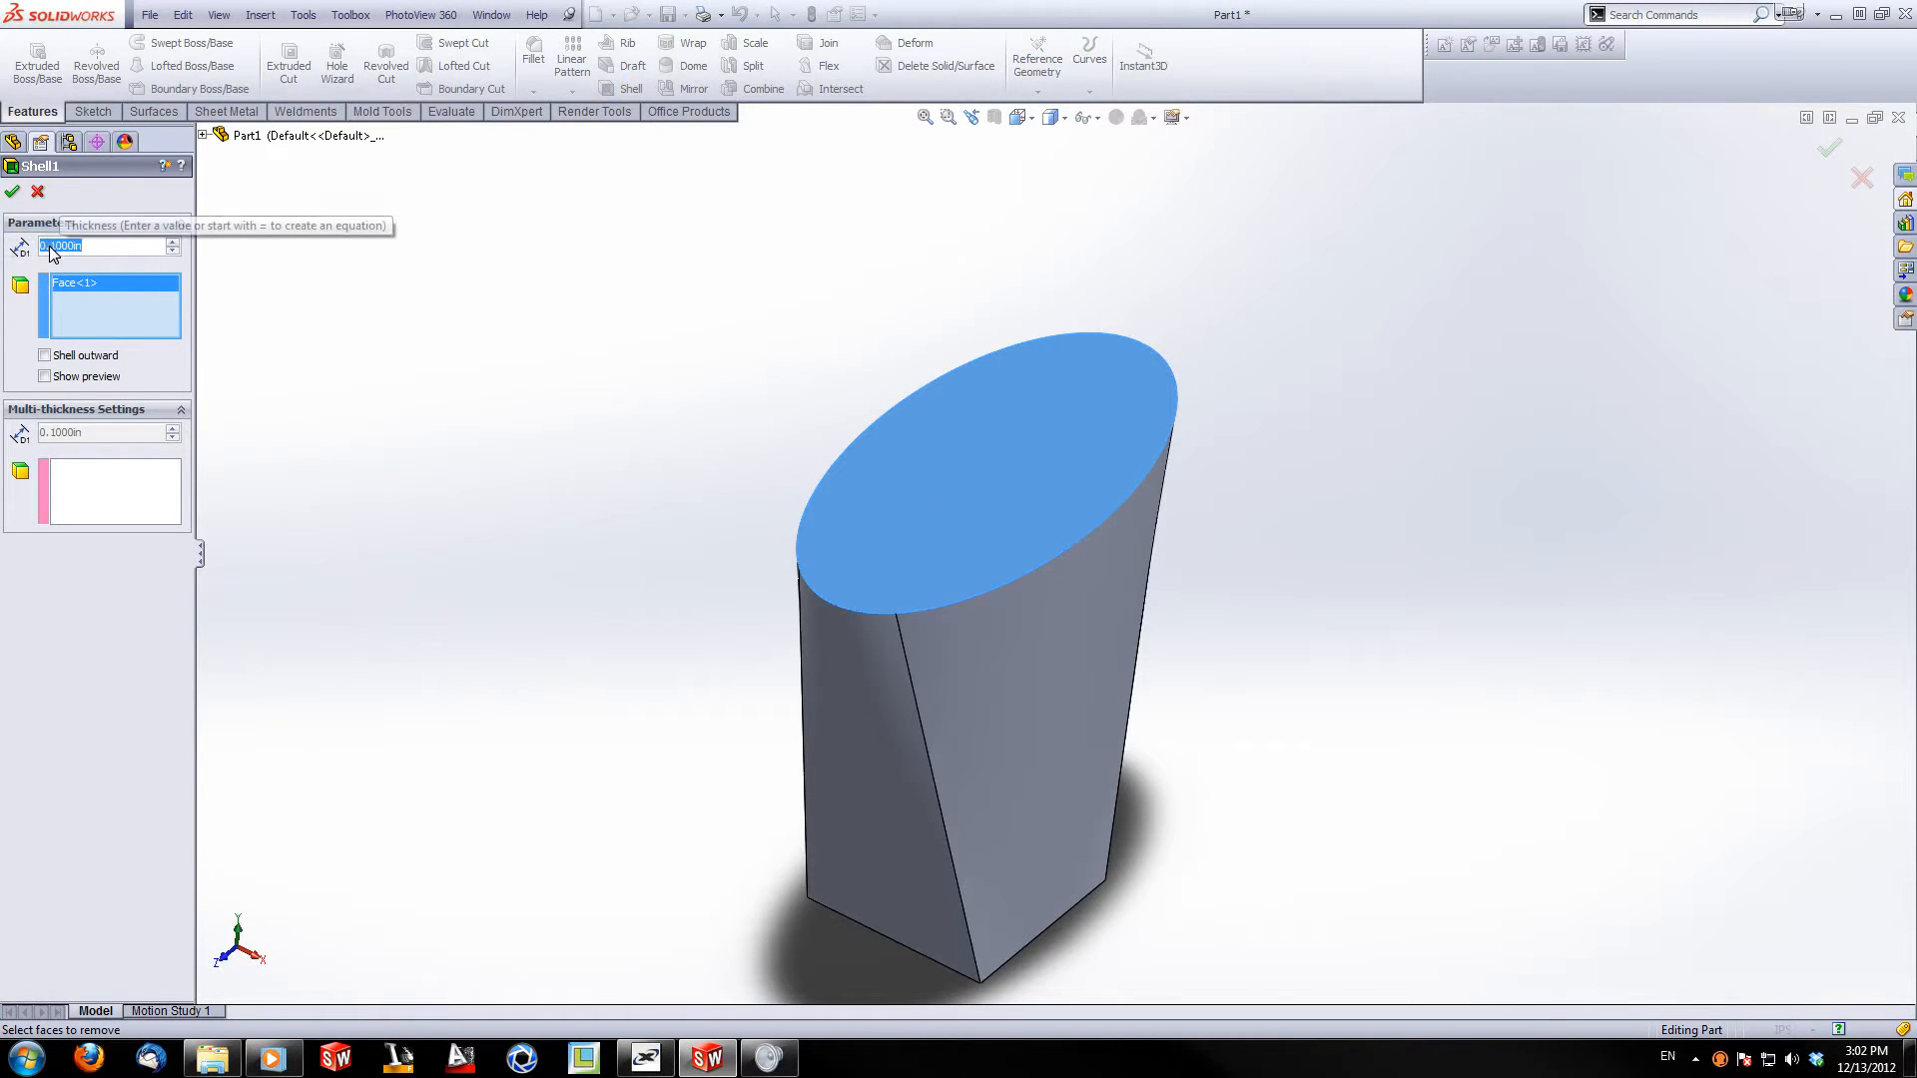
type(".0625")
key("Return")
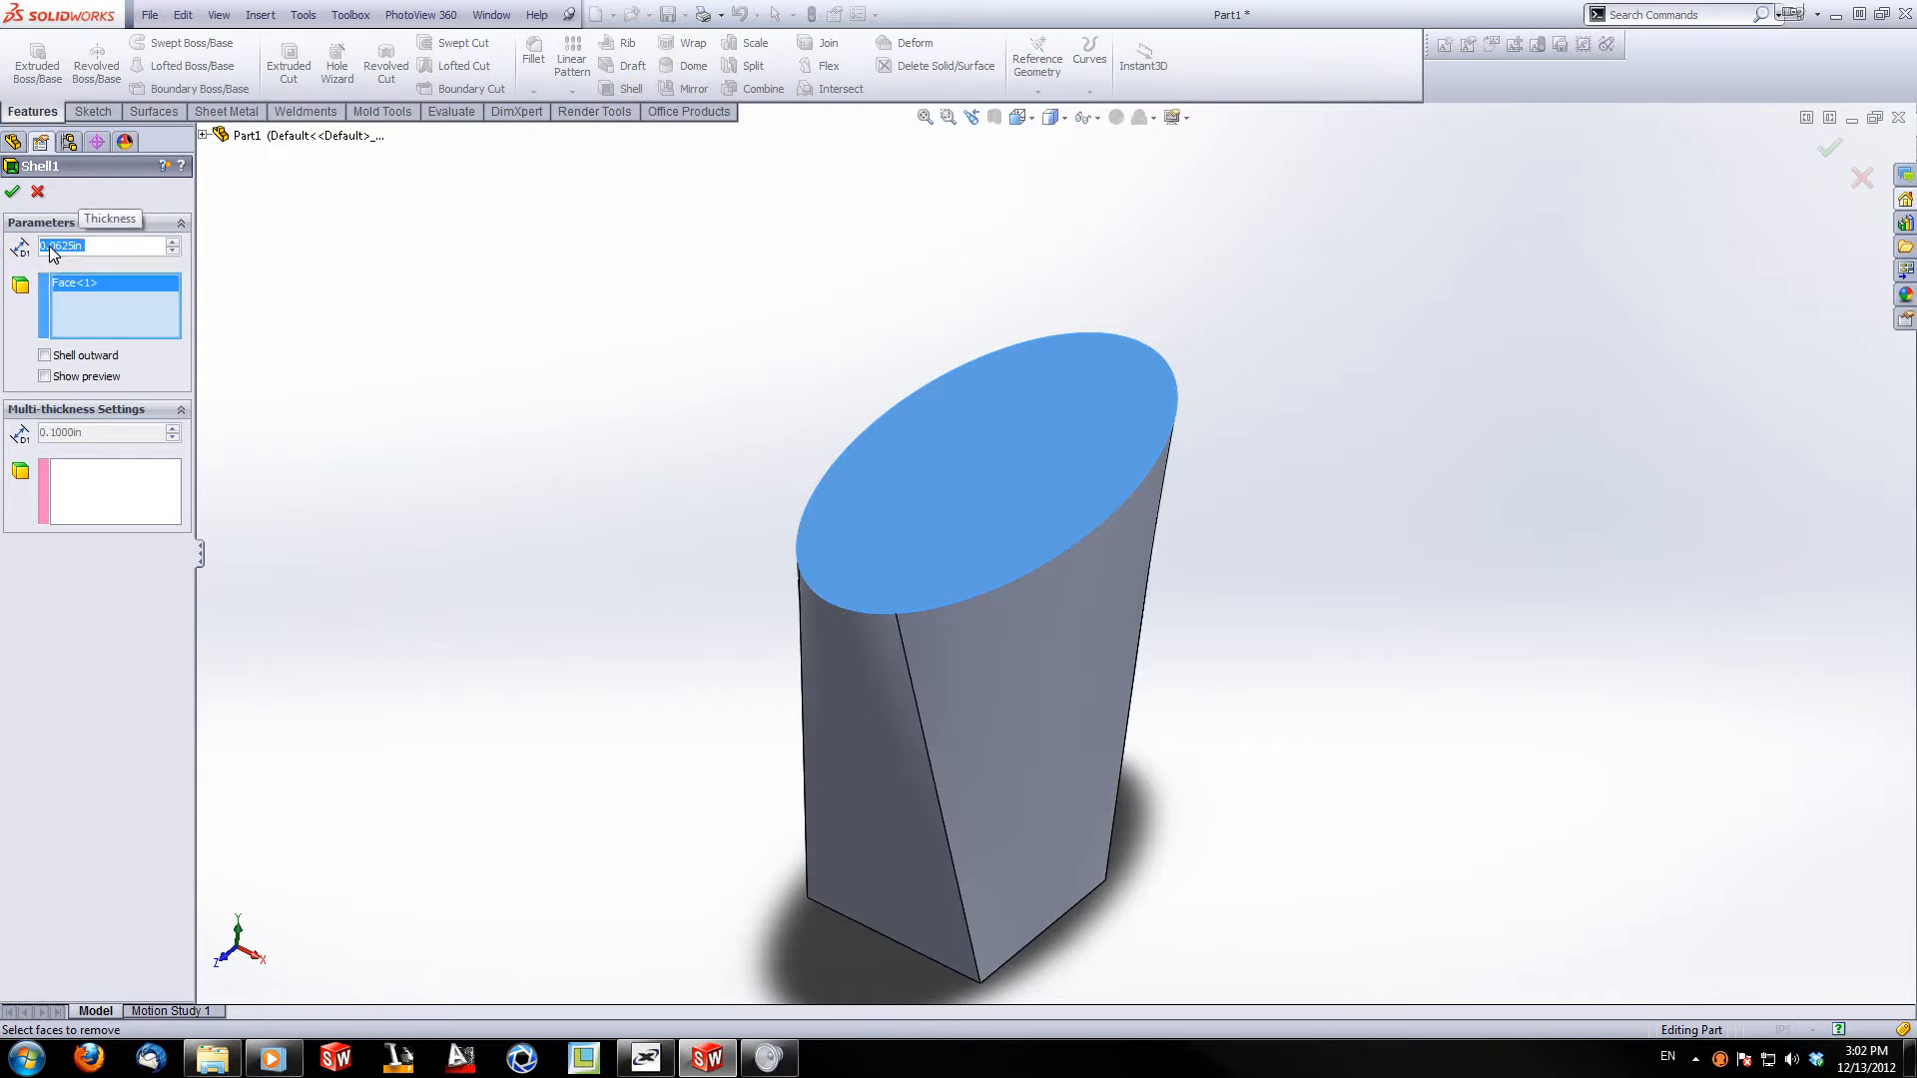
left_click(44, 376)
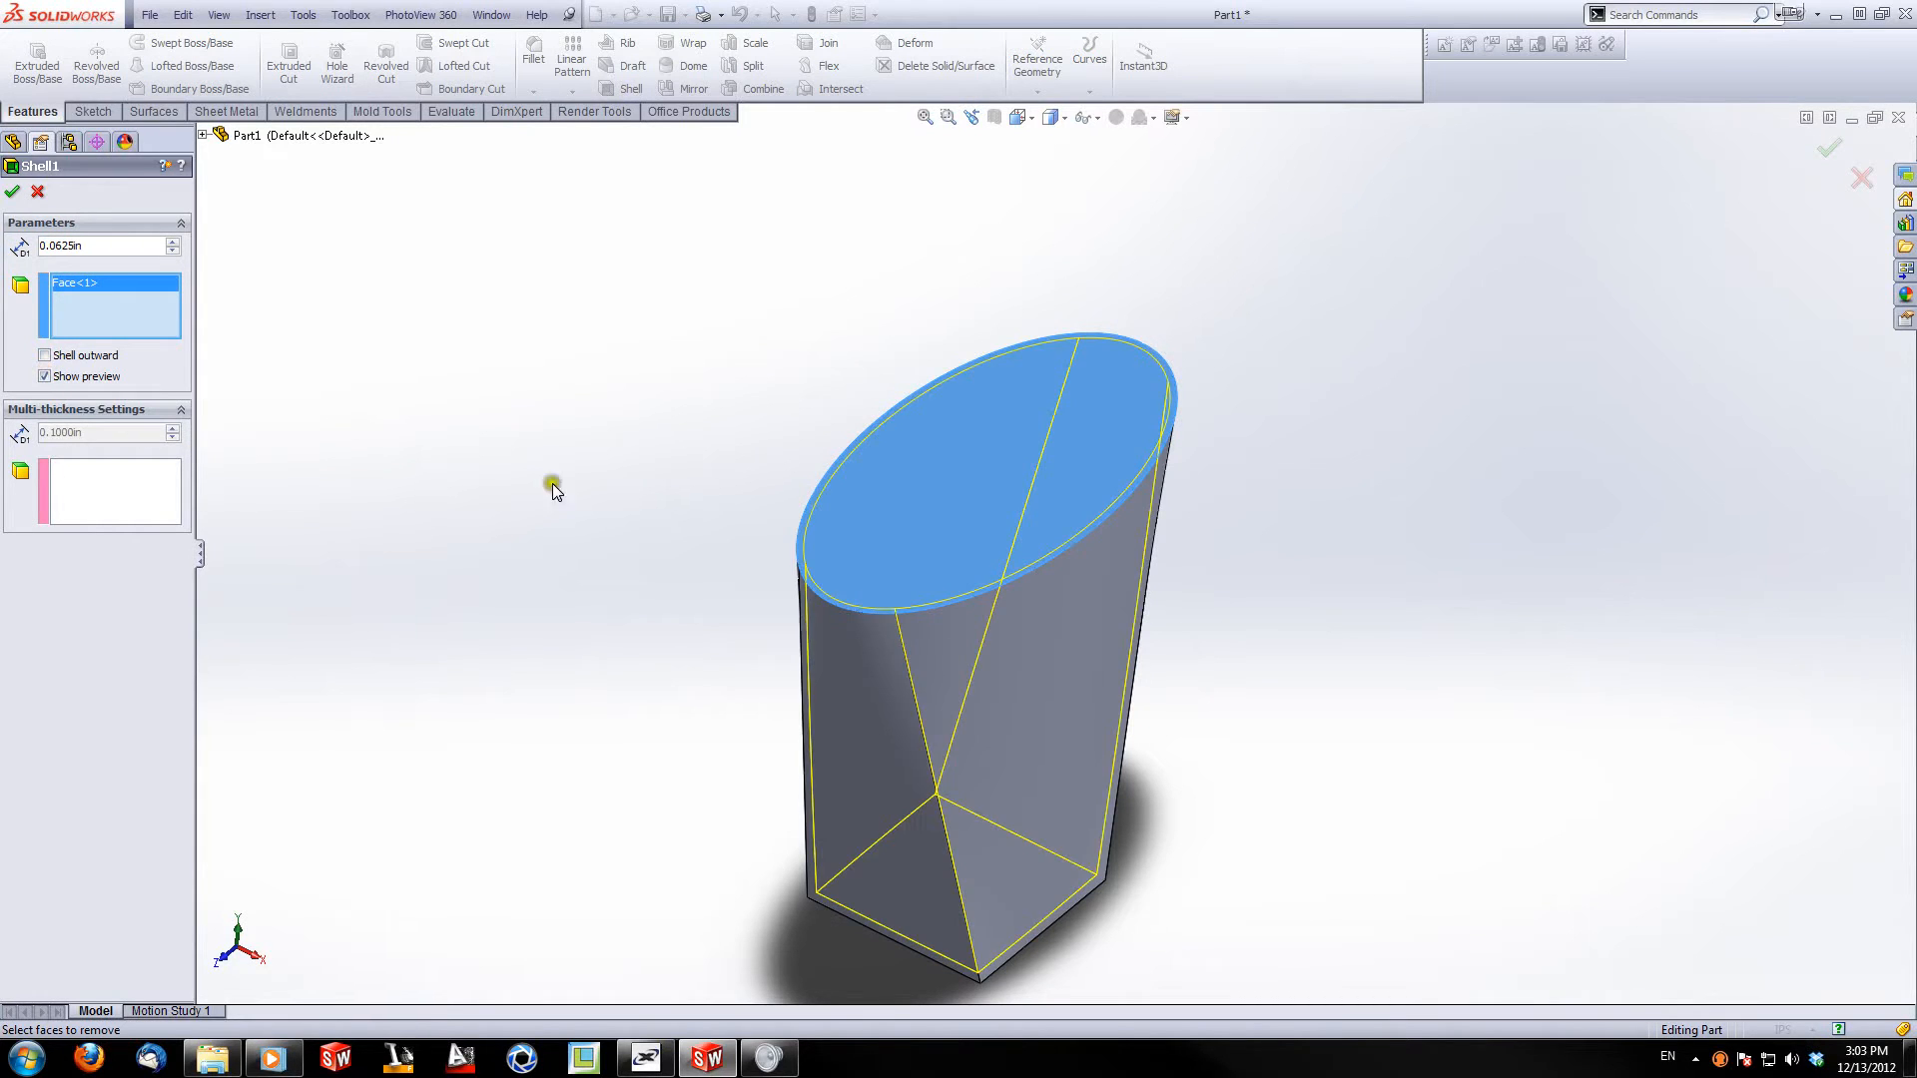
left_click(13, 194)
middle_click_drag(685, 475, 654, 799)
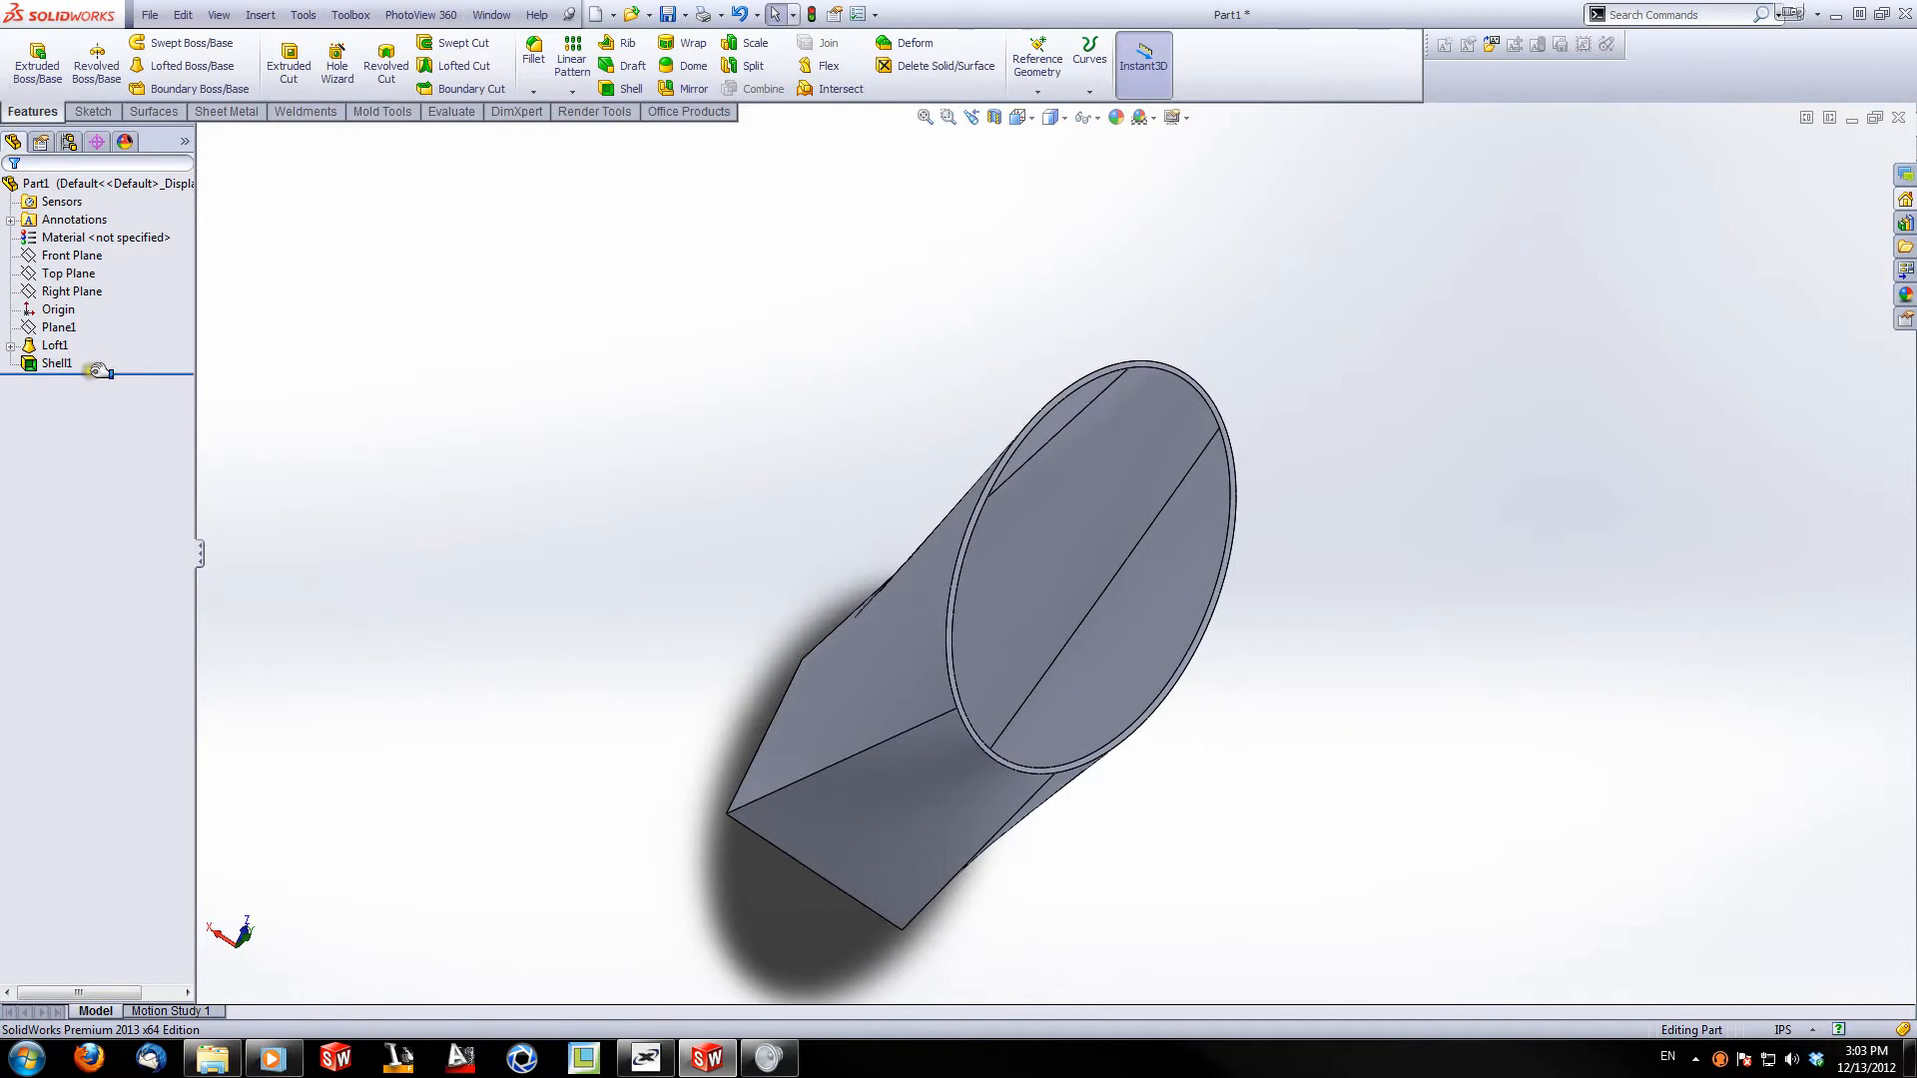
Step: Roll the feature history back to just before the shell, leaving the solid loft active
left_click_drag(97, 370, 90, 357)
middle_click_drag(690, 541, 729, 382)
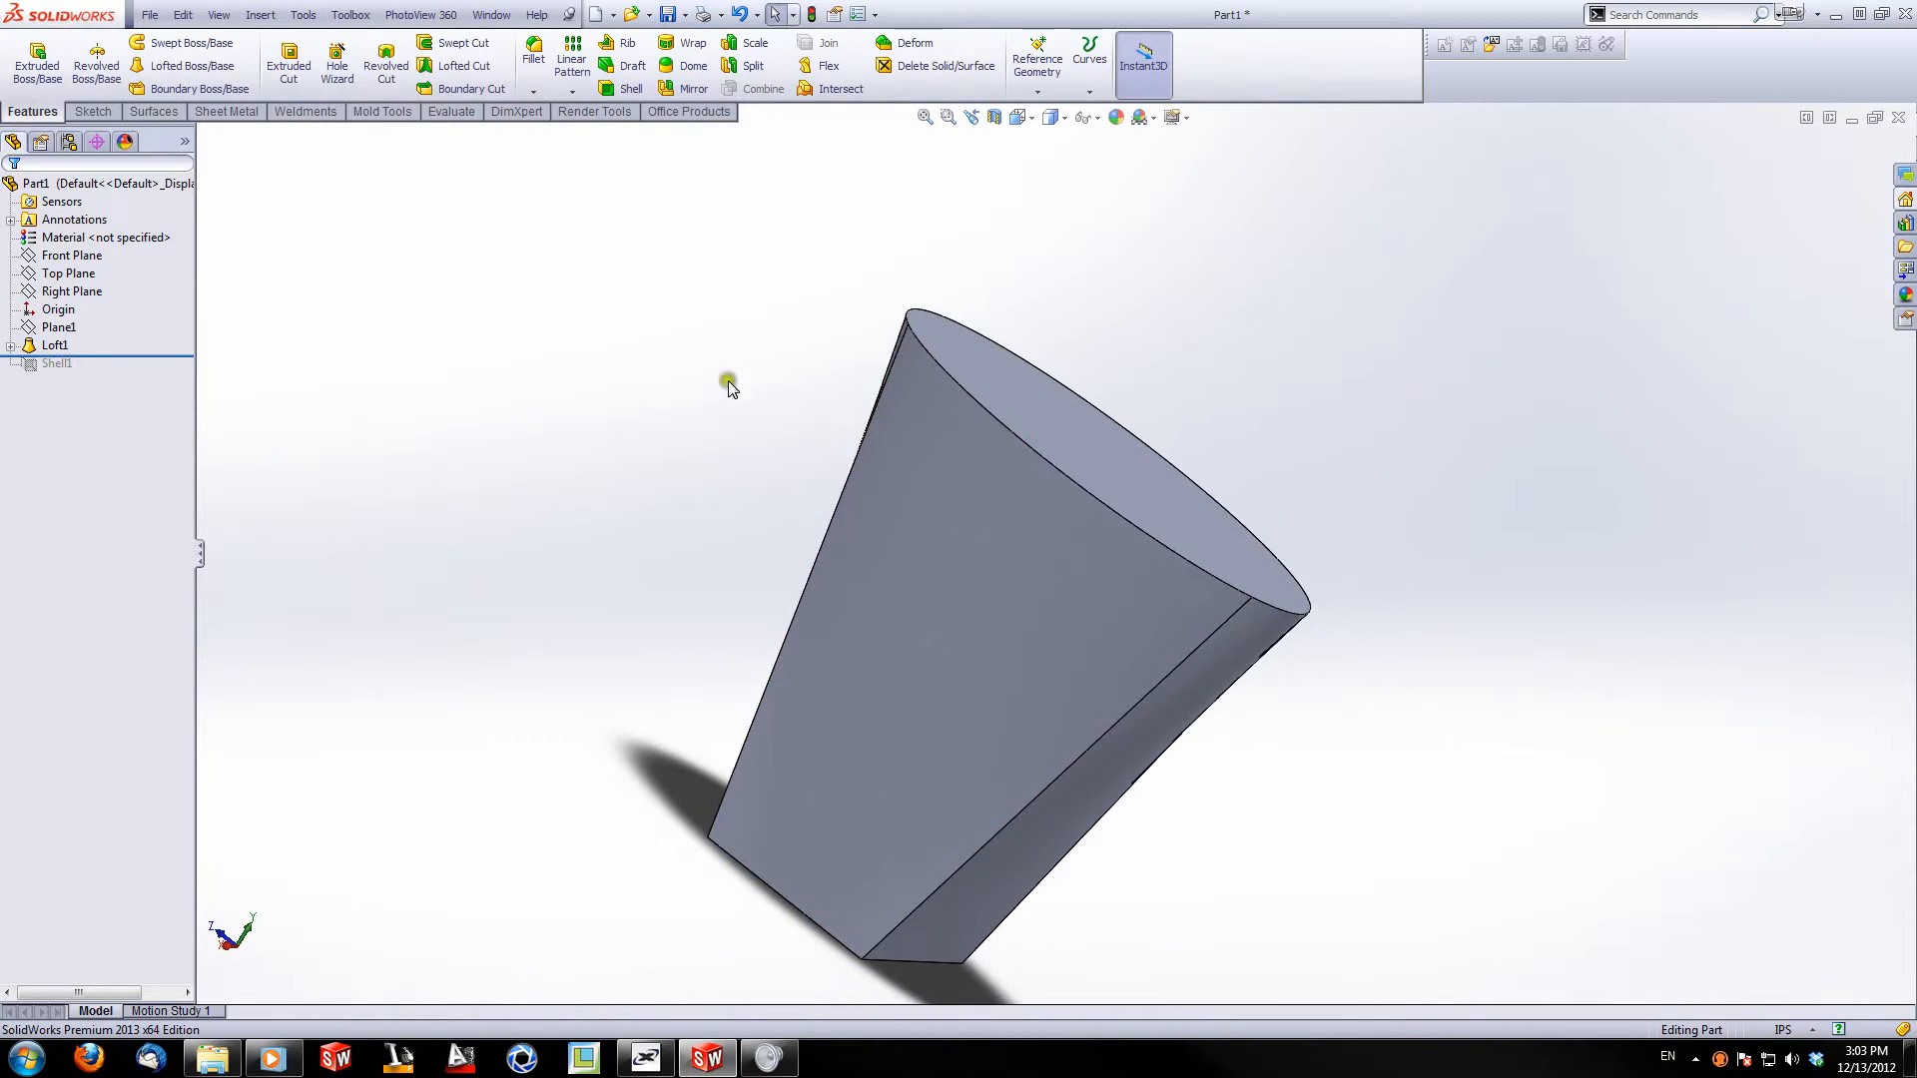
middle_click_drag(713, 274, 748, 385)
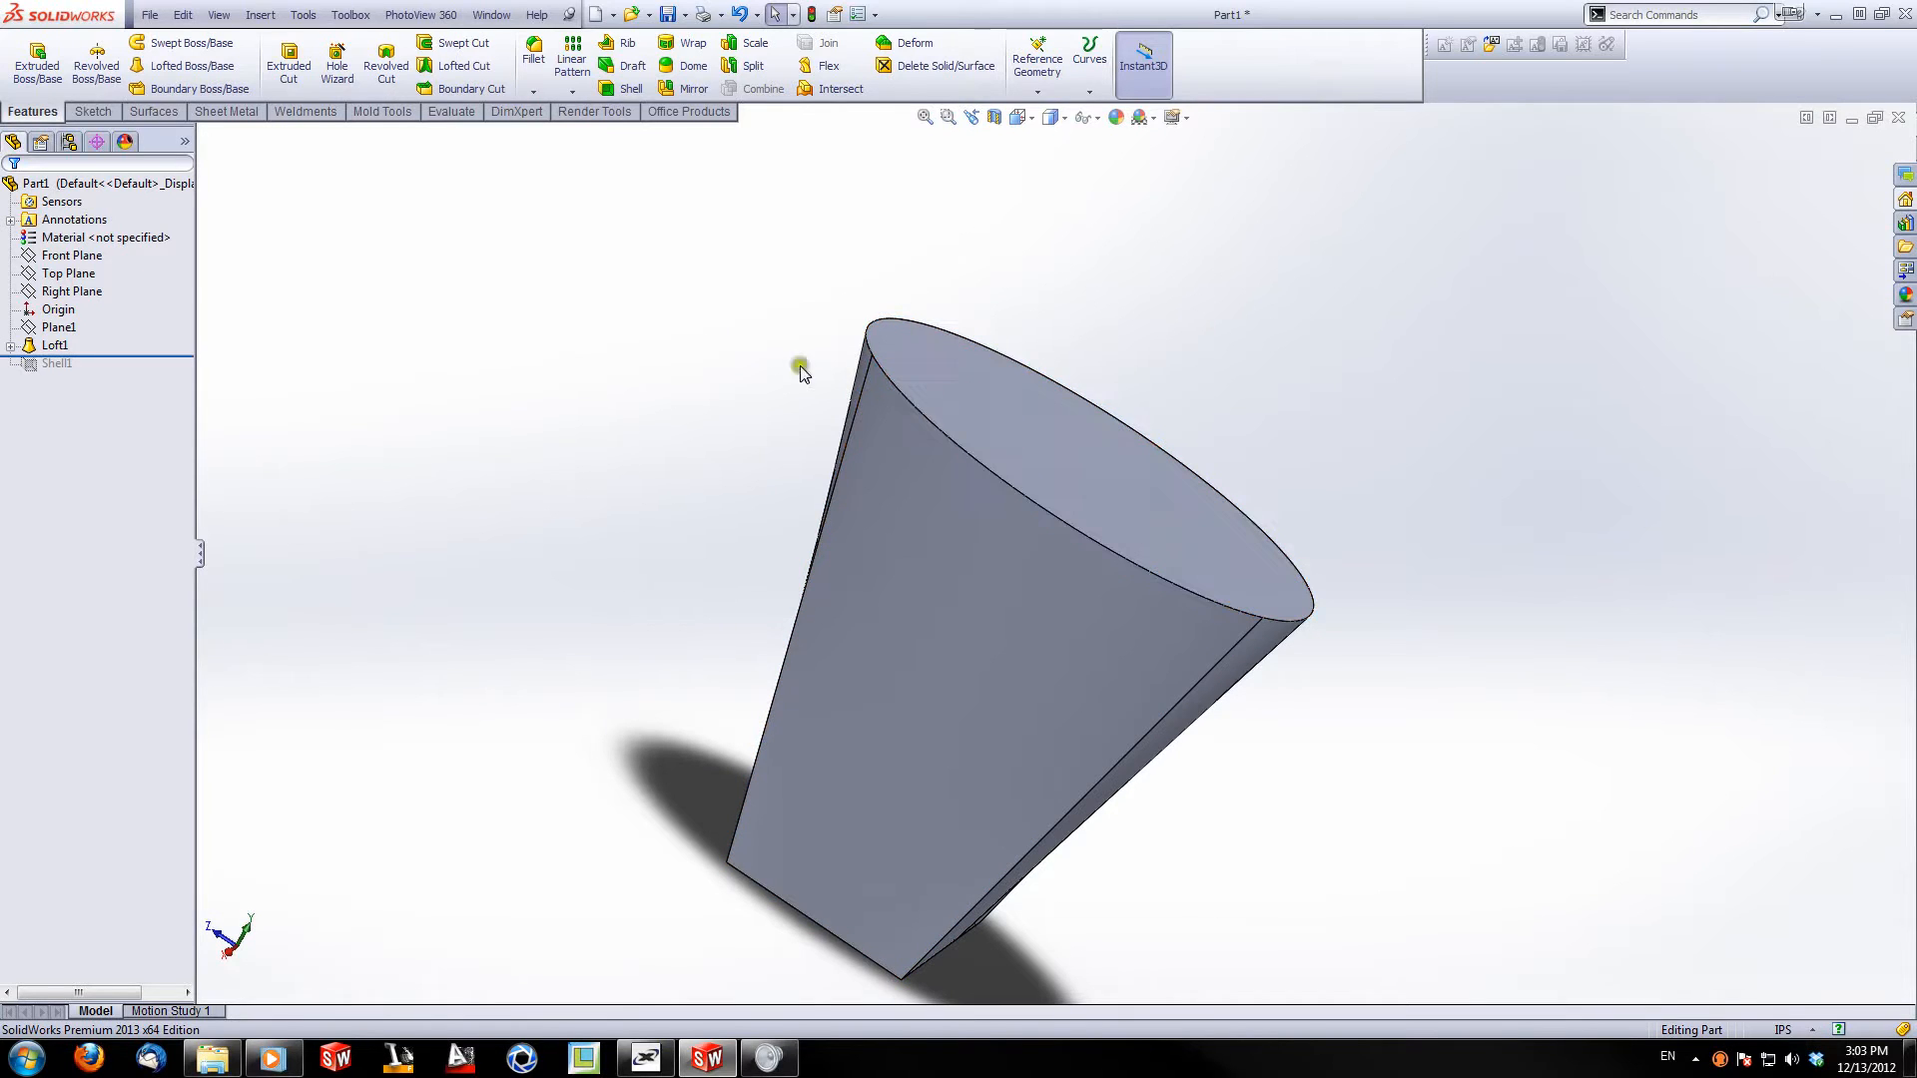
middle_click_drag(692, 416, 783, 454)
middle_click_drag(837, 687, 732, 398)
middle_click_drag(1004, 825, 954, 756)
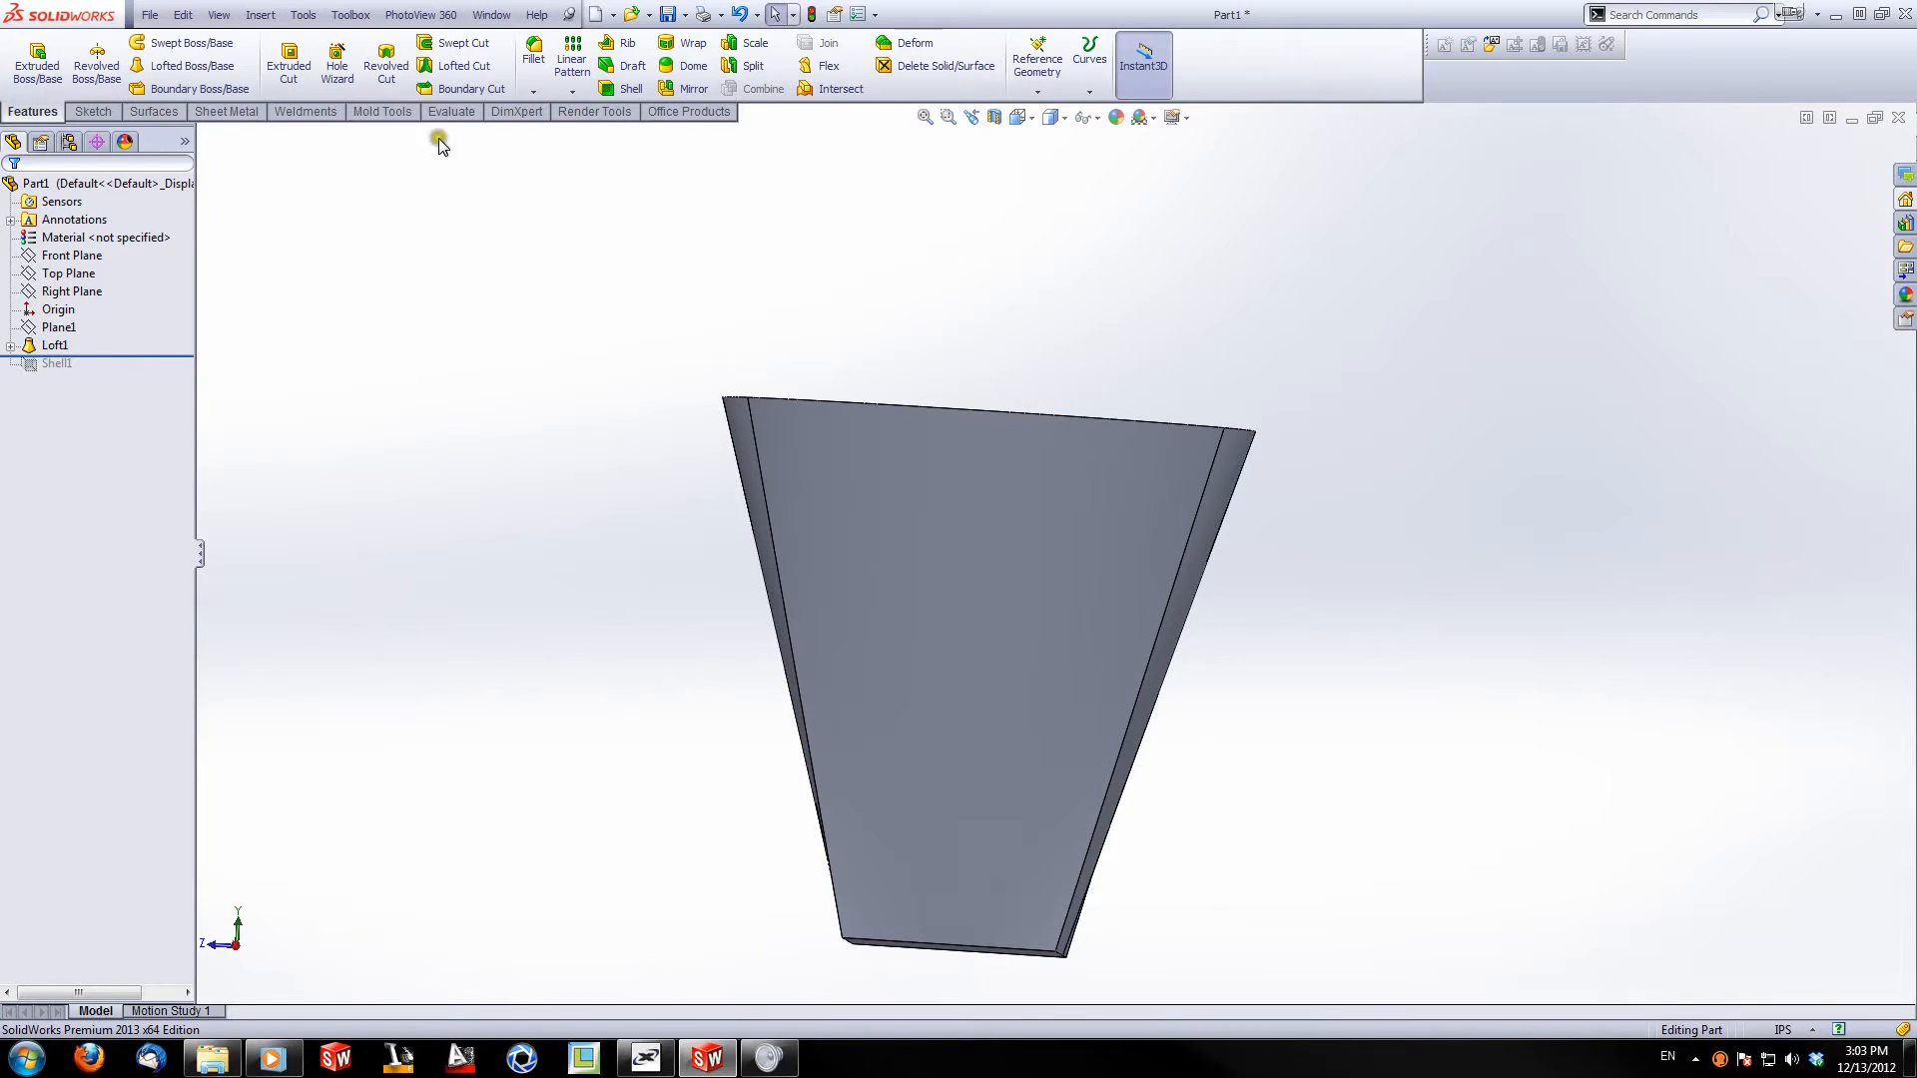
Step: Set up a constant-radius fillet of 0.5 in on the square bottom face of the loft
left_click(526, 55)
middle_click_drag(489, 615, 799, 816)
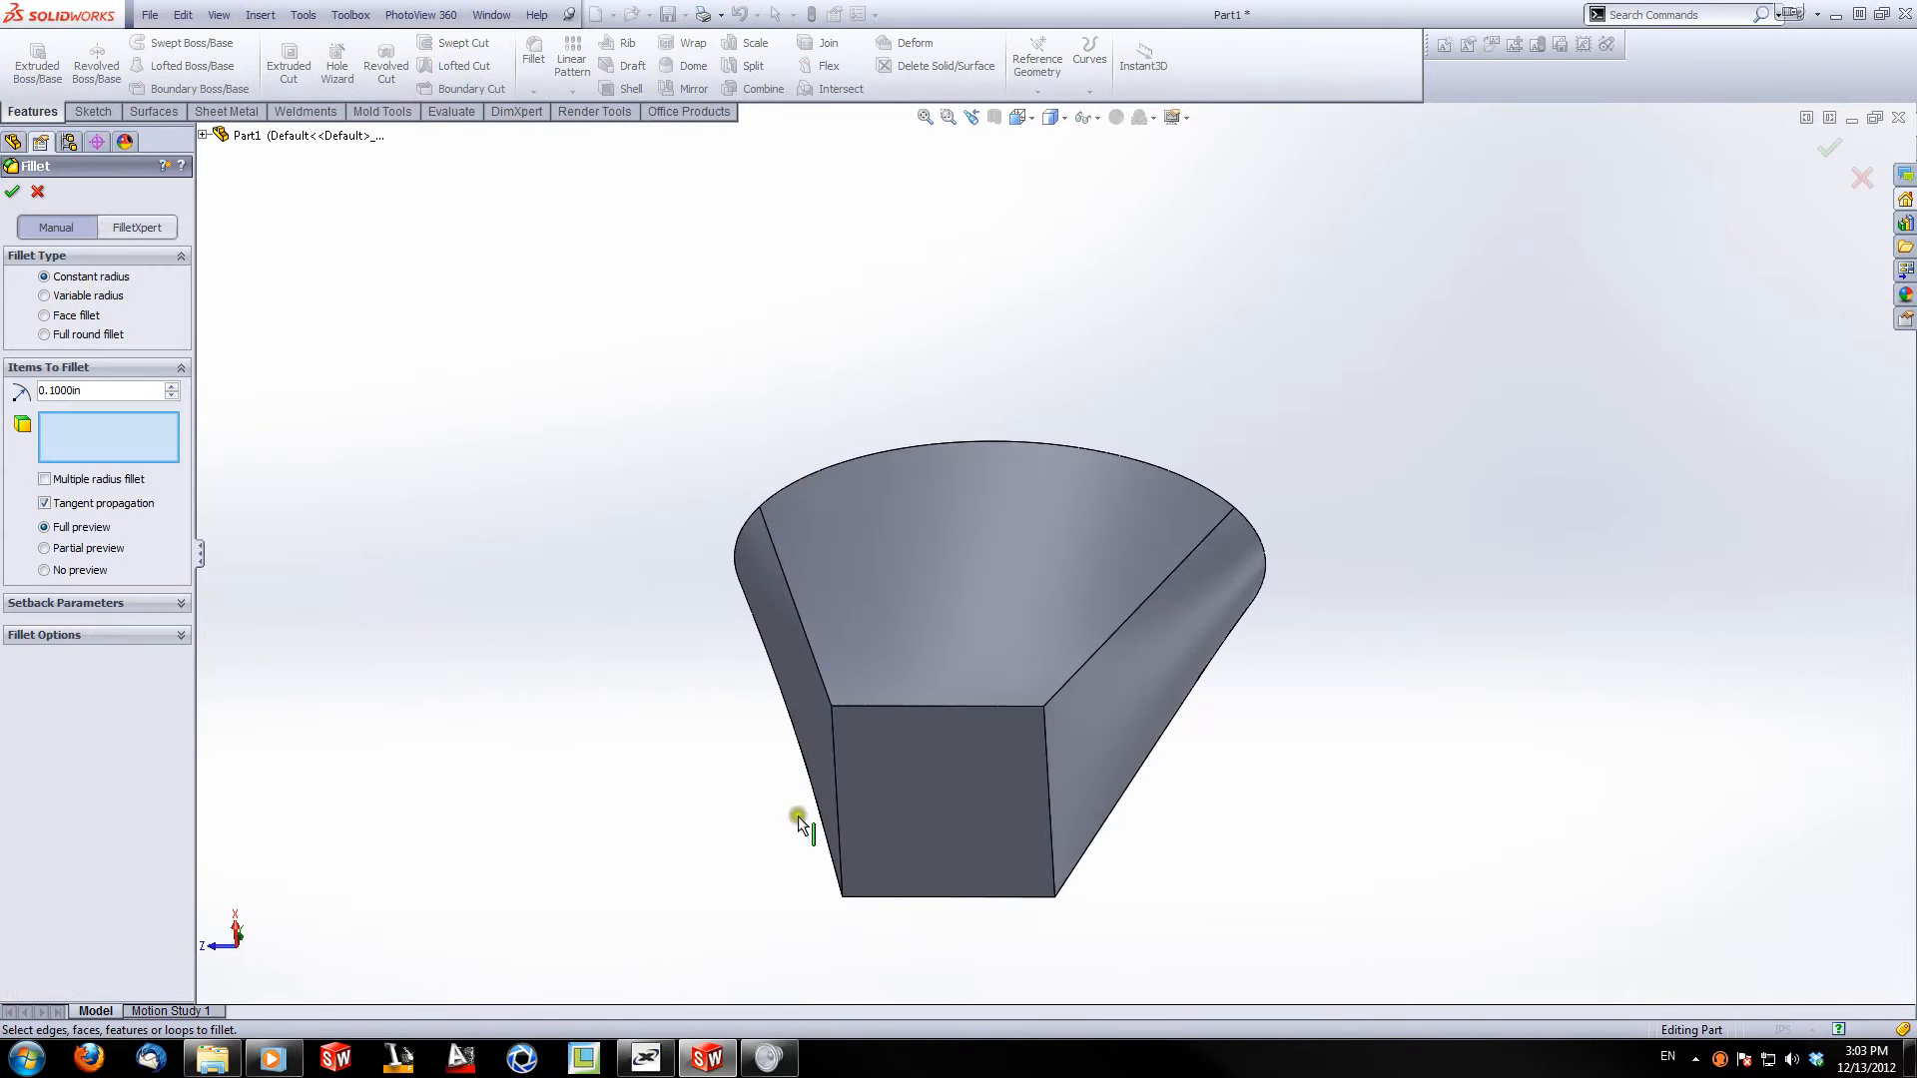
left_click(973, 795)
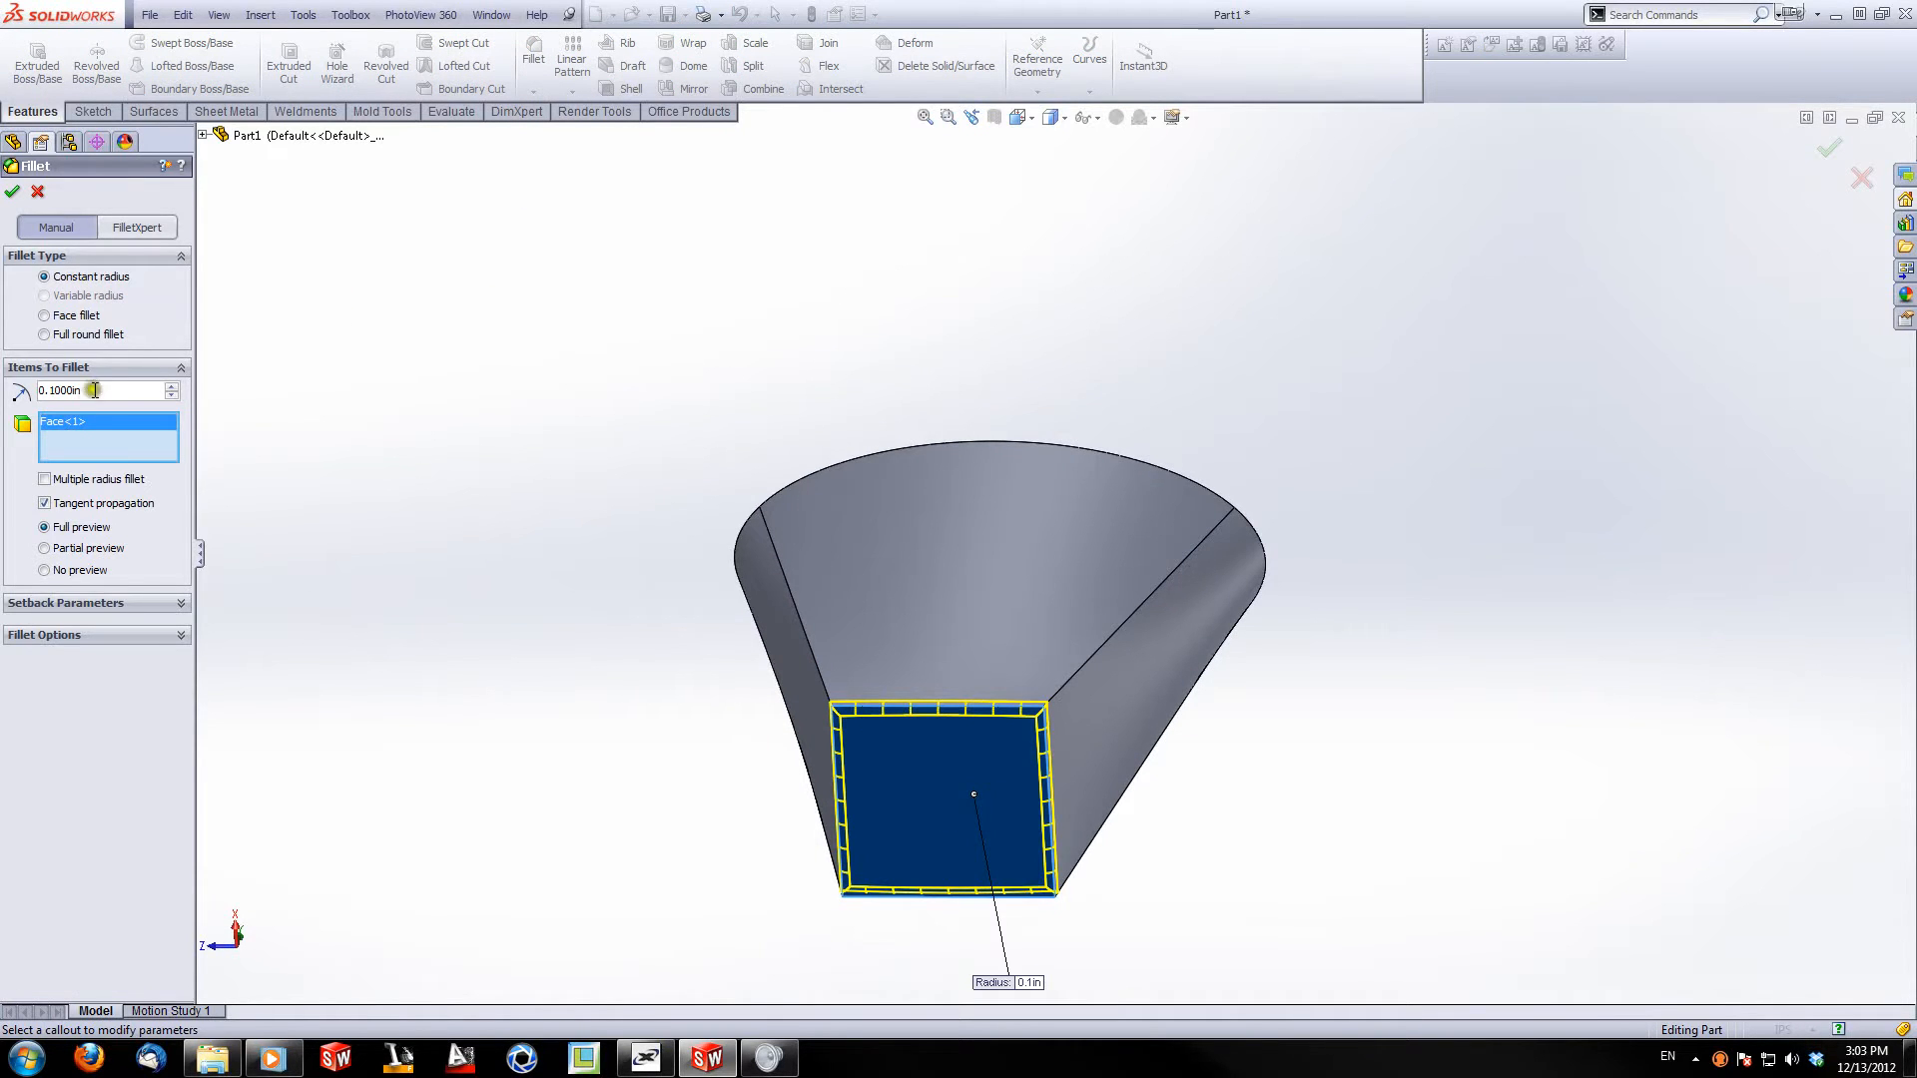
type("0.5")
key("Return")
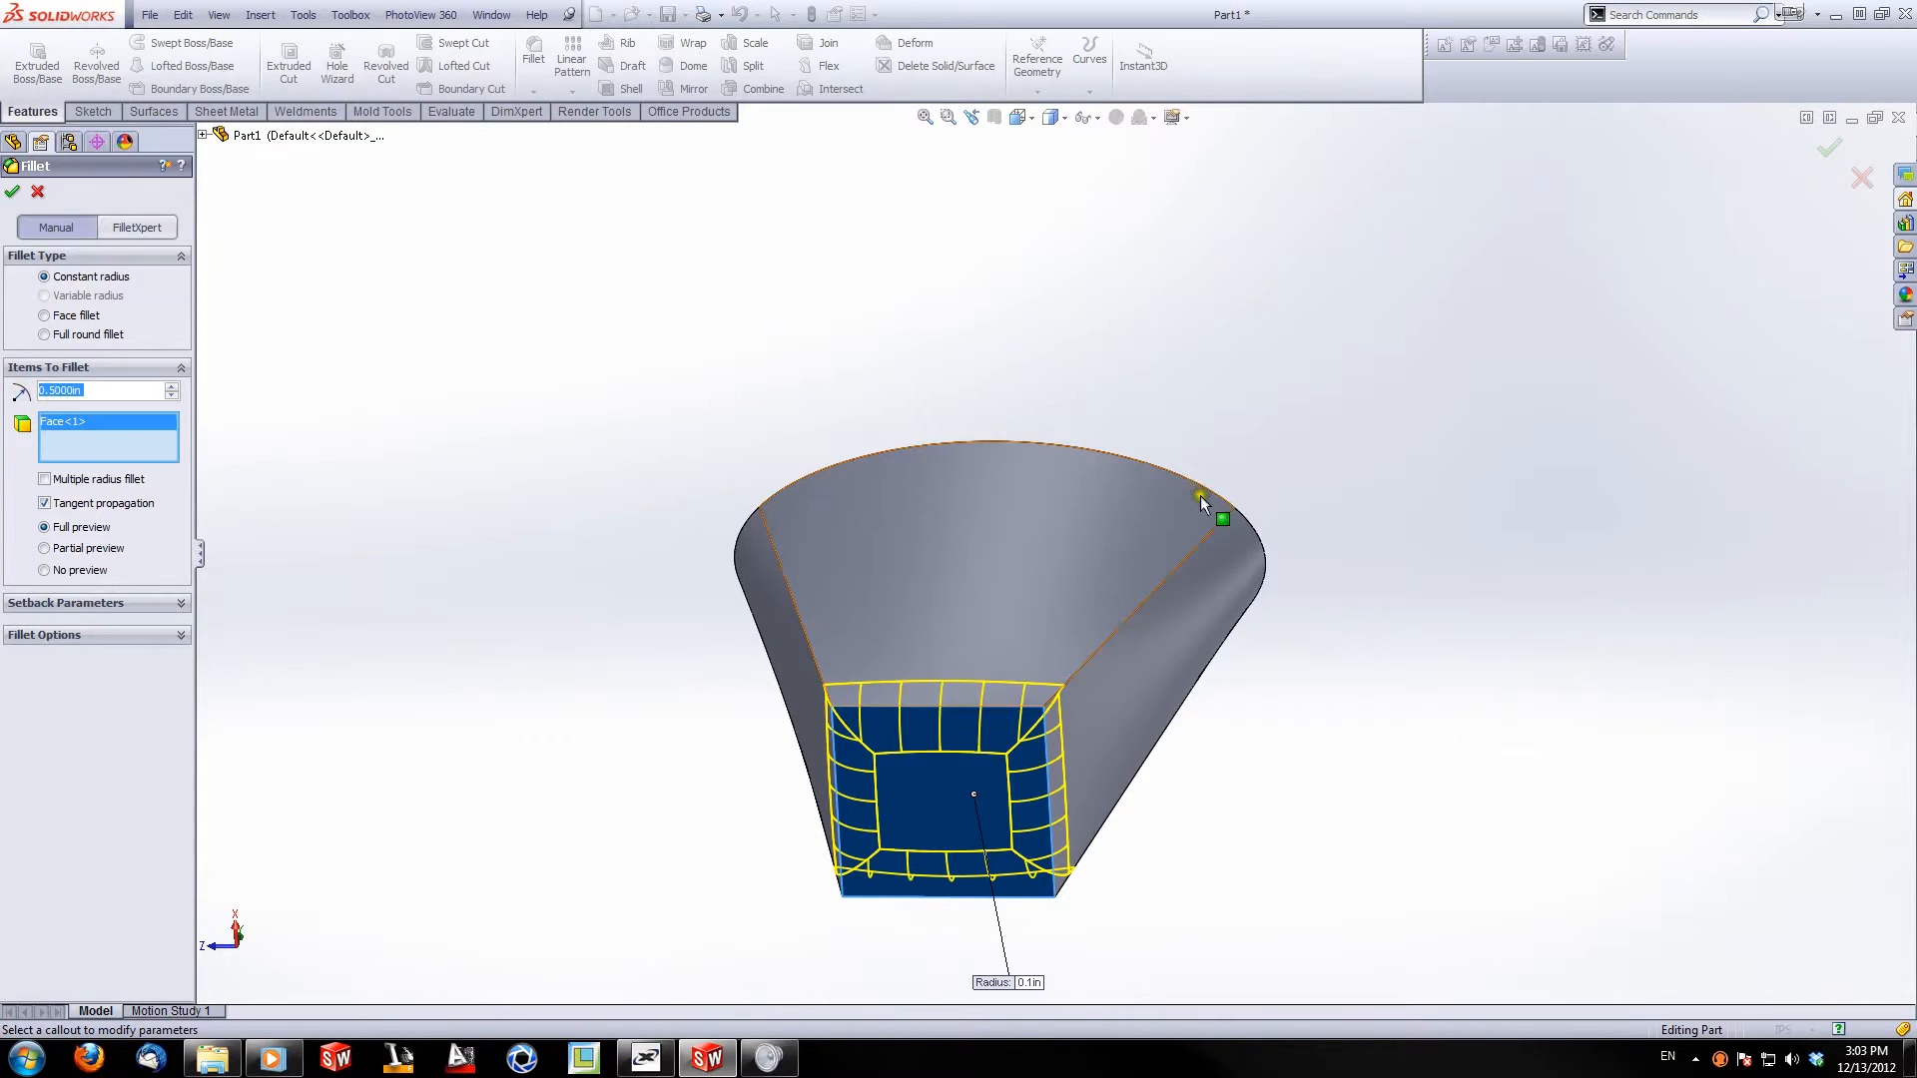
Step: Add the loft's four slanted corner edges to the 0.5 in fillet and apply it
middle_click_drag(1211, 509, 1252, 703)
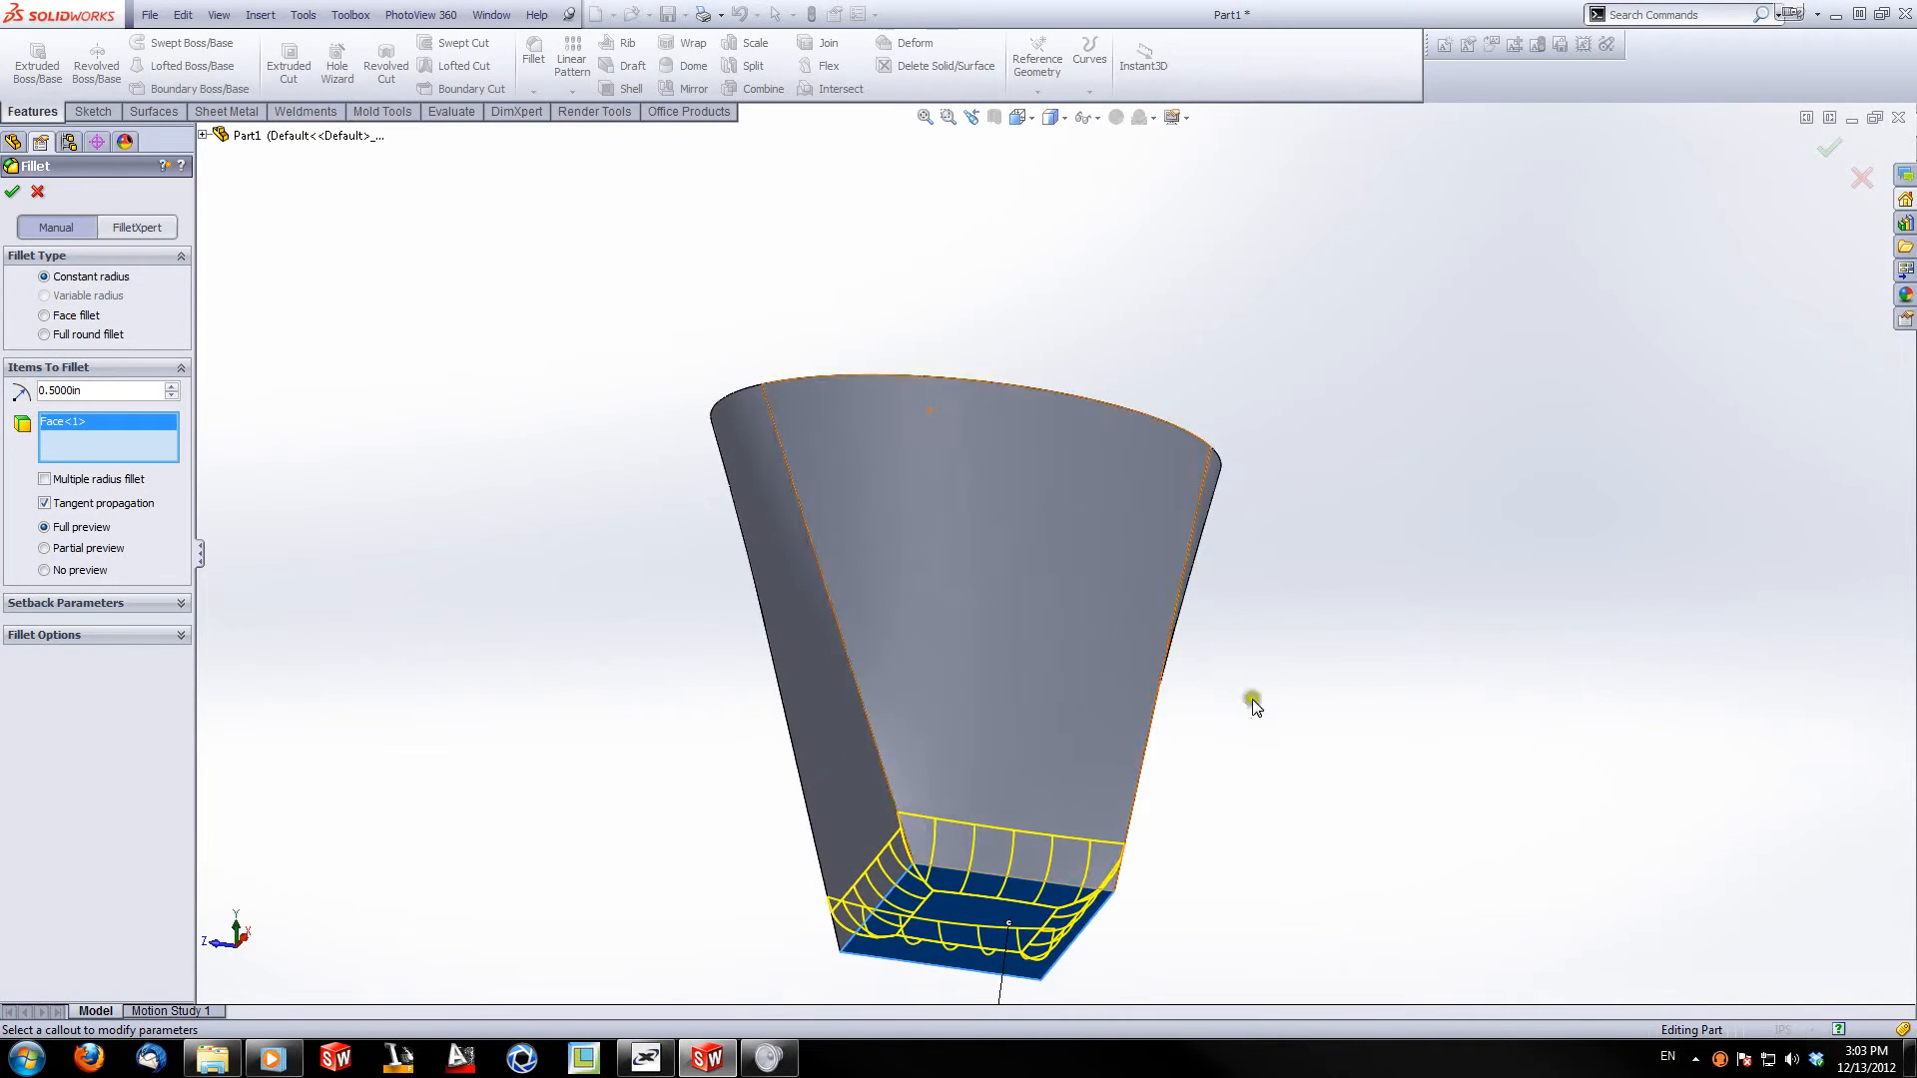
left_click(892, 796)
middle_click_drag(891, 794, 992, 846)
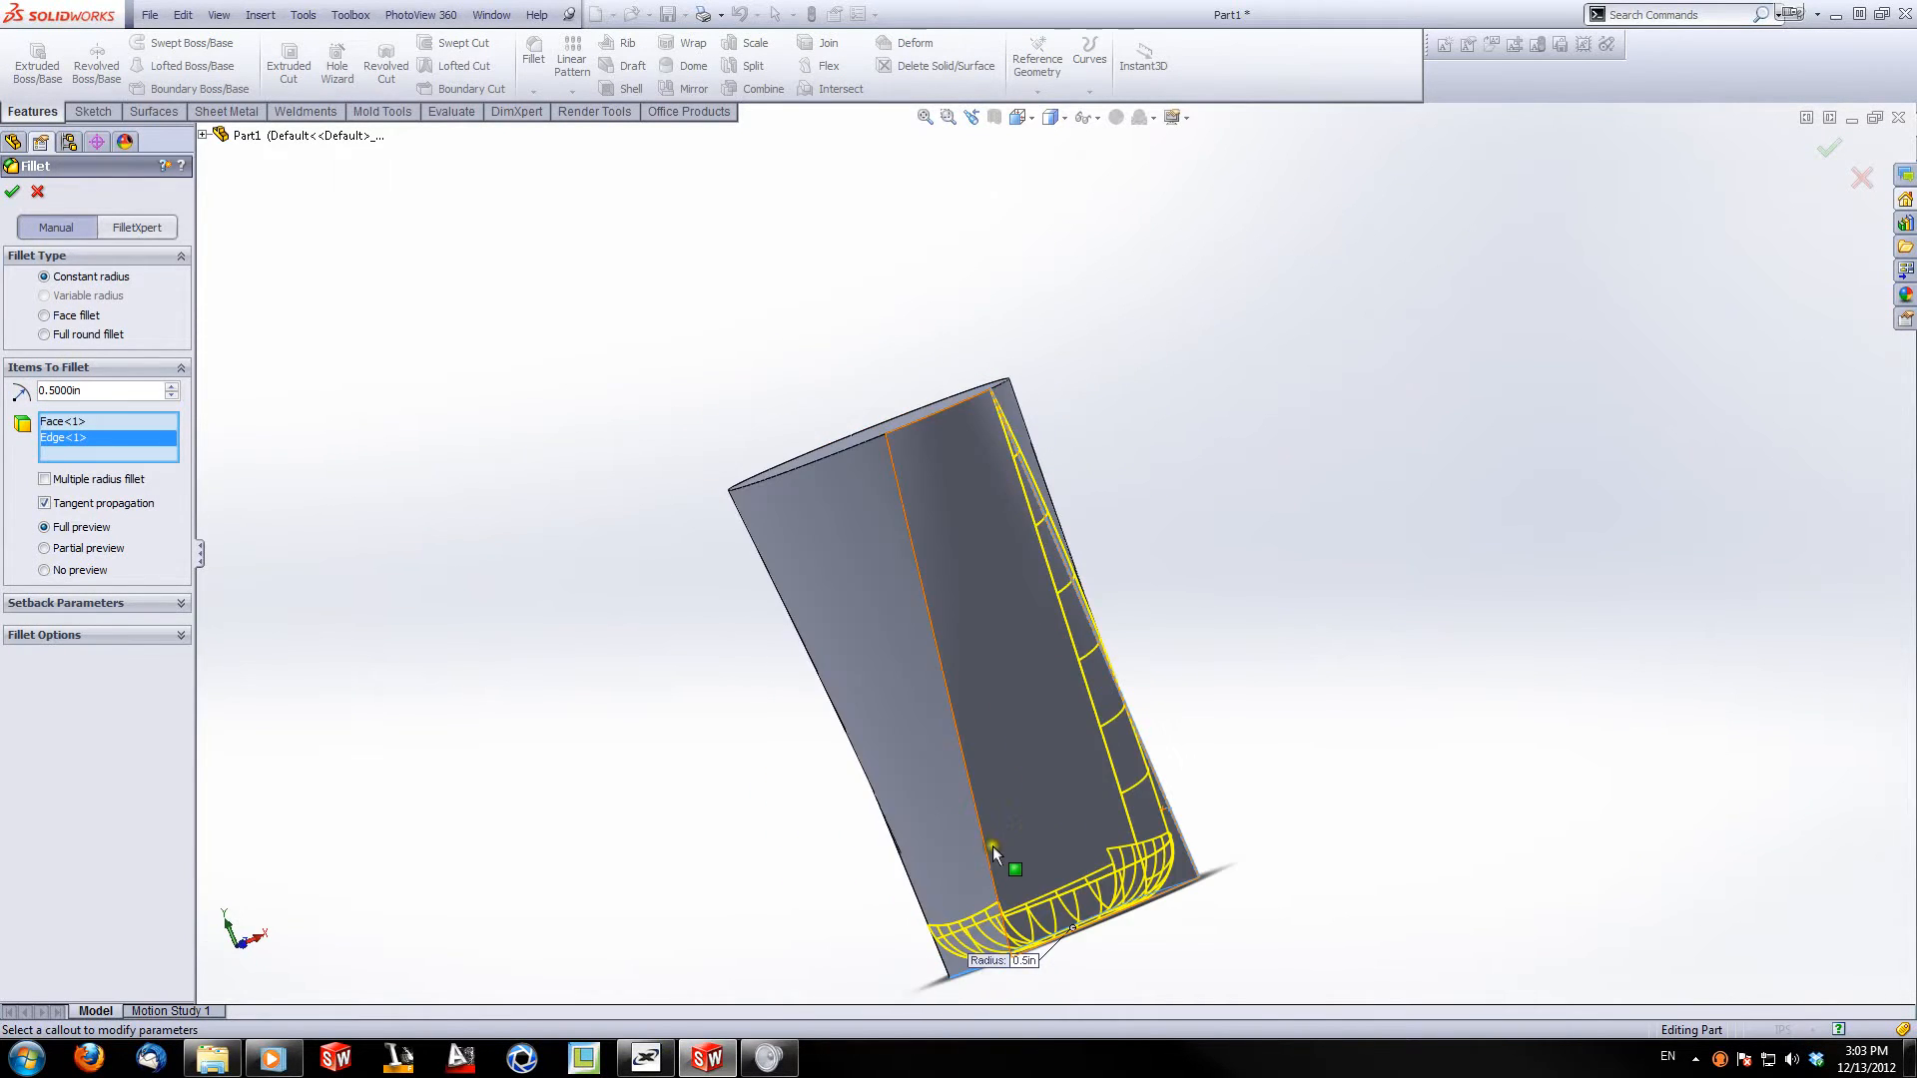
left_click(989, 846)
middle_click_drag(789, 857, 764, 809)
left_click(871, 910)
left_click(825, 846)
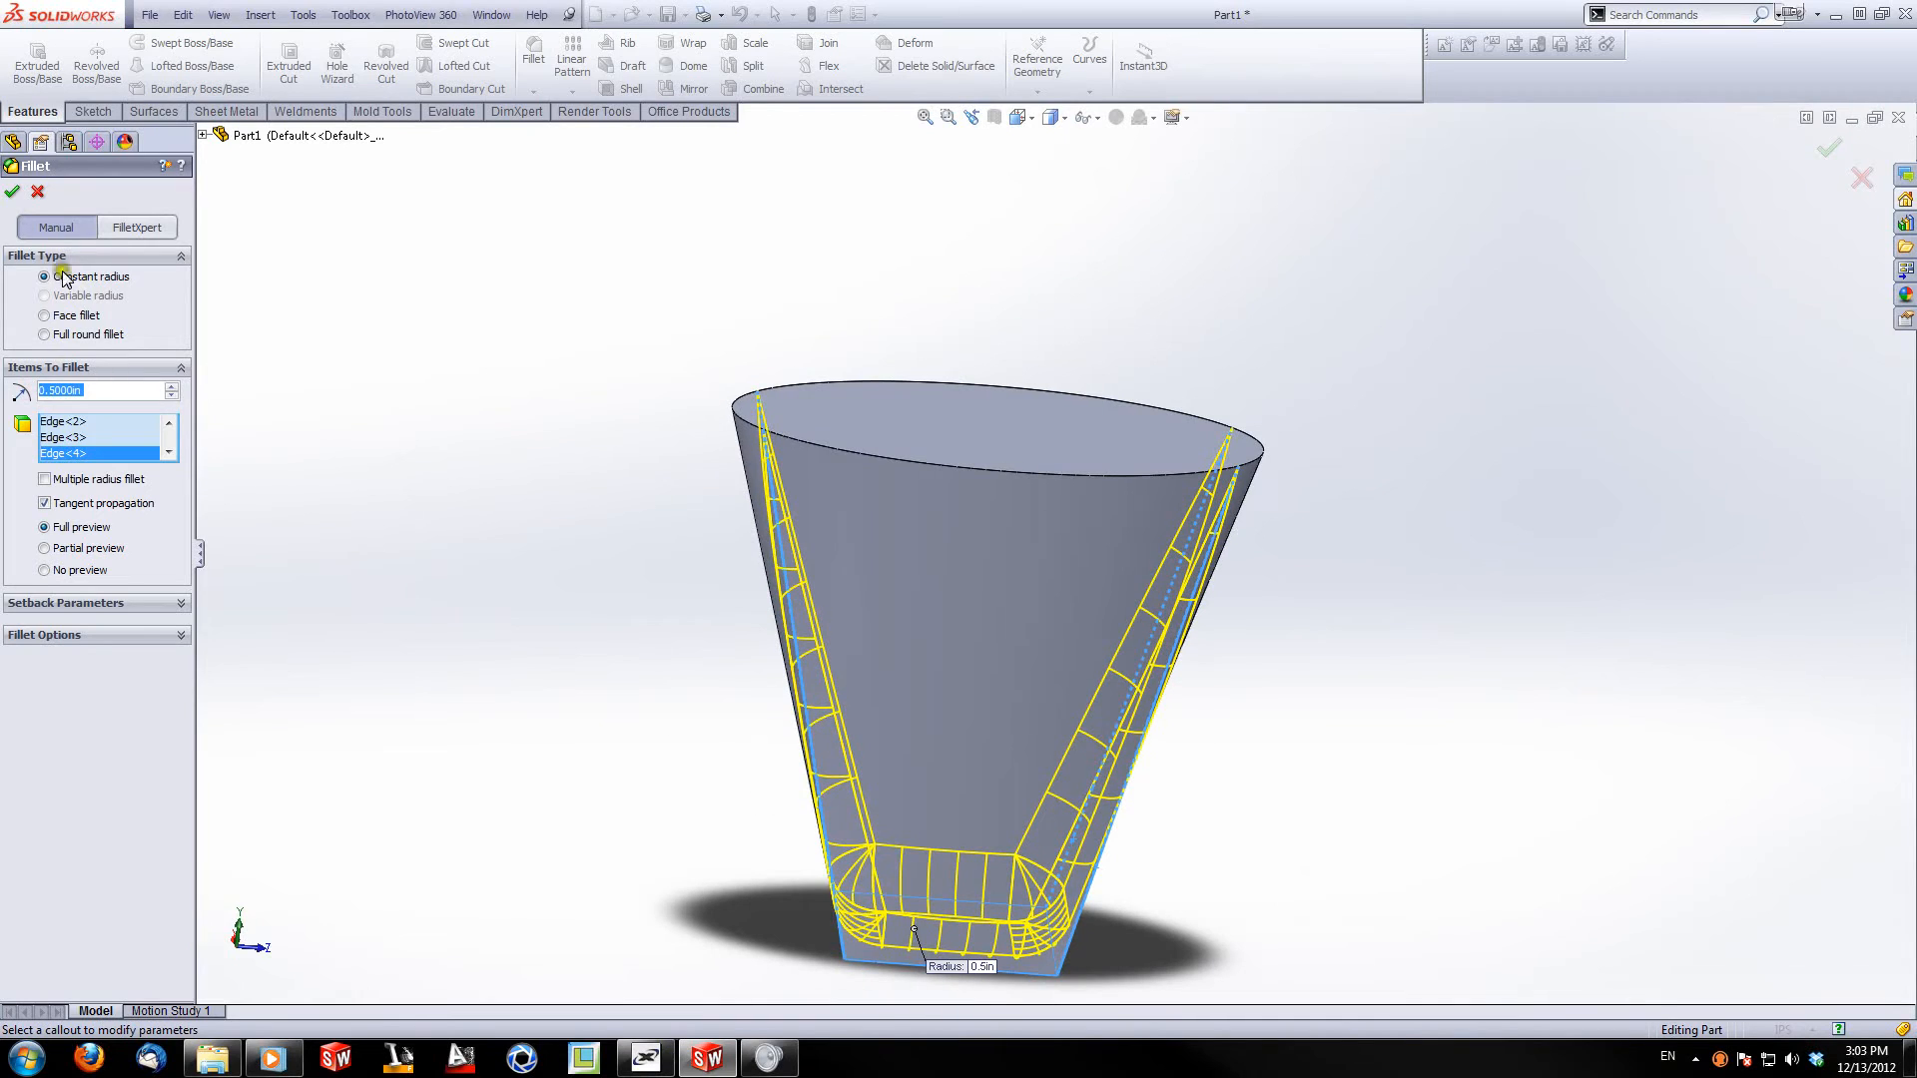
left_click(10, 188)
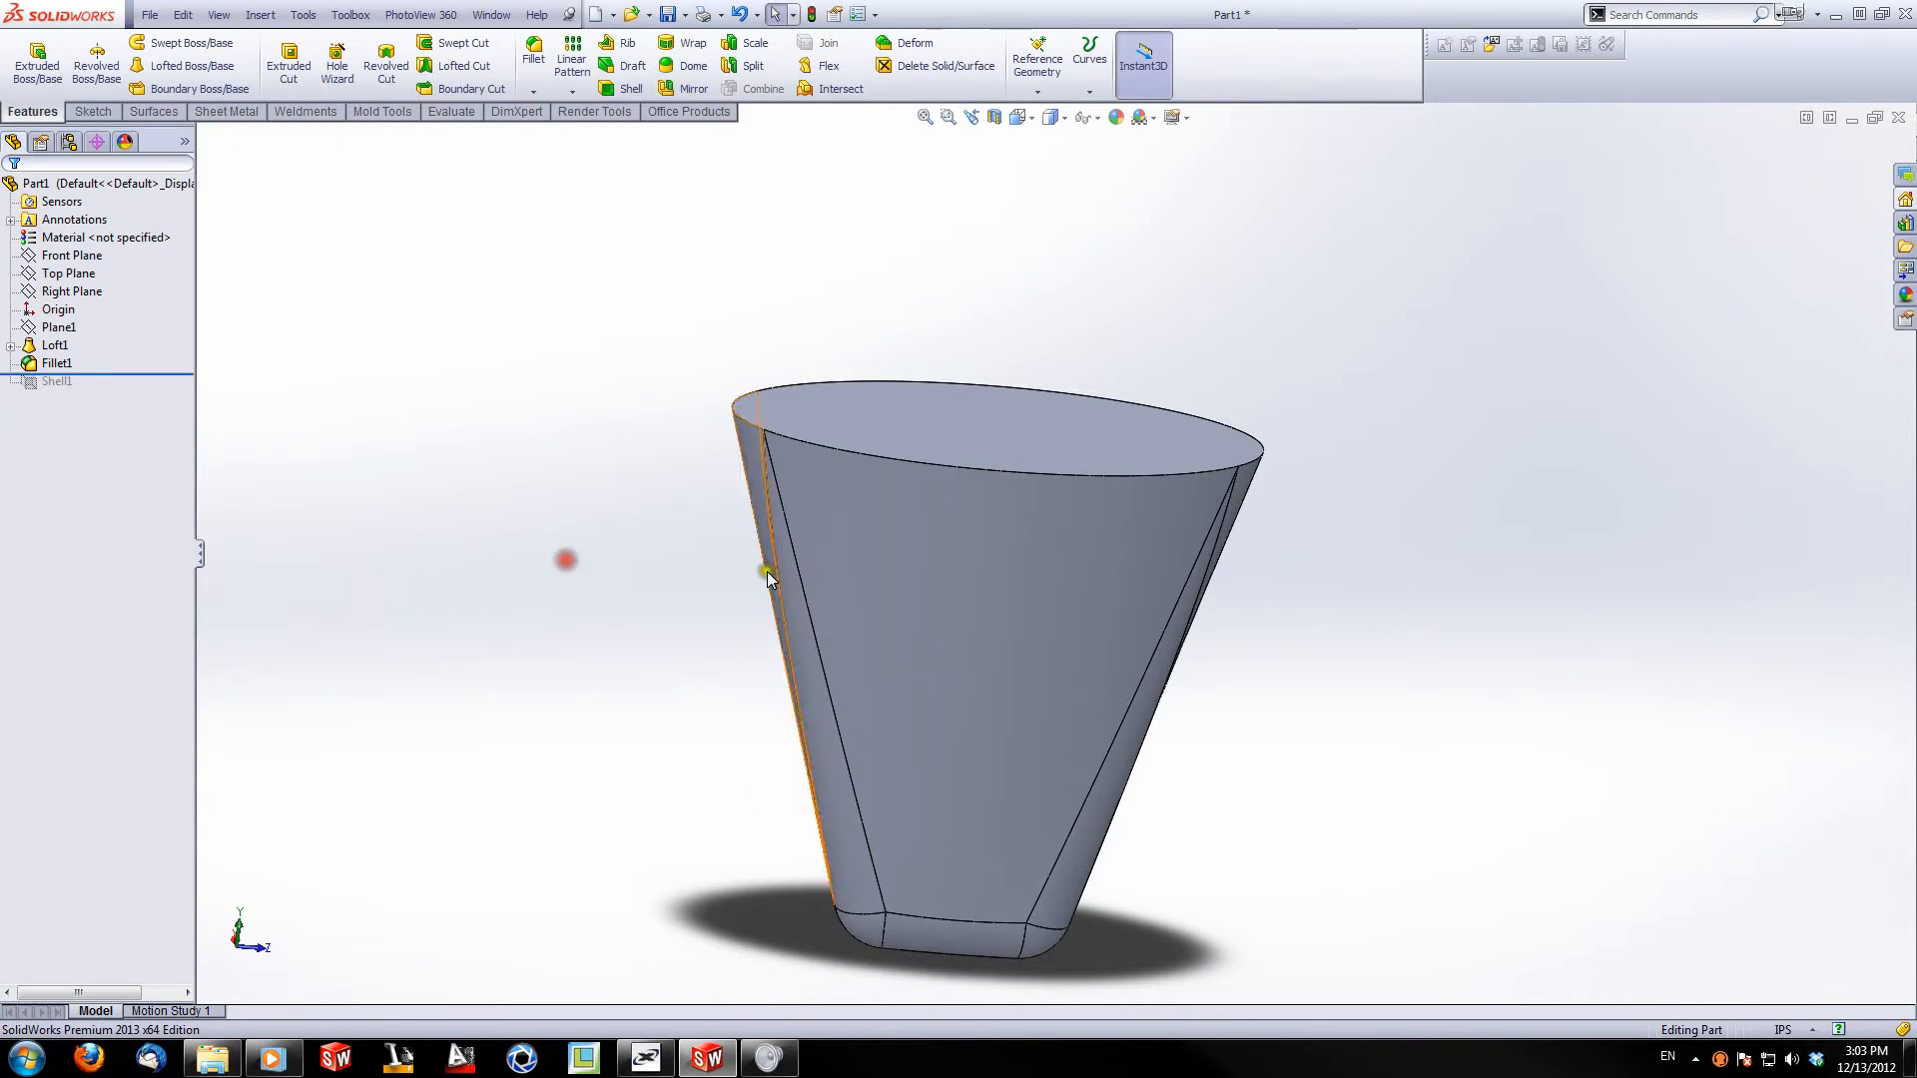
middle_click_drag(561, 556, 628, 548)
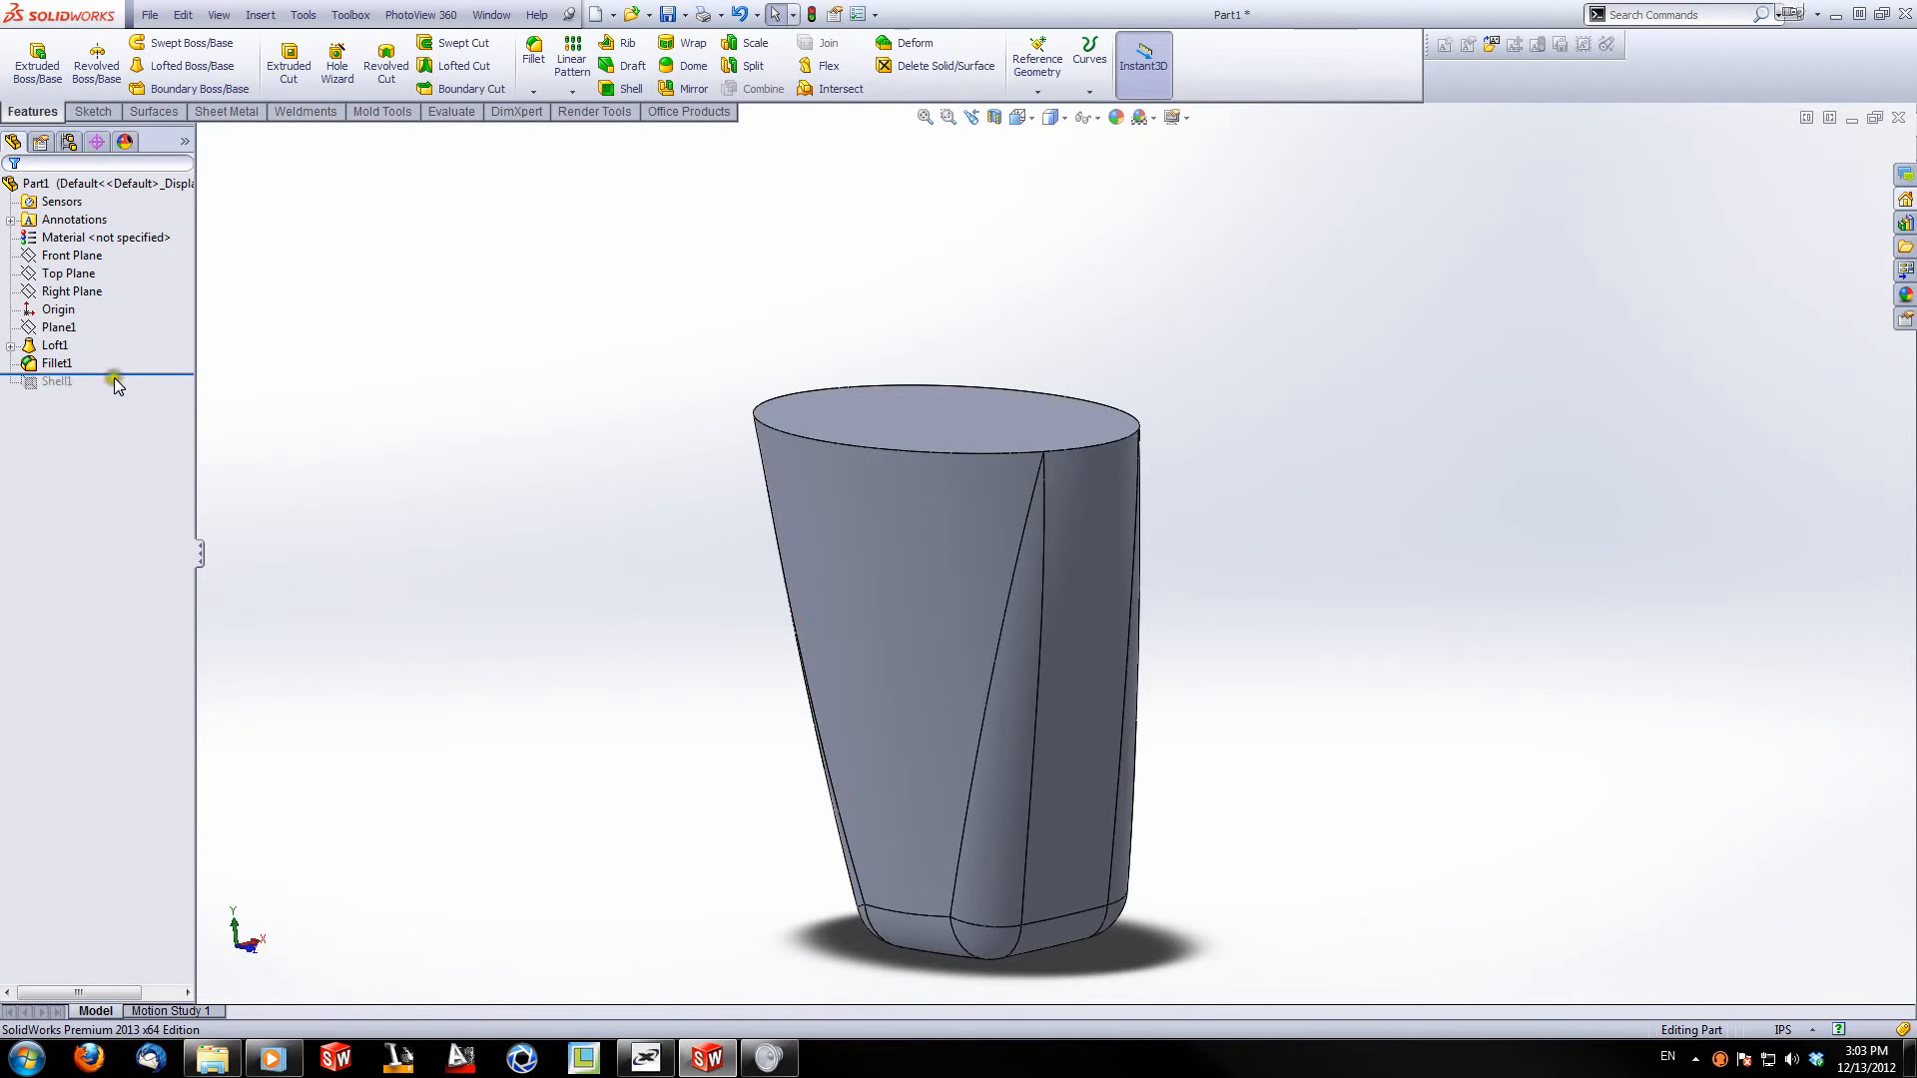
Step: Roll the feature history forward past the shell to hollow the filleted body
left_click_drag(122, 376, 121, 382)
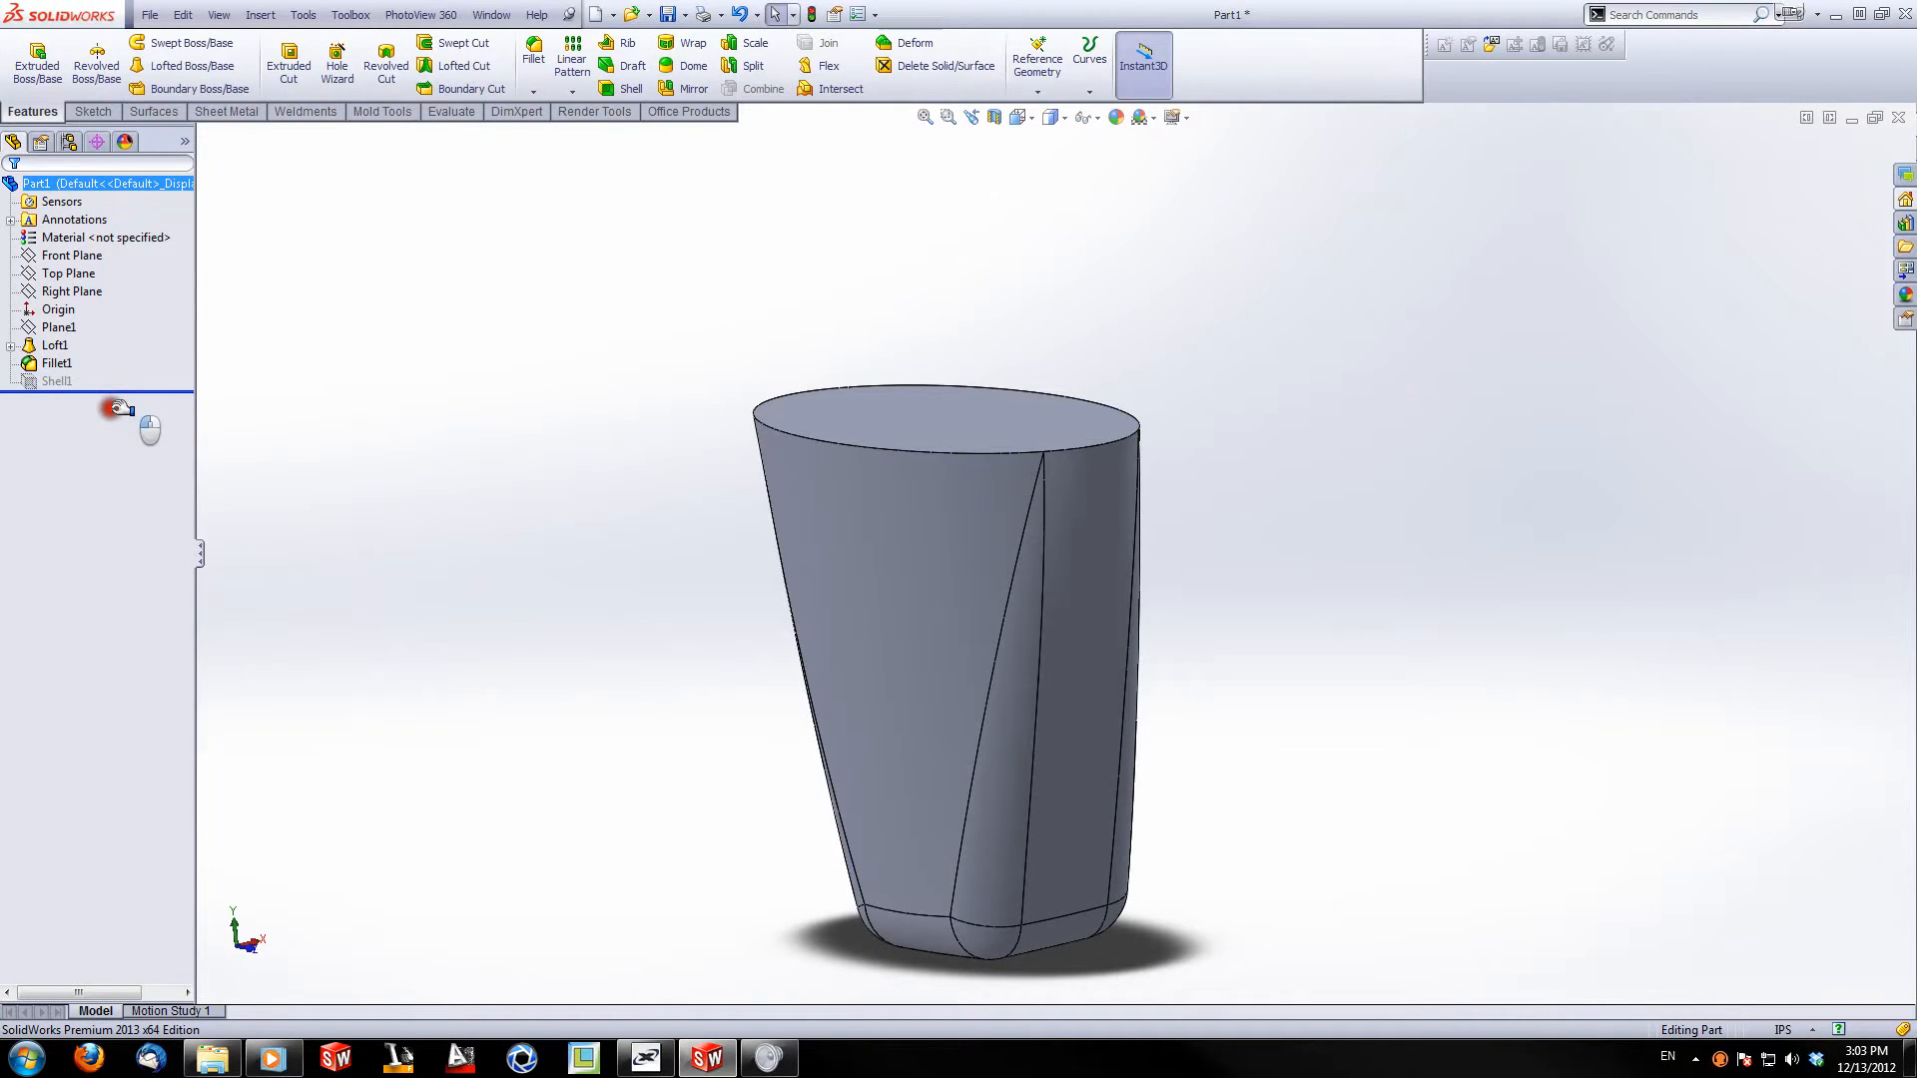
left_click_drag(118, 407, 118, 407)
left_click(57, 381)
left_click(629, 427)
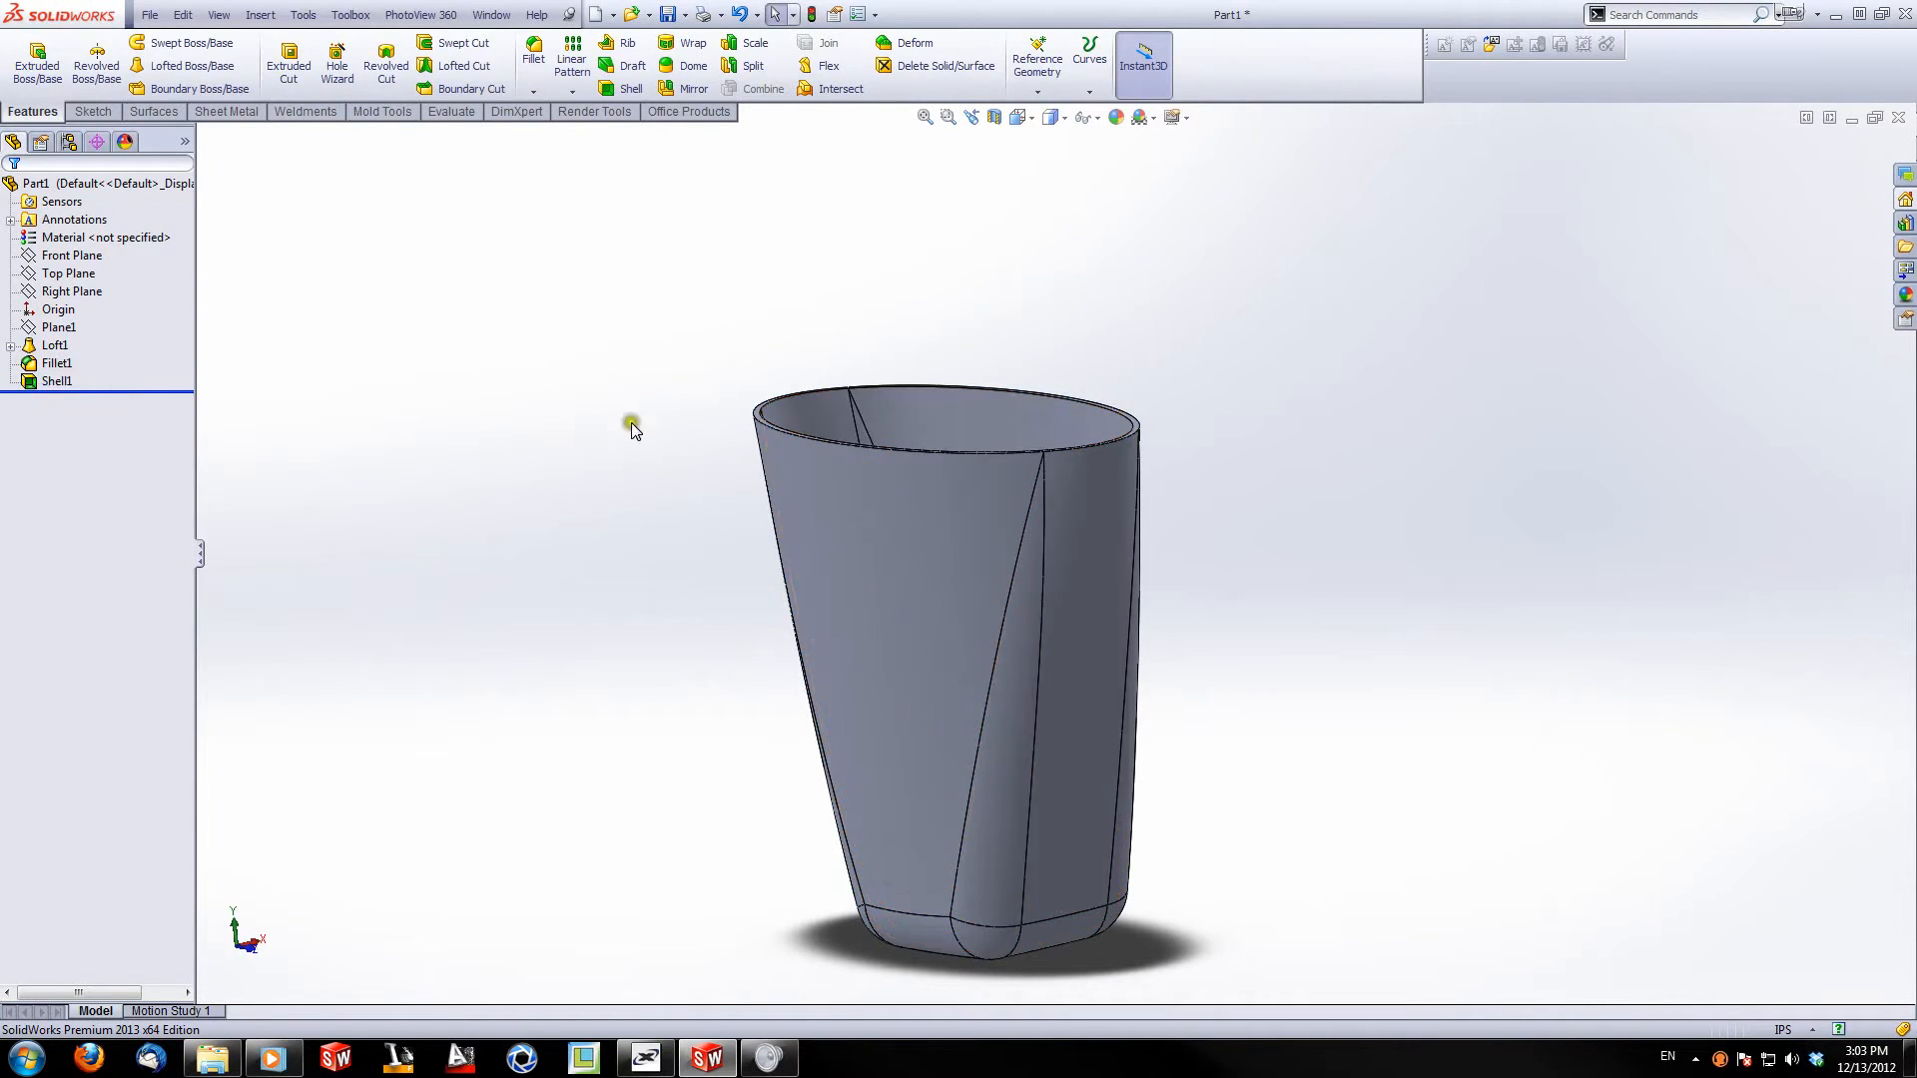
Step: Examine the shelled cup's rounded interior, rim and outer walls from several angles
middle_click_drag(655, 410, 699, 703)
scroll(996, 715, "up", 3)
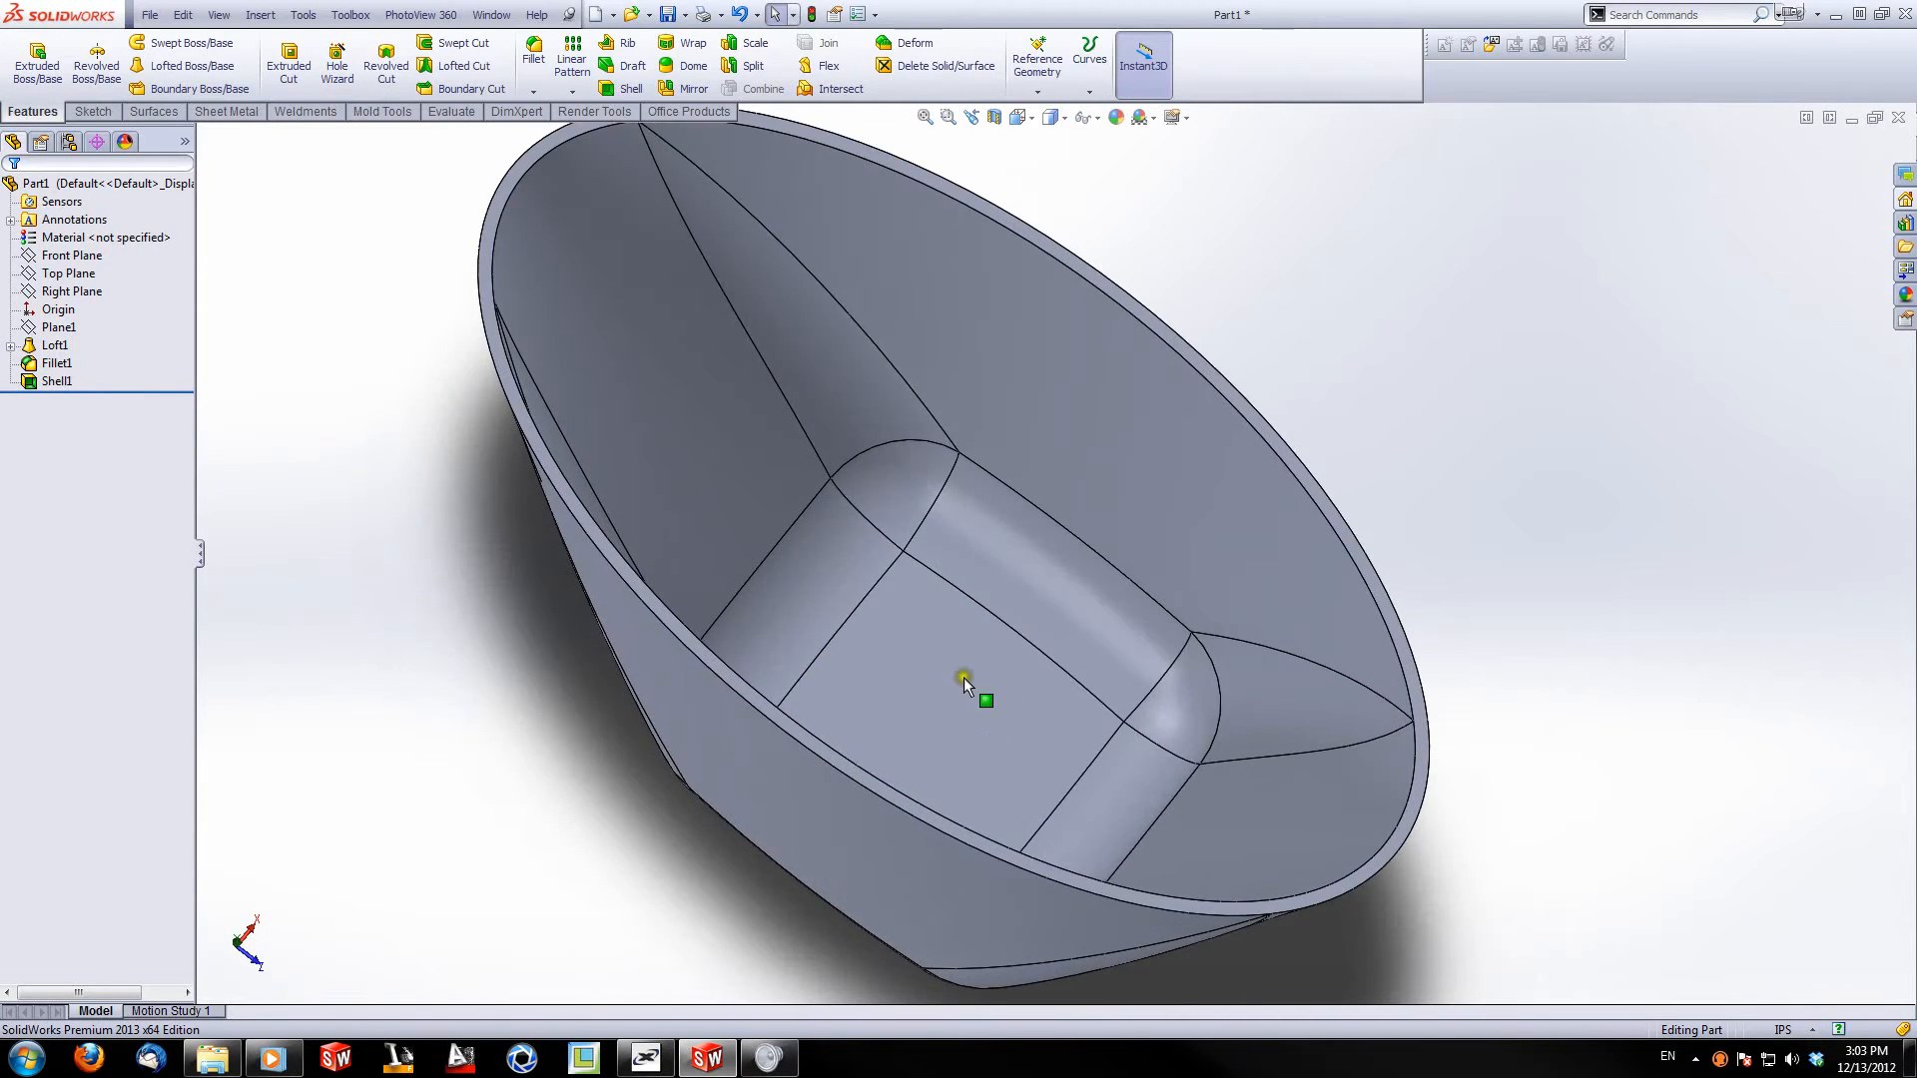
middle_click_drag(963, 677, 904, 716)
middle_click_drag(832, 611, 864, 545)
scroll(998, 655, "up", 2)
middle_click_drag(999, 654, 997, 492)
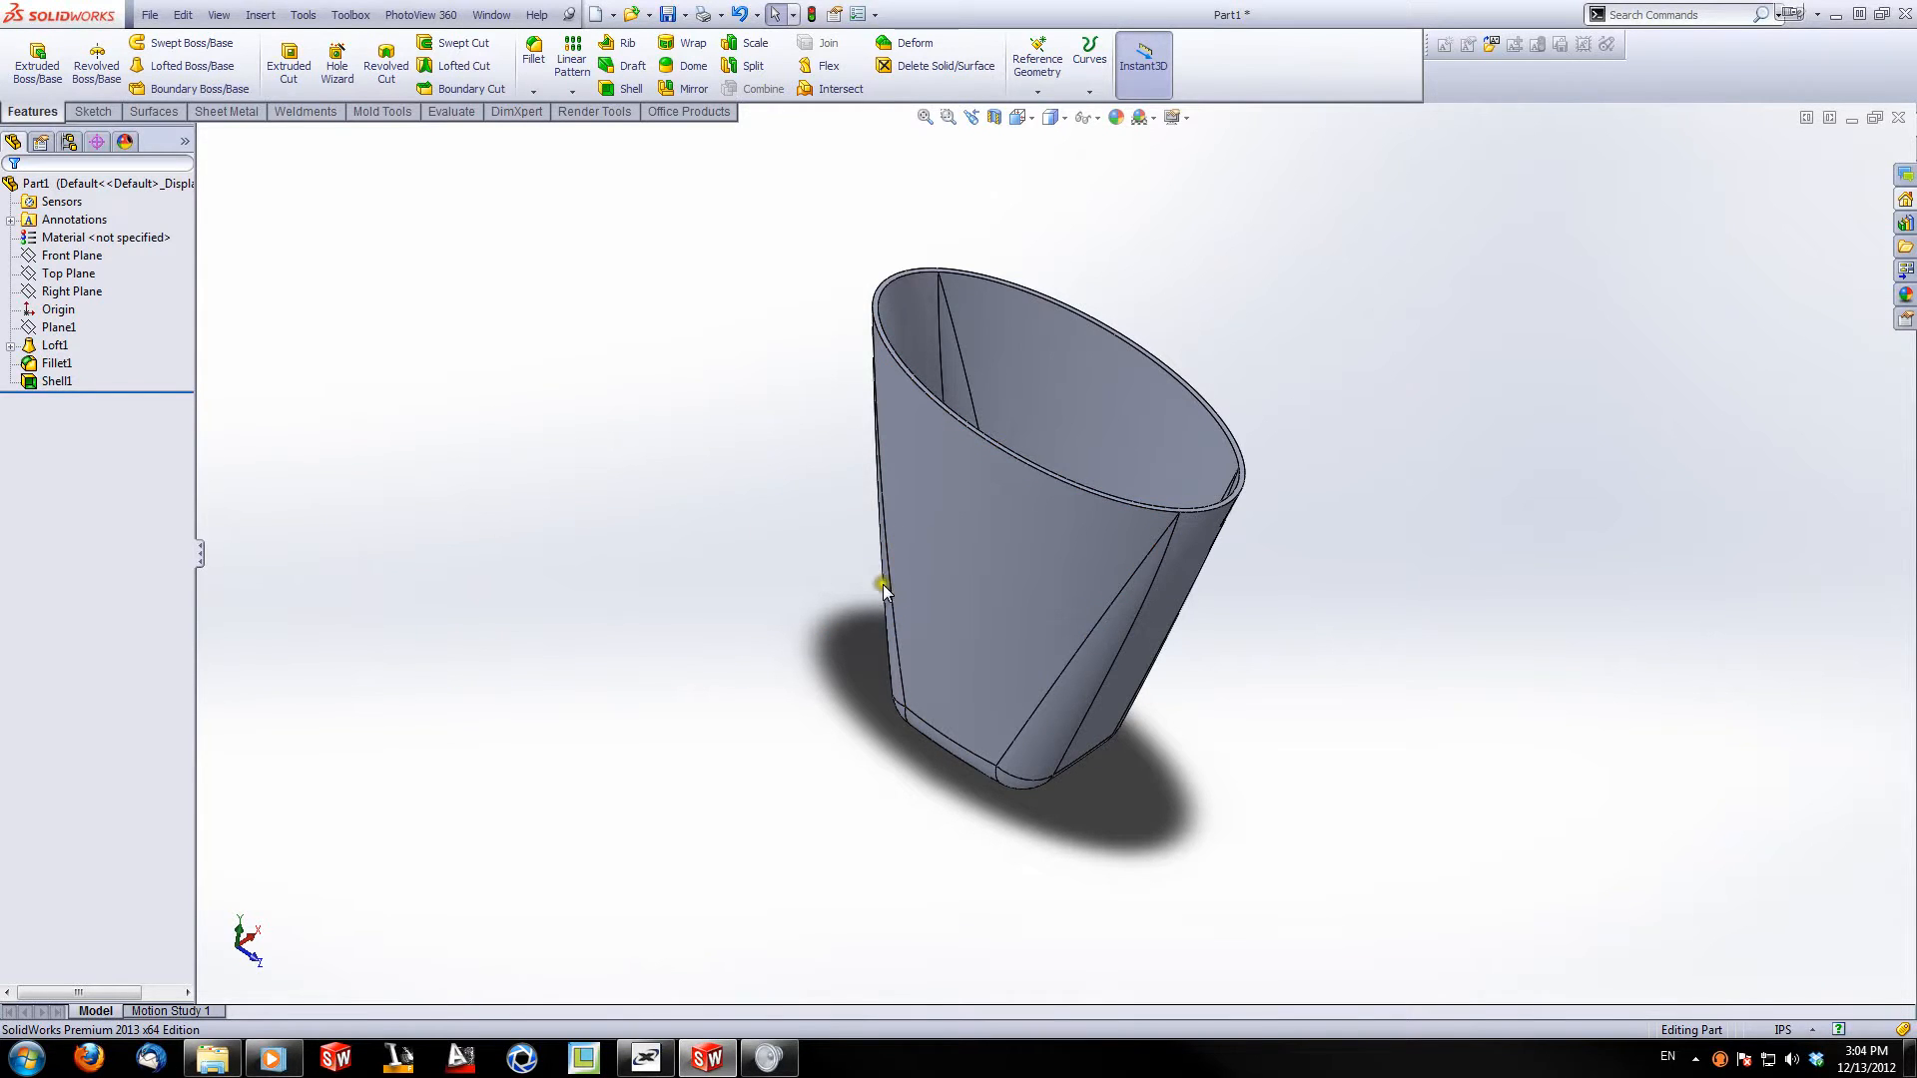
scroll(879, 579, "up", 1)
scroll(949, 390, "down", 1)
scroll(1295, 310, "down", 1)
scroll(1188, 665, "up", 2)
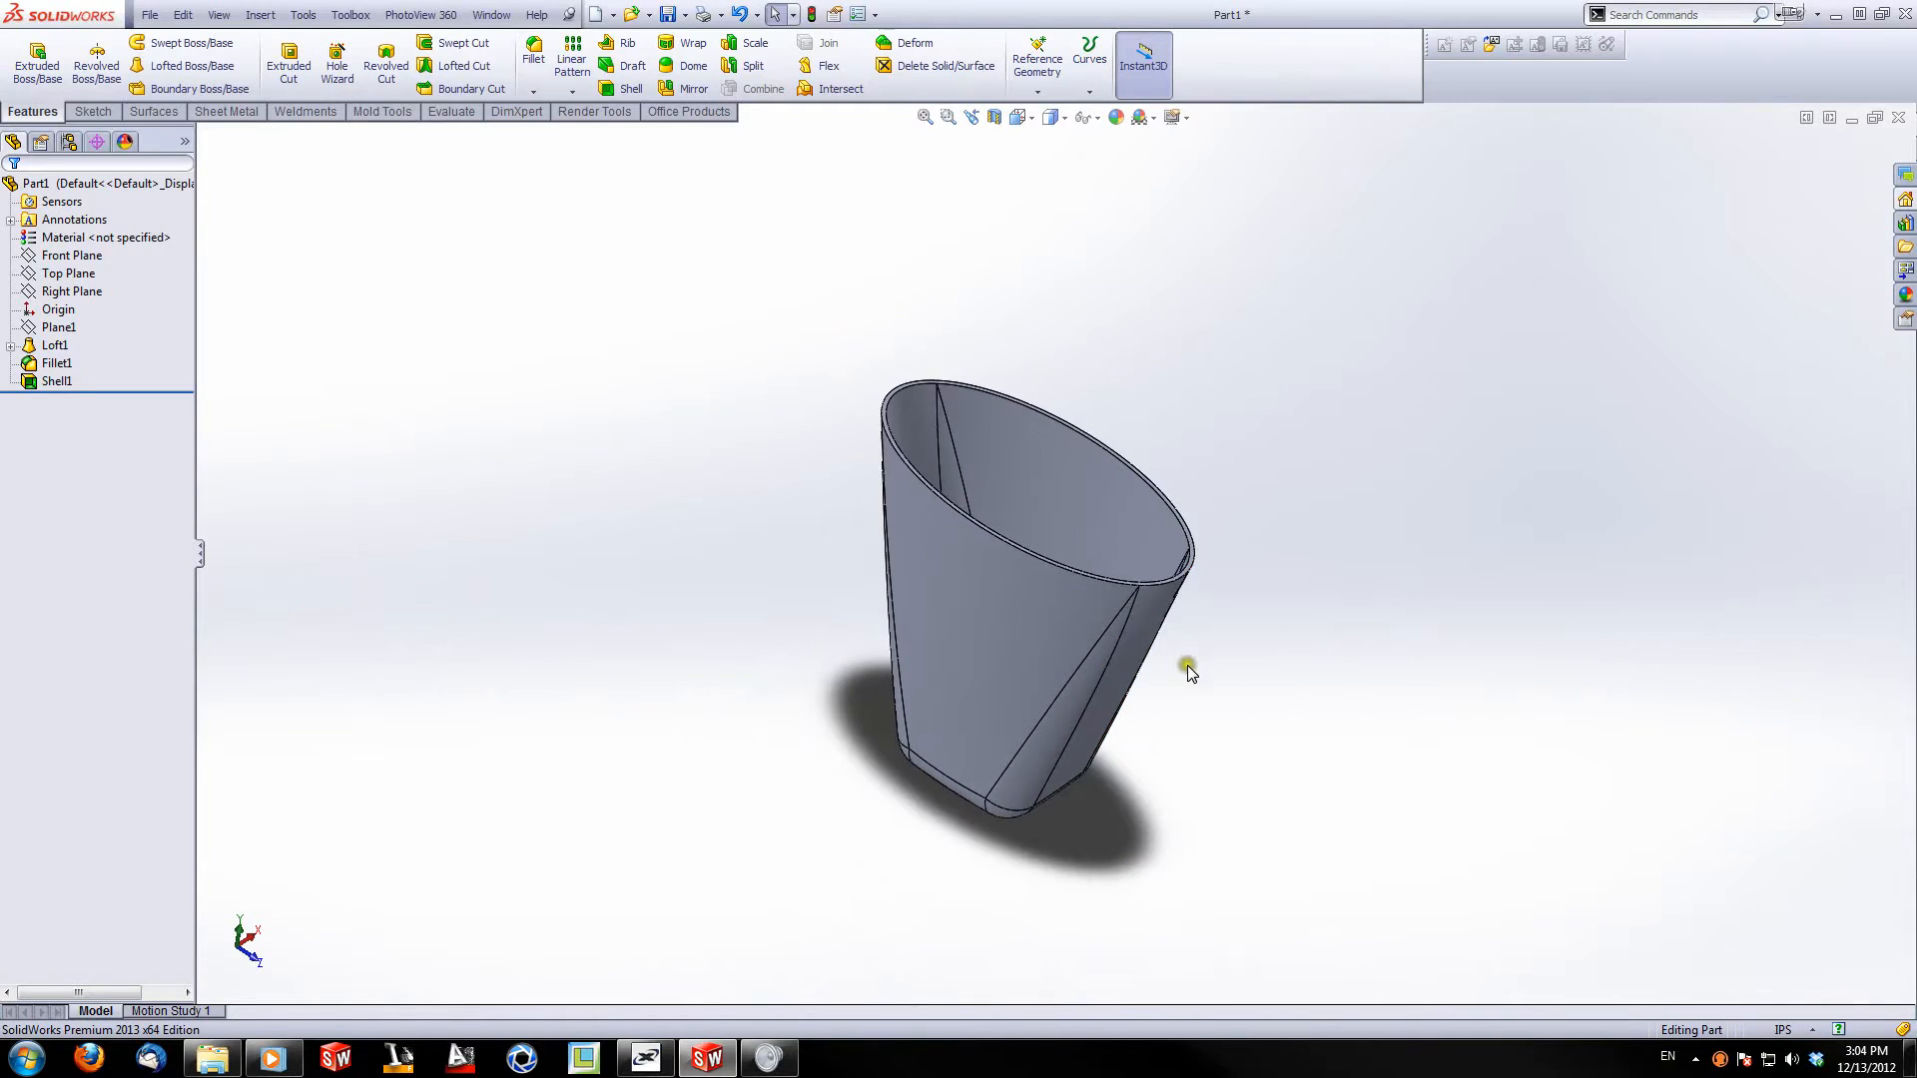
scroll(1264, 613, "down", 2)
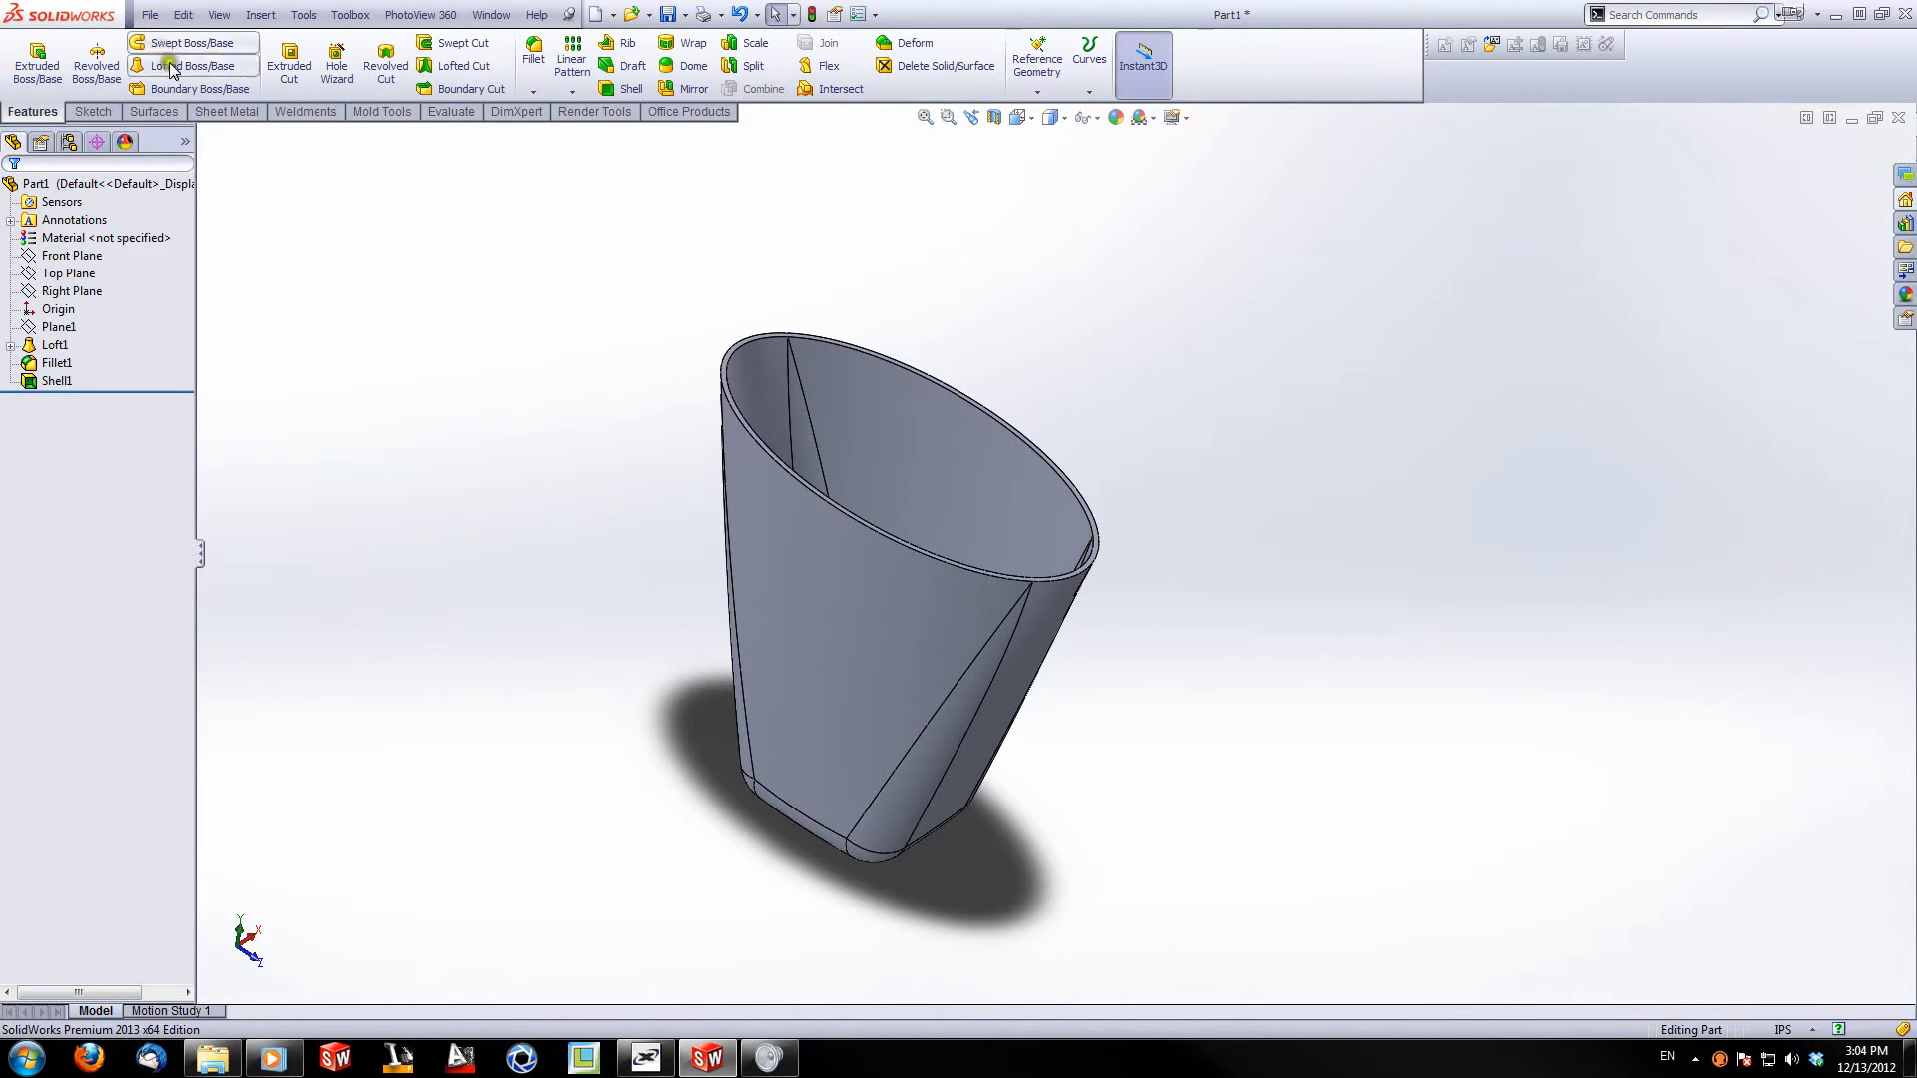
Step: Create a new part document from the ANSI METRIC PART template
left_click(148, 16)
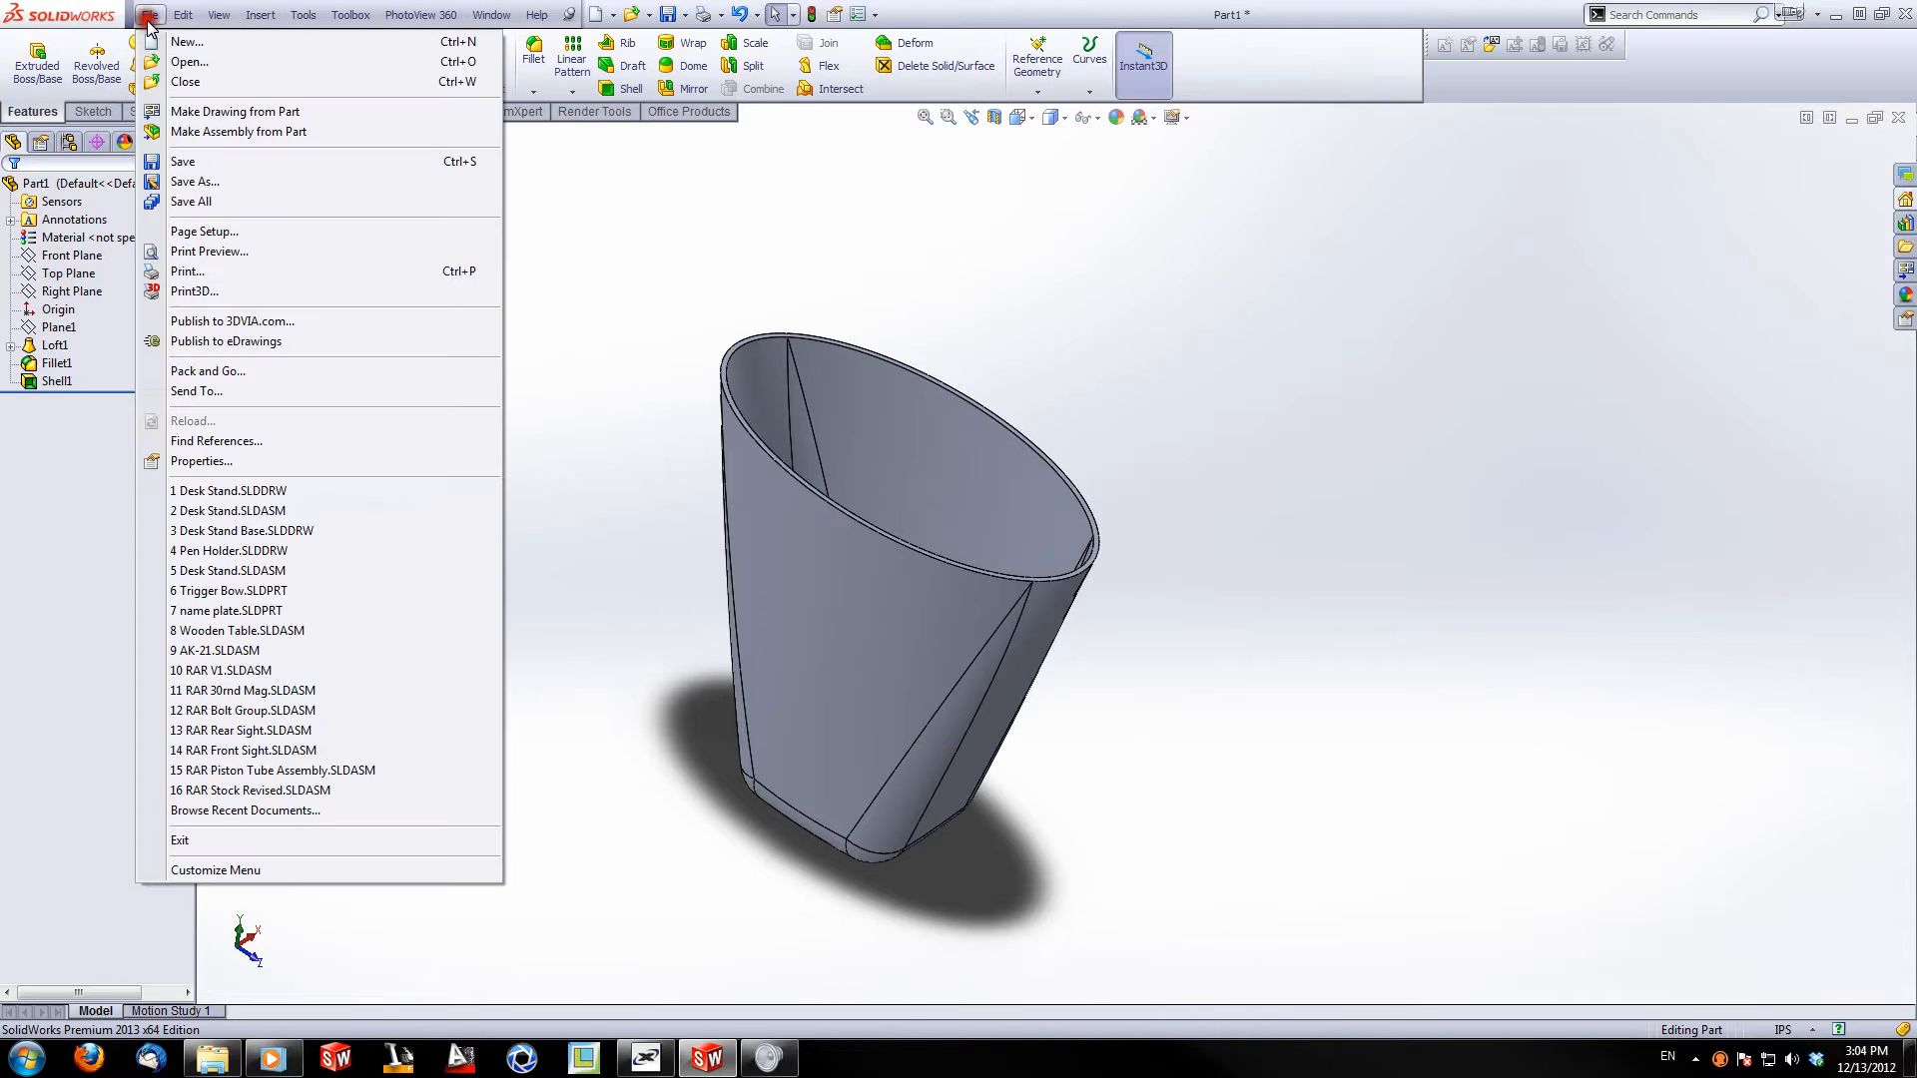
left_click(174, 31)
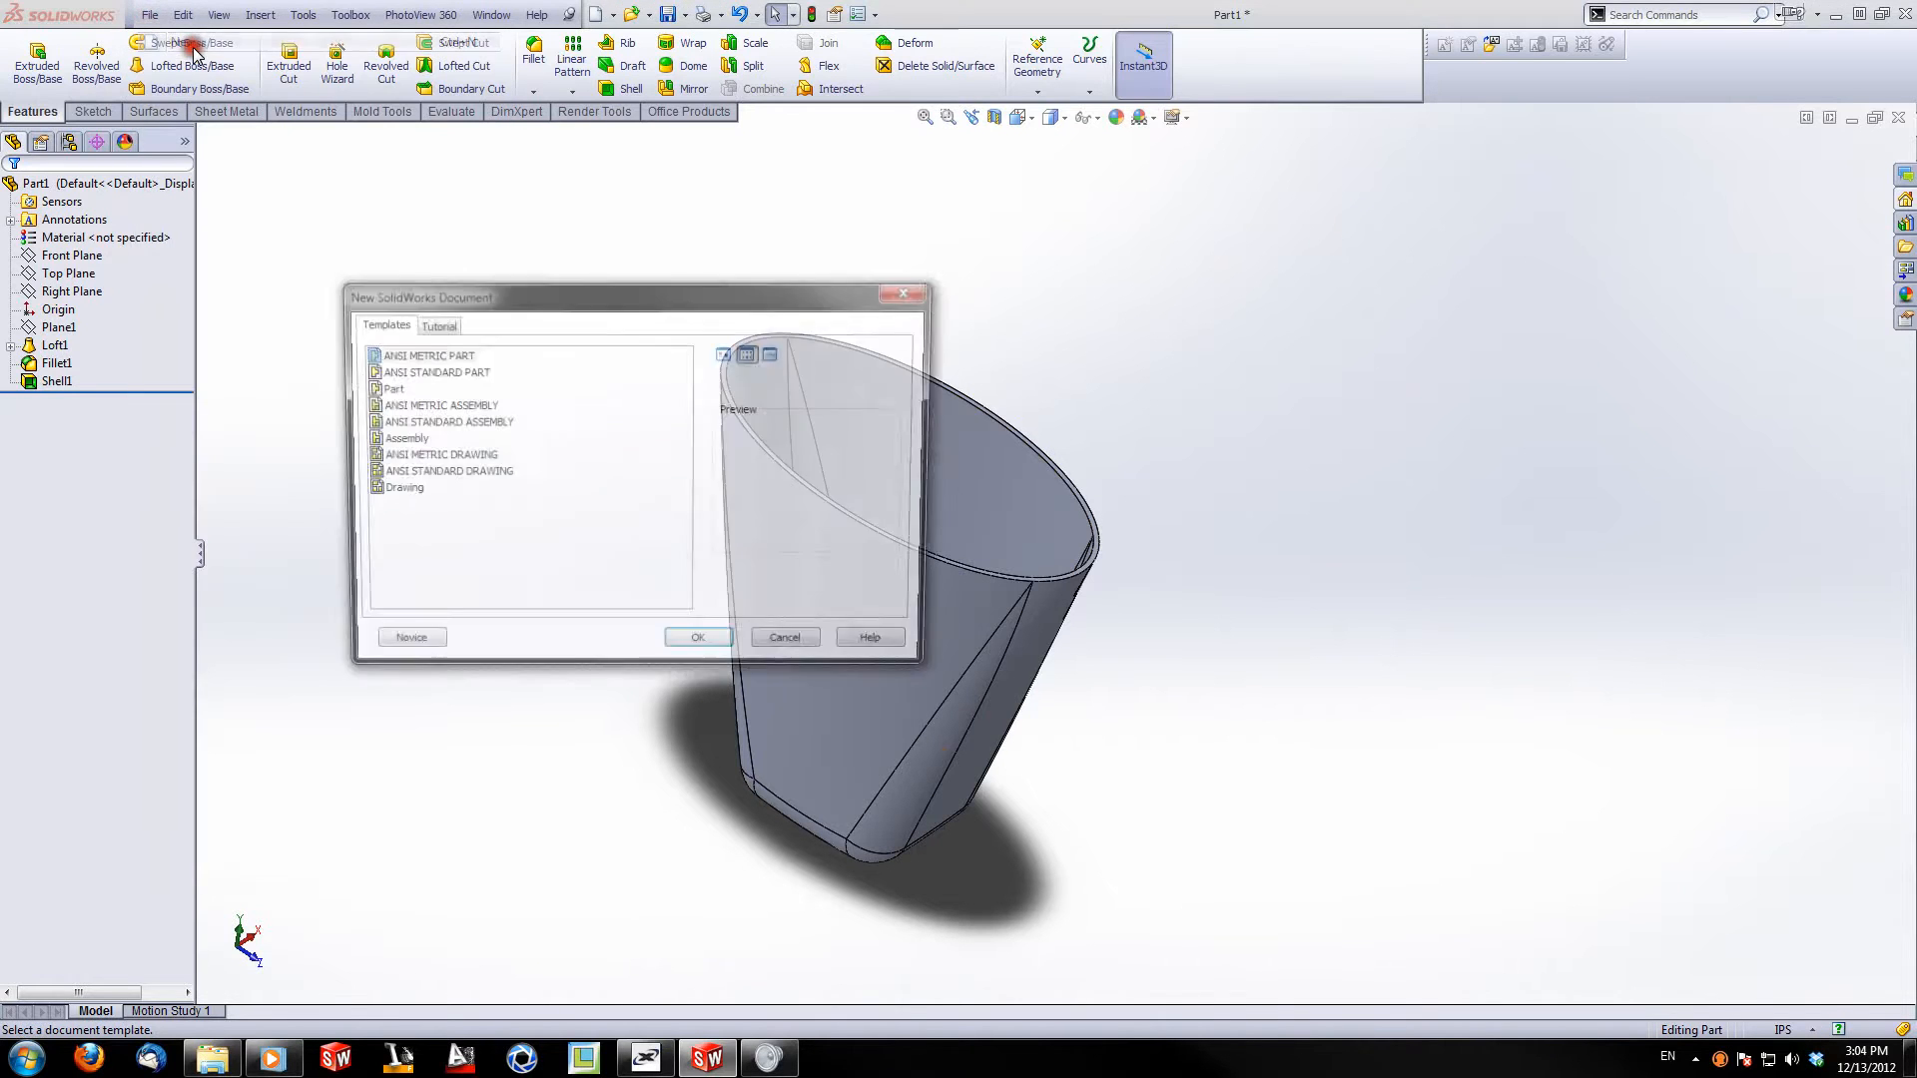
left_click(710, 647)
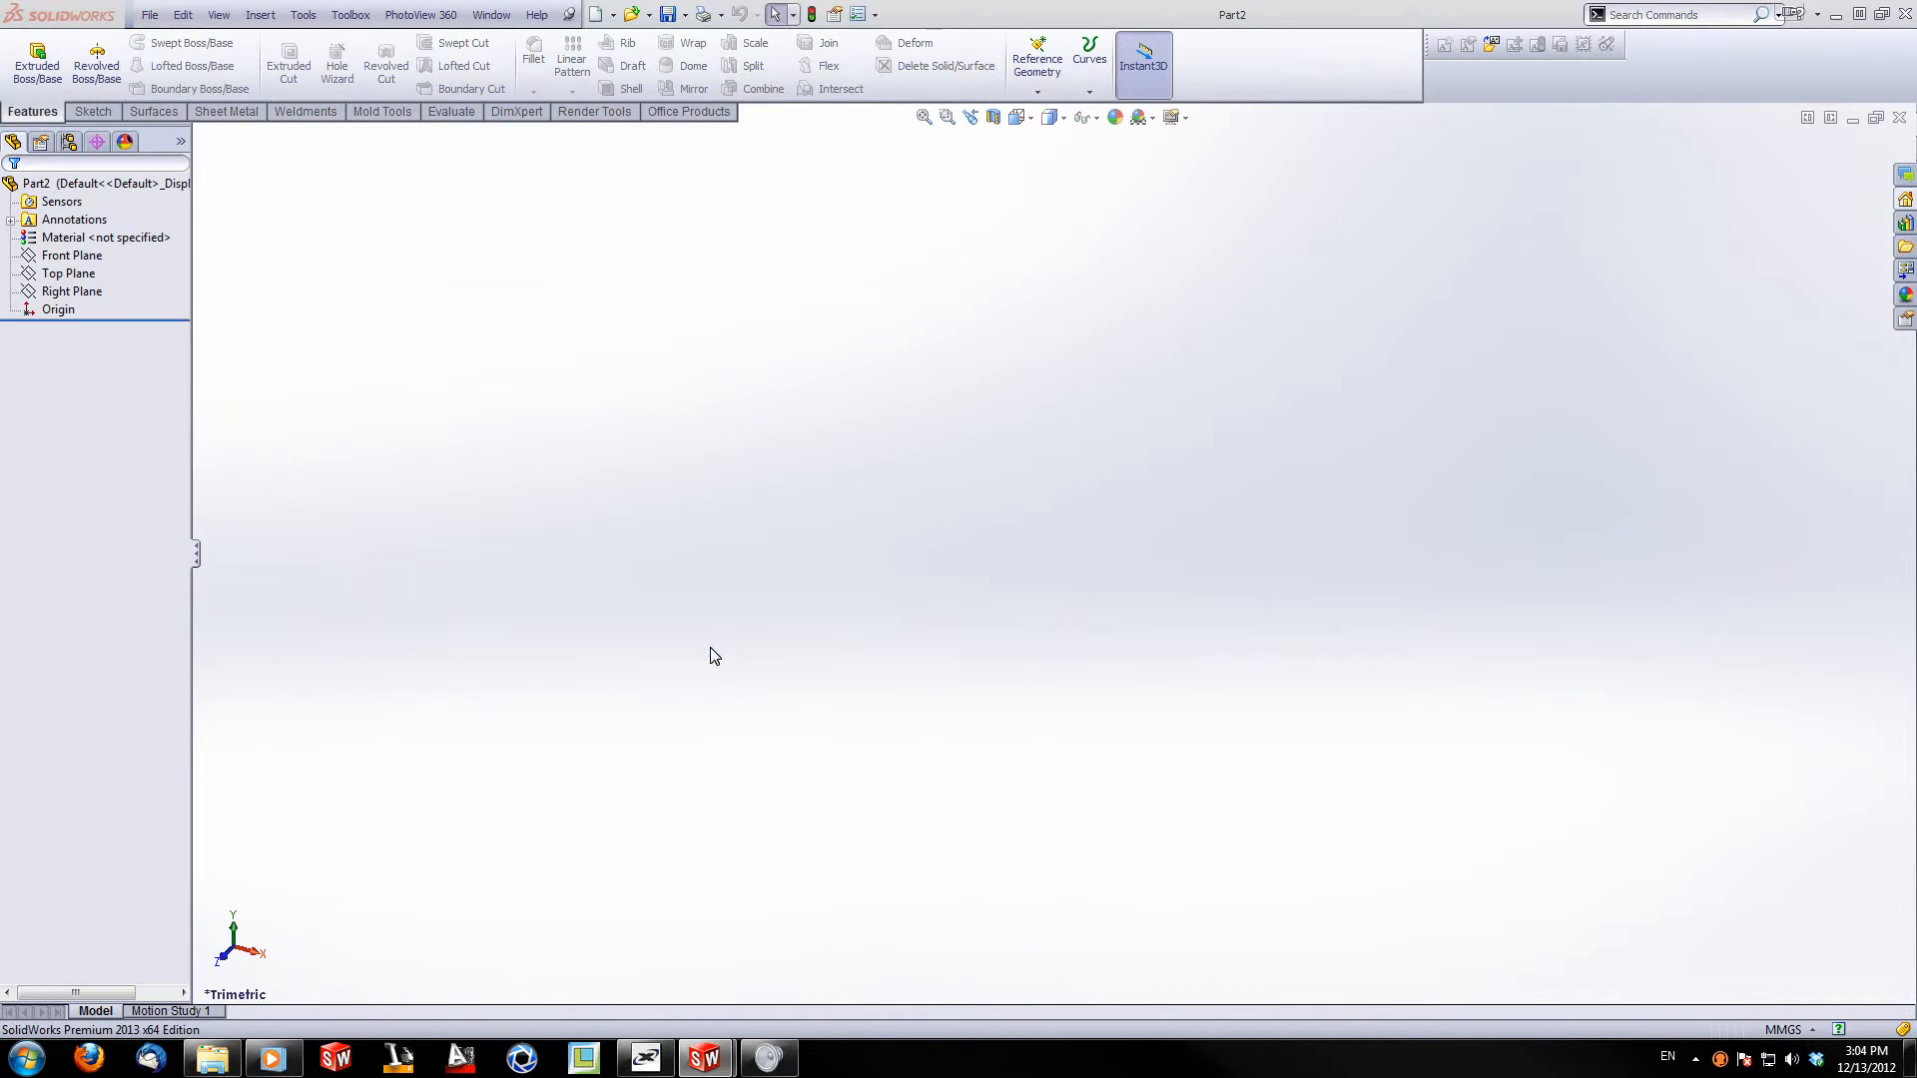
Step: Sketch a center rectangle about 57 by 50 mm on the Top Plane, centred on the origin
left_click(93, 110)
left_click(29, 50)
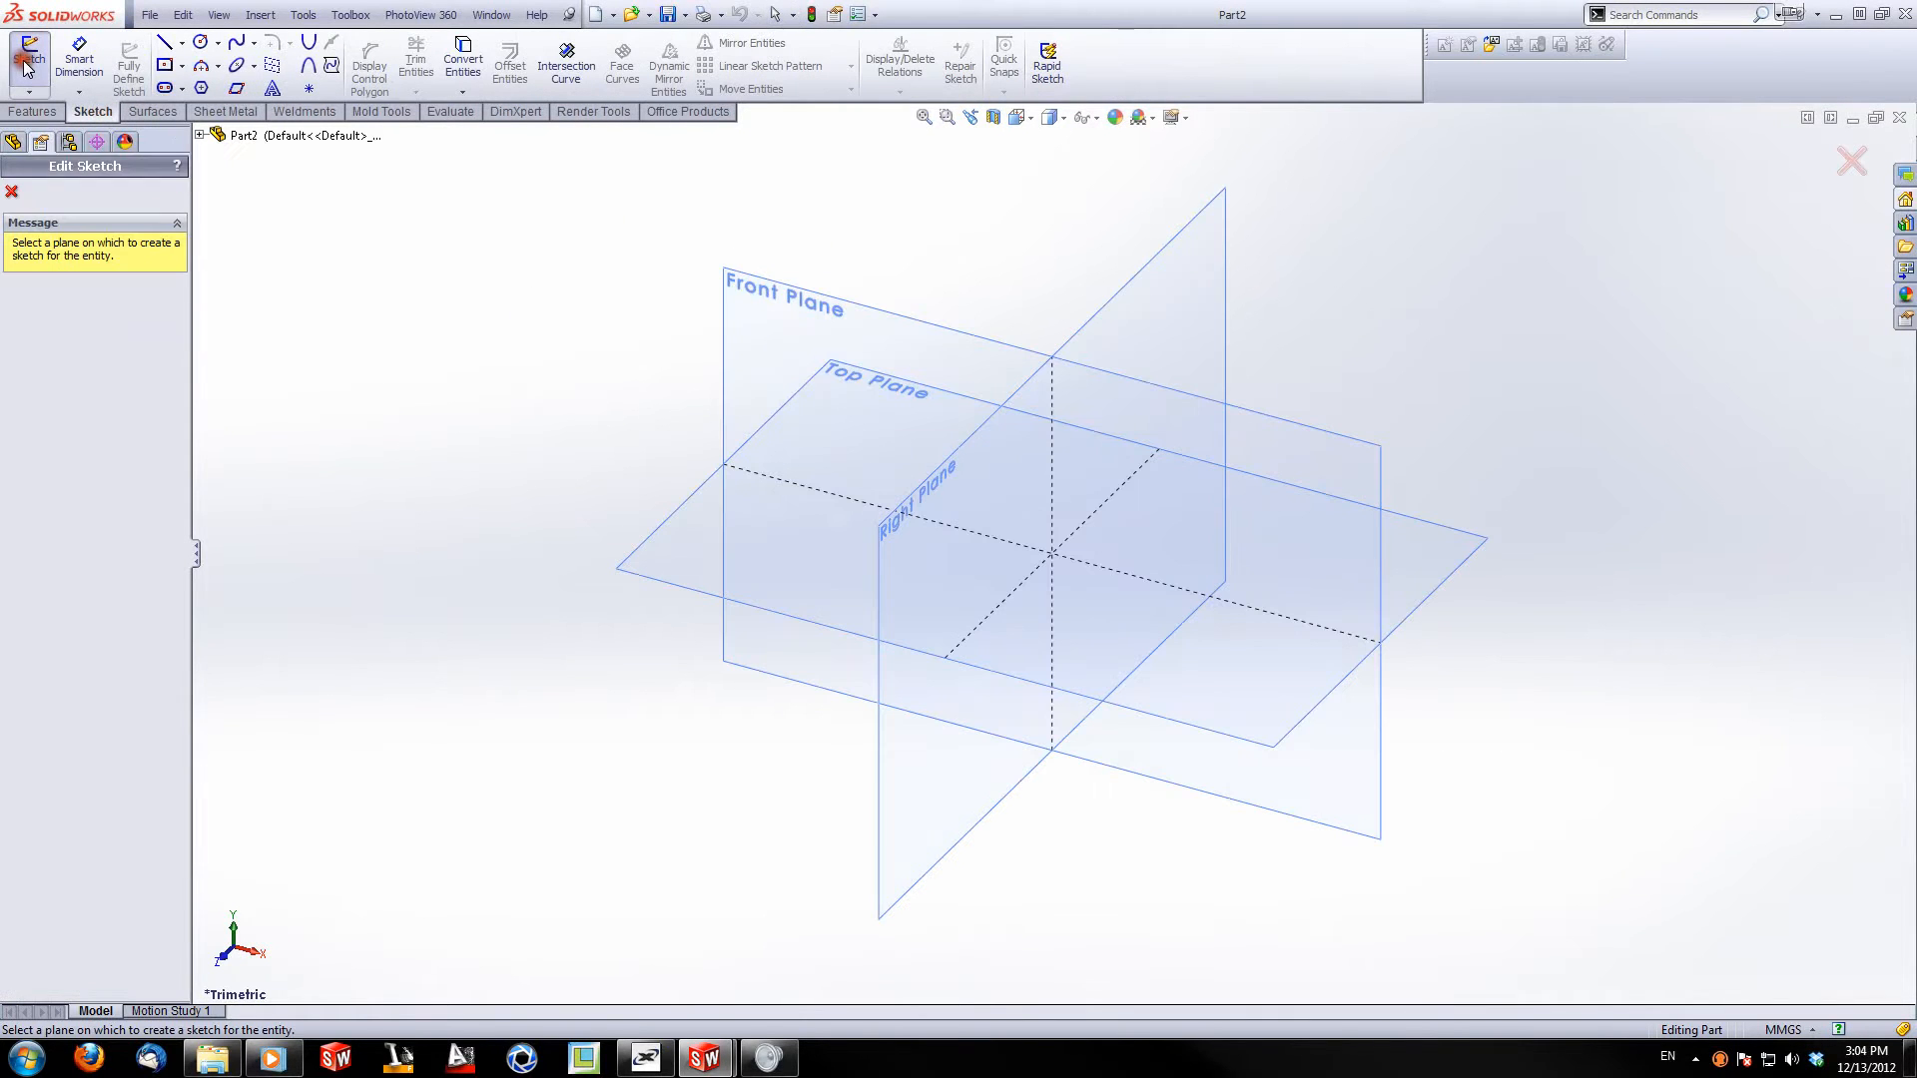
left_click(676, 559)
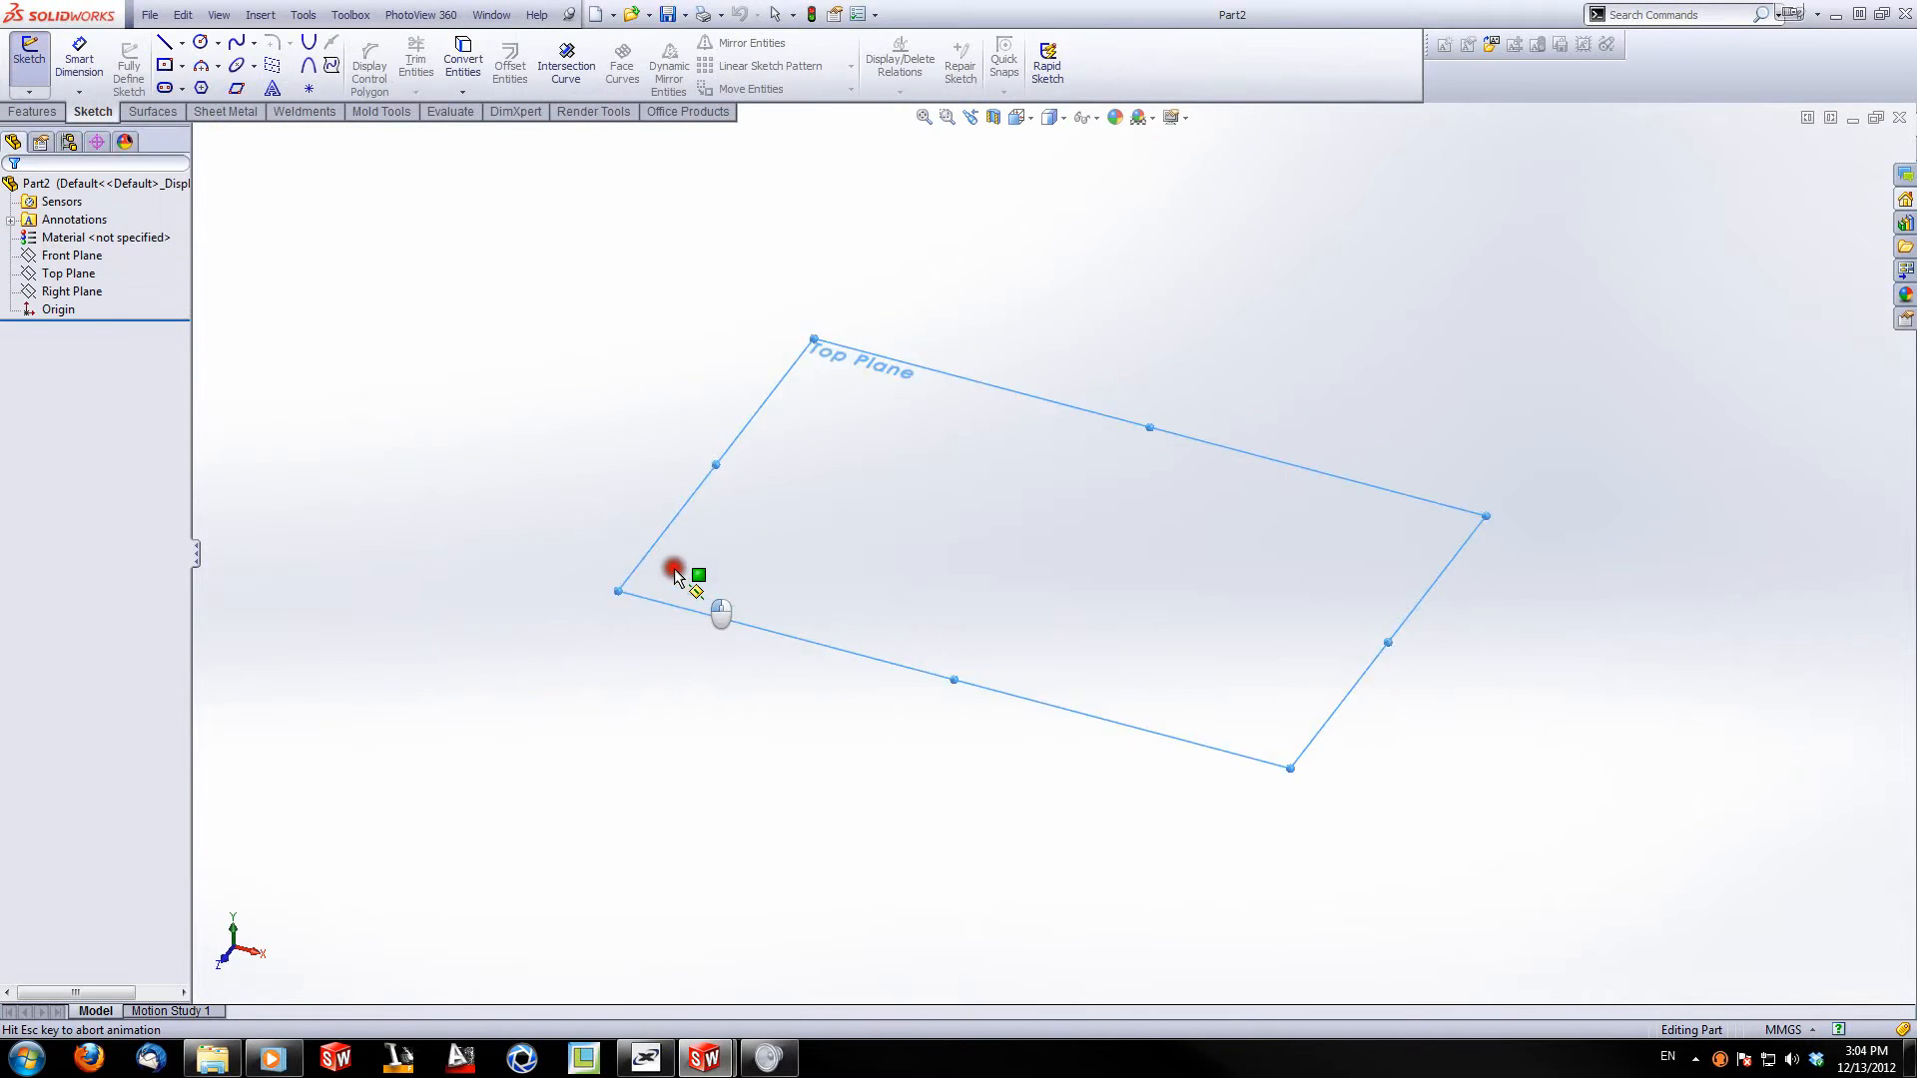
left_click(162, 66)
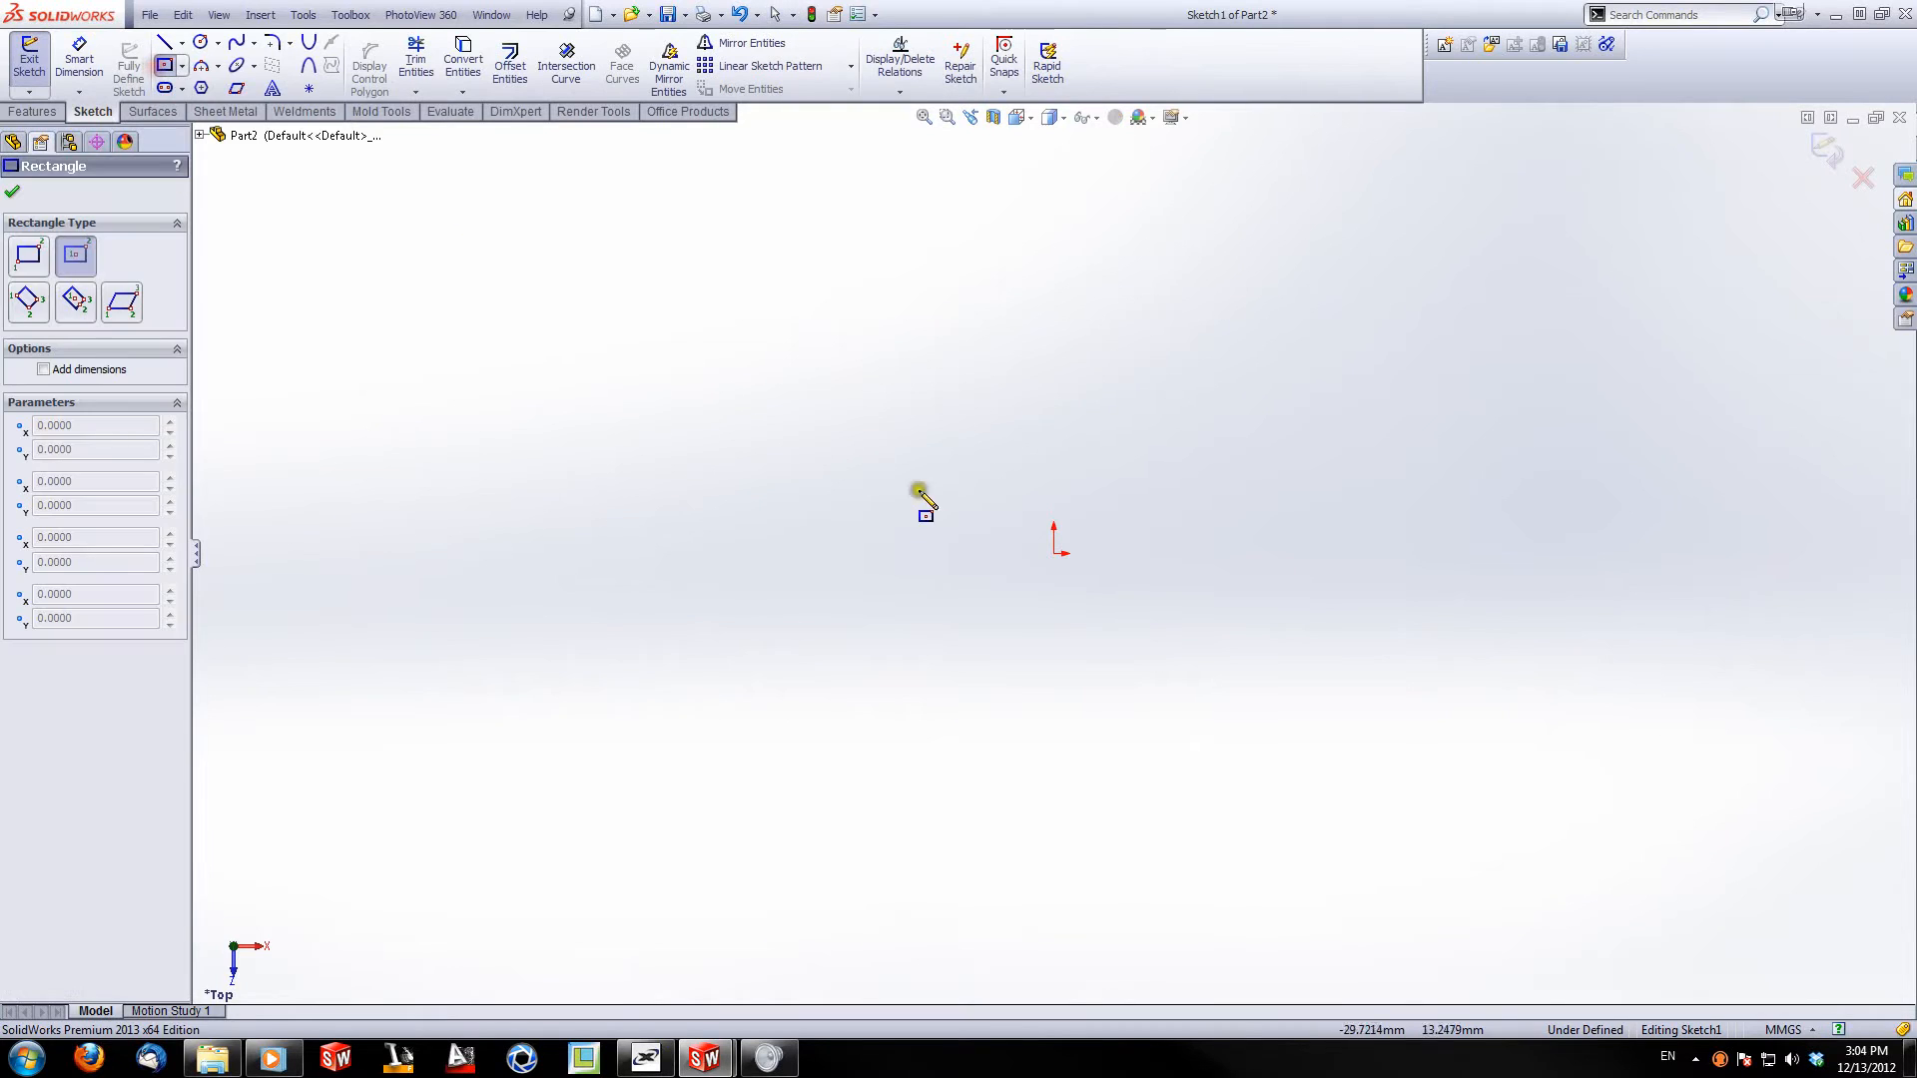
left_click(1053, 554)
left_click(1178, 447)
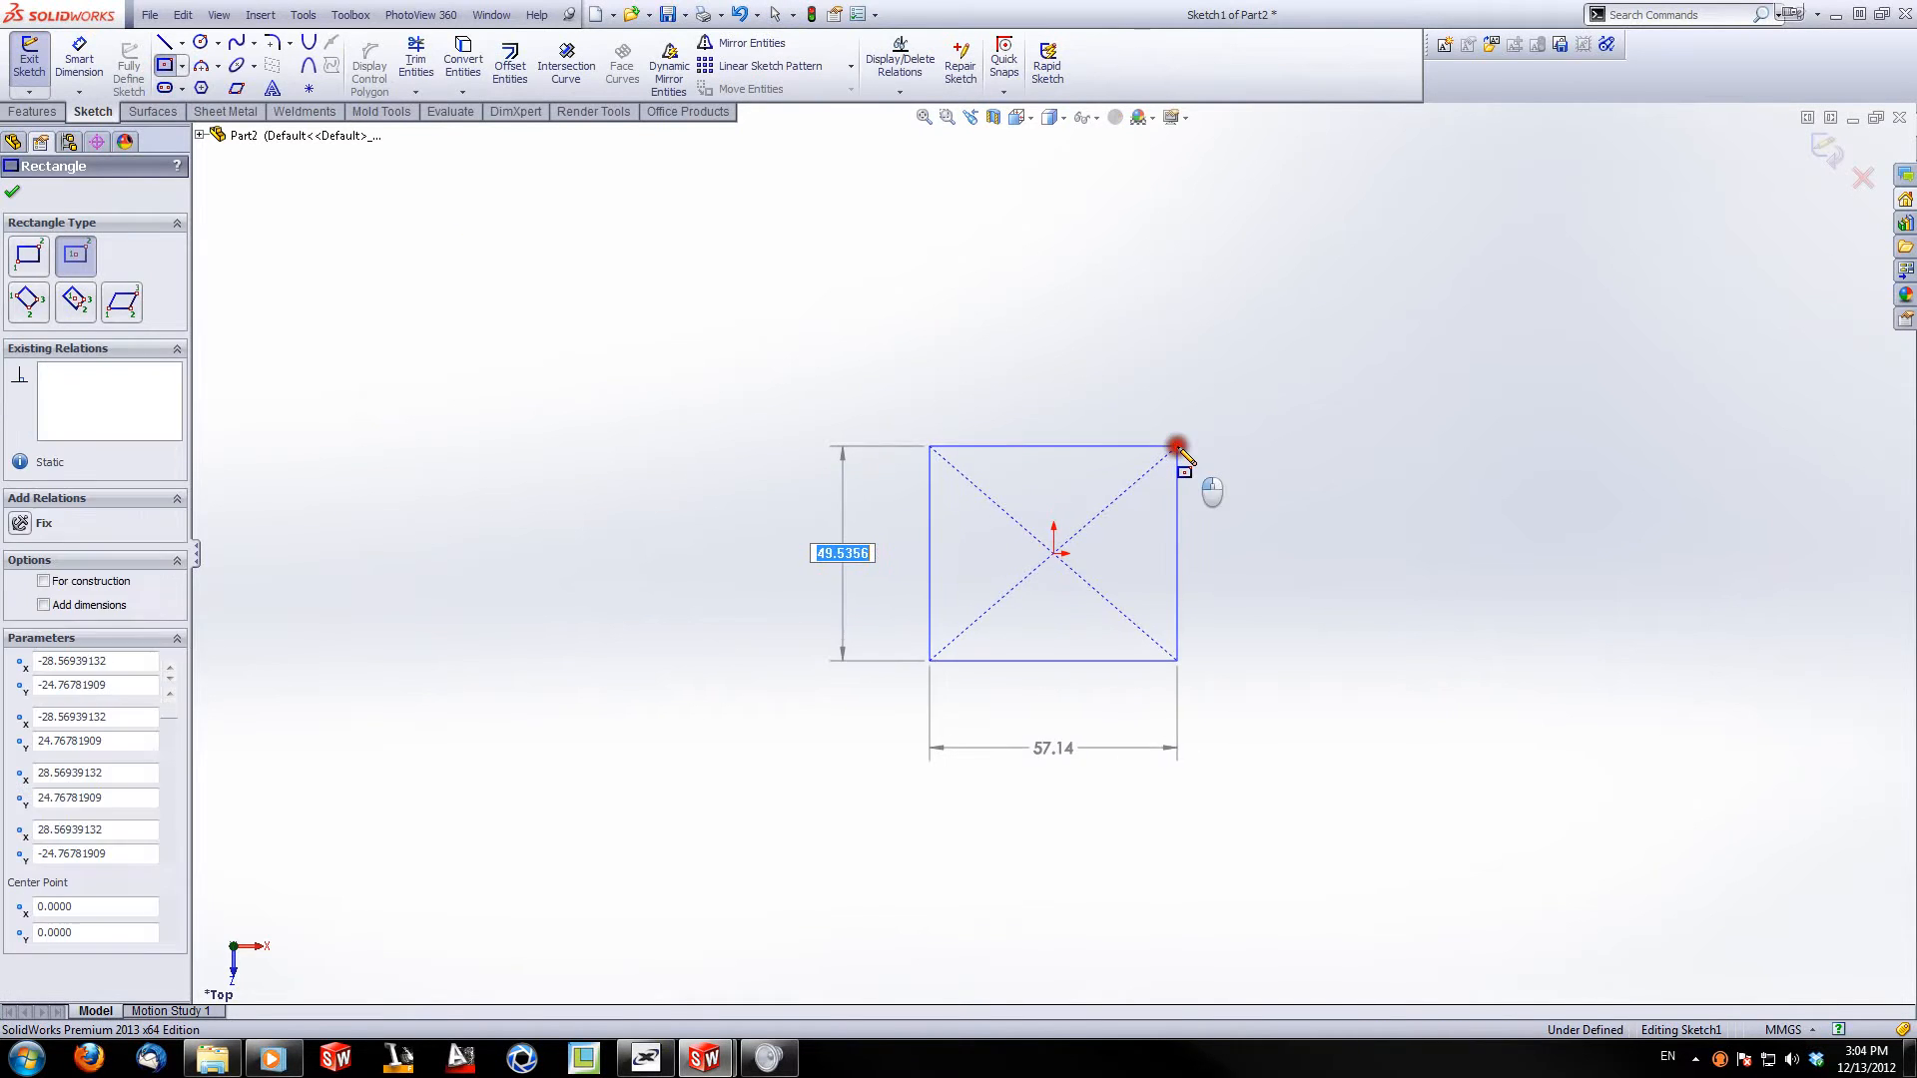
key("Escape")
Step: Dimension the rectangle's vertical side to 50 mm
left_click(79, 62)
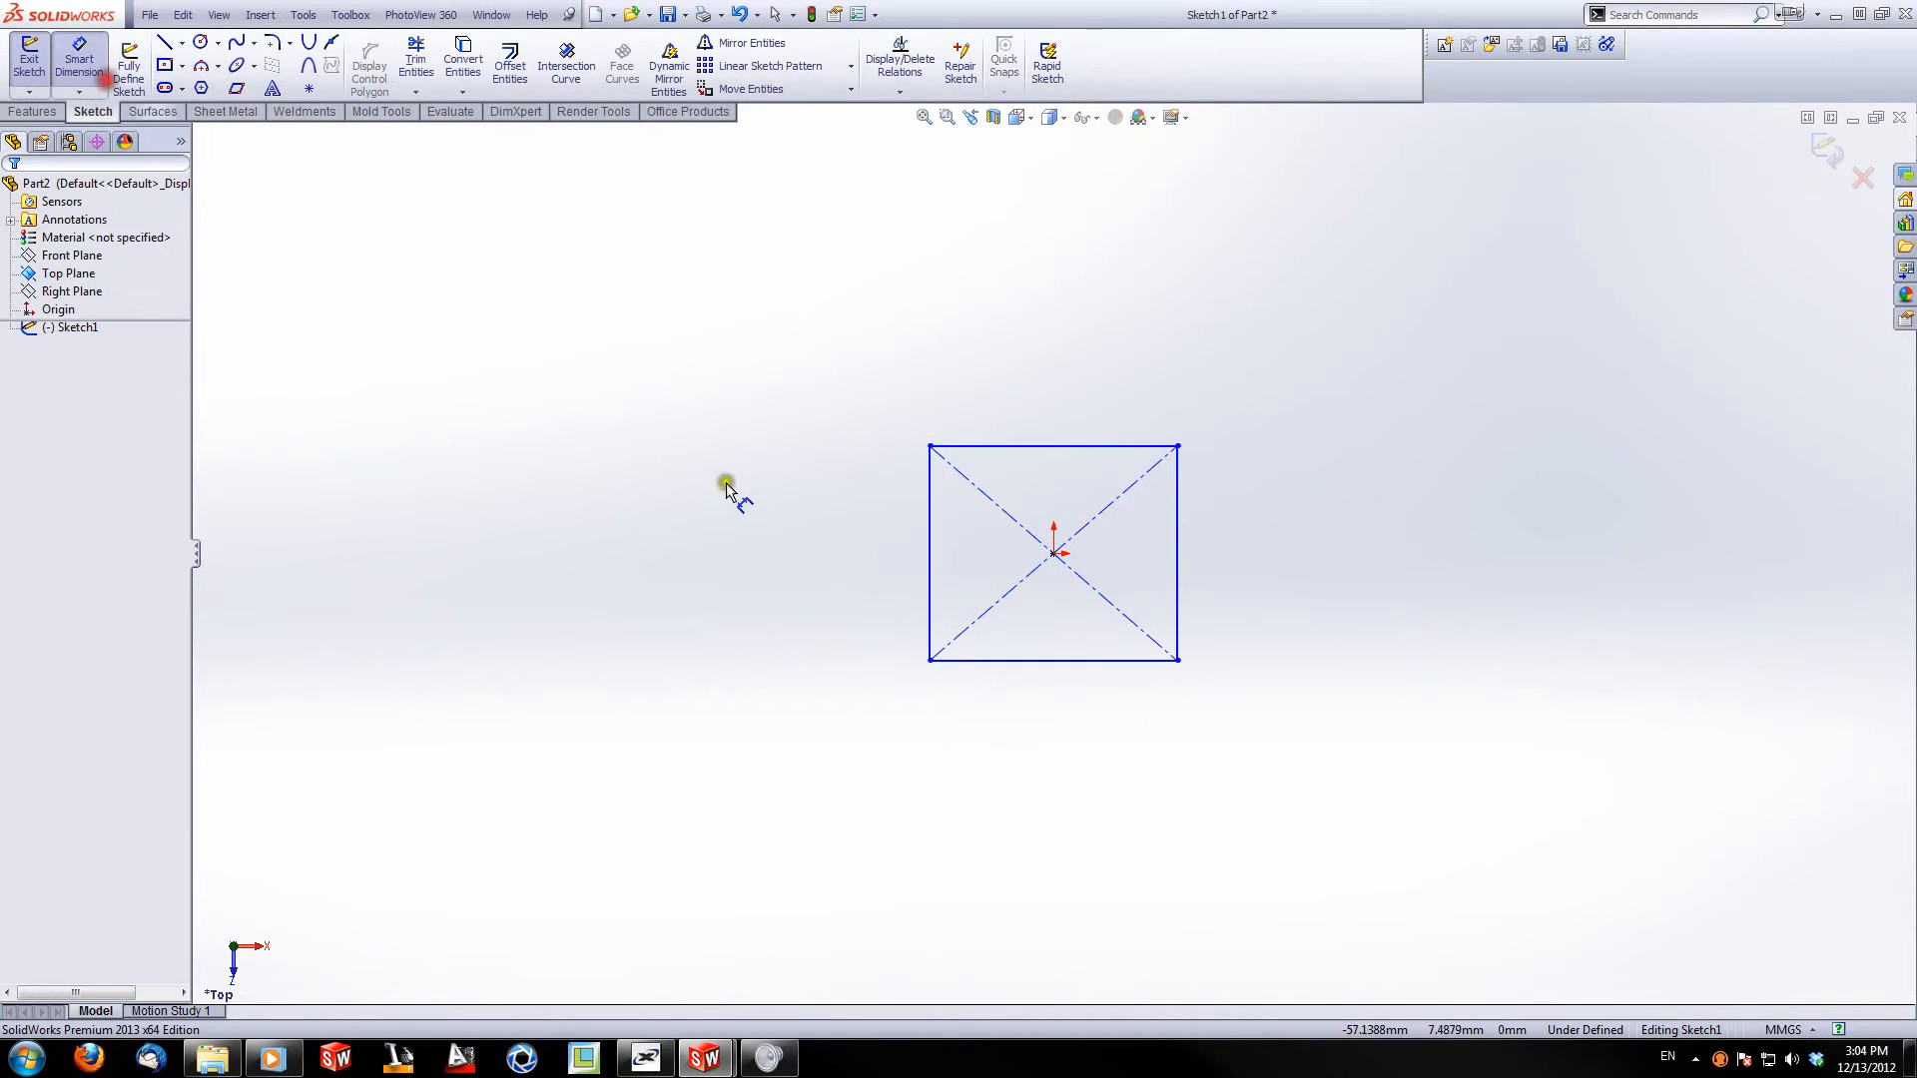
left_click(929, 555)
left_click(833, 564)
type("50")
key("Return")
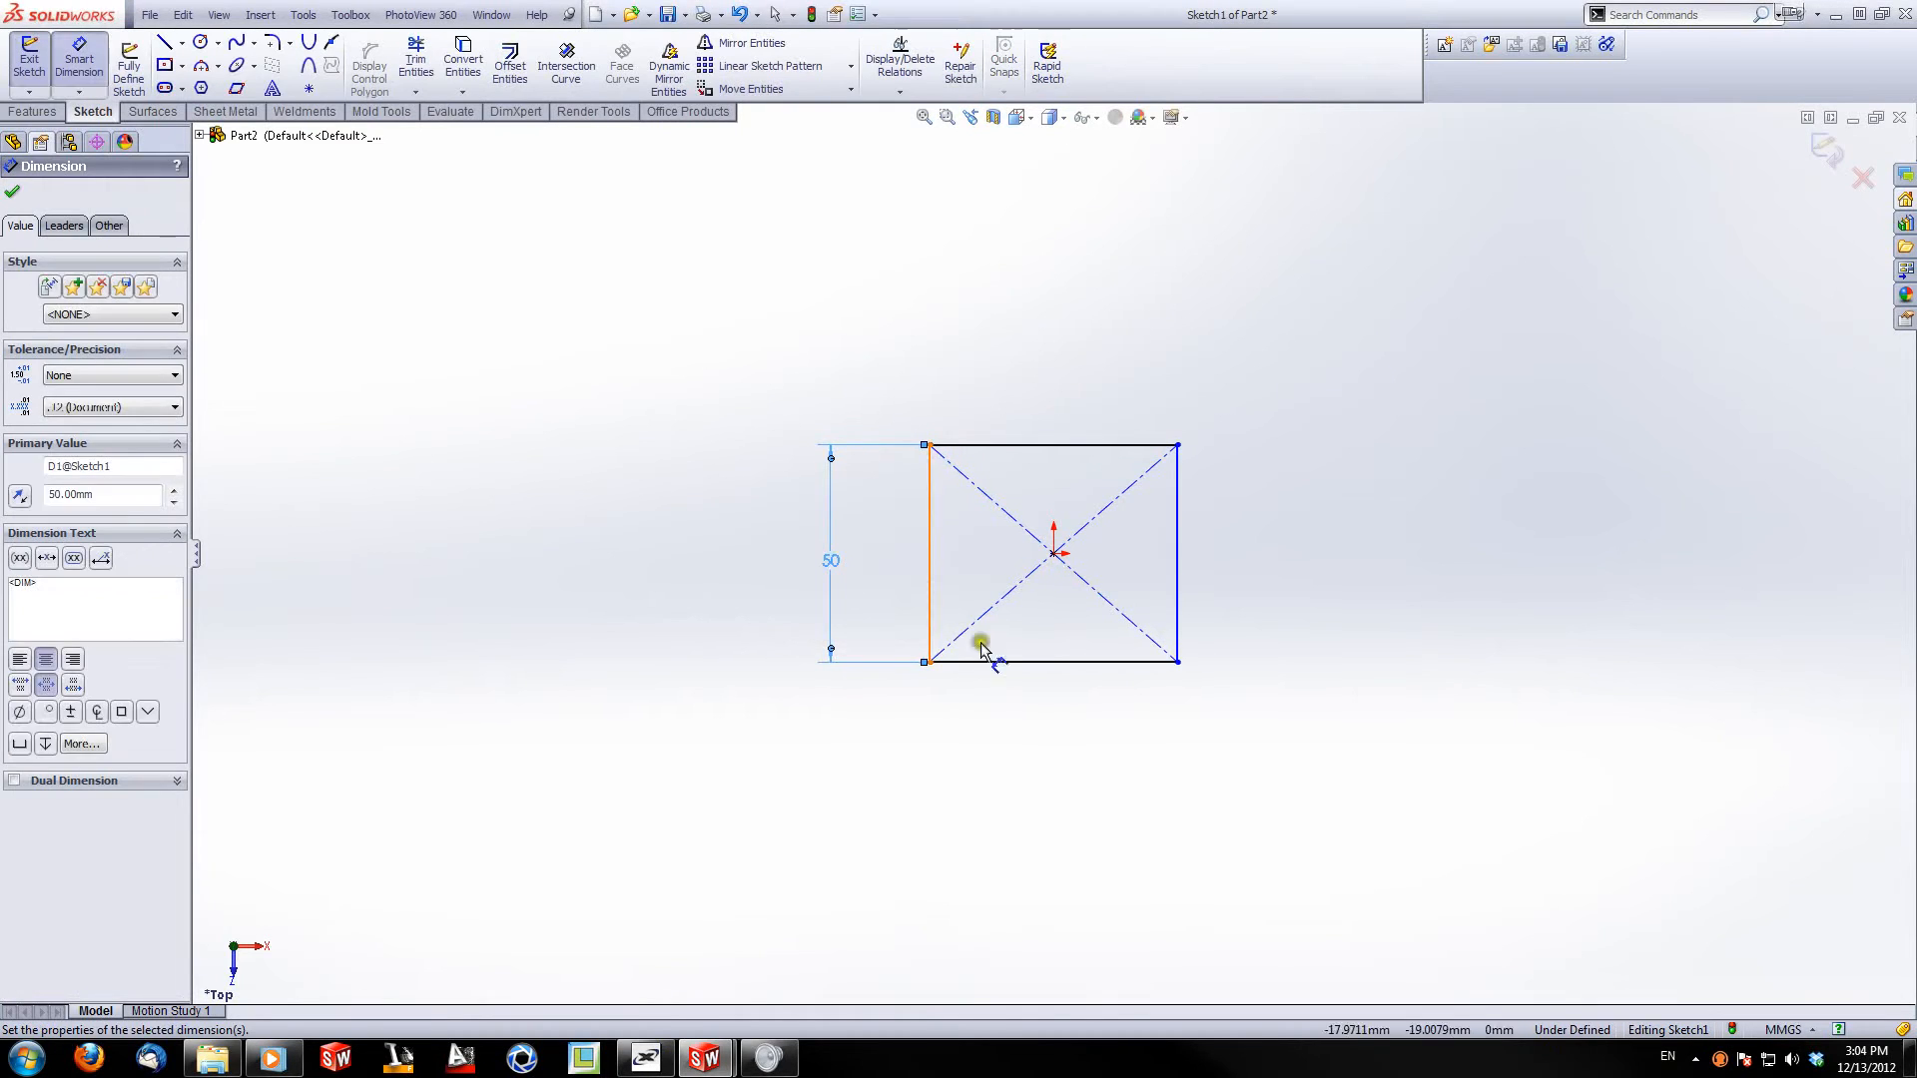
key("Escape")
Step: Make the rectangle's horizontal and vertical sides equal to form a square and exit the sketch
left_click(962, 660)
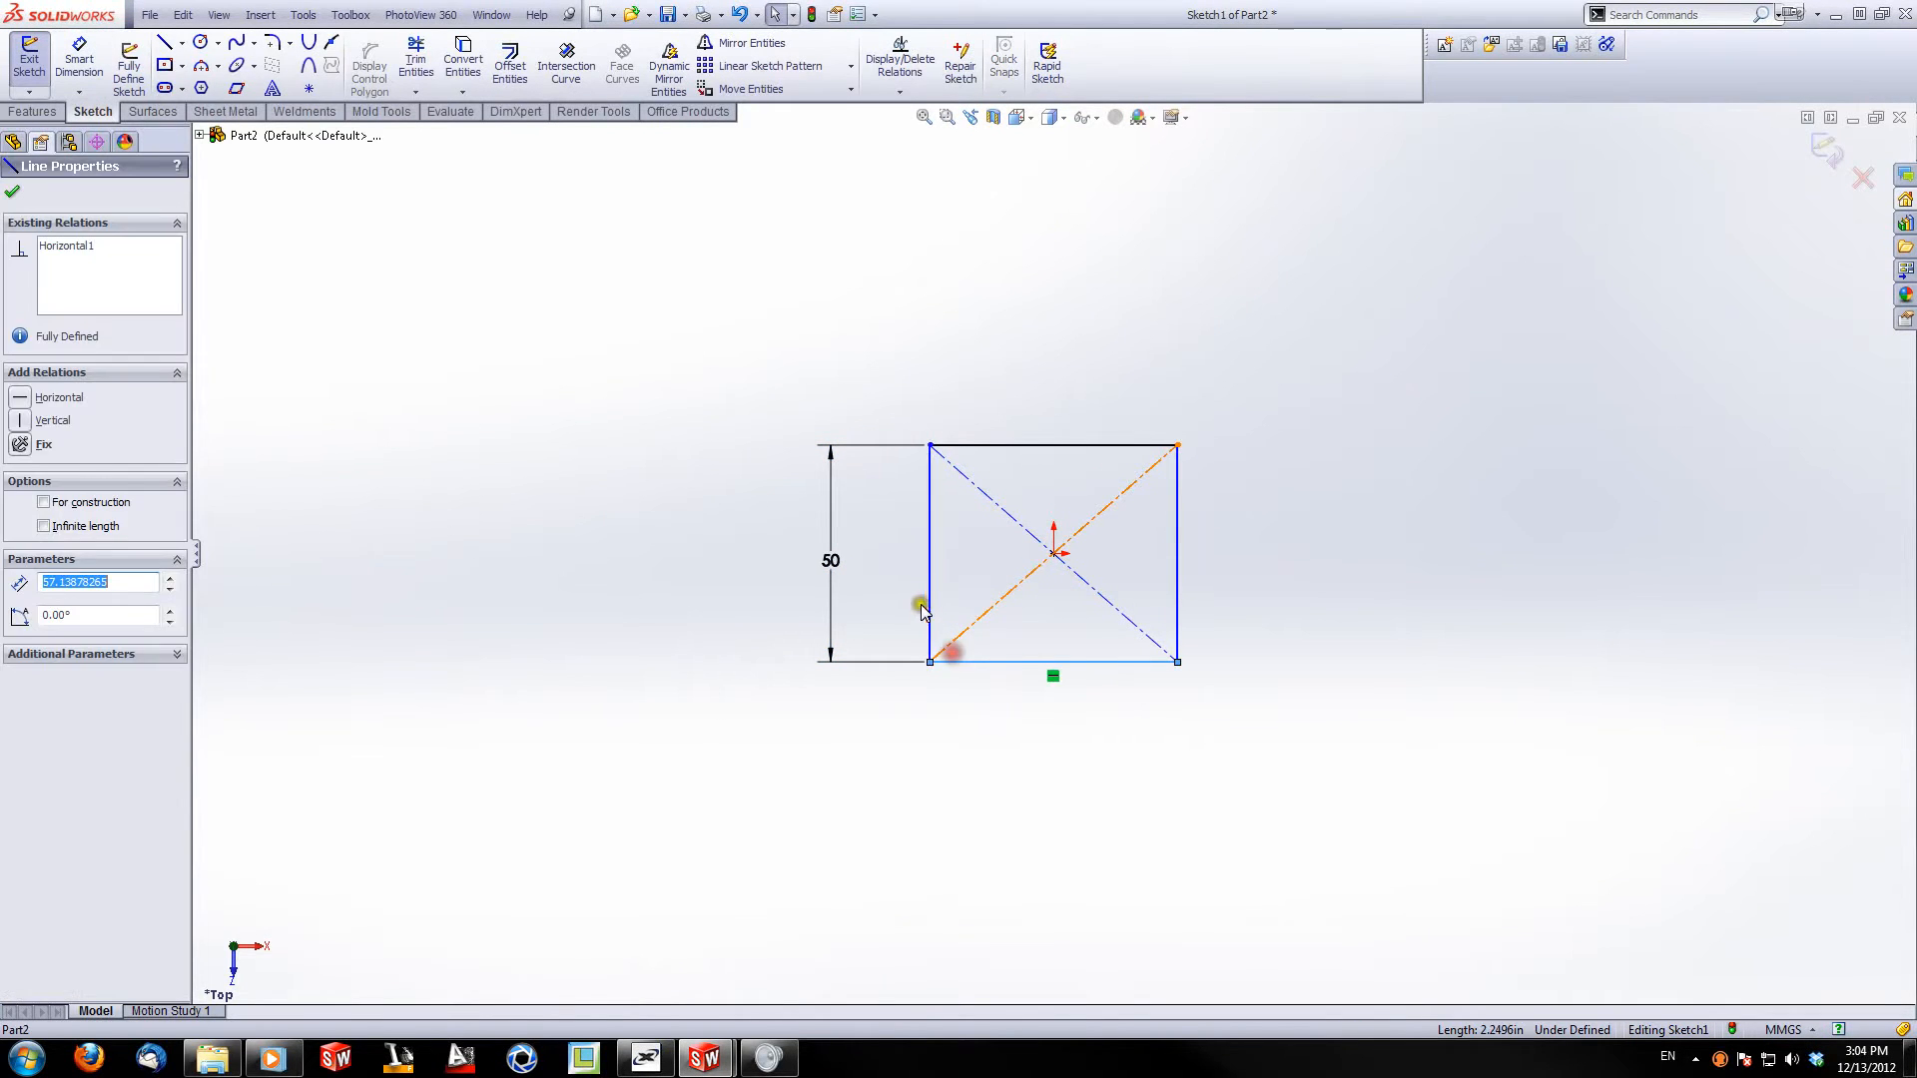
left_click(930, 609, "ctrl")
left_click(18, 631)
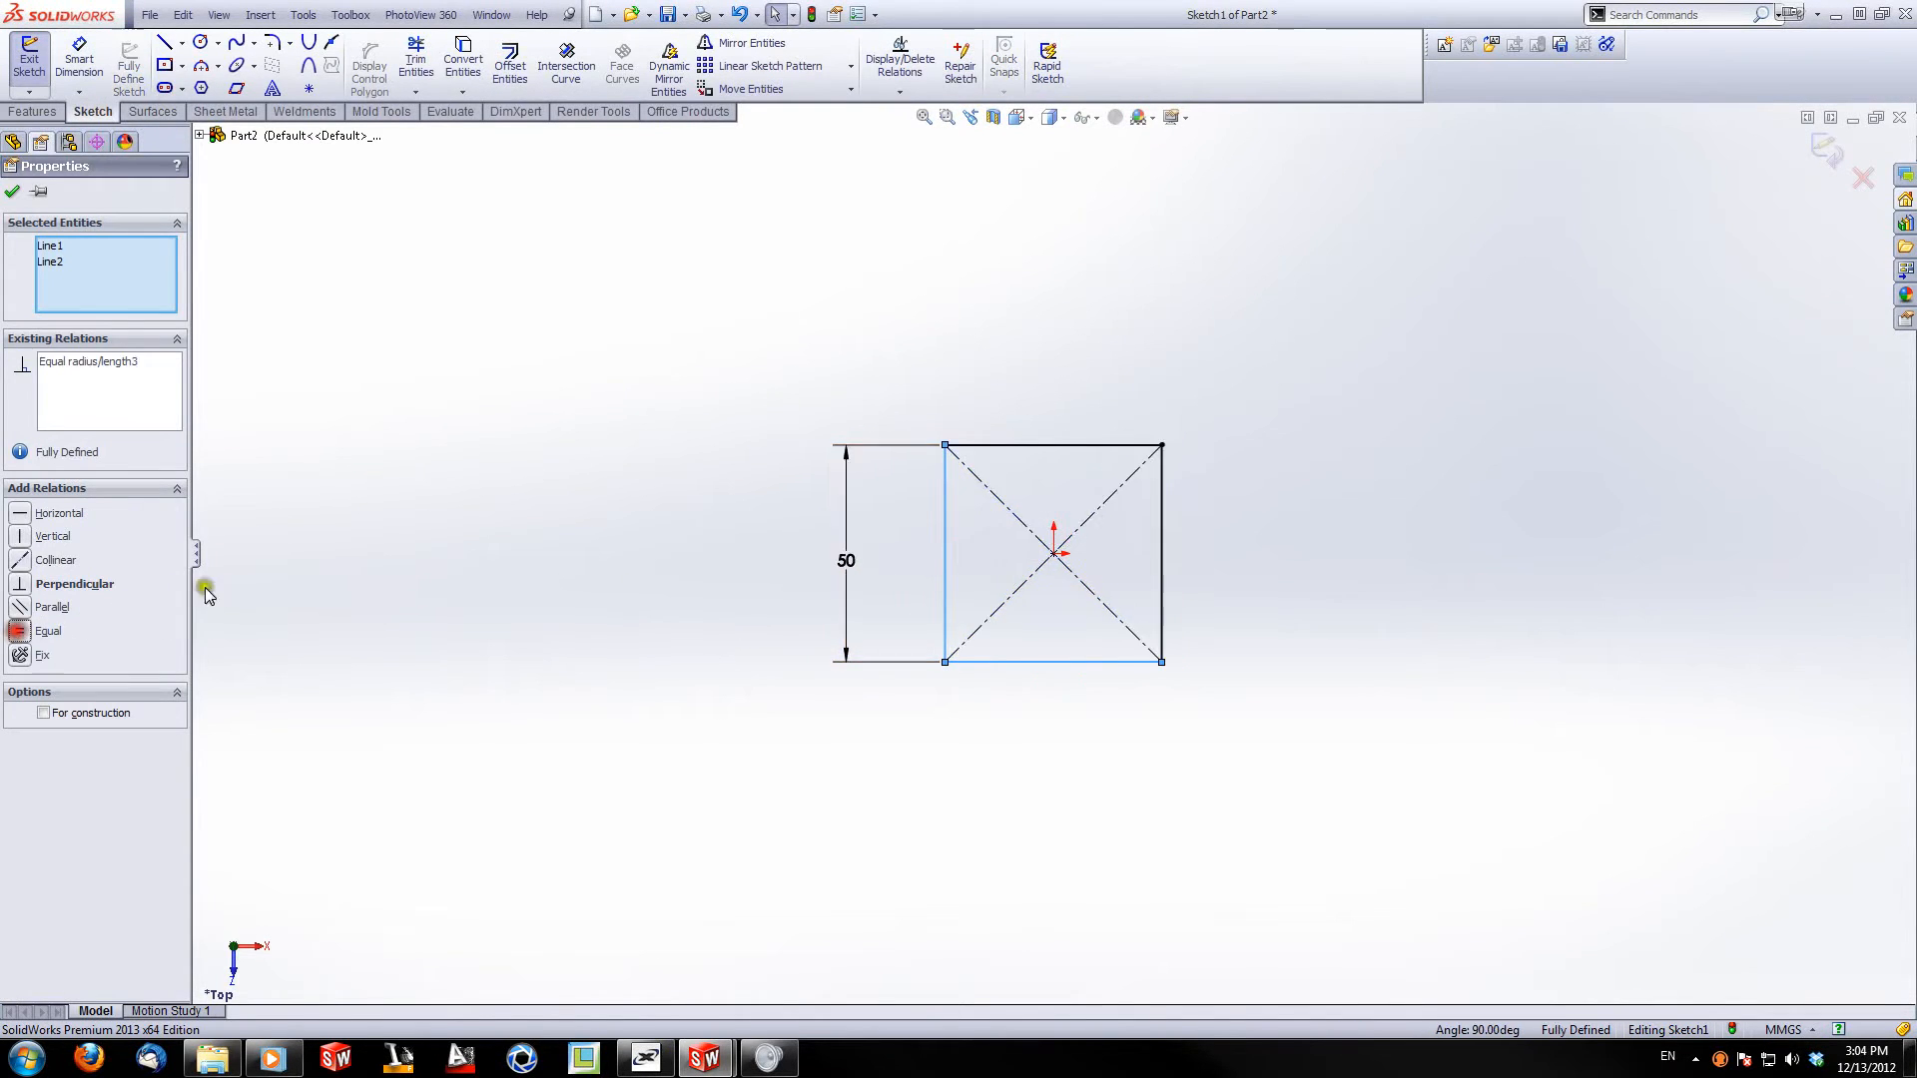
left_click(395, 505)
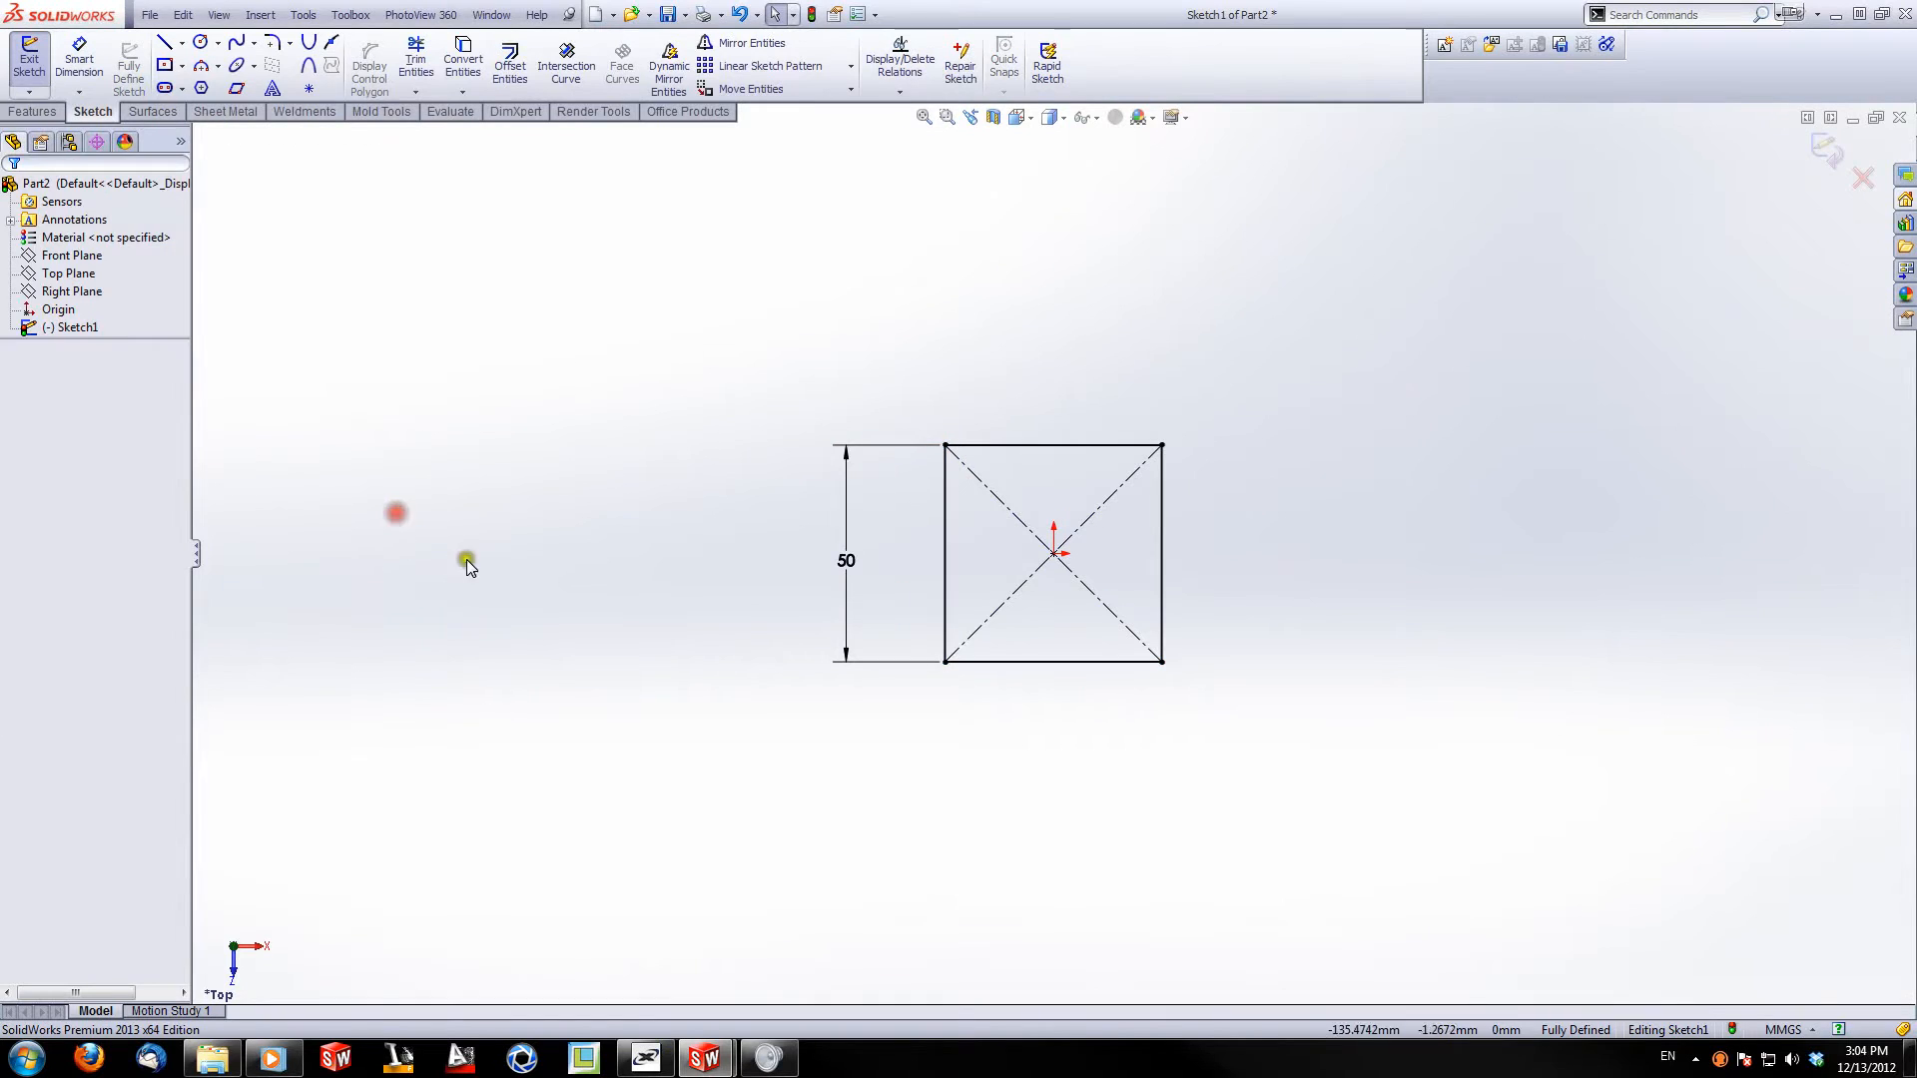
left_click(1827, 150)
left_click(1247, 344)
Step: Create a reference plane offset 100 mm from the Right Plane
scroll(1187, 469, "up", 4)
mouse_move(1164, 523)
middle_mouse_down()
mouse_move(1168, 342)
mouse_move(1075, 335)
middle_mouse_up()
left_click(31, 111)
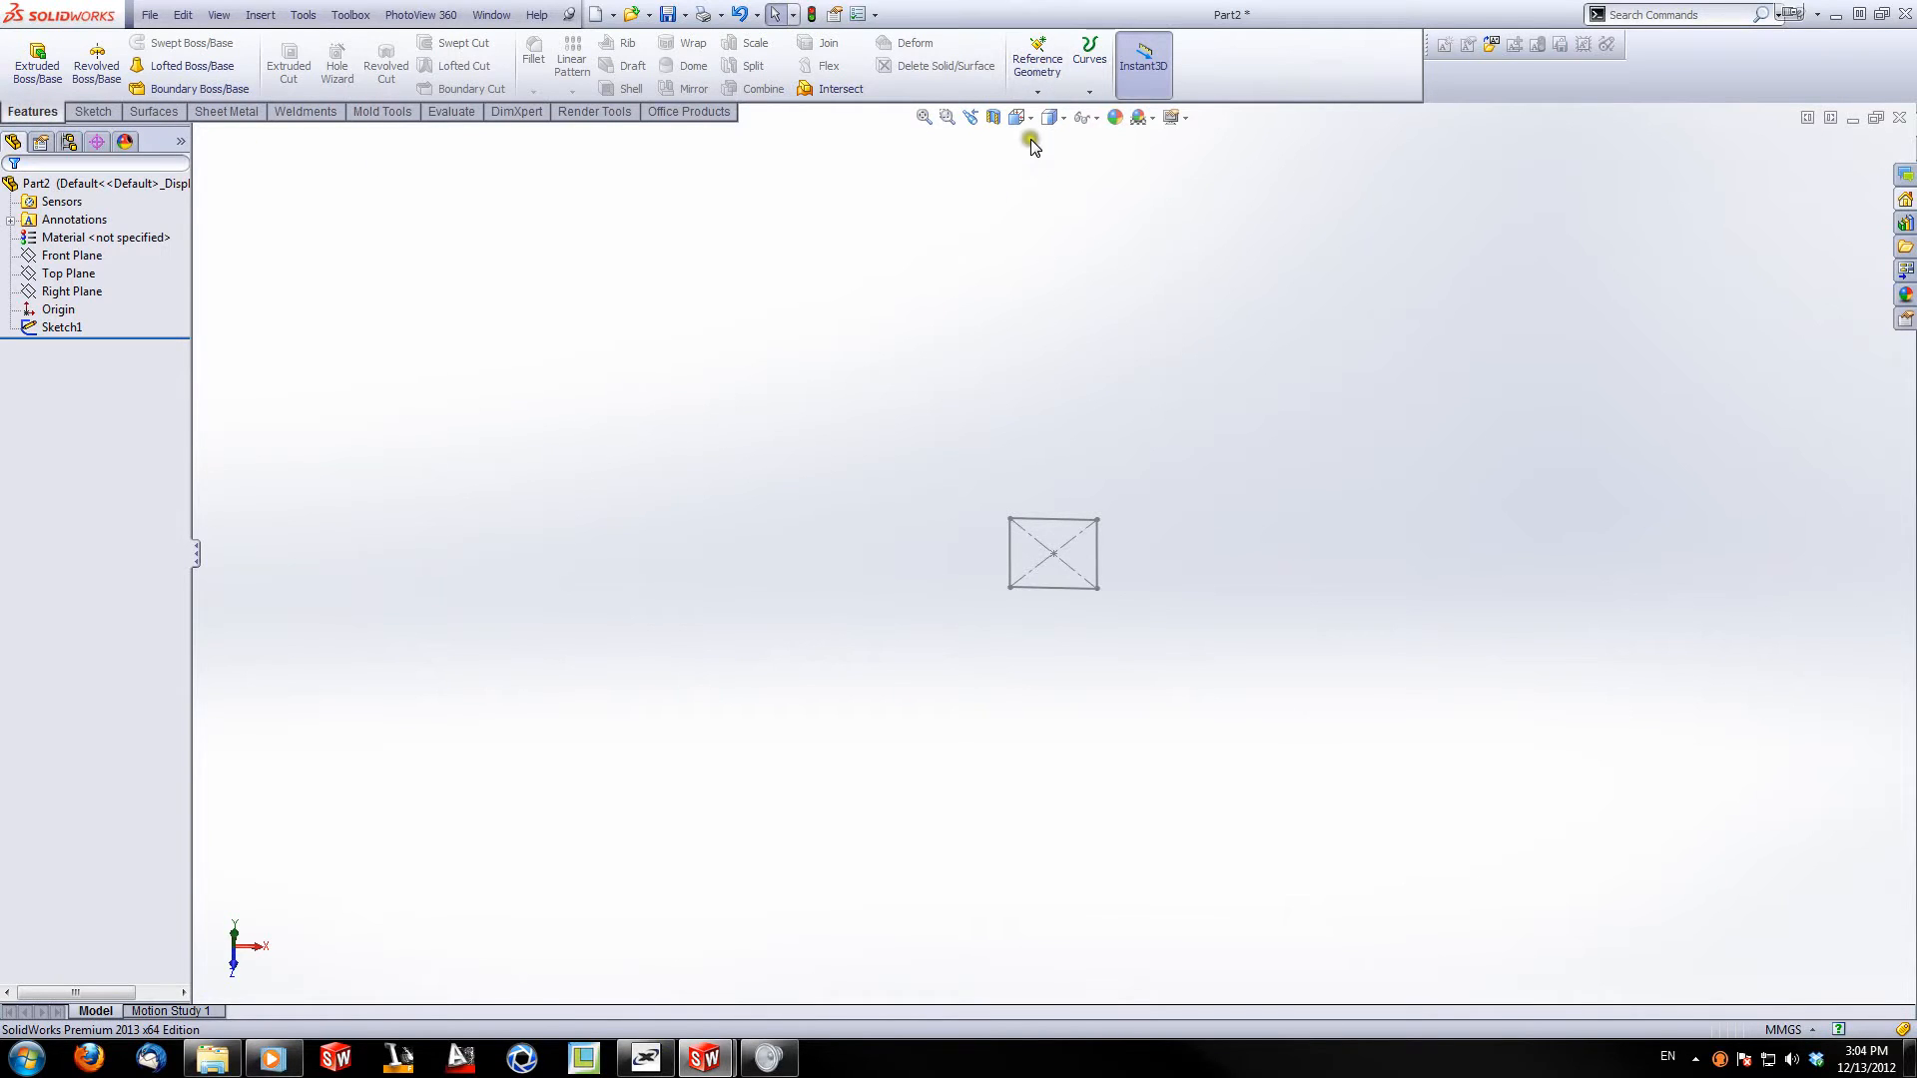
left_click(1045, 62)
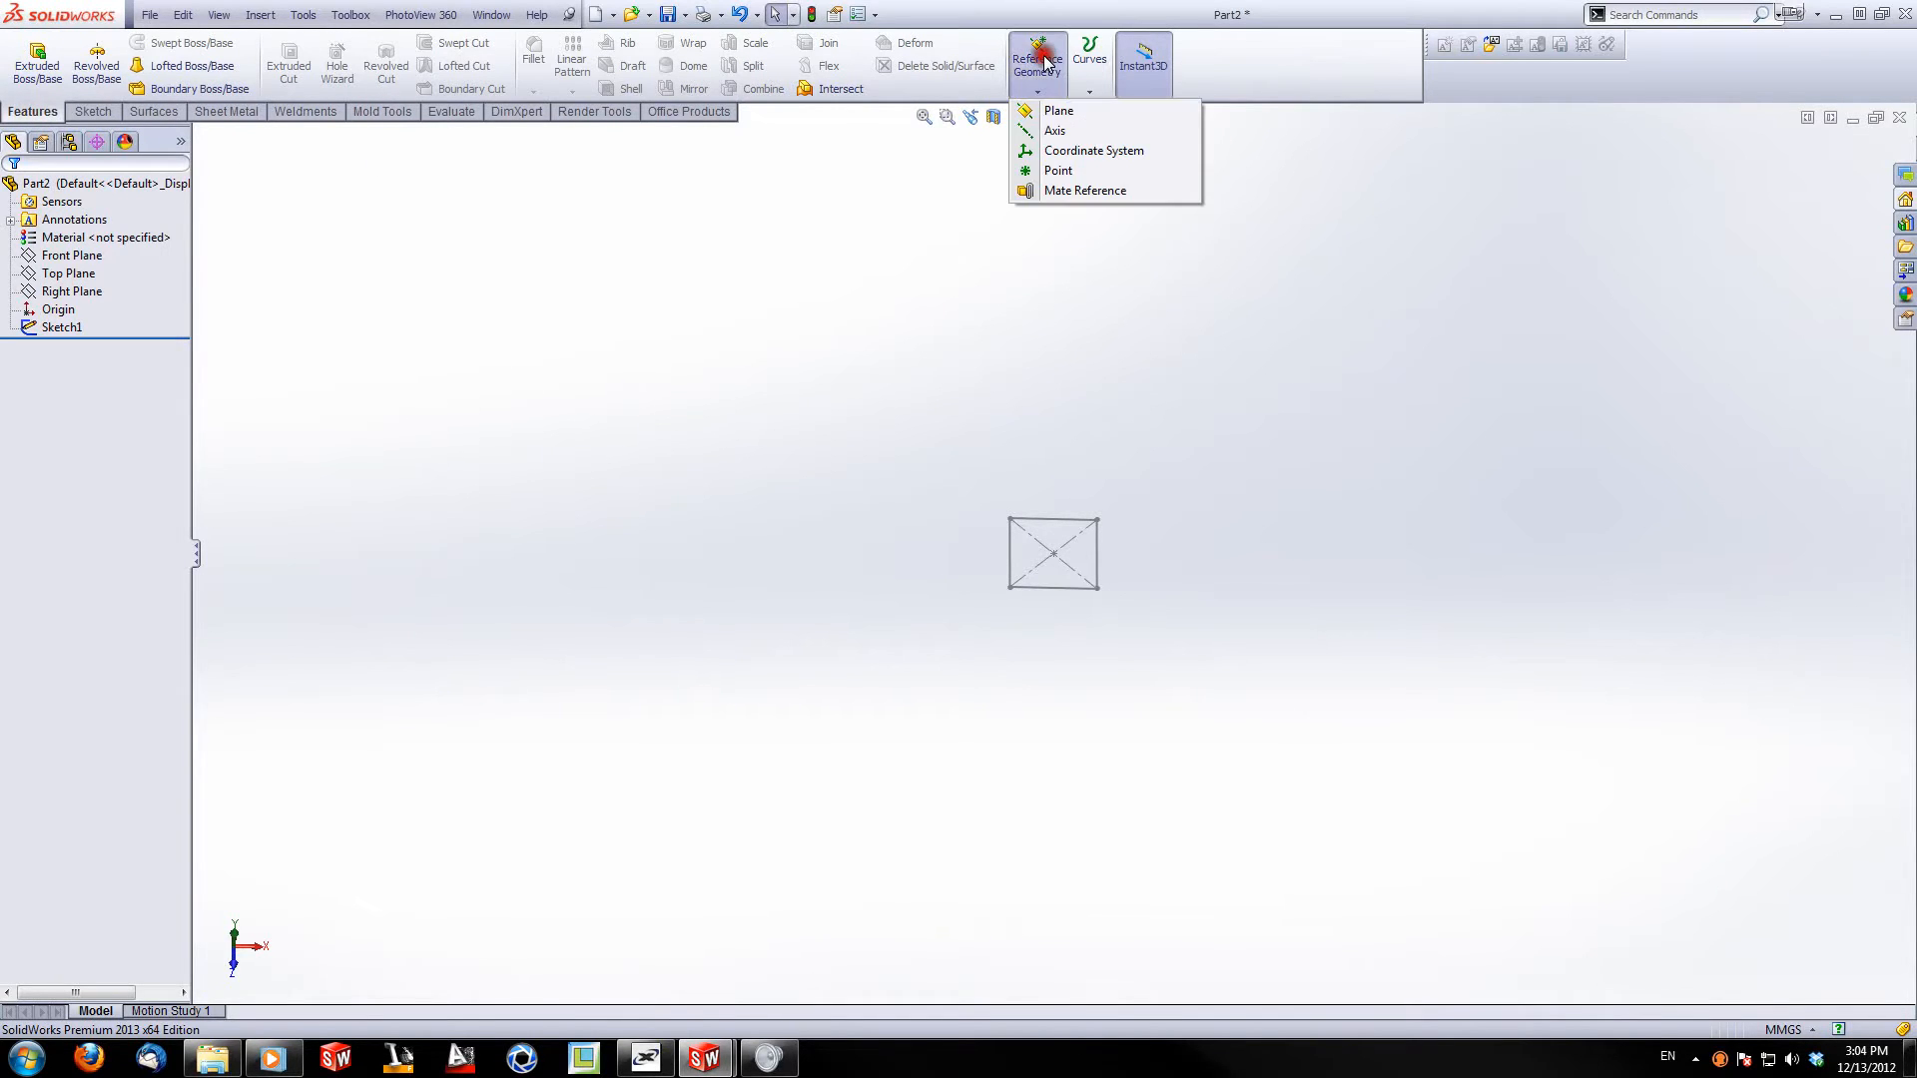
left_click(1059, 115)
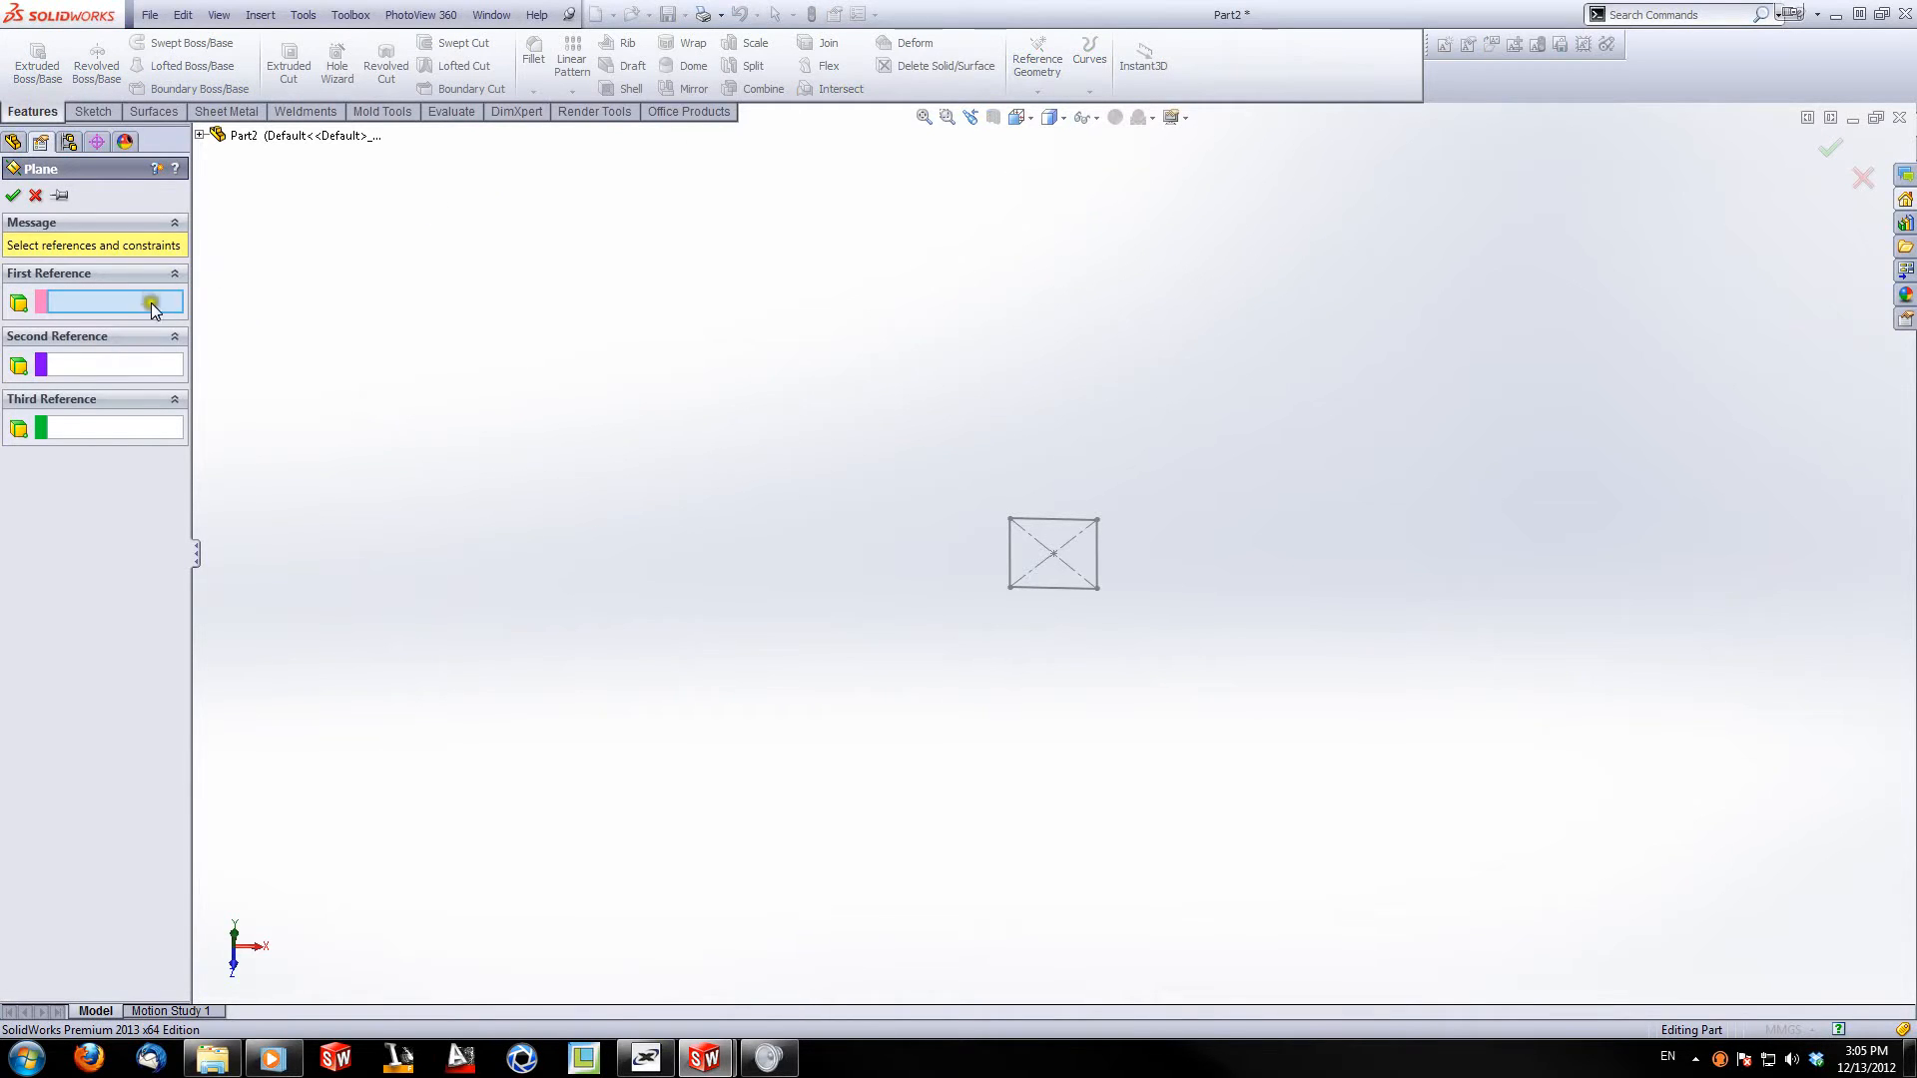
left_click(199, 135)
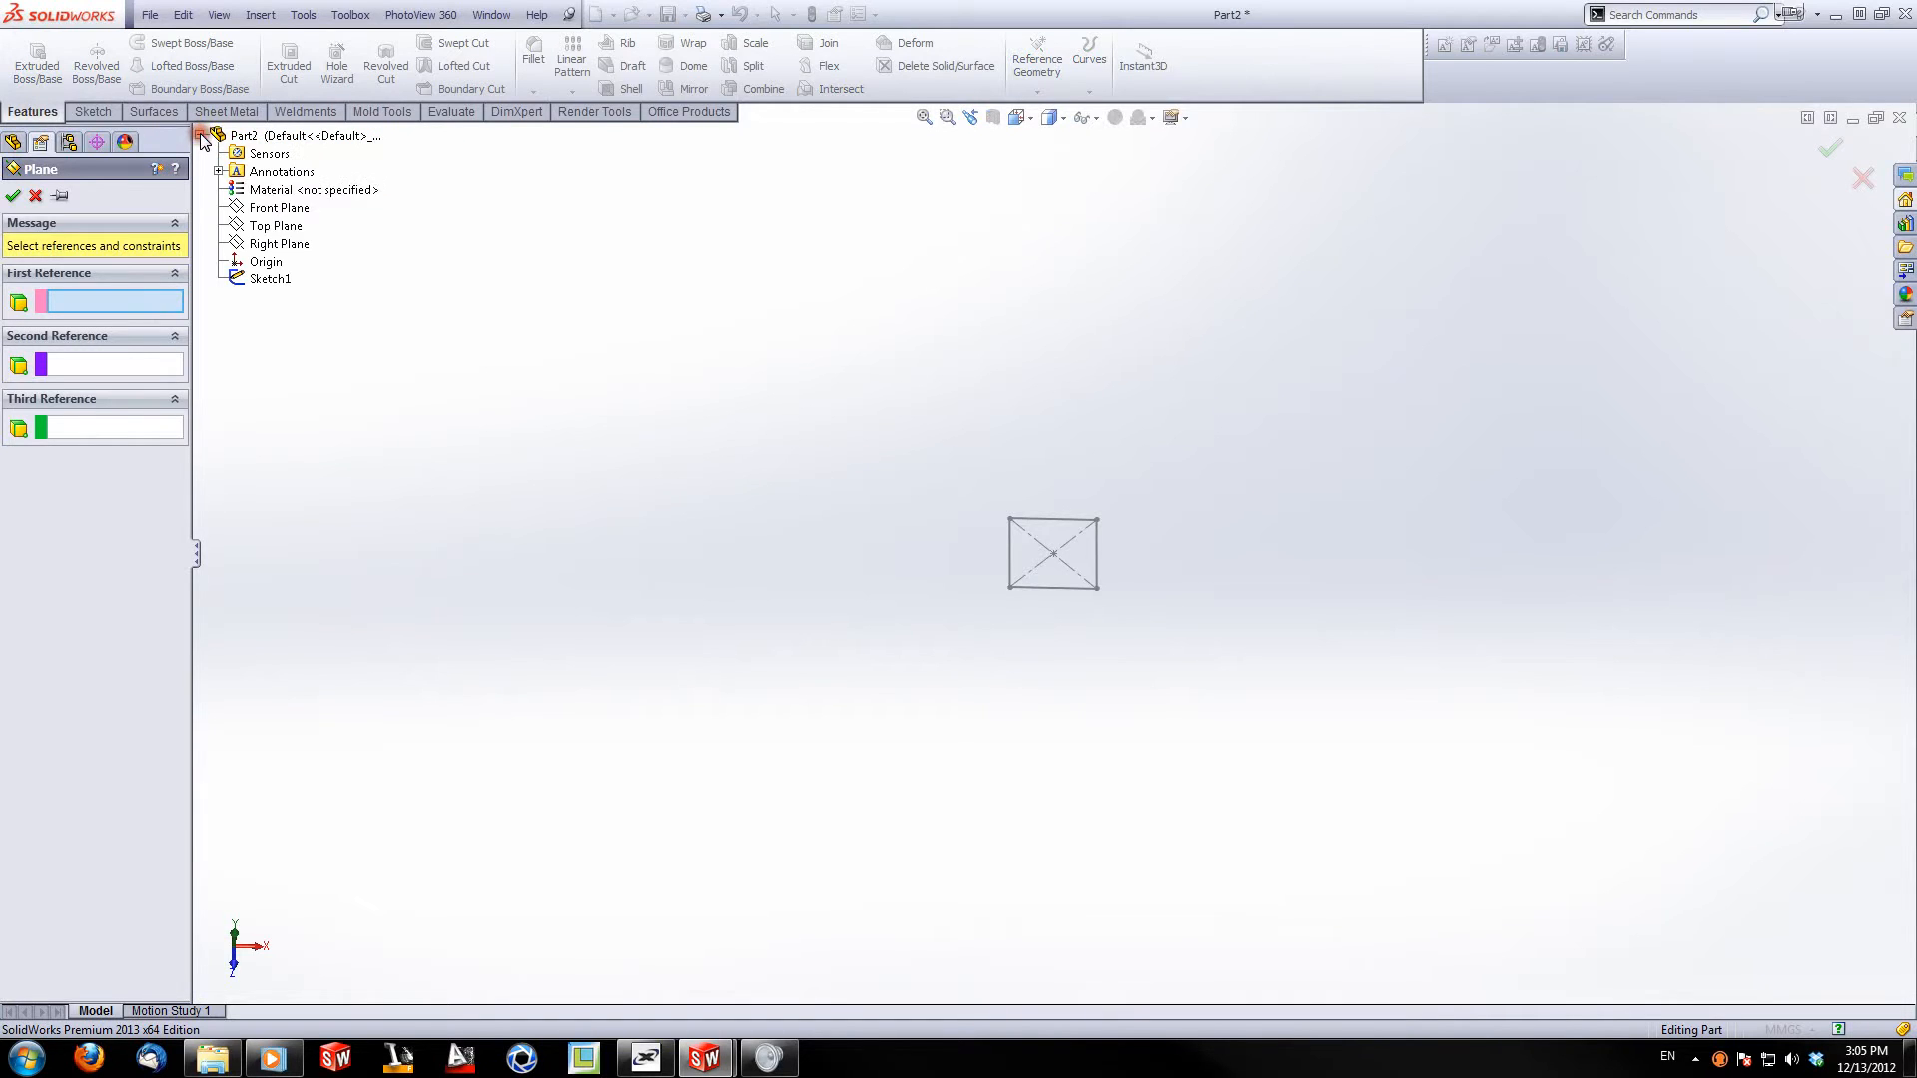
left_click(266, 244)
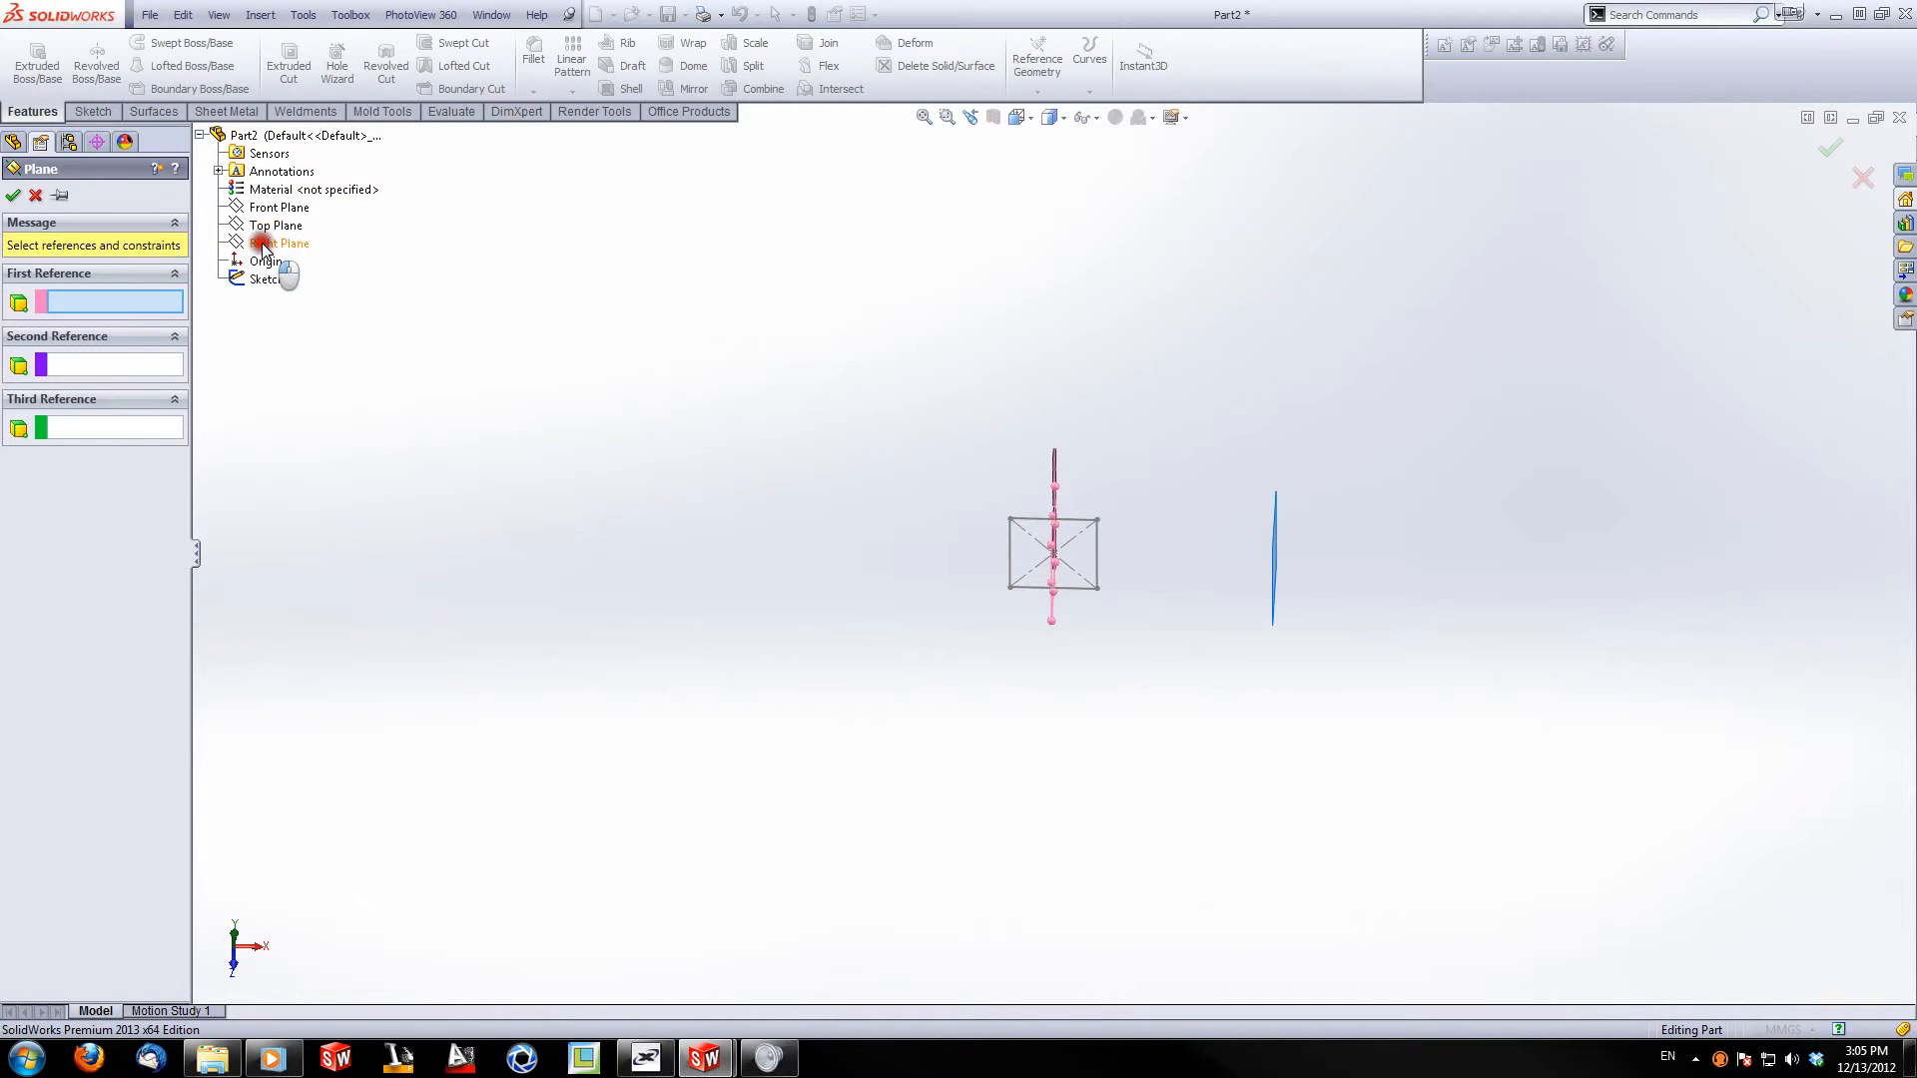
mouse_move(1051, 569)
middle_mouse_down()
mouse_move(1147, 556)
mouse_move(1035, 509)
mouse_move(993, 297)
mouse_move(998, 409)
middle_mouse_up()
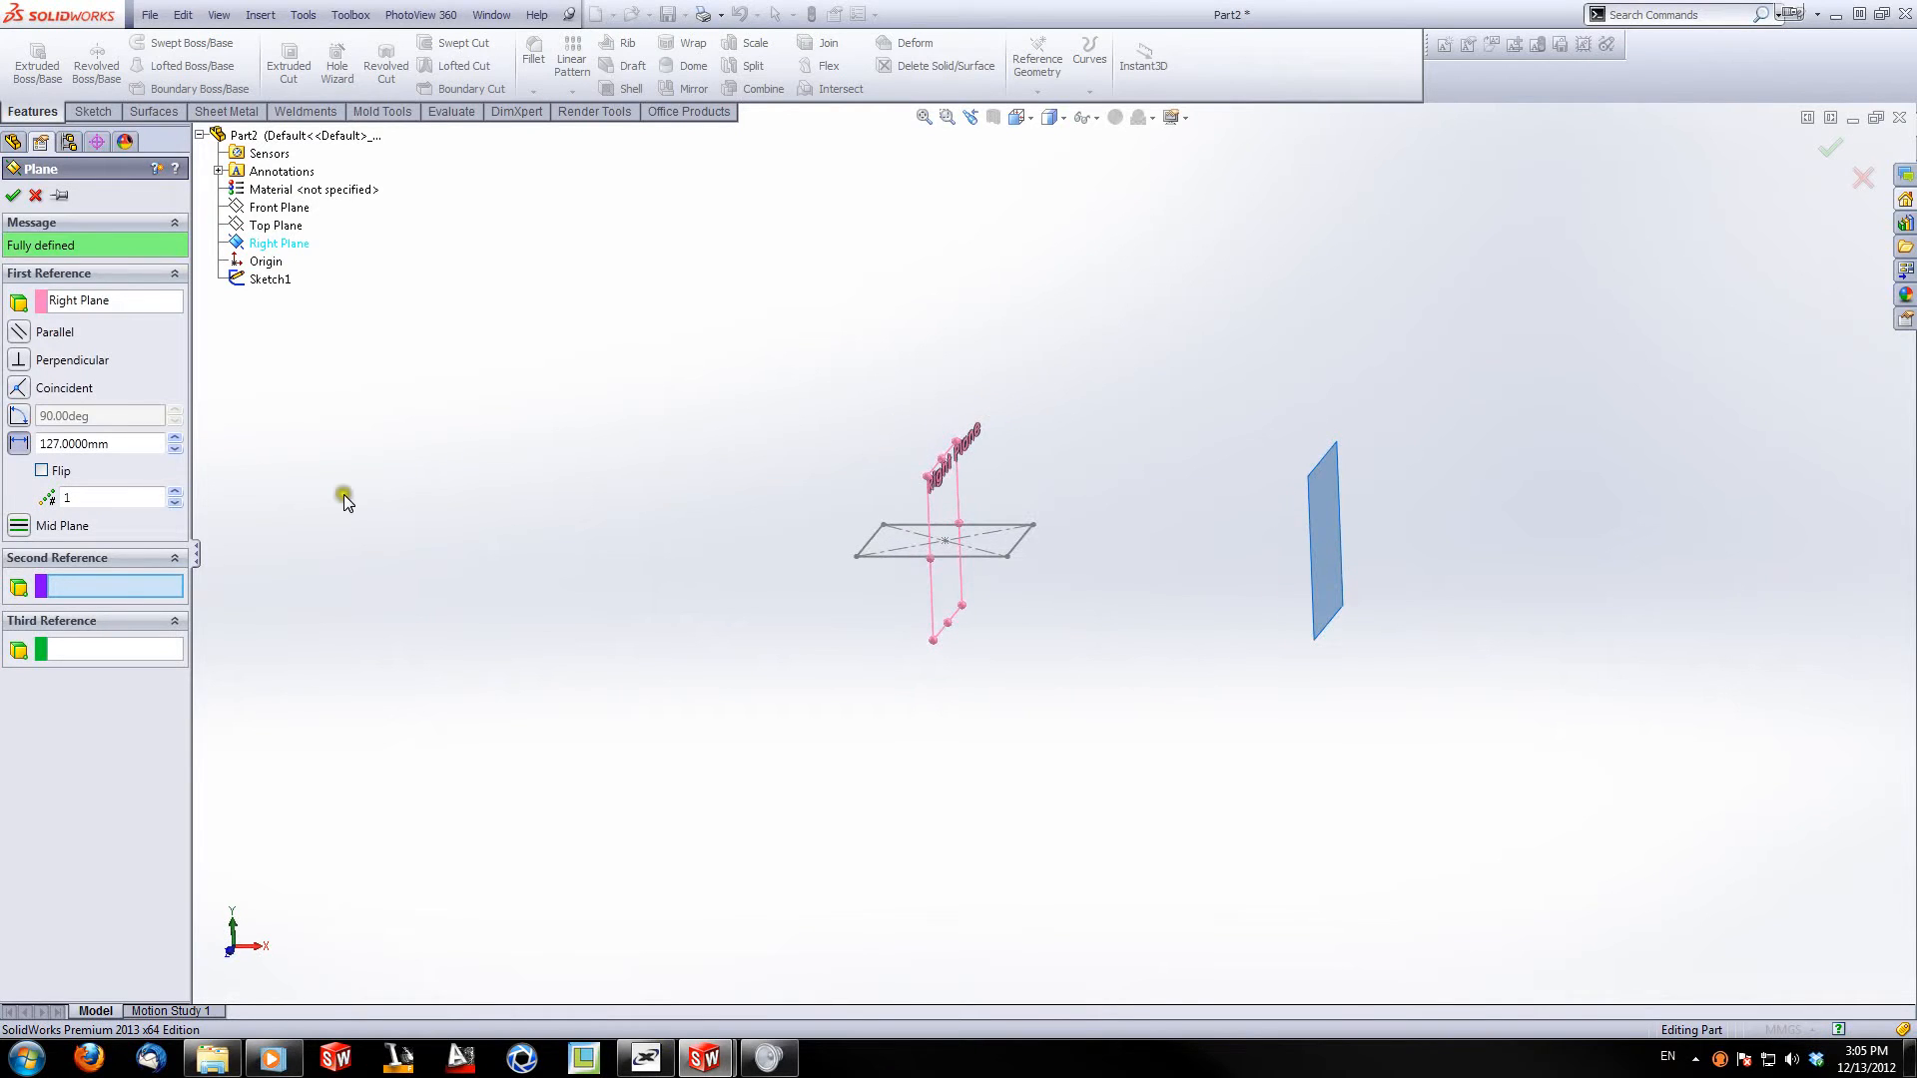
left_click(14, 447)
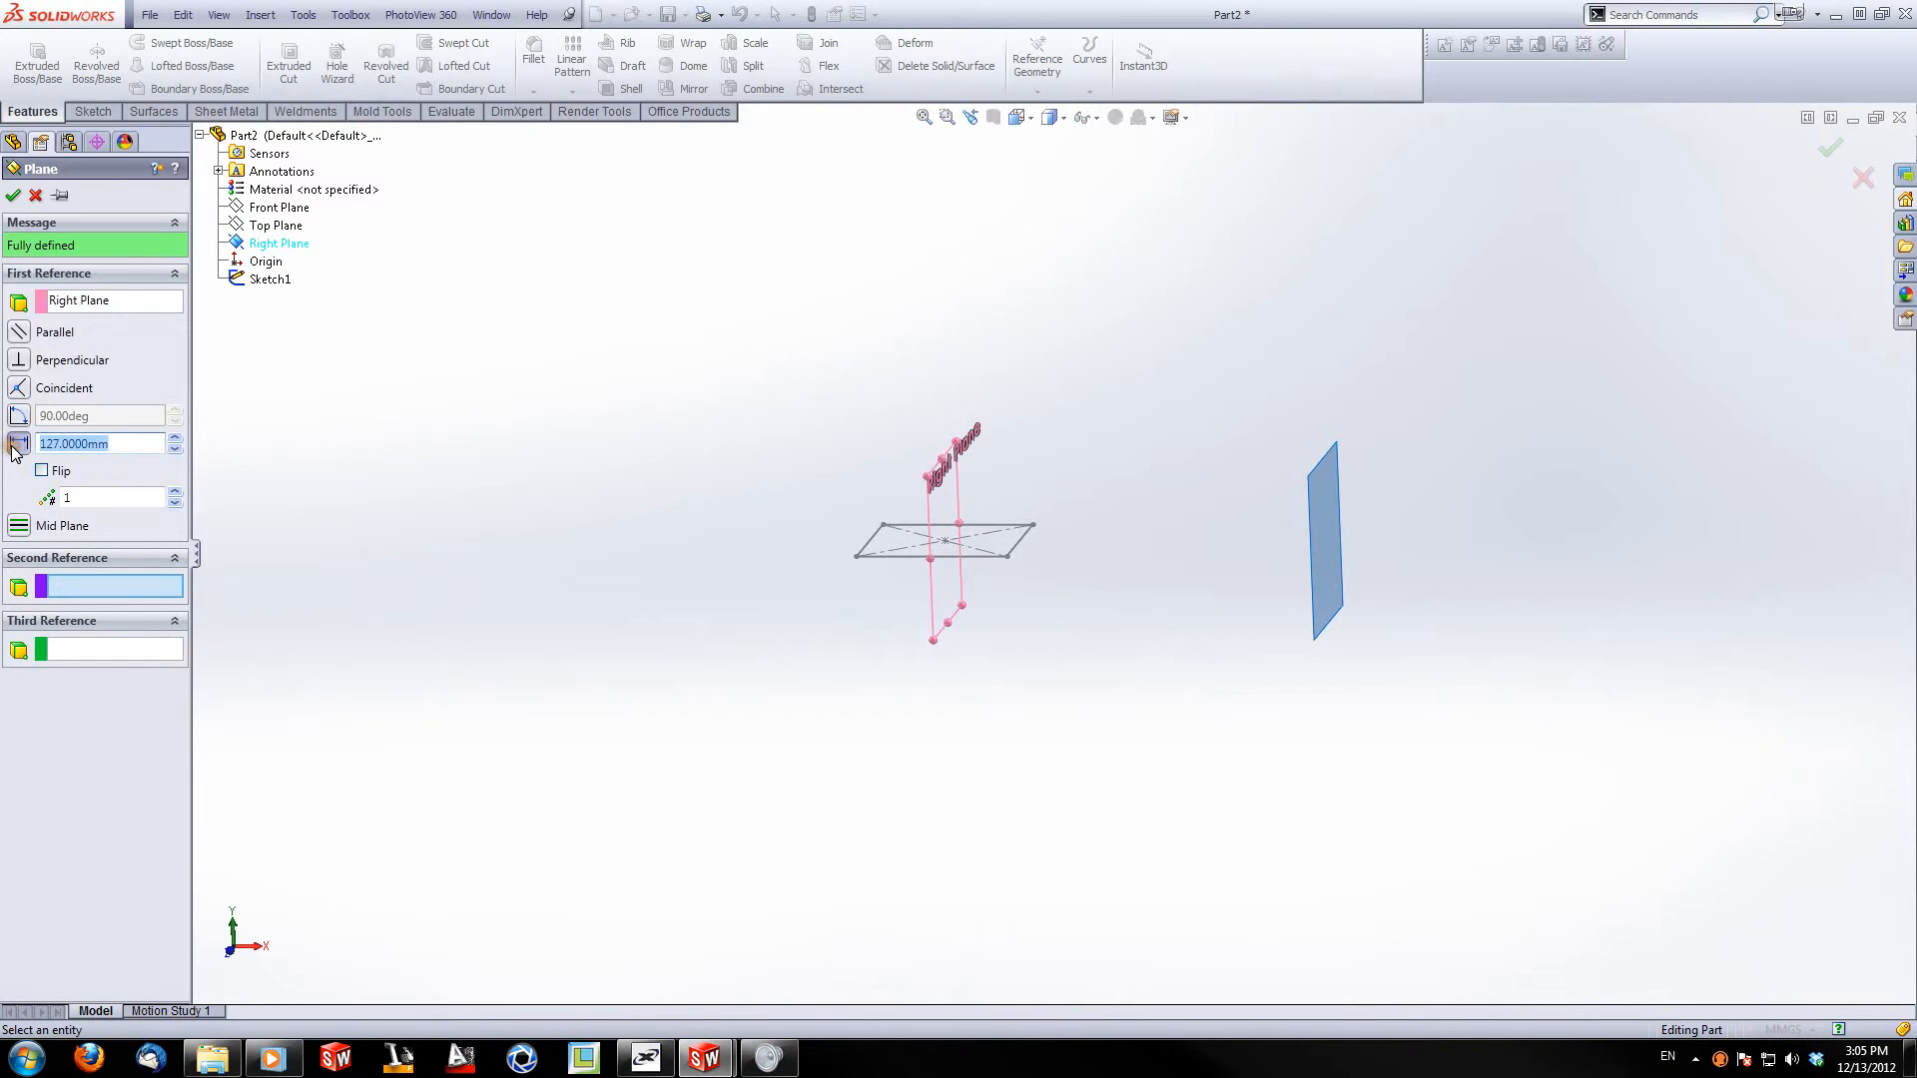
type("100")
key("Return")
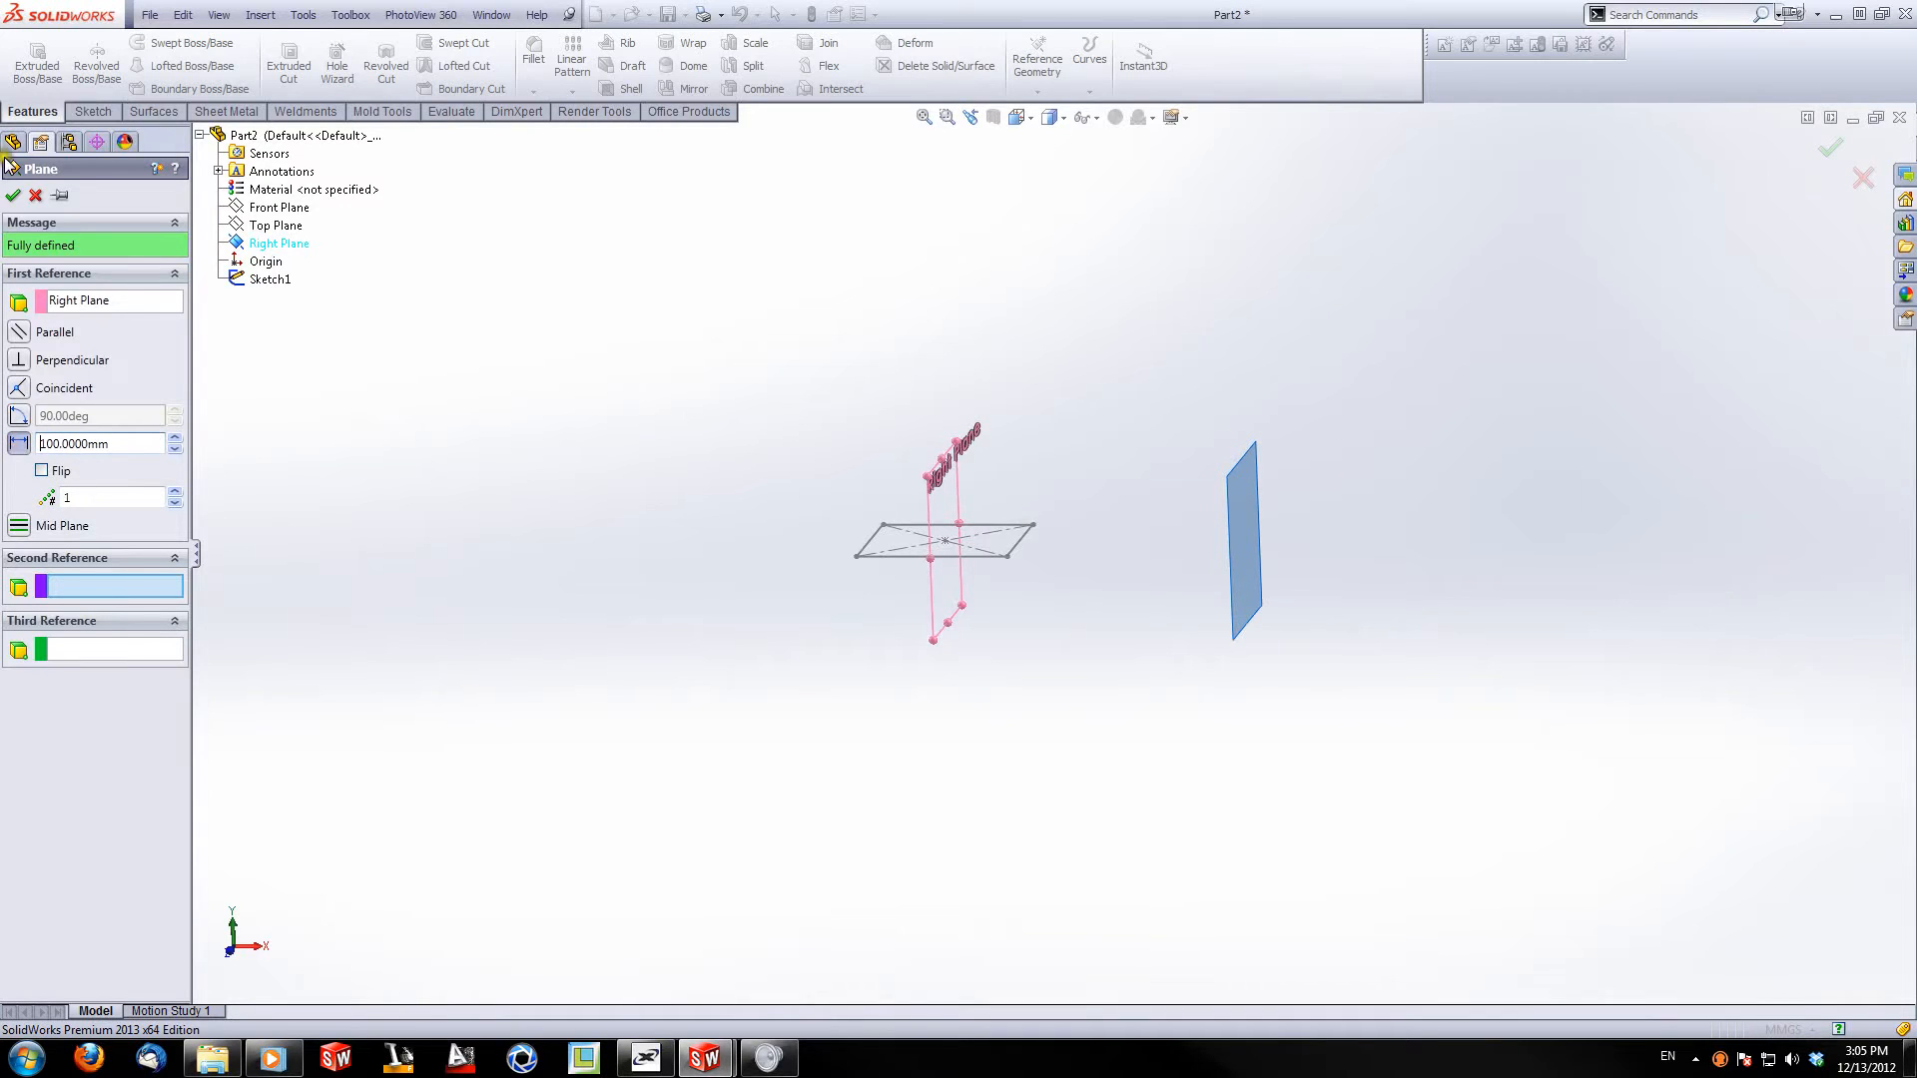
left_click(20, 197)
Step: Sketch an upright ellipse on the offset plane, about 119 mm above the origin, with semi-axes of about 59 and 26 mm
middle_click_drag(484, 441, 681, 486)
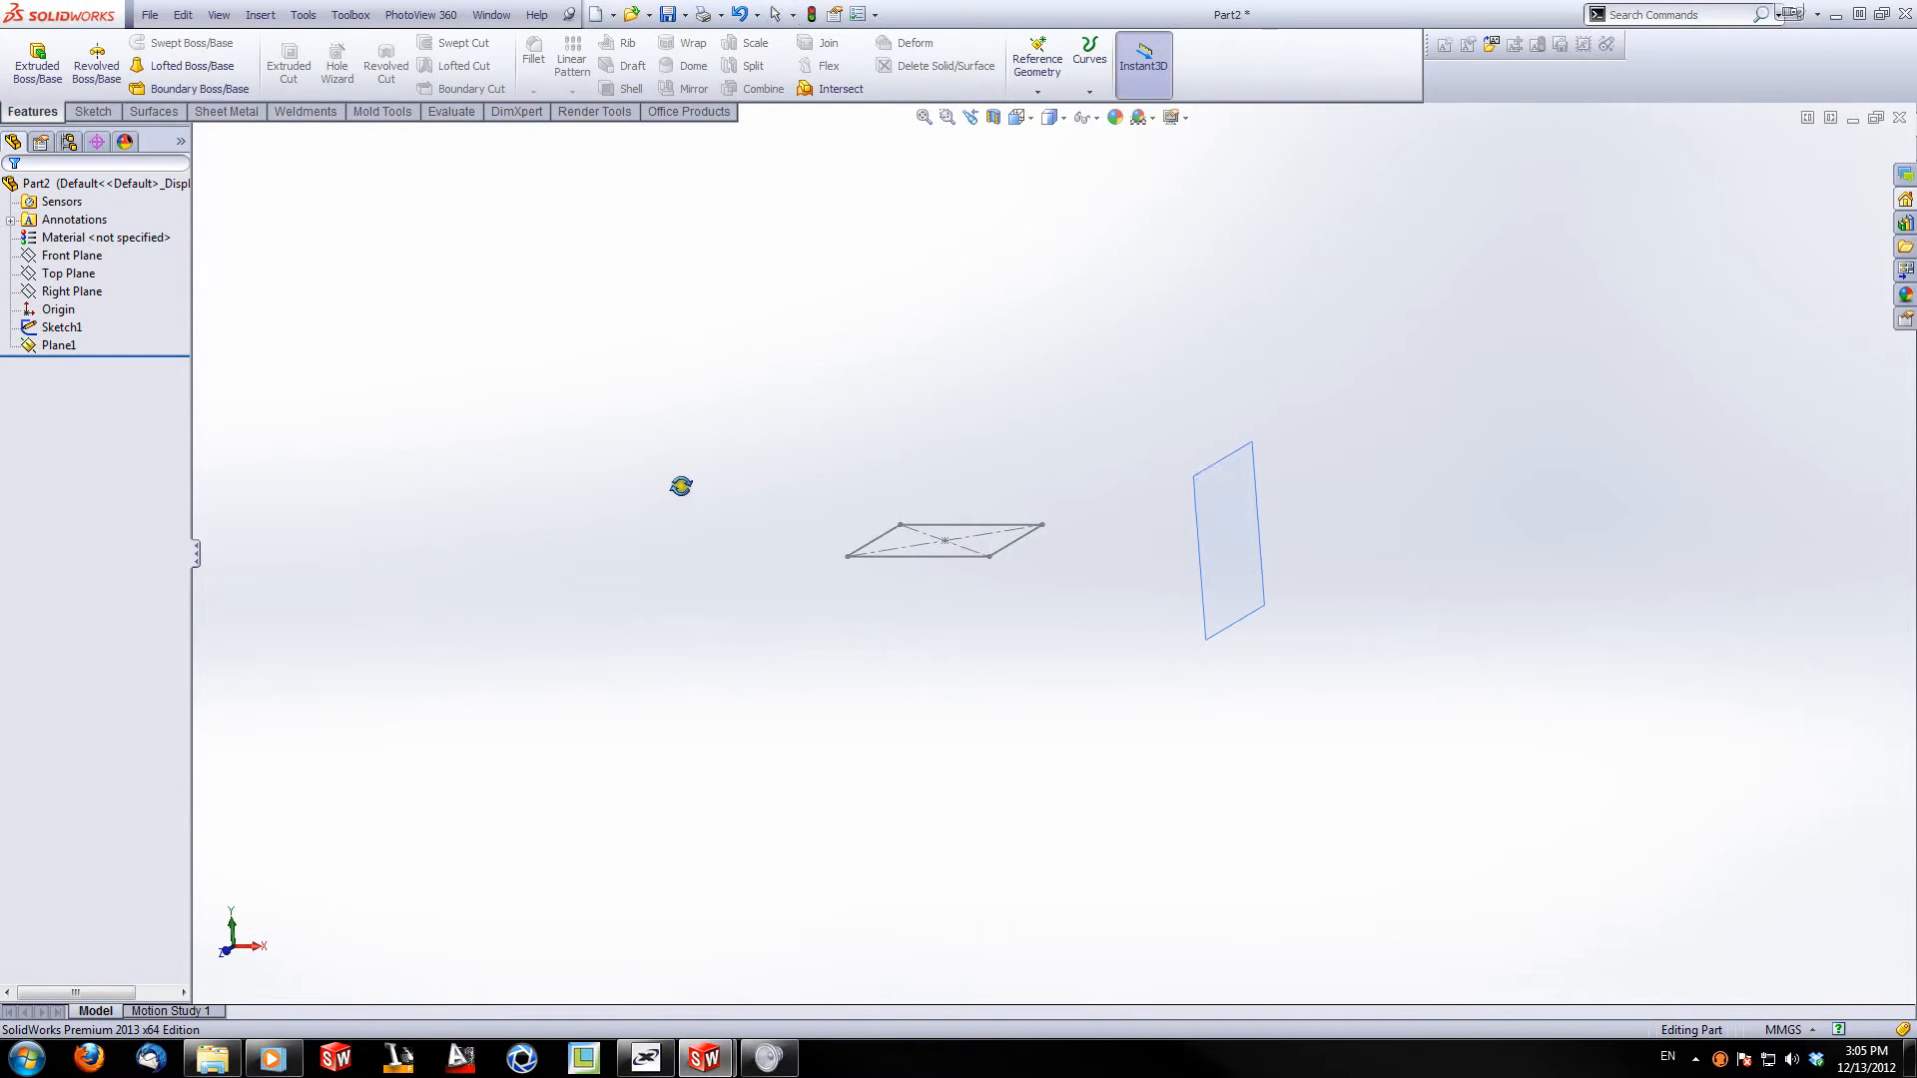
left_click(92, 111)
left_click(29, 55)
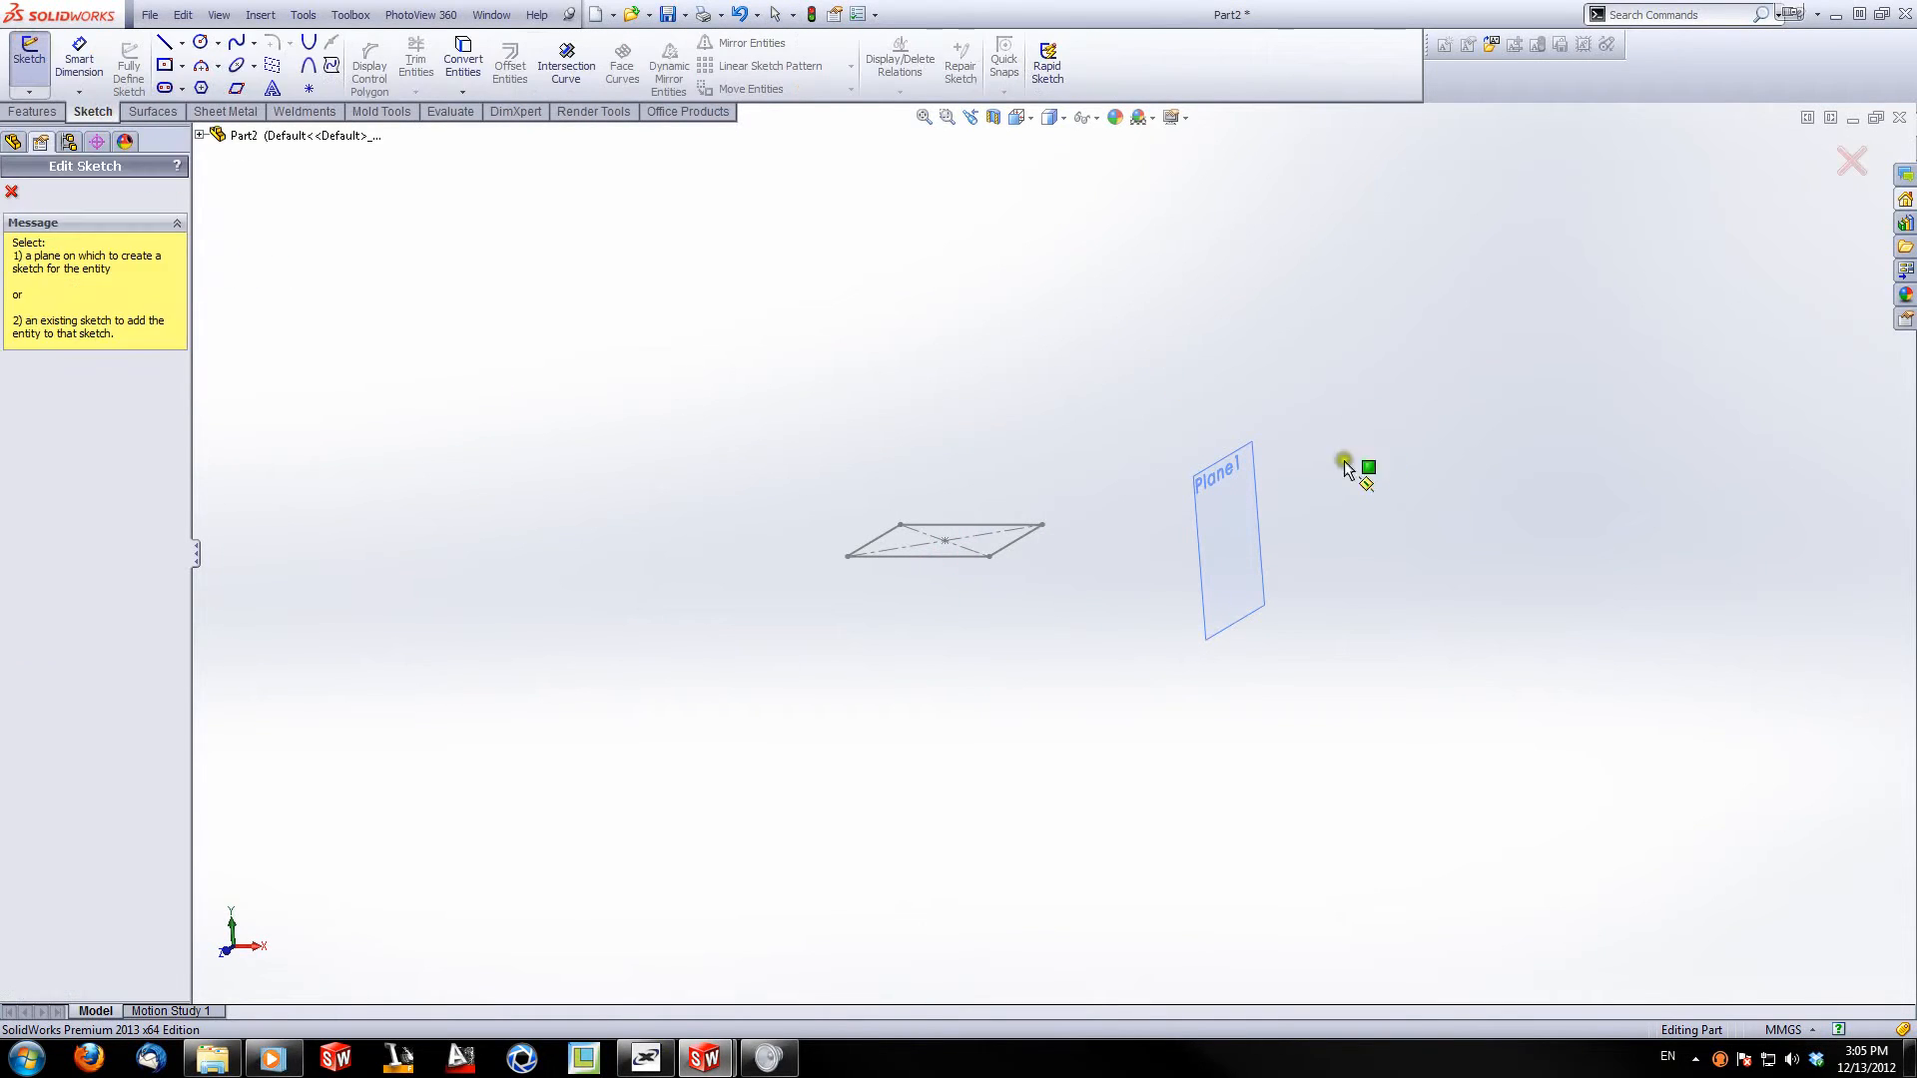
left_click(1238, 469)
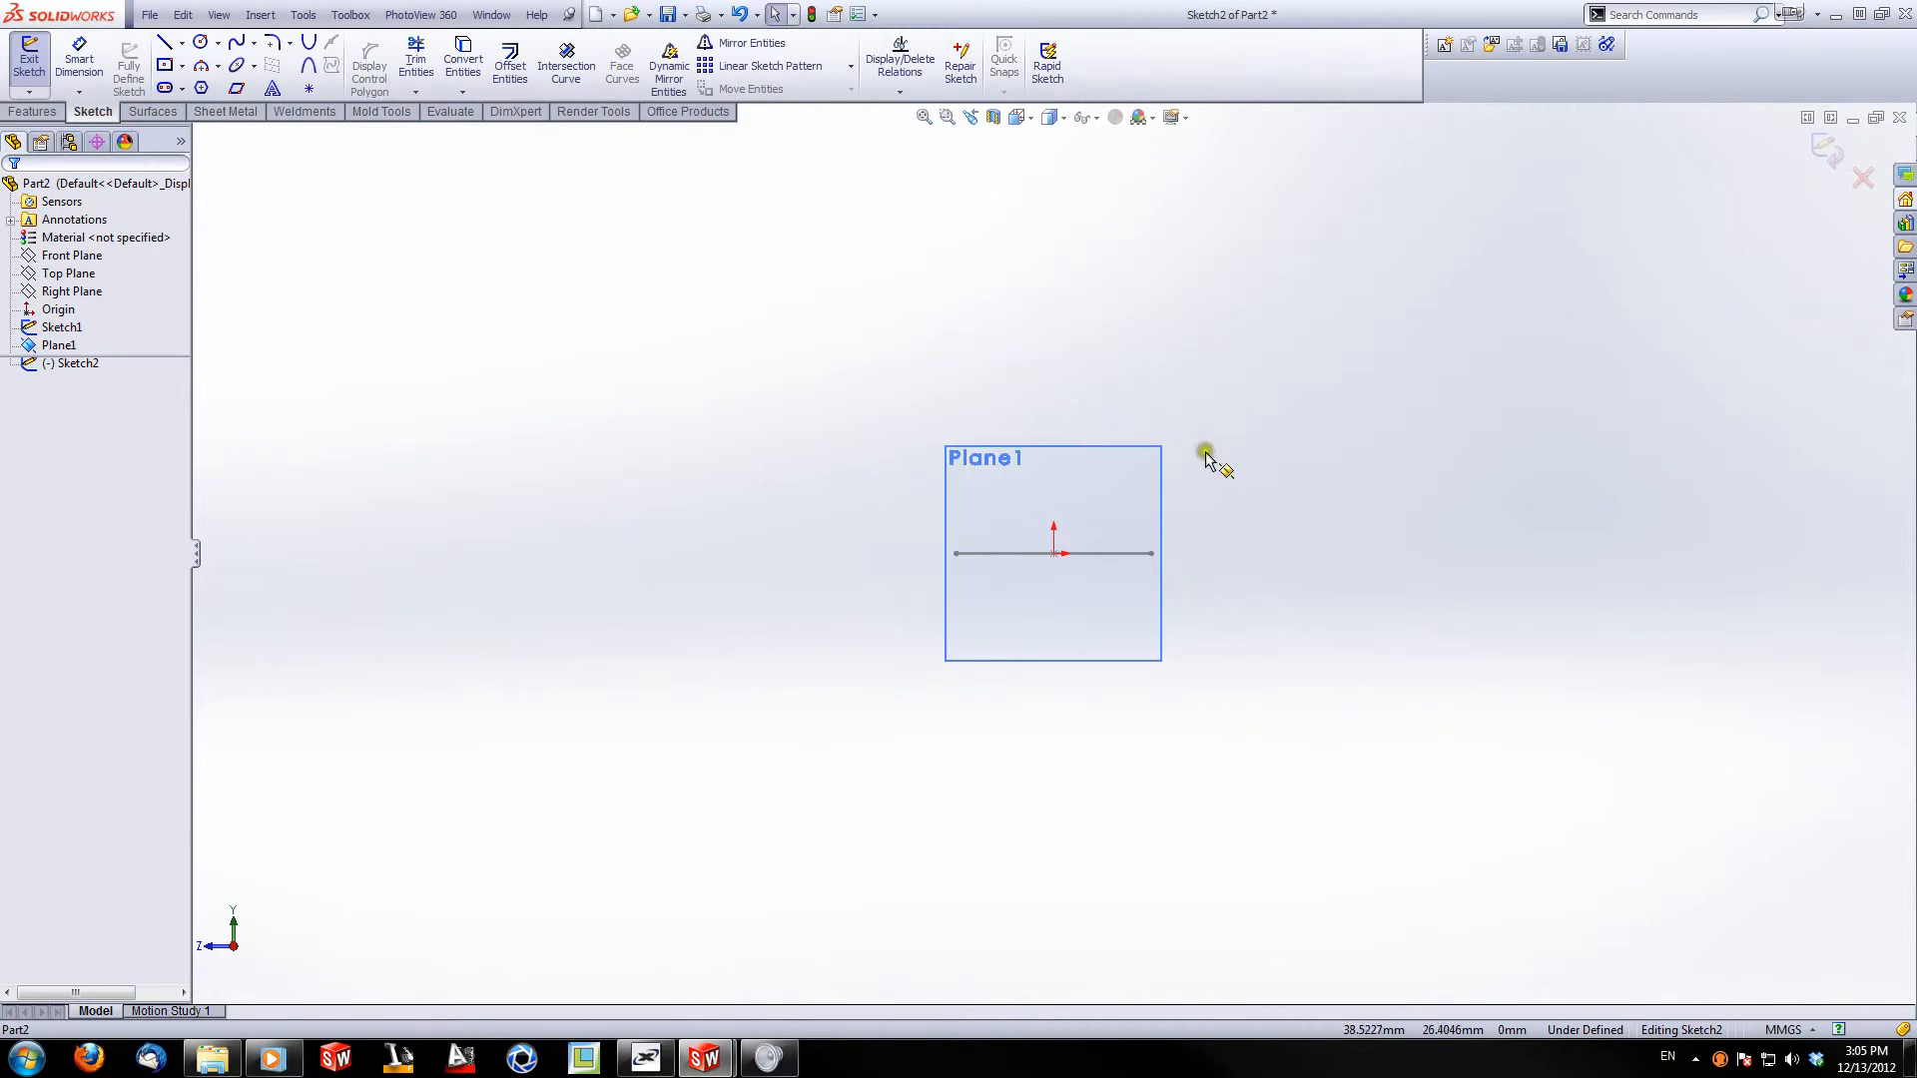
scroll(1103, 295, "down", 3)
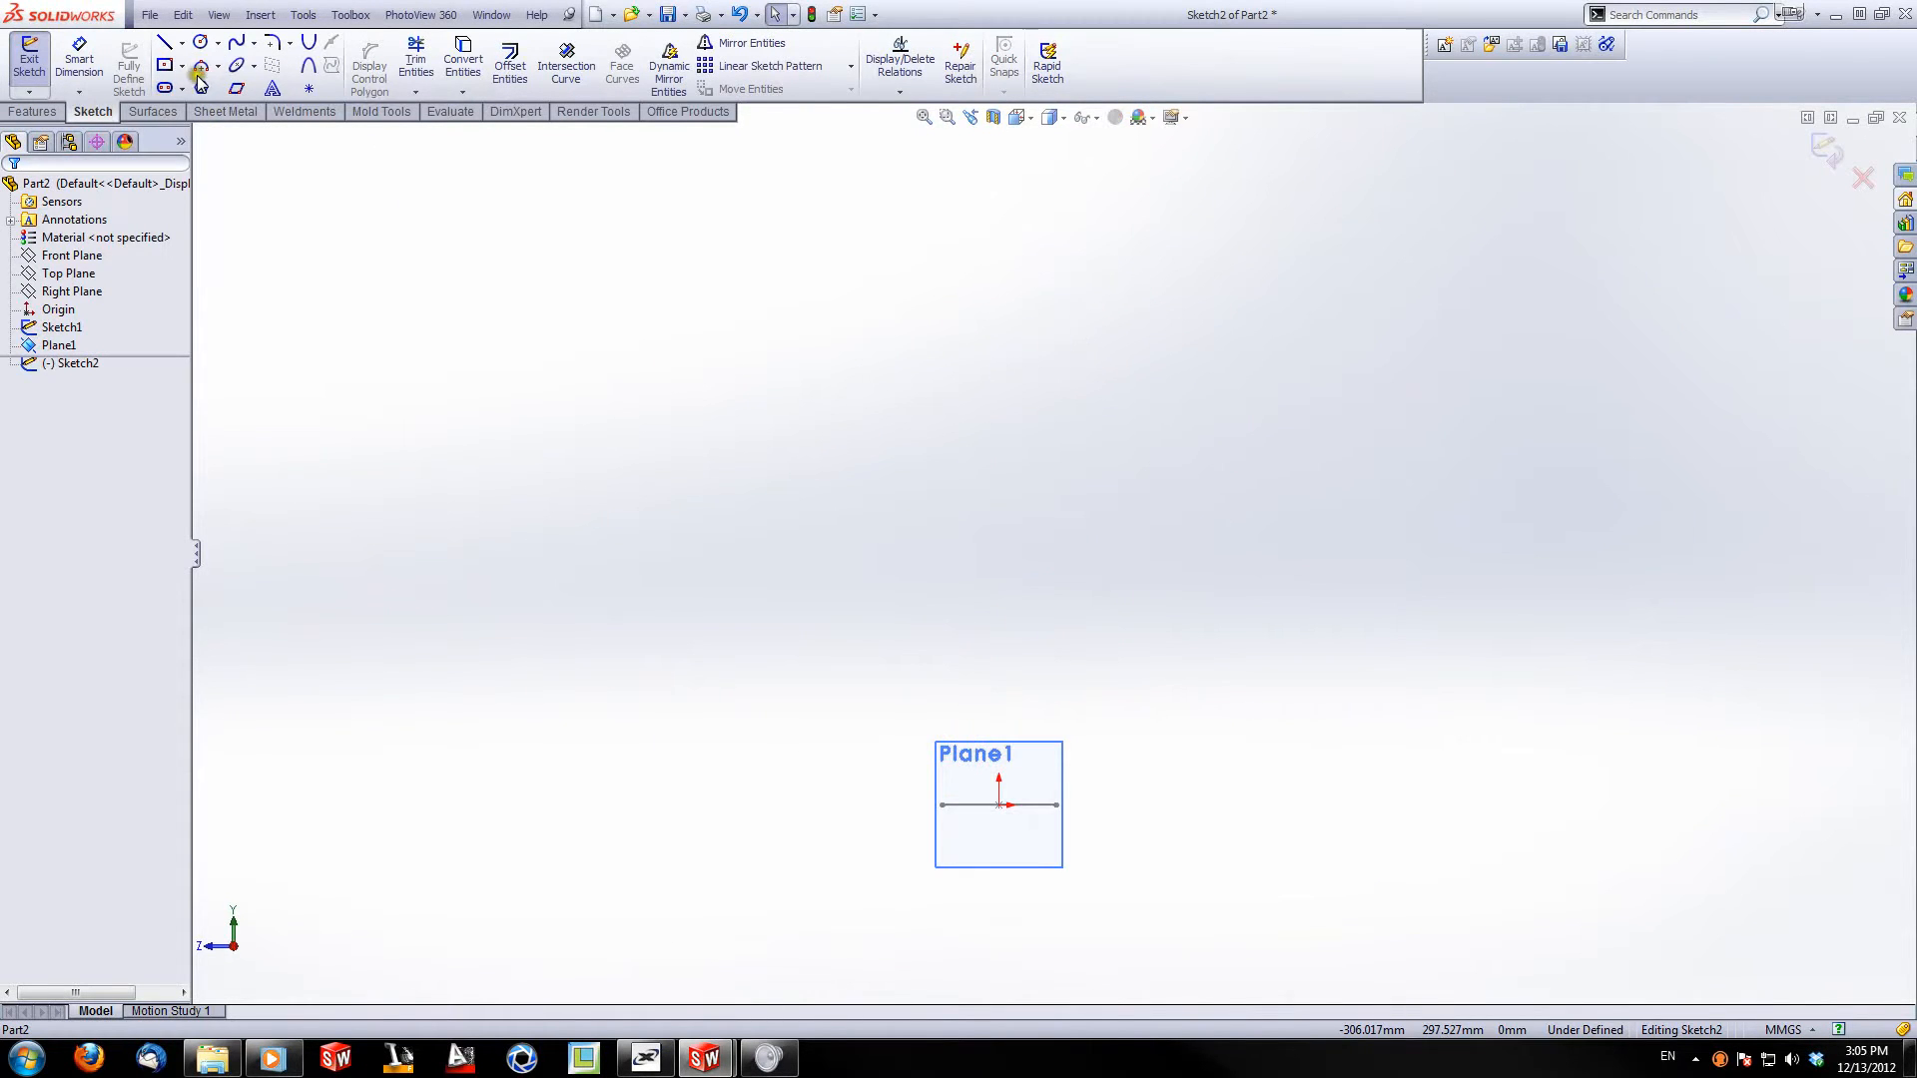
left_click(237, 65)
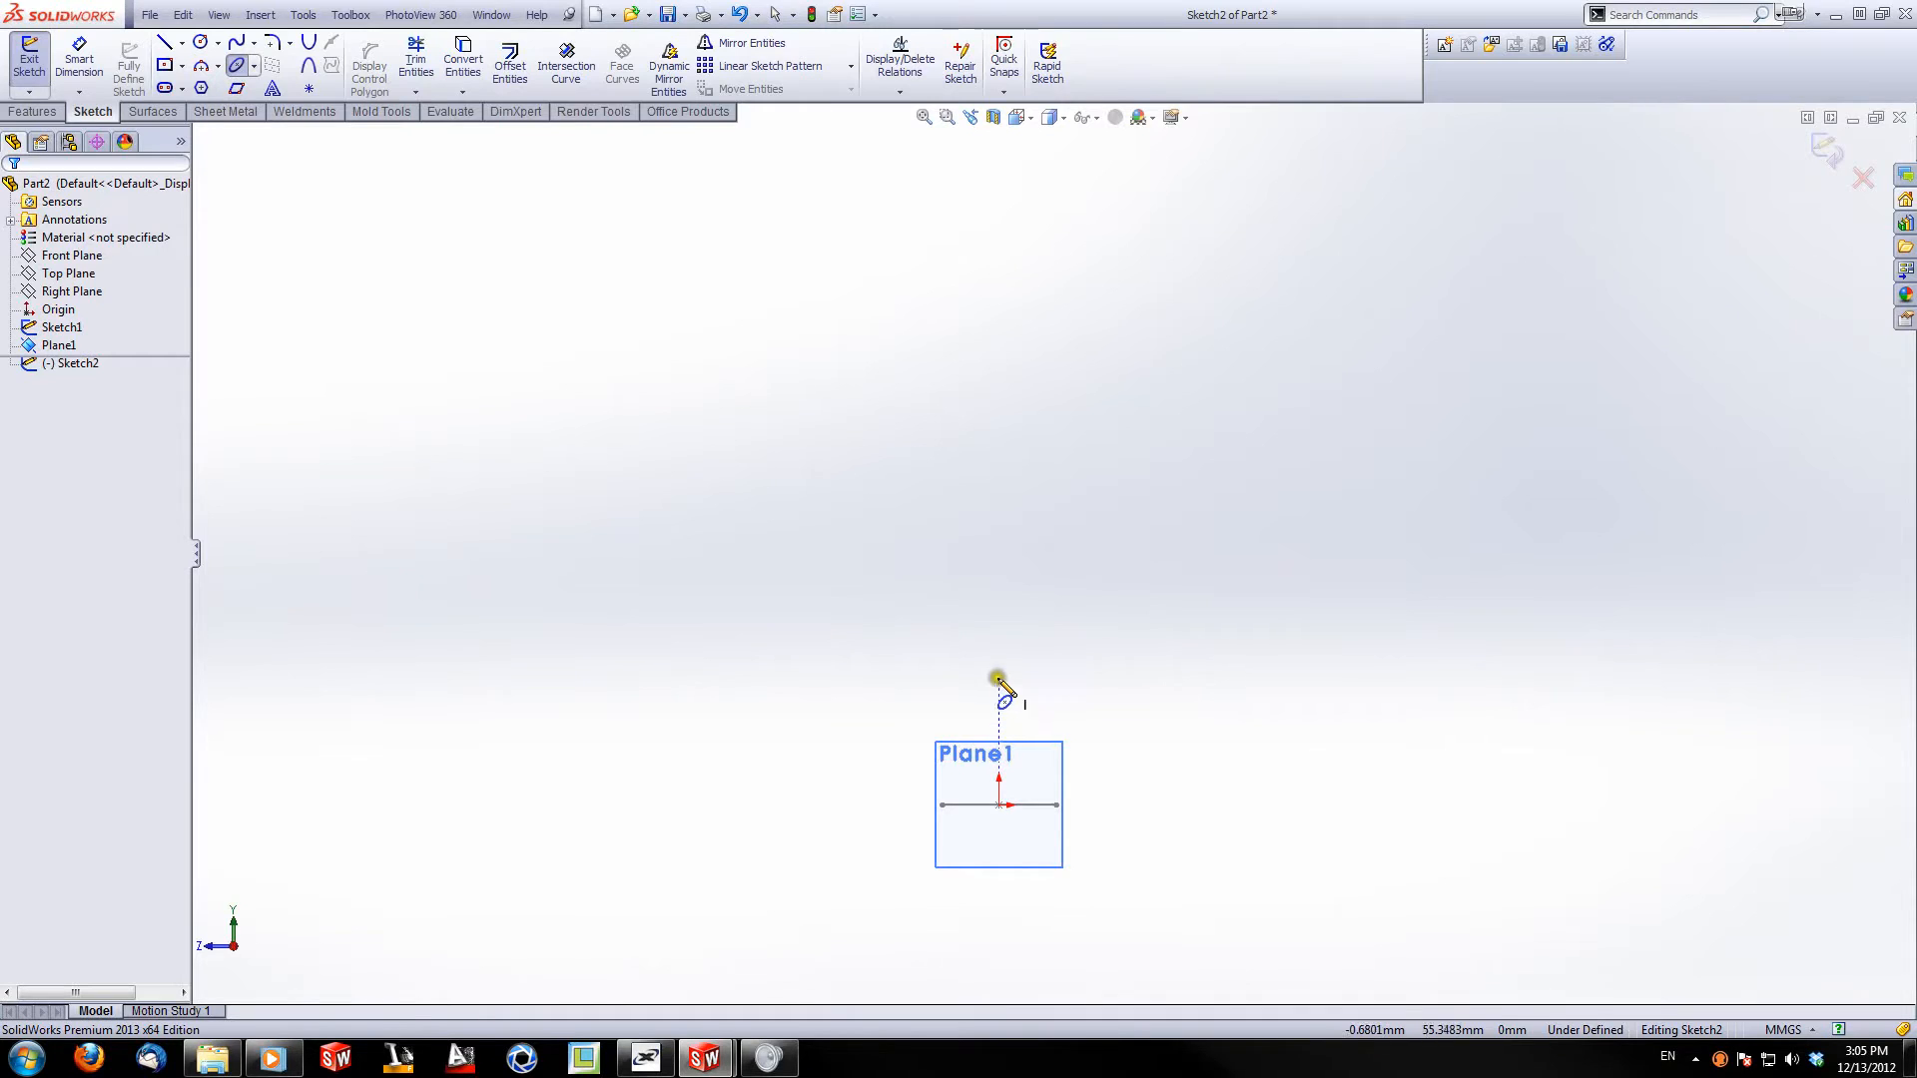
left_click(999, 532)
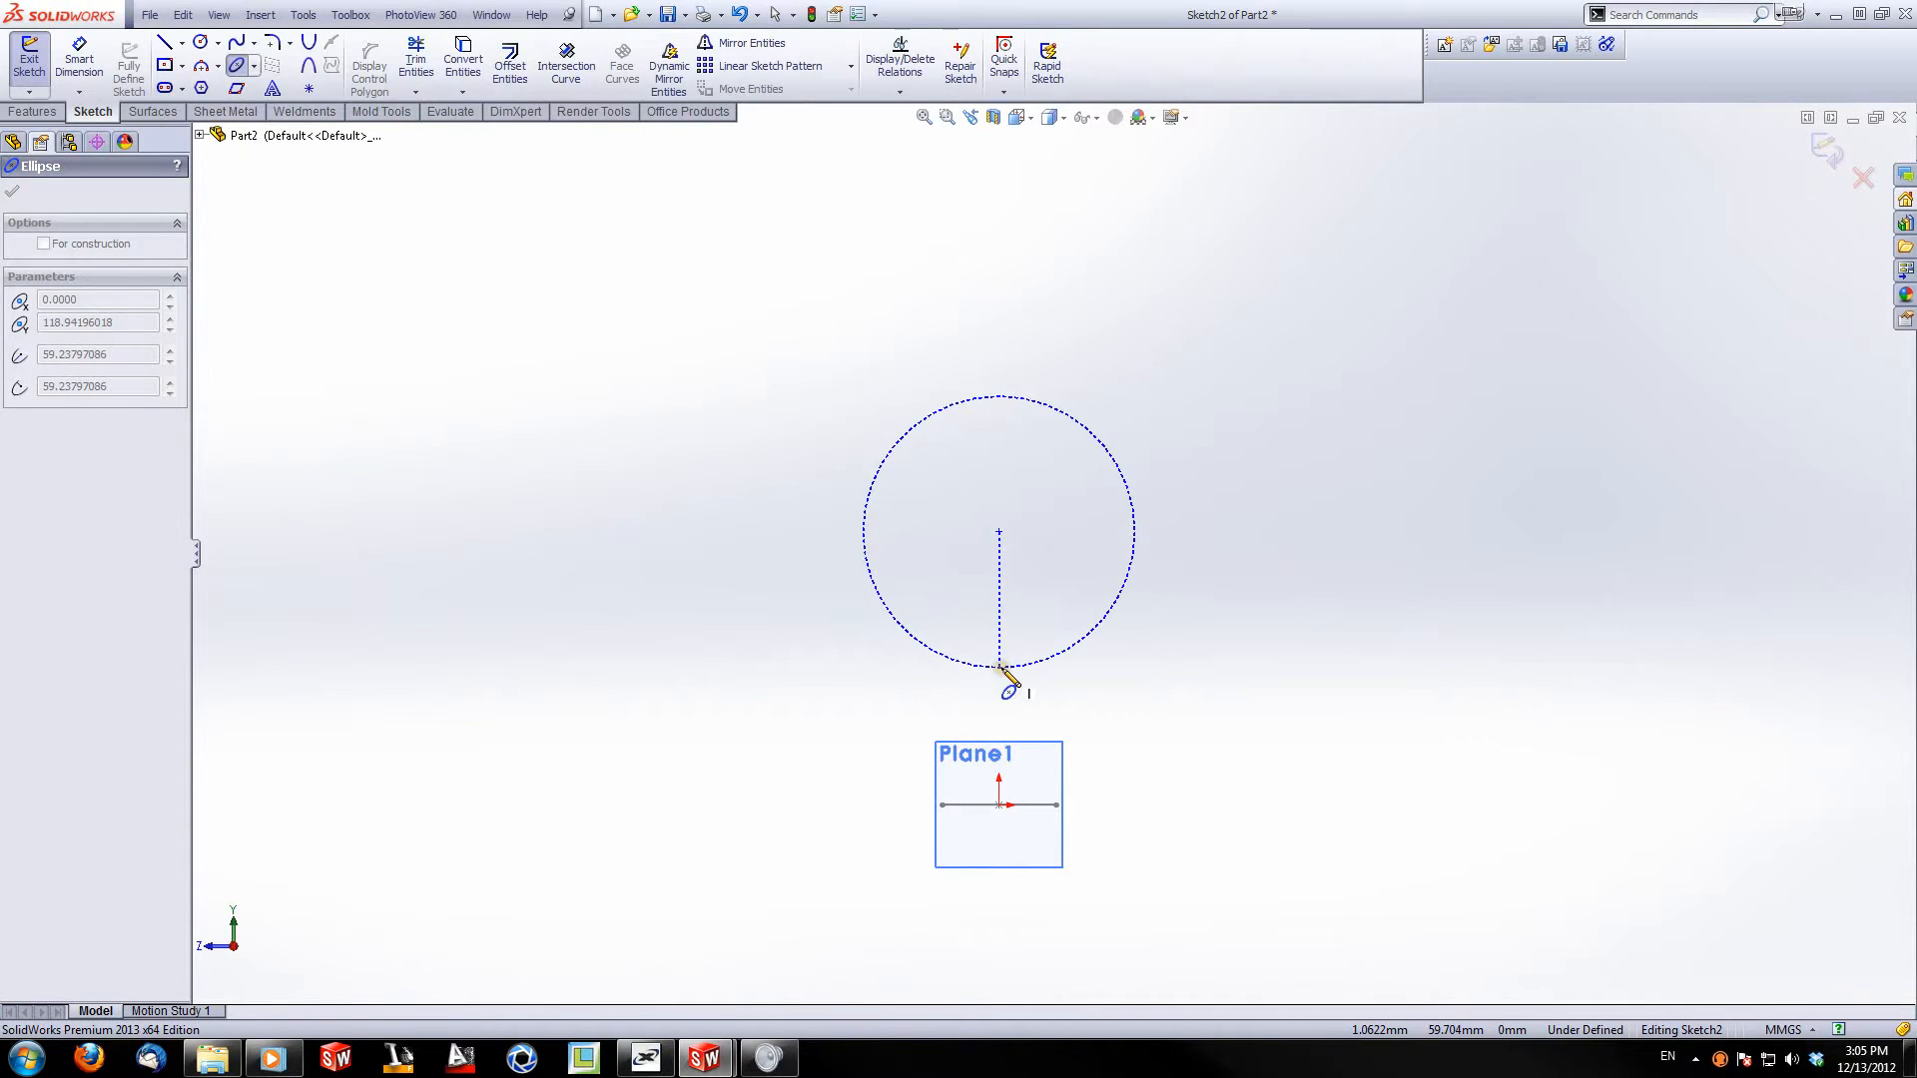
left_click(1000, 666)
left_click(1058, 532)
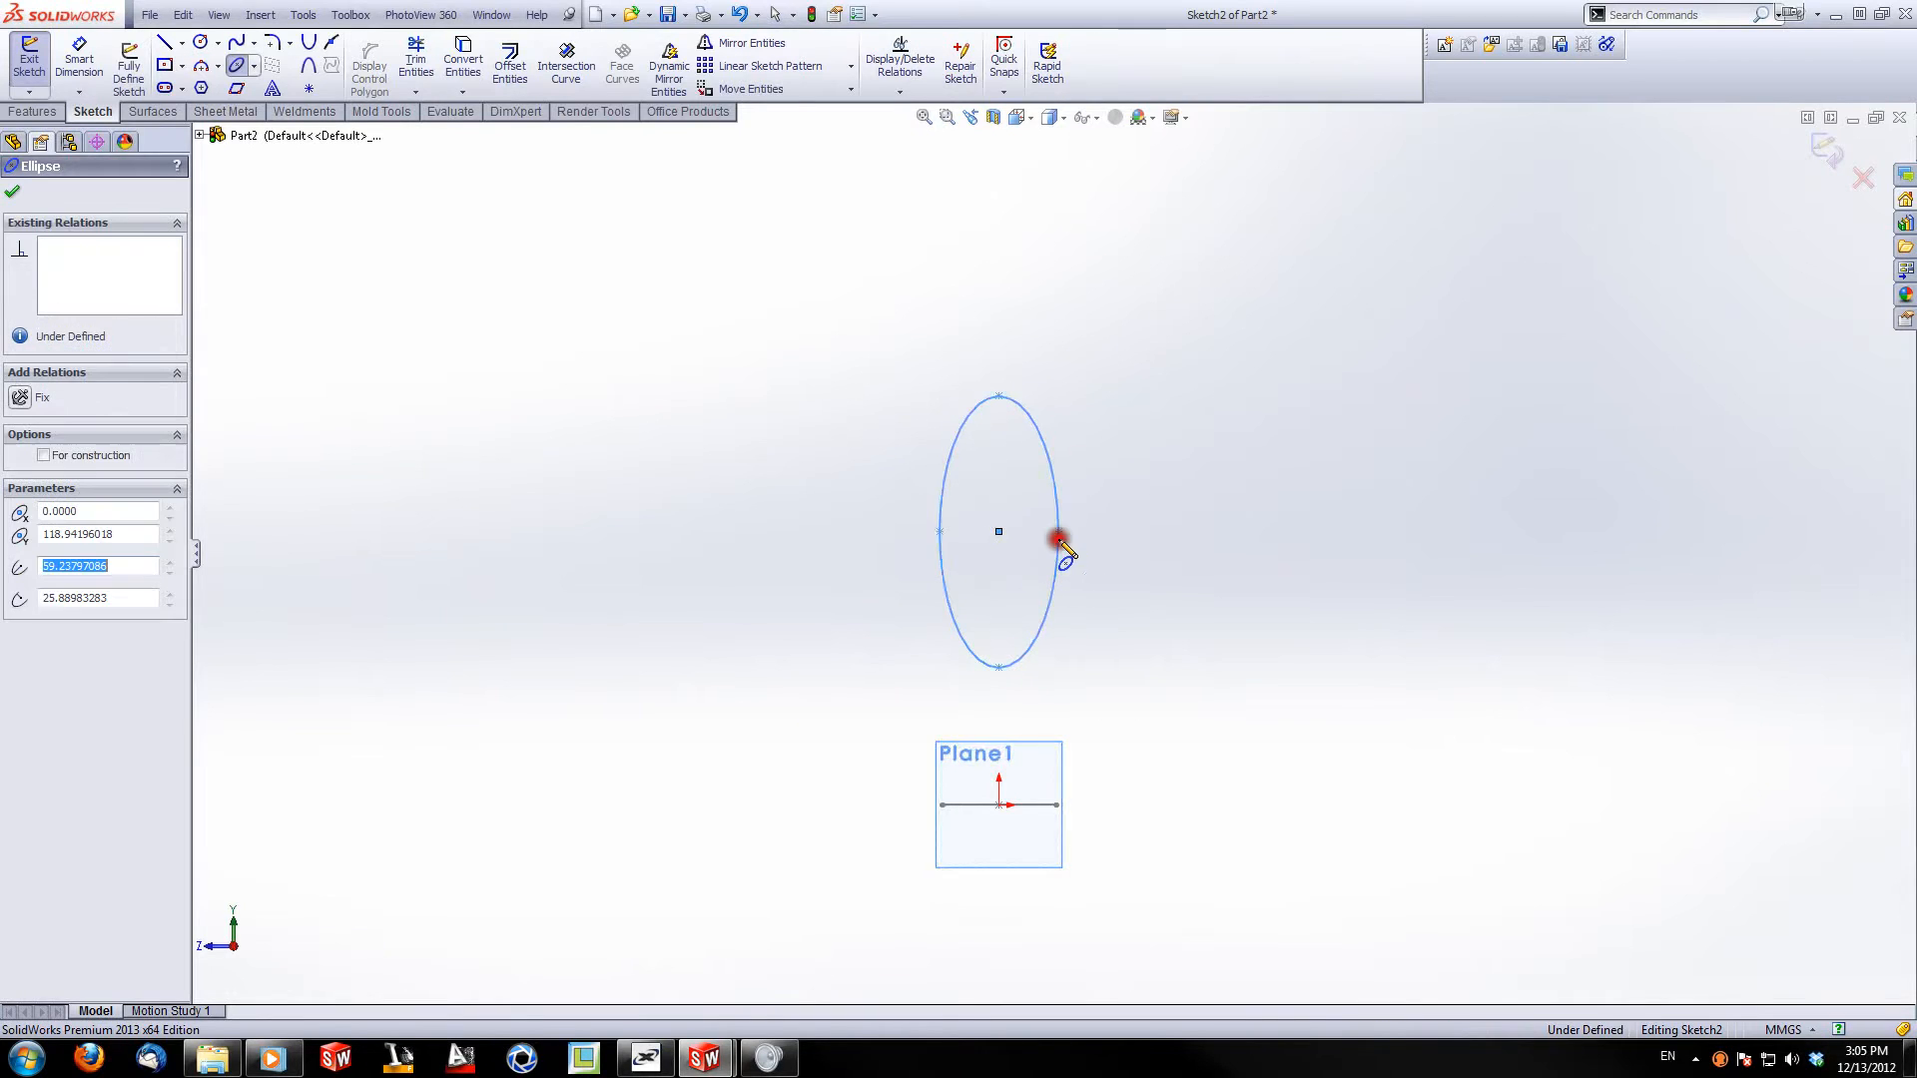
Step: Draw a vertical construction line from the ellipse's topmost point to its center
left_click(82, 62)
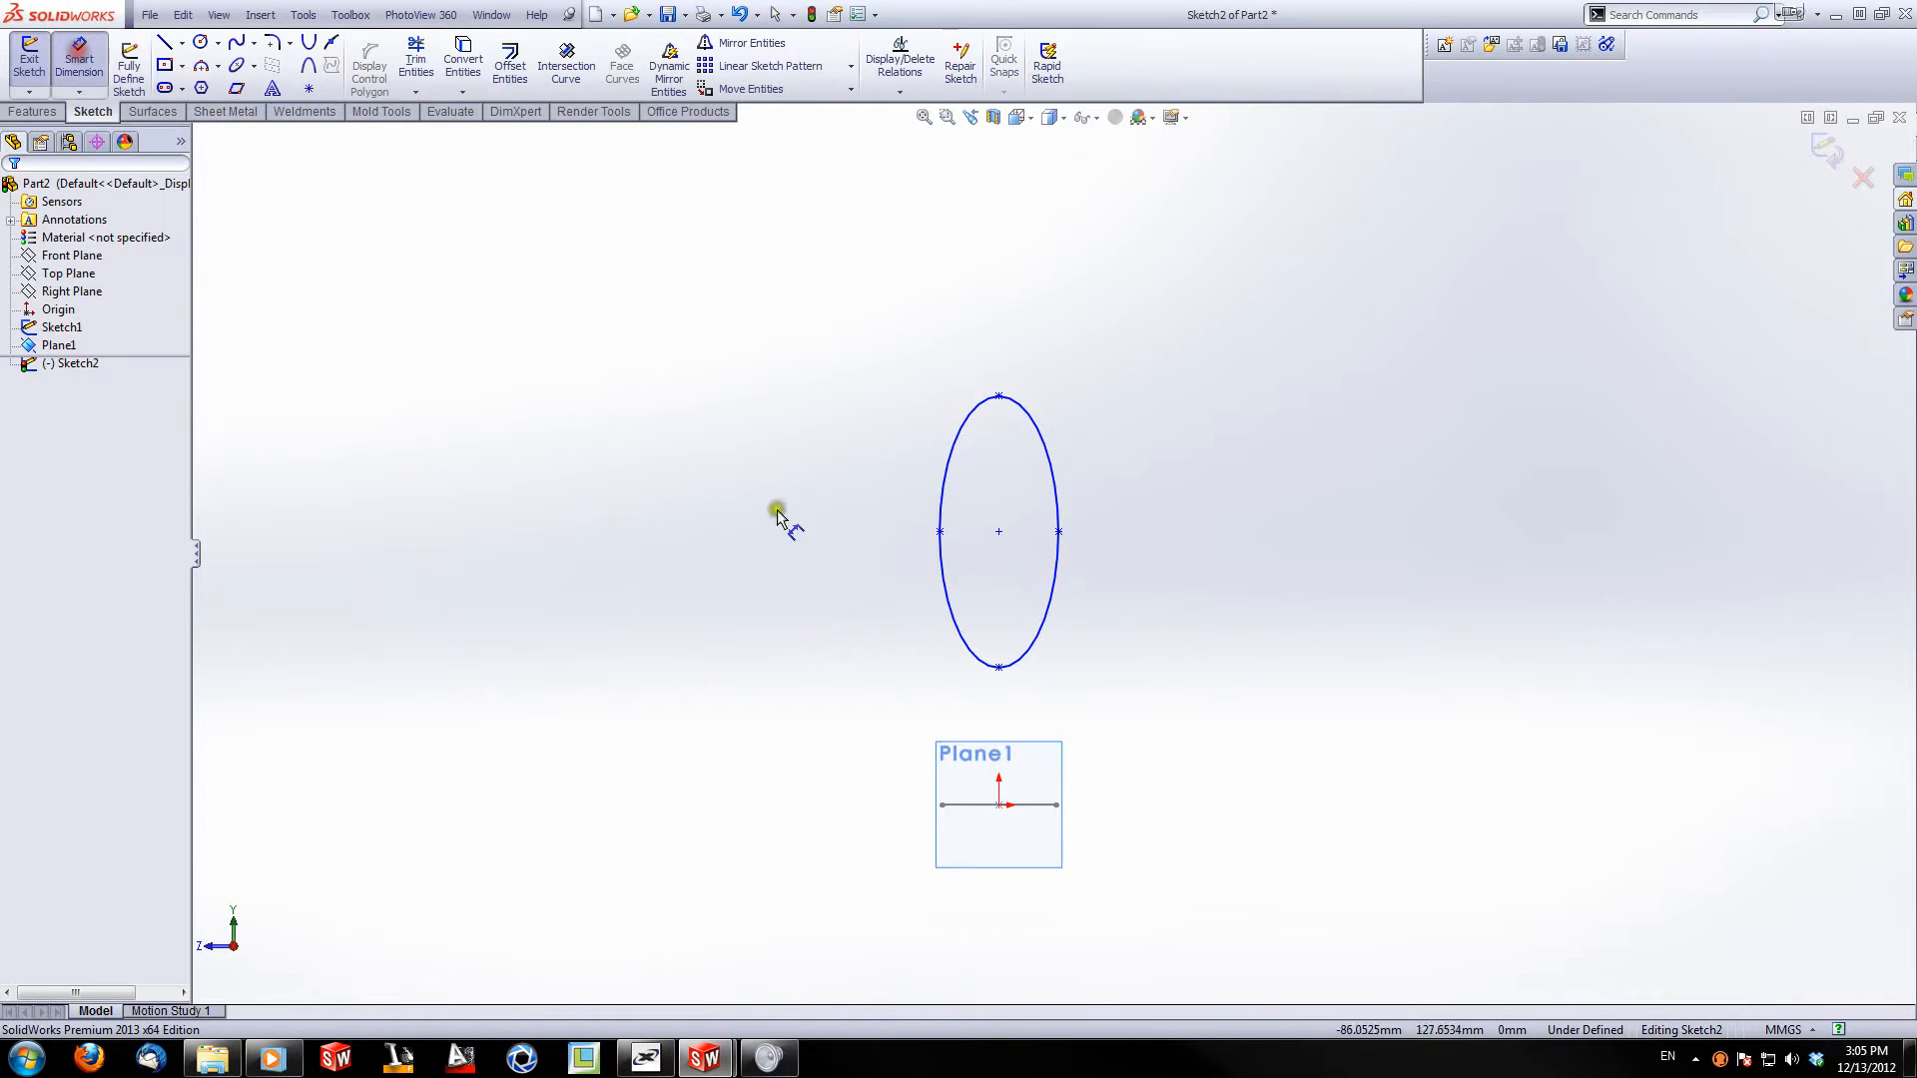
left_click(165, 43)
left_click(998, 397)
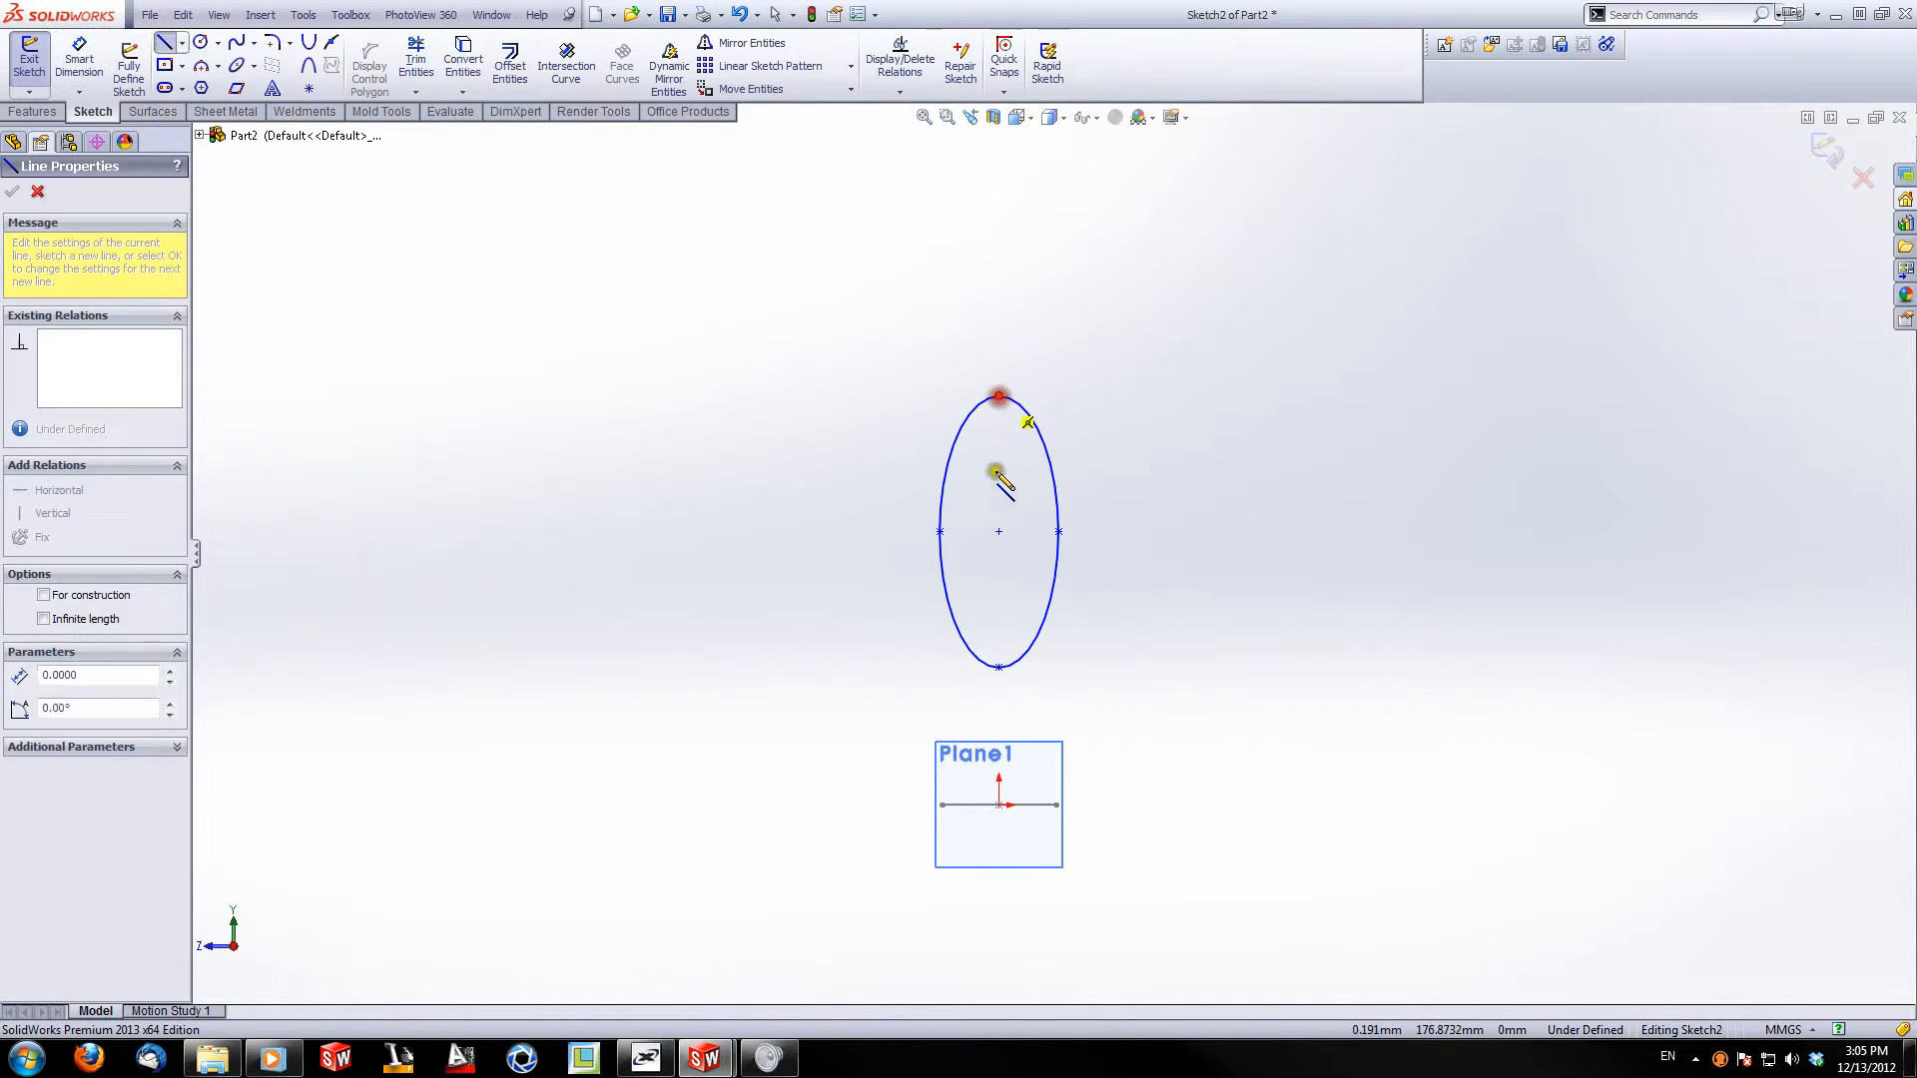
left_click(998, 531)
key("Escape")
left_click(1001, 465)
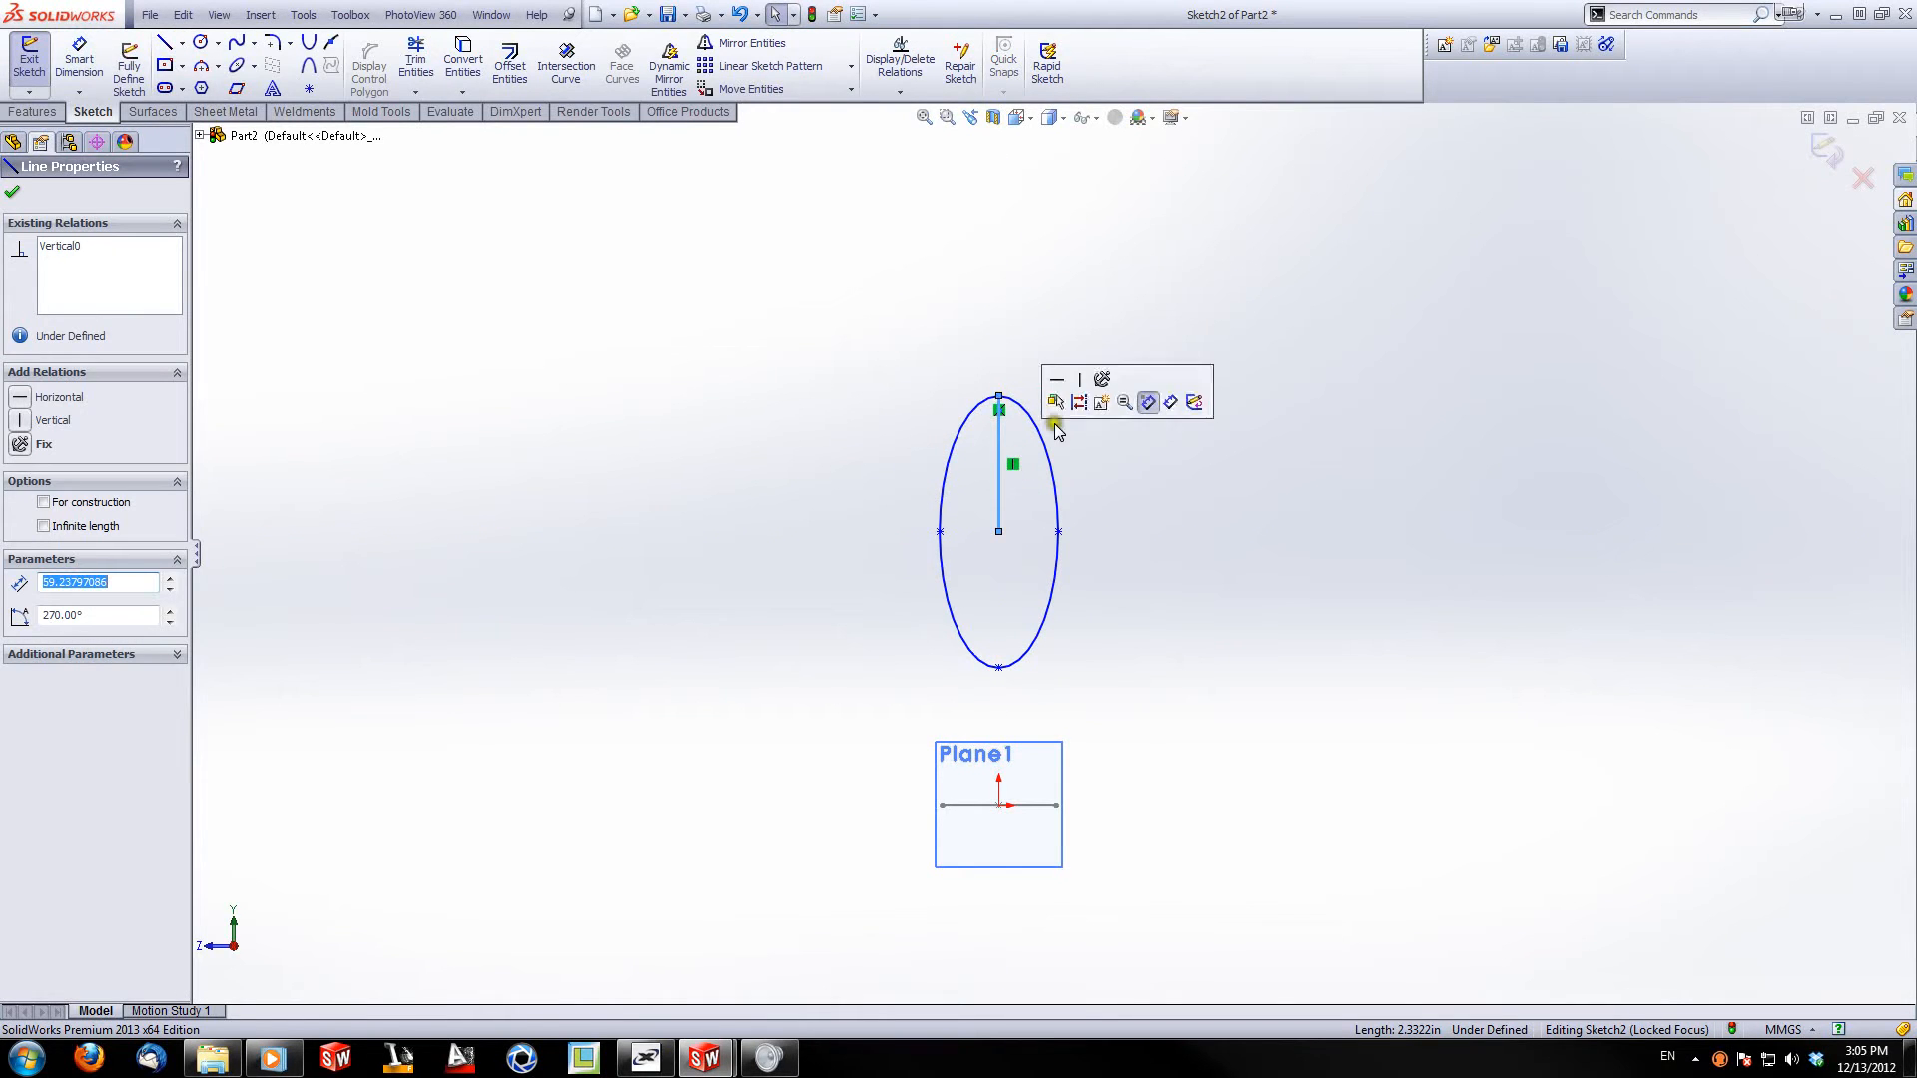
left_click(44, 502)
left_click(396, 389)
Step: Dimension the vertical construction line to 60 mm to set the ellipse's major semi-axis
left_click(79, 60)
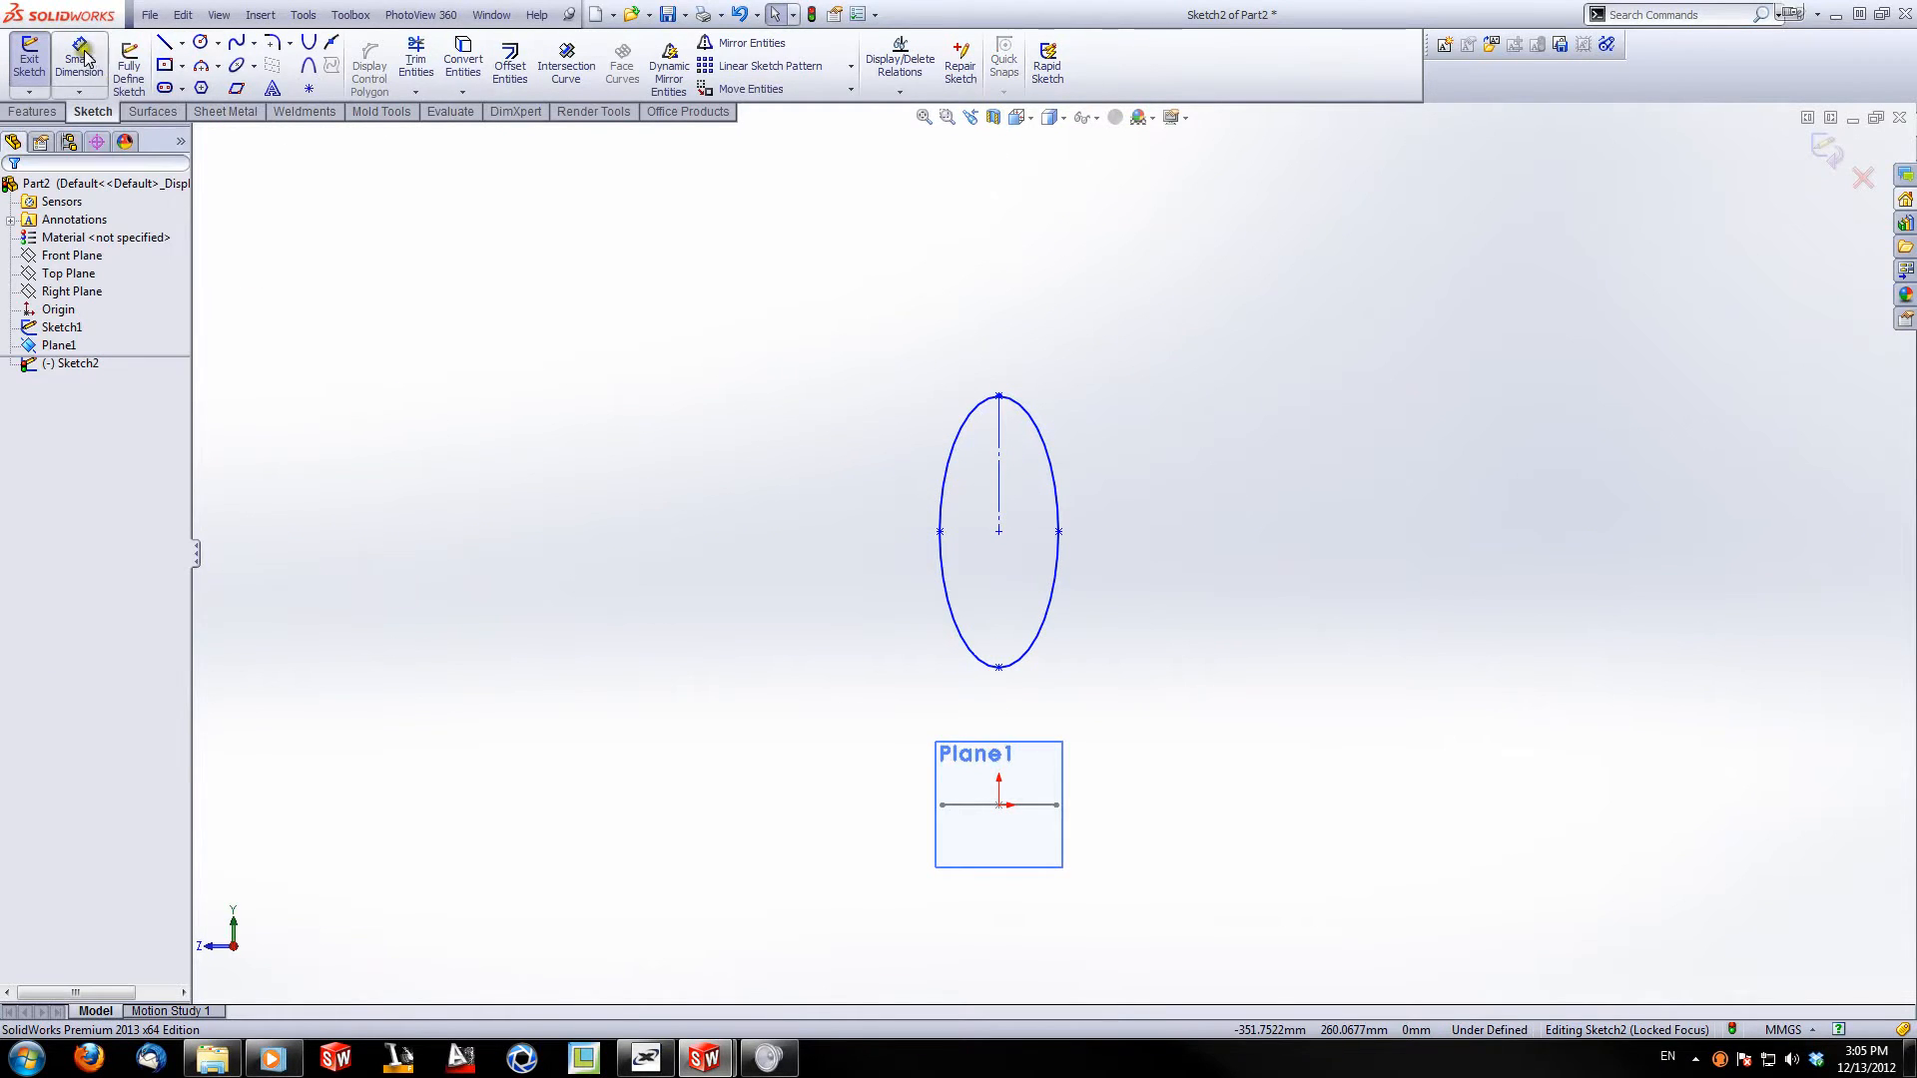
left_click(998, 474)
left_click(1178, 469)
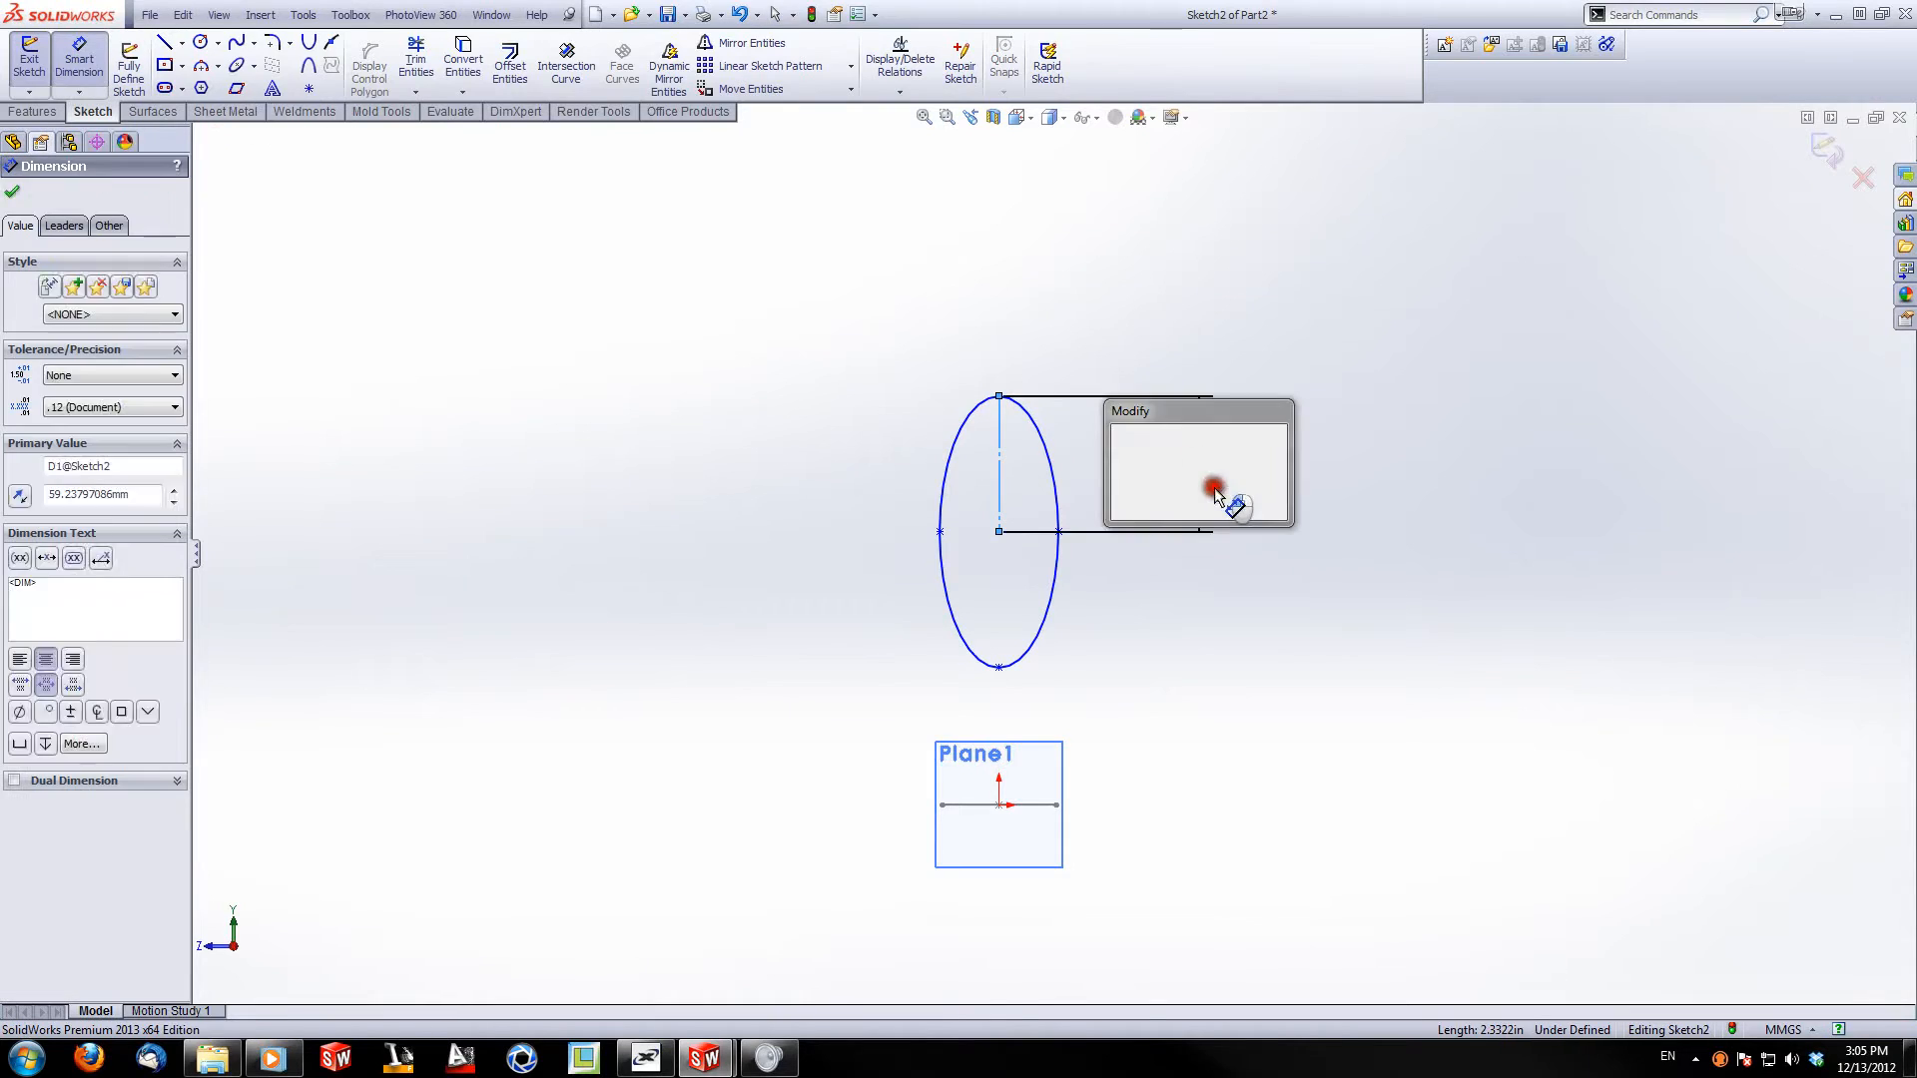
type("60")
key("Return")
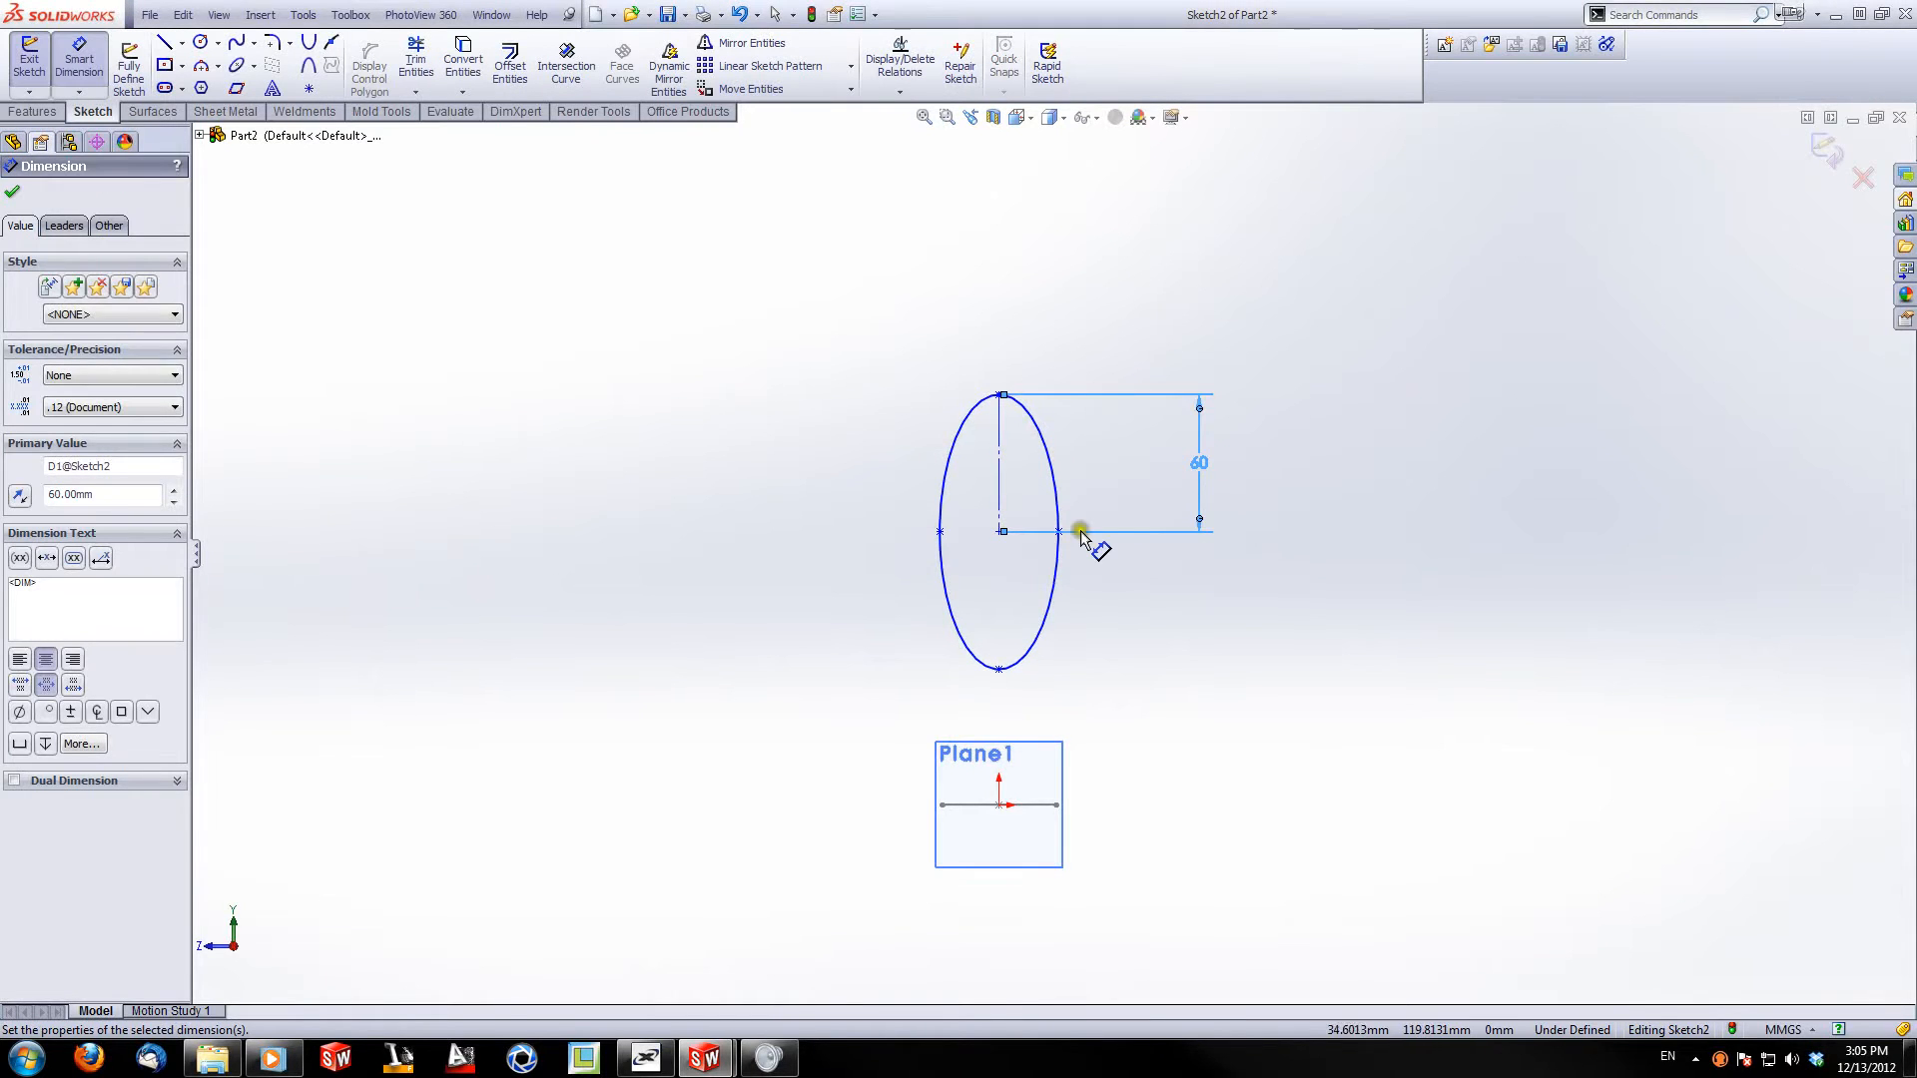
Step: Dimension the ellipse's minor semi-axis, from its center to its side point, to 25 mm
left_click(1000, 531)
left_click(1059, 532)
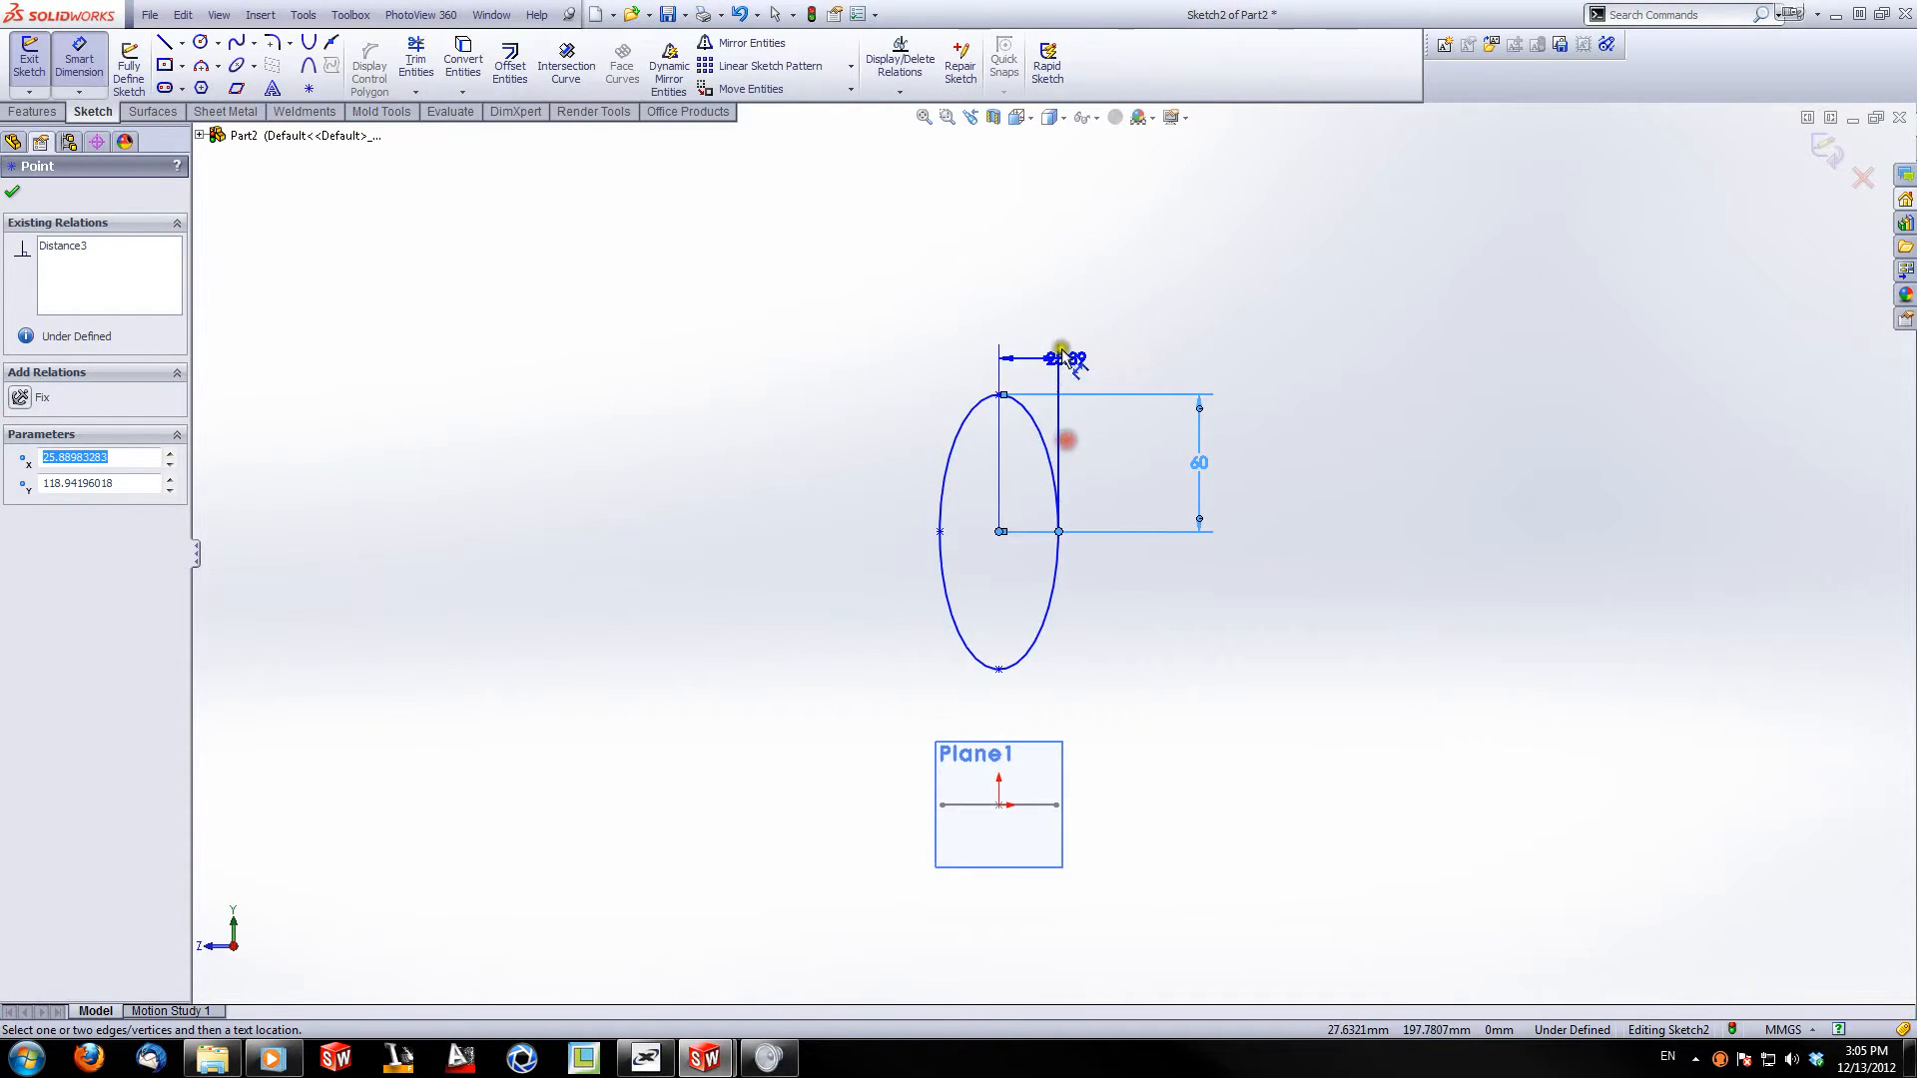
left_click(1040, 324)
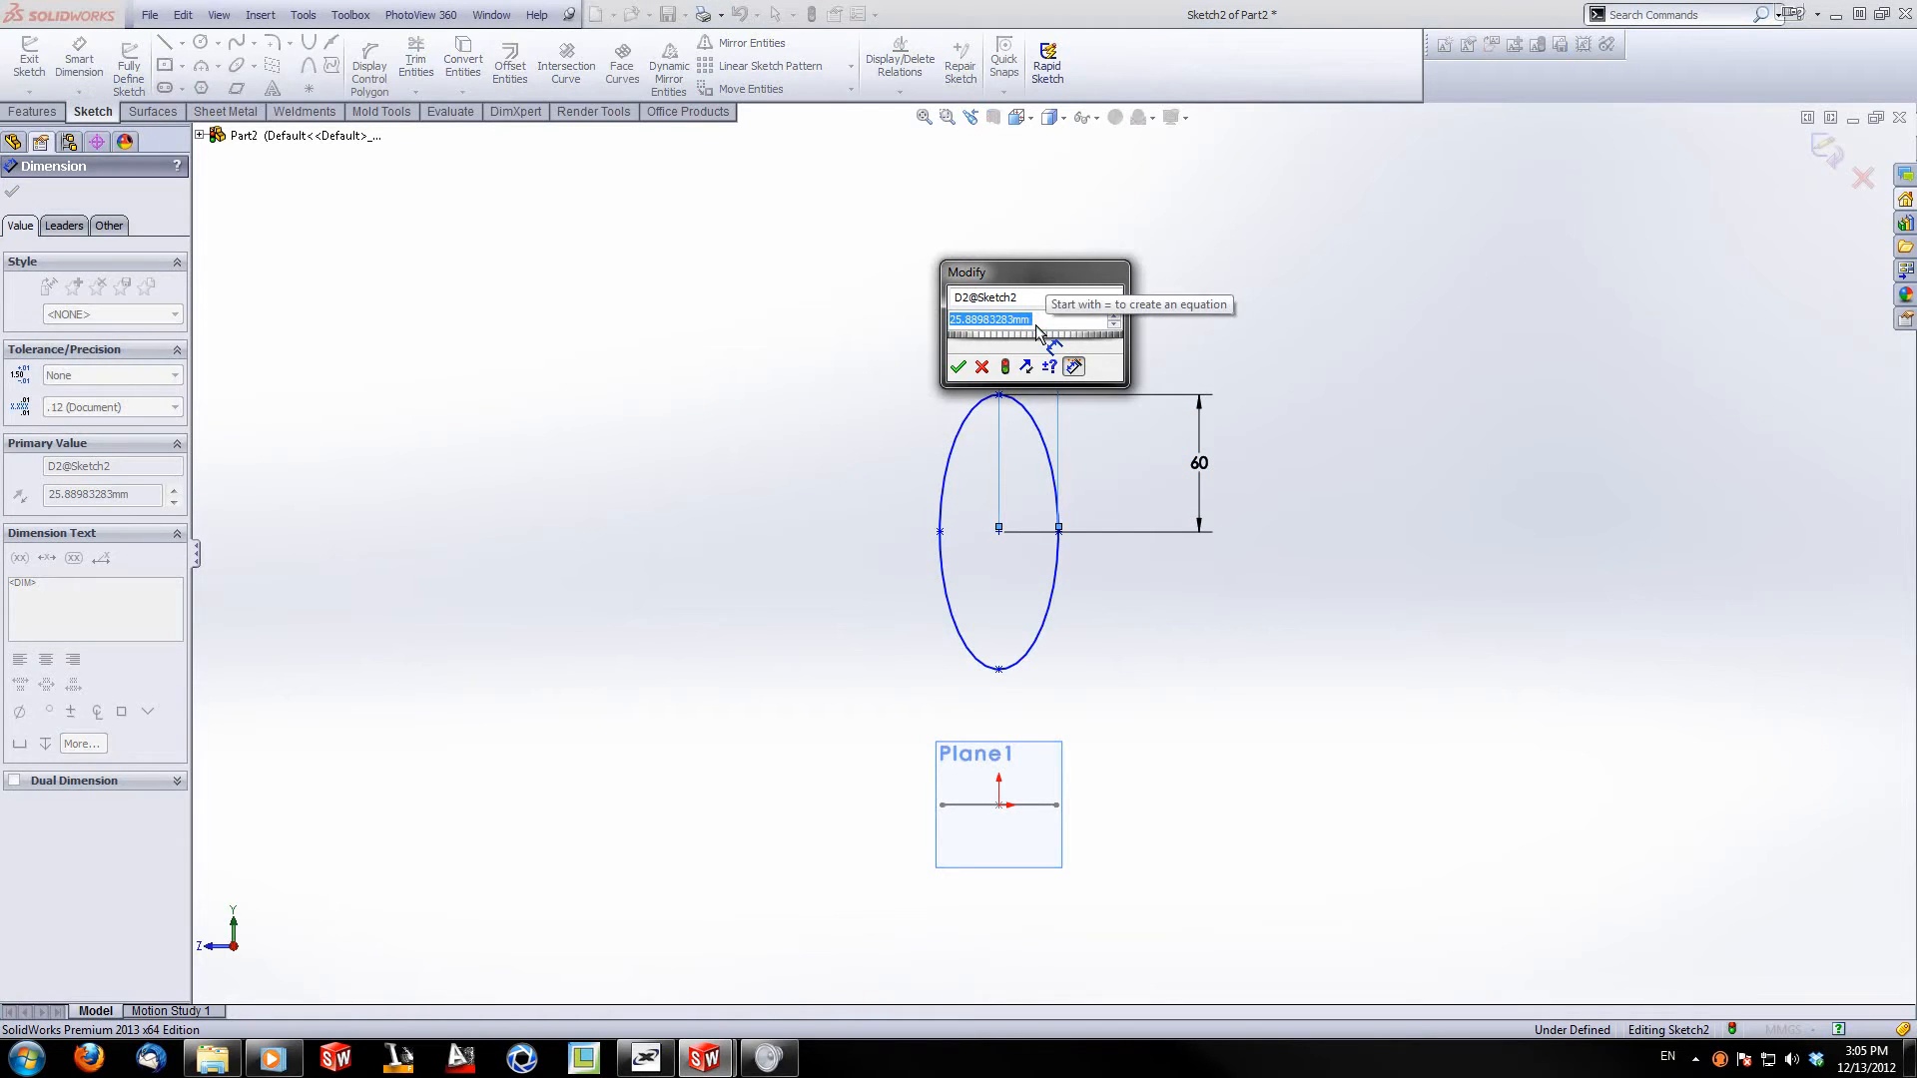
type("25")
key("Return")
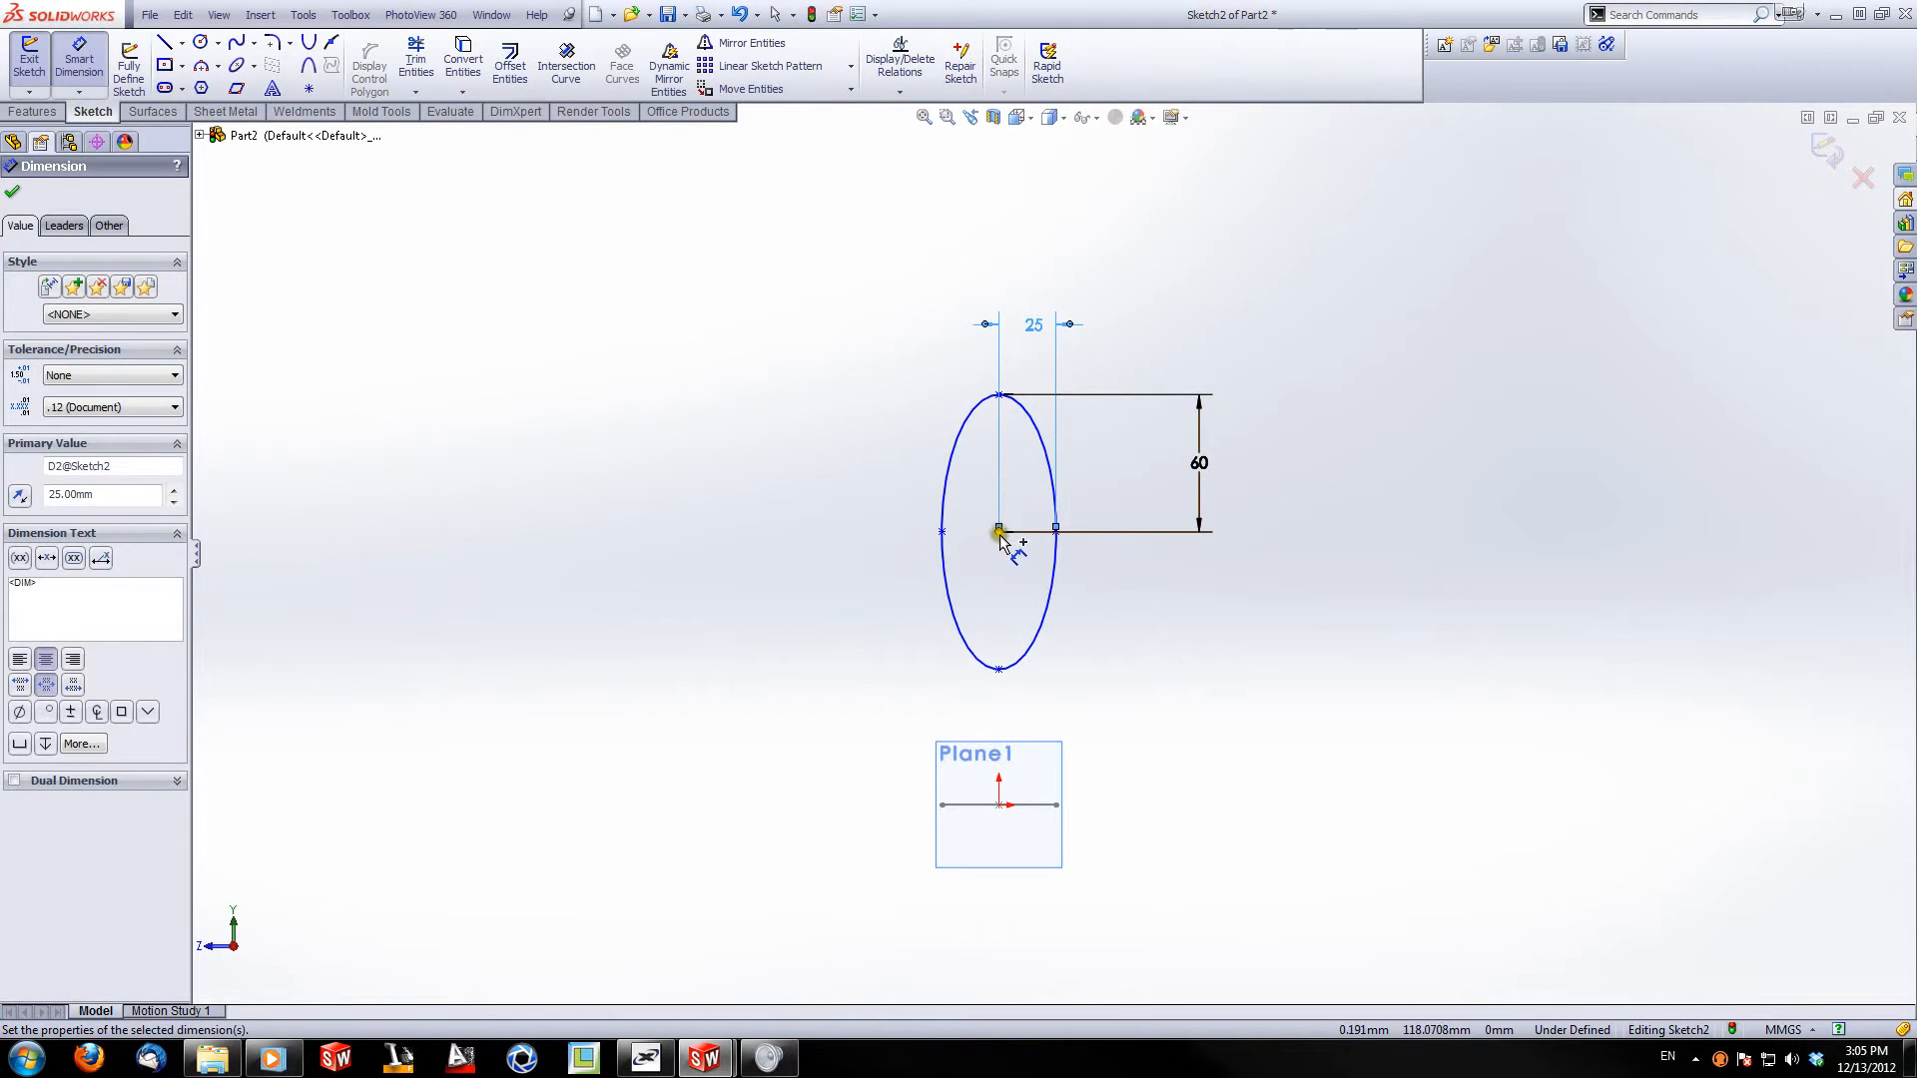
Step: Dimension the vertical distance from the origin to the ellipse's center to 120 mm
left_click(1000, 531)
left_click(1000, 804)
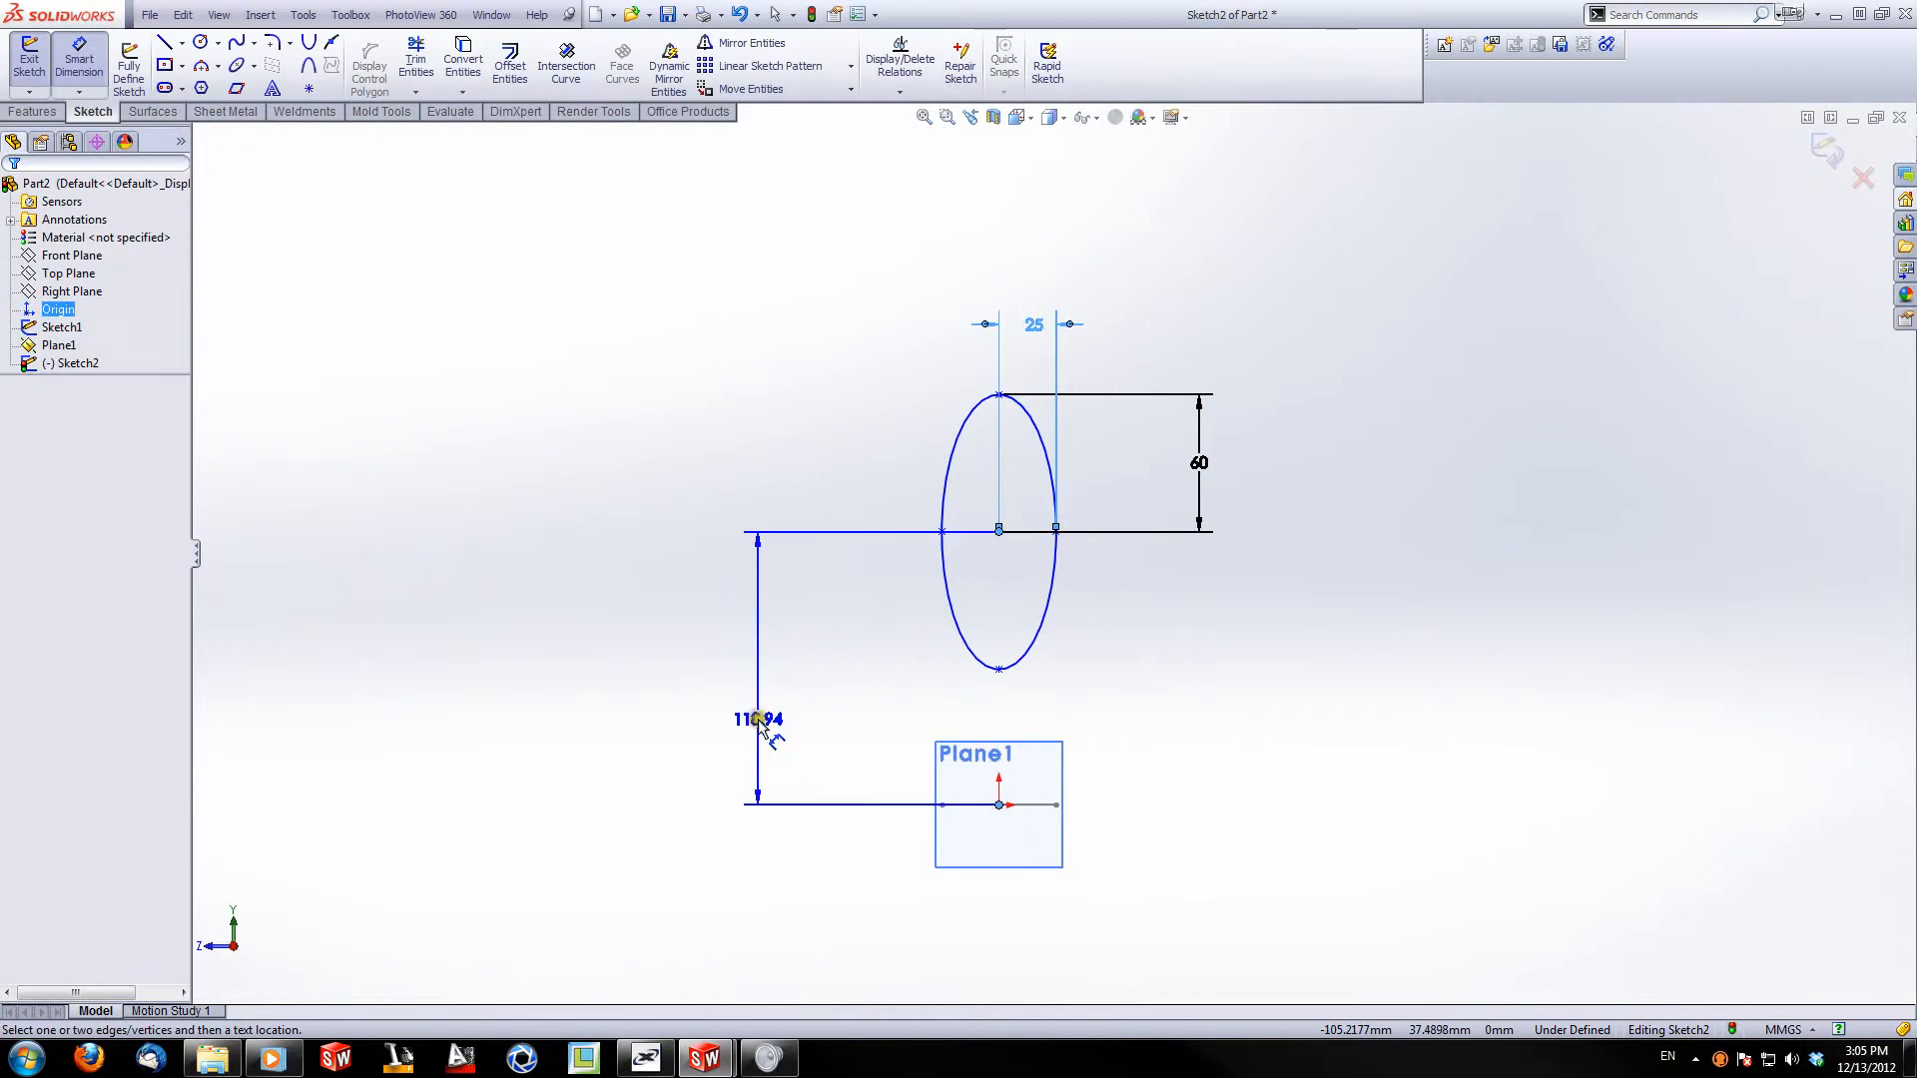
left_click(758, 720)
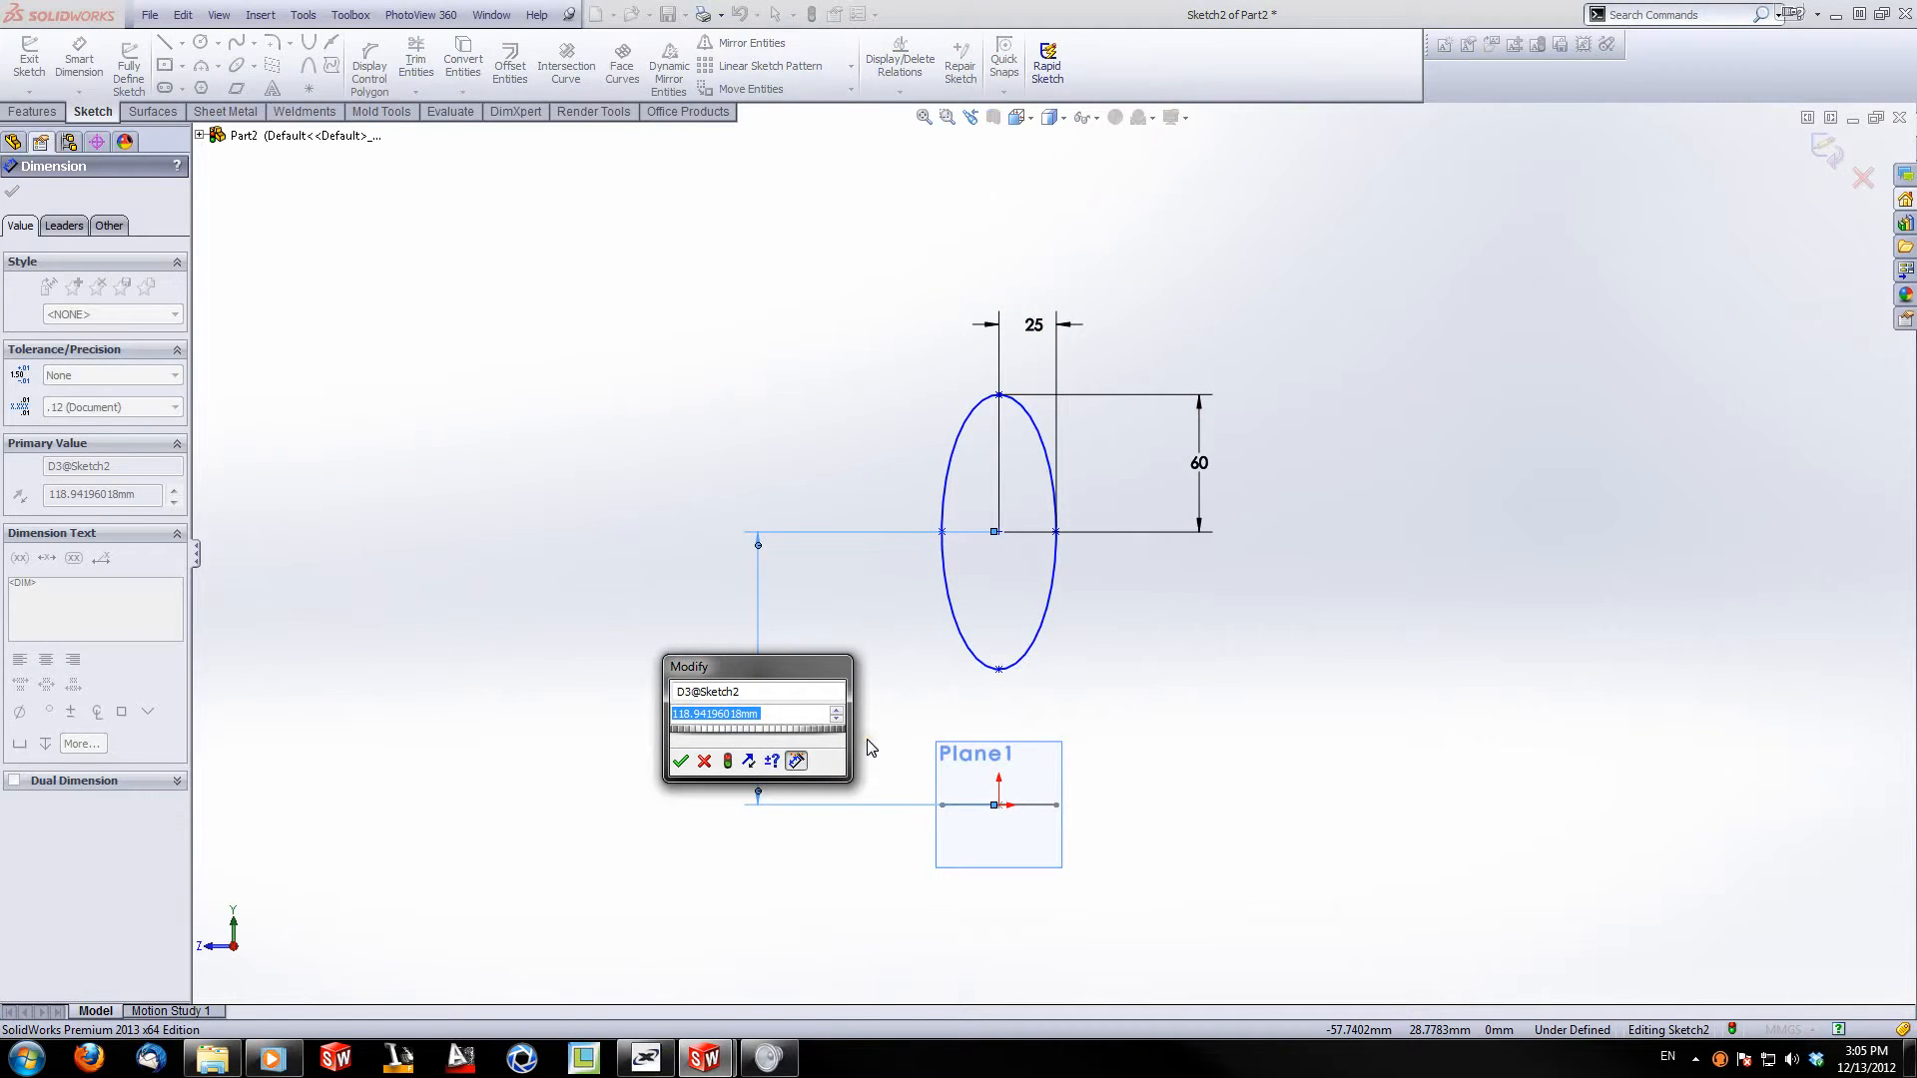
type("120")
key("Return")
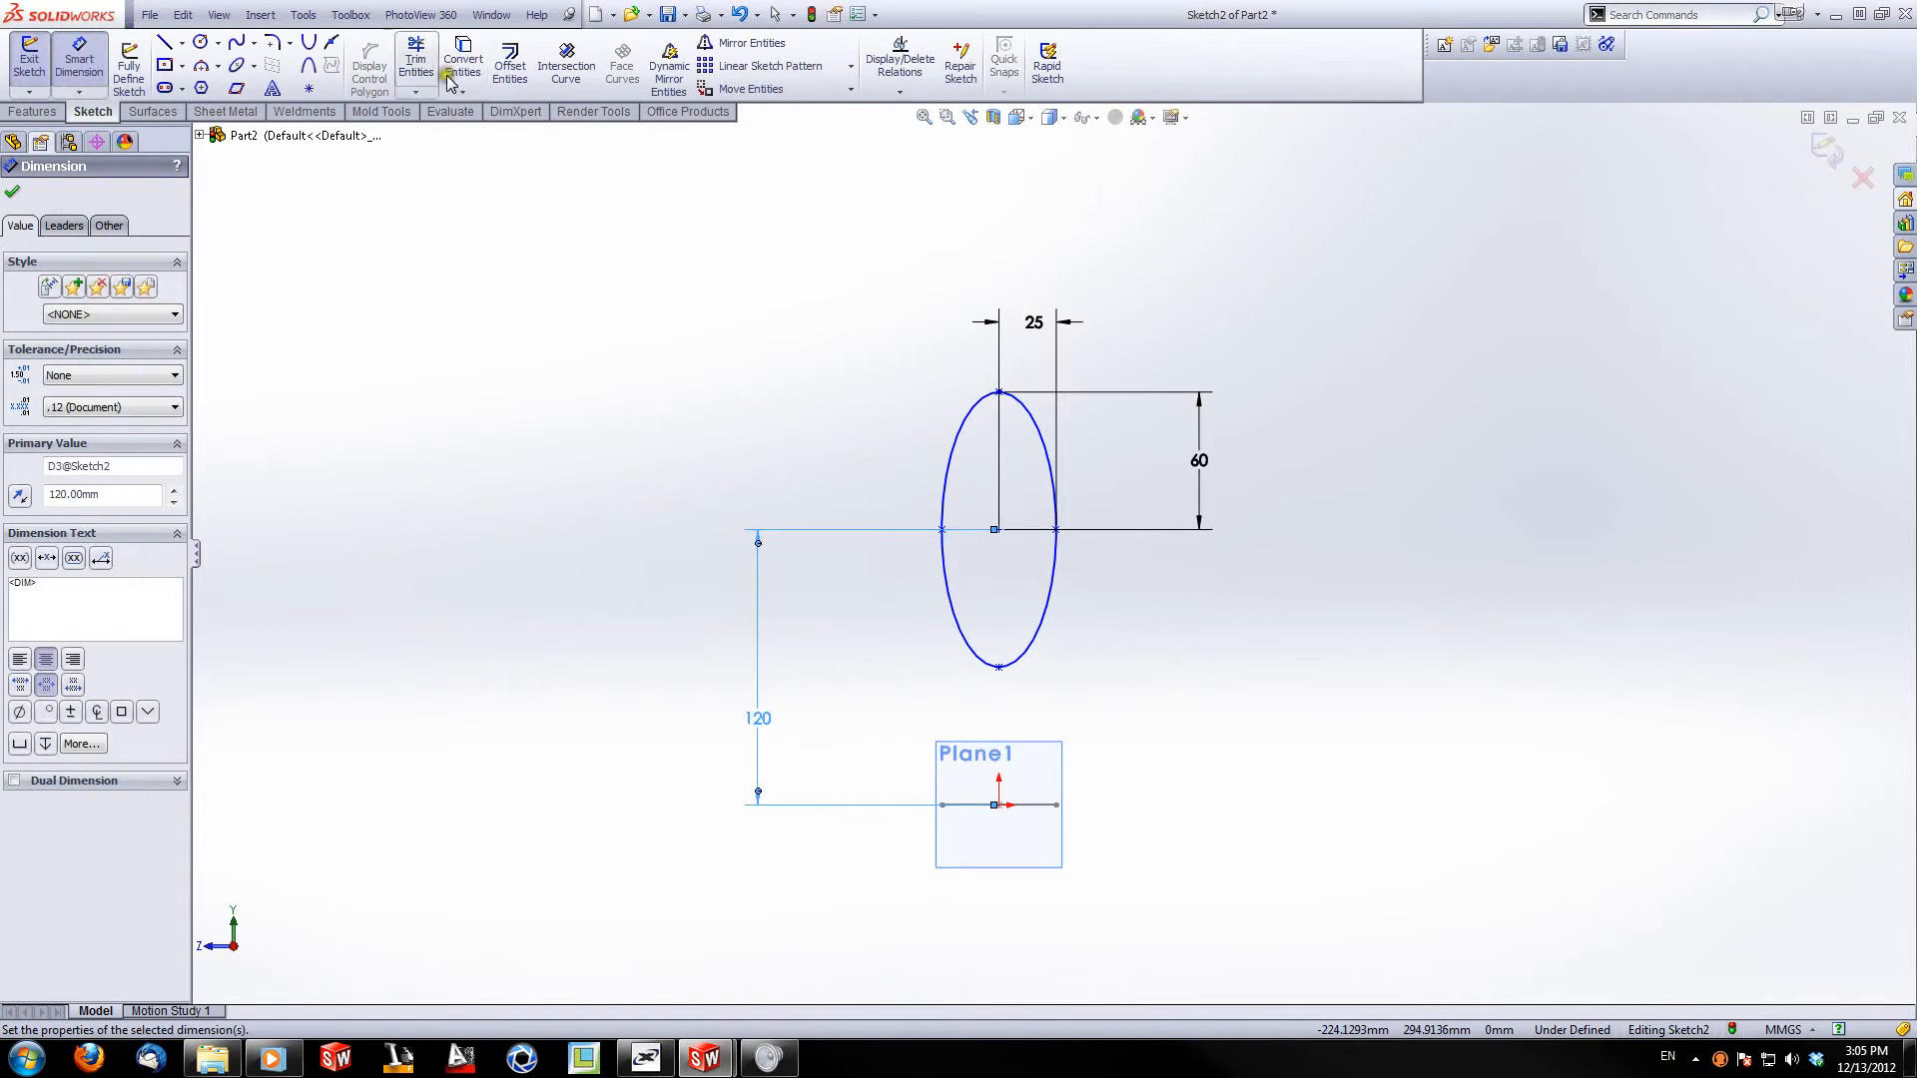
Step: Draw a vertical construction line from the ellipse's center down to the origin and exit the sketch
left_click(177, 46)
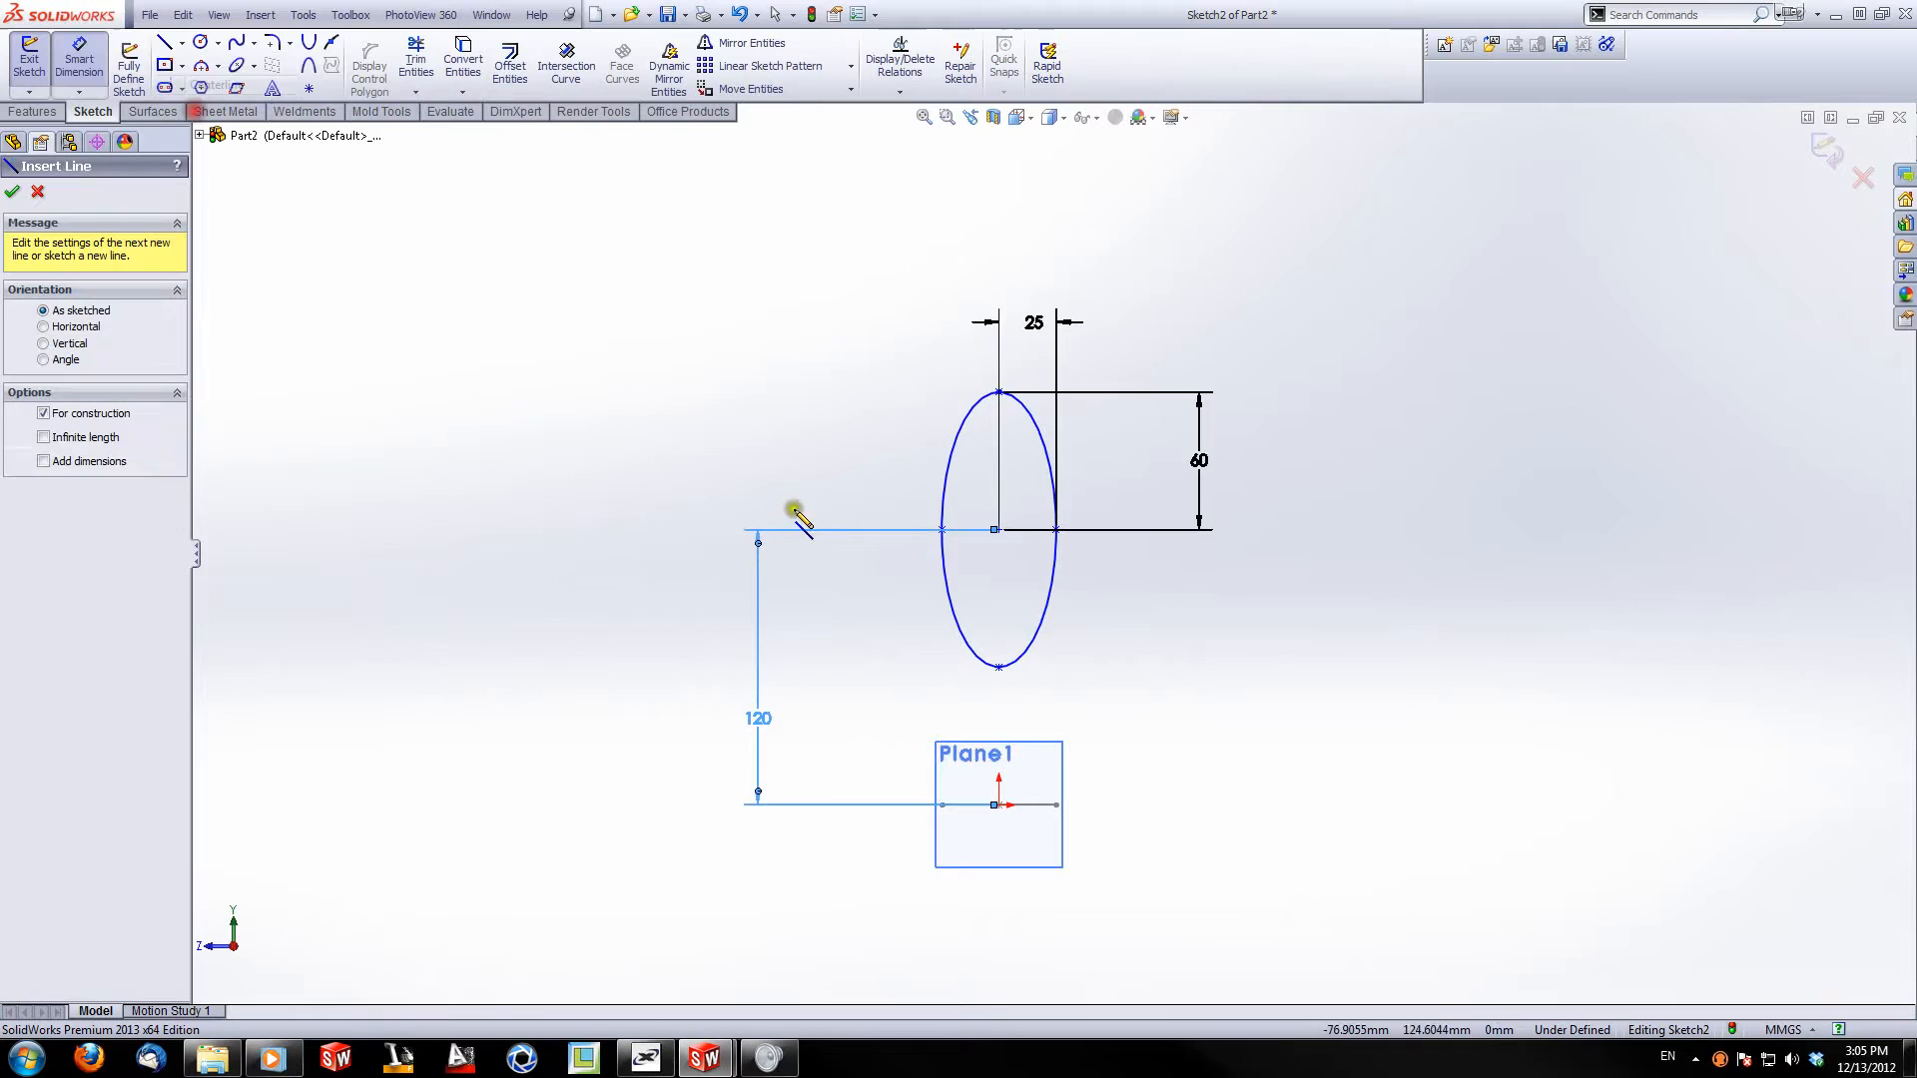
left_click(1000, 529)
left_click(1000, 804)
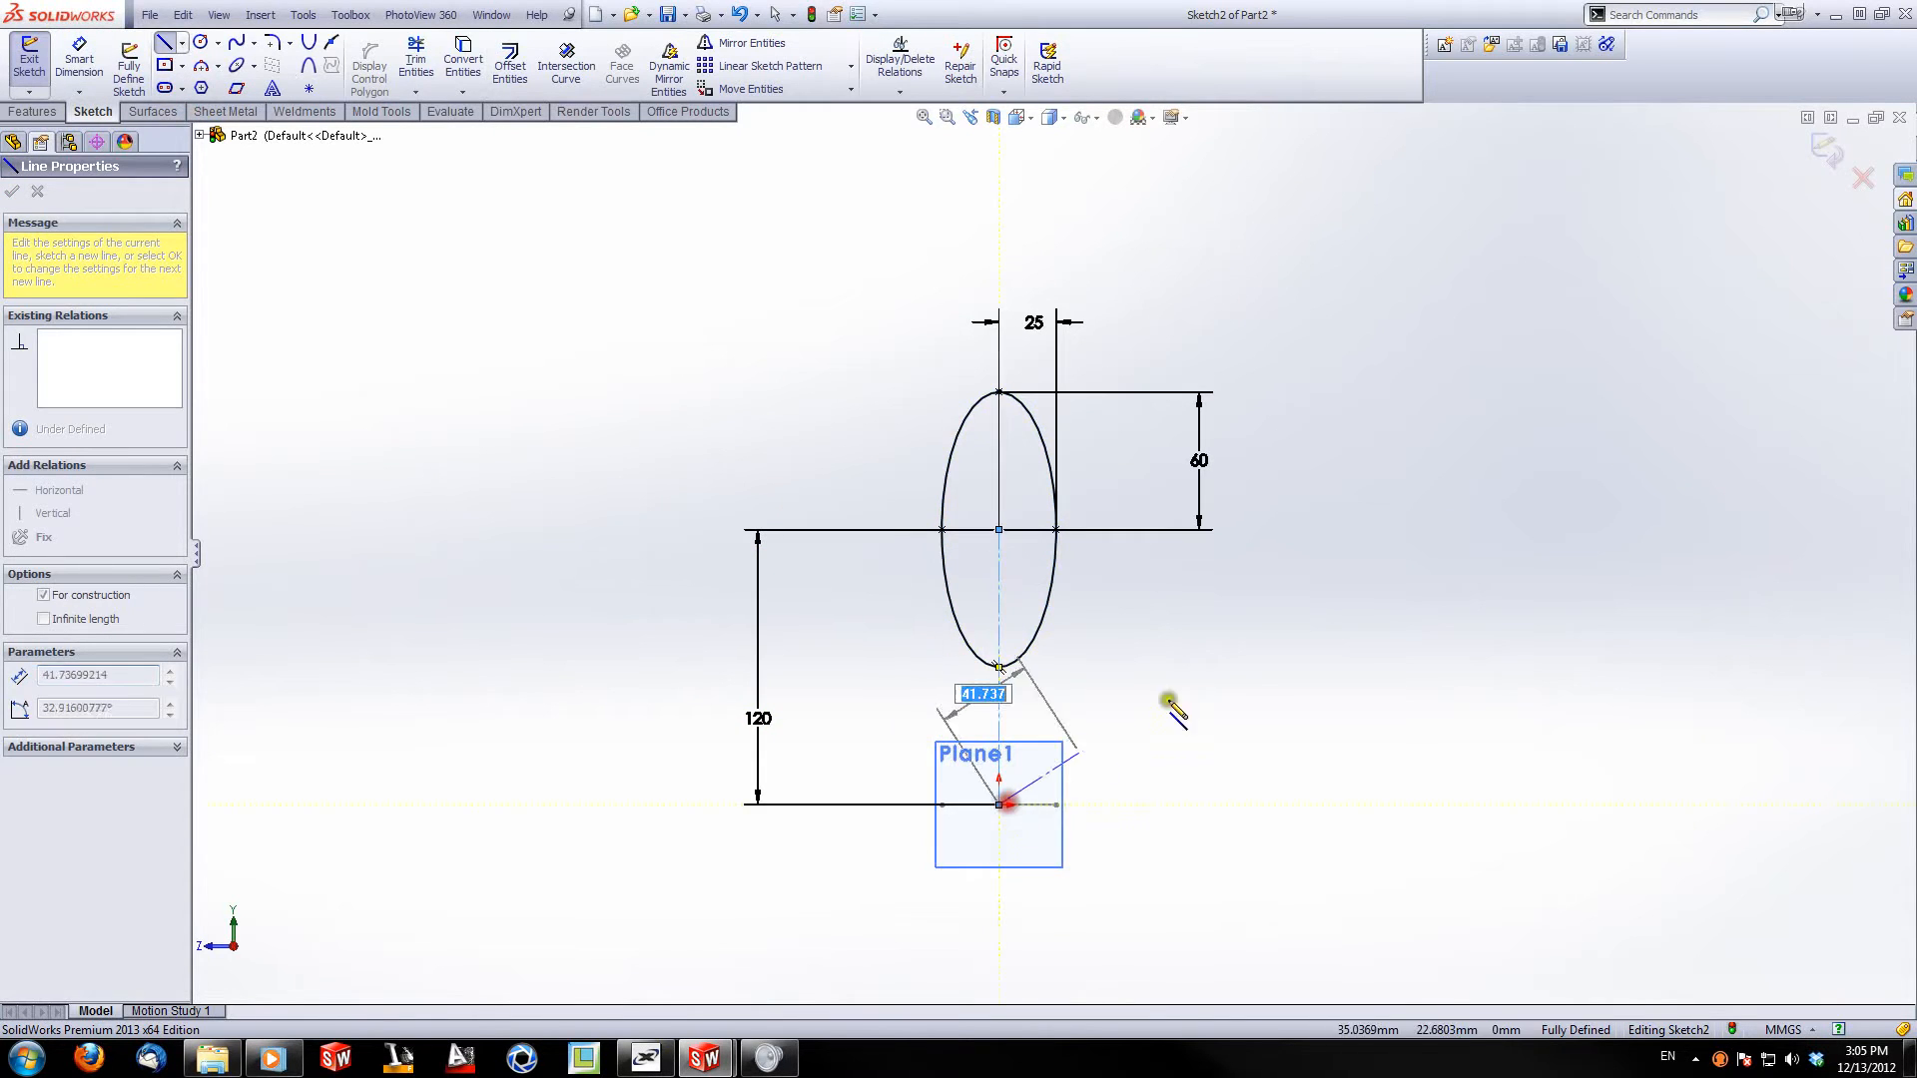
key("Escape")
left_click(1829, 154)
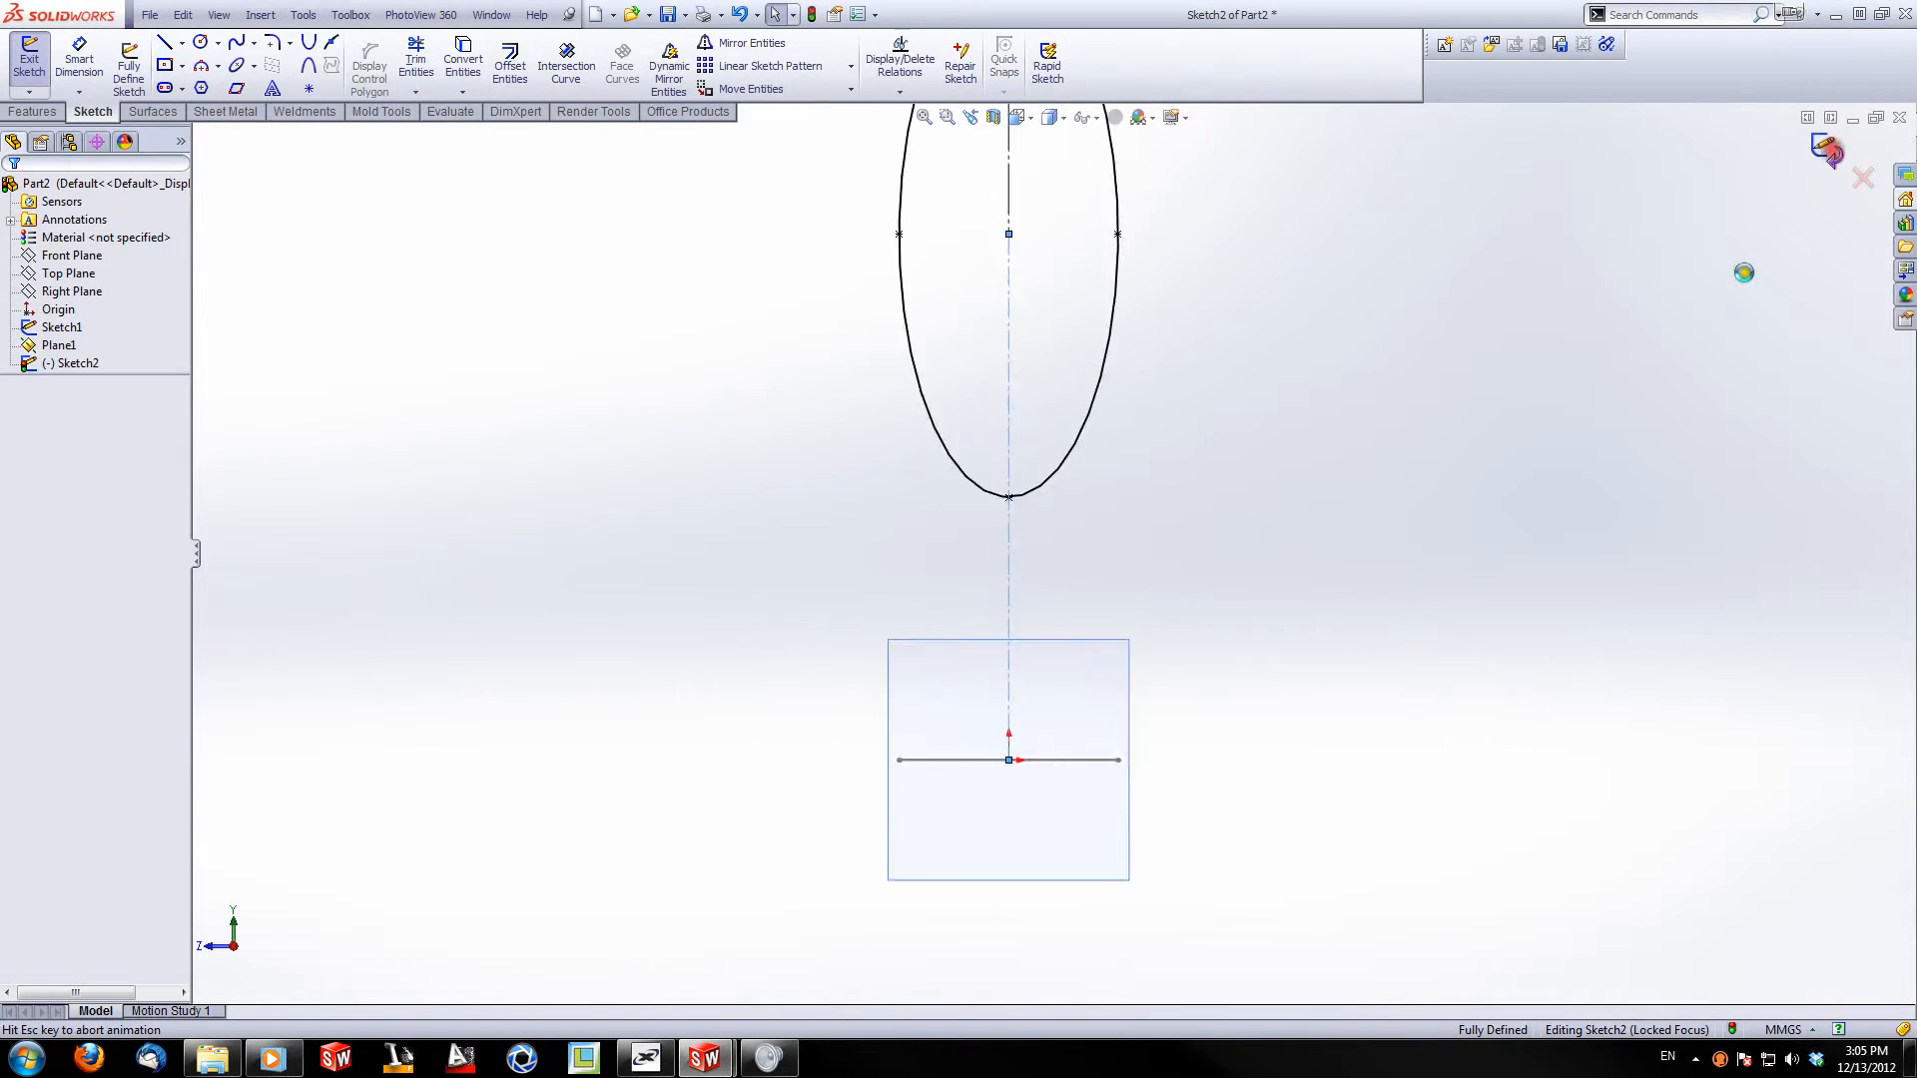
left_click(1565, 391)
Step: Create a lofted boss between the square sketch and the ellipse sketch
middle_click_drag(1275, 548, 607, 487)
middle_click_drag(948, 468, 938, 610)
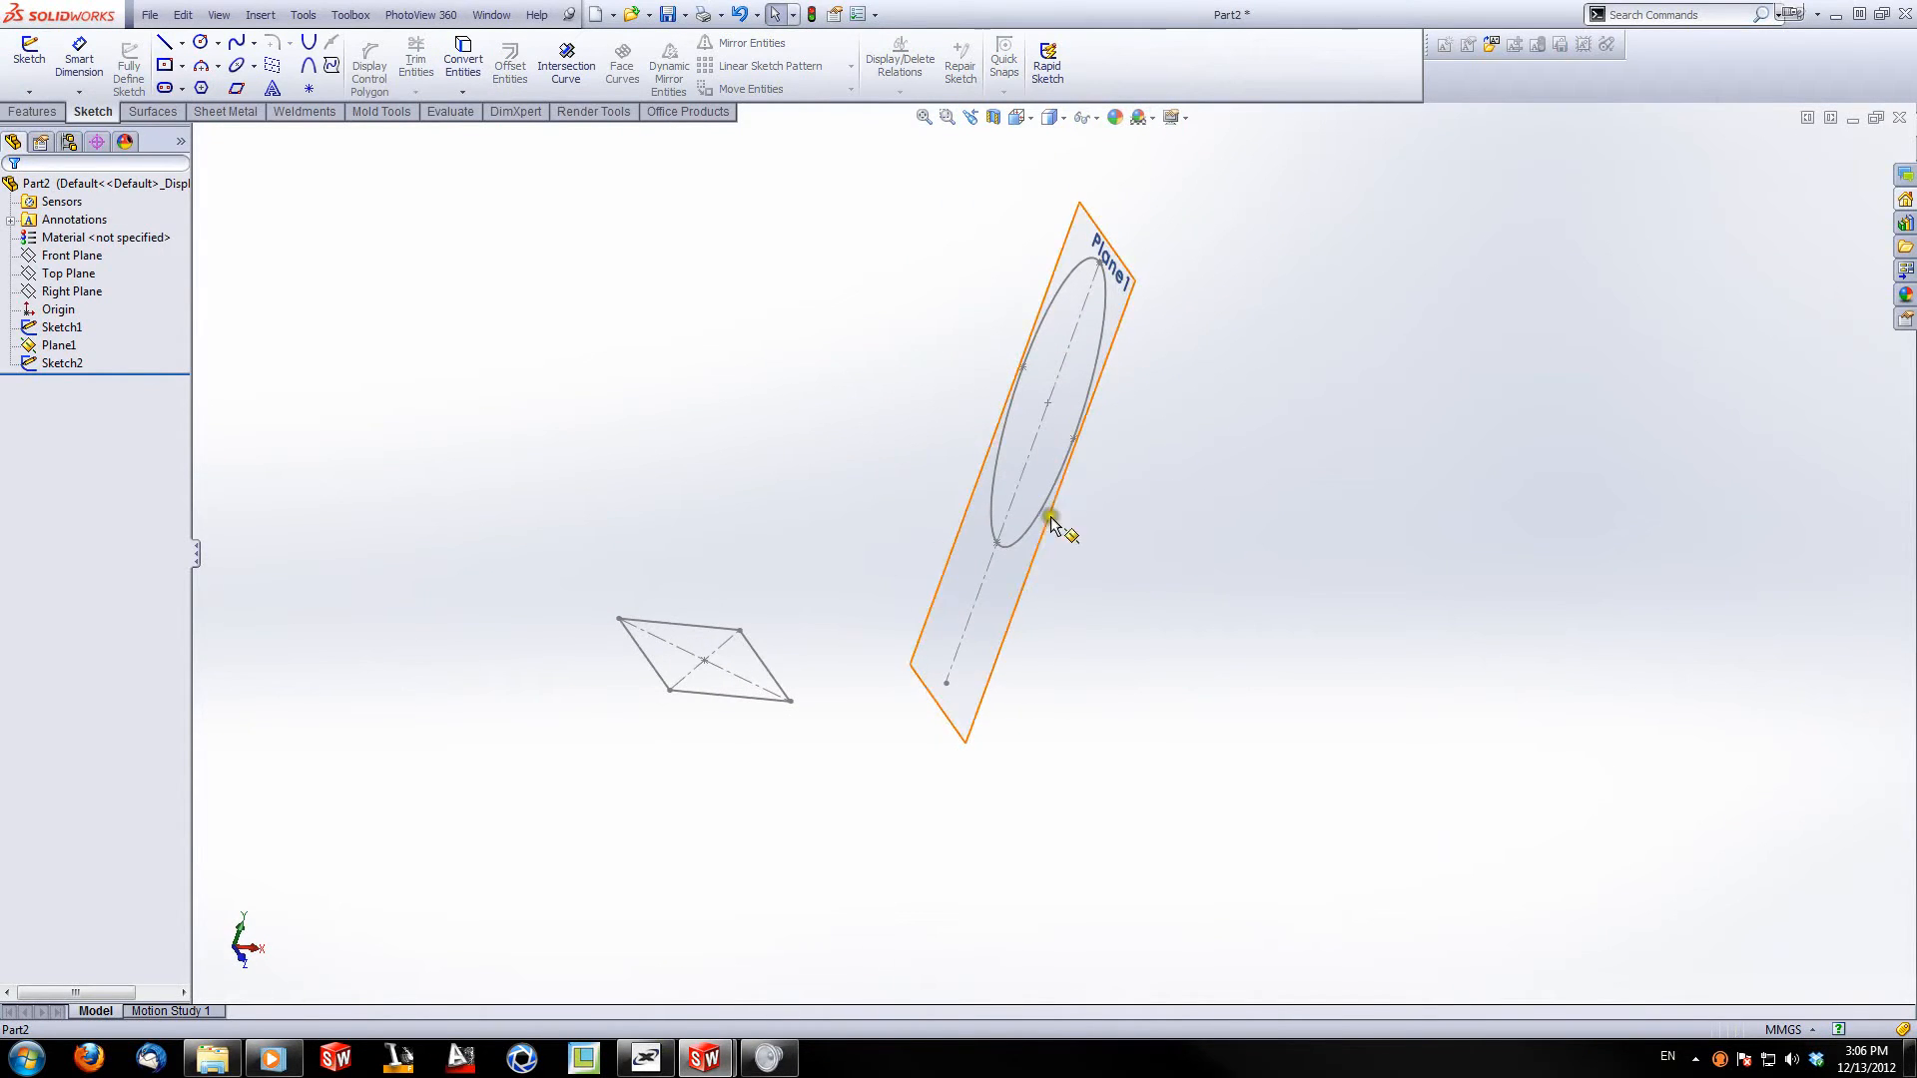
mouse_move(1038, 459)
middle_mouse_down()
mouse_move(1039, 496)
mouse_move(981, 527)
middle_mouse_up()
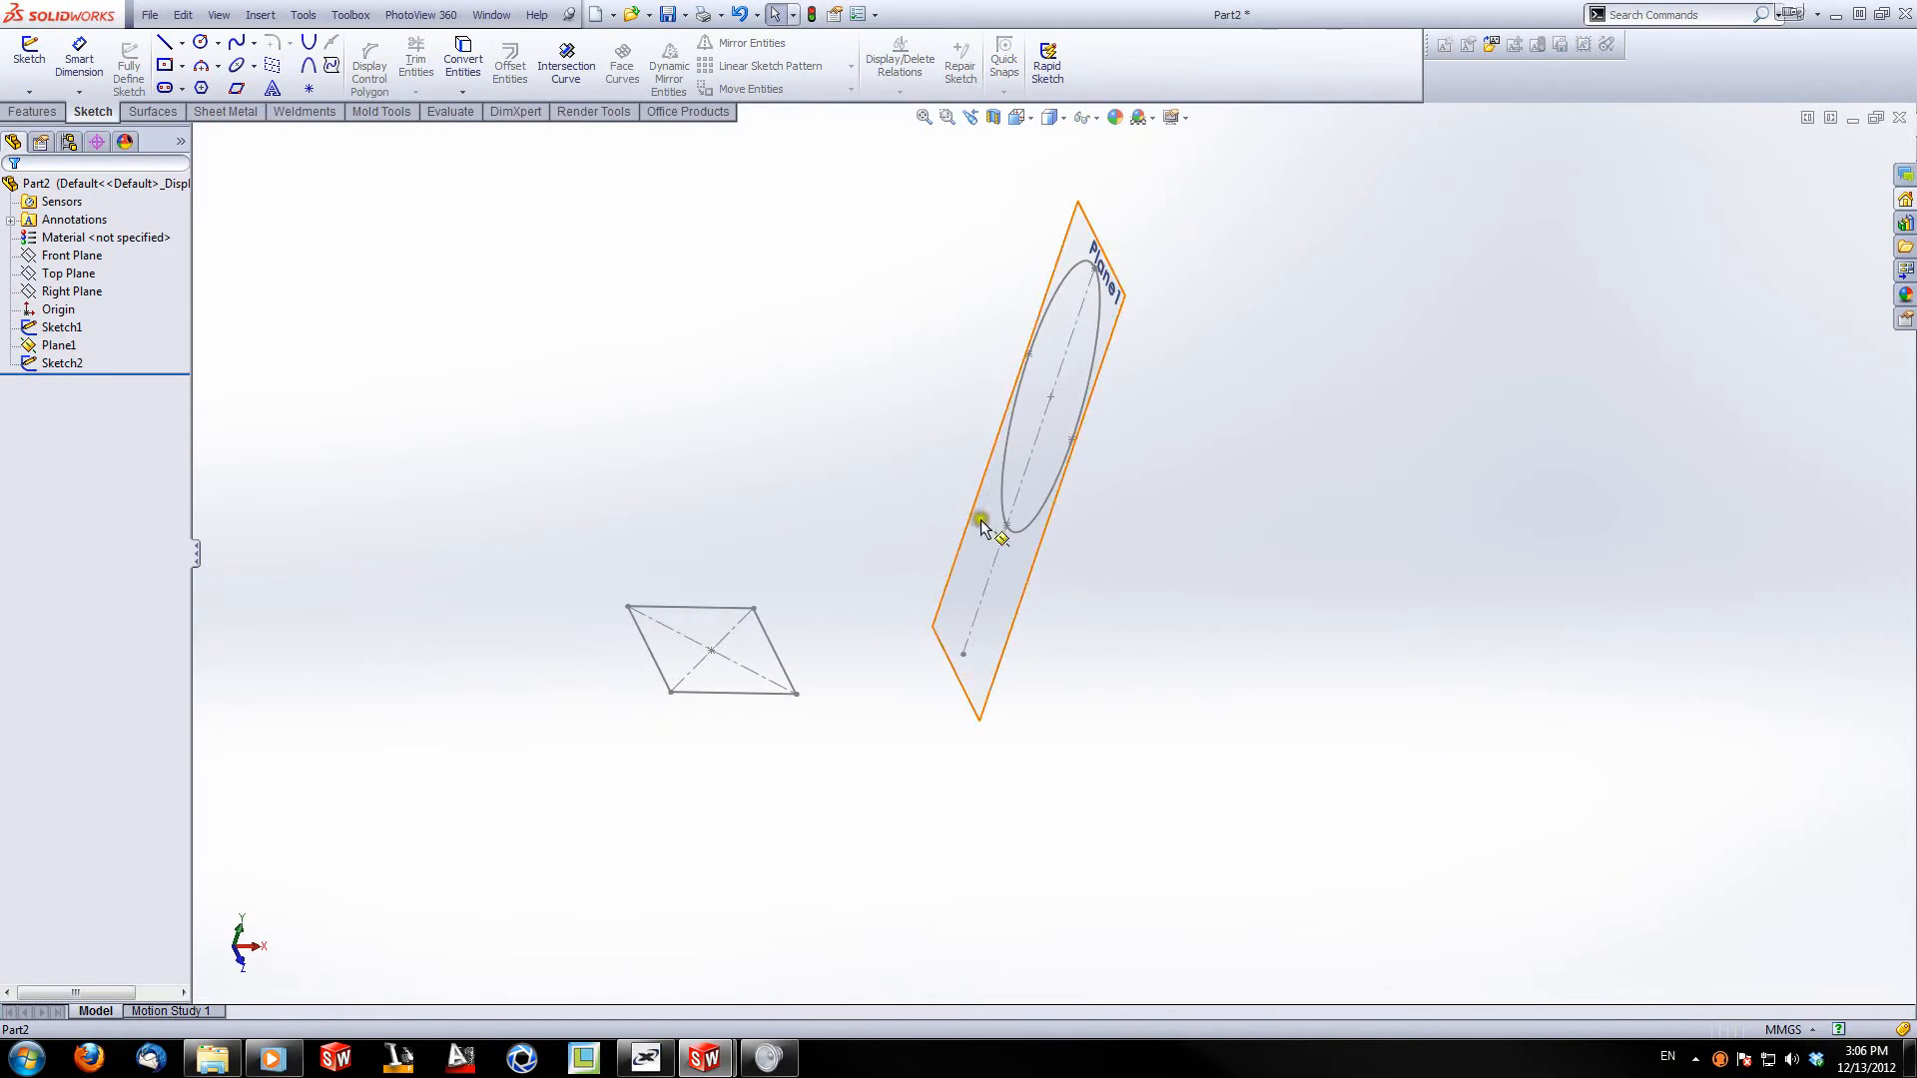
mouse_move(869, 623)
middle_mouse_down()
mouse_move(740, 582)
mouse_move(1064, 550)
middle_mouse_up()
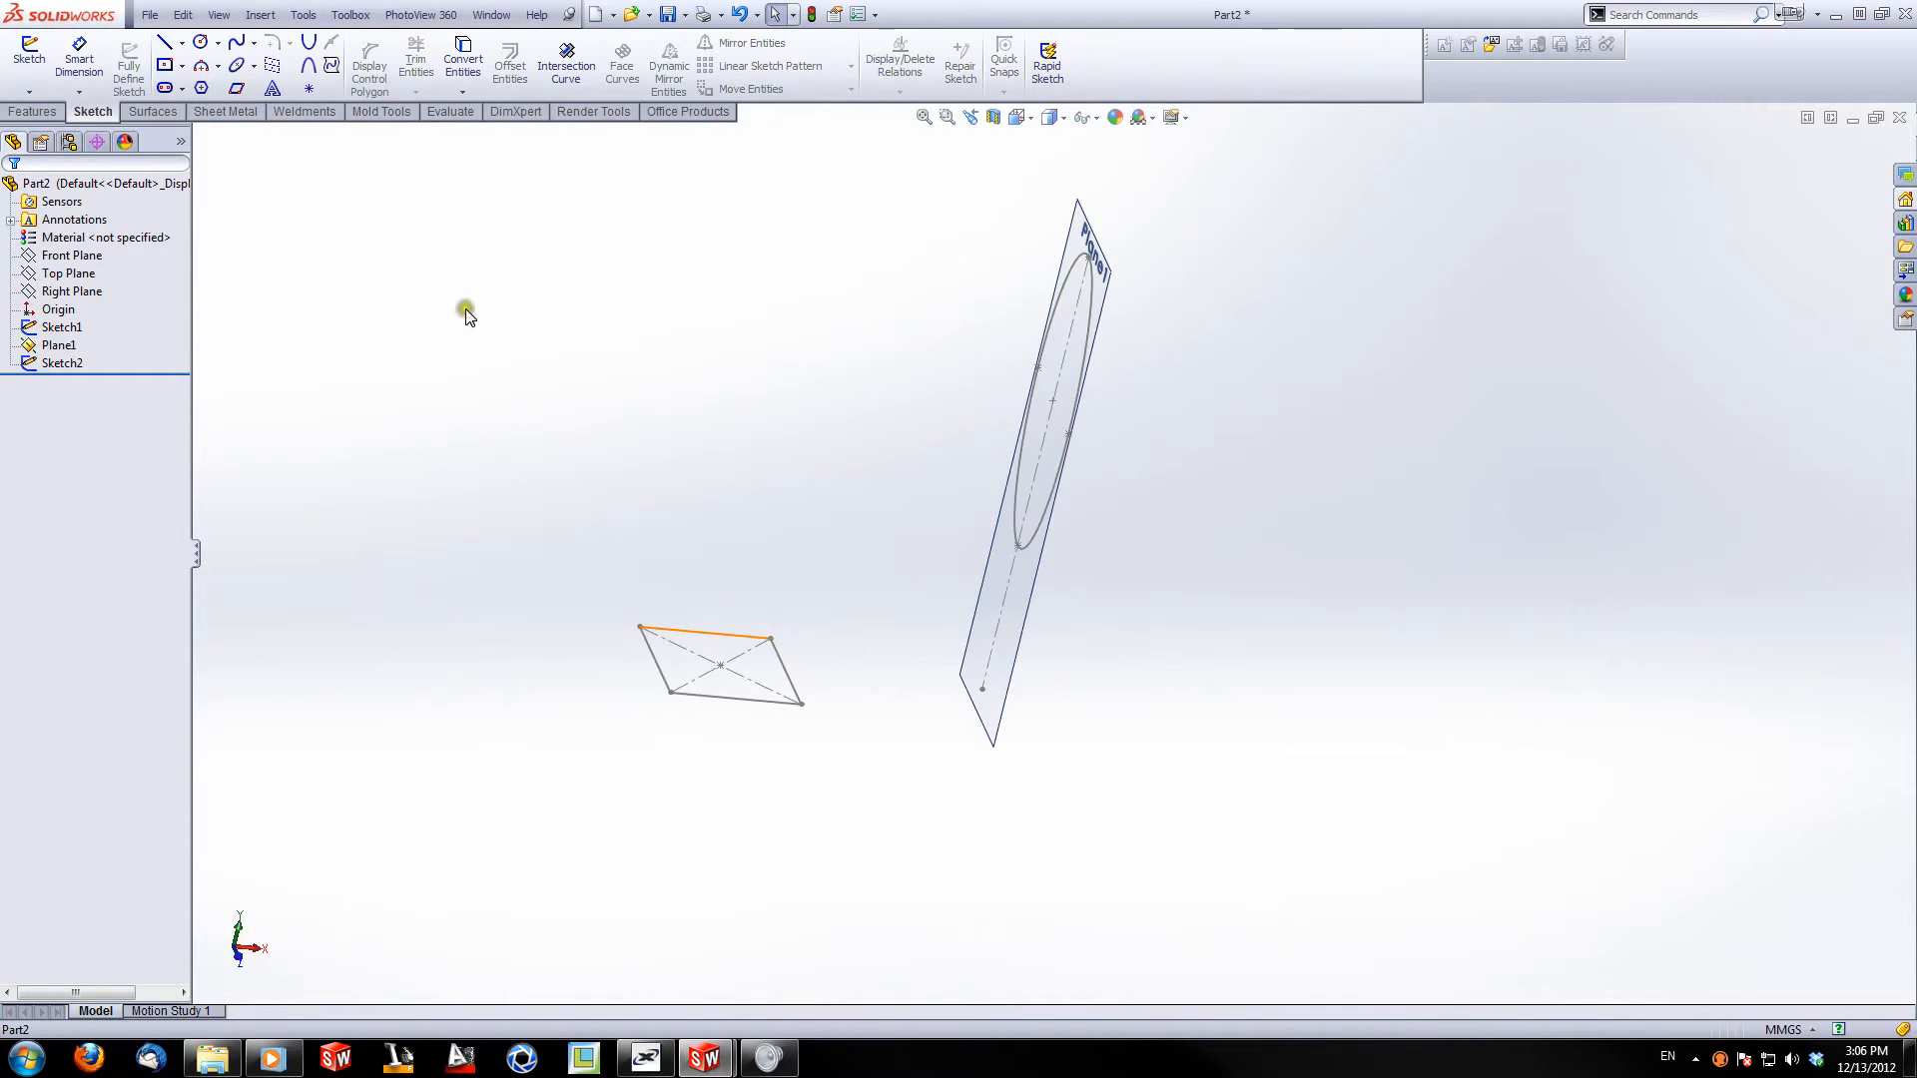
left_click(55, 111)
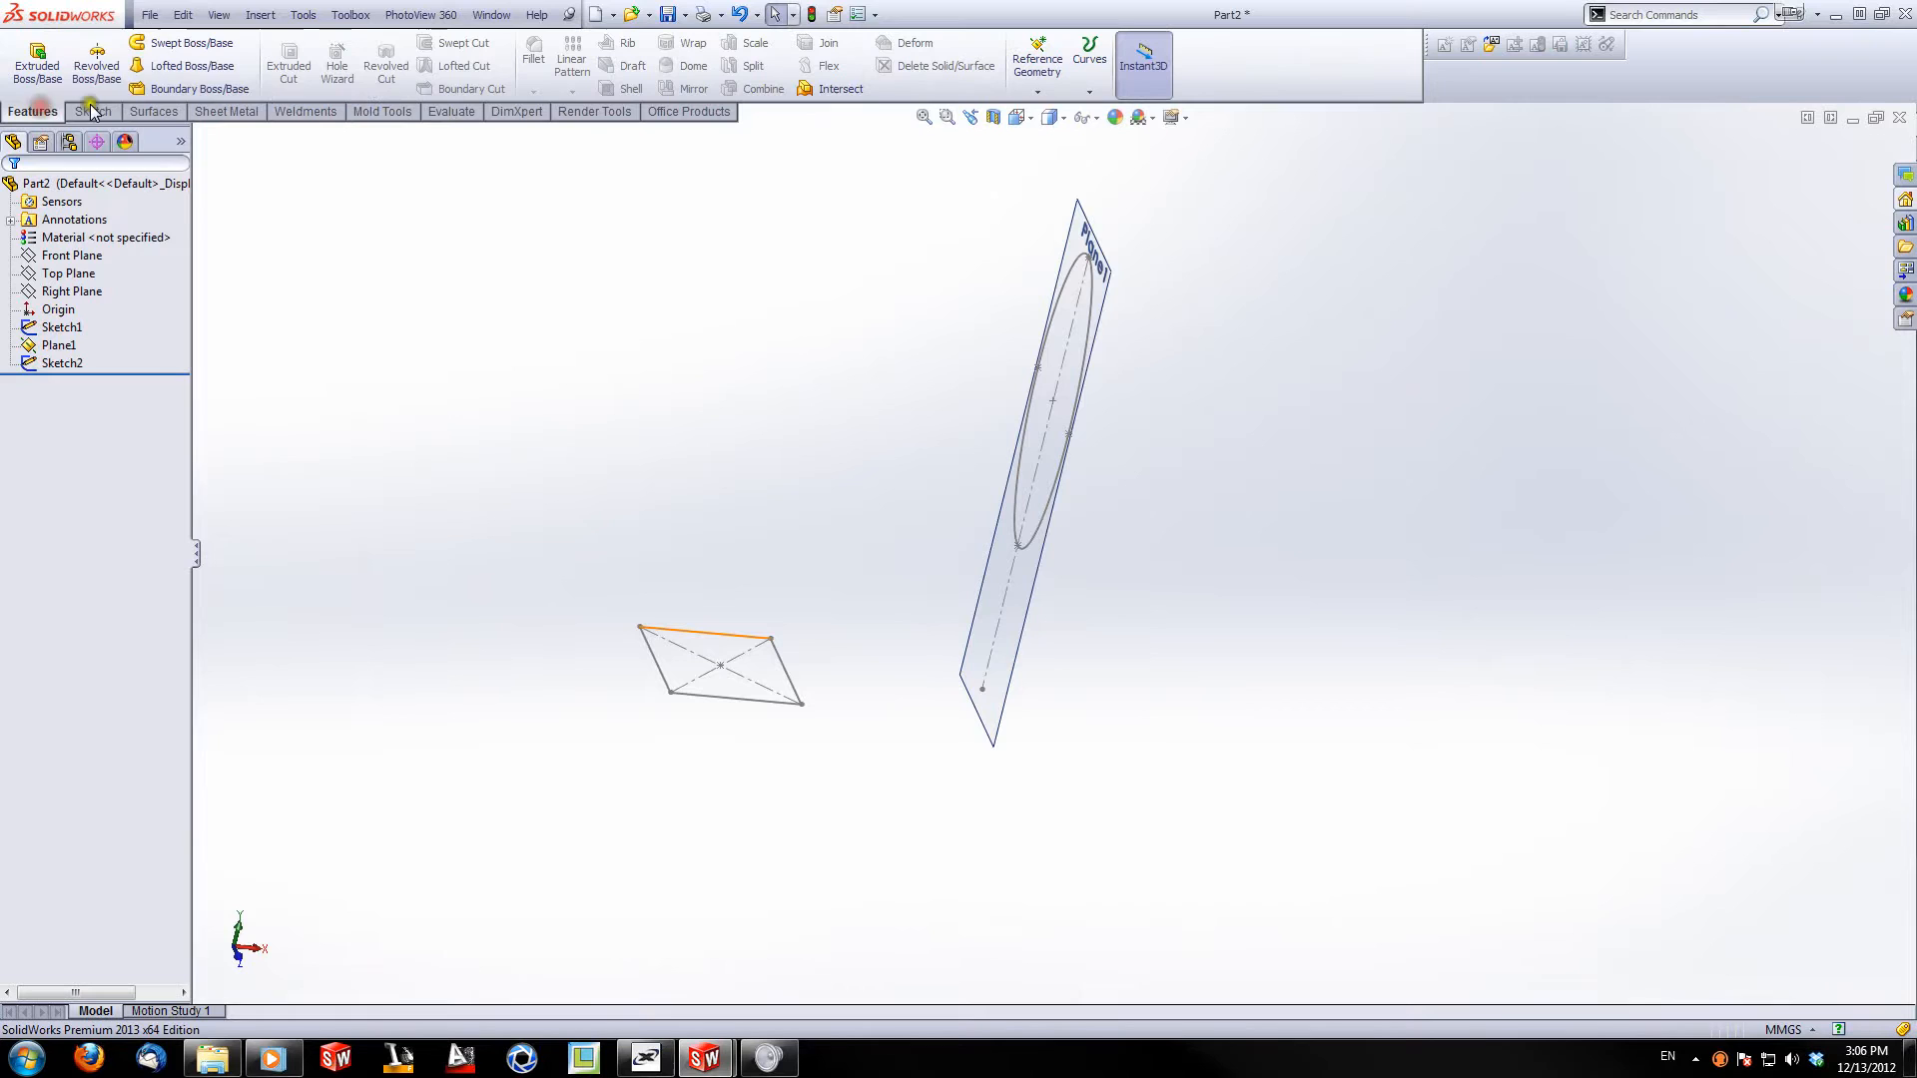
left_click(146, 66)
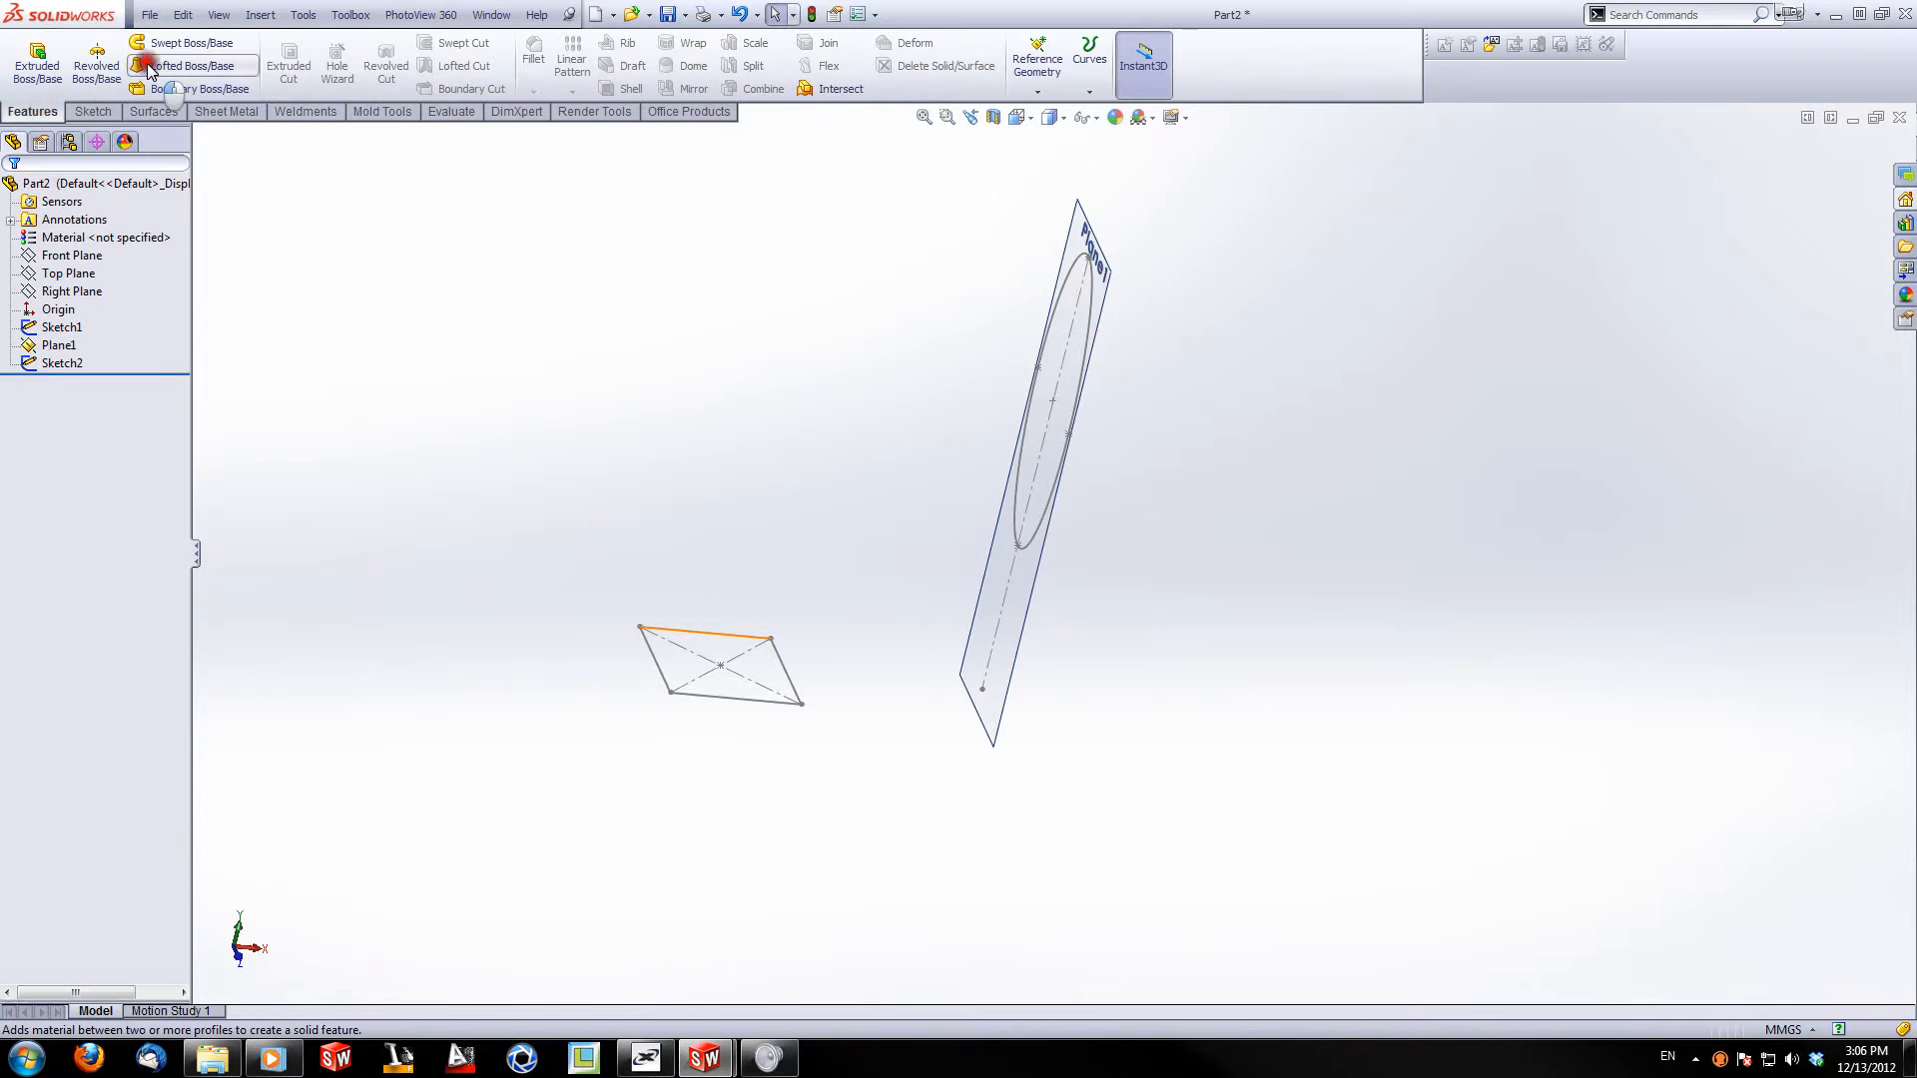
left_click(765, 705)
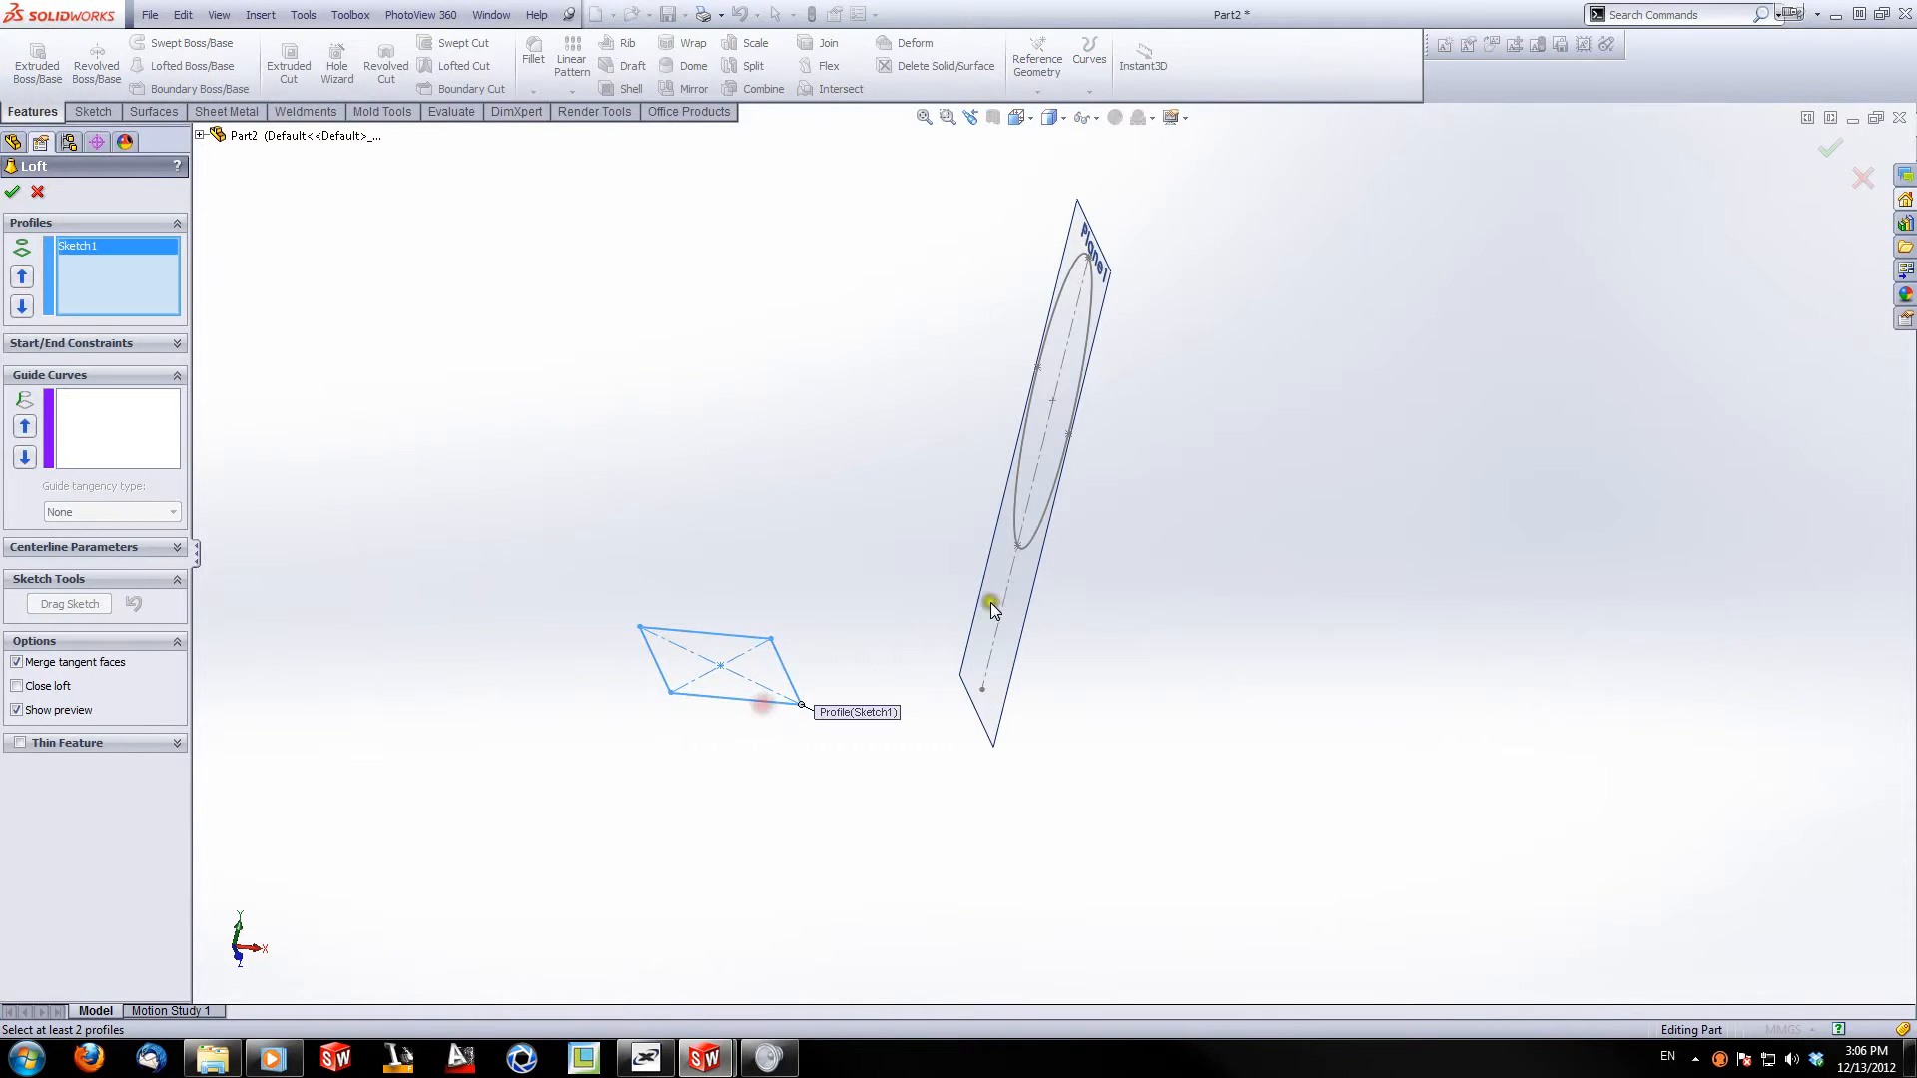
left_click(1034, 539)
mouse_move(1027, 535)
middle_mouse_down()
mouse_move(889, 608)
mouse_move(911, 445)
mouse_move(1006, 582)
mouse_move(871, 598)
mouse_move(900, 600)
middle_mouse_up()
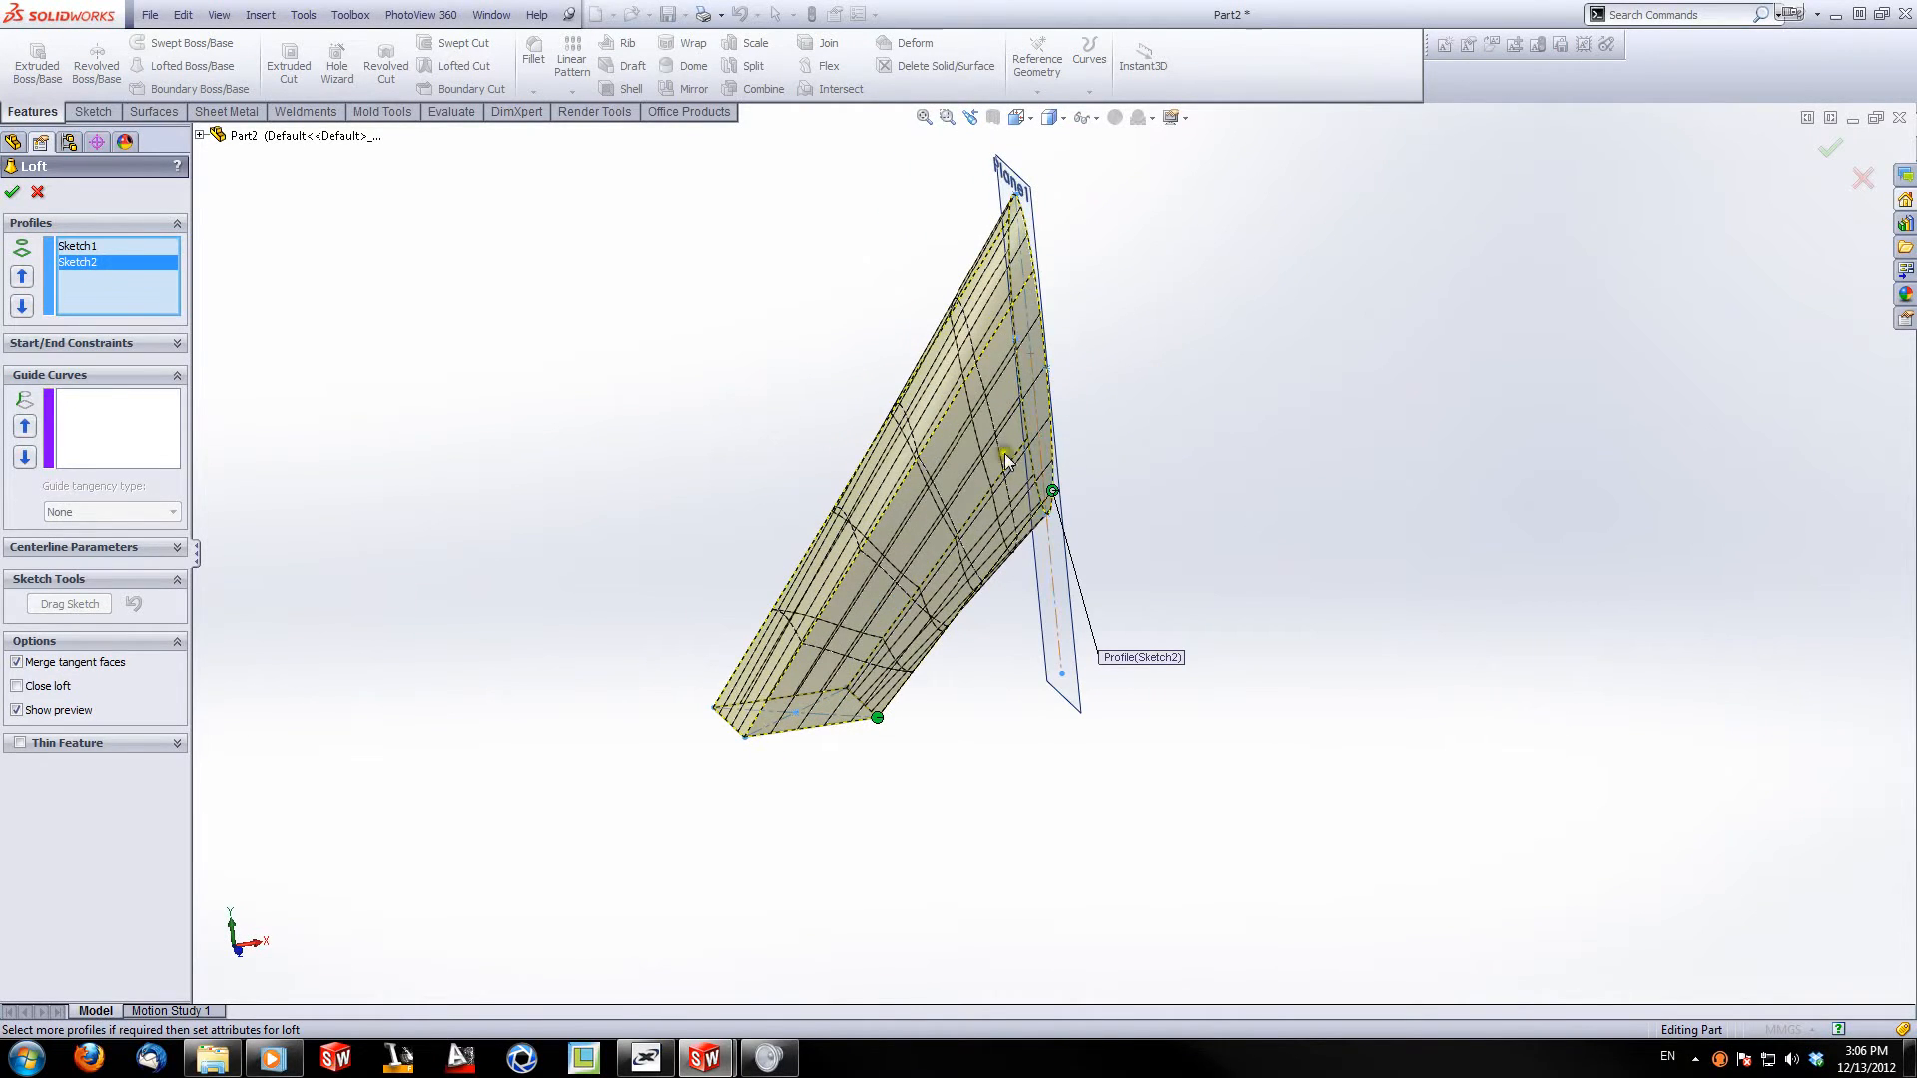
left_click(15, 191)
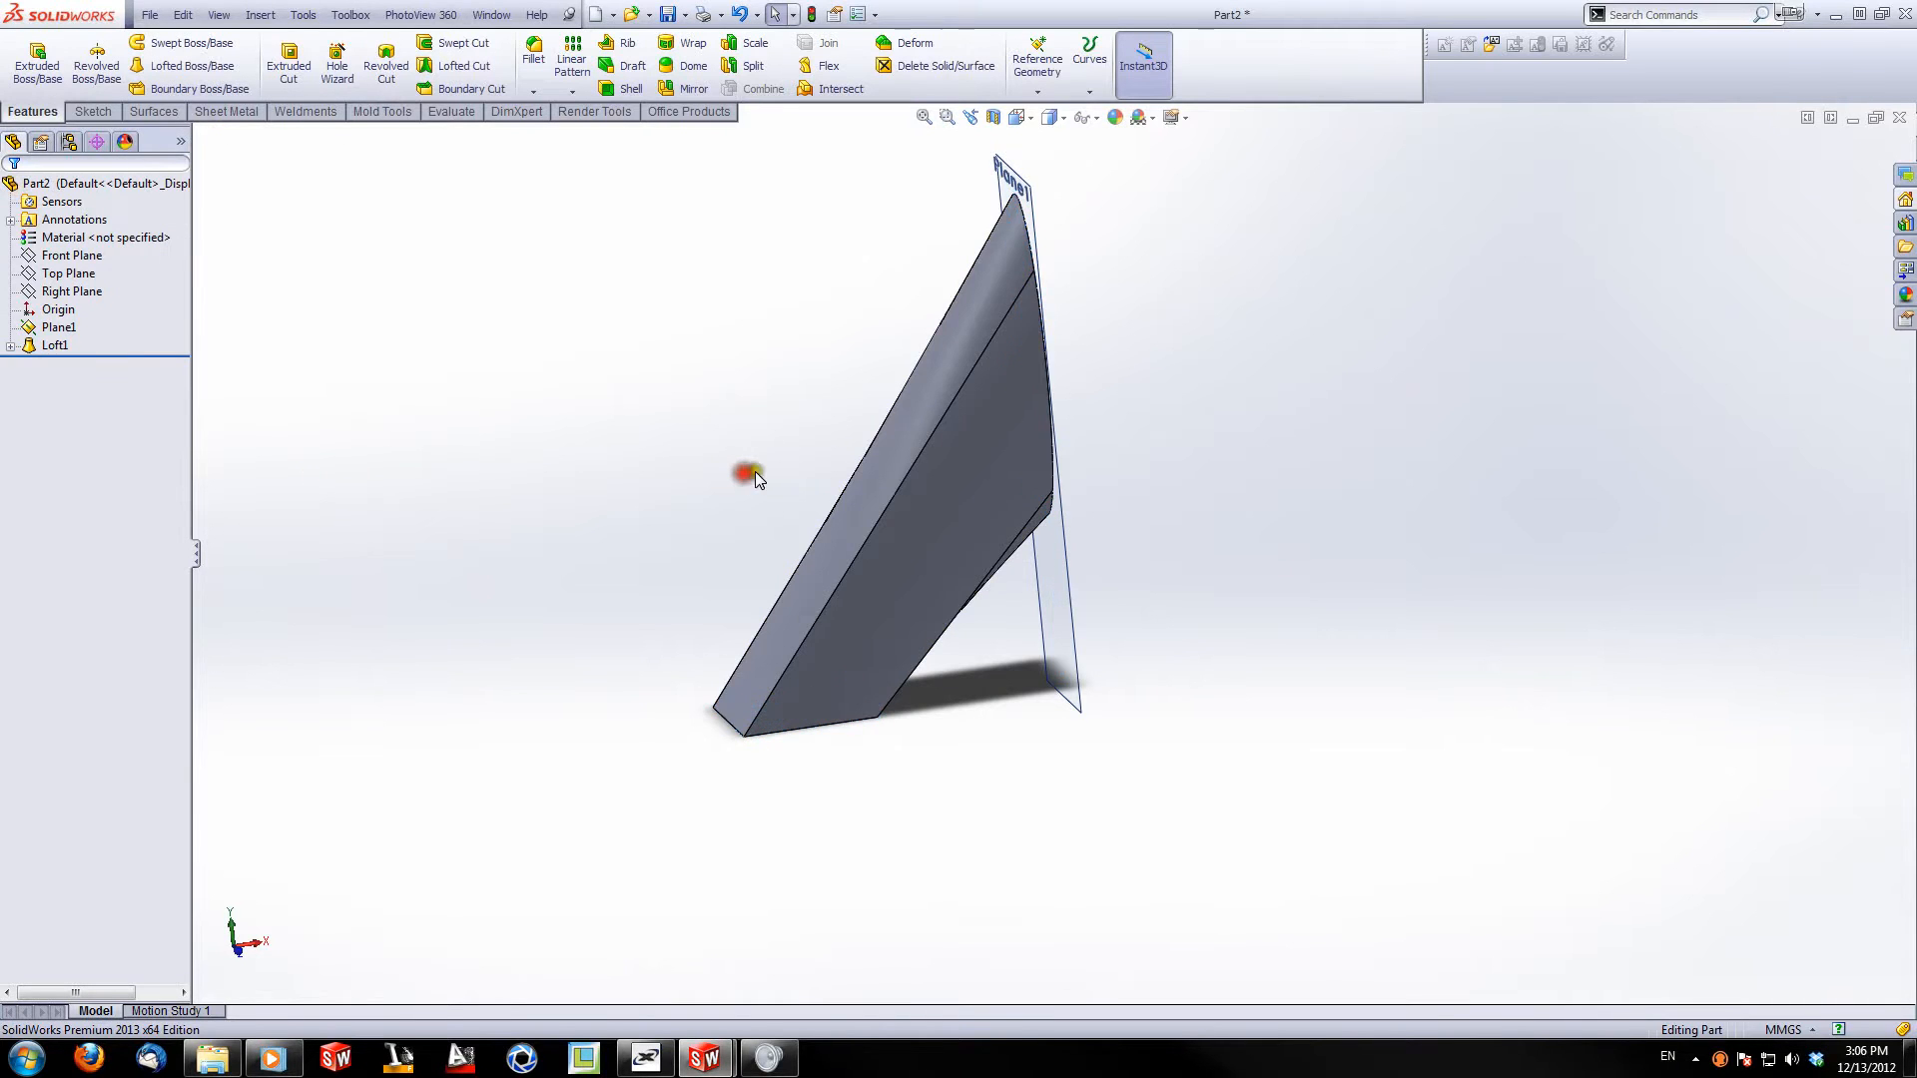
Step: Inspect the lofted body from several sides and delete the loft feature, keeping its two profile sketches
middle_click_drag(755, 473, 849, 444)
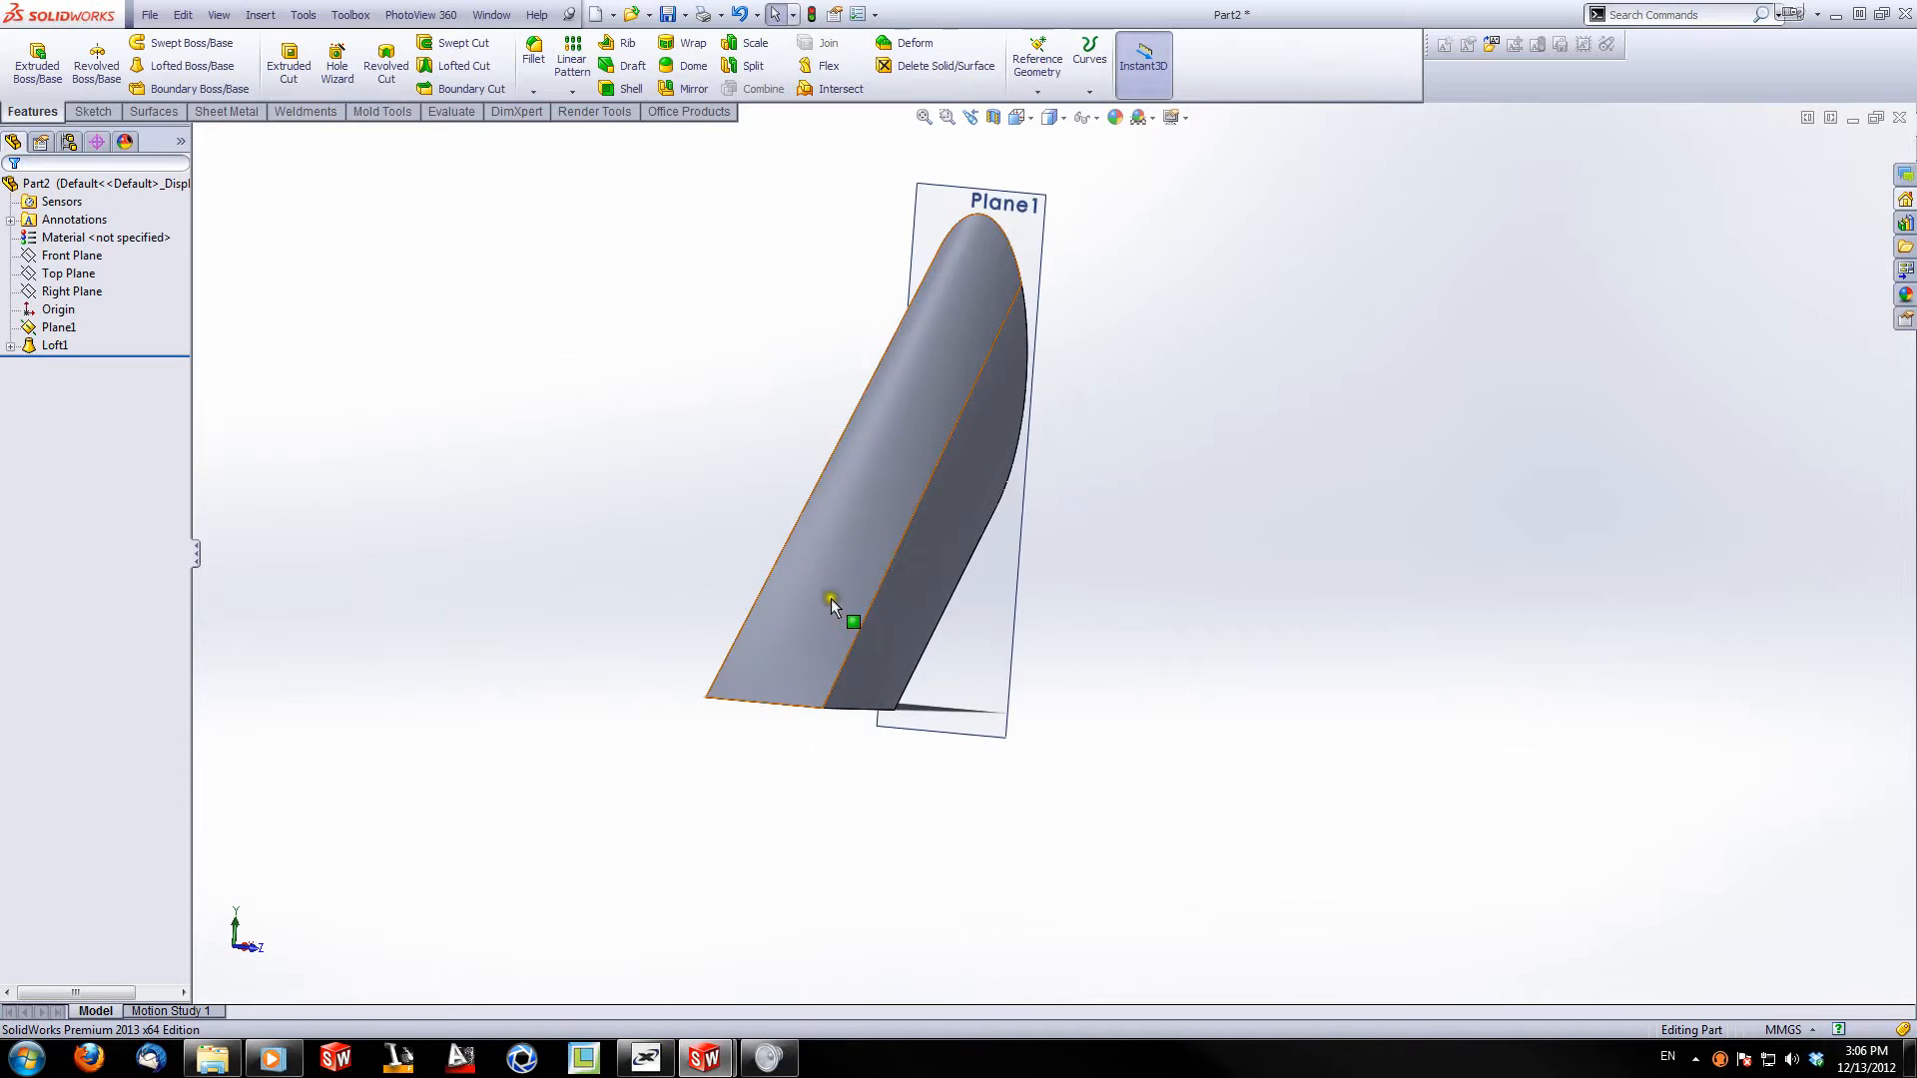
middle_click_drag(830, 599, 950, 269)
mouse_move(1164, 650)
middle_mouse_down()
mouse_move(1084, 625)
mouse_move(1144, 655)
middle_mouse_up()
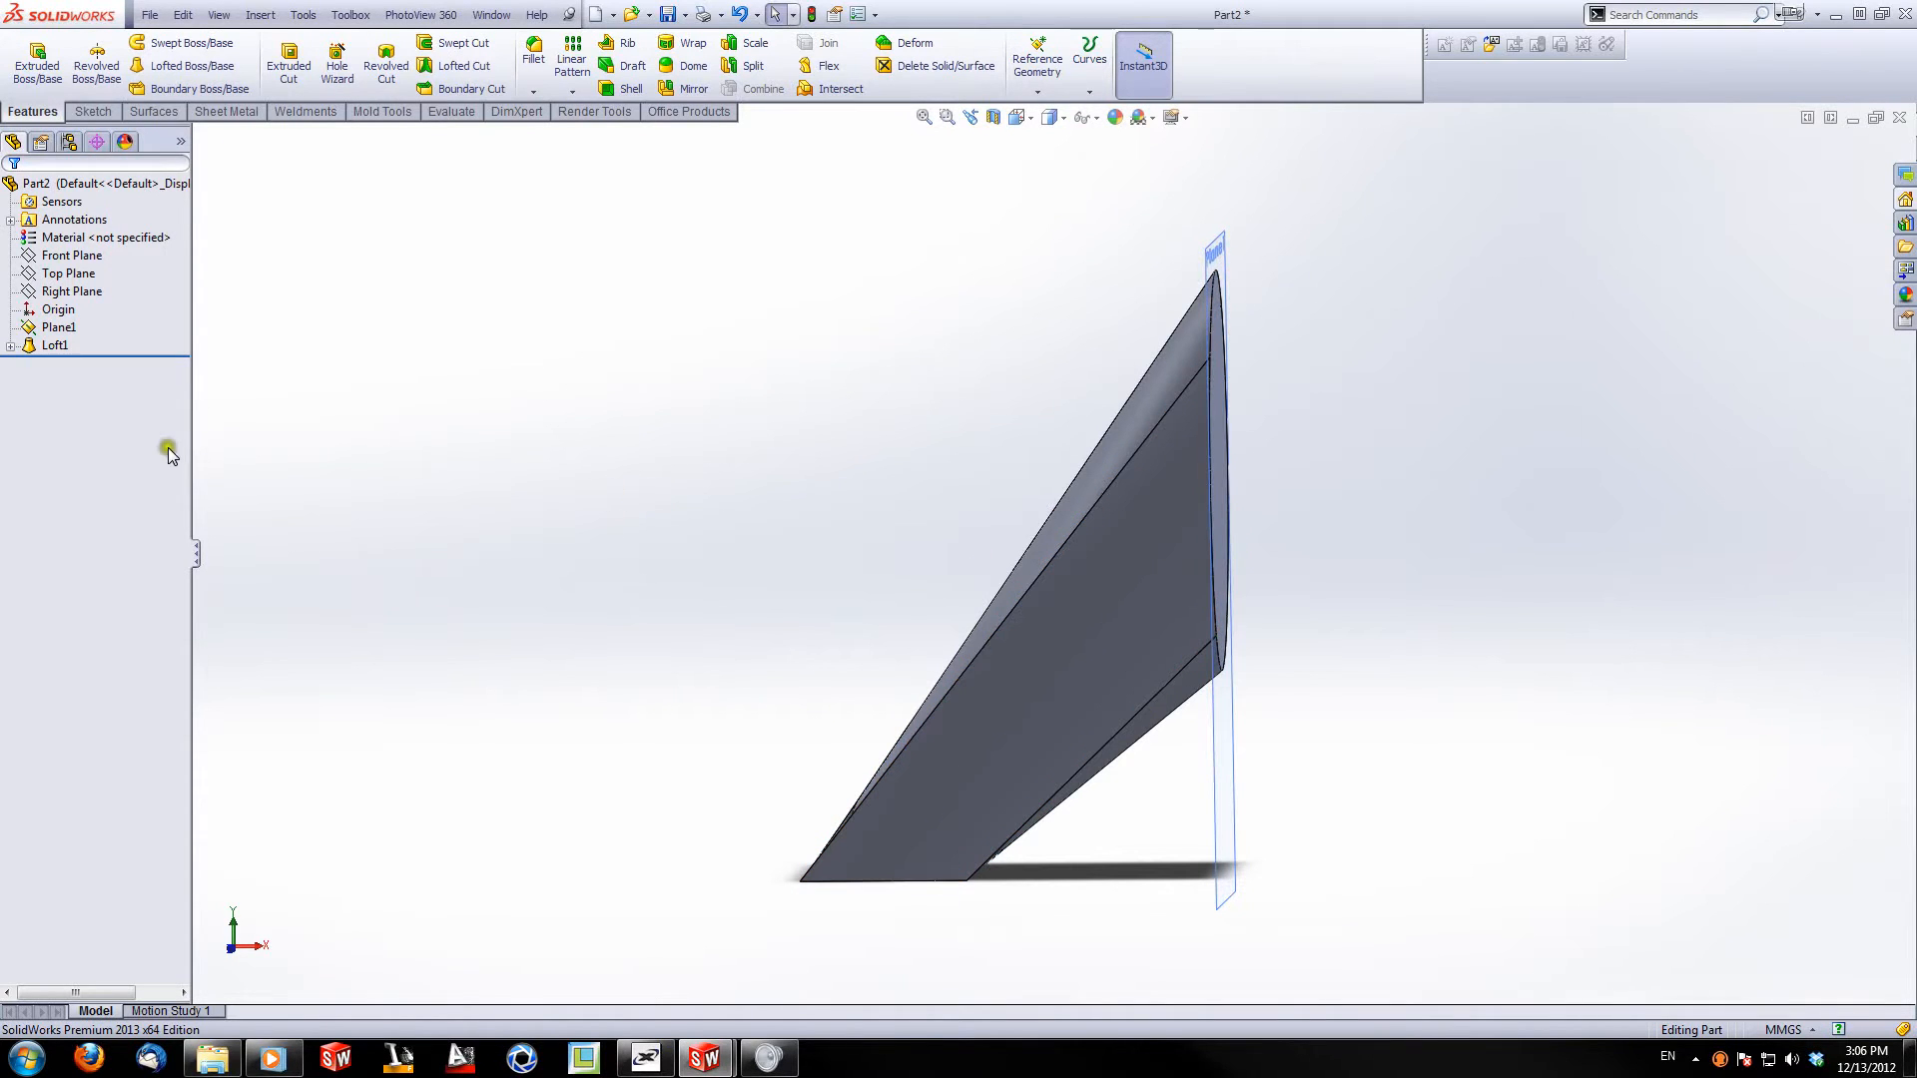
right_click(52, 349)
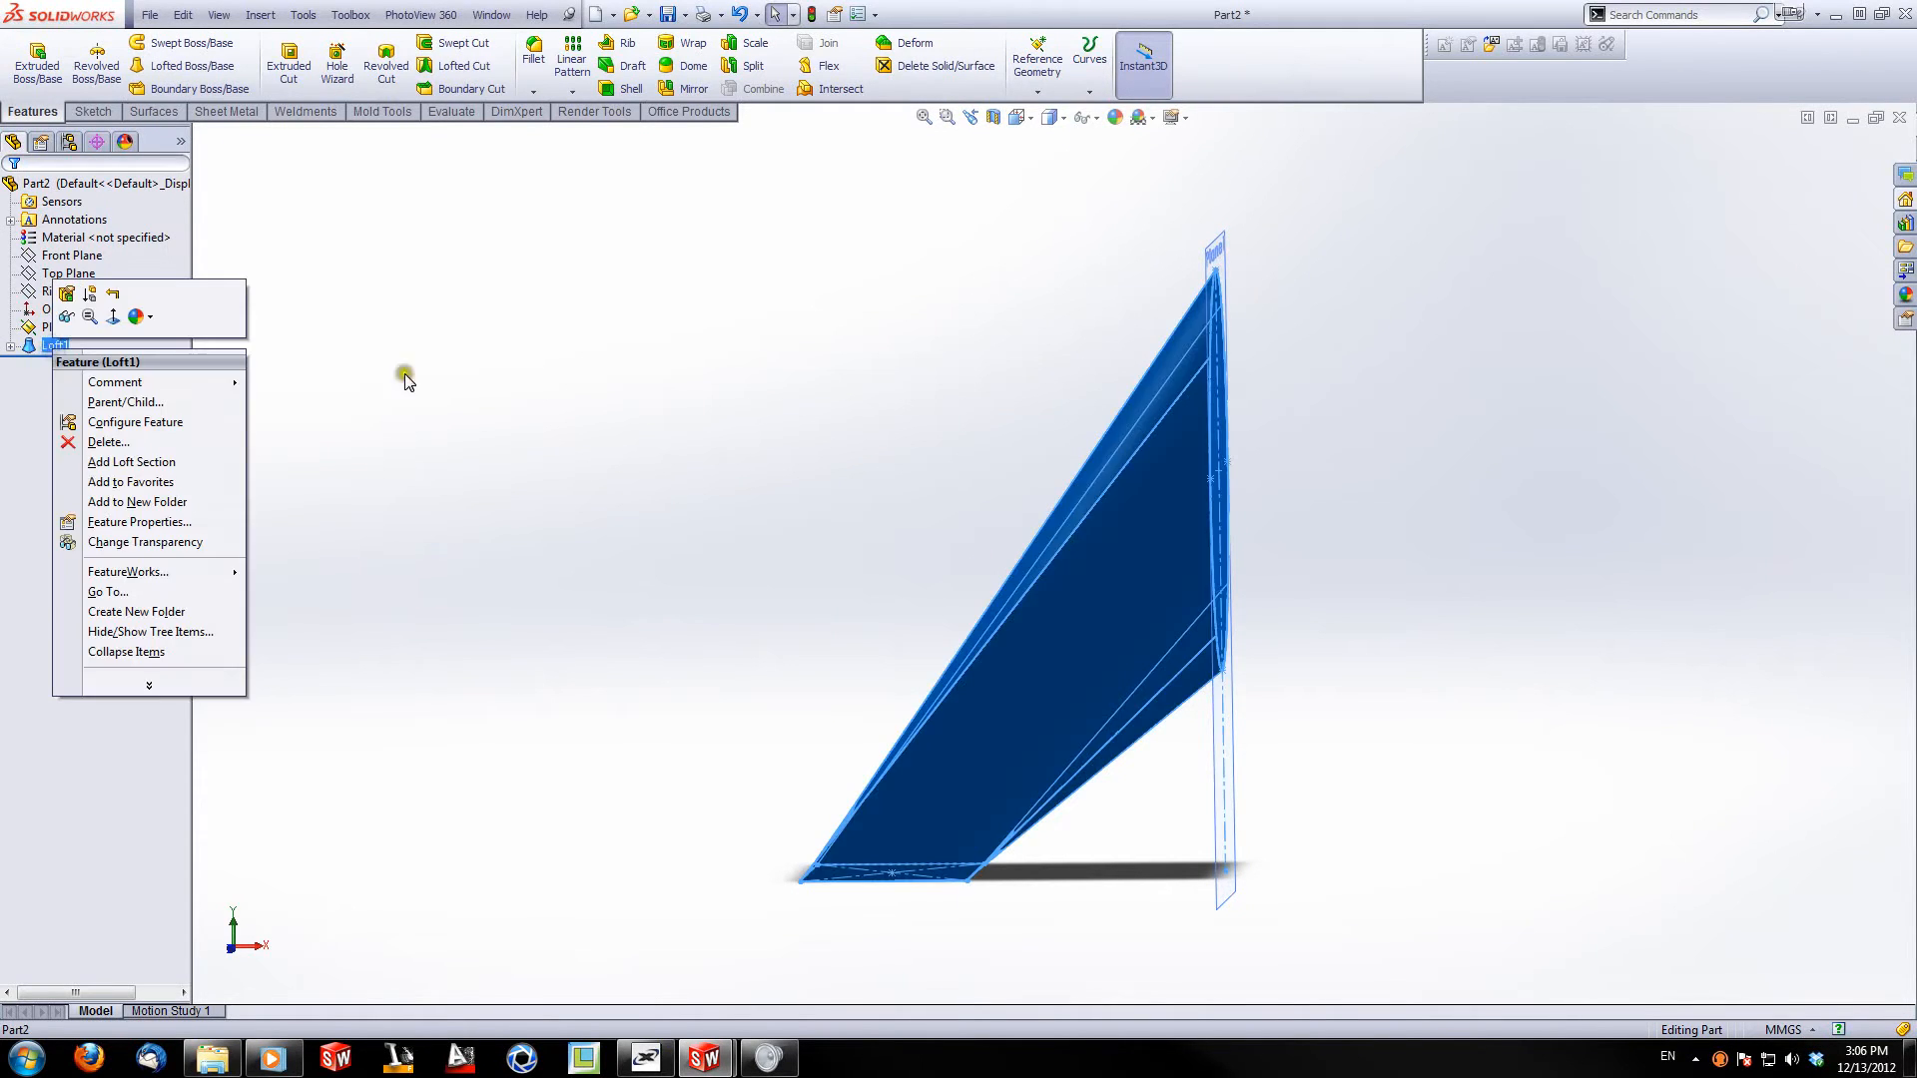
left_click(399, 374)
left_click(48, 347)
key("Delete")
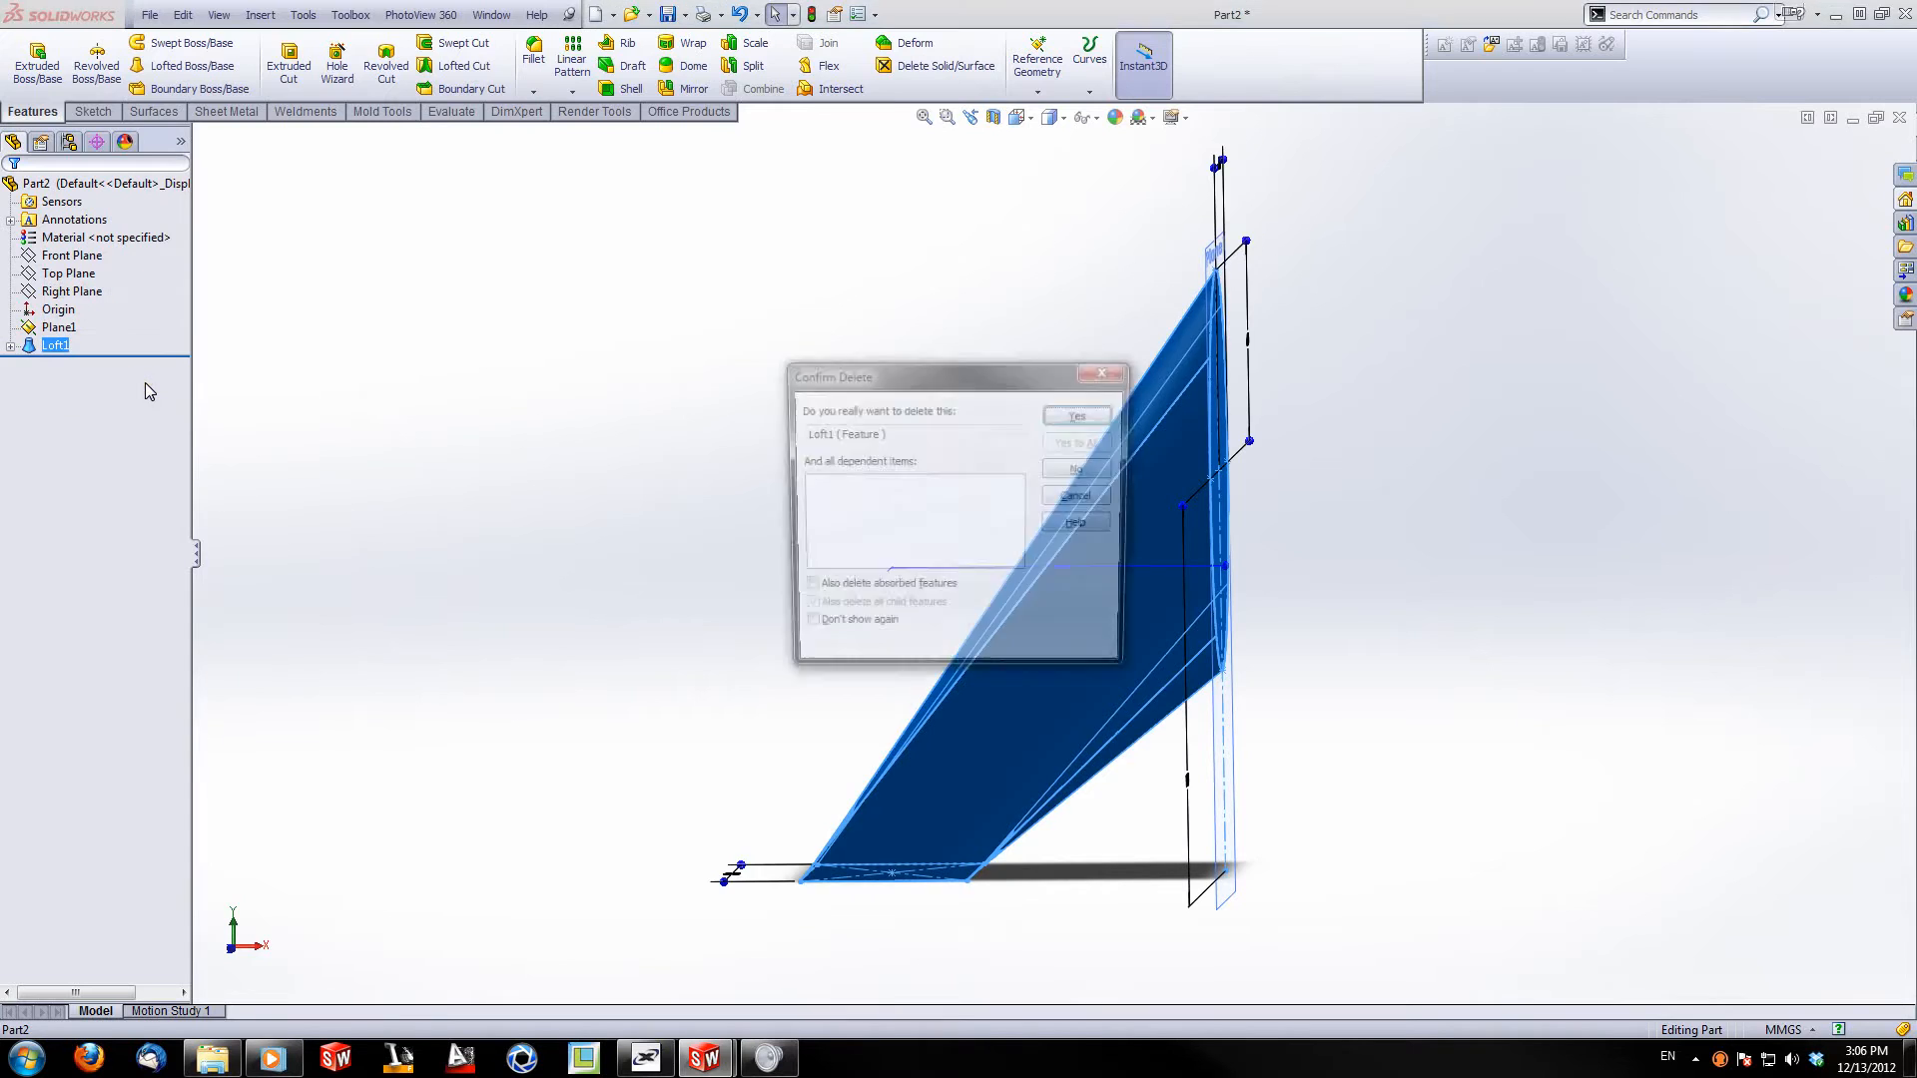
key("Return")
Step: Start a new sketch on the Front Plane and hide the offset reference plane
mouse_move(584, 501)
middle_mouse_down()
mouse_move(743, 577)
mouse_move(1081, 525)
mouse_move(978, 631)
middle_mouse_up()
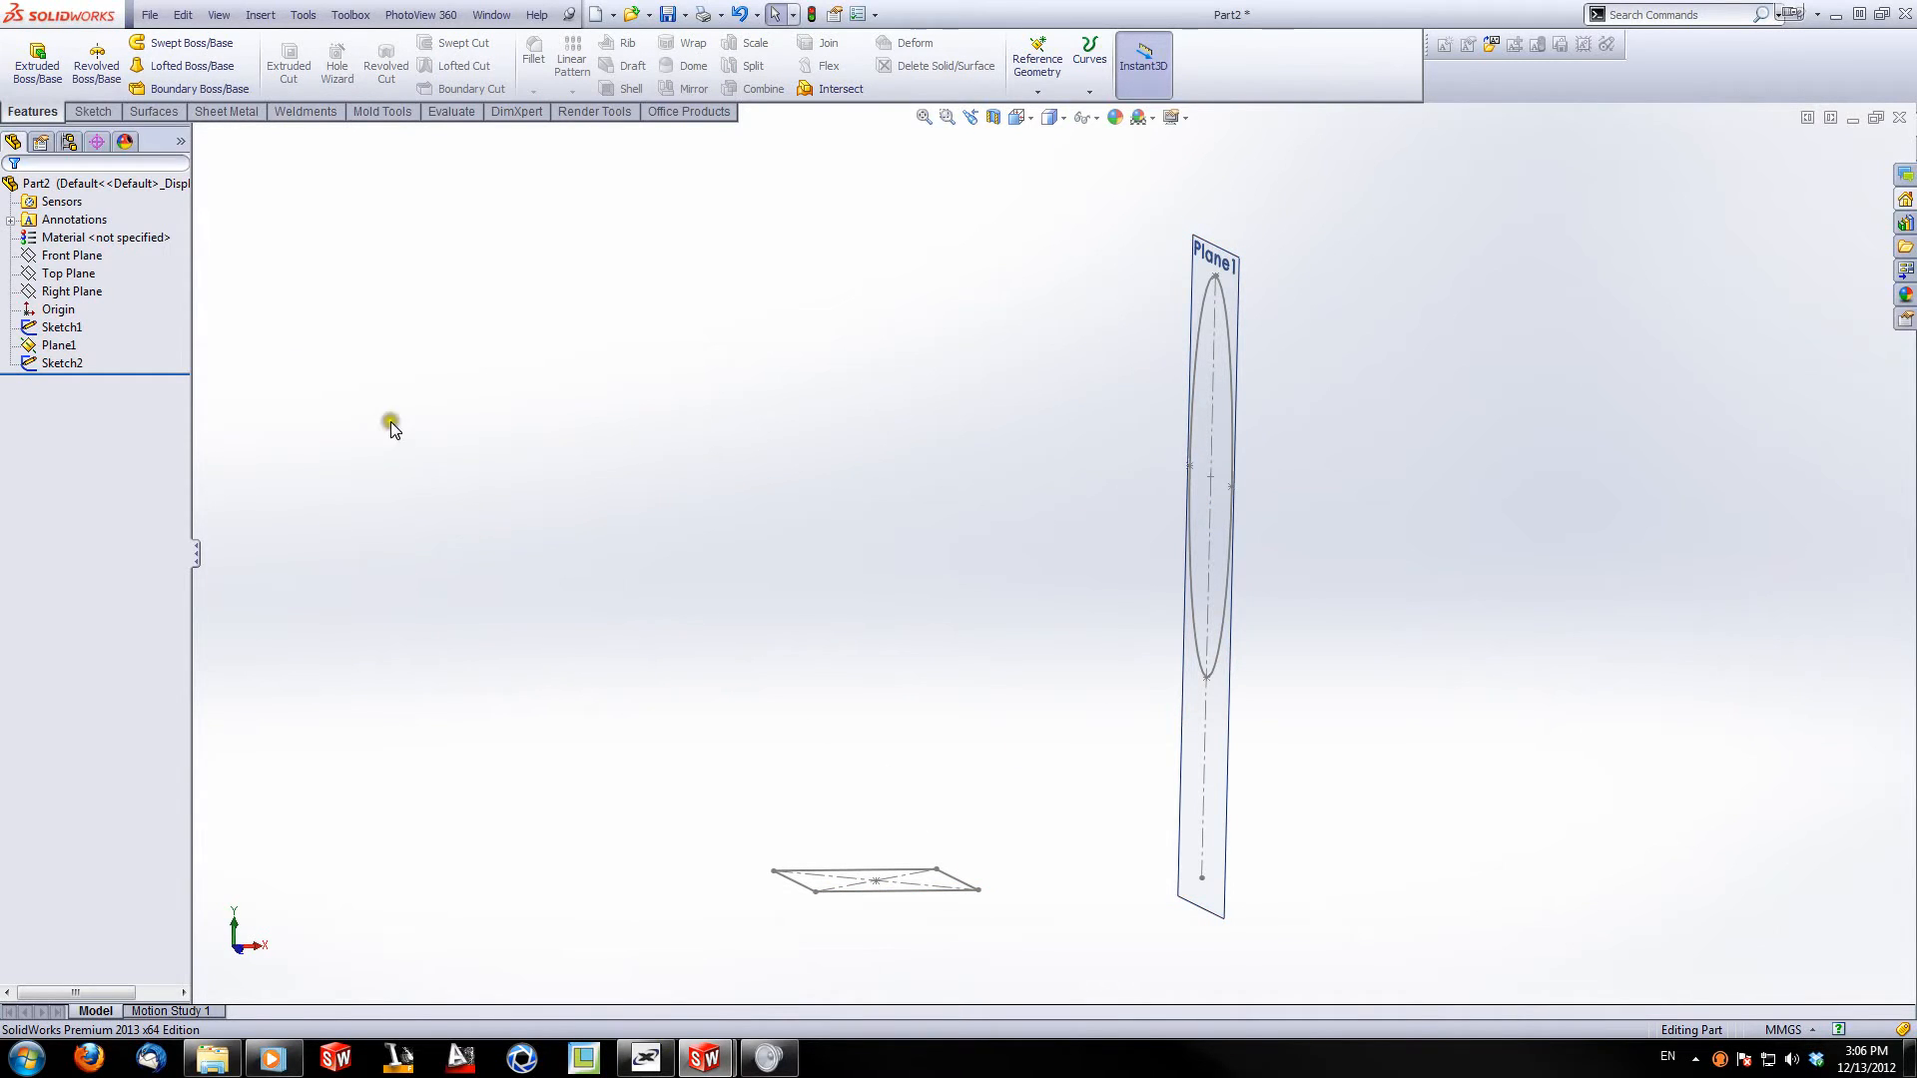
left_click(94, 112)
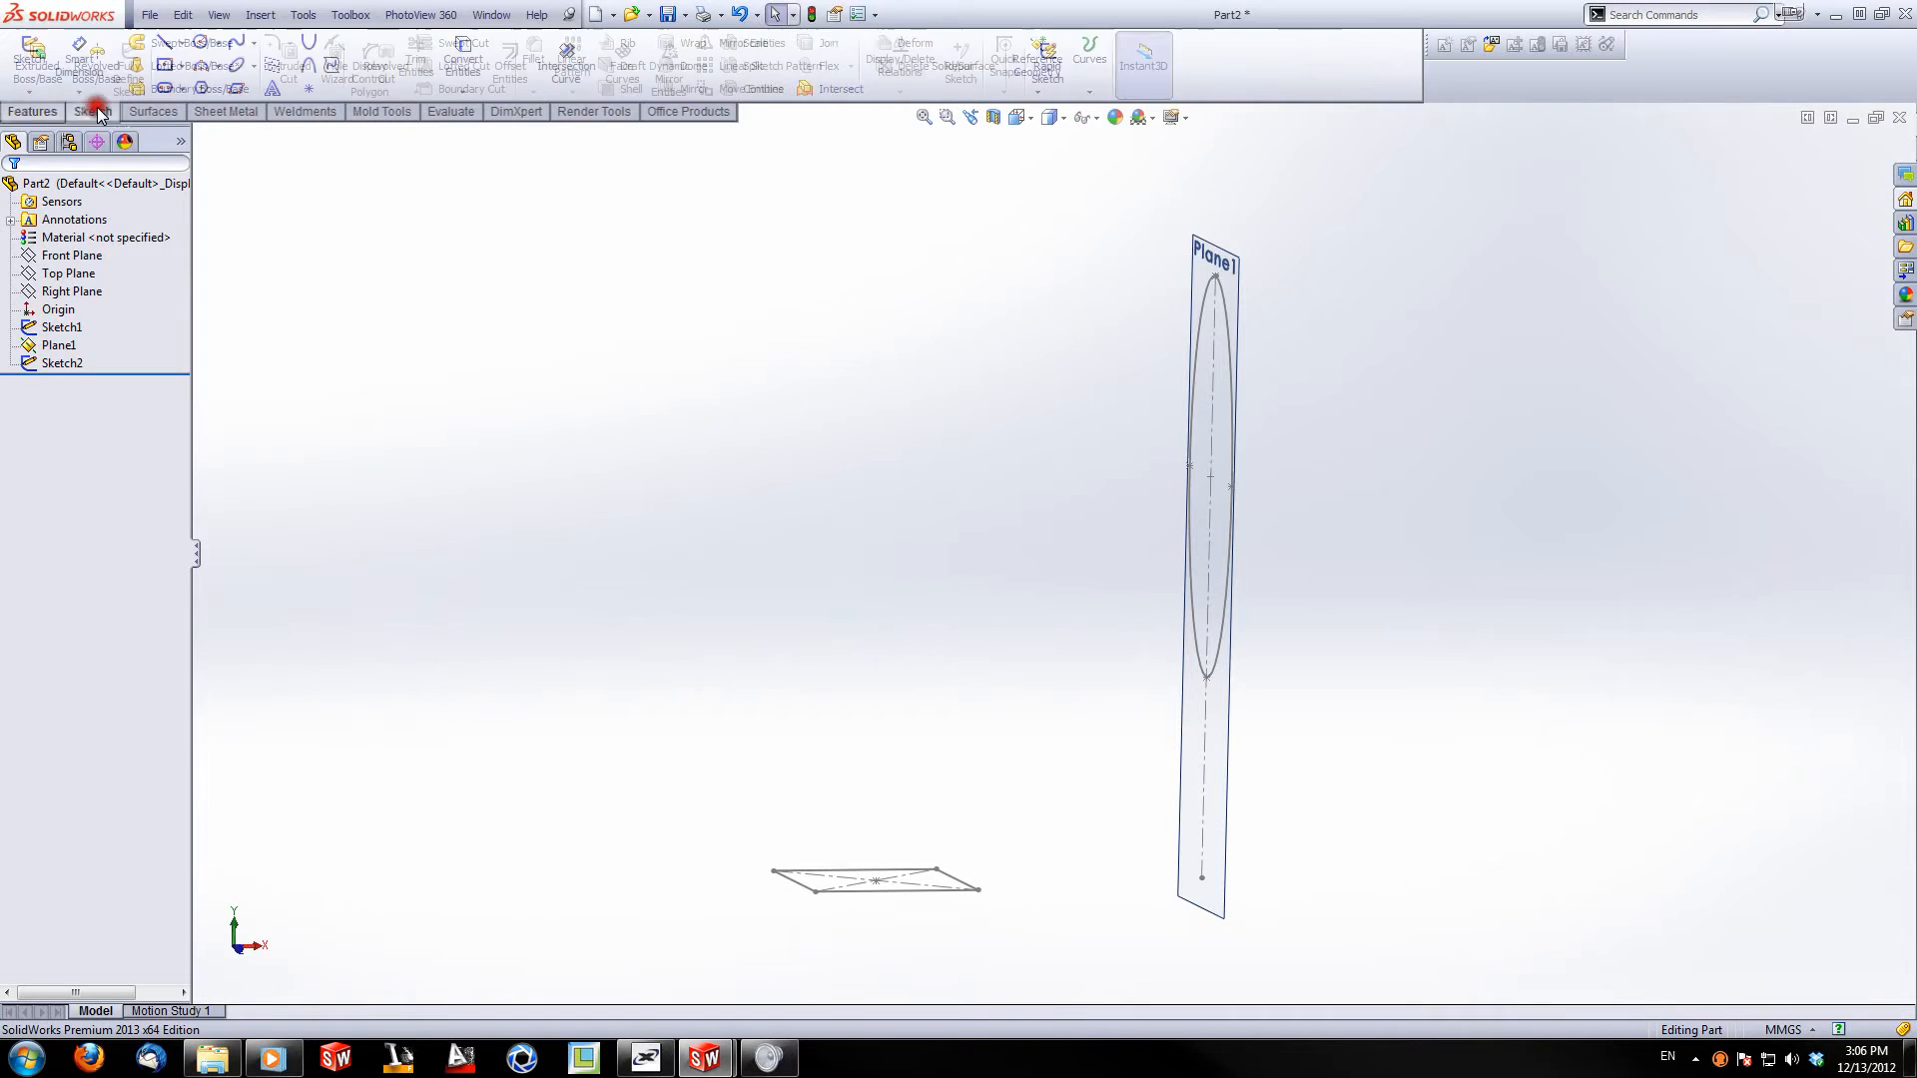
left_click(30, 60)
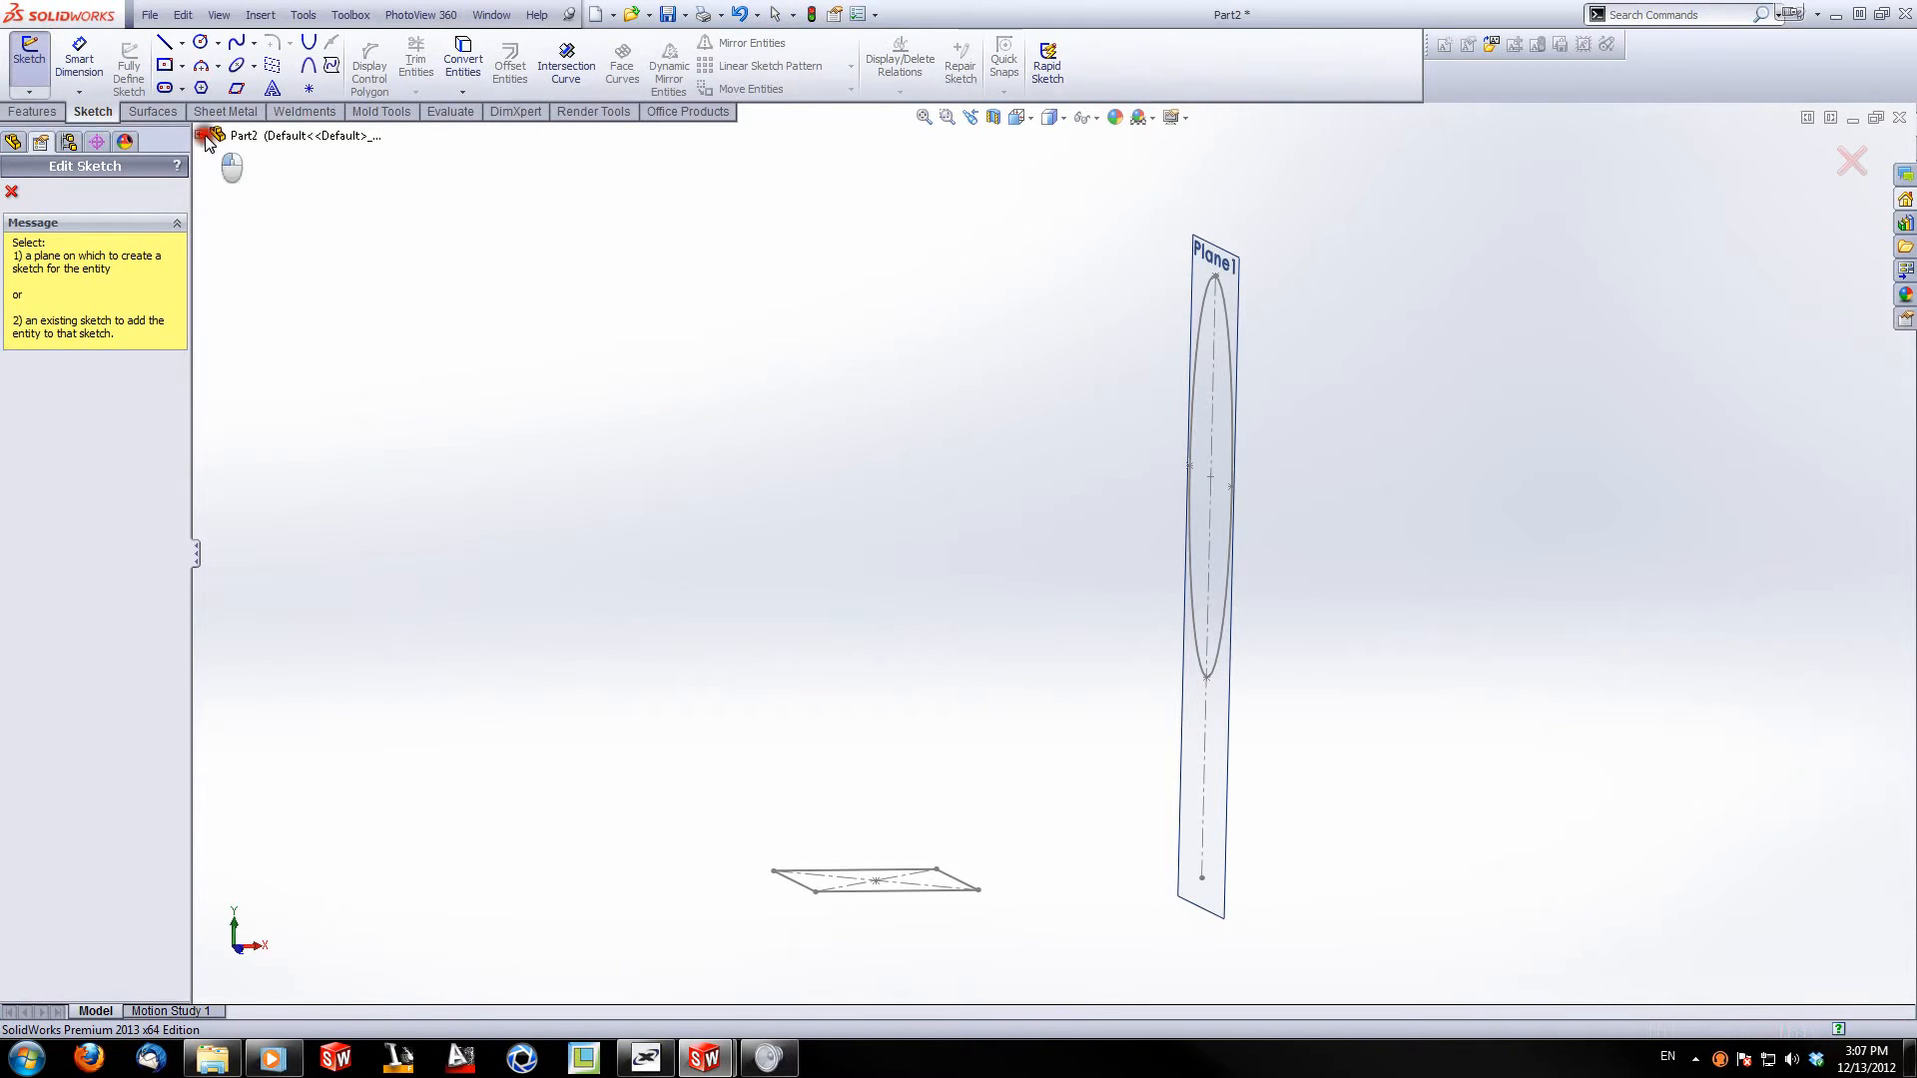
left_click(201, 135)
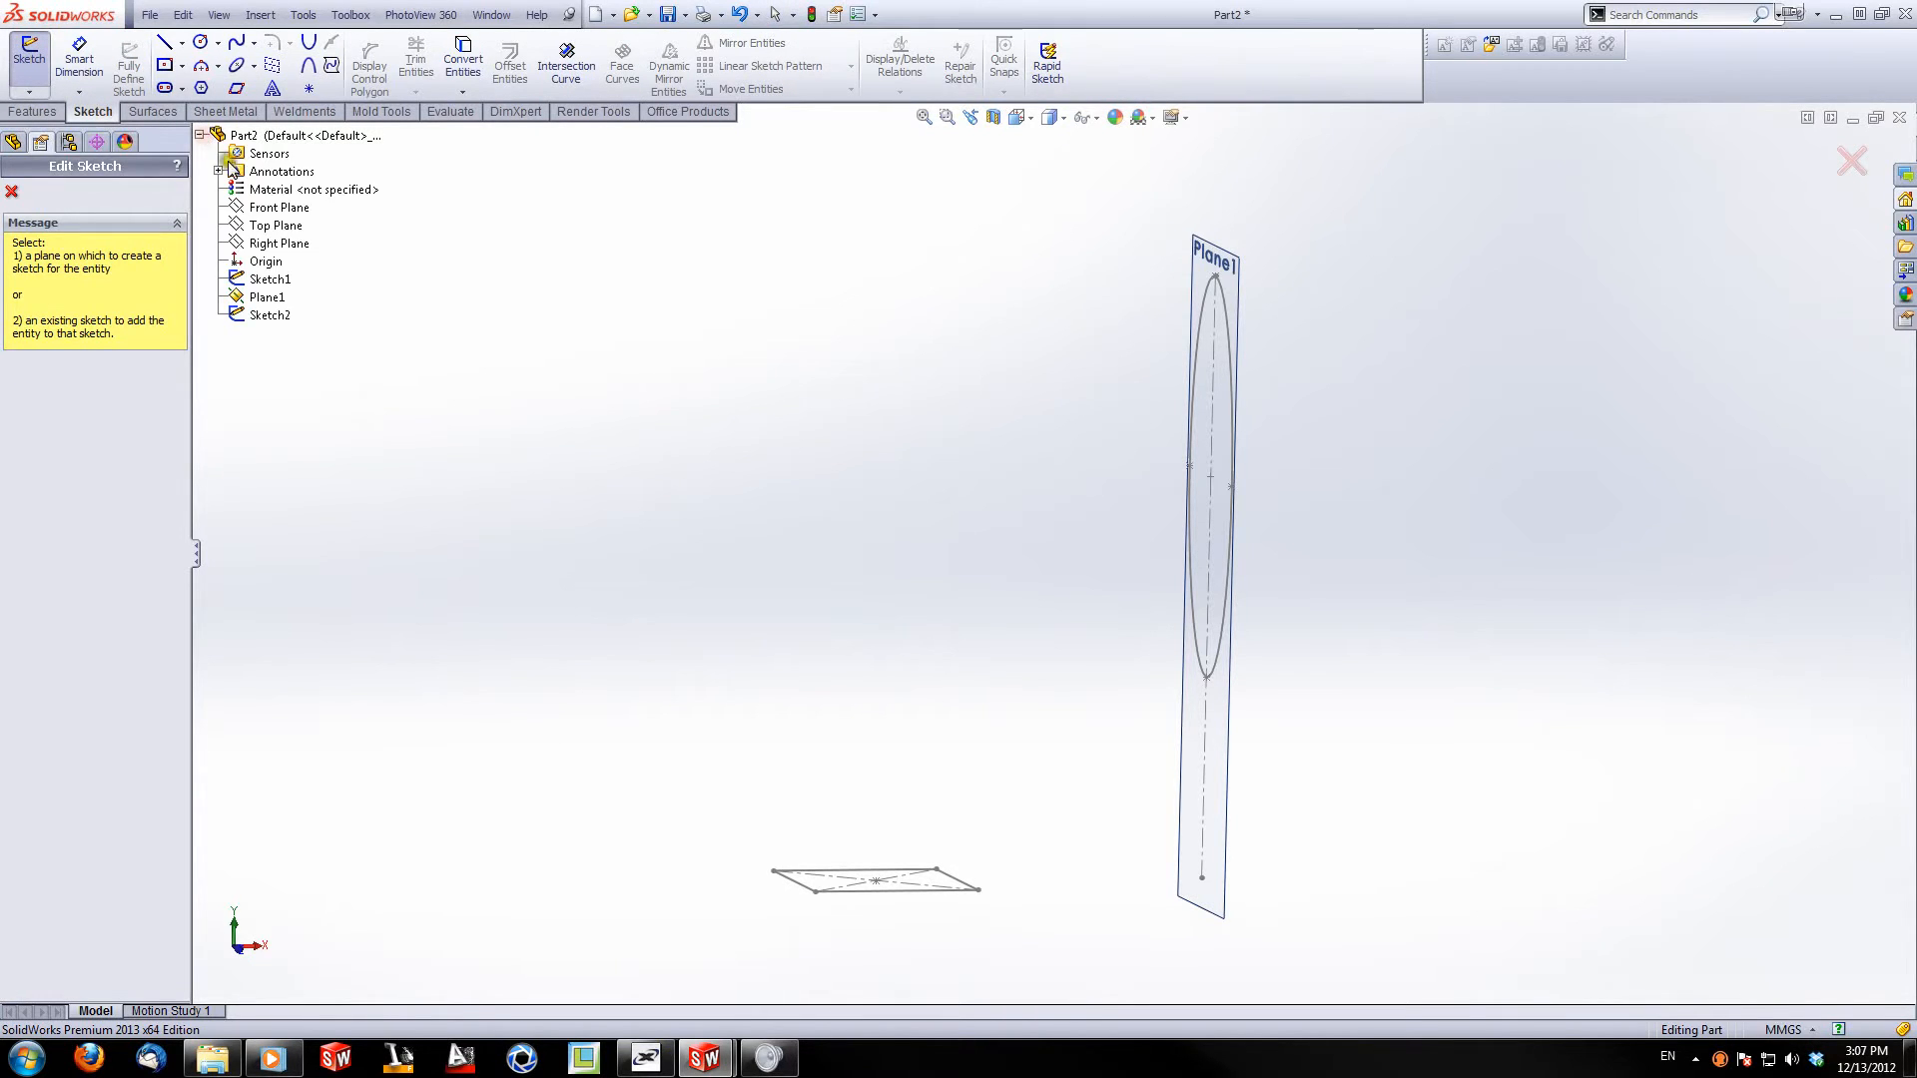
left_click(280, 209)
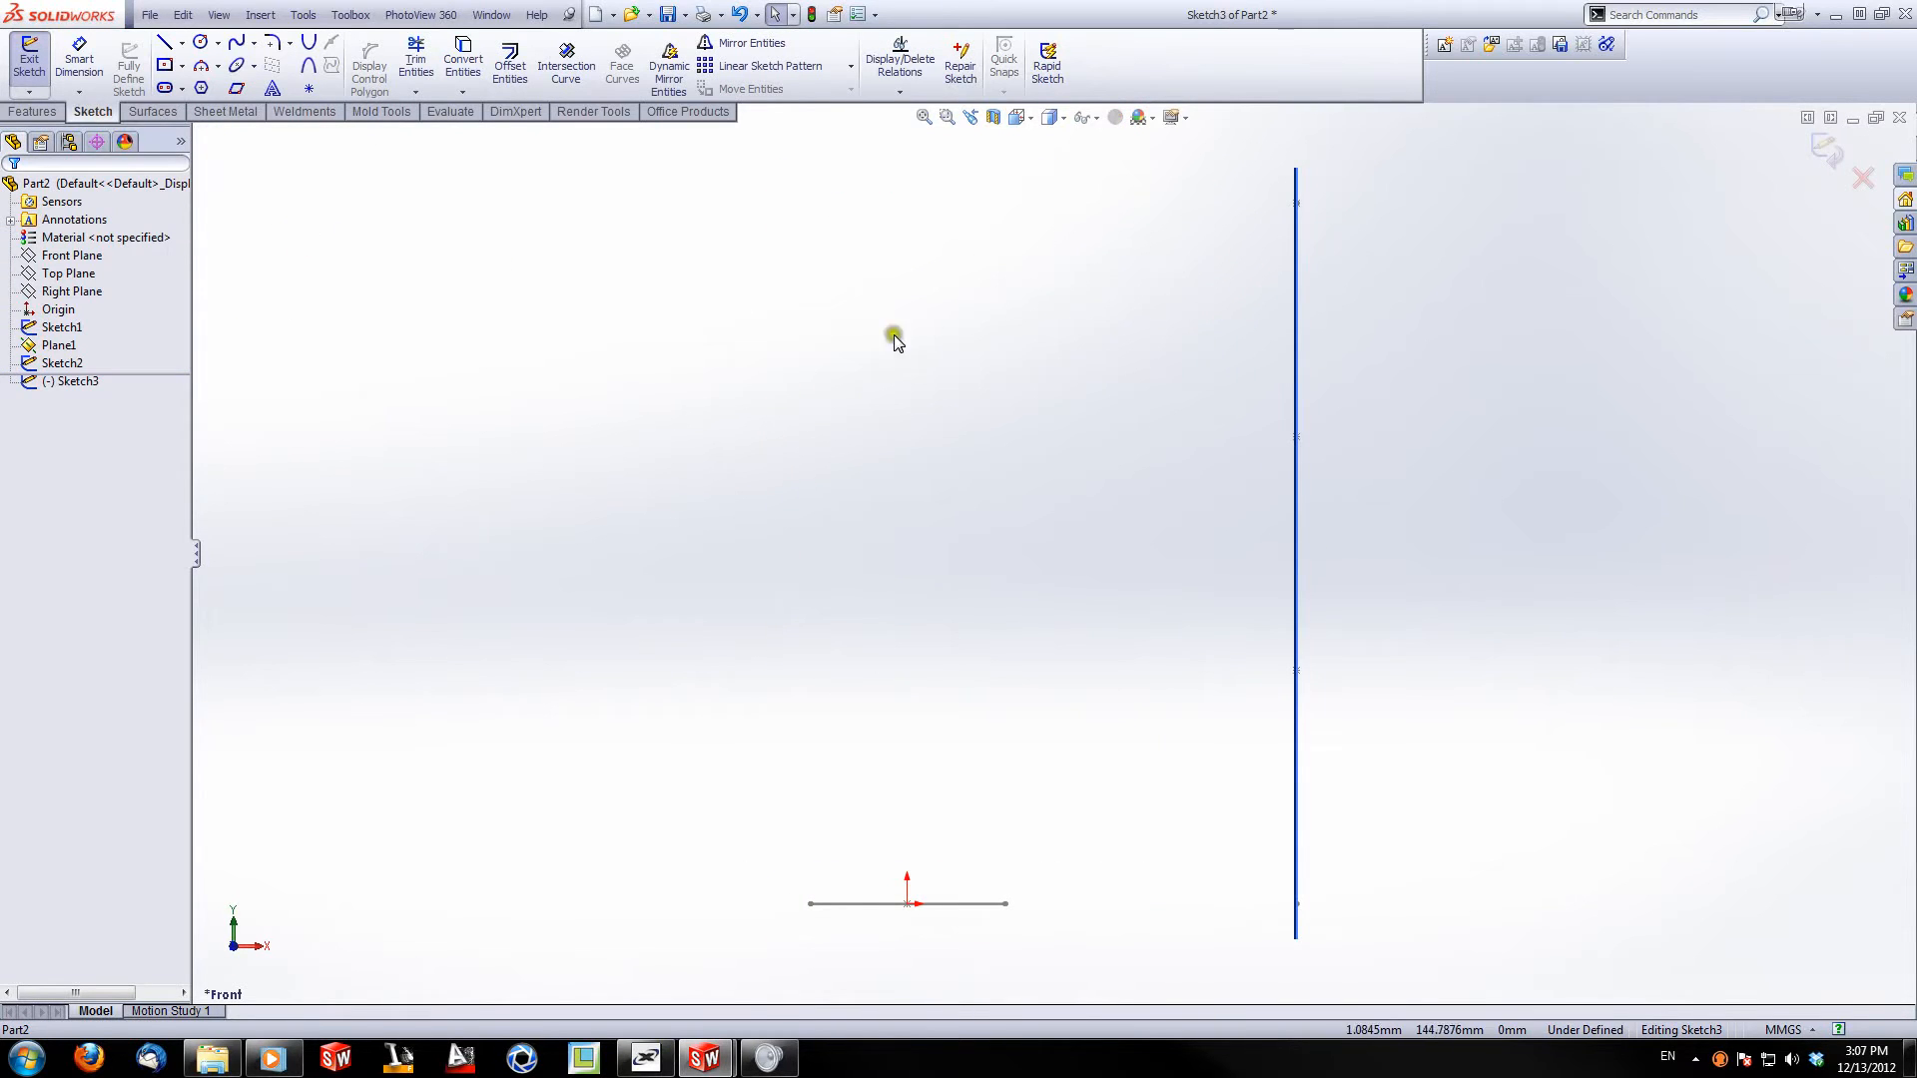
right_click(58, 346)
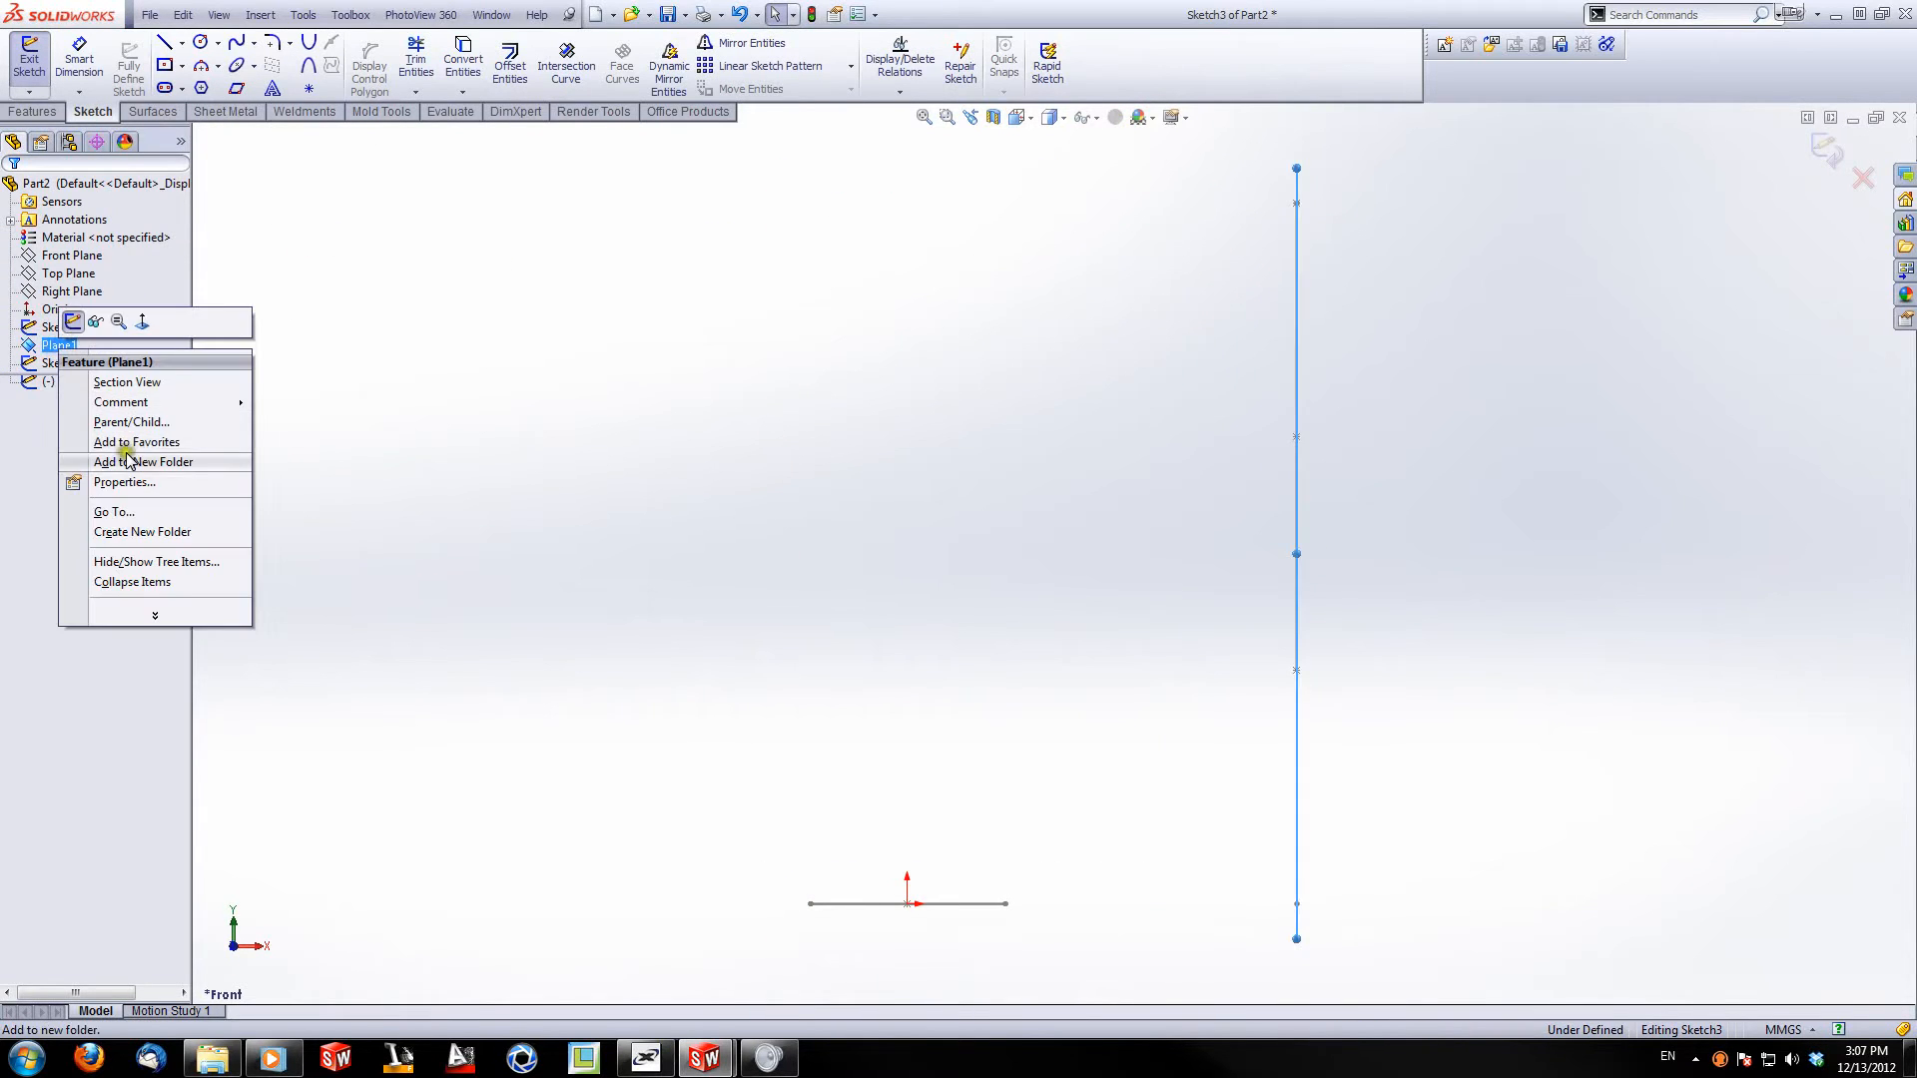
left_click(92, 322)
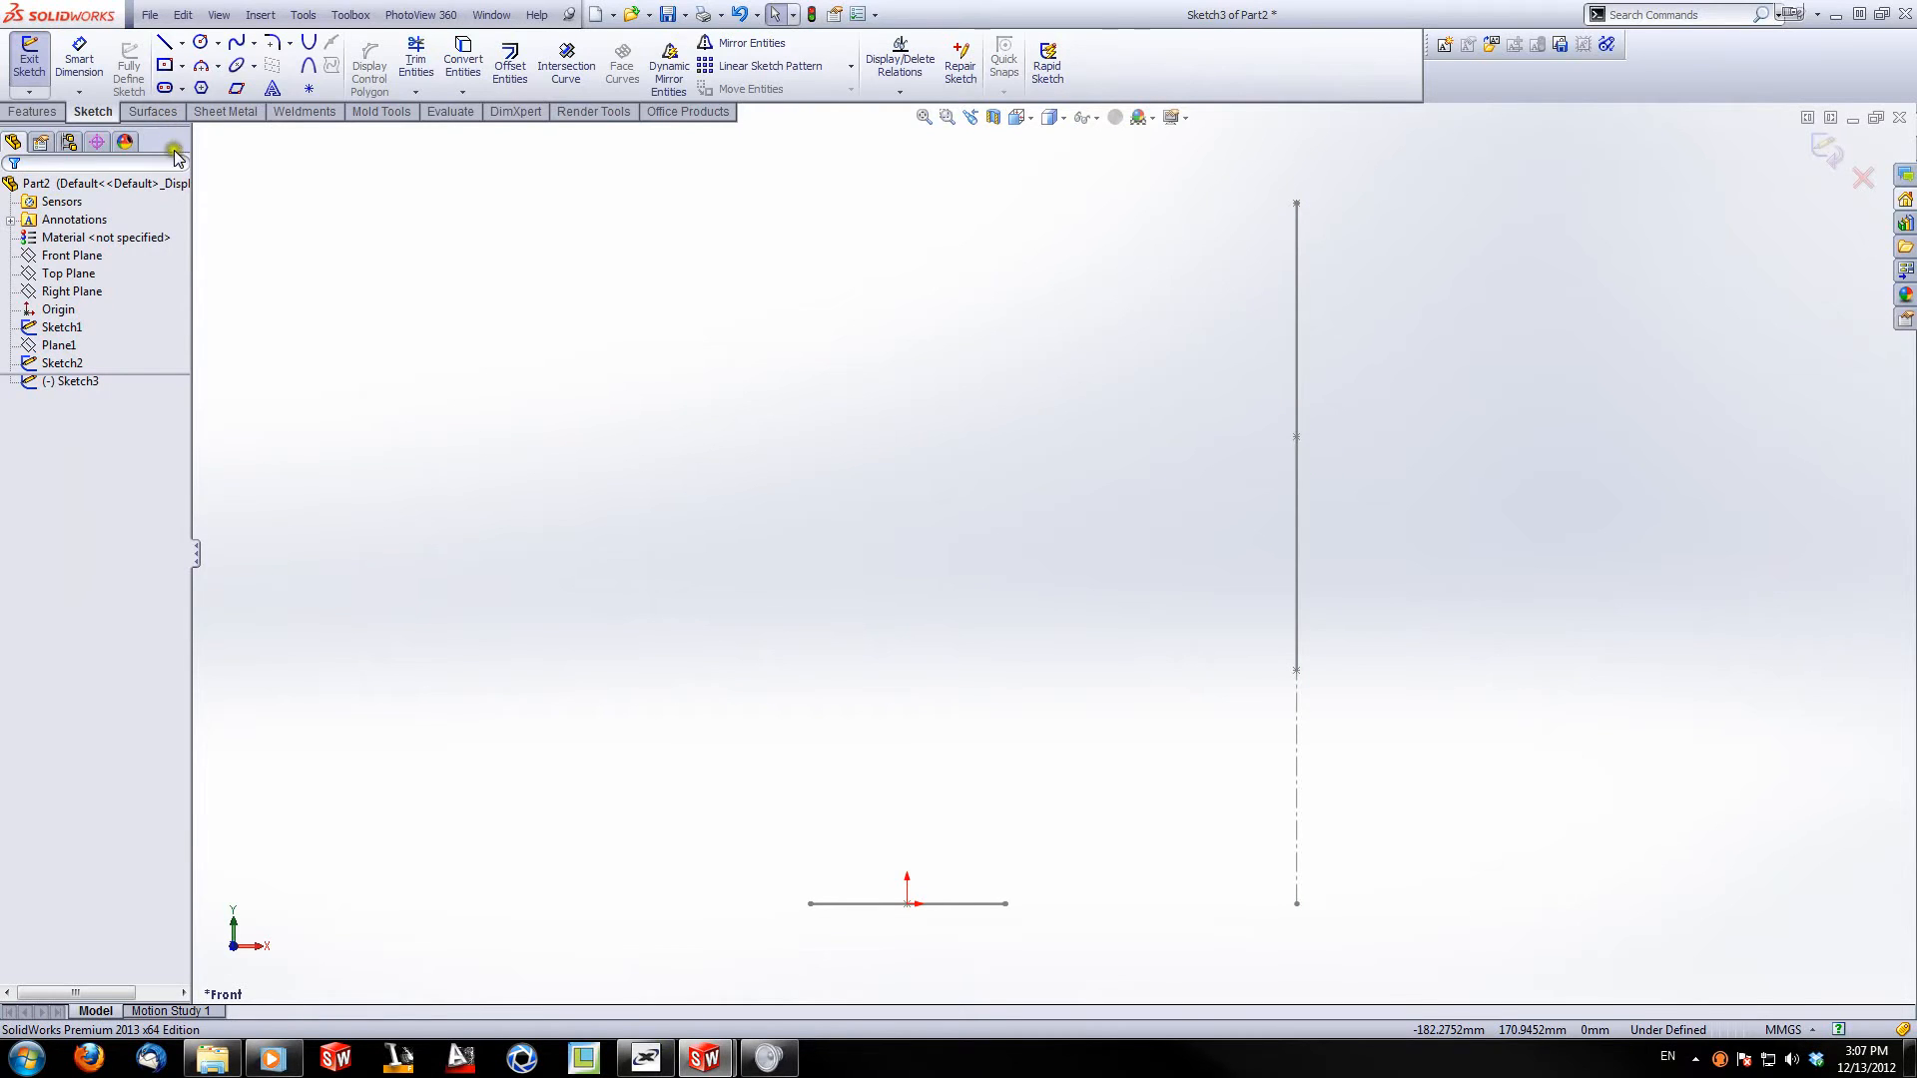
Step: Sketch a vertical line about 42 mm long upward from the origin
left_click(165, 42)
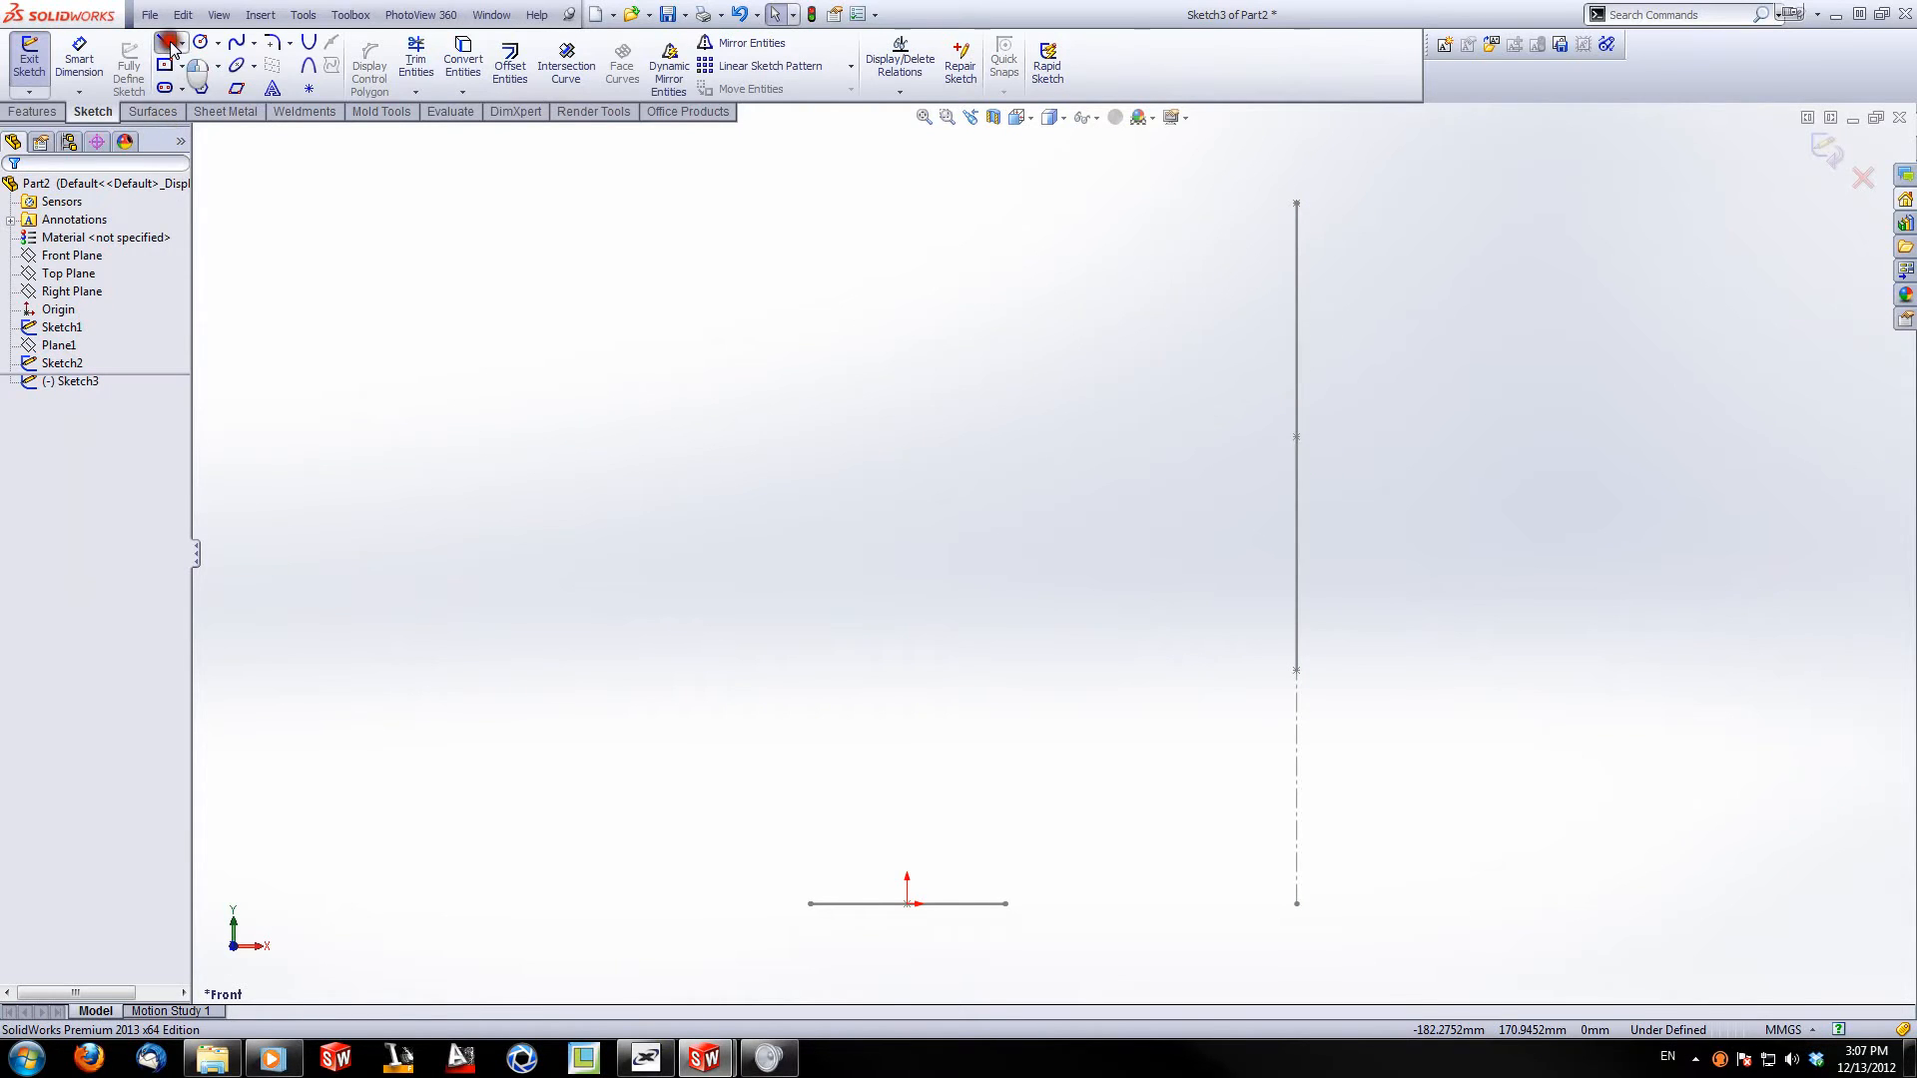
left_click(906, 904)
left_click(907, 740)
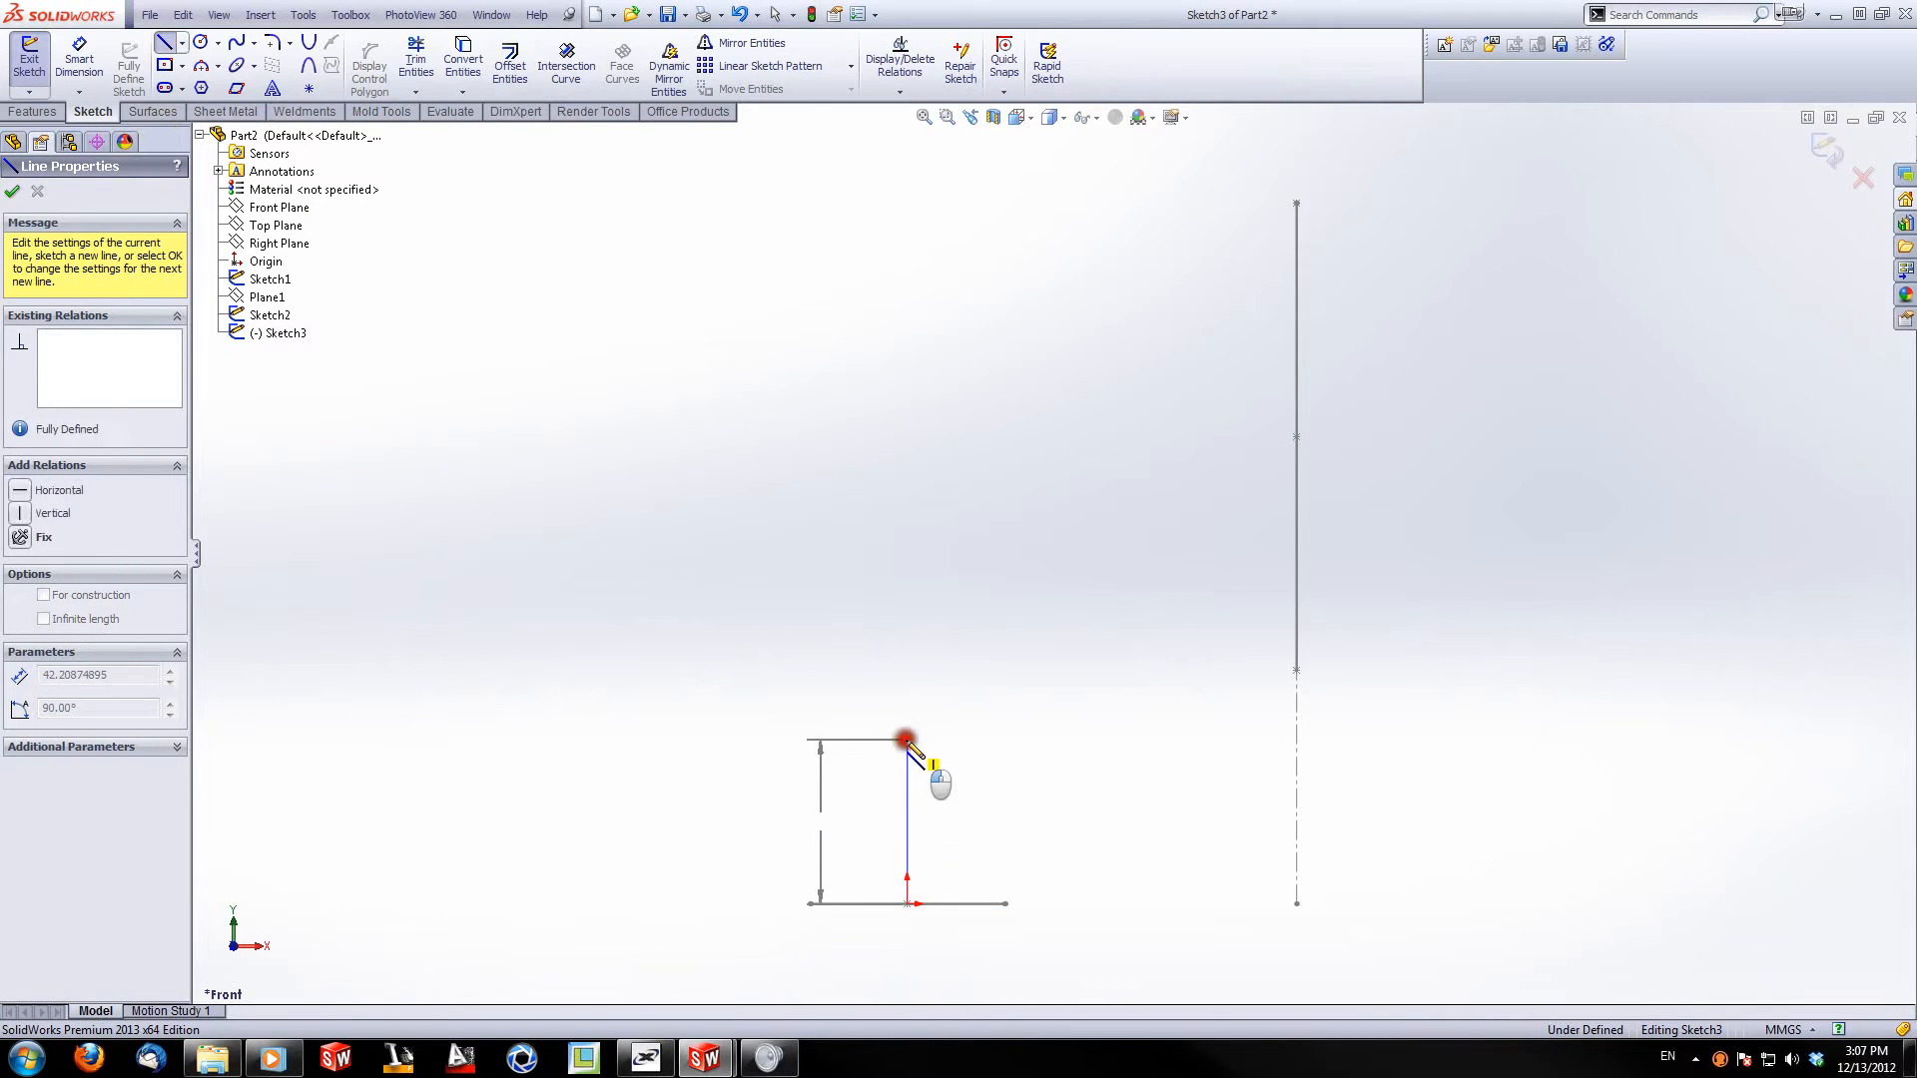
key("Escape")
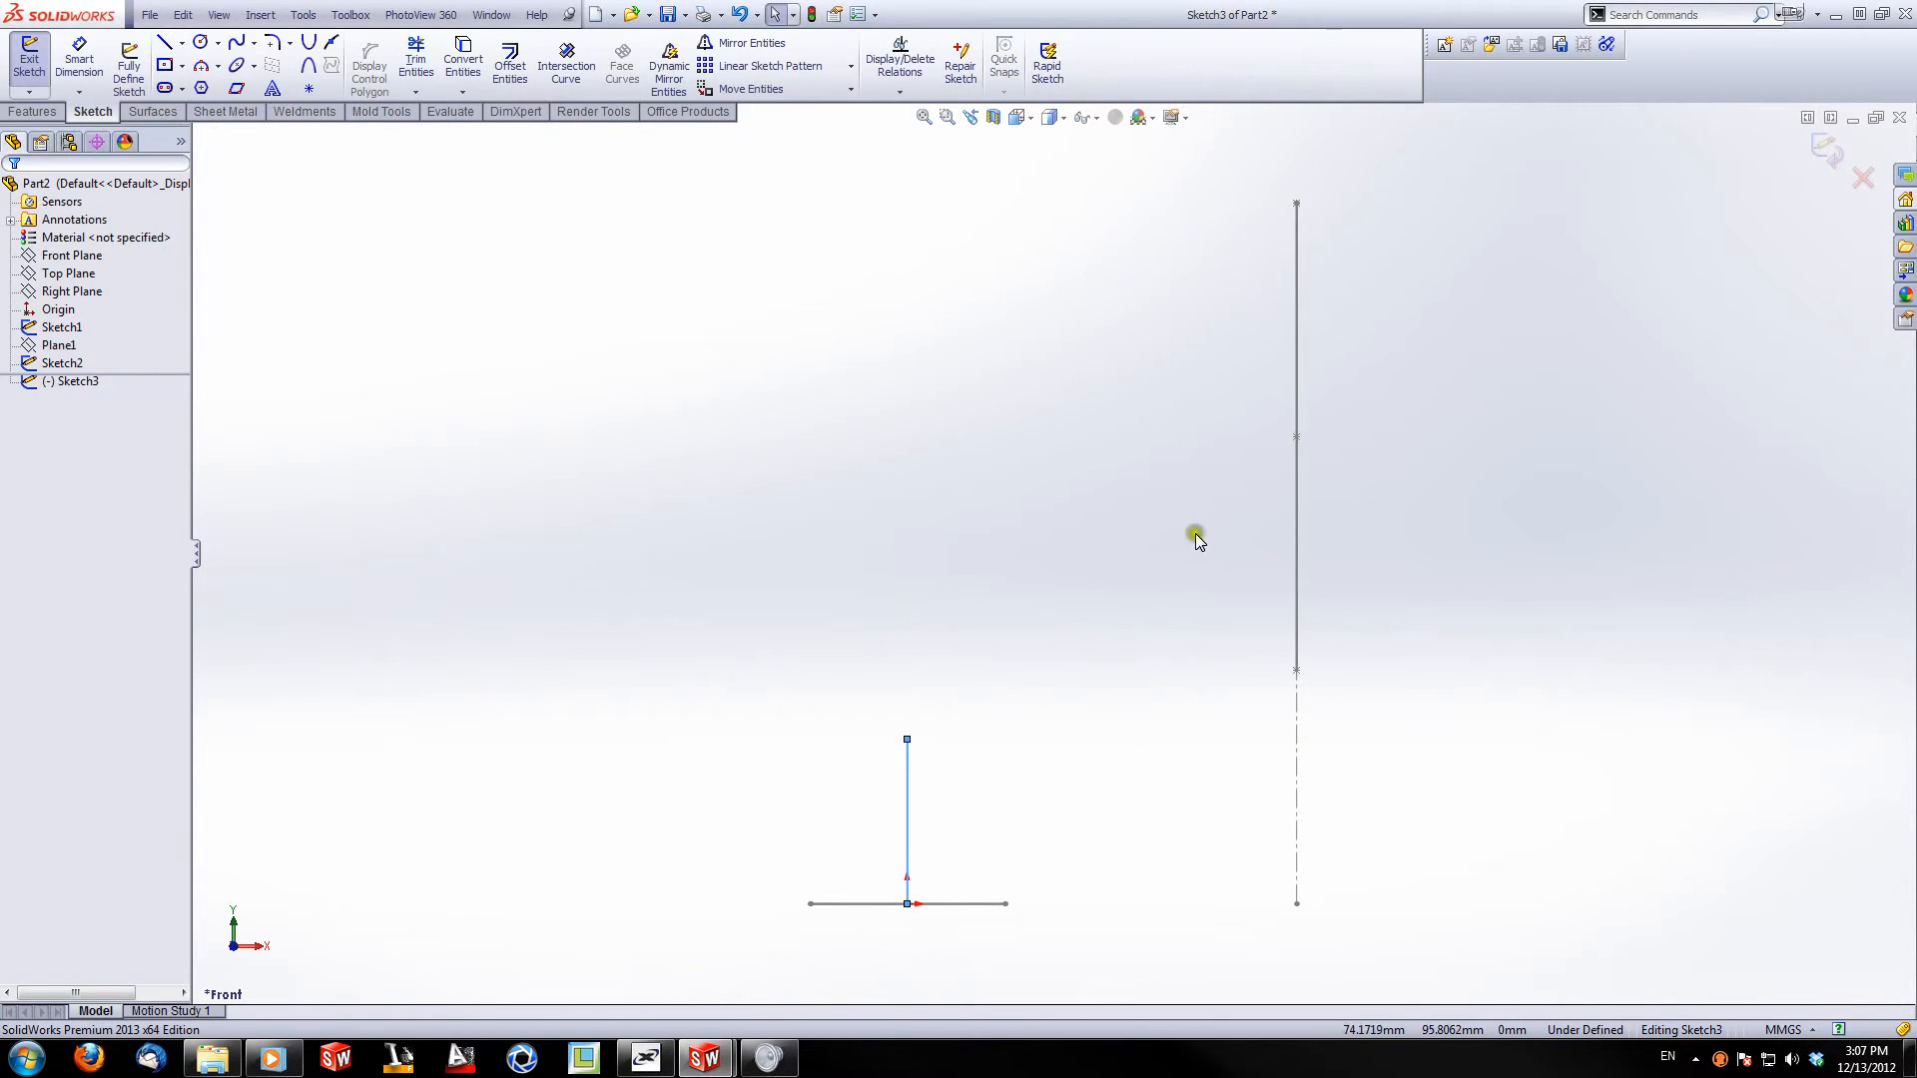
Step: Sketch a horizontal line from the ellipse's center back toward the square's side
key("Return")
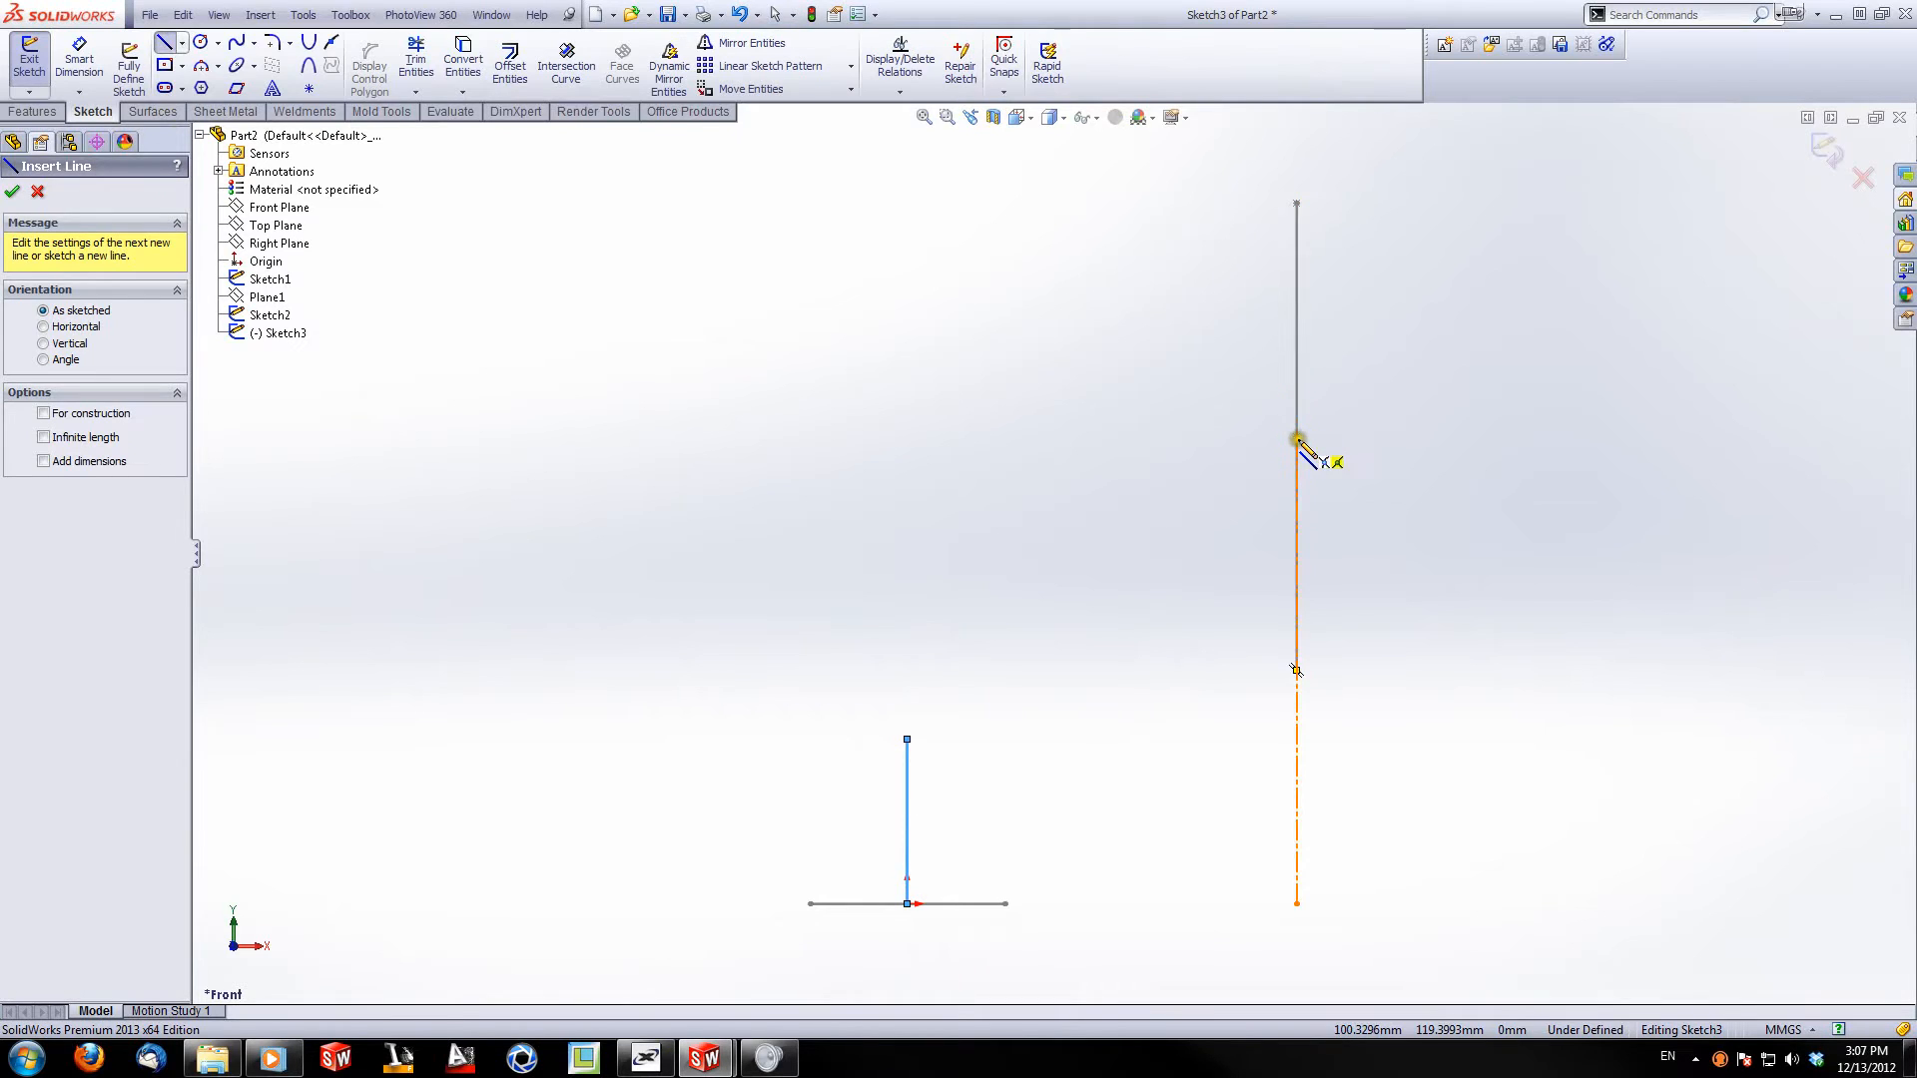
scroll(1297, 439, "down", 3)
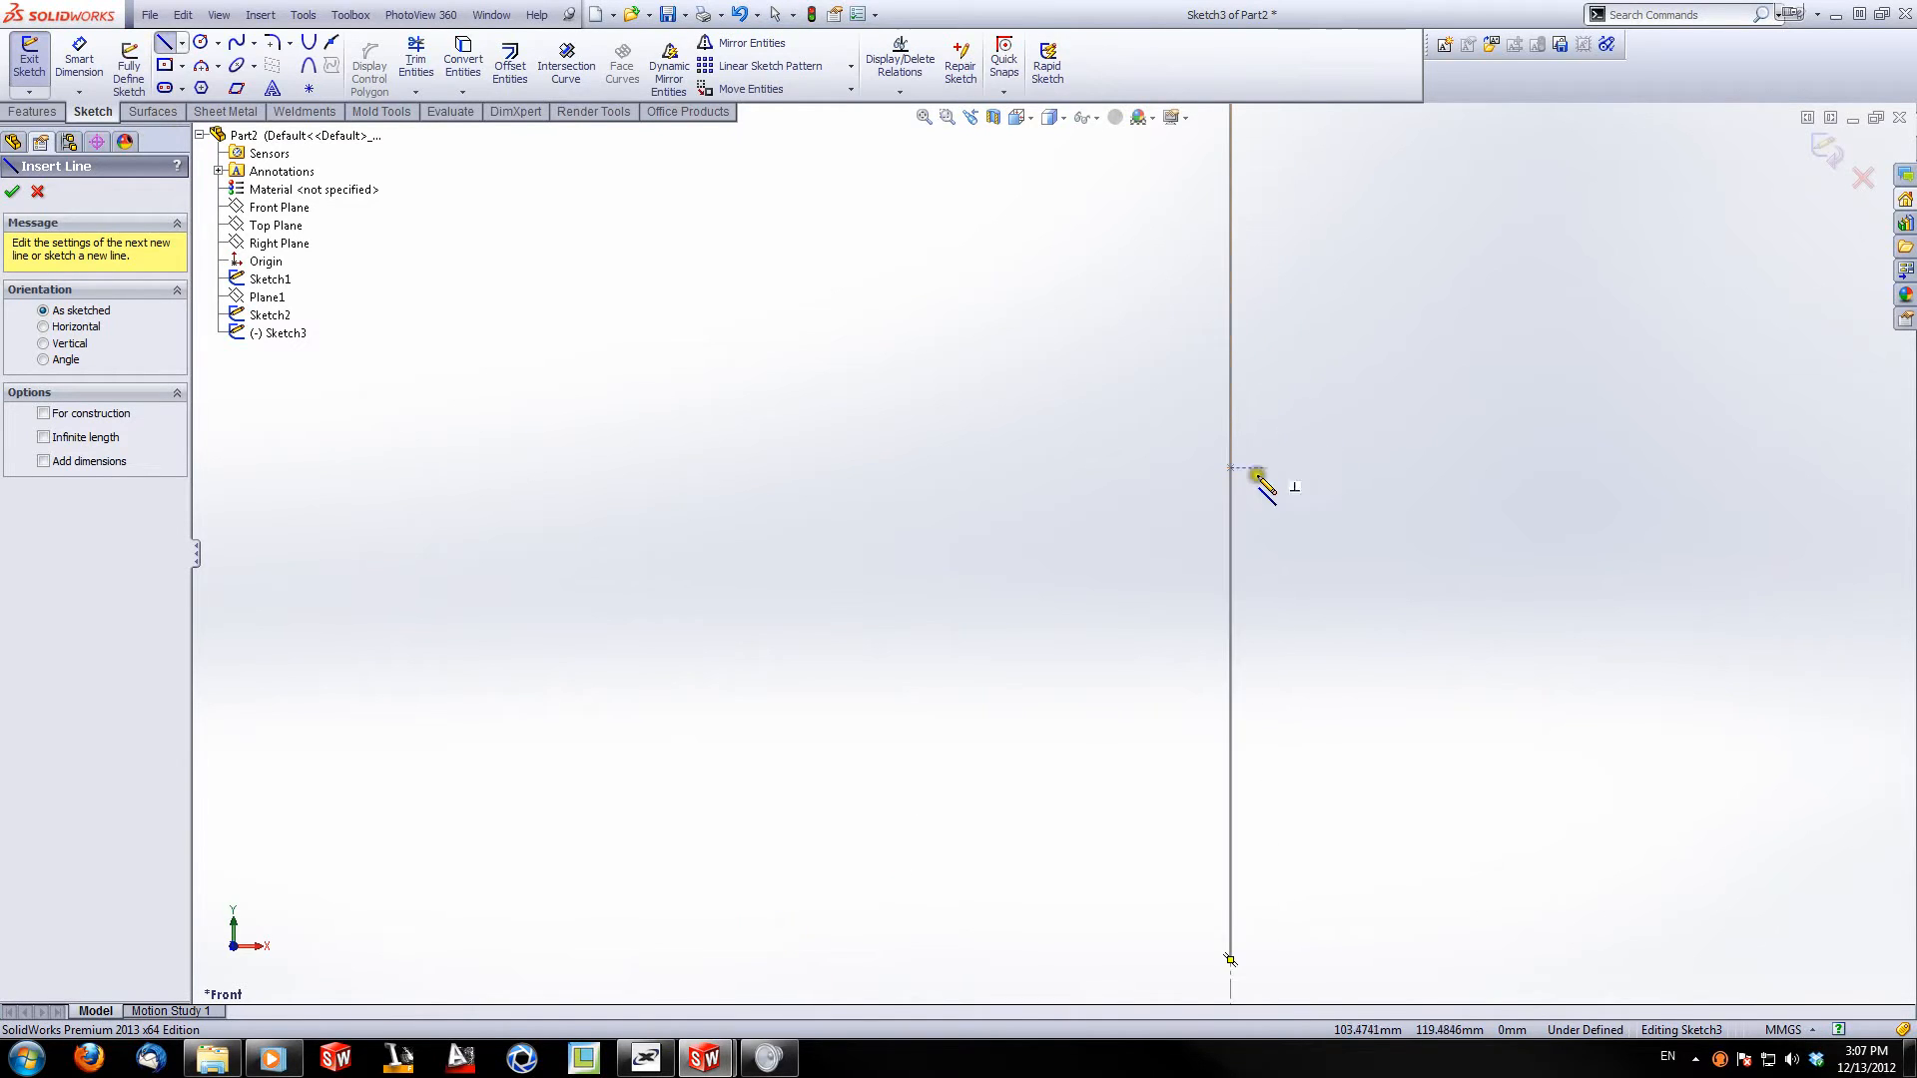
left_click(1231, 466)
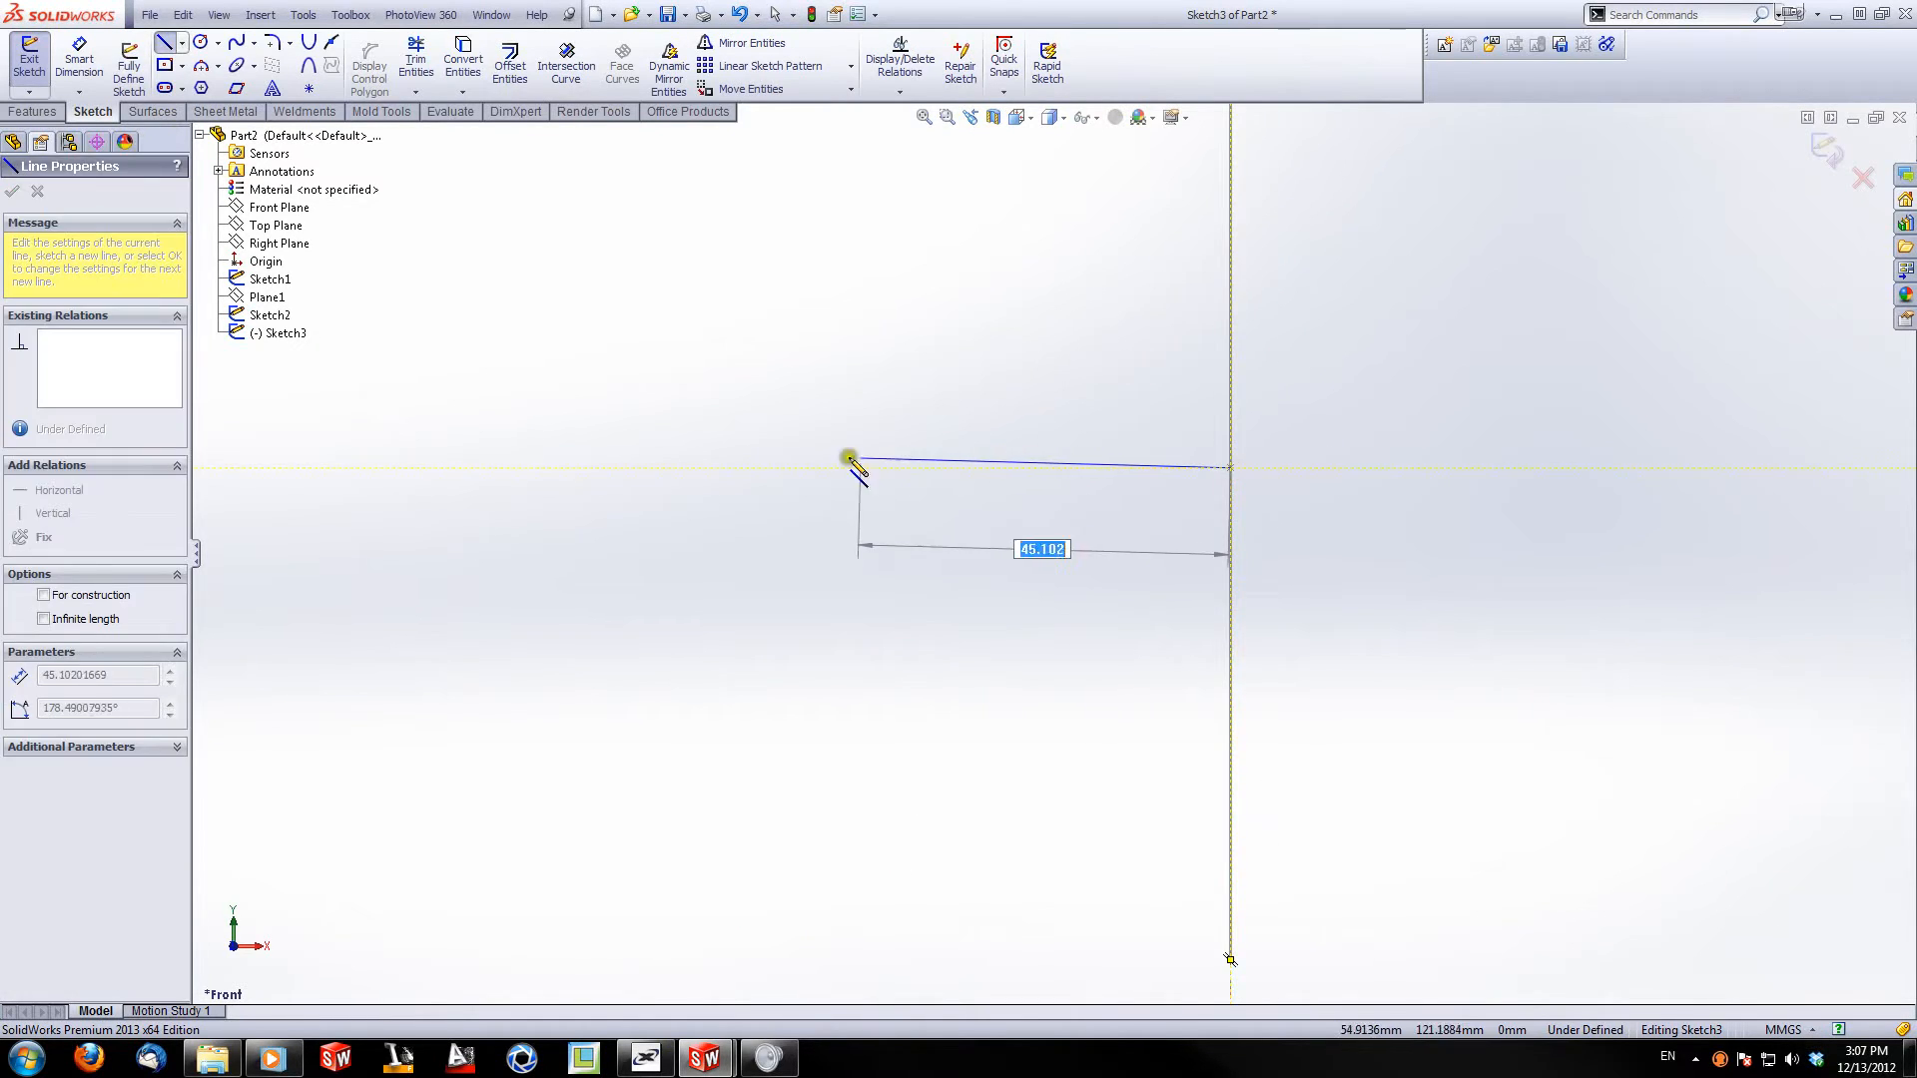
left_click(741, 468)
scroll(825, 597, "up", 4)
key("Escape")
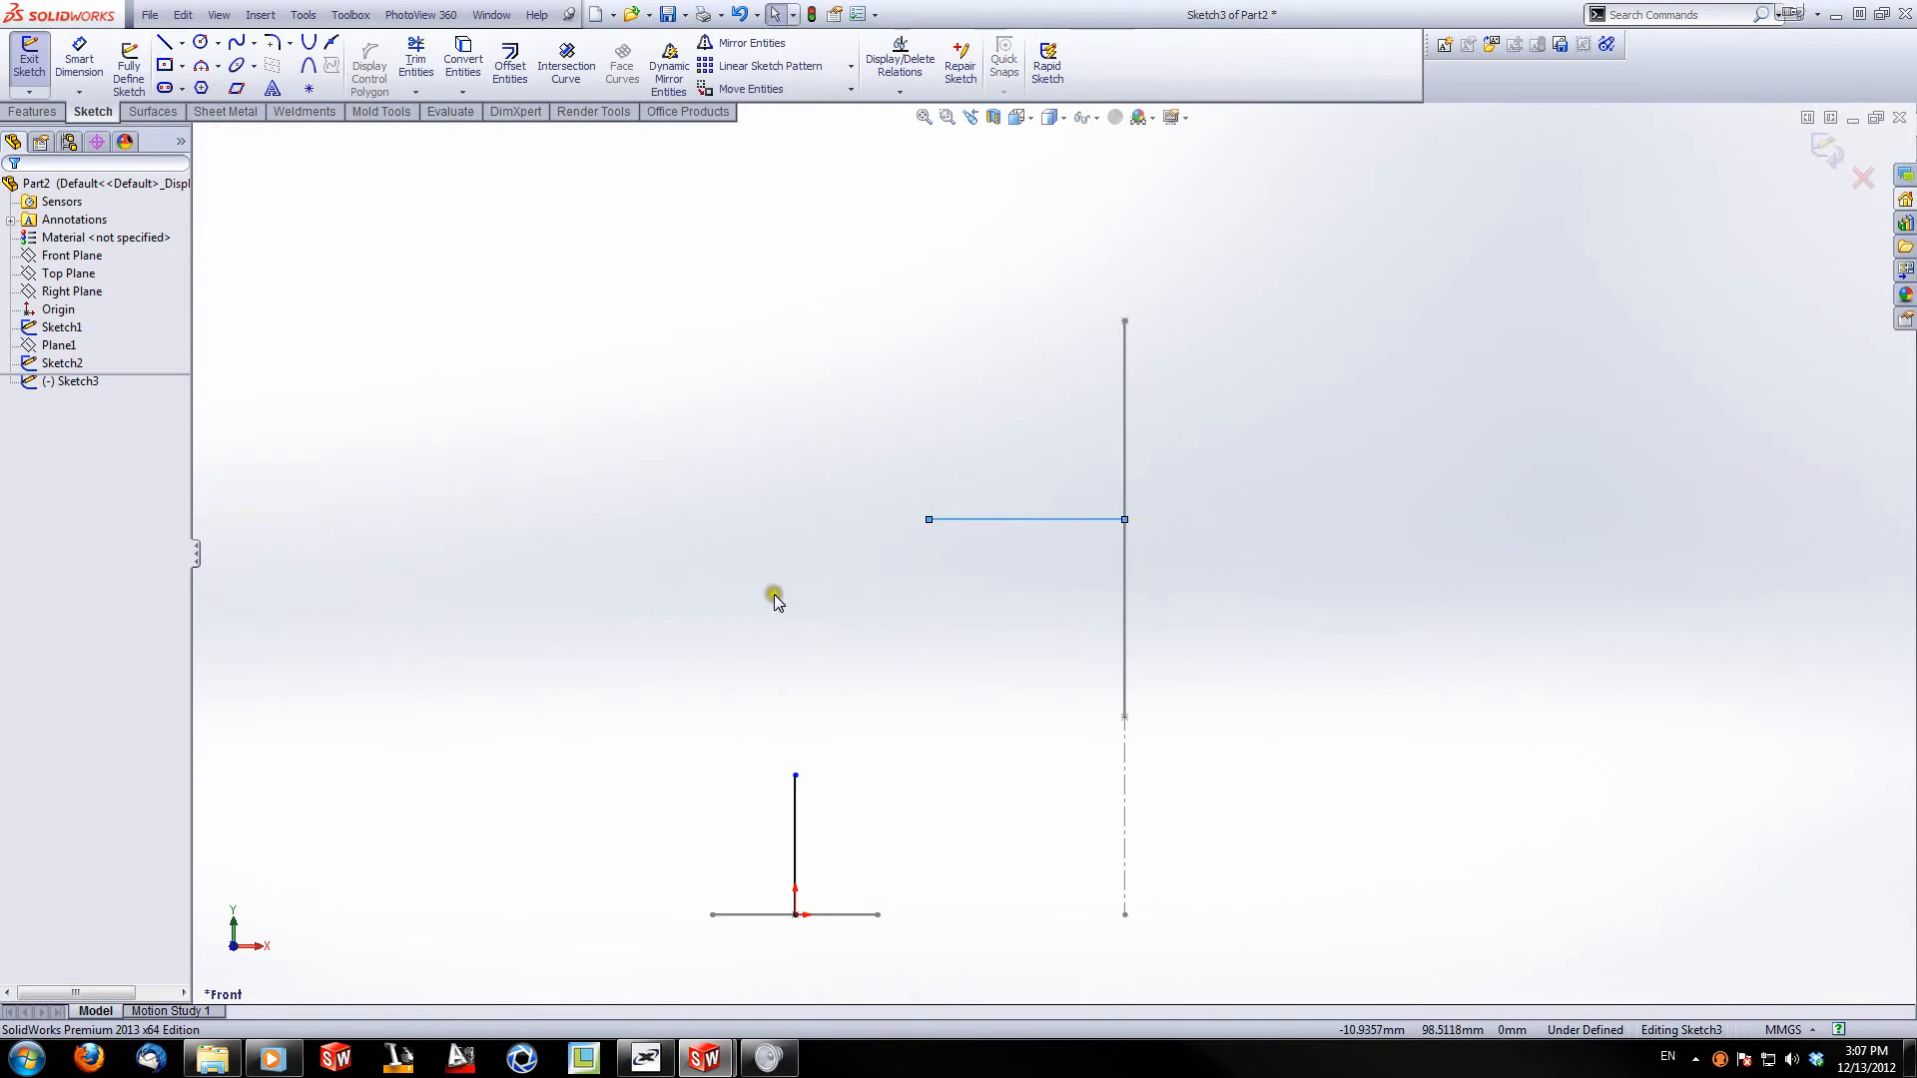
Step: Extend the horizontal and vertical lines with Power trim until they meet at a shared corner
left_click(409, 69)
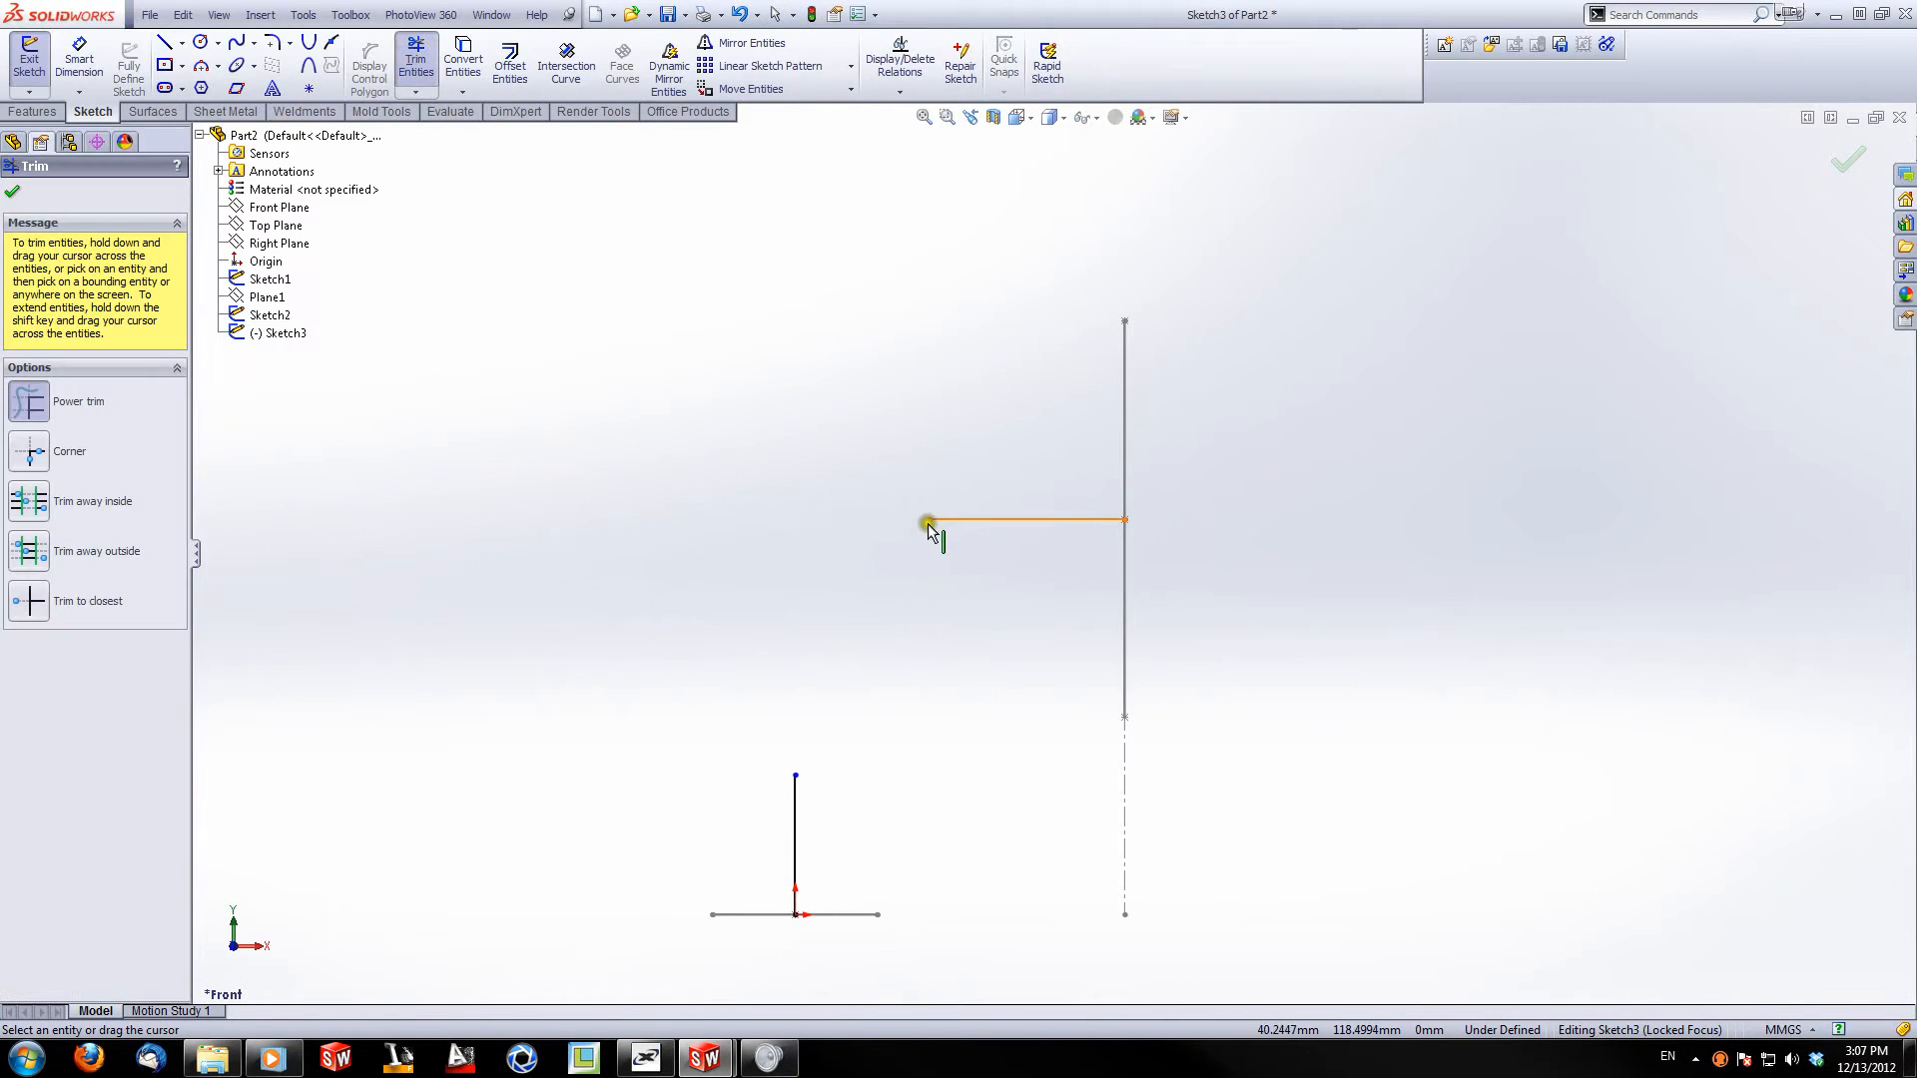
left_click_drag(929, 519, 586, 519)
left_click_drag(796, 783, 795, 411)
mouse_move(878, 398)
left_mouse_down()
mouse_move(807, 446)
mouse_move(731, 604)
left_mouse_up()
key("Escape")
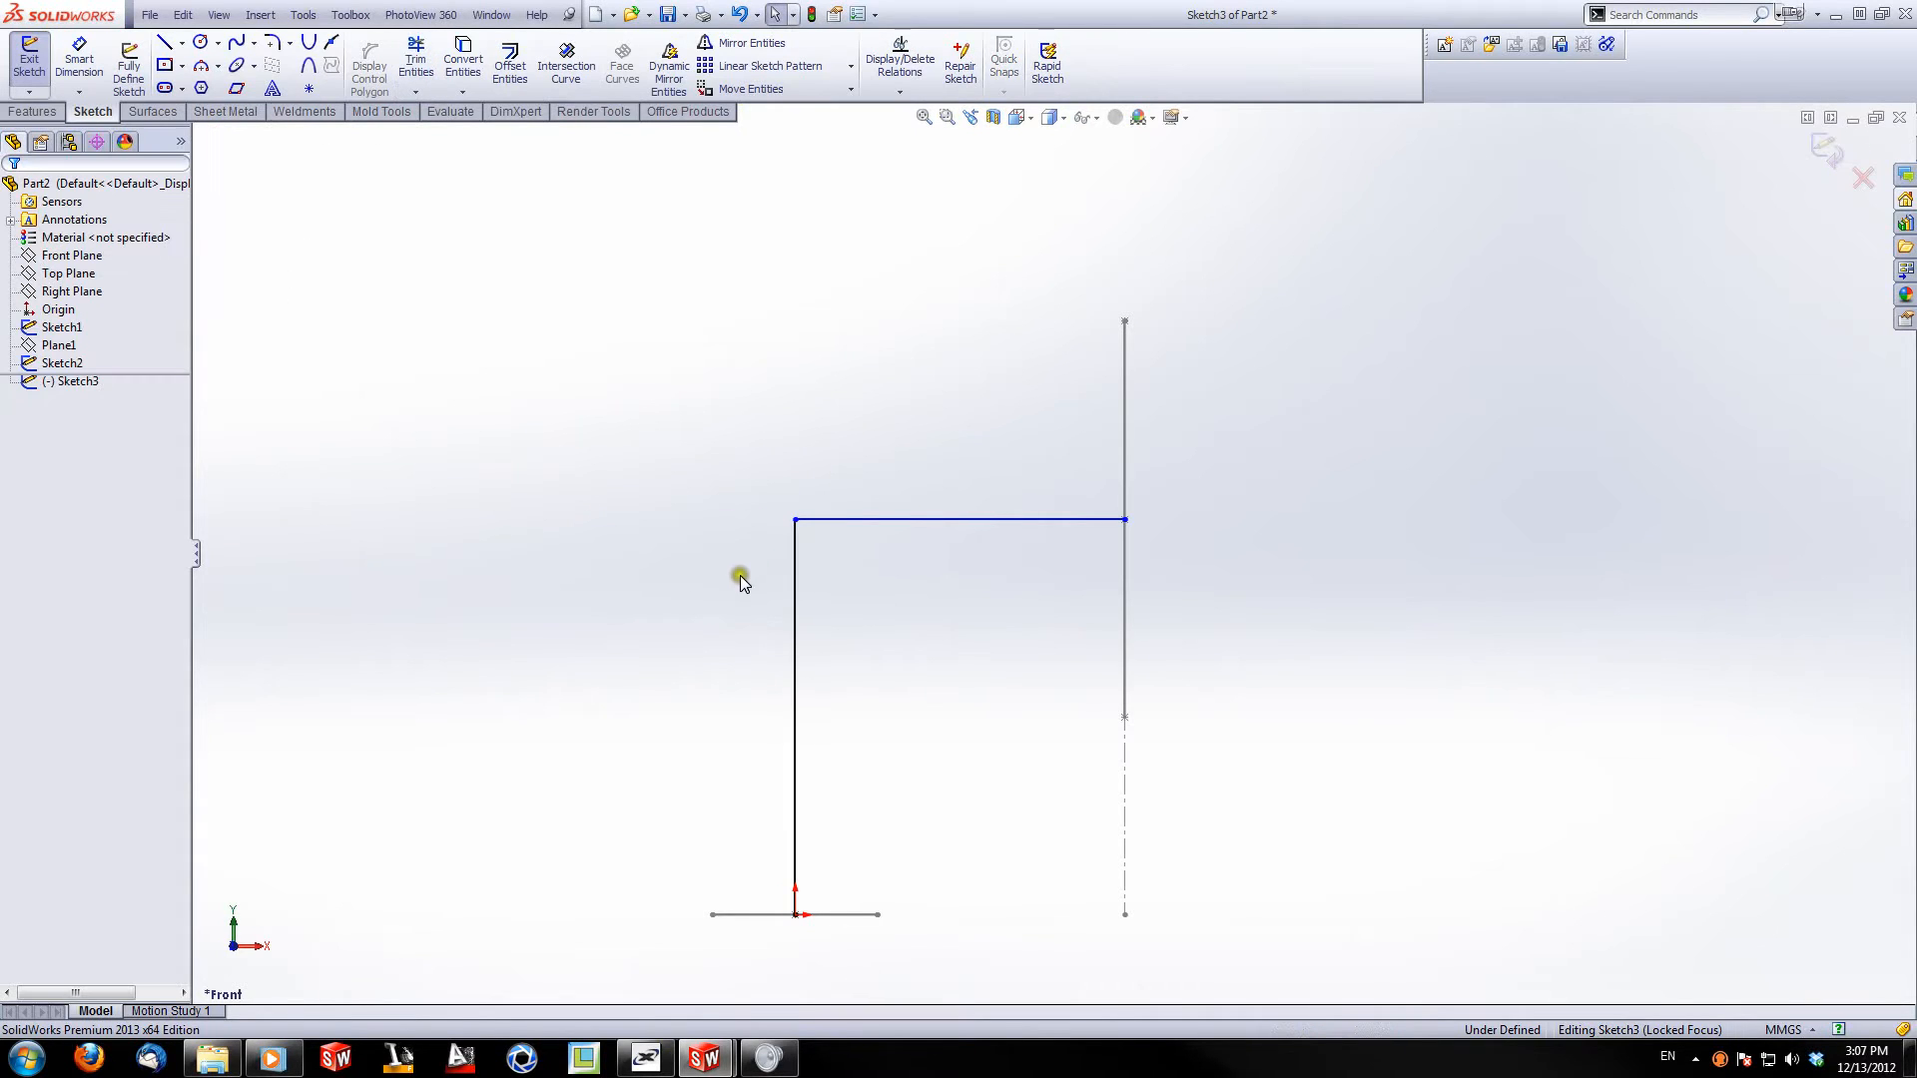
Step: Make the horizontal line's free endpoint coincident with the ellipse's center point
left_click(1126, 519)
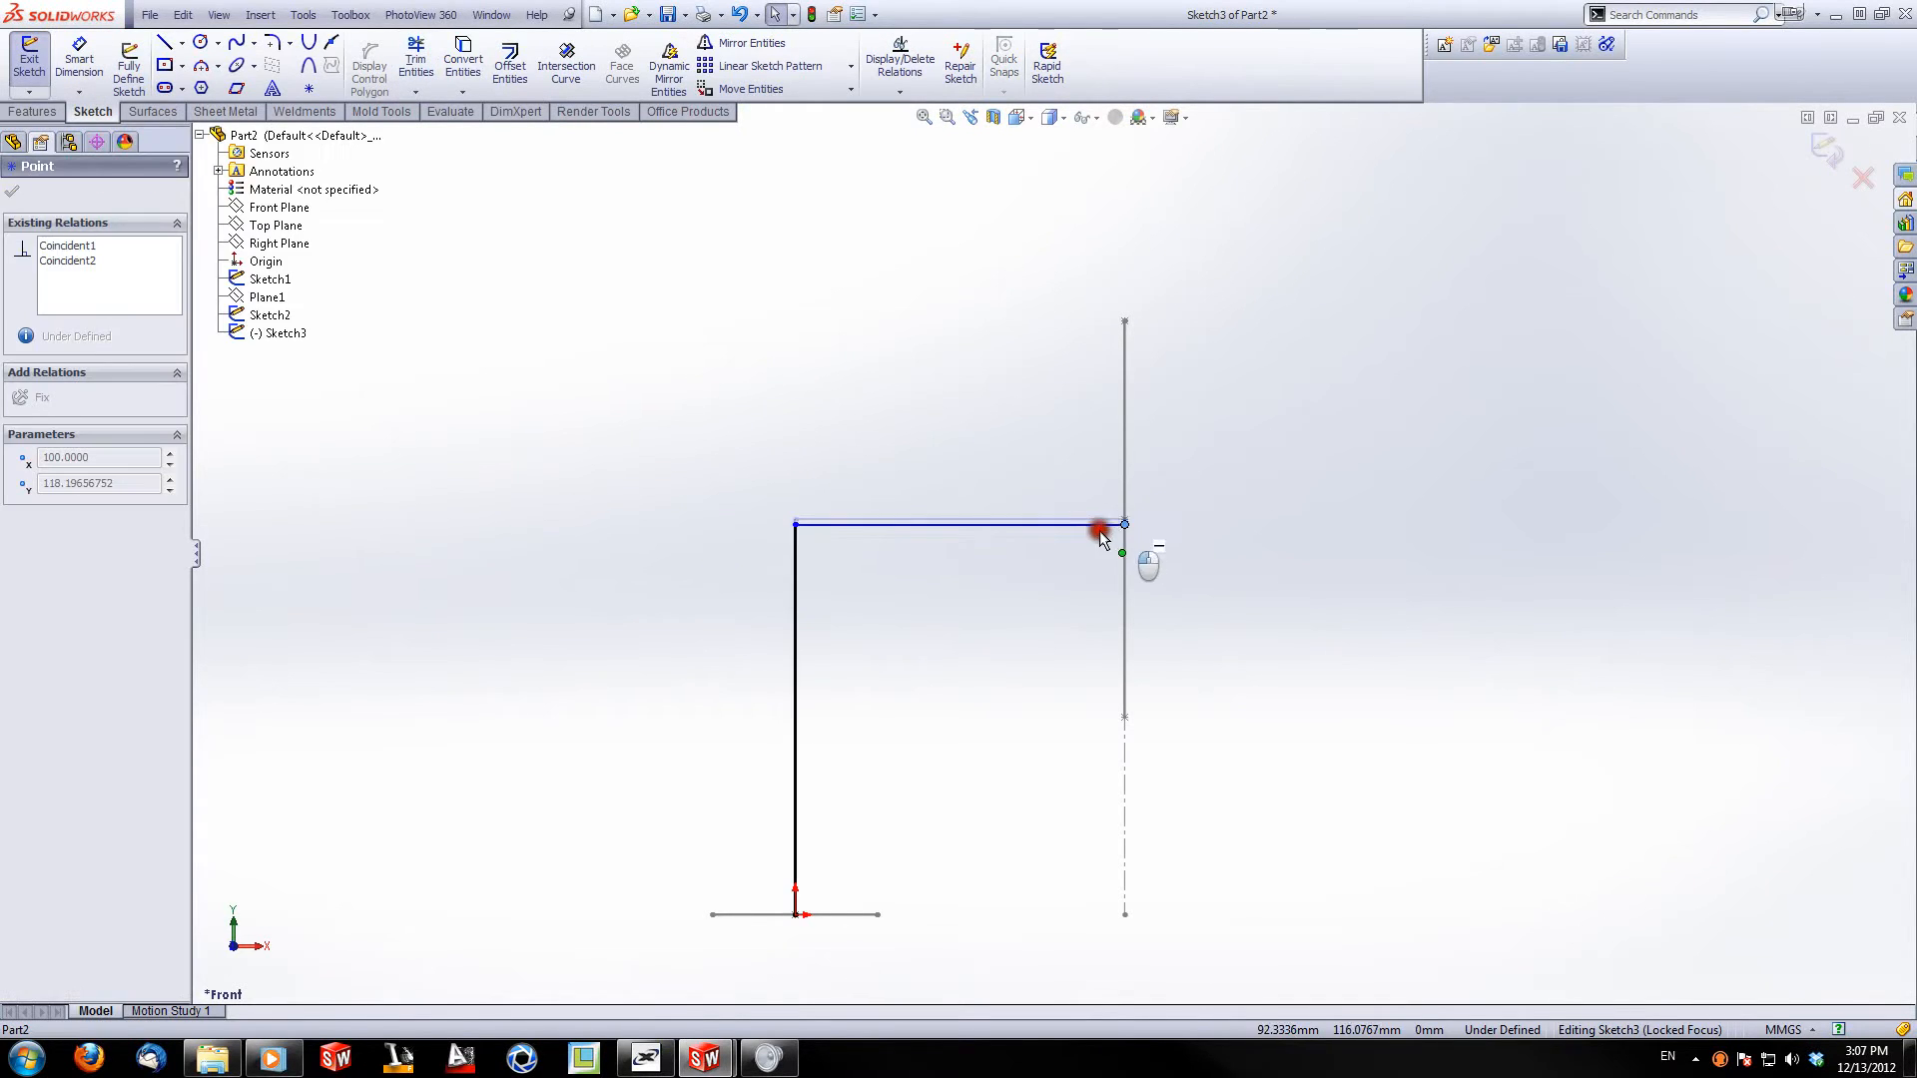
left_click(1304, 557)
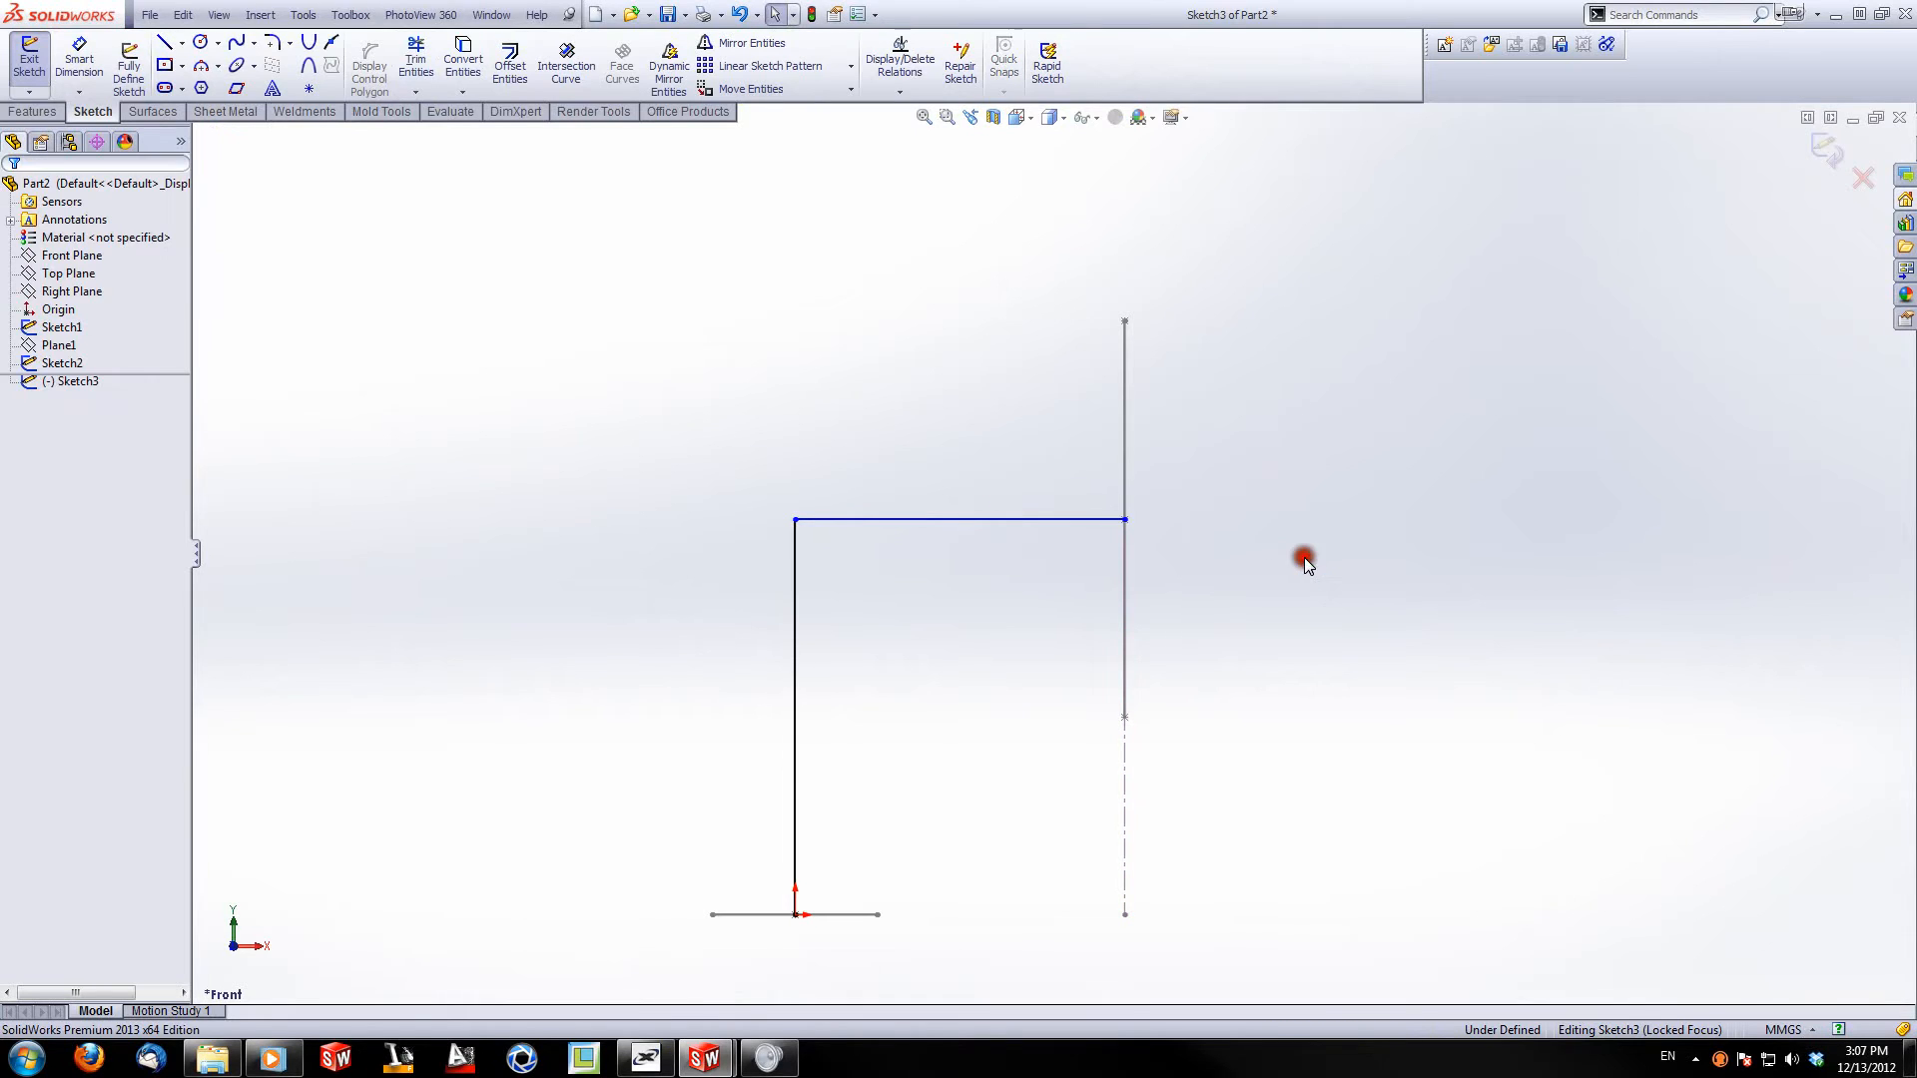
left_click_drag(1126, 519, 1125, 571)
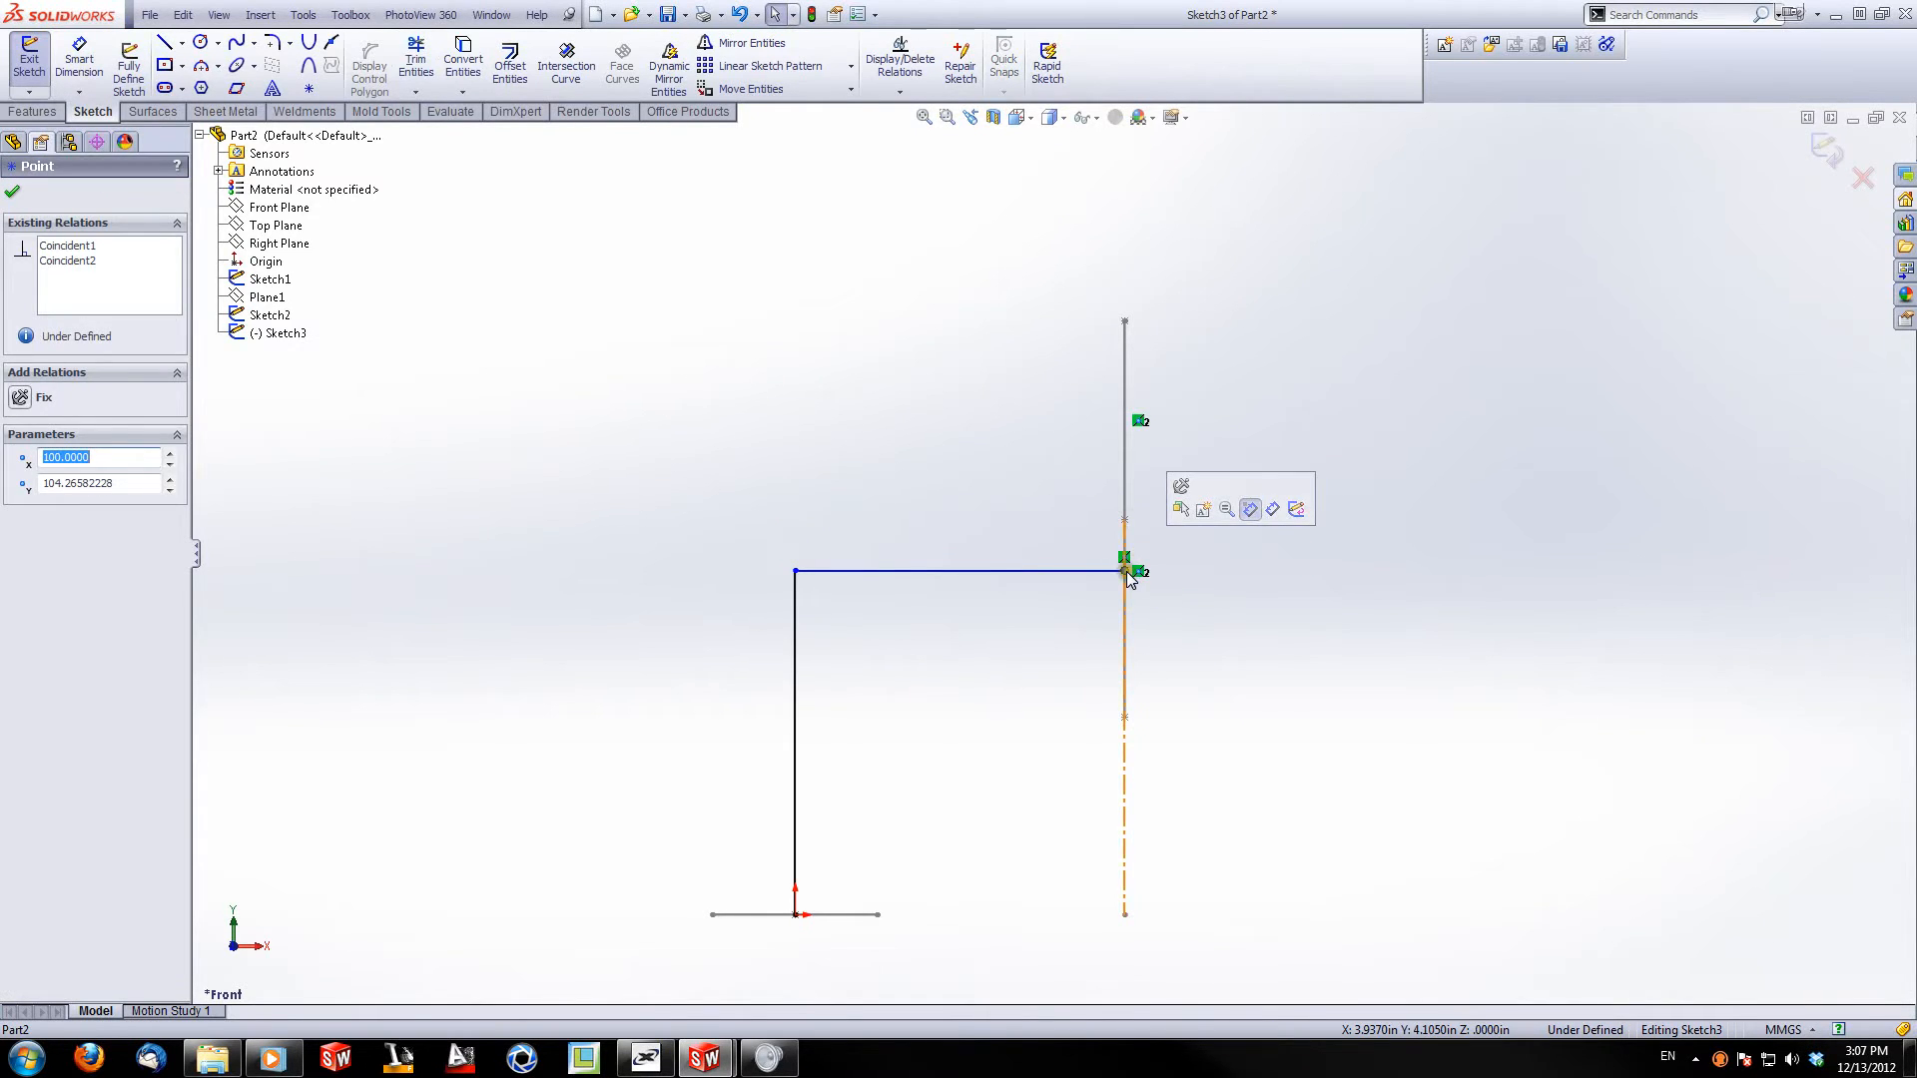
mouse_move(1140, 557)
middle_mouse_down()
mouse_move(1131, 536)
mouse_move(1153, 547)
middle_mouse_up()
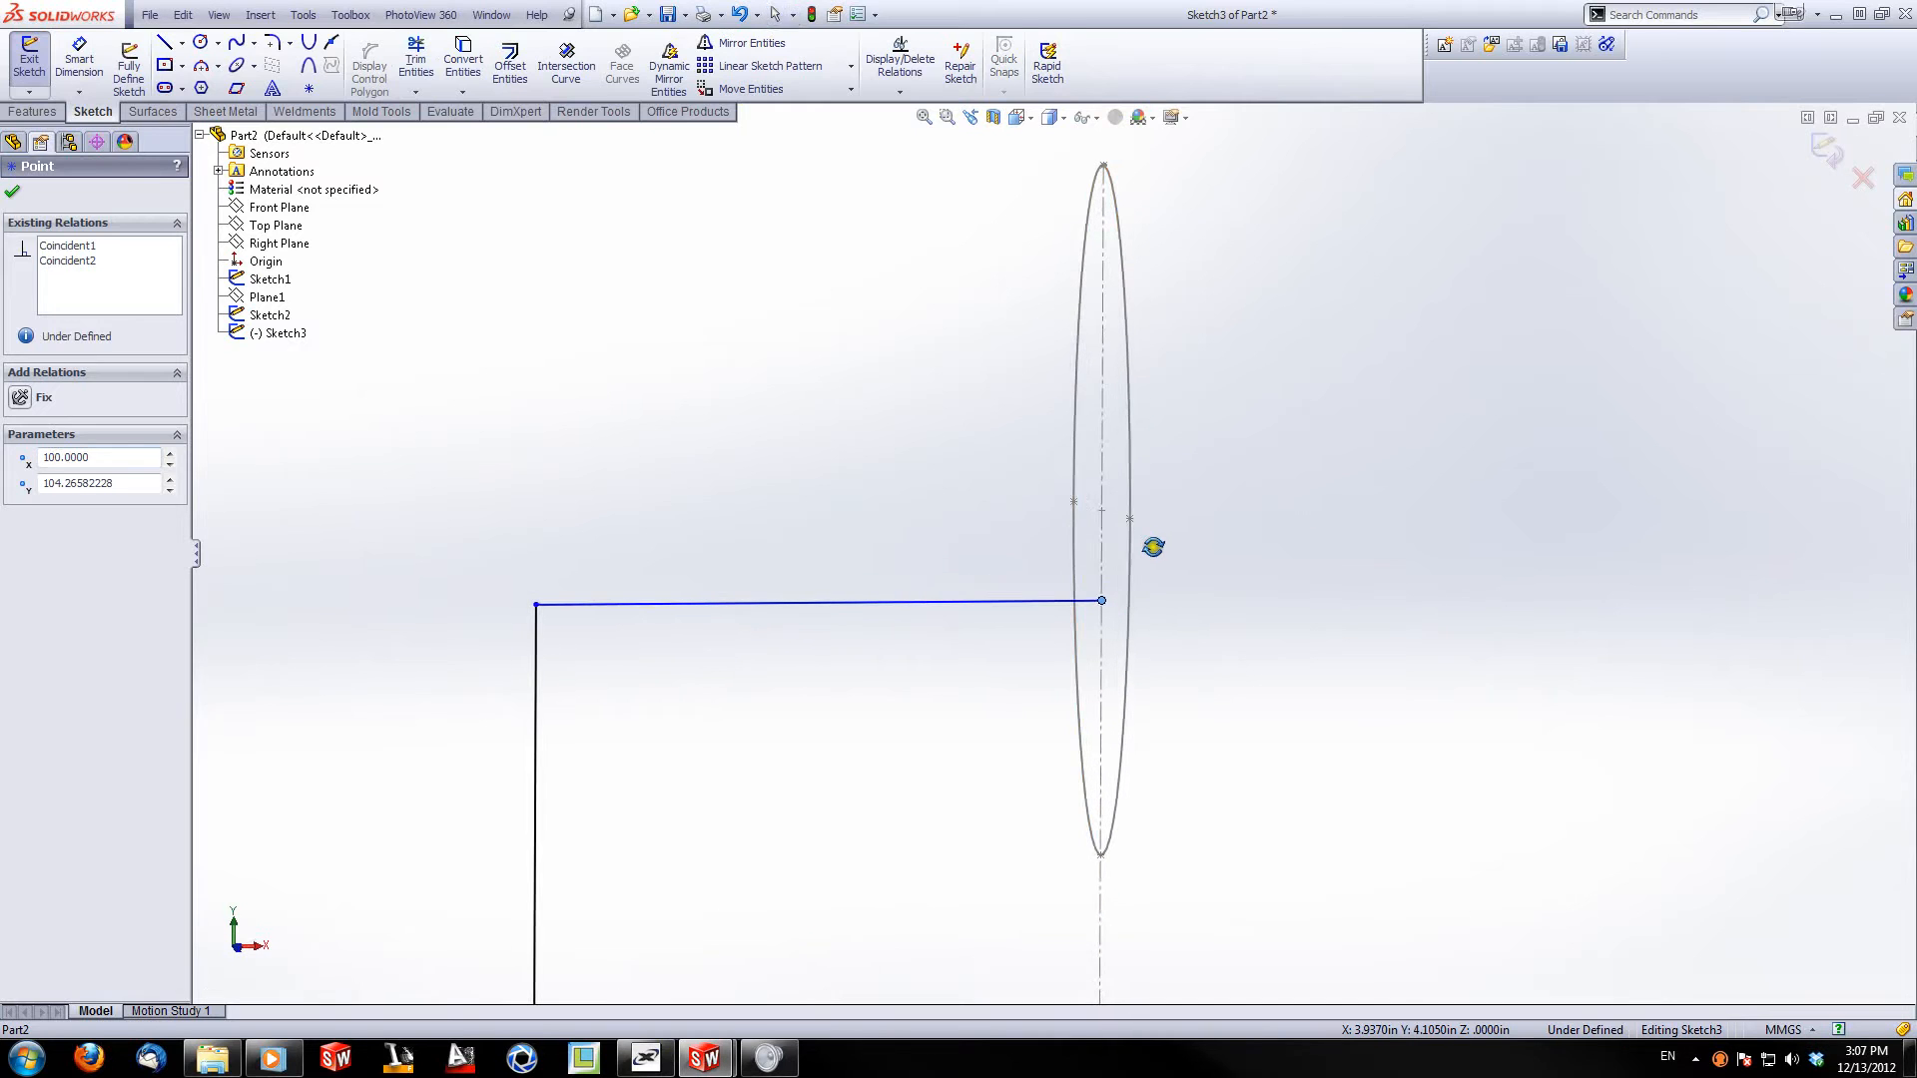
left_click(1102, 510)
left_click(1099, 601, "ctrl")
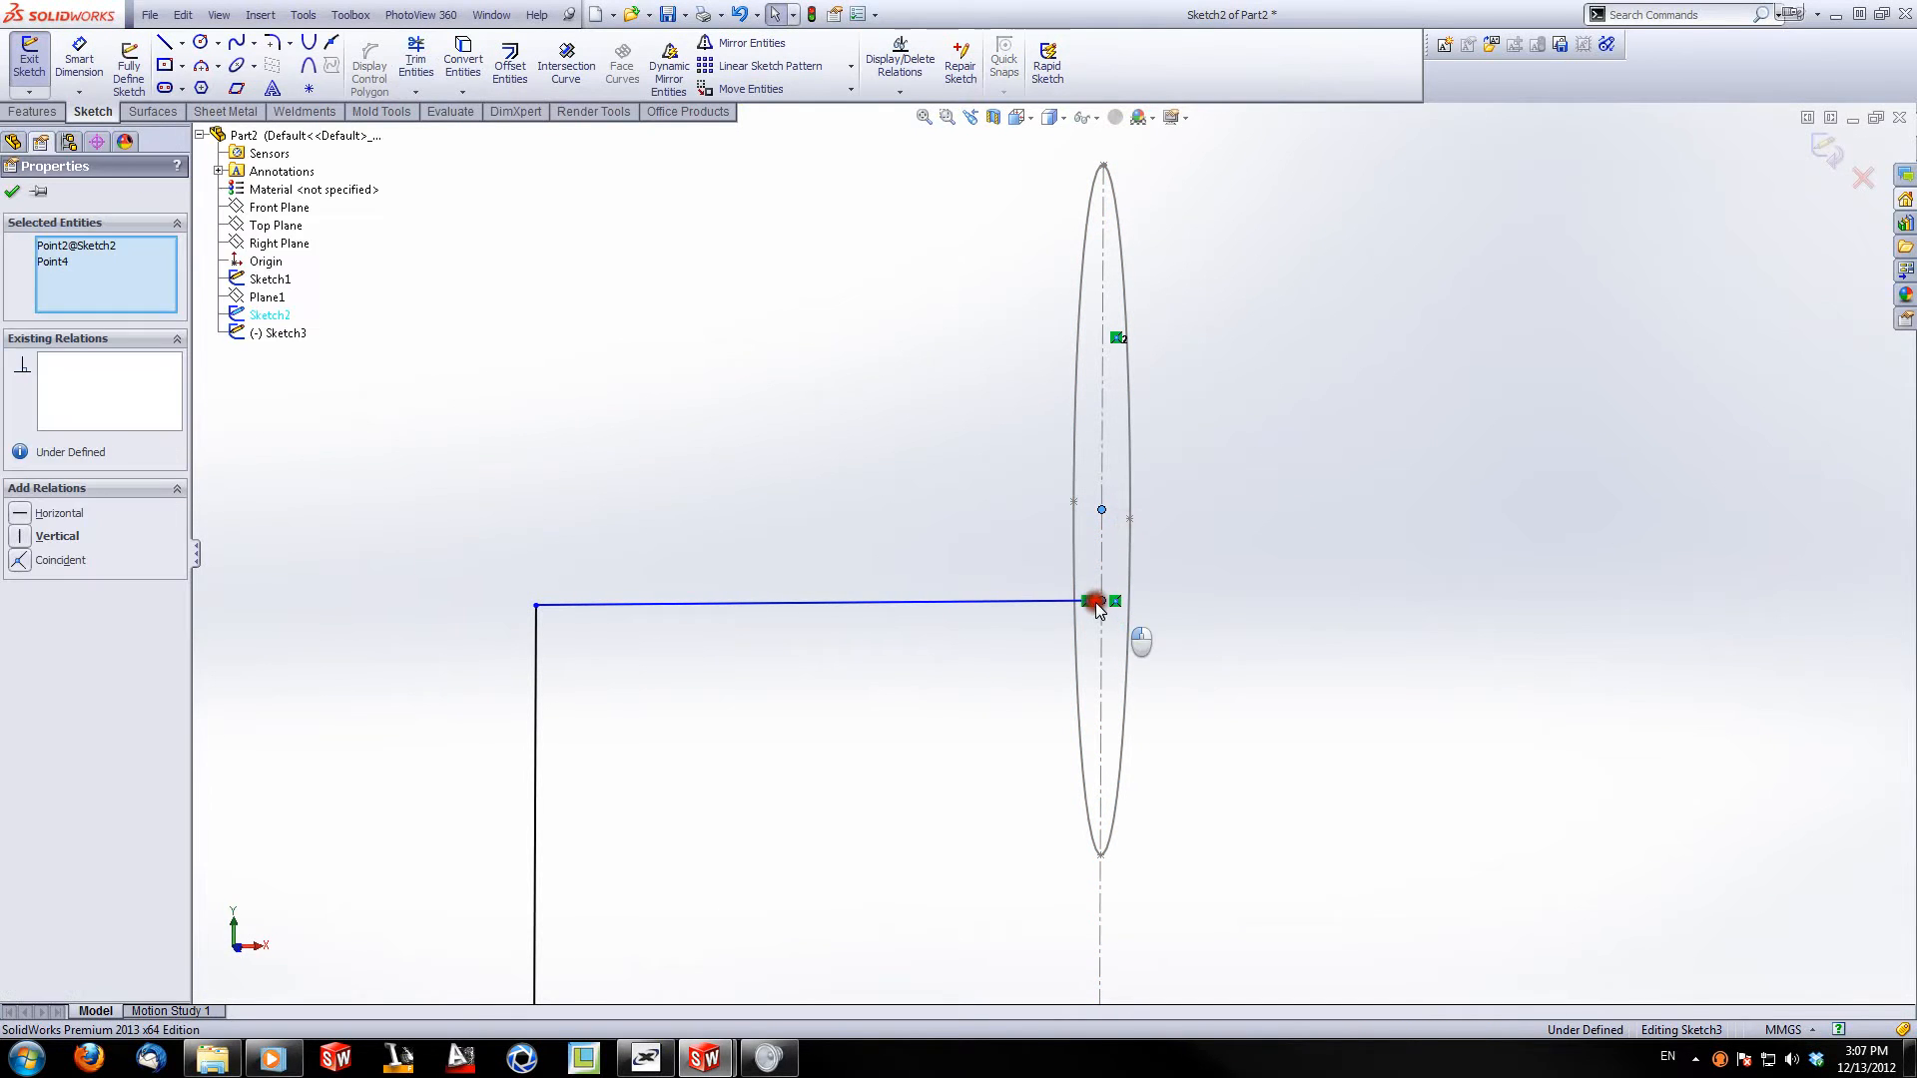
left_click(55, 560)
left_click(627, 416)
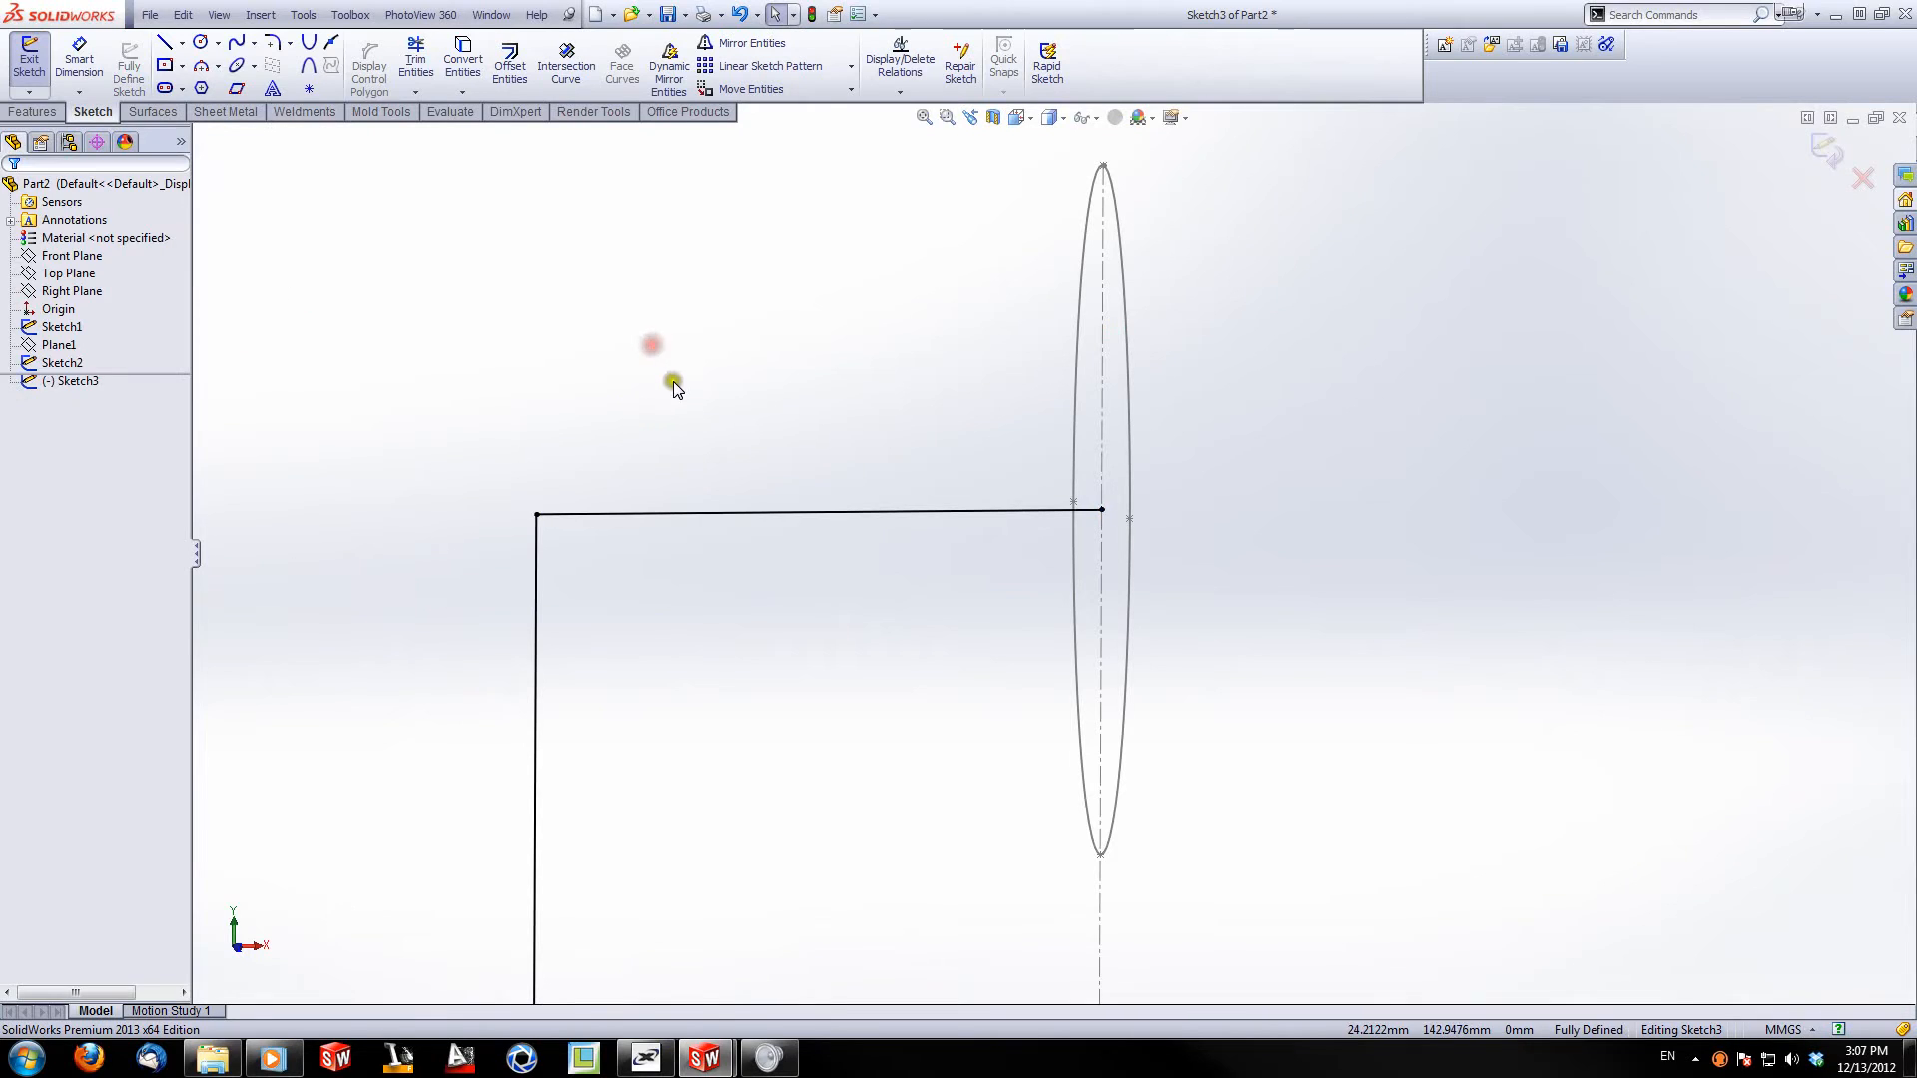
Step: Try a 100 mm sketch fillet on the corner between the vertical and horizontal lines
key("space")
left_click(746, 475)
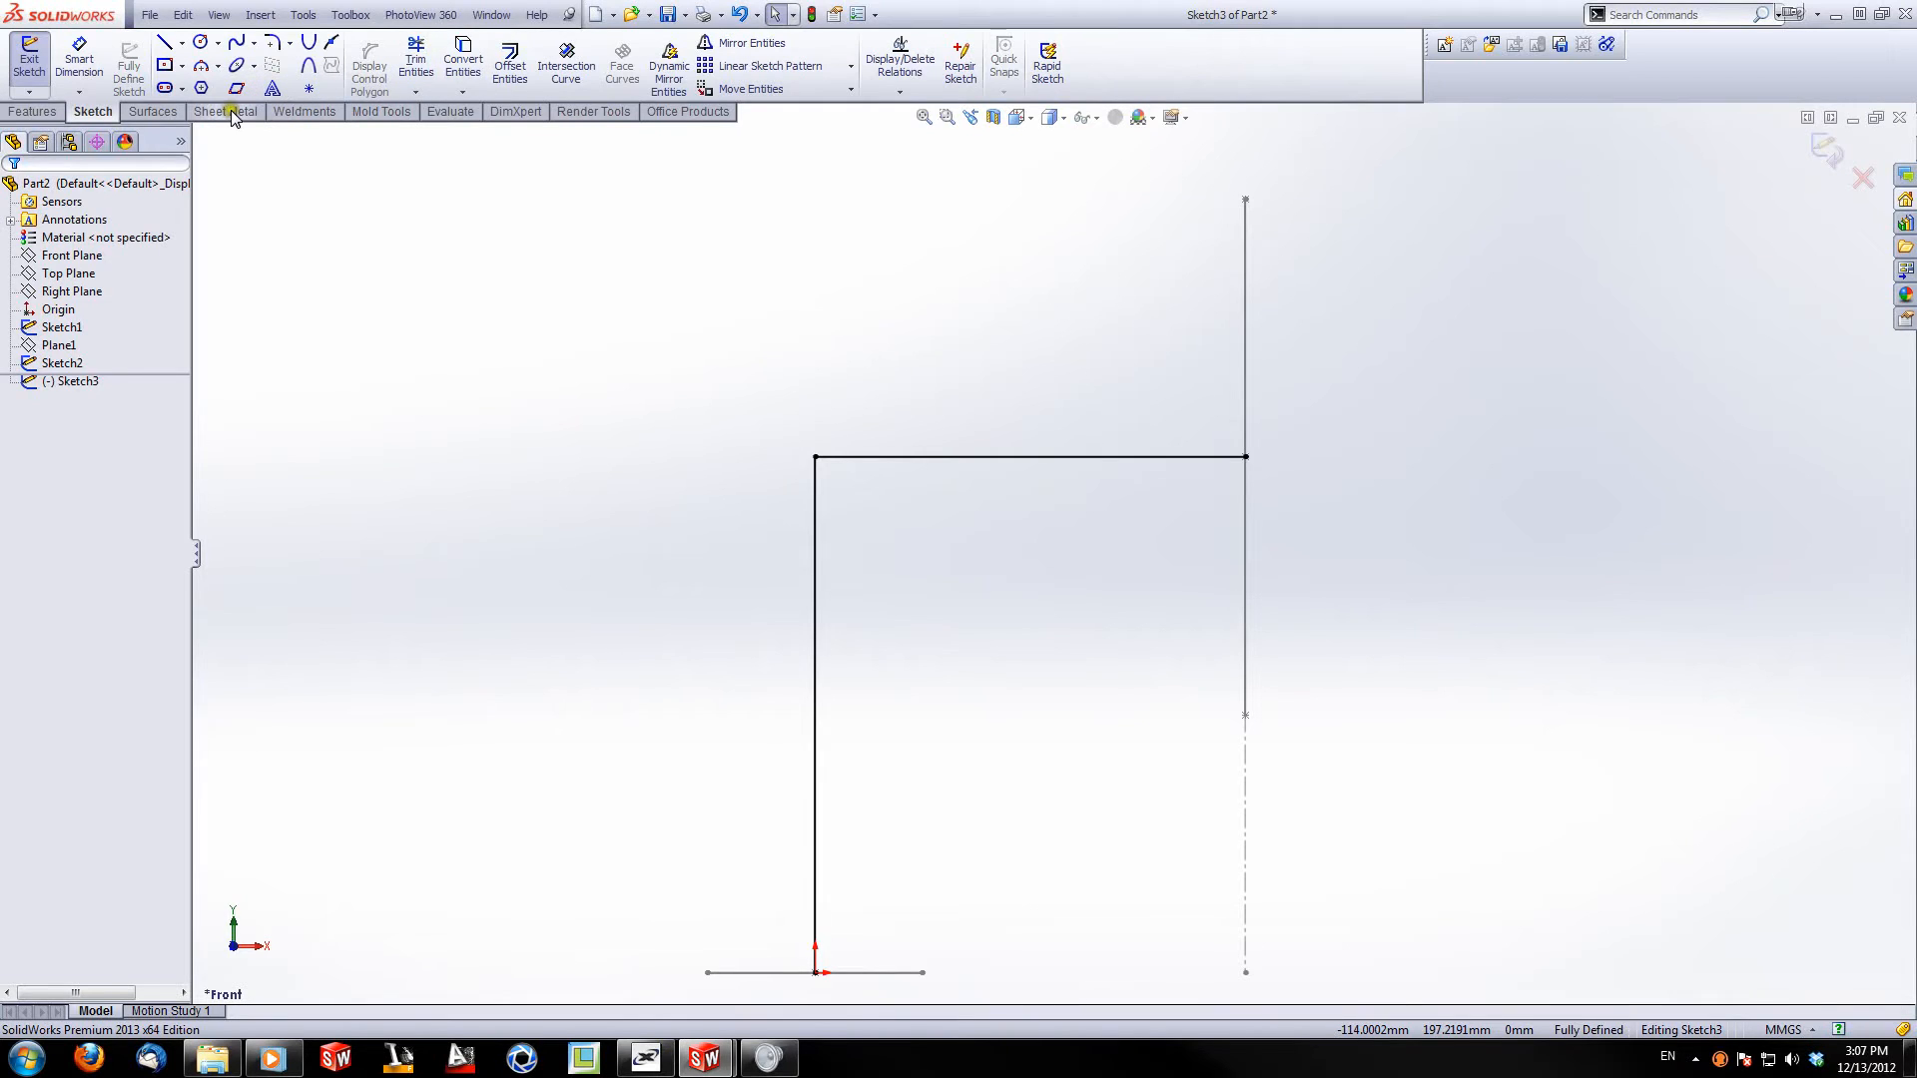
left_click(268, 47)
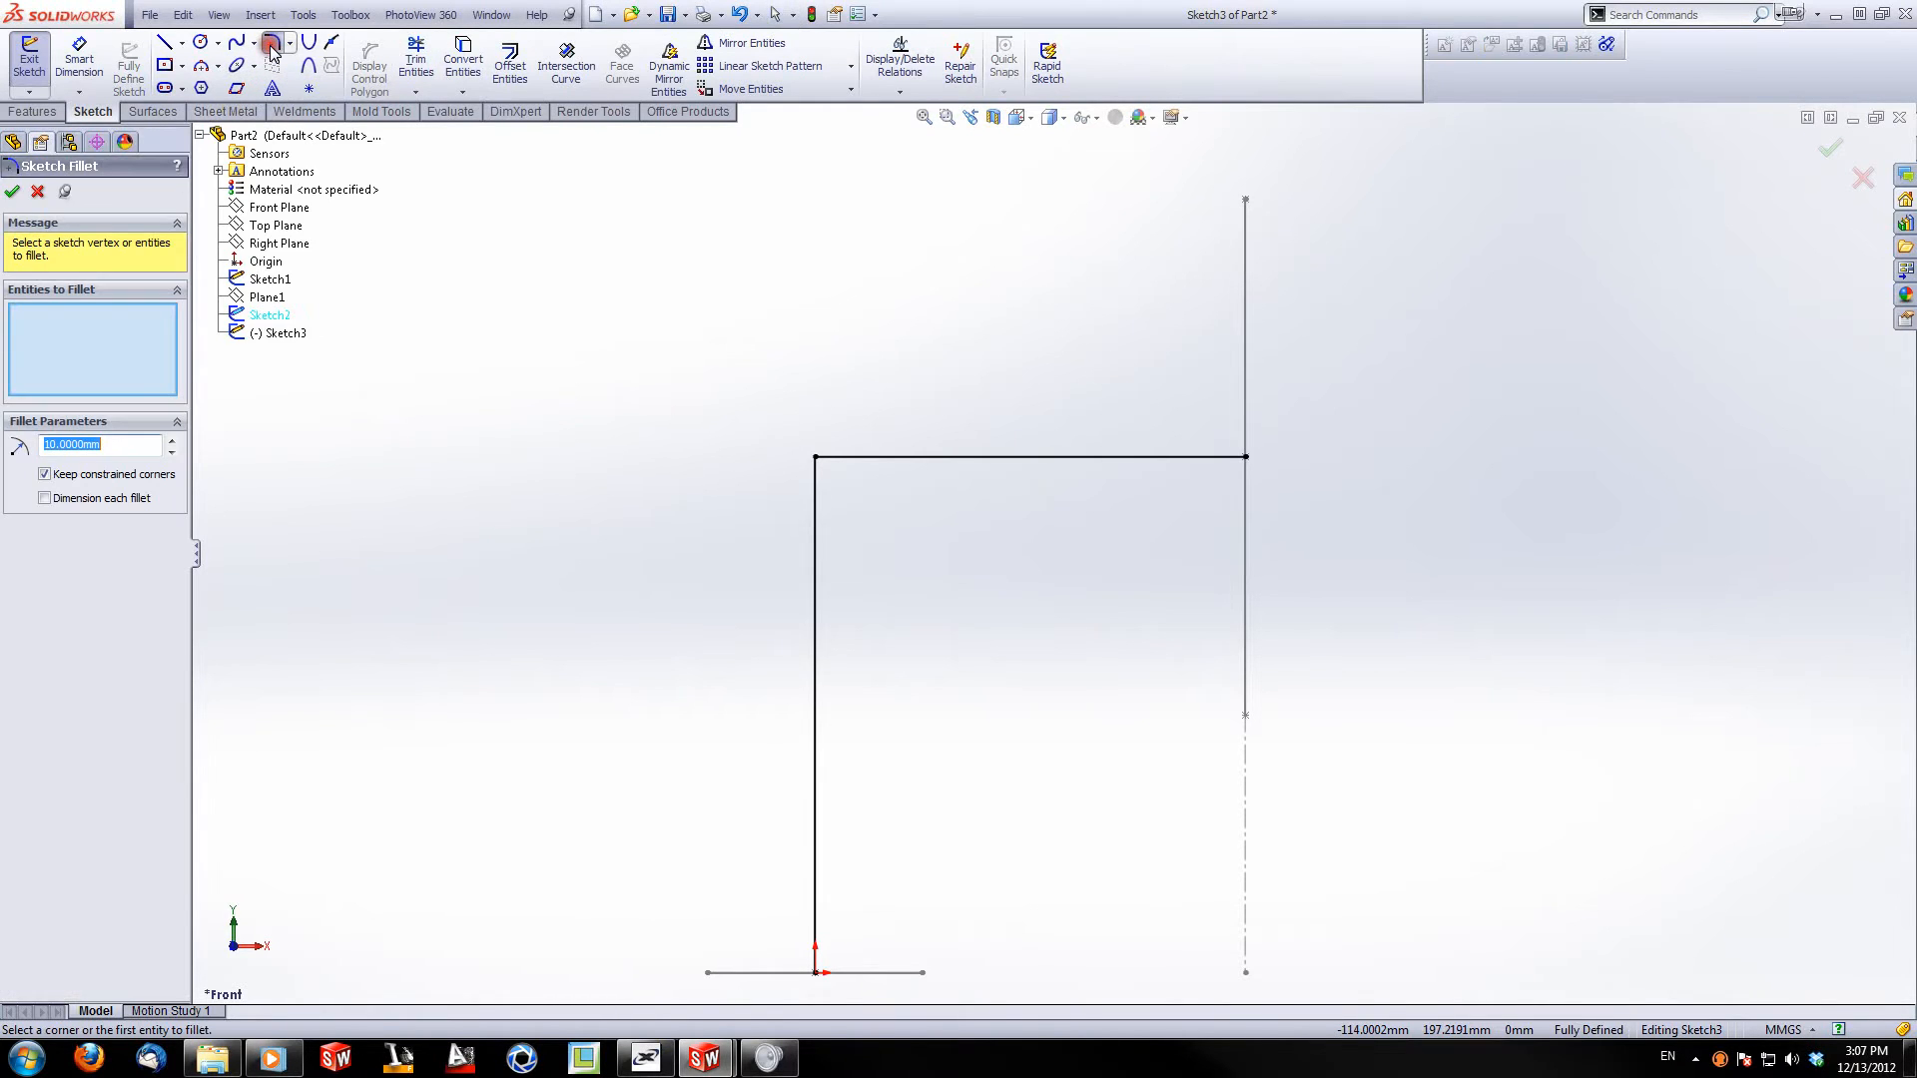
left_click(817, 457)
left_click_drag(120, 445, 4, 450)
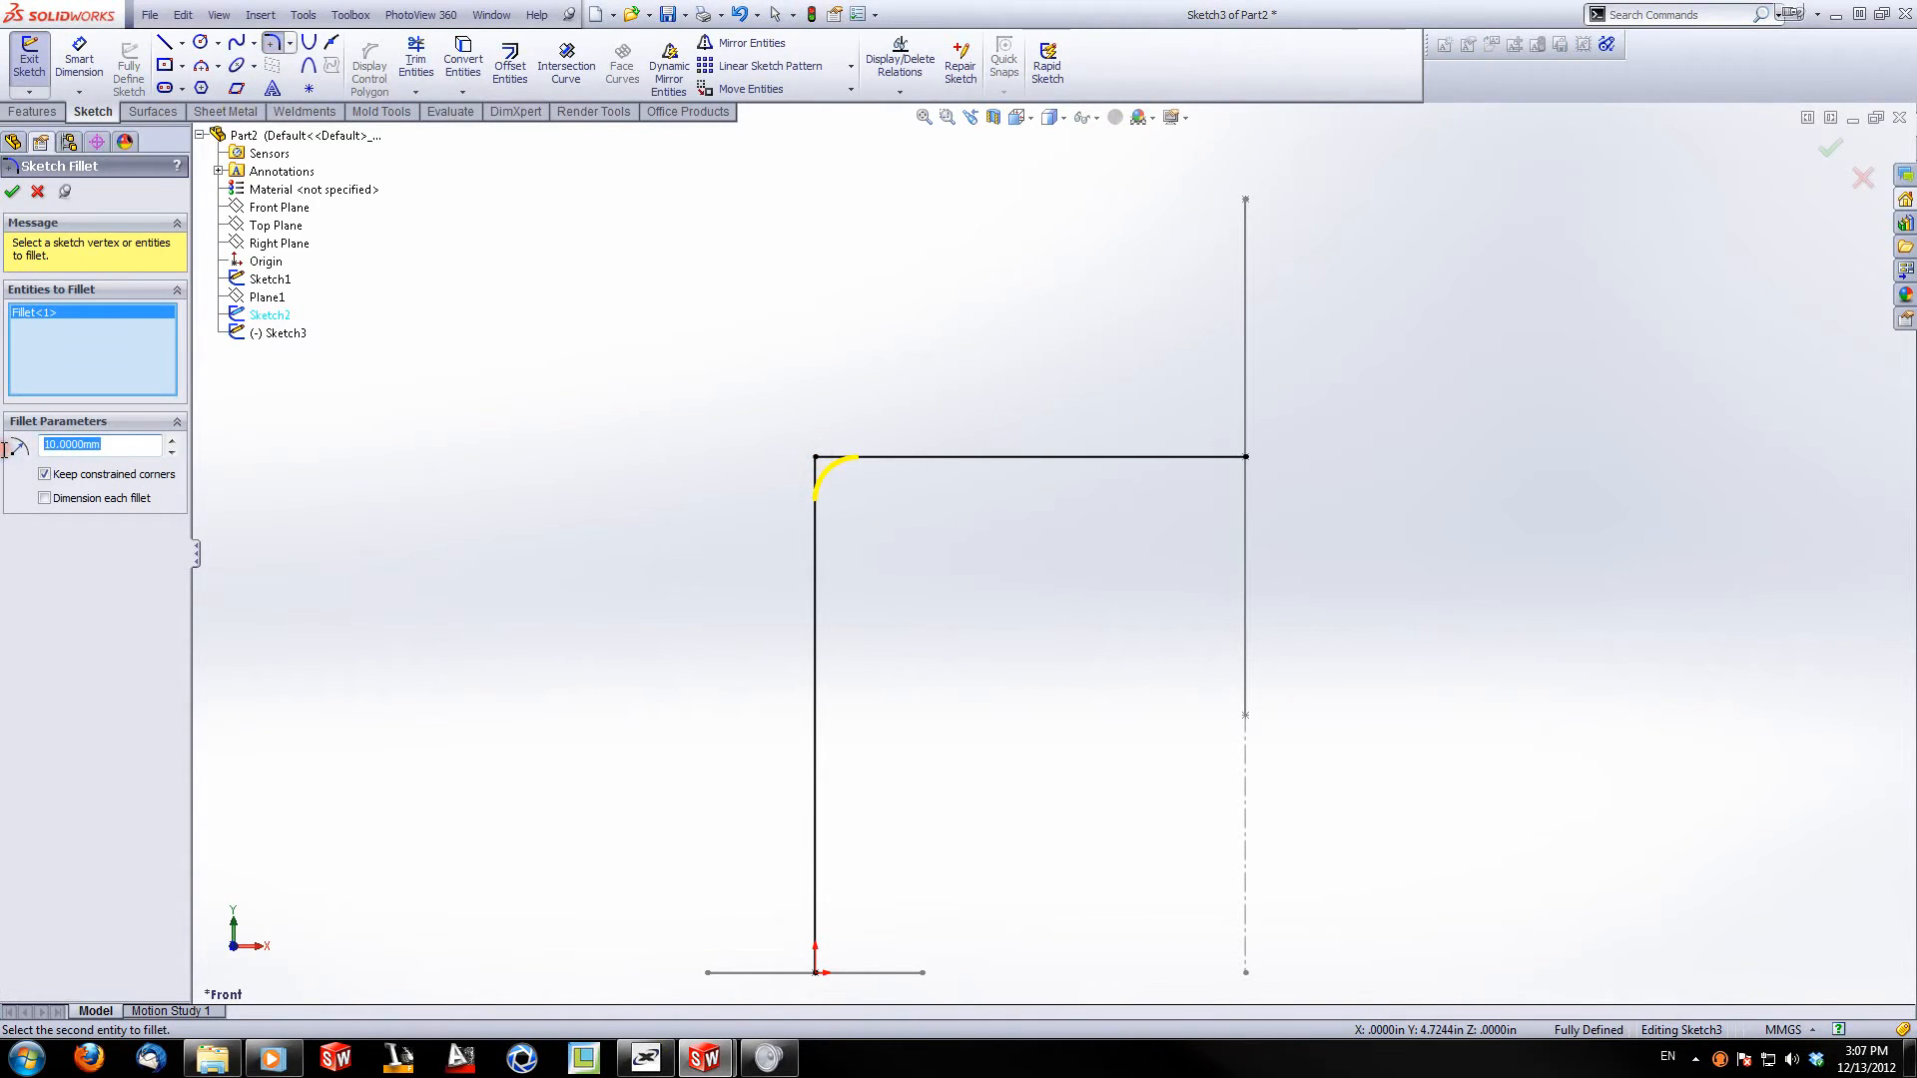
type("100")
key("Return")
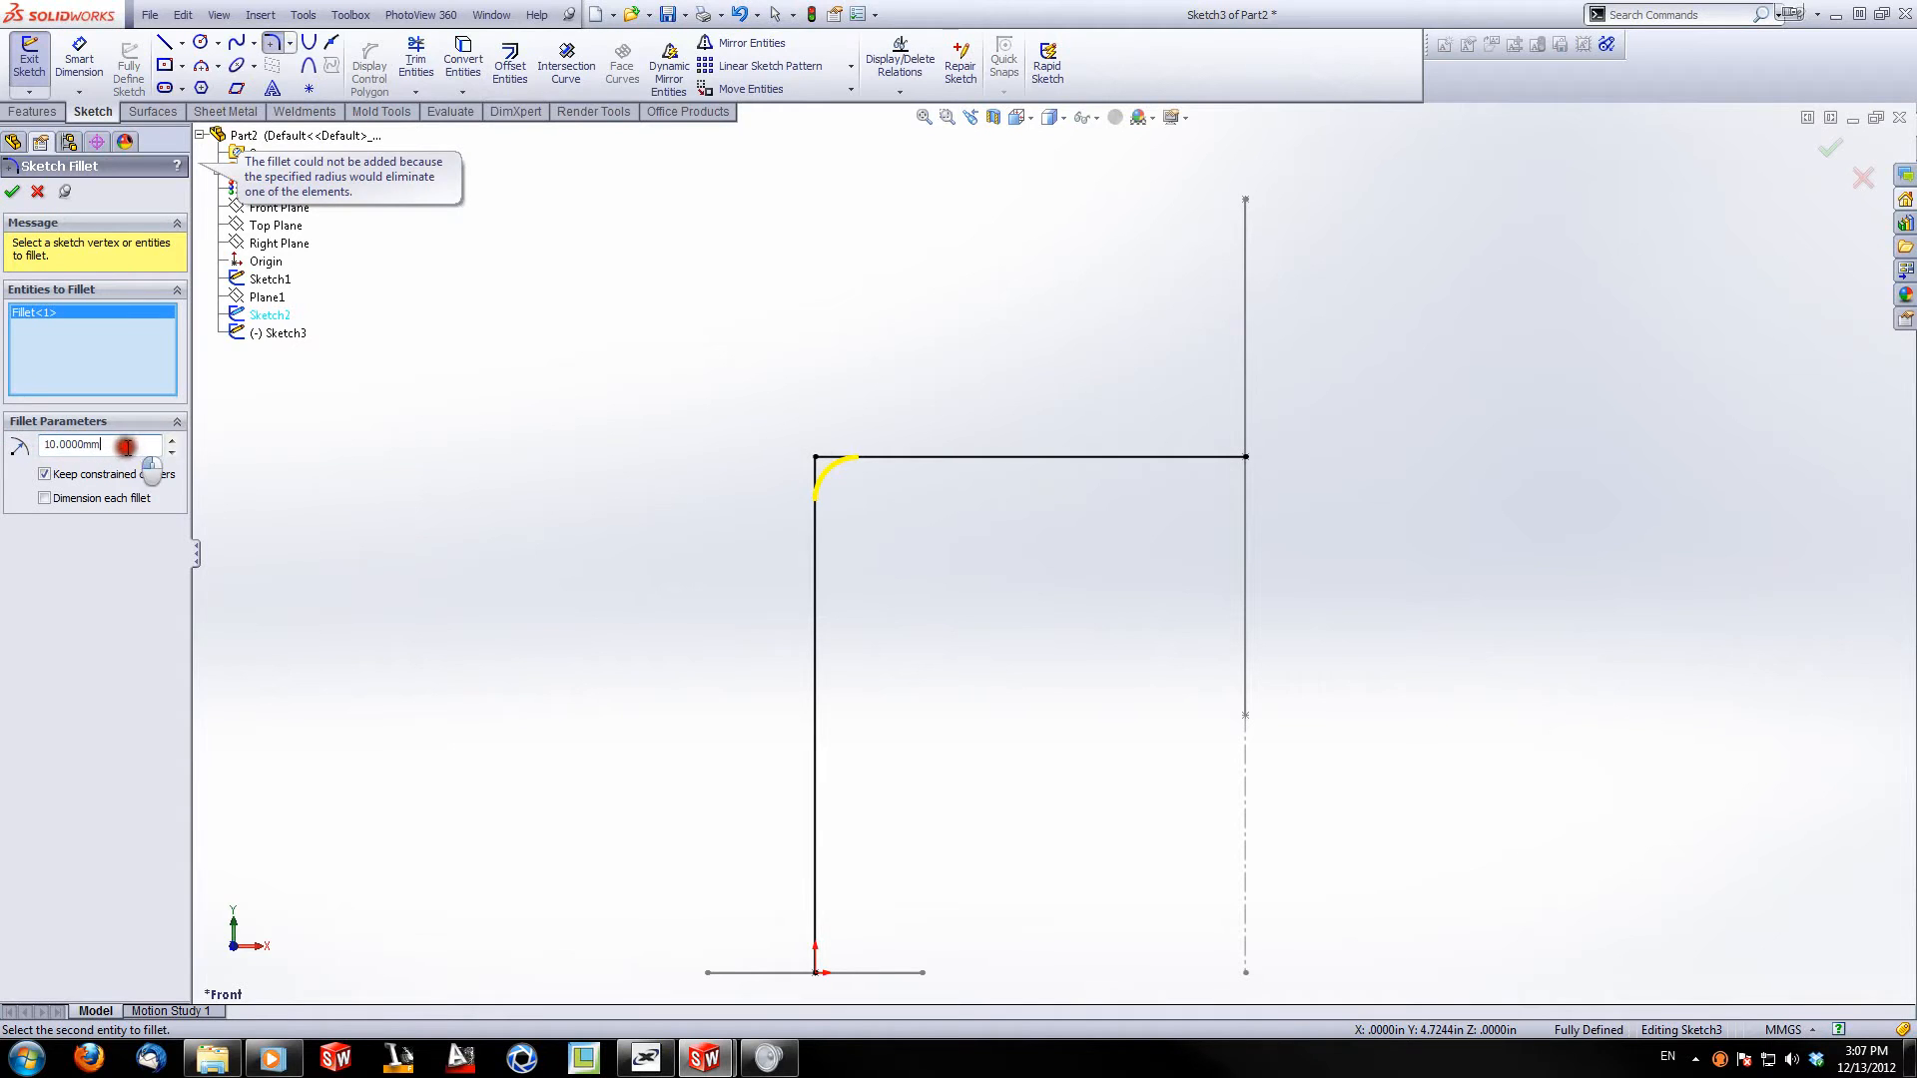
Step: Fillet the corner between the two lines with a 50 mm radius and close the sketch
left_click_drag(125, 445, 4, 450)
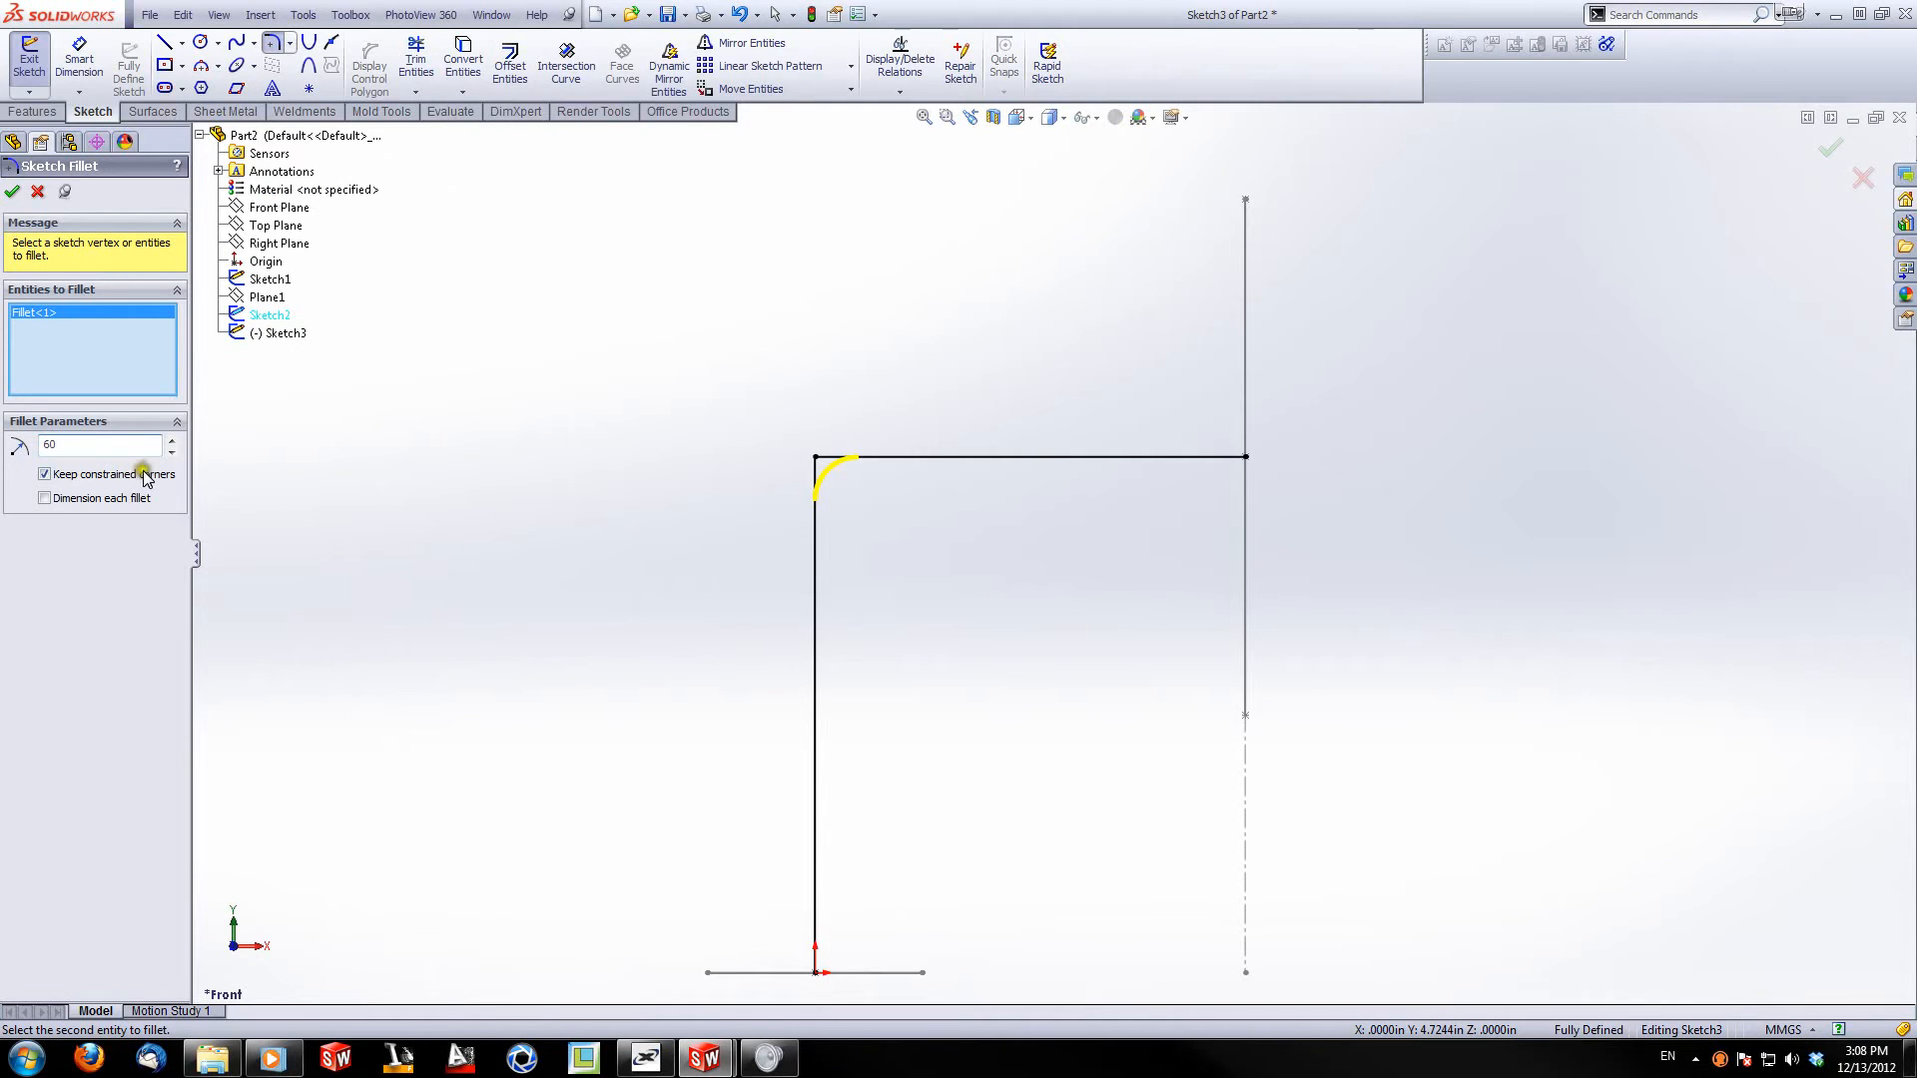
left_click(88, 445)
left_click_drag(97, 449, 35, 442)
key("Return")
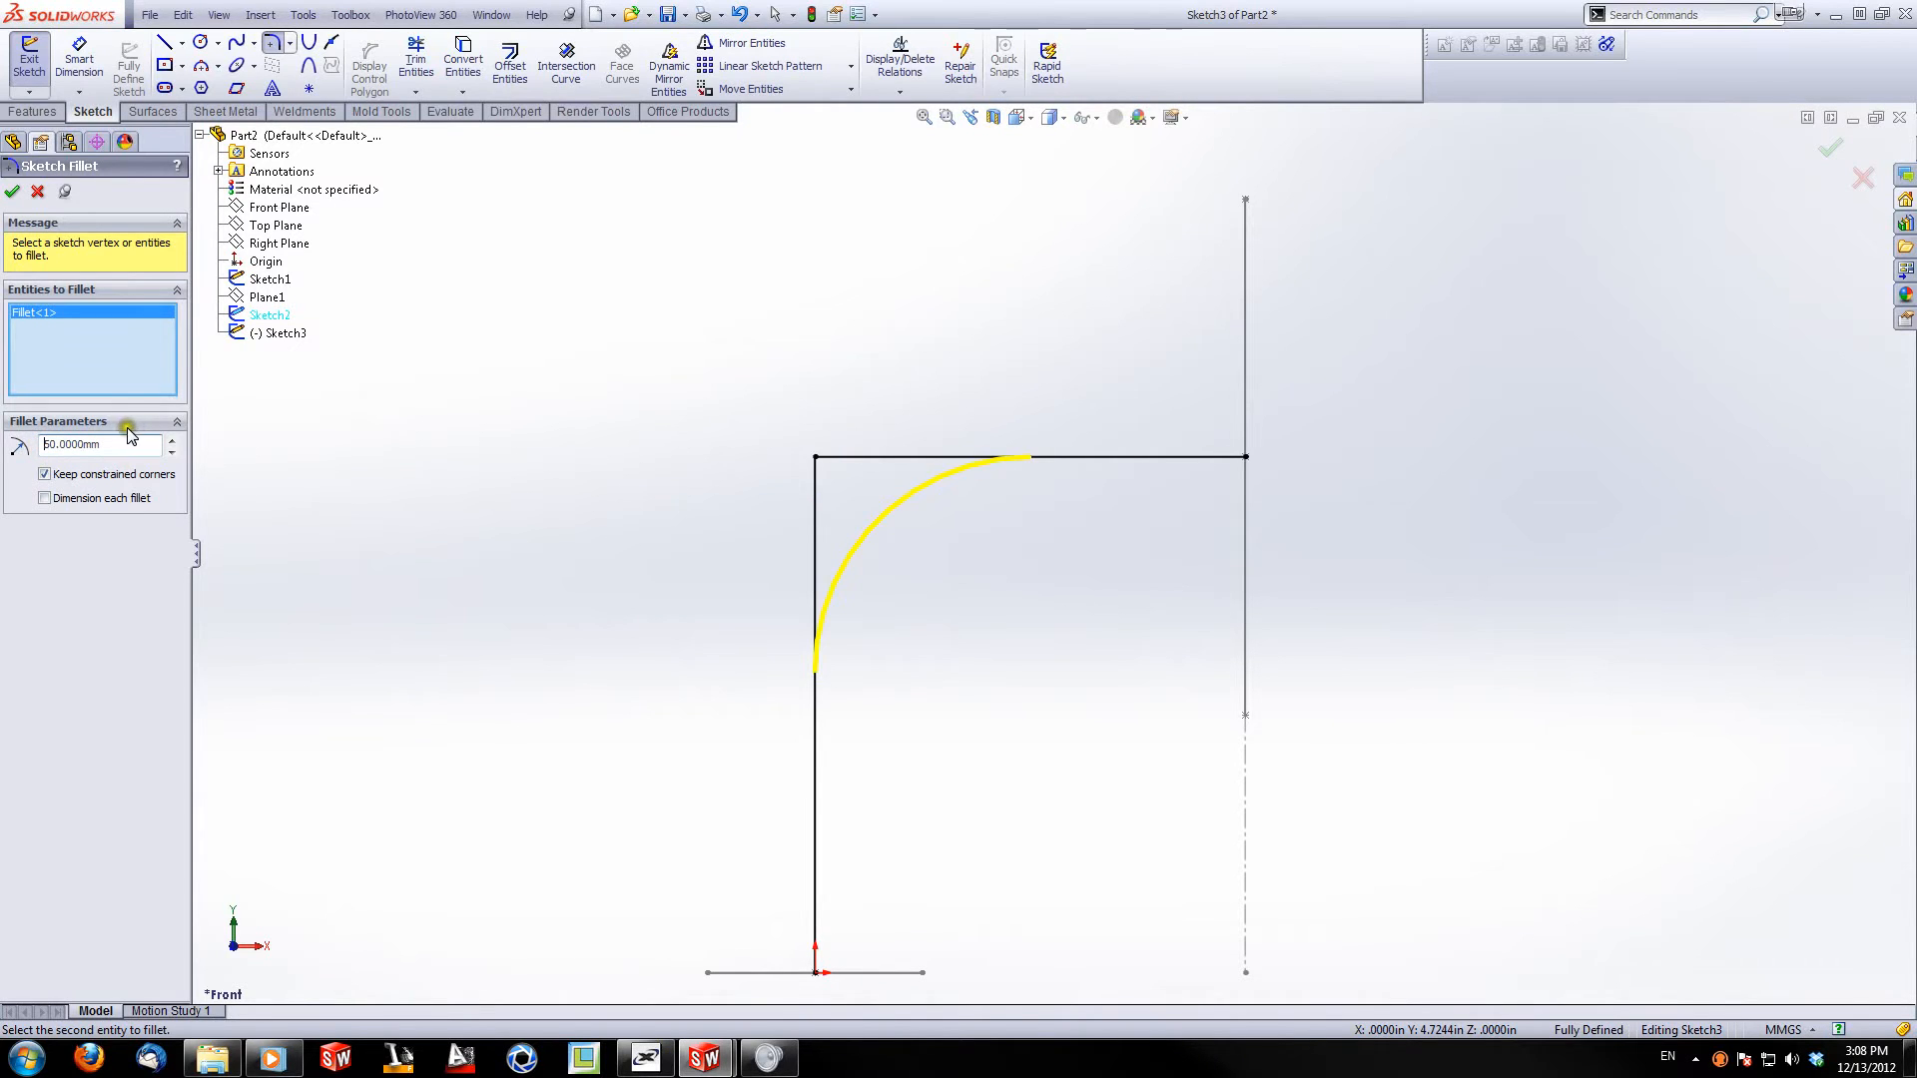
left_click(12, 191)
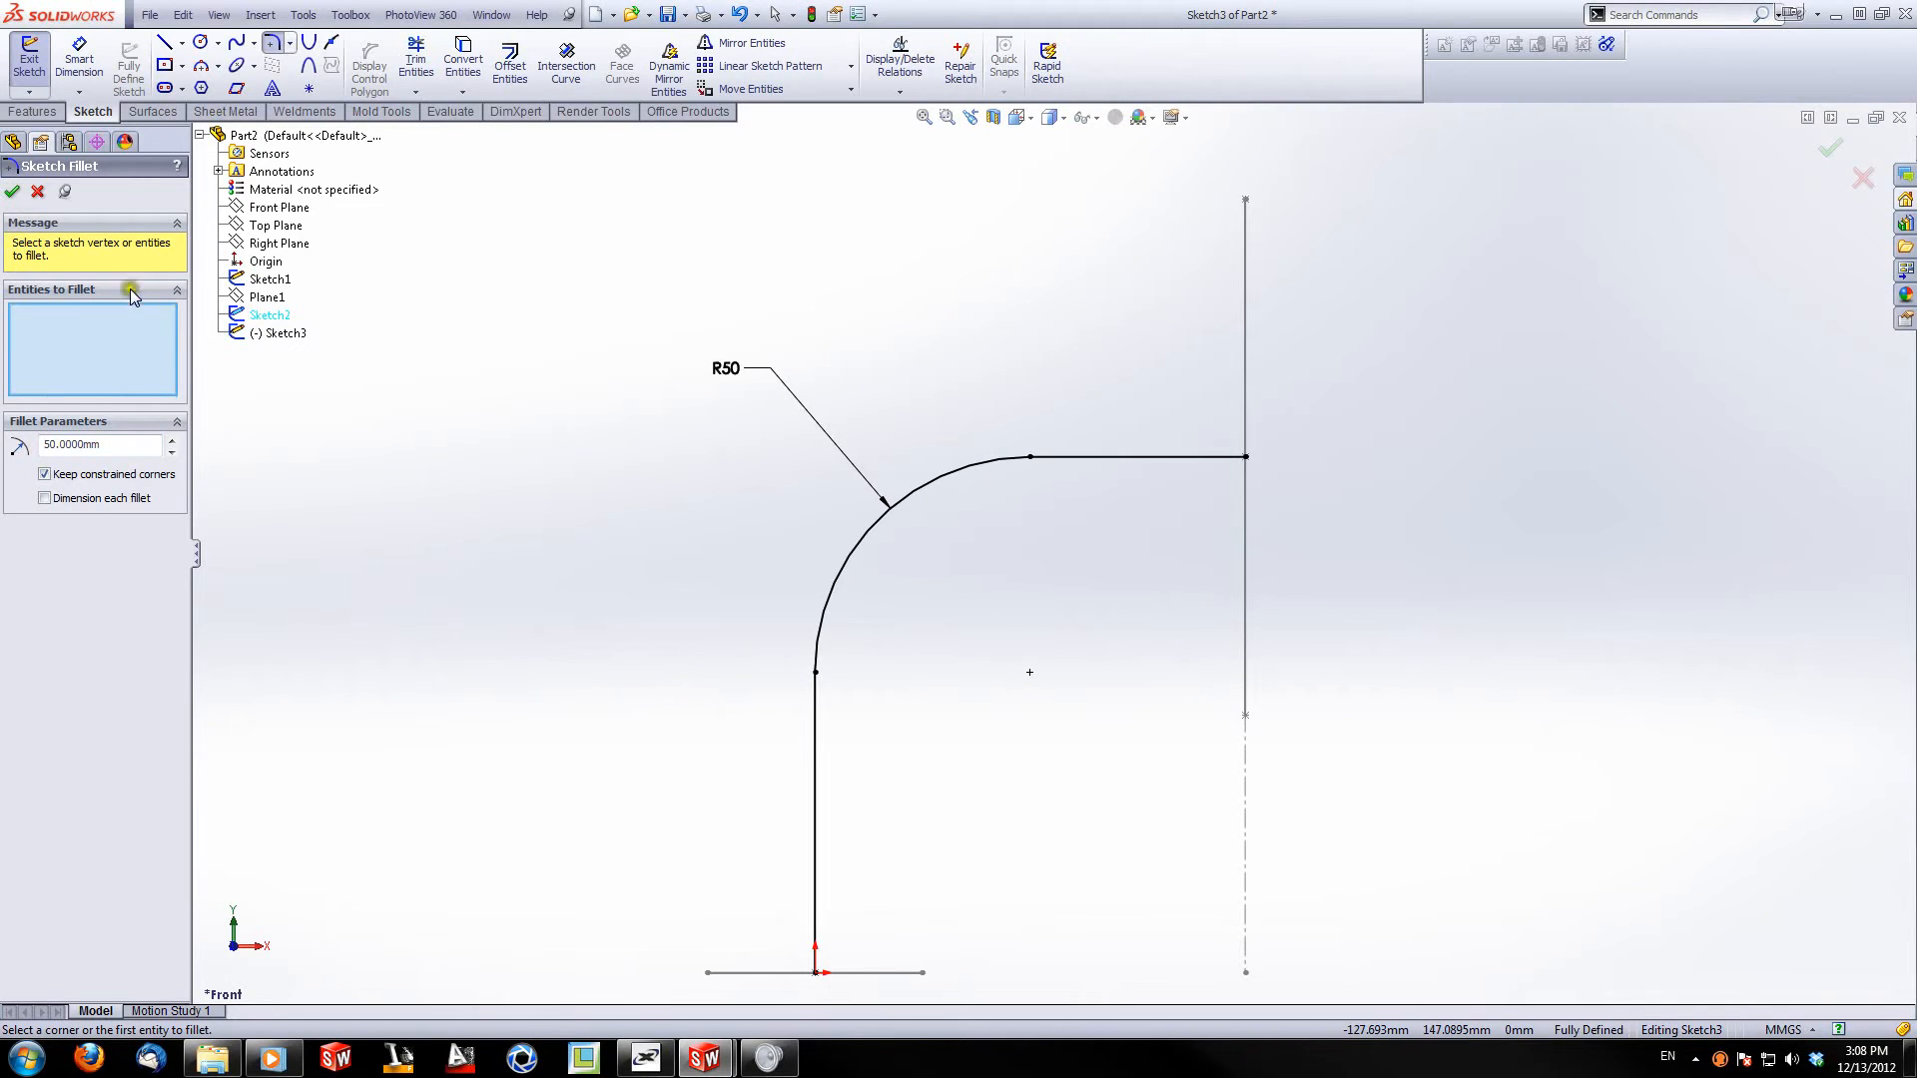
left_click(12, 192)
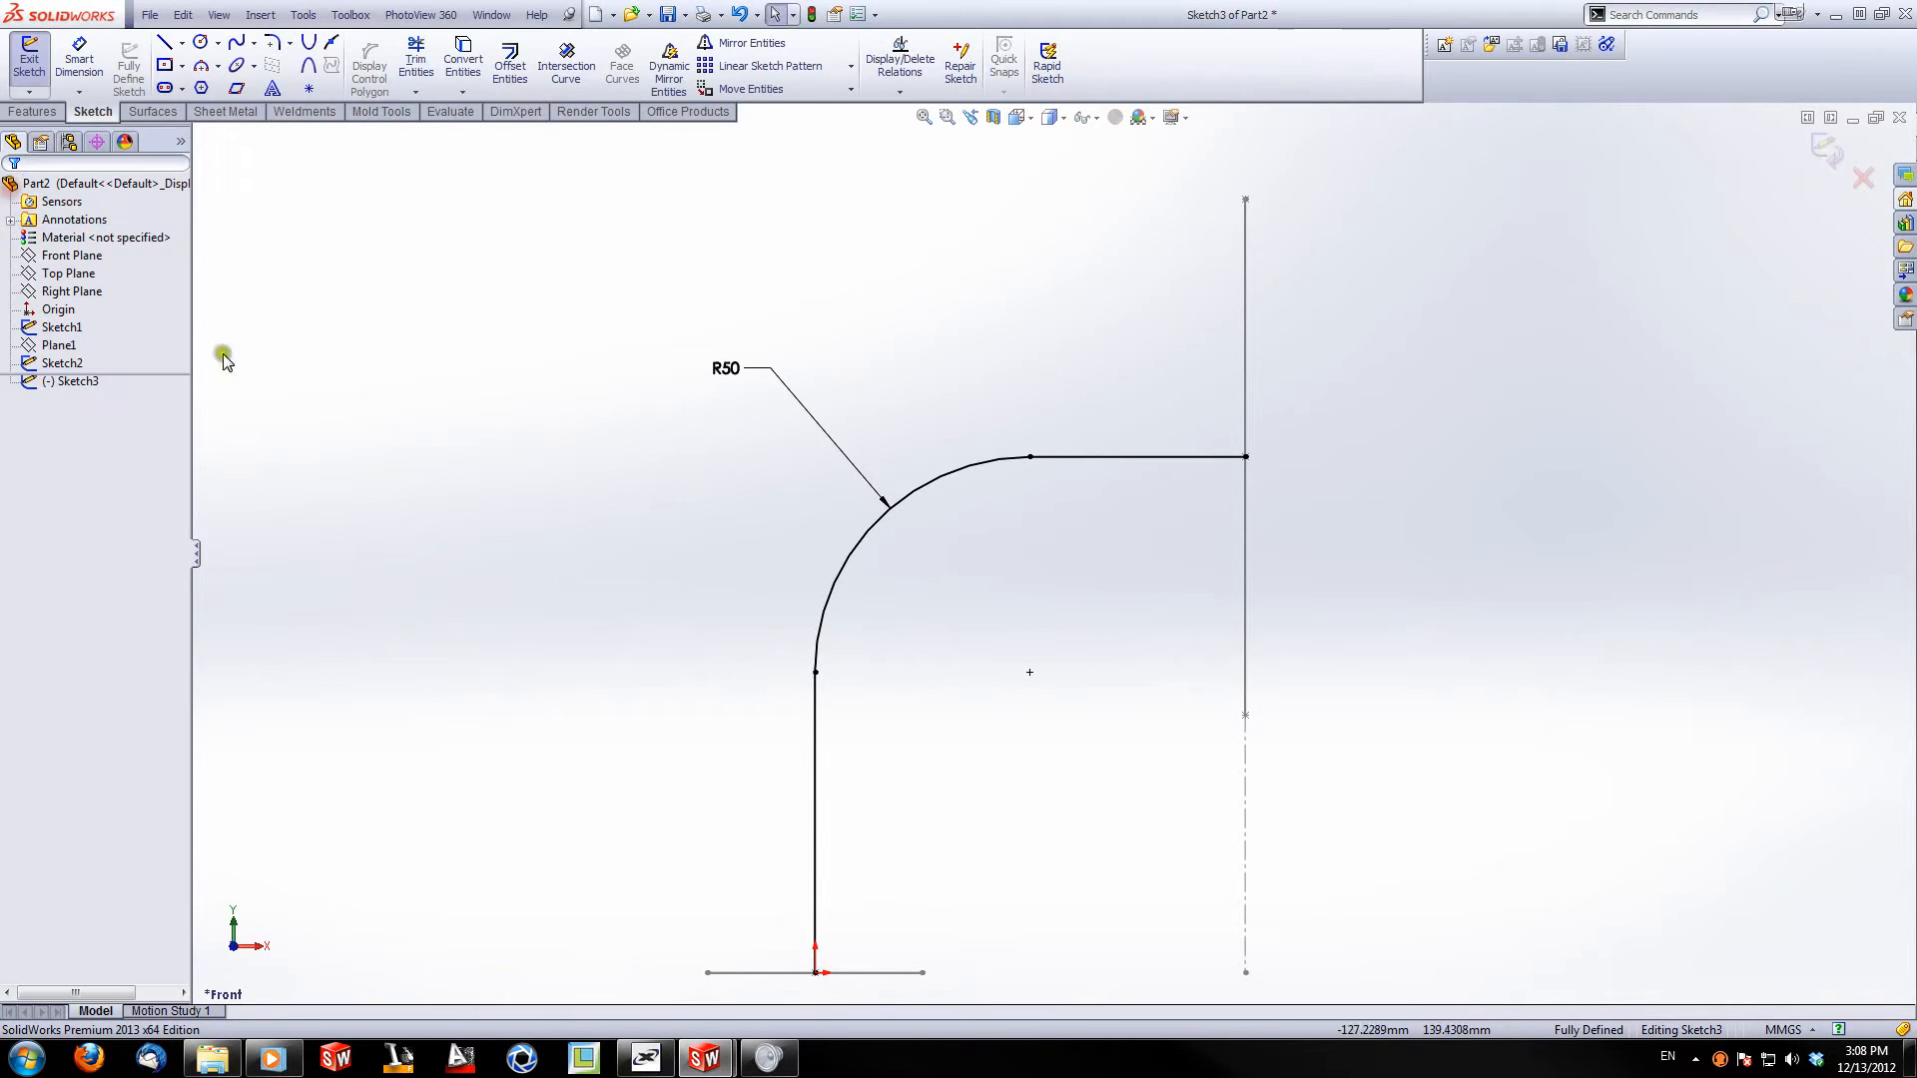
left_click(1826, 148)
left_click(1536, 522)
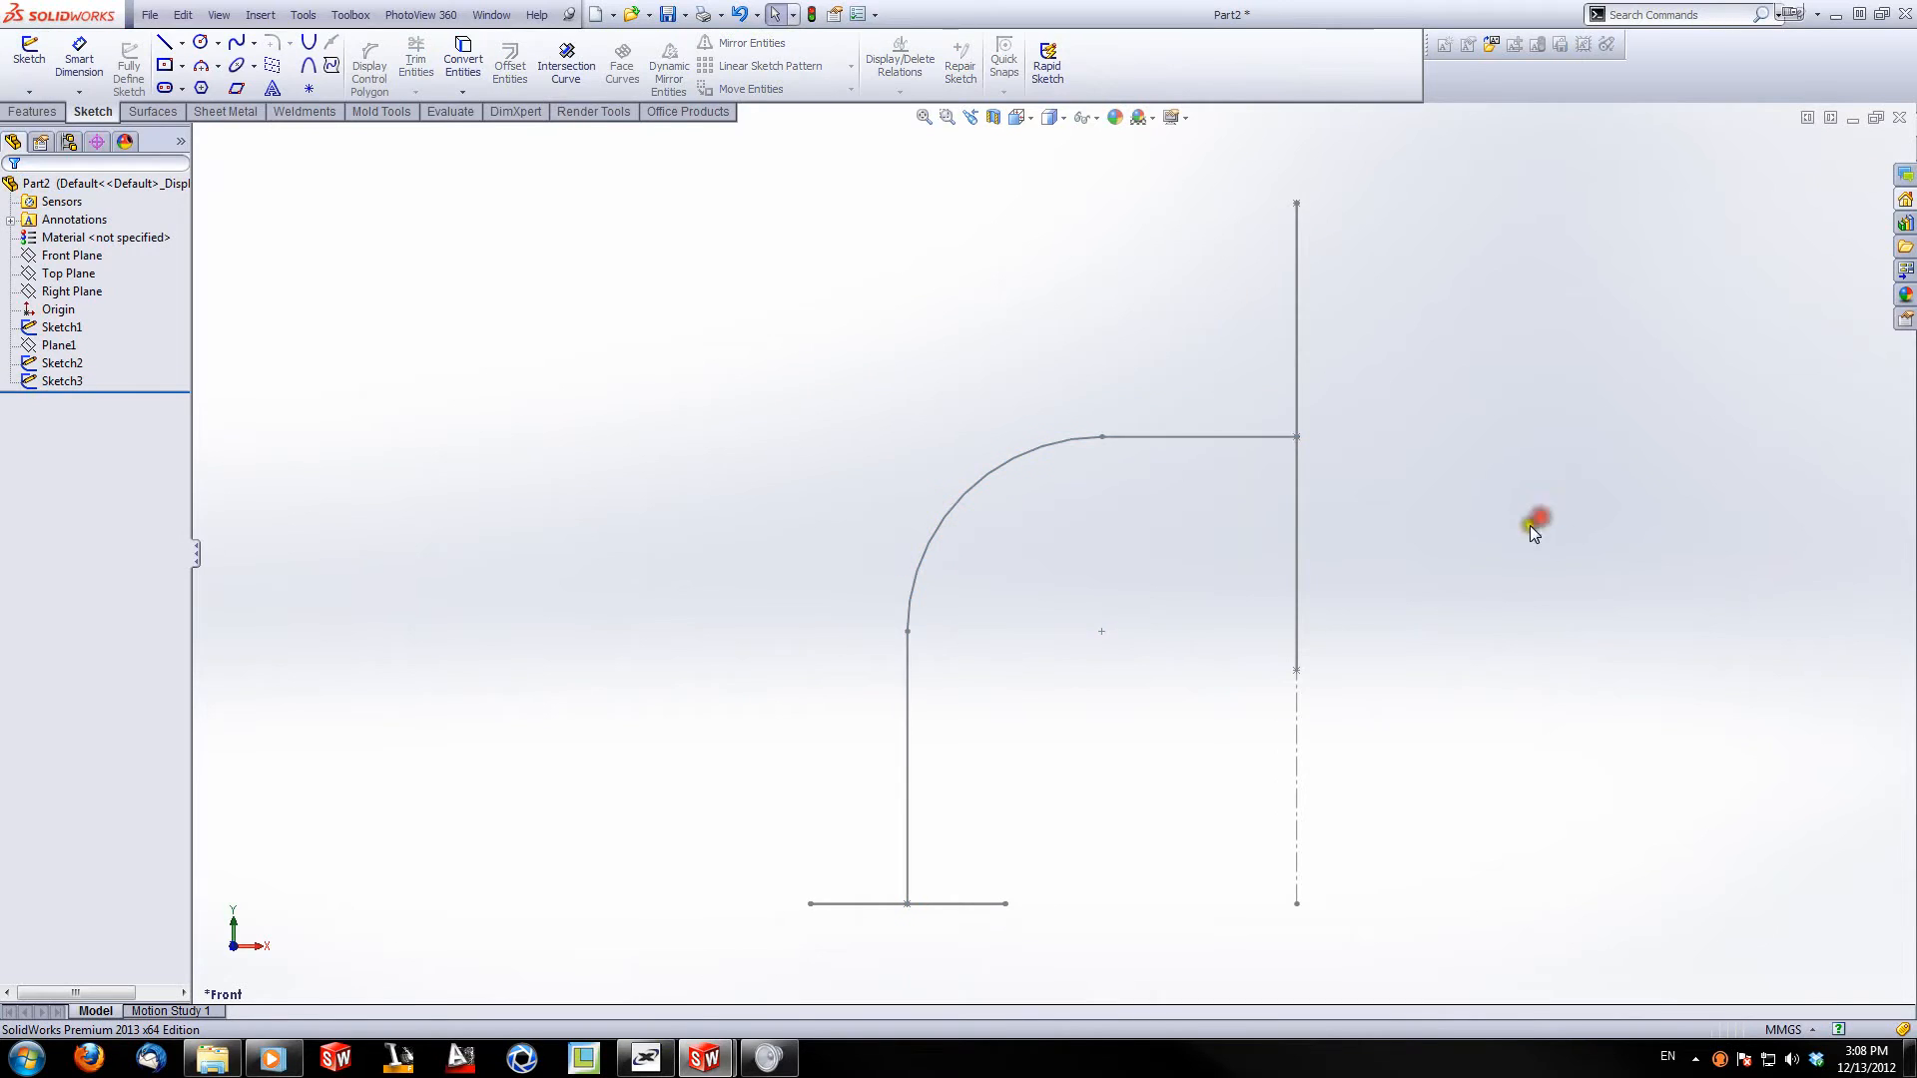
Step: Set up a boss loft with the square and ellipse as profiles and the filleted path sketch as guide curve
scroll(1317, 534, "up", 2)
mouse_move(1207, 547)
middle_mouse_down()
mouse_move(1164, 663)
mouse_move(1108, 599)
middle_mouse_up()
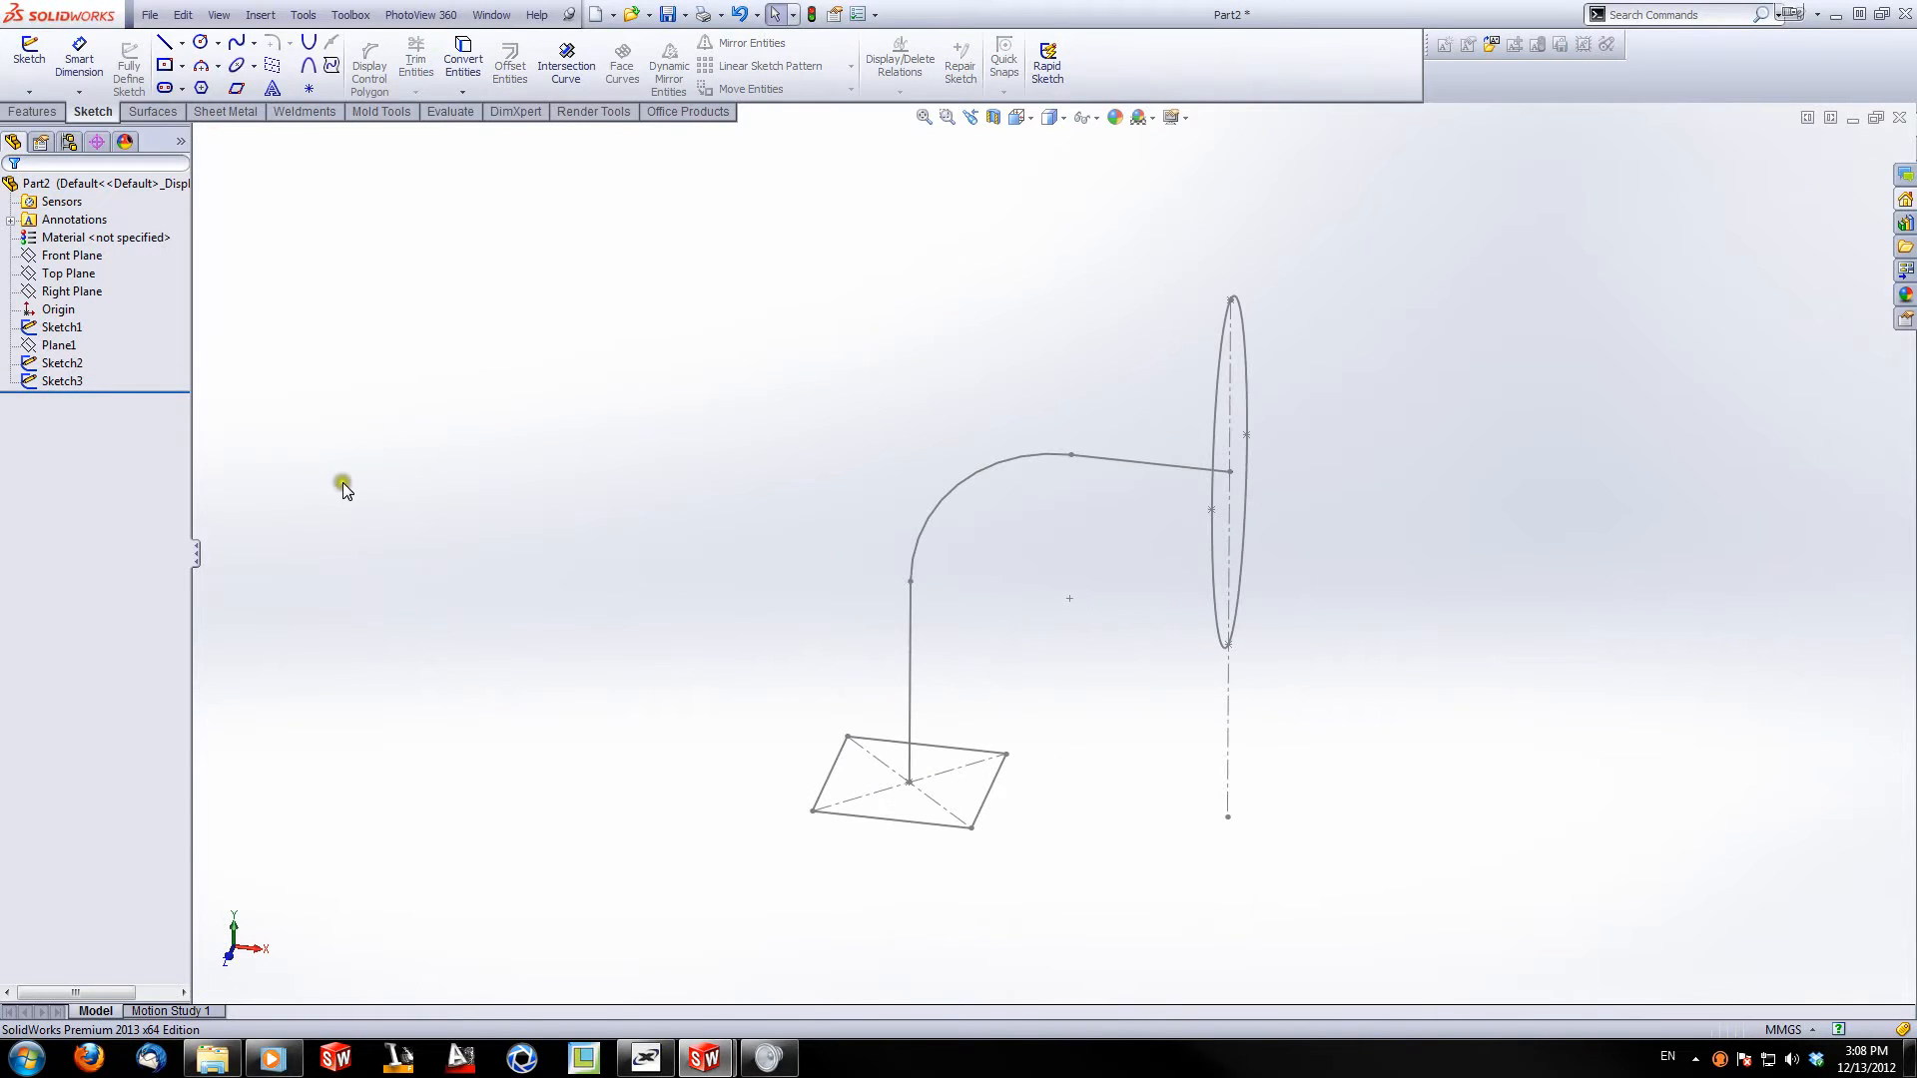
left_click(32, 111)
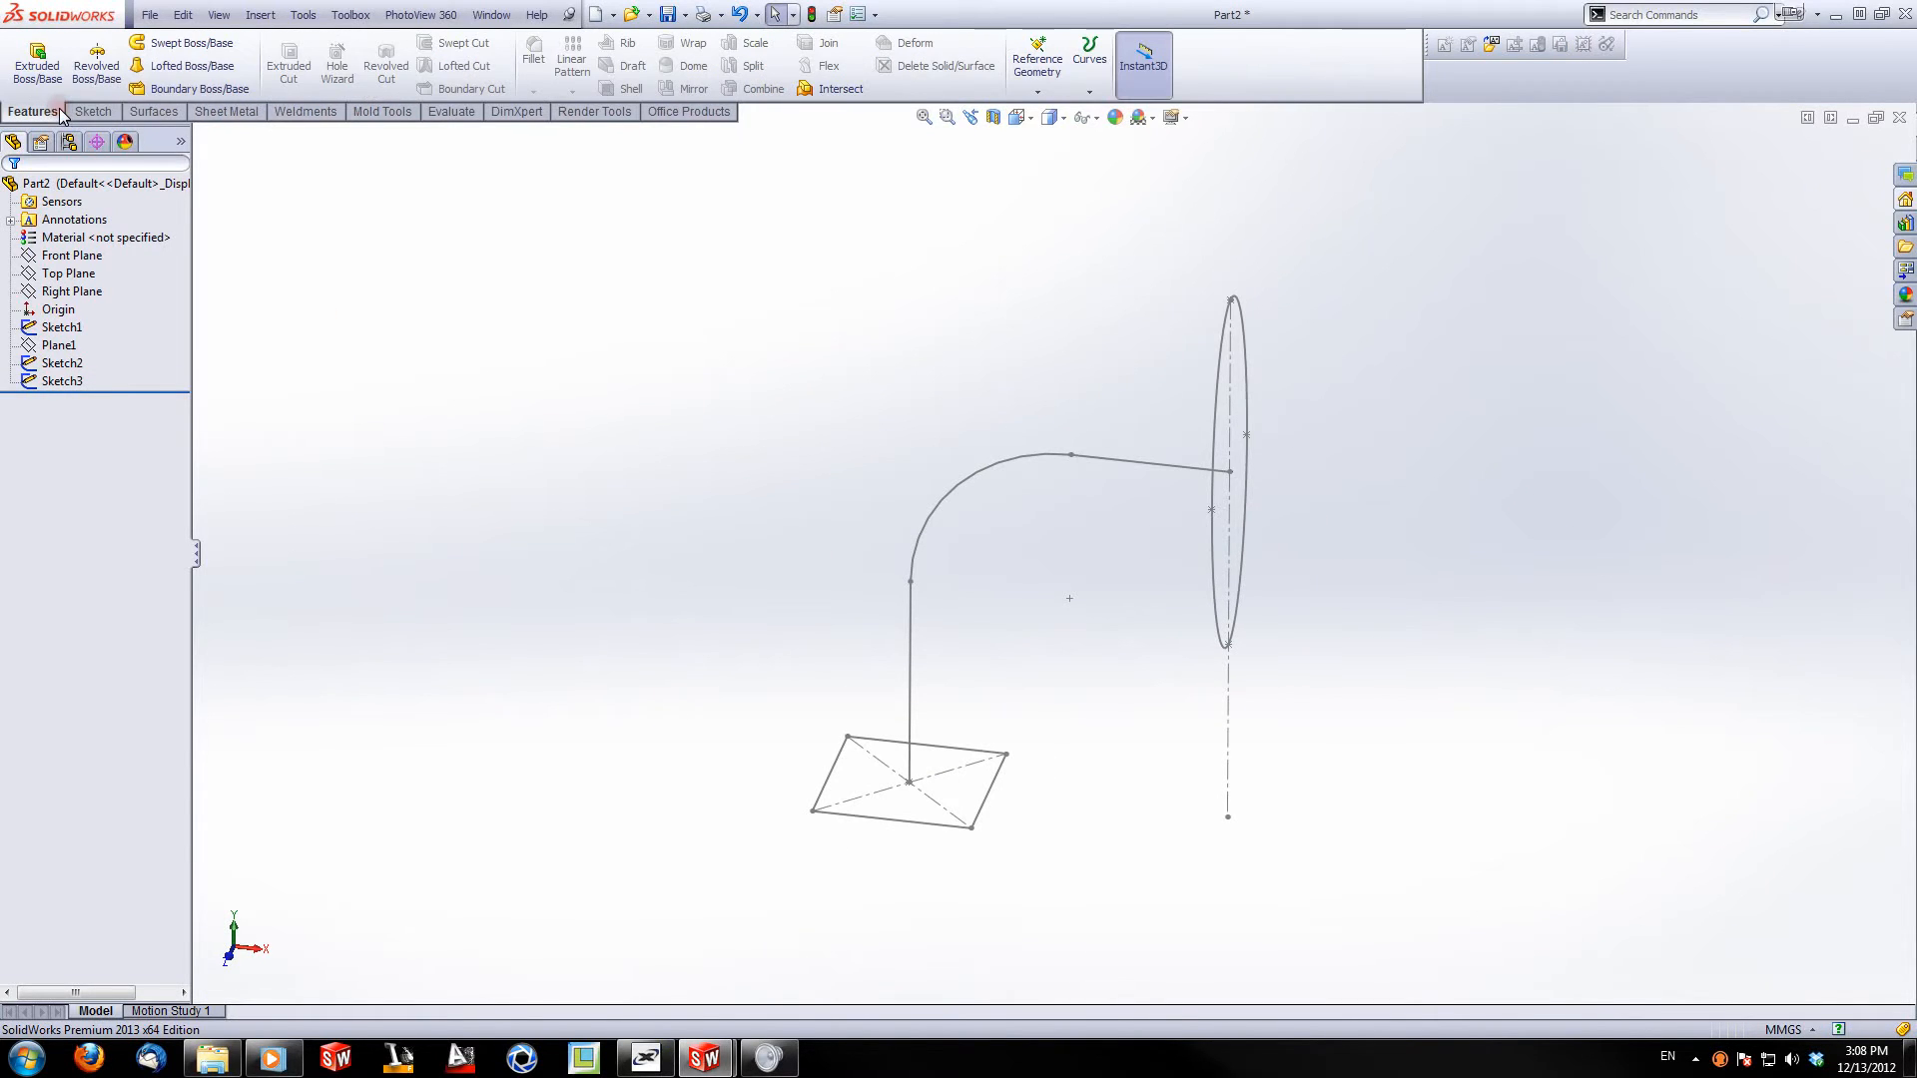
left_click(170, 67)
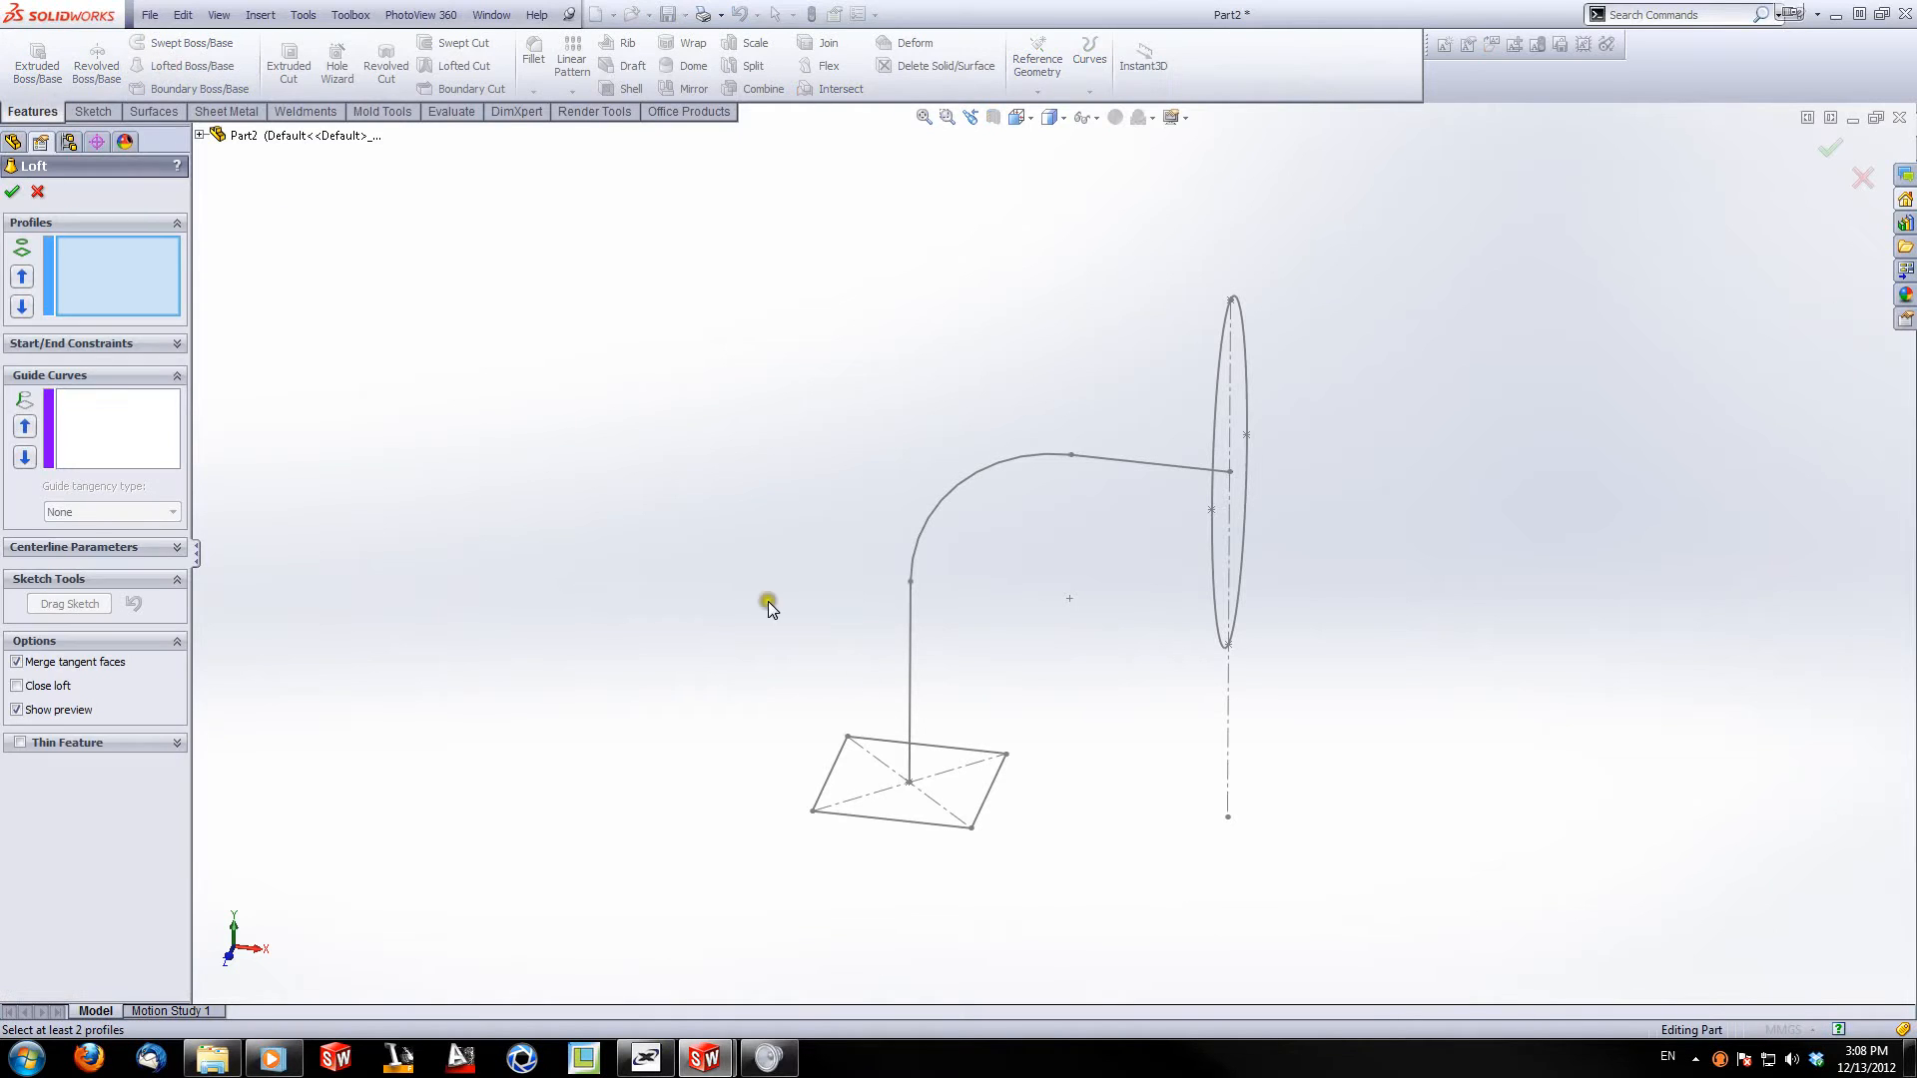
left_click(986, 797)
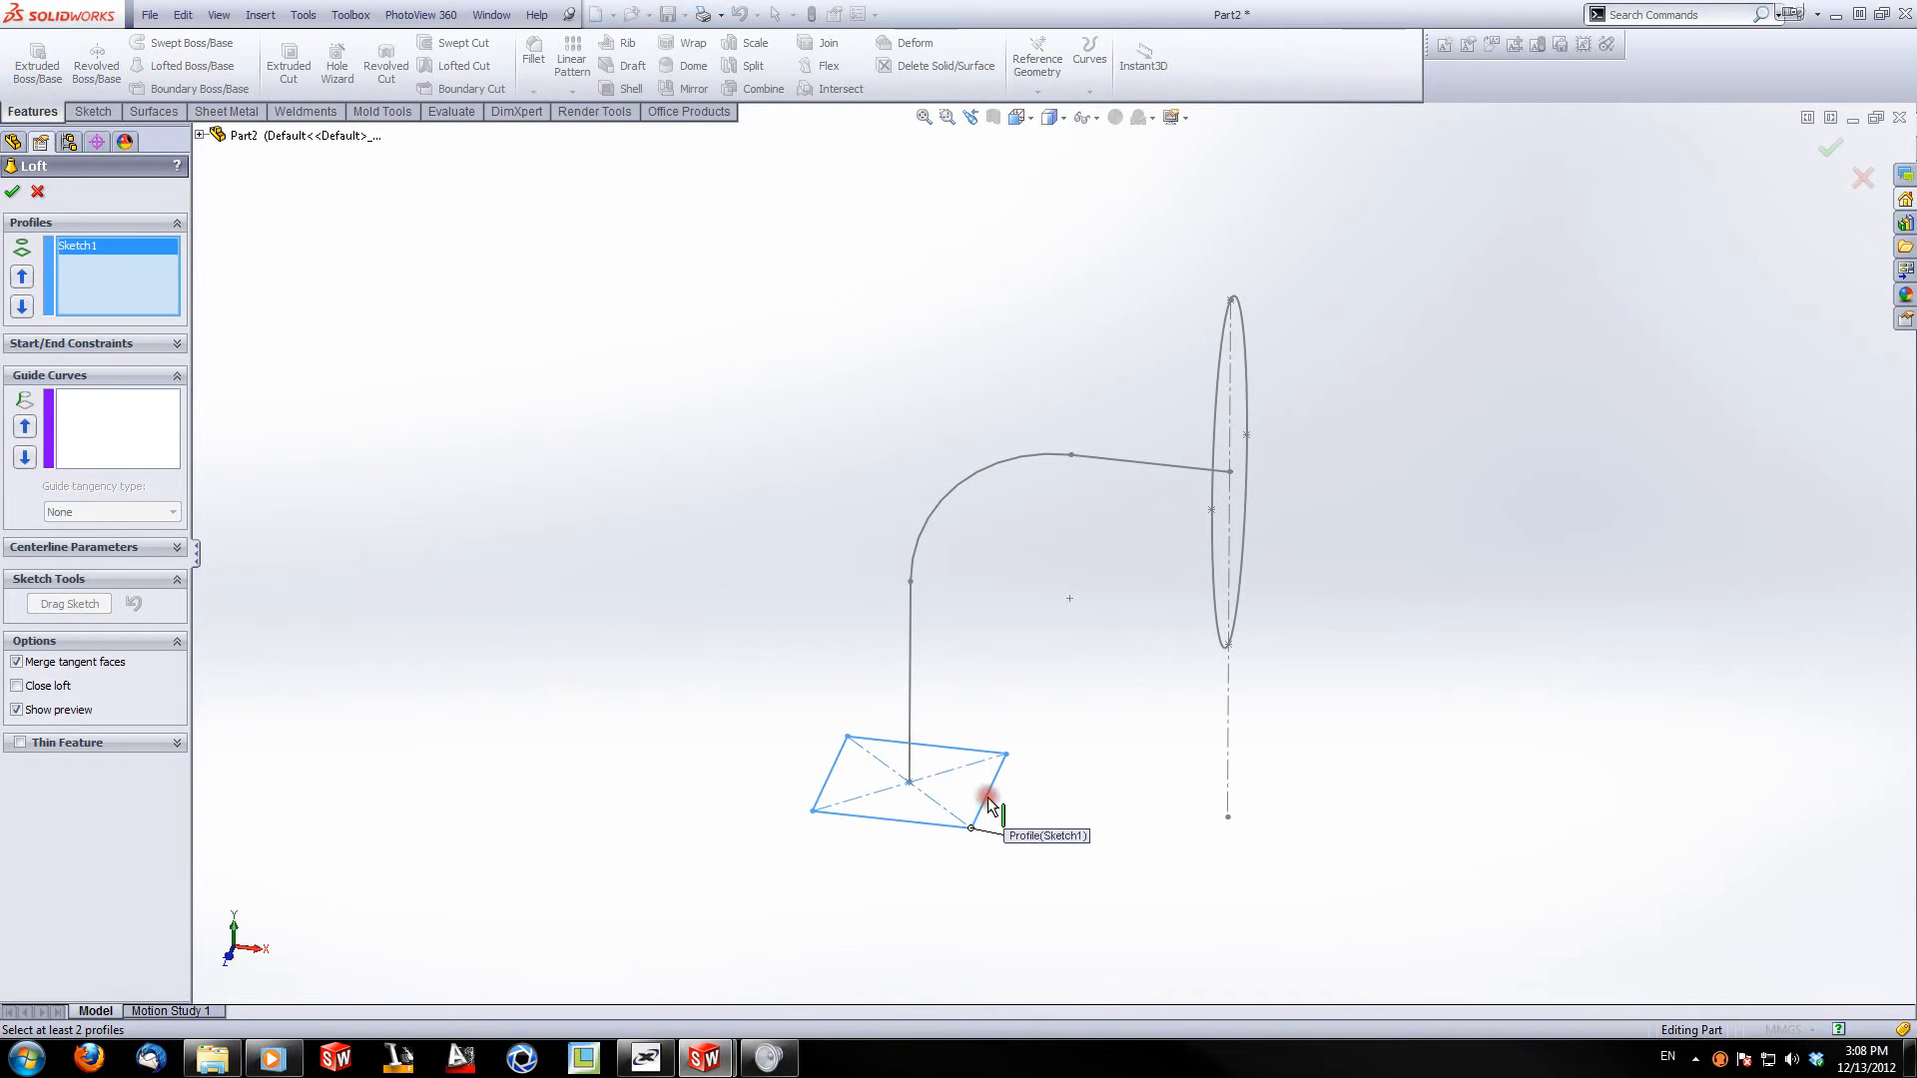
left_click(1216, 629)
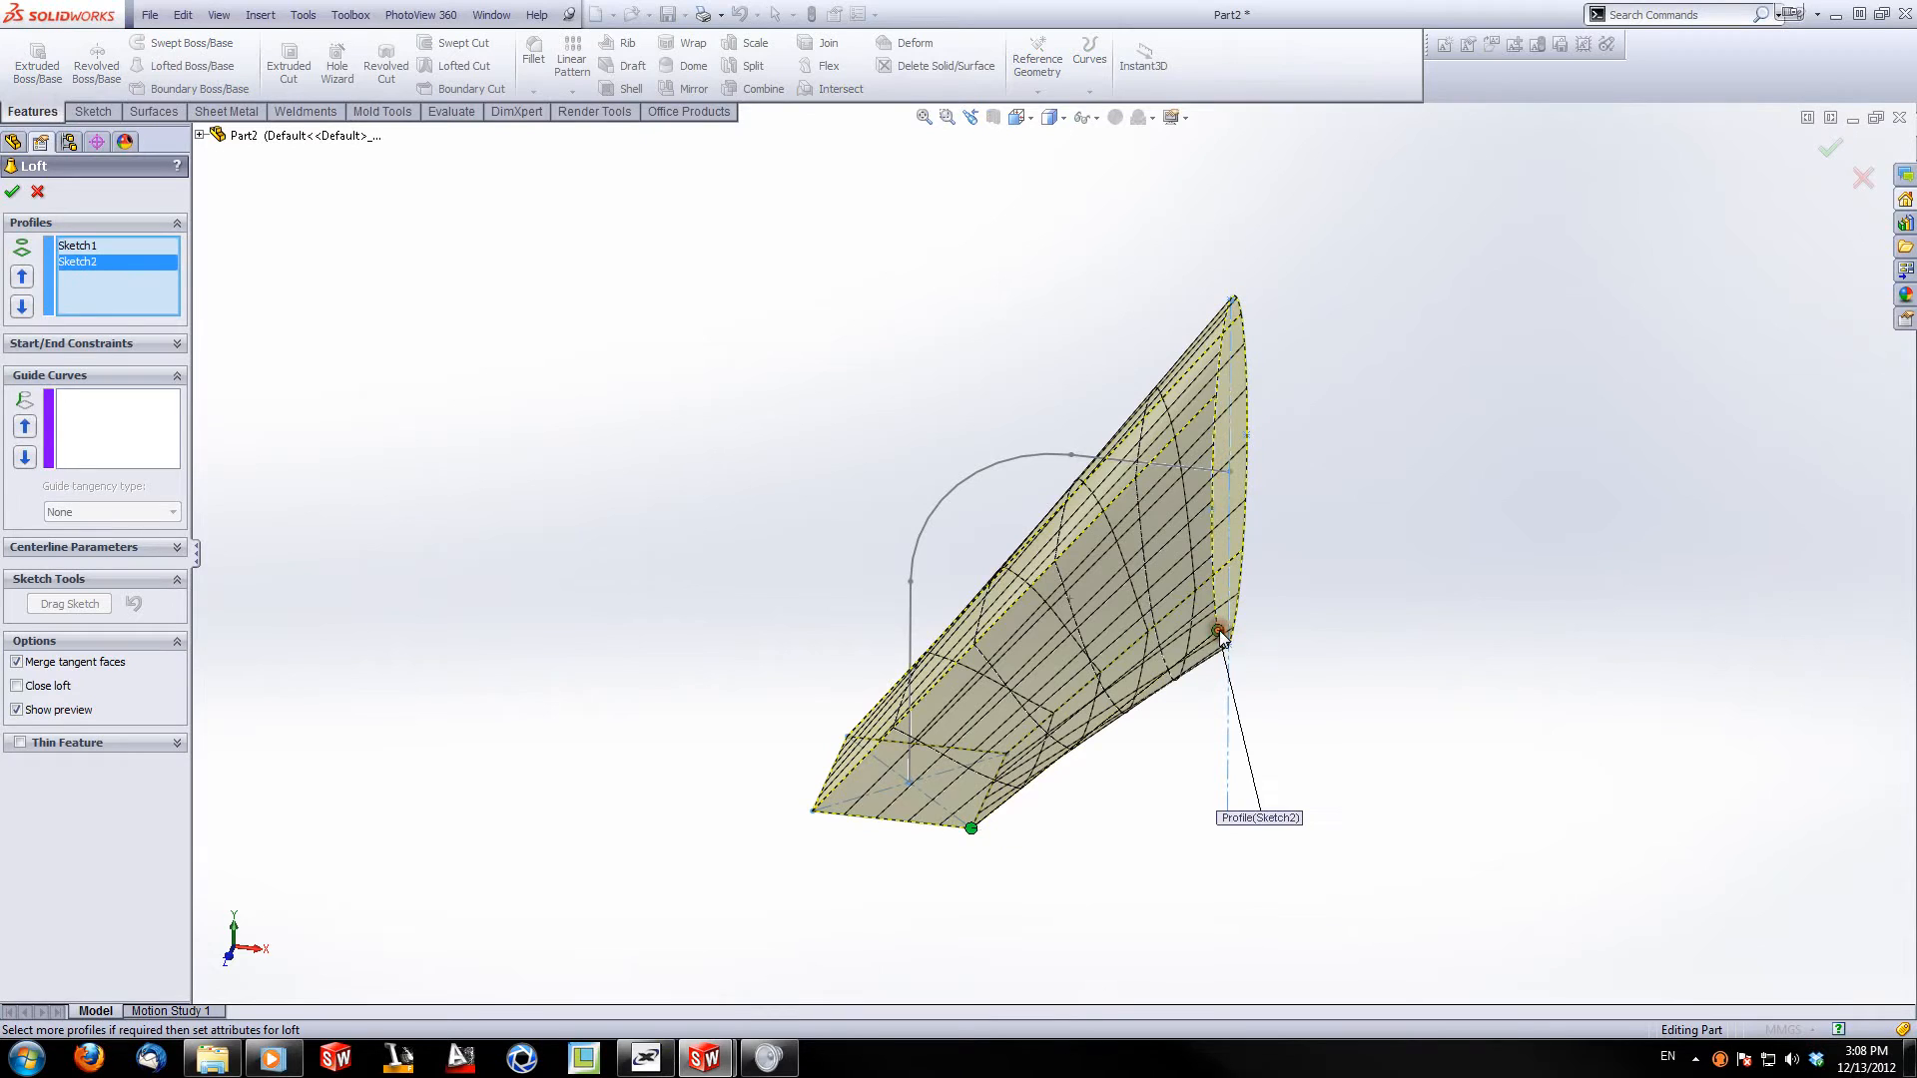
left_click(108, 423)
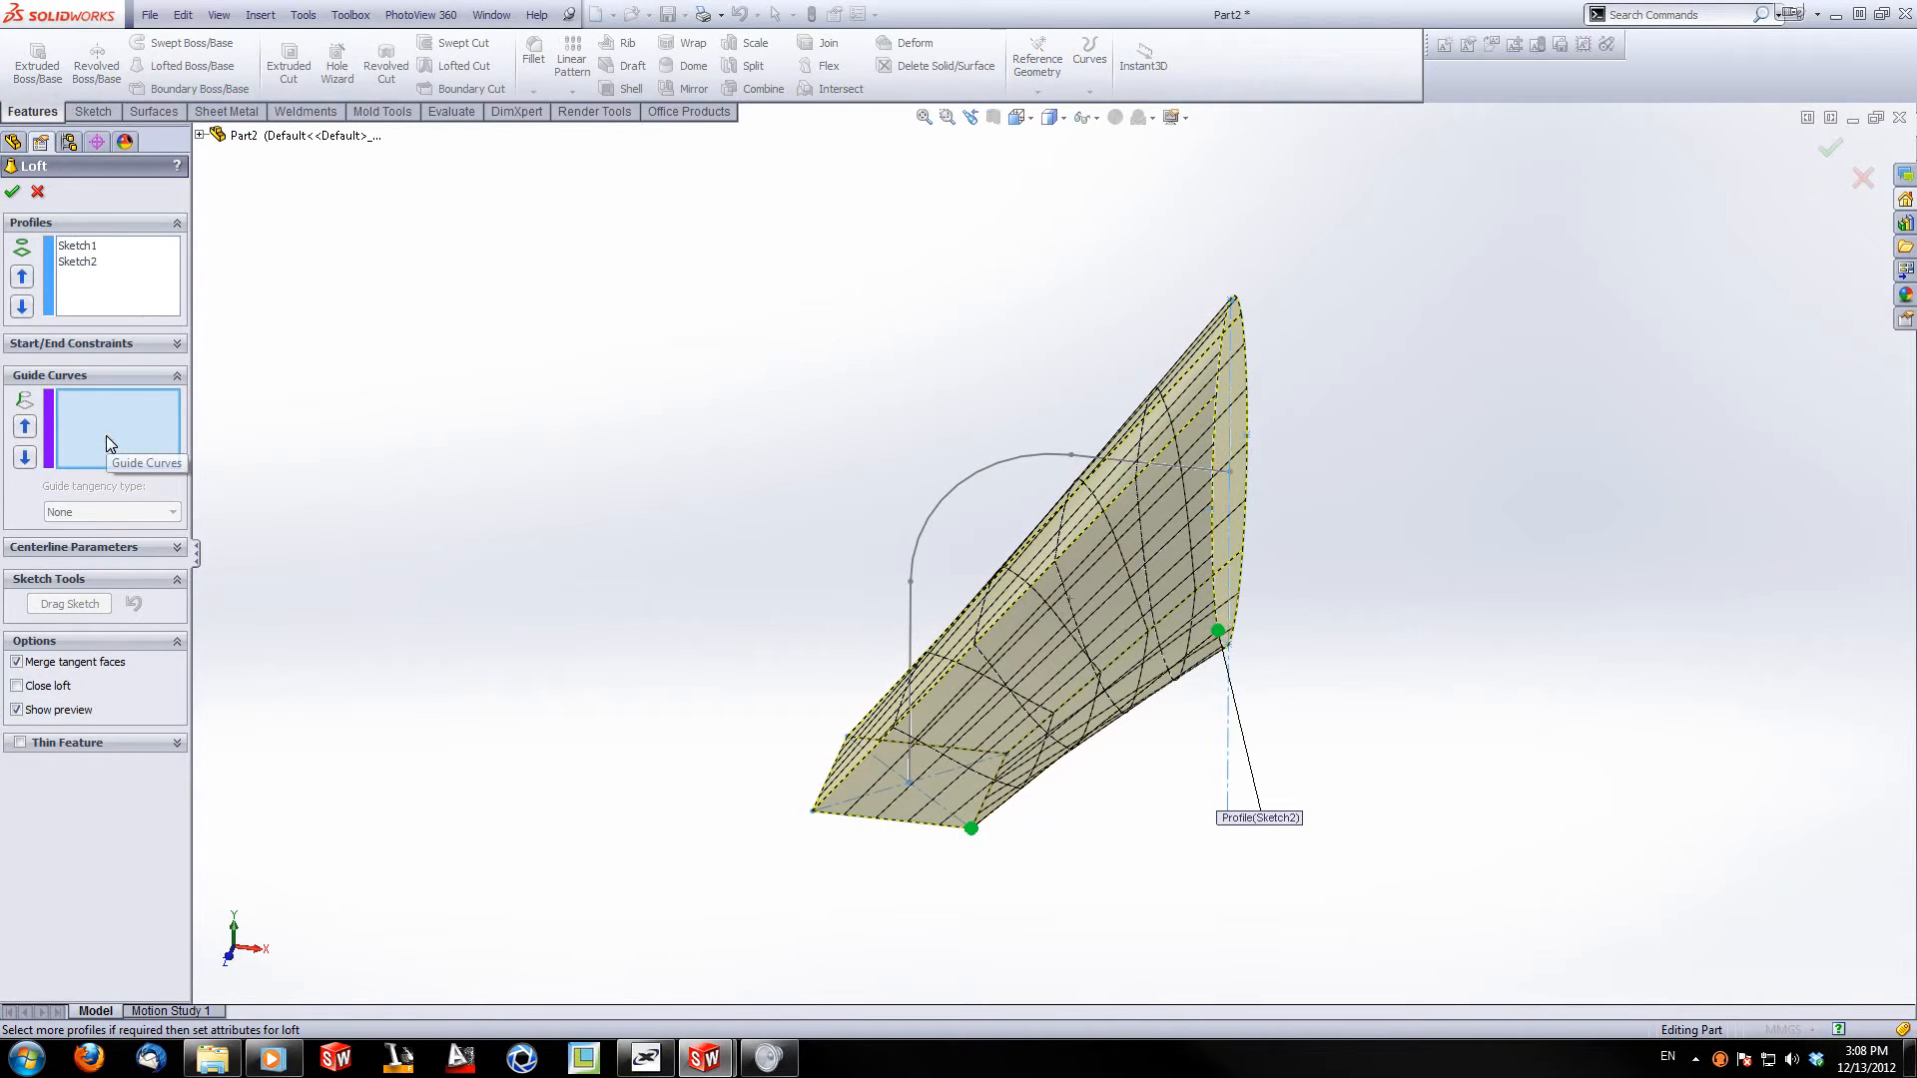
left_click(940, 497)
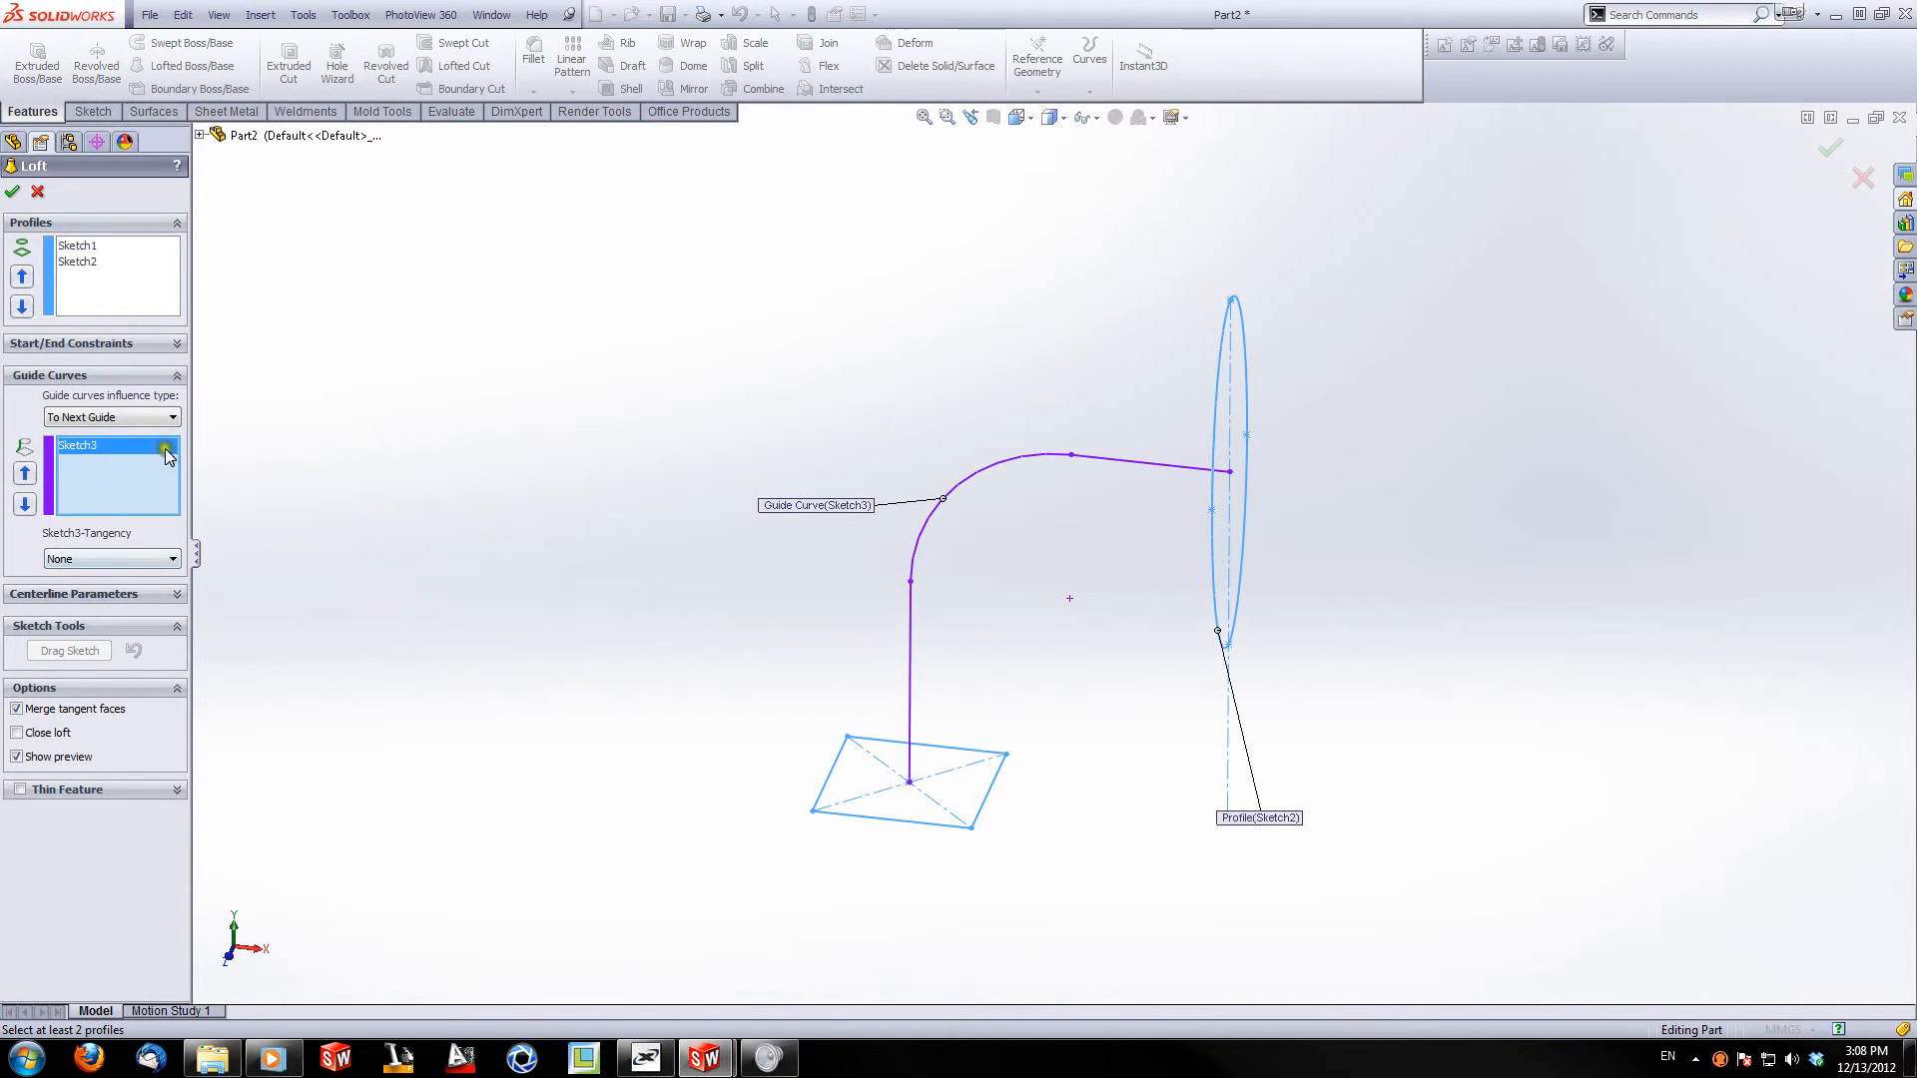
Step: Try the guide curve's Normal To Profile, Direction Vector and None tangency options, and cancel the loft
left_click(170, 559)
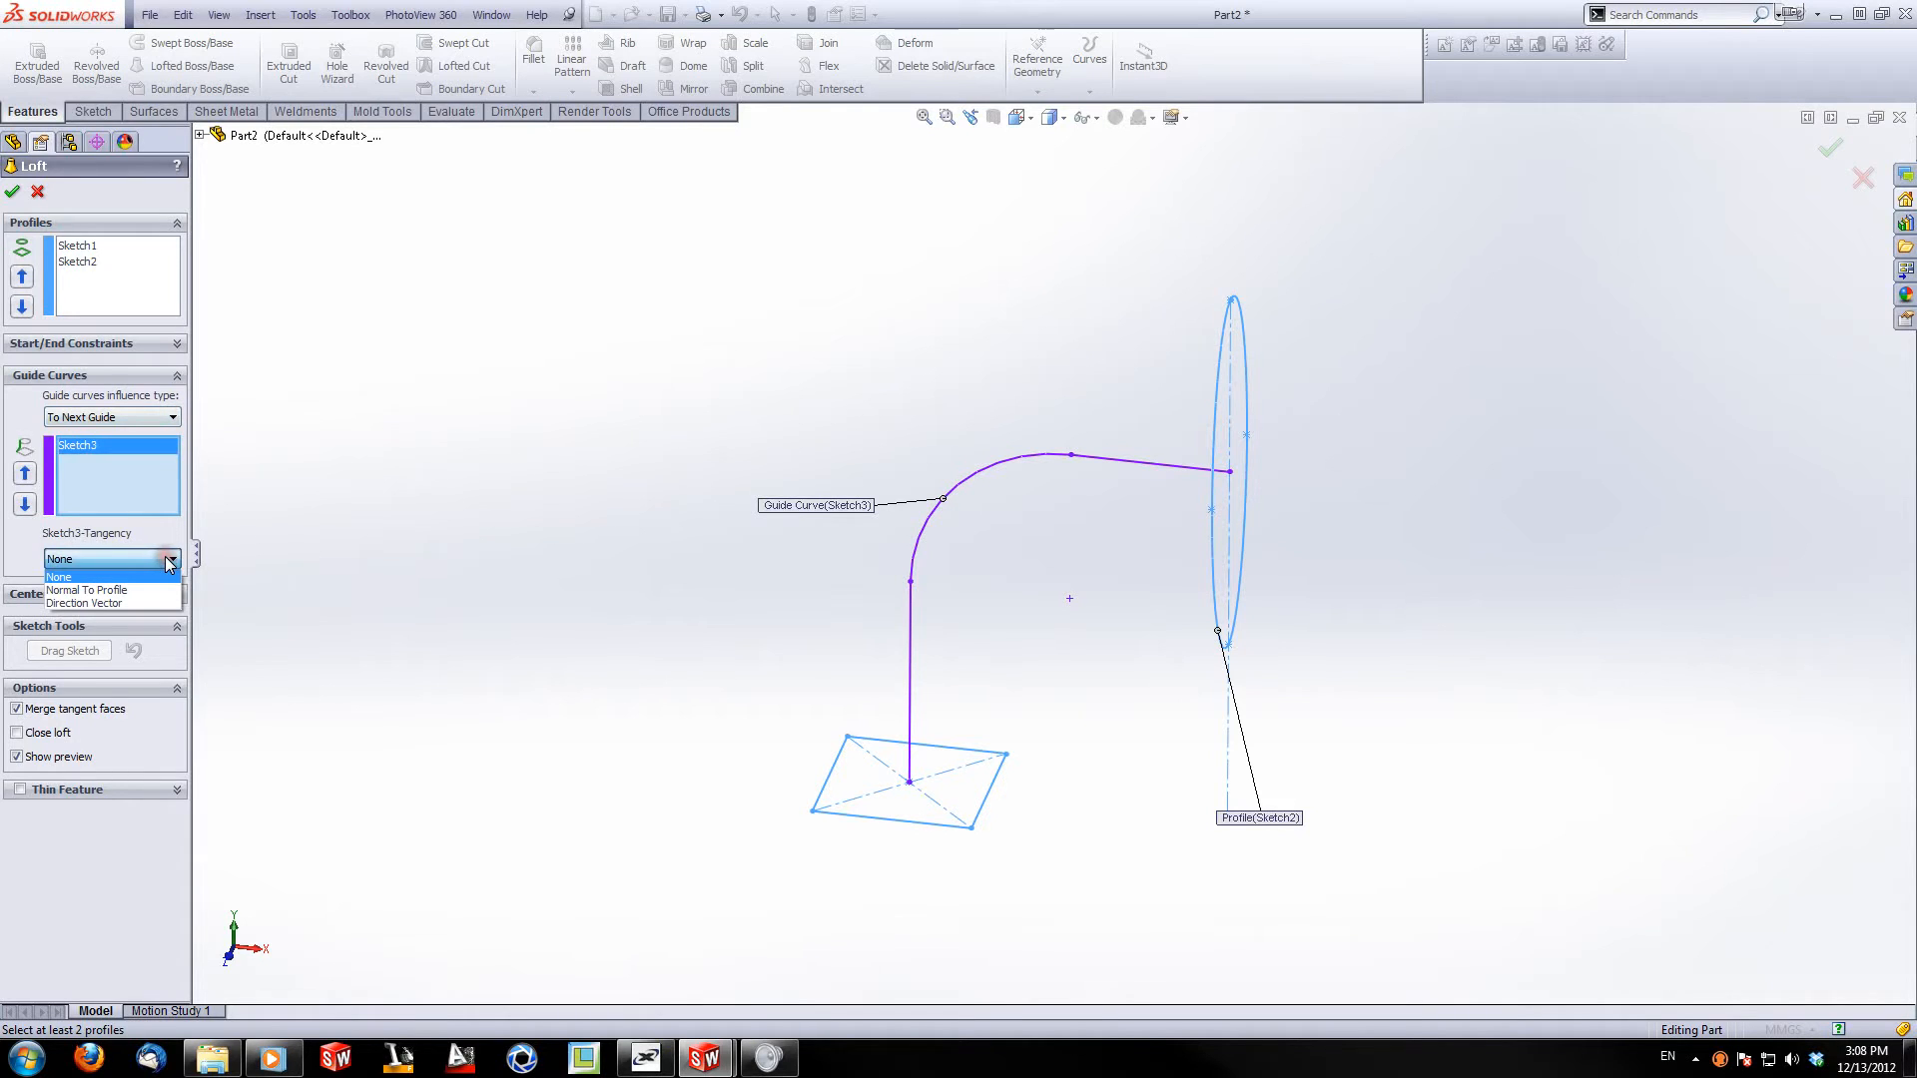
left_click(140, 590)
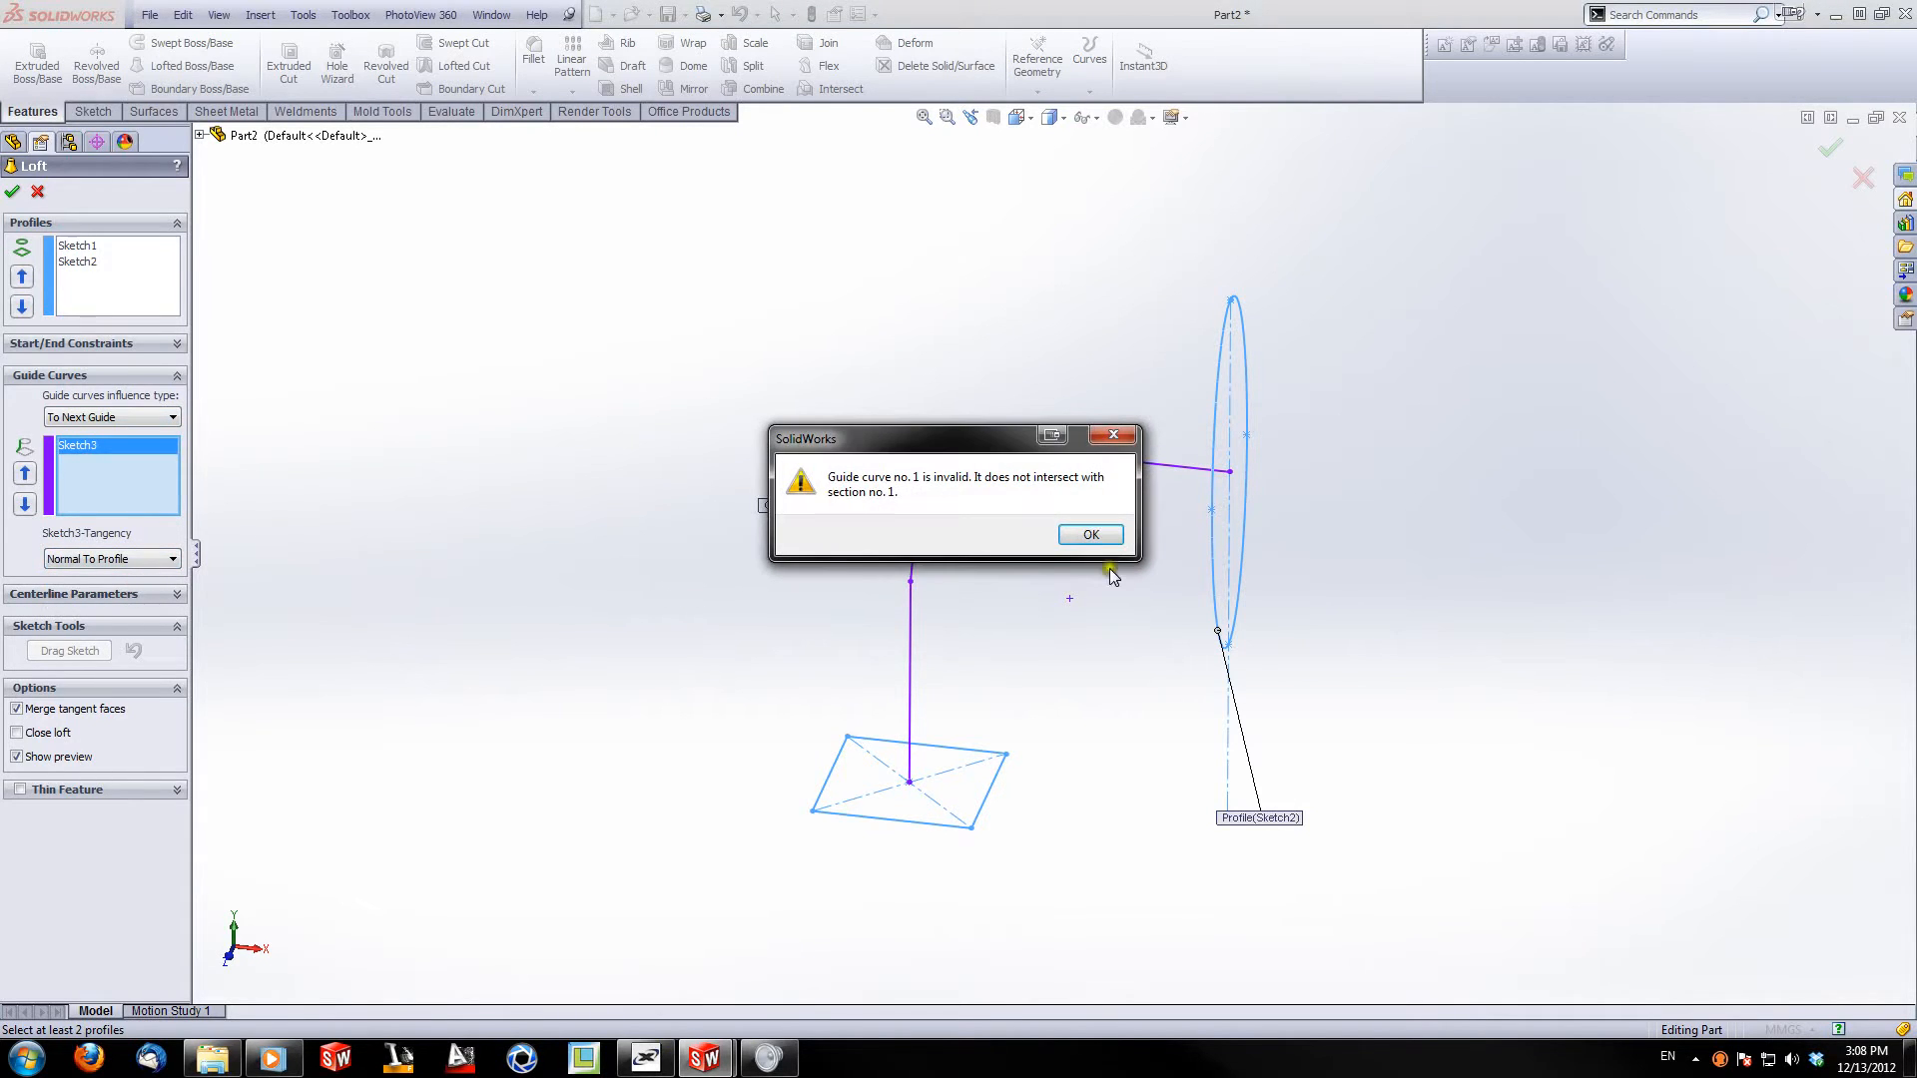
left_click(1085, 536)
left_click(171, 559)
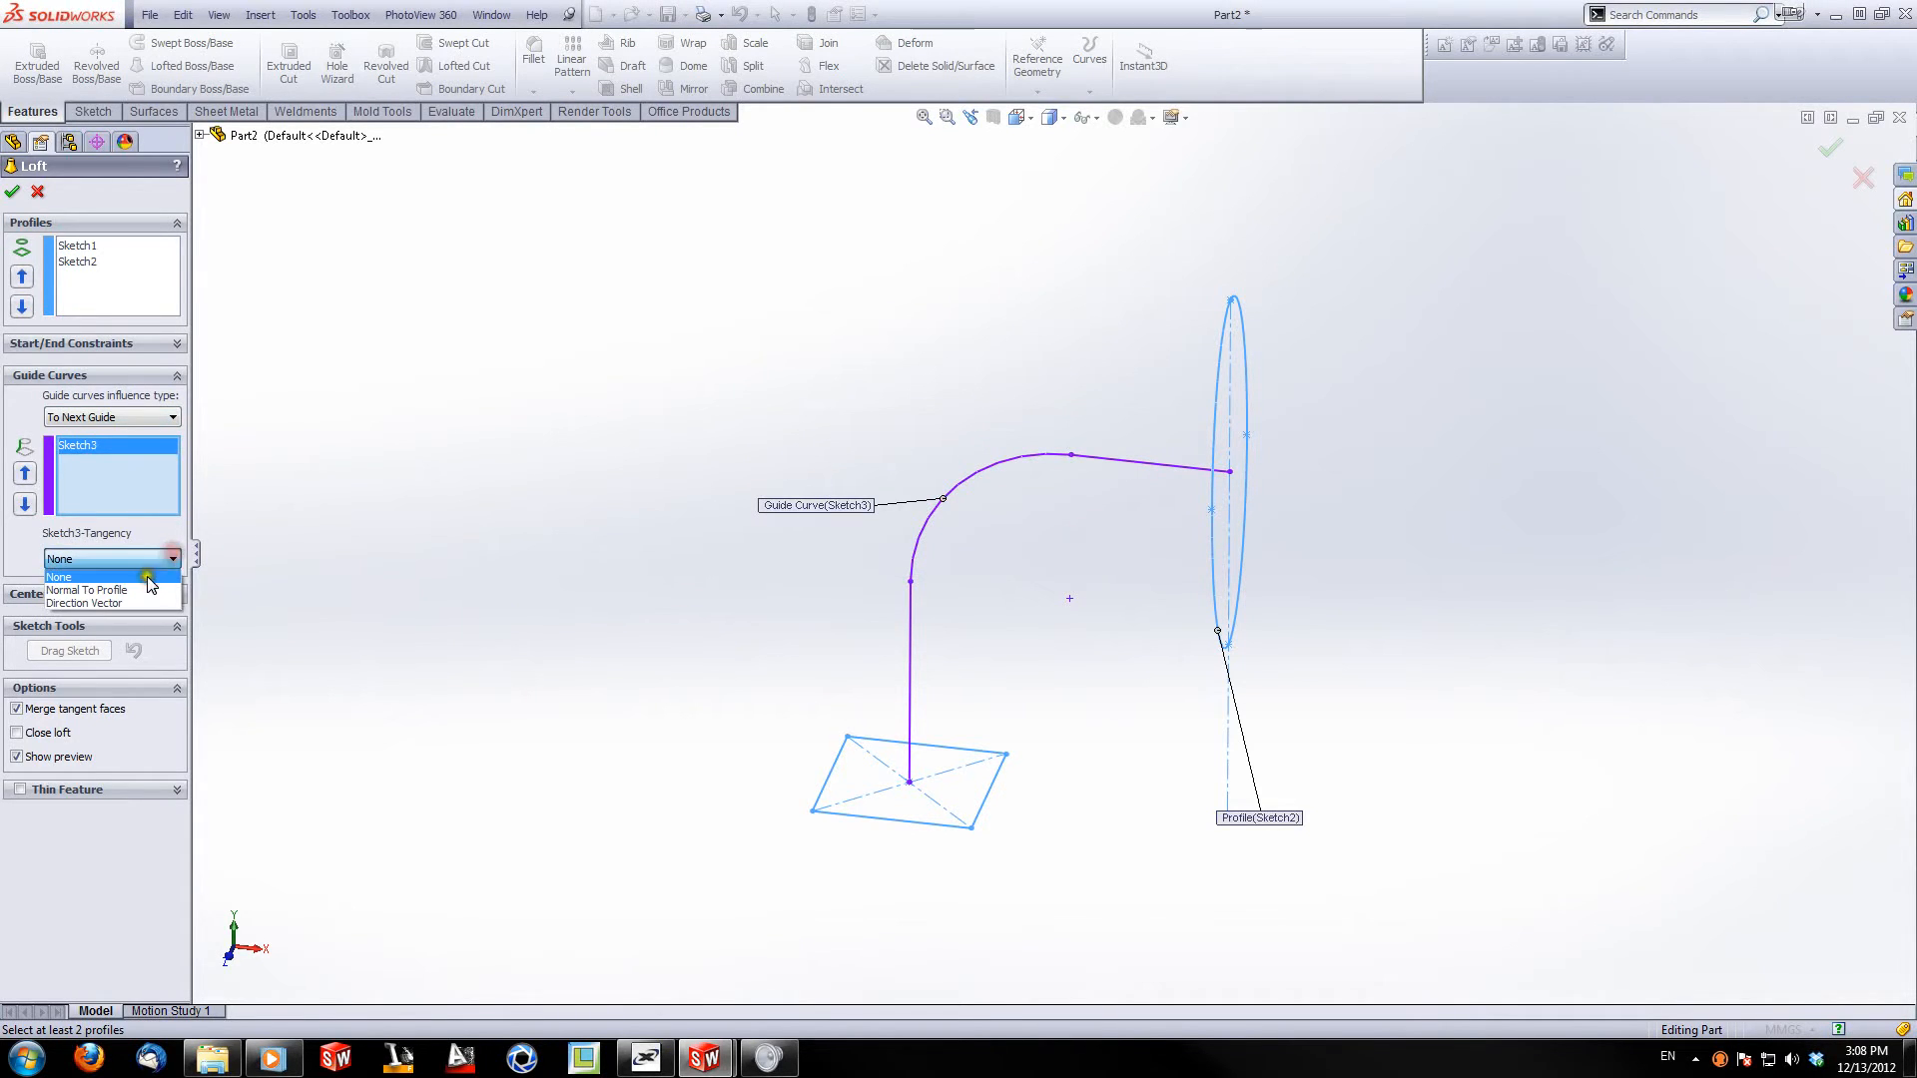
left_click(138, 603)
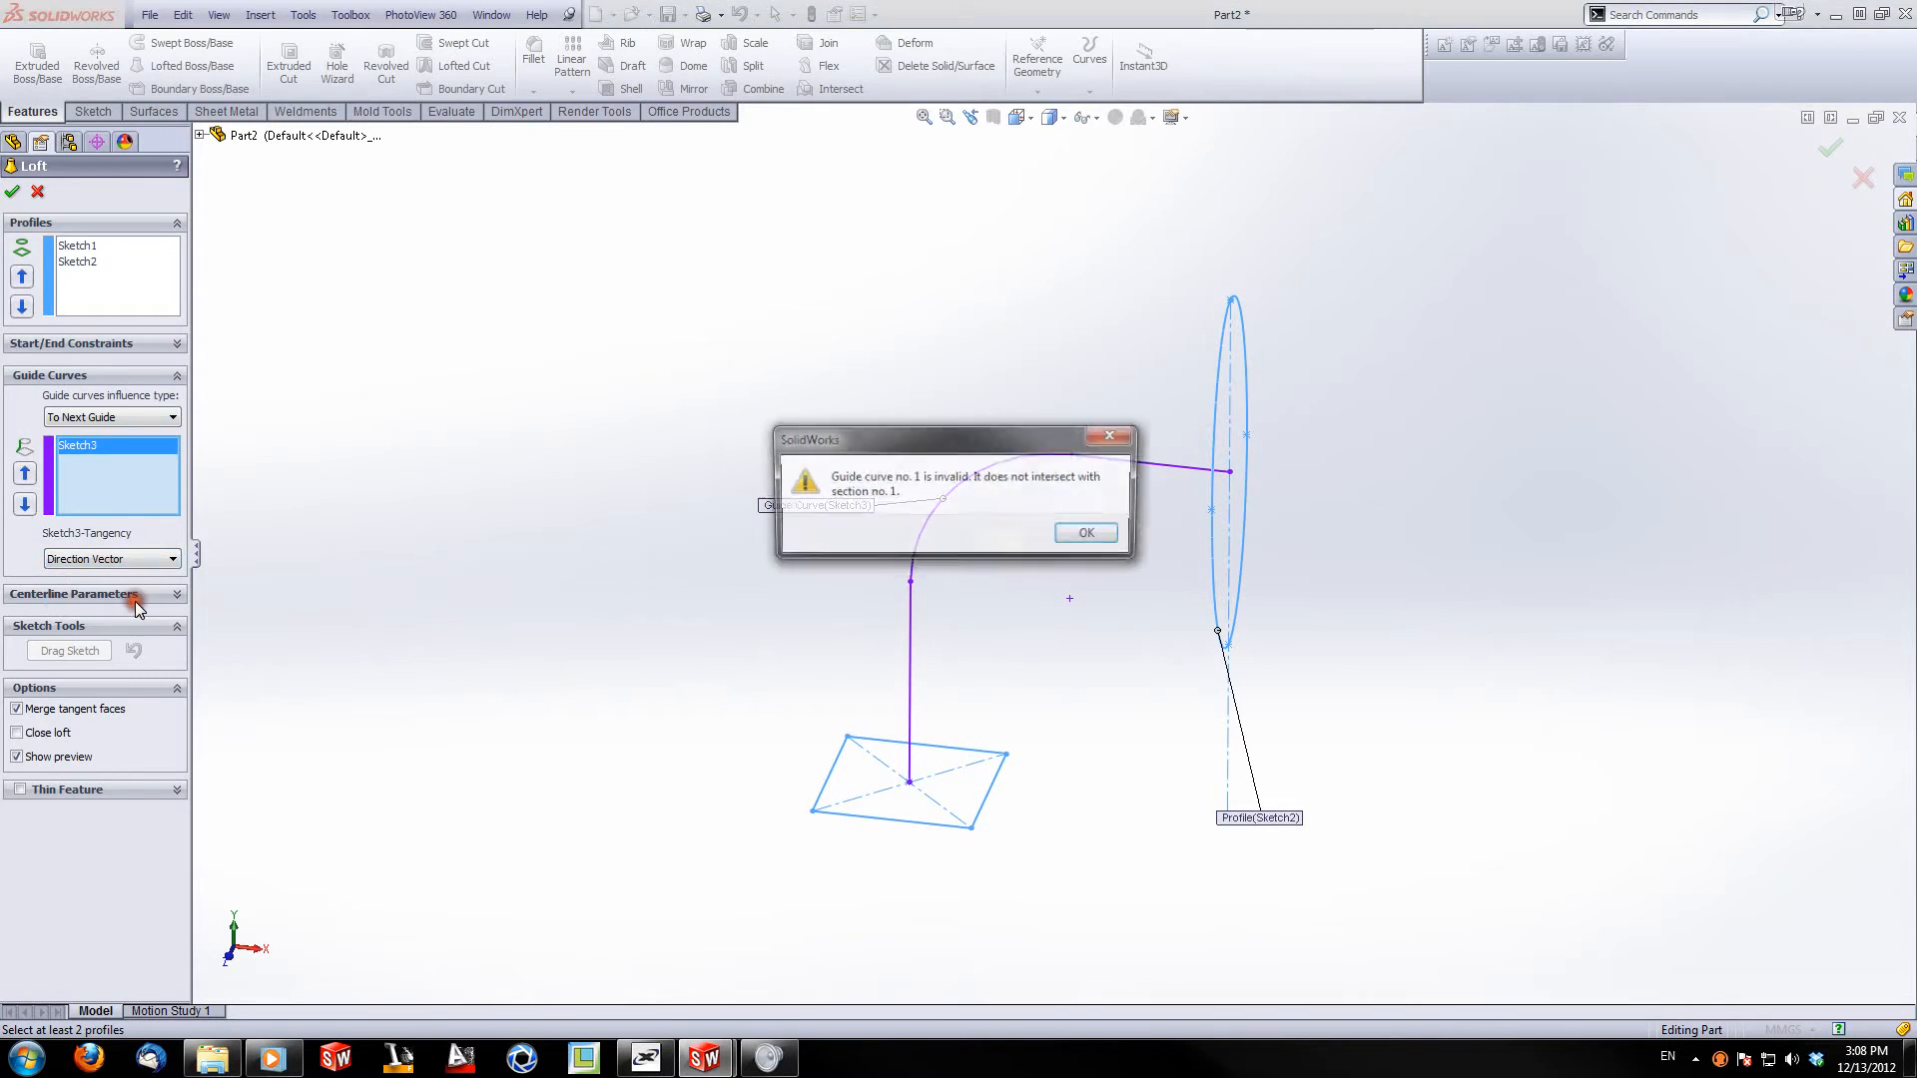
left_click(1088, 539)
left_click(171, 559)
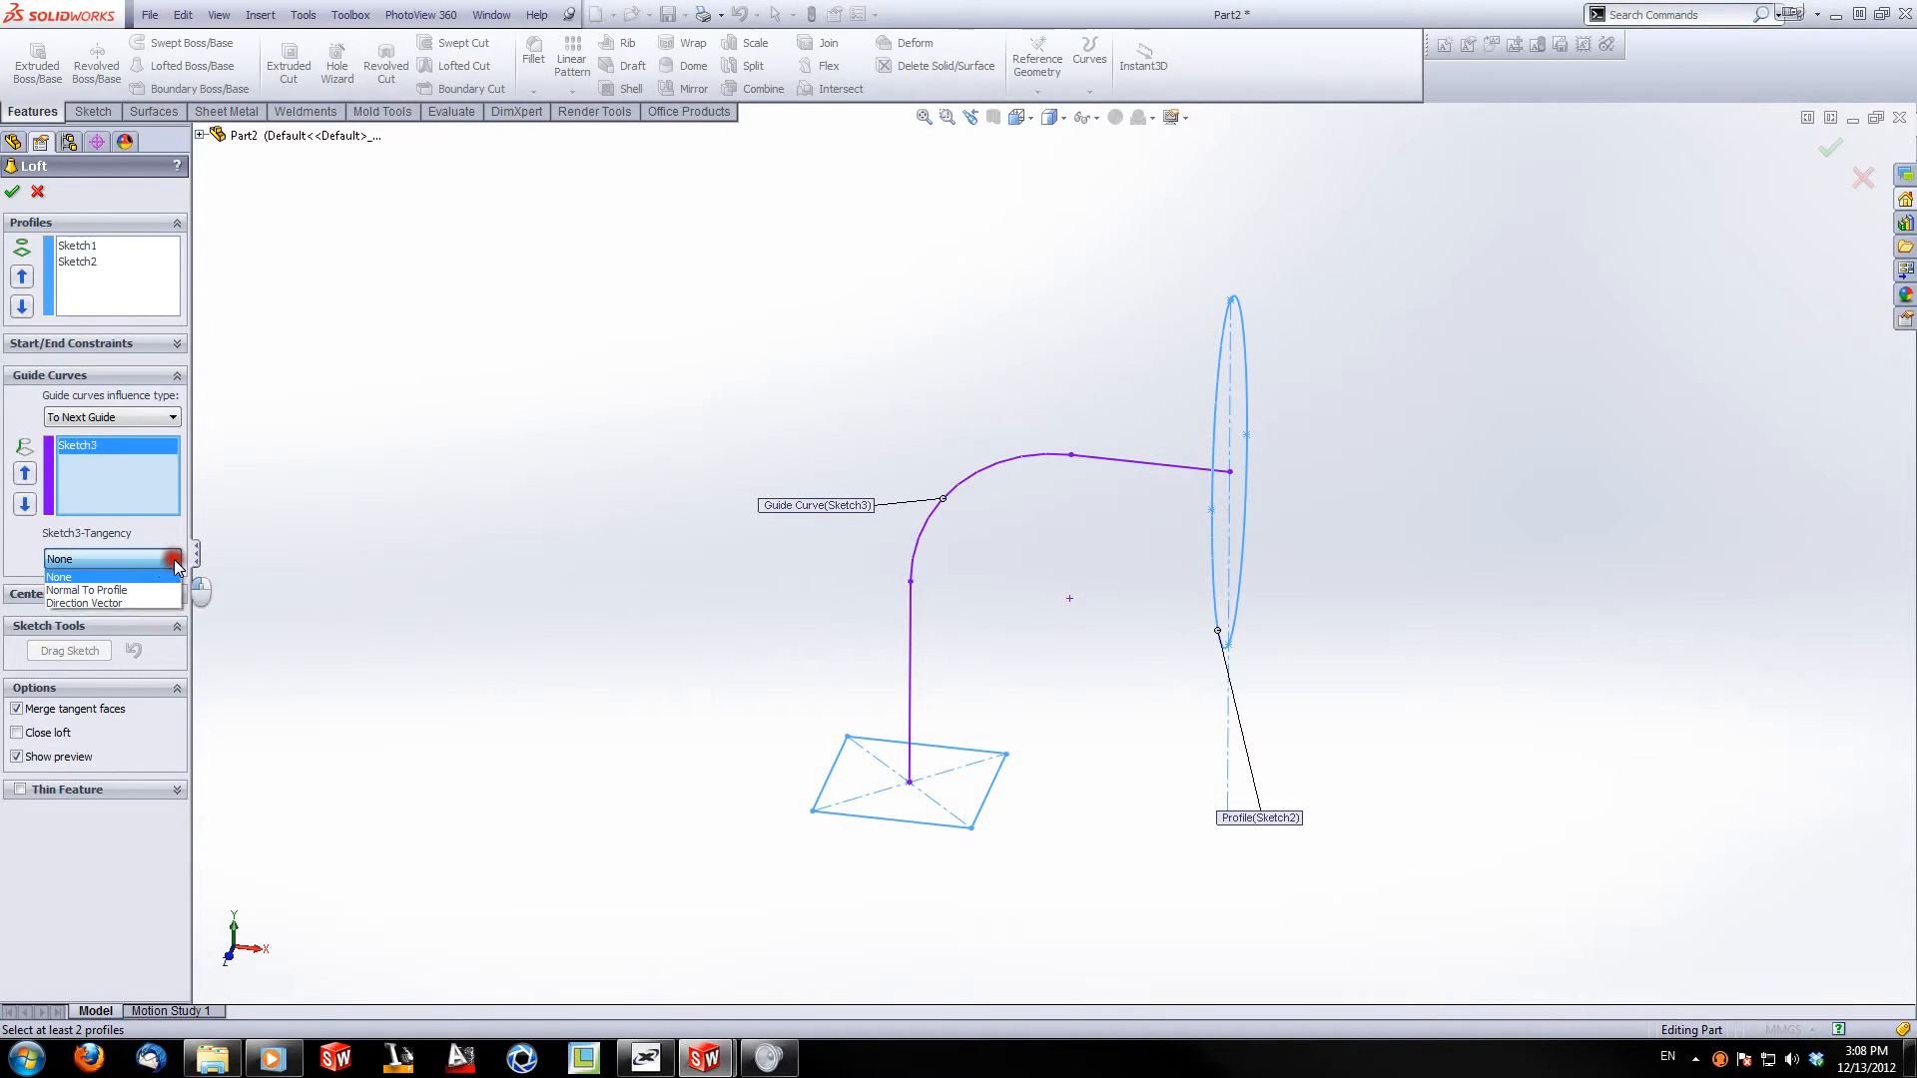
left_click(111, 579)
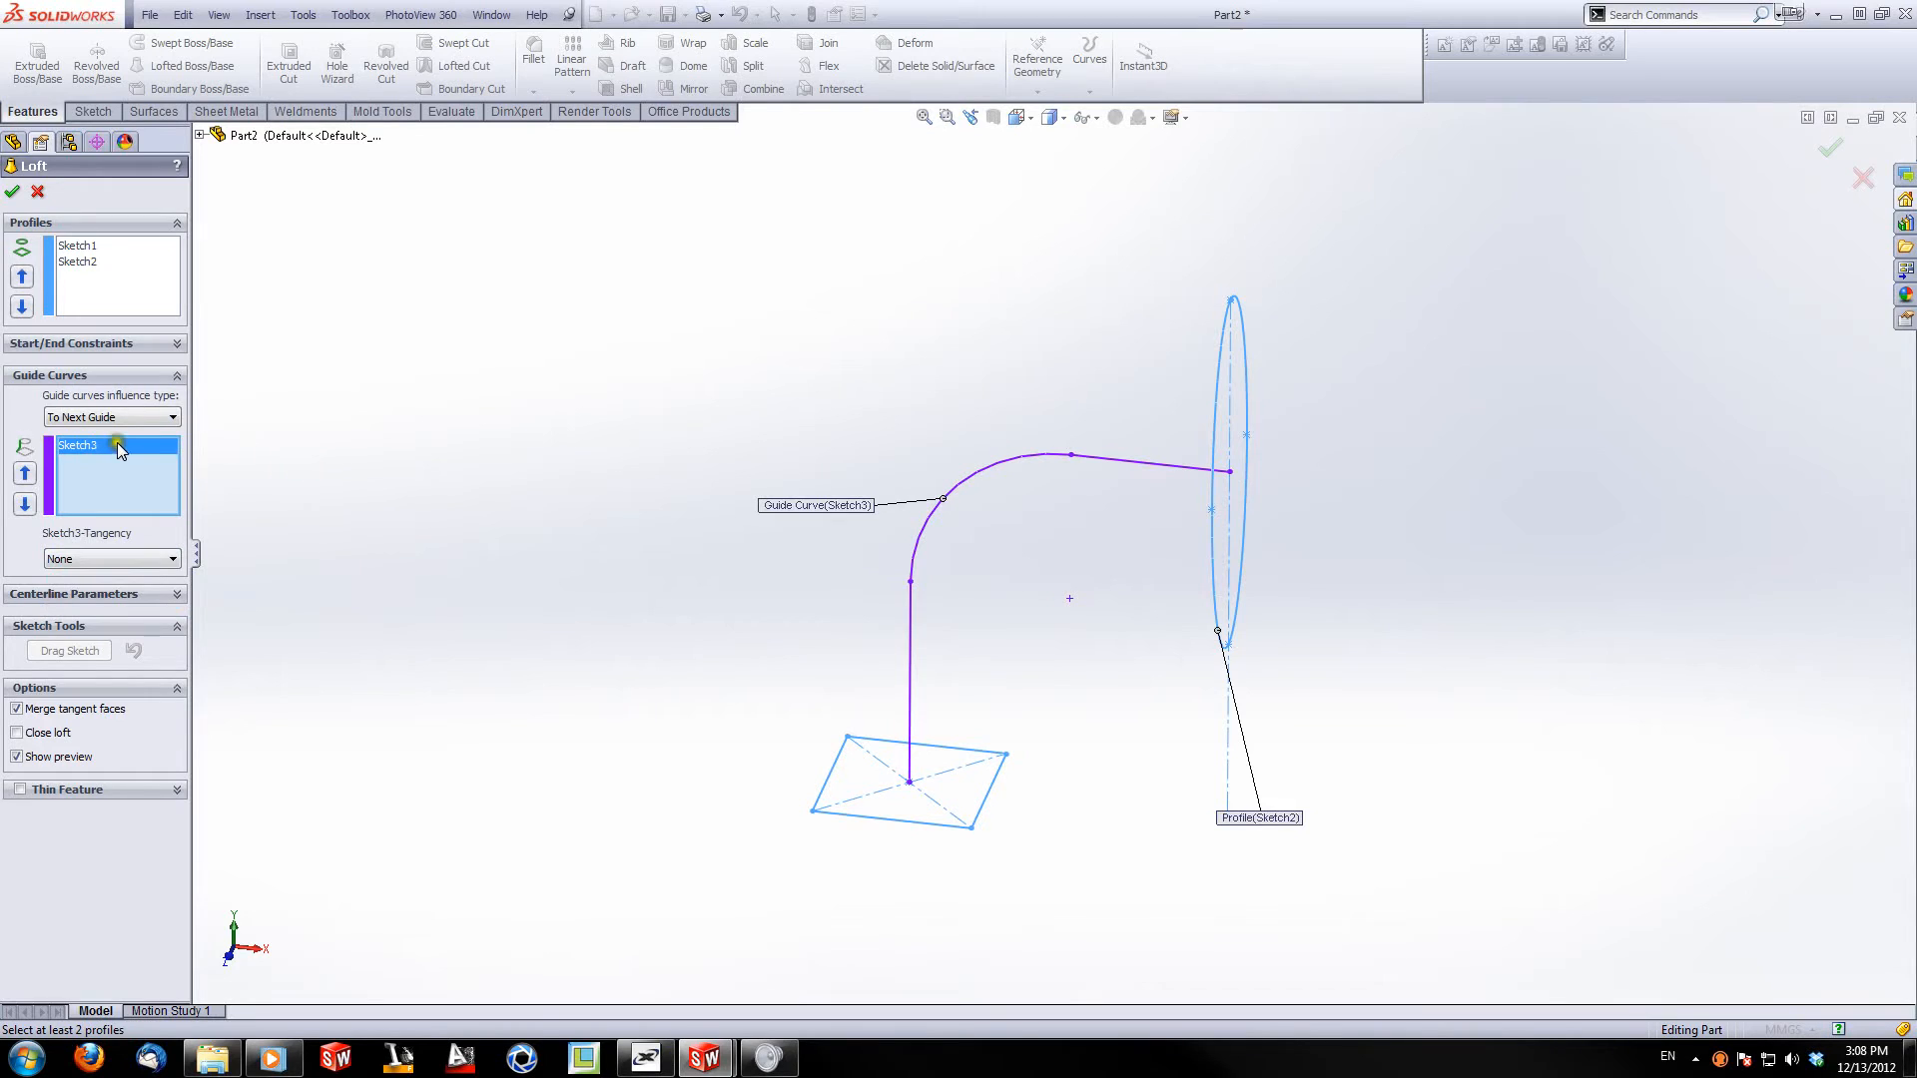
left_click(12, 195)
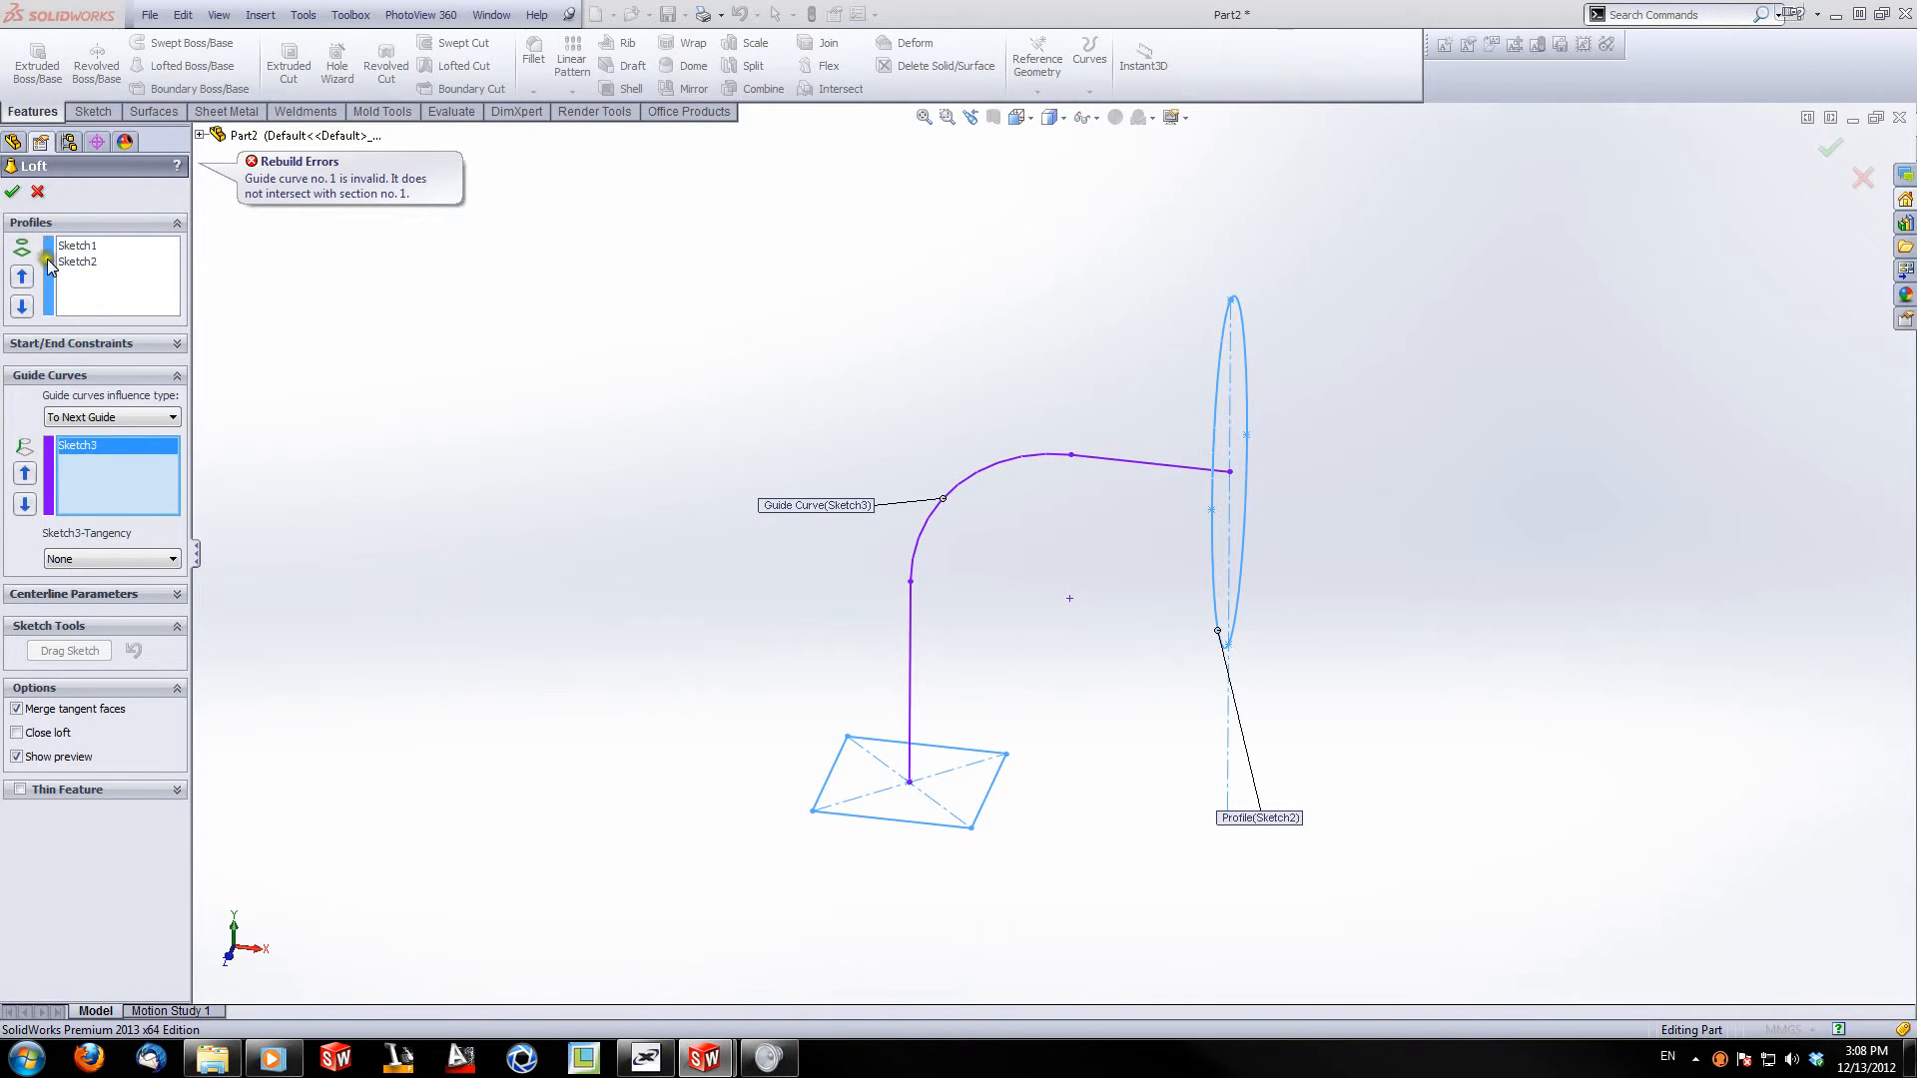
left_click(38, 193)
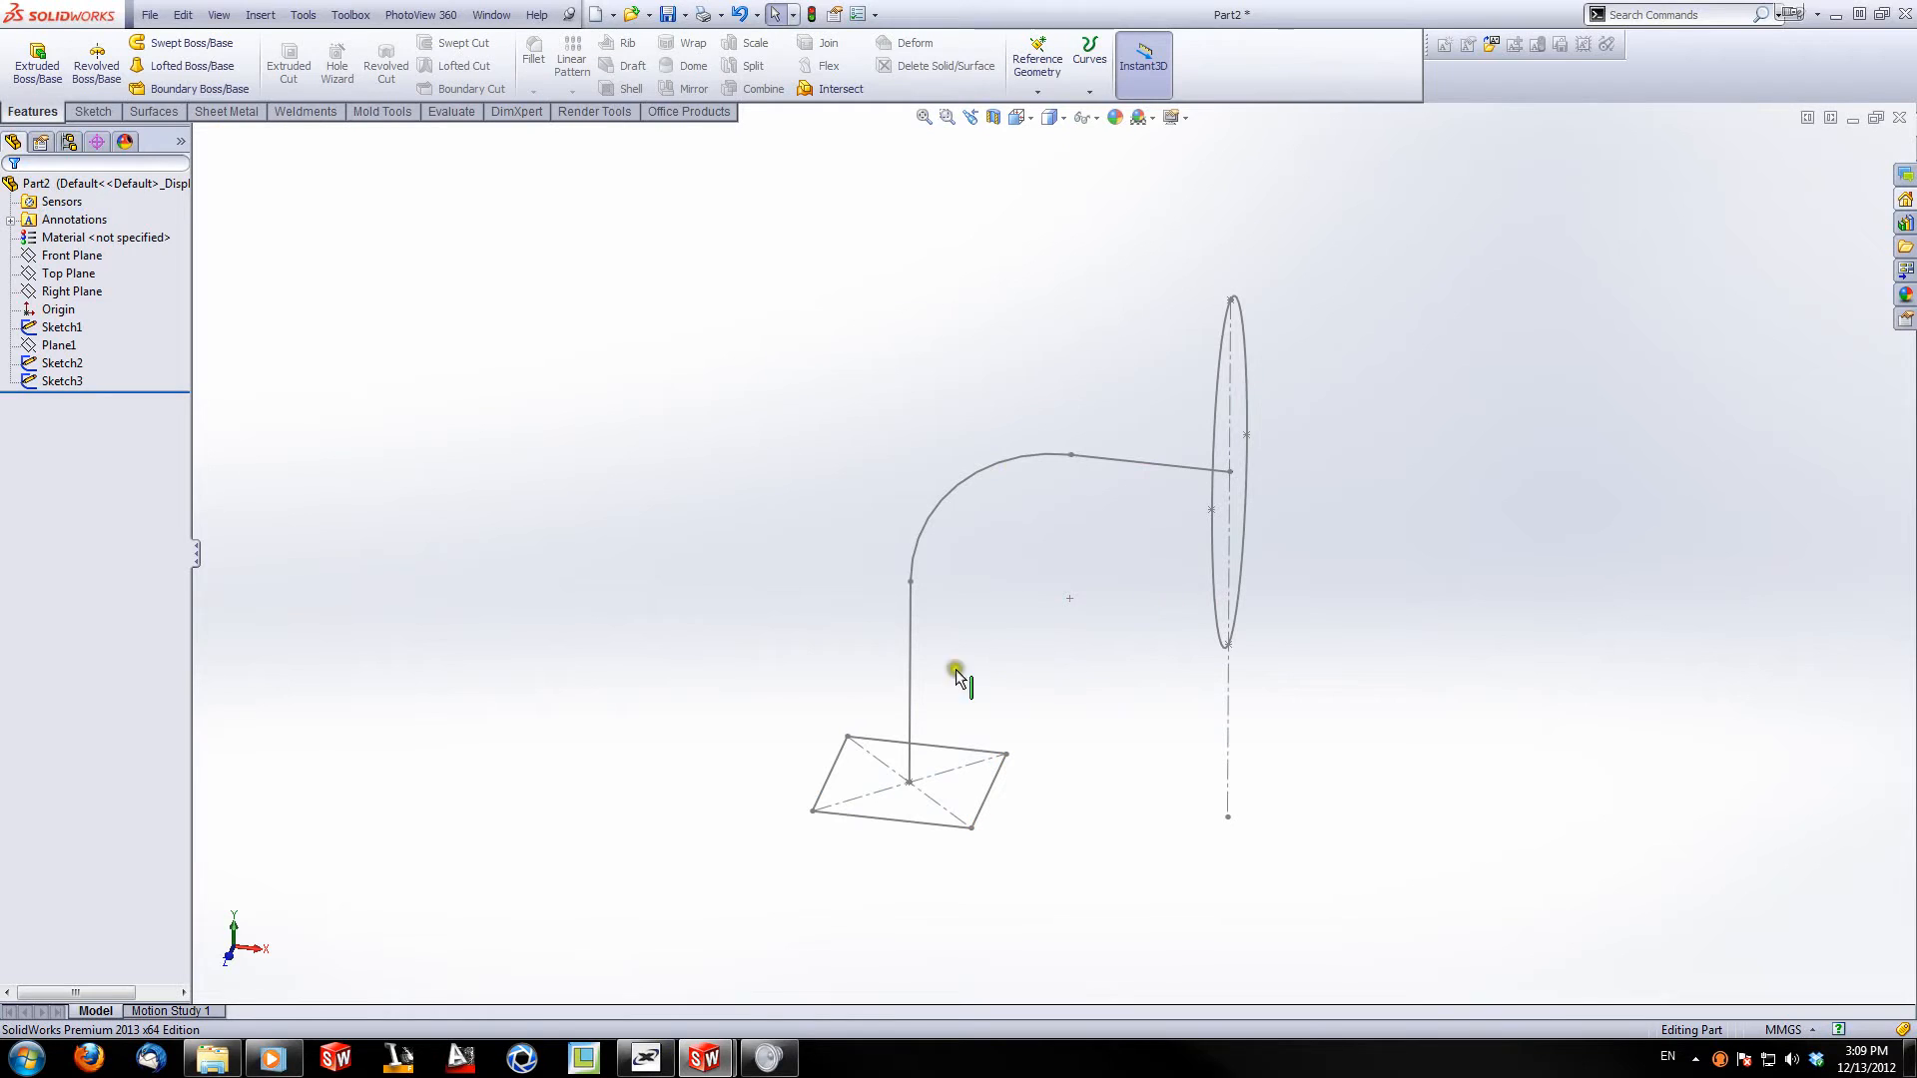
Step: Reopen the path sketch for editing and delete its two lines and the connecting arc
key("space")
left_click(740, 577)
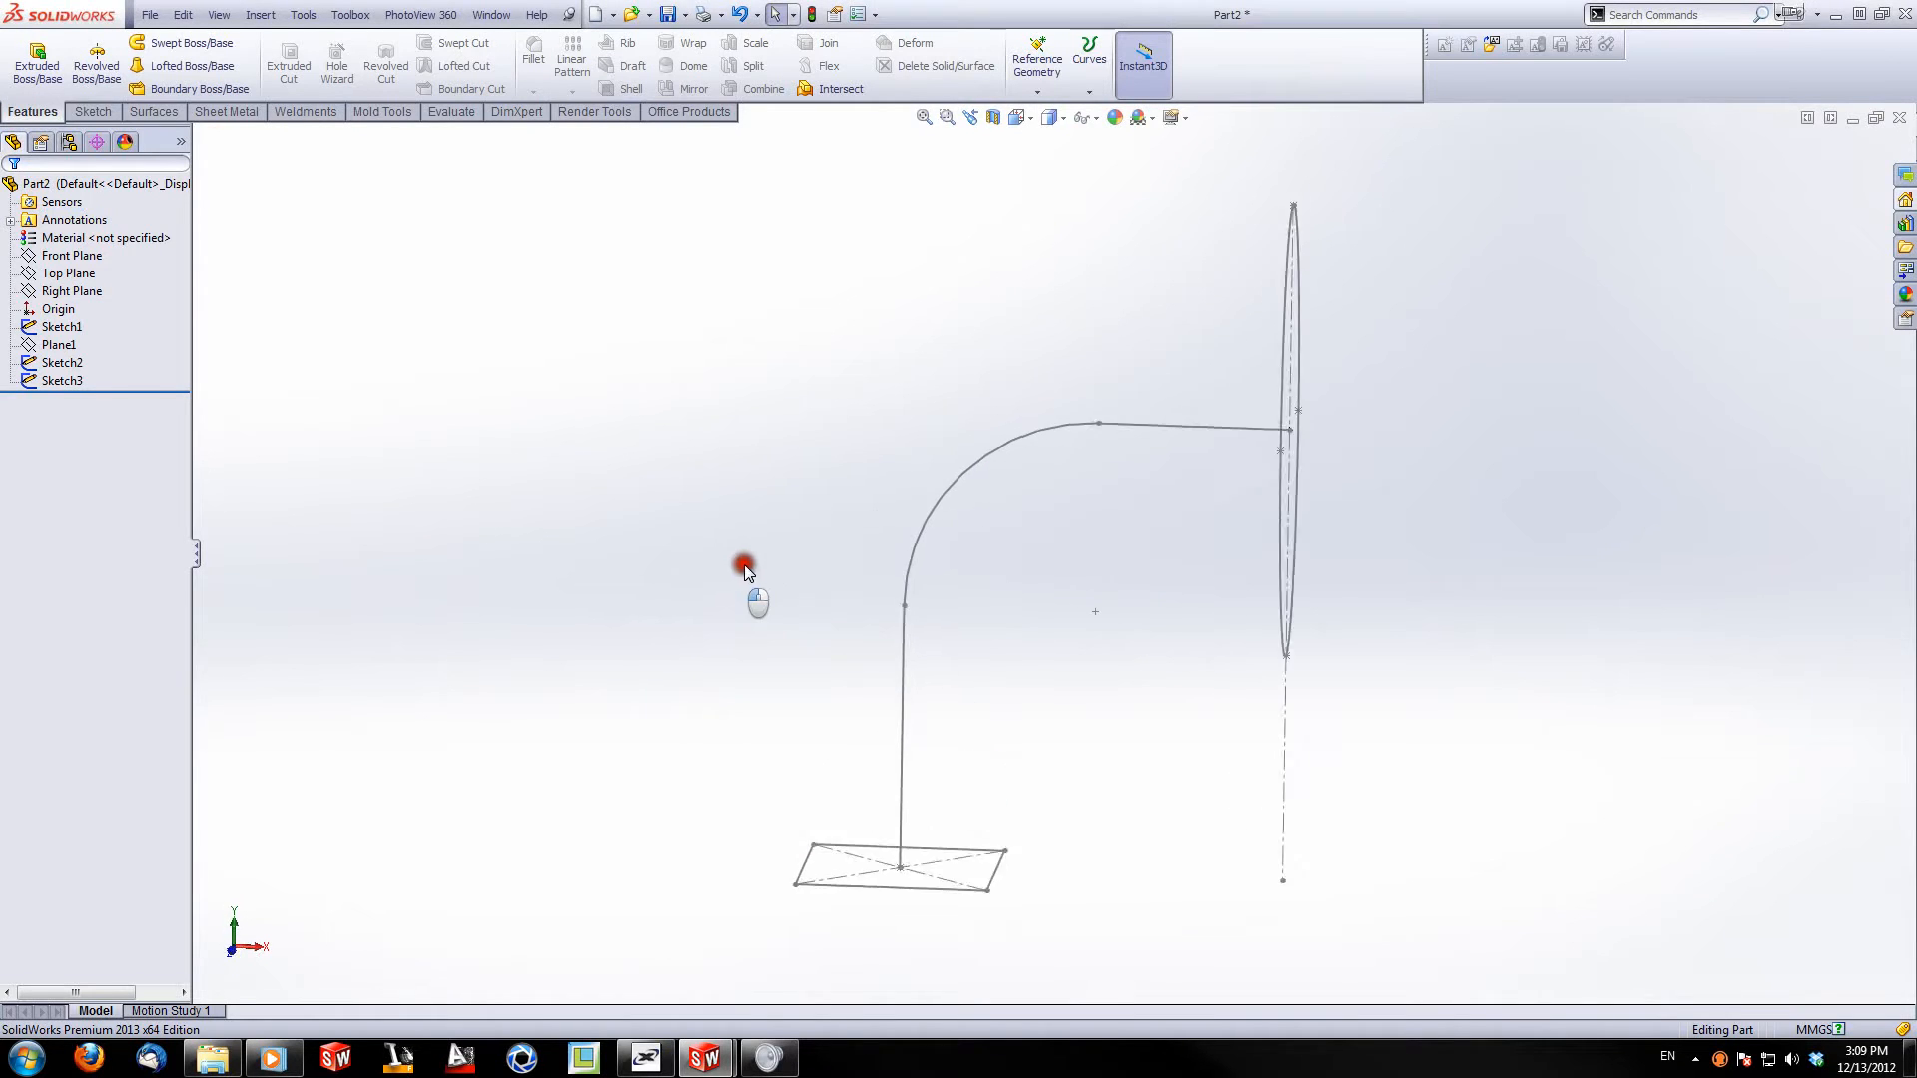
right_click(62, 380)
left_click(84, 330)
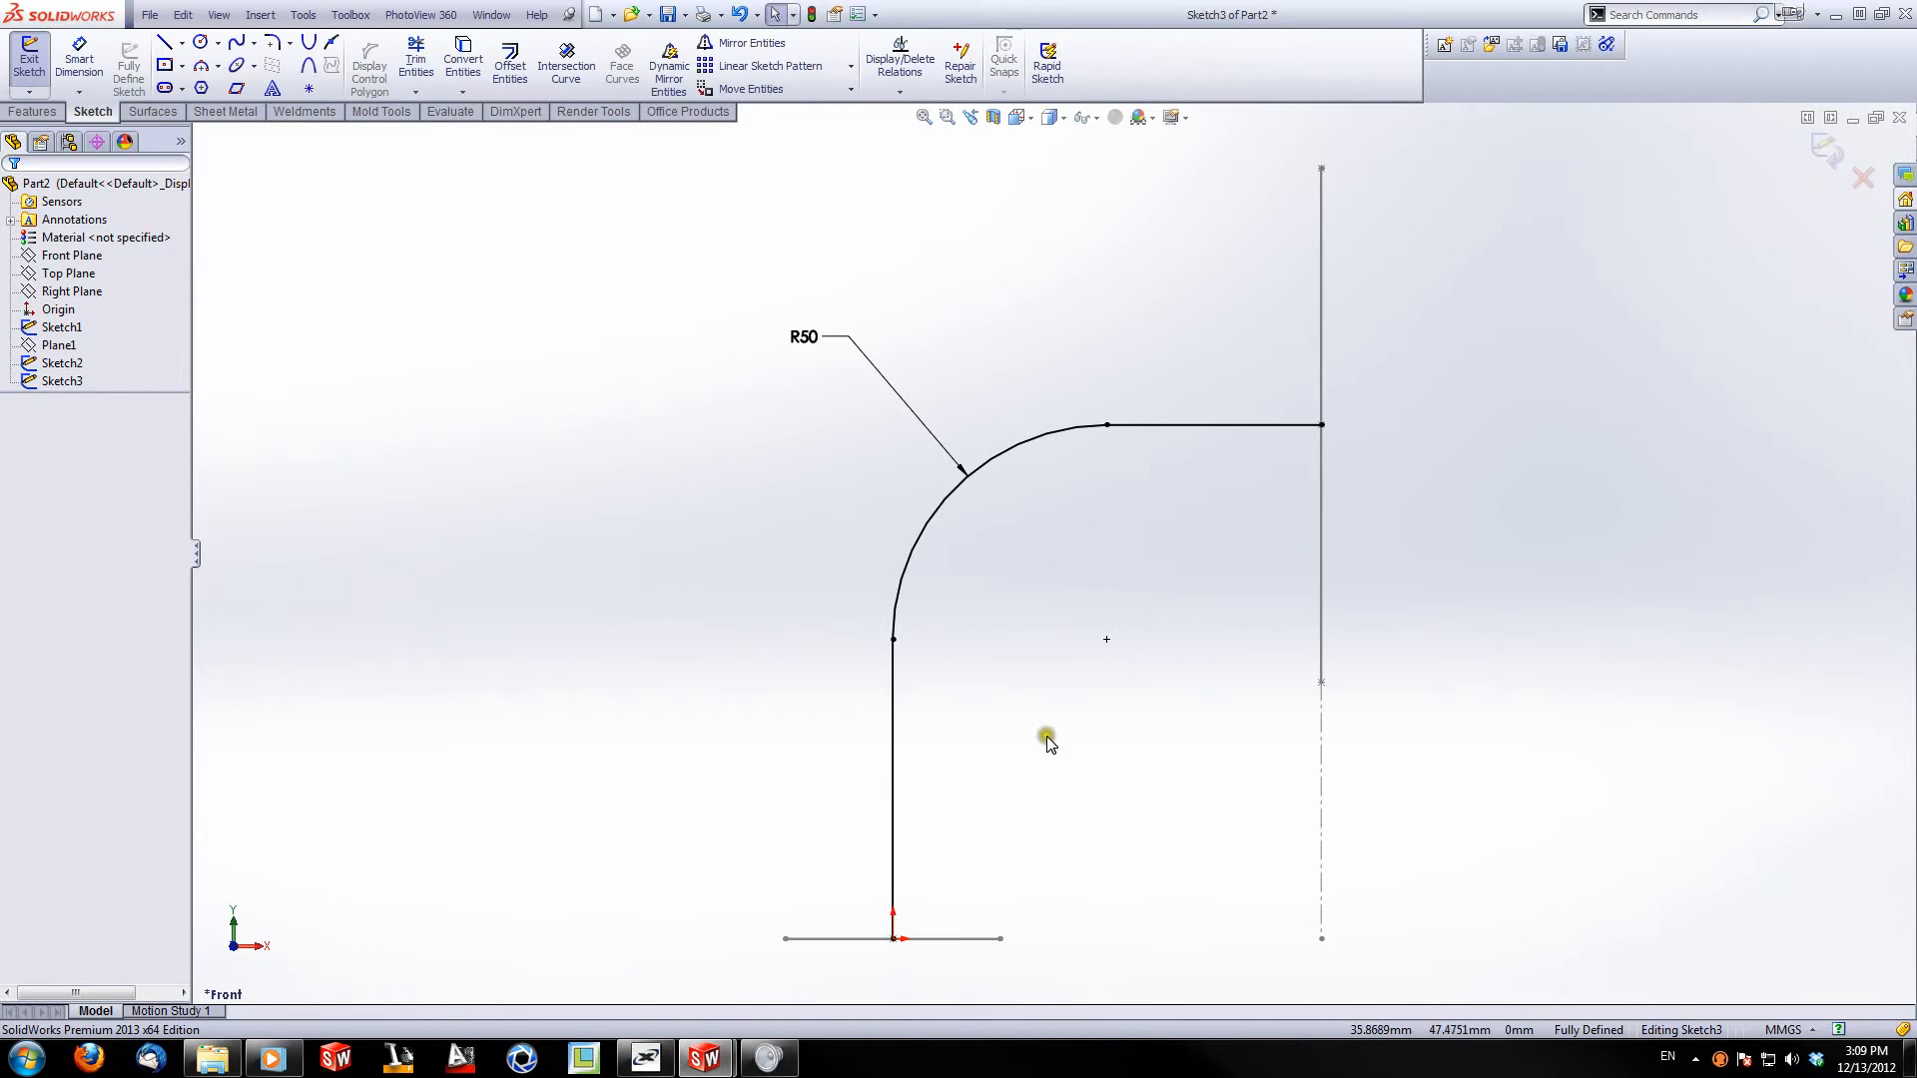
left_click_drag(1152, 332, 804, 751)
key("Delete")
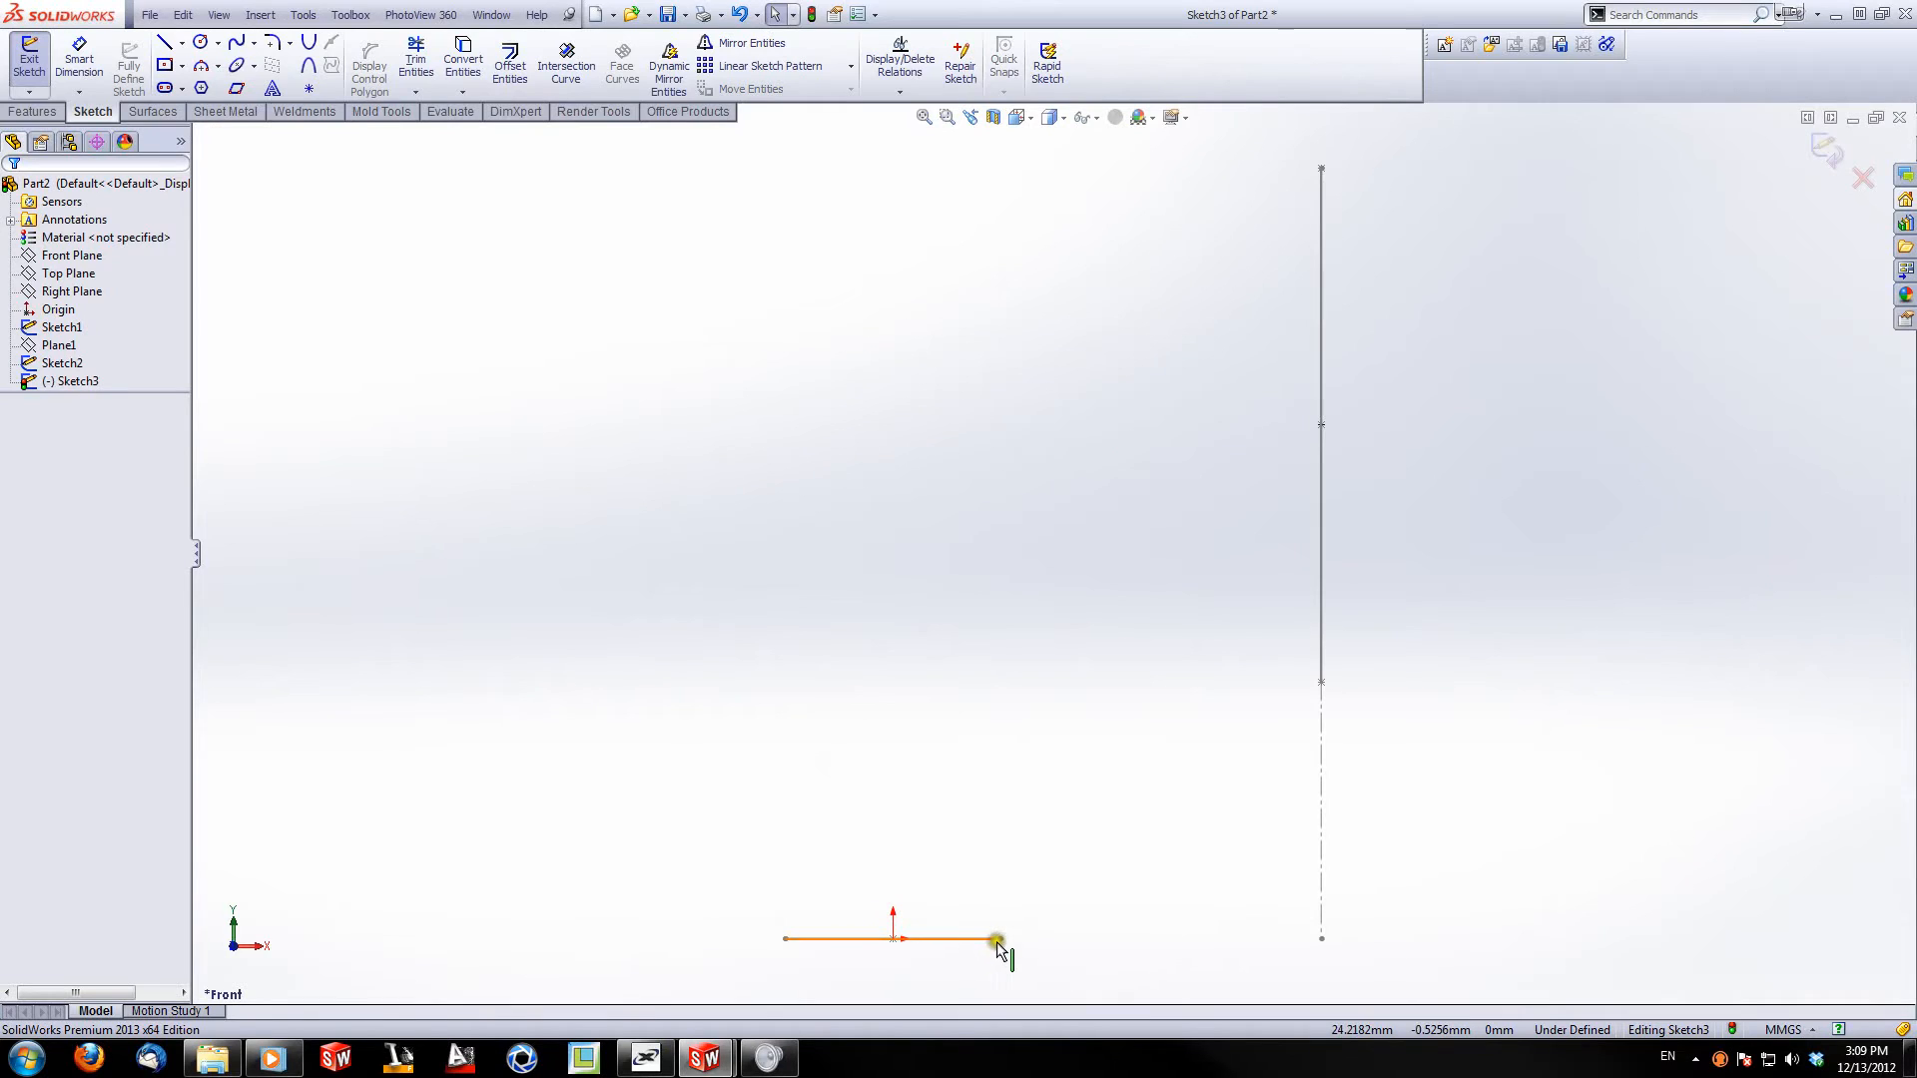
Step: Draw a vertical line about 38 mm long, ending just above the square's edge nearest the ellipse
left_click(164, 47)
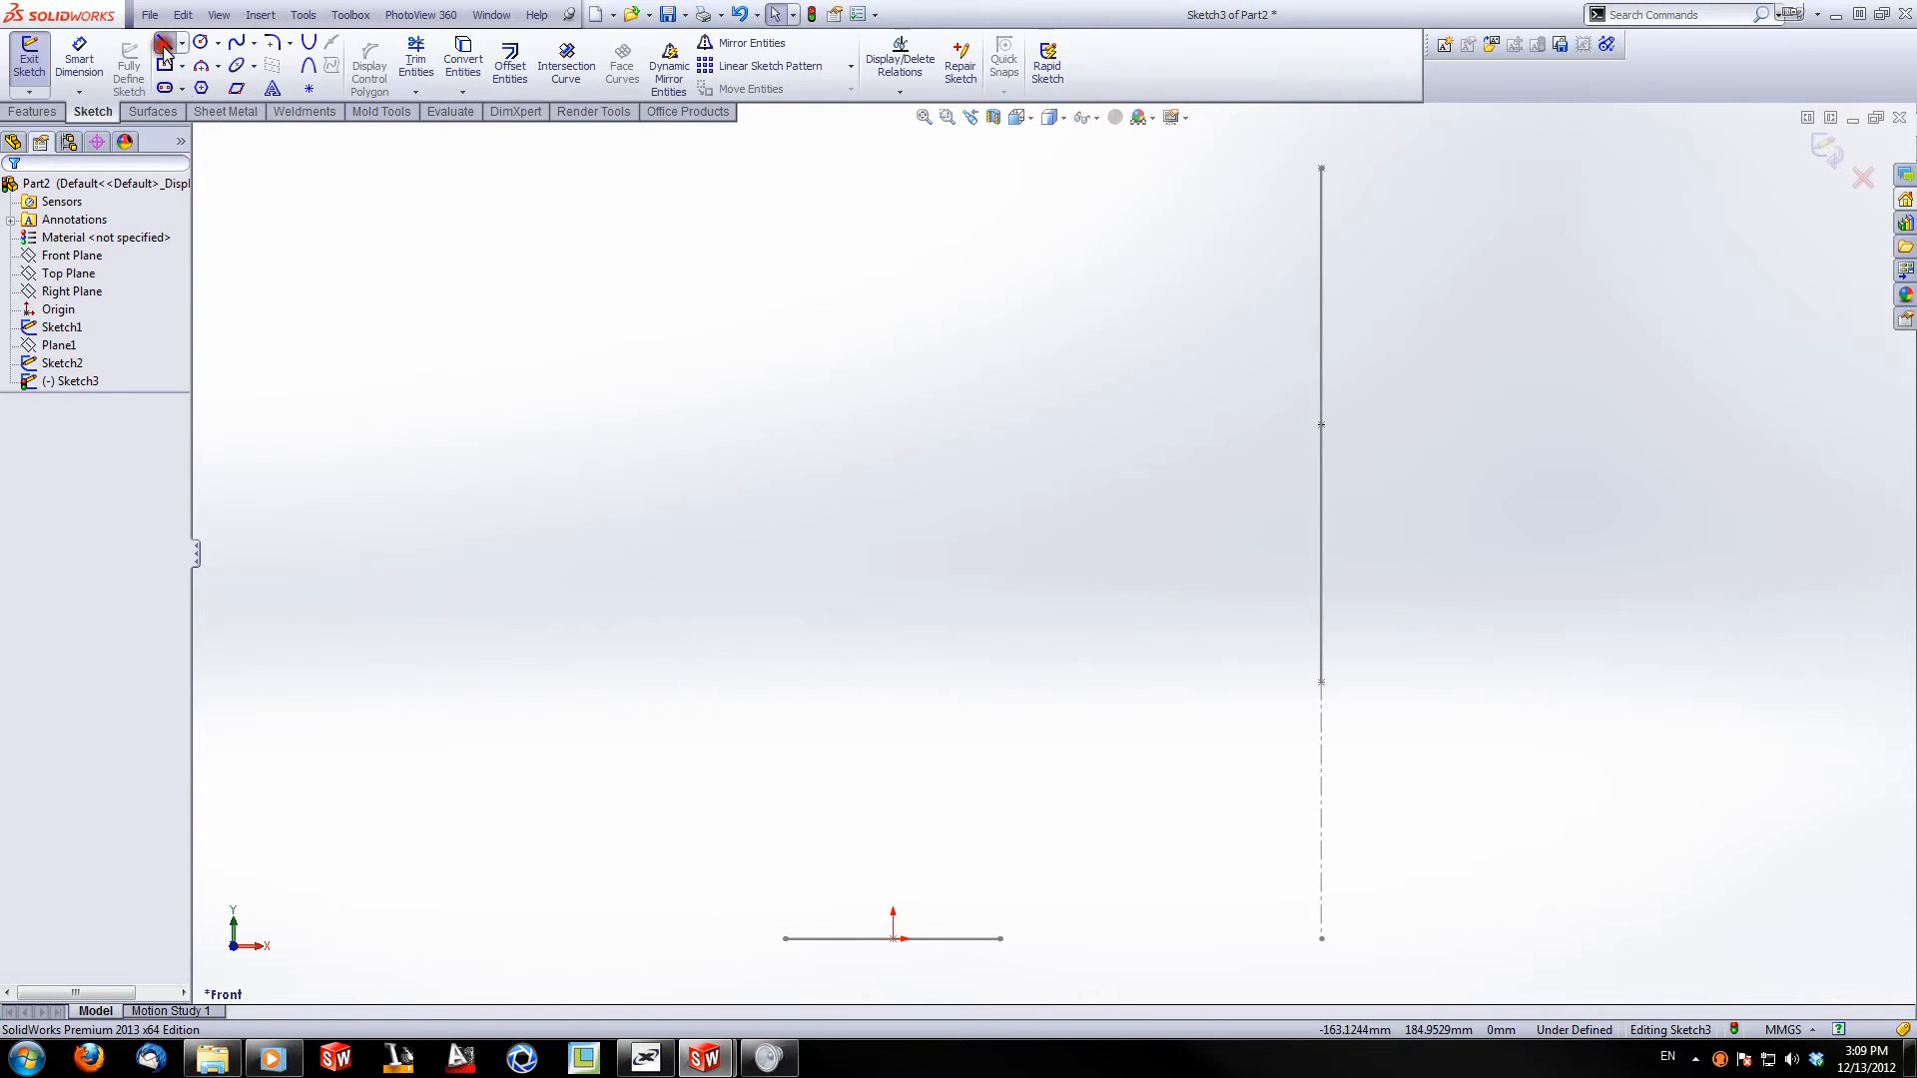
left_click(1001, 938)
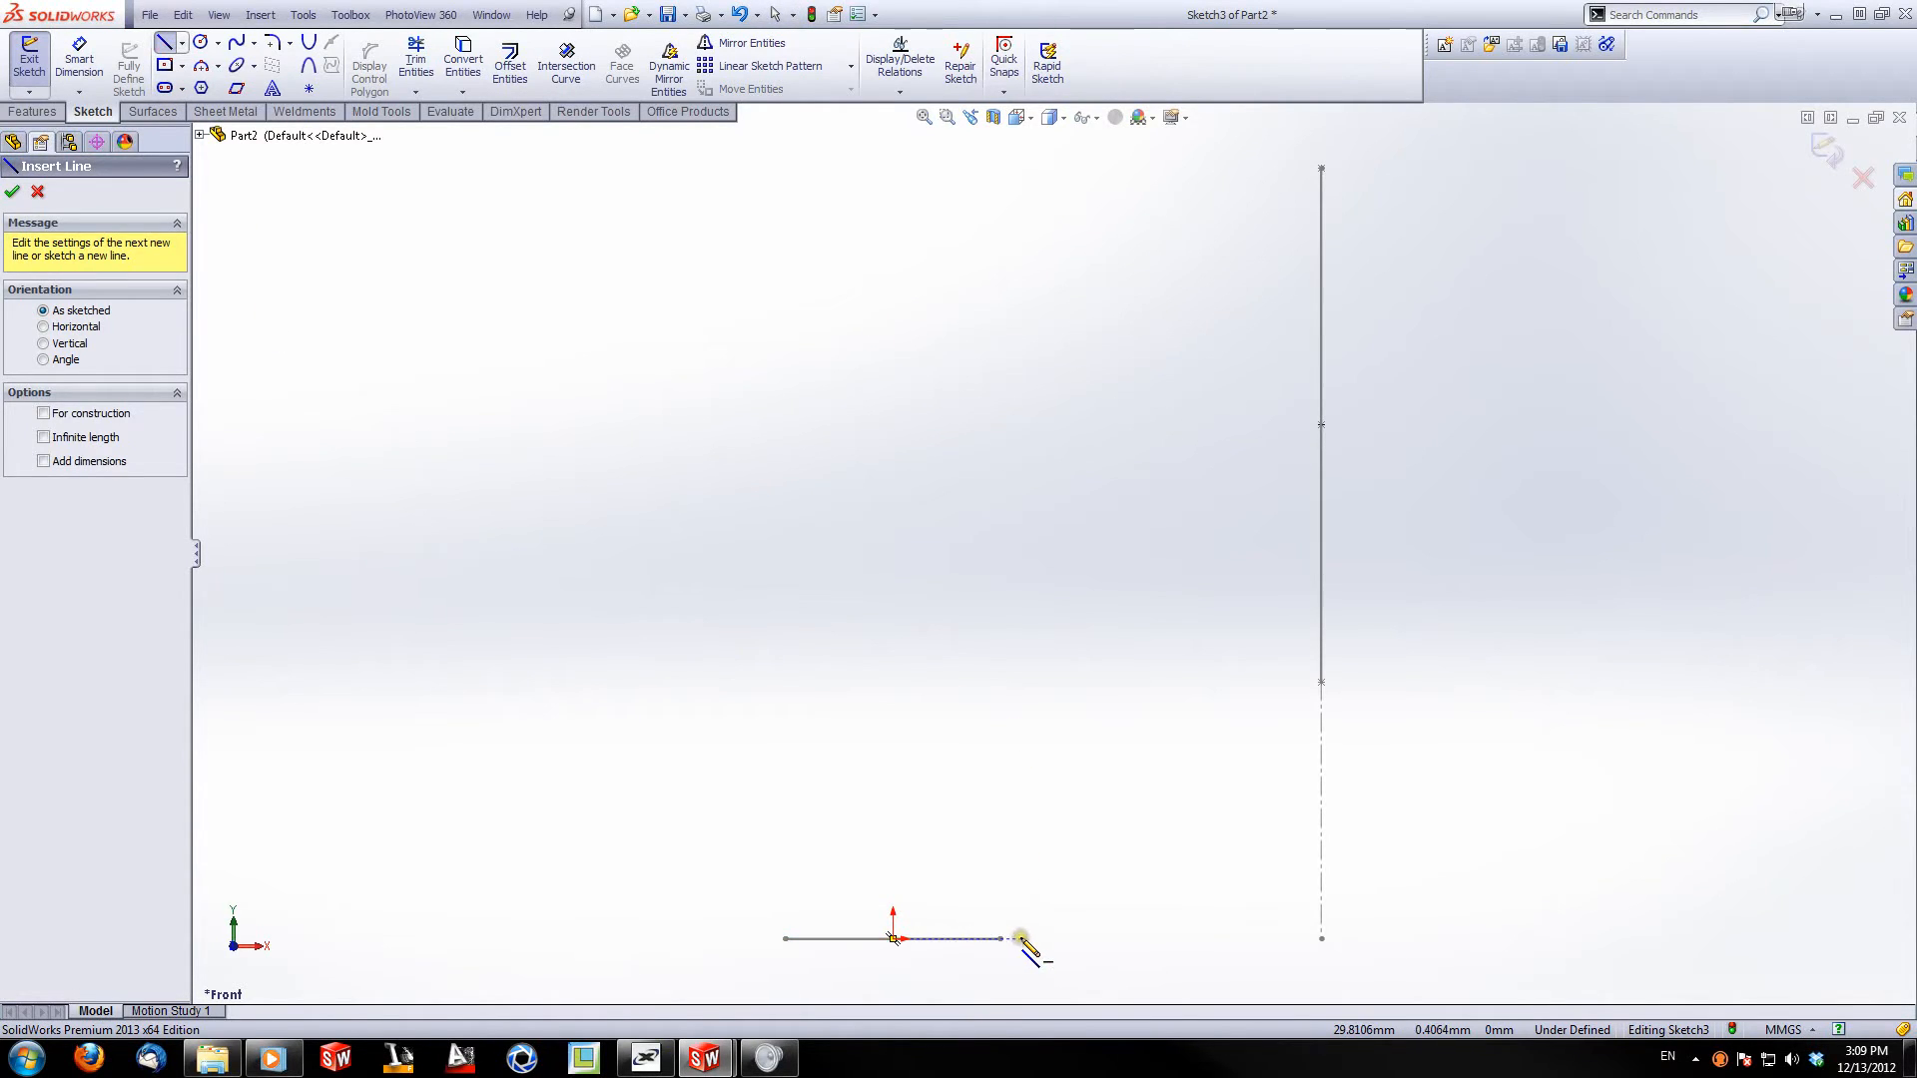
left_click(997, 755)
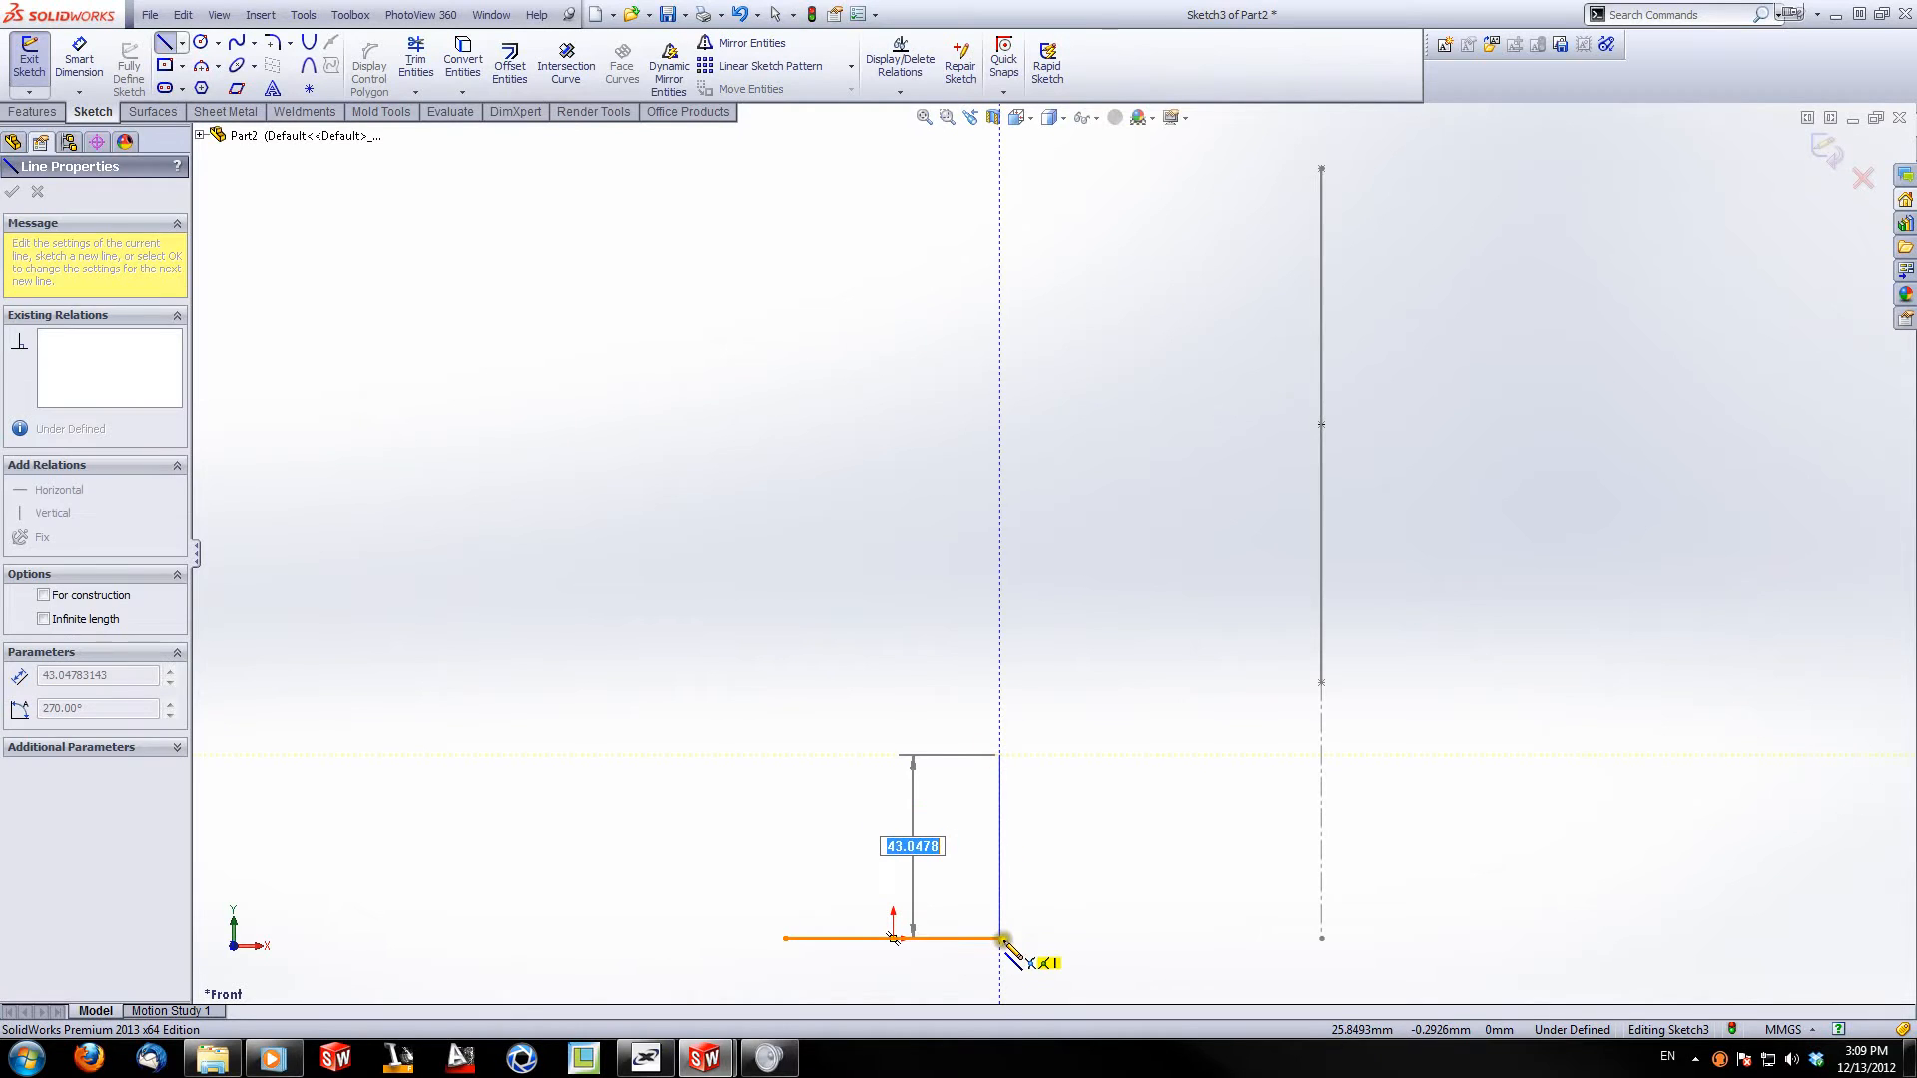
left_click(1003, 921)
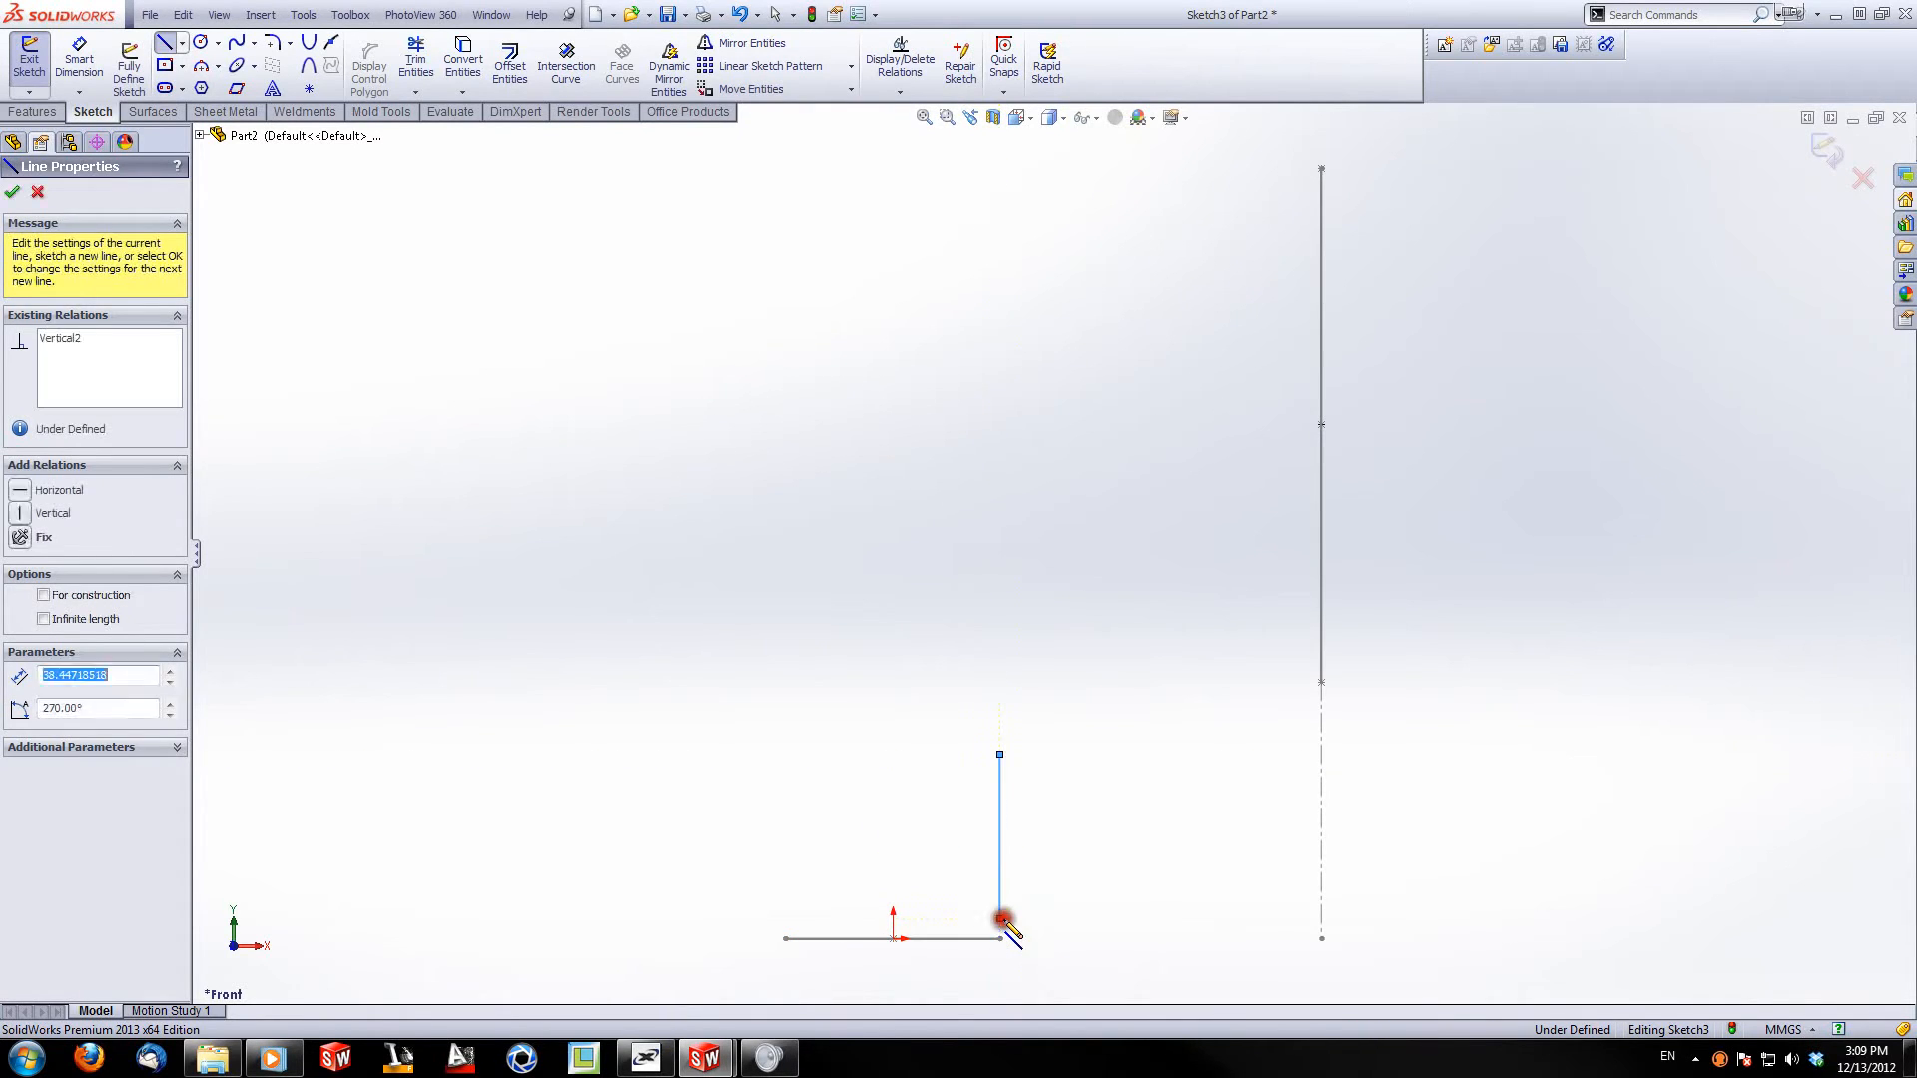
key("Escape")
Step: Make the vertical line's lower endpoint coincident with the square's front corner on the side facing the ellipse
middle_click_drag(1038, 924, 1028, 968)
scroll(1028, 971, "down", 2)
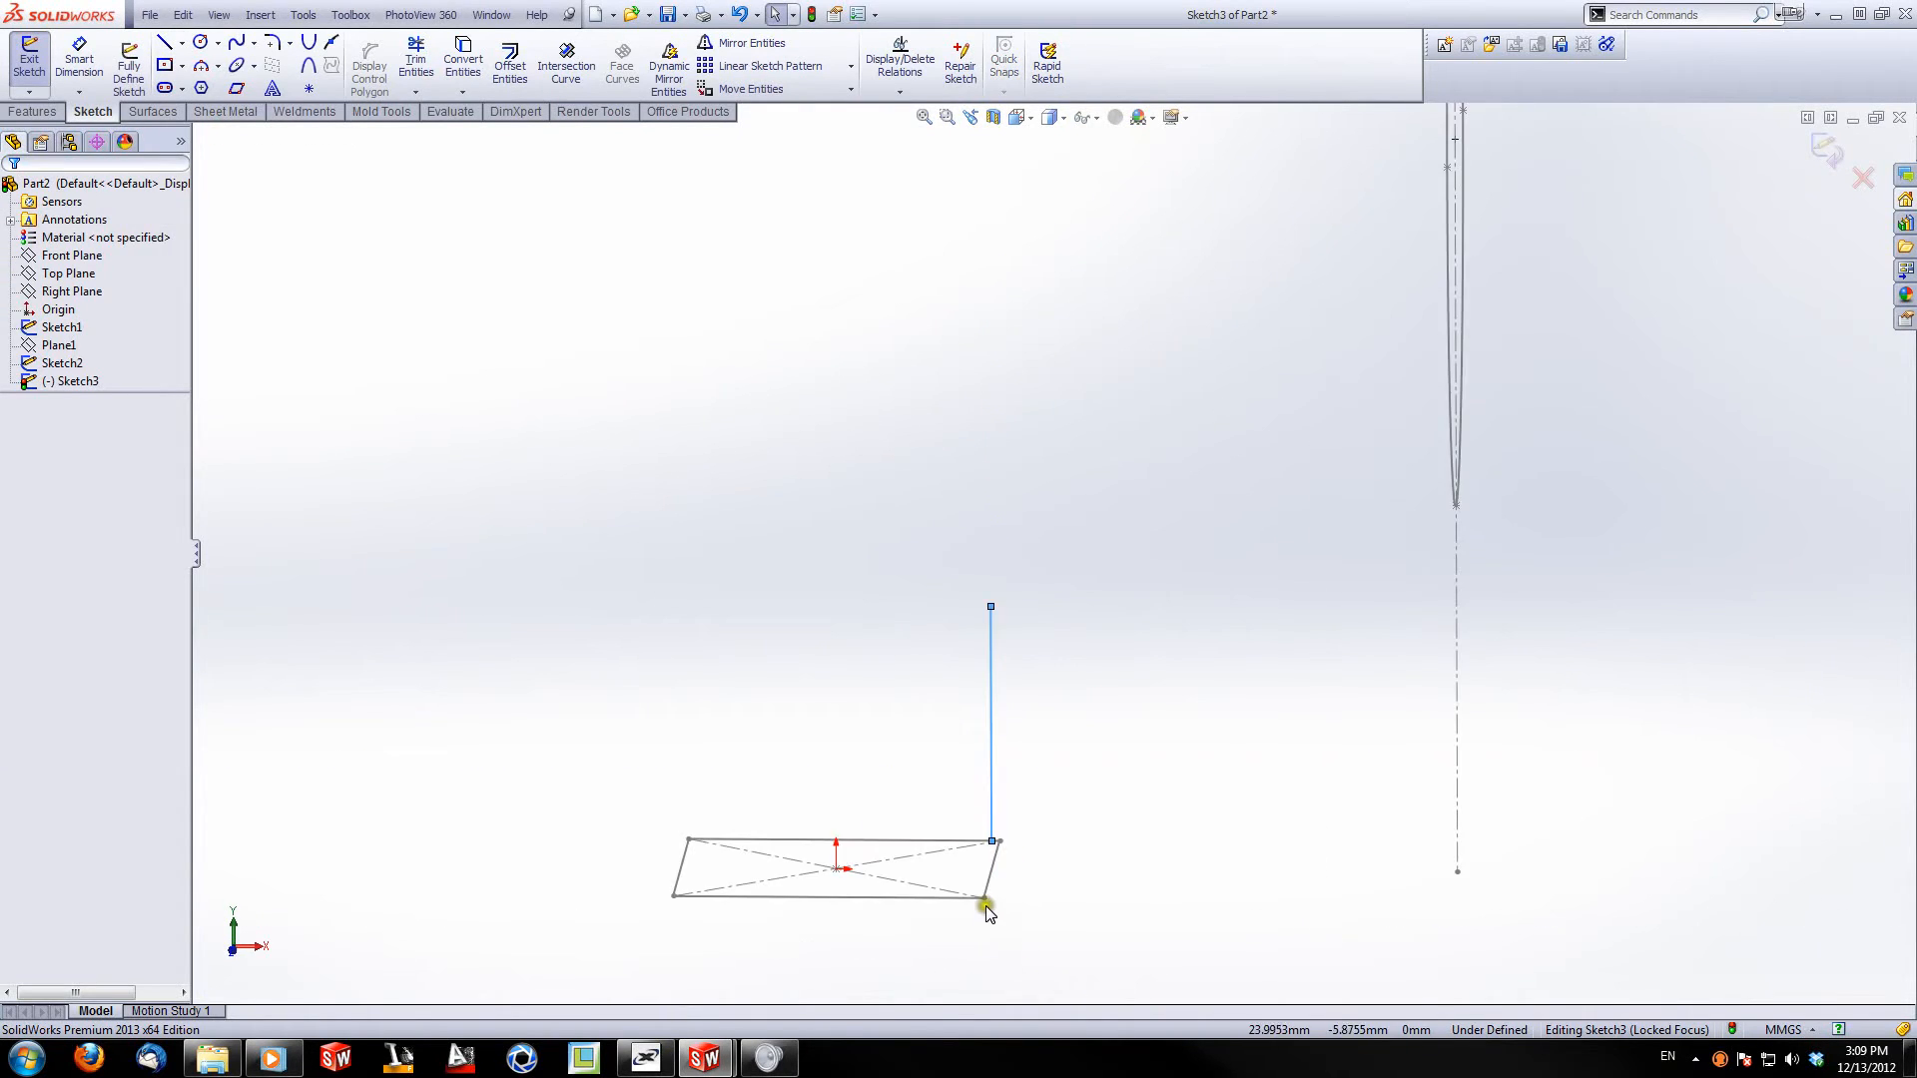
left_click(984, 899)
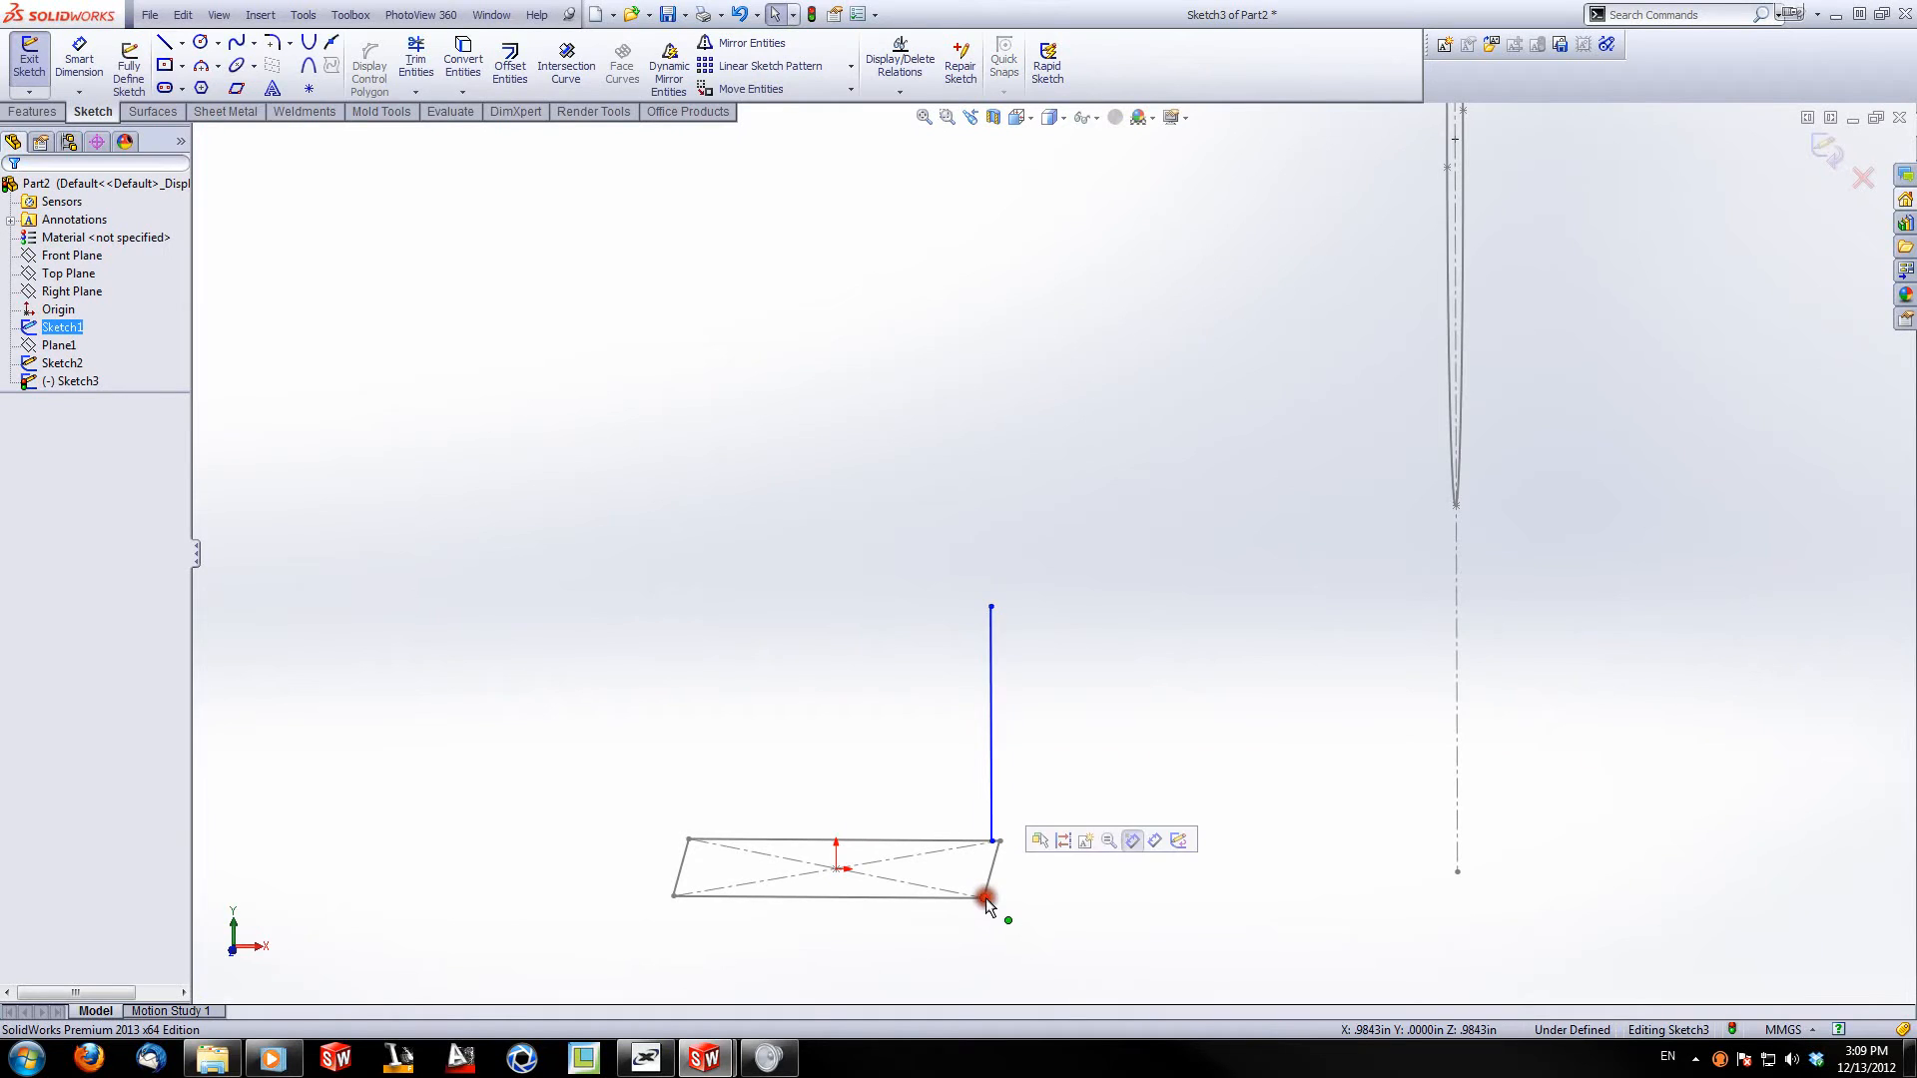
left_click(989, 843, "ctrl")
left_click(21, 563)
left_click(783, 435)
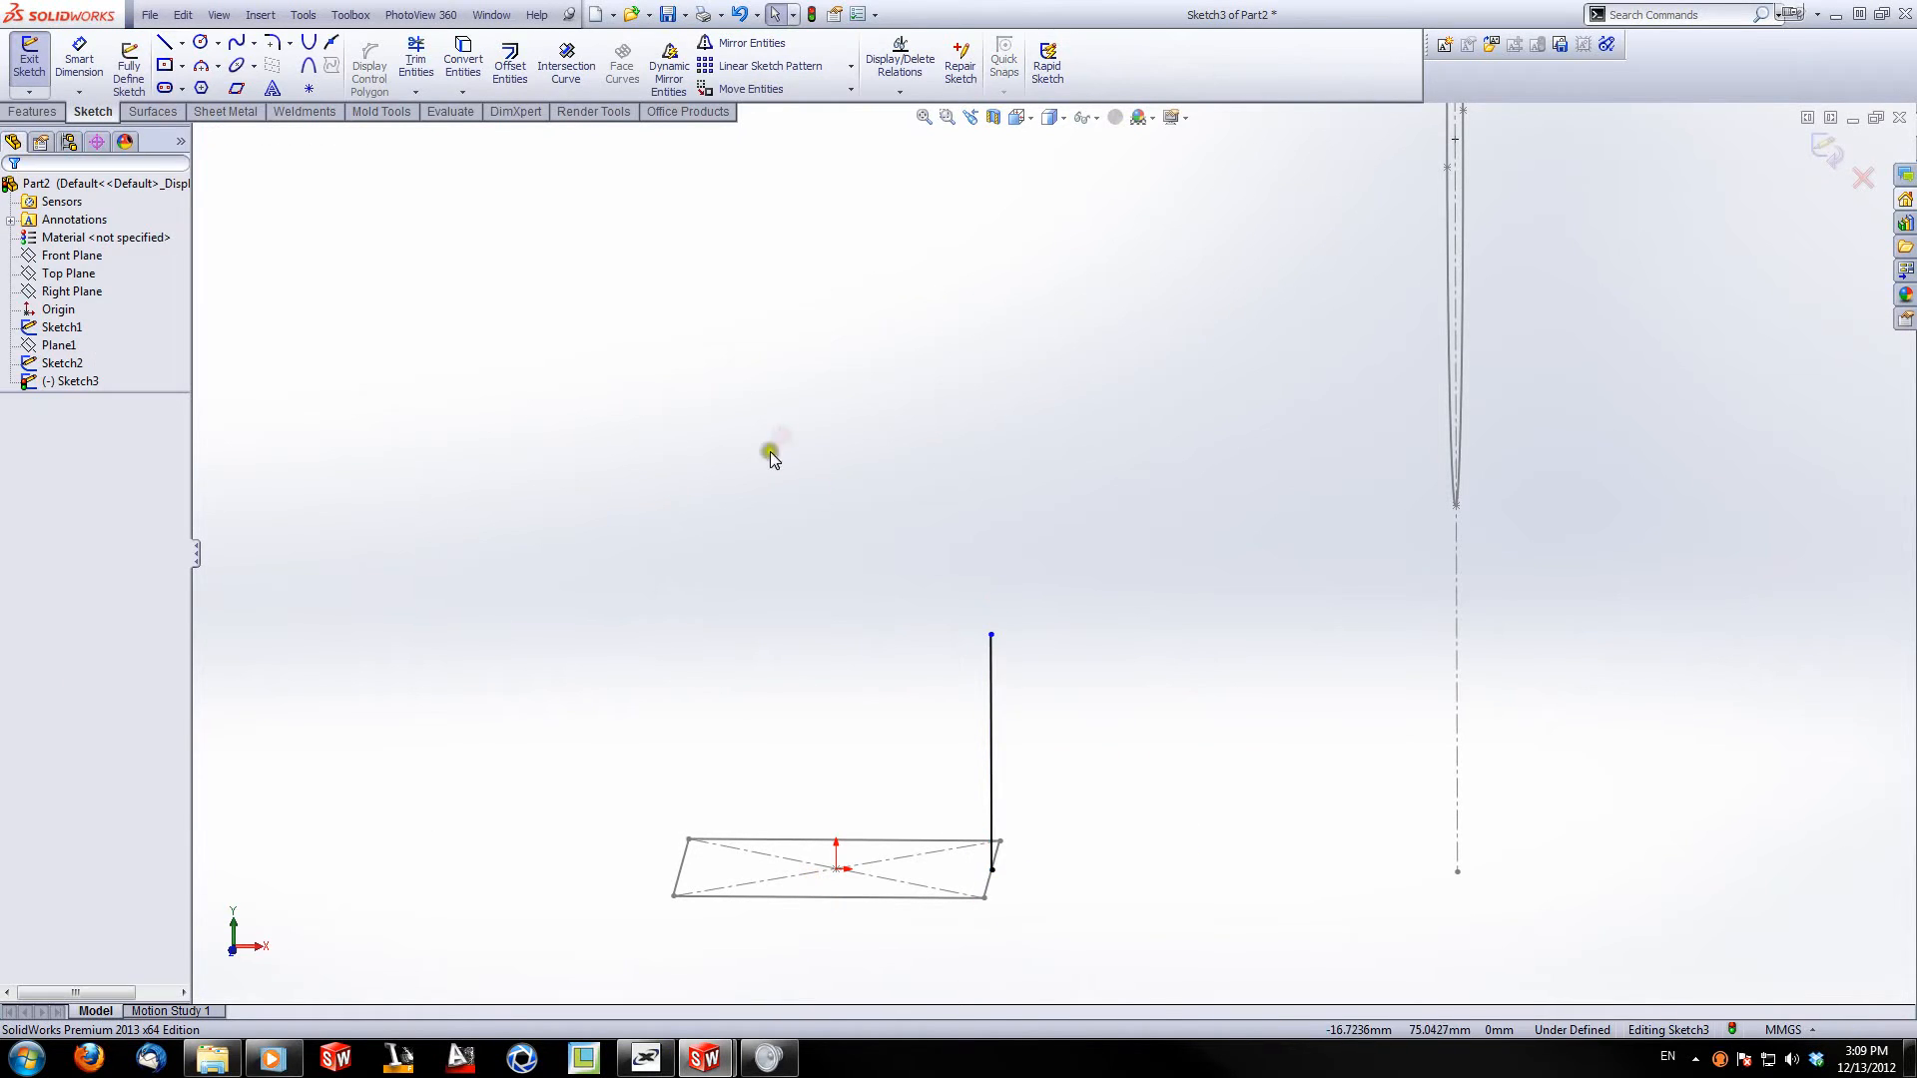
Step: Draw a horizontal line from the vertical line's upper end to the centerline below the ellipse
left_click(164, 42)
middle_click_drag(1099, 496, 1116, 512)
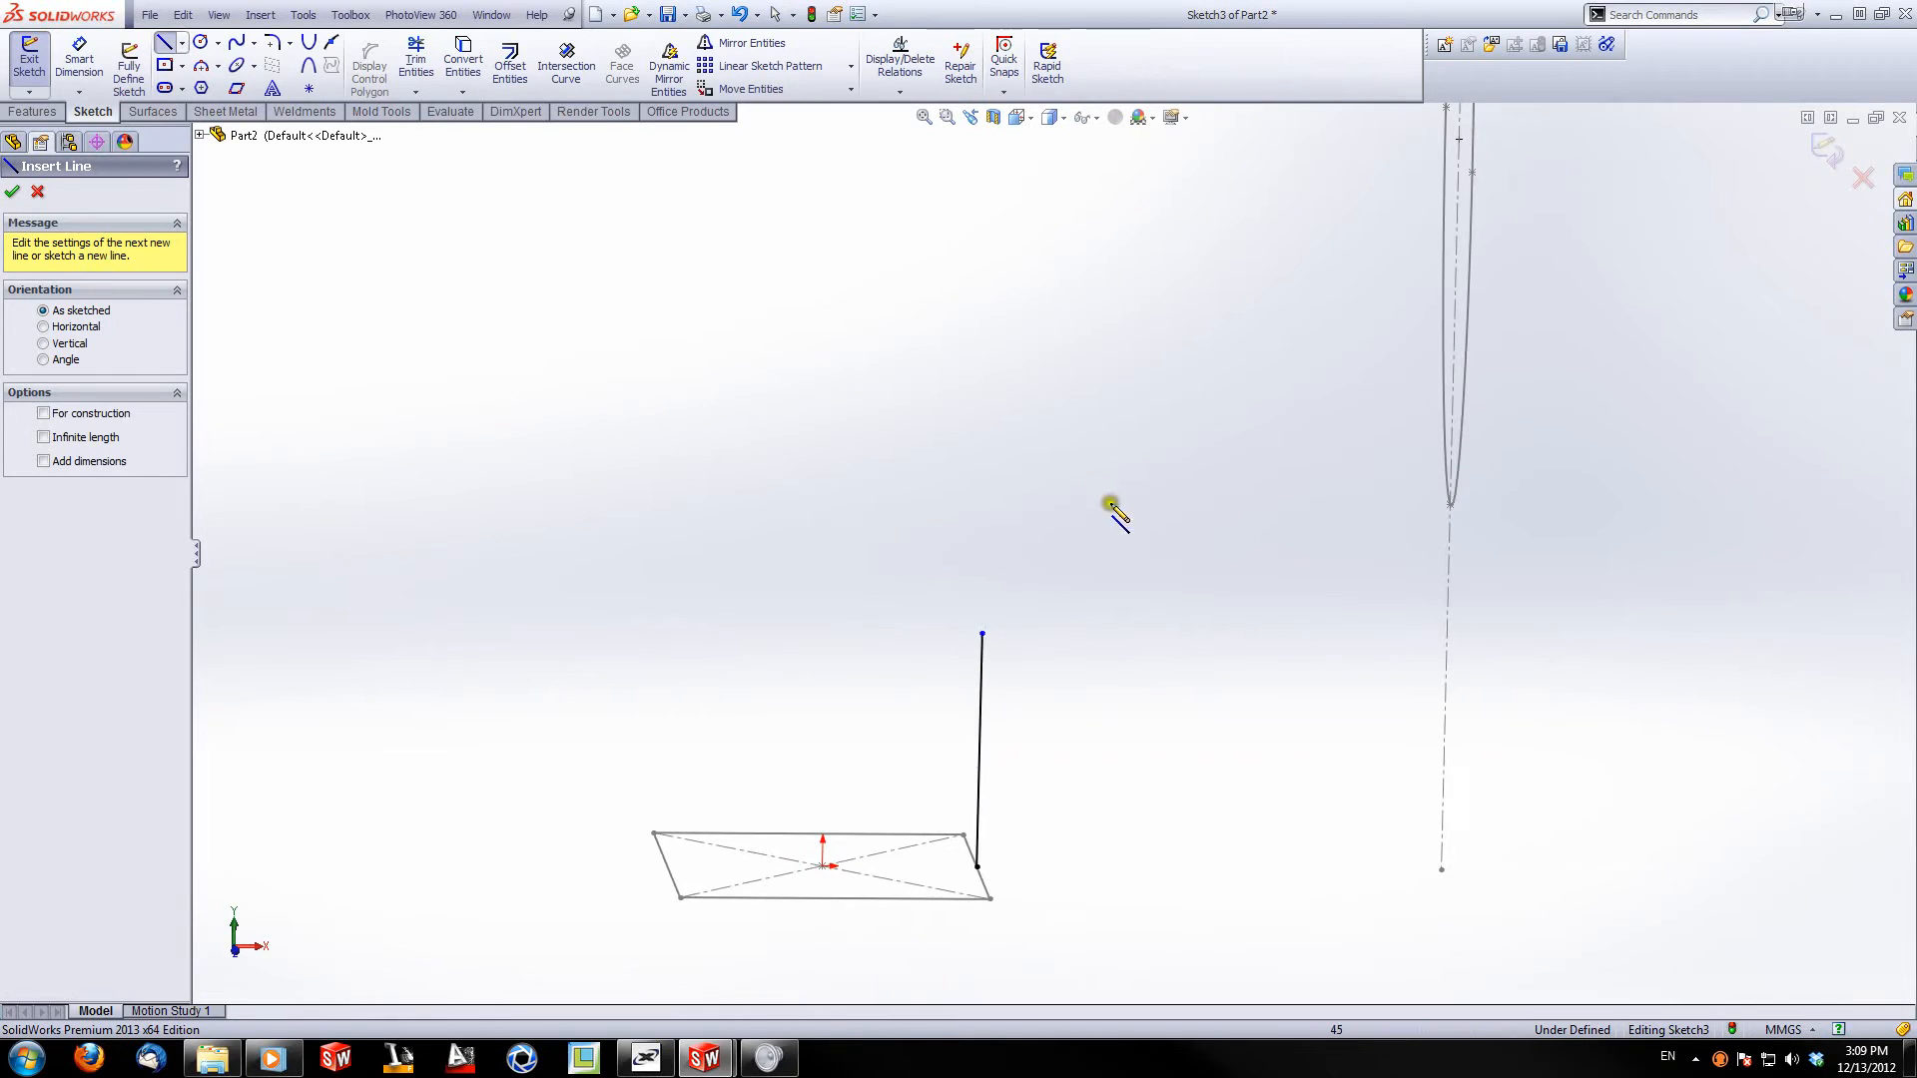
left_click(985, 633)
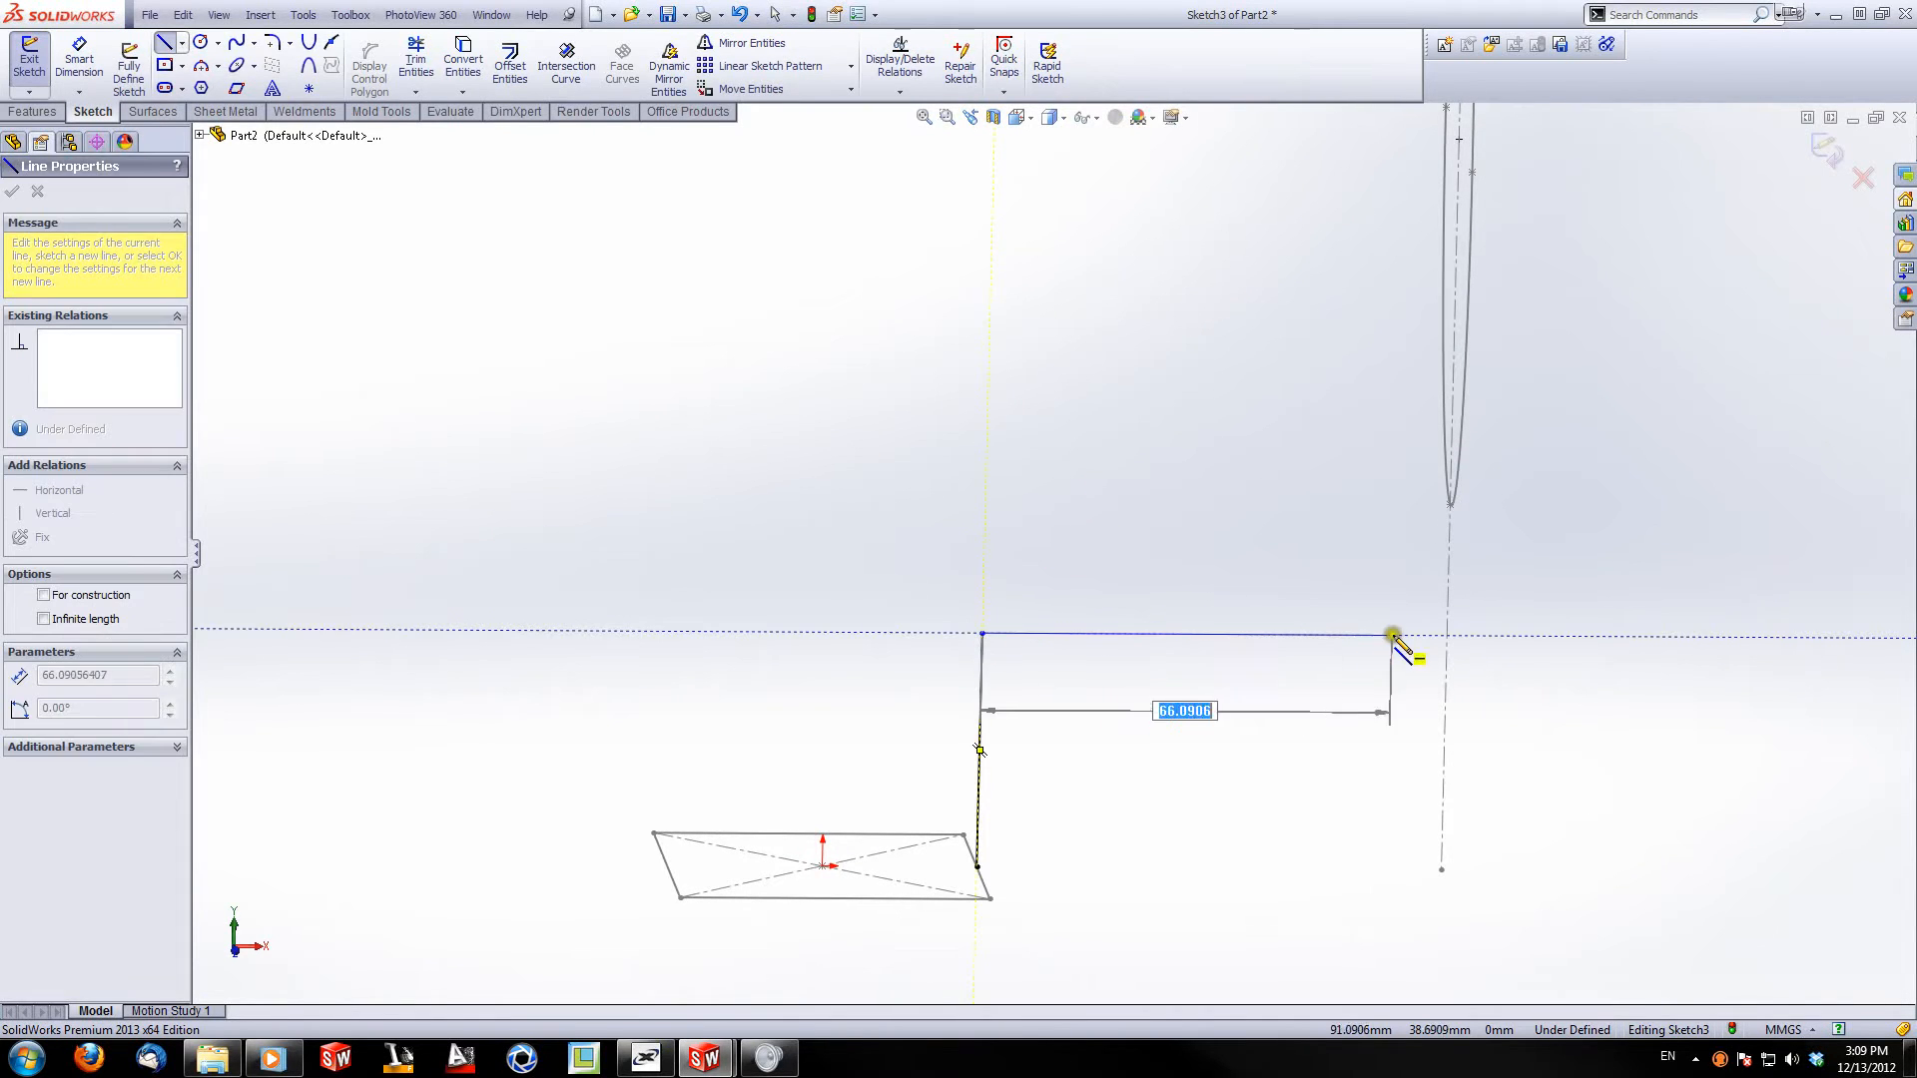
left_click(1444, 633)
key("Escape")
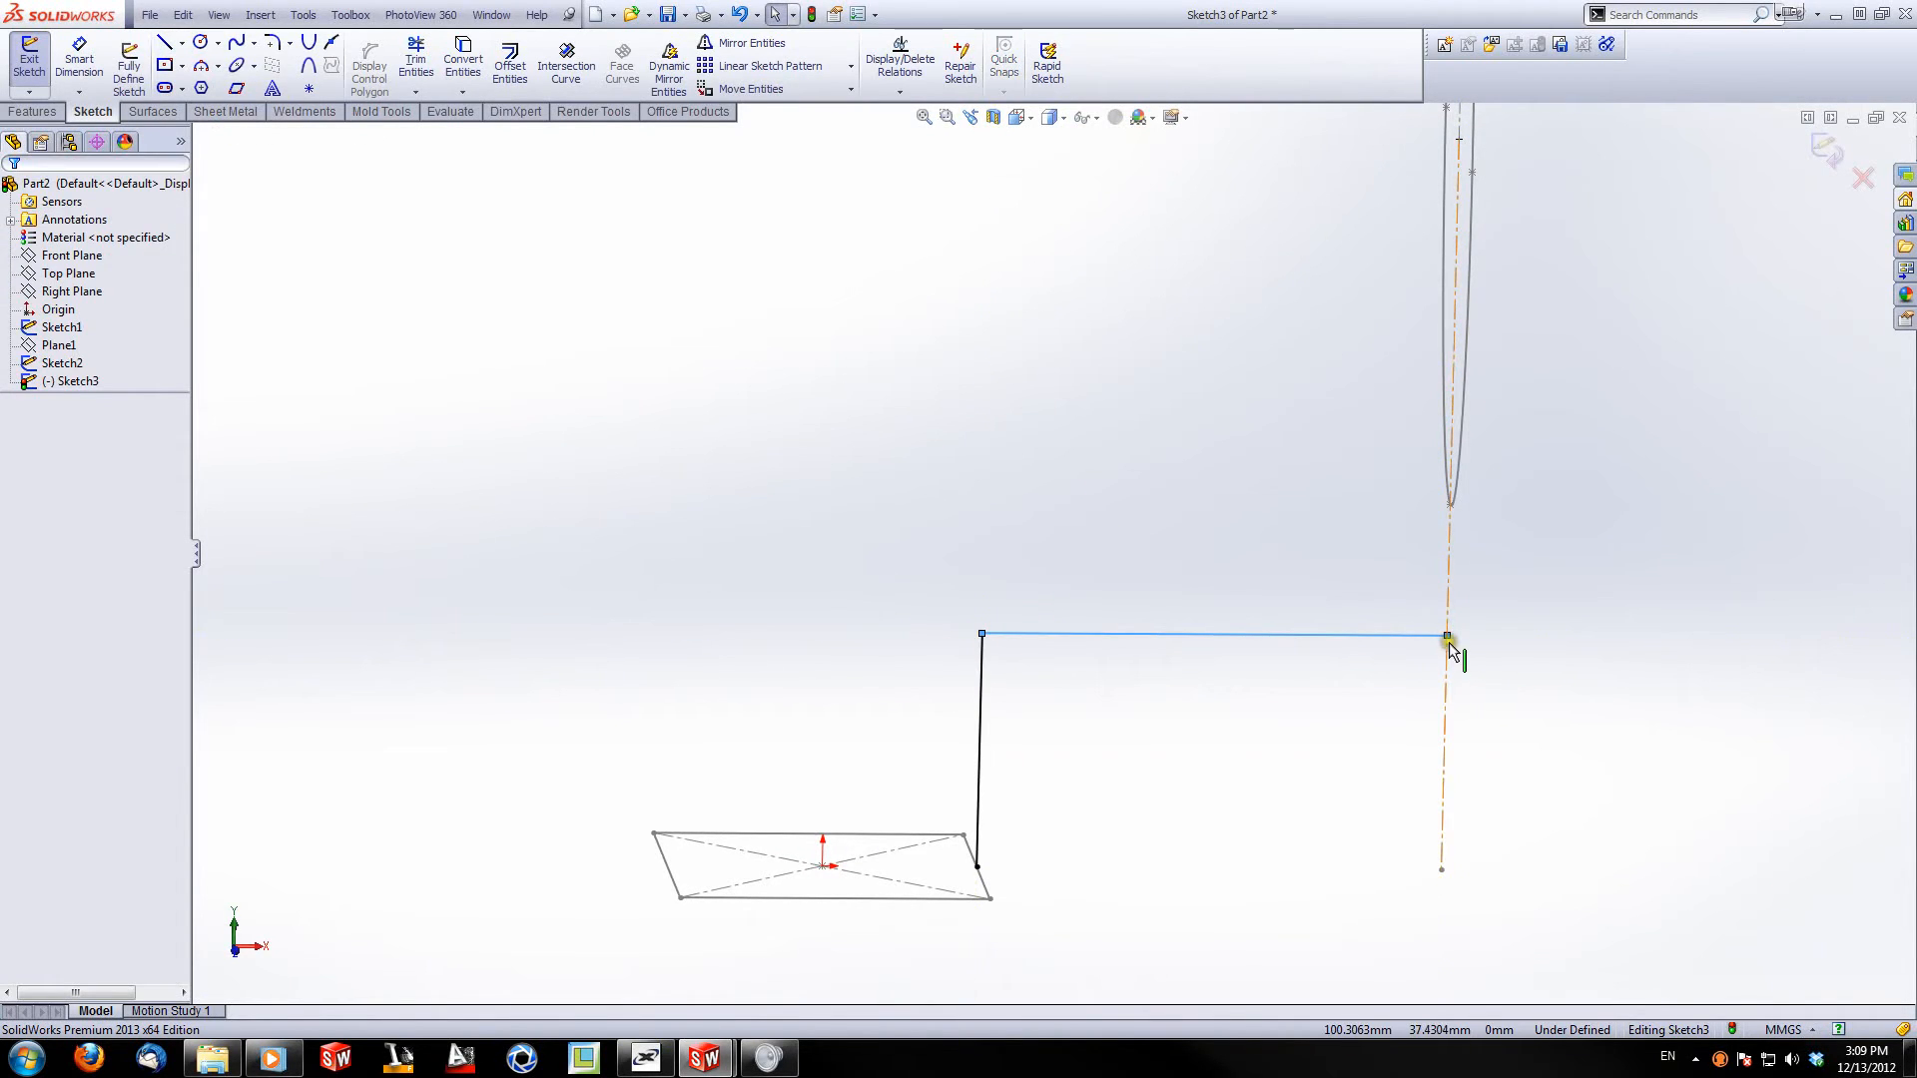
Step: Make the horizontal line's free endpoint coincident with the lowest point of the ellipse
left_click(1446, 634)
middle_click_drag(1449, 514, 1485, 539)
left_click(1419, 492, "ctrl")
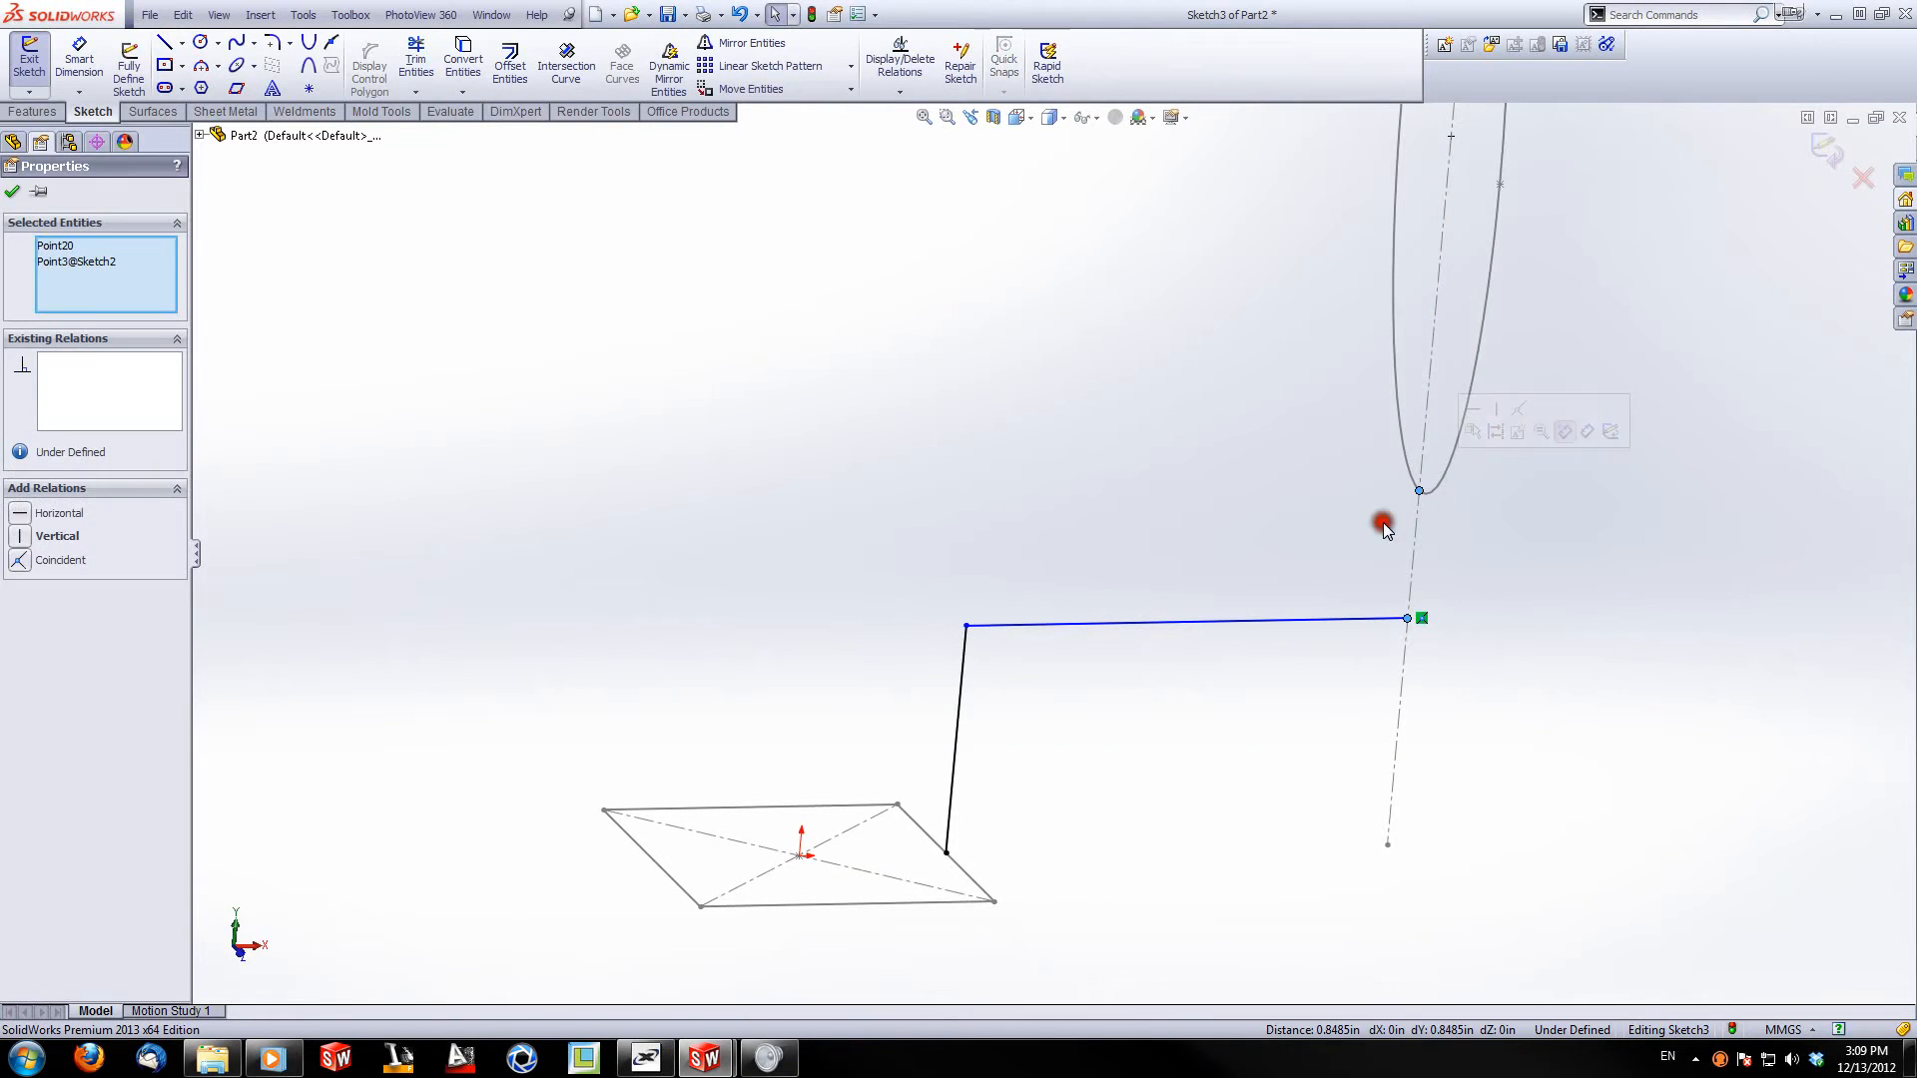
left_click(28, 562)
left_click(611, 498)
Step: Fillet the corner between the vertical and horizontal lines with a 50 mm radius and end the fillet command
left_click(271, 43)
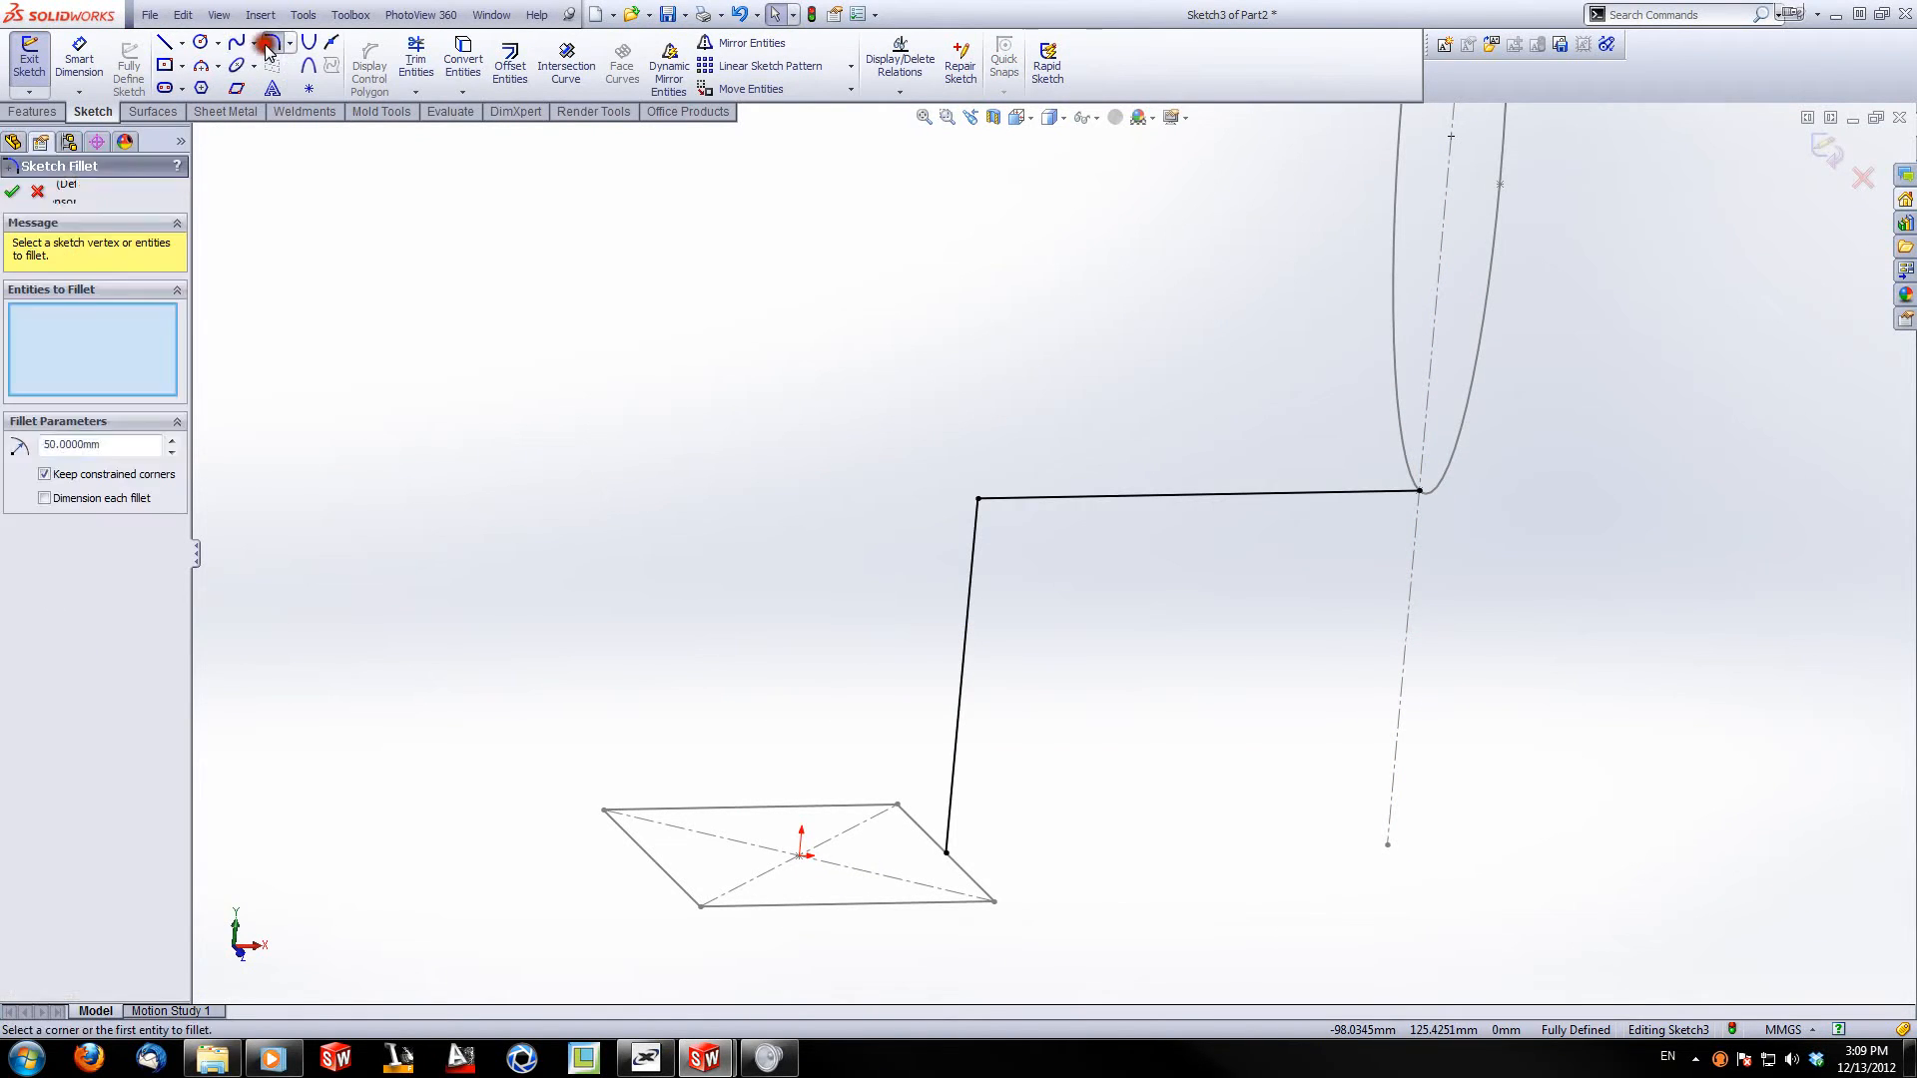
left_click(978, 498)
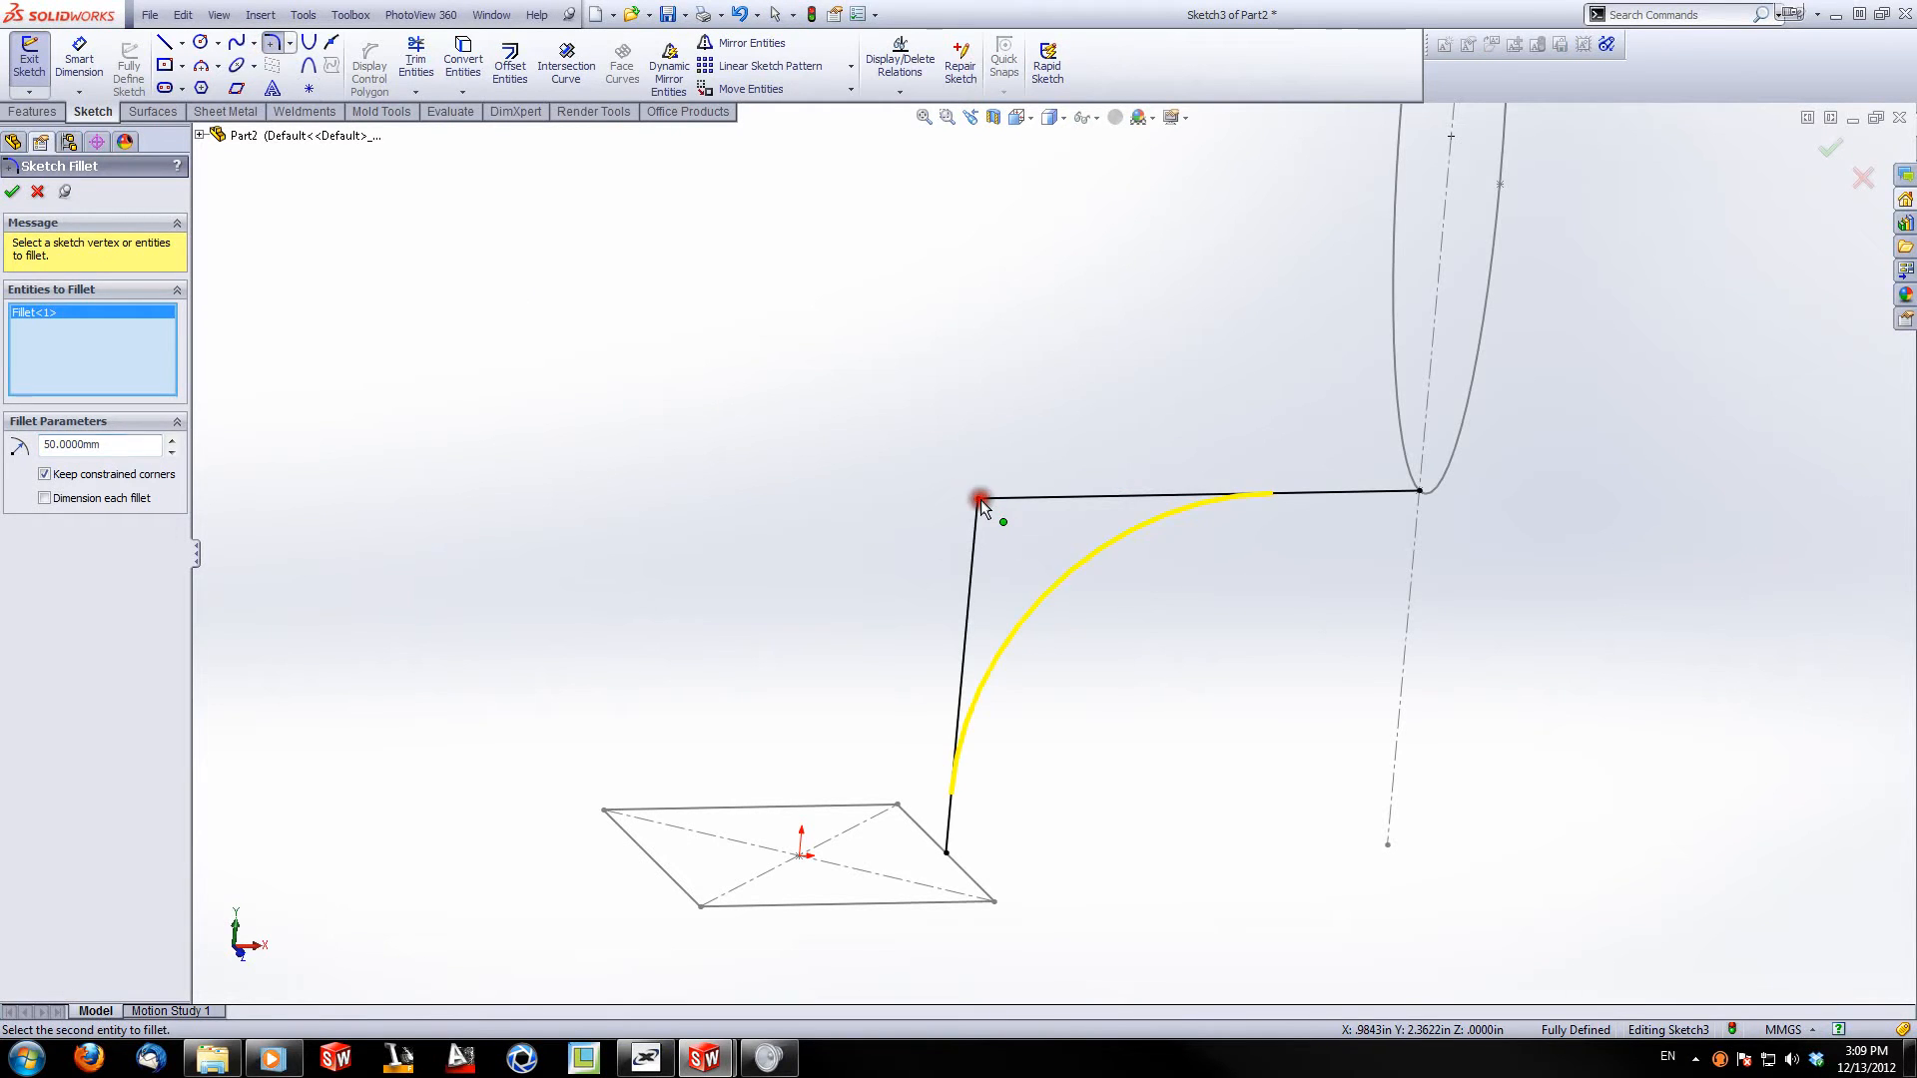
left_click(12, 191)
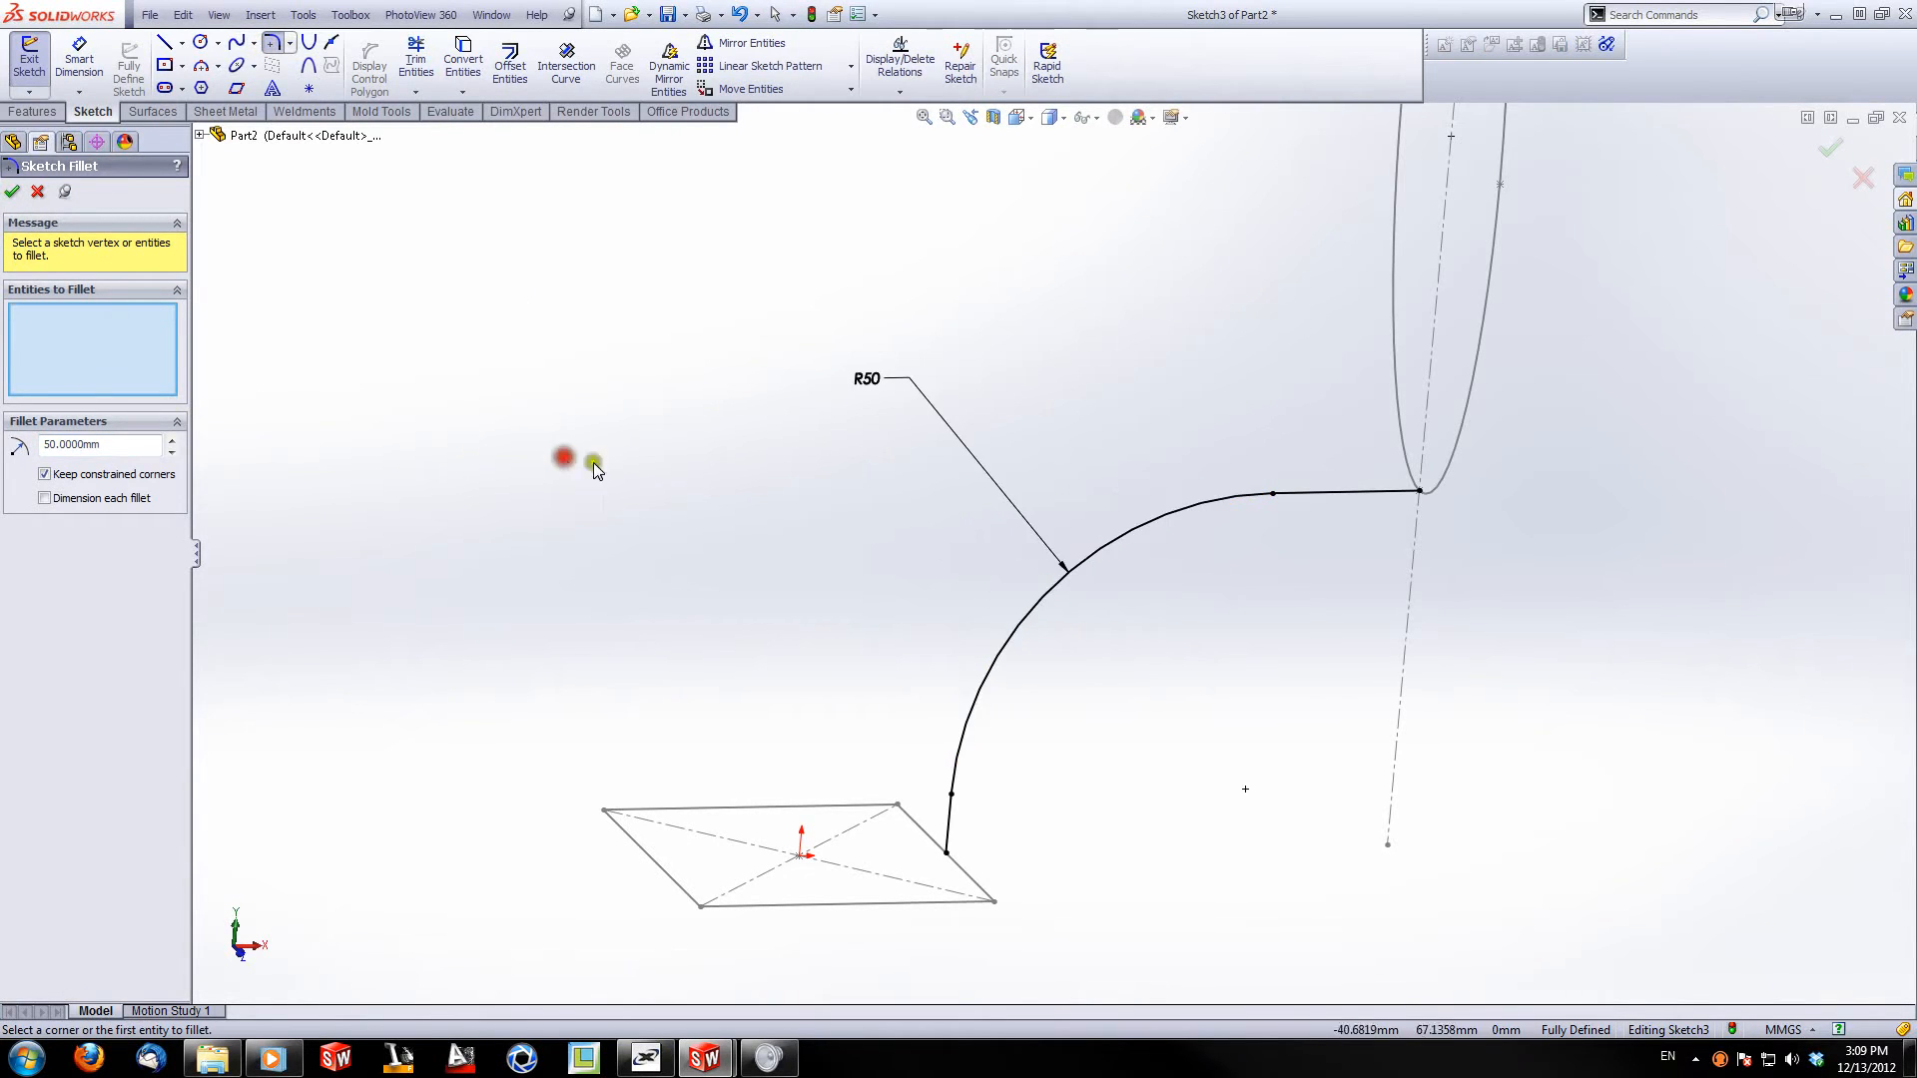
mouse_move(593, 463)
middle_mouse_down()
mouse_move(950, 491)
mouse_move(851, 407)
middle_mouse_up()
middle_click_drag(920, 450, 1056, 564)
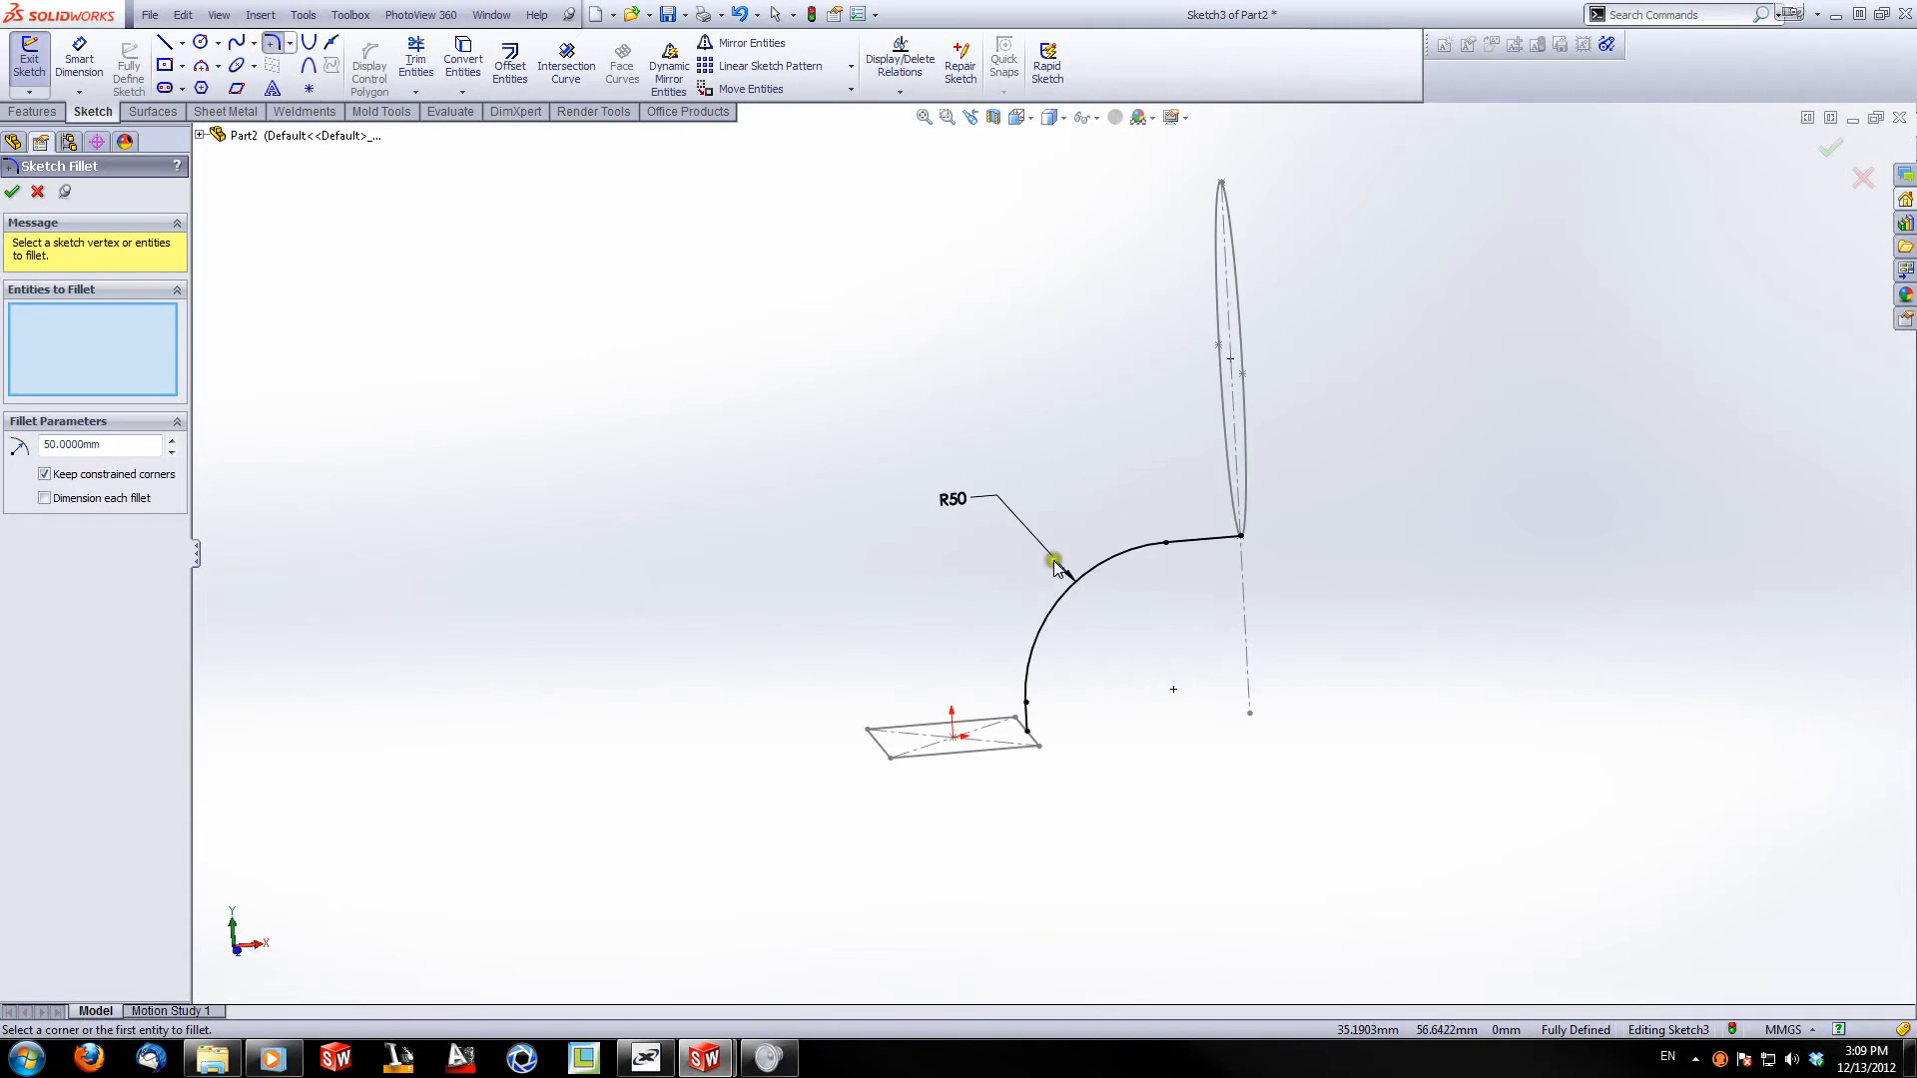
left_click(38, 191)
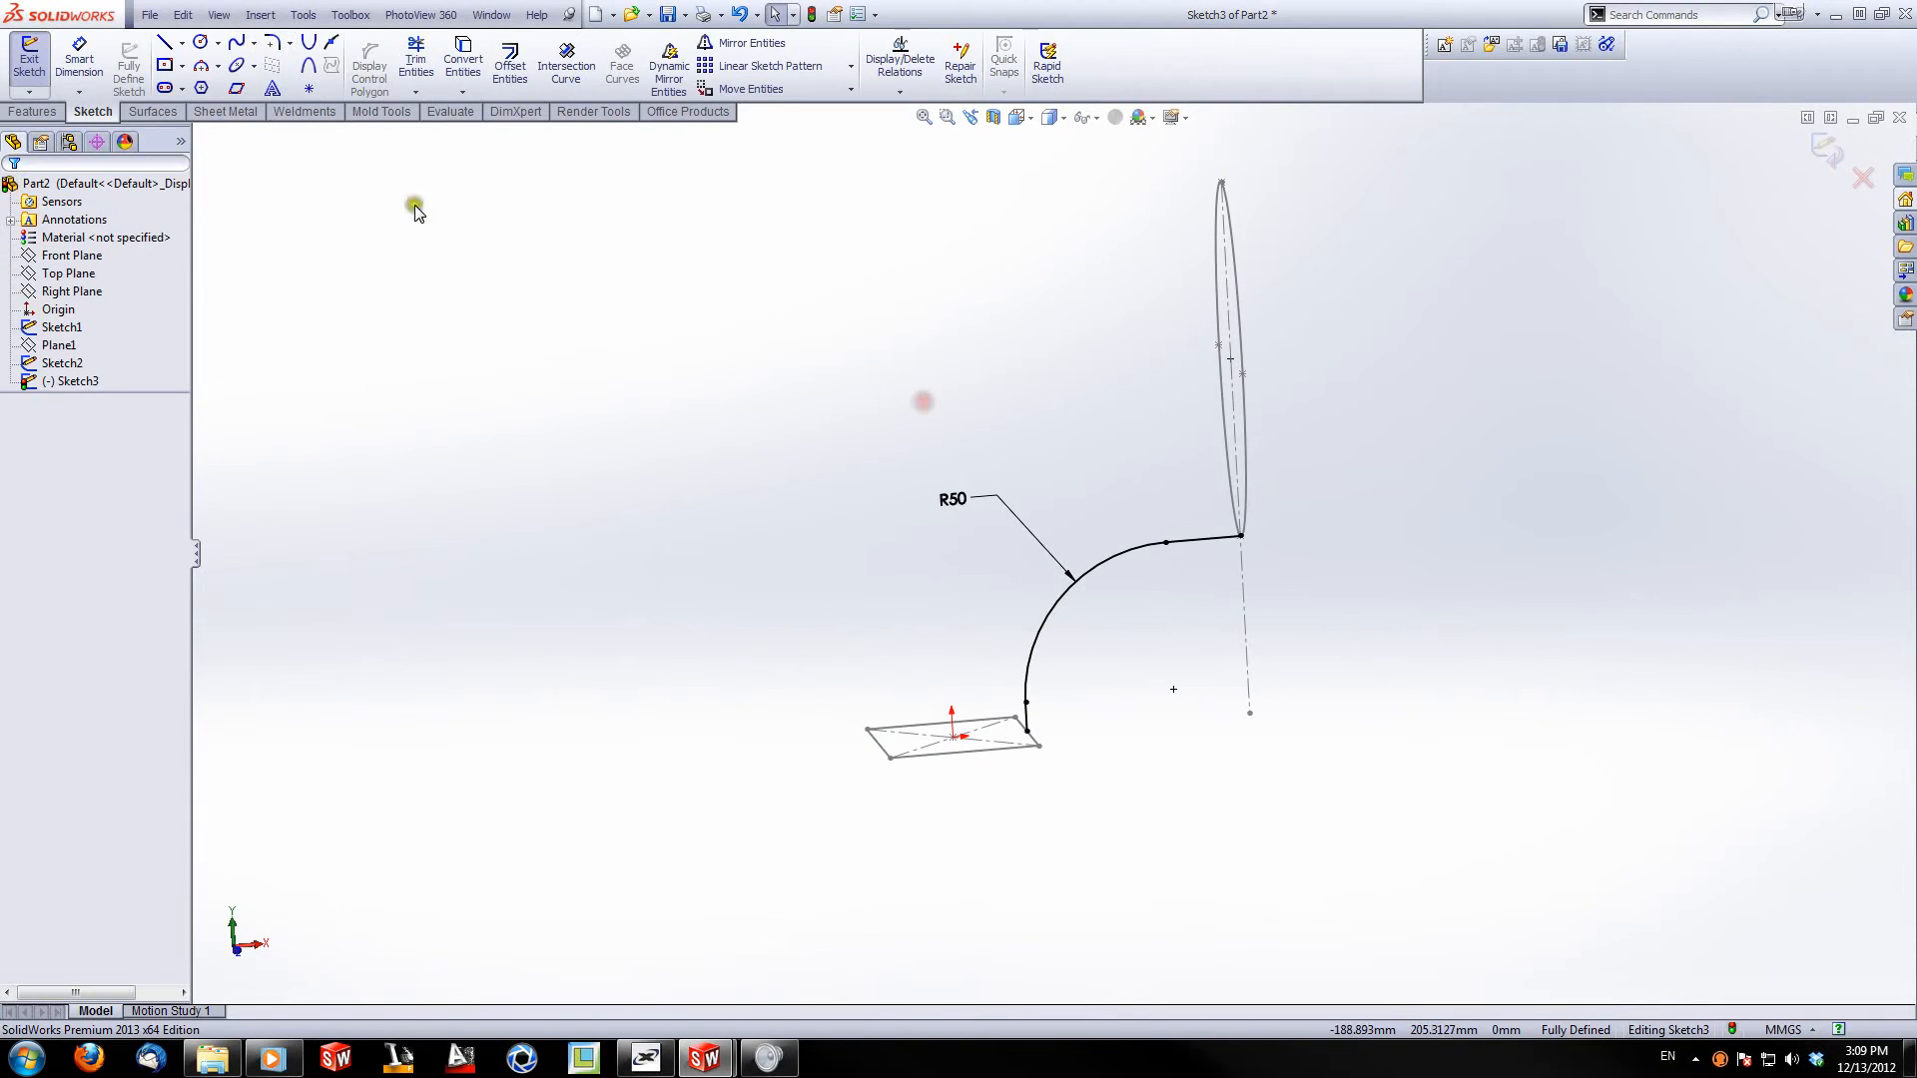
Step: Sketch a free vertical line above the rectangular profile, on the side of the R50 arc away from the circle
left_click(163, 41)
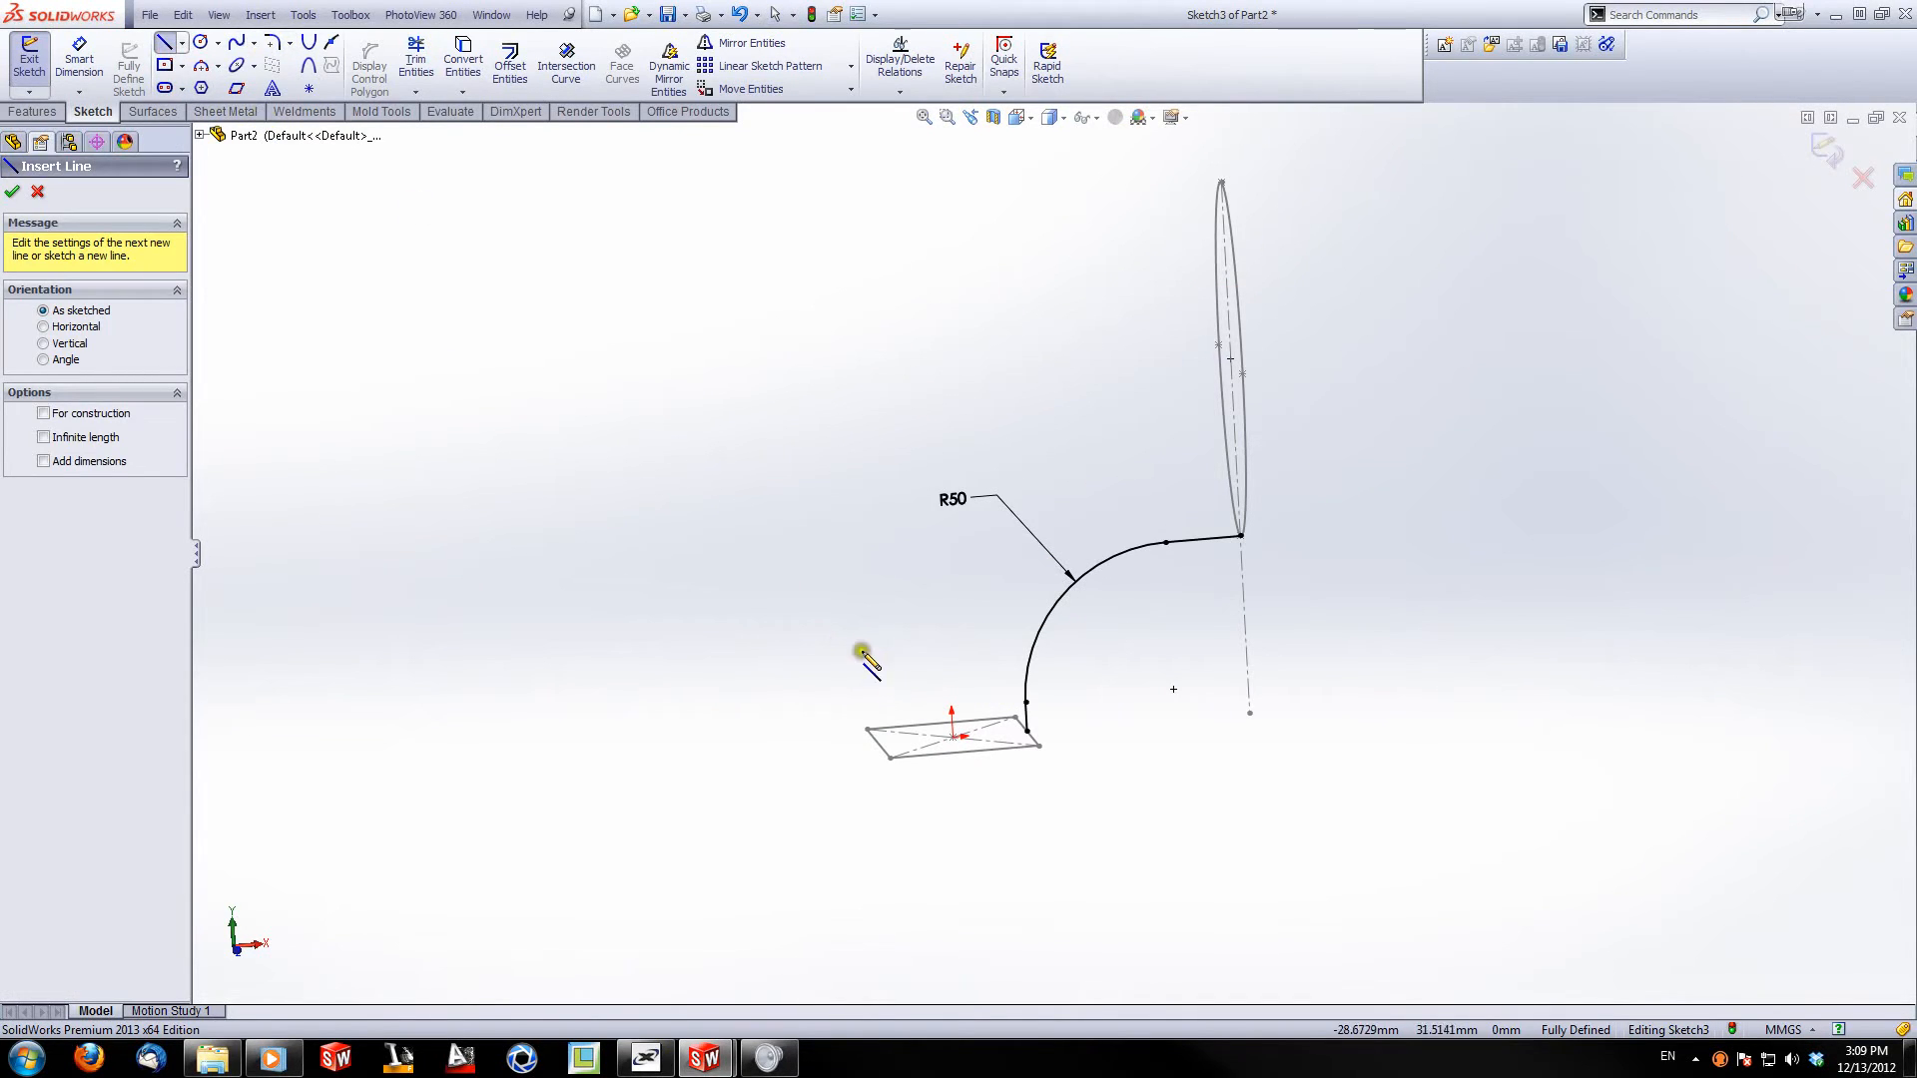
left_click(825, 373)
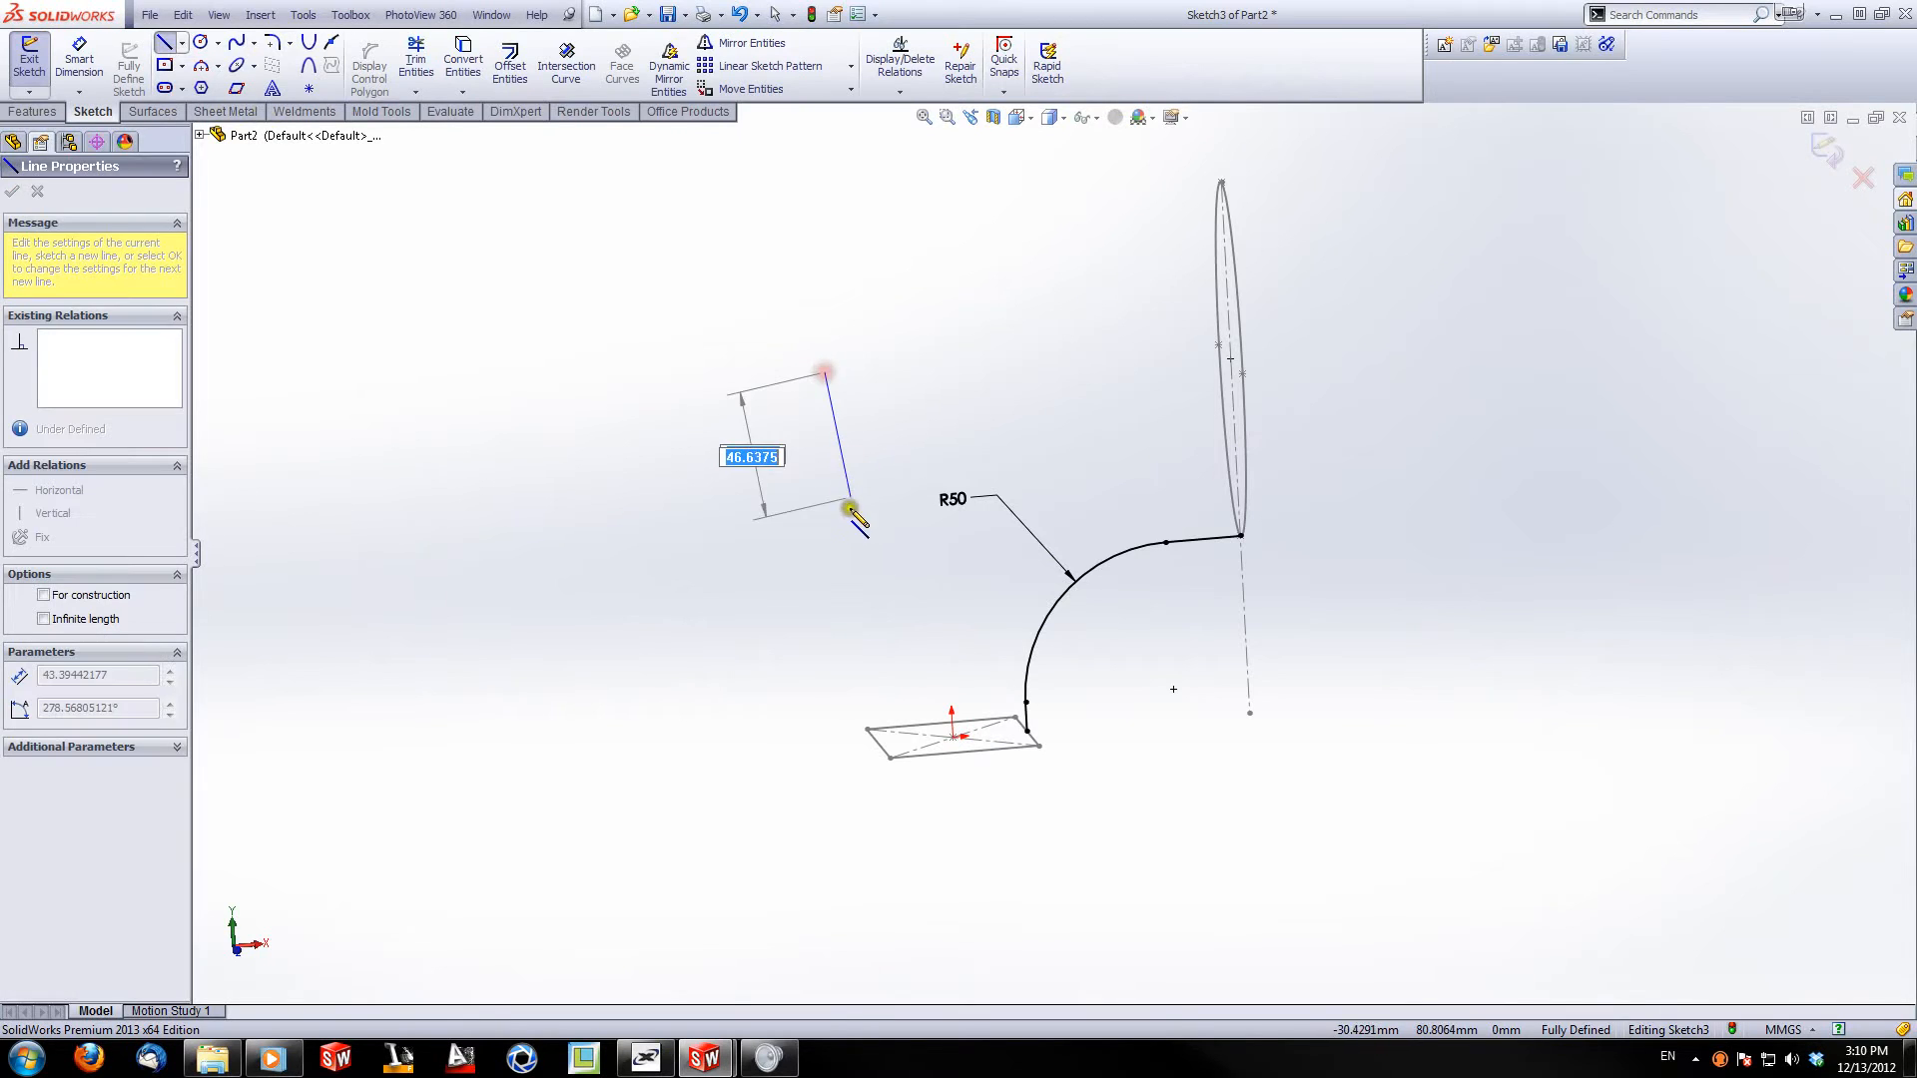
left_click(836, 608)
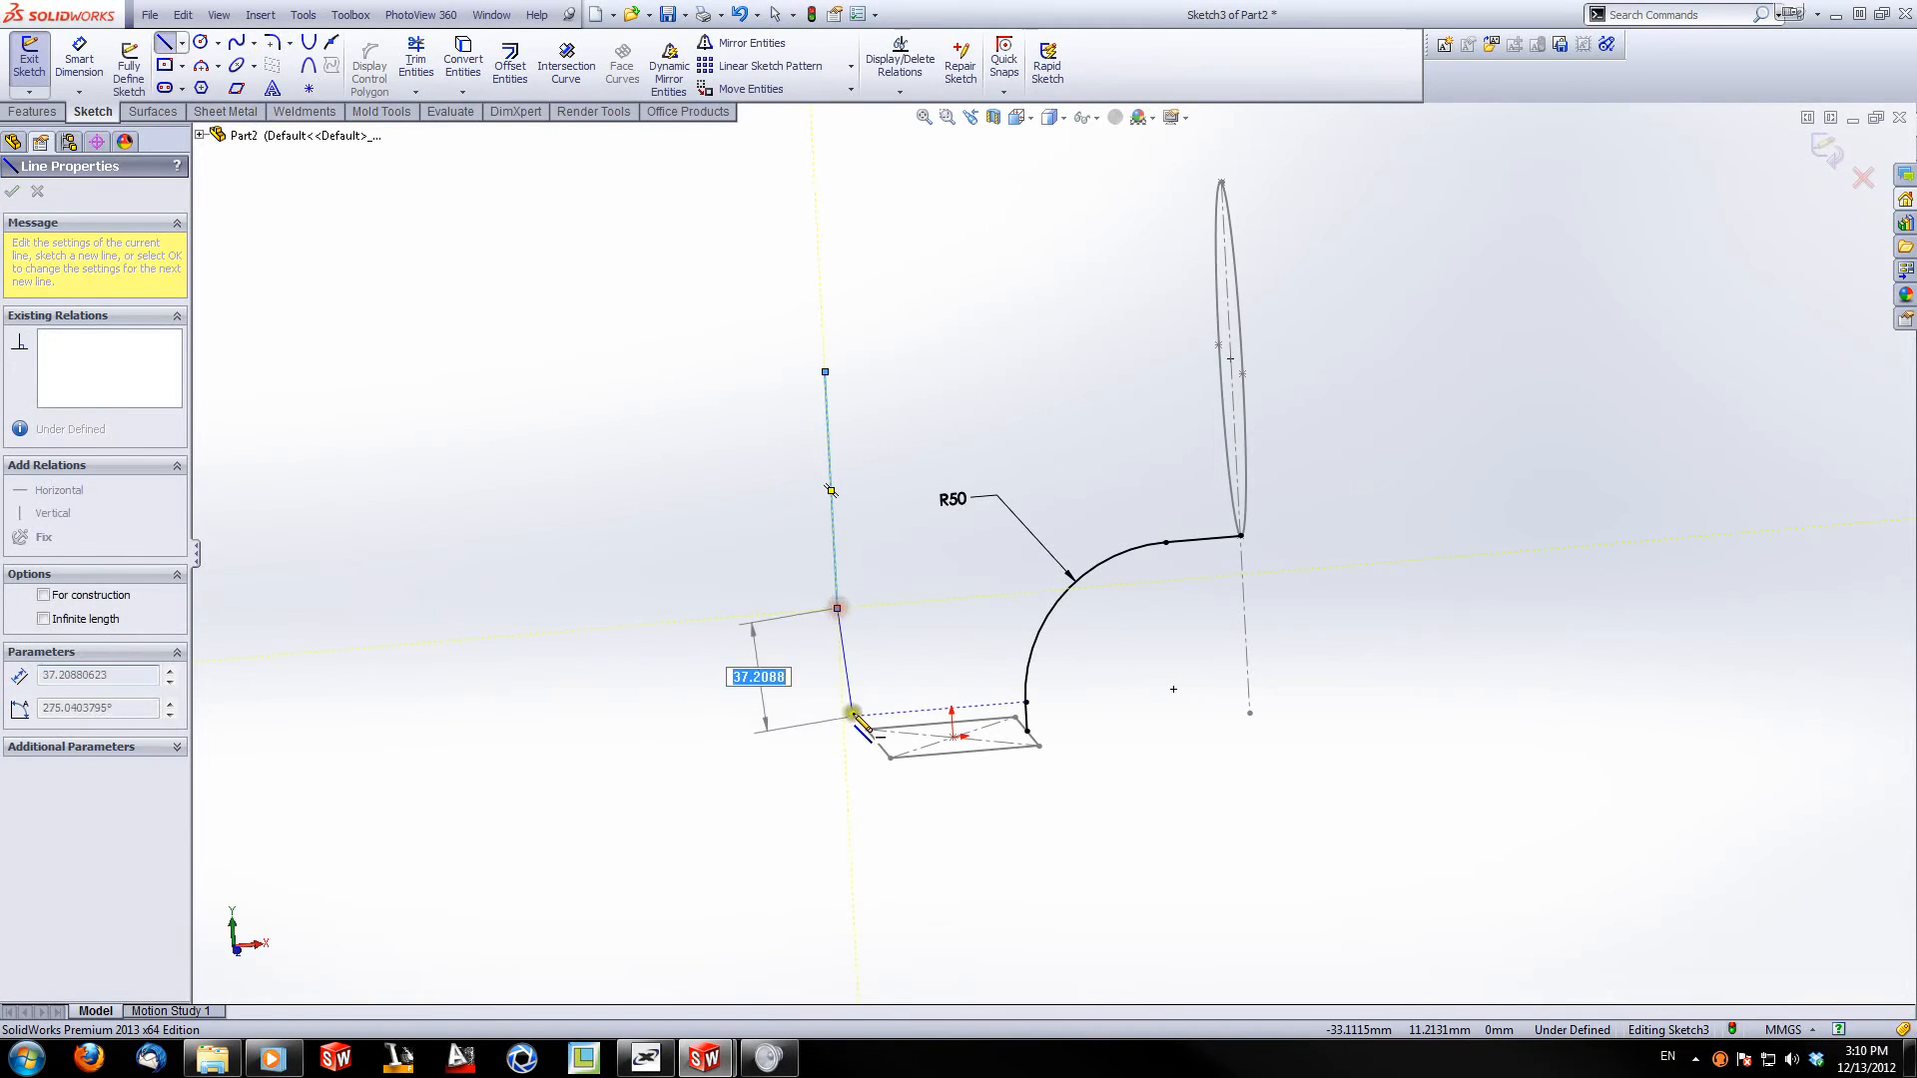
key("Escape")
Step: Sketch a horizontal line from the circular profile's top point, extending past the vertical line
key("l")
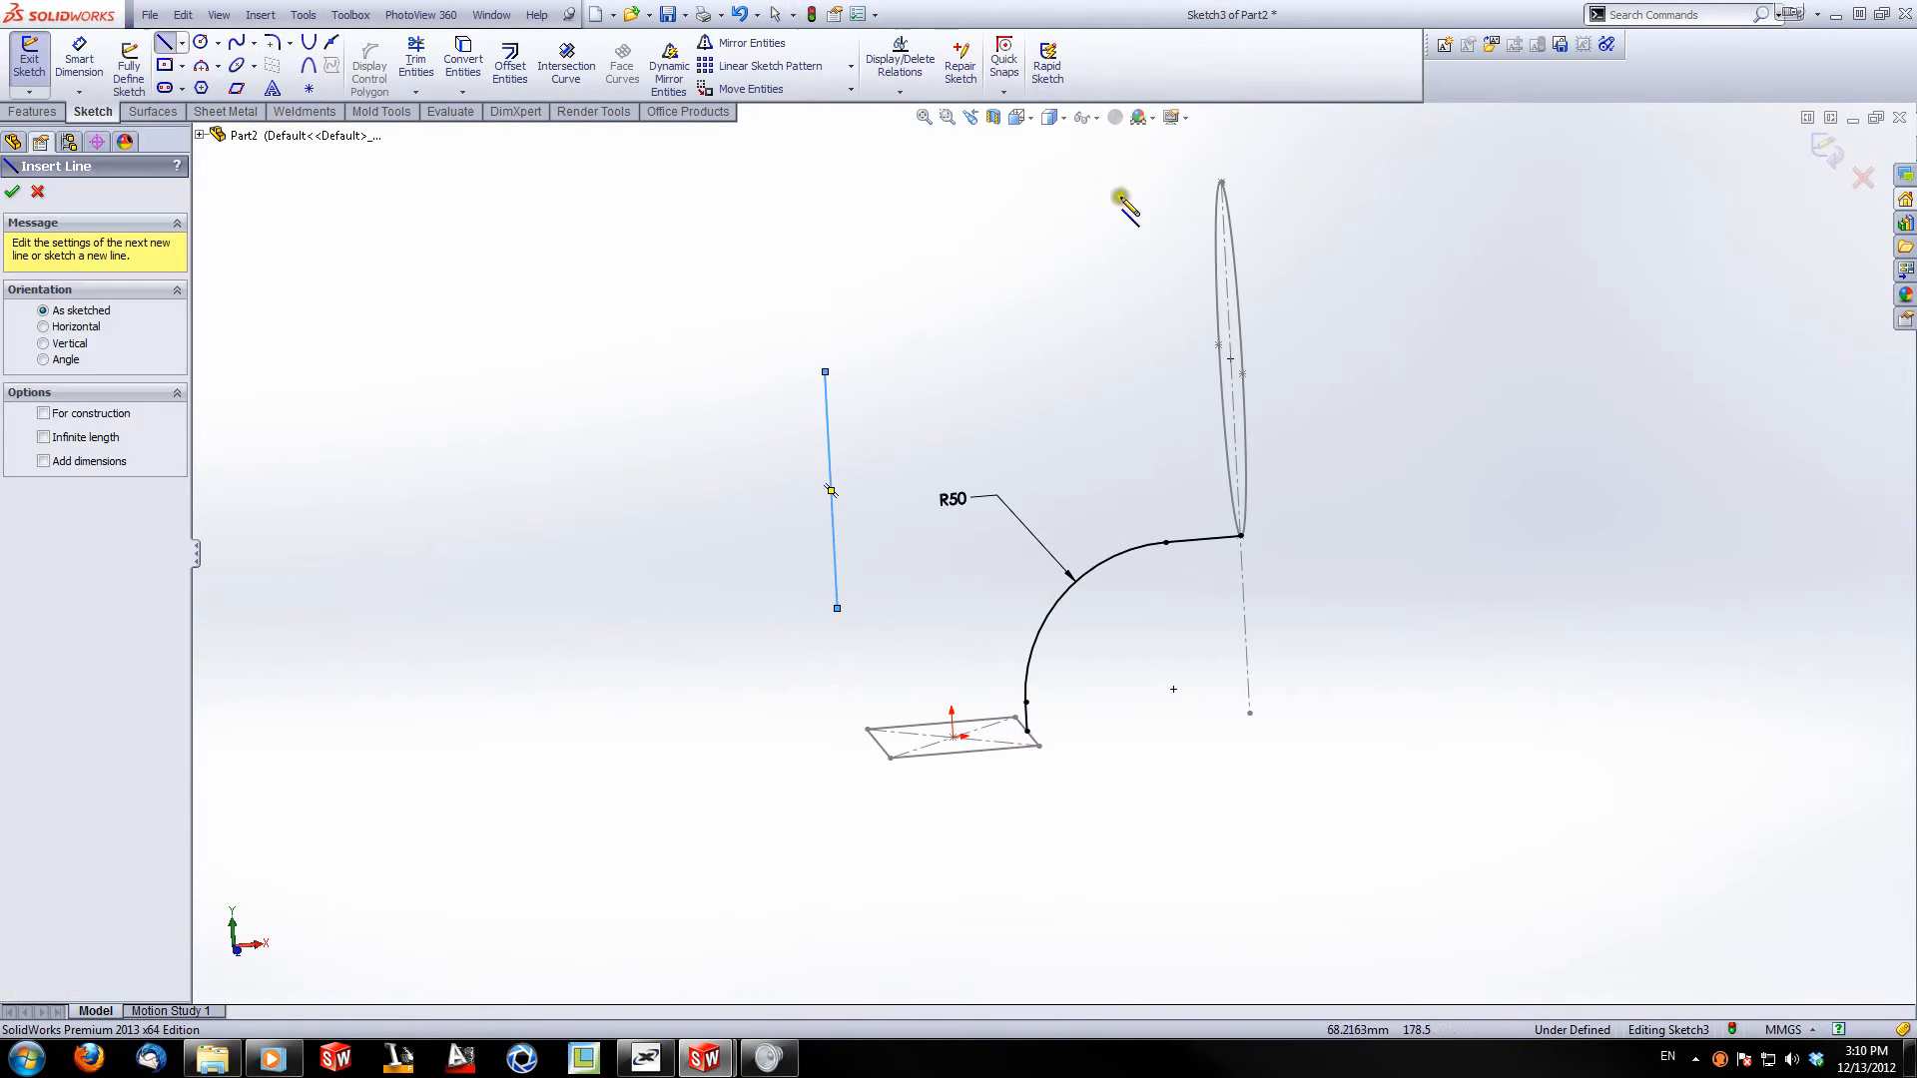
left_click(1220, 182)
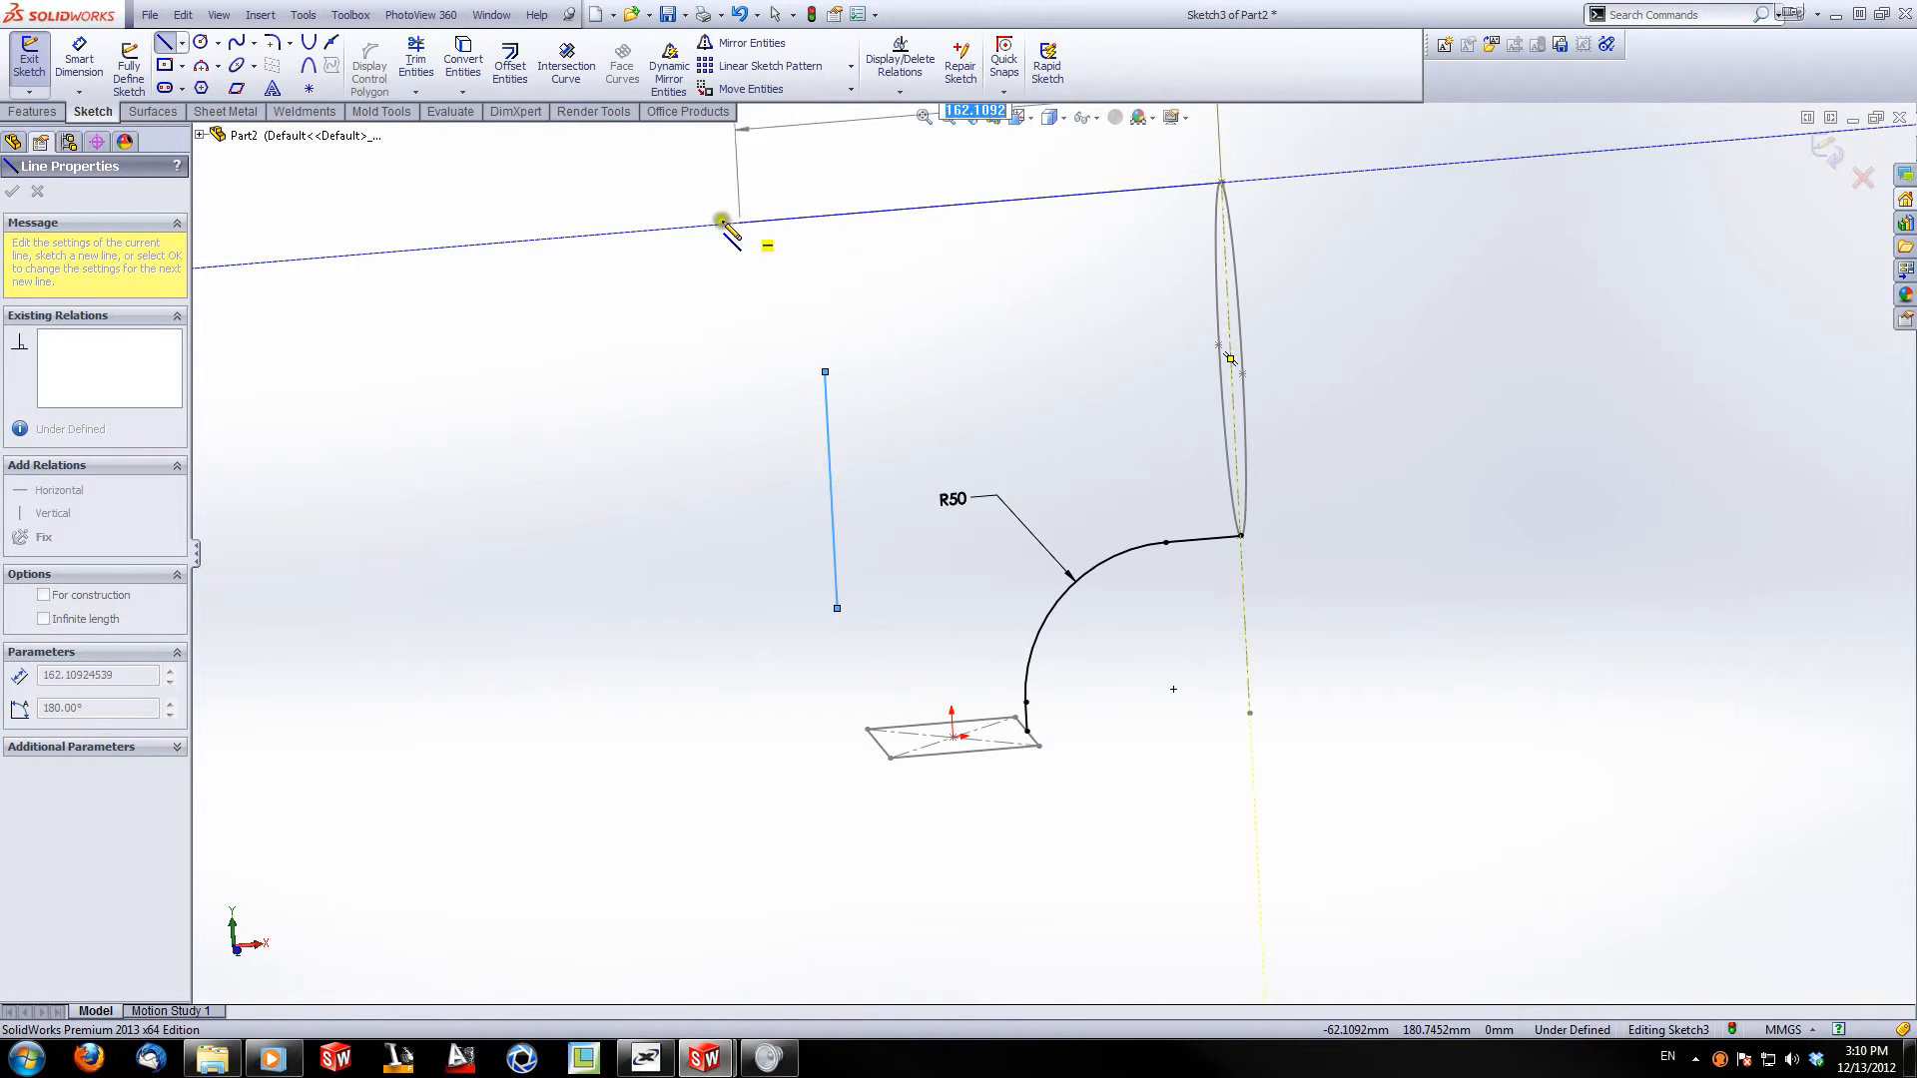
left_click(656, 230)
key("Escape")
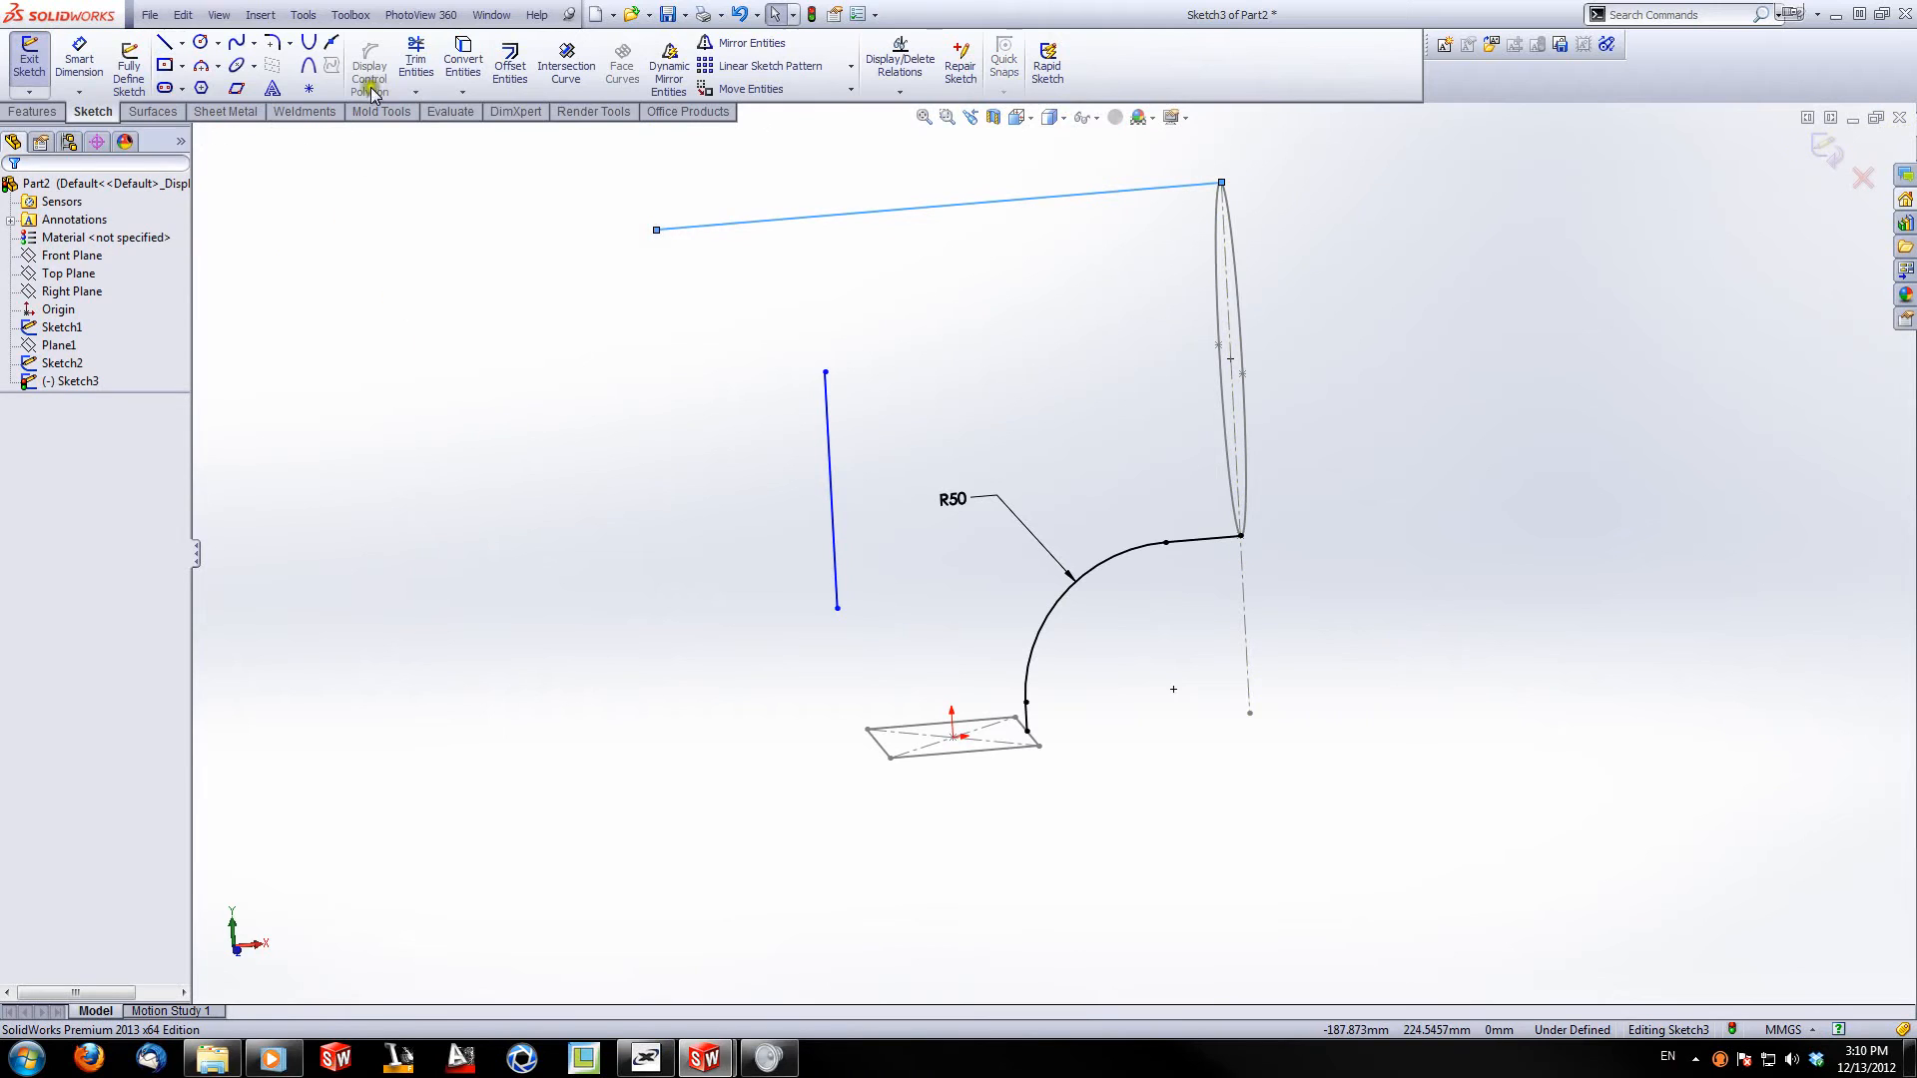
left_click(483, 340)
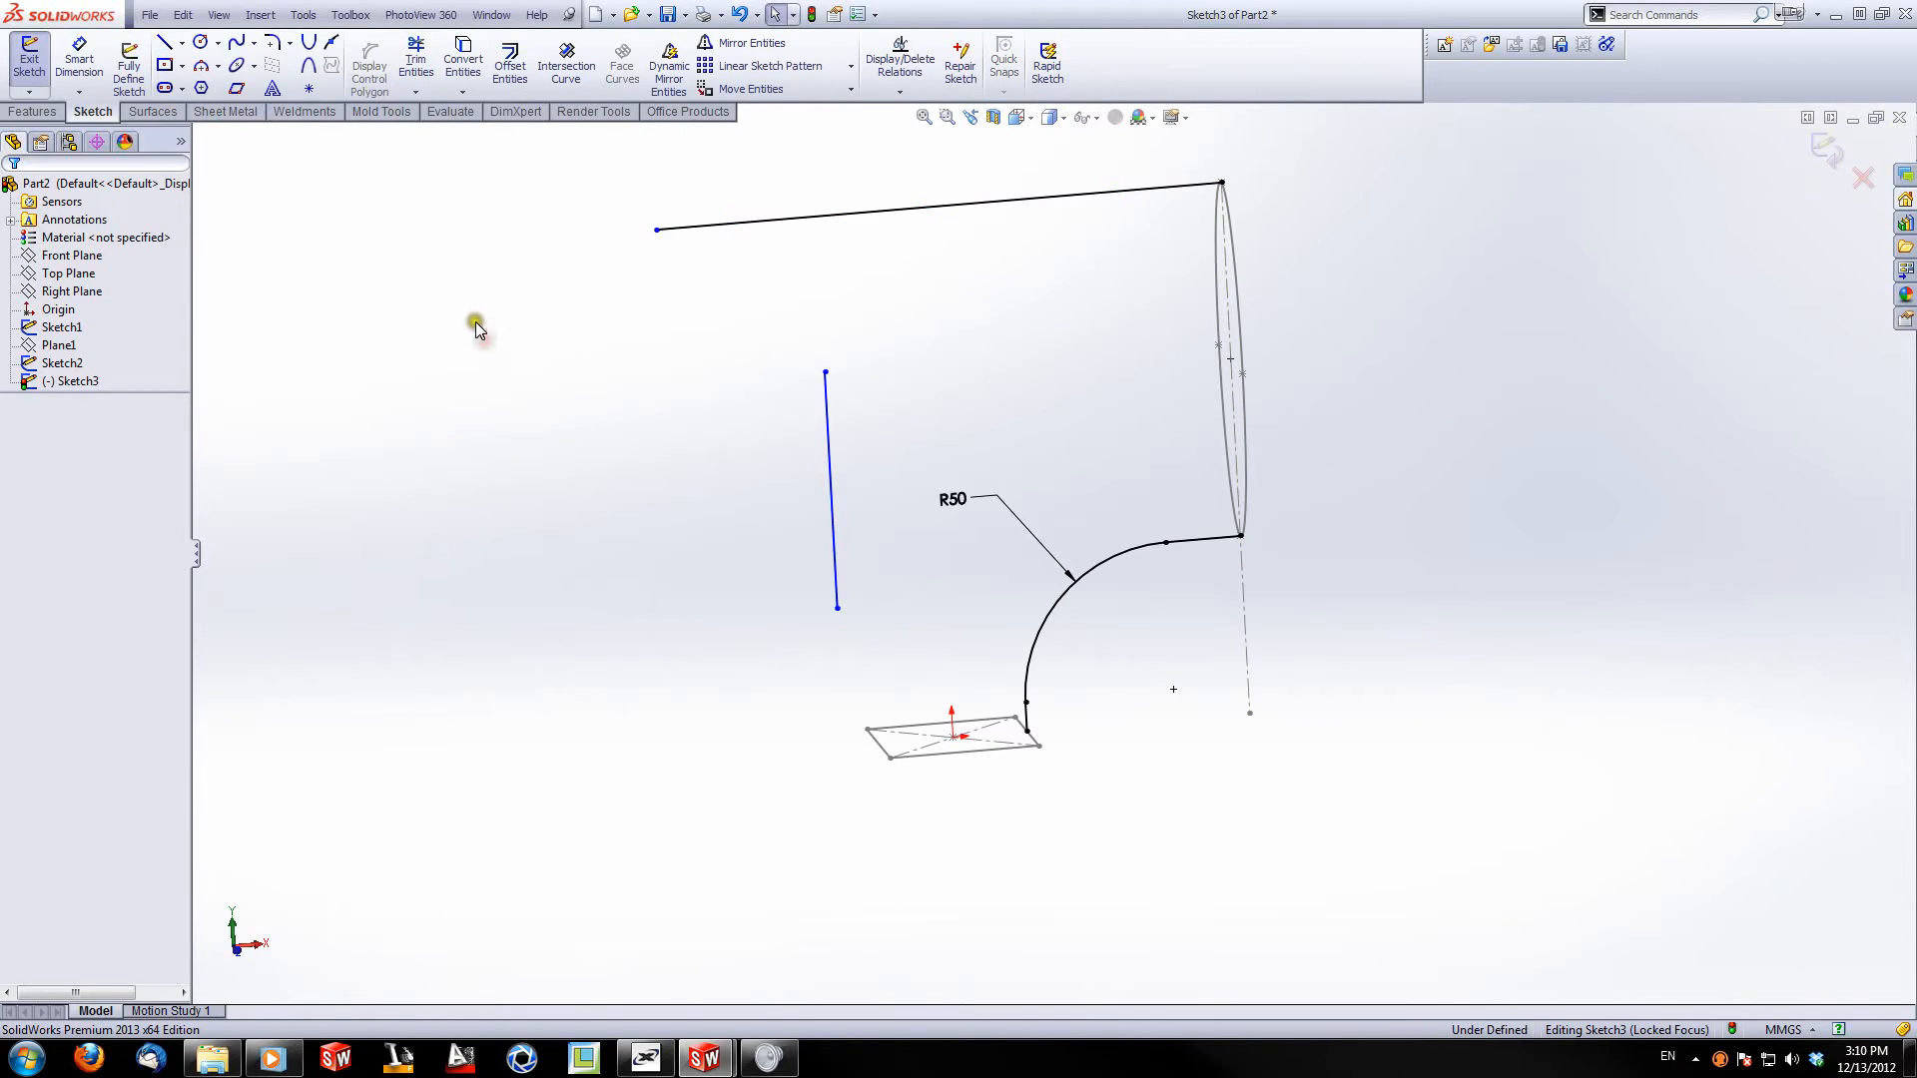
scroll(890, 231, "up", 1)
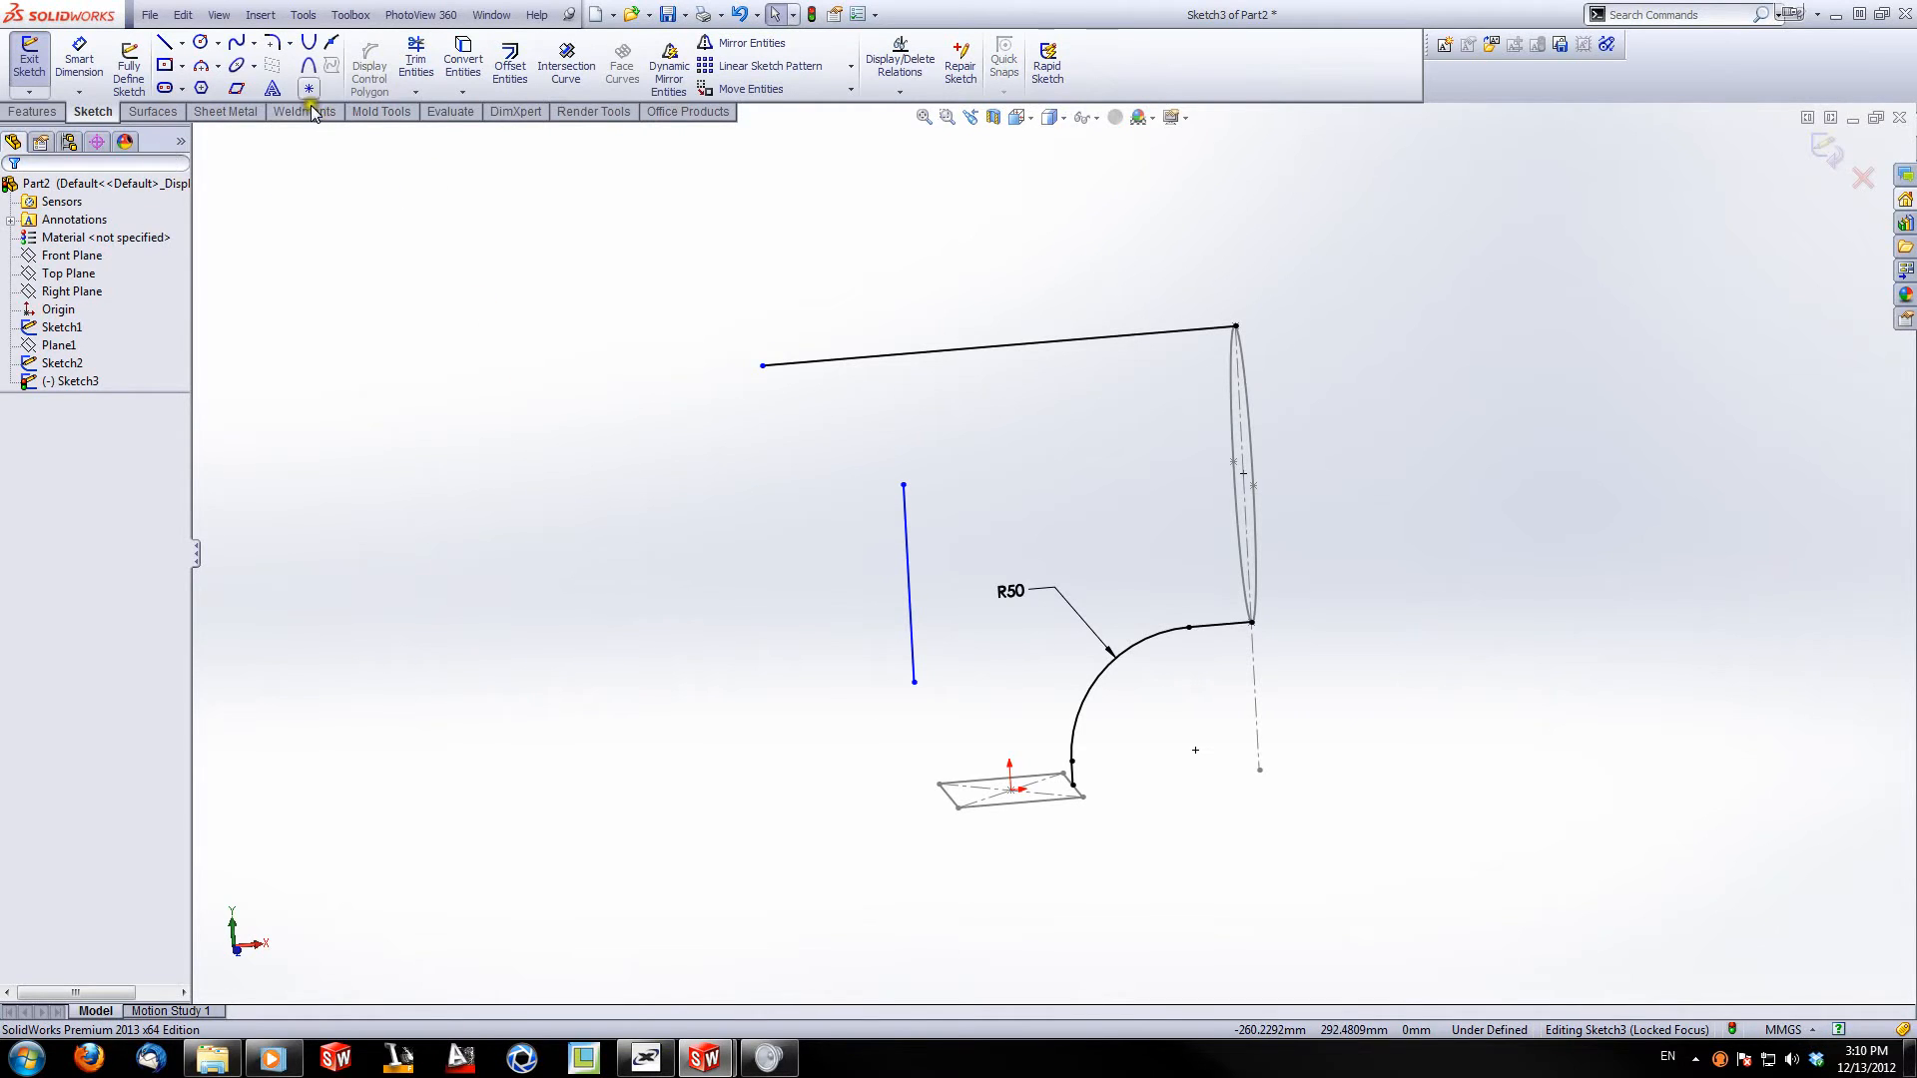
Step: Make the vertical line's lower endpoint coincident with the rectangle's near corner on the side opposite the R50 arc
left_click(914, 684)
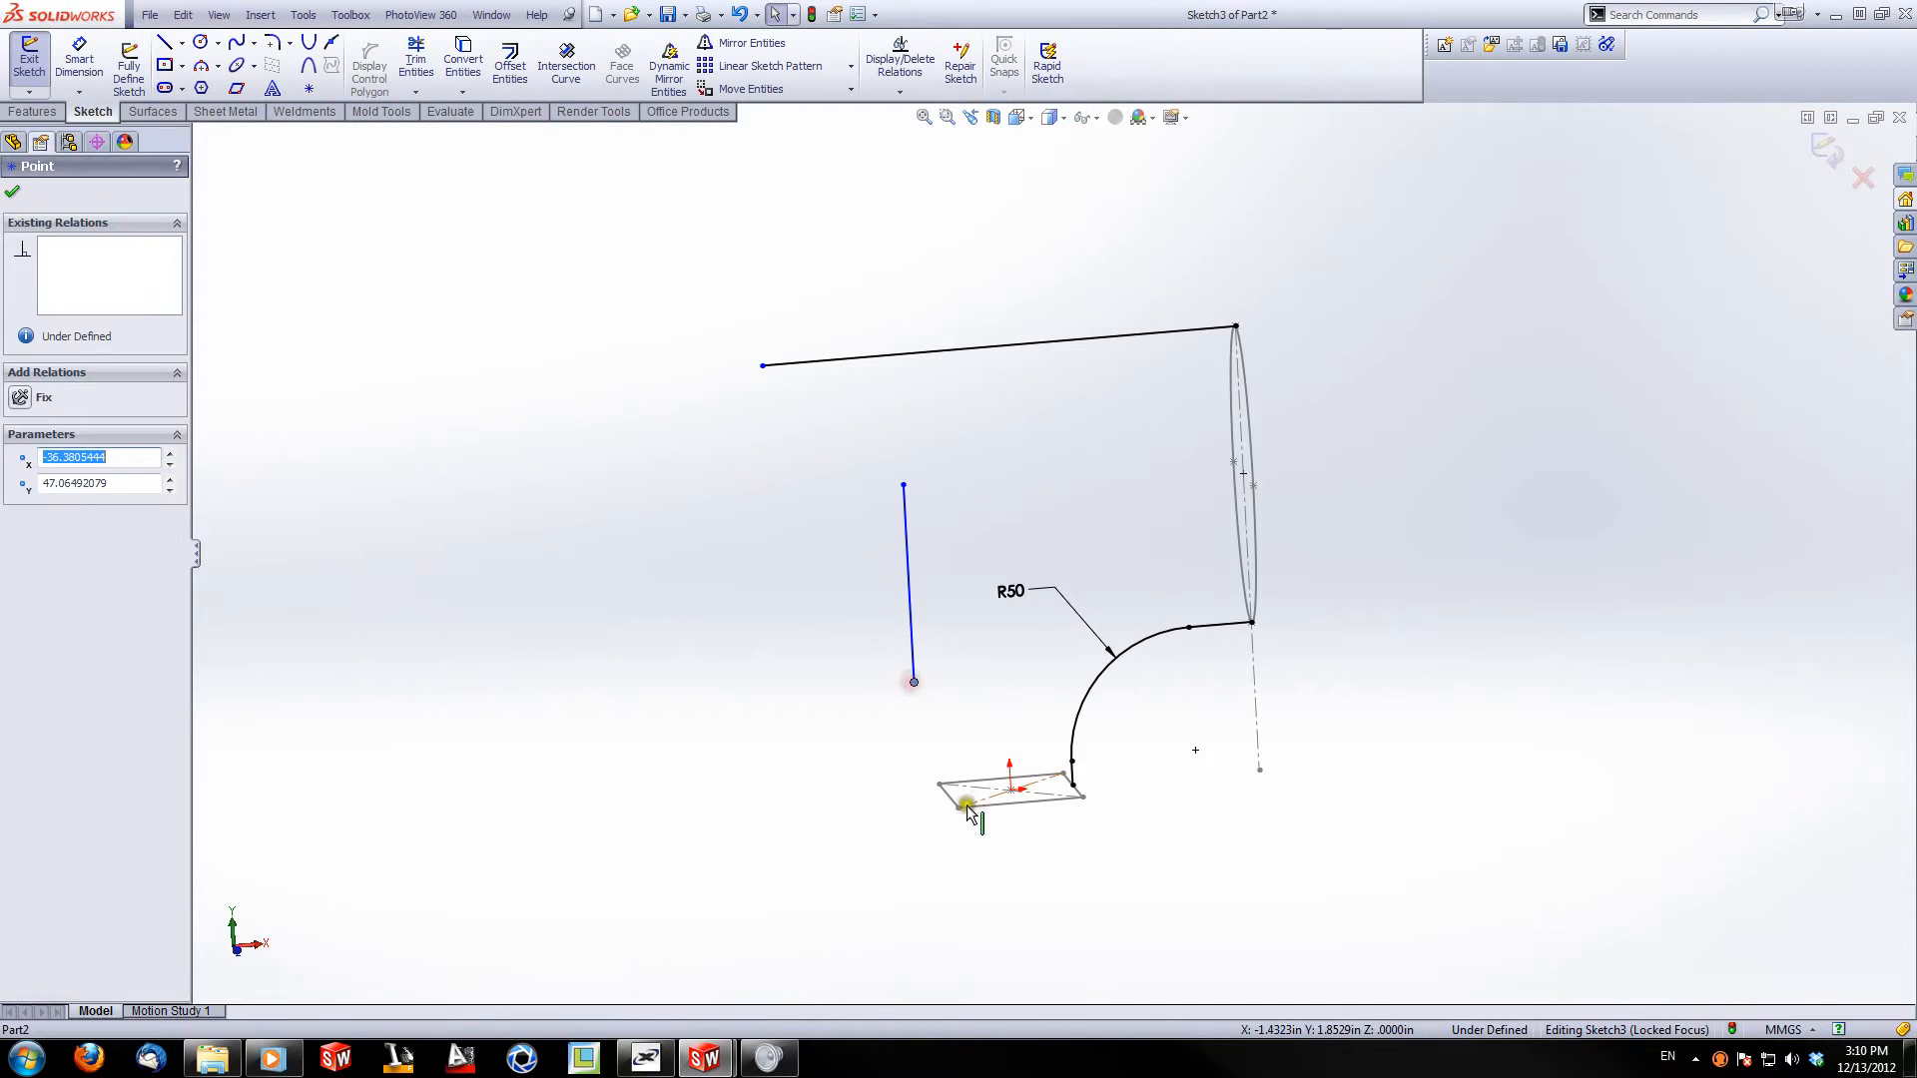
scroll(961, 794, "down", 2)
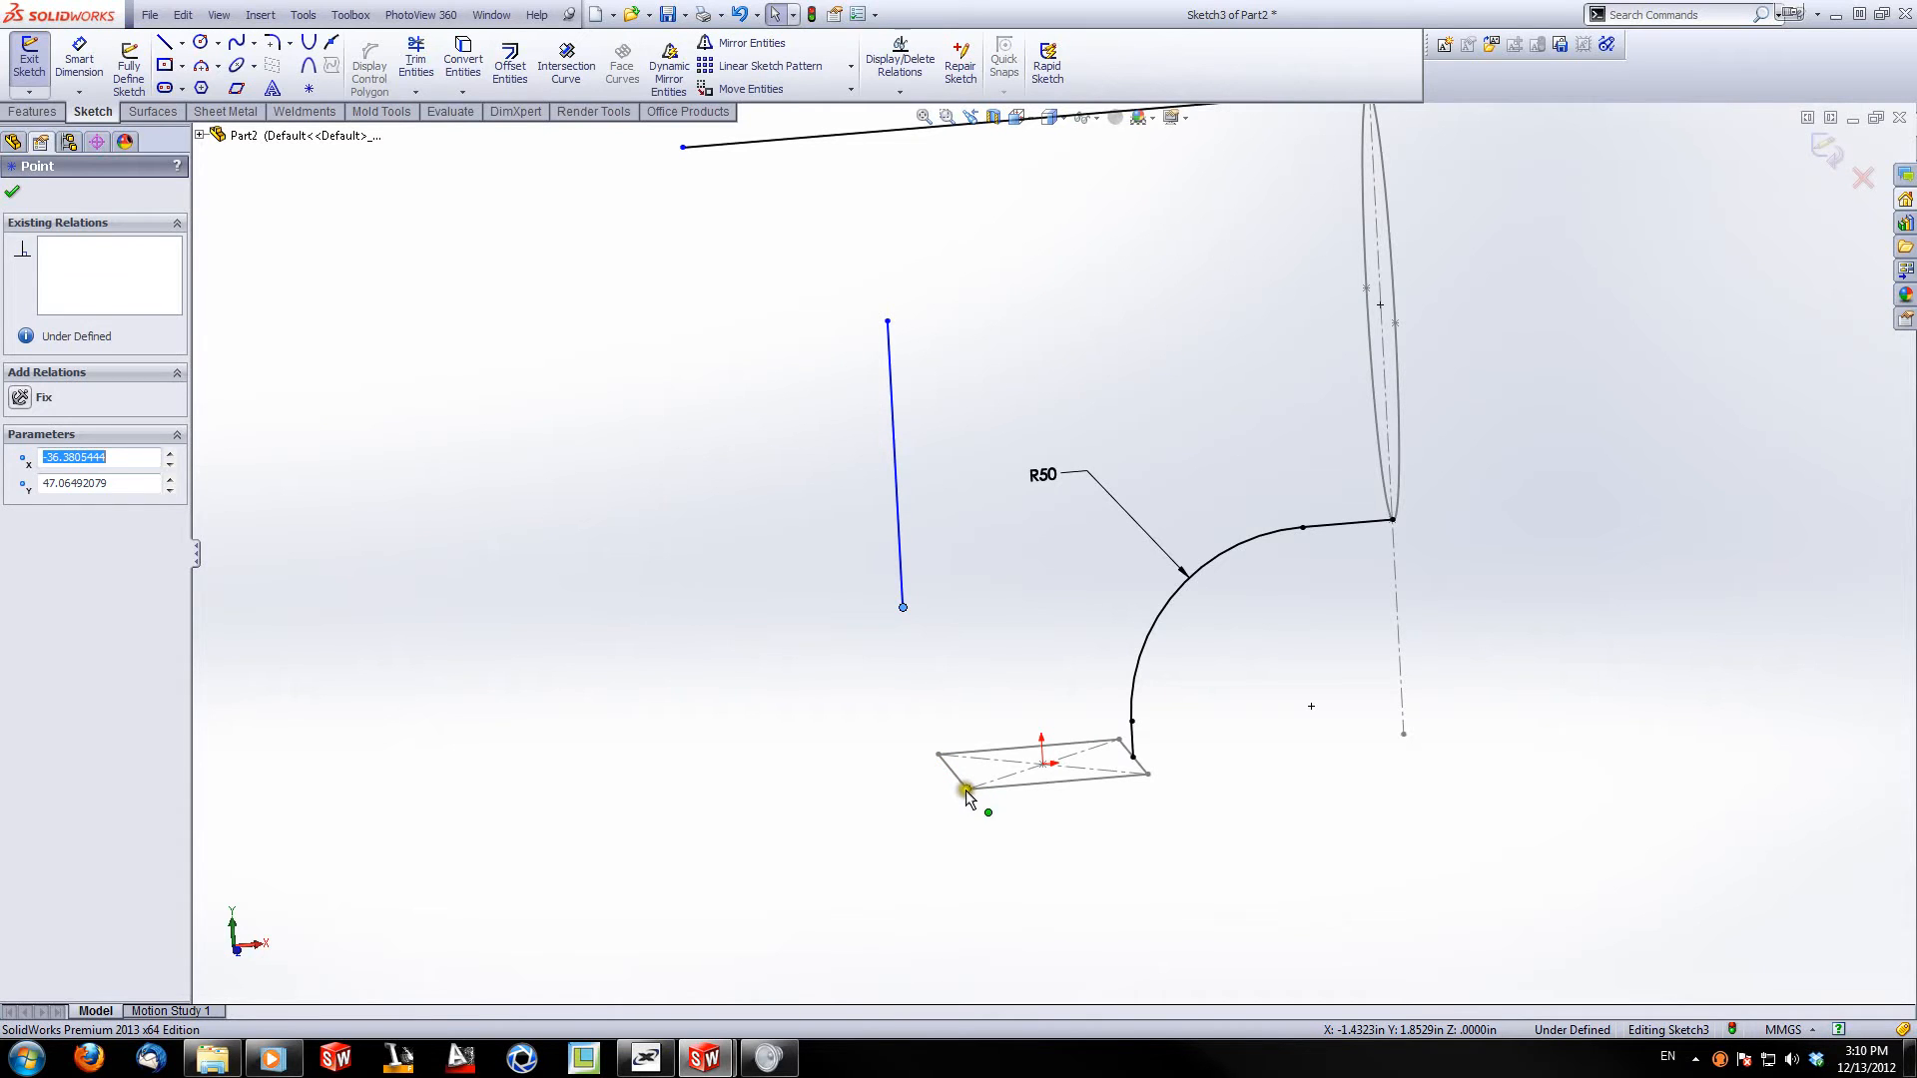
left_click(966, 788)
left_click(902, 607, "ctrl")
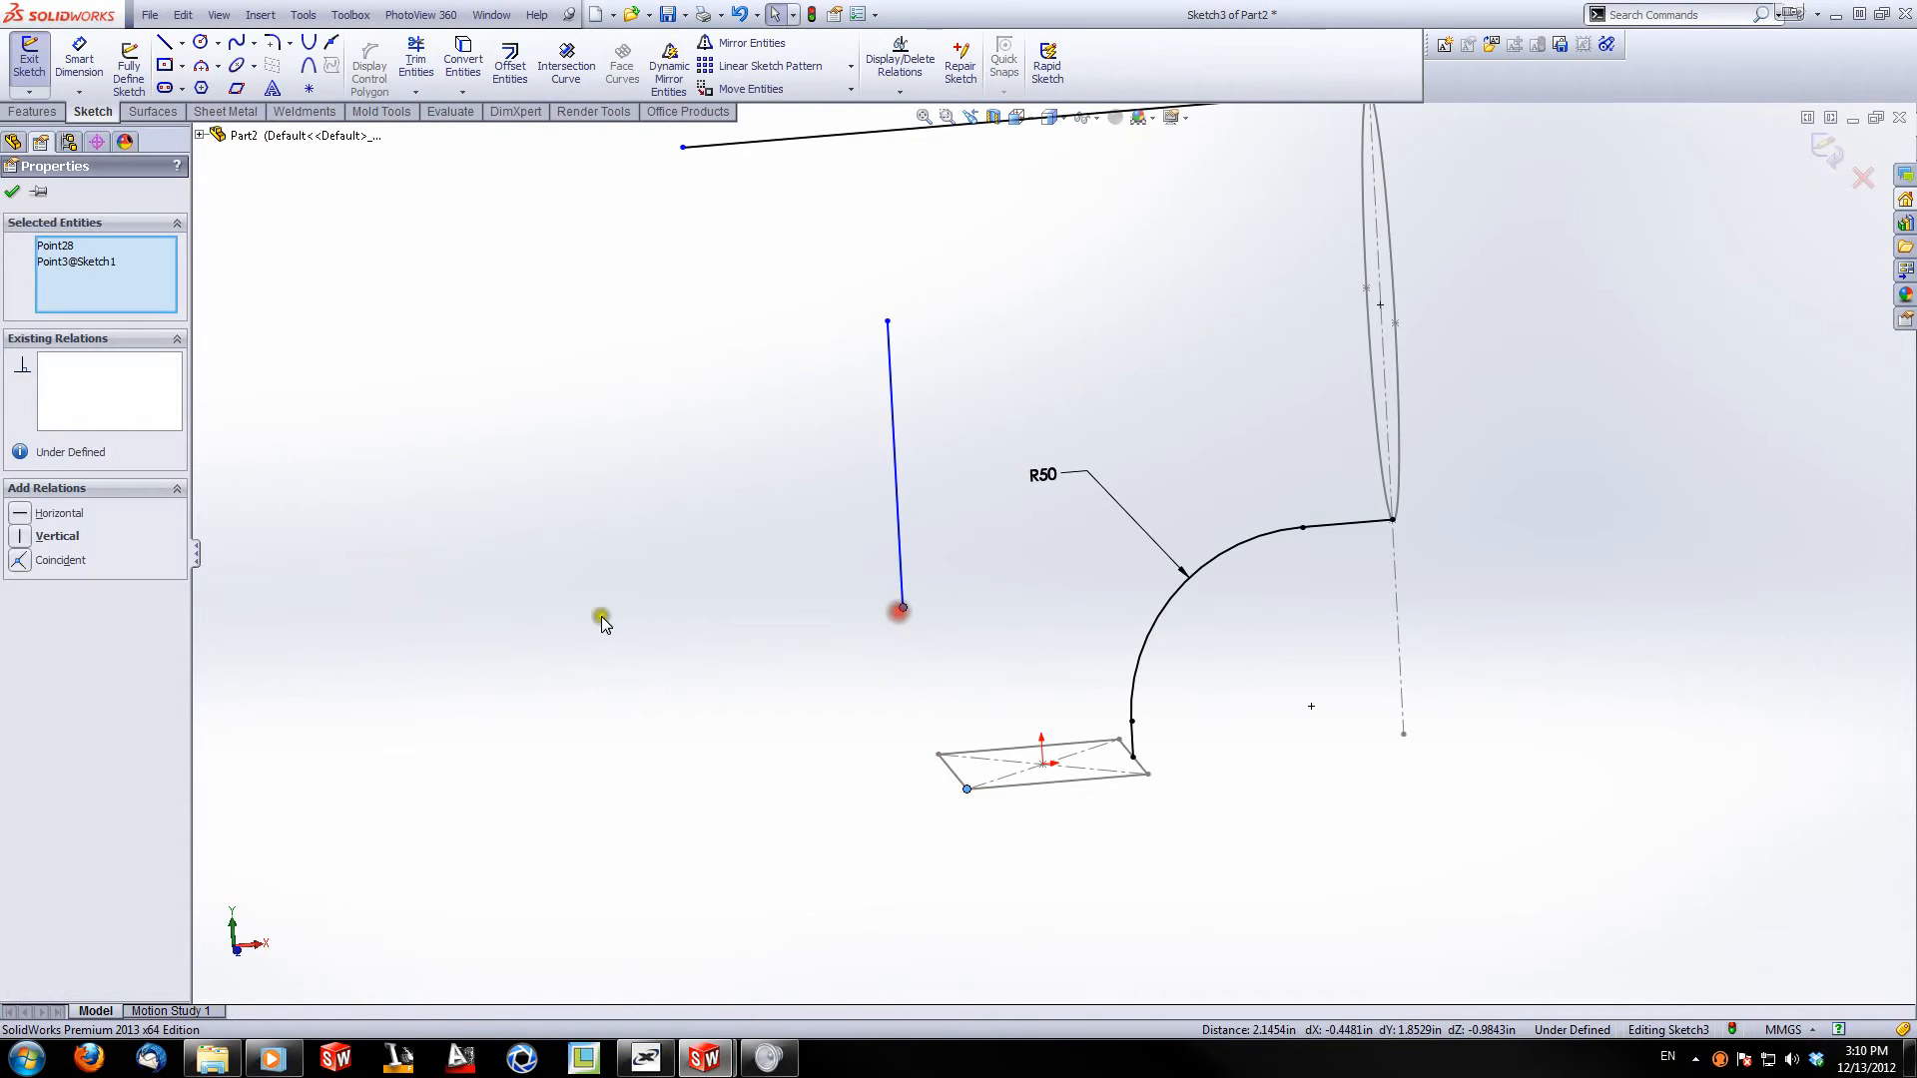
left_click(18, 562)
scroll(710, 334, "up", 1)
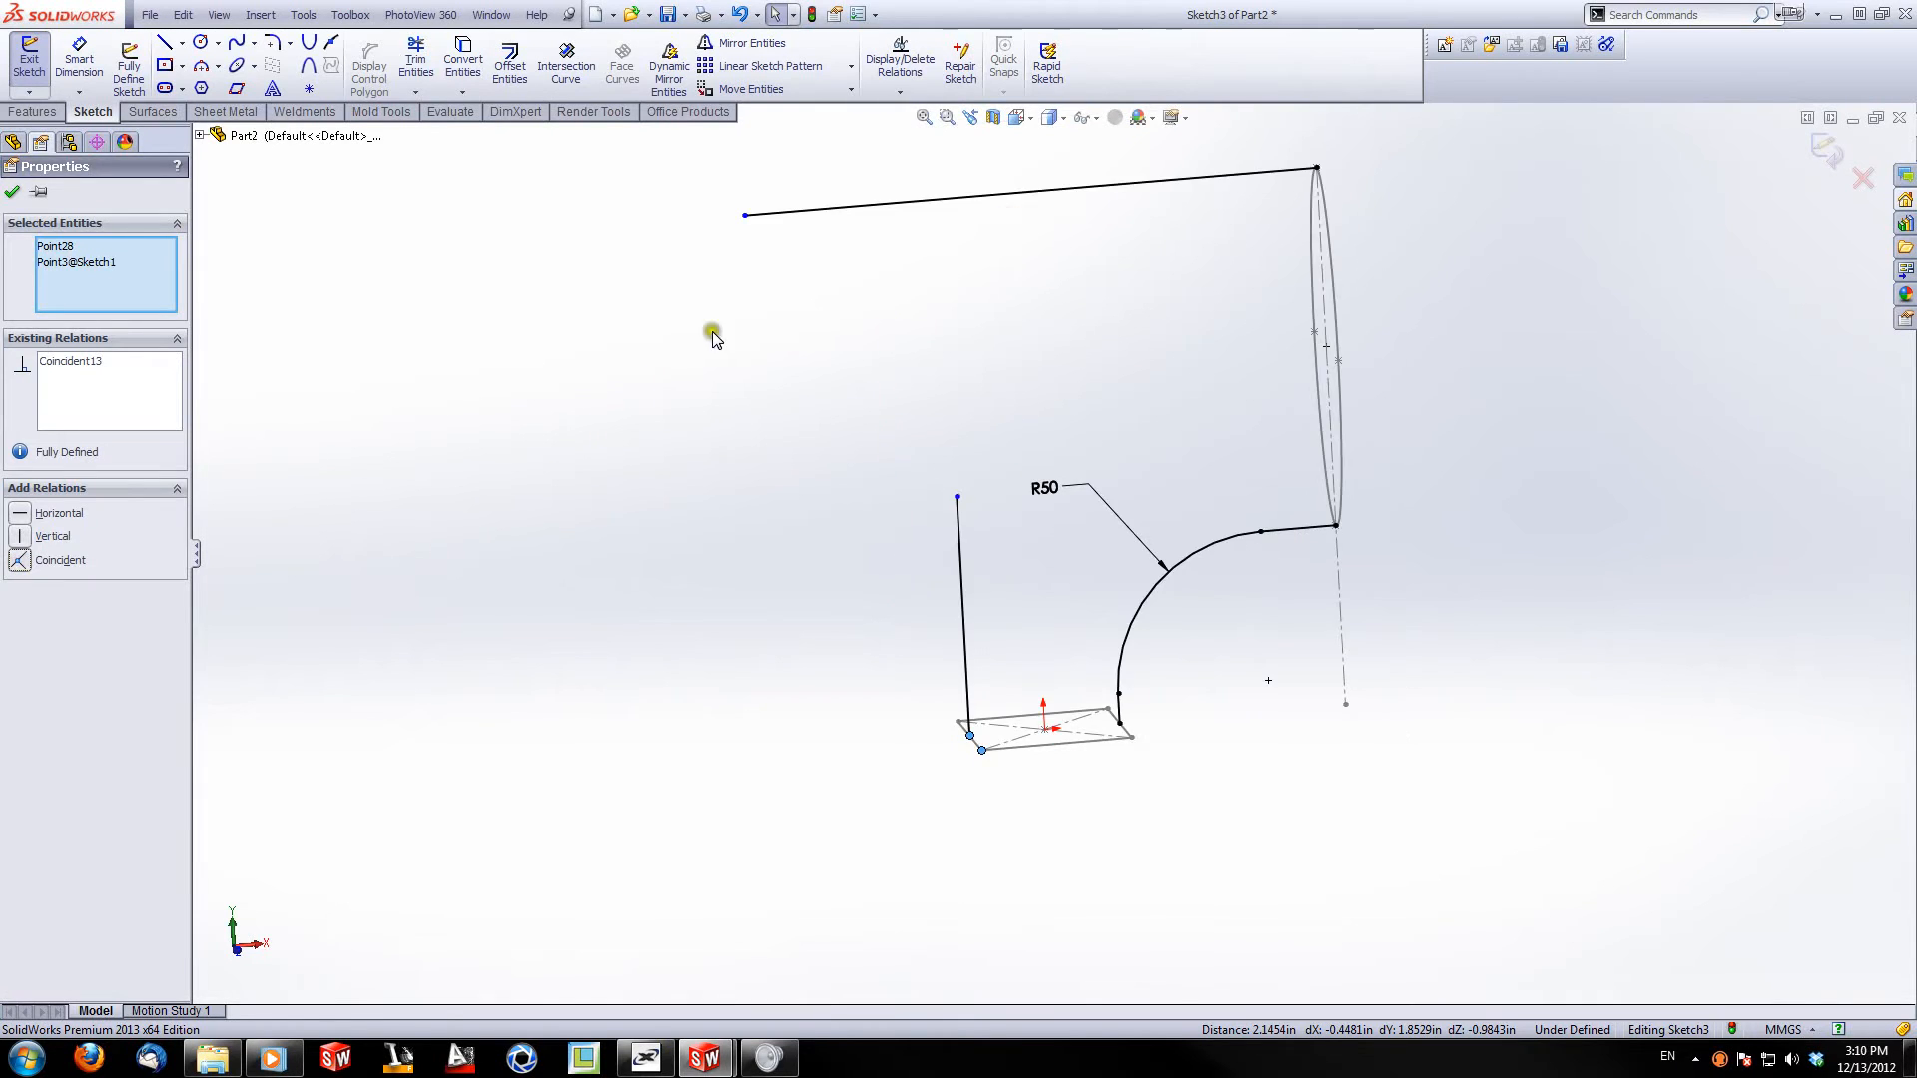
Step: Use Trim Entities to extend the vertical line up to the horizontal one and join both in a clean corner
scroll(710, 333, "down", 1)
scroll(436, 353, "up", 1)
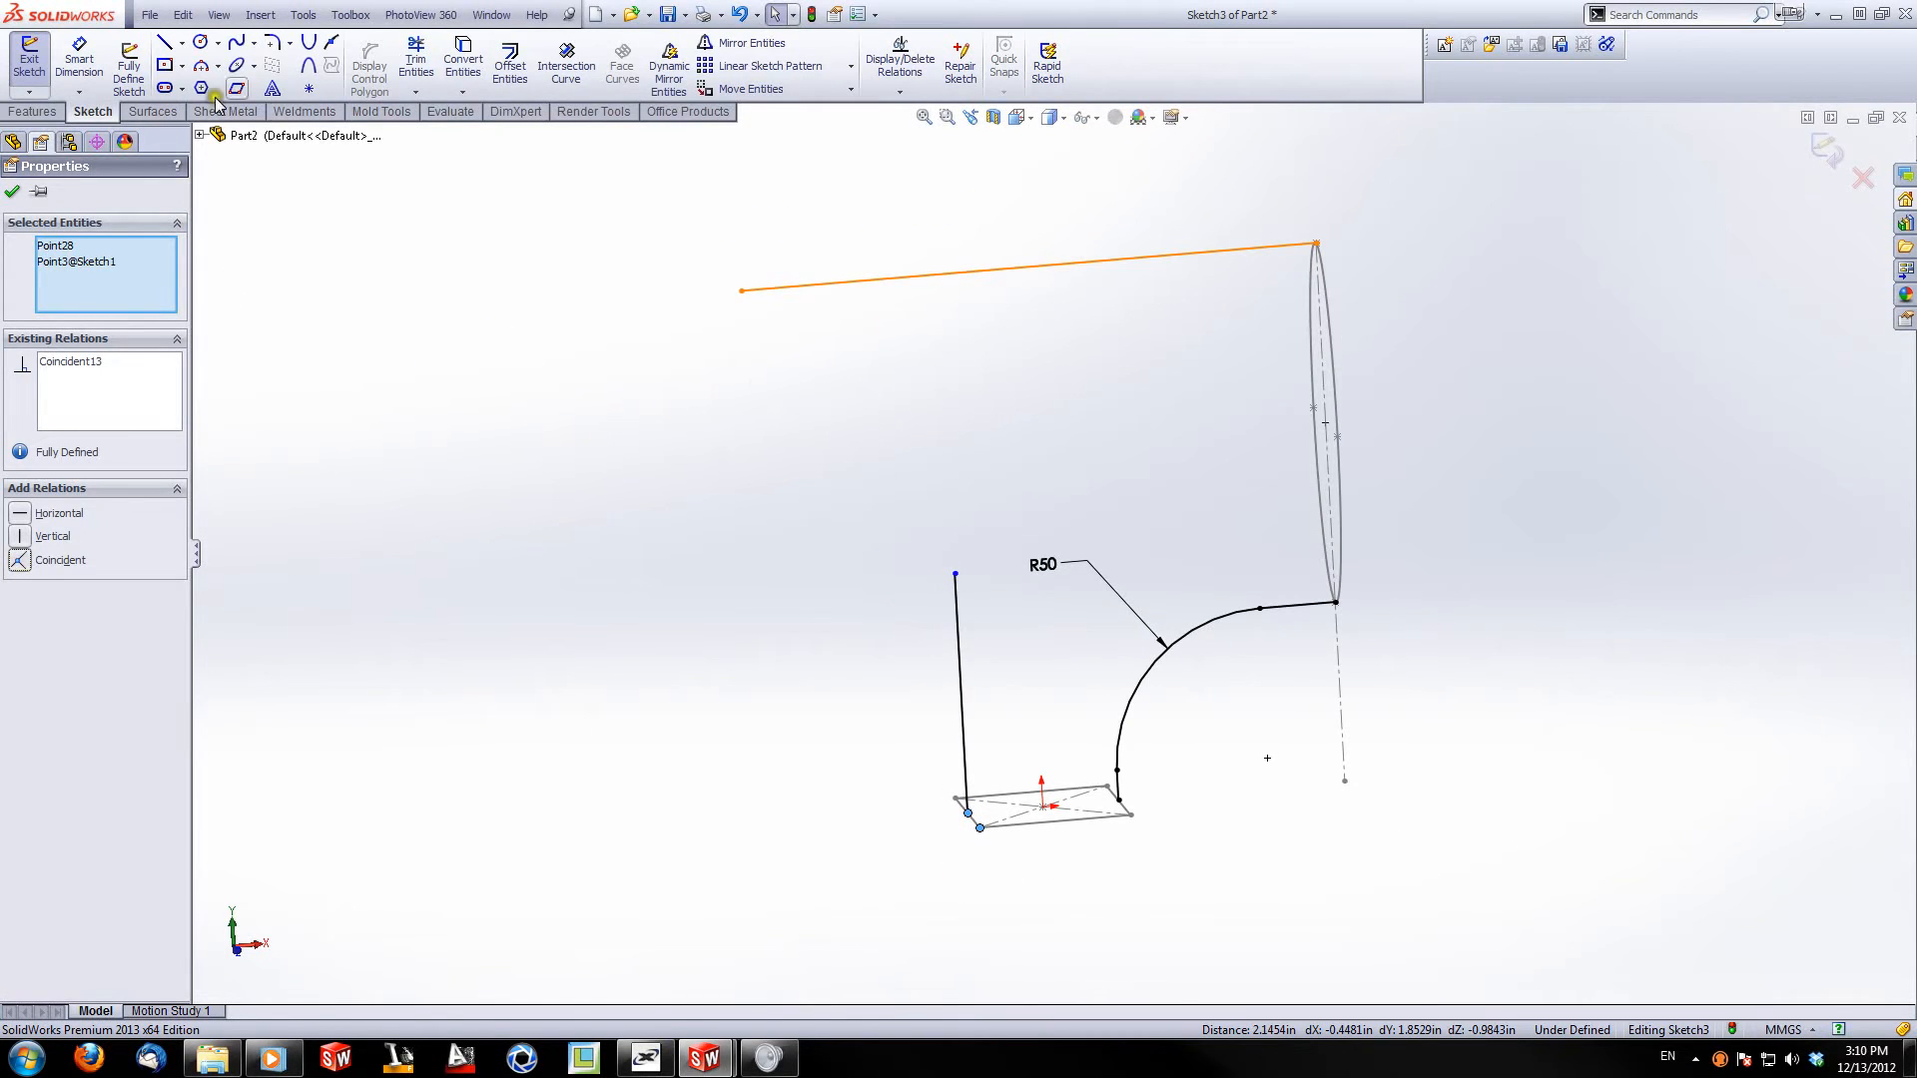
left_click(415, 62)
mouse_move(954, 596)
left_mouse_down()
mouse_move(975, 180)
mouse_move(899, 342)
left_mouse_up()
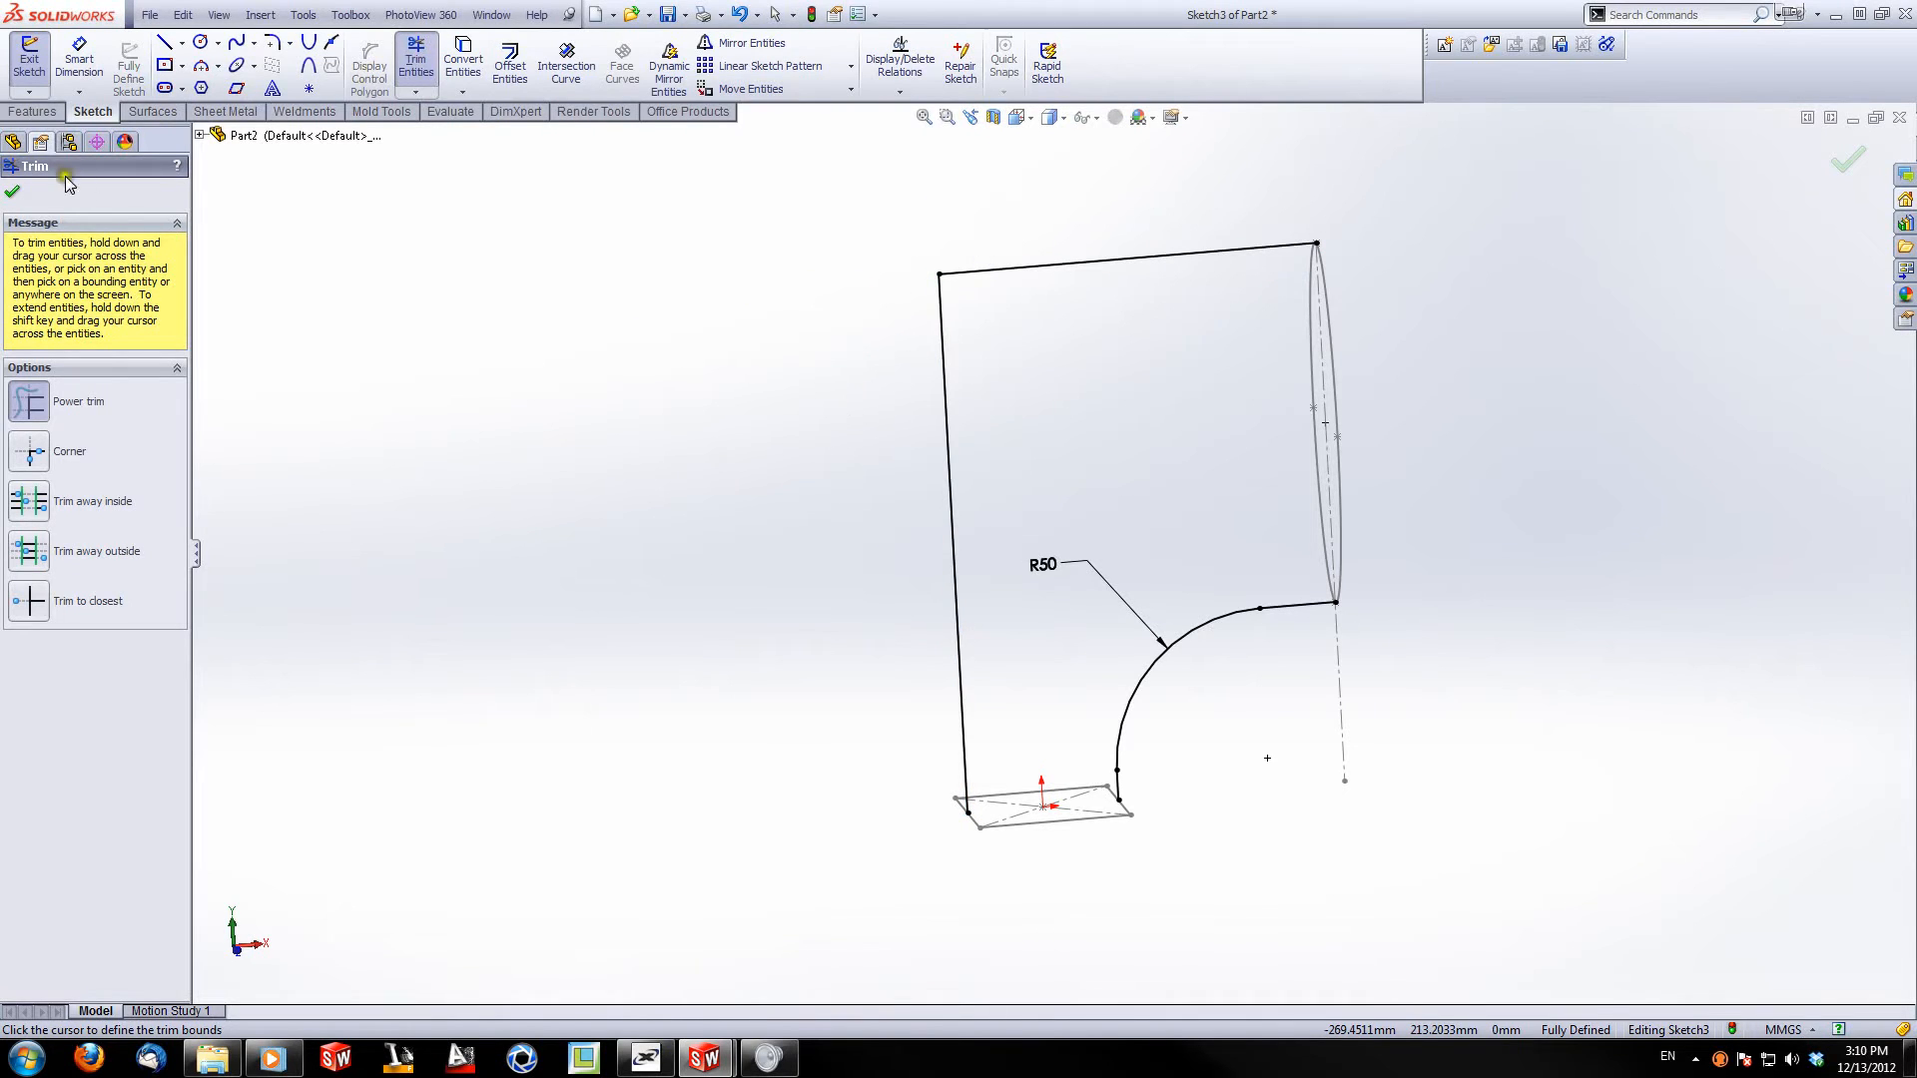
left_click(12, 190)
Step: Round the corner between the vertical and horizontal lines with a 100 mm sketch fillet and exit the sketch
left_click(273, 42)
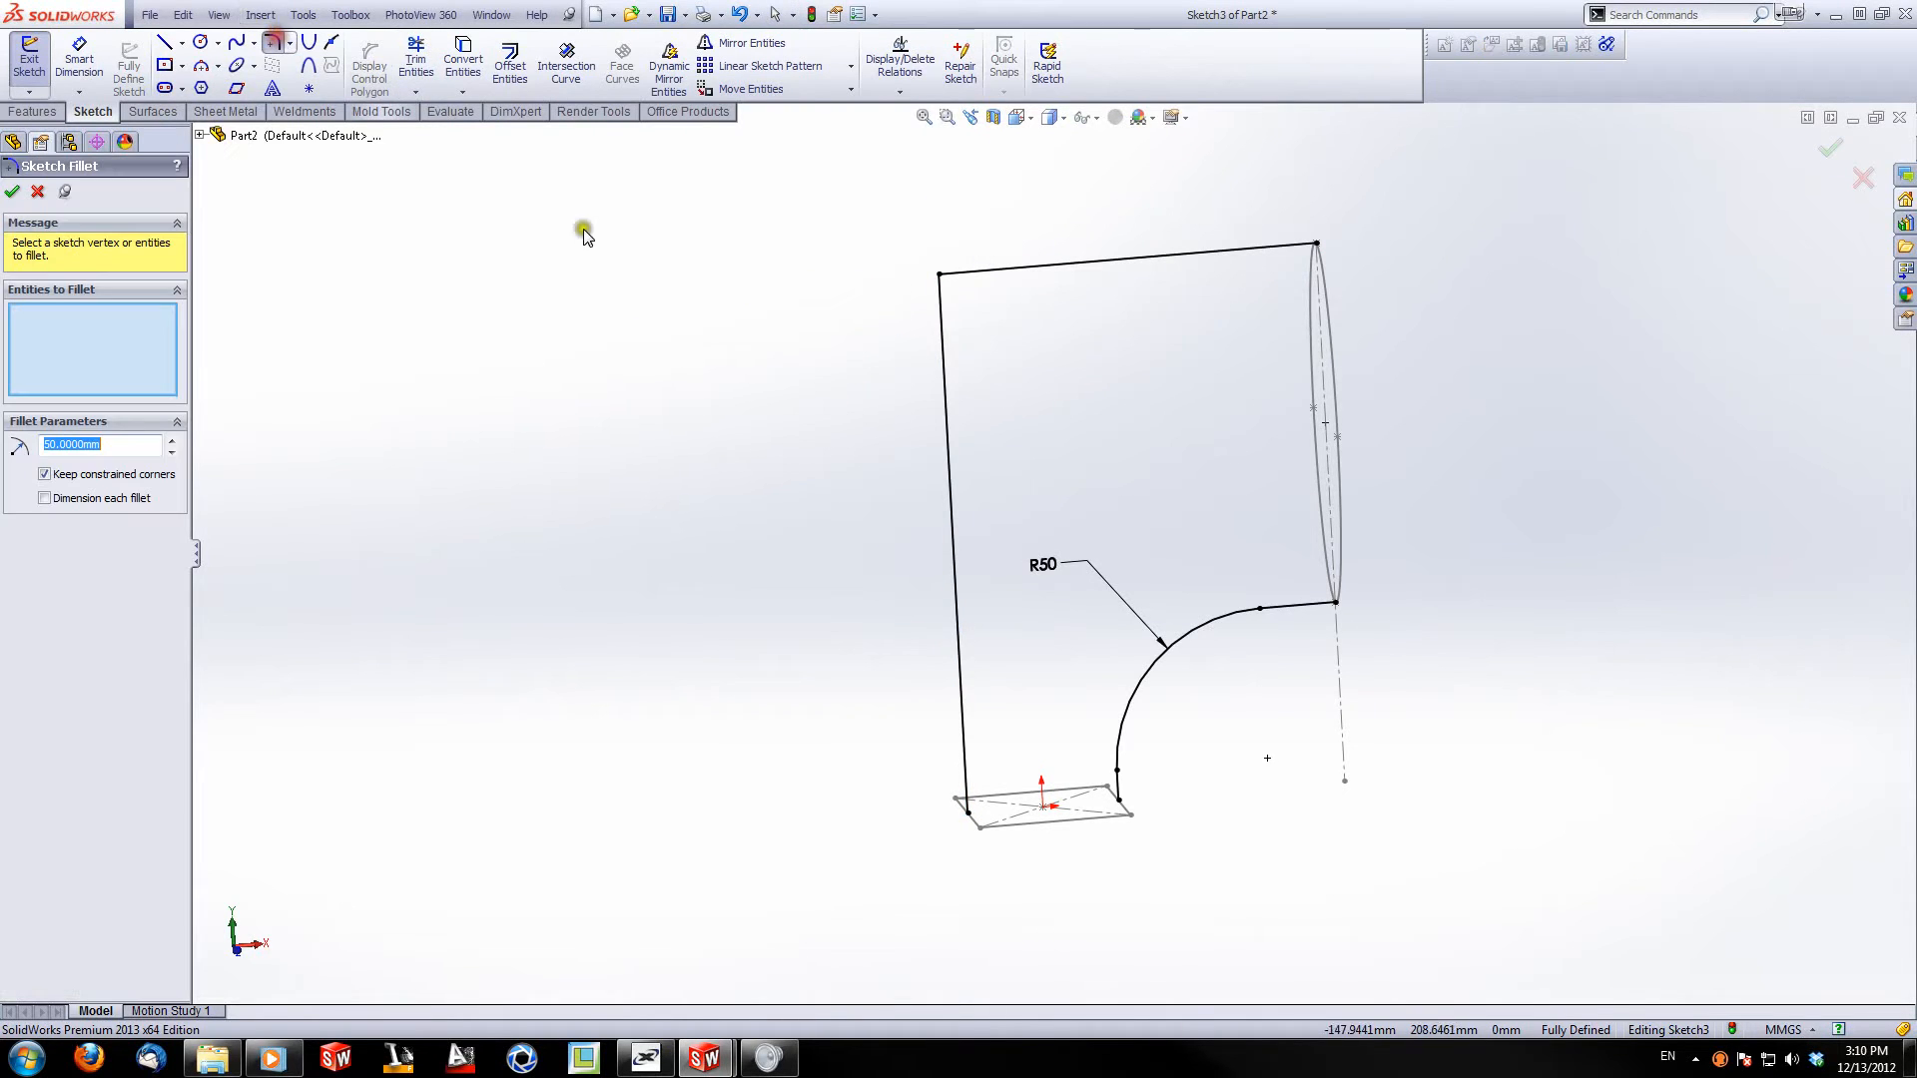
left_click(939, 273)
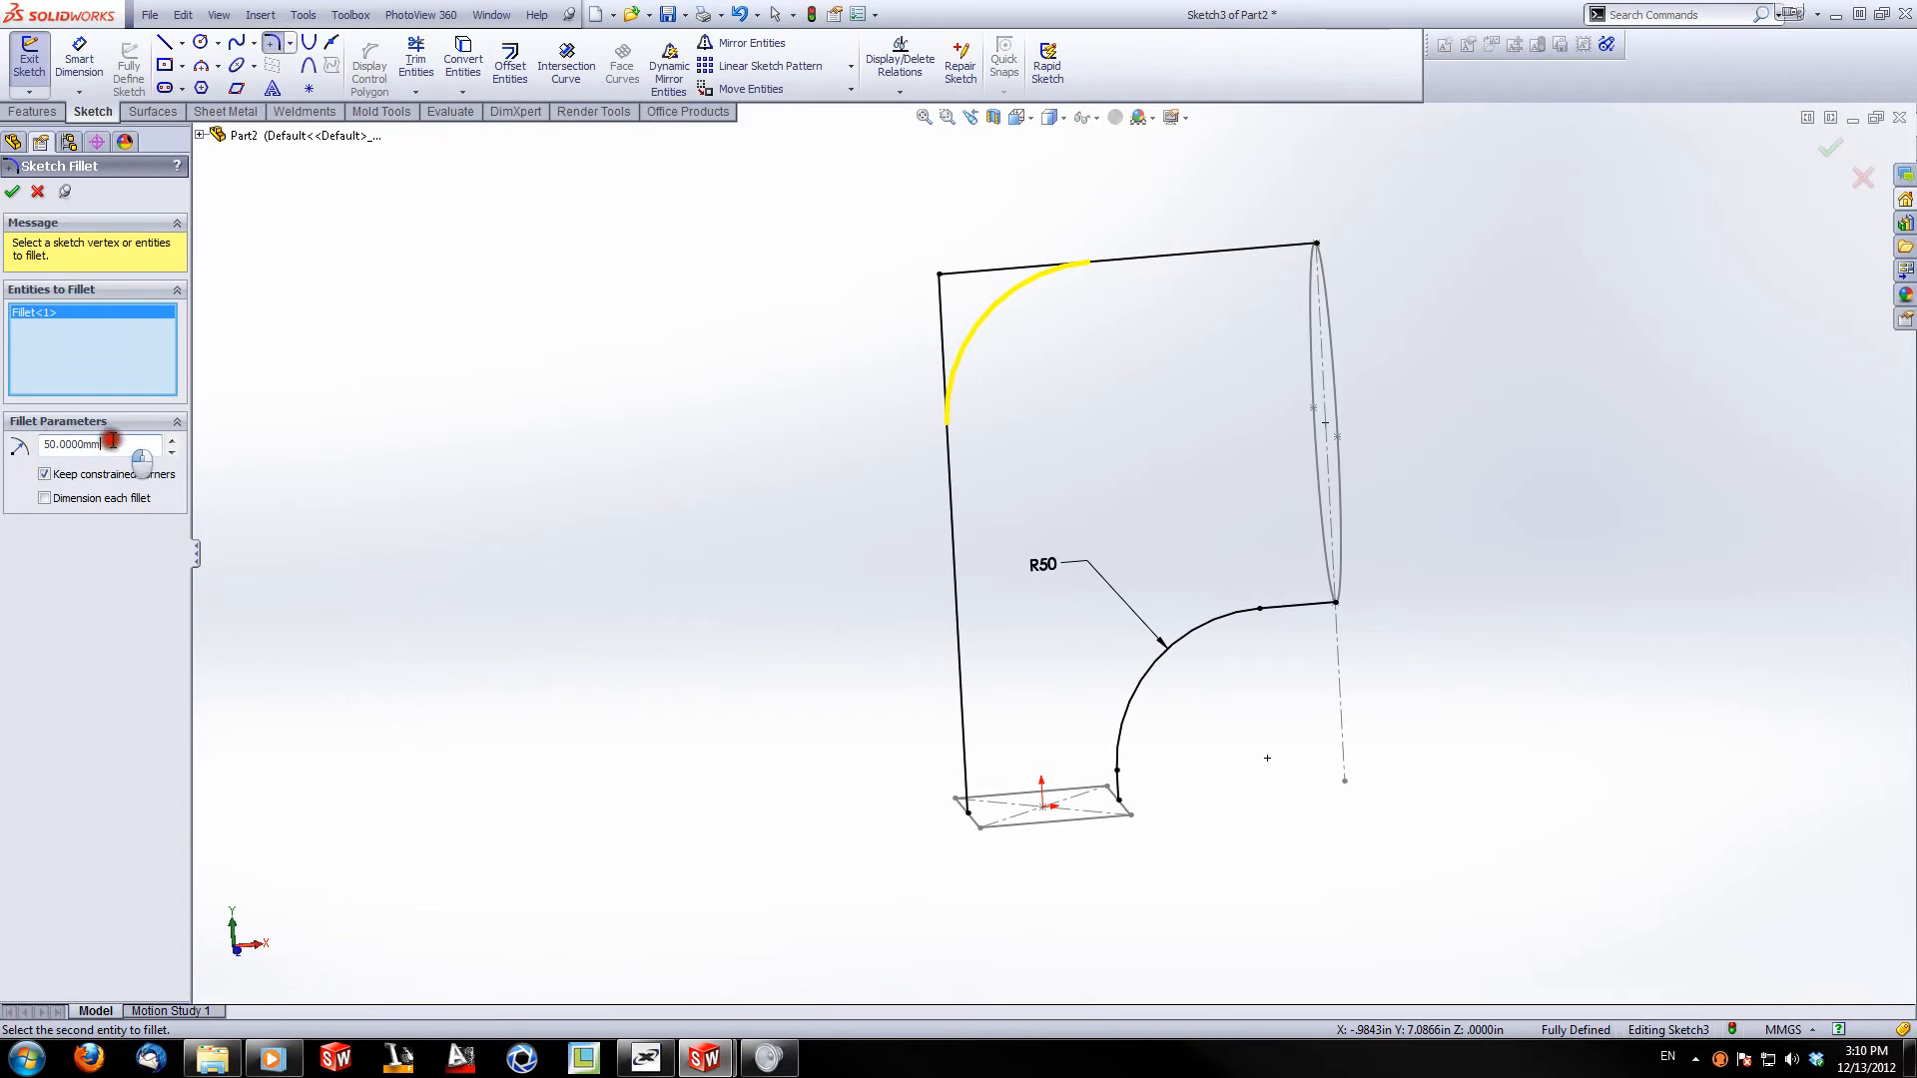
double_click(60, 444)
type("100")
key("Return")
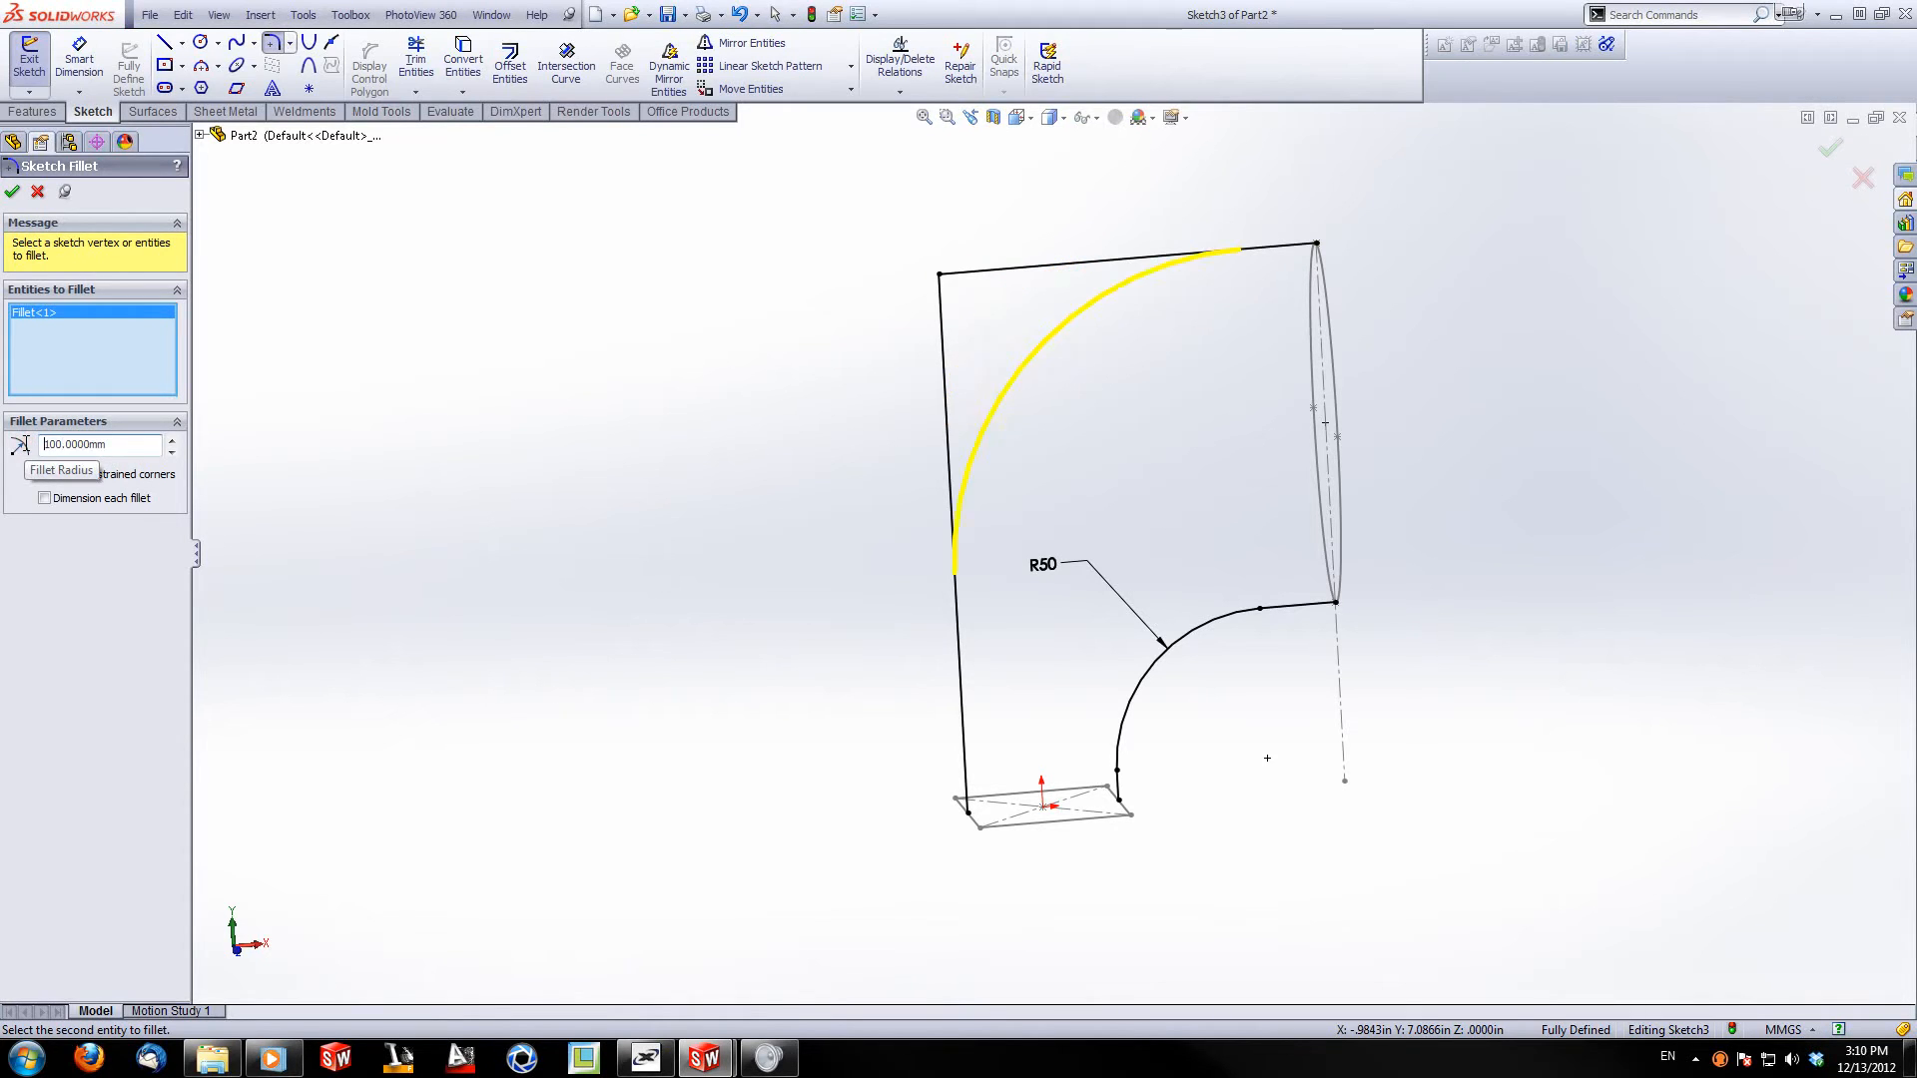
left_click(12, 192)
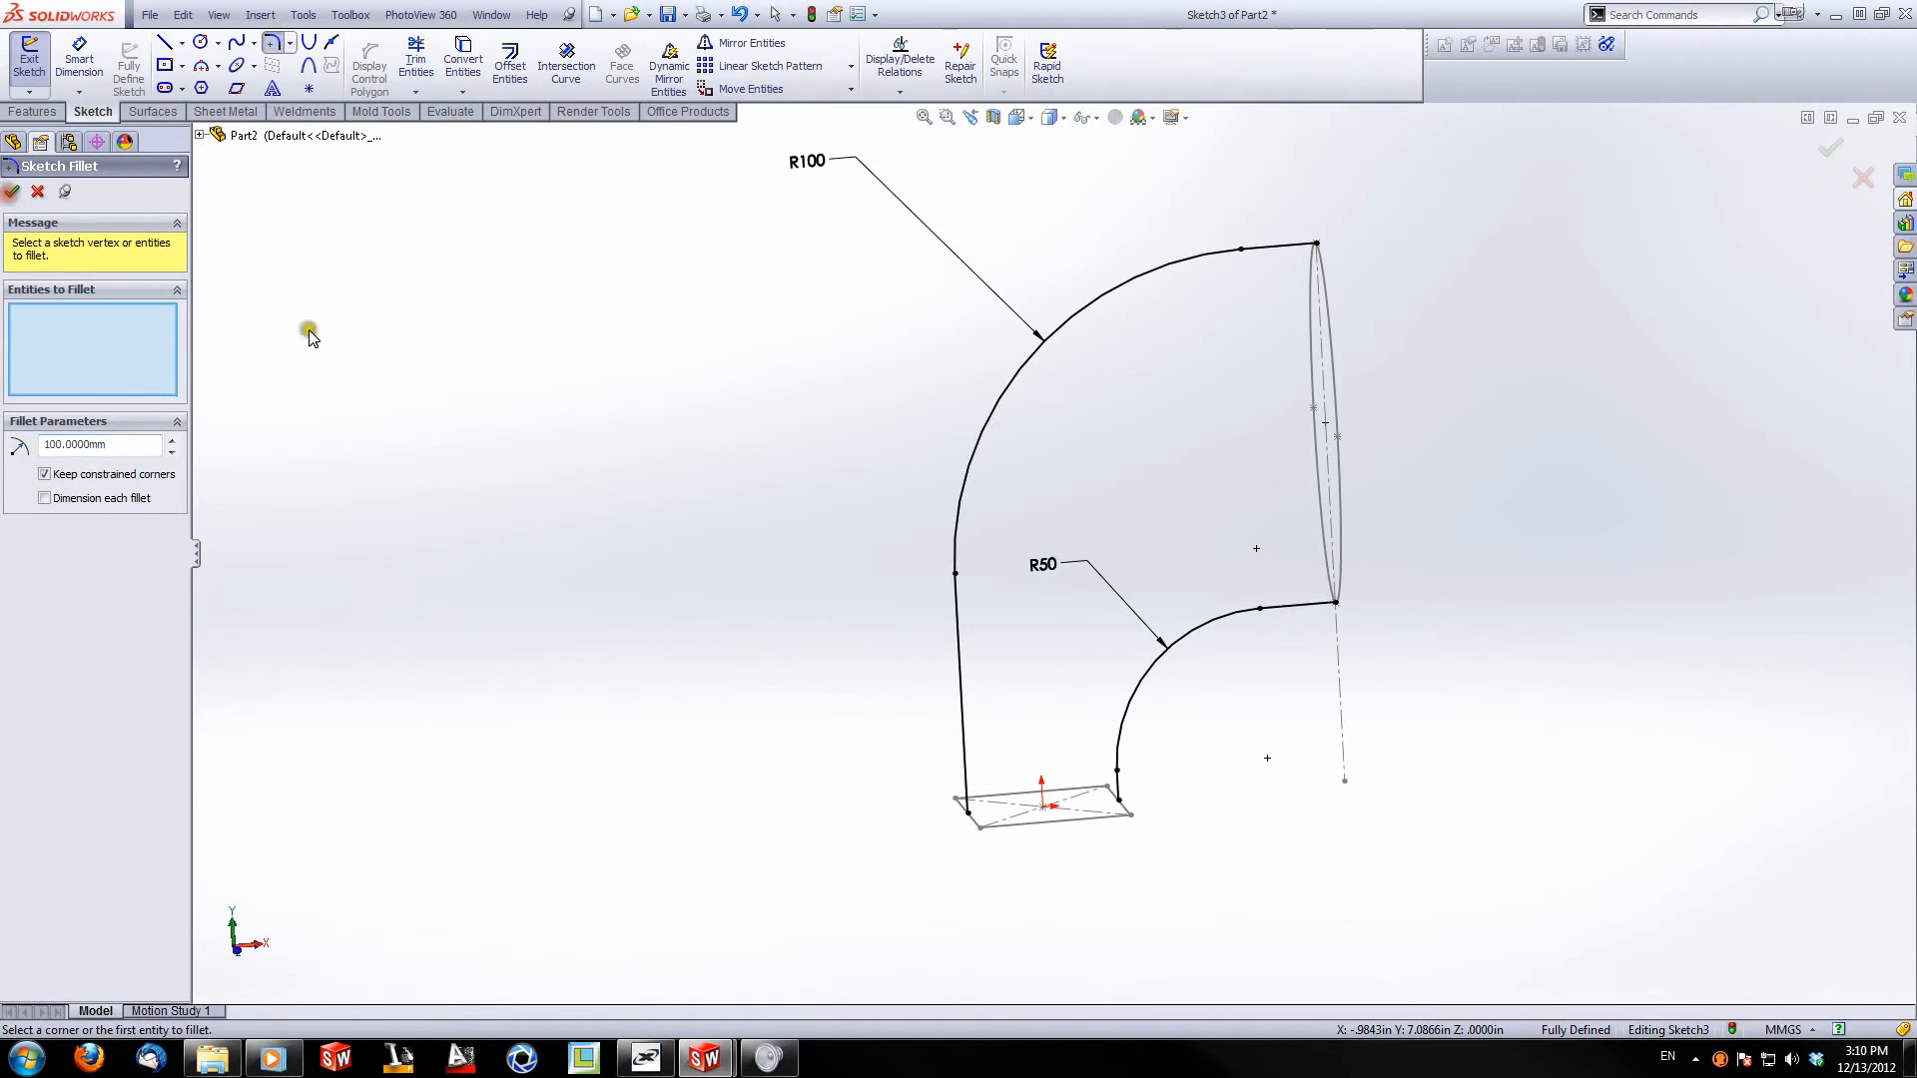
left_click(514, 345)
left_click(1825, 149)
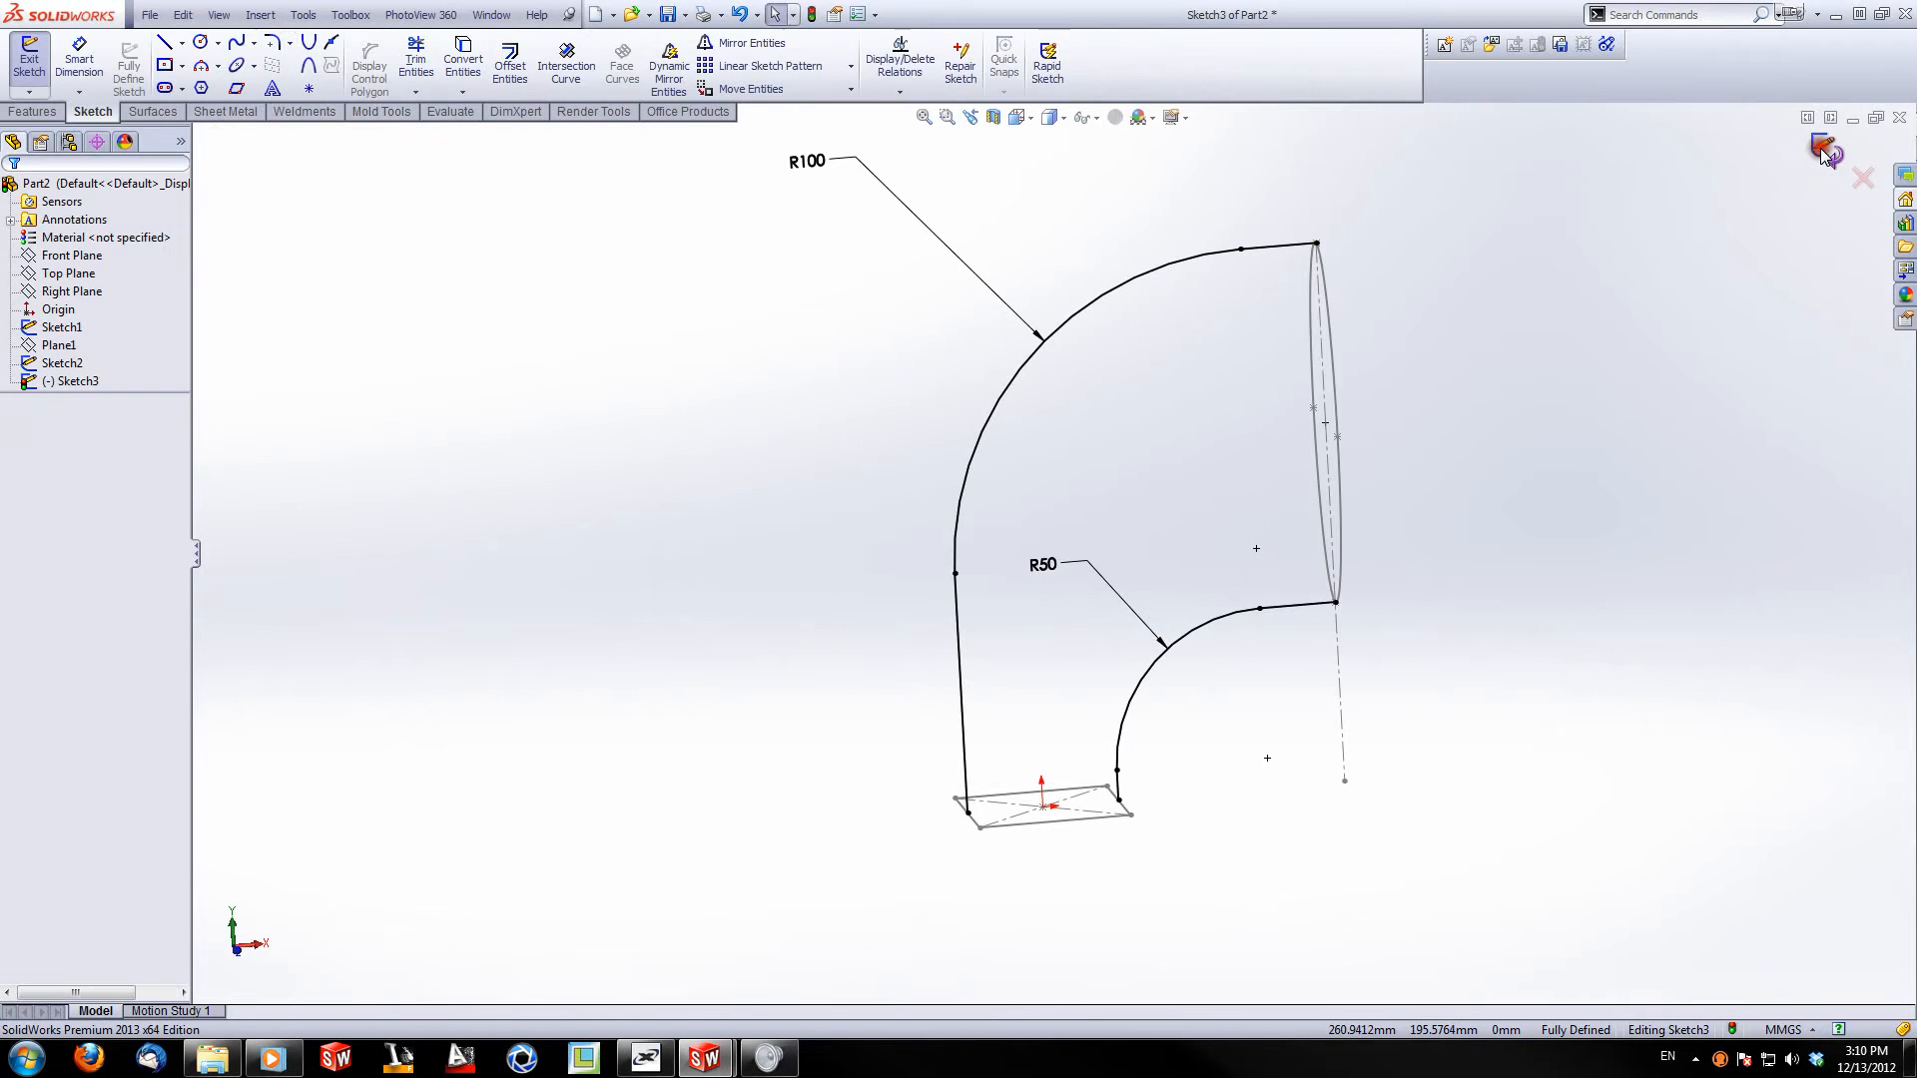
left_click(1825, 149)
Step: Start a Lofted Boss/Base with the circular sketch and the rectangular sketch as its profiles
mouse_move(1575, 333)
middle_mouse_down()
mouse_move(1155, 522)
mouse_move(1330, 521)
mouse_move(1134, 476)
mouse_move(1129, 689)
mouse_move(1116, 552)
mouse_move(1177, 556)
mouse_move(1284, 595)
mouse_move(1464, 732)
mouse_move(1207, 642)
middle_mouse_up()
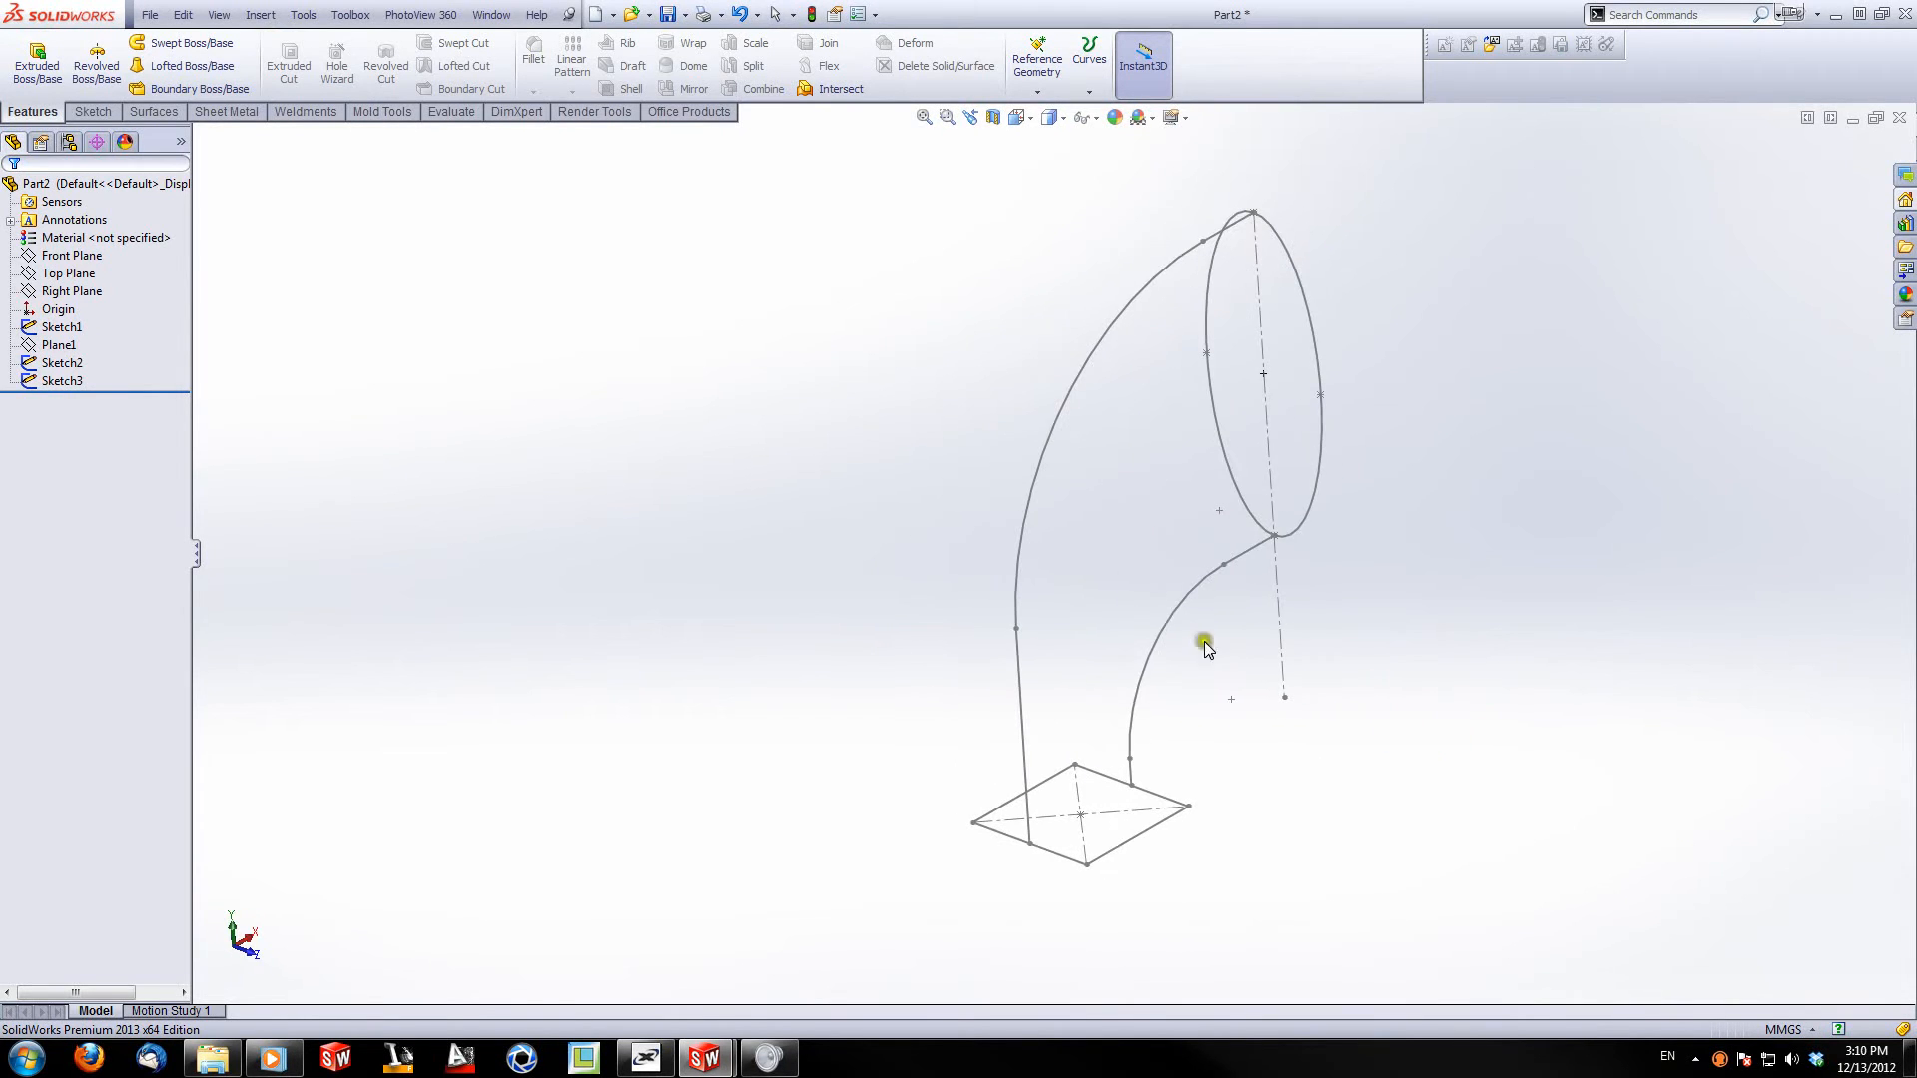
left_click(166, 64)
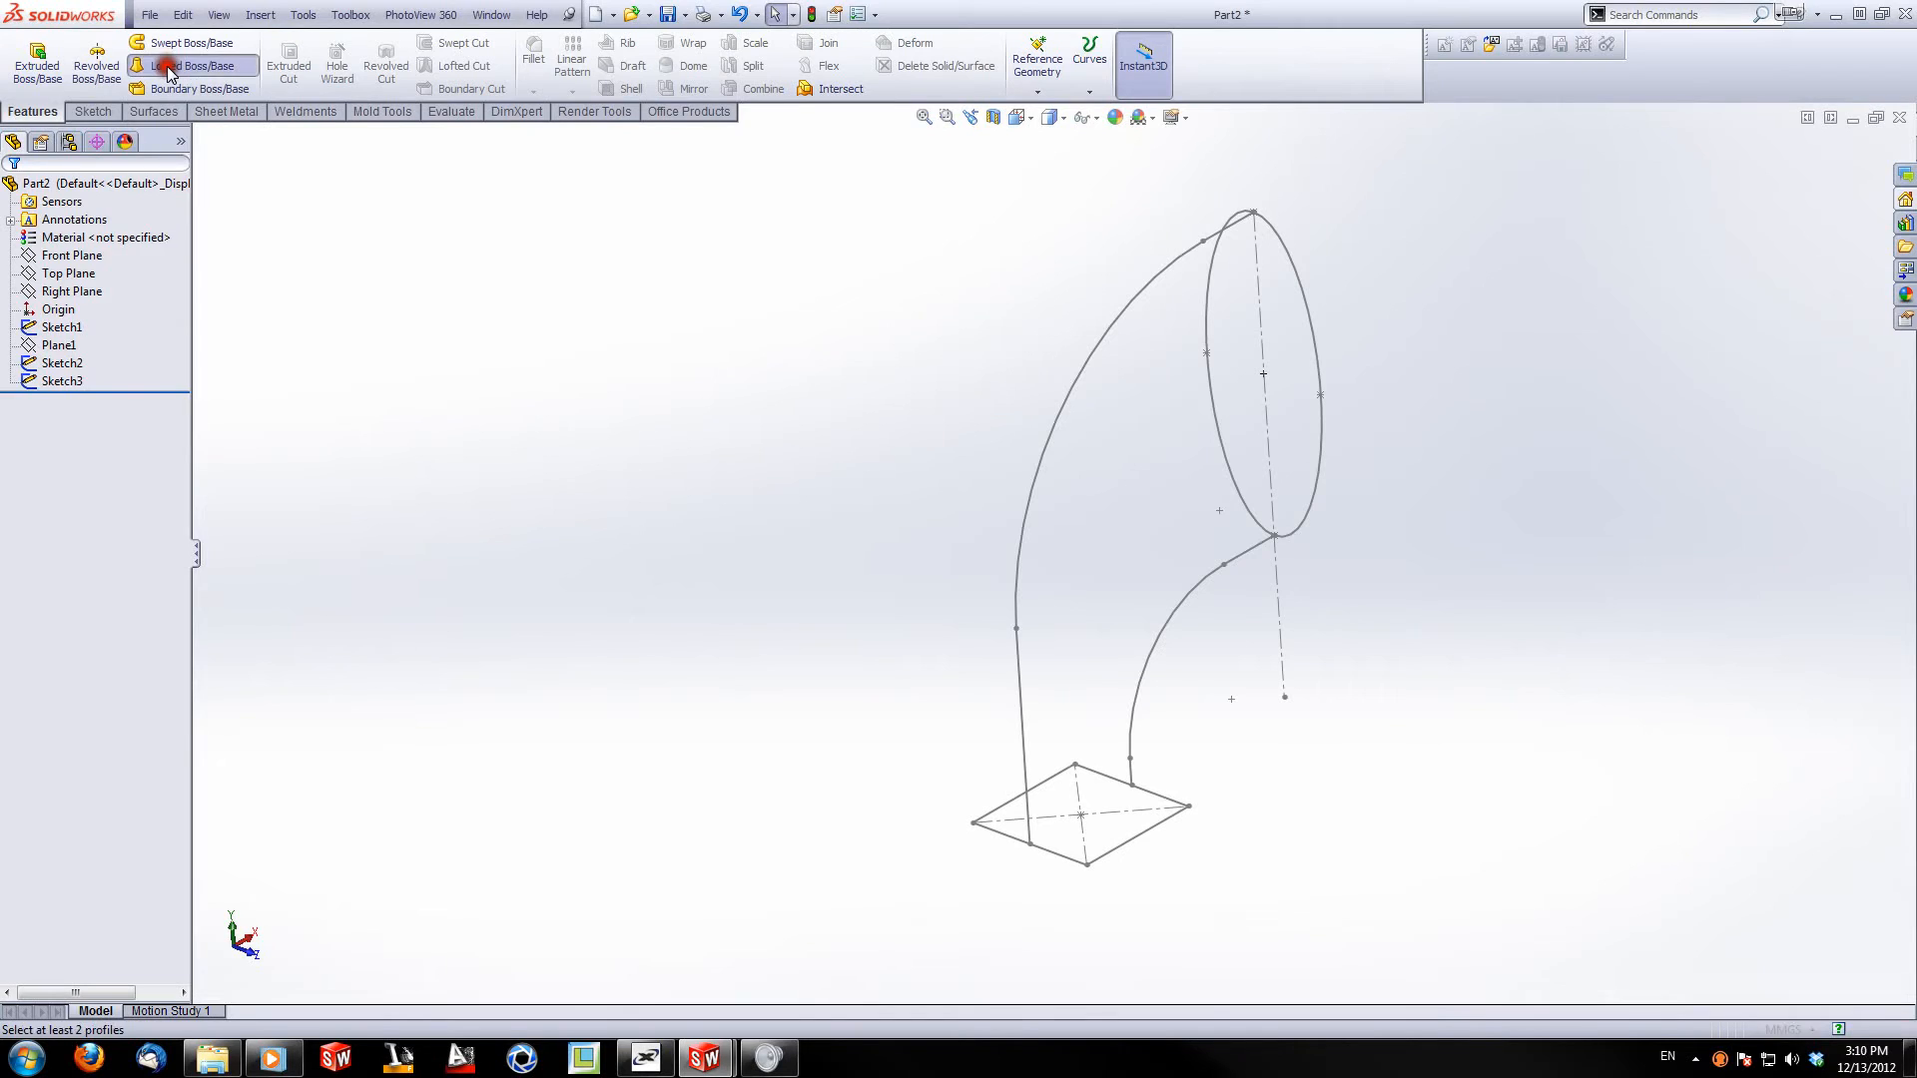
left_click(1313, 502)
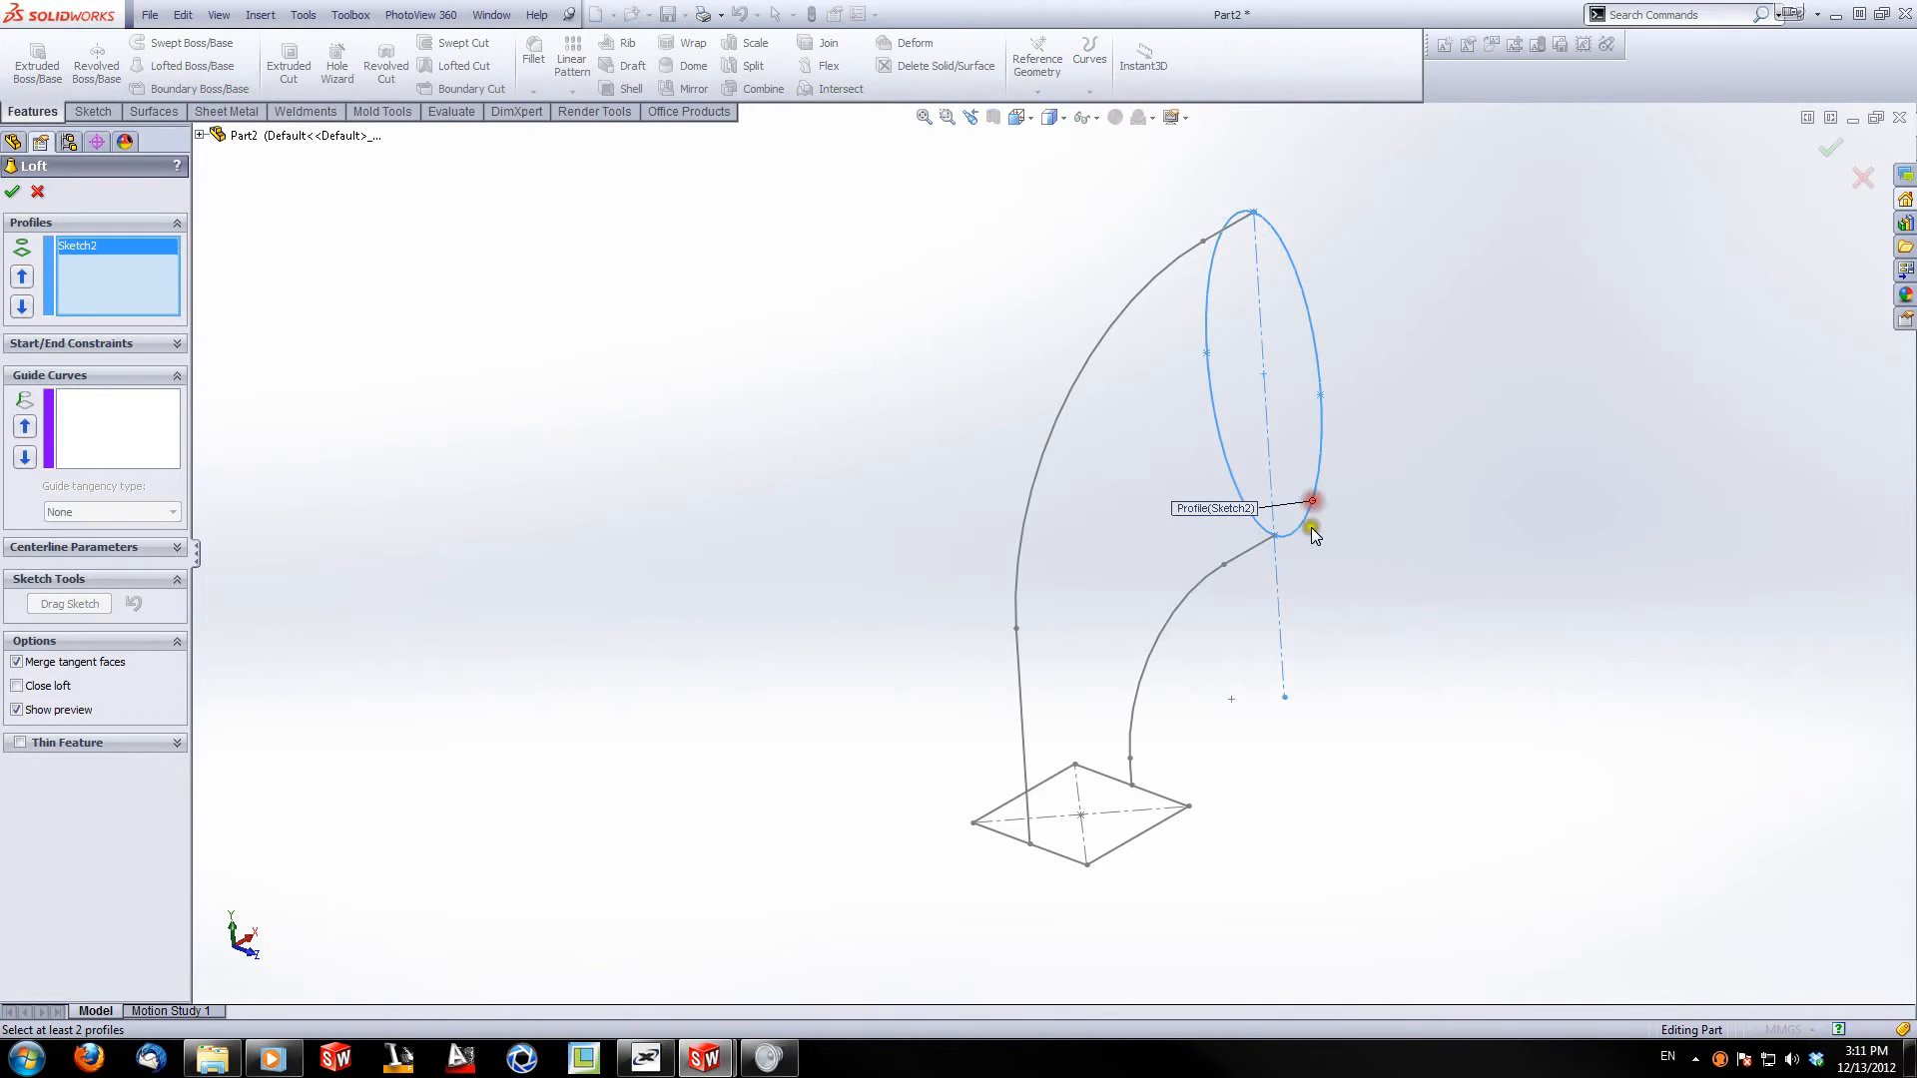
left_click(1142, 837)
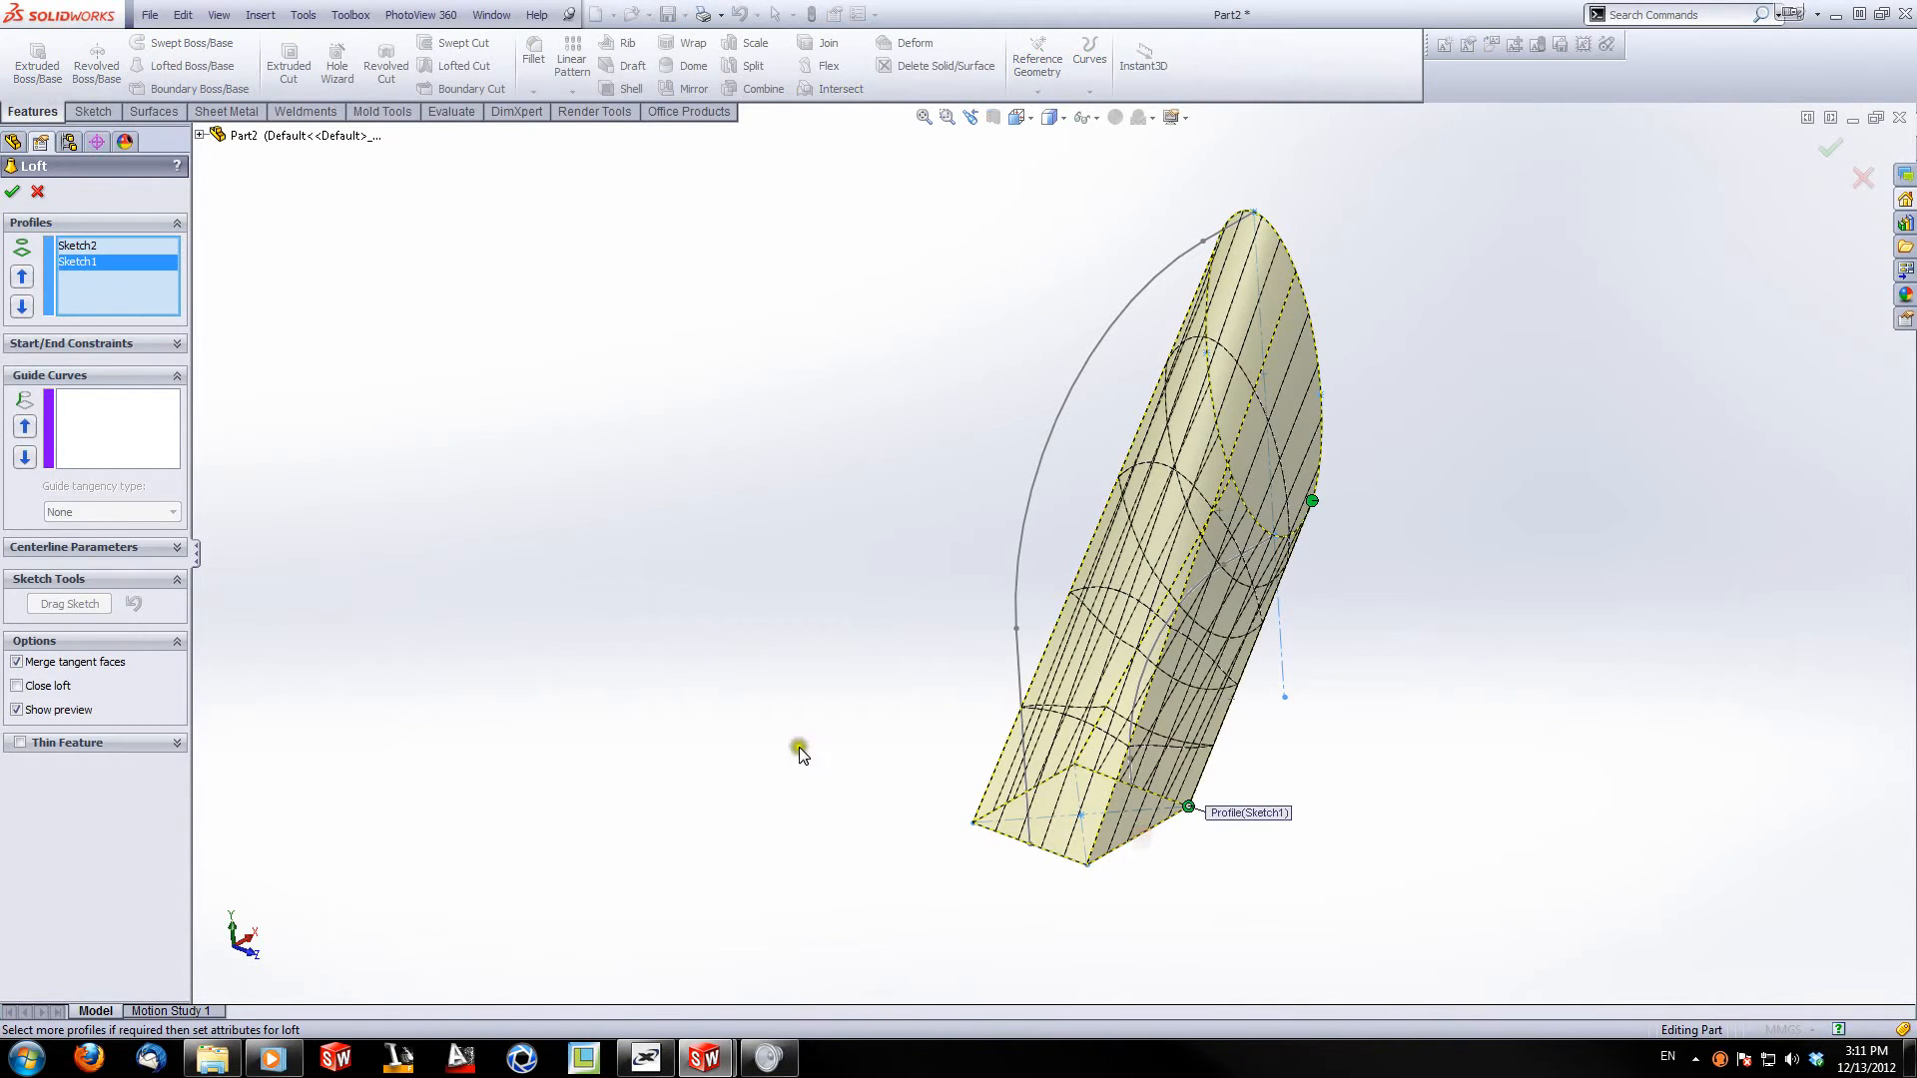
Step: Add the inner path with the R50 arc as the loft's first guide curve, picked as an open loop
left_click(118, 413)
left_click(1164, 623)
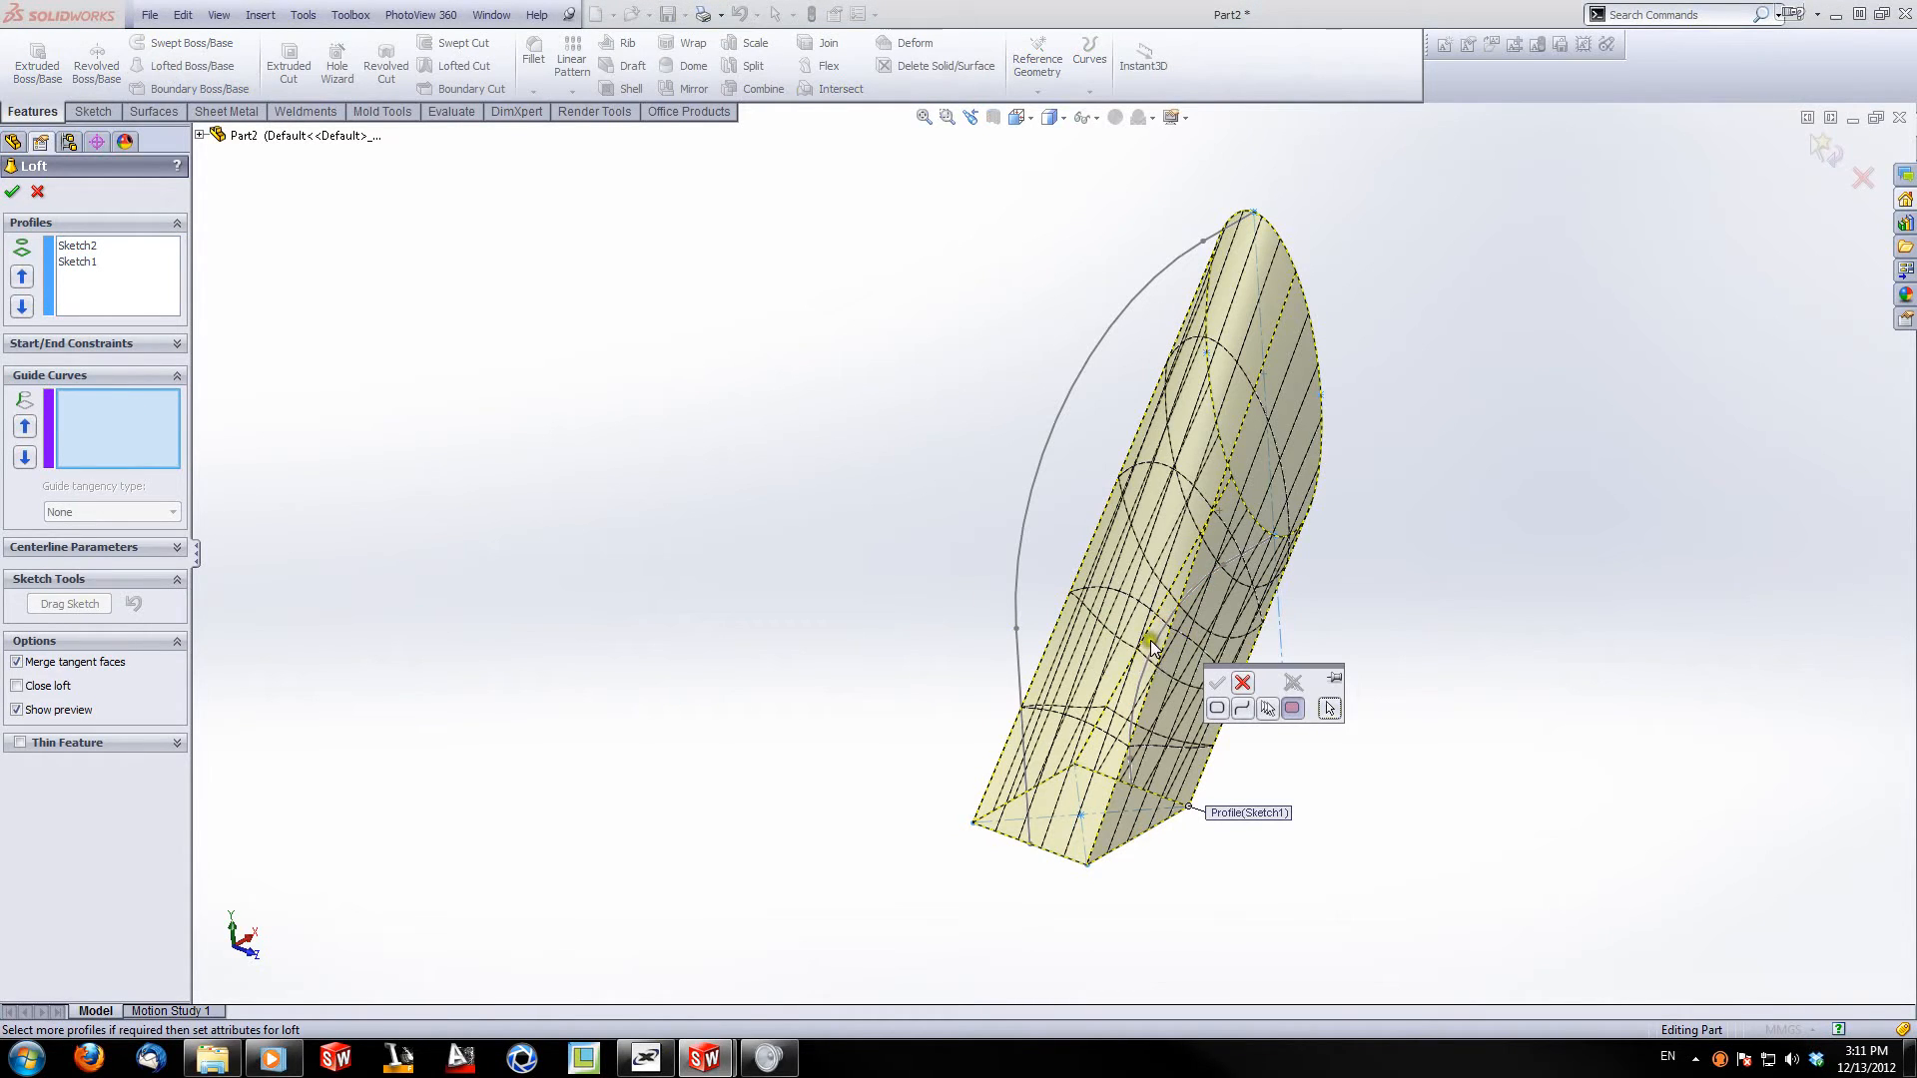
left_click(1242, 708)
left_click(1164, 662)
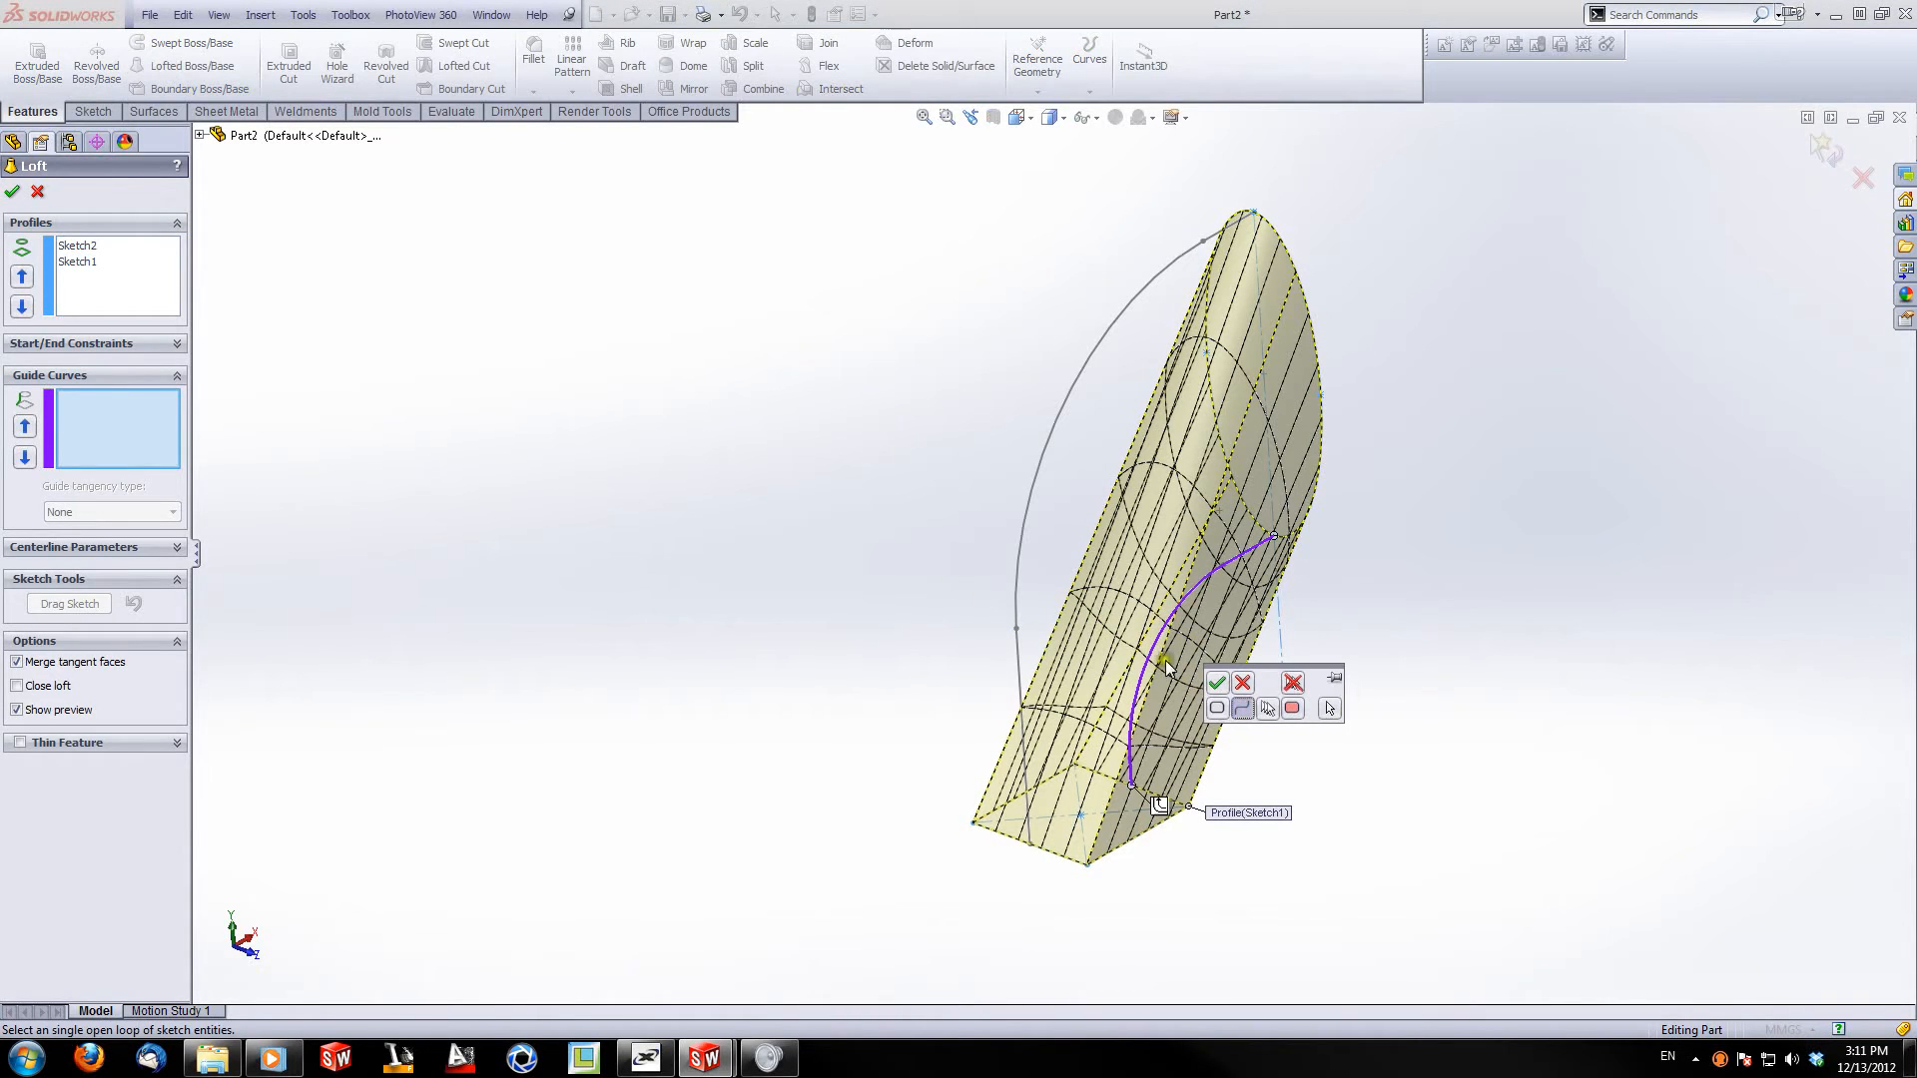
left_click(1218, 683)
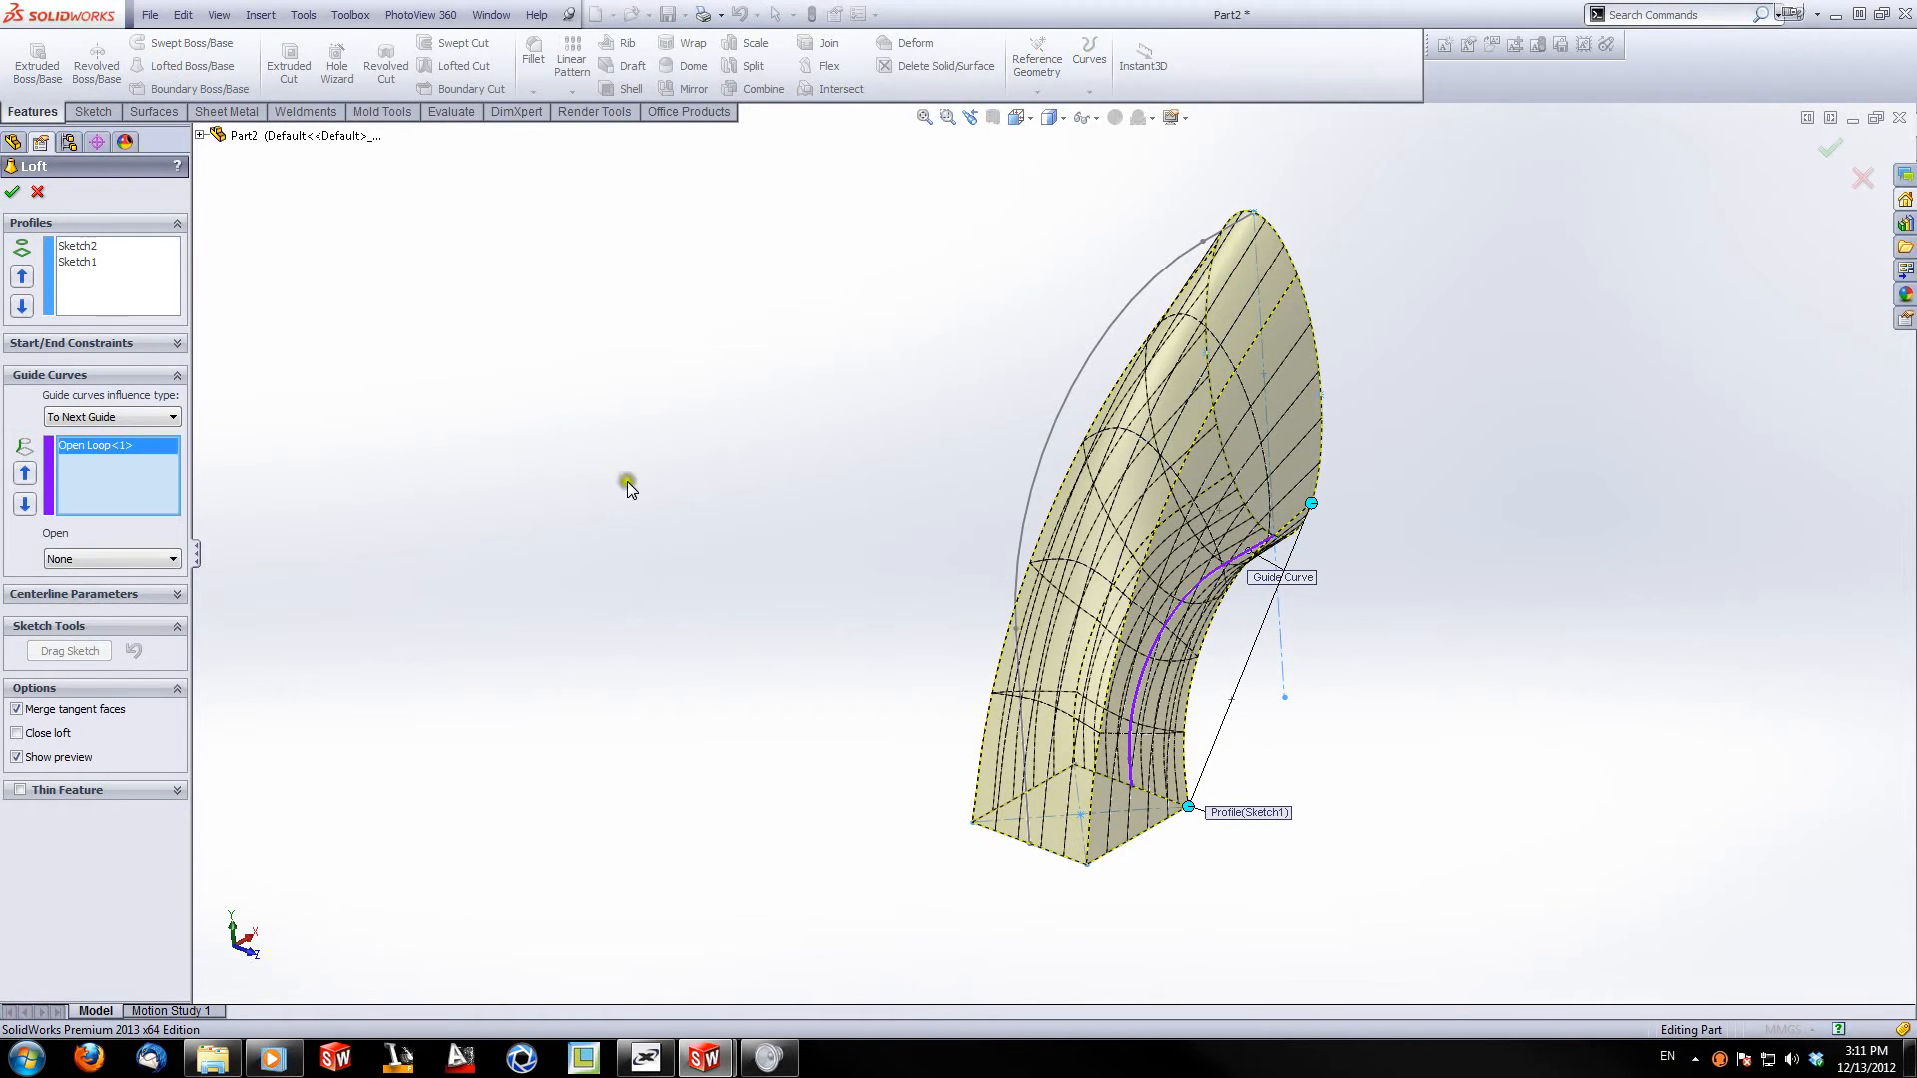
Step: Add the outer path with the R100 arc as the second guide curve and complete the loft
left_click(133, 494)
left_click(1029, 505)
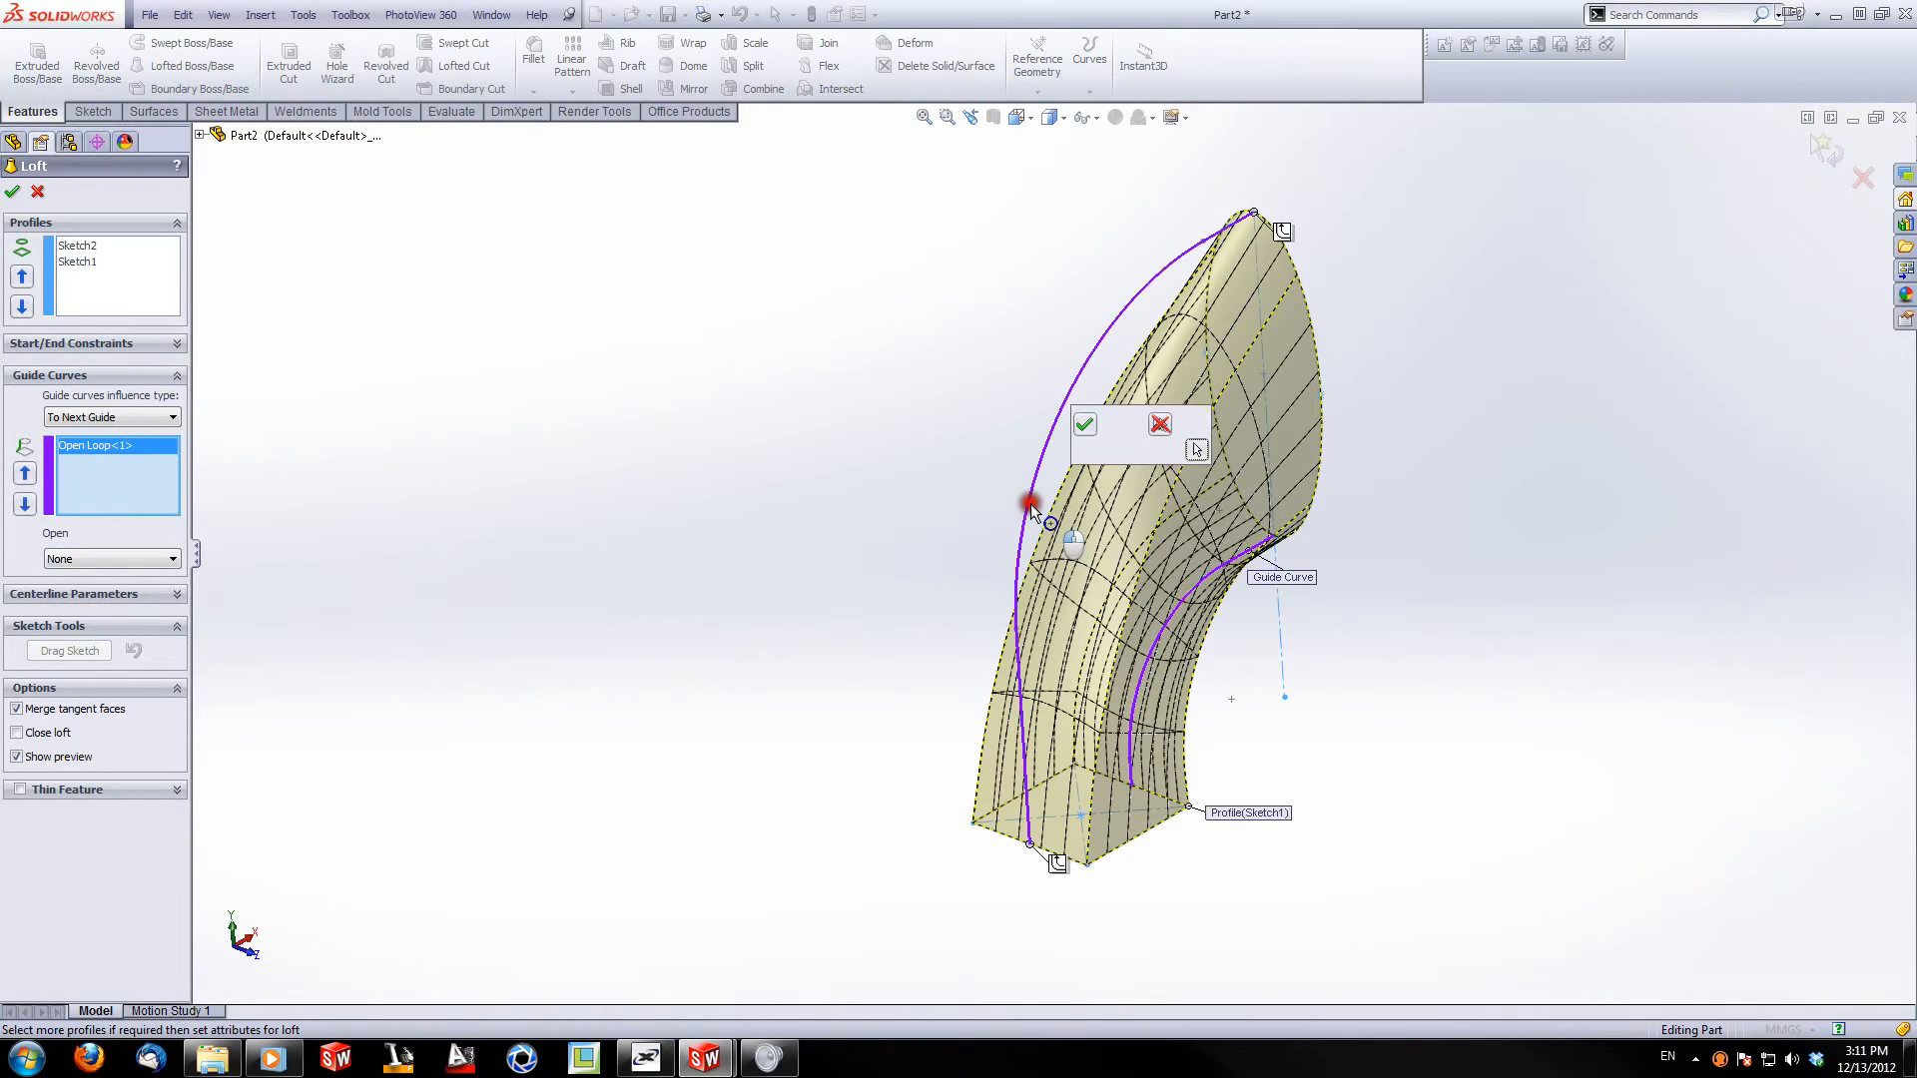
left_click(1084, 427)
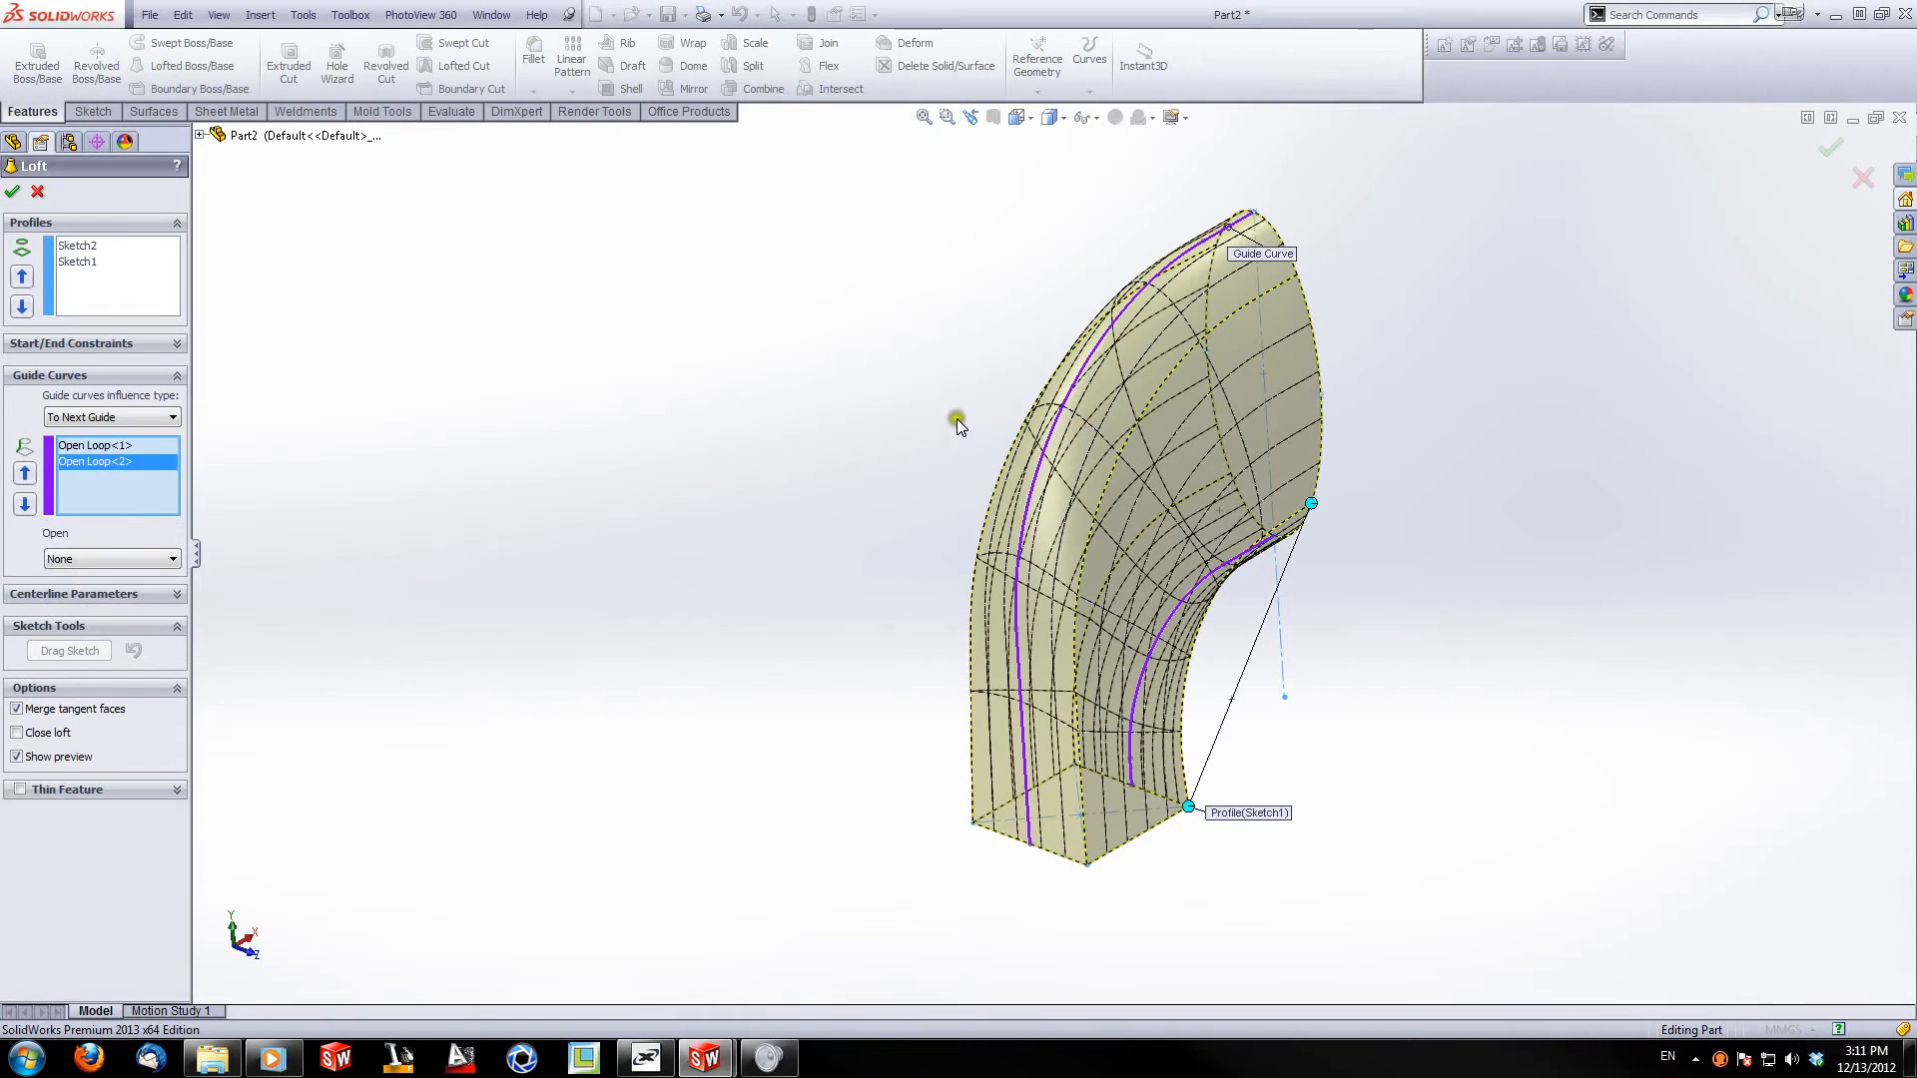
left_click(10, 192)
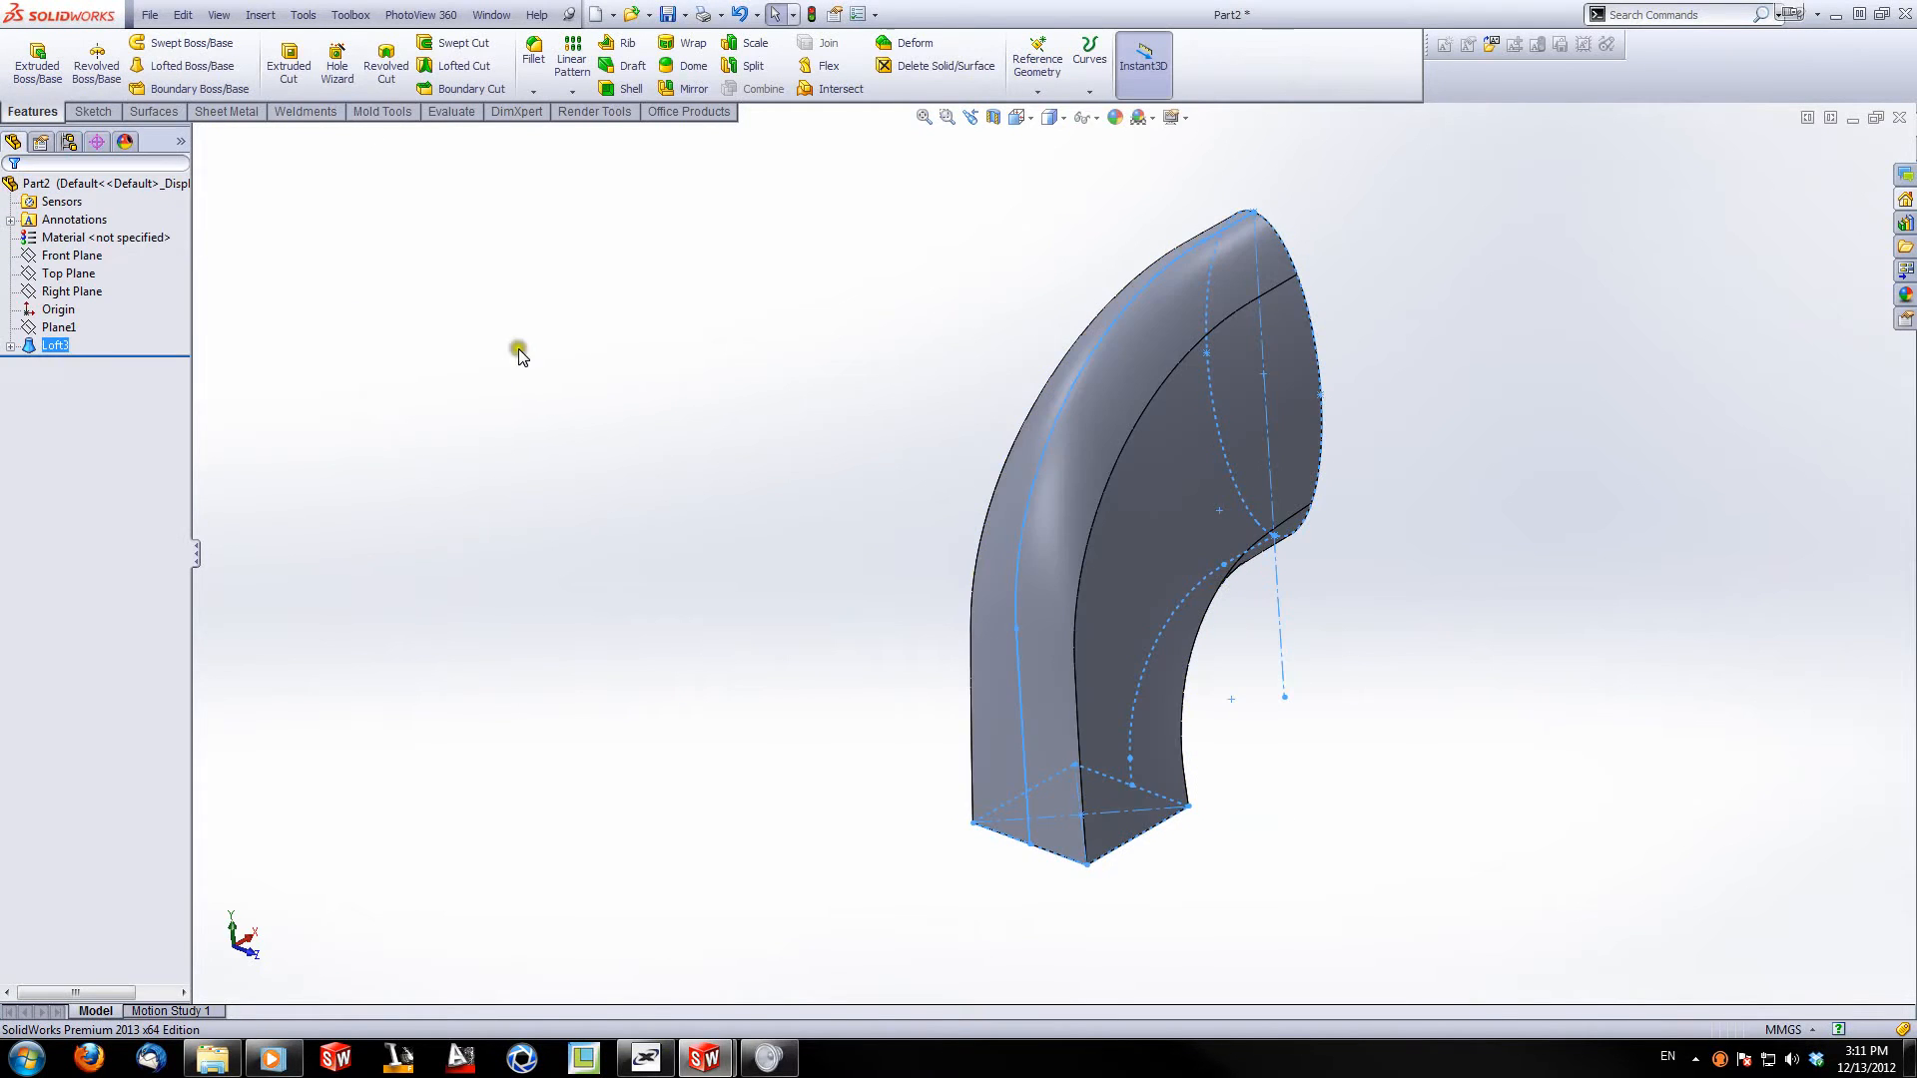
Step: Shell the lofted elbow to a 5 mm wall thickness, removing its circular end face
mouse_move(962, 535)
middle_mouse_down()
mouse_move(695, 456)
mouse_move(608, 496)
mouse_move(796, 548)
mouse_move(945, 560)
mouse_move(1398, 526)
mouse_move(830, 427)
mouse_move(1058, 838)
middle_mouse_up()
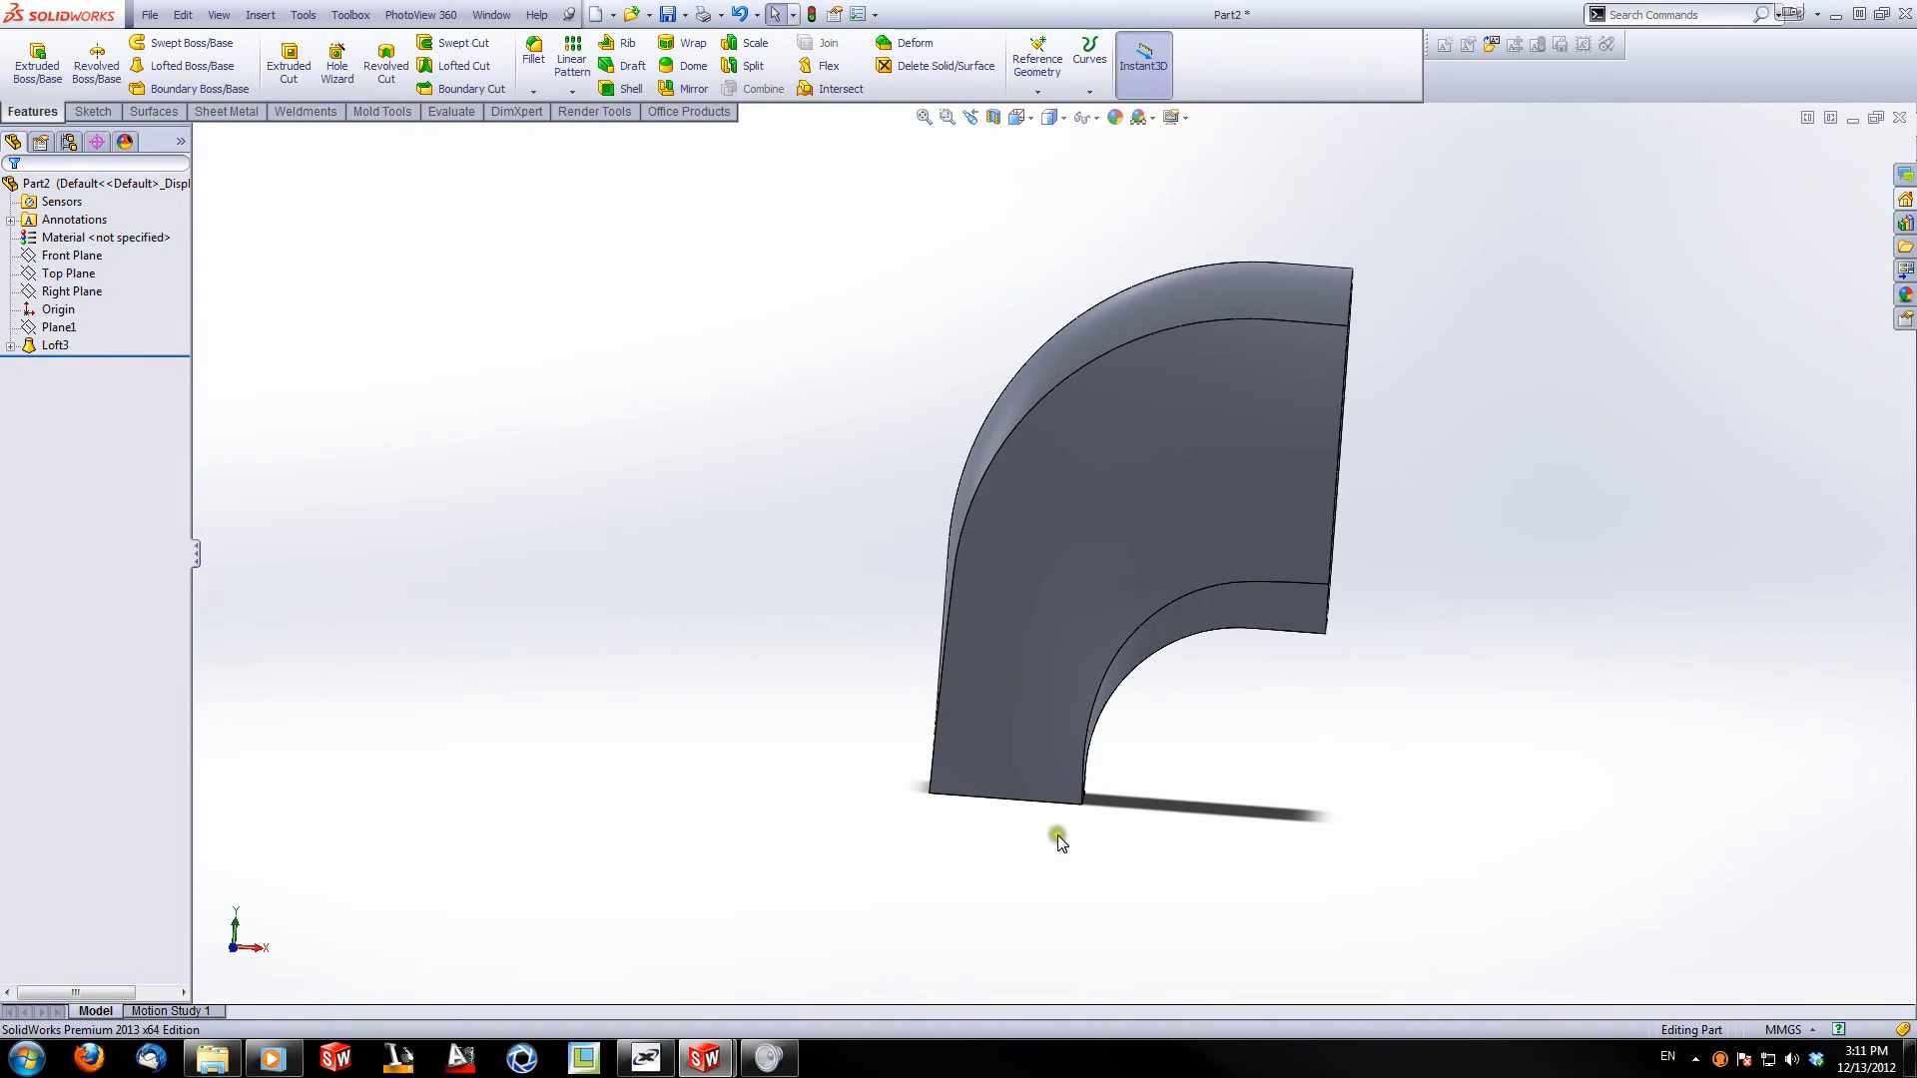
middle_click_drag(1400, 766, 1280, 667)
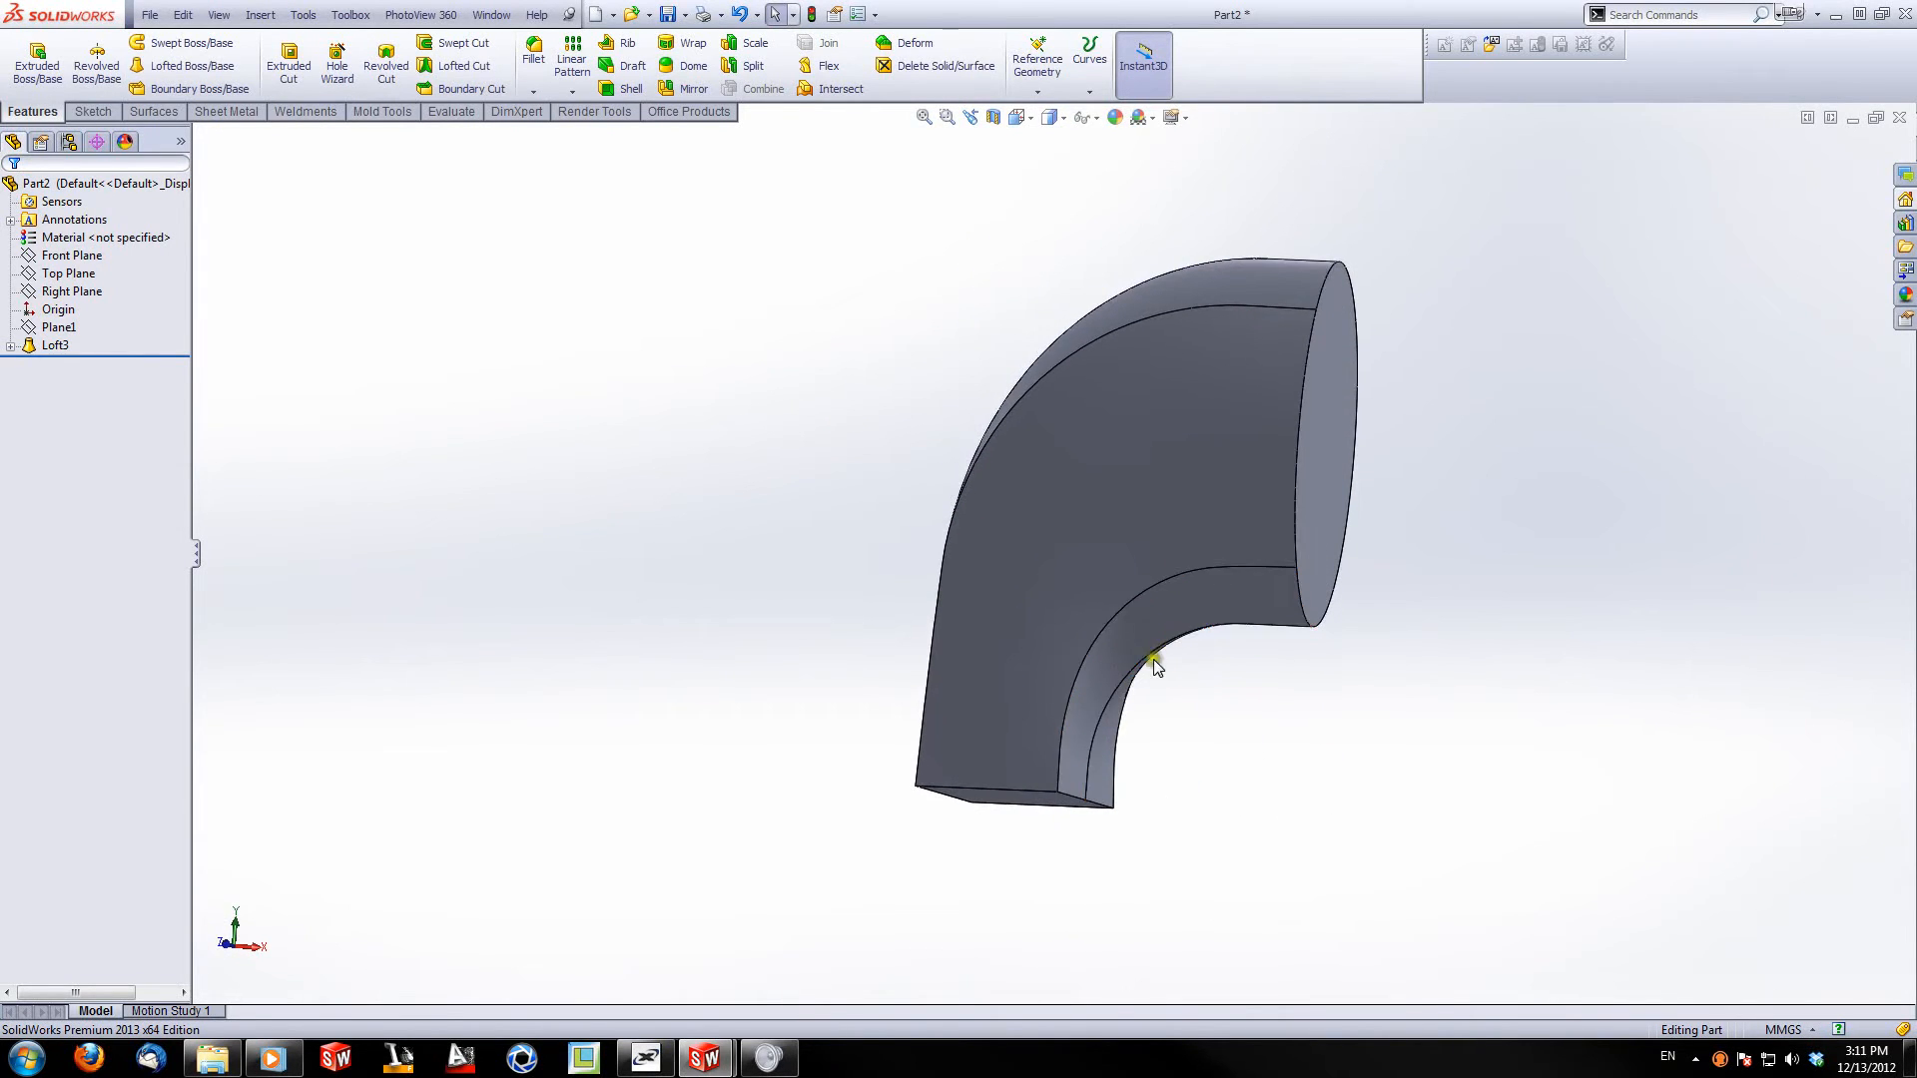
middle_click_drag(1165, 639, 1027, 798)
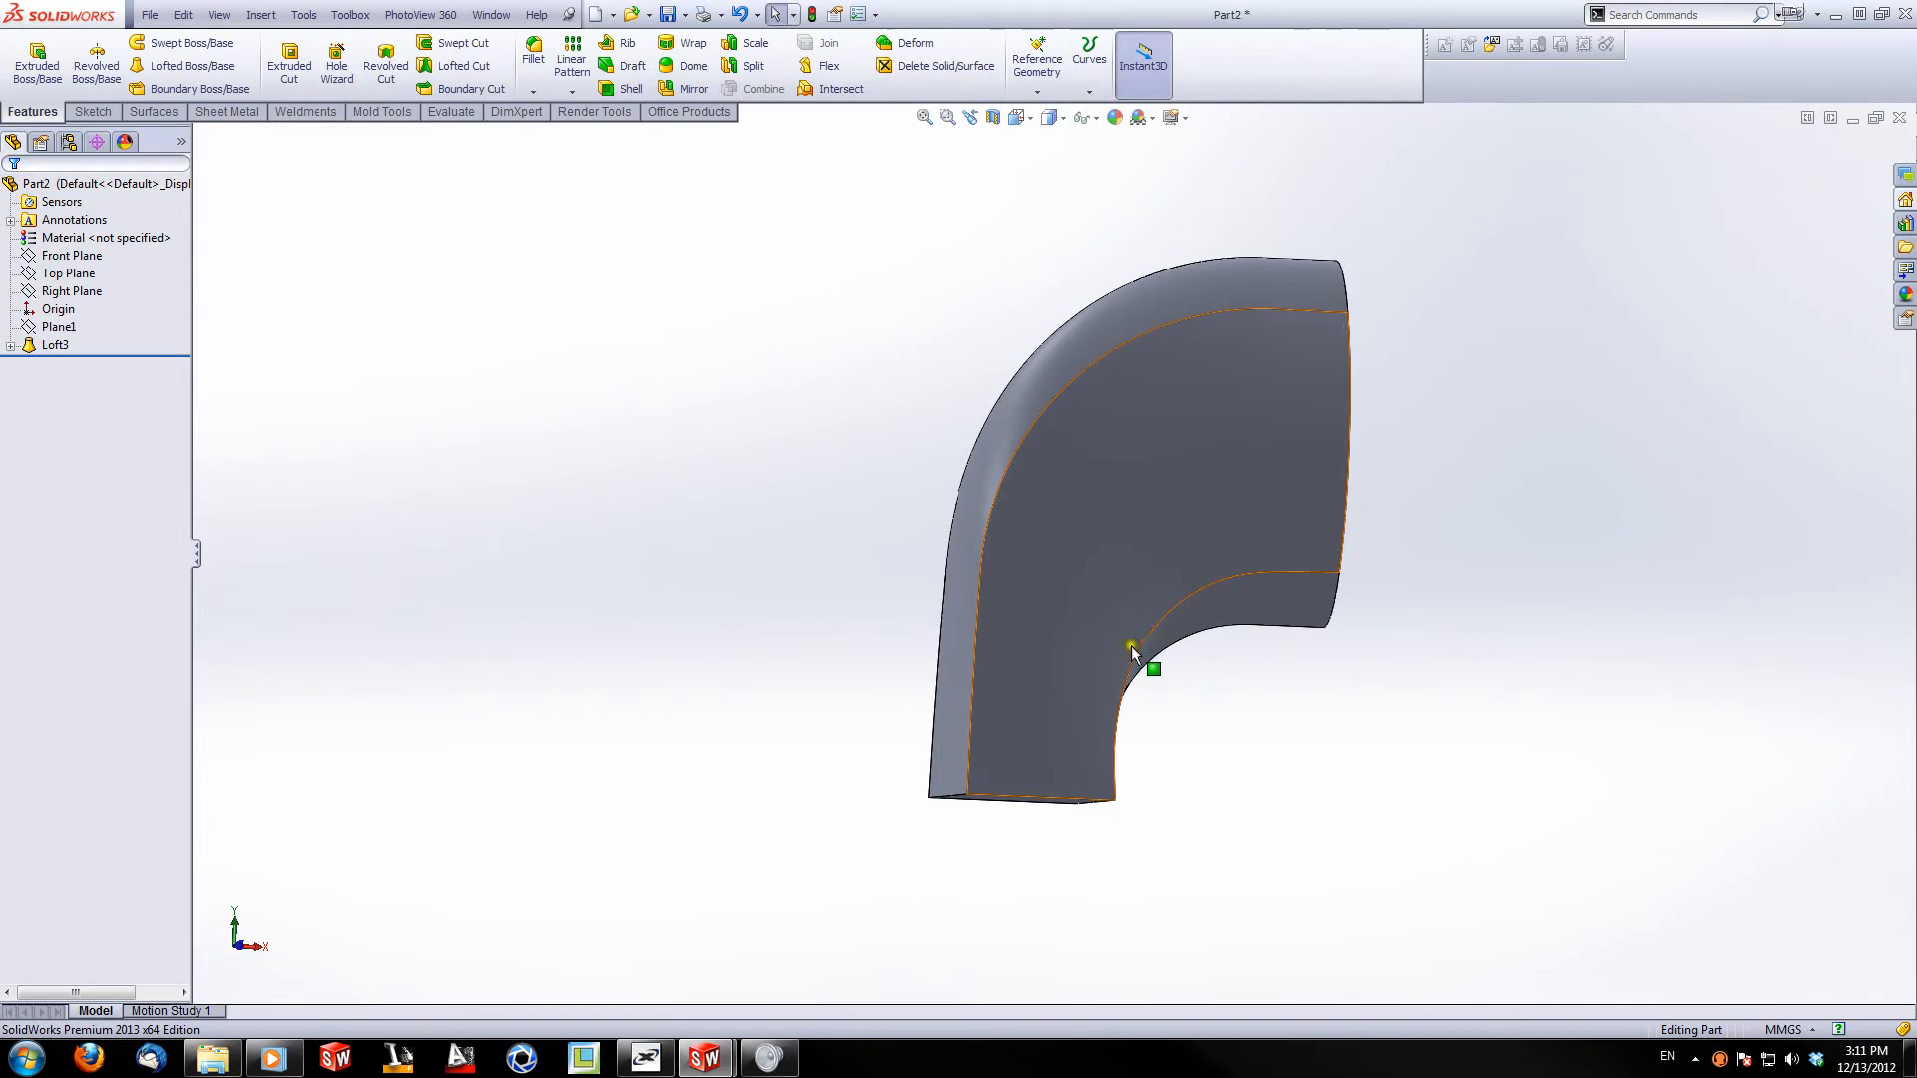
middle_click_drag(1130, 645, 1155, 599)
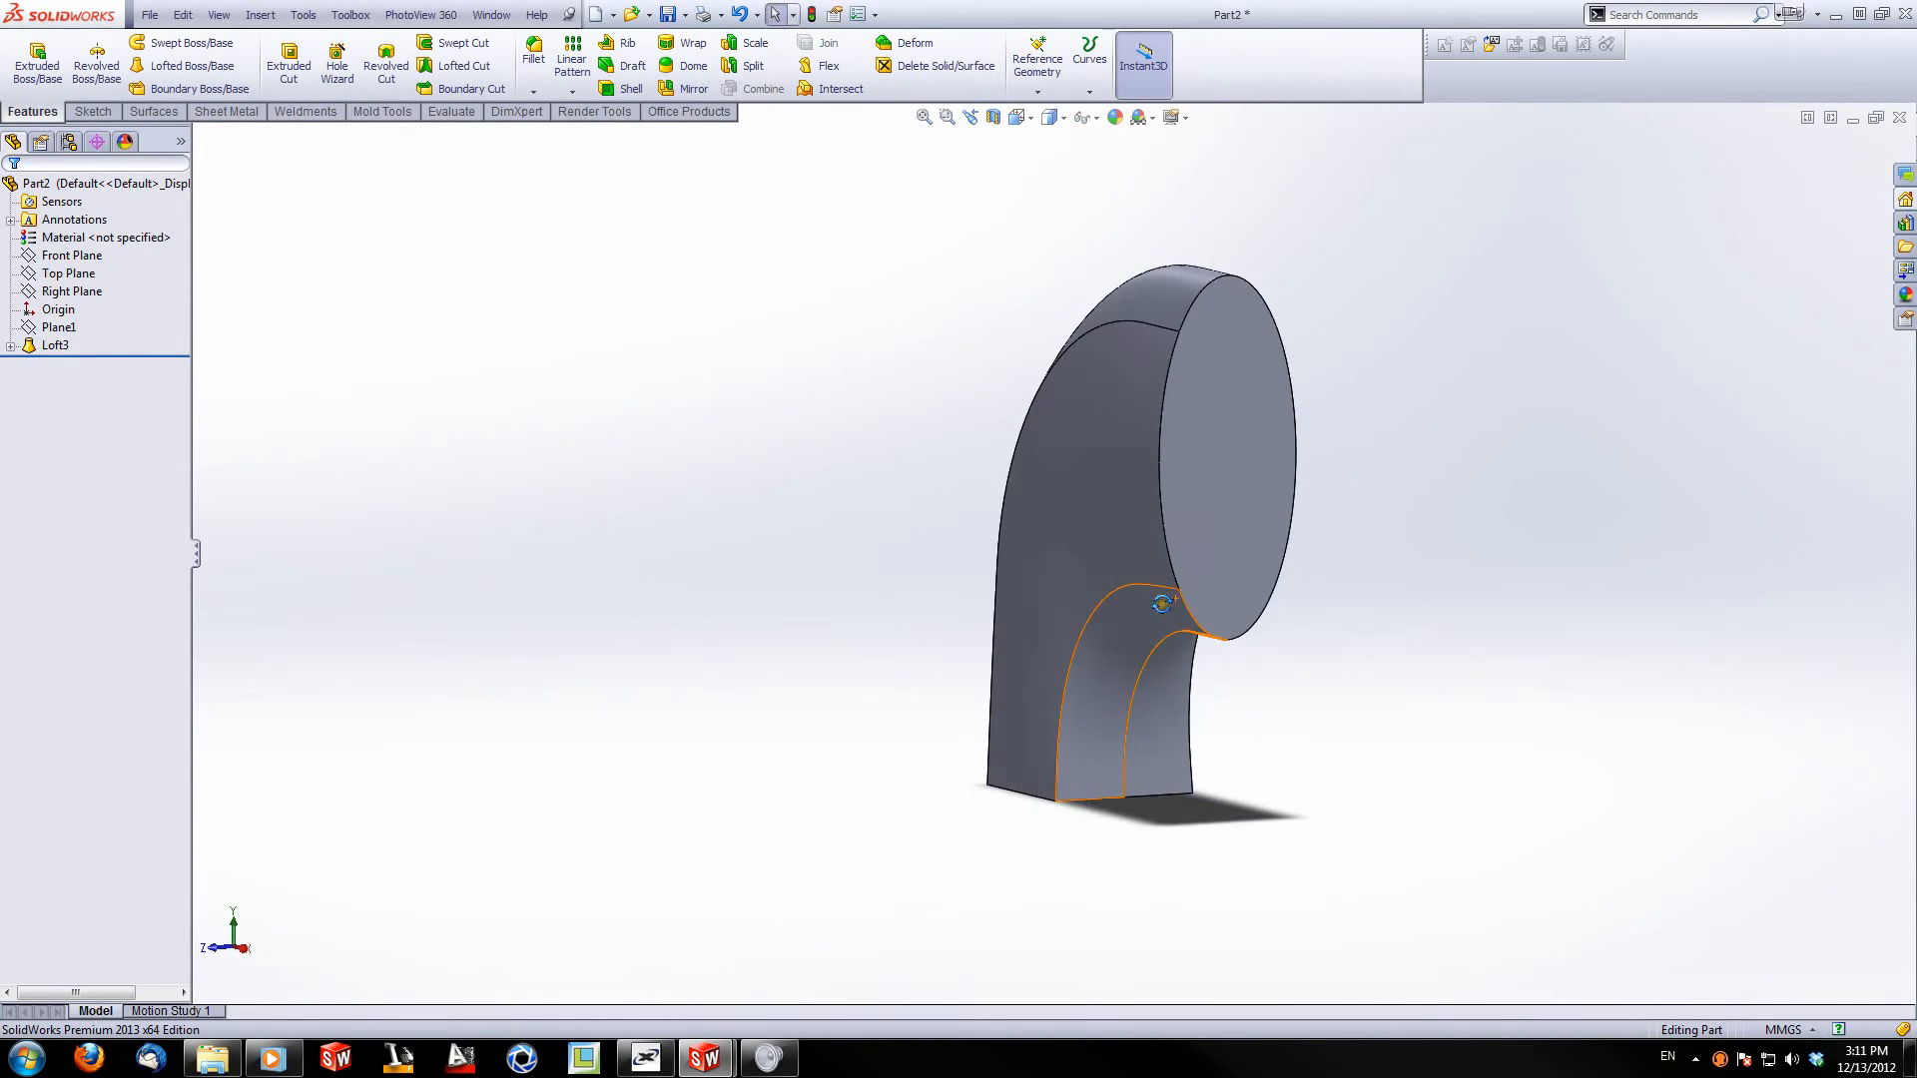
scroll(1226, 557, "down", 2)
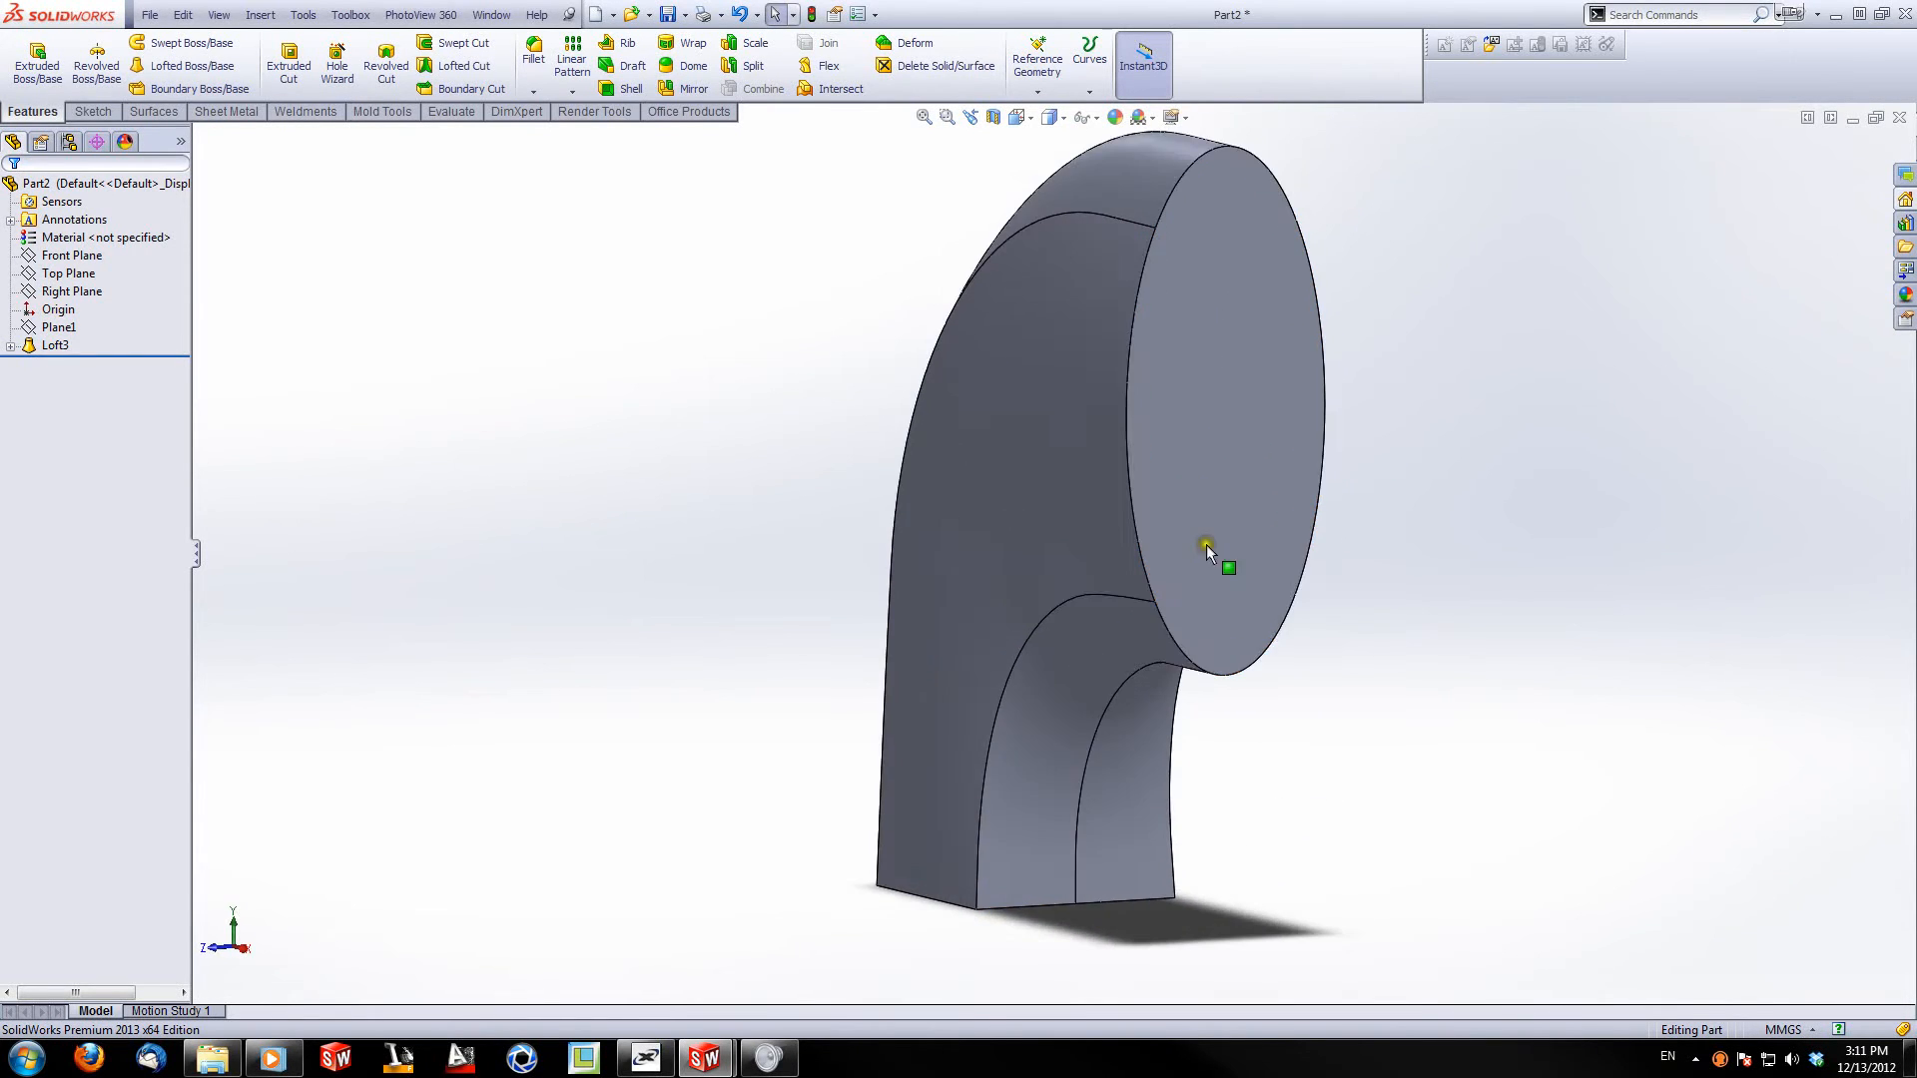
left_click(631, 88)
left_click(1188, 446)
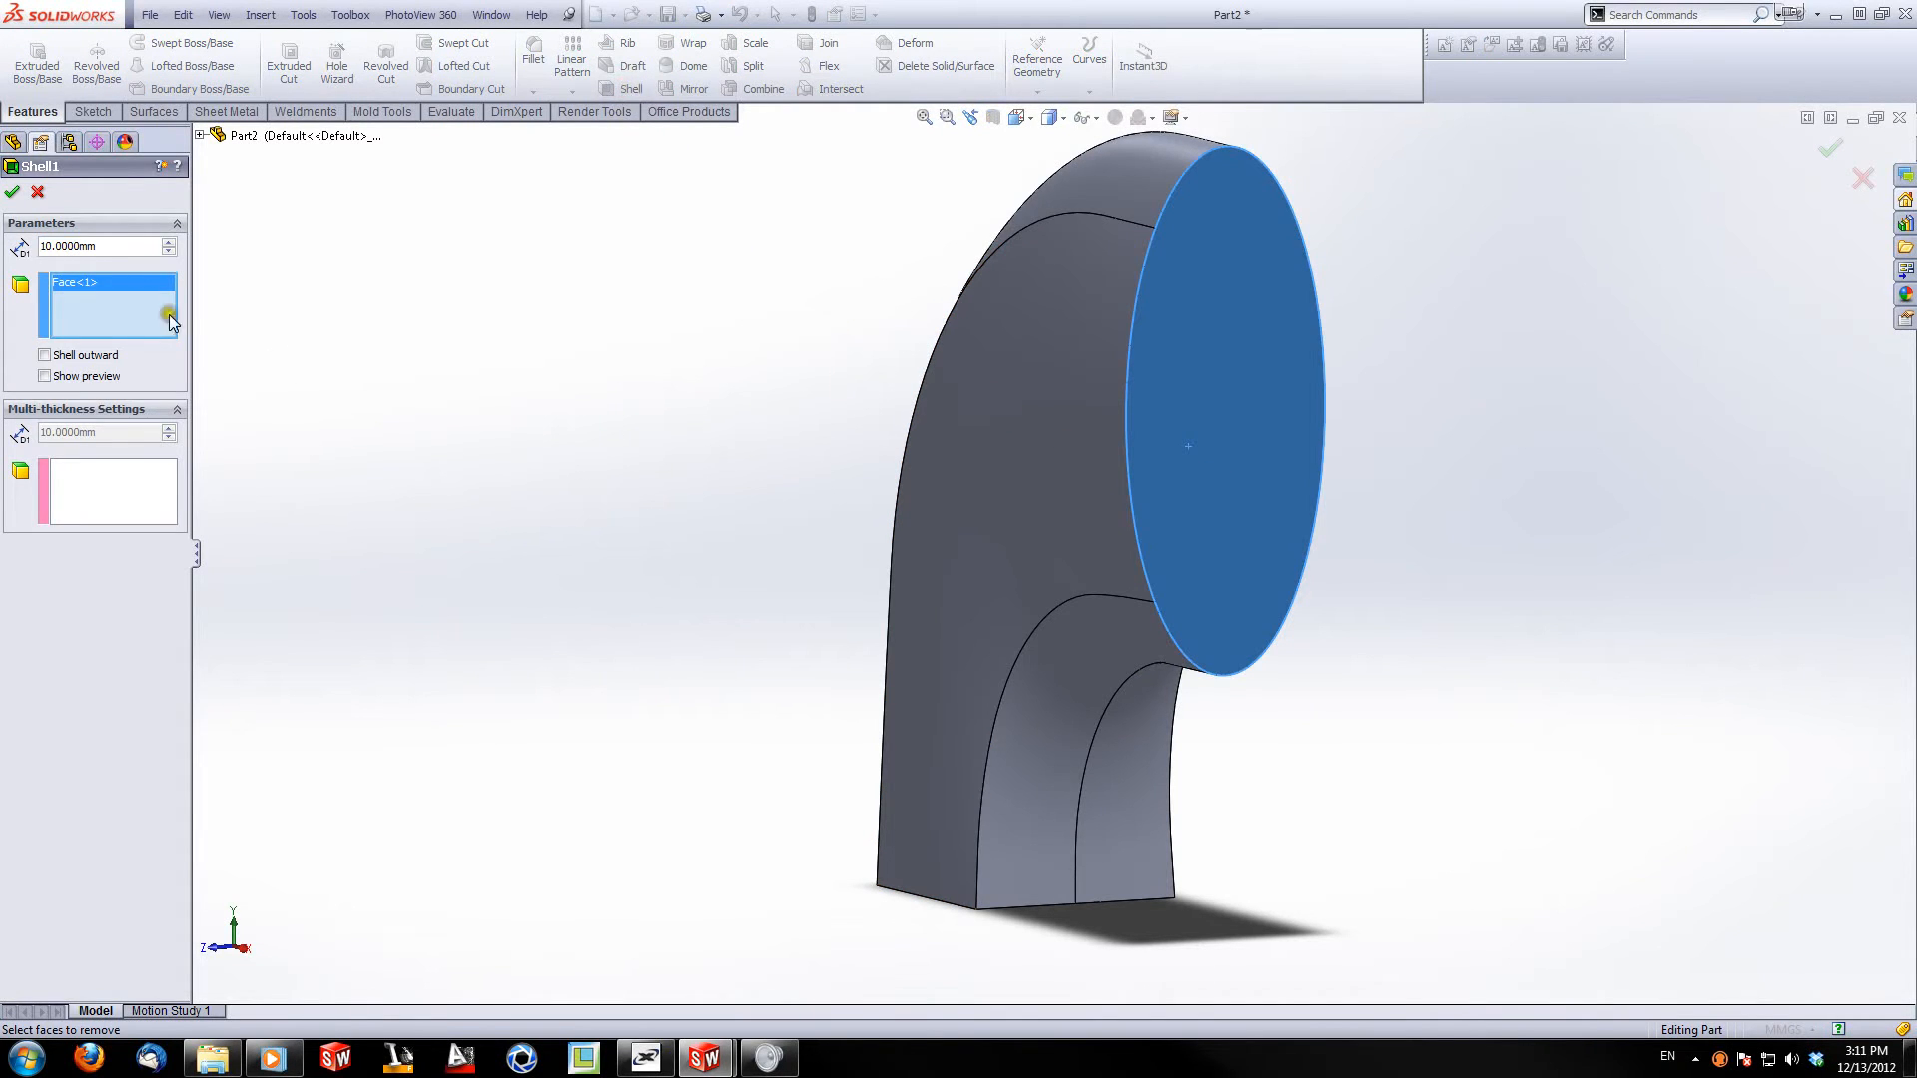
double_click(53, 246)
type("5")
key("Return")
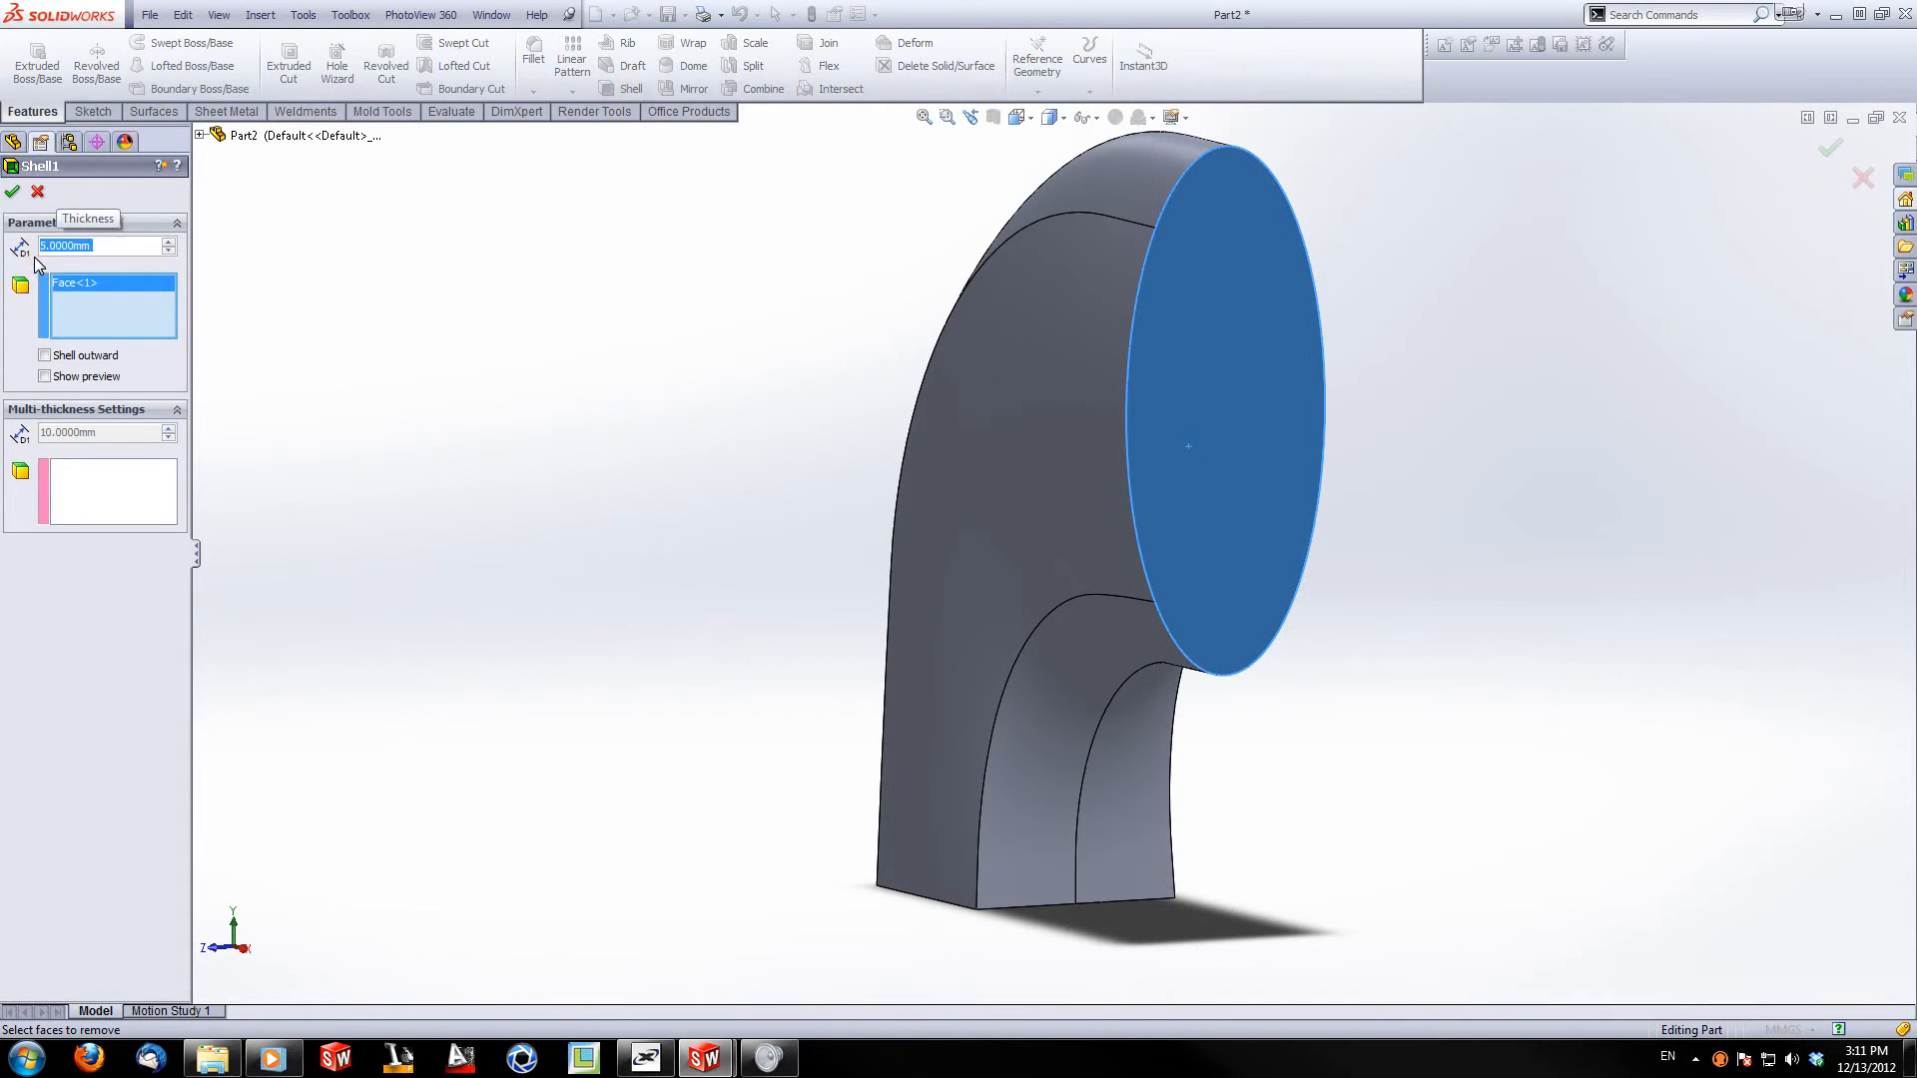
left_click(12, 191)
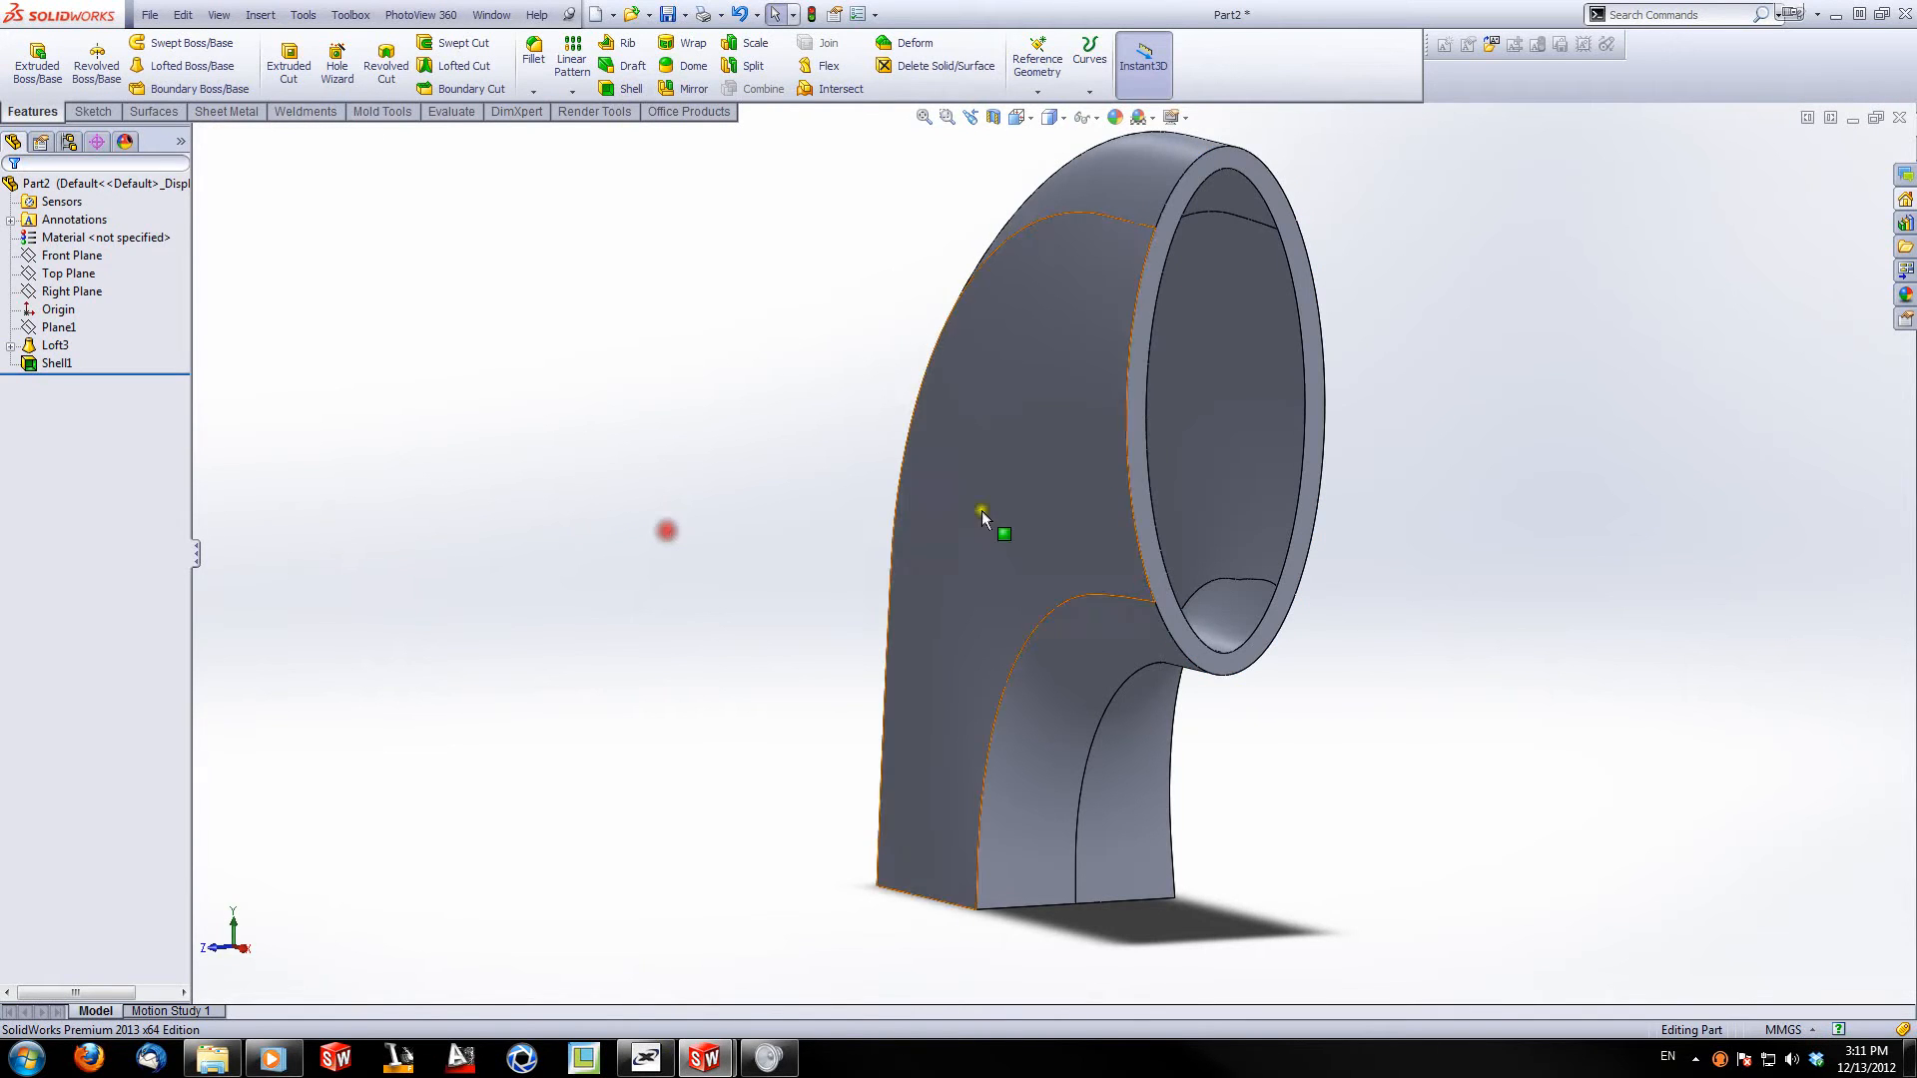
Step: Edit the shell feature so it also removes the rectangular end face, opening the duct at both ends
middle_click_drag(1025, 521, 1227, 490)
right_click(57, 363)
left_click(78, 305)
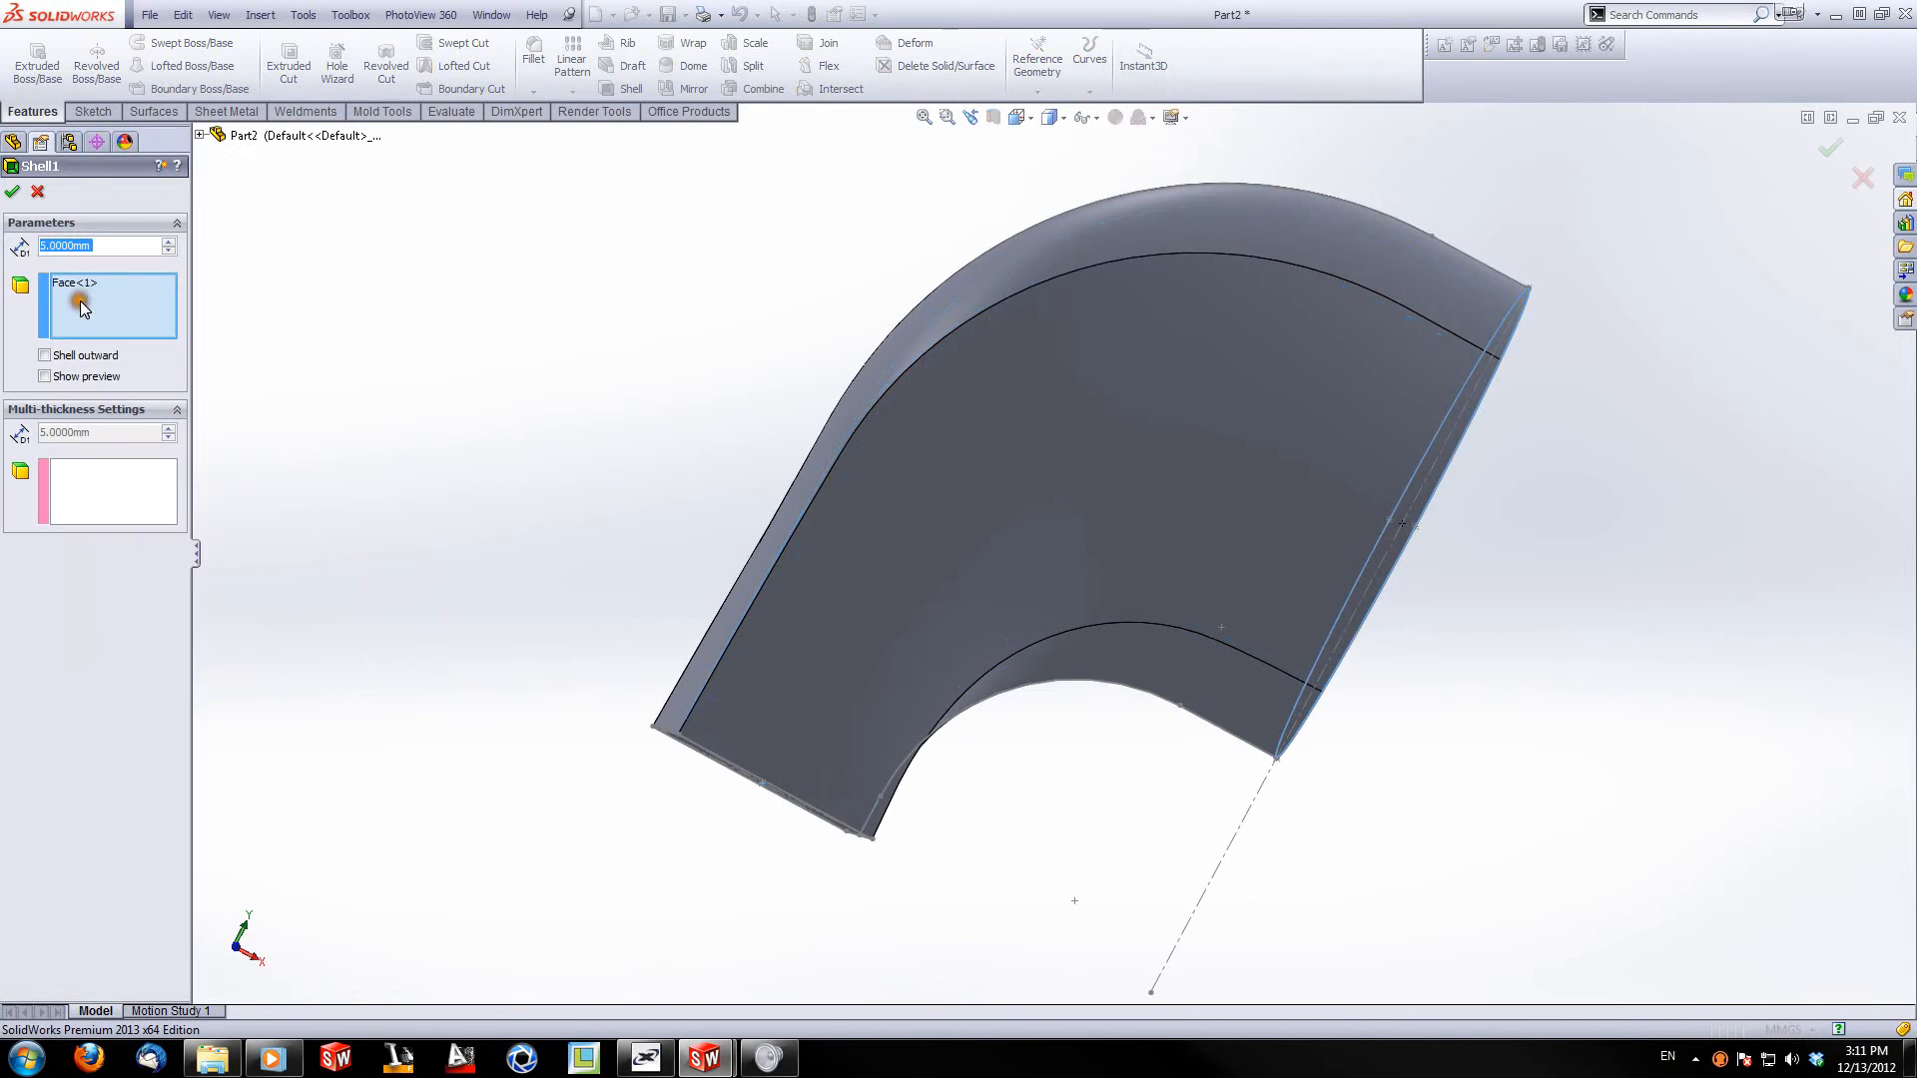
middle_click_drag(836, 757, 1020, 932)
left_click(1000, 917)
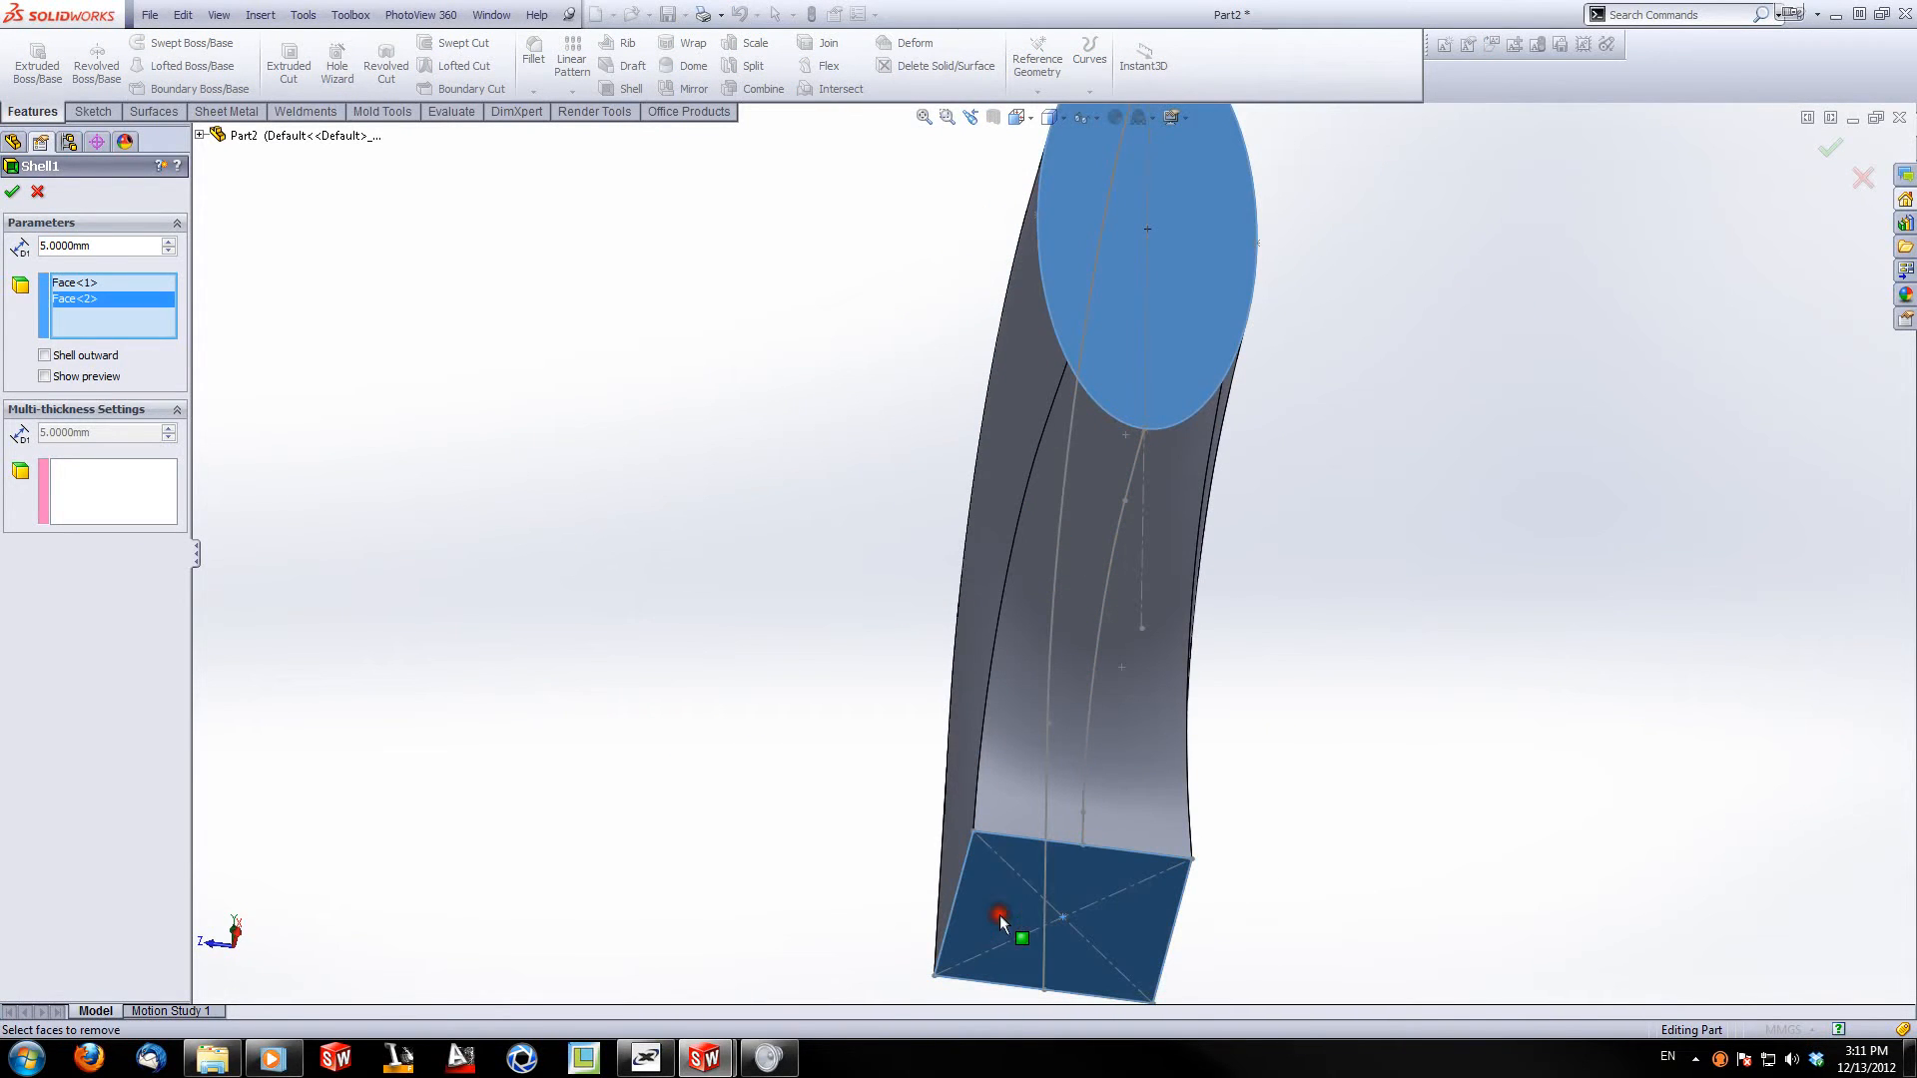
left_click(14, 196)
middle_click_drag(783, 479, 644, 620)
scroll(697, 669, "up", 3)
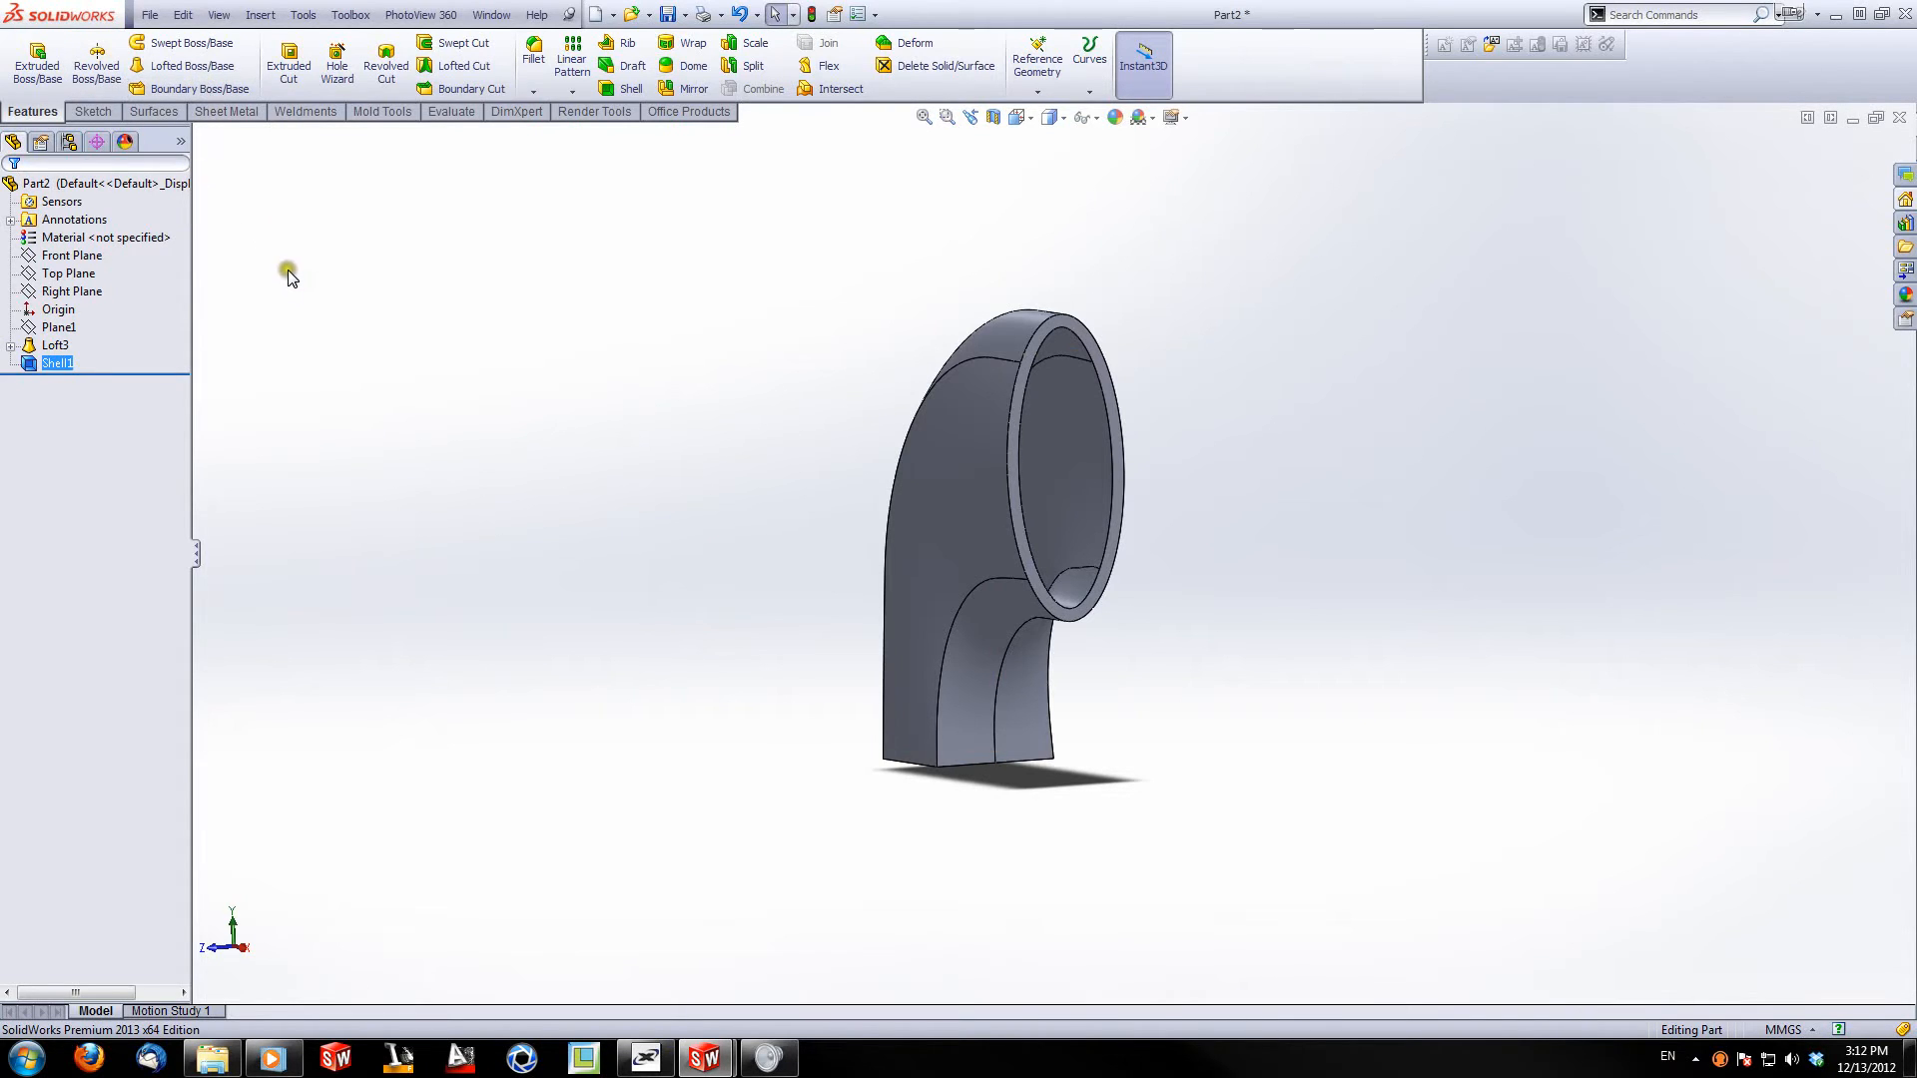
Step: Create a new part document for the sweep example
left_click(203, 45)
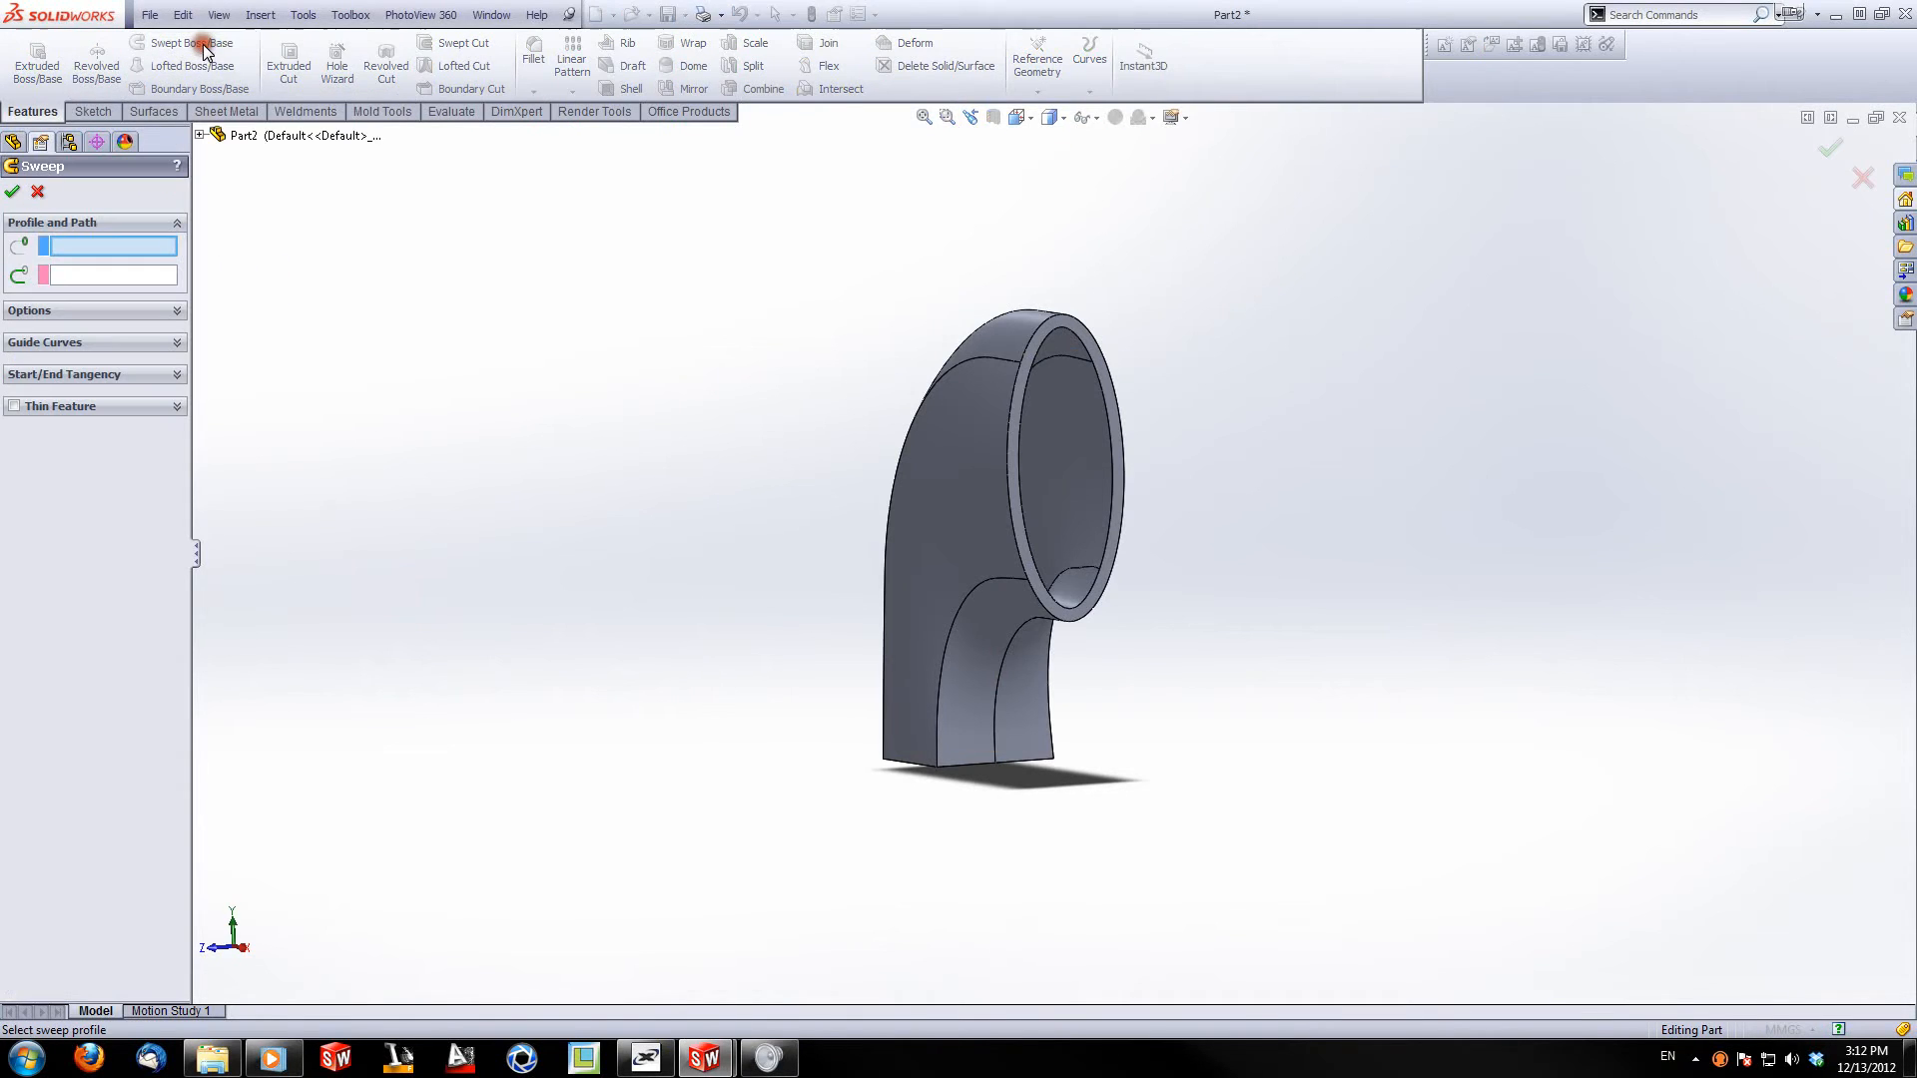
left_click(13, 194)
left_click(150, 14)
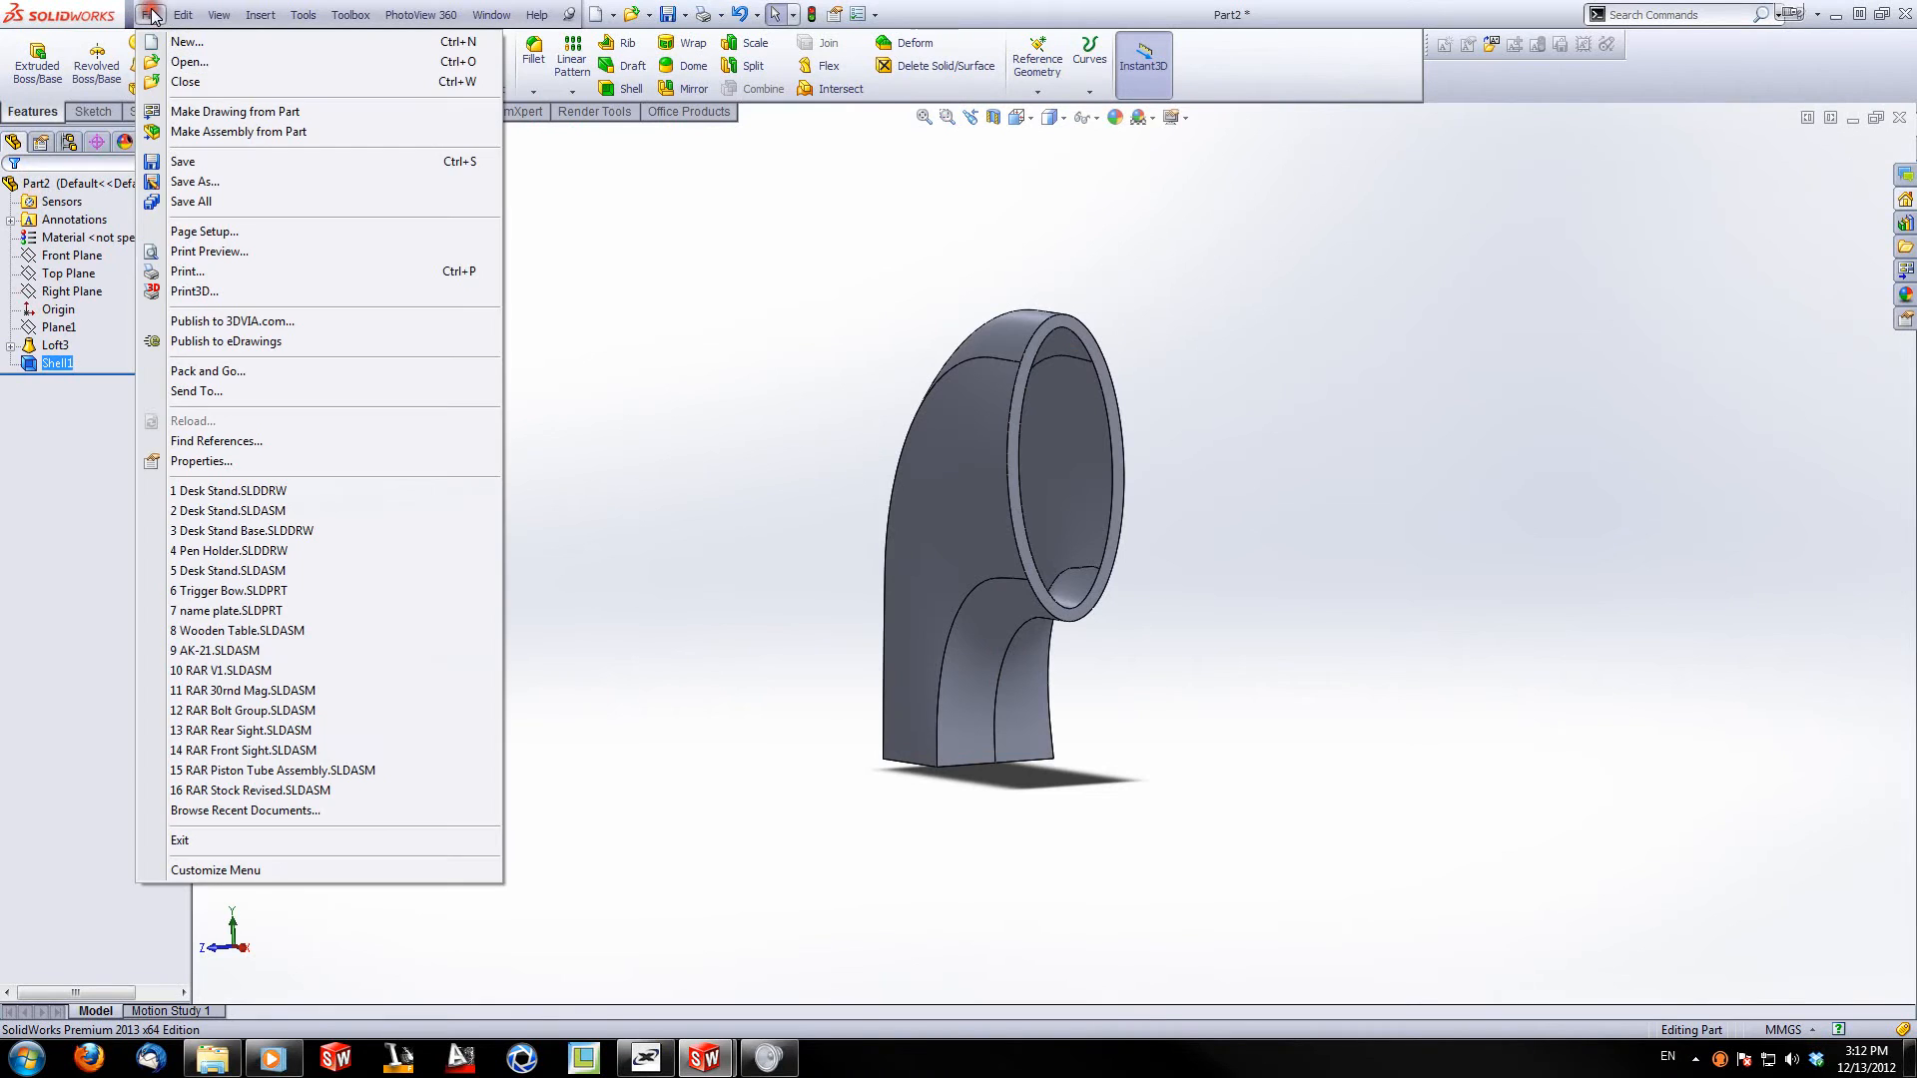
left_click(187, 41)
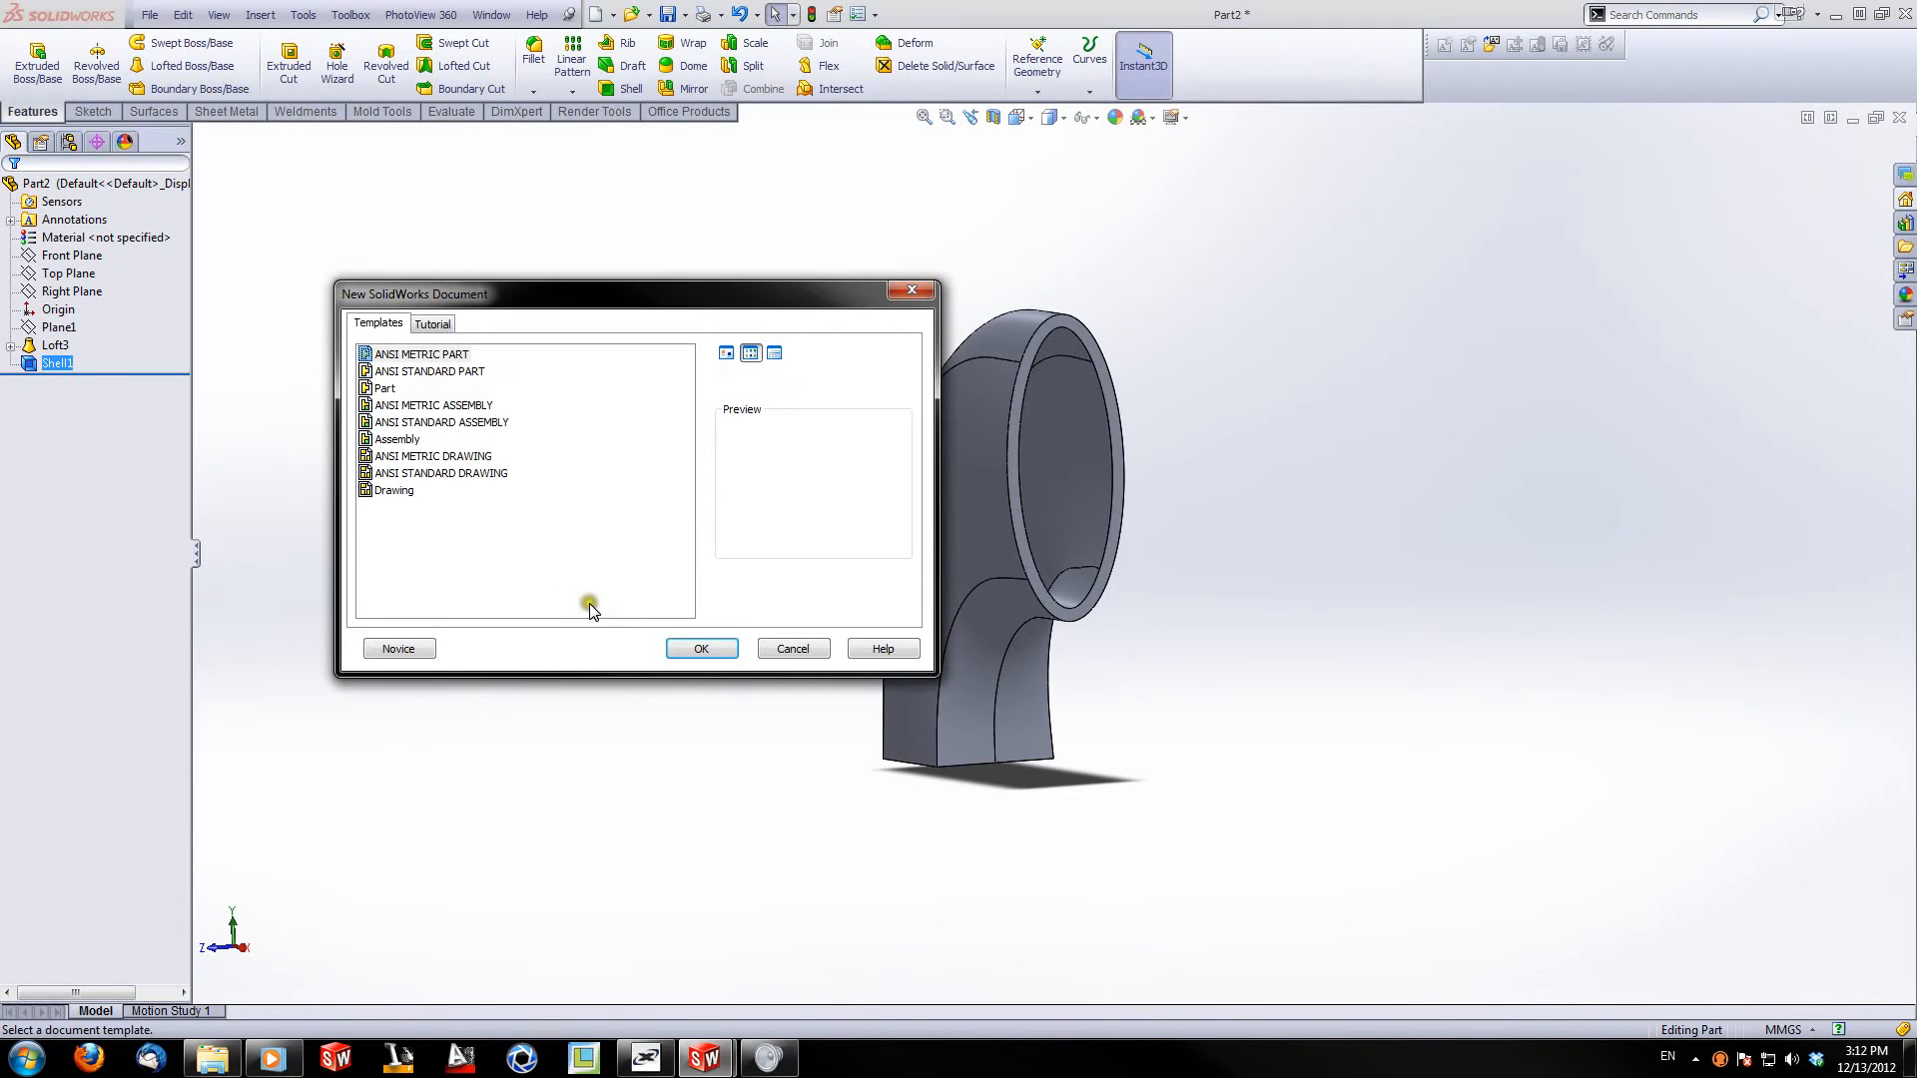
left_click(699, 648)
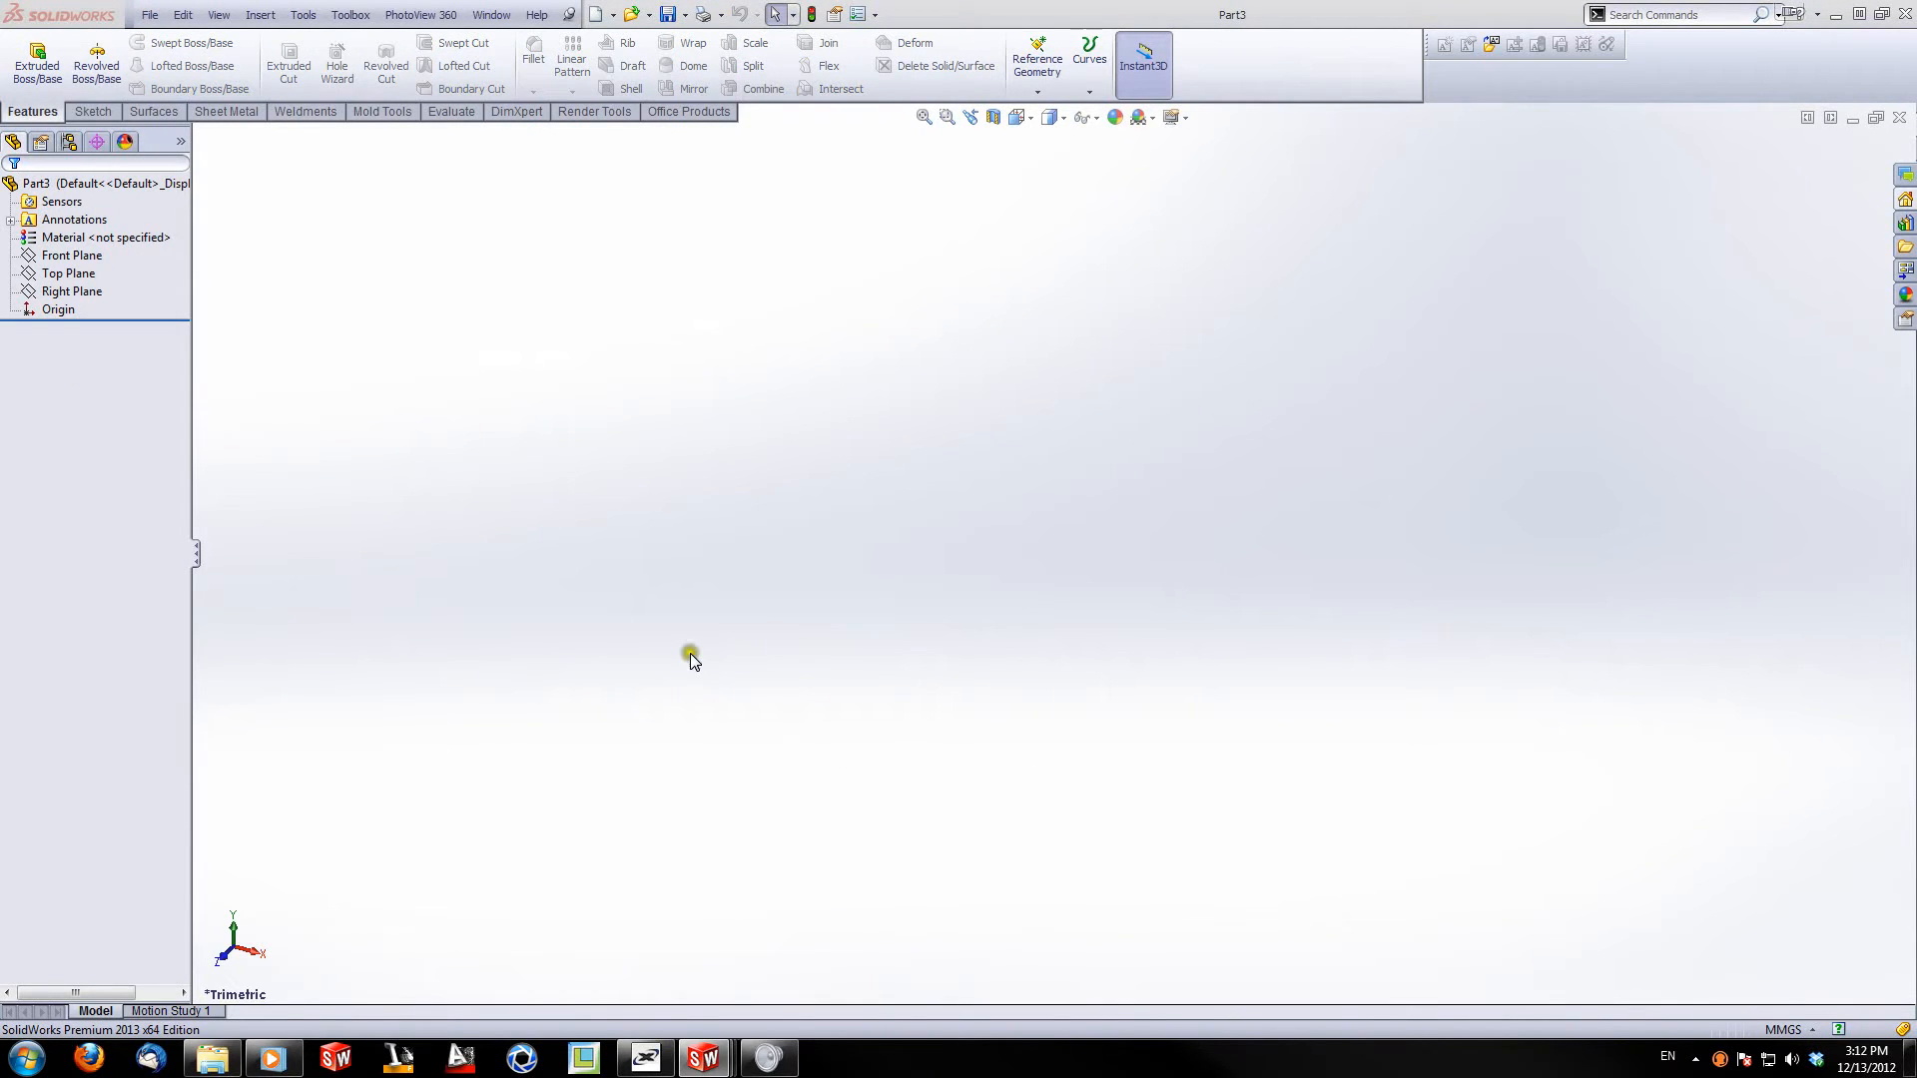
Step: Start a sketch on the Top Plane of the new part
left_click(93, 111)
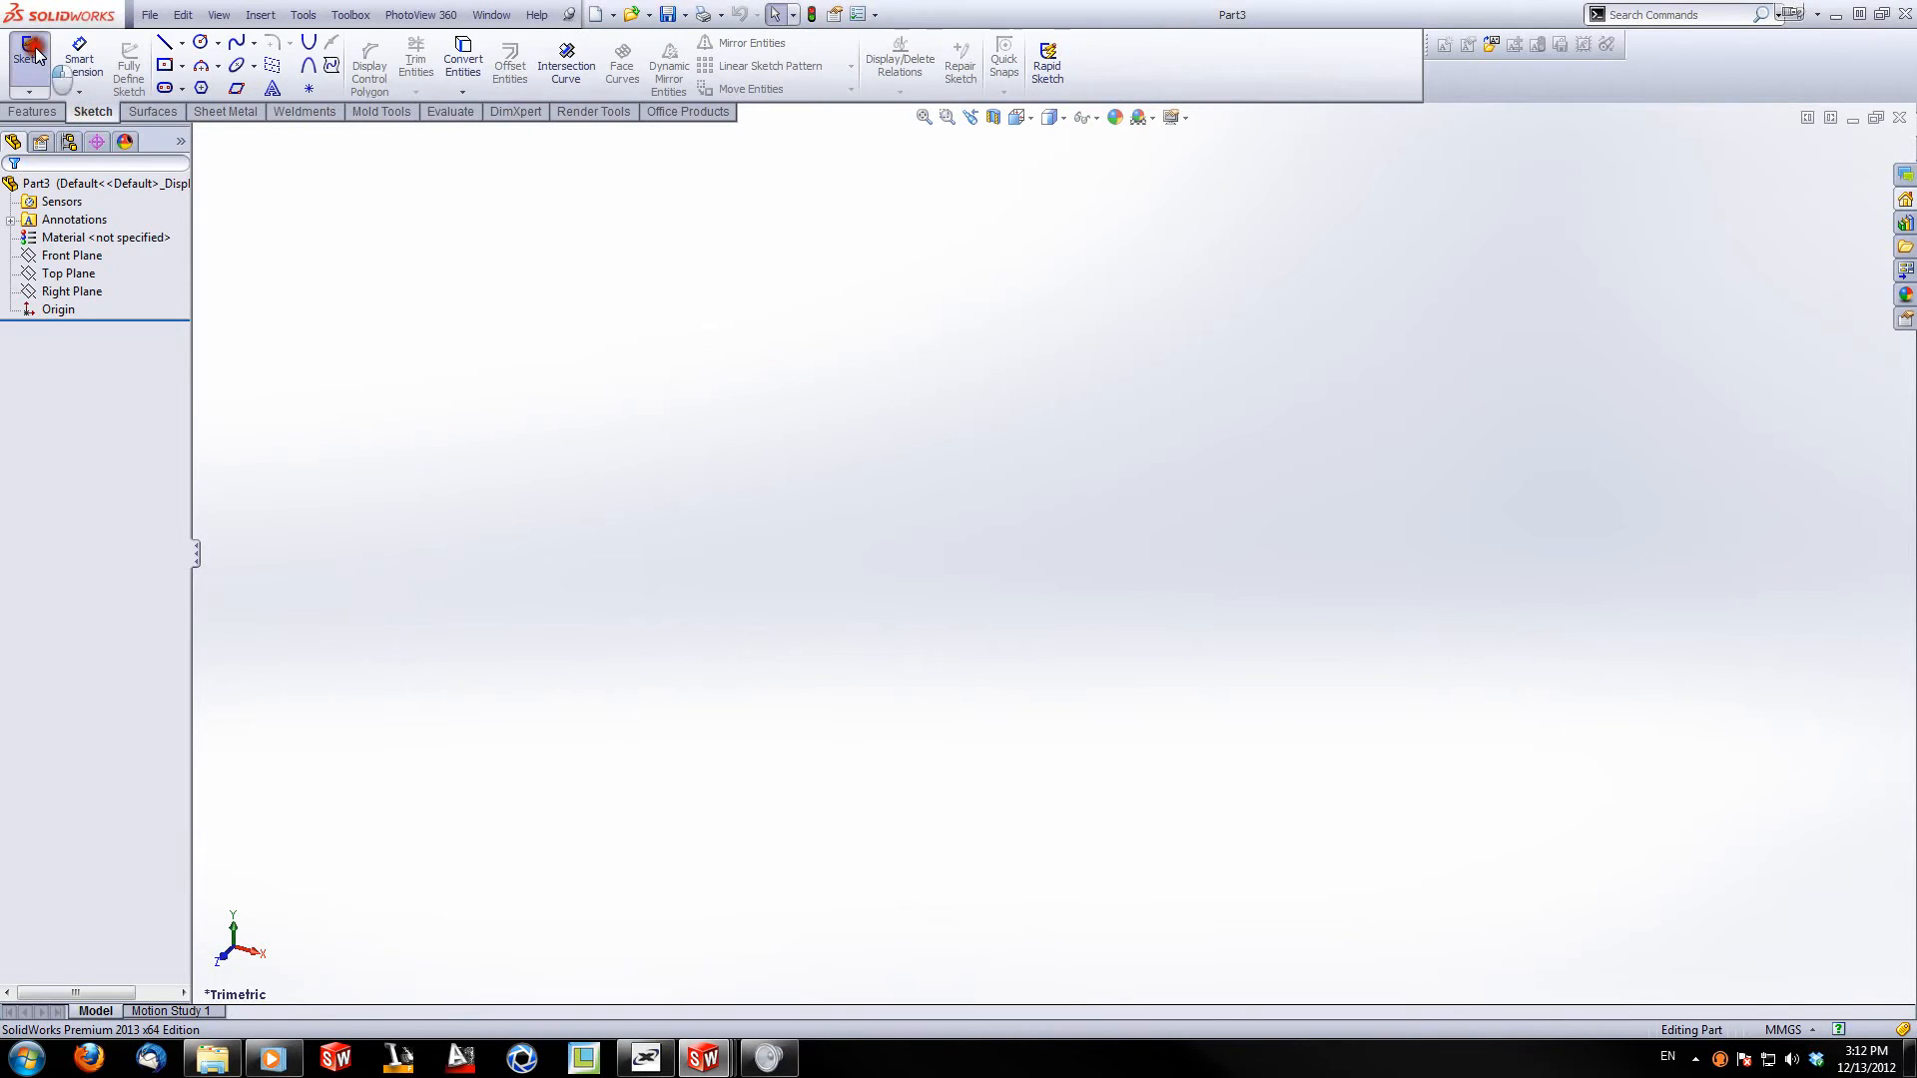
left_click(29, 55)
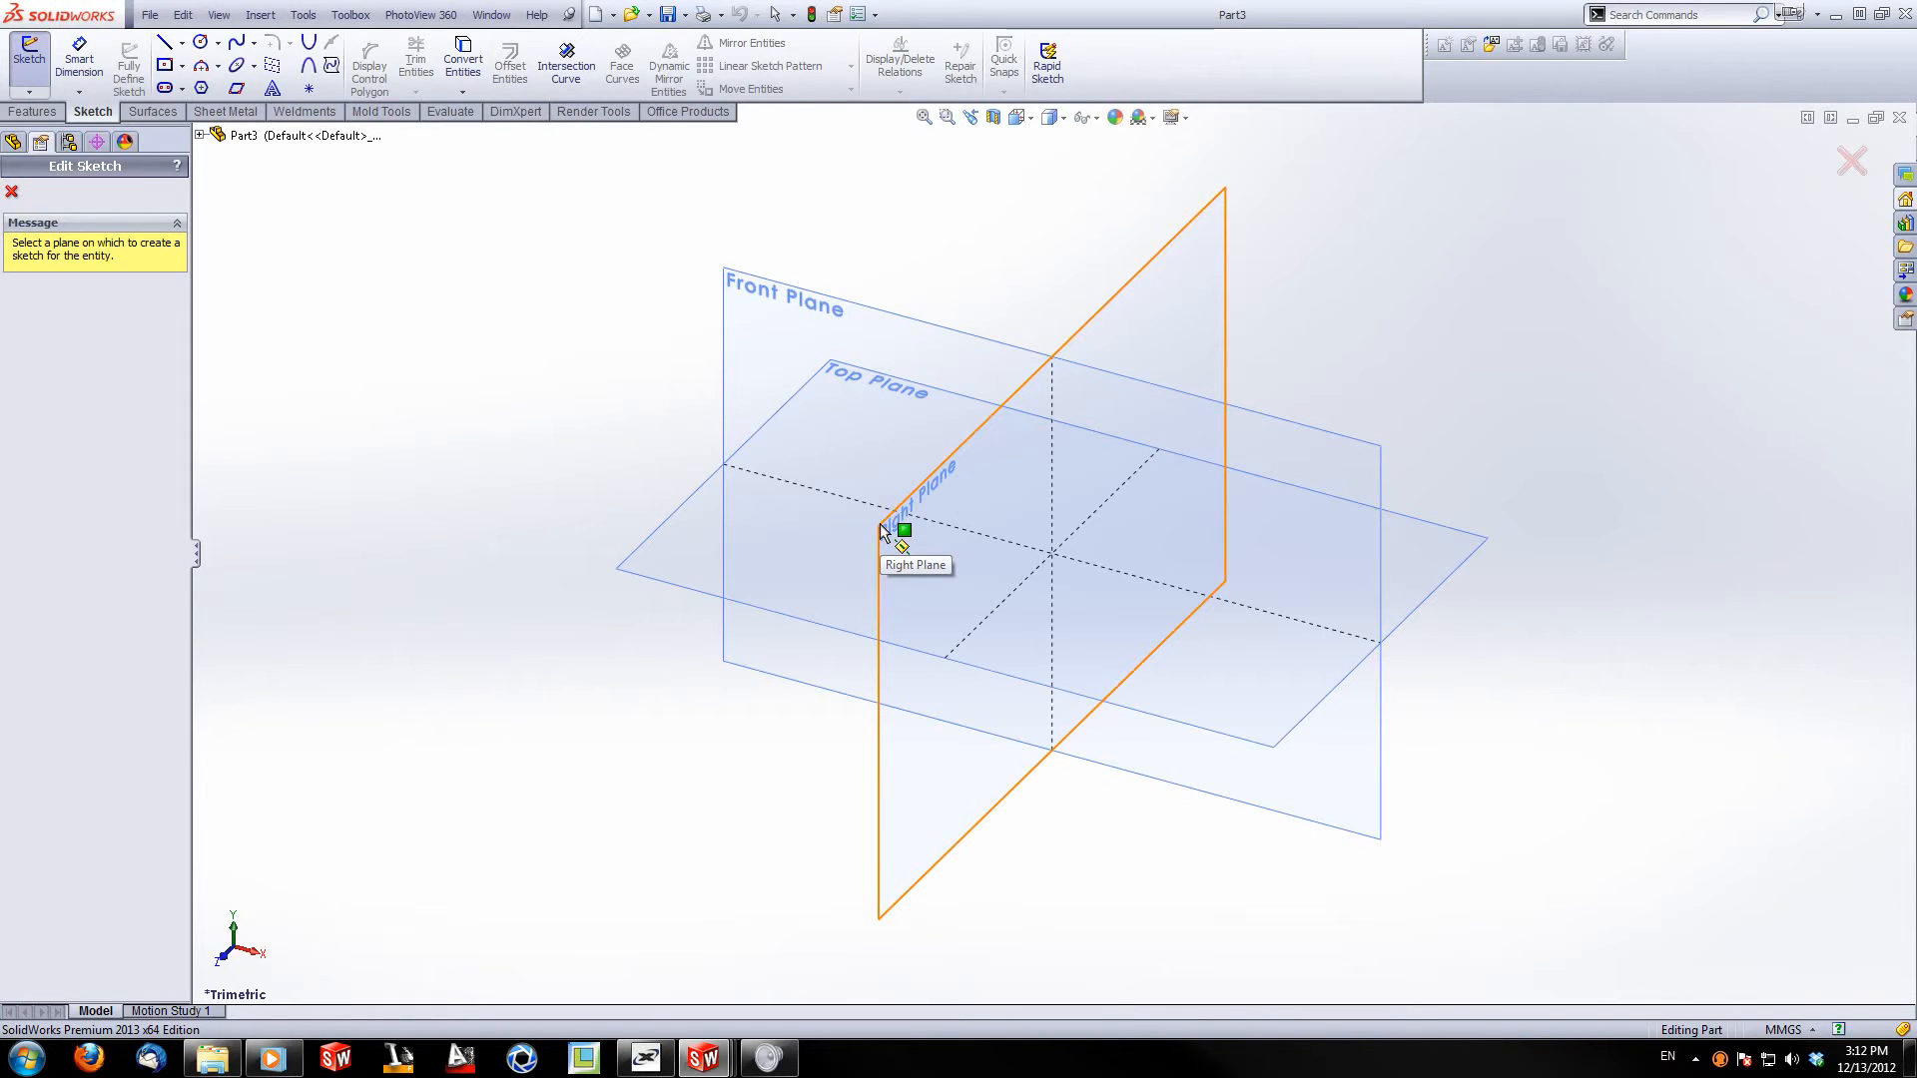
left_click(633, 567)
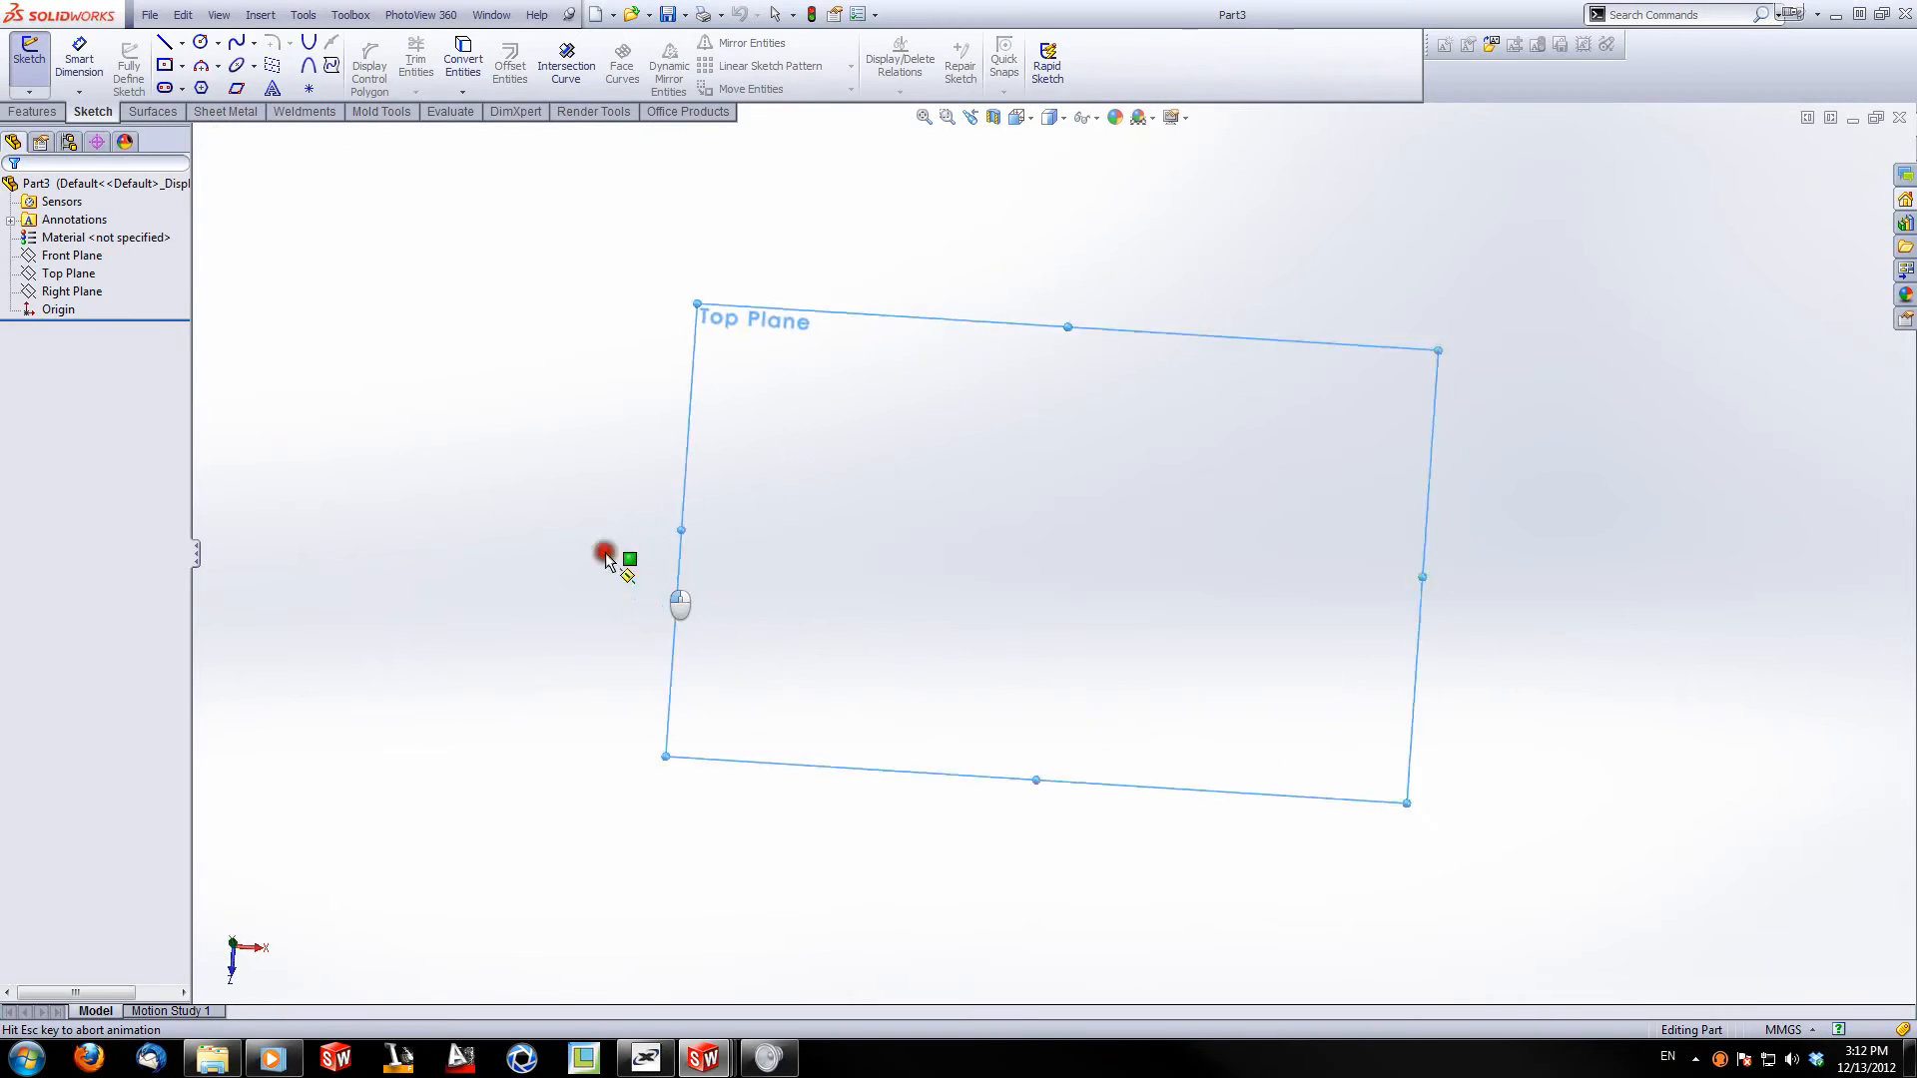
left_click(198, 43)
left_click(1054, 552)
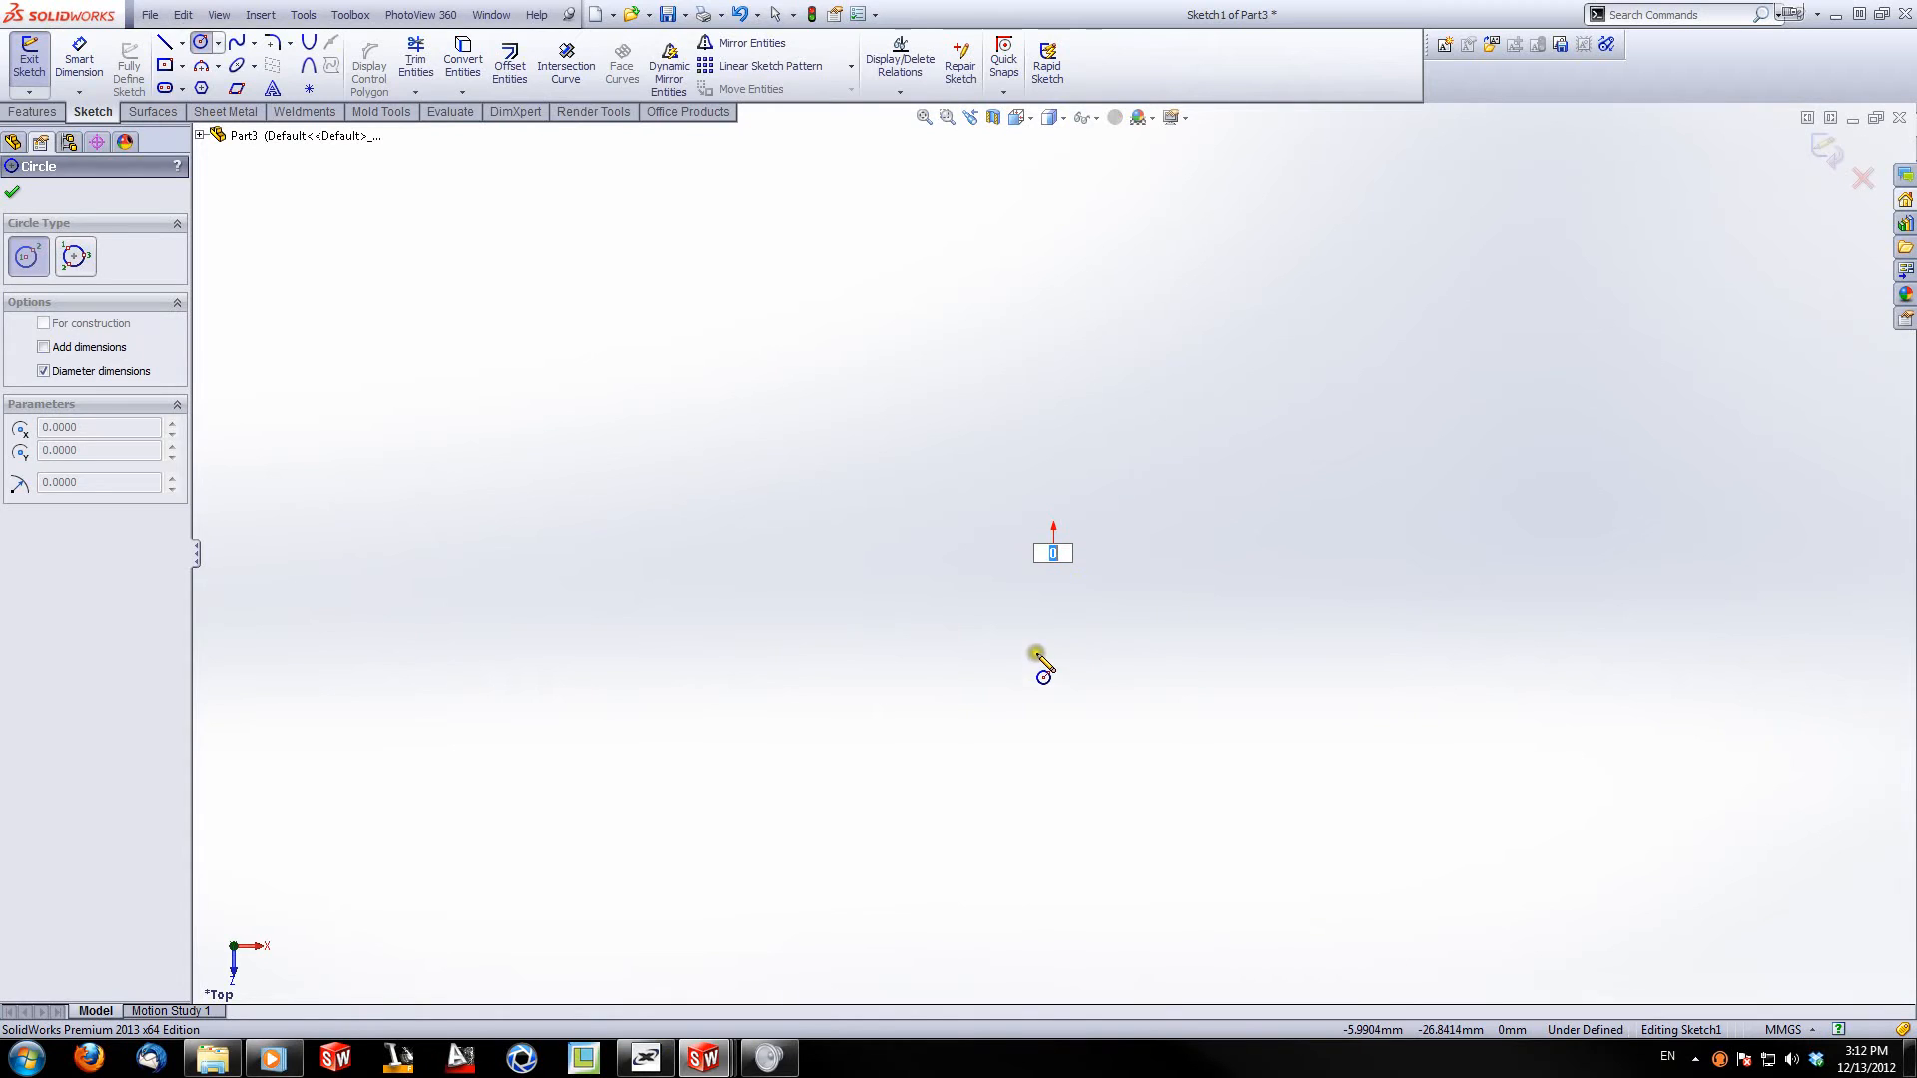
key("Escape")
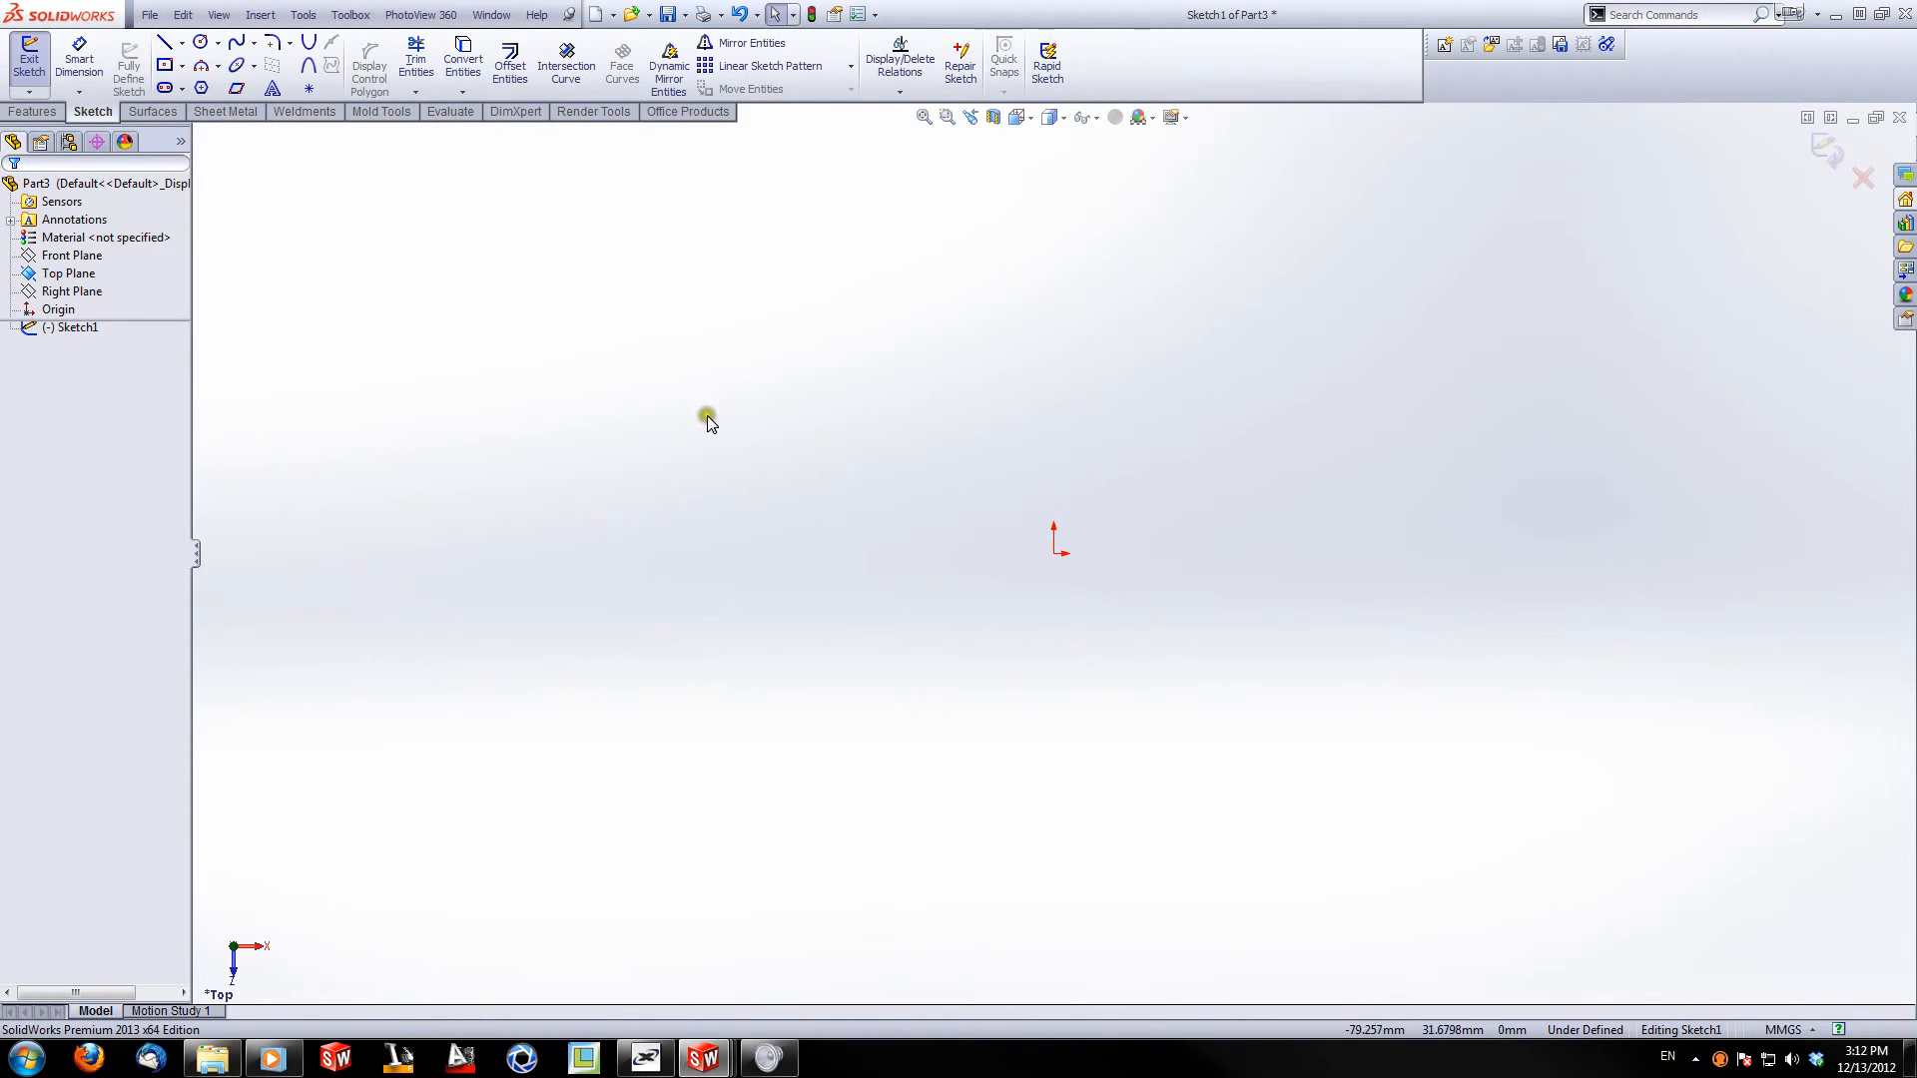
Step: Draw a circle about 64 mm in diameter centred on the origin
right_click_drag(741, 426, 769, 333)
left_click(1053, 553)
left_click(1147, 453)
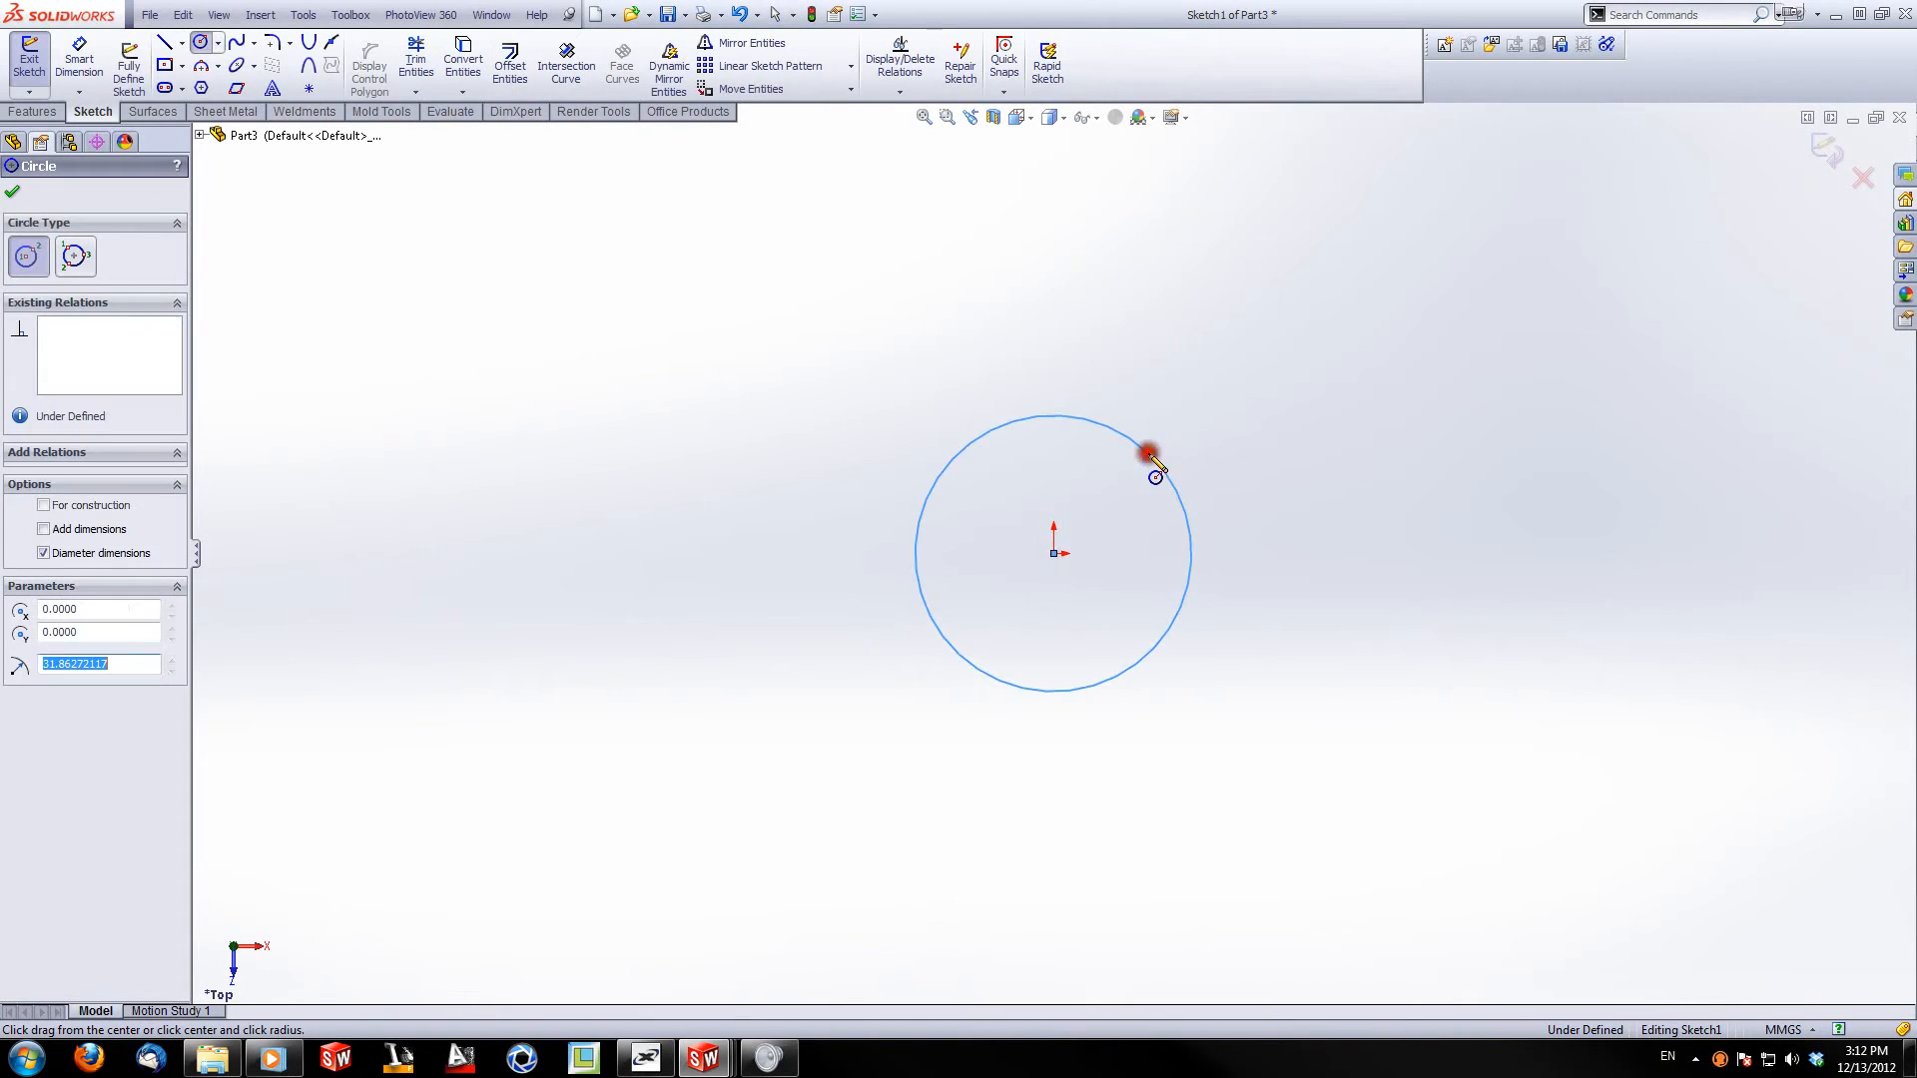
Step: Dimension the circle's diameter to 50 mm and exit the sketch
left_click(91, 54)
left_click(1011, 432)
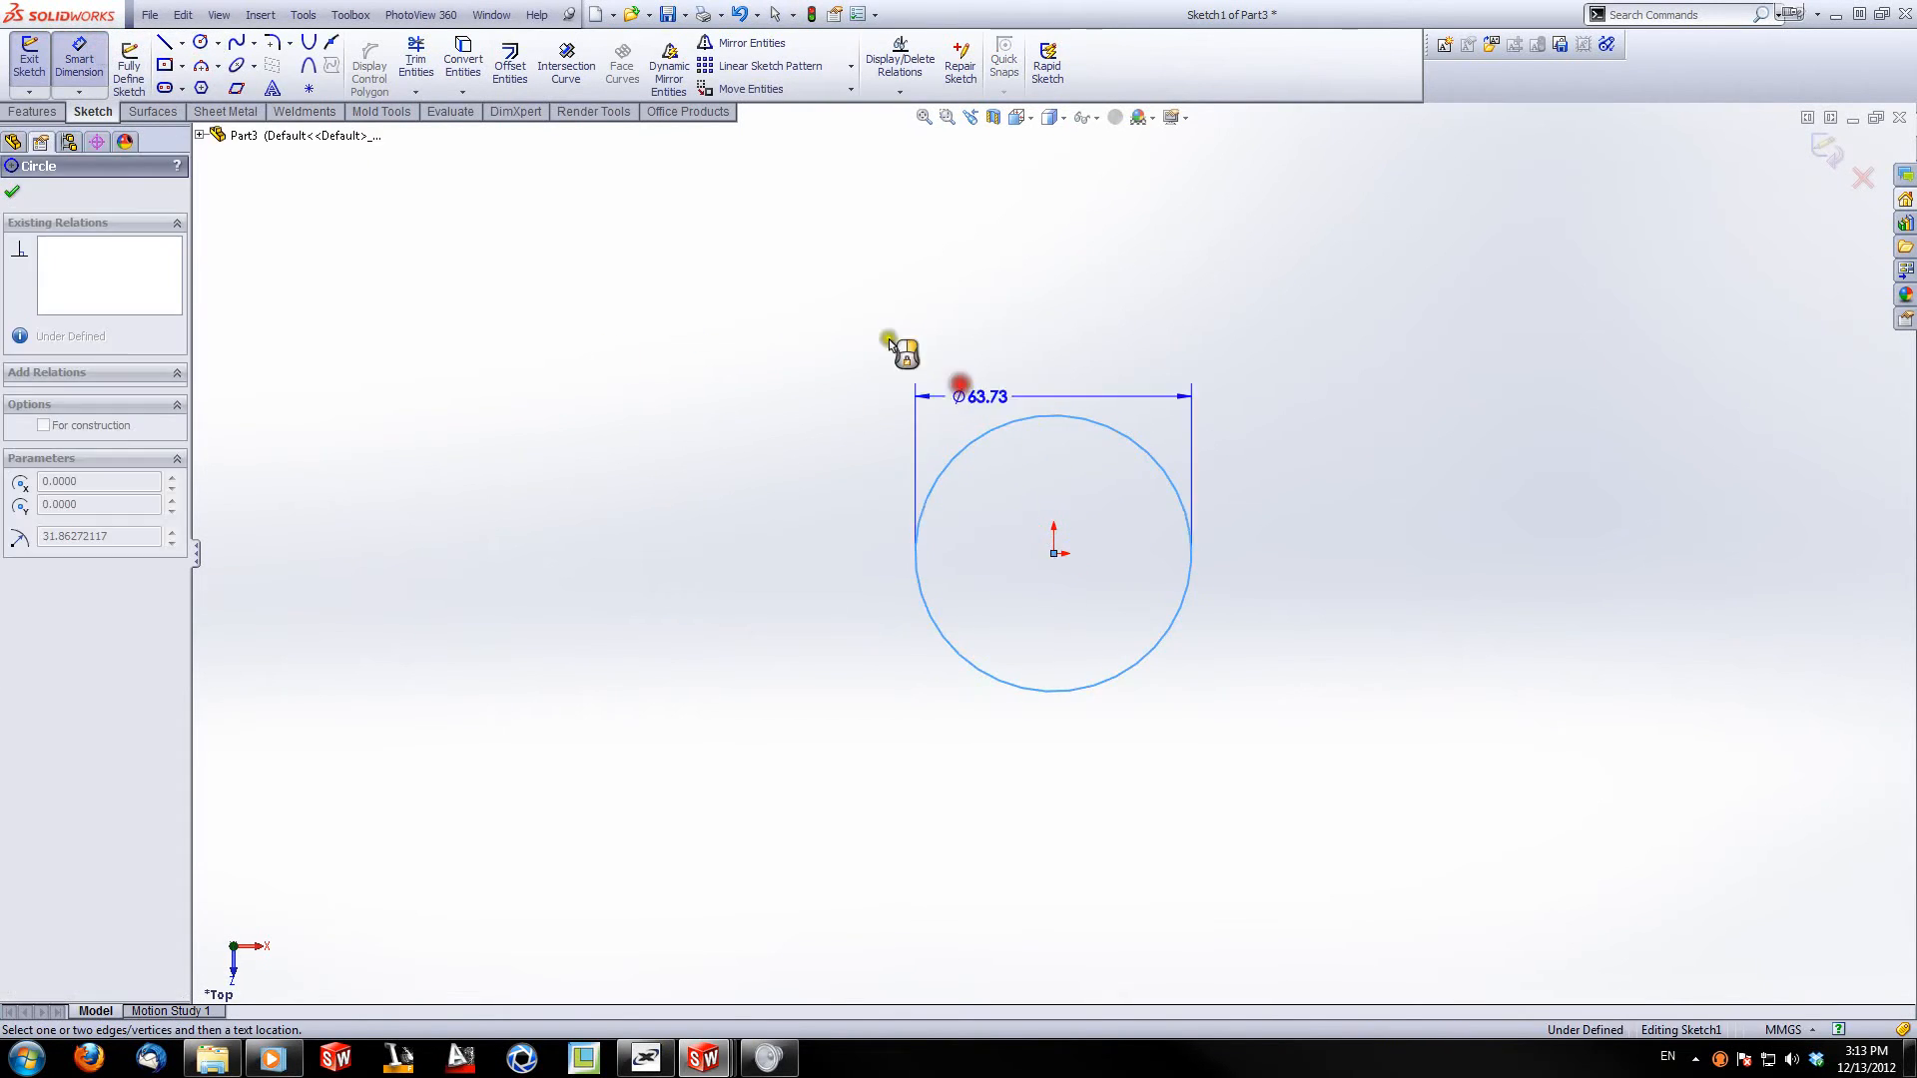
left_click(898, 351)
type("50")
key("Return")
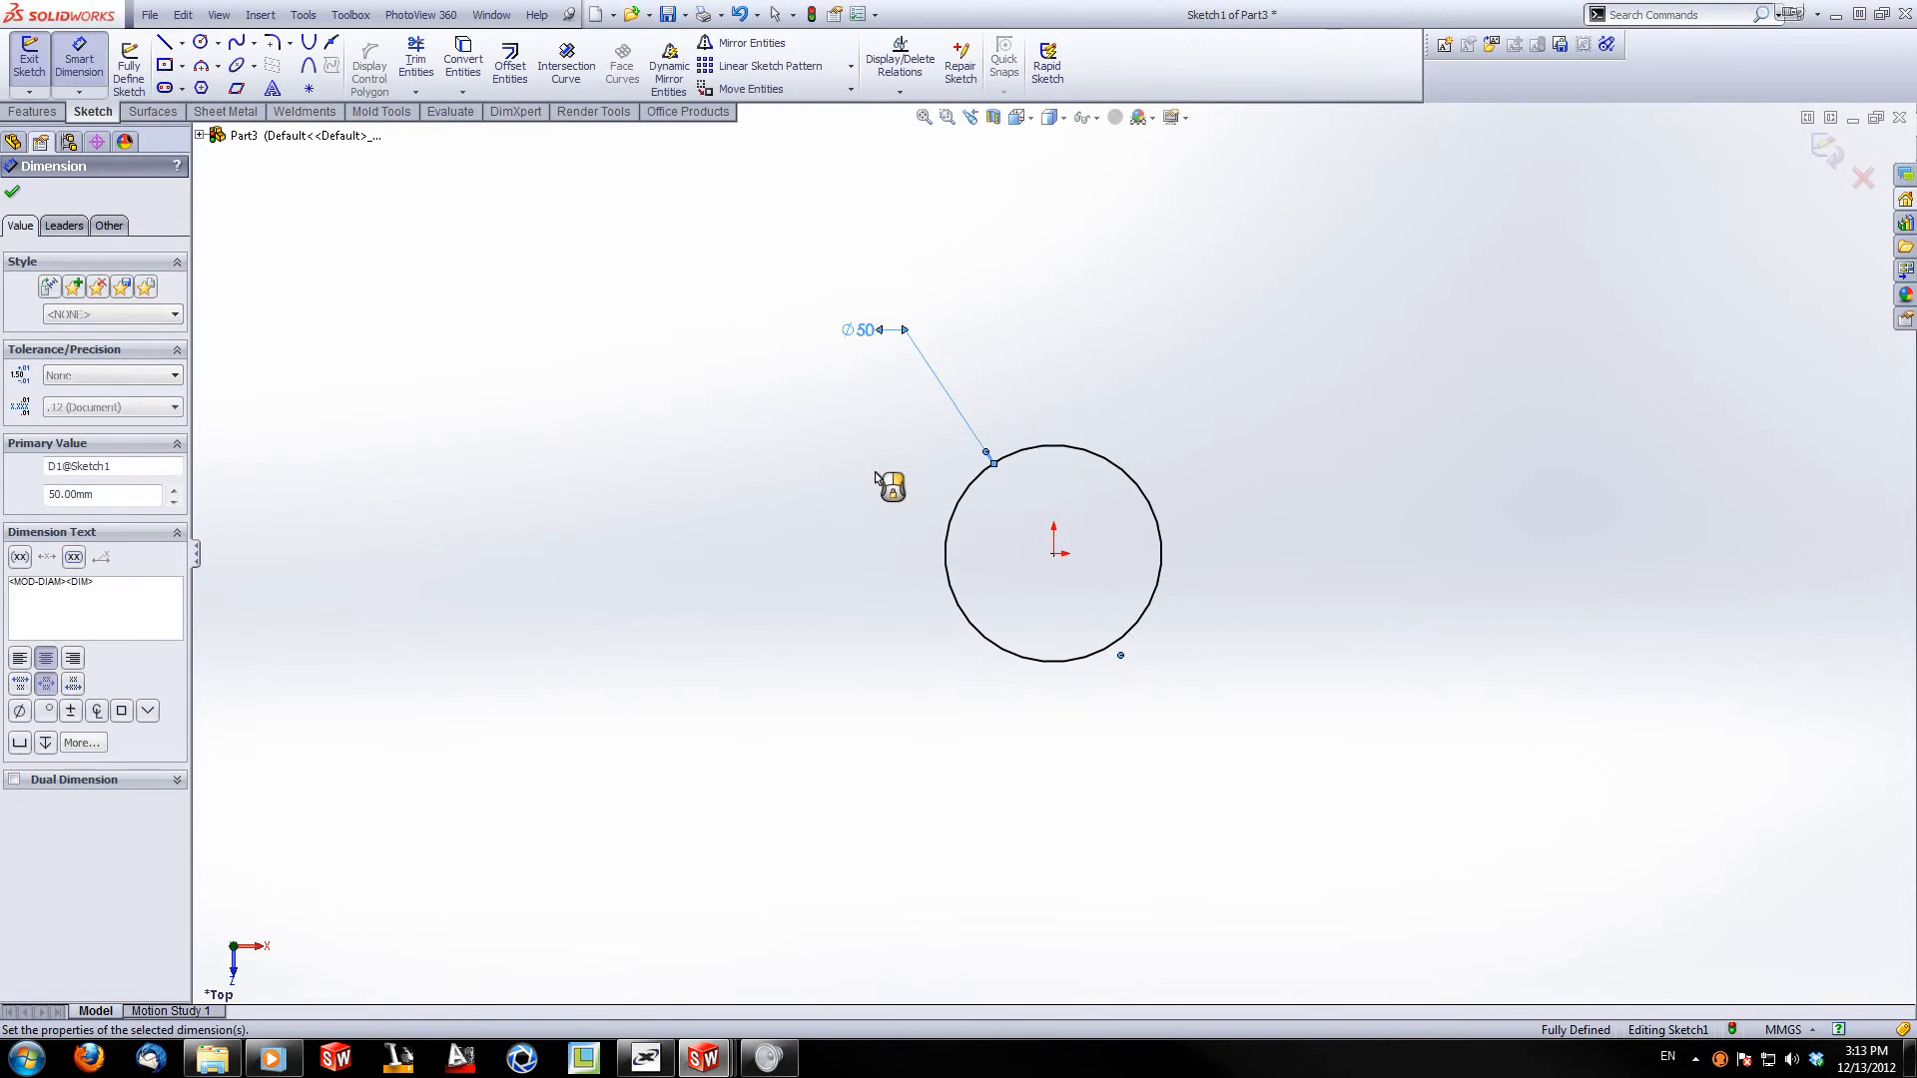
left_click(1826, 150)
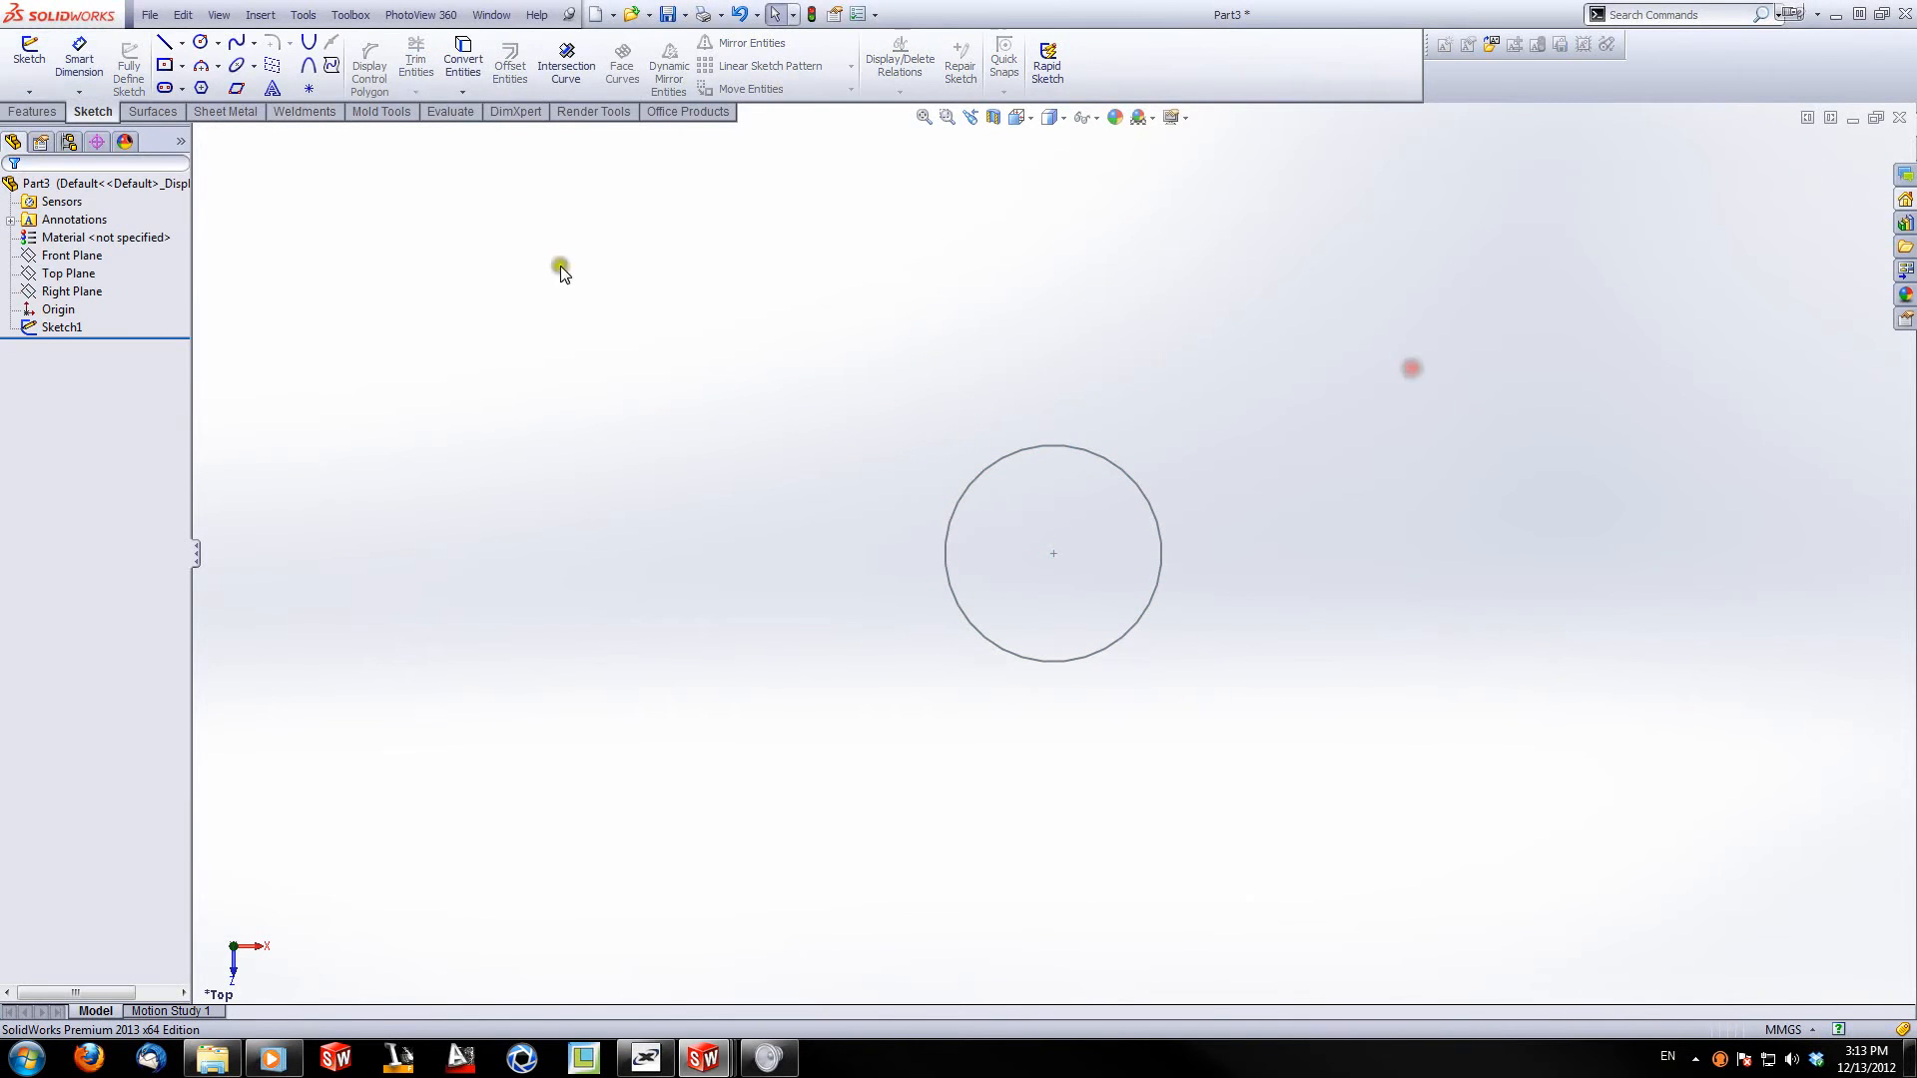
Step: Start a sketch on the Front Plane and draw a vertical line upward from the origin
left_click(29, 55)
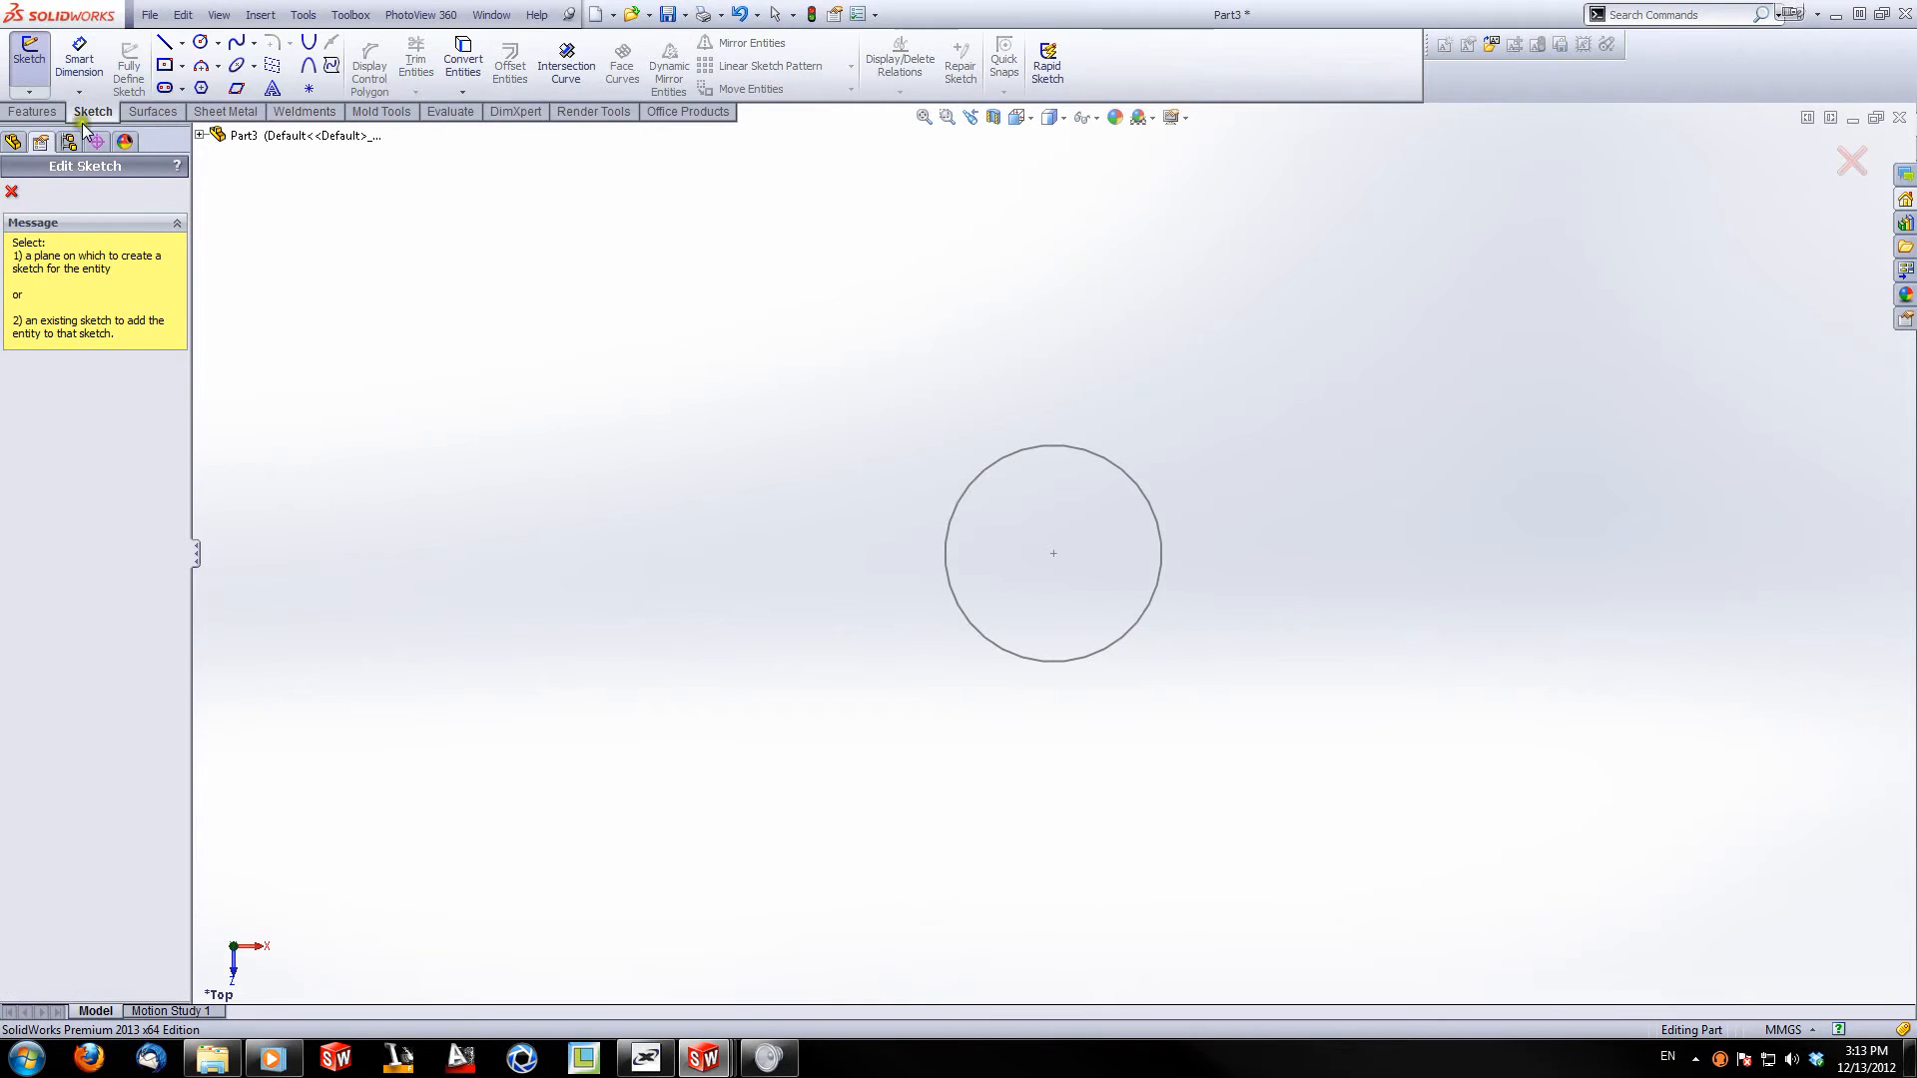
left_click(200, 135)
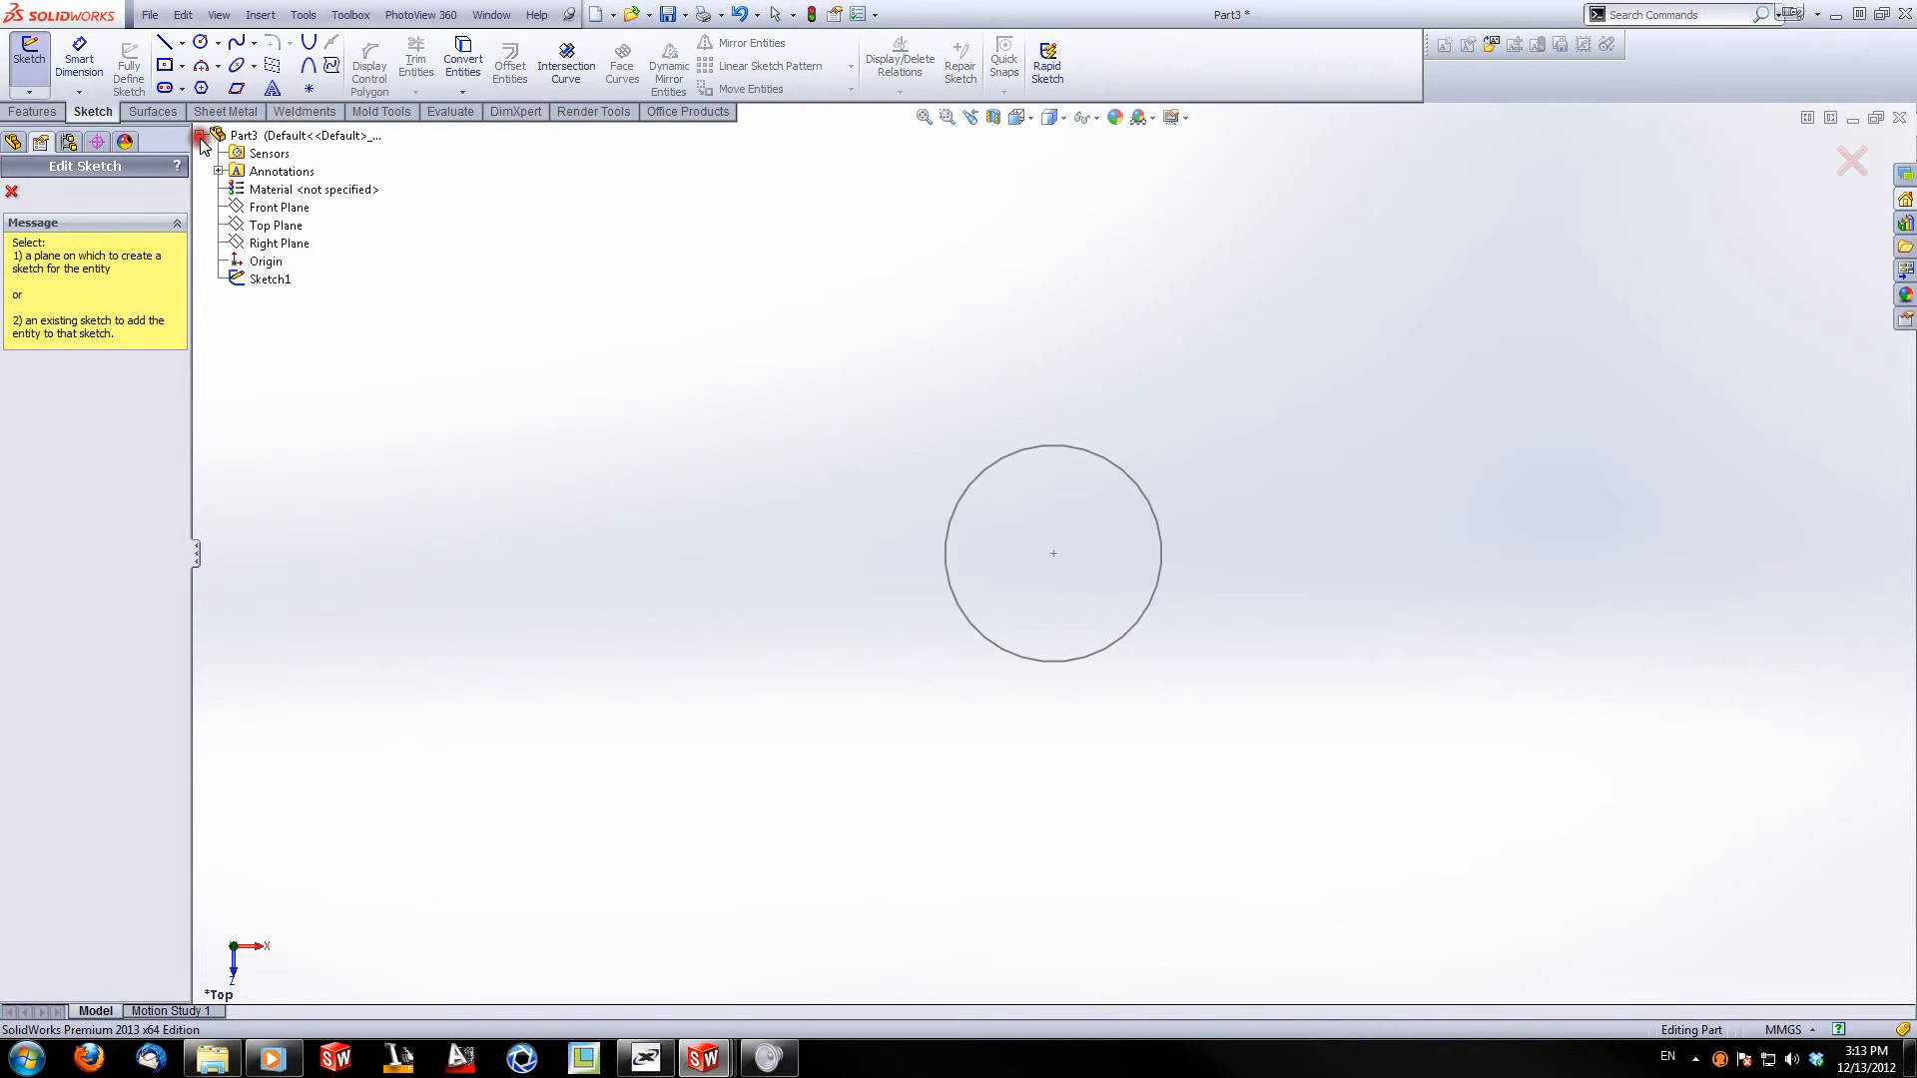
left_click(279, 208)
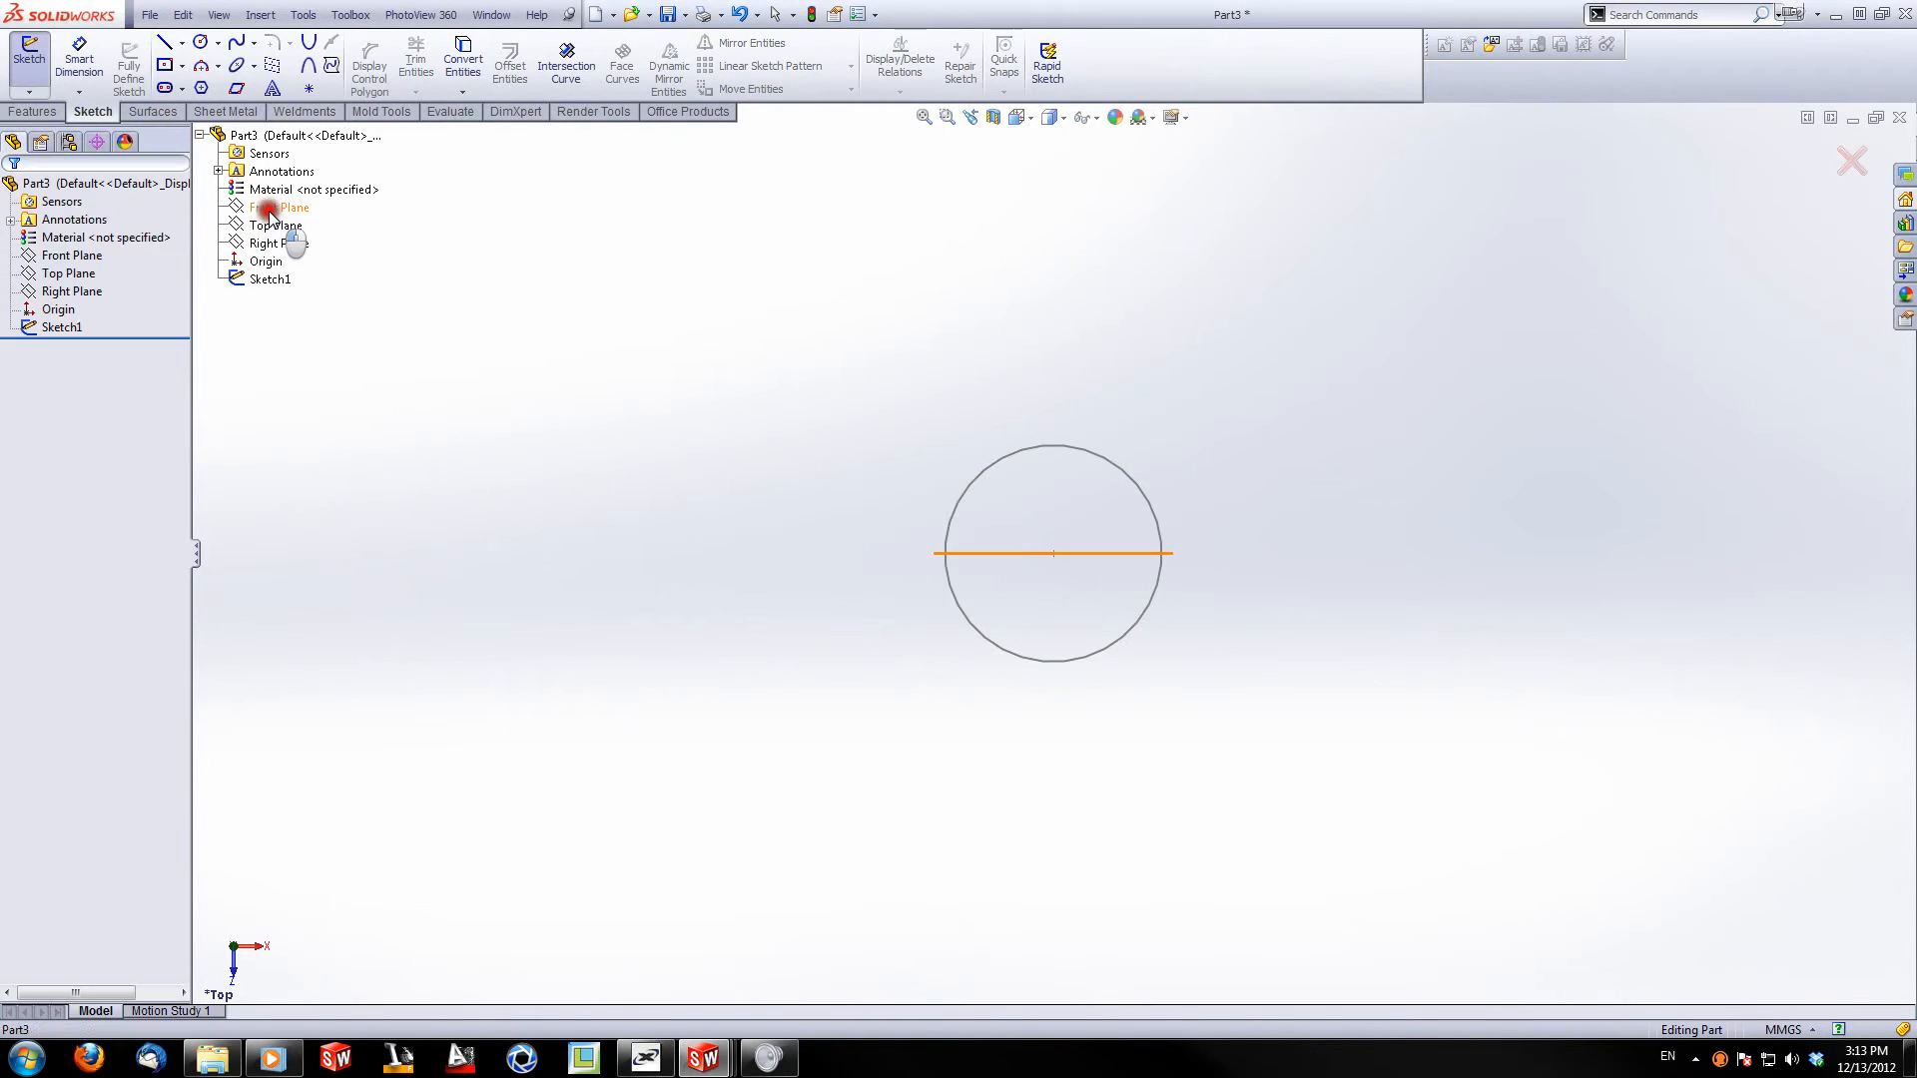
scroll(1056, 535, "up", 10)
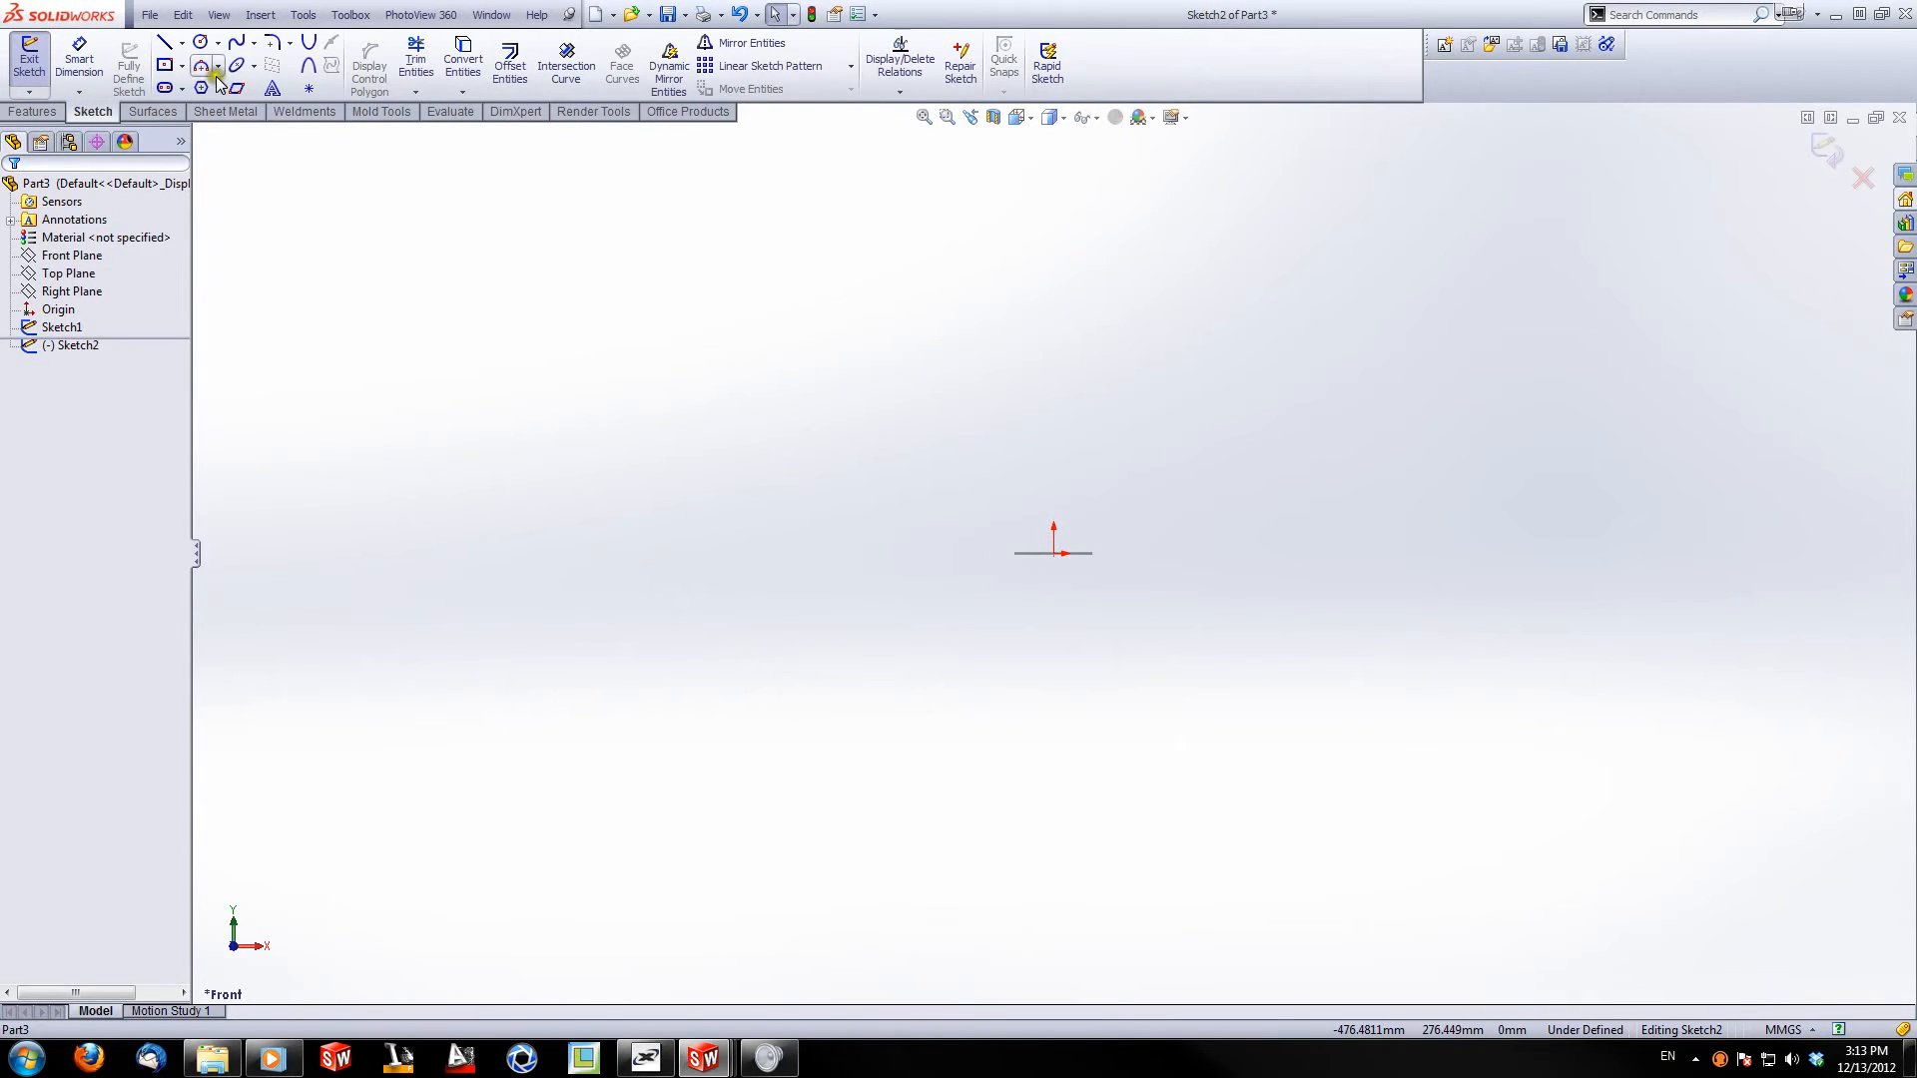
left_click(165, 42)
left_click(1055, 554)
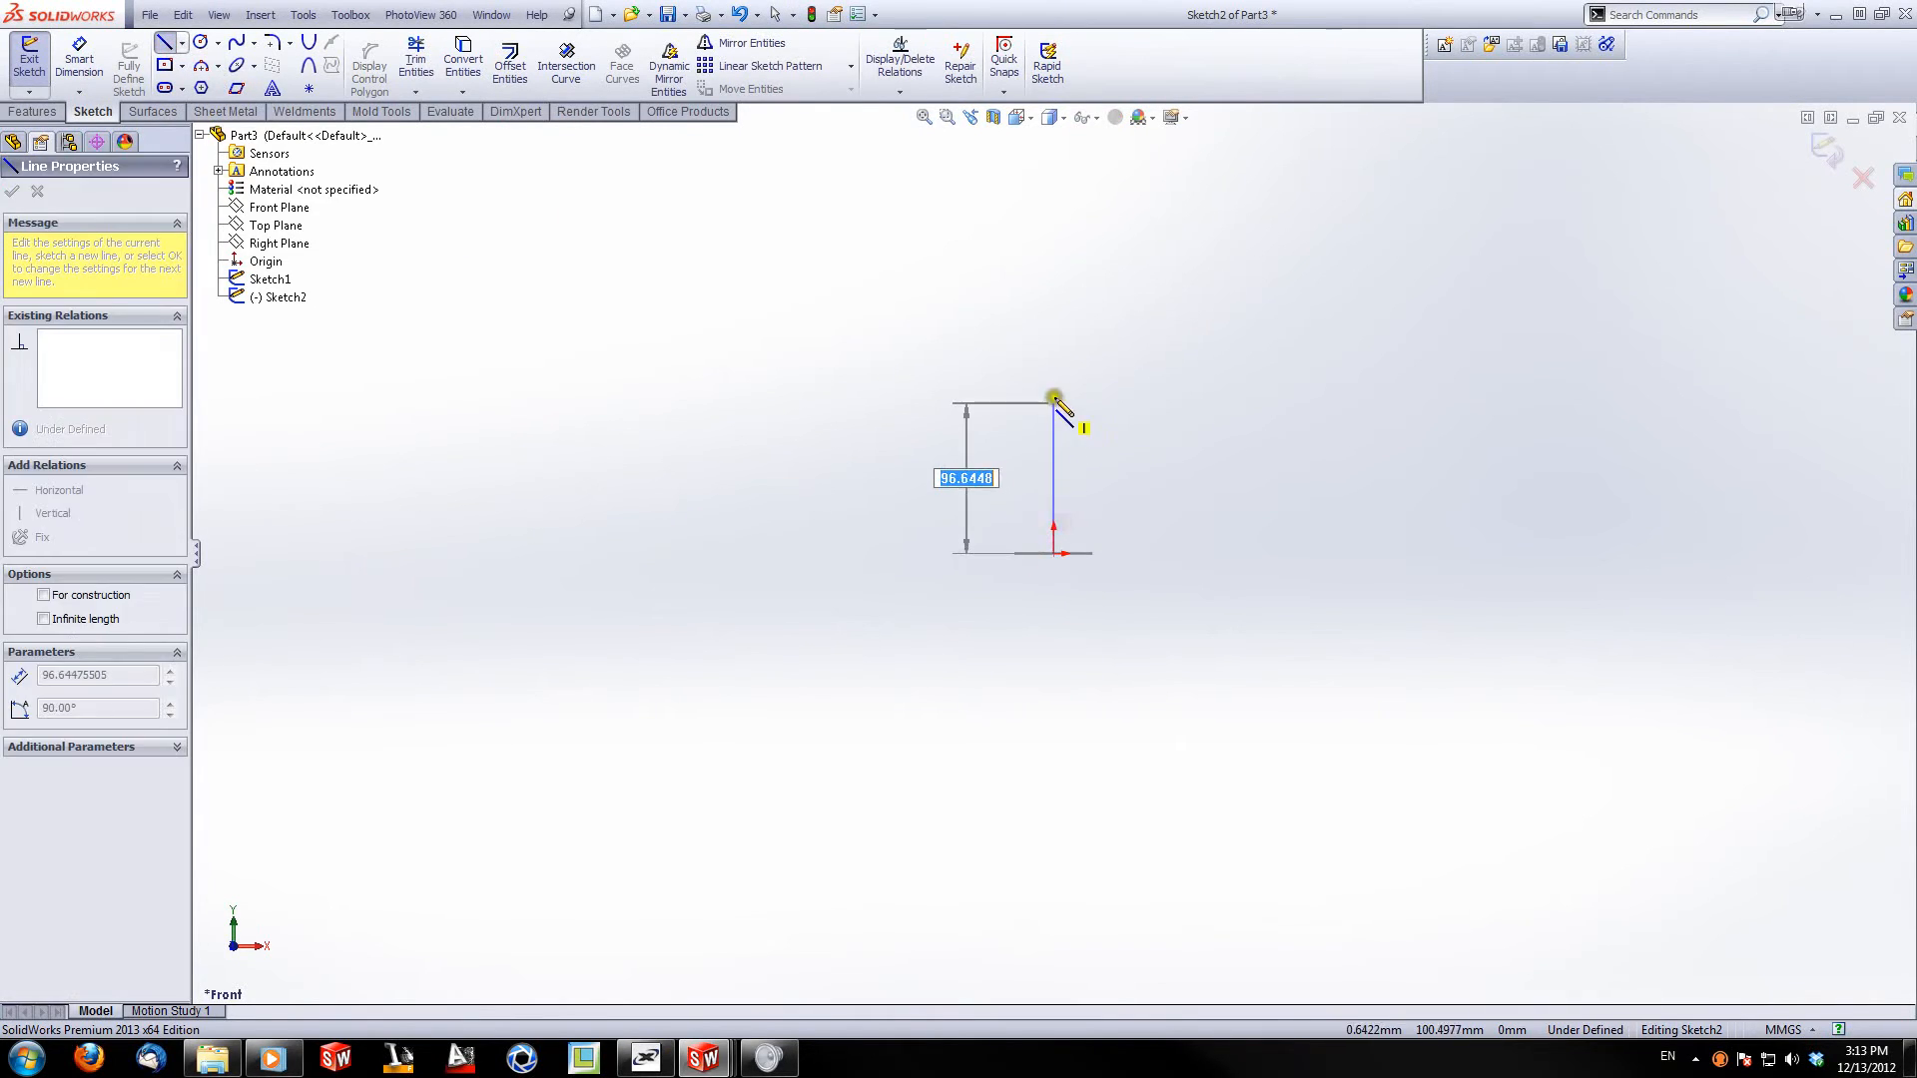
left_click(1053, 352)
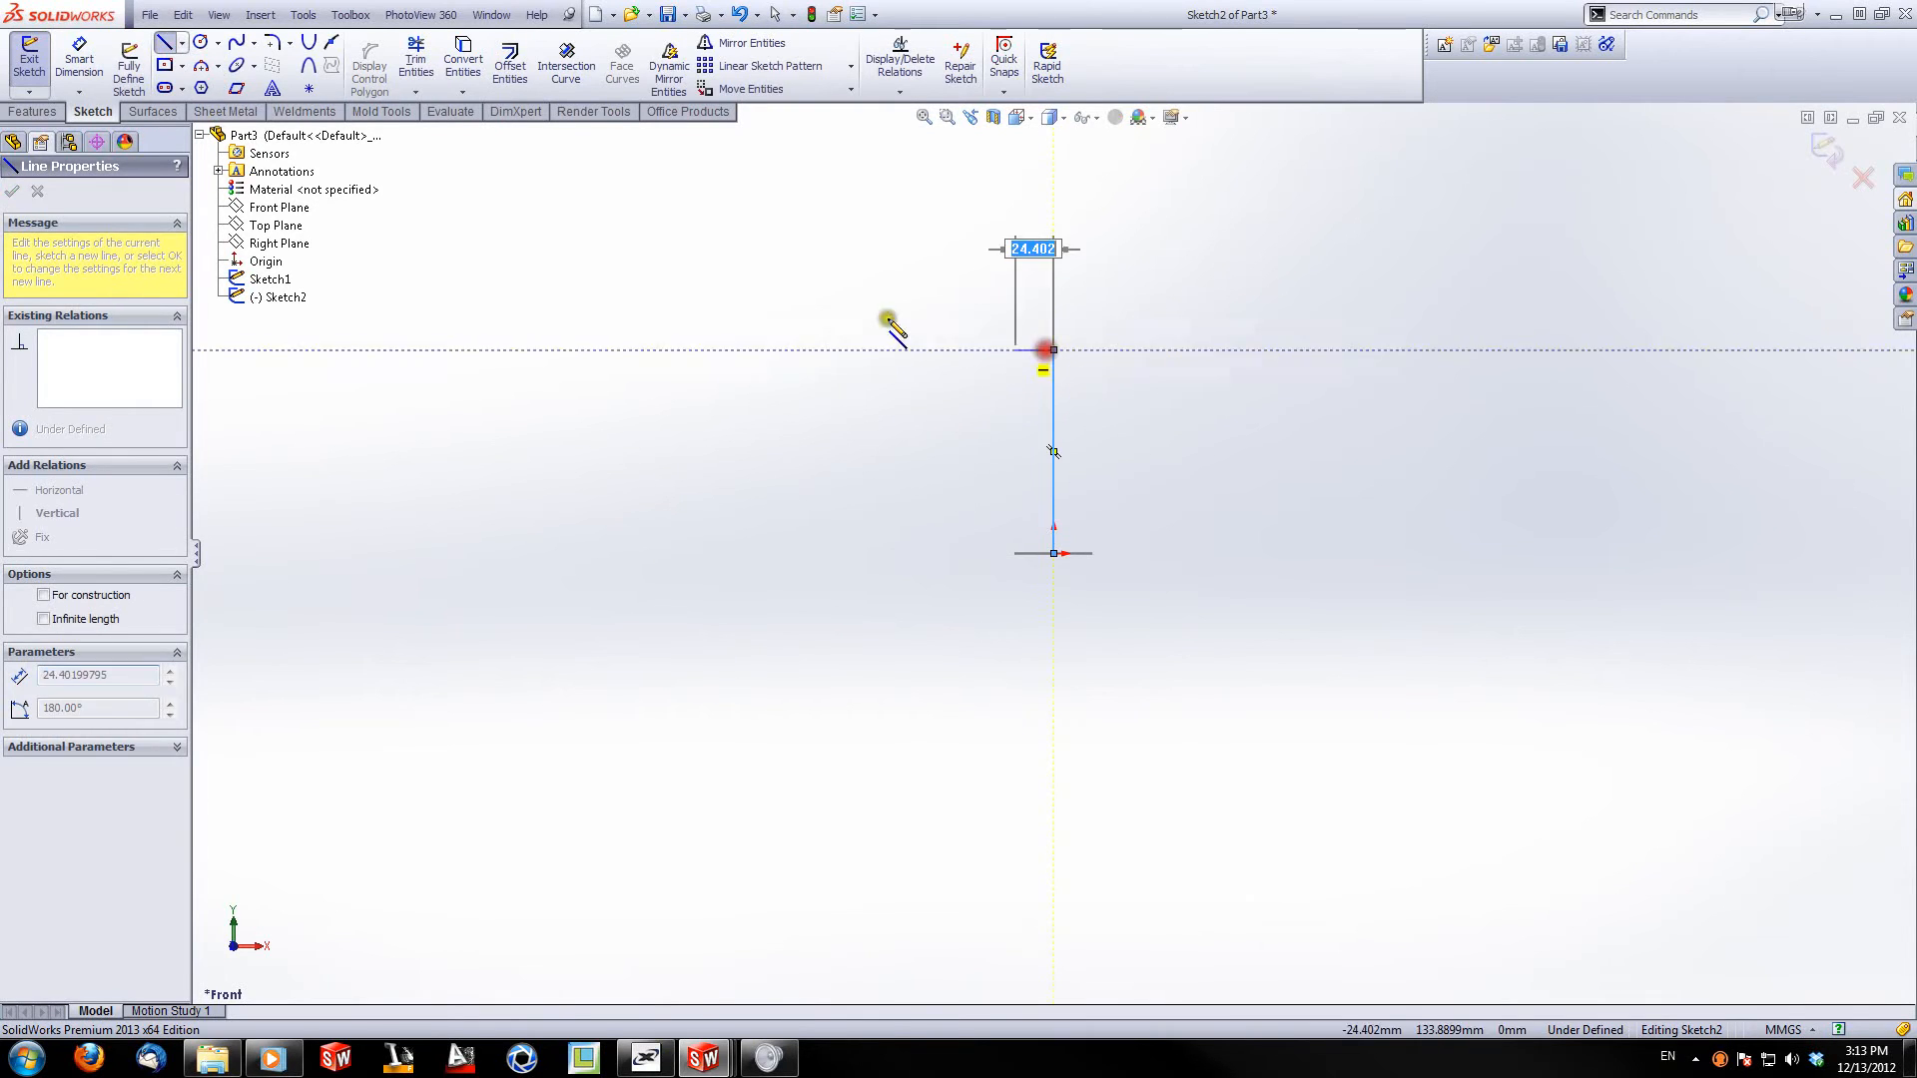
key("Escape")
Step: Draw a twelve-point spline from the line's upper end, waving right, looping back over the top, around the origin's left and below, and ending right of it
left_click(247, 42)
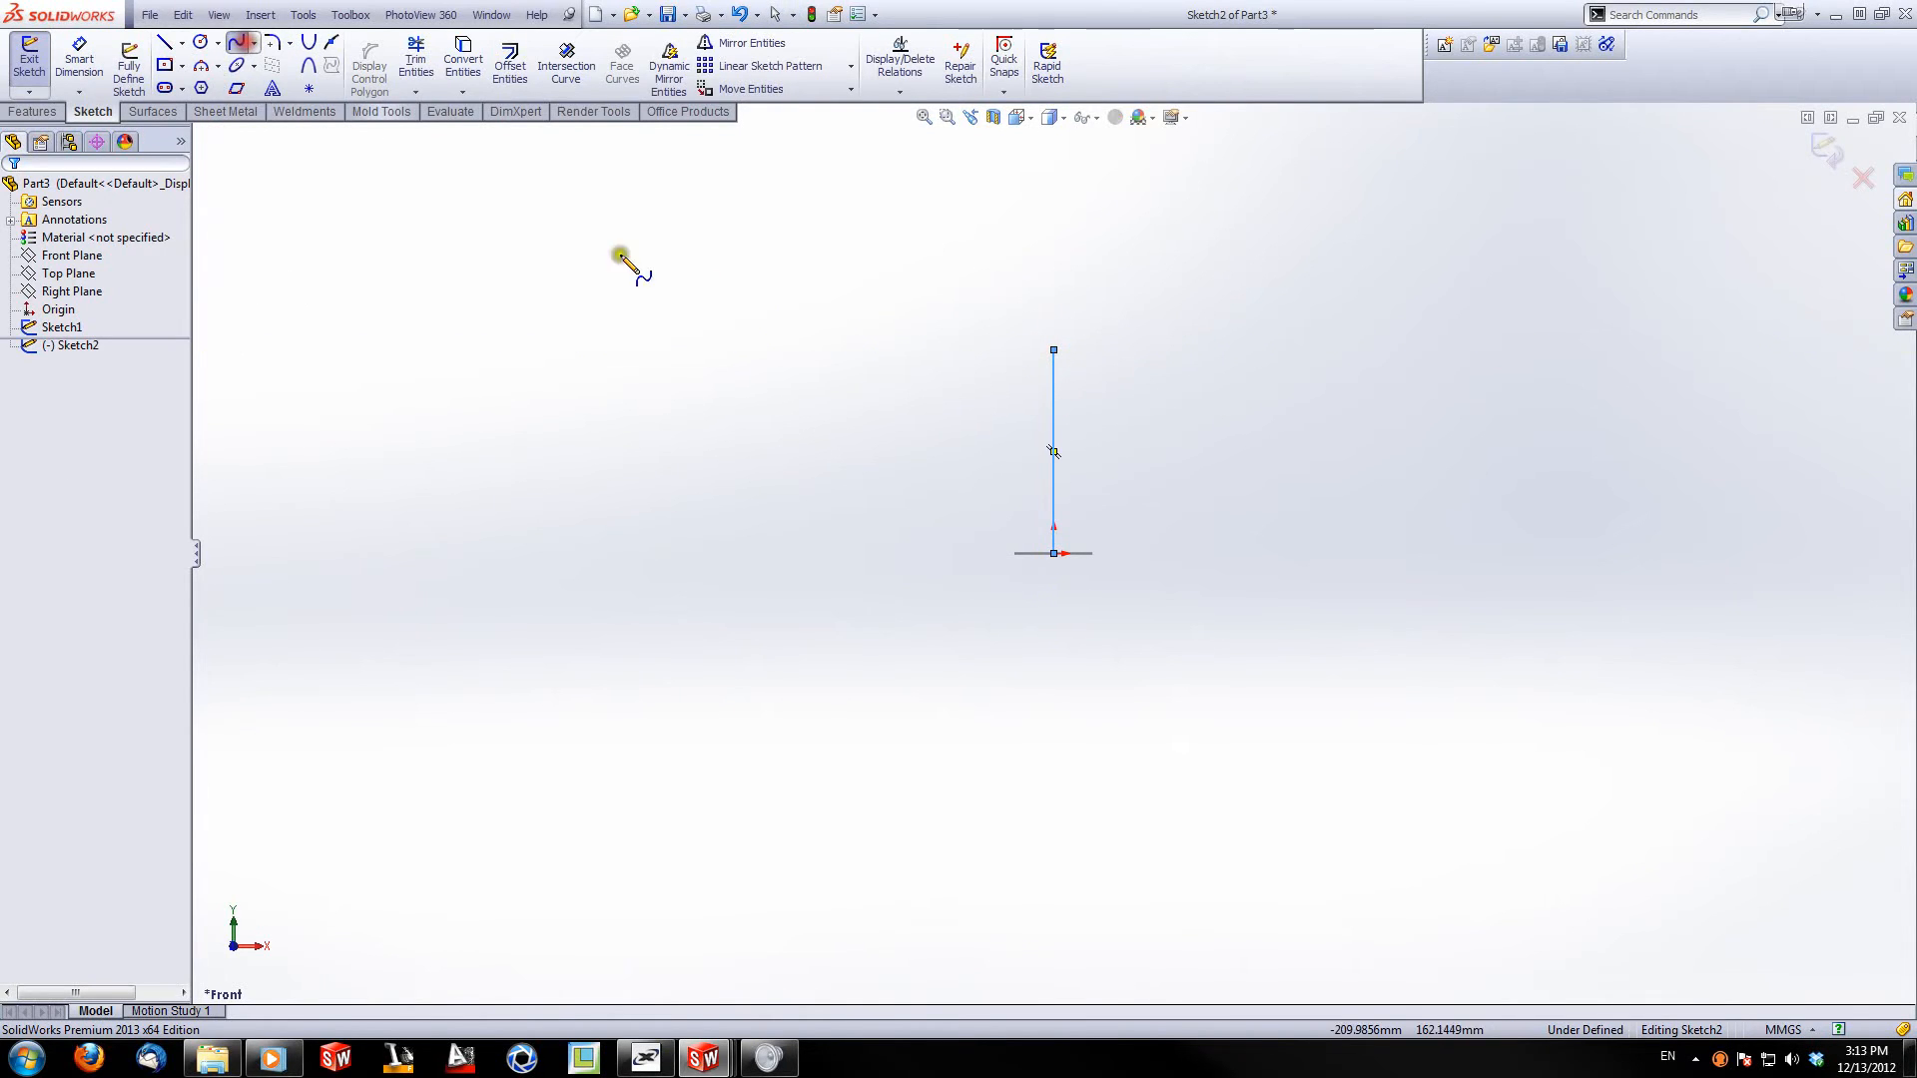
left_click(1053, 350)
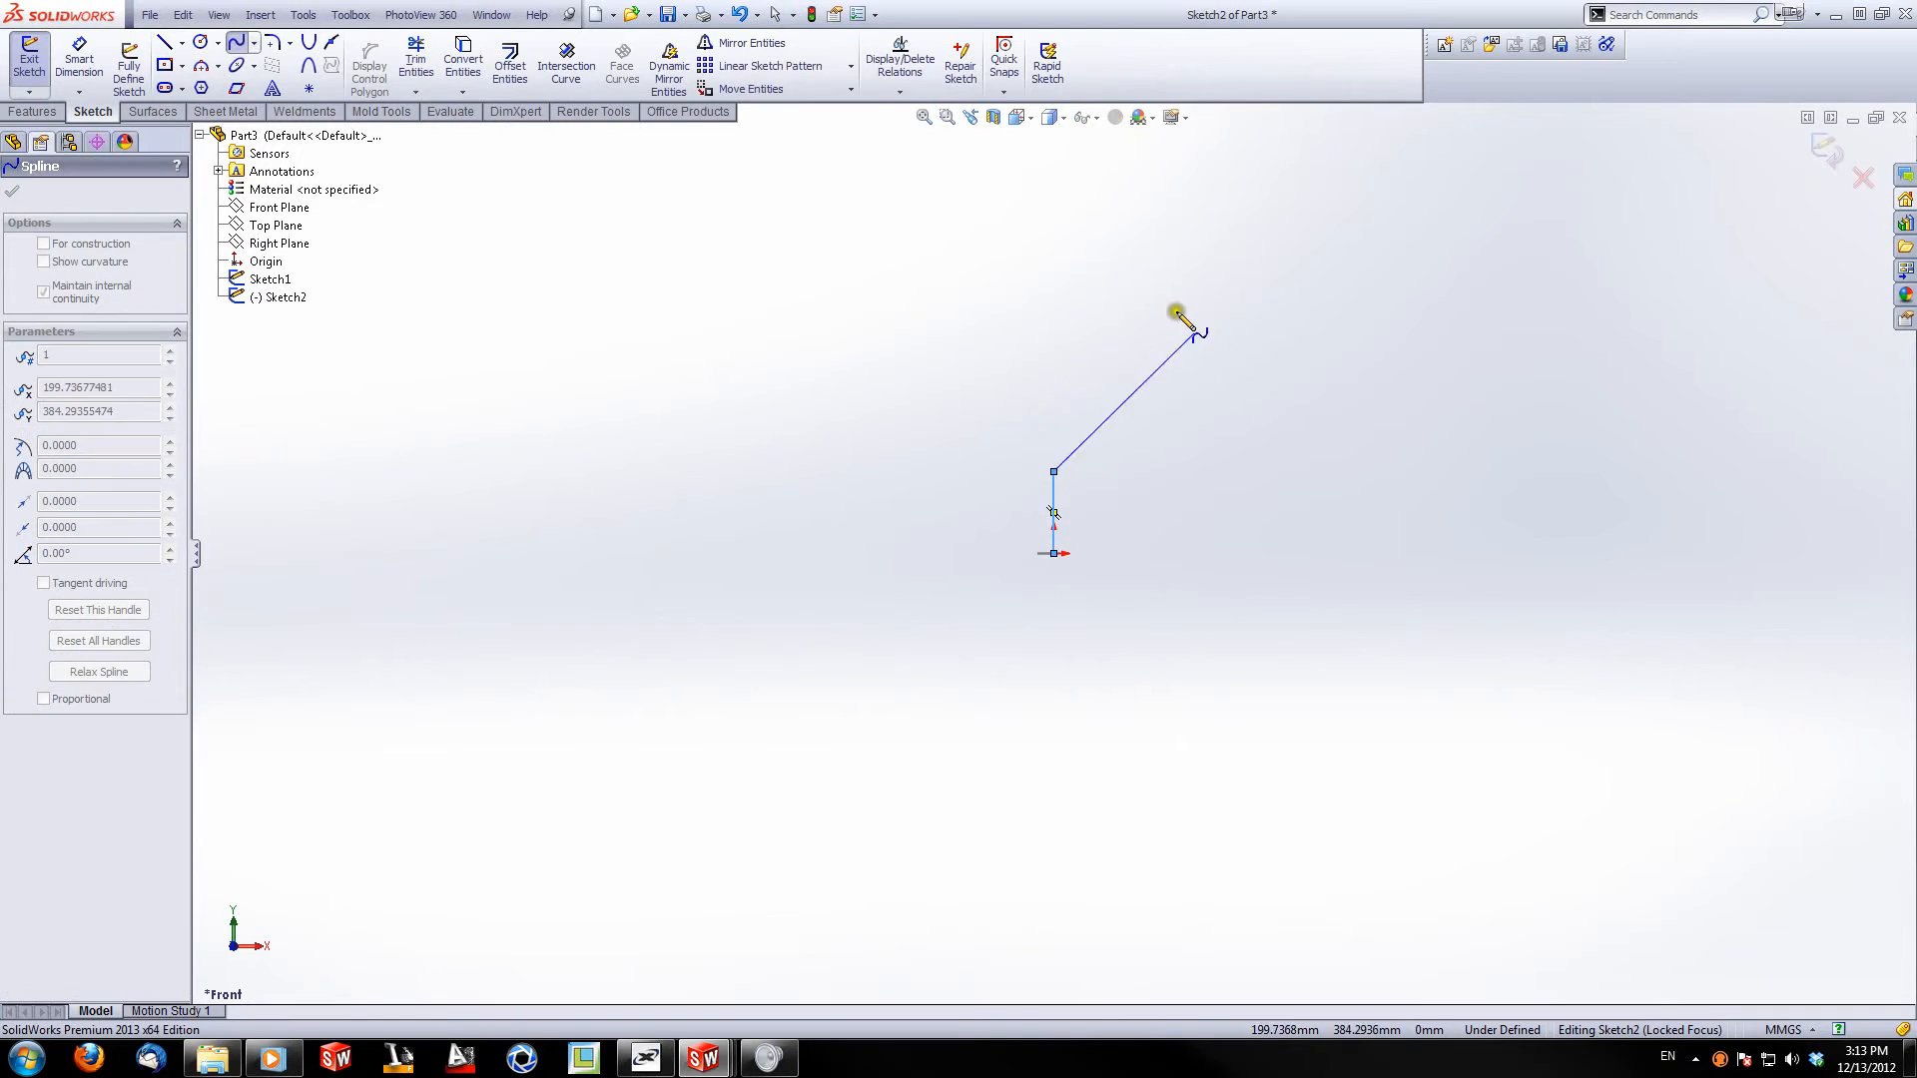
left_click(1148, 294)
left_click(1324, 300)
left_click(1565, 395)
left_click(1665, 307)
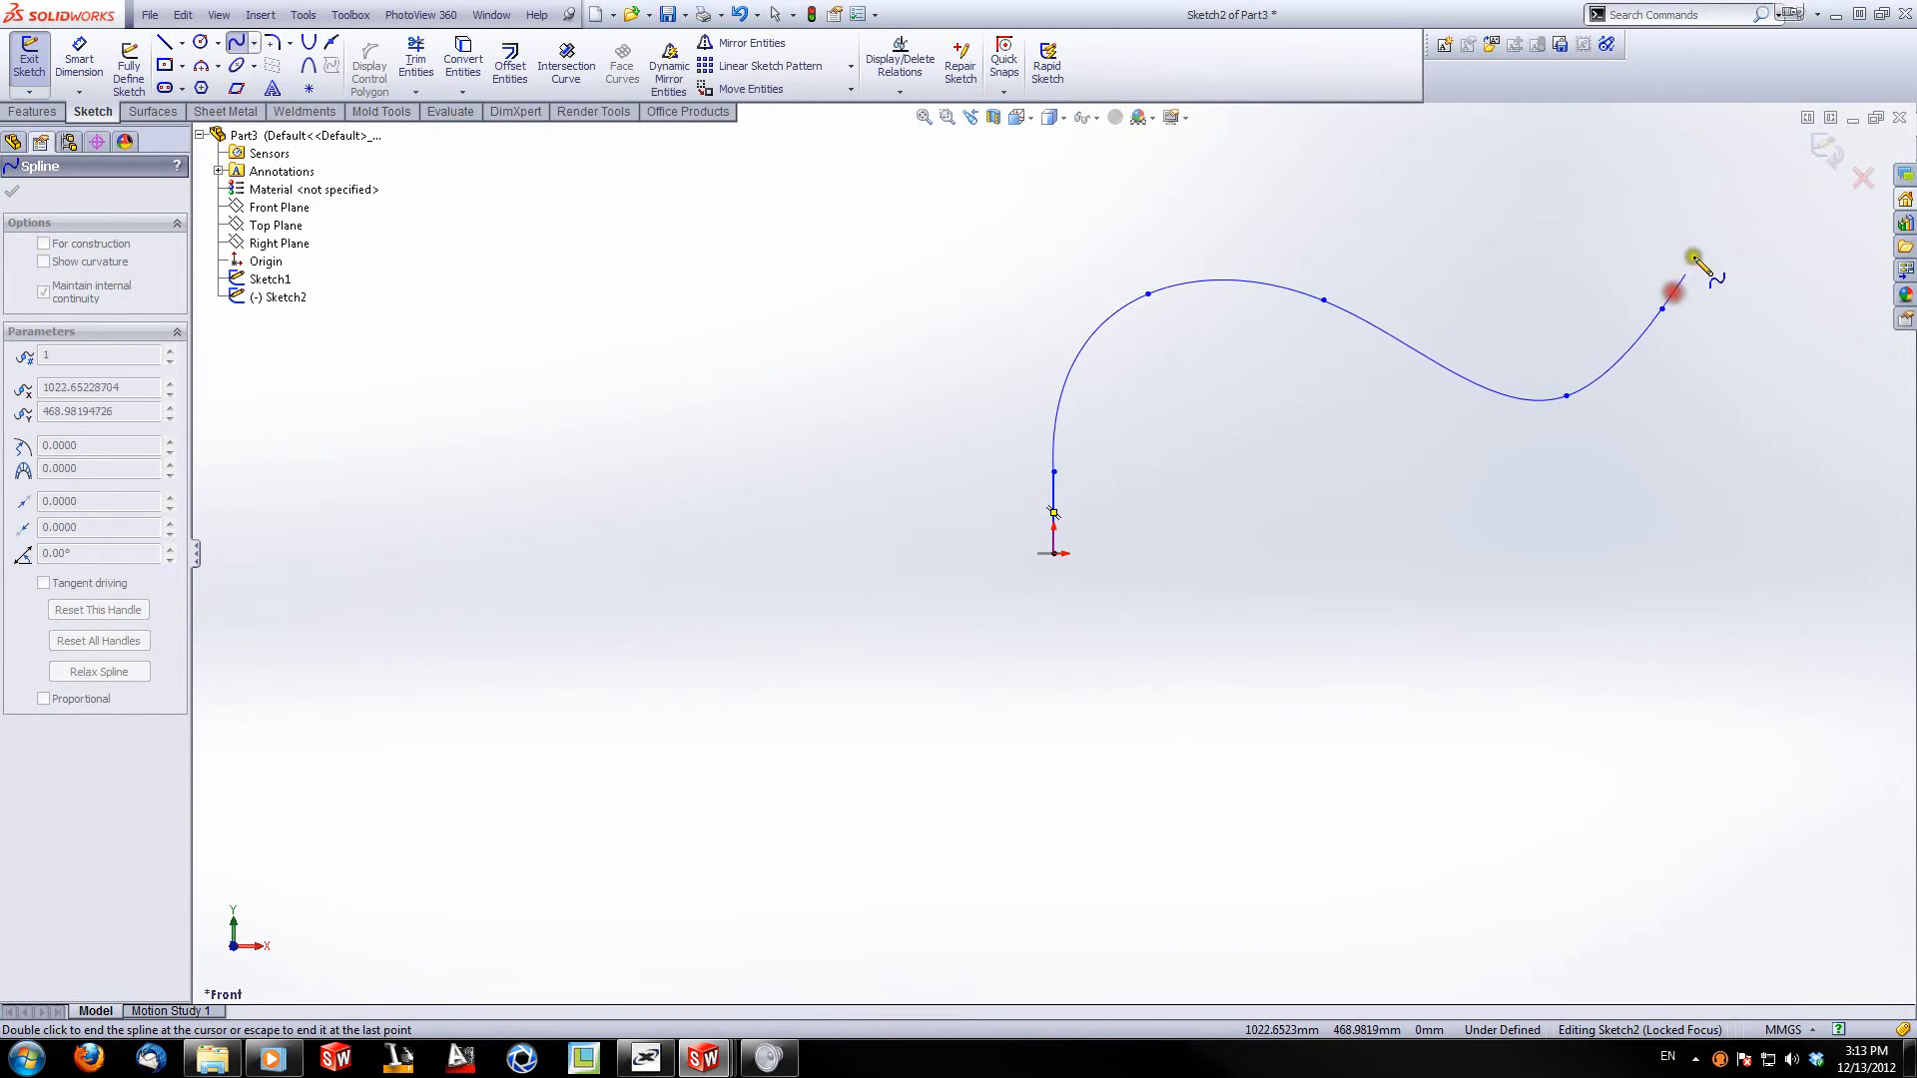
key("z")
left_click(1438, 183)
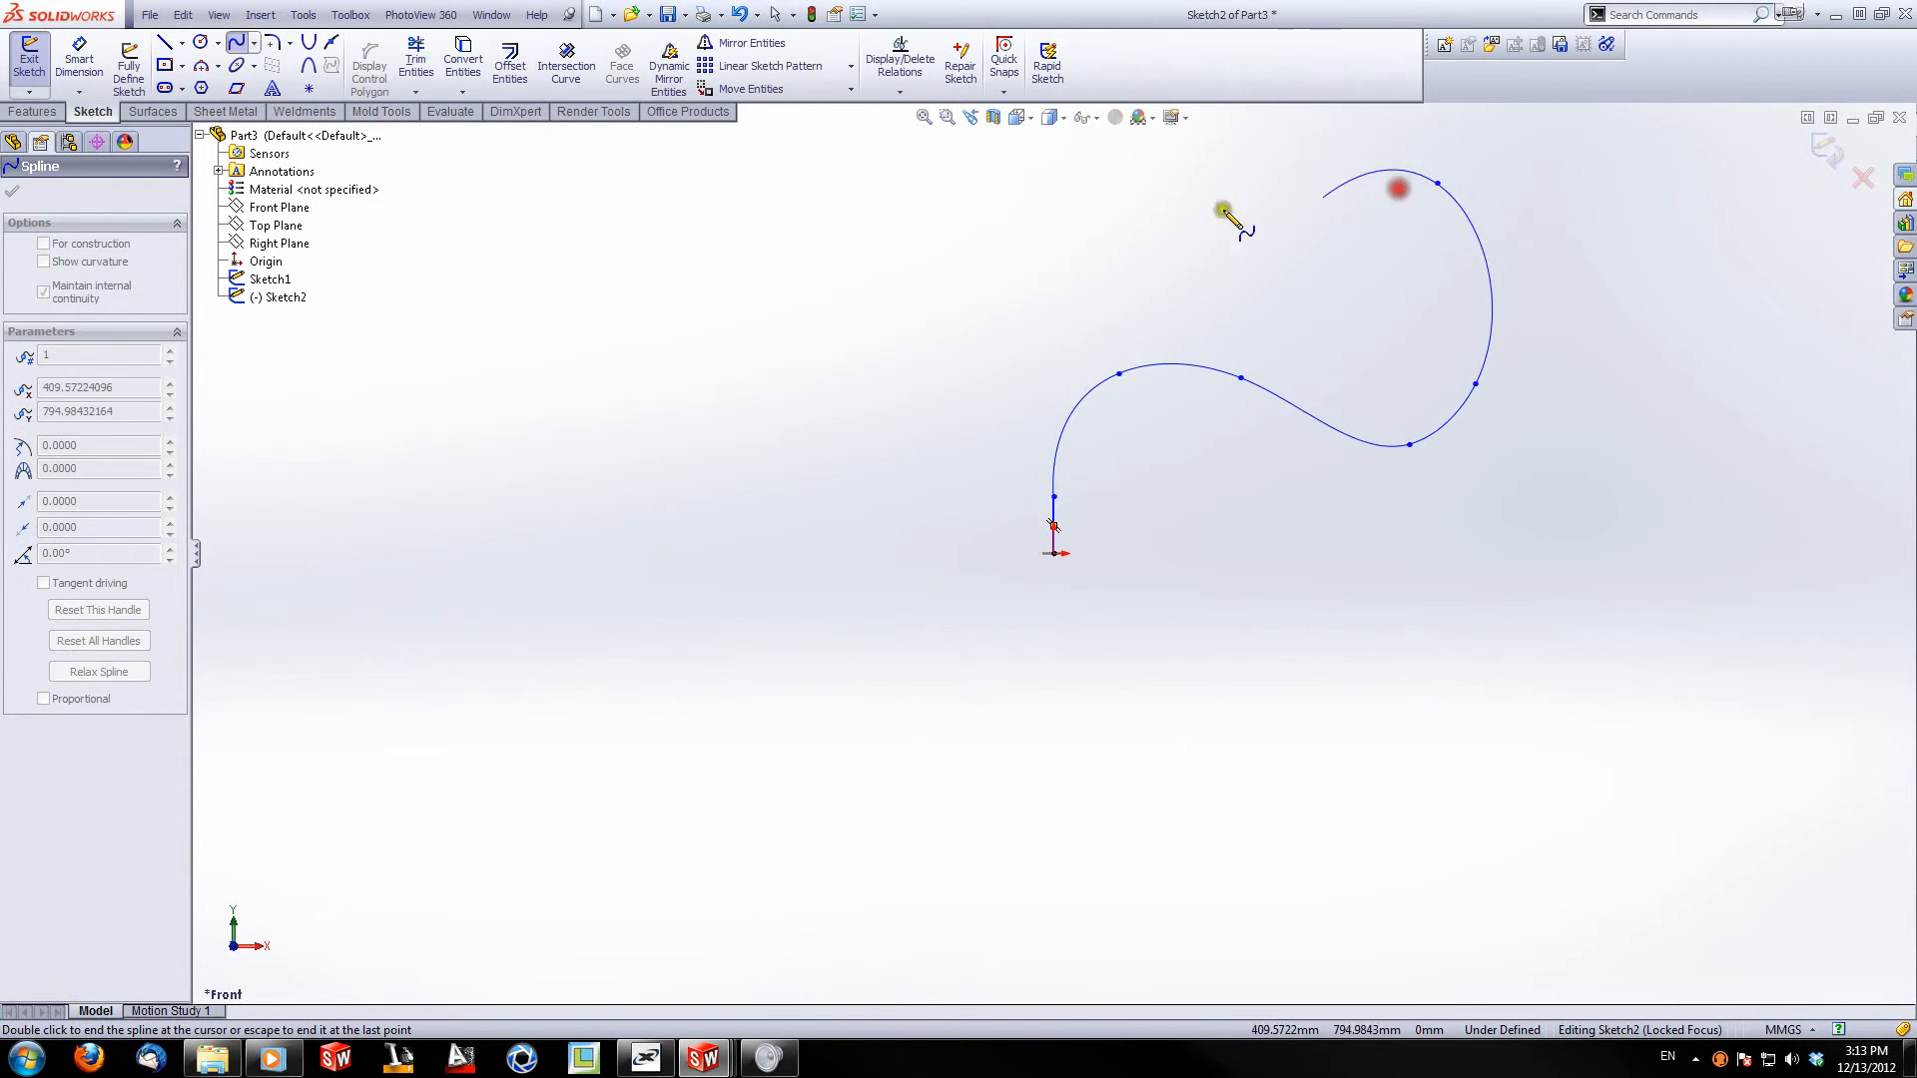
left_click(993, 220)
left_click(783, 388)
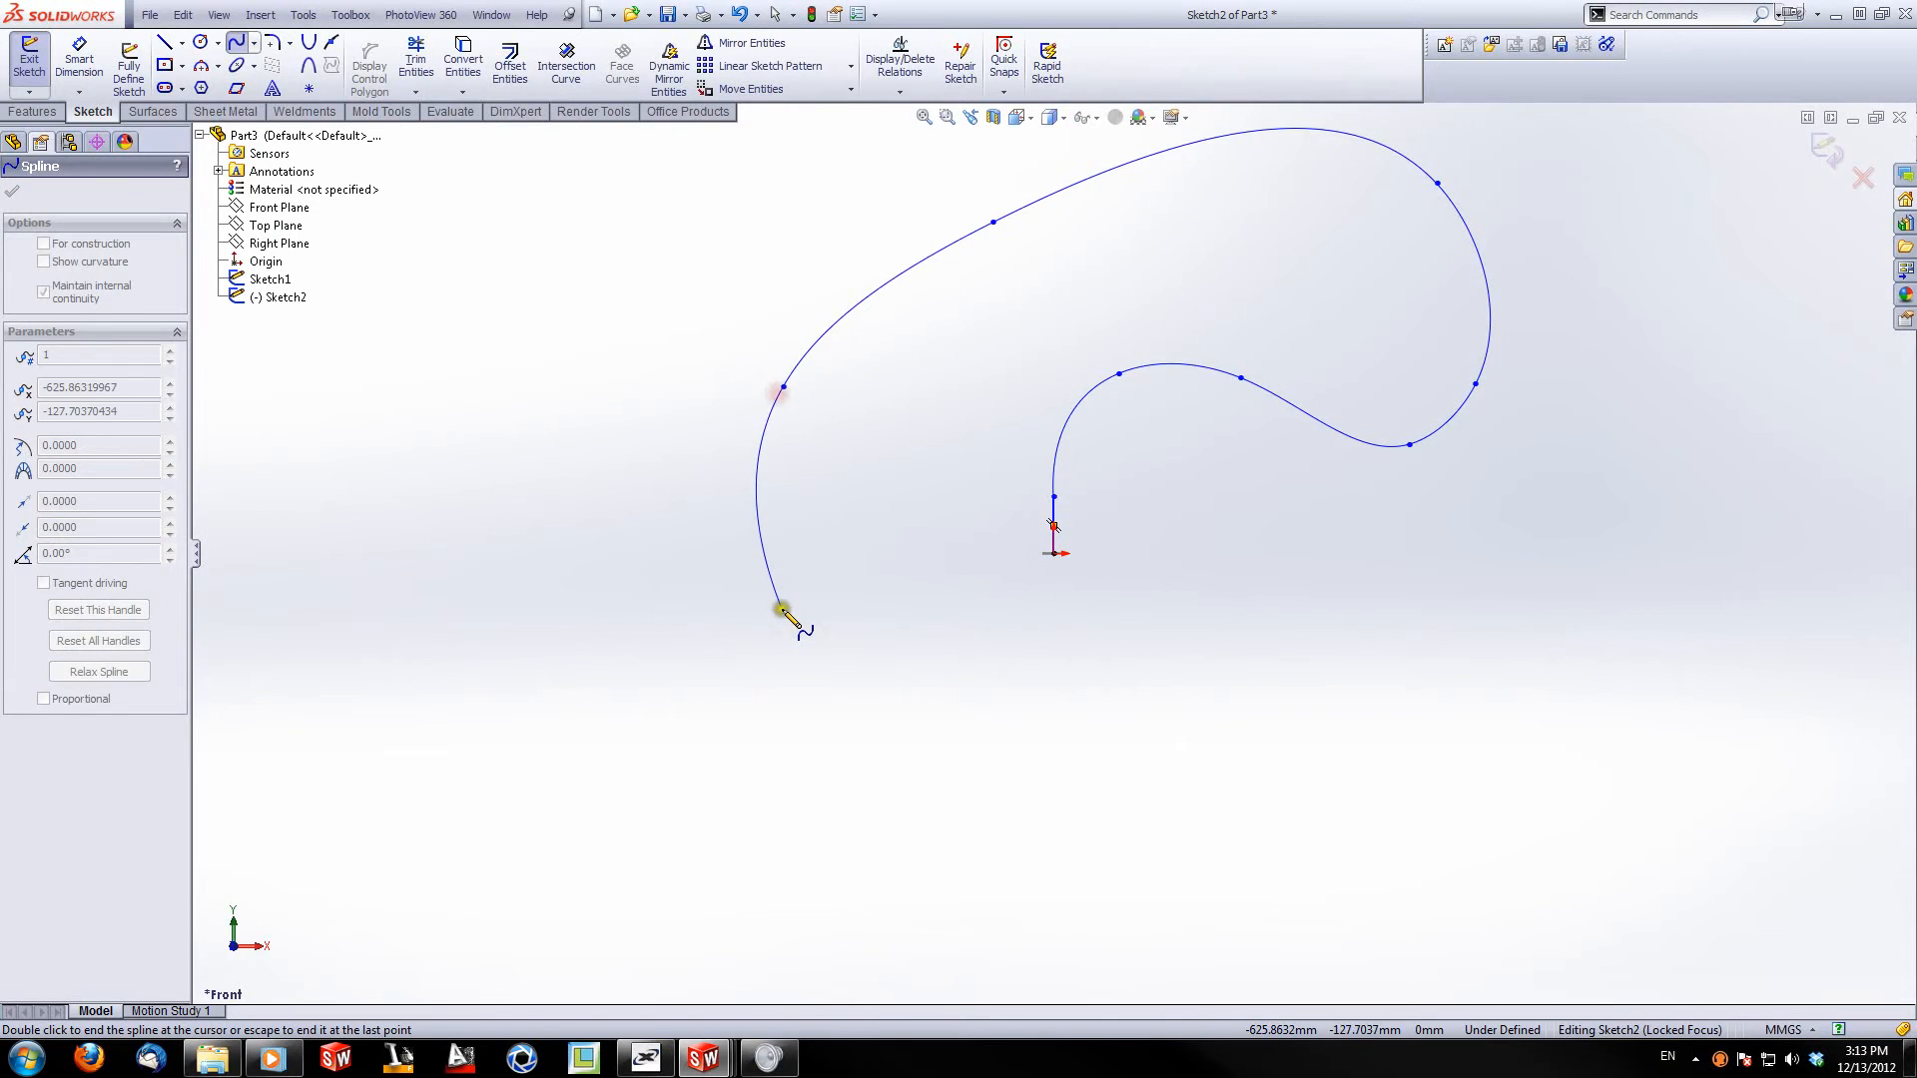
left_click(788, 659)
left_click(1044, 793)
left_click(1268, 668)
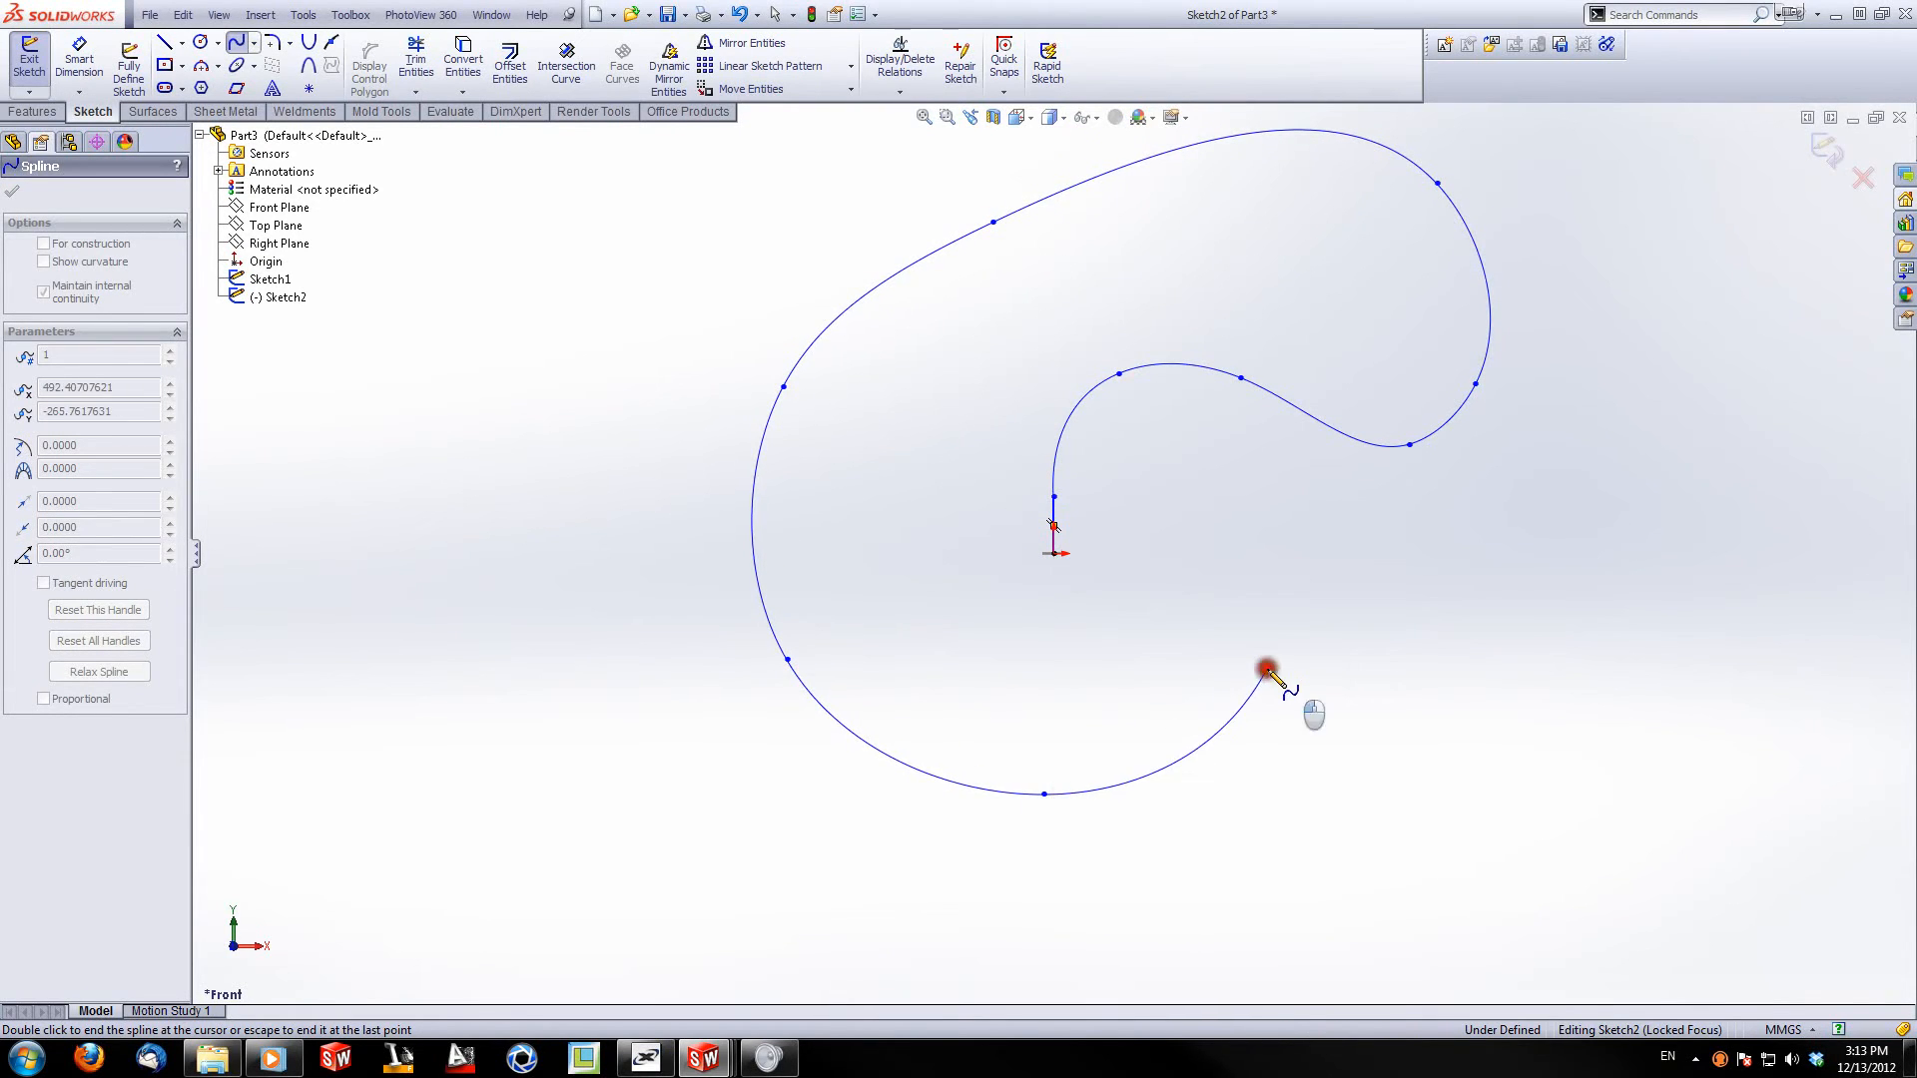
left_click(1218, 504)
scroll(1098, 449, "down", 3)
key("Escape")
key("Escape")
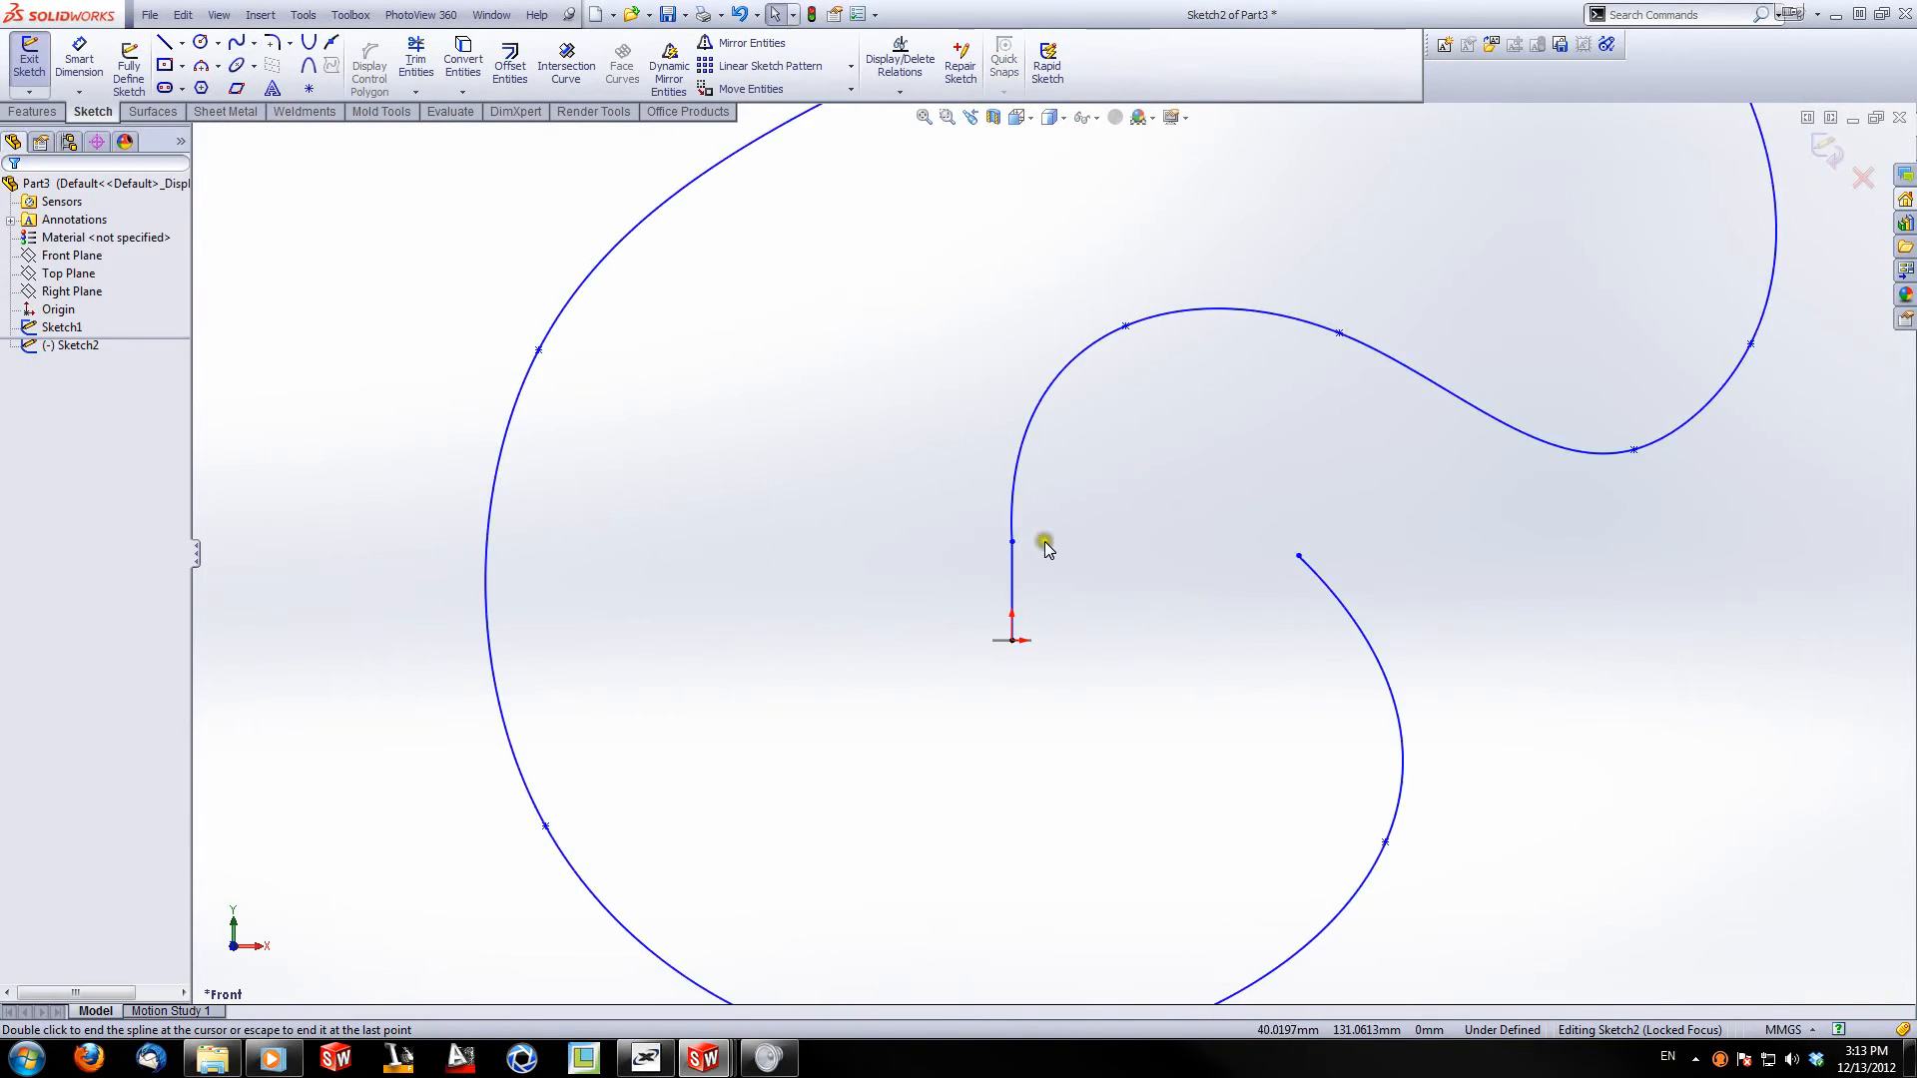
Step: Add a tangent relation between the vertical line and the spline, and exit the path sketch
scroll(1038, 541, "down", 3)
left_click(993, 518)
left_click(996, 579, "ctrl")
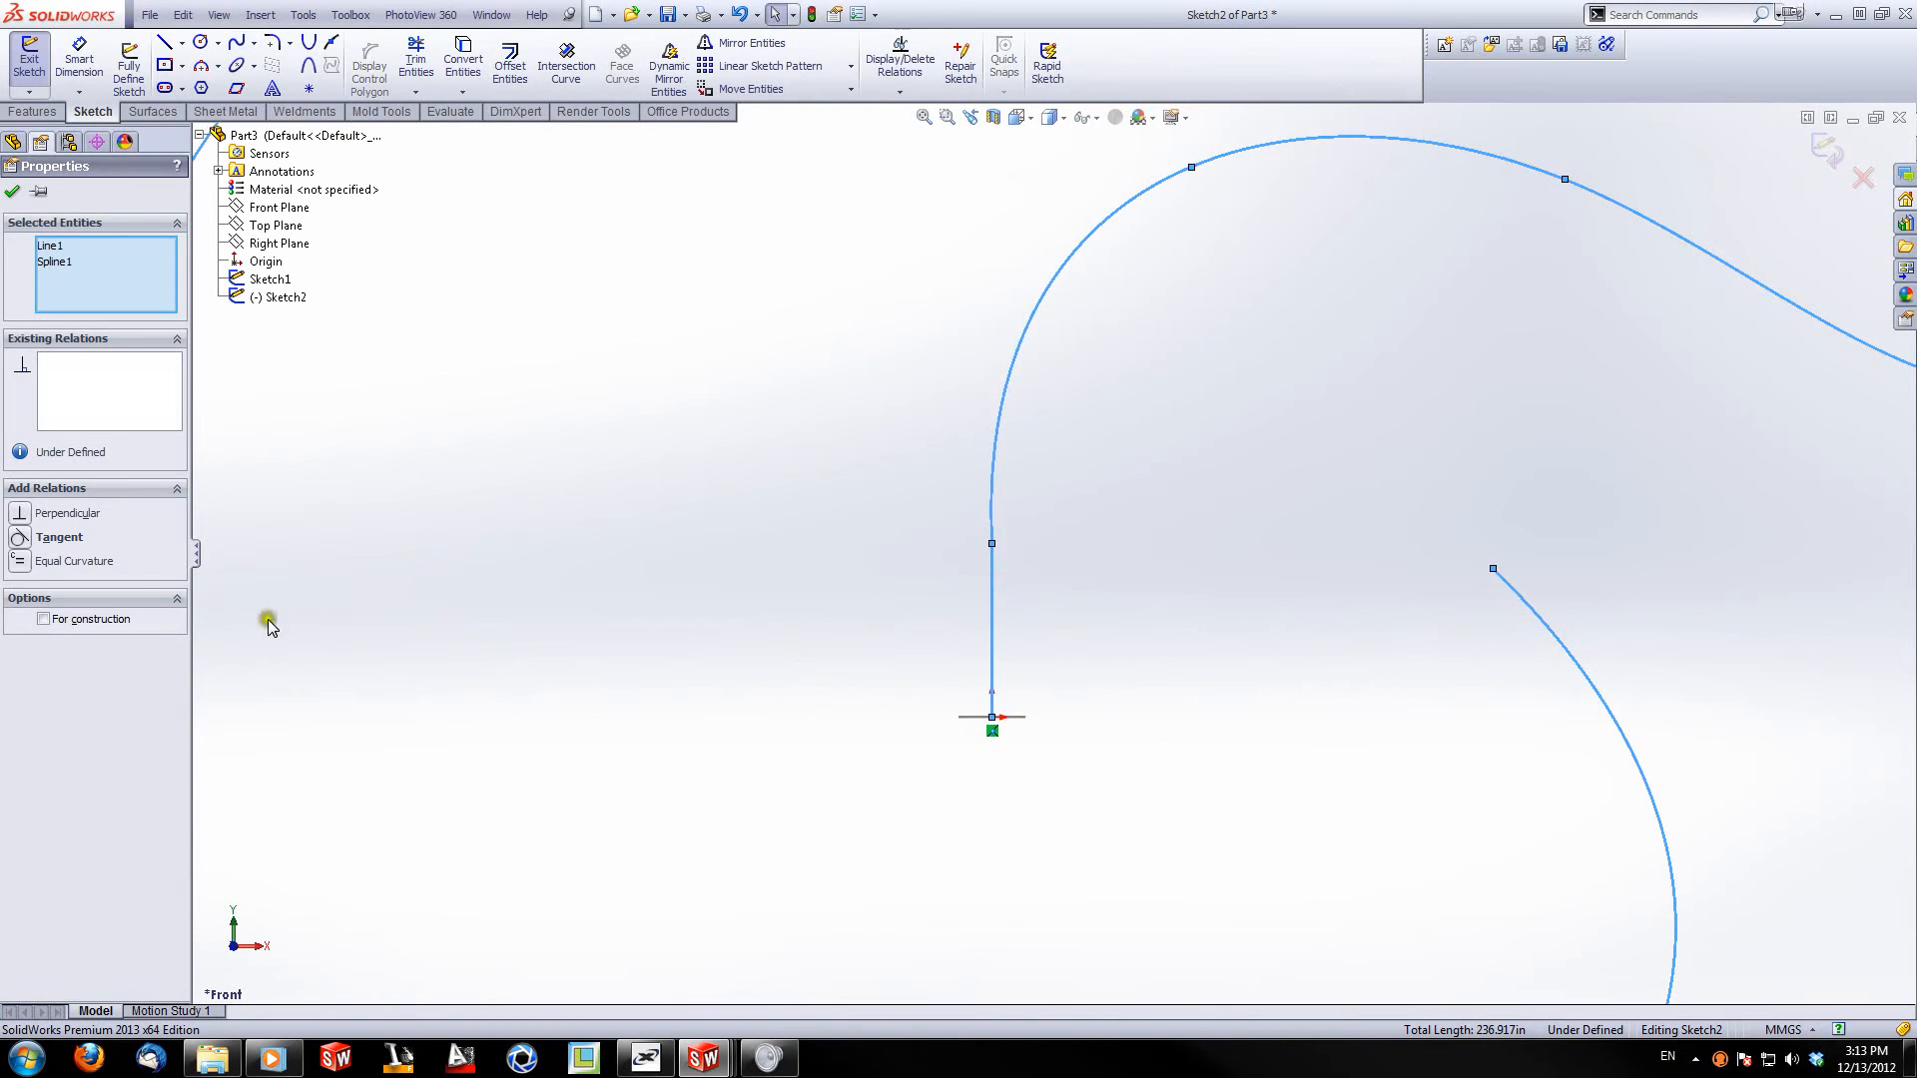
left_click(20, 537)
left_click(711, 506)
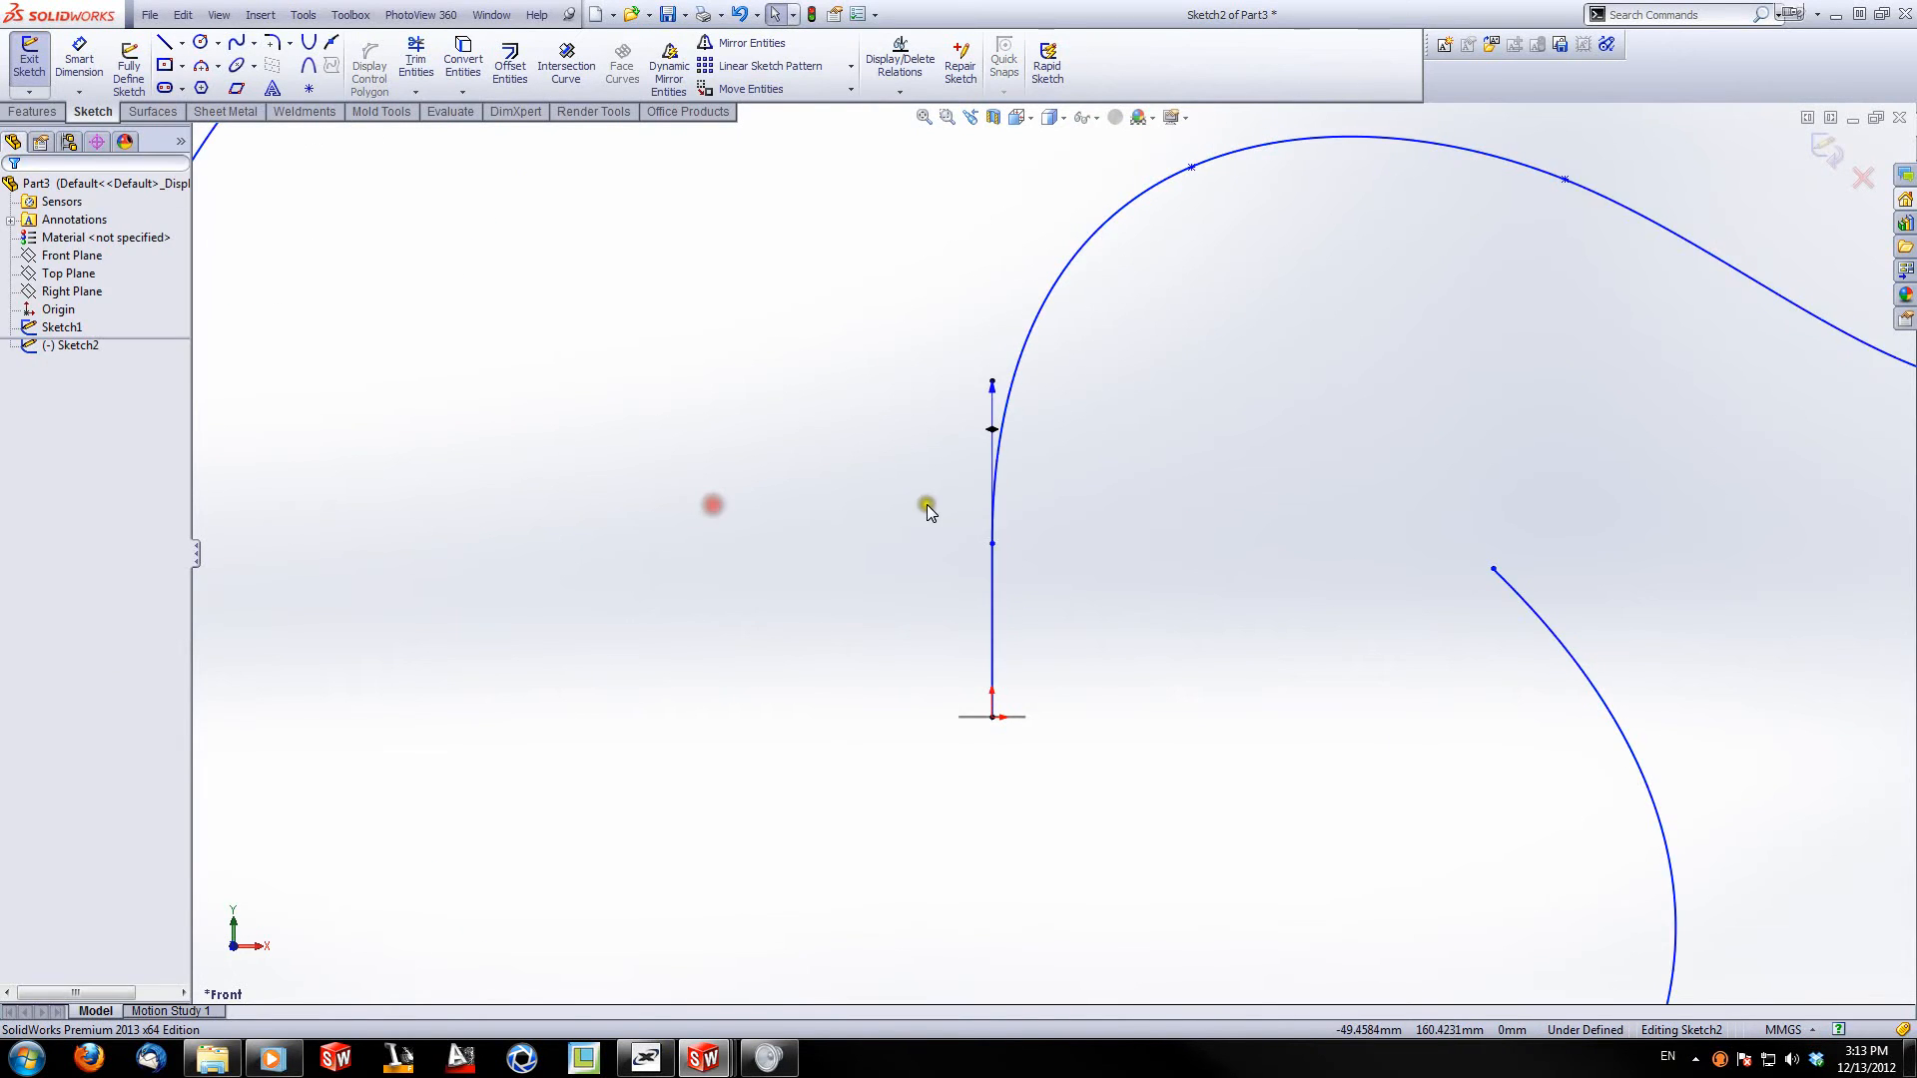
scroll(966, 518, "up", 5)
scroll(1083, 419, "down", 1)
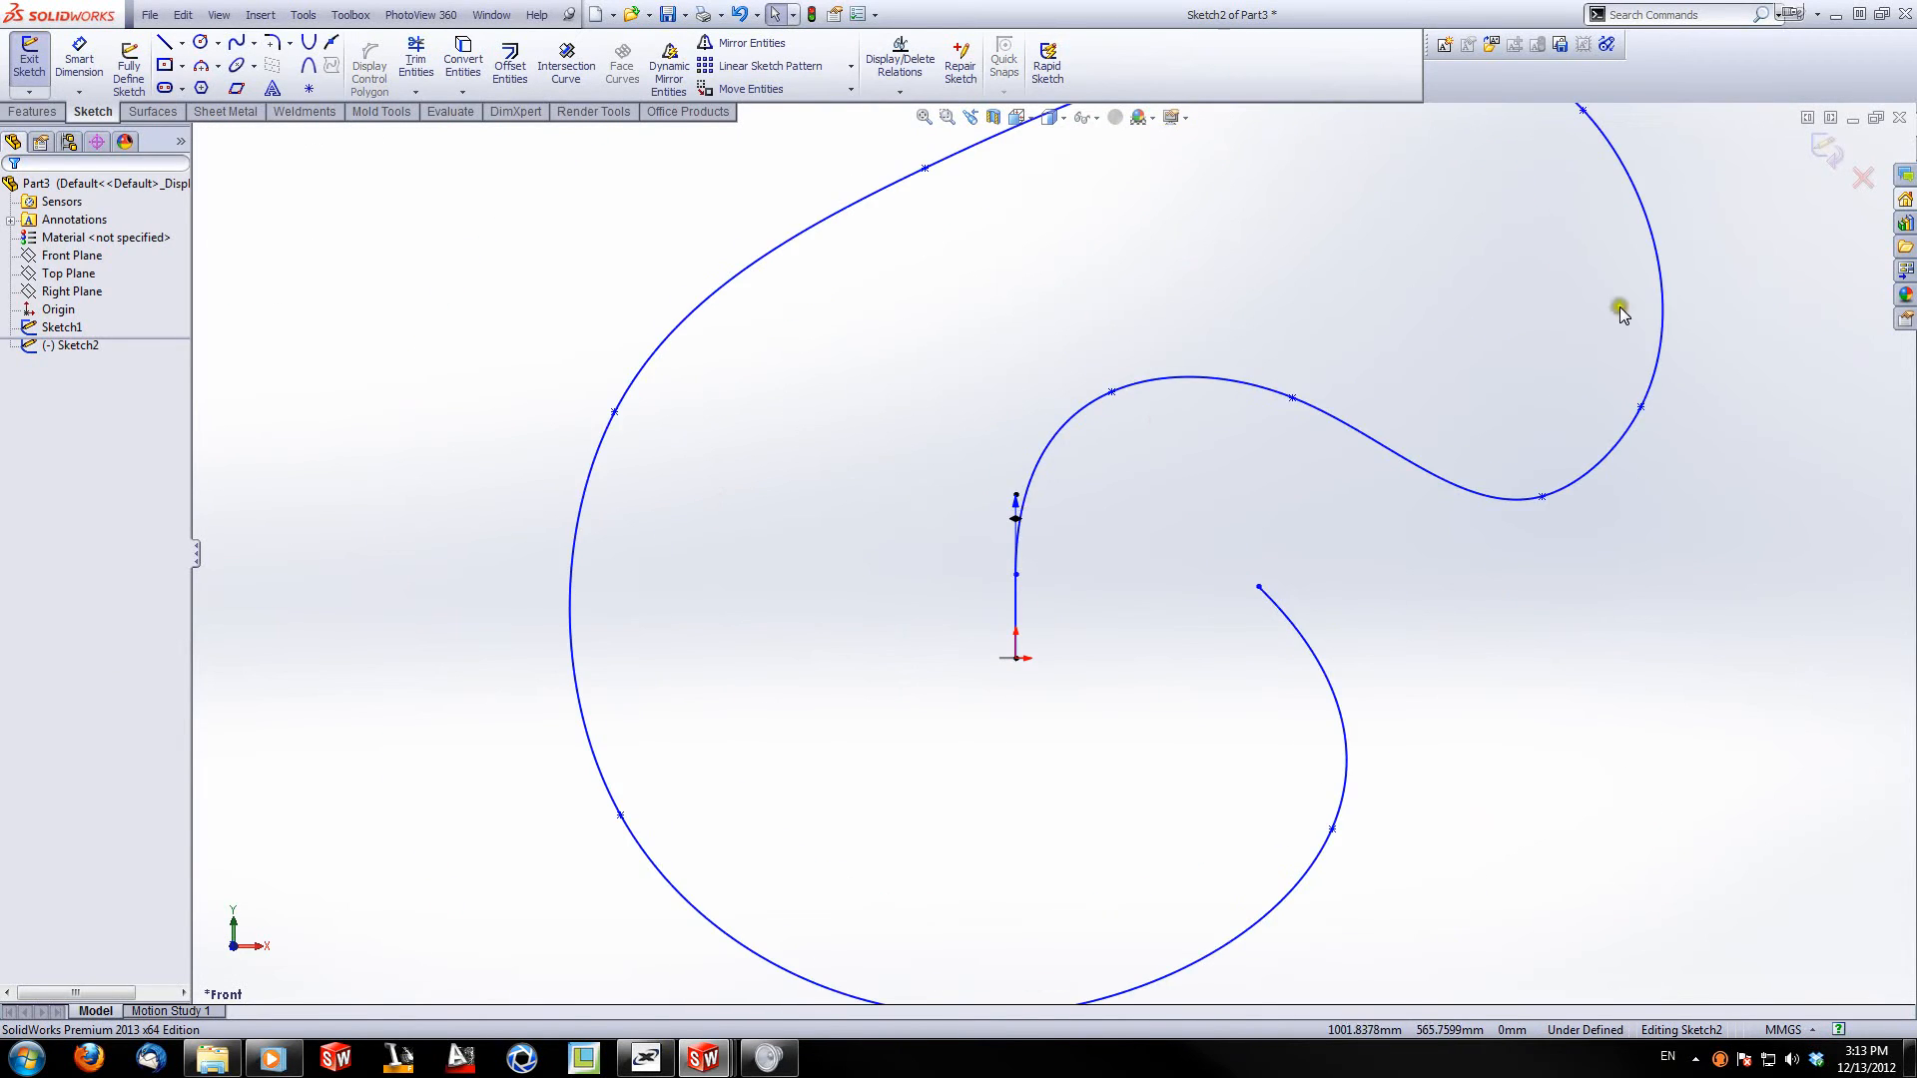
left_click(1827, 151)
middle_click_drag(1282, 559, 1006, 567)
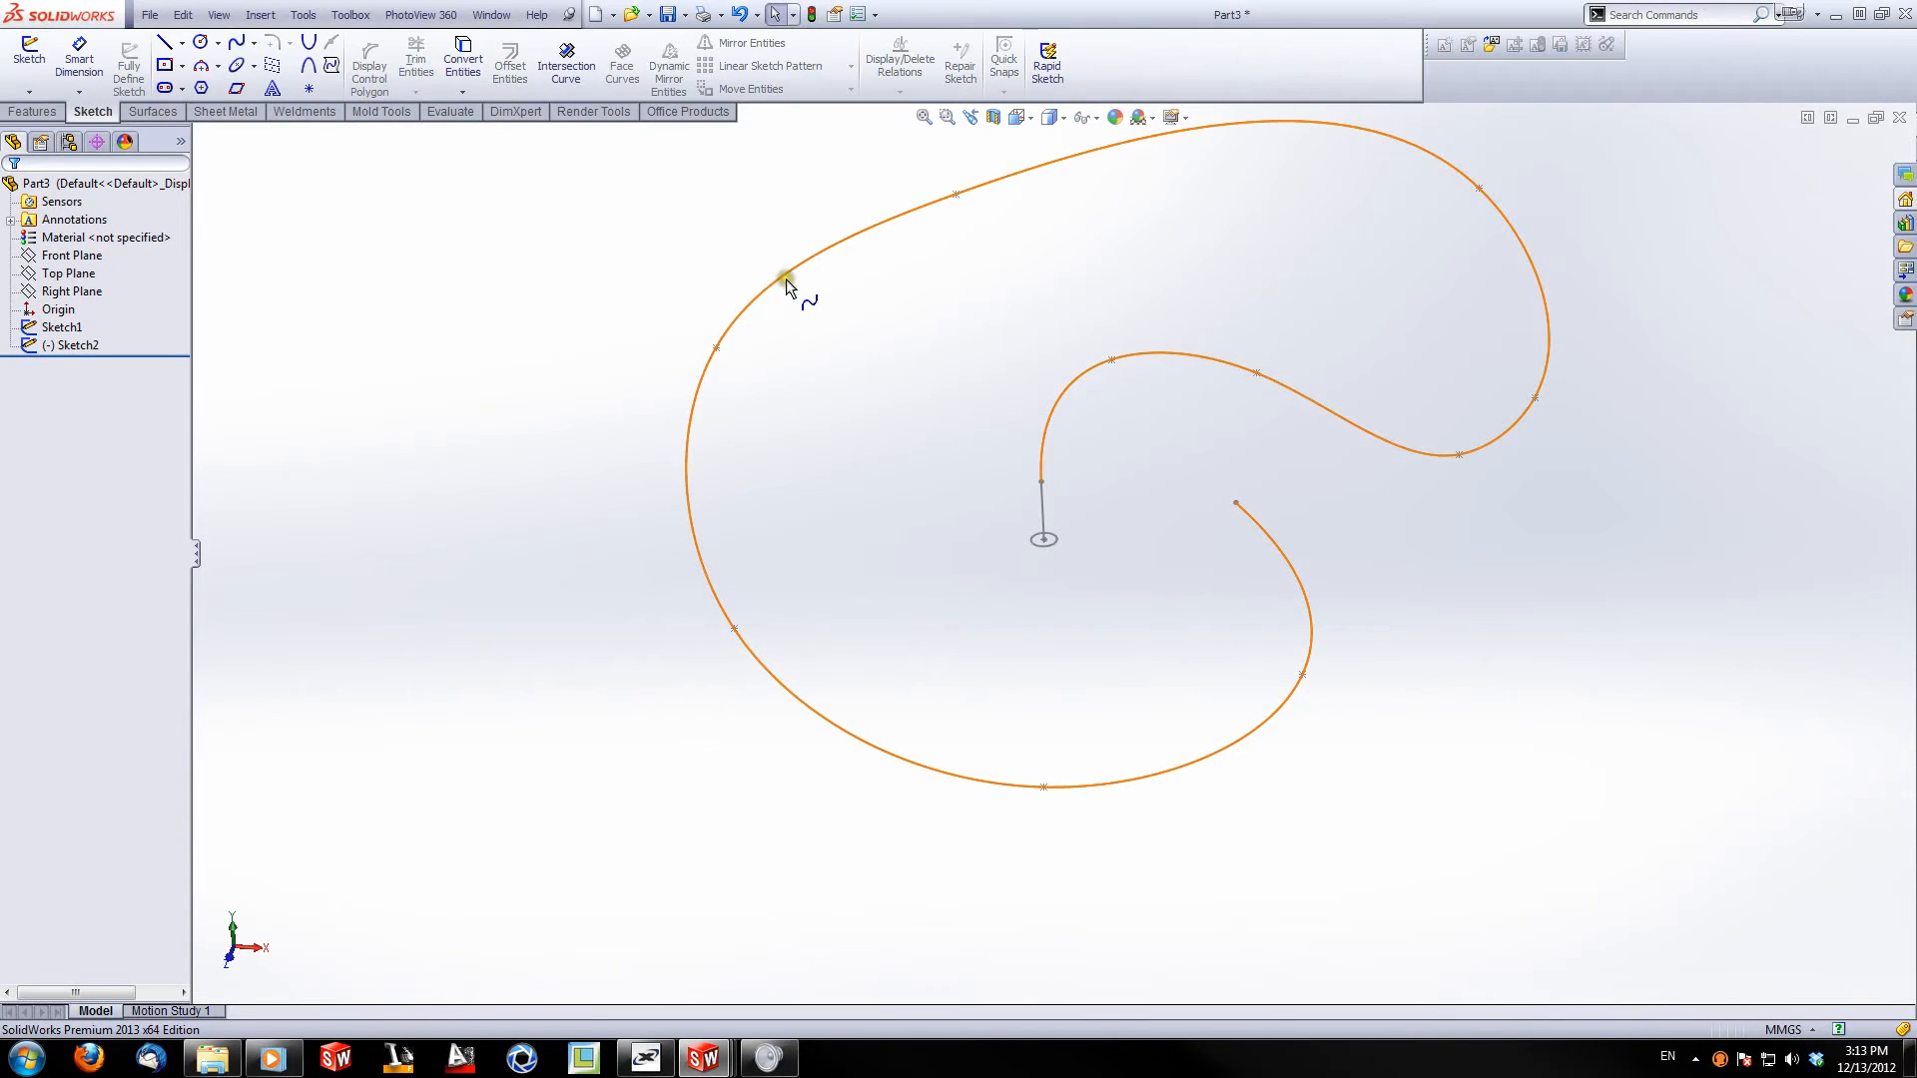
left_click(160, 240)
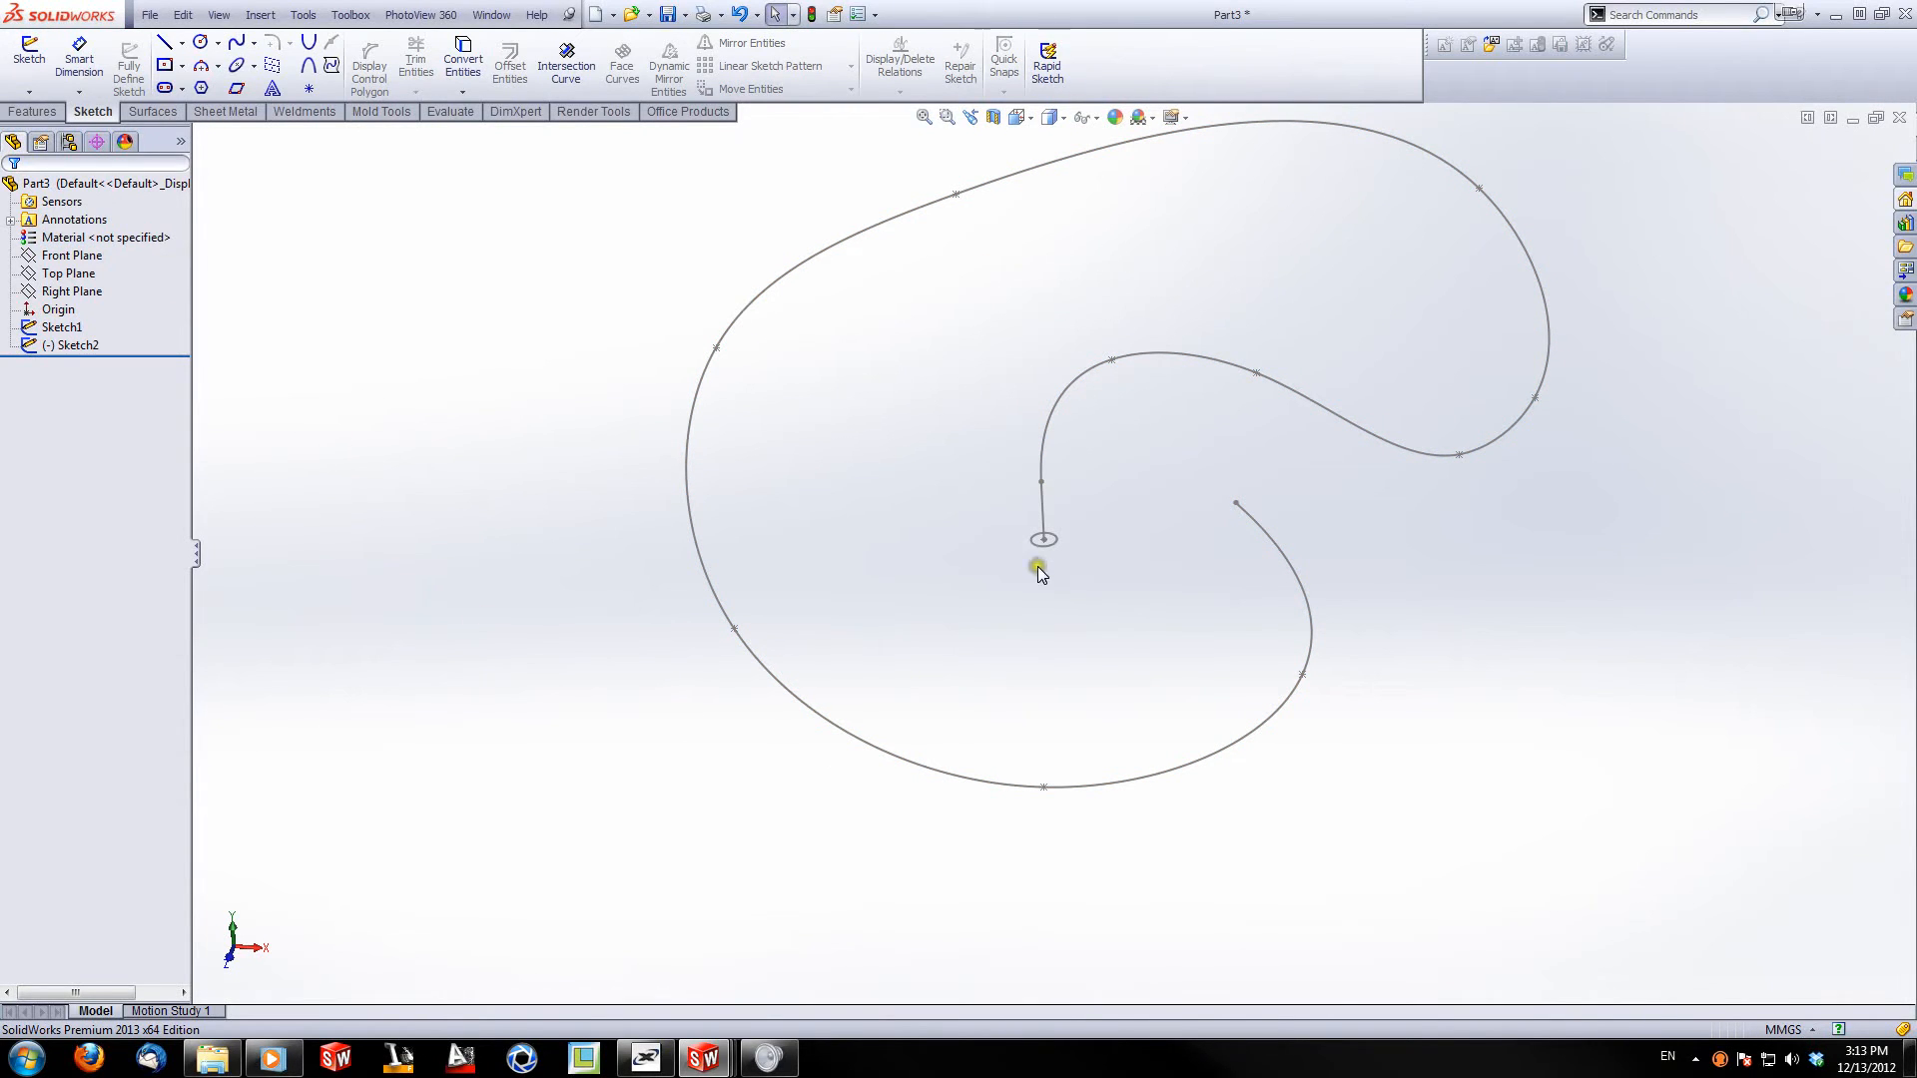
left_click(24, 186)
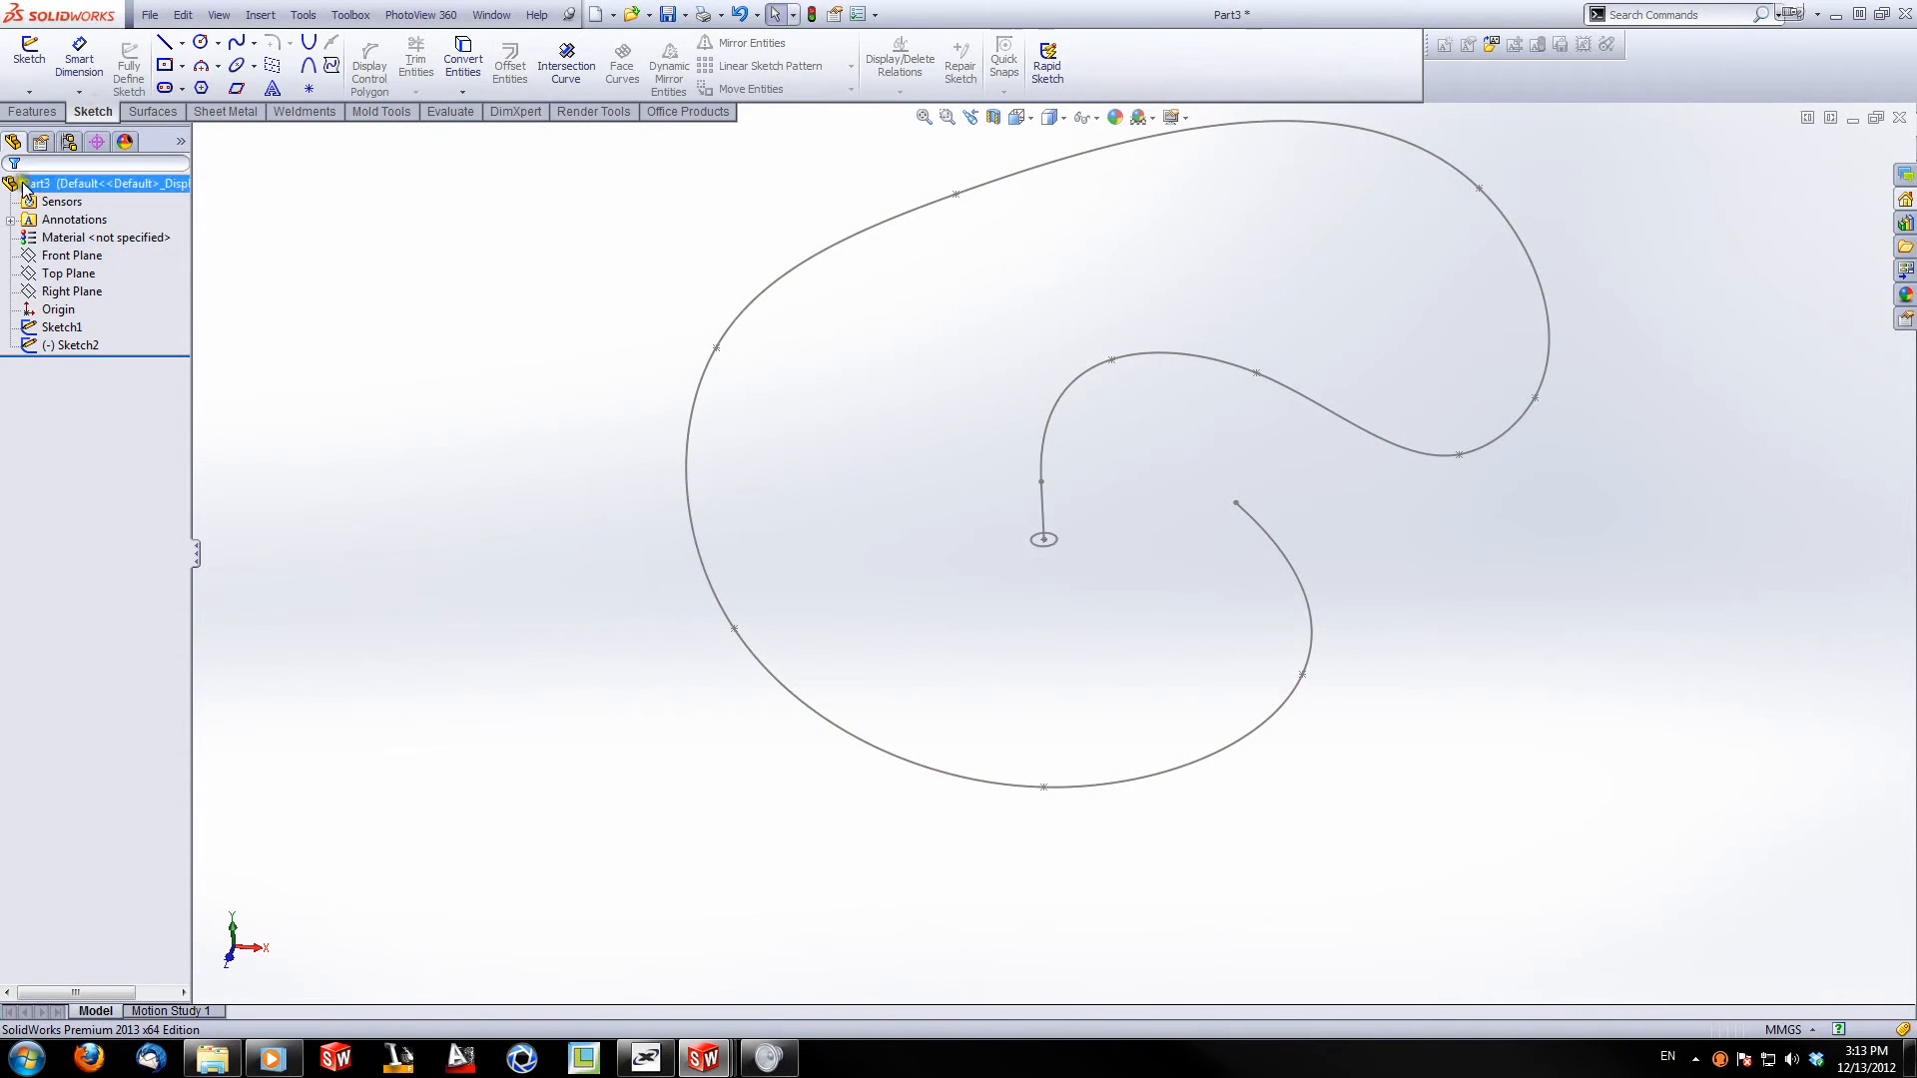
Step: Create a swept boss using the circle sketch as the profile and the line-and-spline sketch as the path
left_click(33, 111)
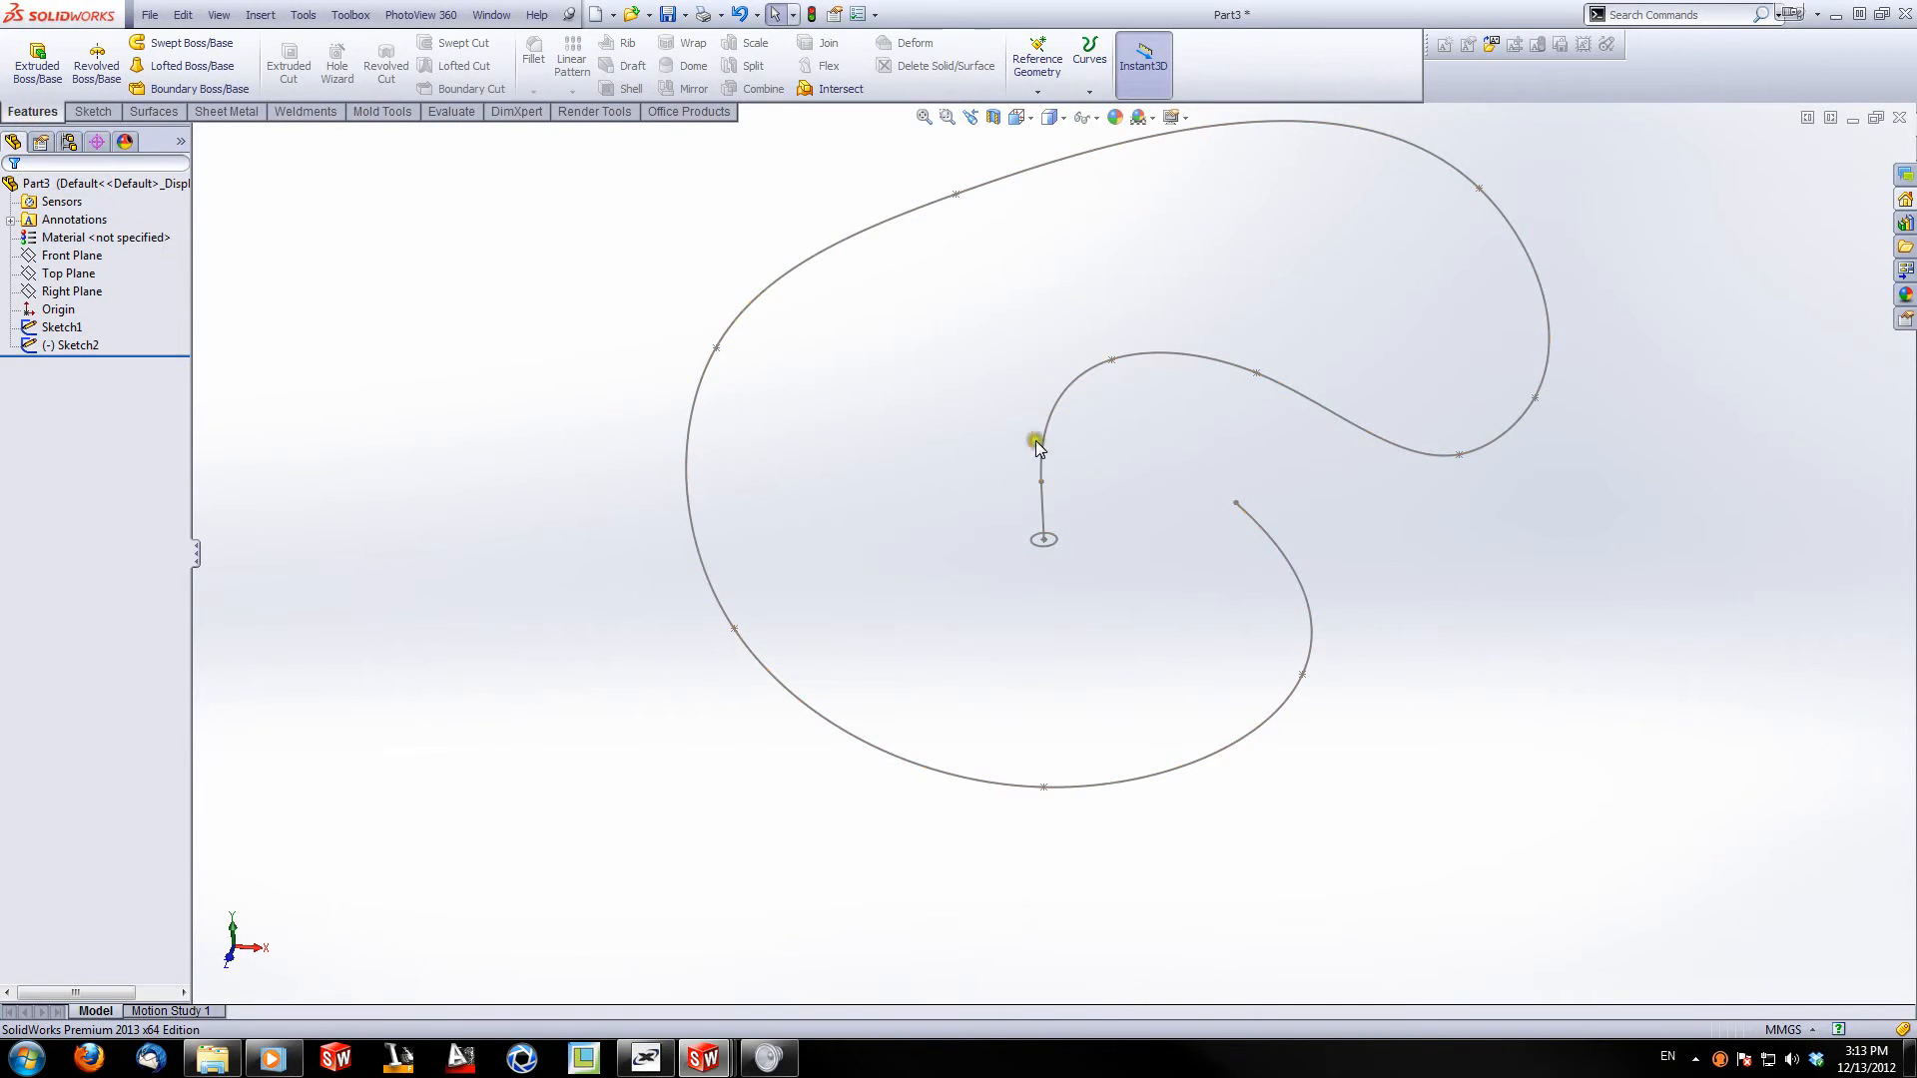
left_click(207, 46)
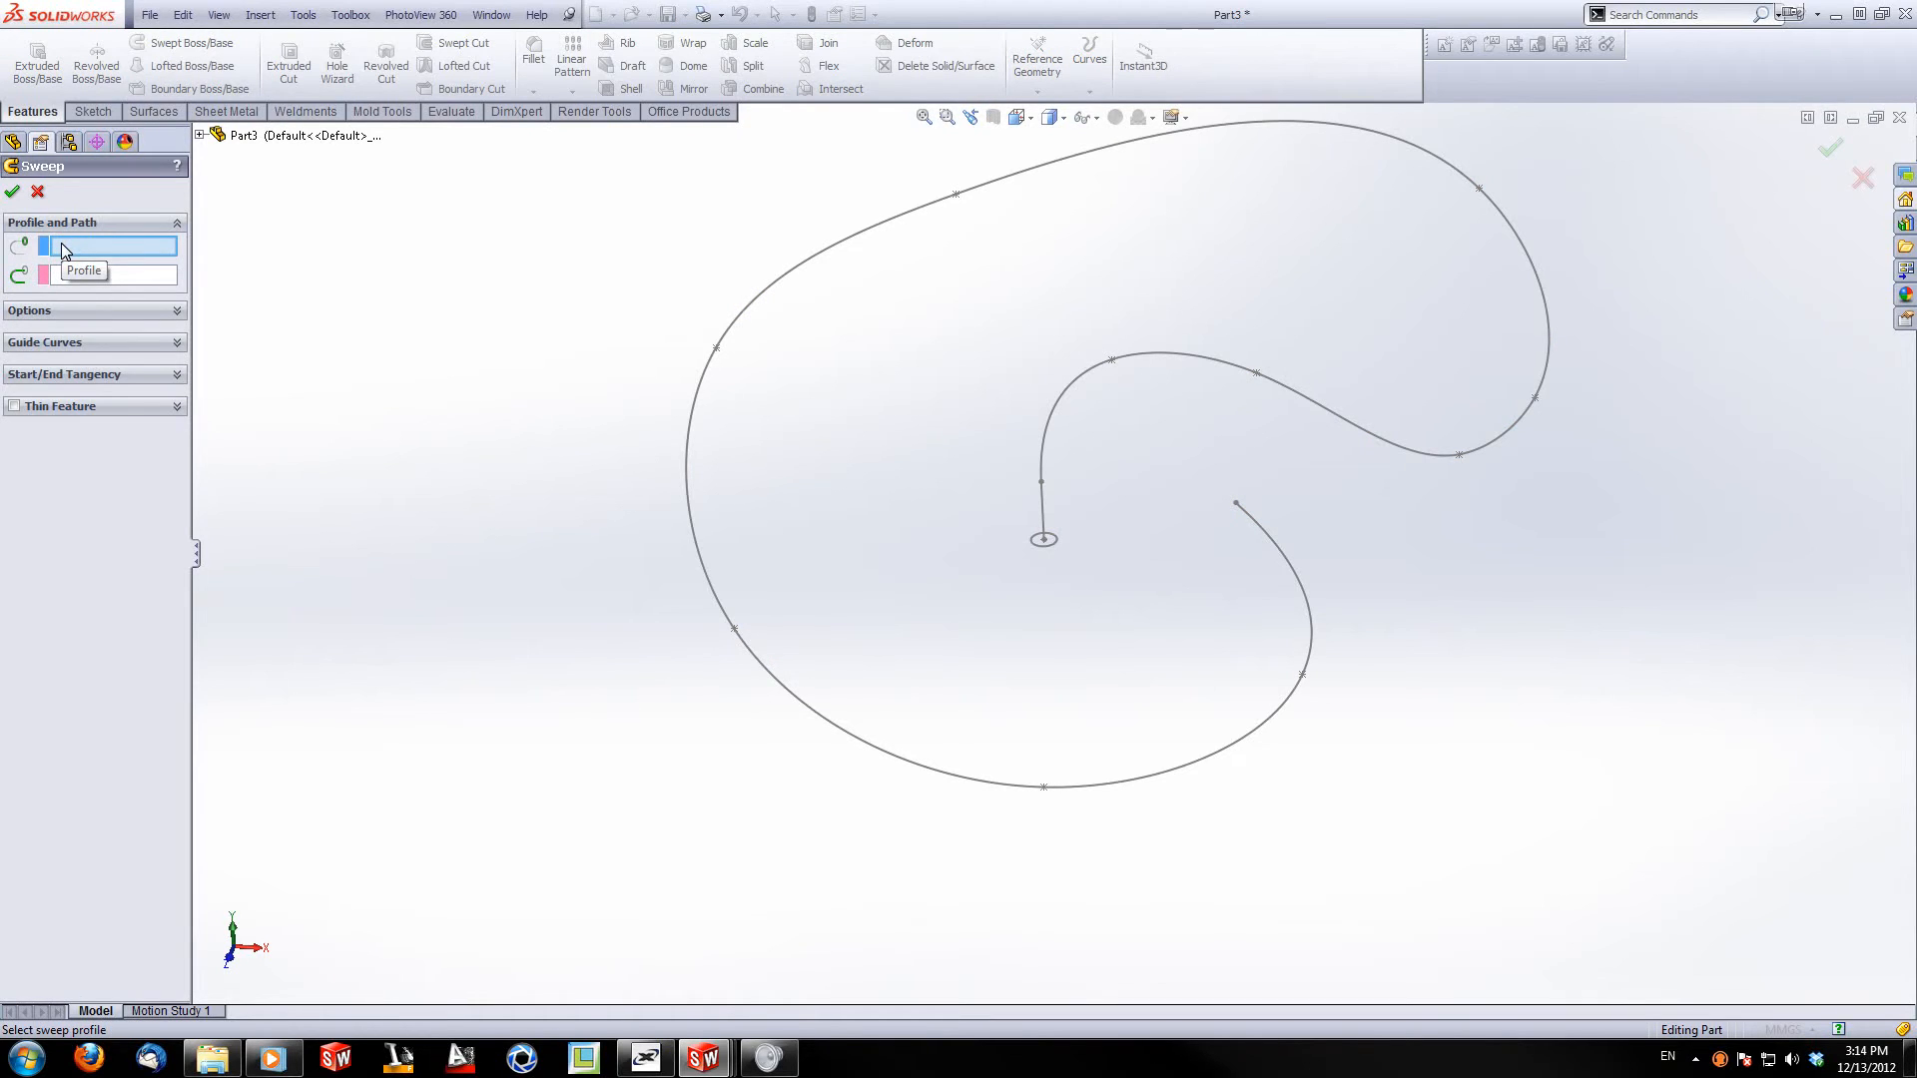
left_click(1042, 545)
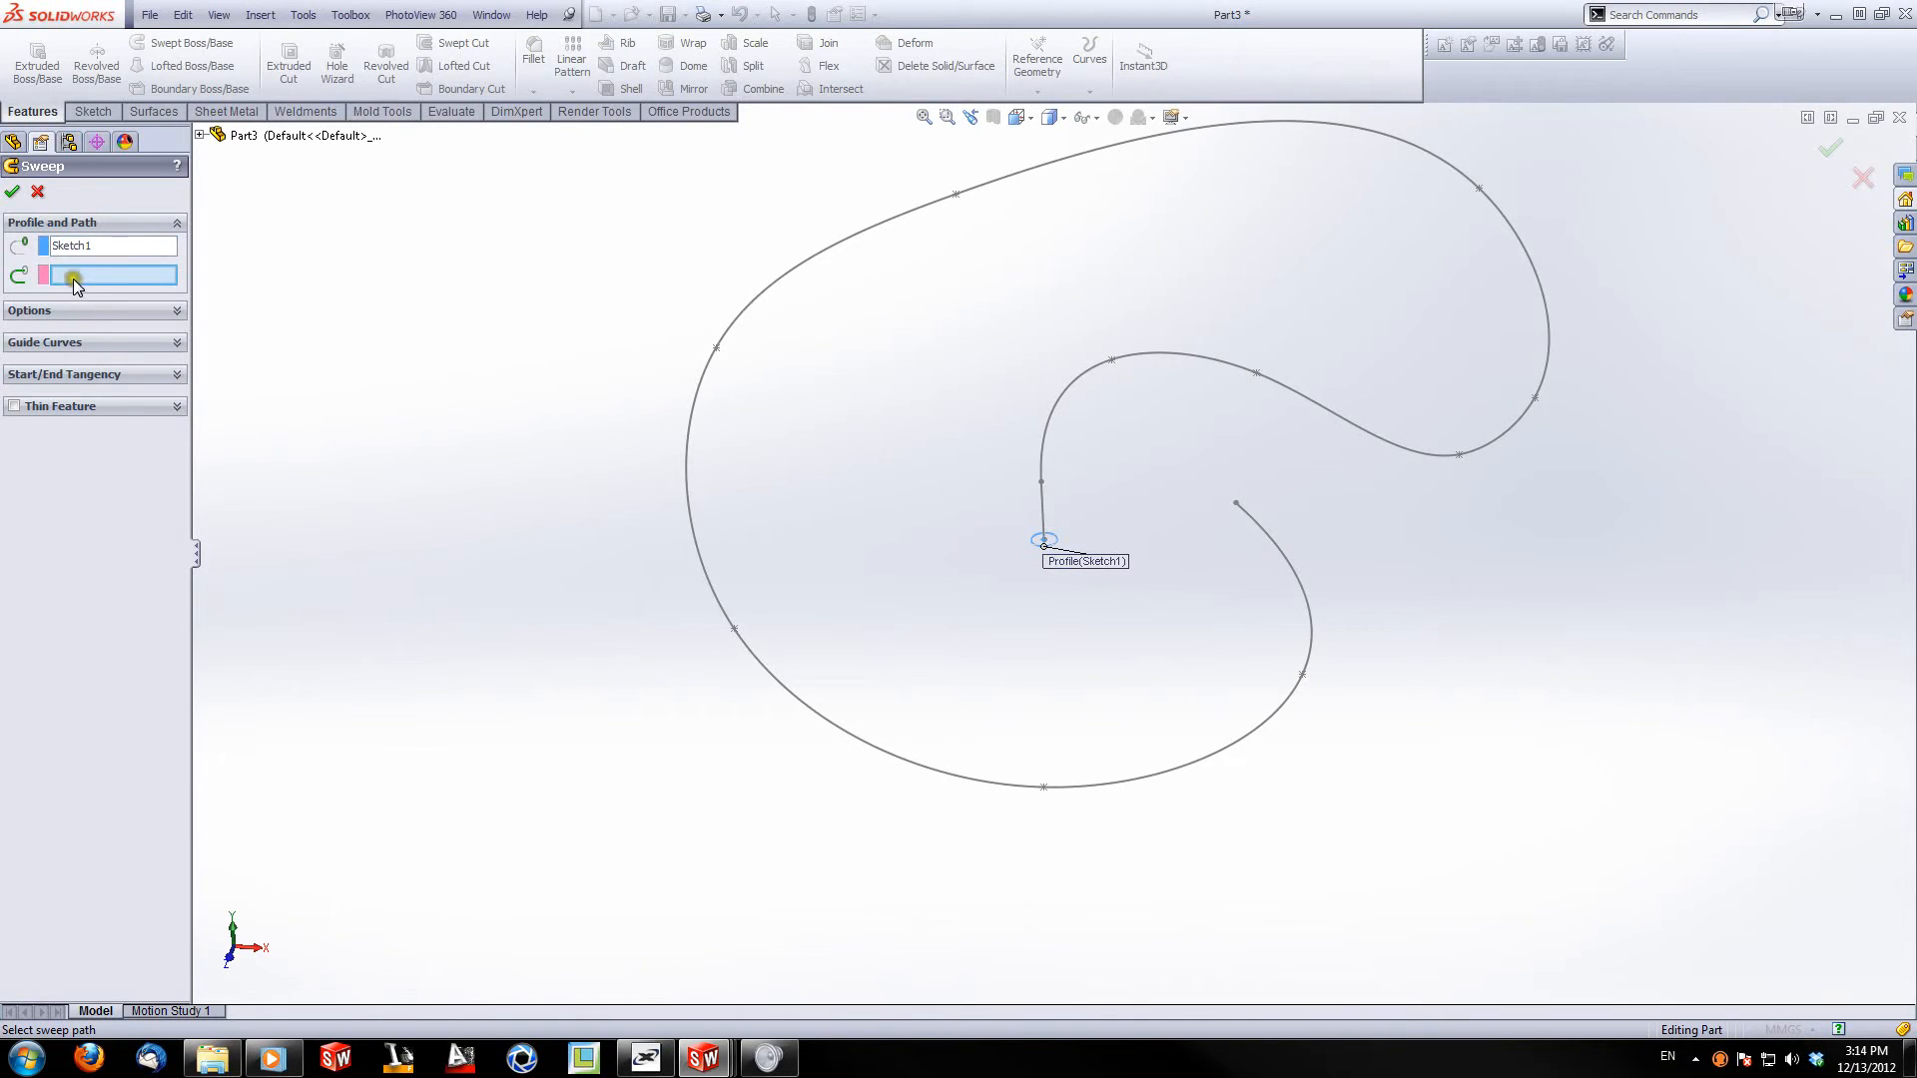
left_click(1040, 461)
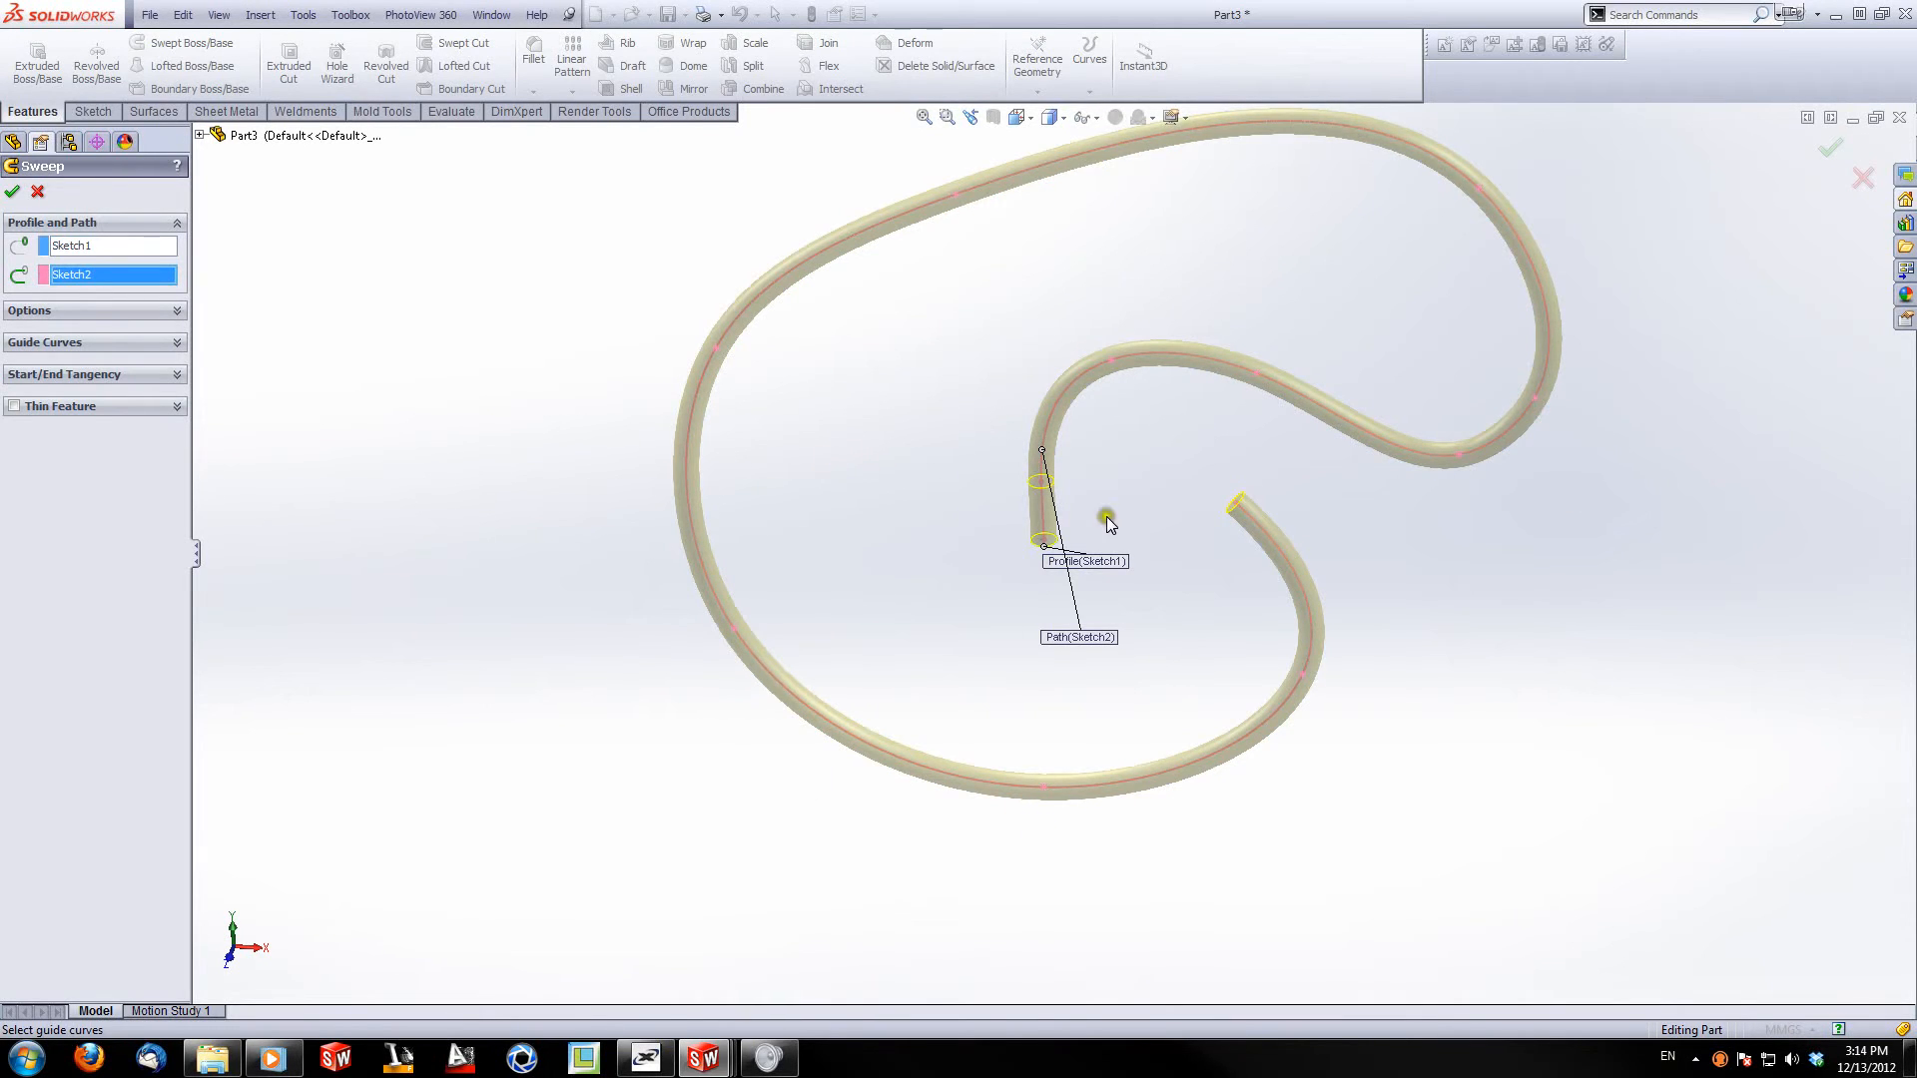
left_click(12, 191)
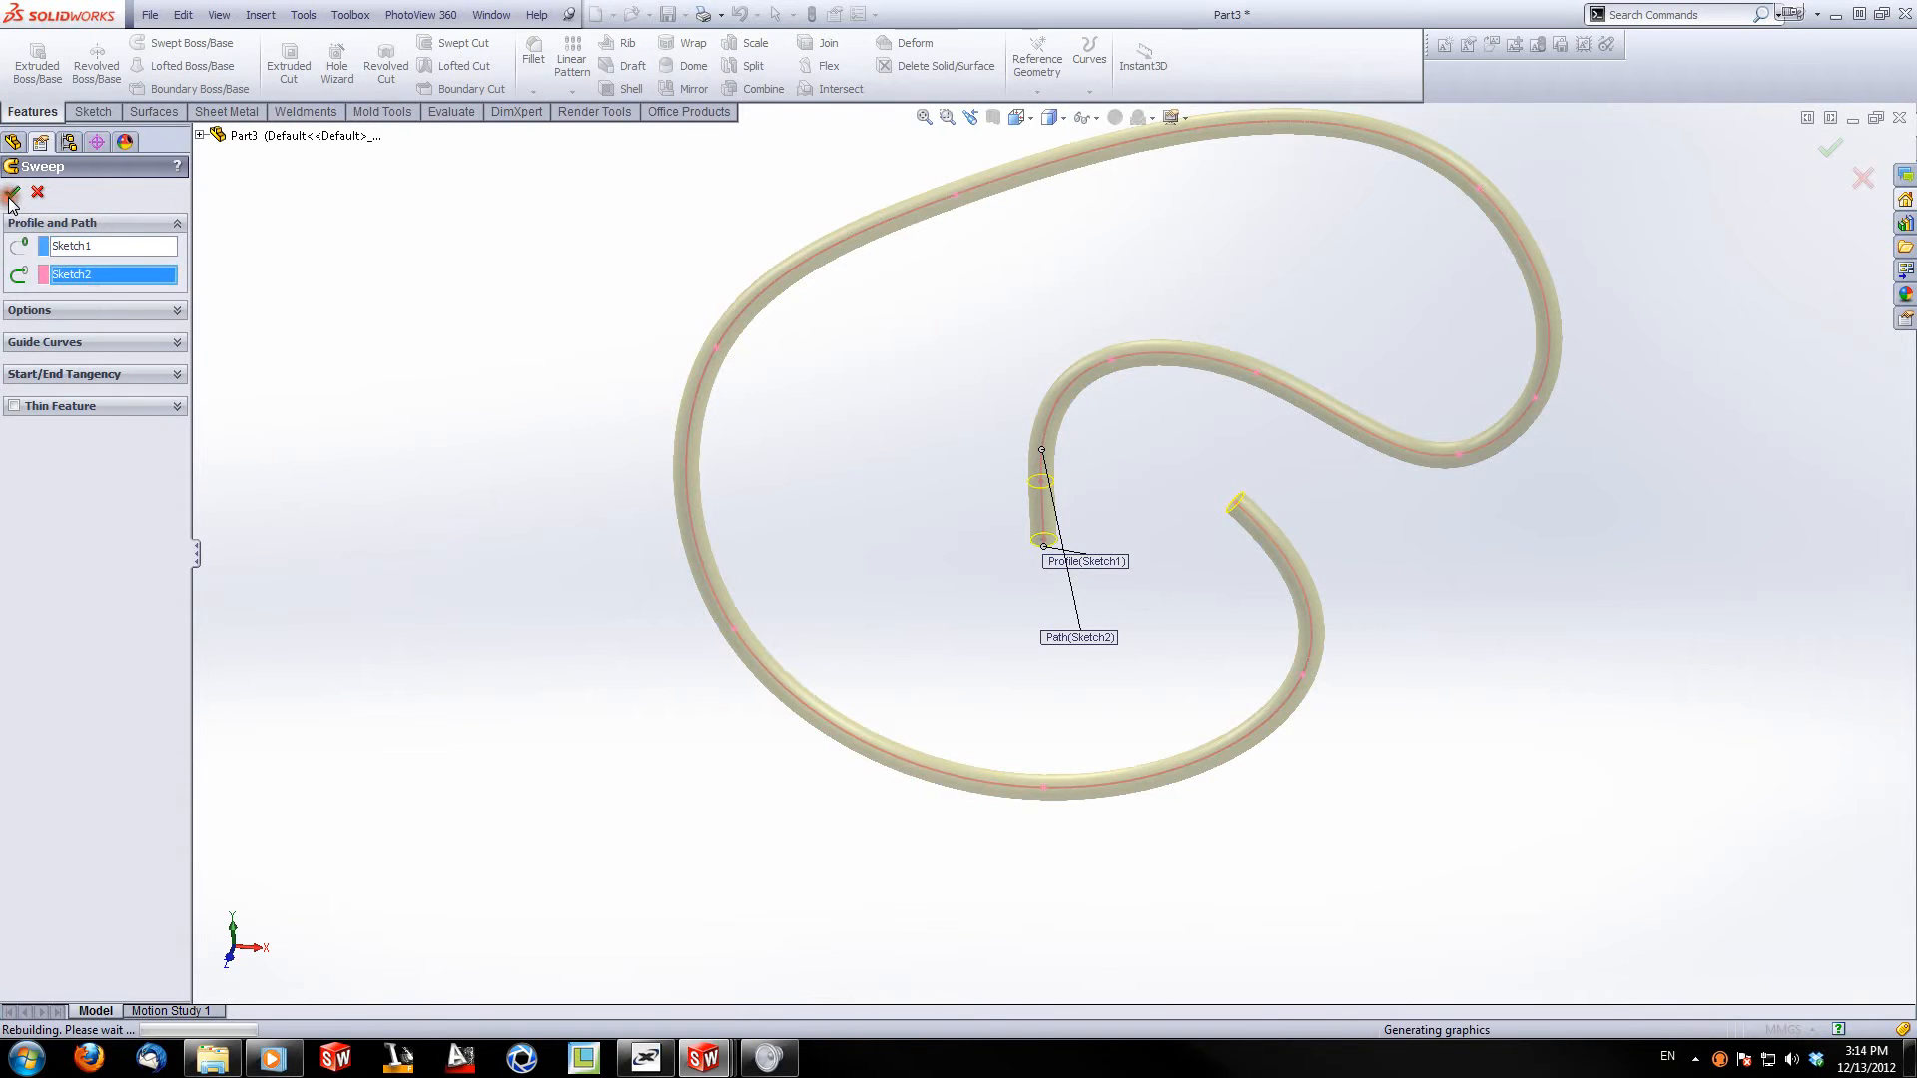
left_click(434, 611)
middle_click_drag(978, 559, 997, 731)
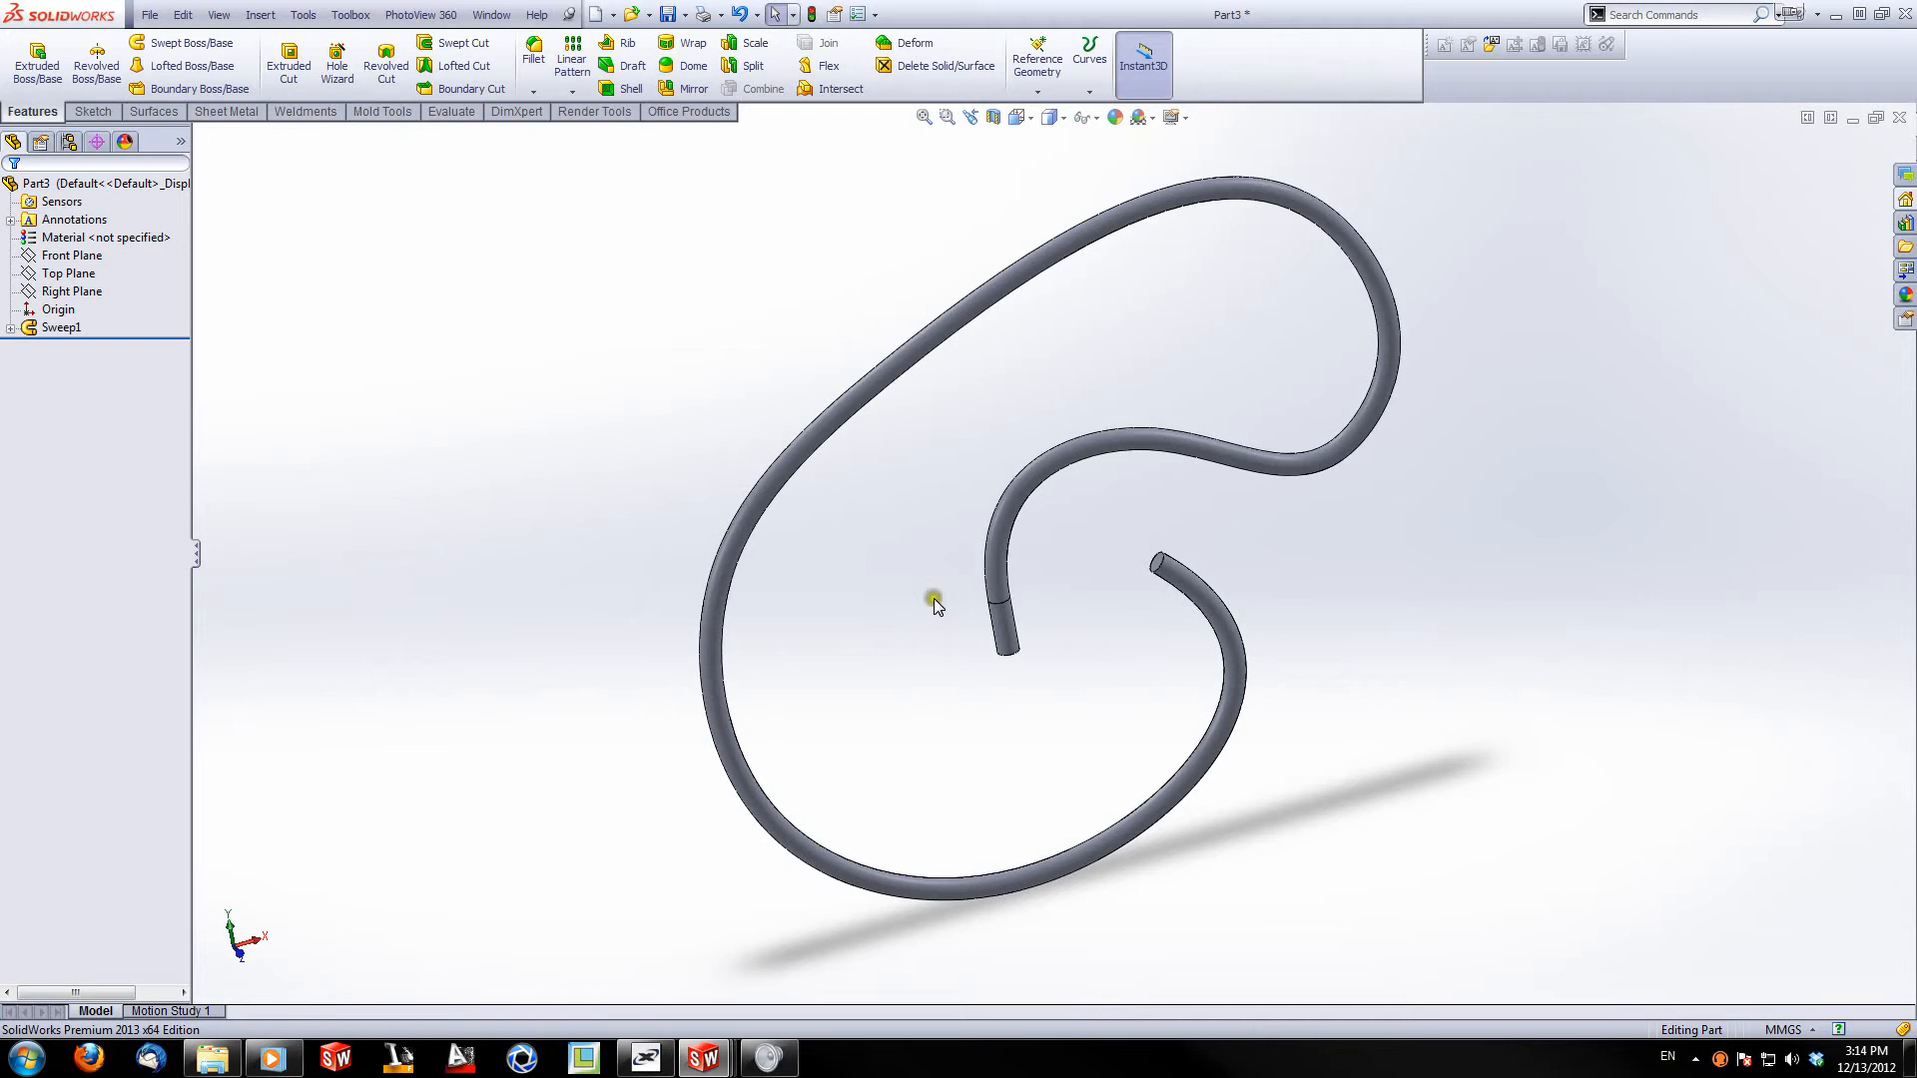
scroll(926, 611, "up", 4)
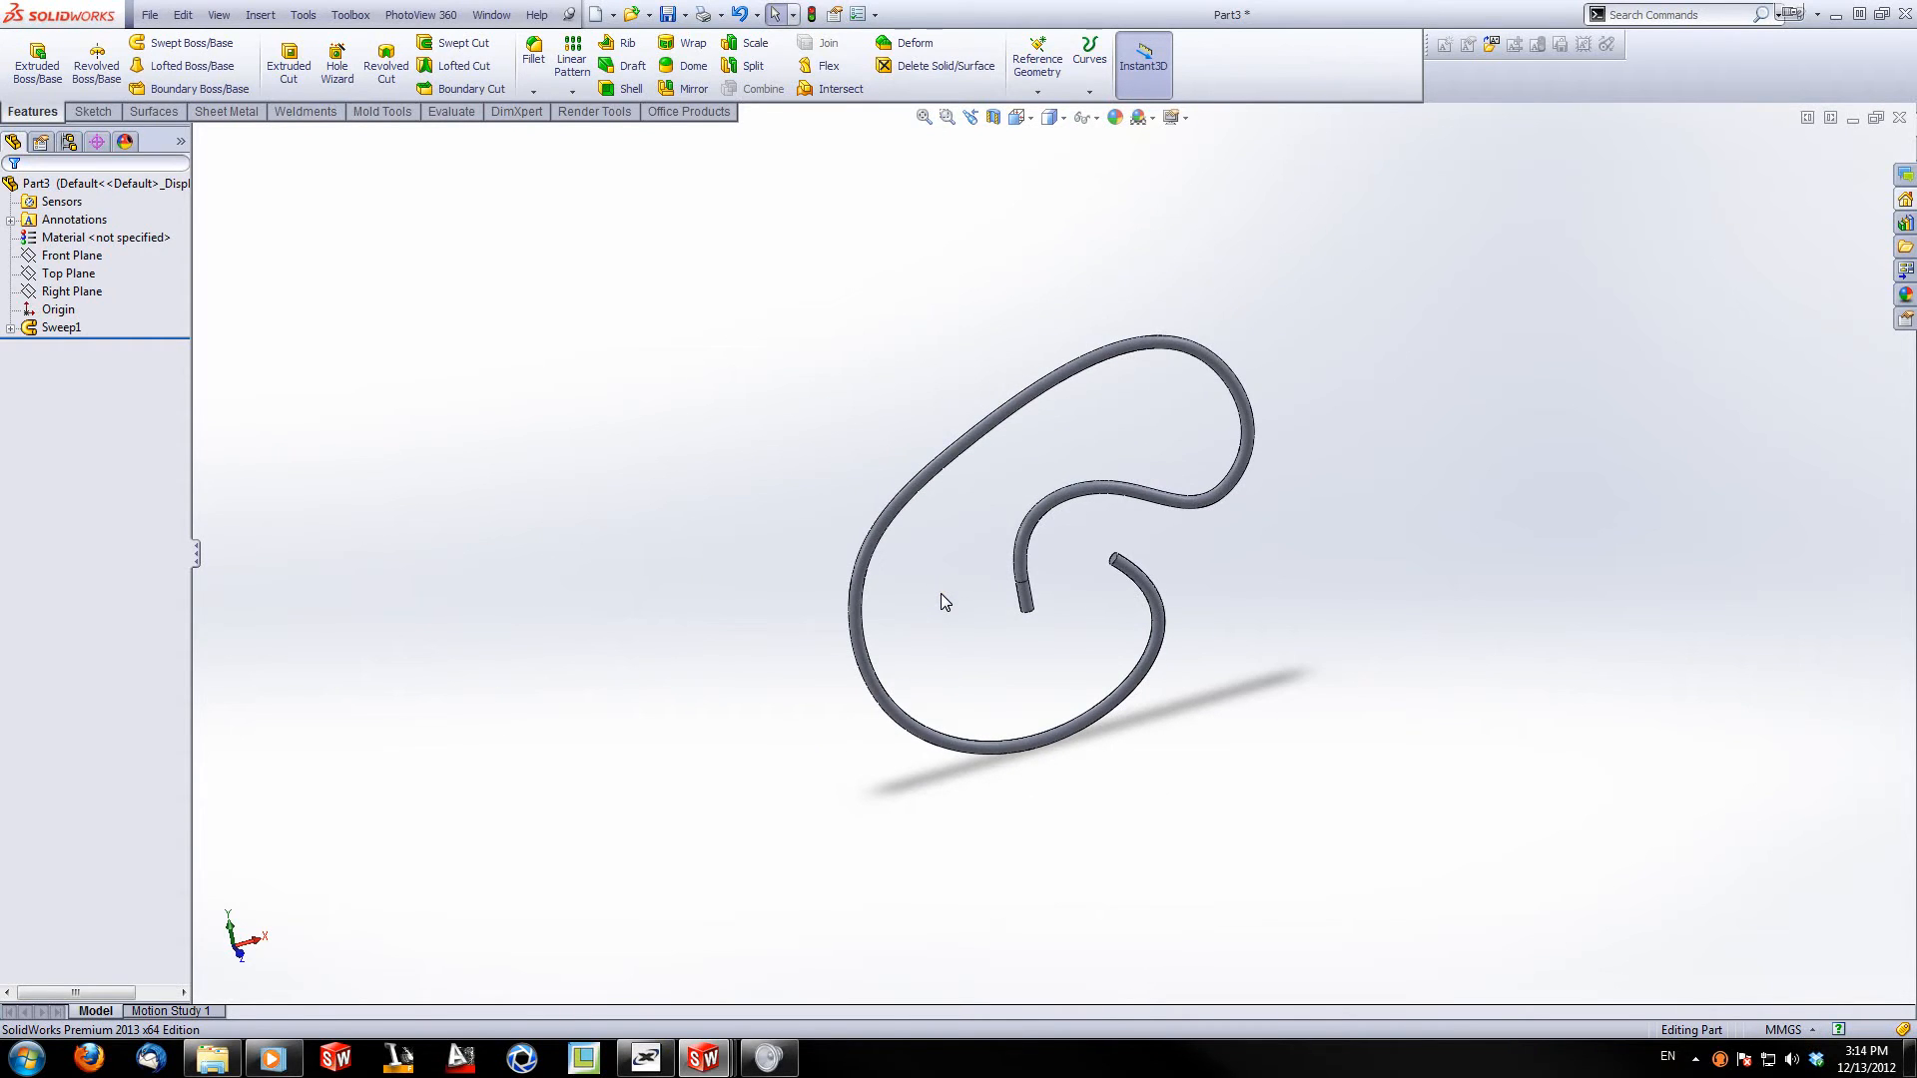
left_click(1227, 297)
Step: Create a new part document and start a sketch on its Top Plane
left_click(149, 14)
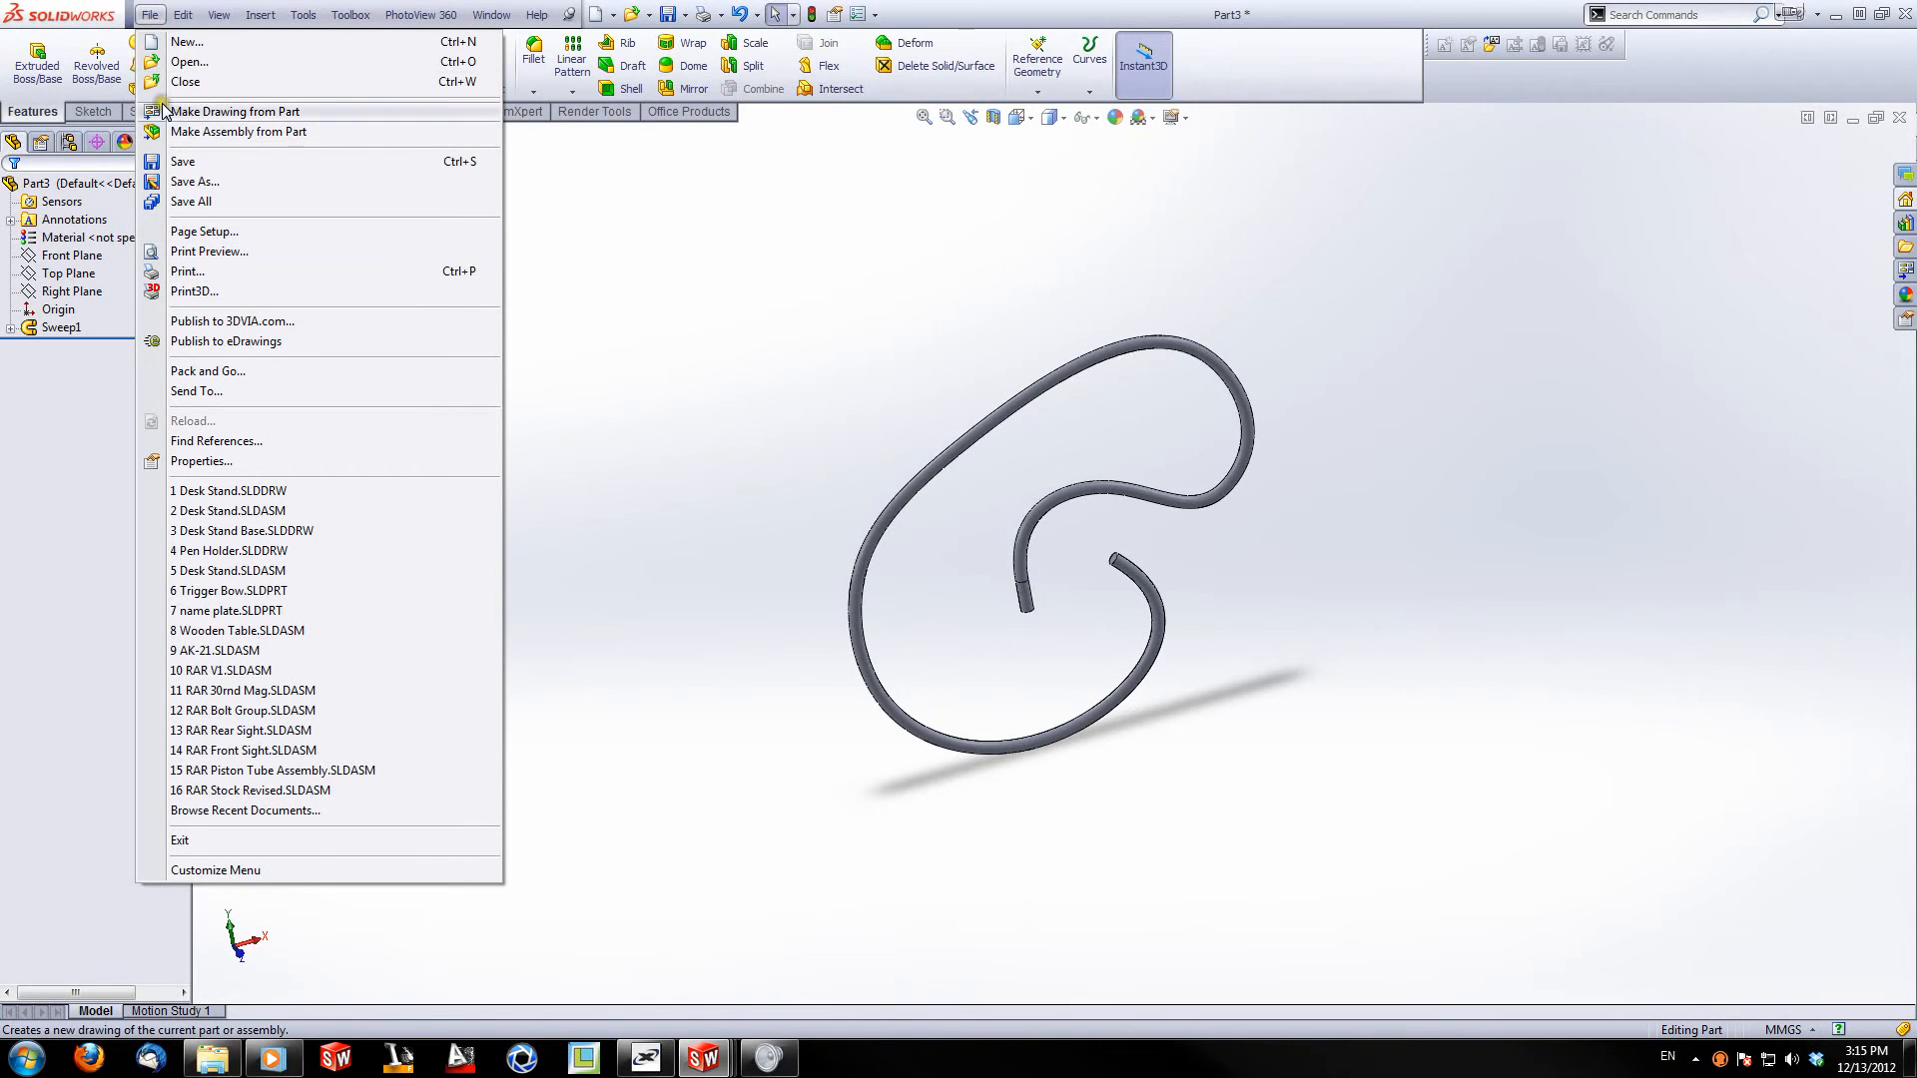
left_click(186, 44)
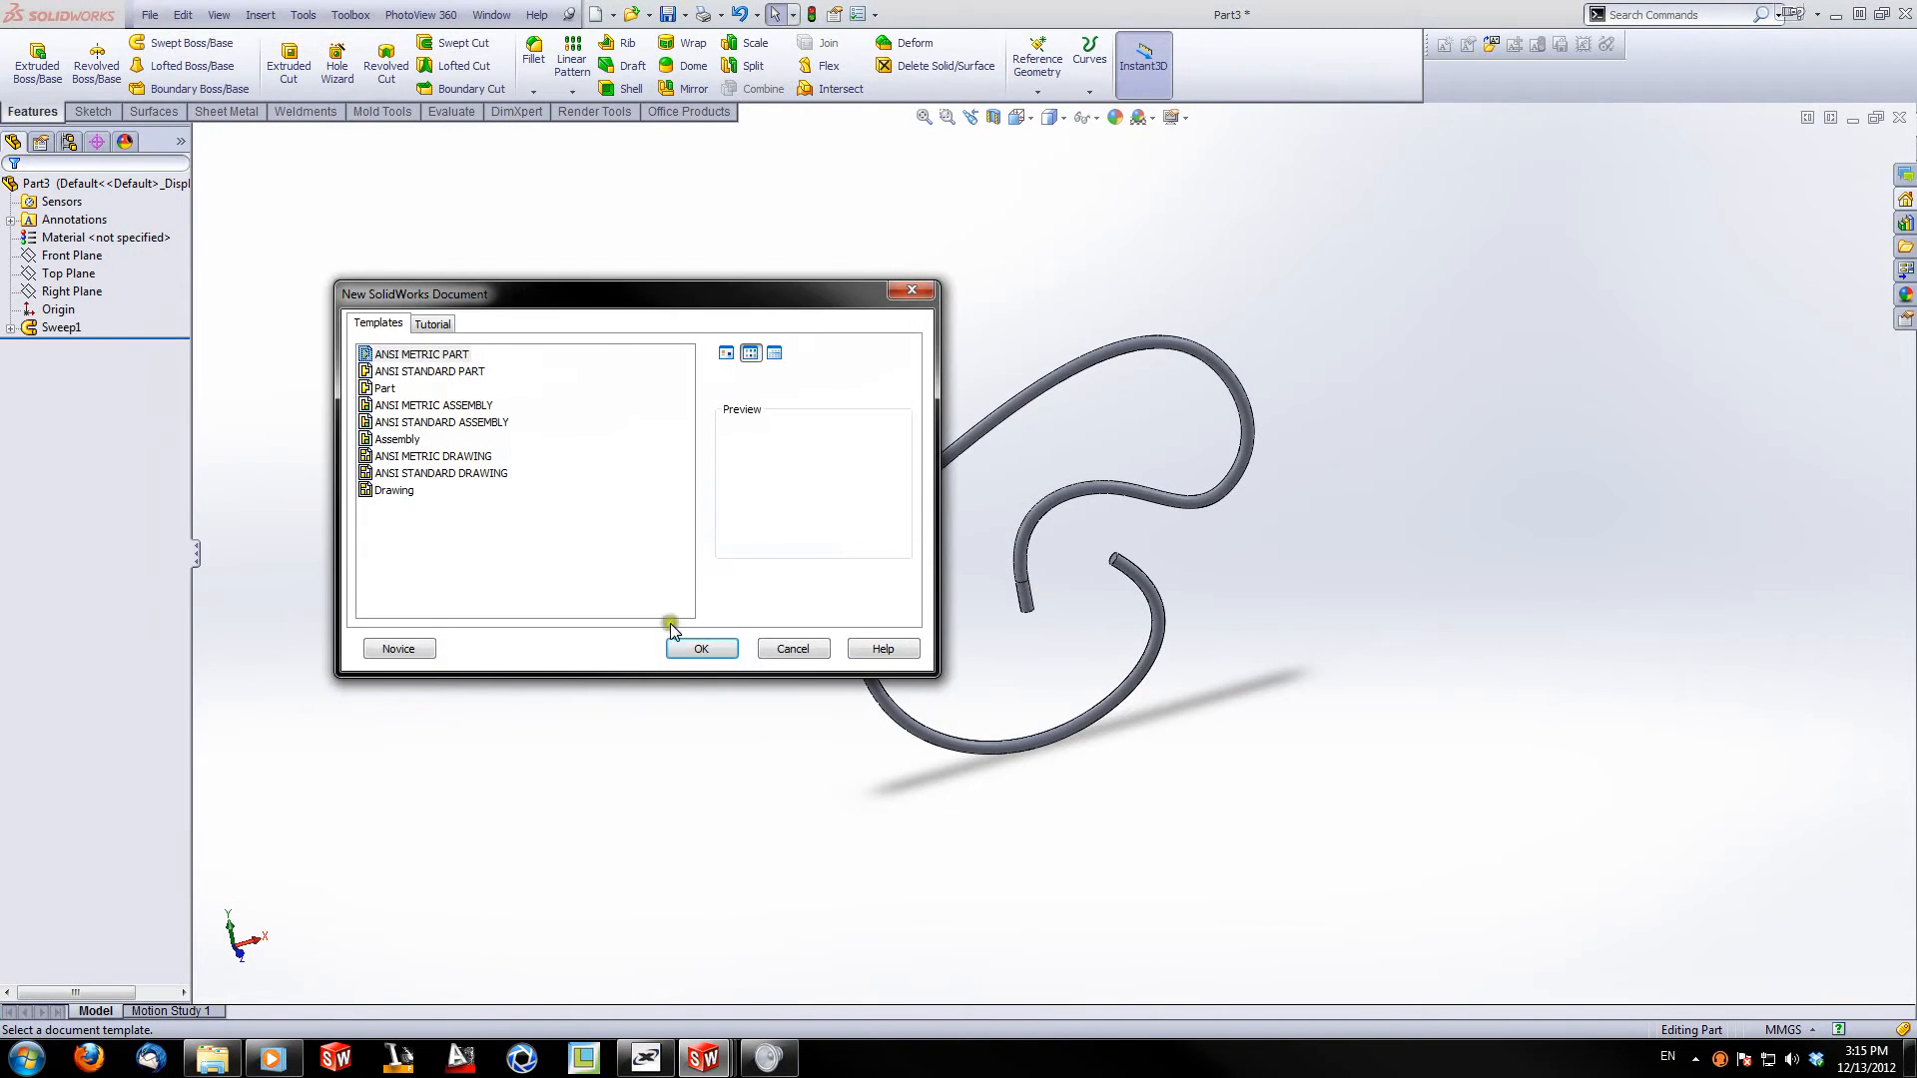
left_click(702, 649)
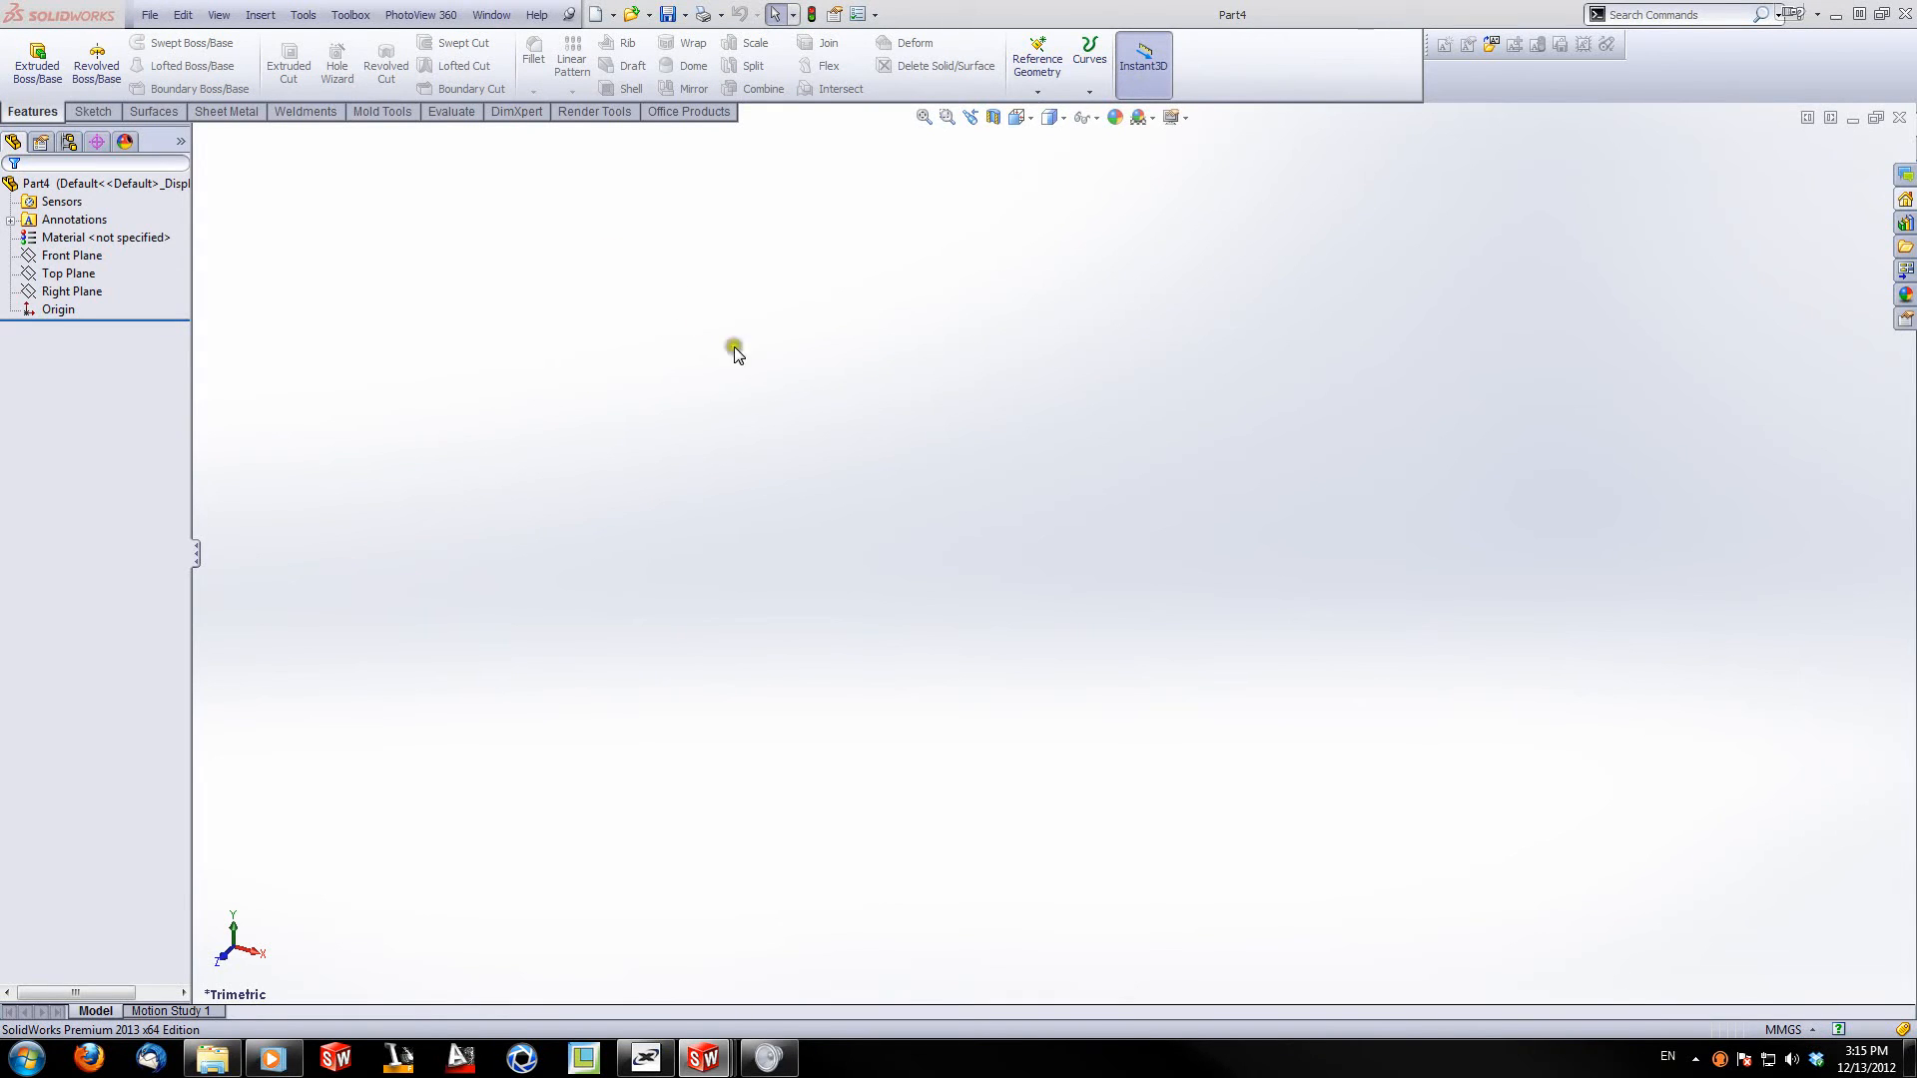
left_click(94, 112)
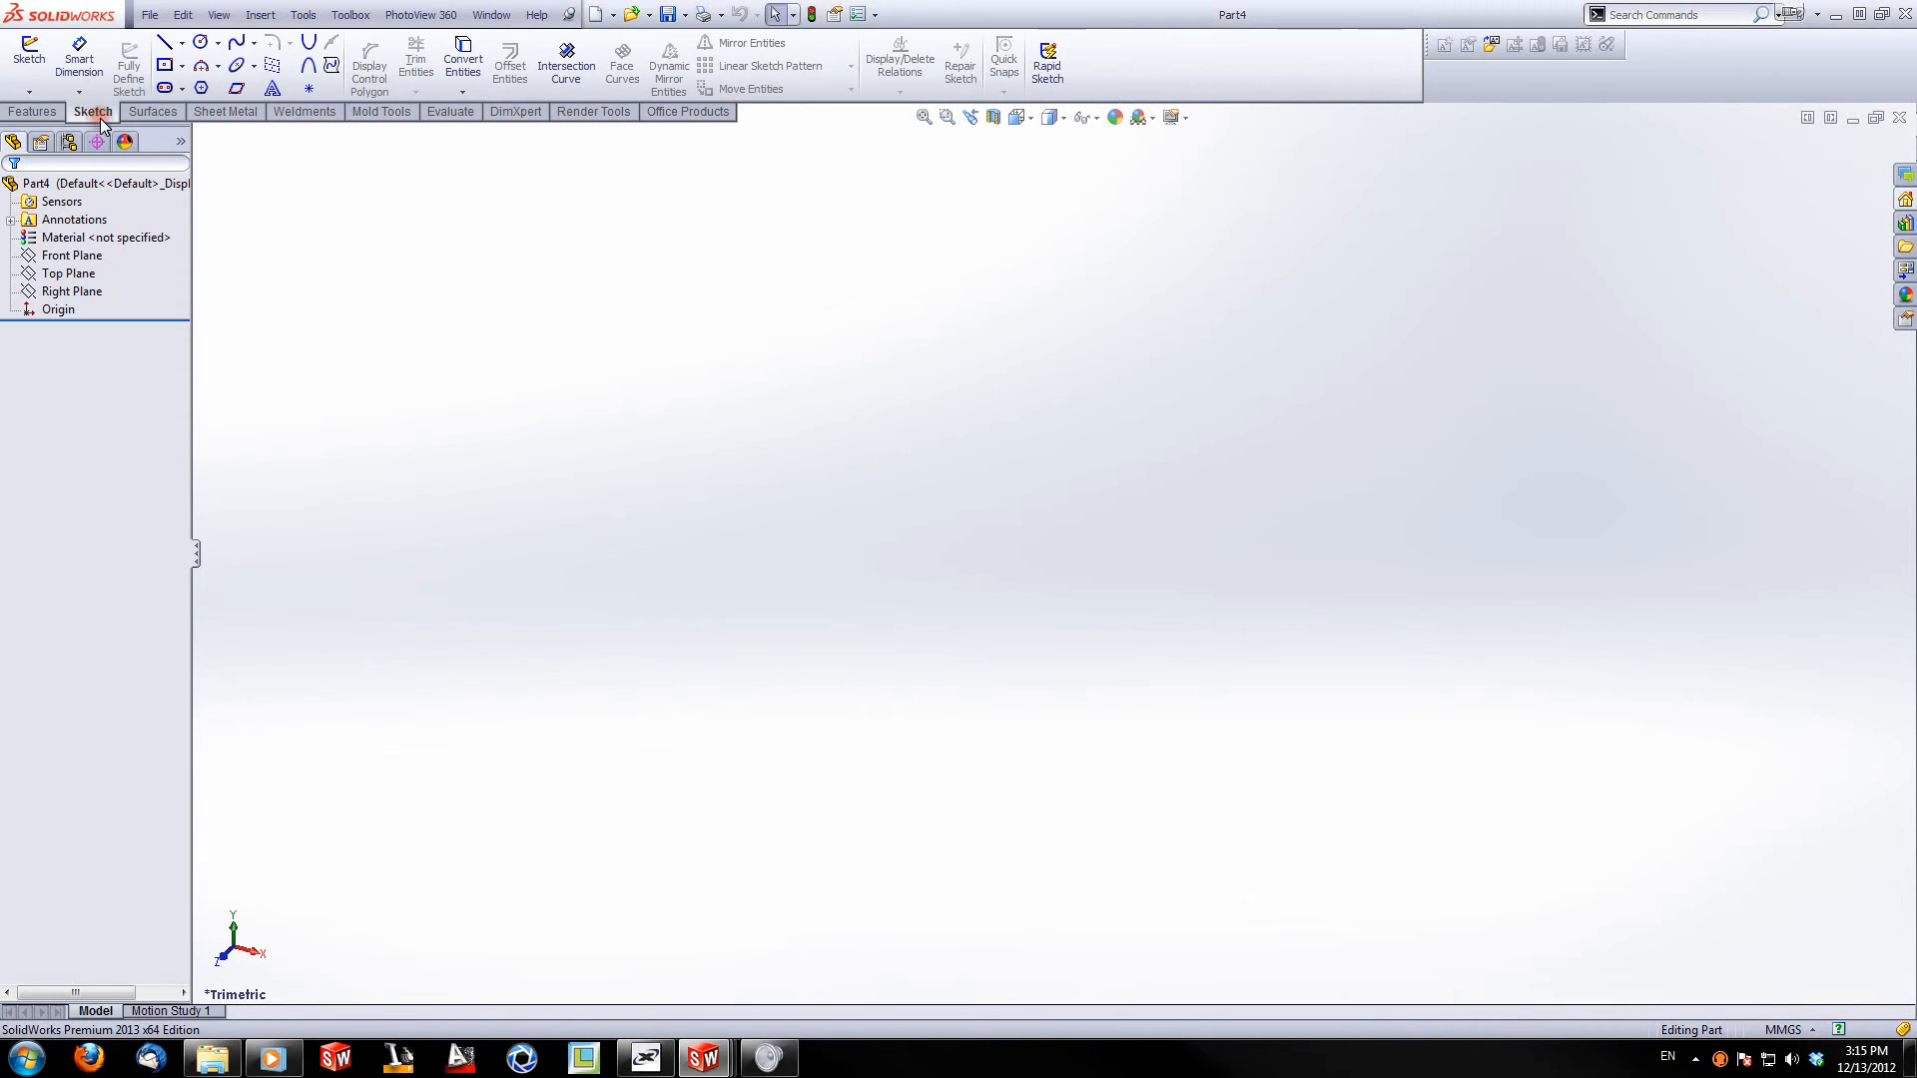
left_click(38, 60)
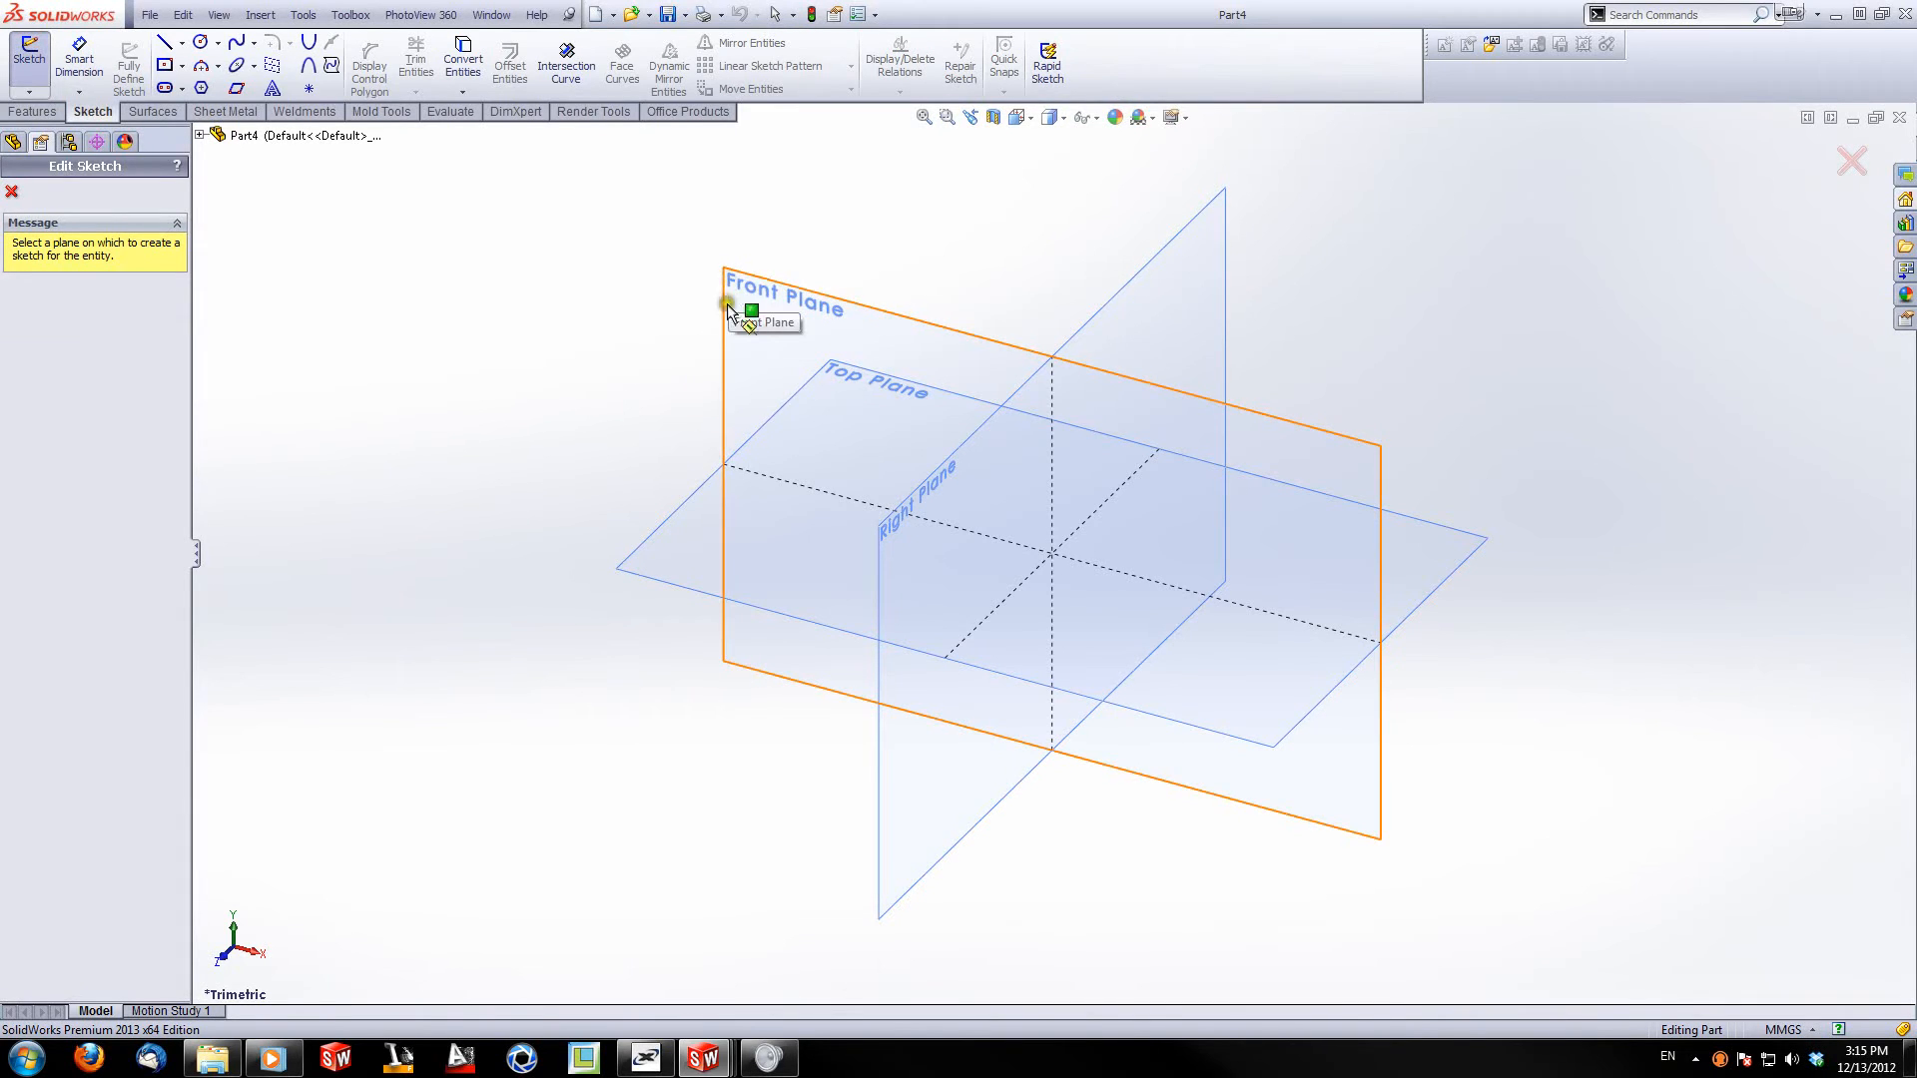
left_click(659, 571)
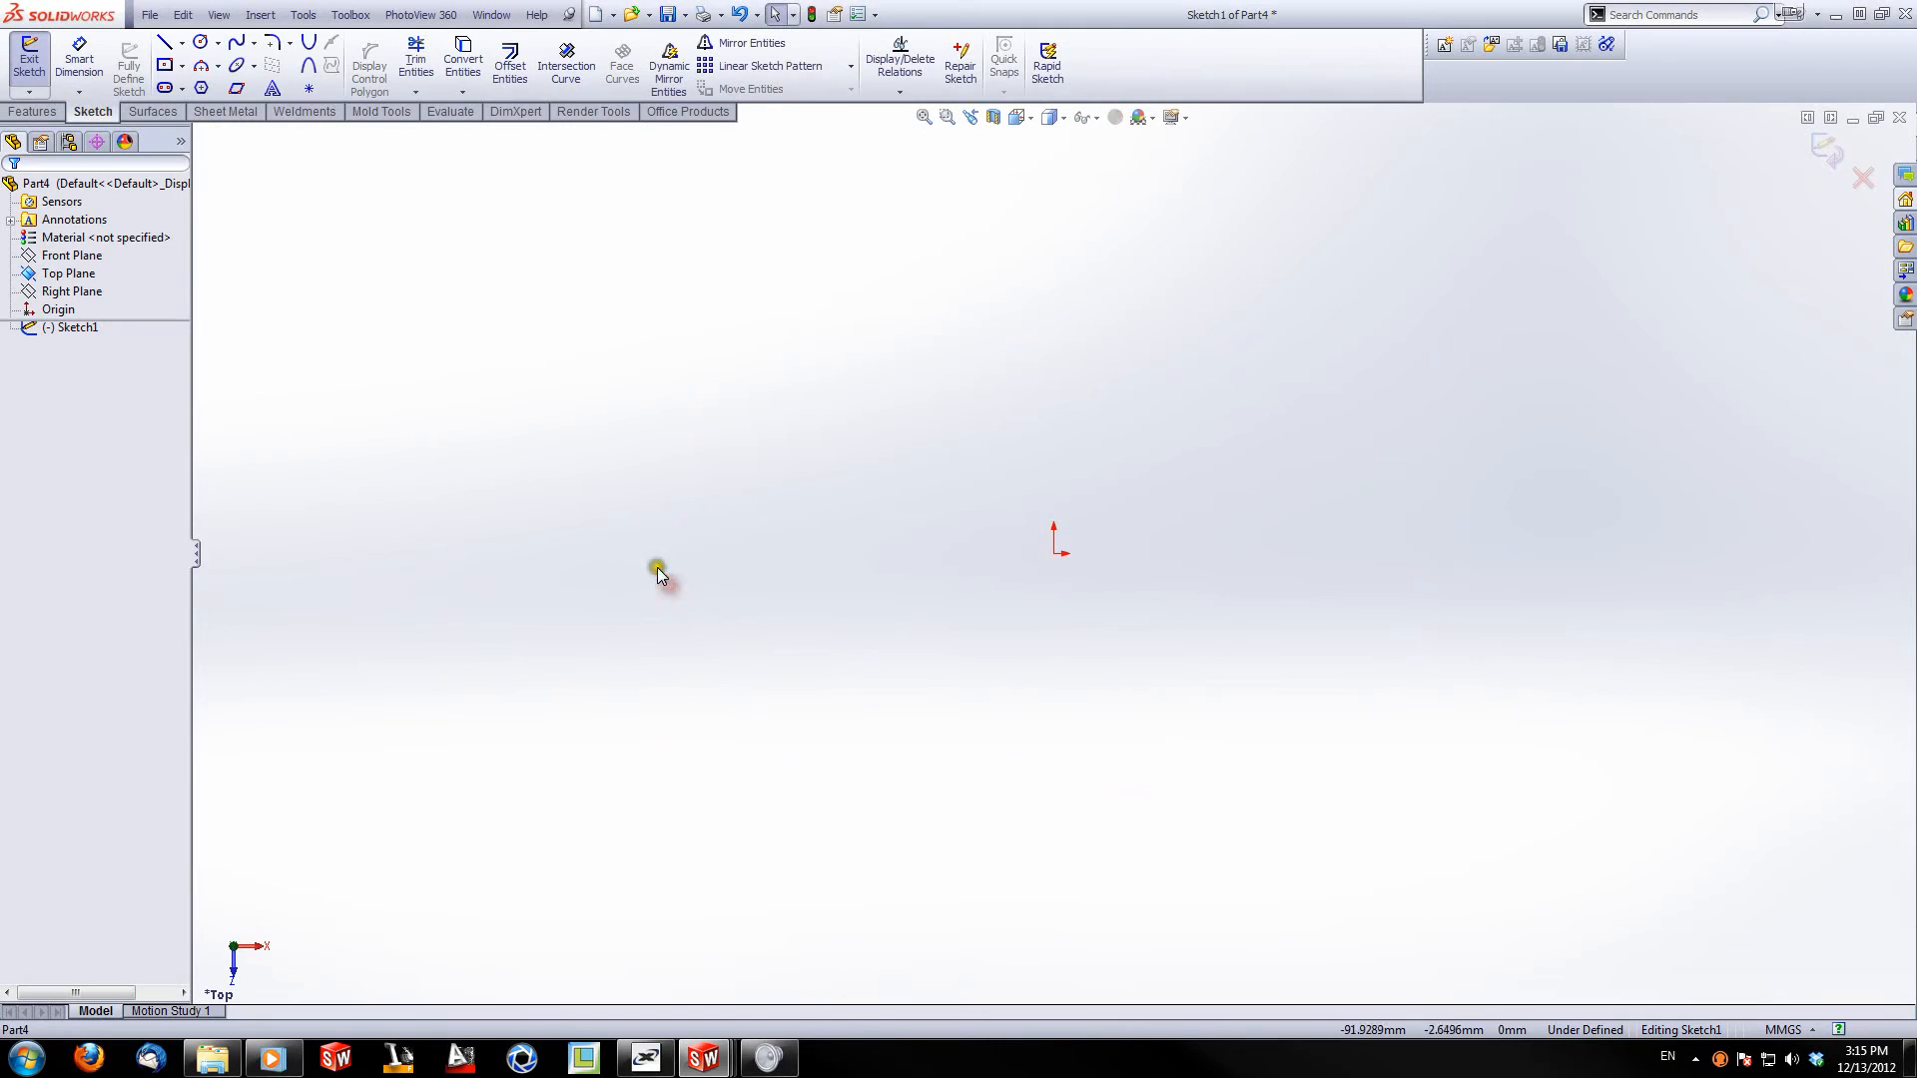
Step: Draw a circle about 60 mm in diameter centred on the origin
left_click(201, 43)
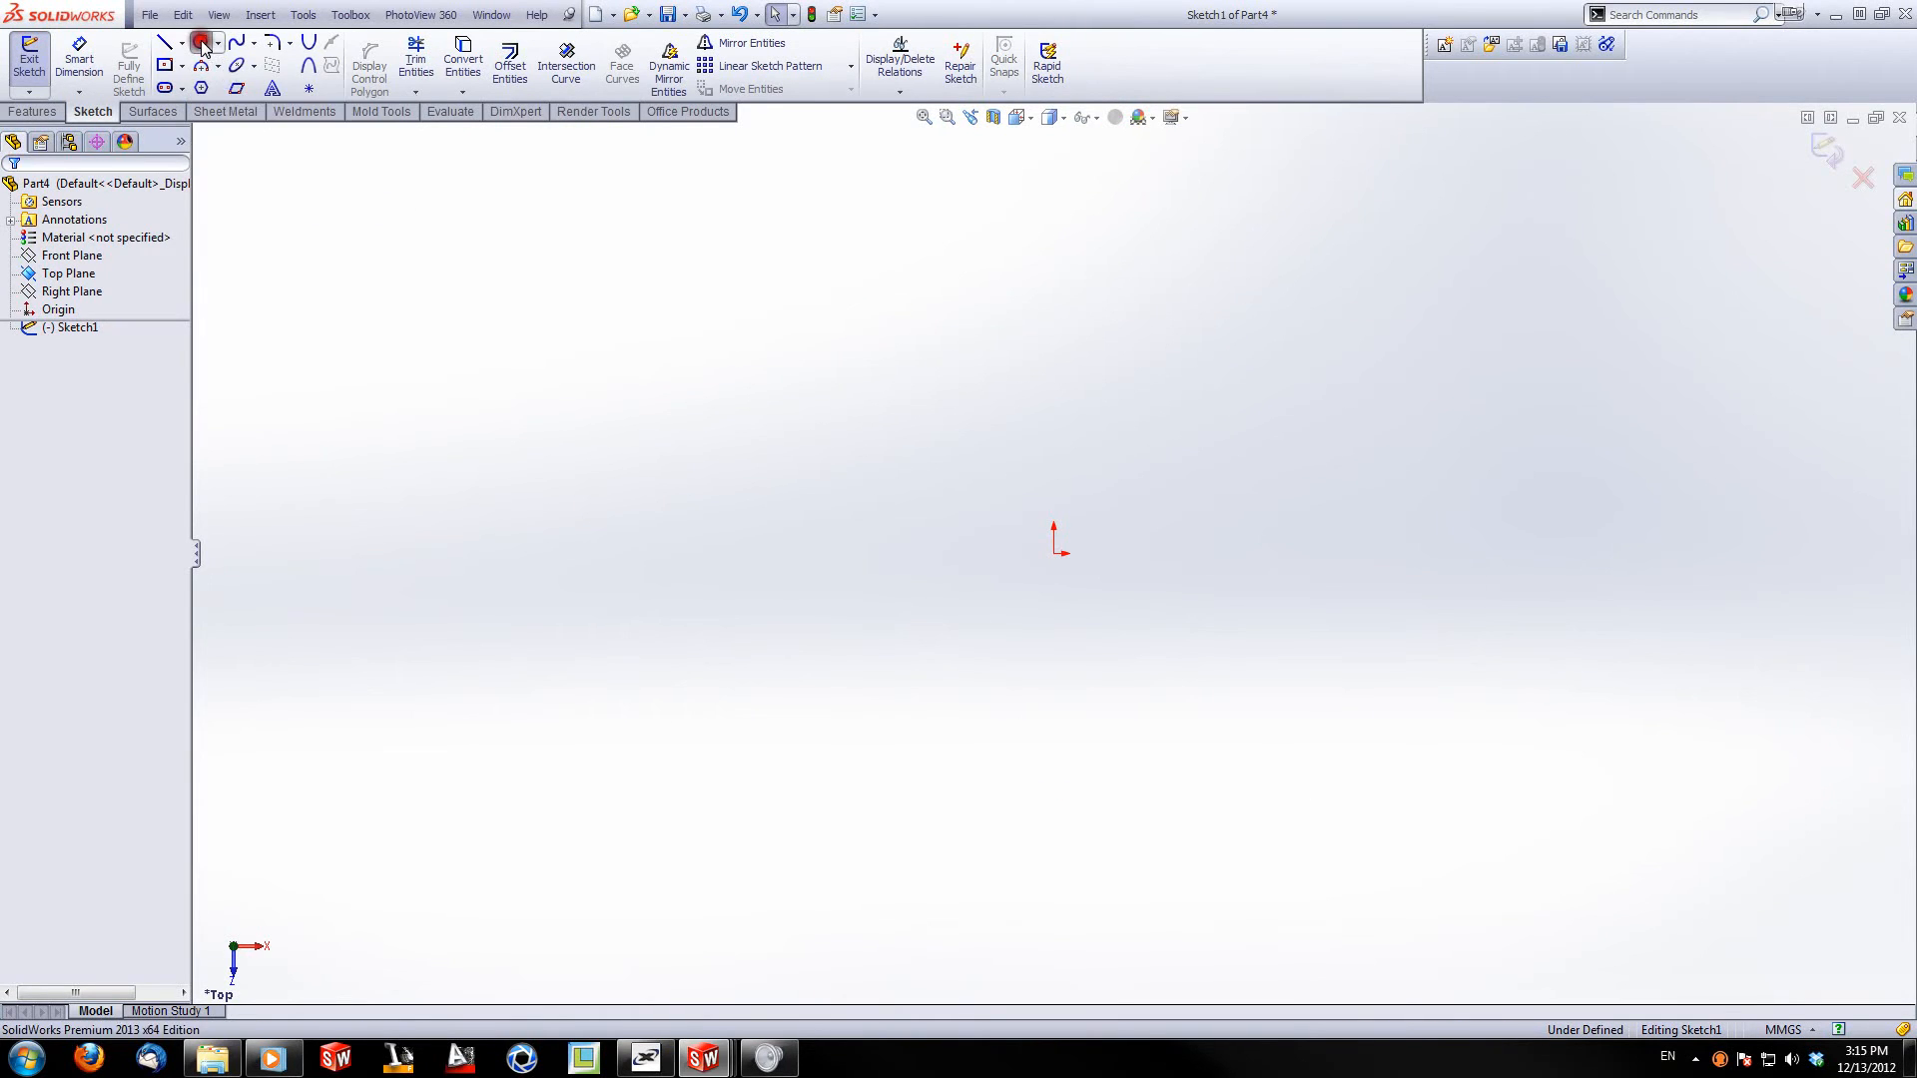
left_click(1053, 553)
left_click(1151, 466)
Step: Dimension the circle's diameter to 50 mm and exit the sketch
left_click(79, 62)
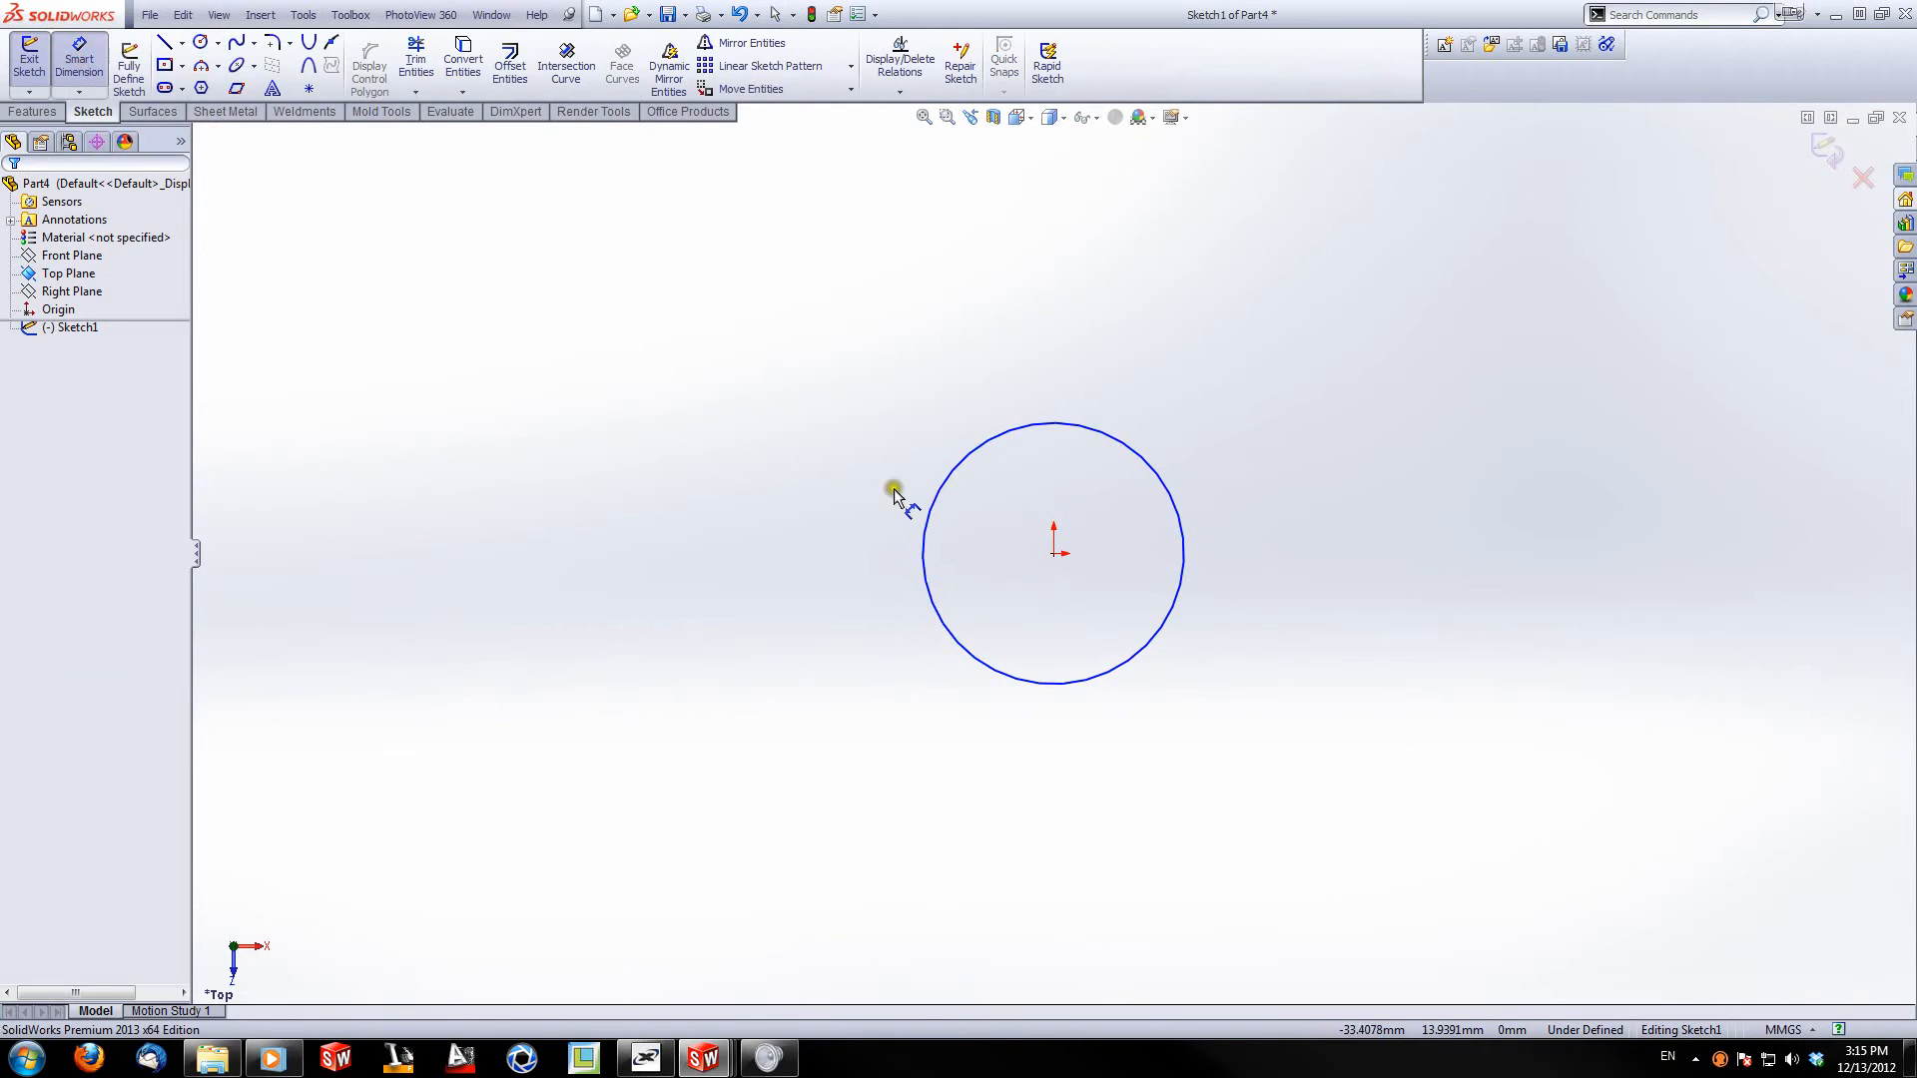
left_click(931, 504)
left_click(736, 791)
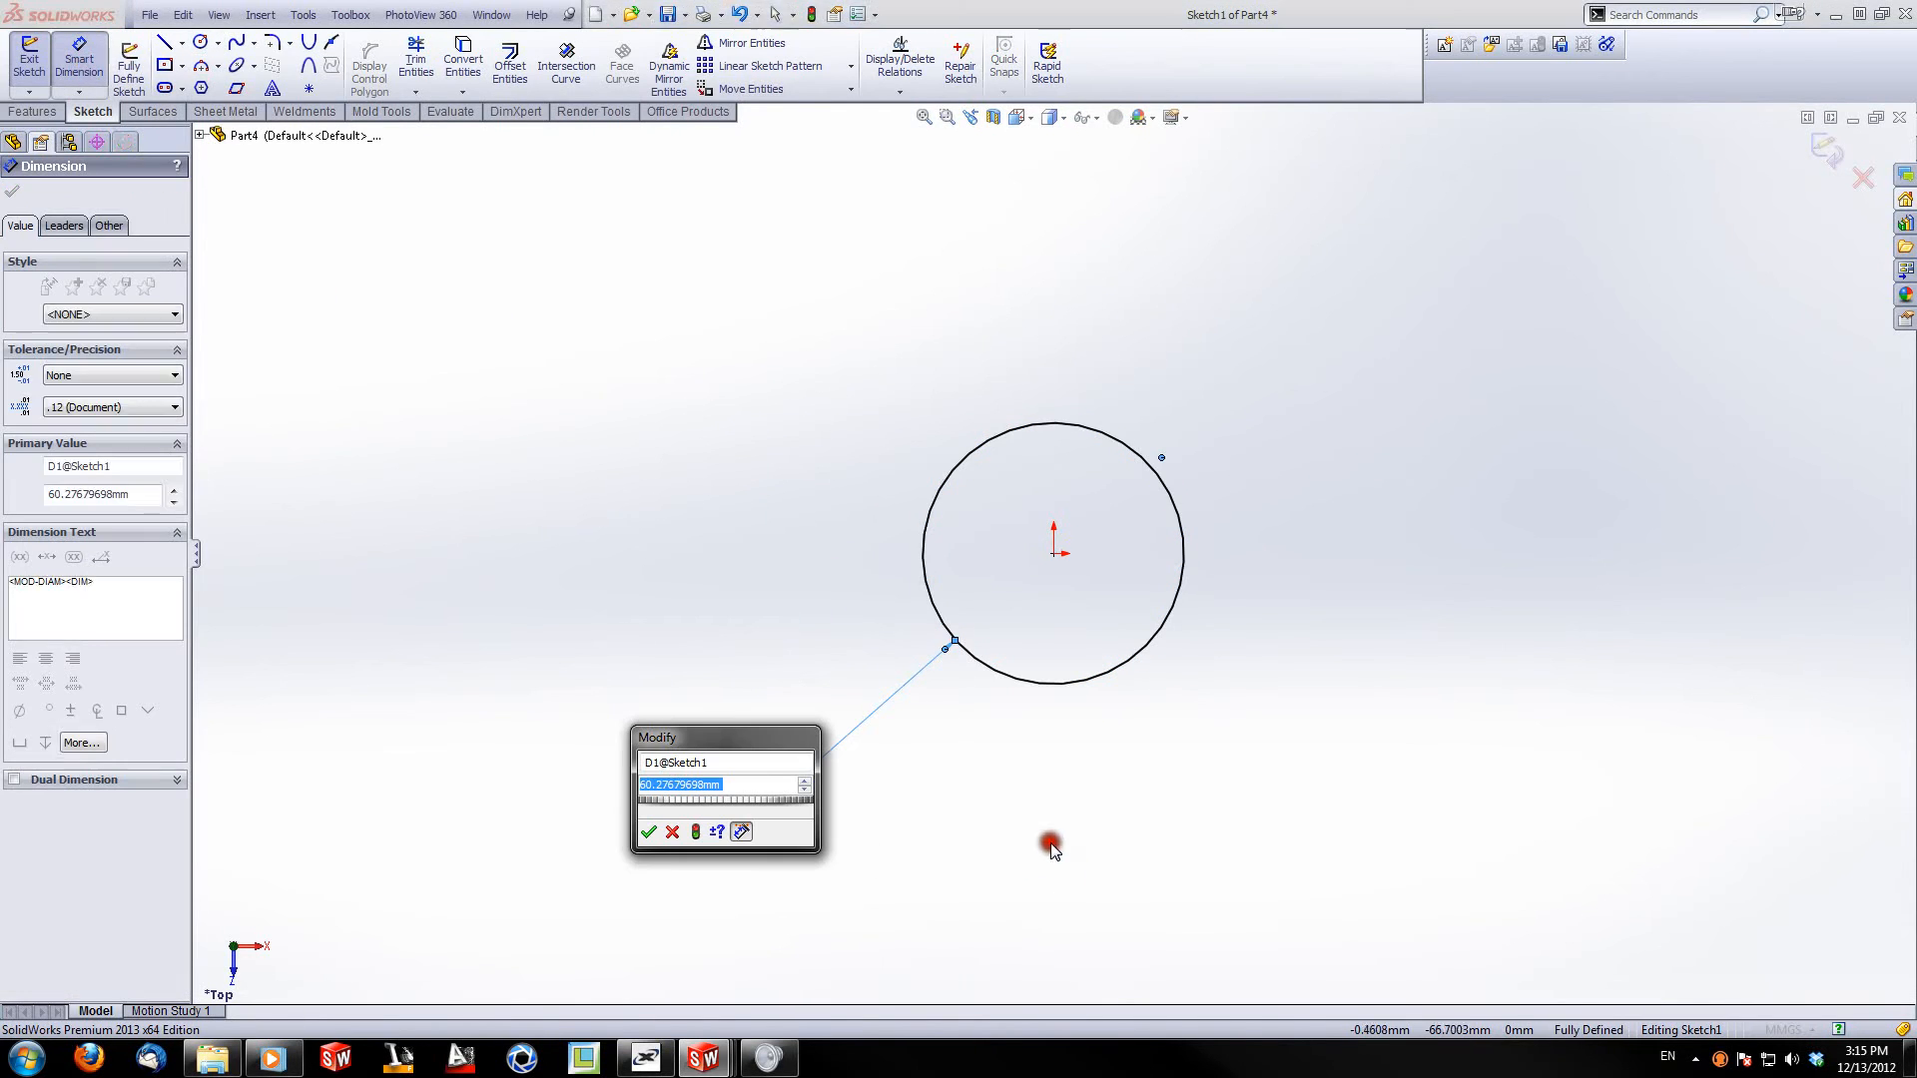
type("50")
key("Return")
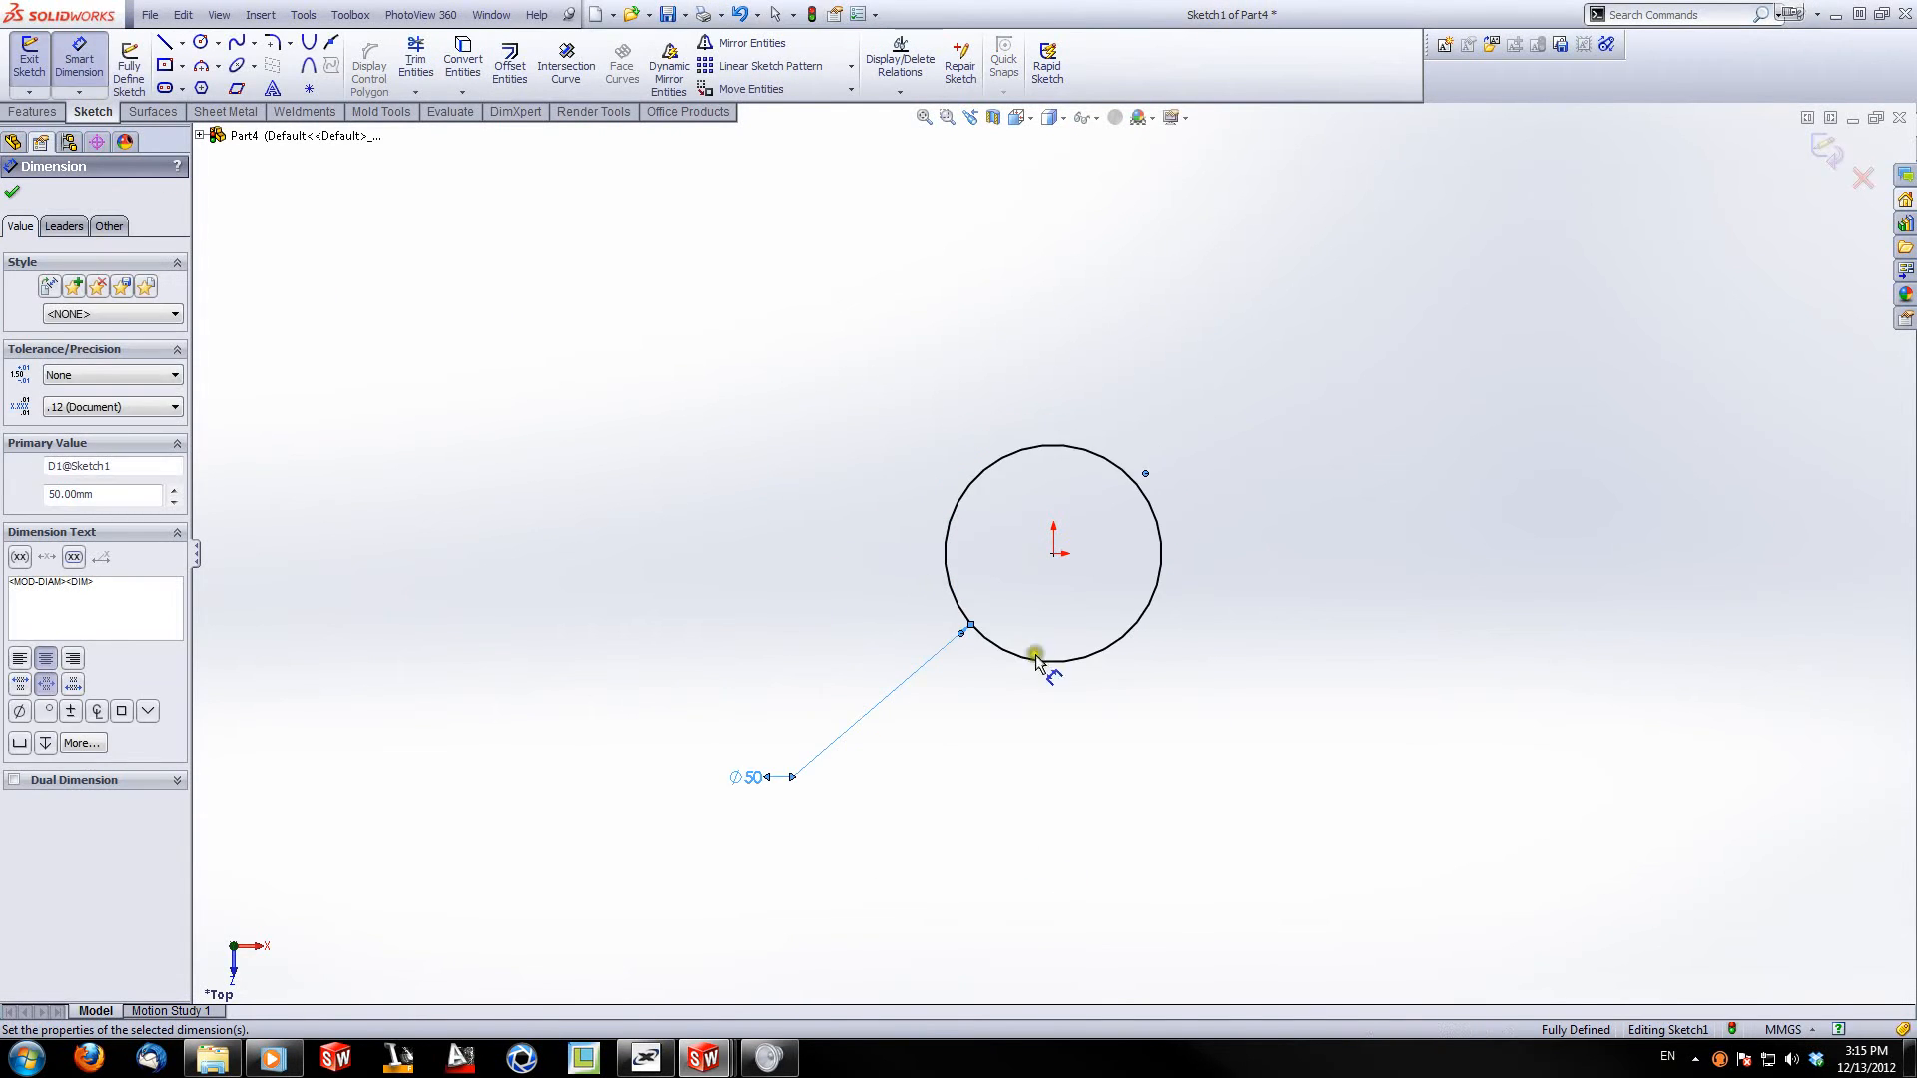
left_click(1812, 165)
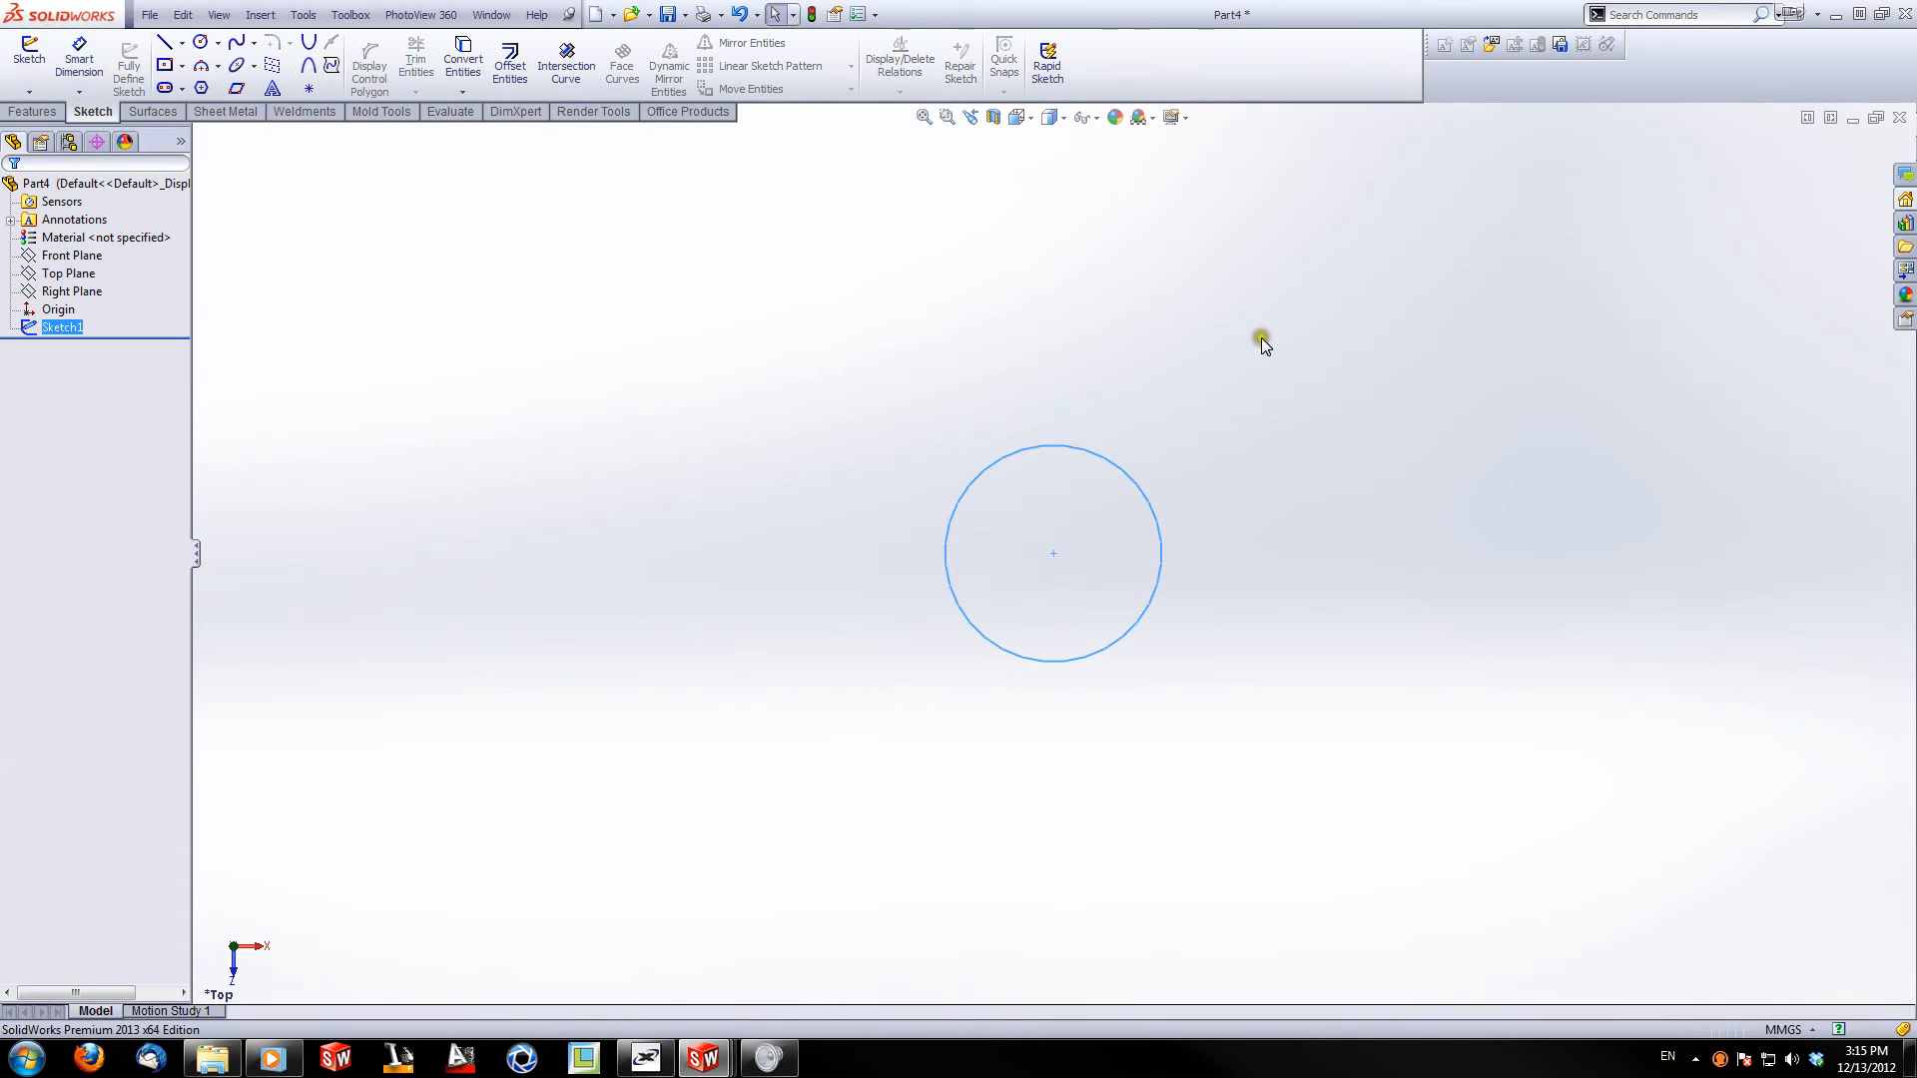
Step: Start a Helix and Spiral curve from the circle sketch and set its start angle to 90 degrees
left_click(50, 114)
left_click(1087, 64)
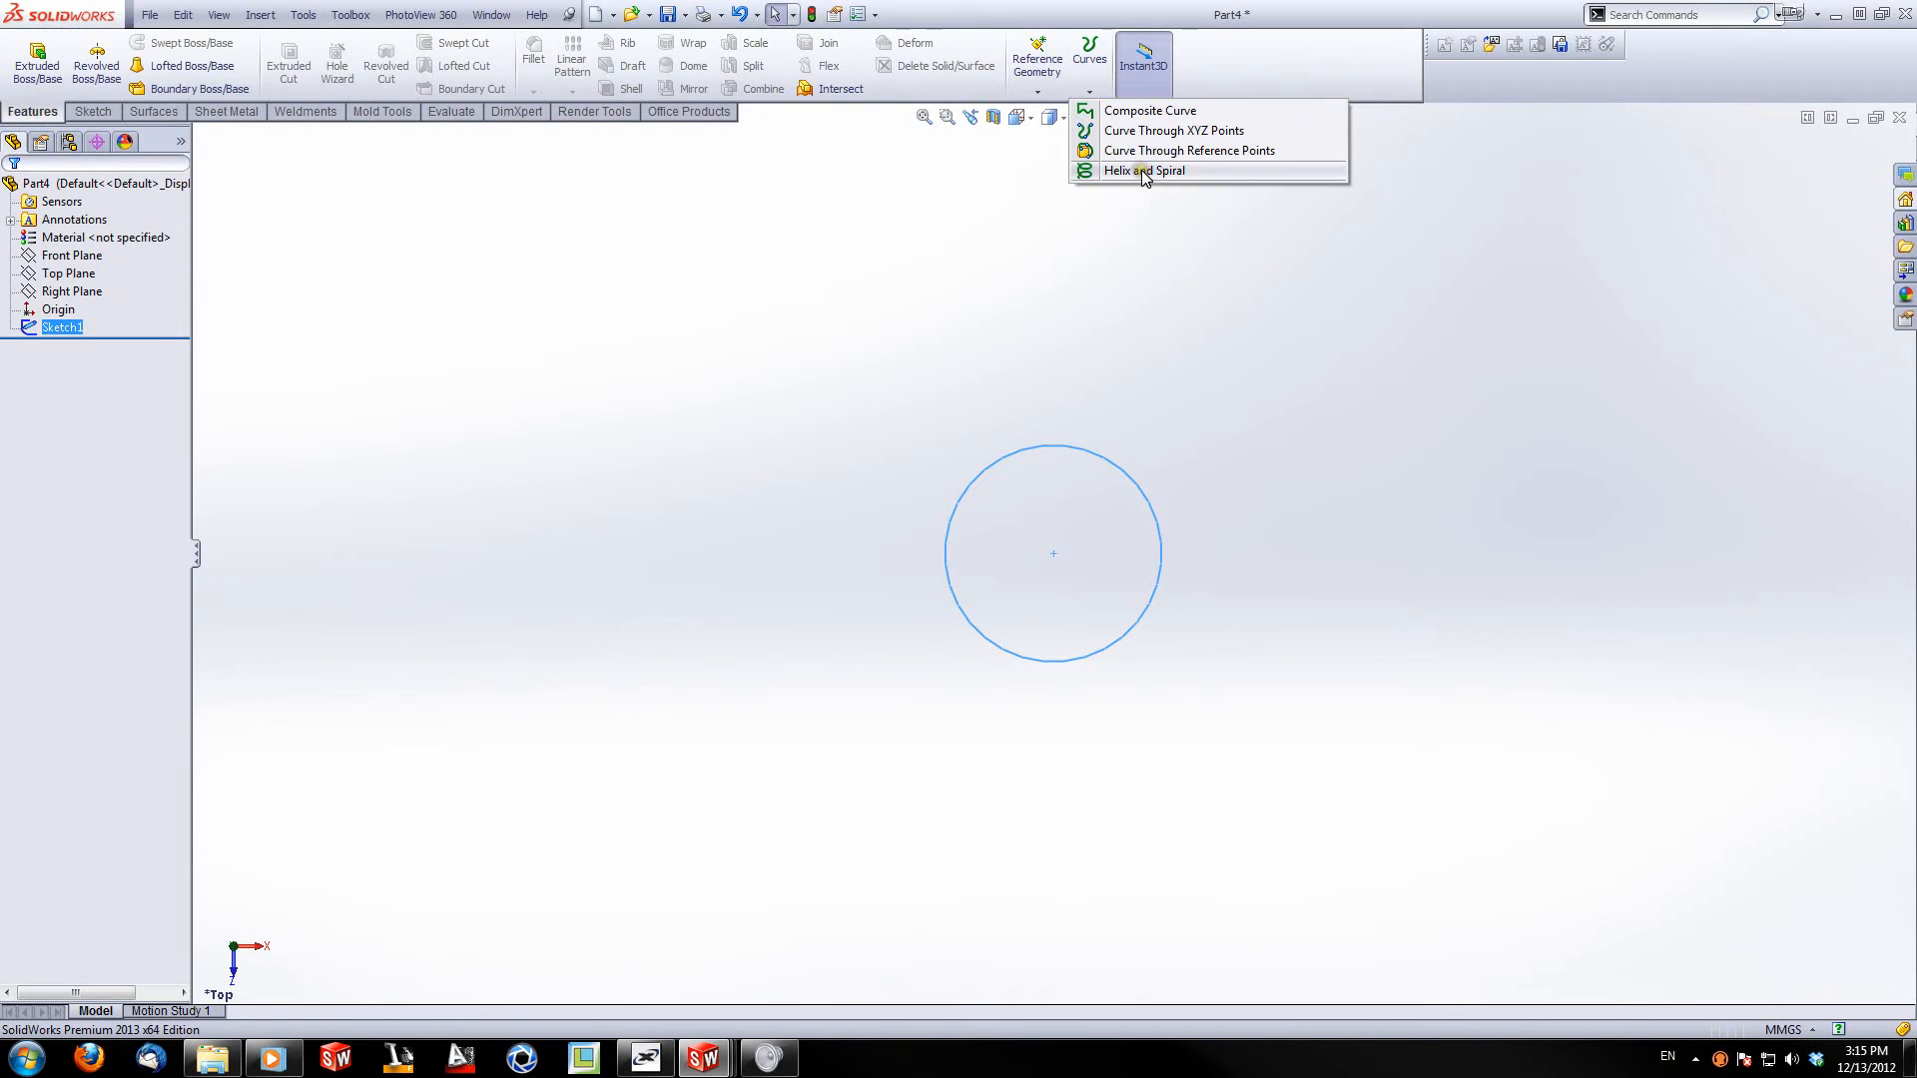
left_click(1143, 171)
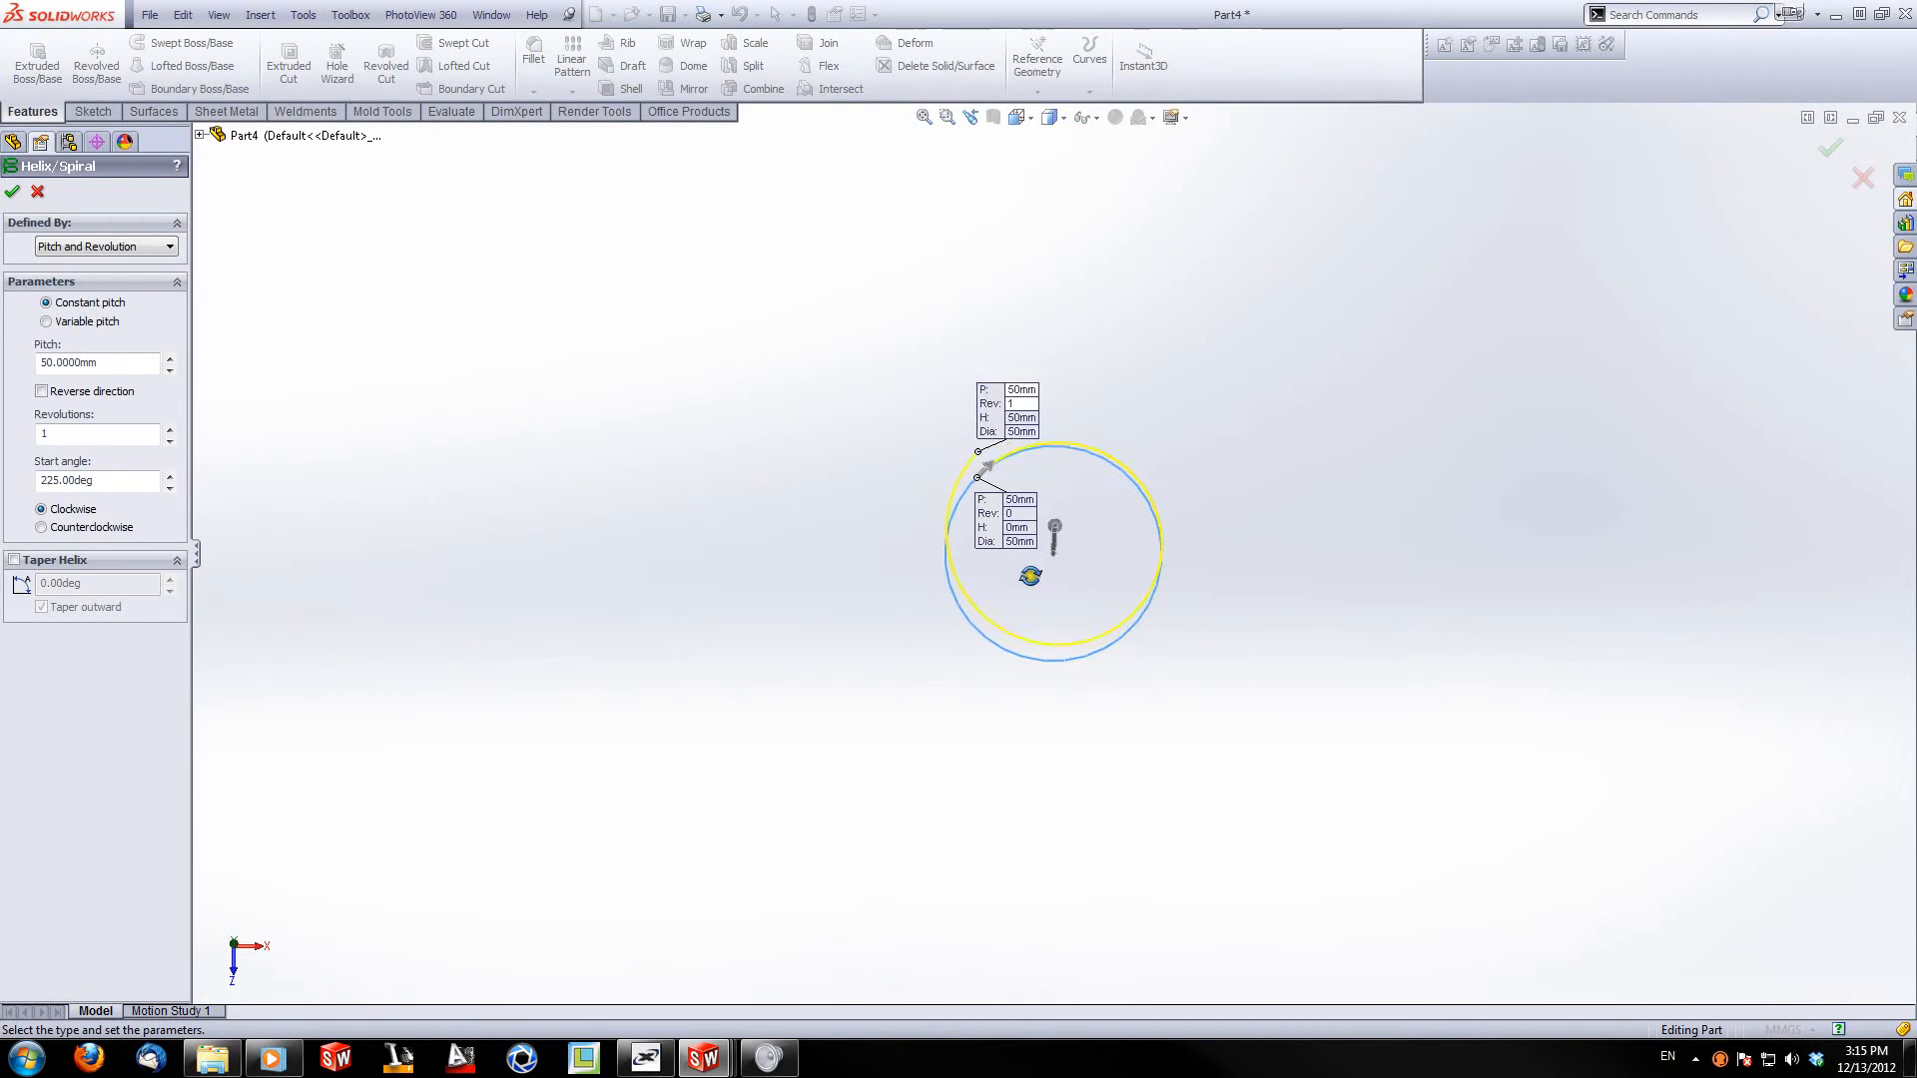
middle_click_drag(1030, 576, 1014, 462)
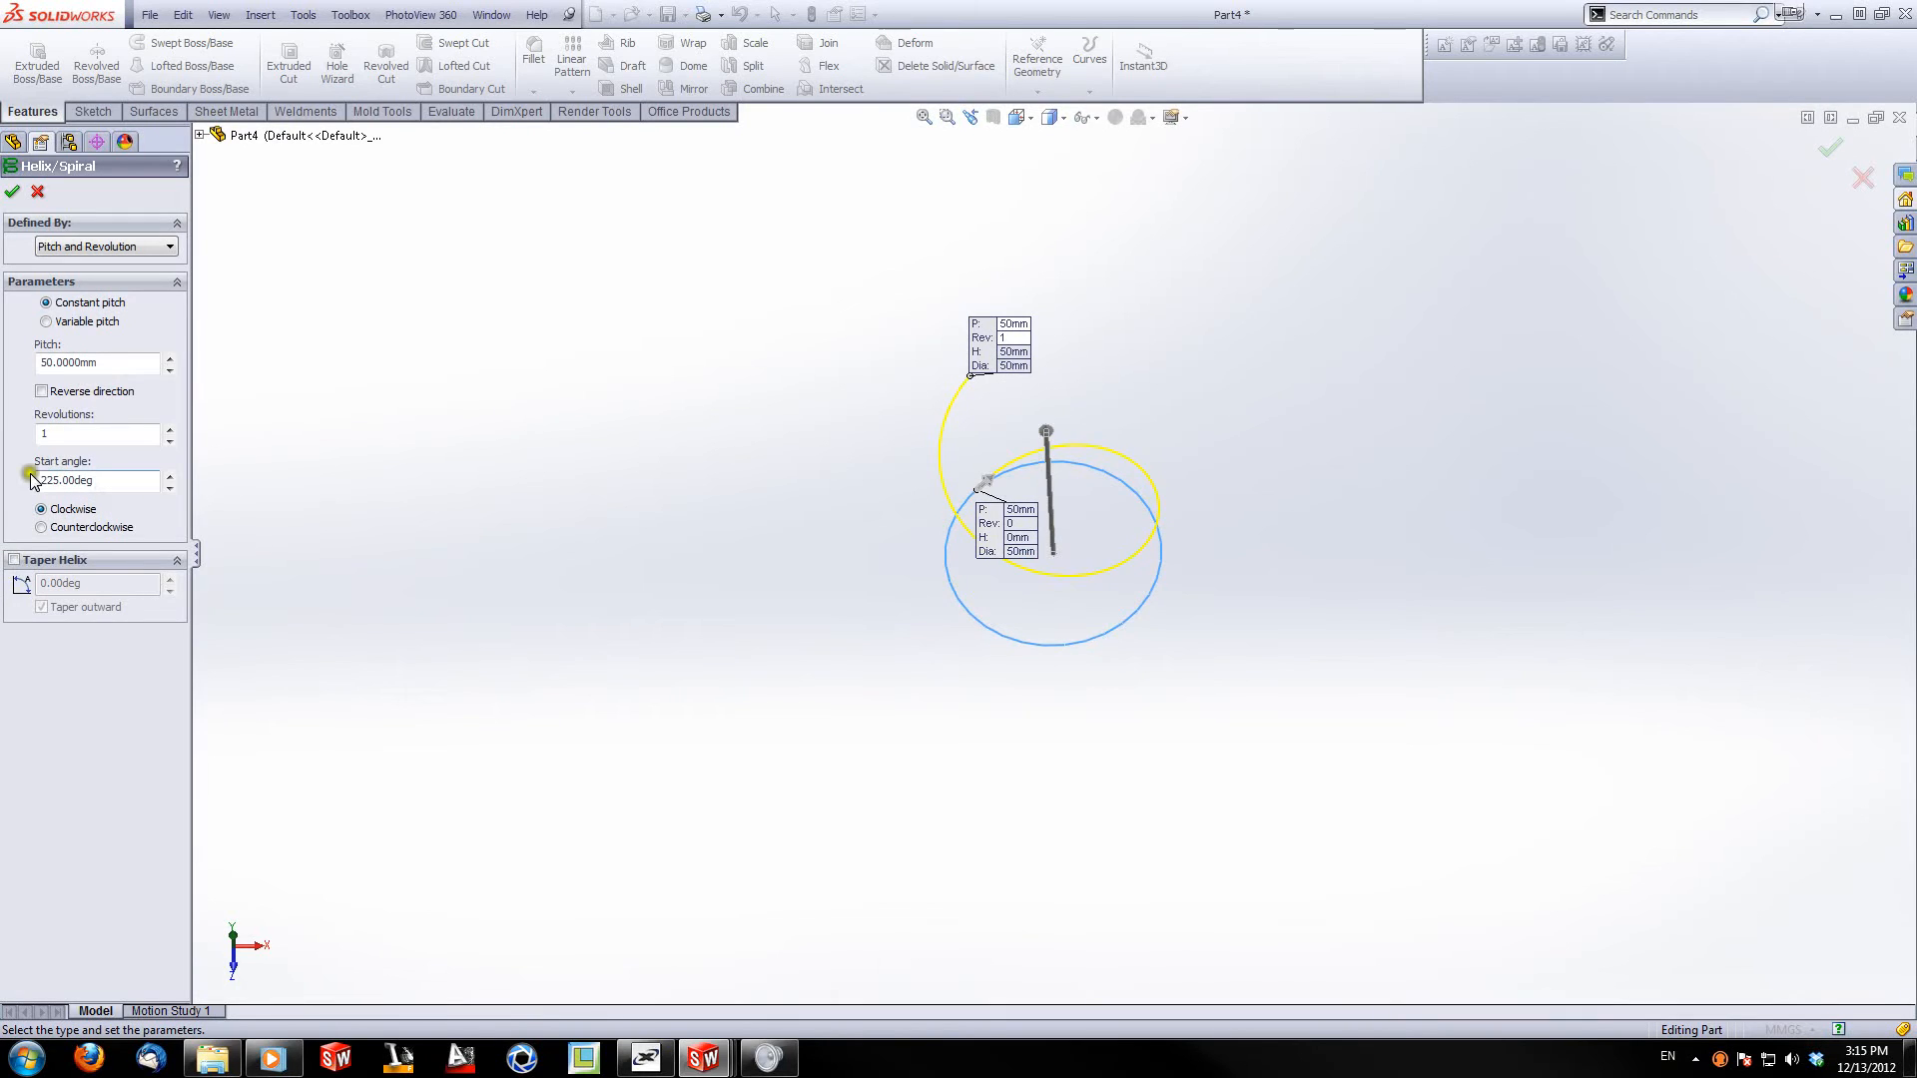
double_click(116, 477)
type("90")
key("Return")
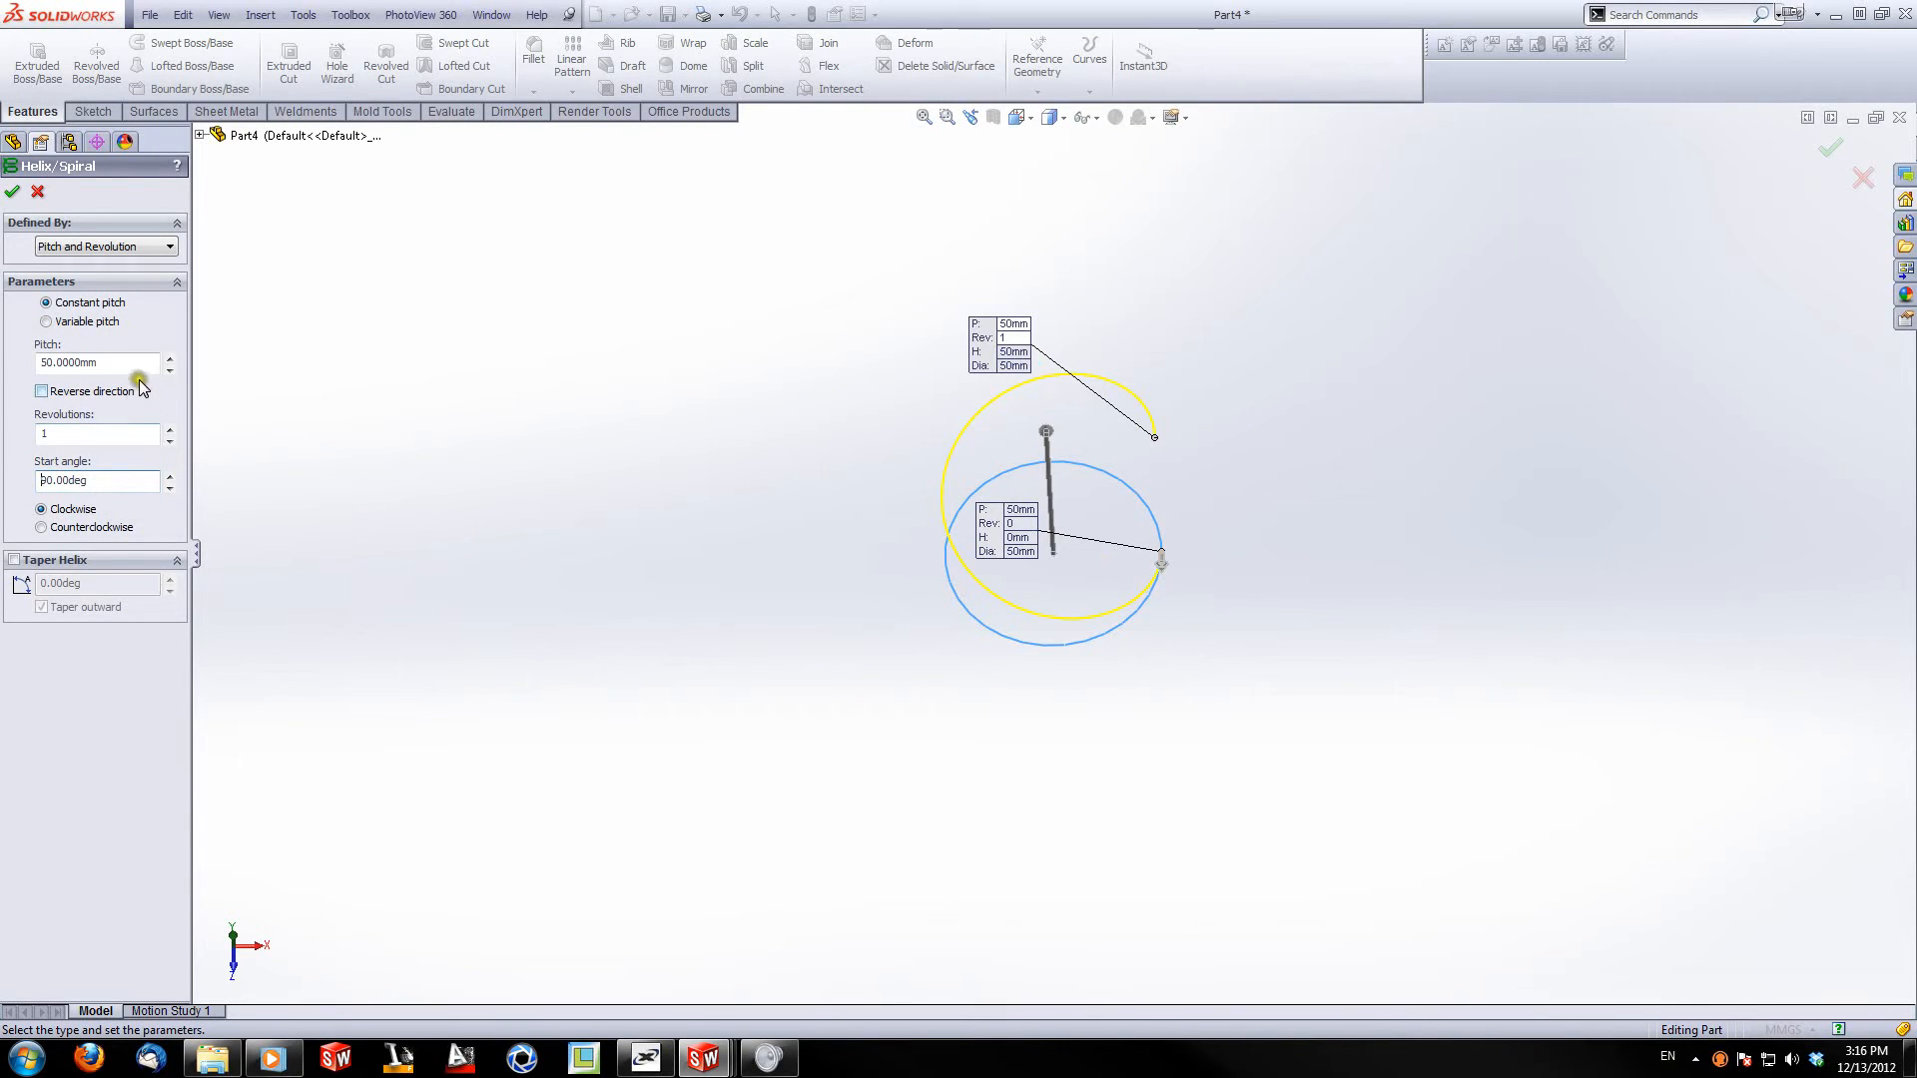
Step: Define the helix by Height and Revolution, with a height of 100 mm and 25 revolutions
left_click(166, 250)
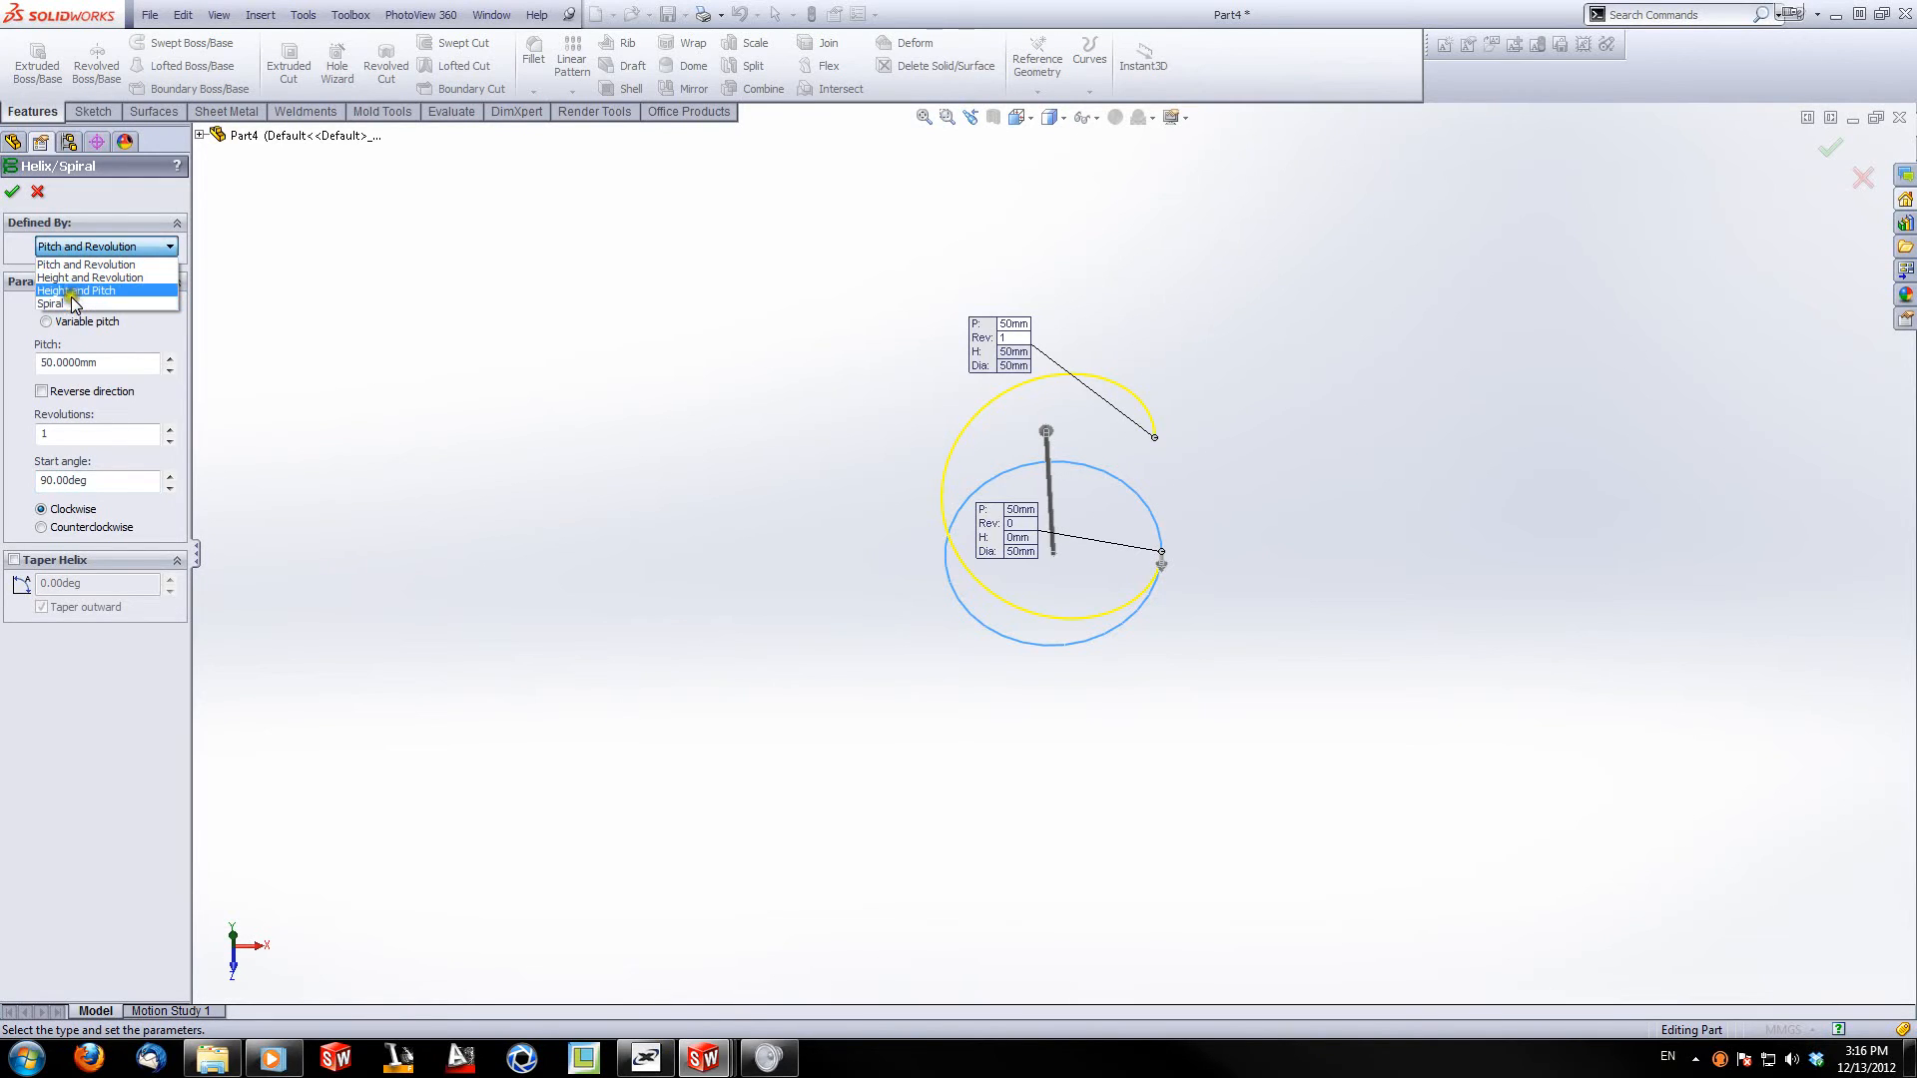
left_click(75, 278)
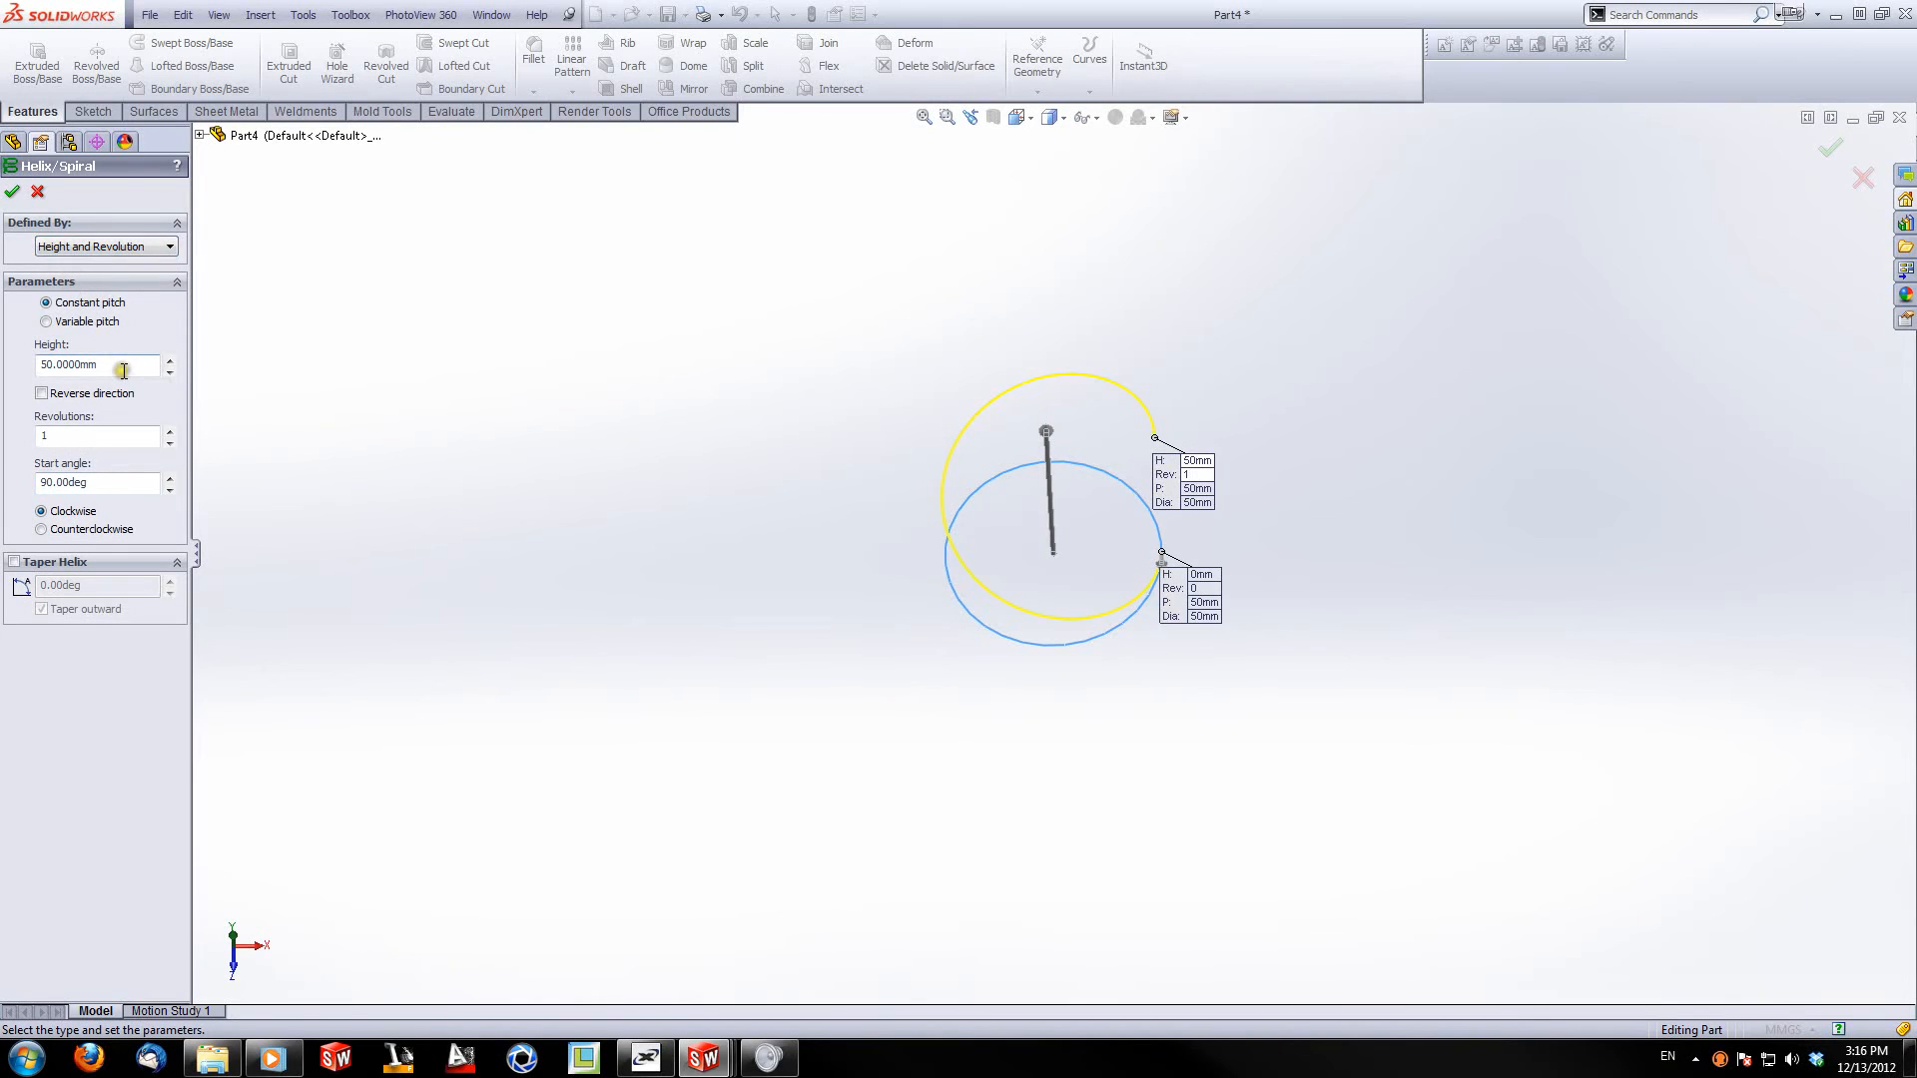
left_click_drag(122, 371, 4, 372)
type("100")
key("Return")
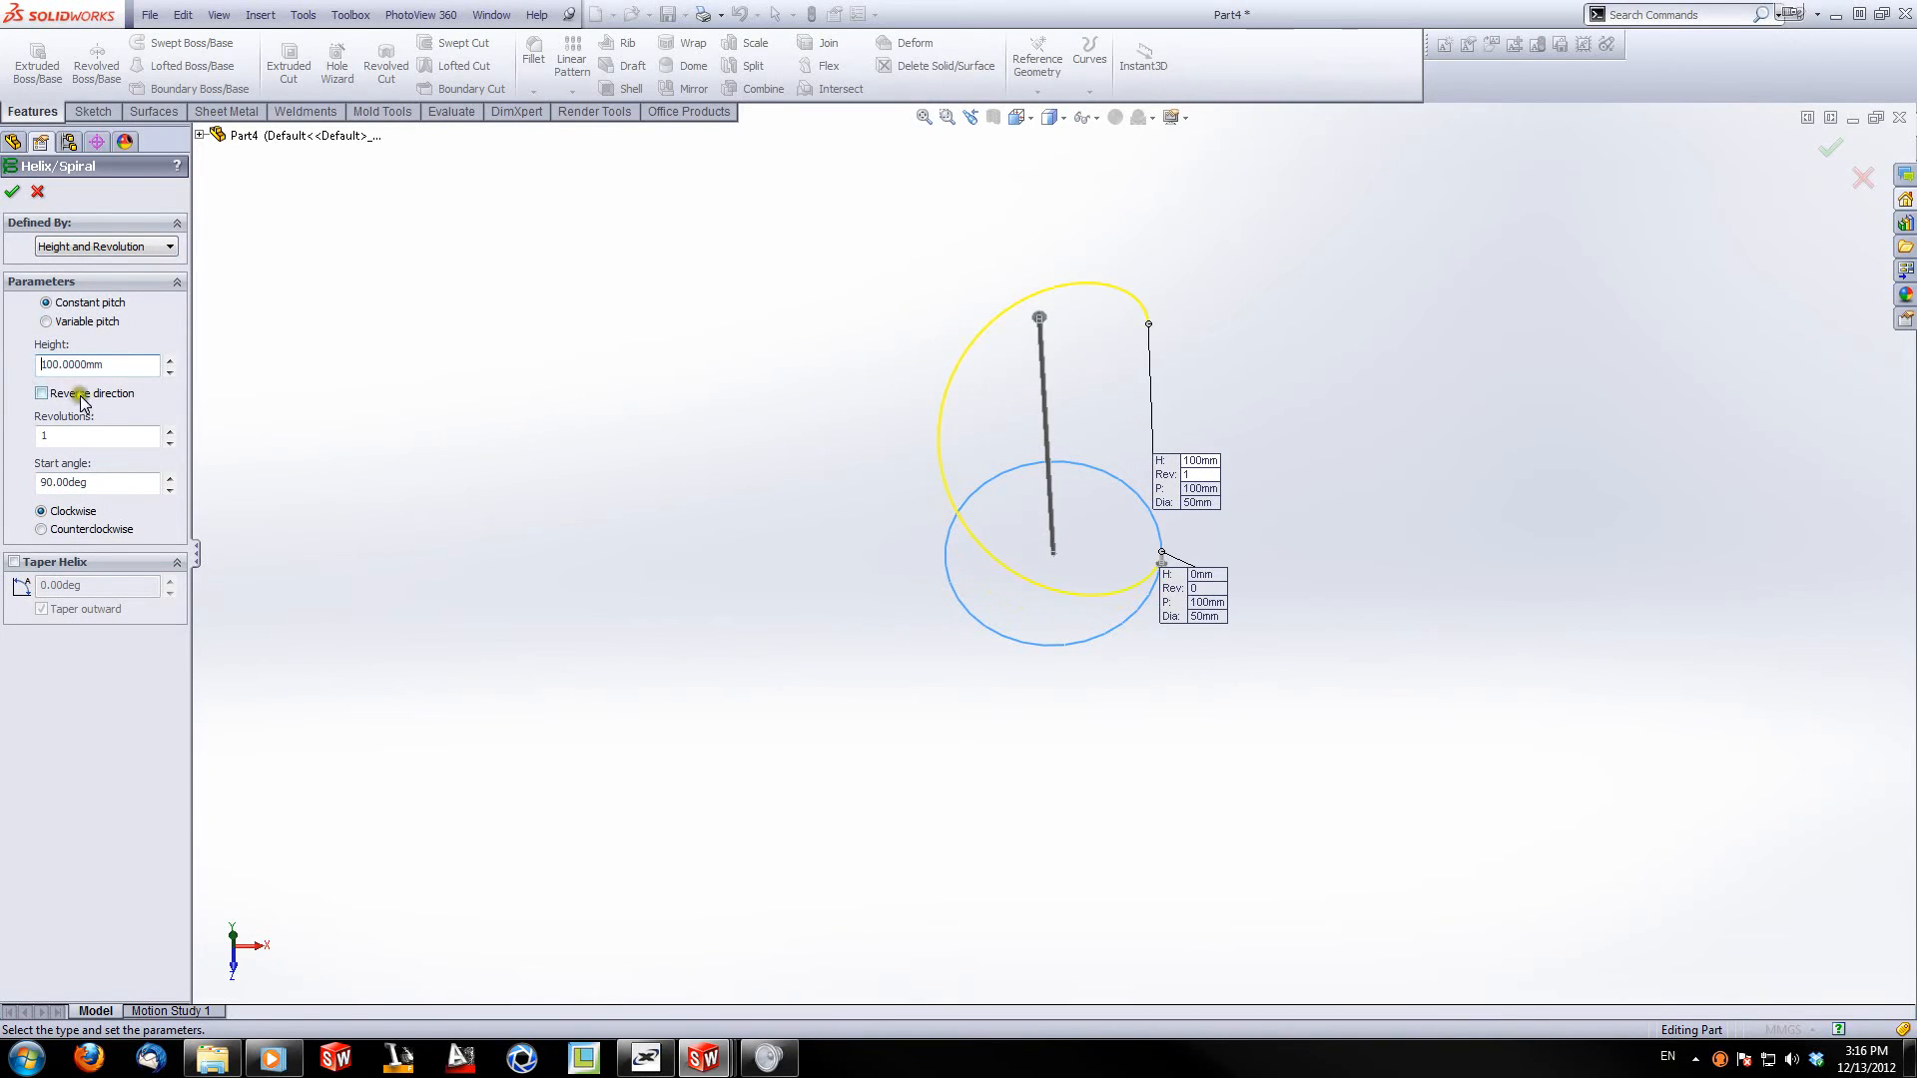
left_click_drag(75, 433, 20, 445)
key("Return")
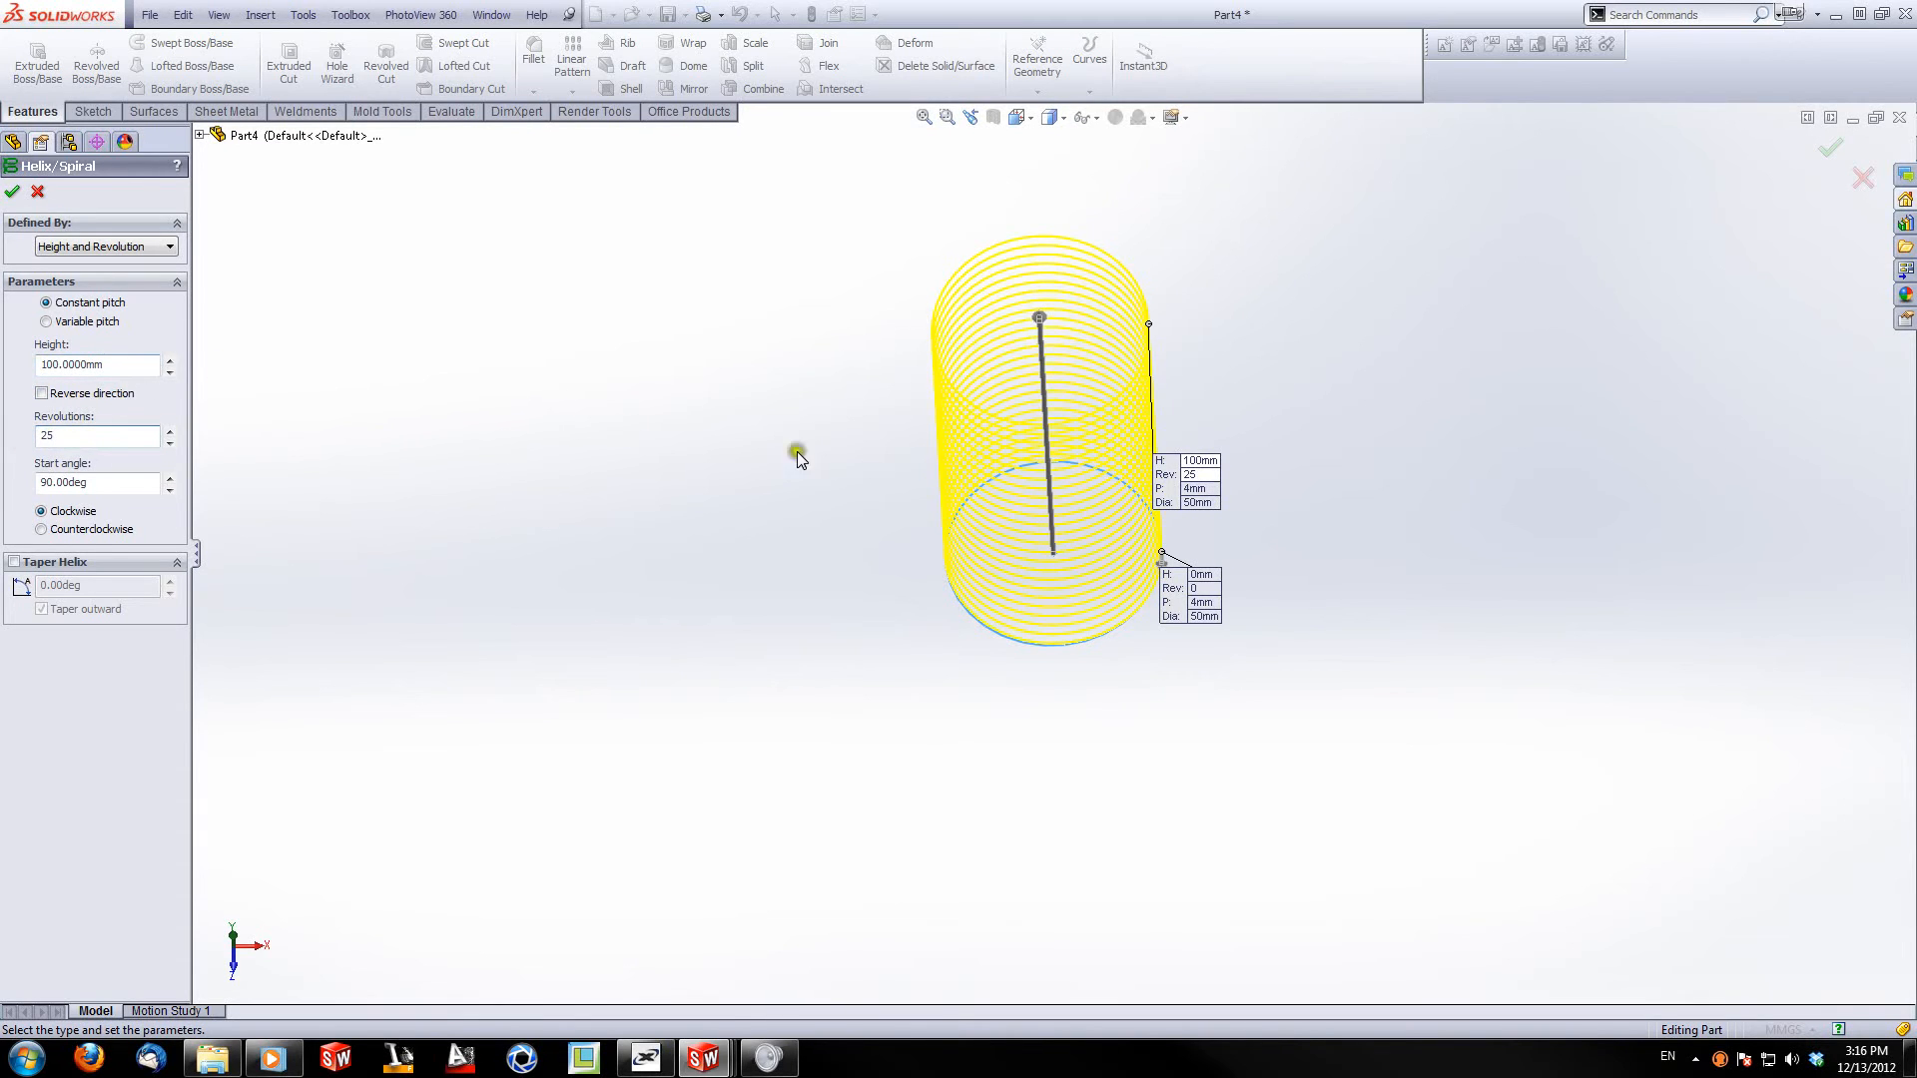
middle_click_drag(884, 382, 886, 302)
scroll(1156, 309, "up", 2)
scroll(1156, 309, "down", 4)
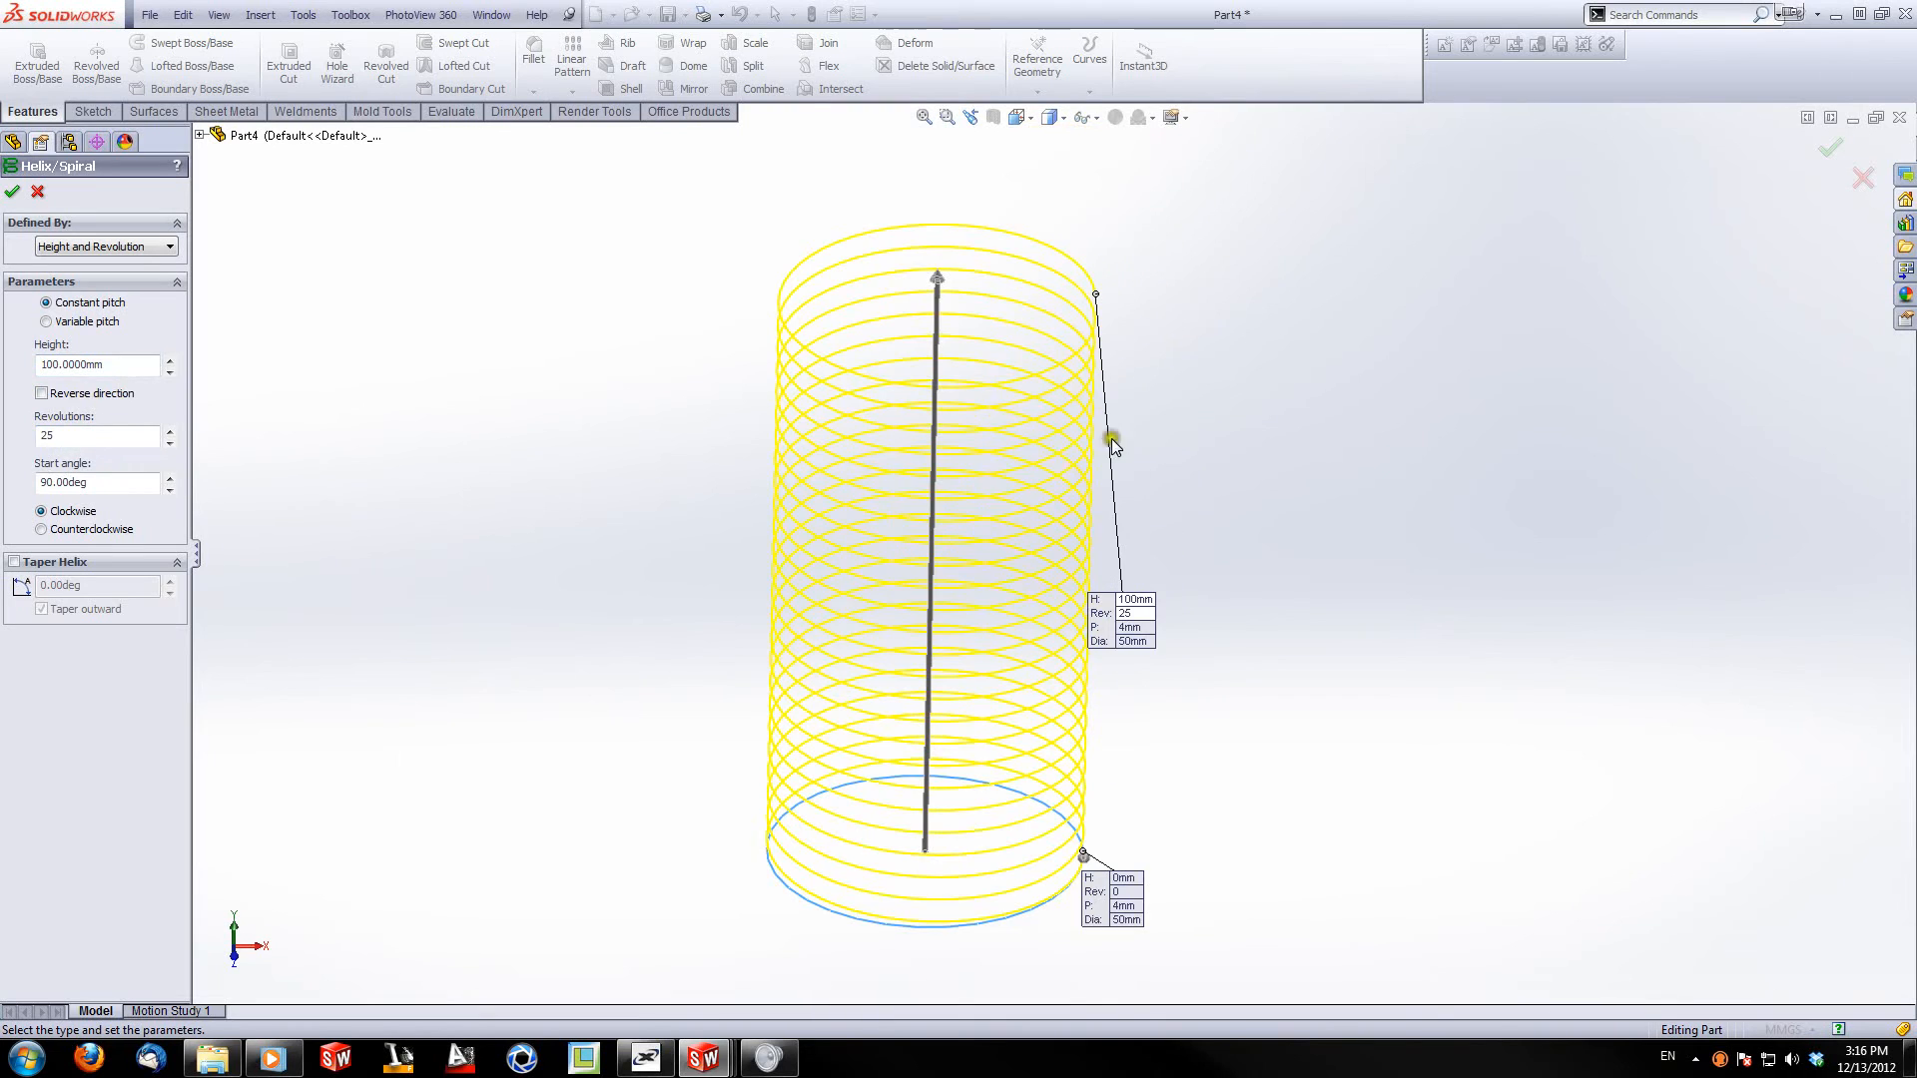
Step: Set the helix height to 200 mm and create the helix
double_click(137, 363)
type("200")
key("Return")
scroll(679, 416, "up", 6)
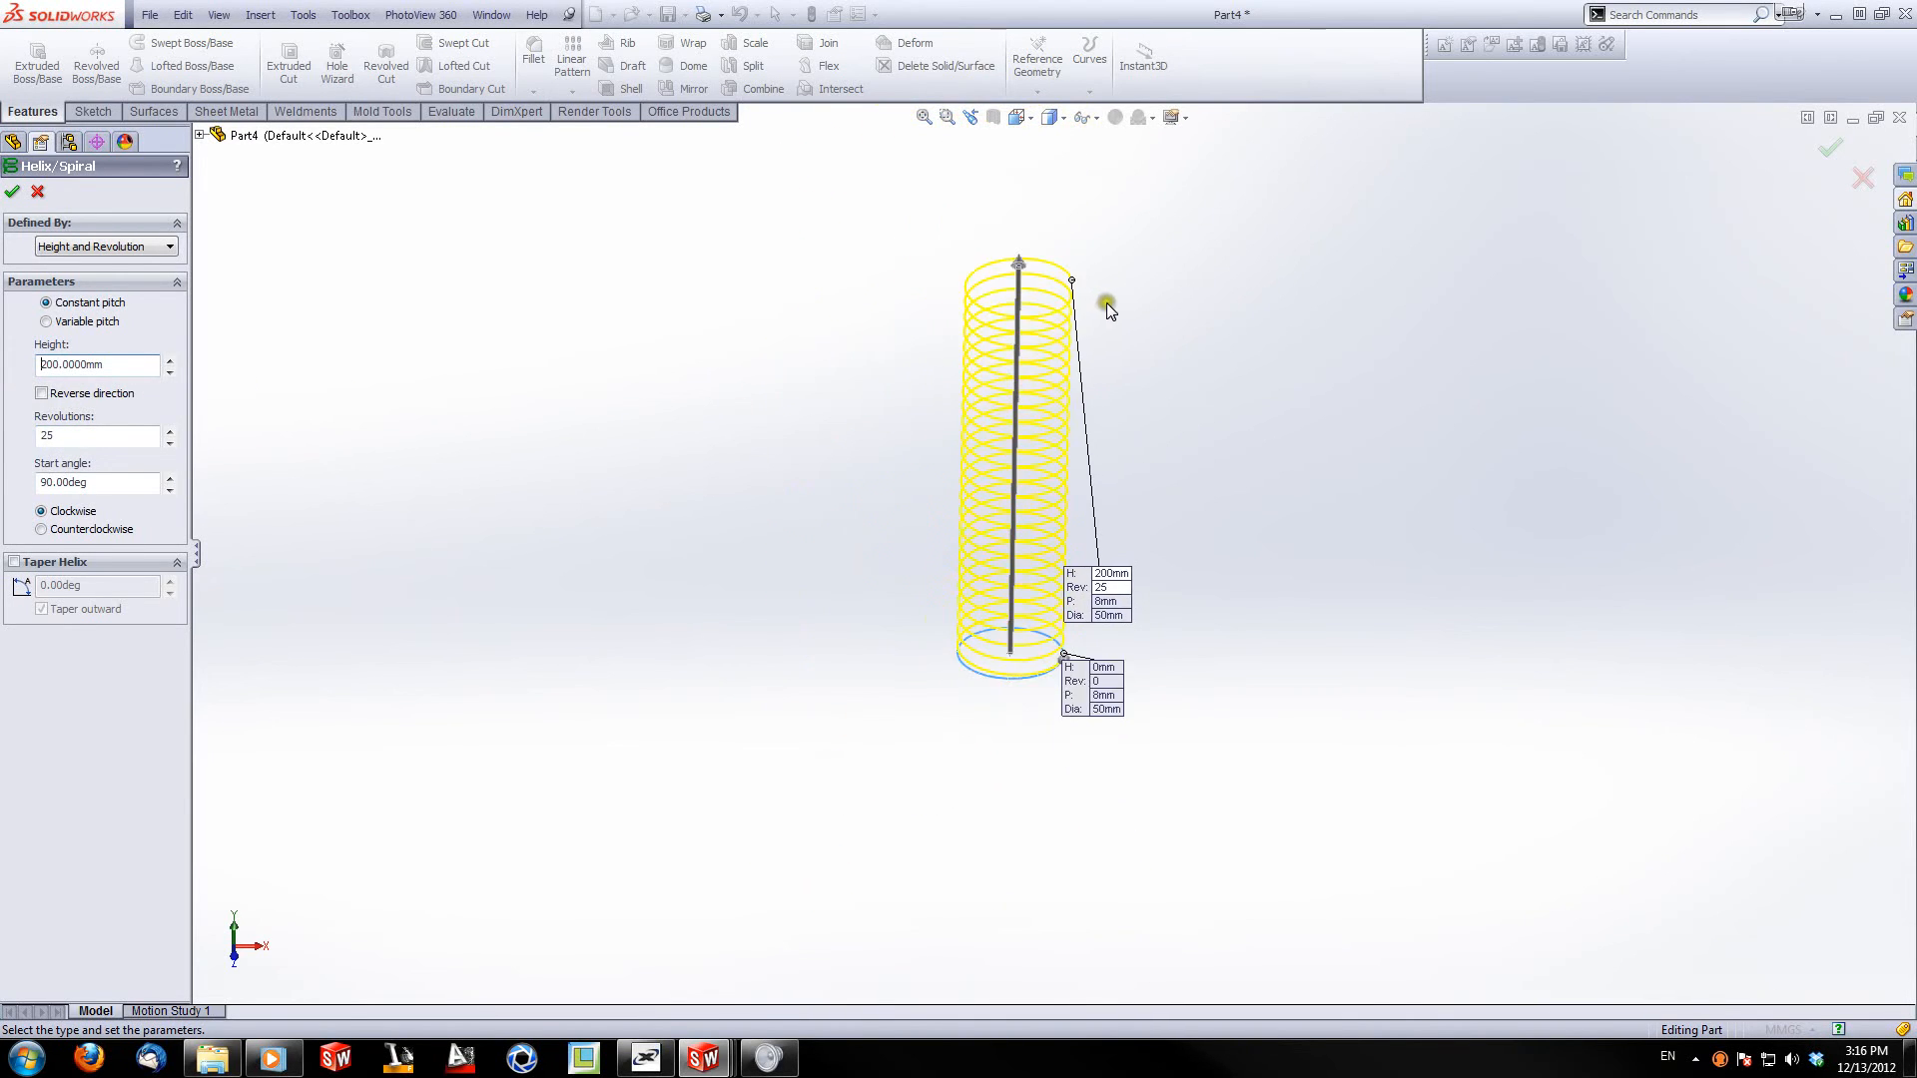
scroll(1106, 302, "down", 2)
left_click(12, 196)
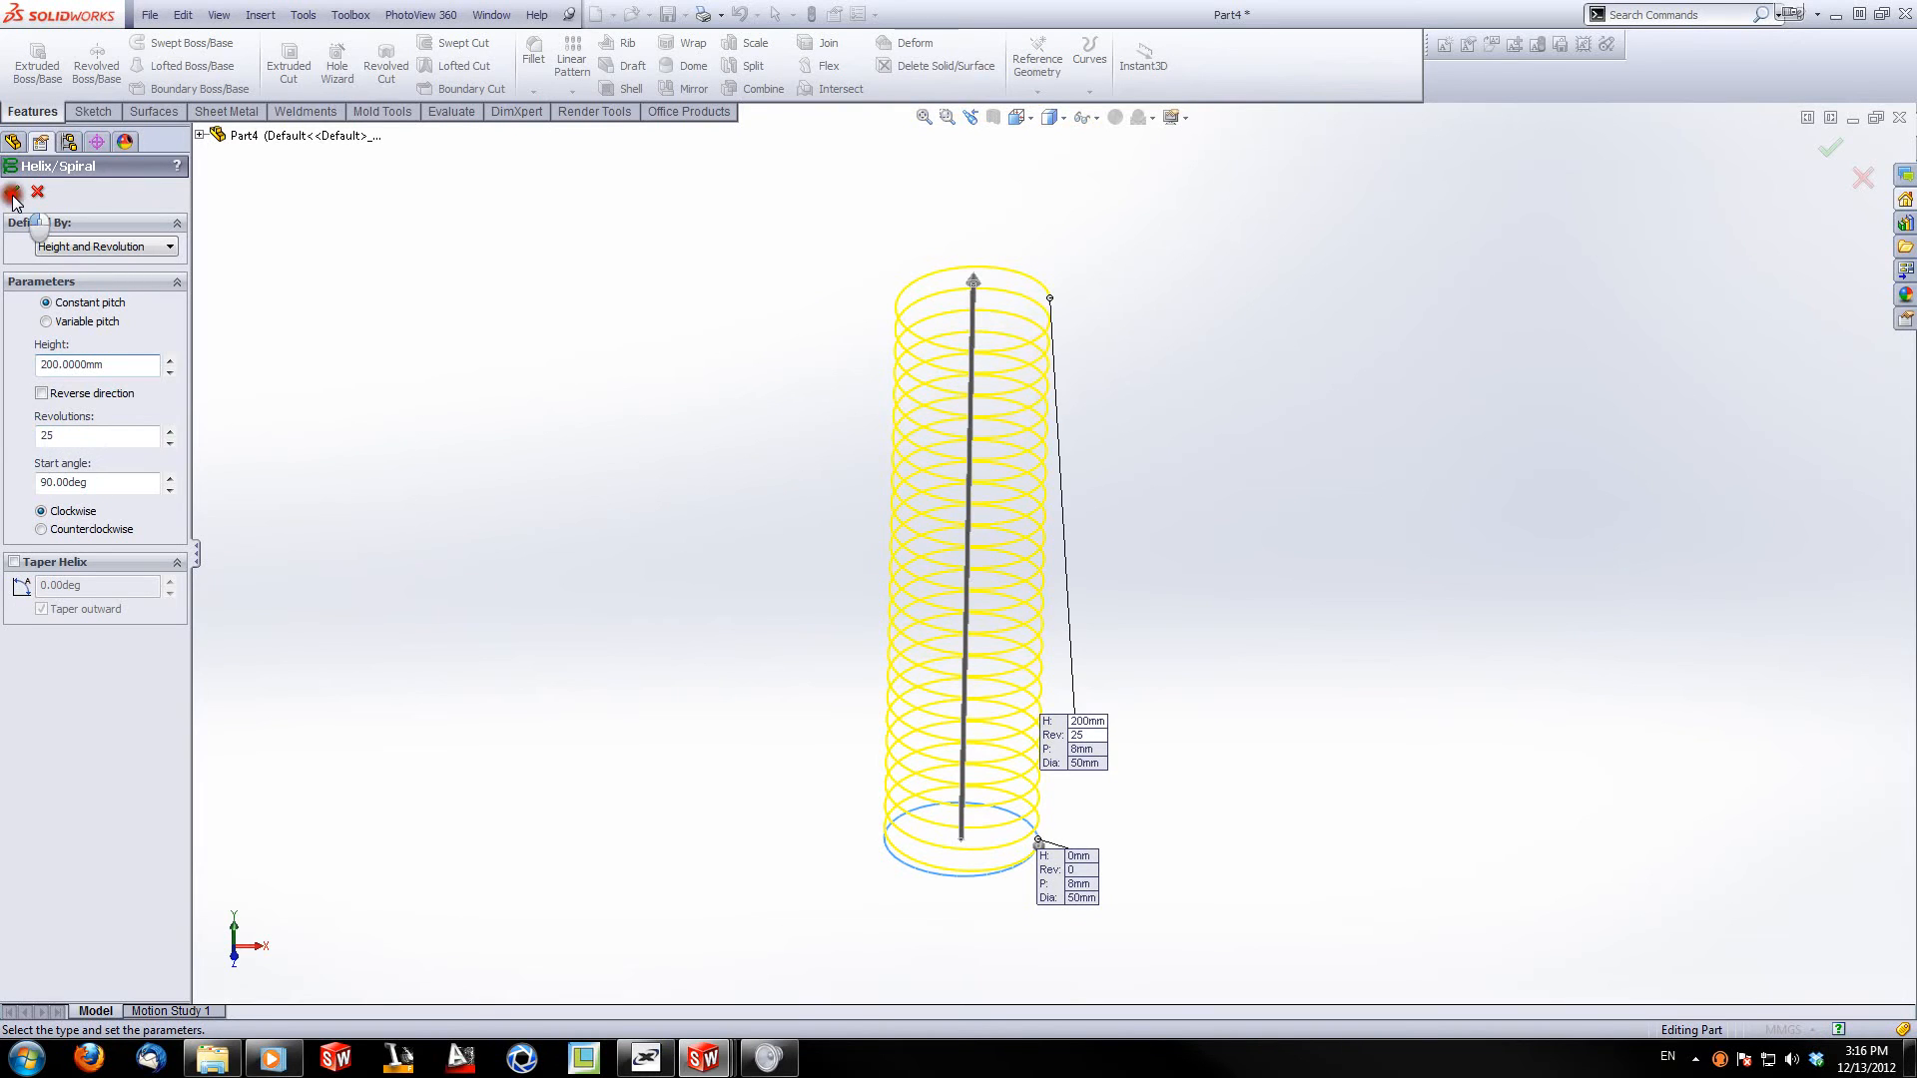
mouse_move(633, 440)
middle_mouse_down()
mouse_move(672, 488)
mouse_move(839, 539)
mouse_move(693, 533)
mouse_move(662, 463)
middle_mouse_up()
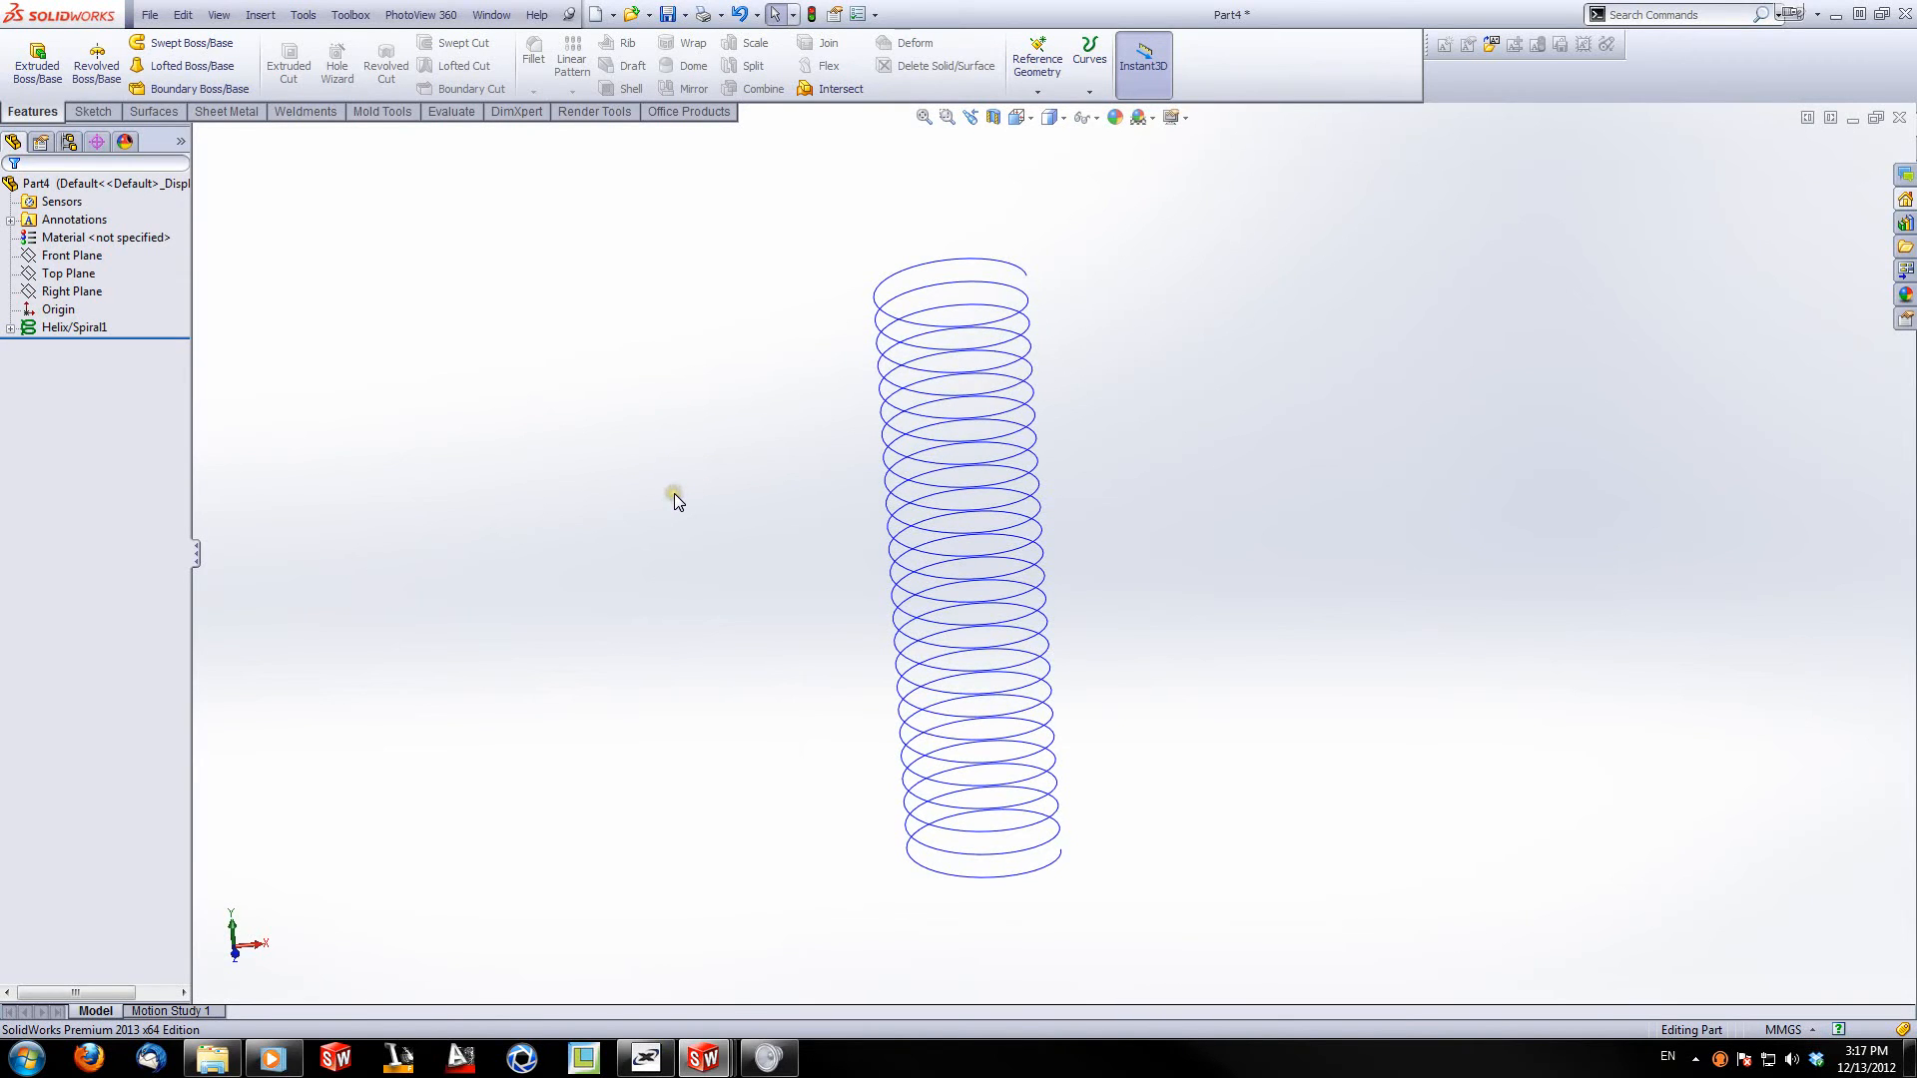
Step: Start a new sketch on the Front Plane
left_click(842, 493)
left_click(92, 114)
left_click(90, 114)
left_click(29, 55)
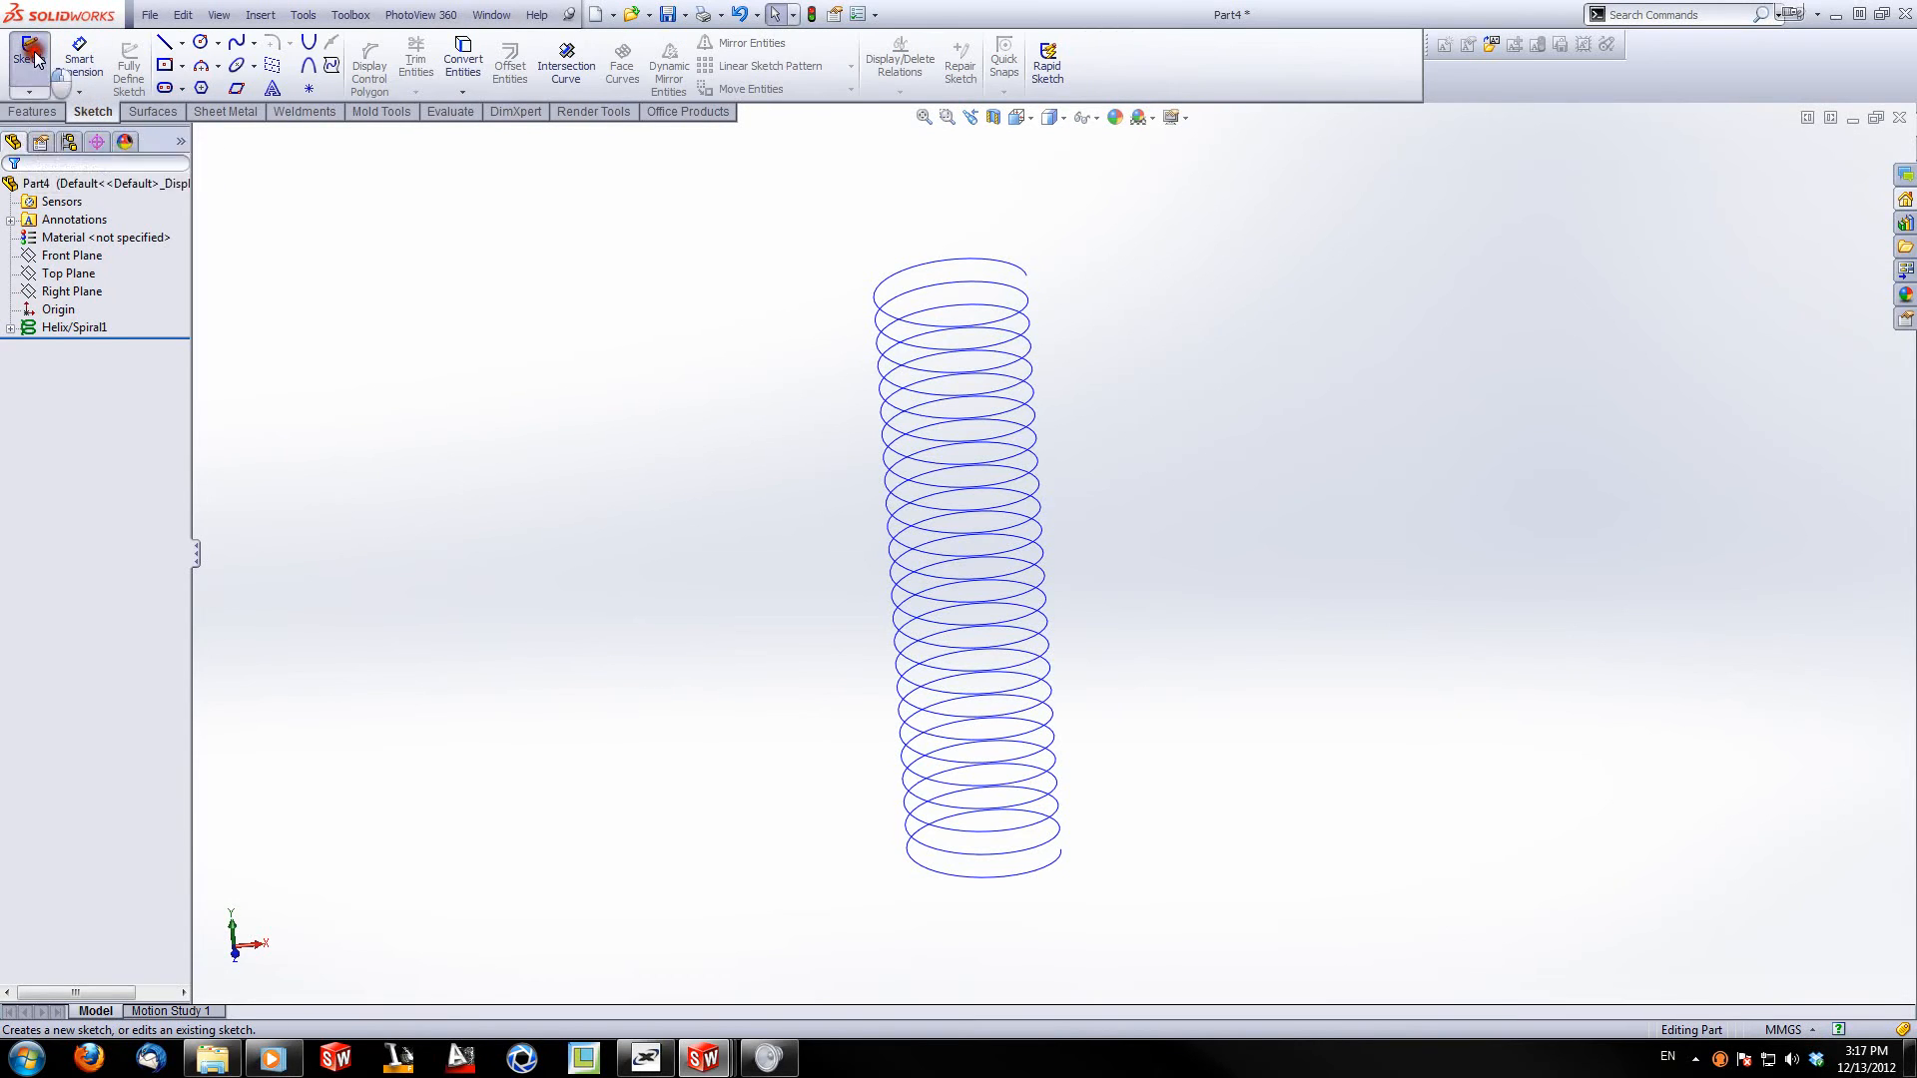
left_click(199, 134)
left_click(275, 209)
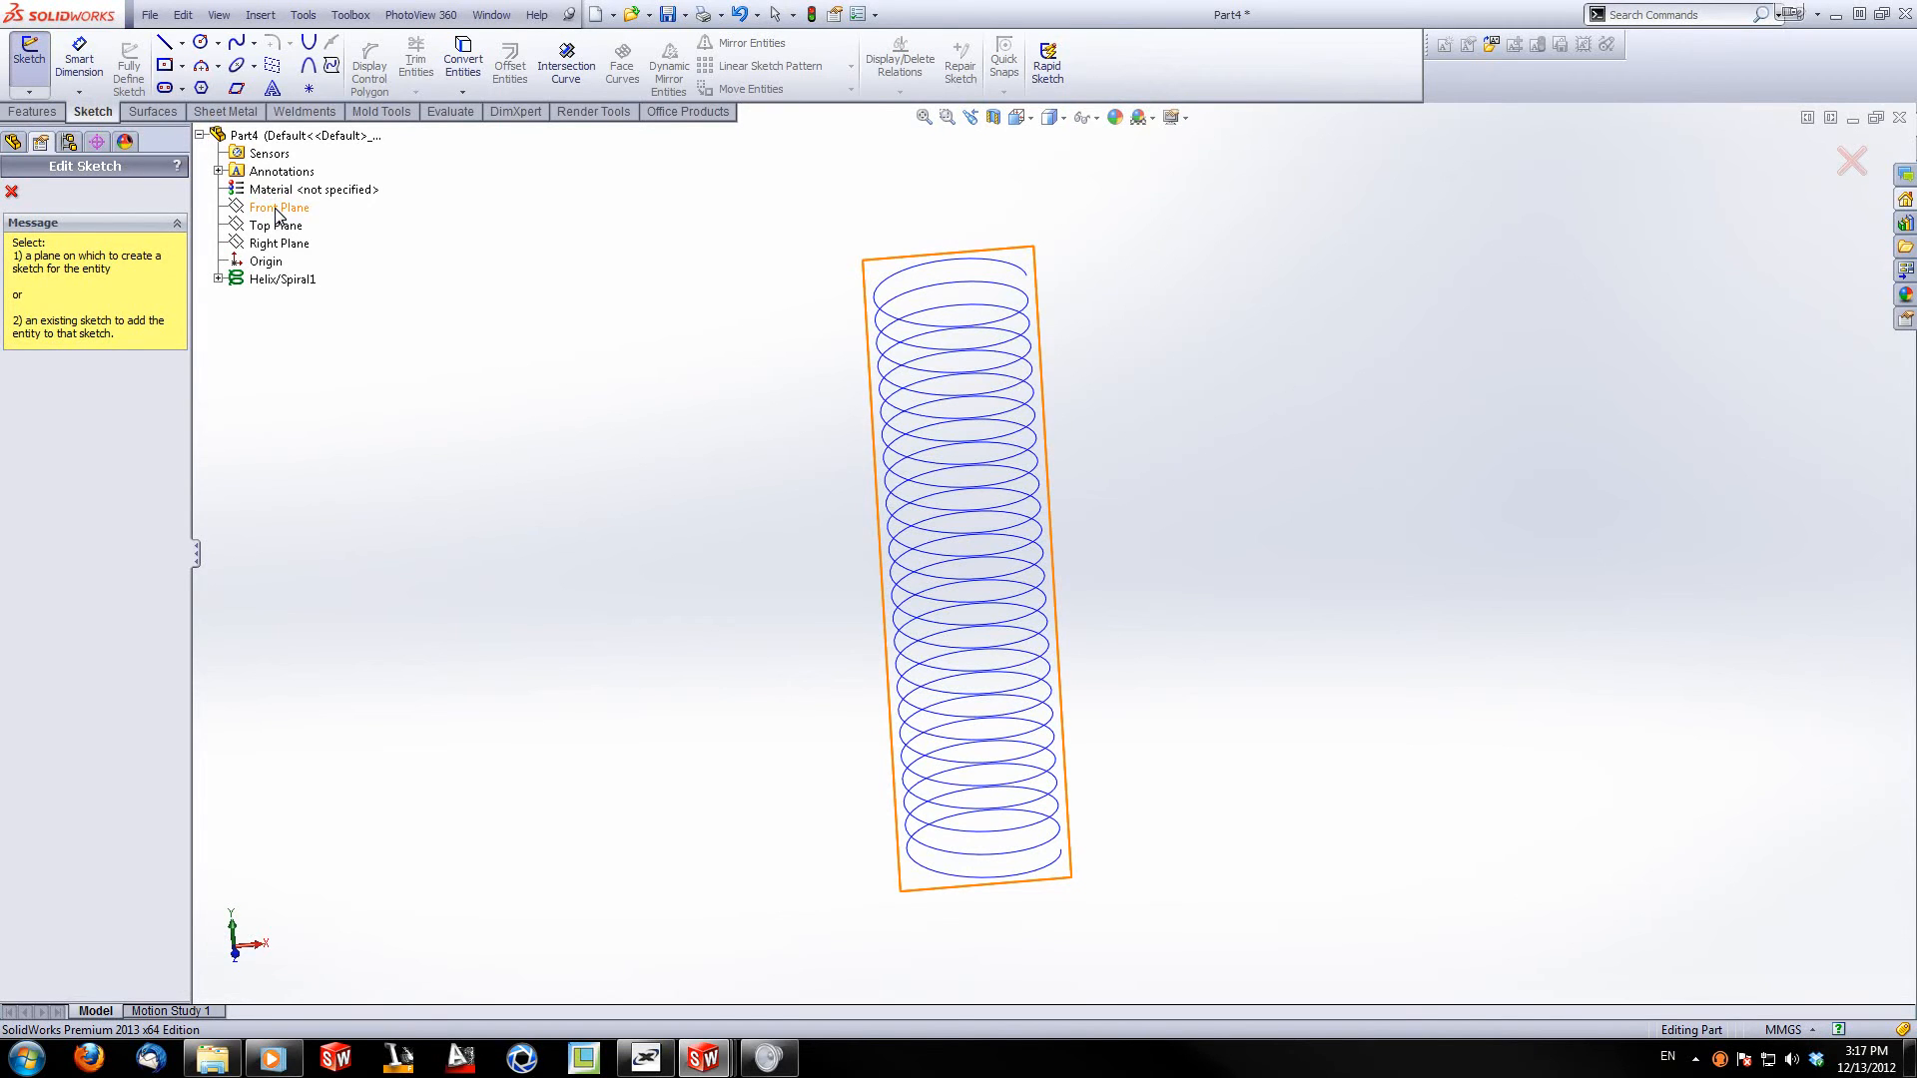
left_click(277, 212)
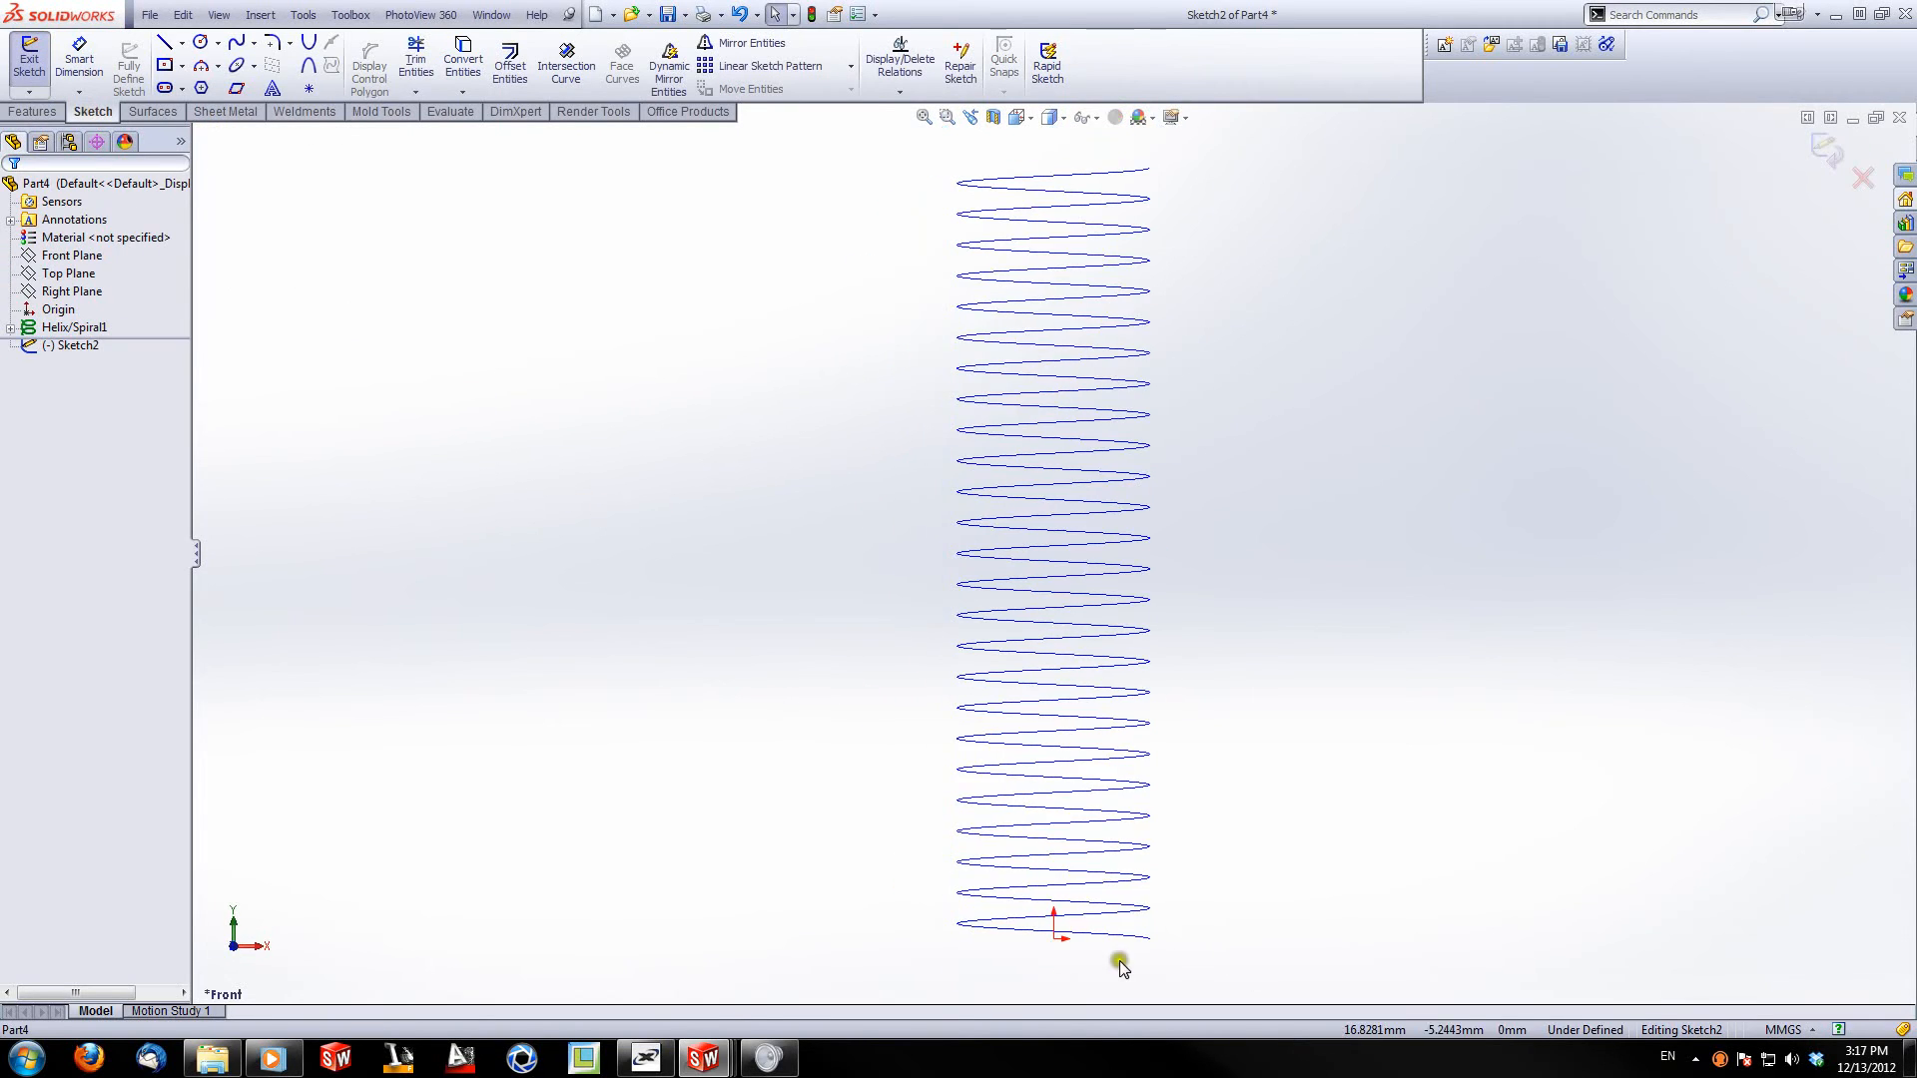
Step: Draw a center rectangle about 5.5 mm tall near the free lower end of the helix
scroll(1118, 843, "down", 6)
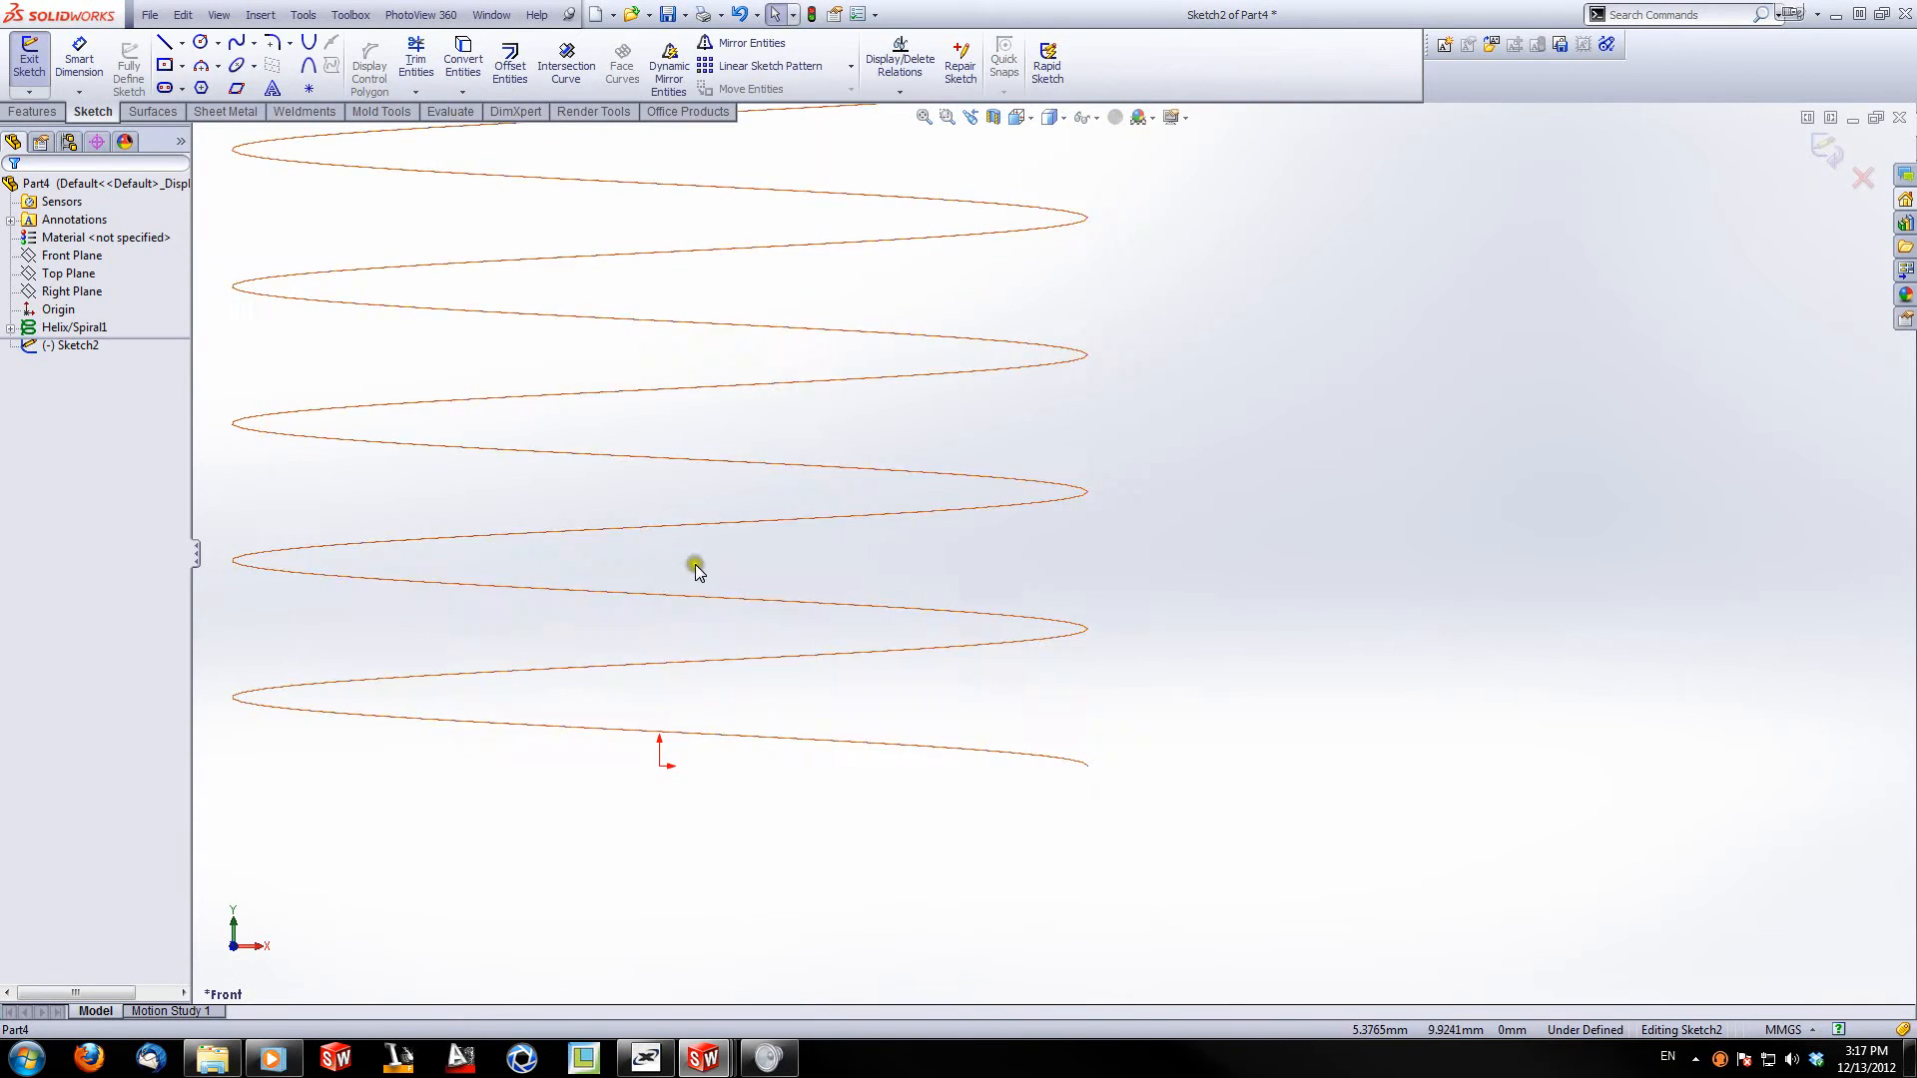
left_click(165, 66)
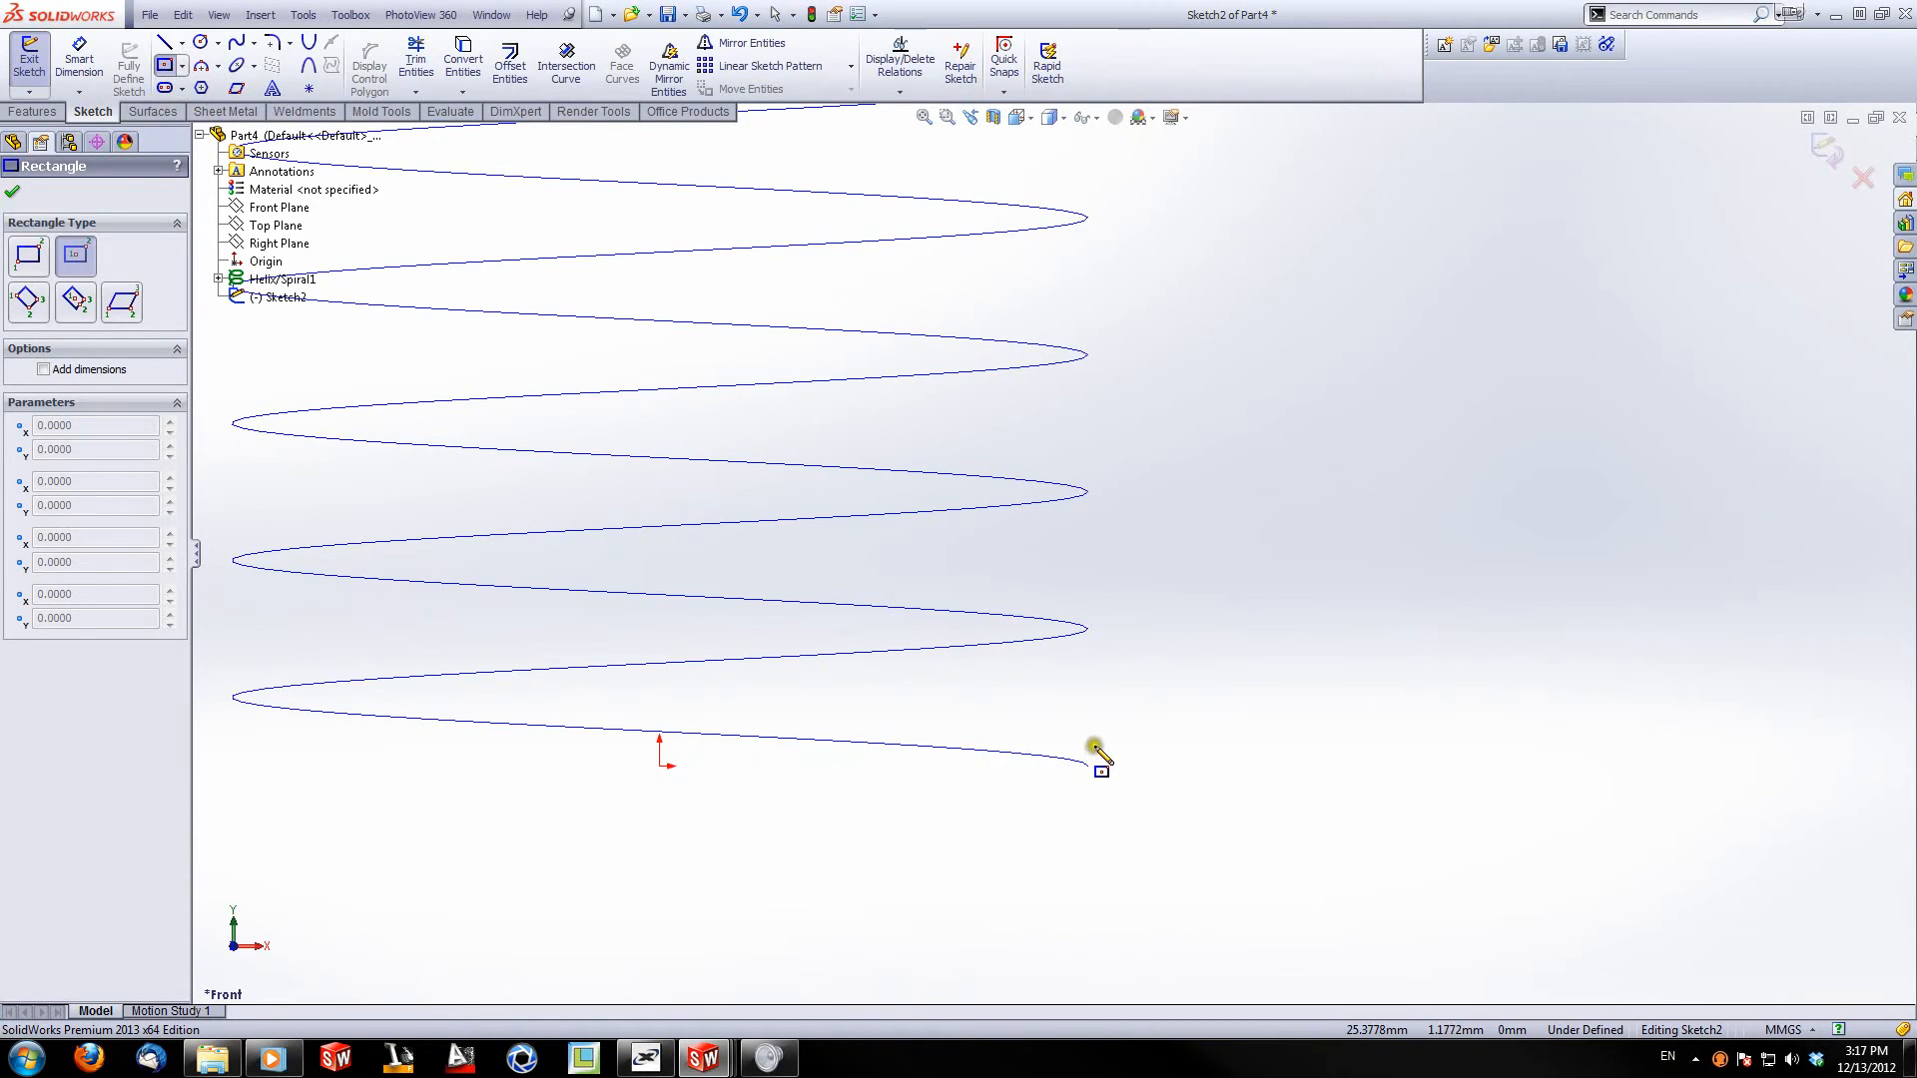
left_click(1102, 730)
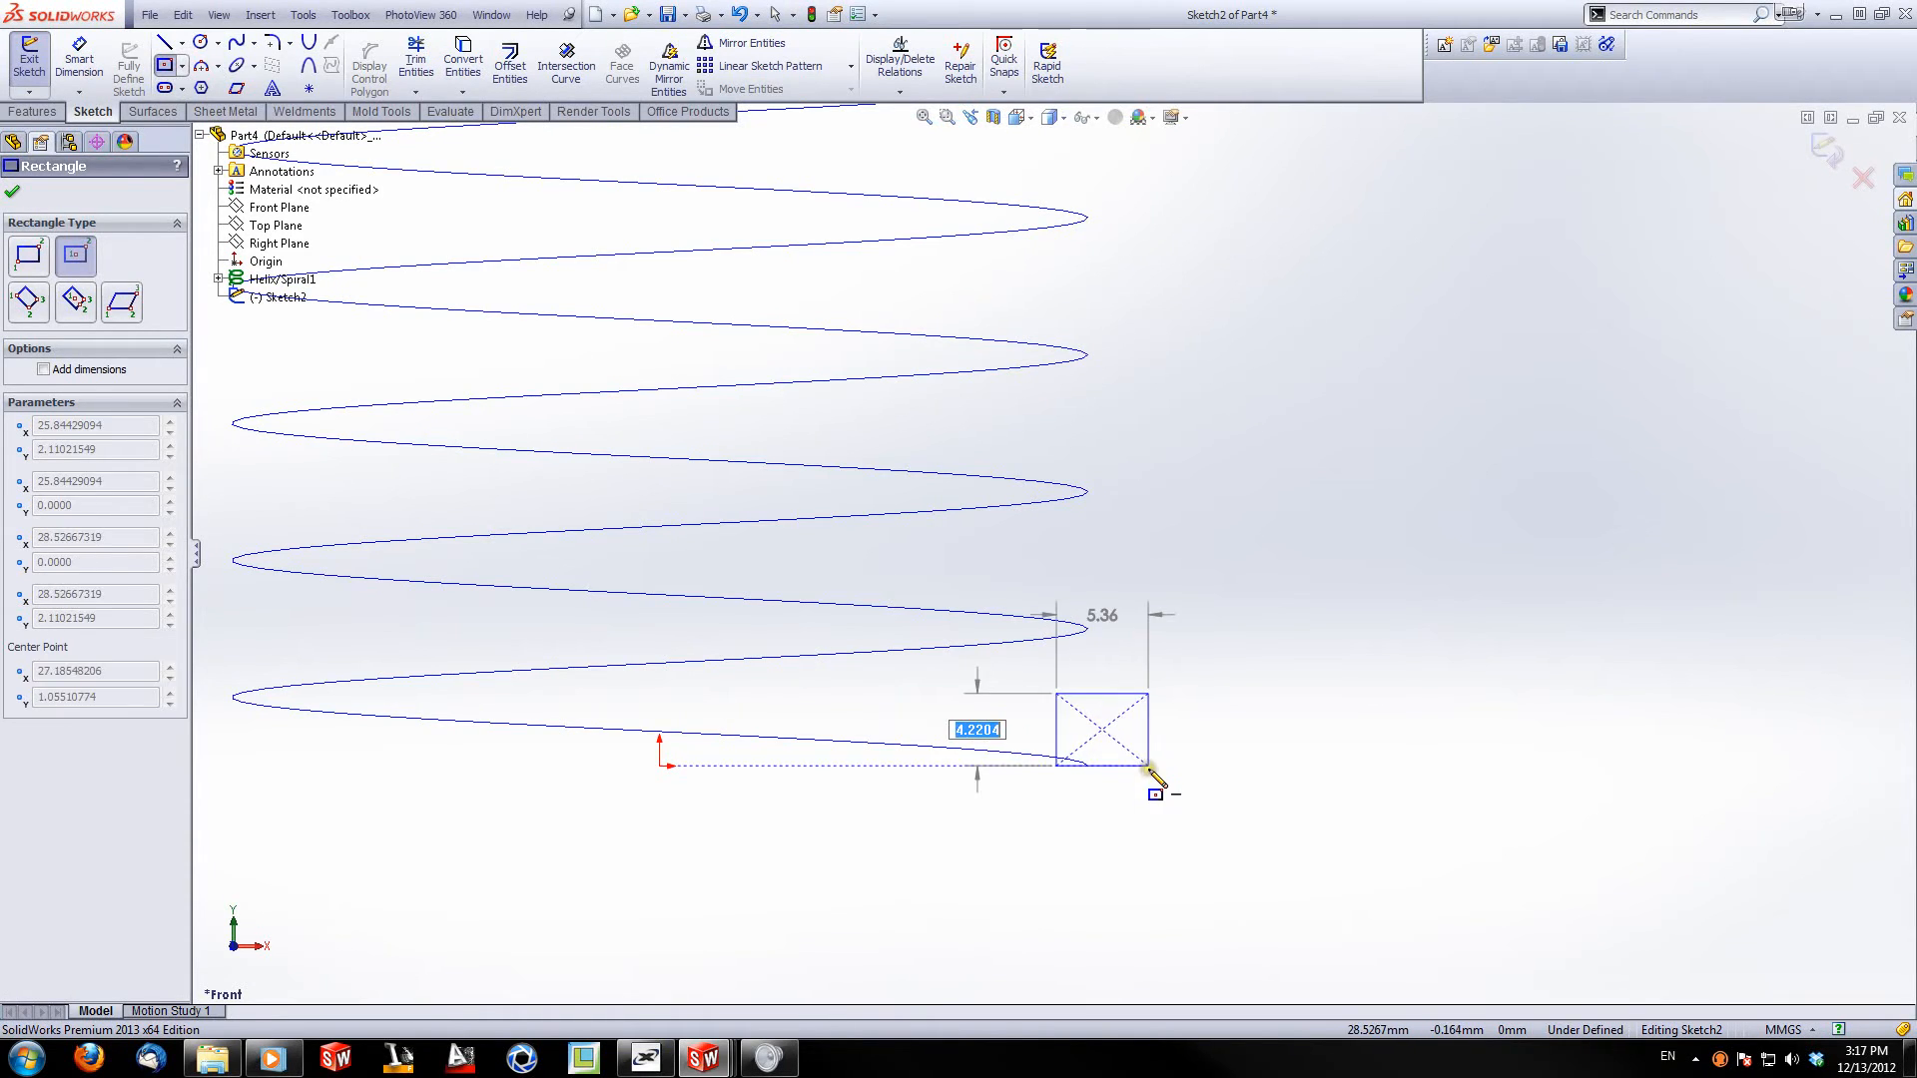
left_click(1144, 777)
key("Escape")
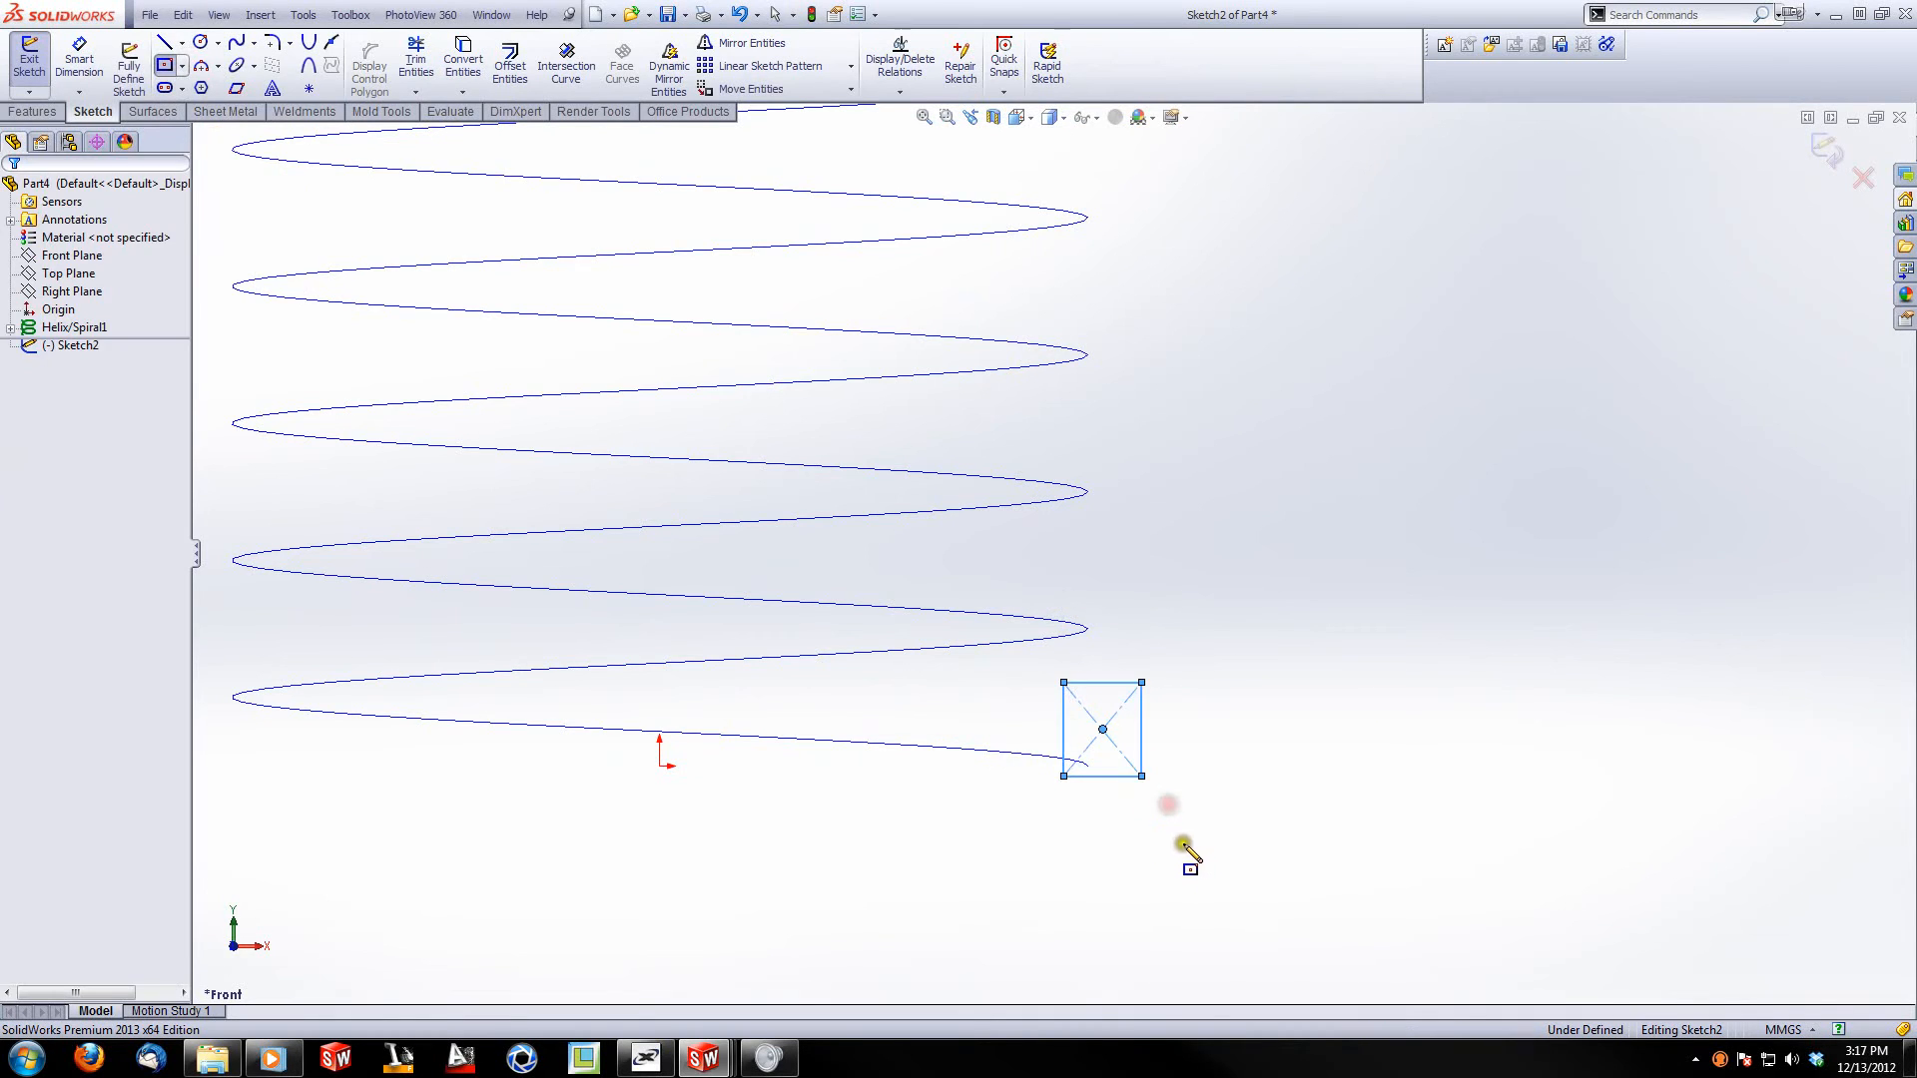
Step: Add a Pierce relation between the rectangle's center point and the helix
left_click(1102, 731)
middle_click_drag(1064, 675, 1002, 753)
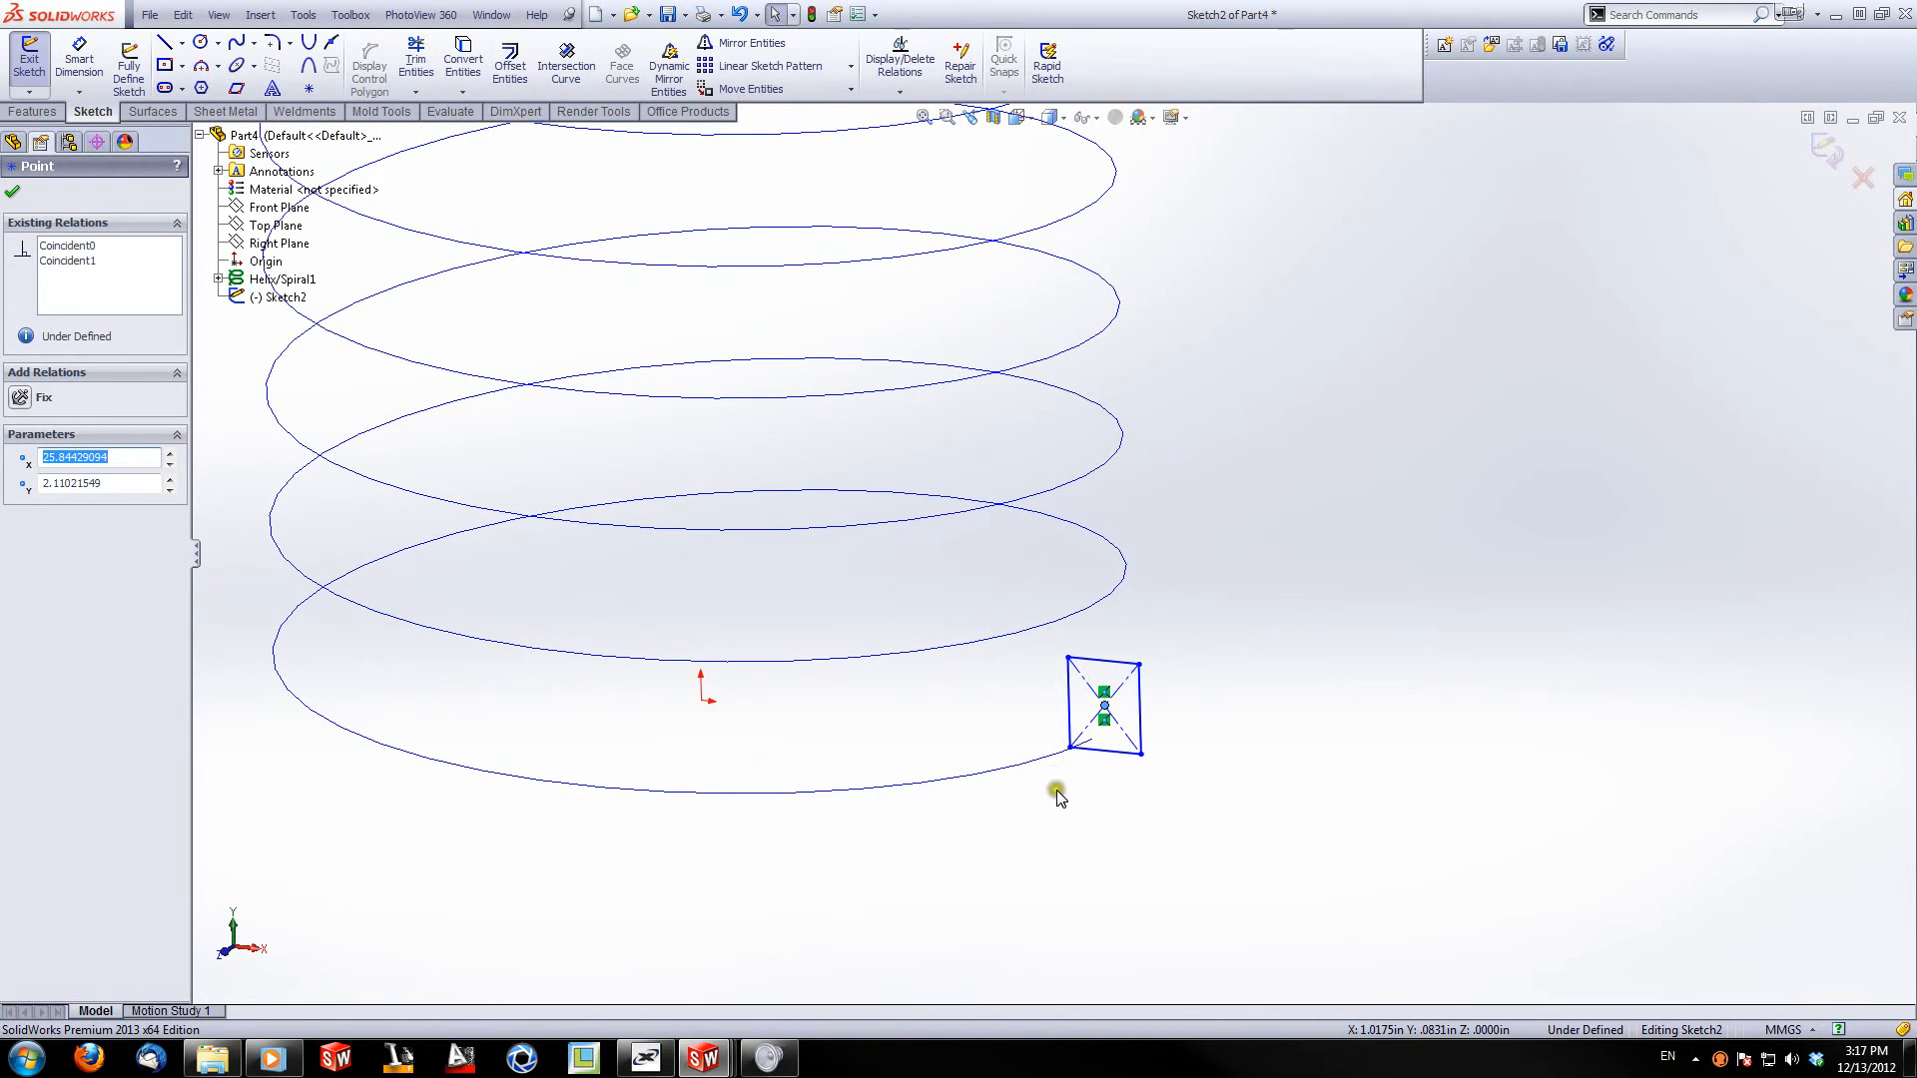
left_click(1044, 759, "ctrl")
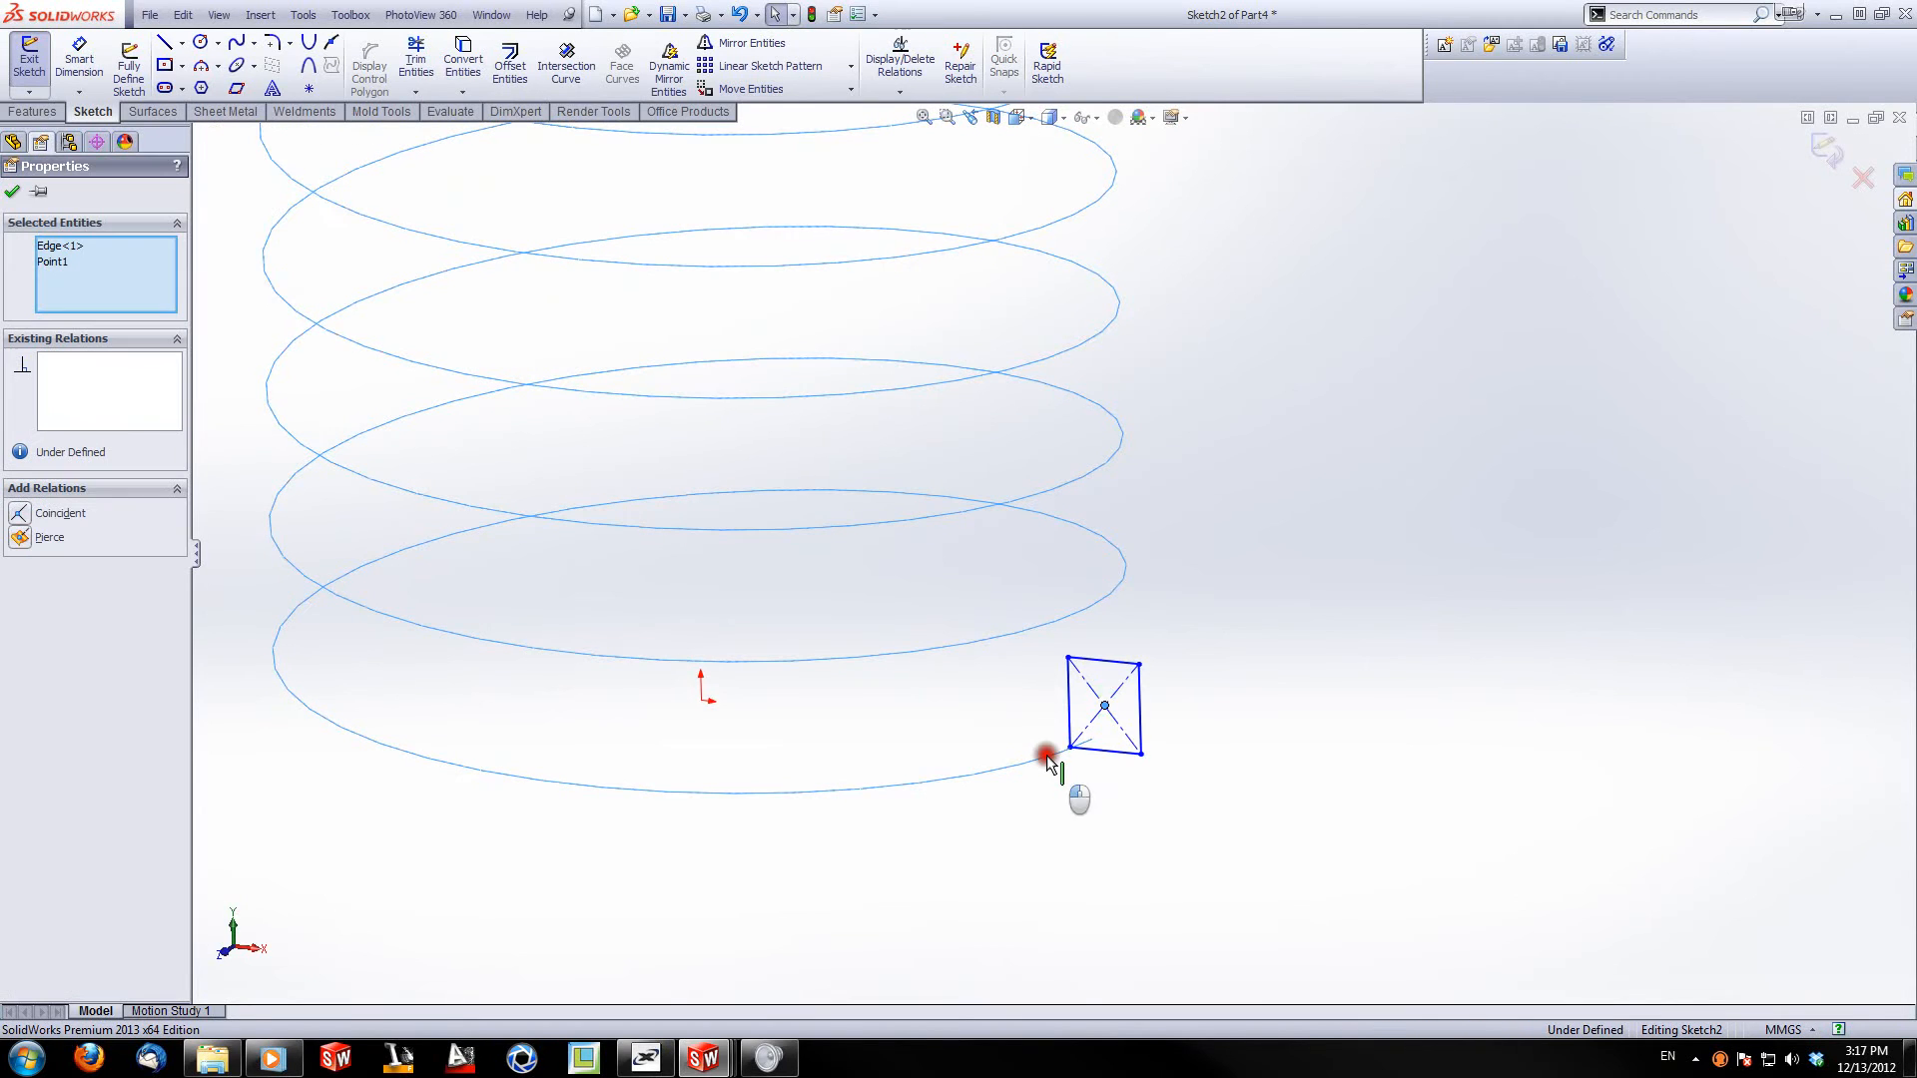
left_click(19, 538)
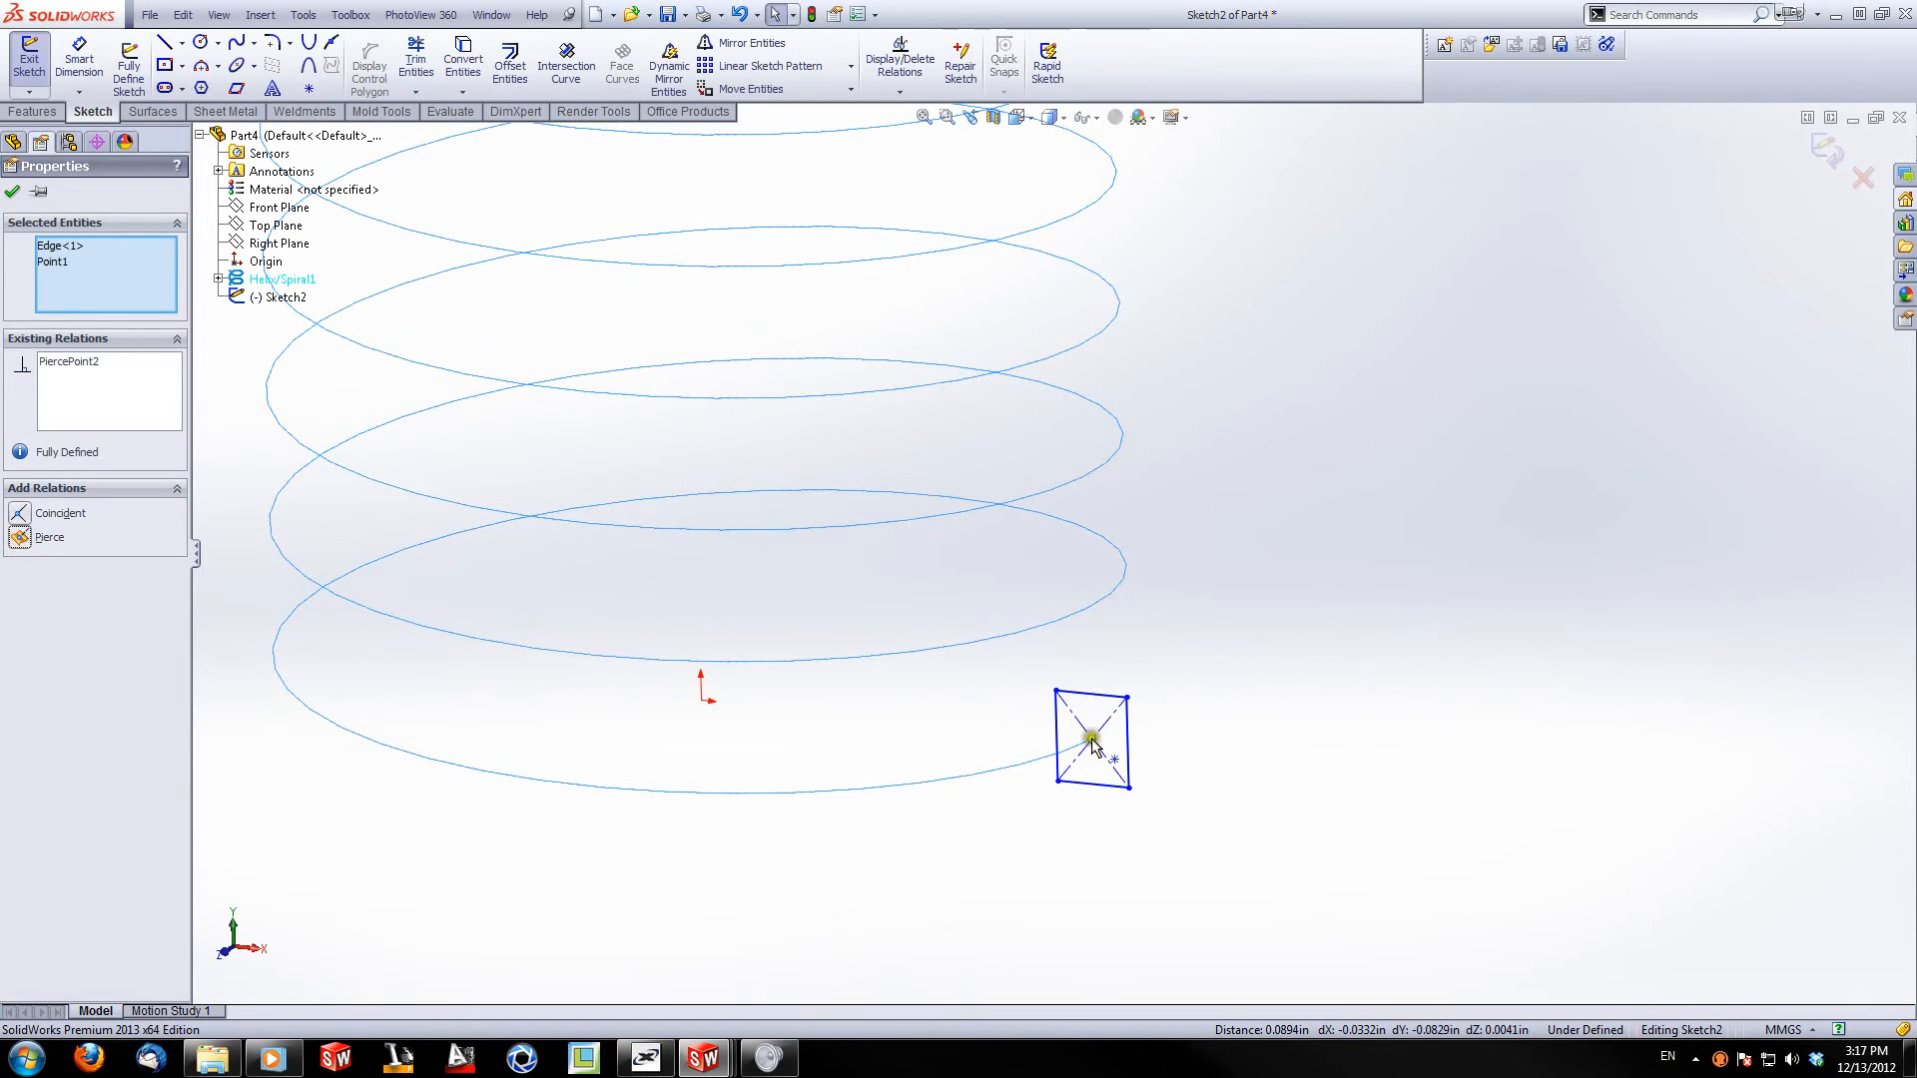
left_click(12, 191)
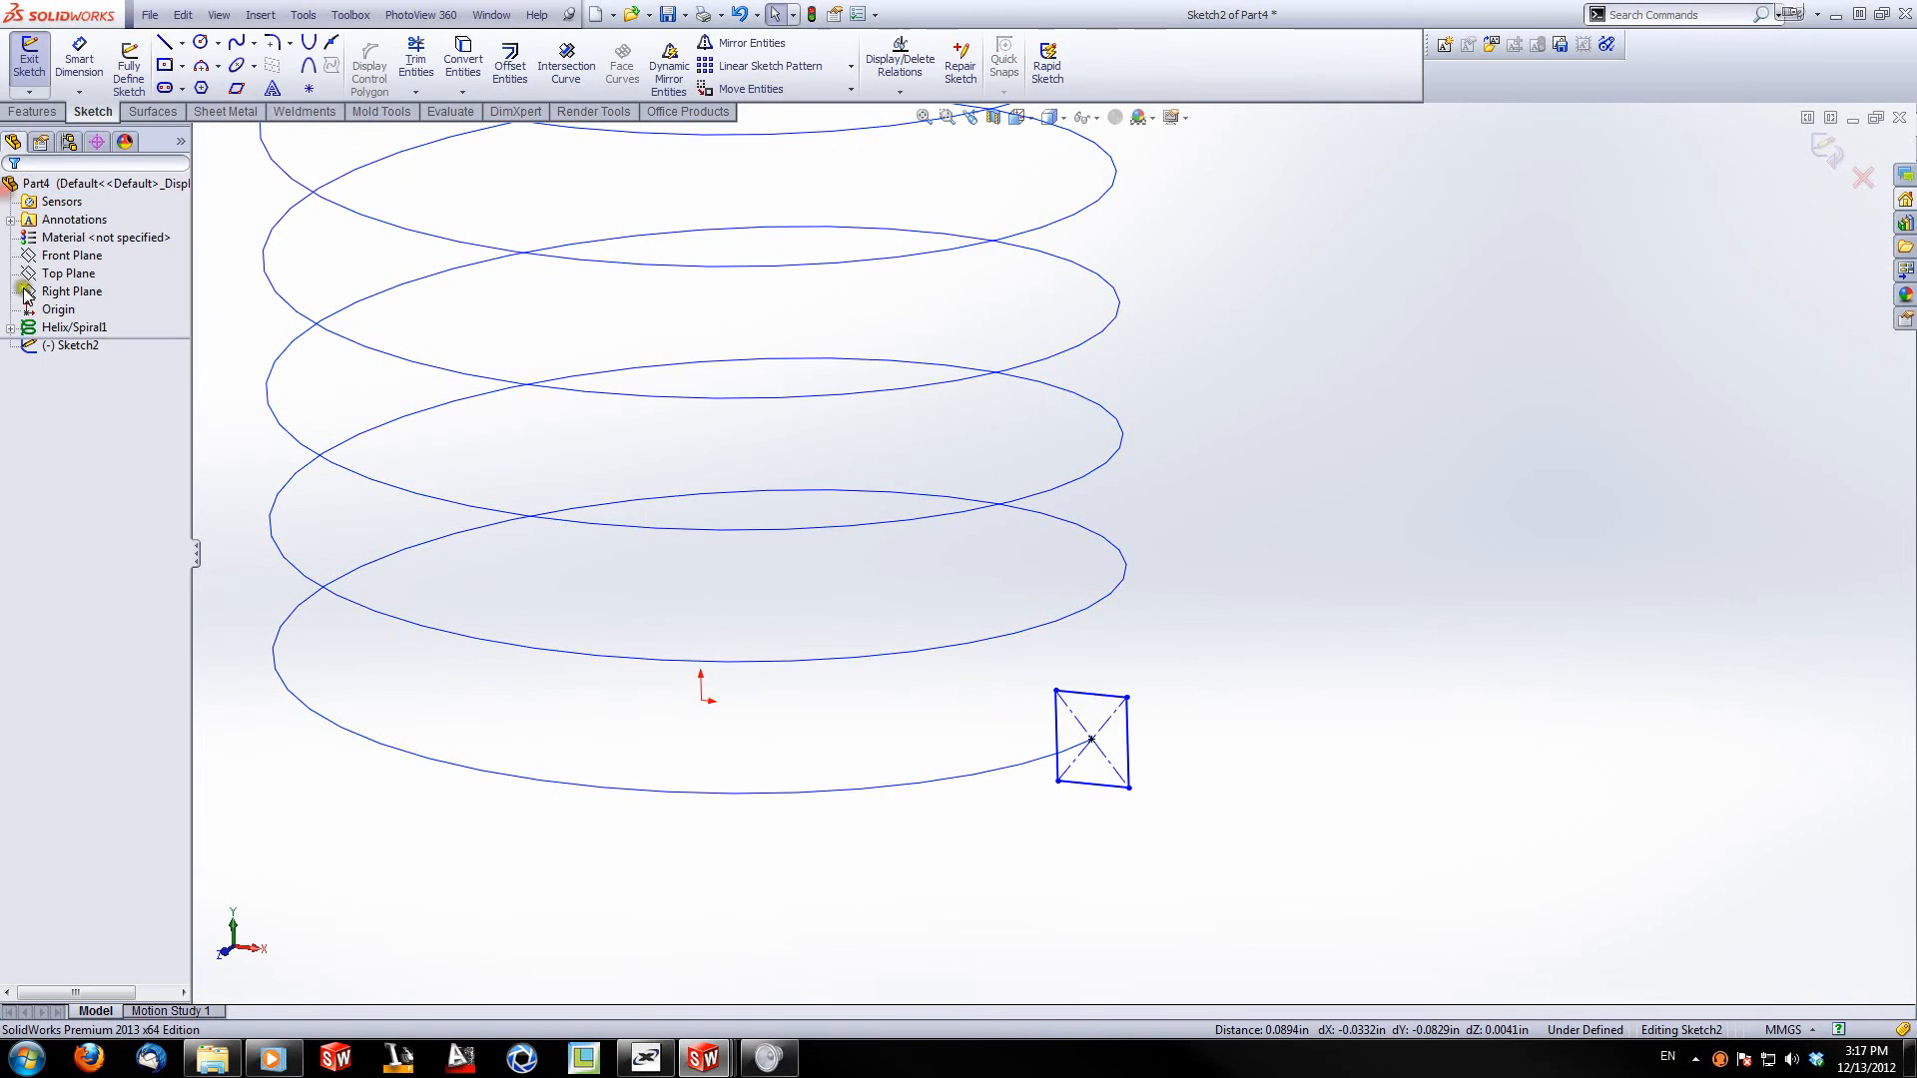
Step: Dimension the rectangle's vertical side to 5 mm
left_click(79, 60)
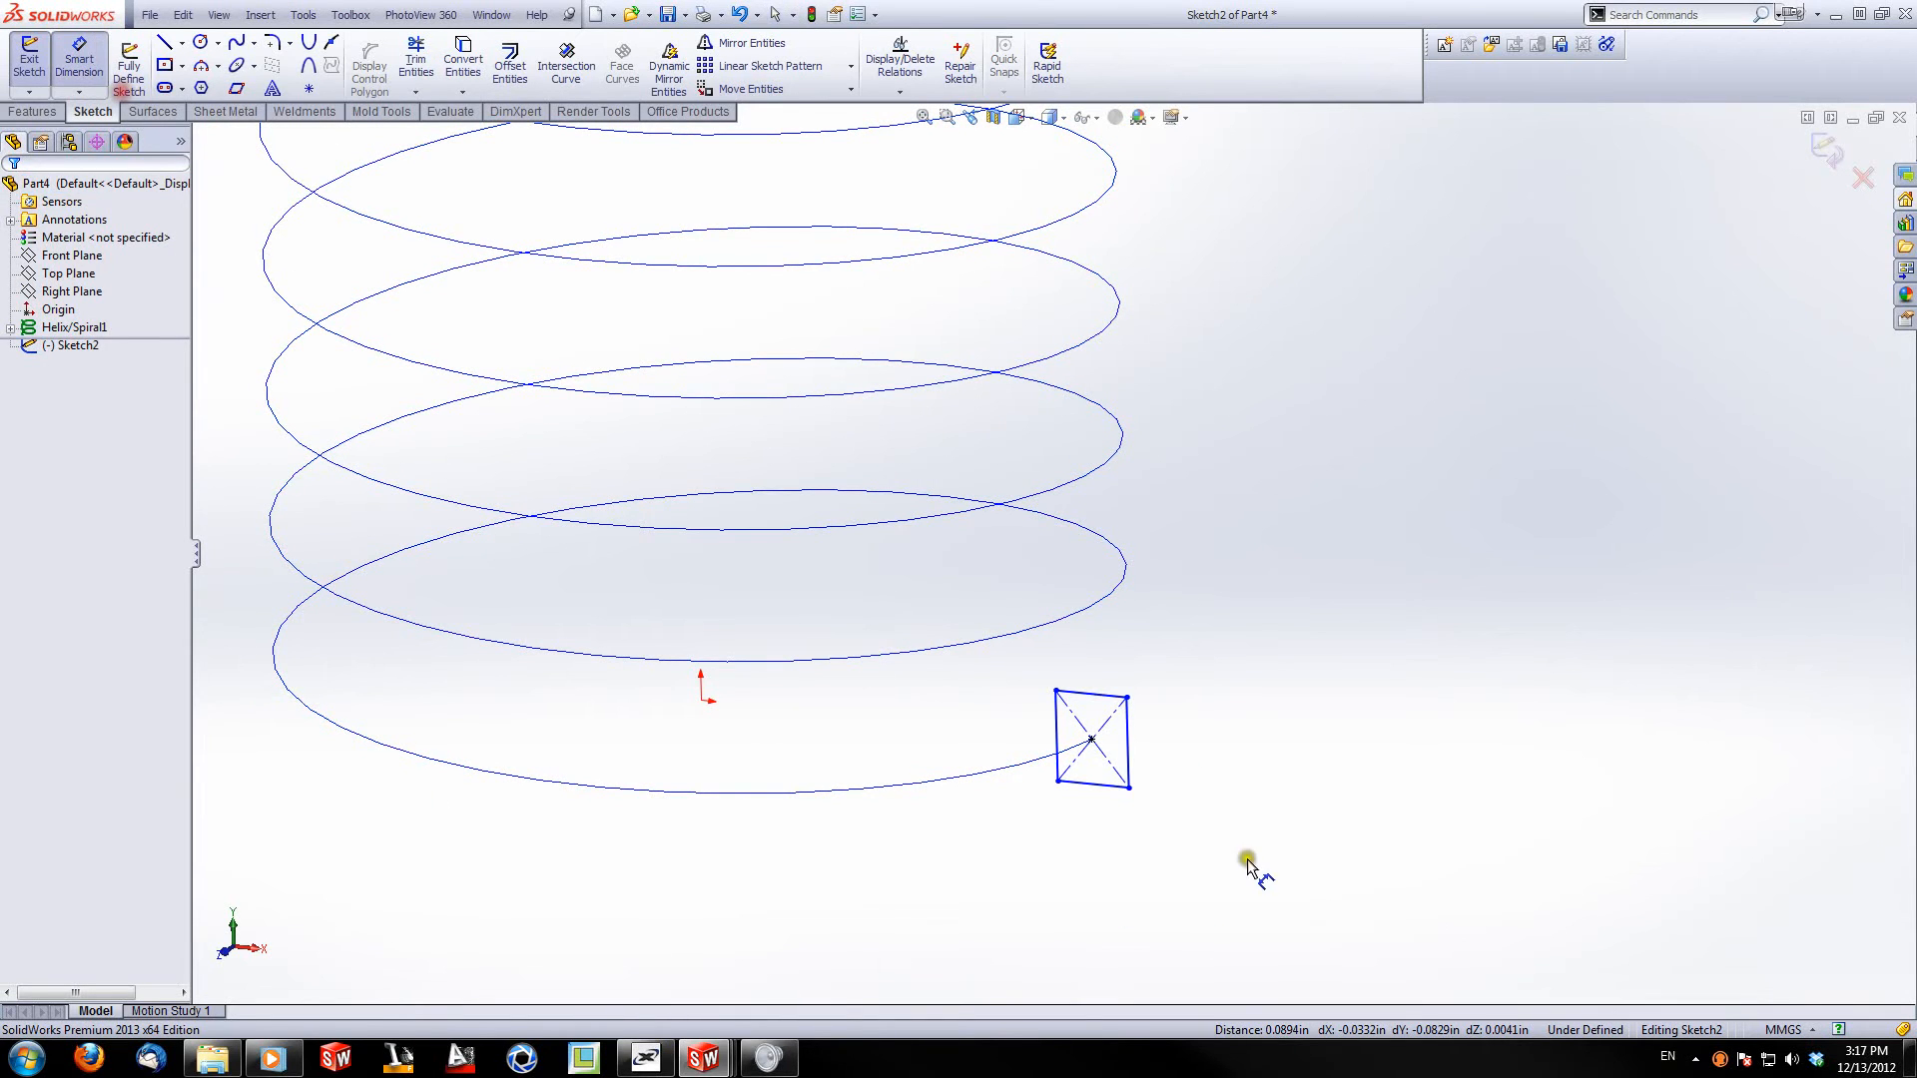
left_click(1128, 744)
left_click(1188, 757)
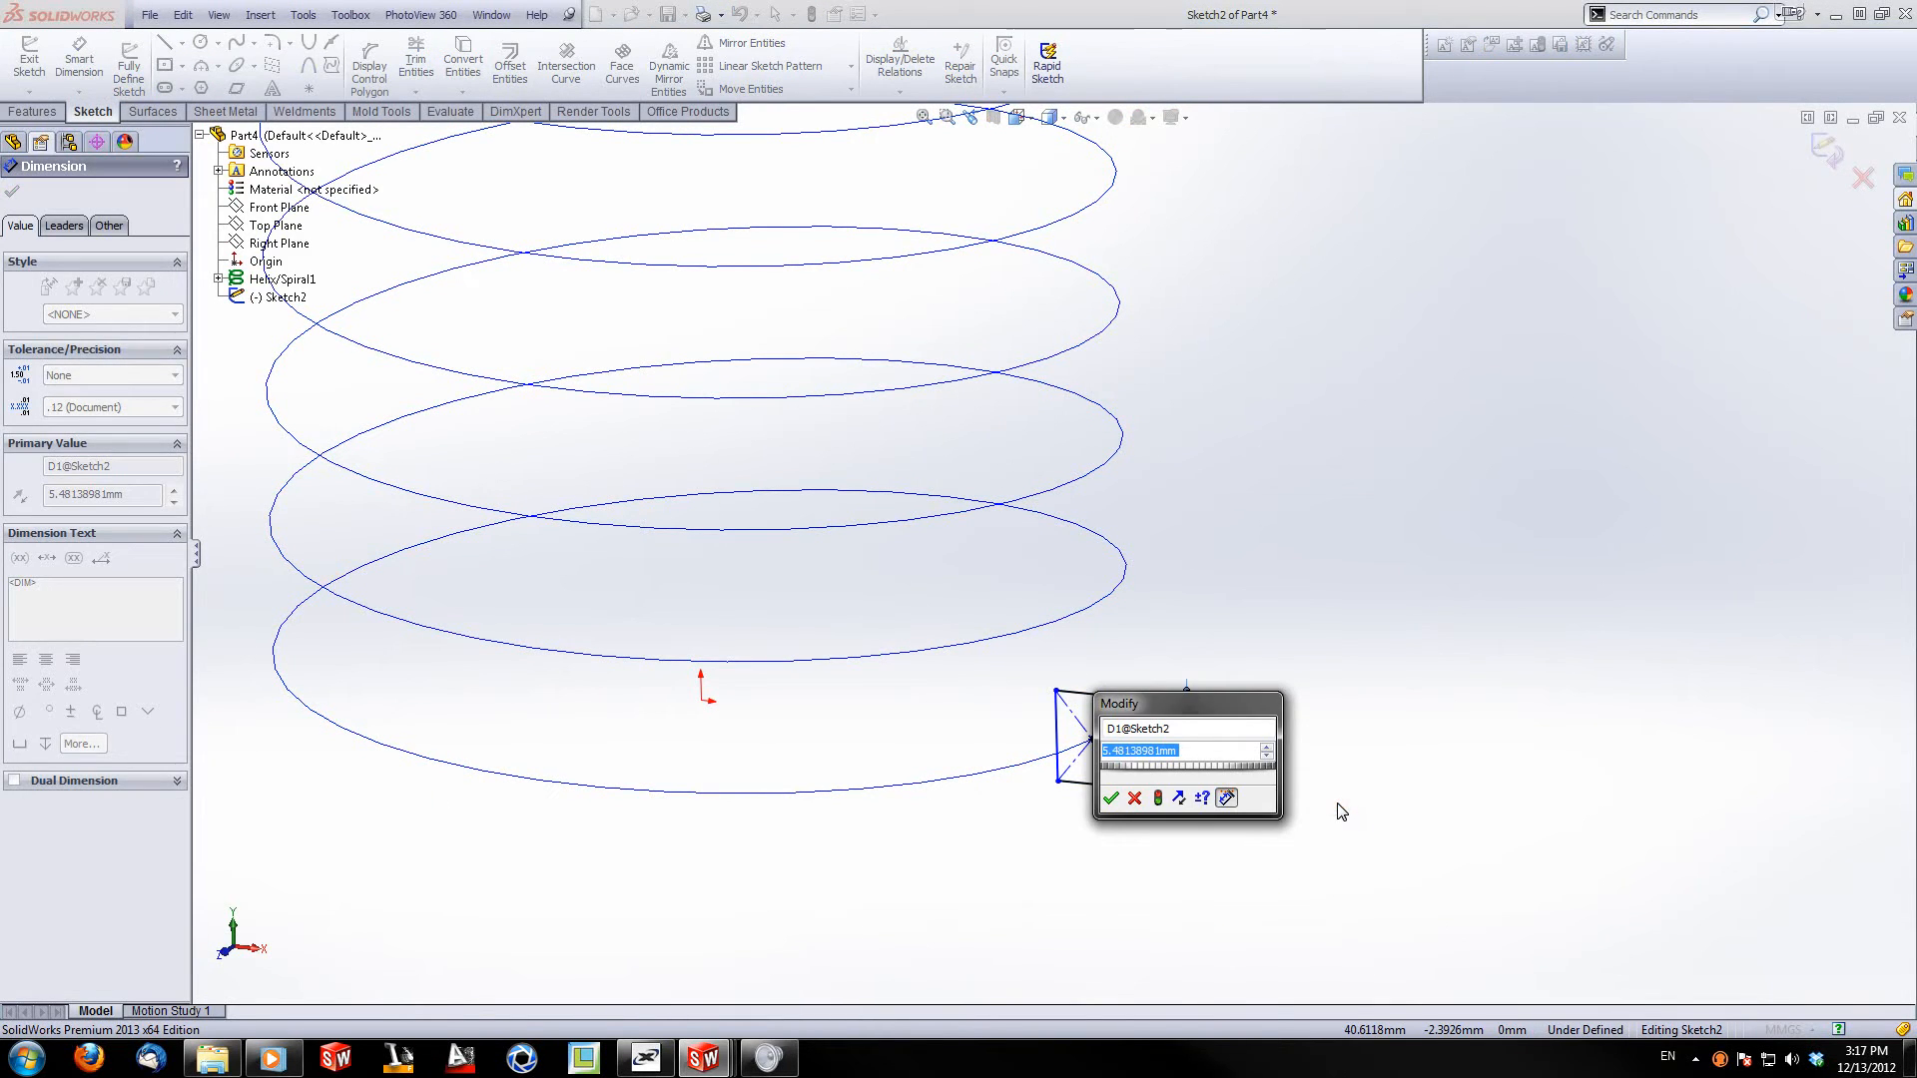
type("5")
key("Return")
scroll(1287, 784, "up", 2)
key("Escape")
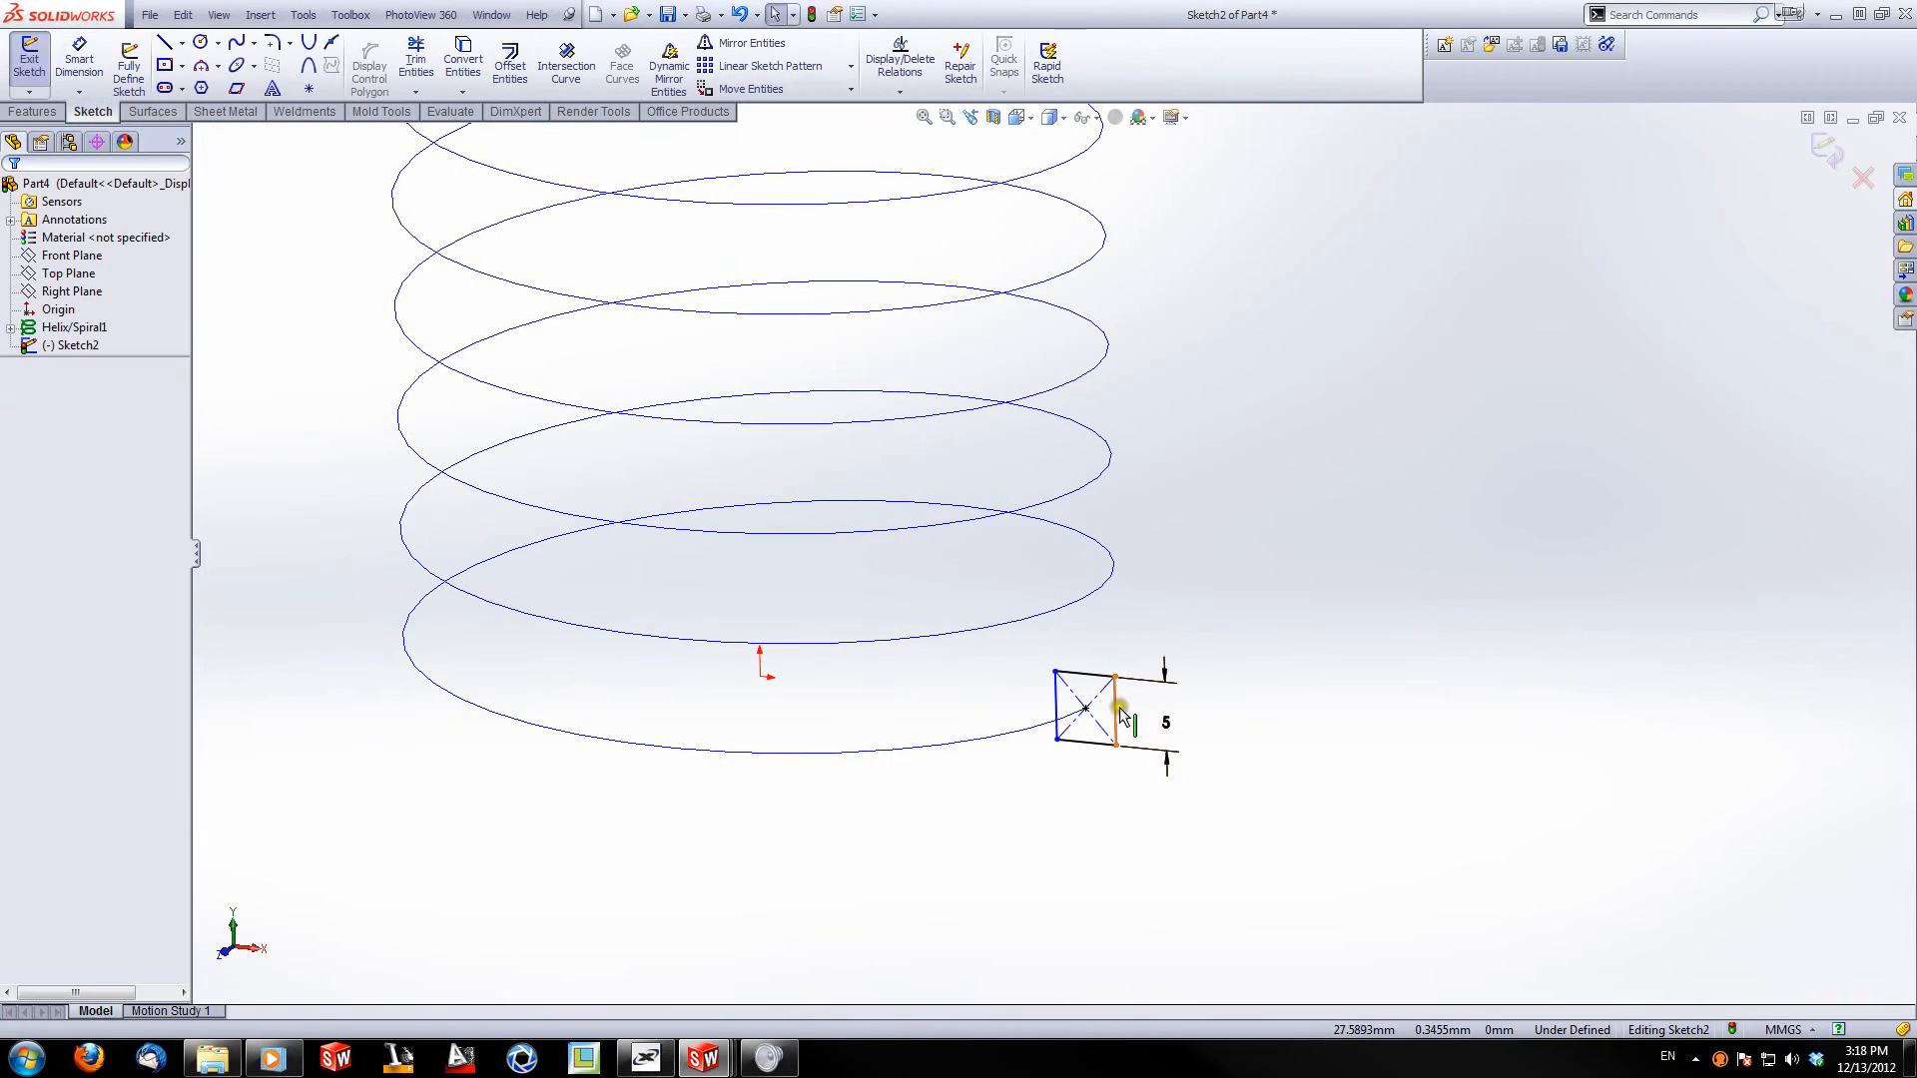
Step: Make two adjacent sides of the rectangle equal and exit the sketch
left_click(1119, 713)
left_click(1095, 742, "ctrl")
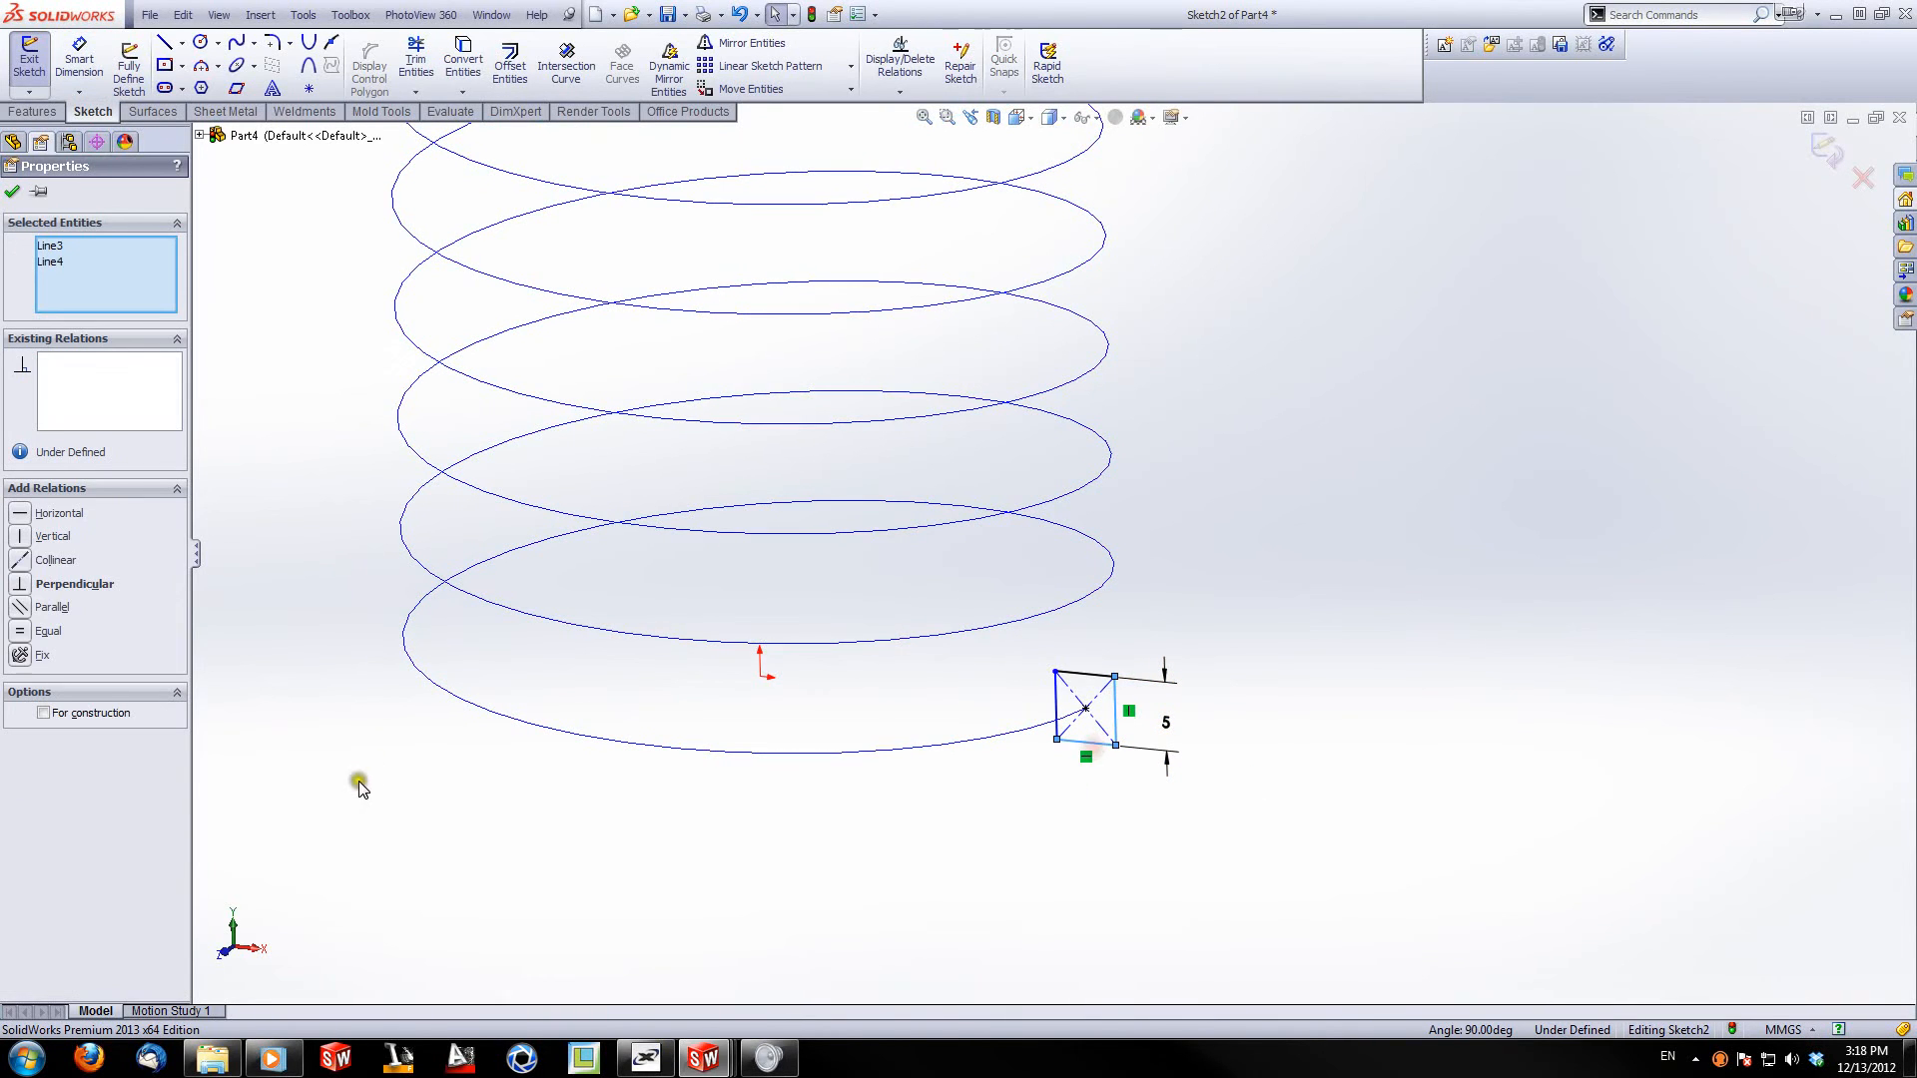
left_click(33, 646)
left_click(650, 844)
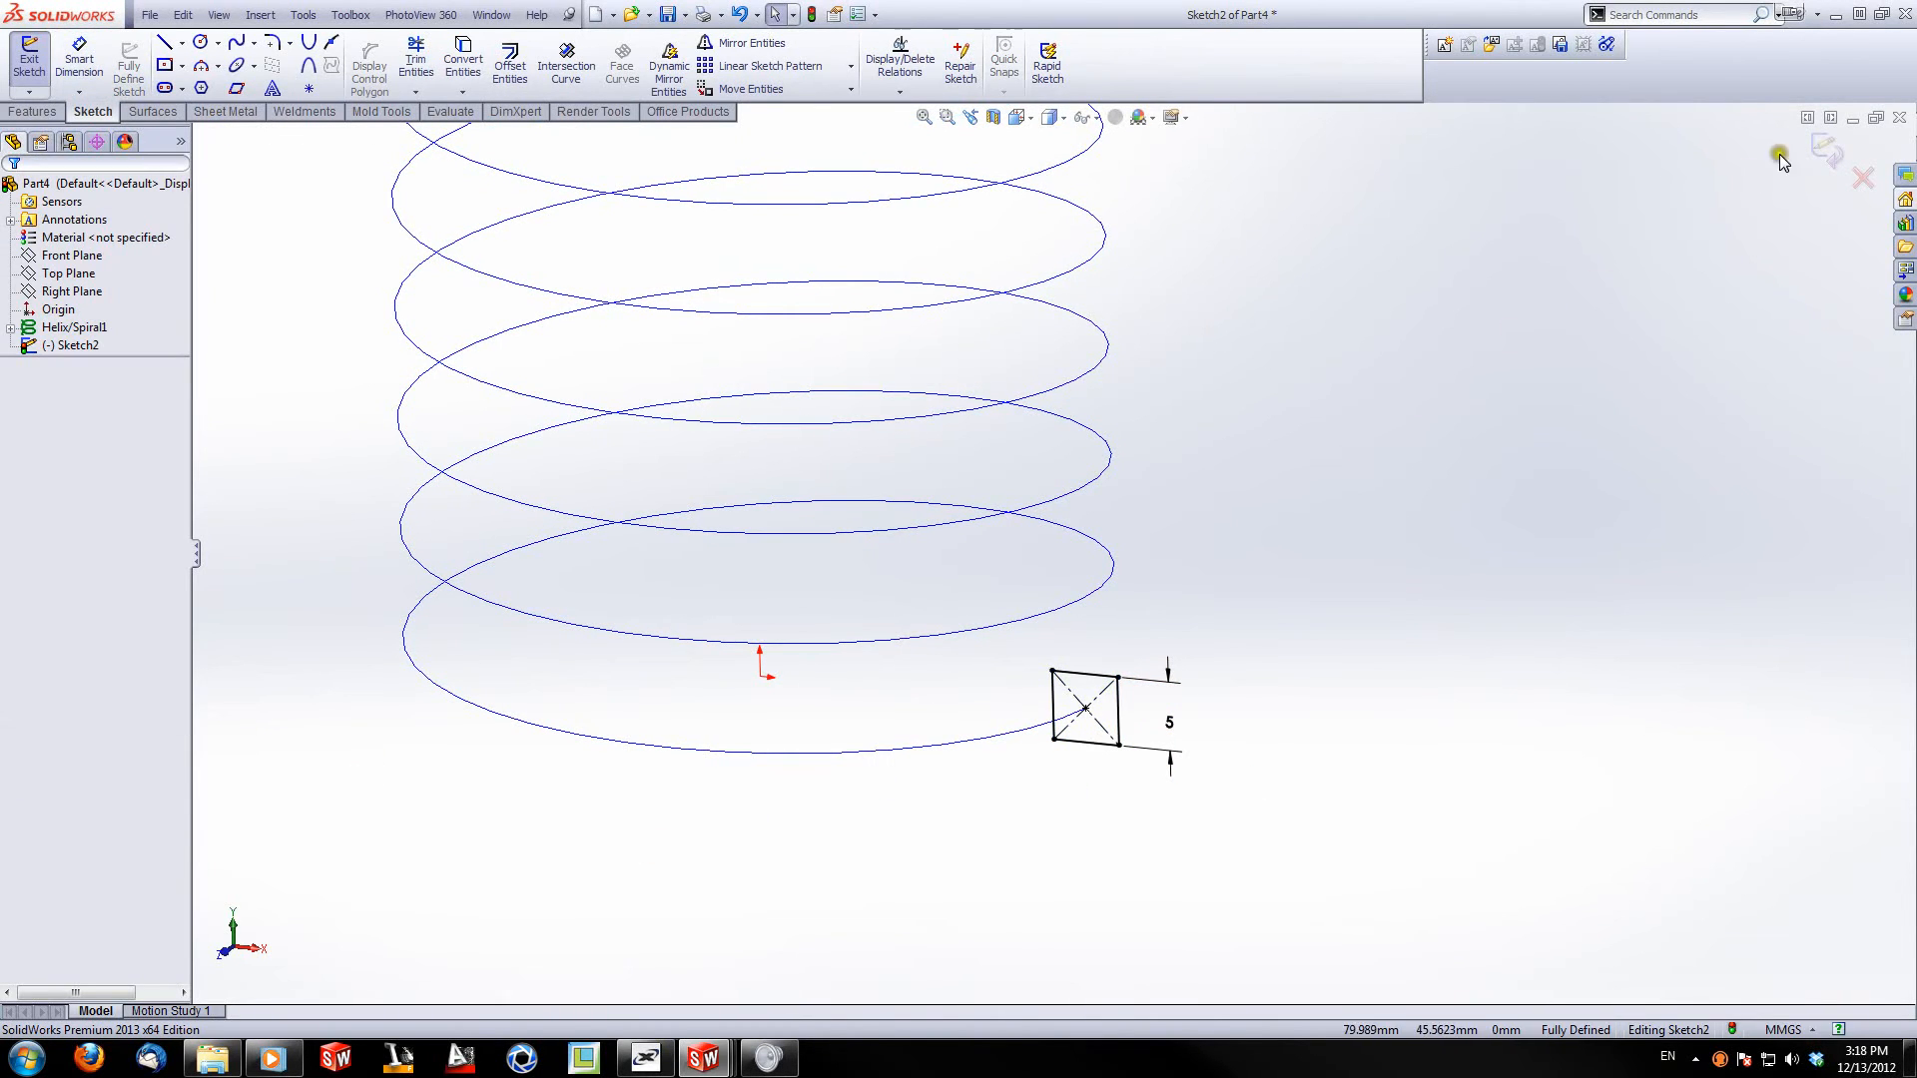
left_click(1827, 152)
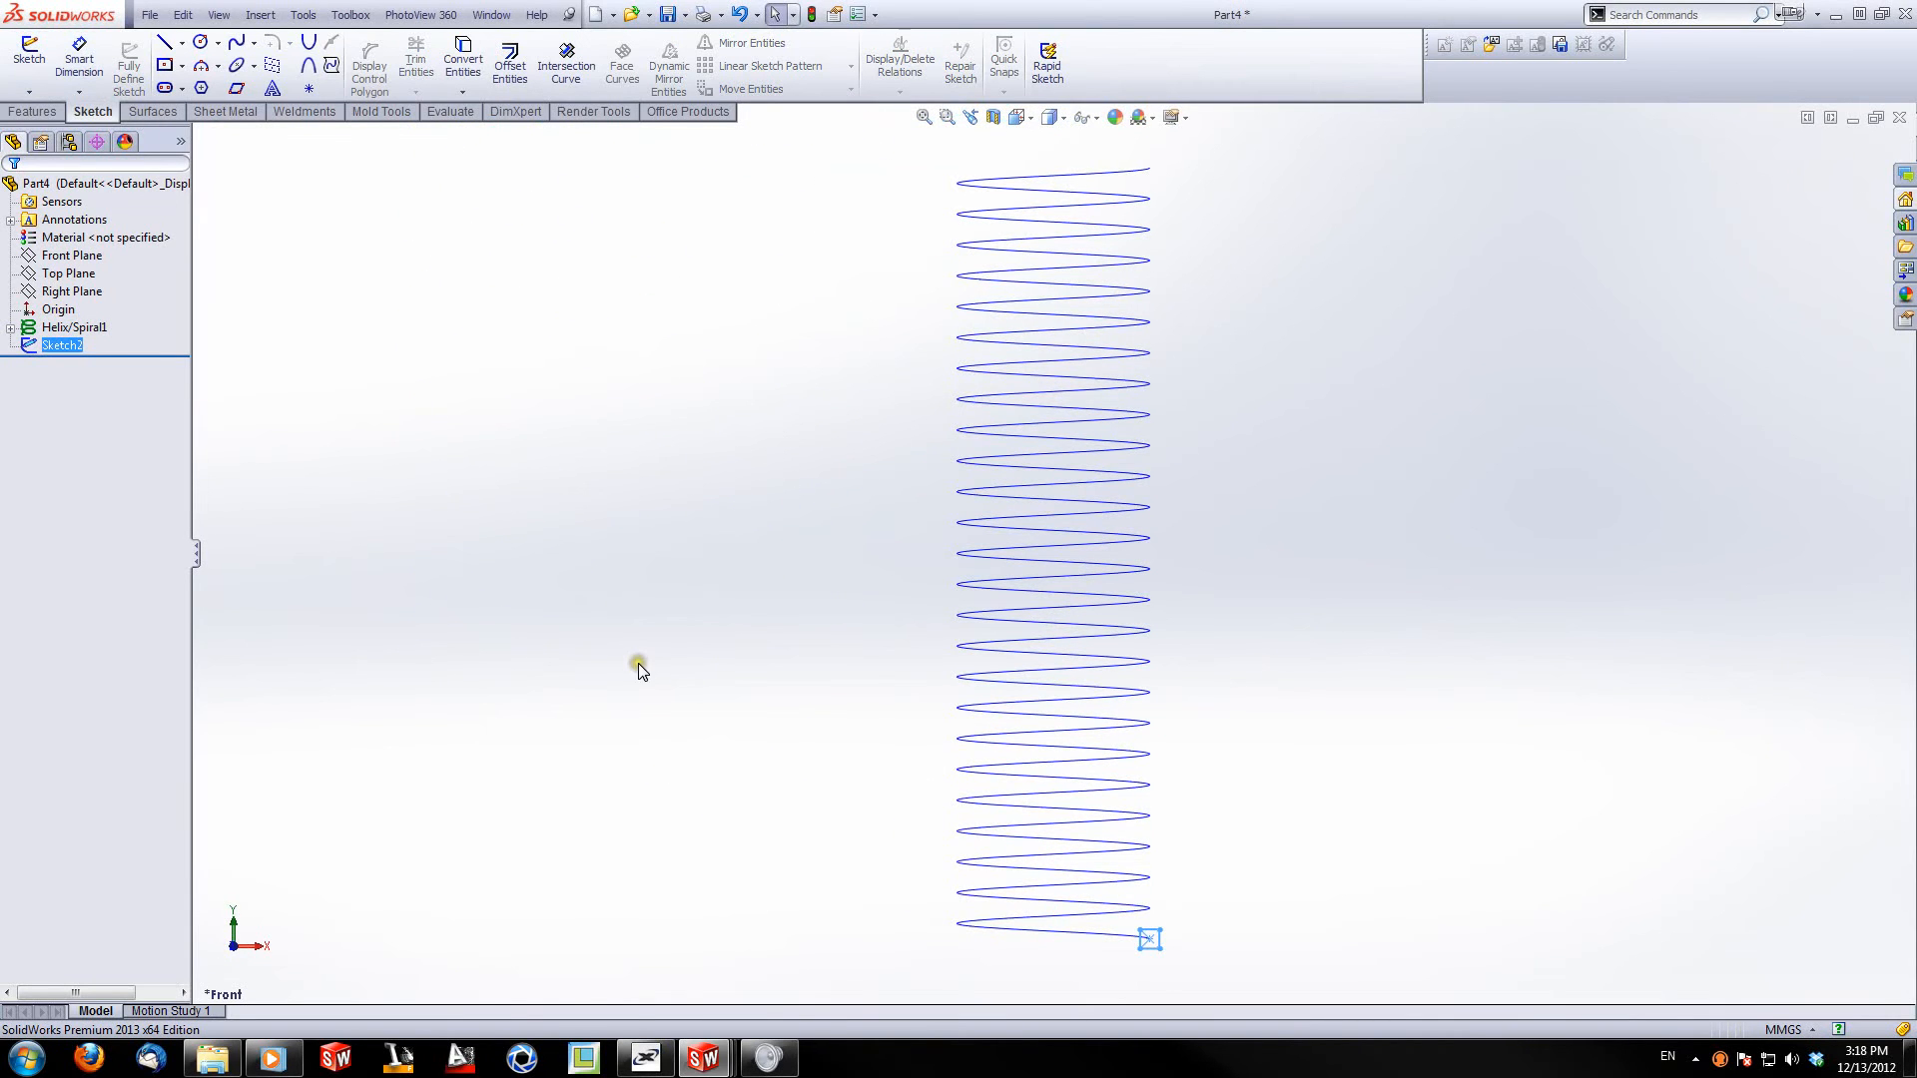
Step: Start a Swept Boss/Base with the square sketch as profile and the helix as path
left_click(17, 114)
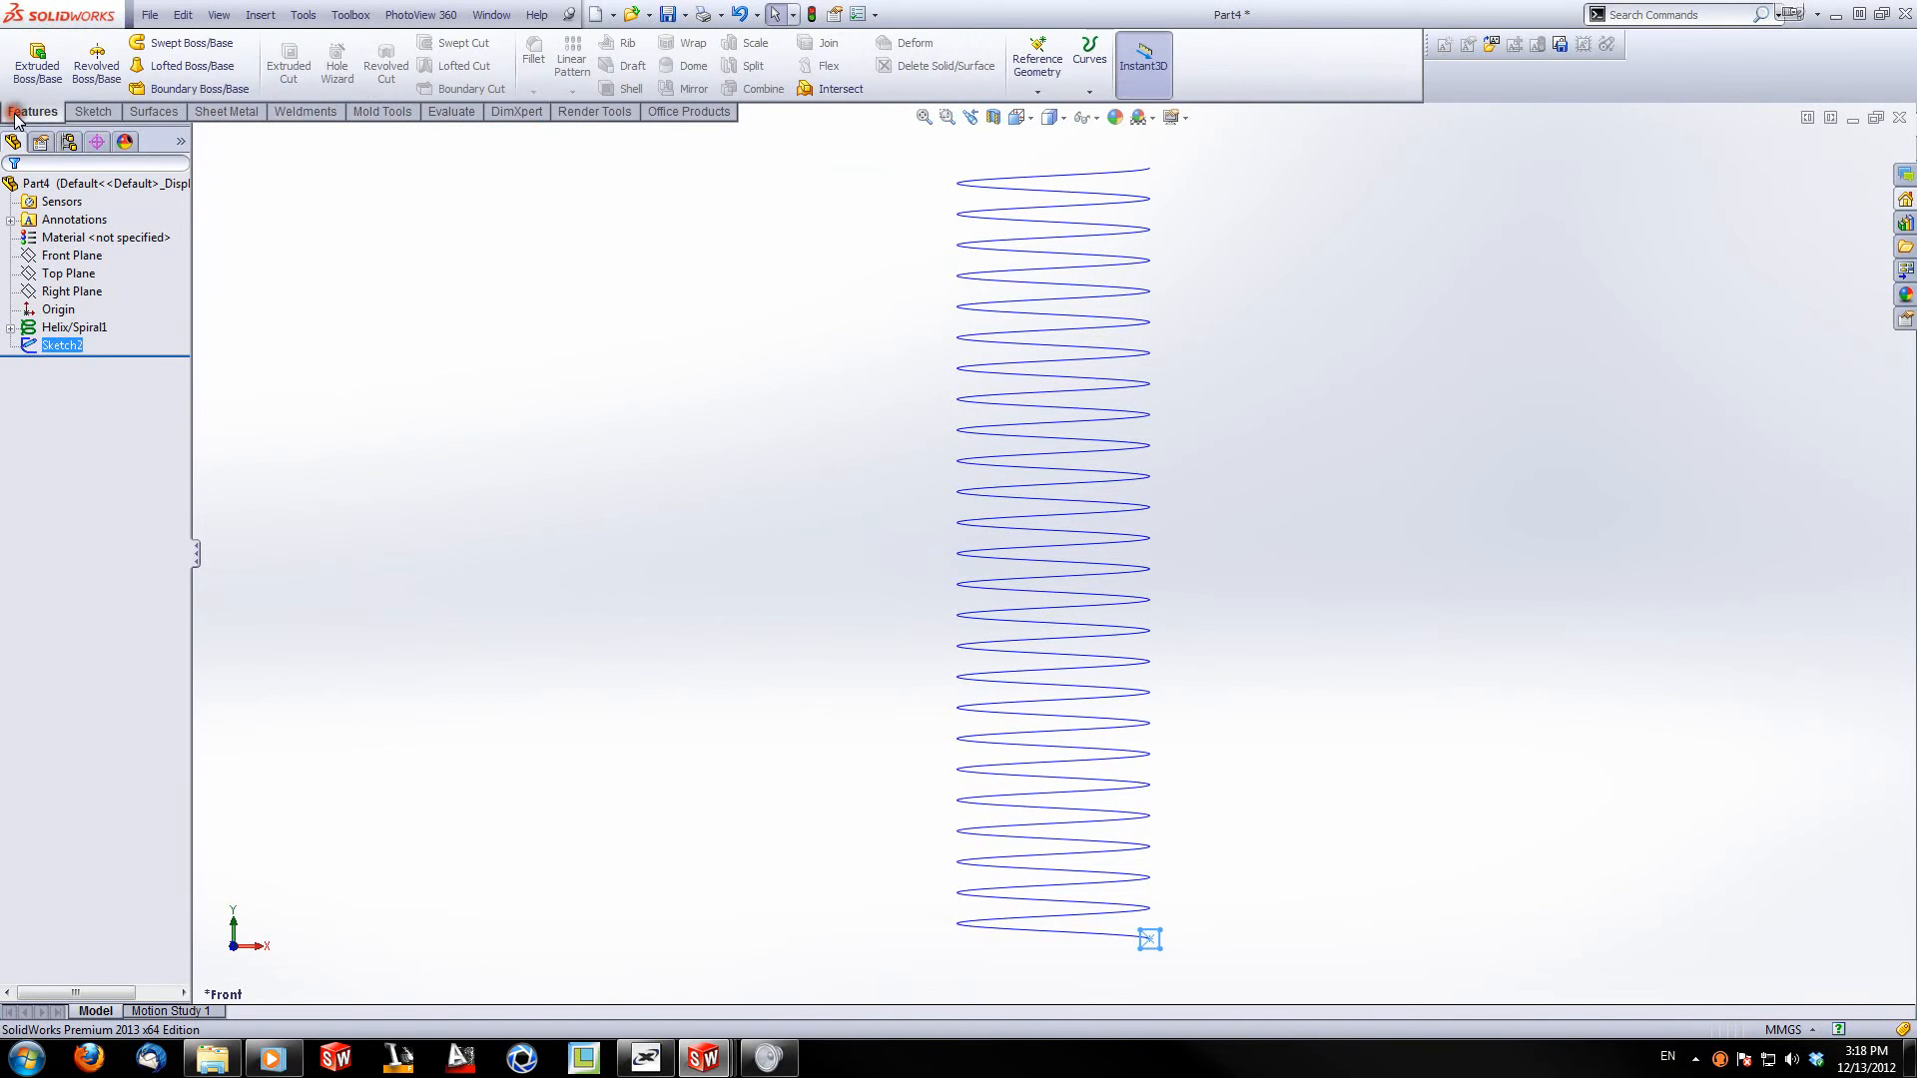
left_click(193, 46)
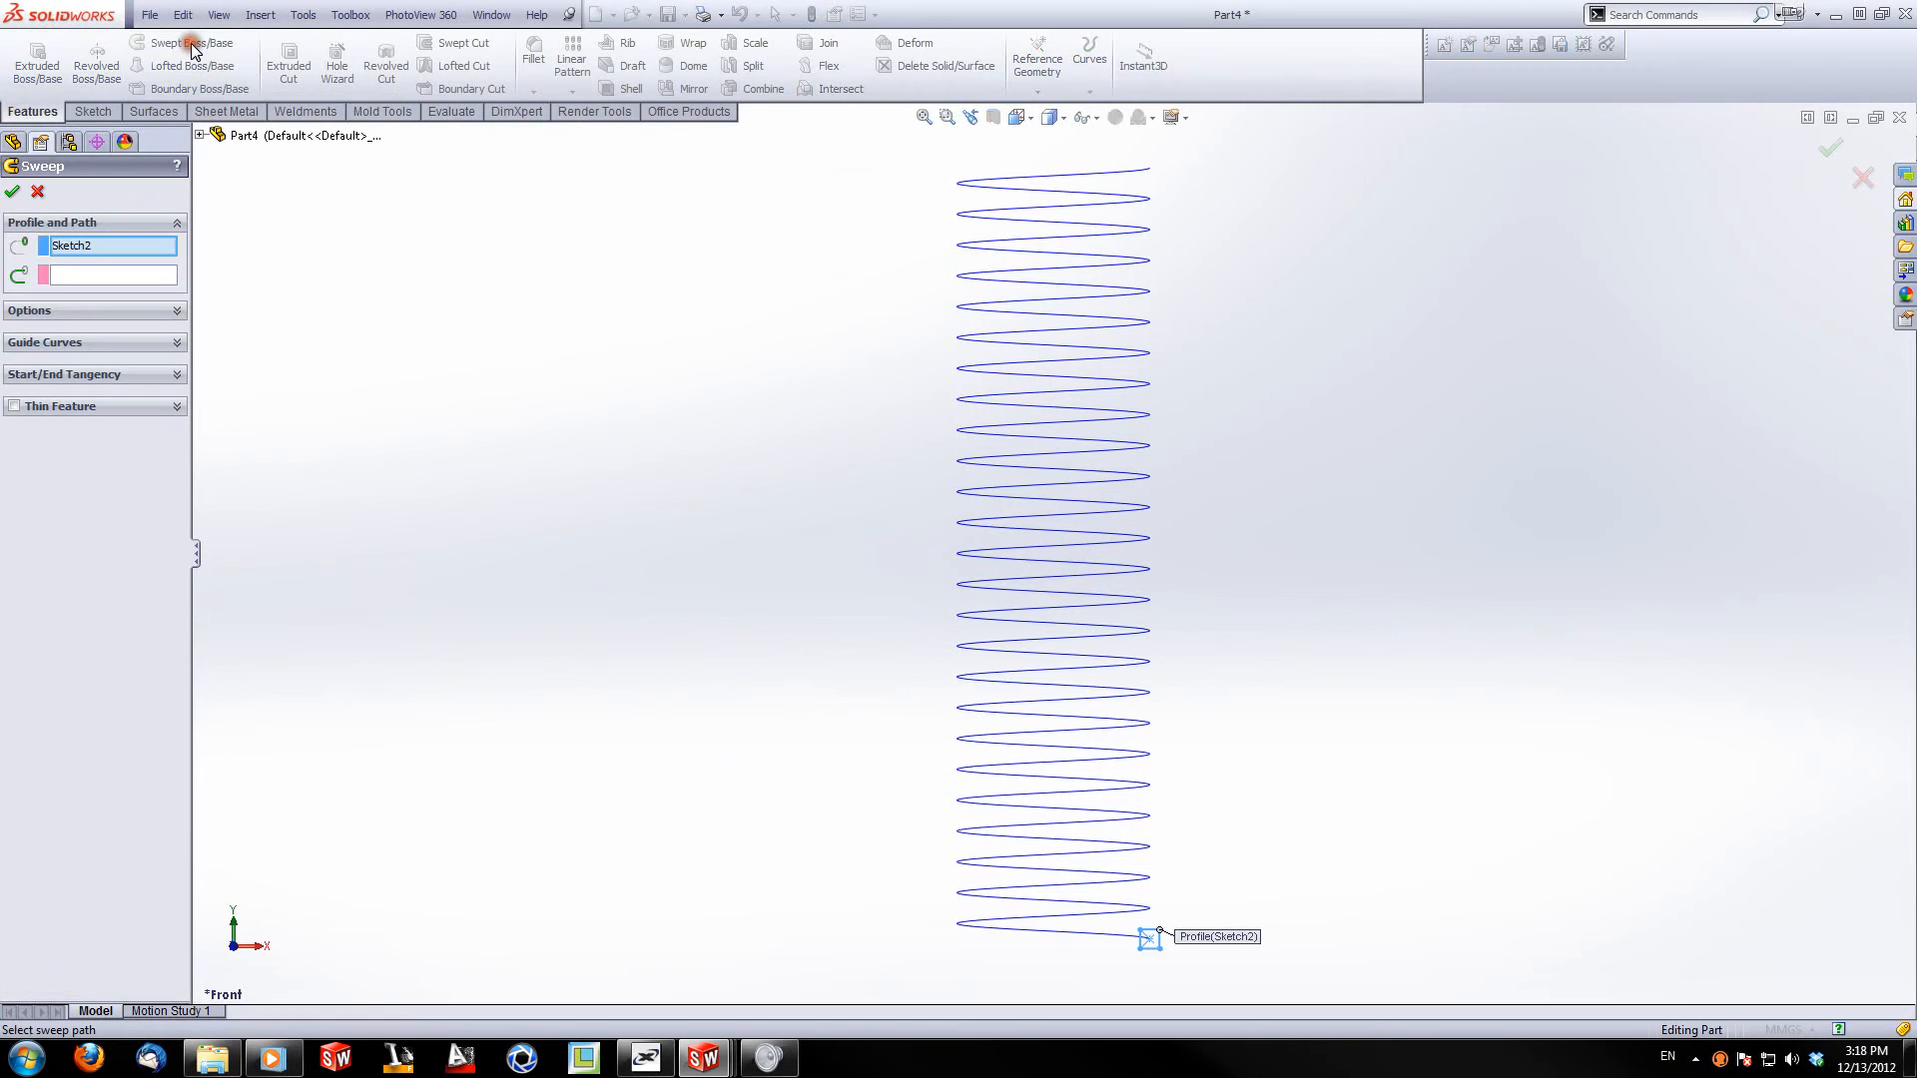
middle_click_drag(1020, 757, 979, 818)
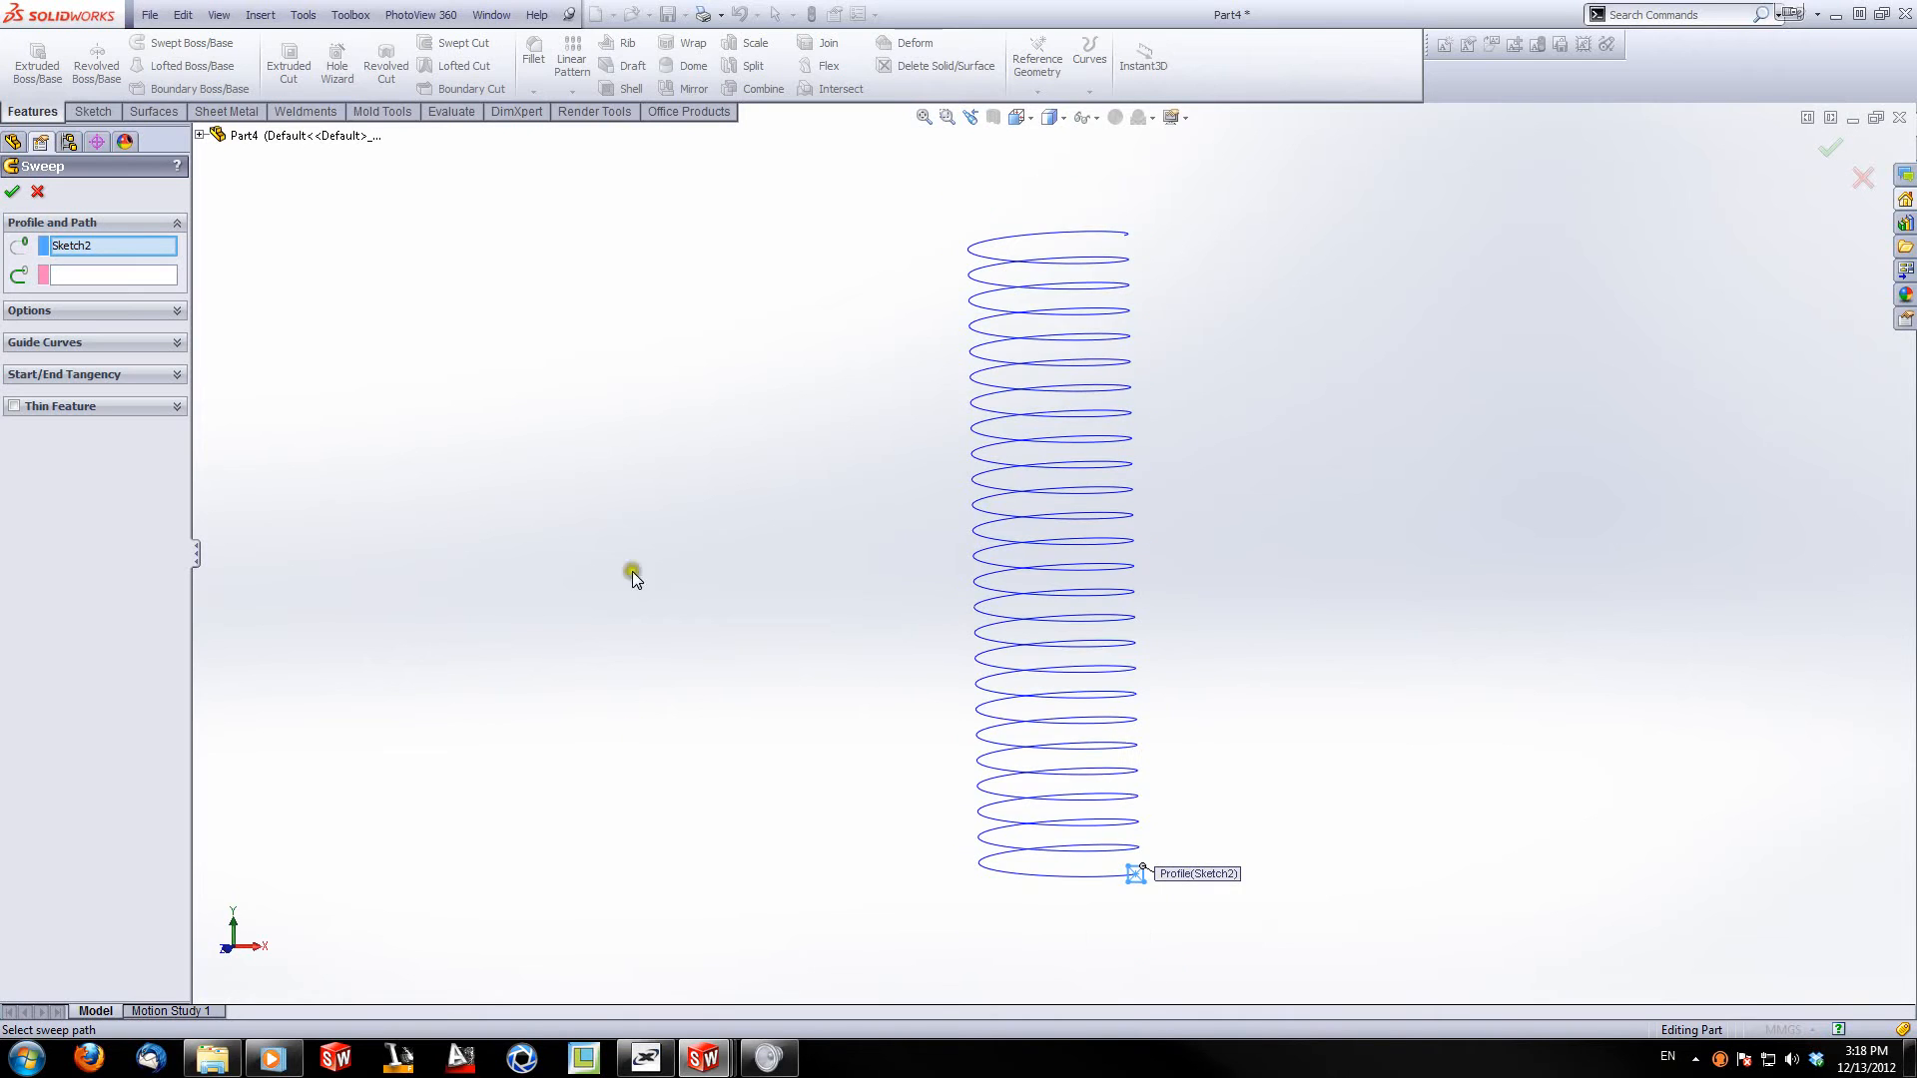
middle_click_drag(1018, 740, 1026, 814)
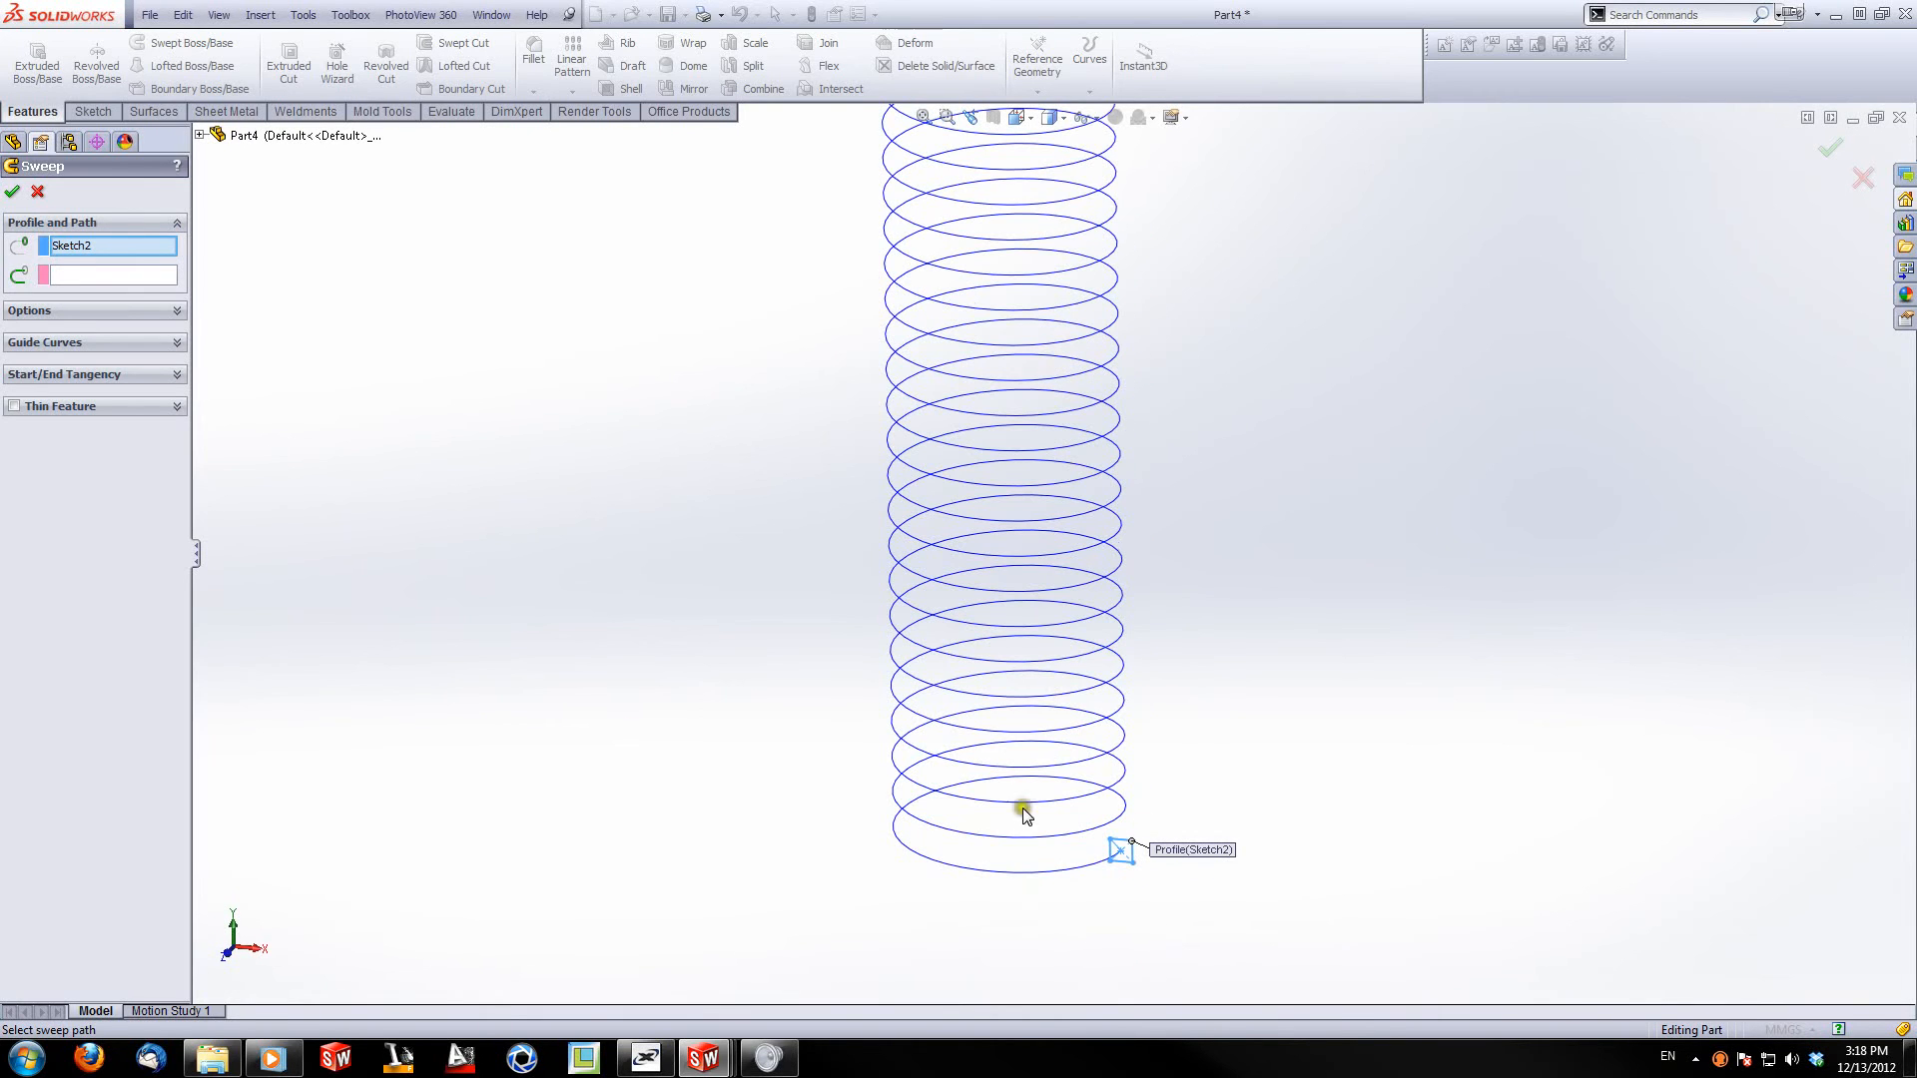
left_click(115, 274)
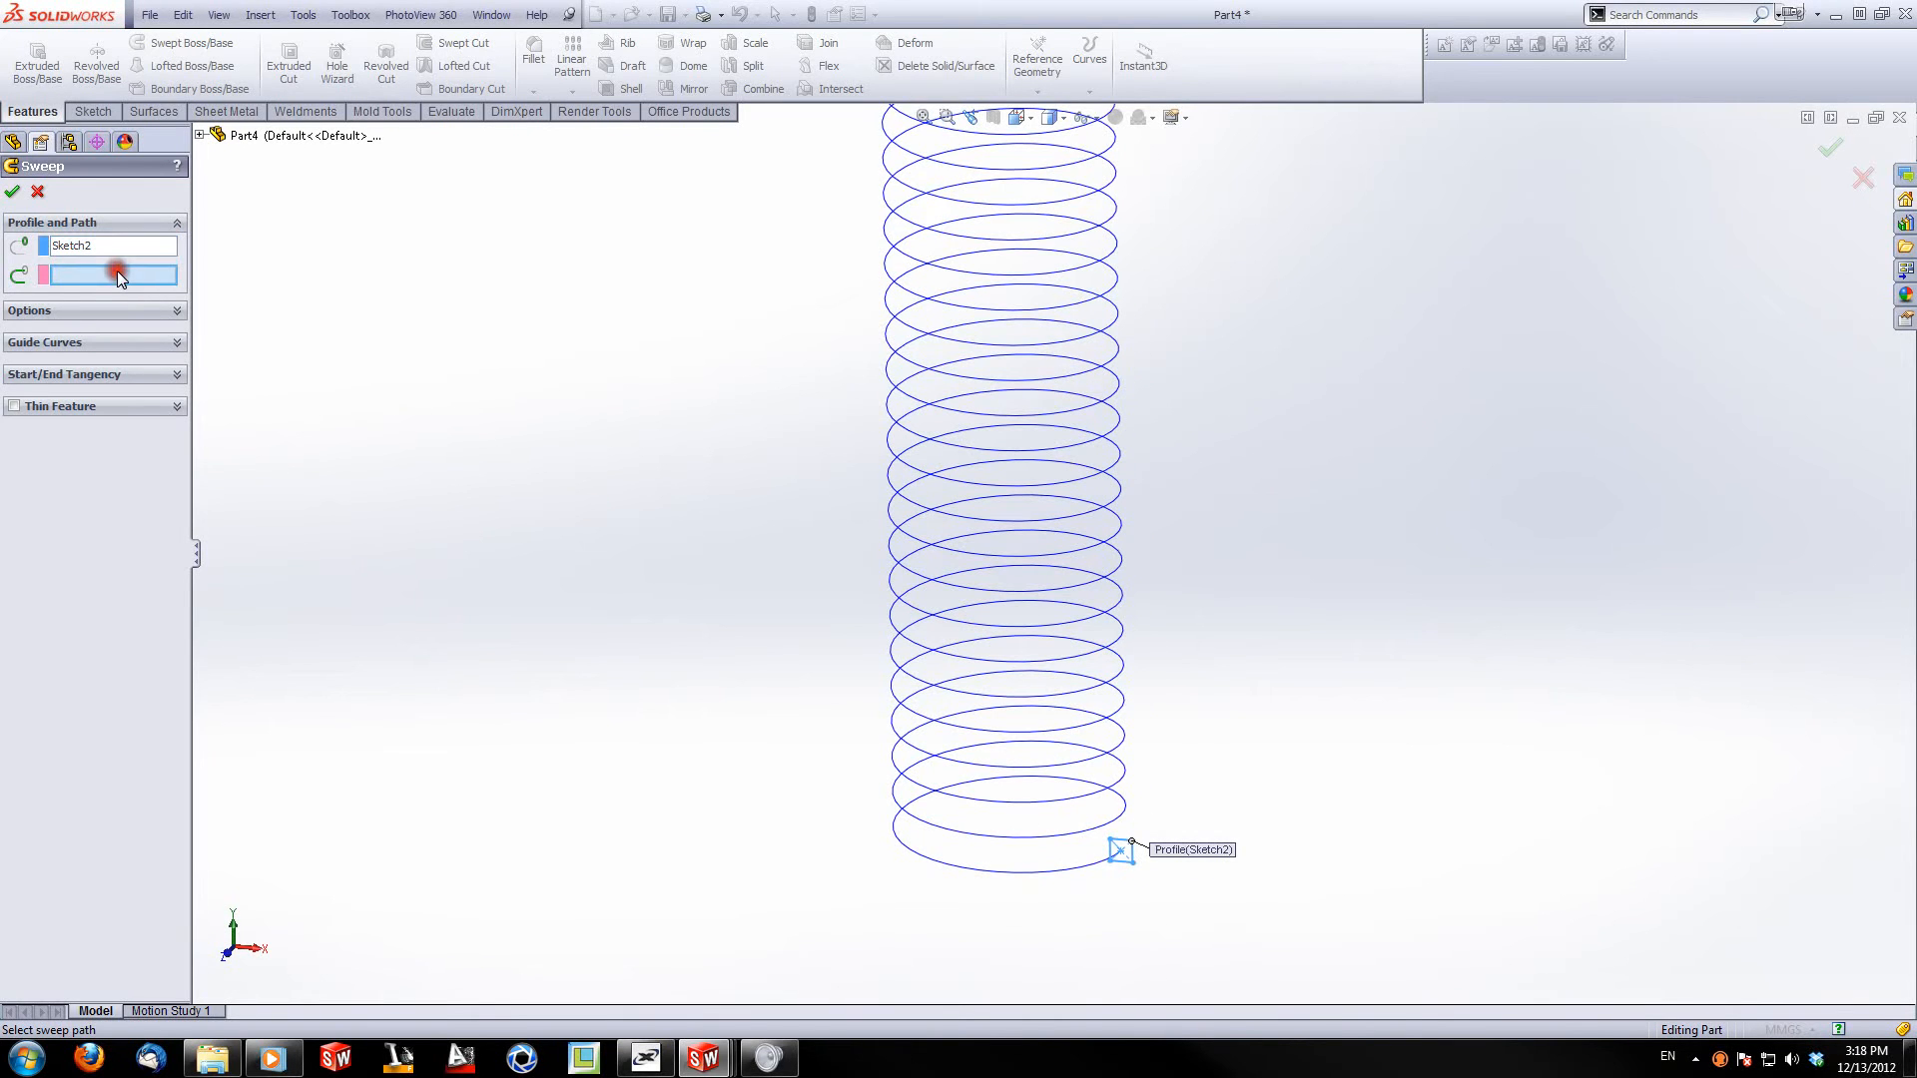
left_click(1052, 878)
scroll(1015, 394, "up", 3)
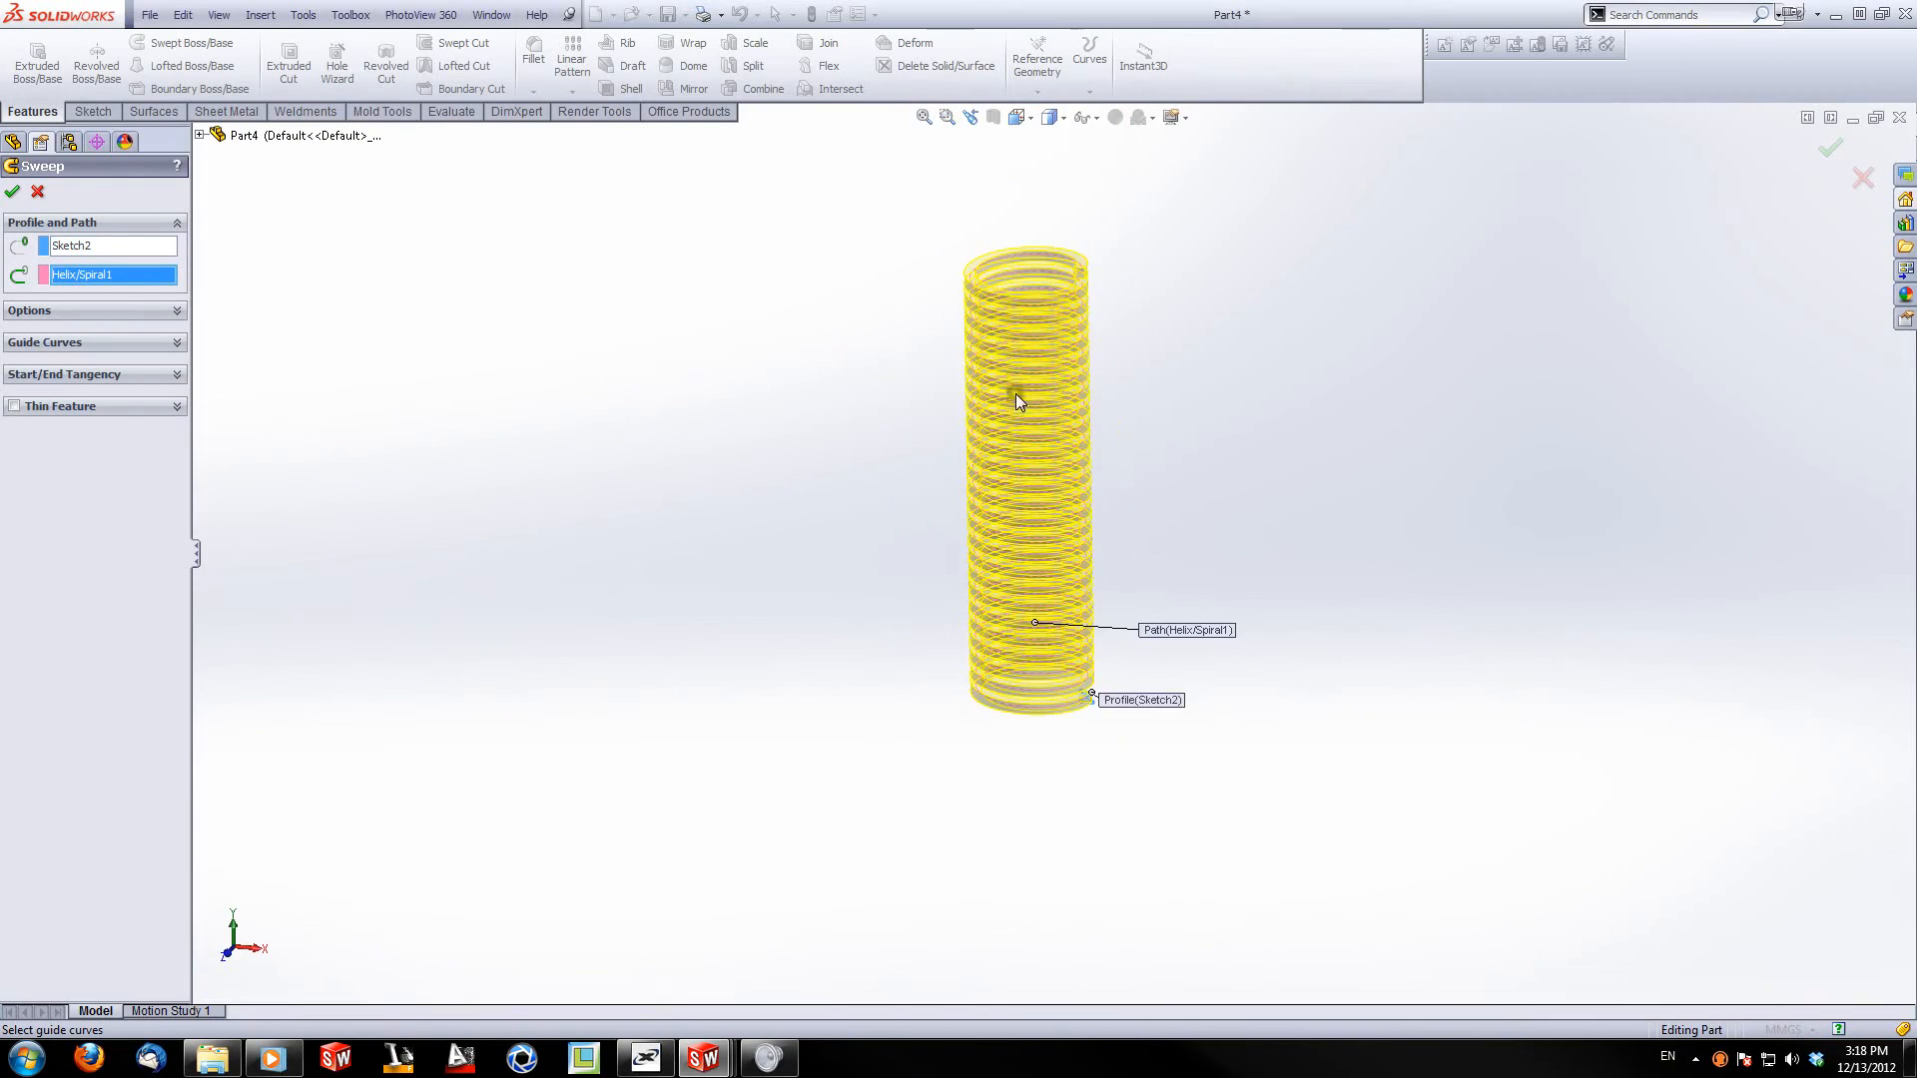
Step: Set the sweep's orientation/twist type to Twist Along Path
scroll(1046, 366, "down", 3)
middle_click_drag(1046, 366, 1116, 495)
scroll(1140, 365, "down", 5)
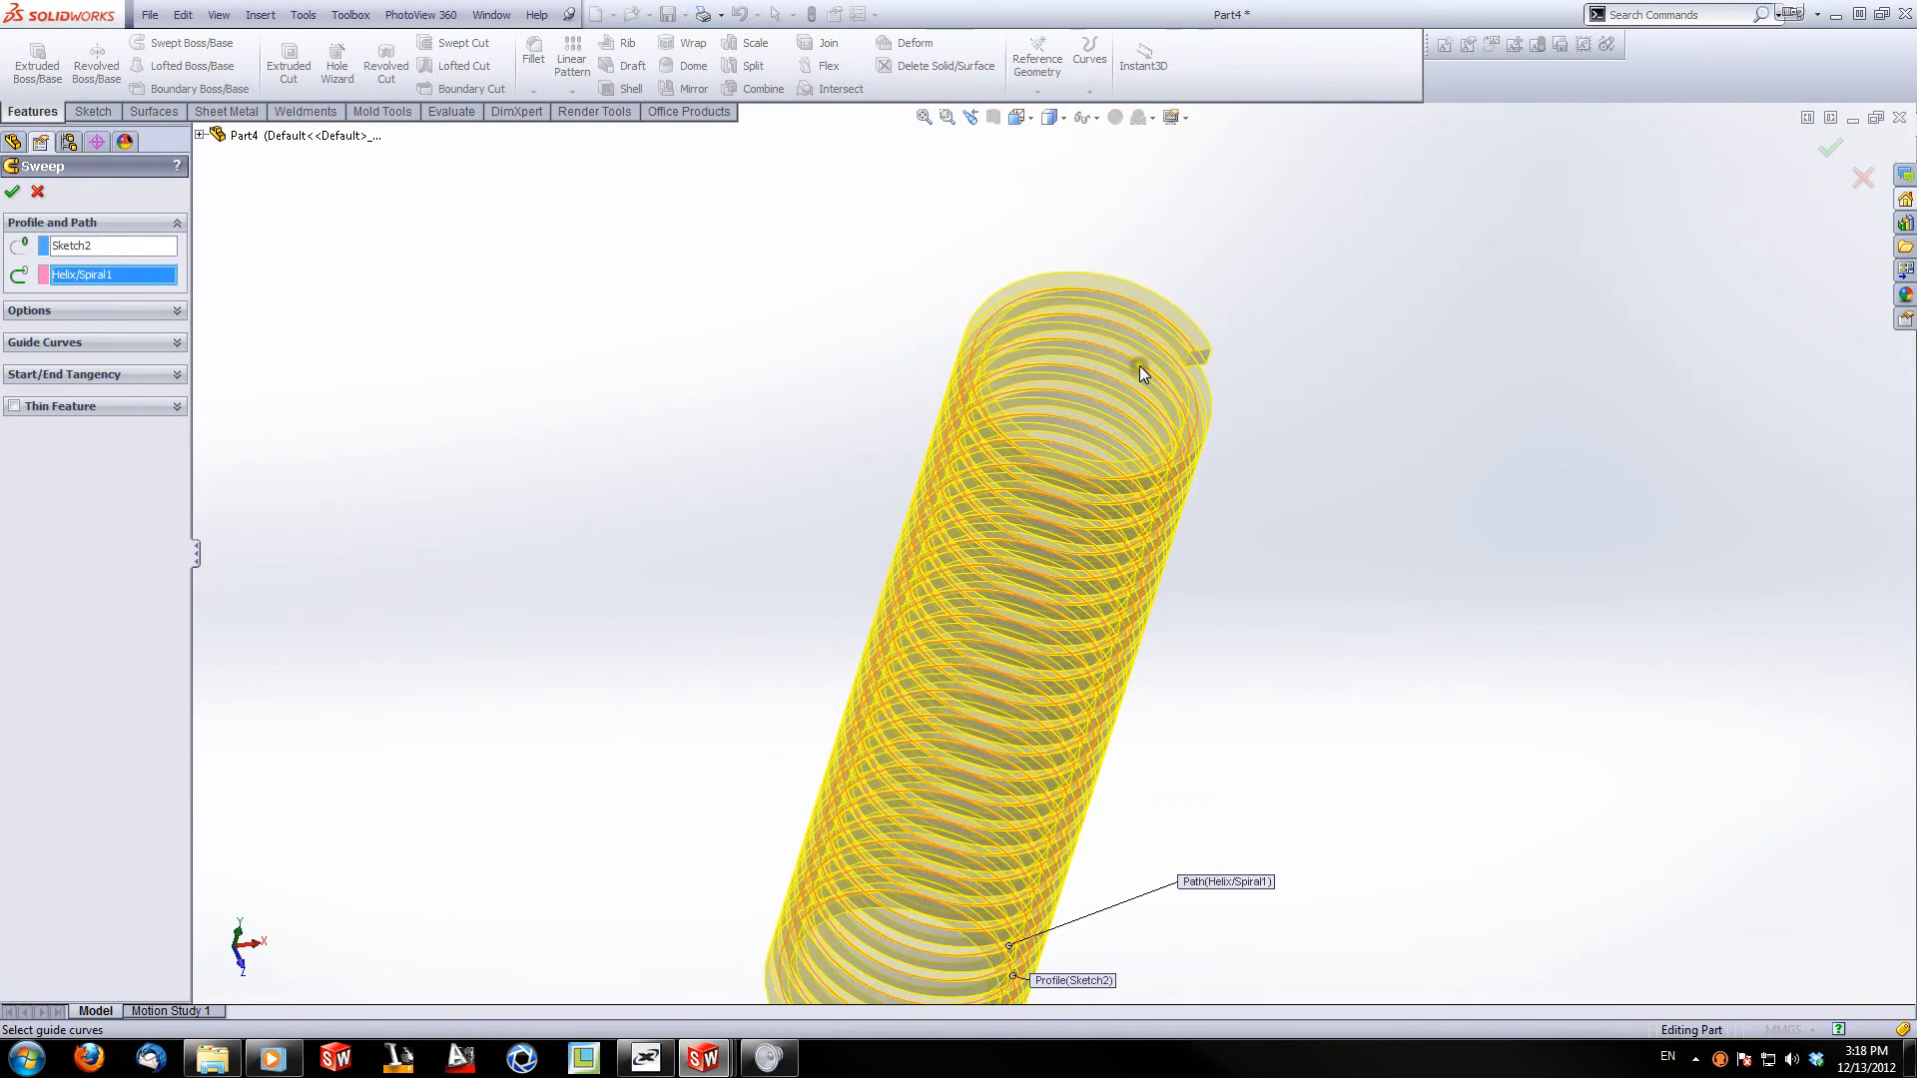
scroll(1214, 497, "down", 2)
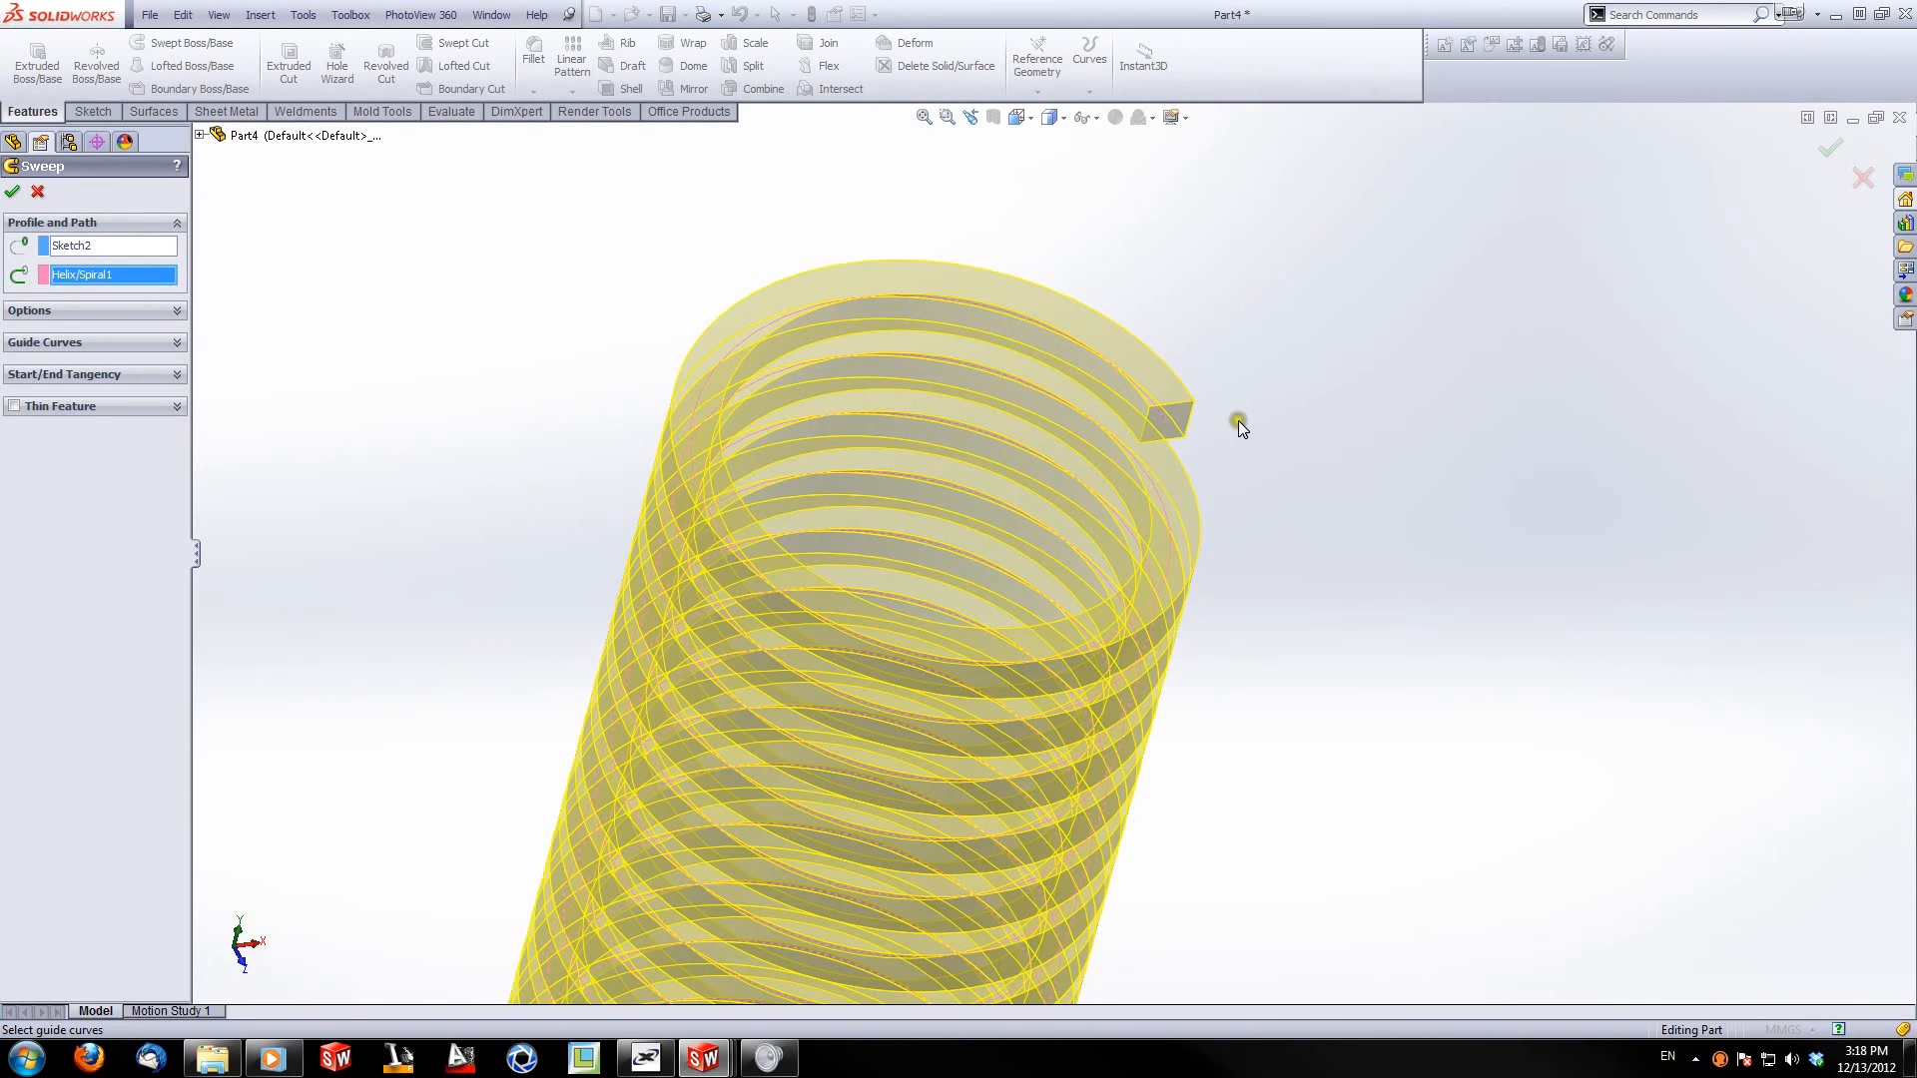
left_click(178, 312)
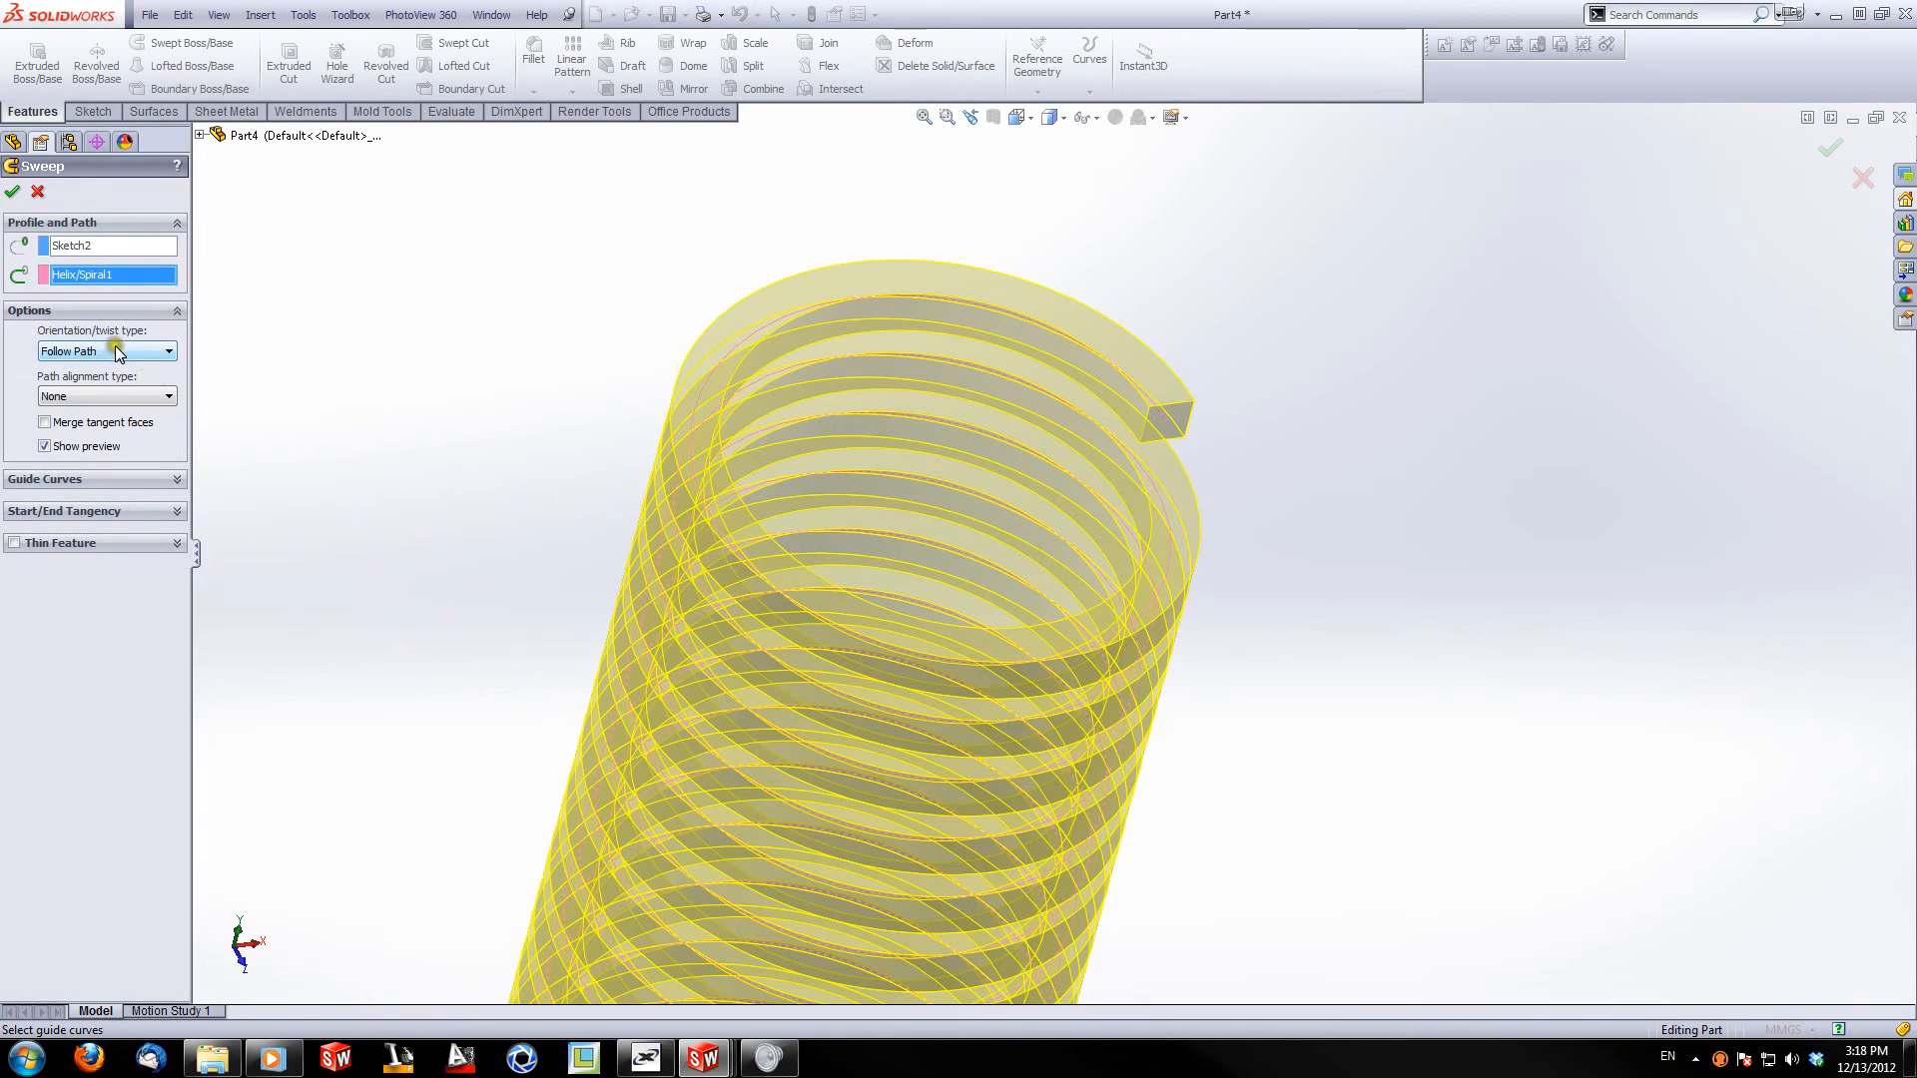
left_click(172, 352)
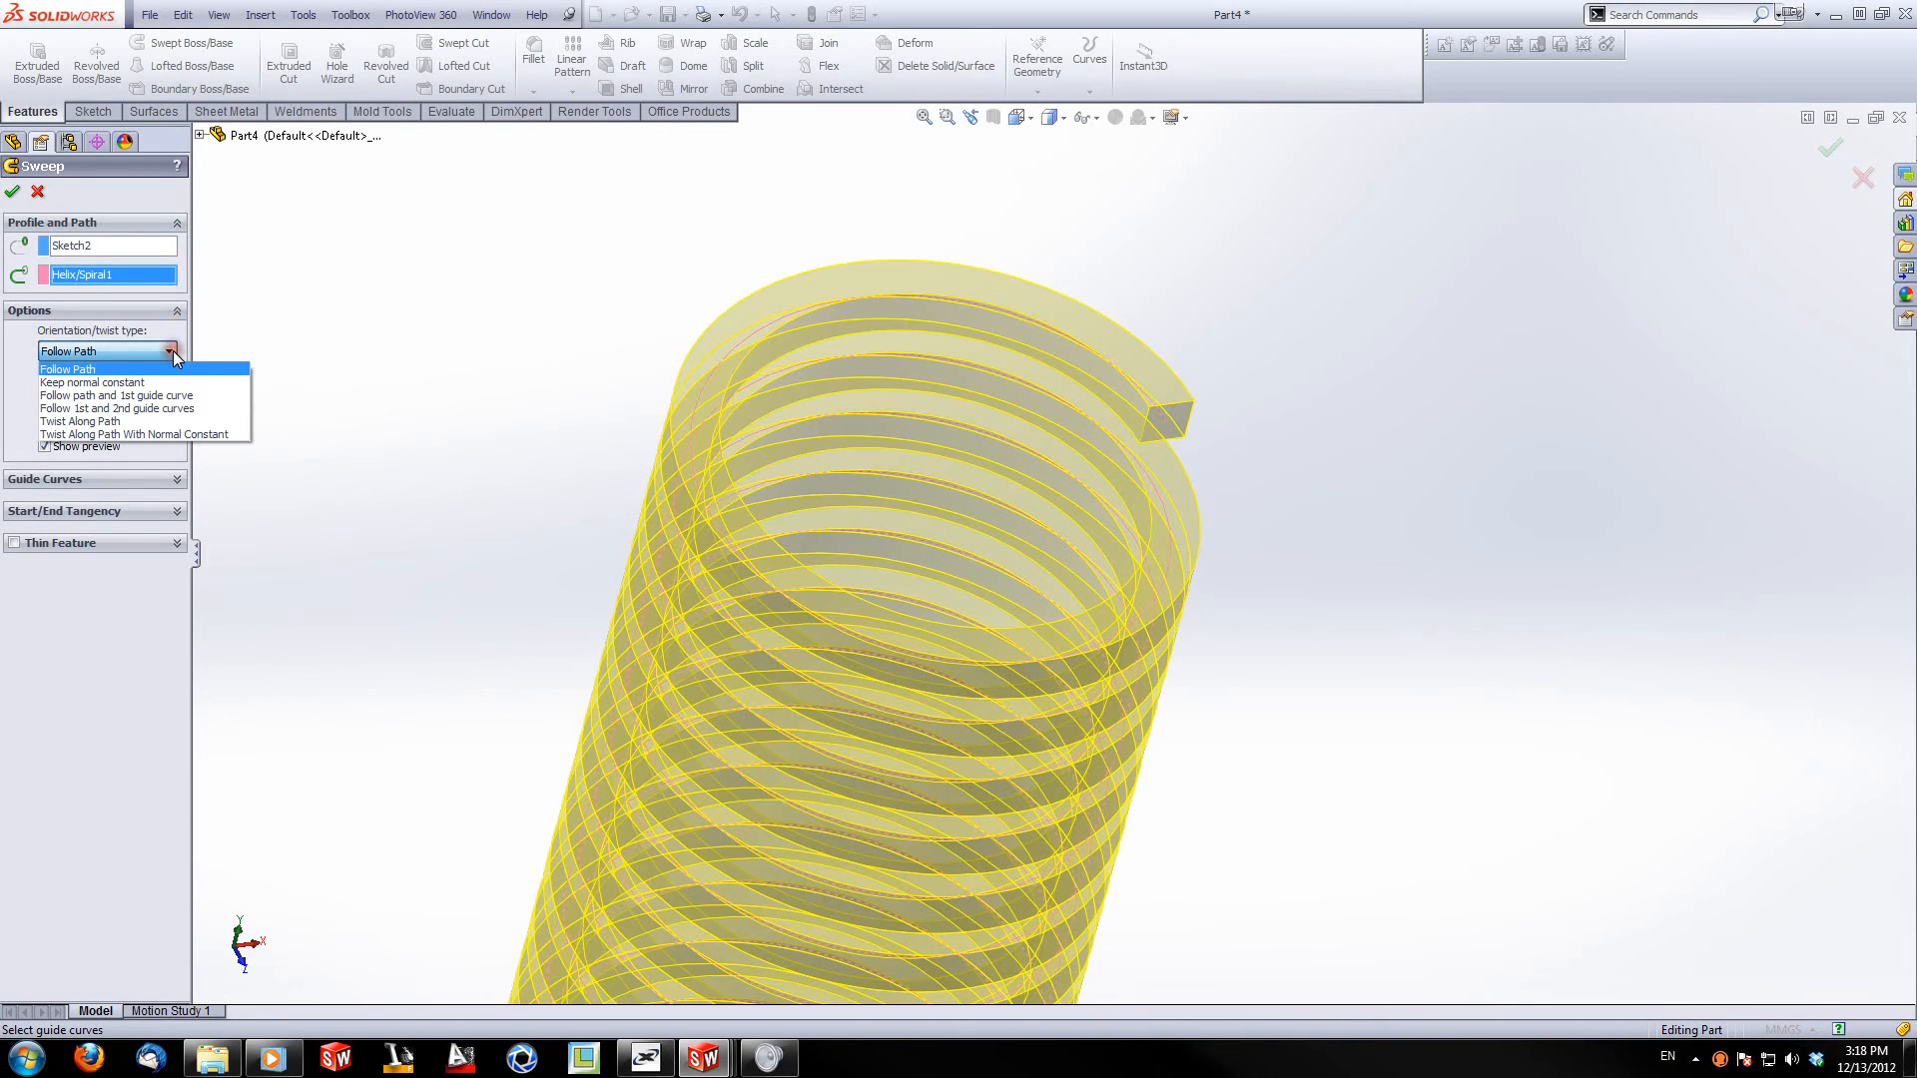
left_click(115, 423)
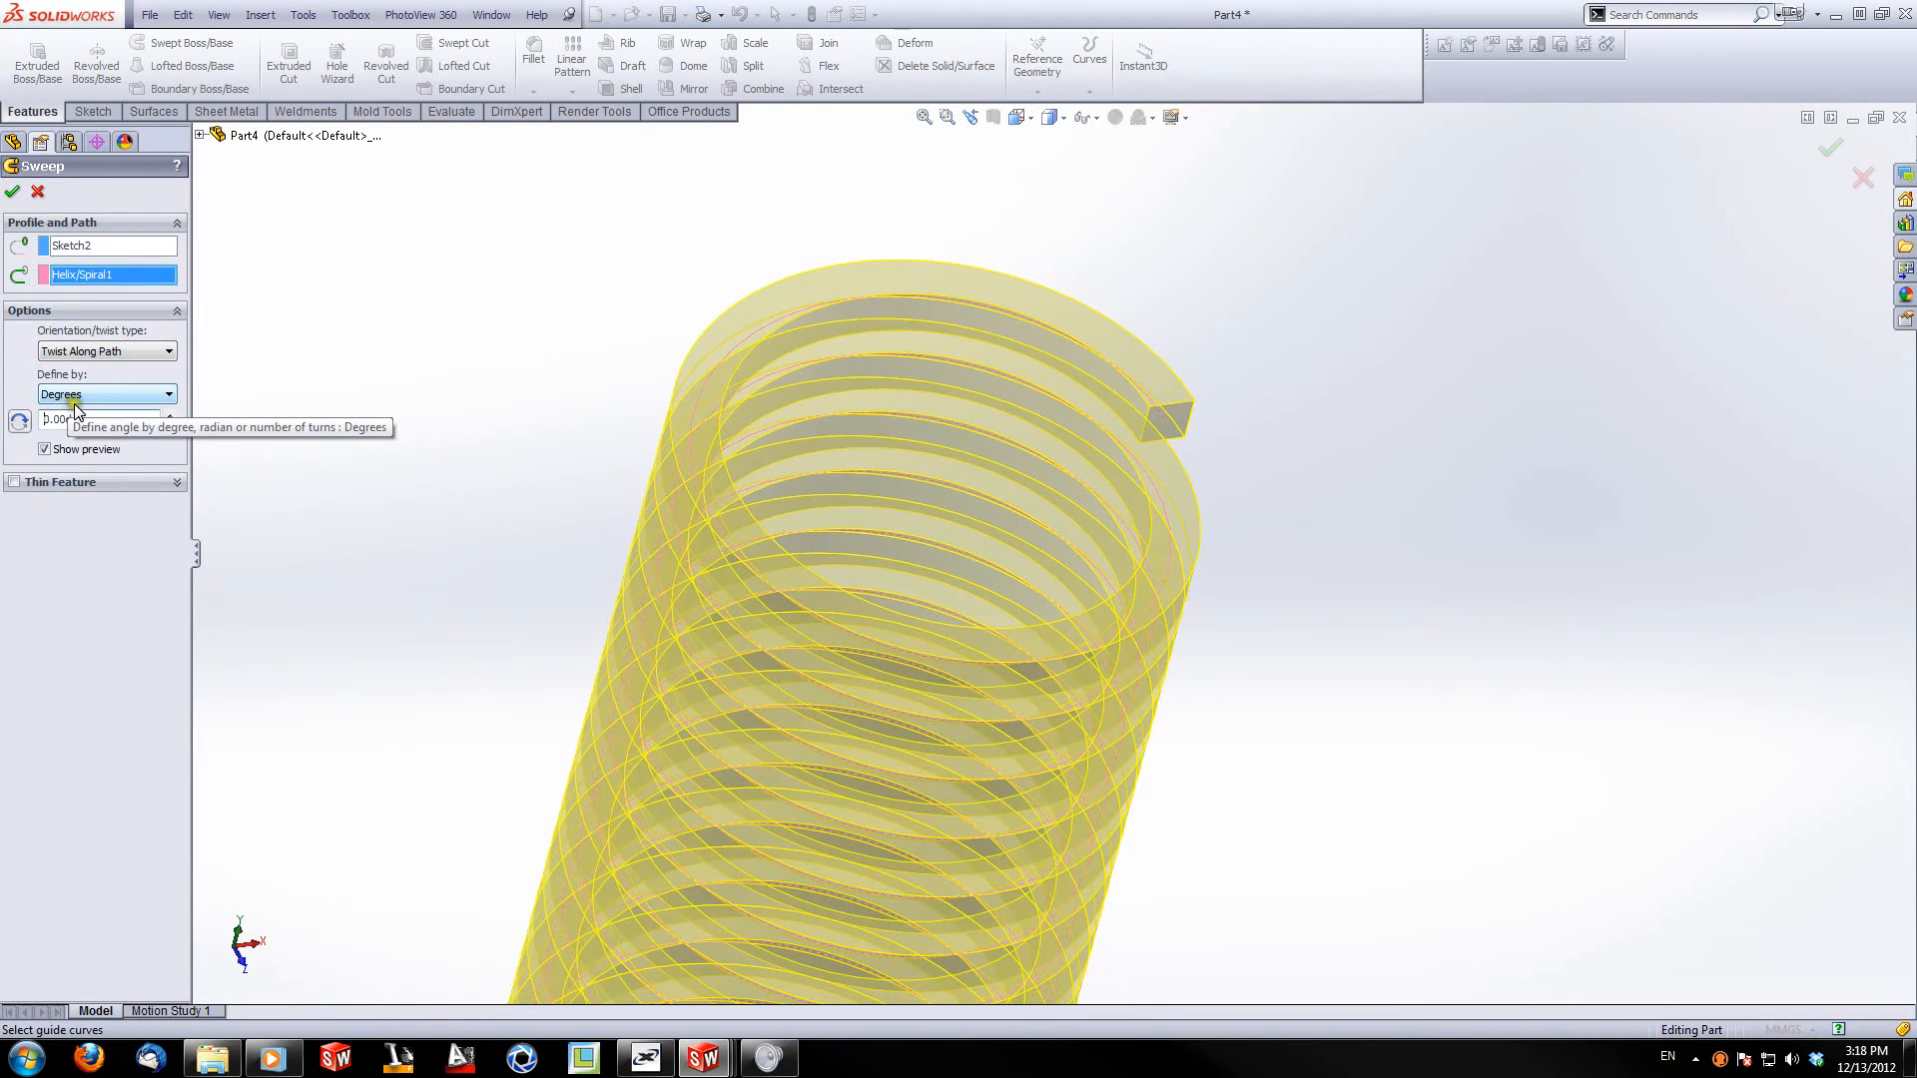
Step: Define the sweep's twist by Turns and set it to 25 turns
left_click(170, 395)
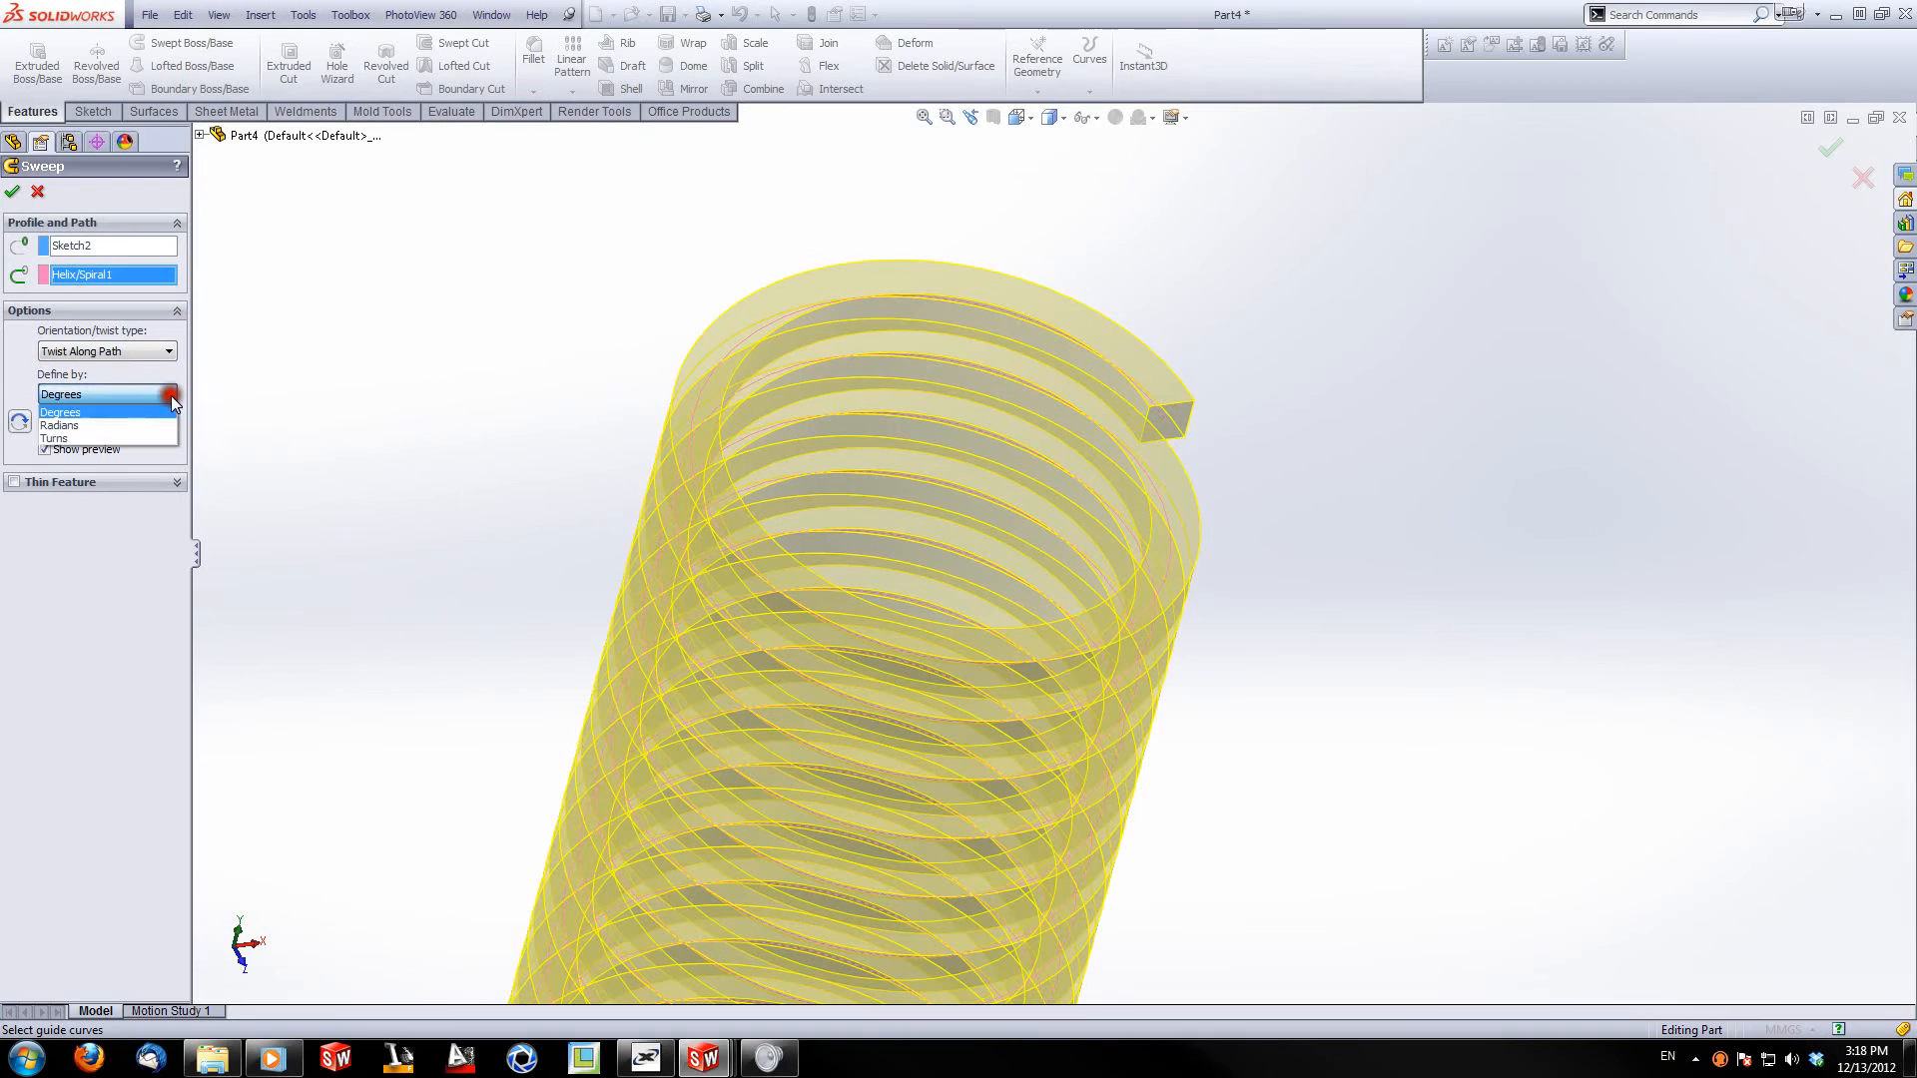
left_click(64, 440)
double_click(95, 420)
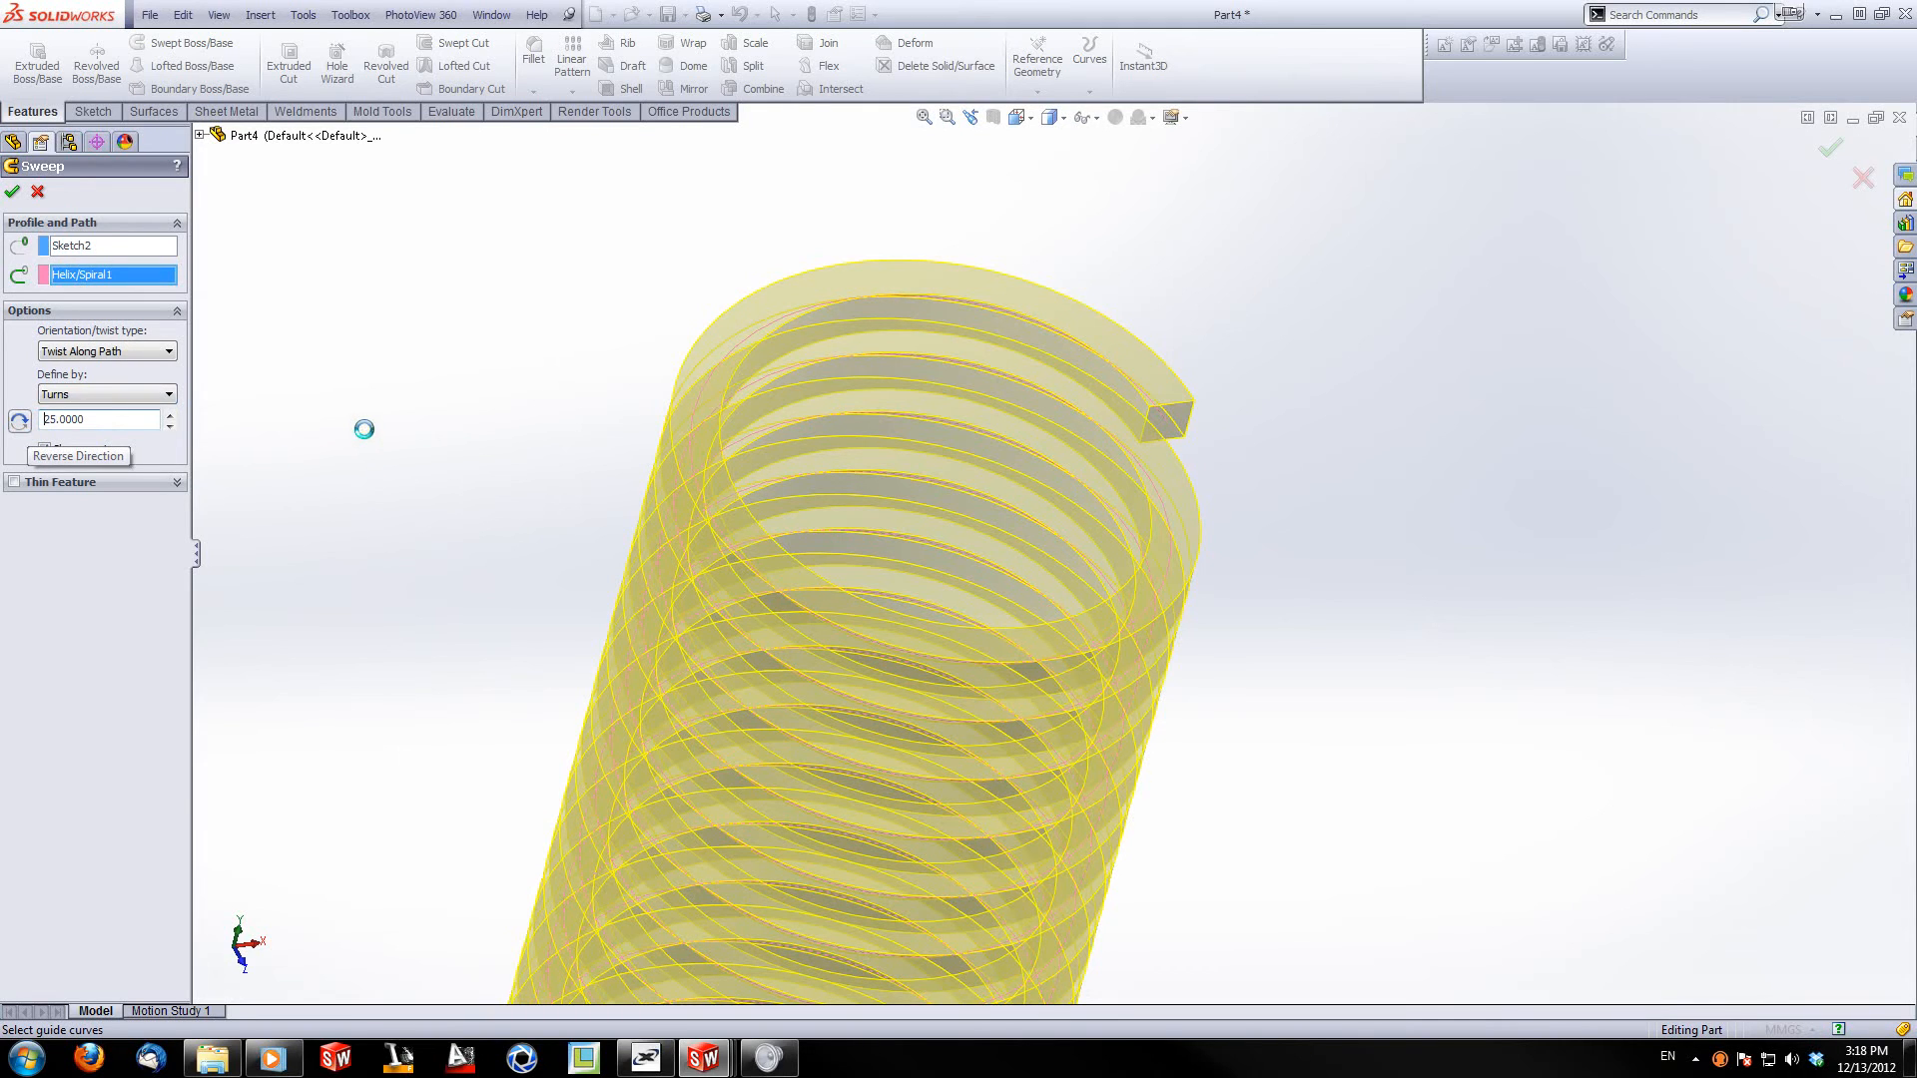
Step: Set the sweep's twist to 50 turns and accept the feature
scroll(547, 507, "up", 5)
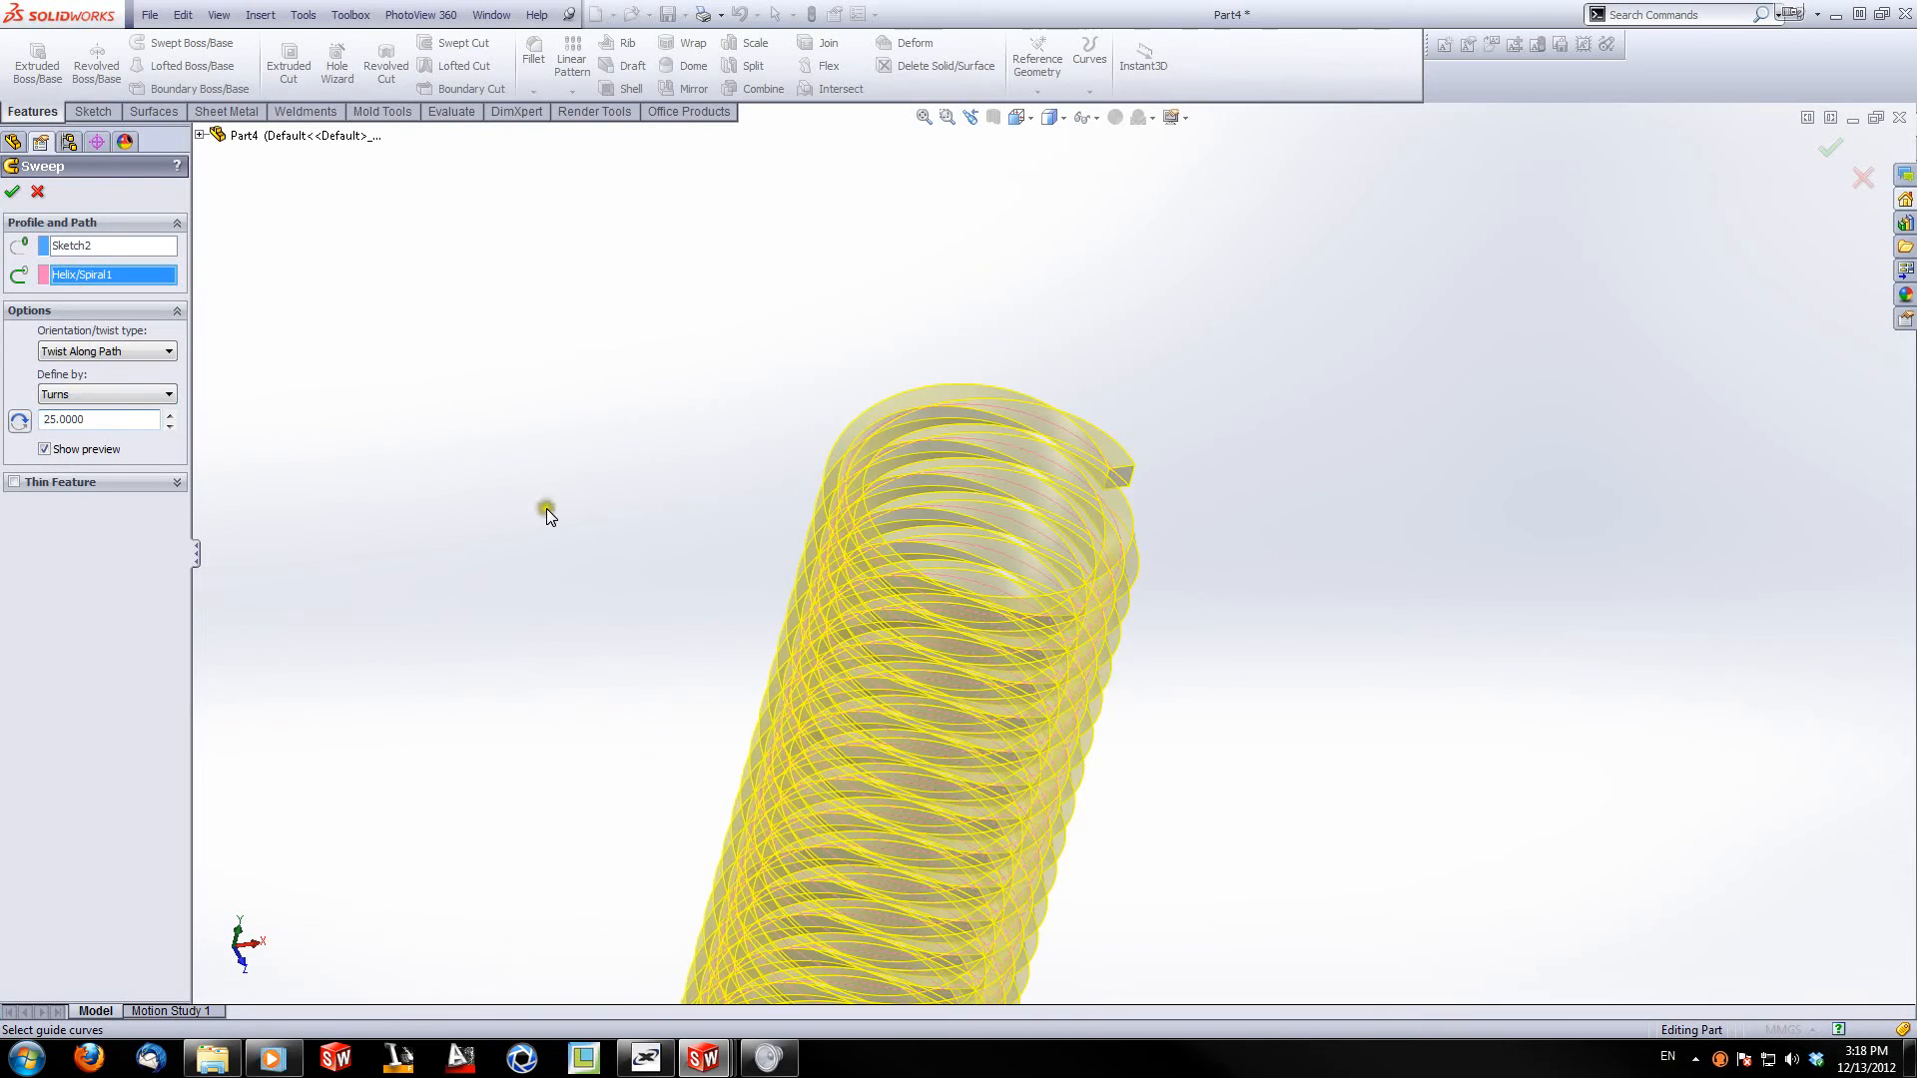
scroll(1078, 576, "down", 2)
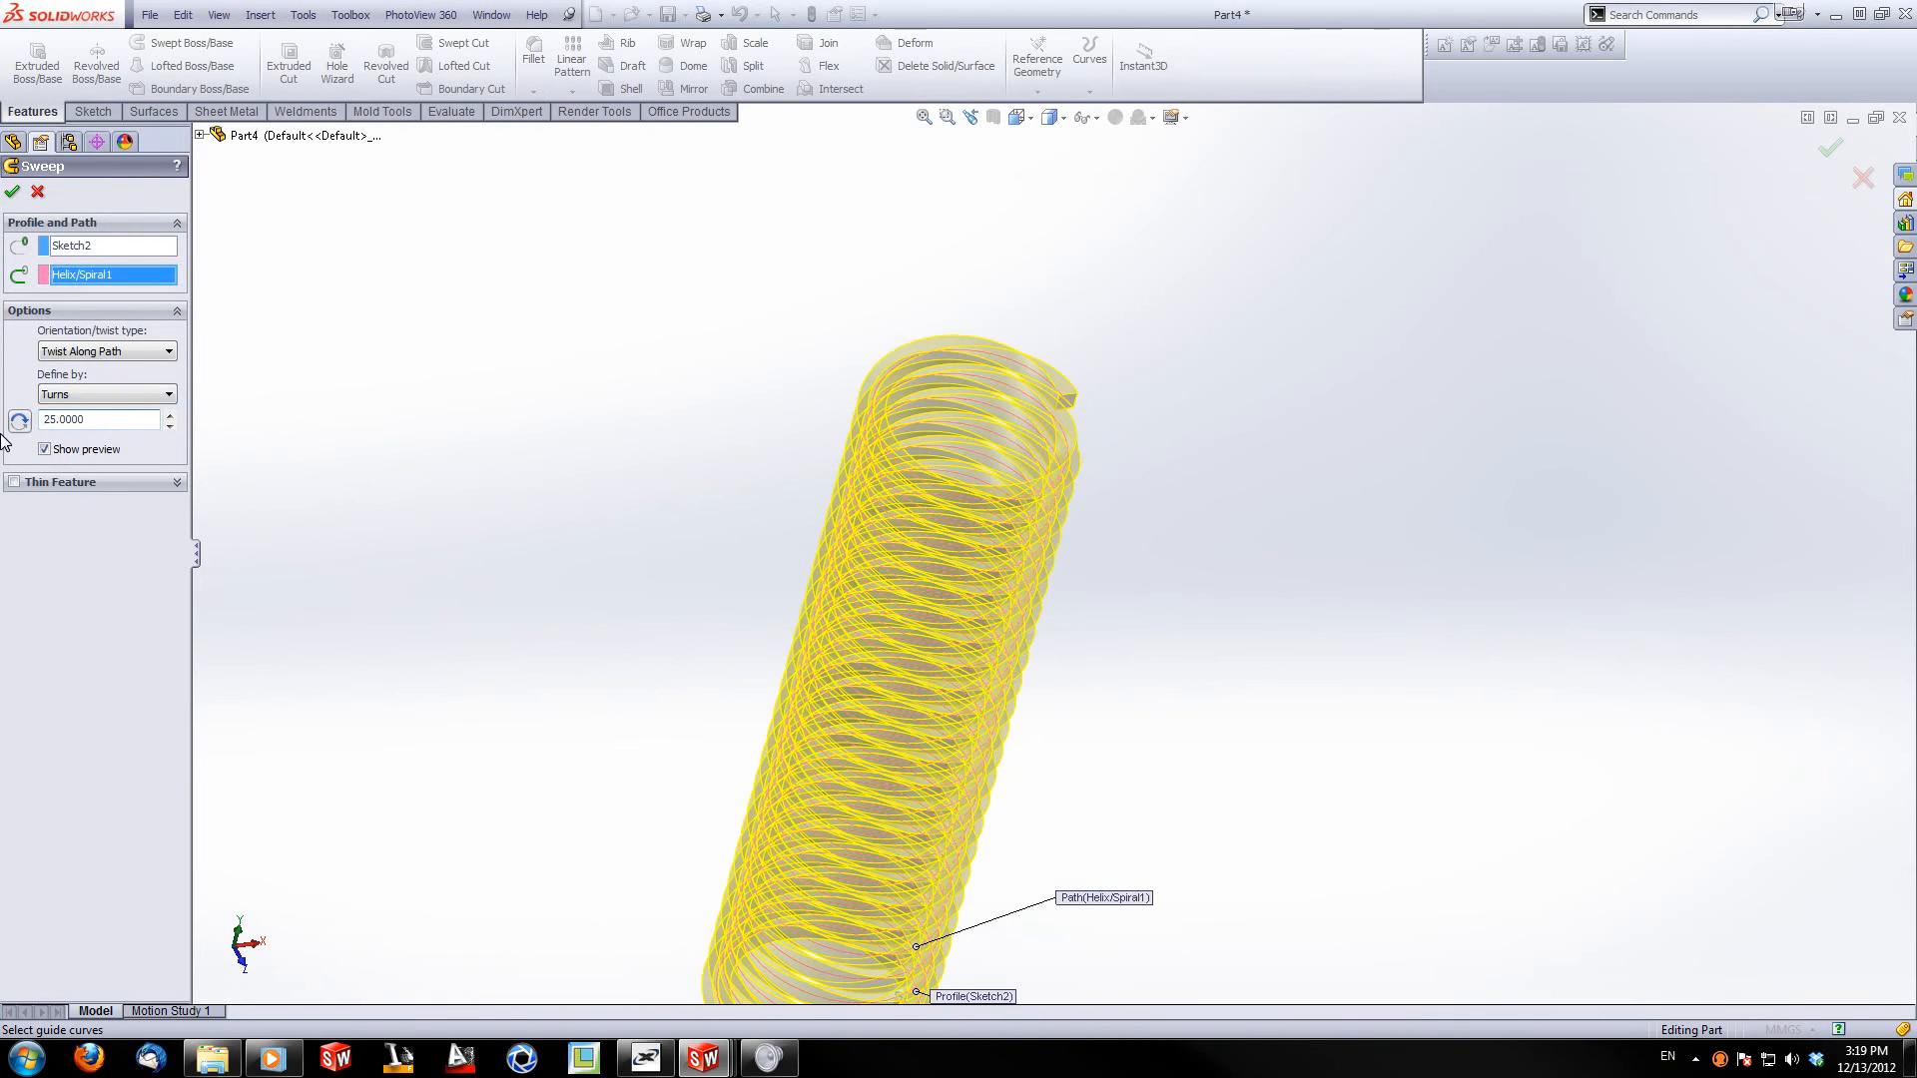
left_click_drag(105, 411, 3, 424)
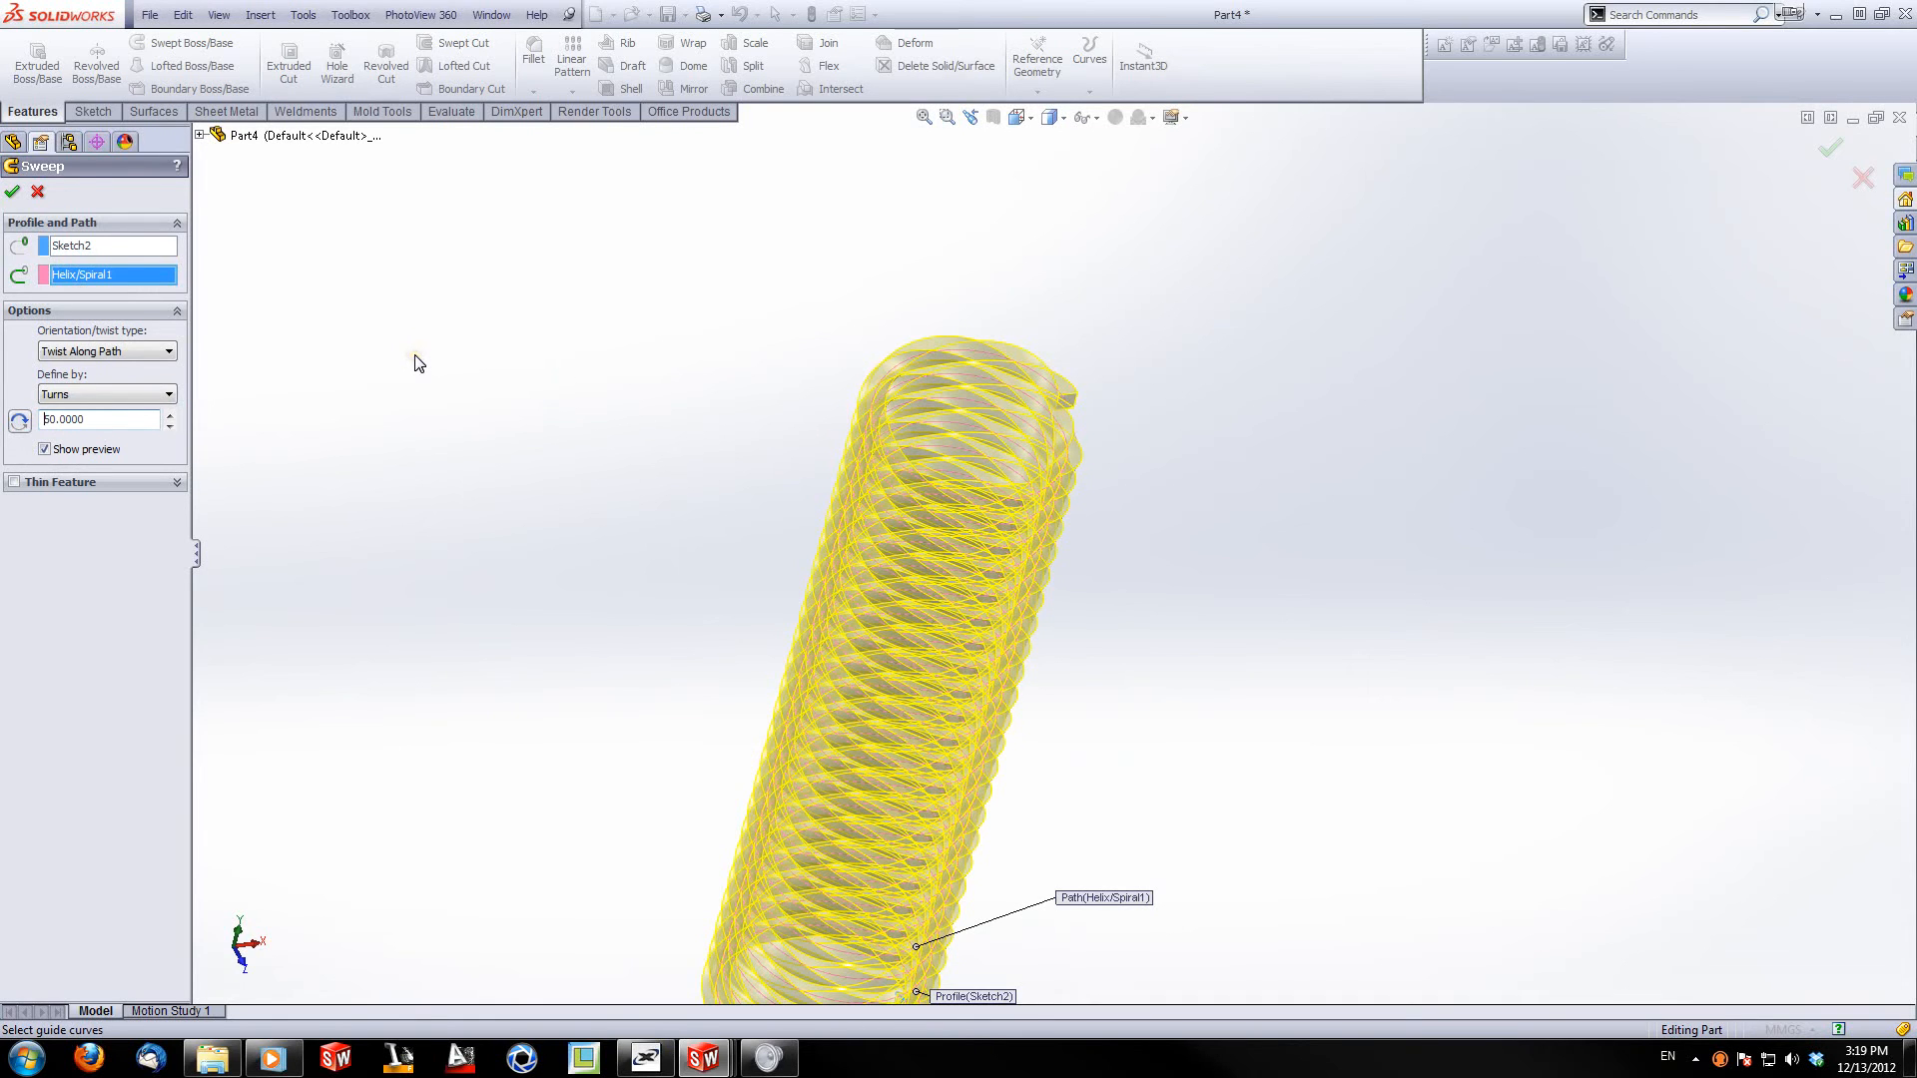
left_click(12, 191)
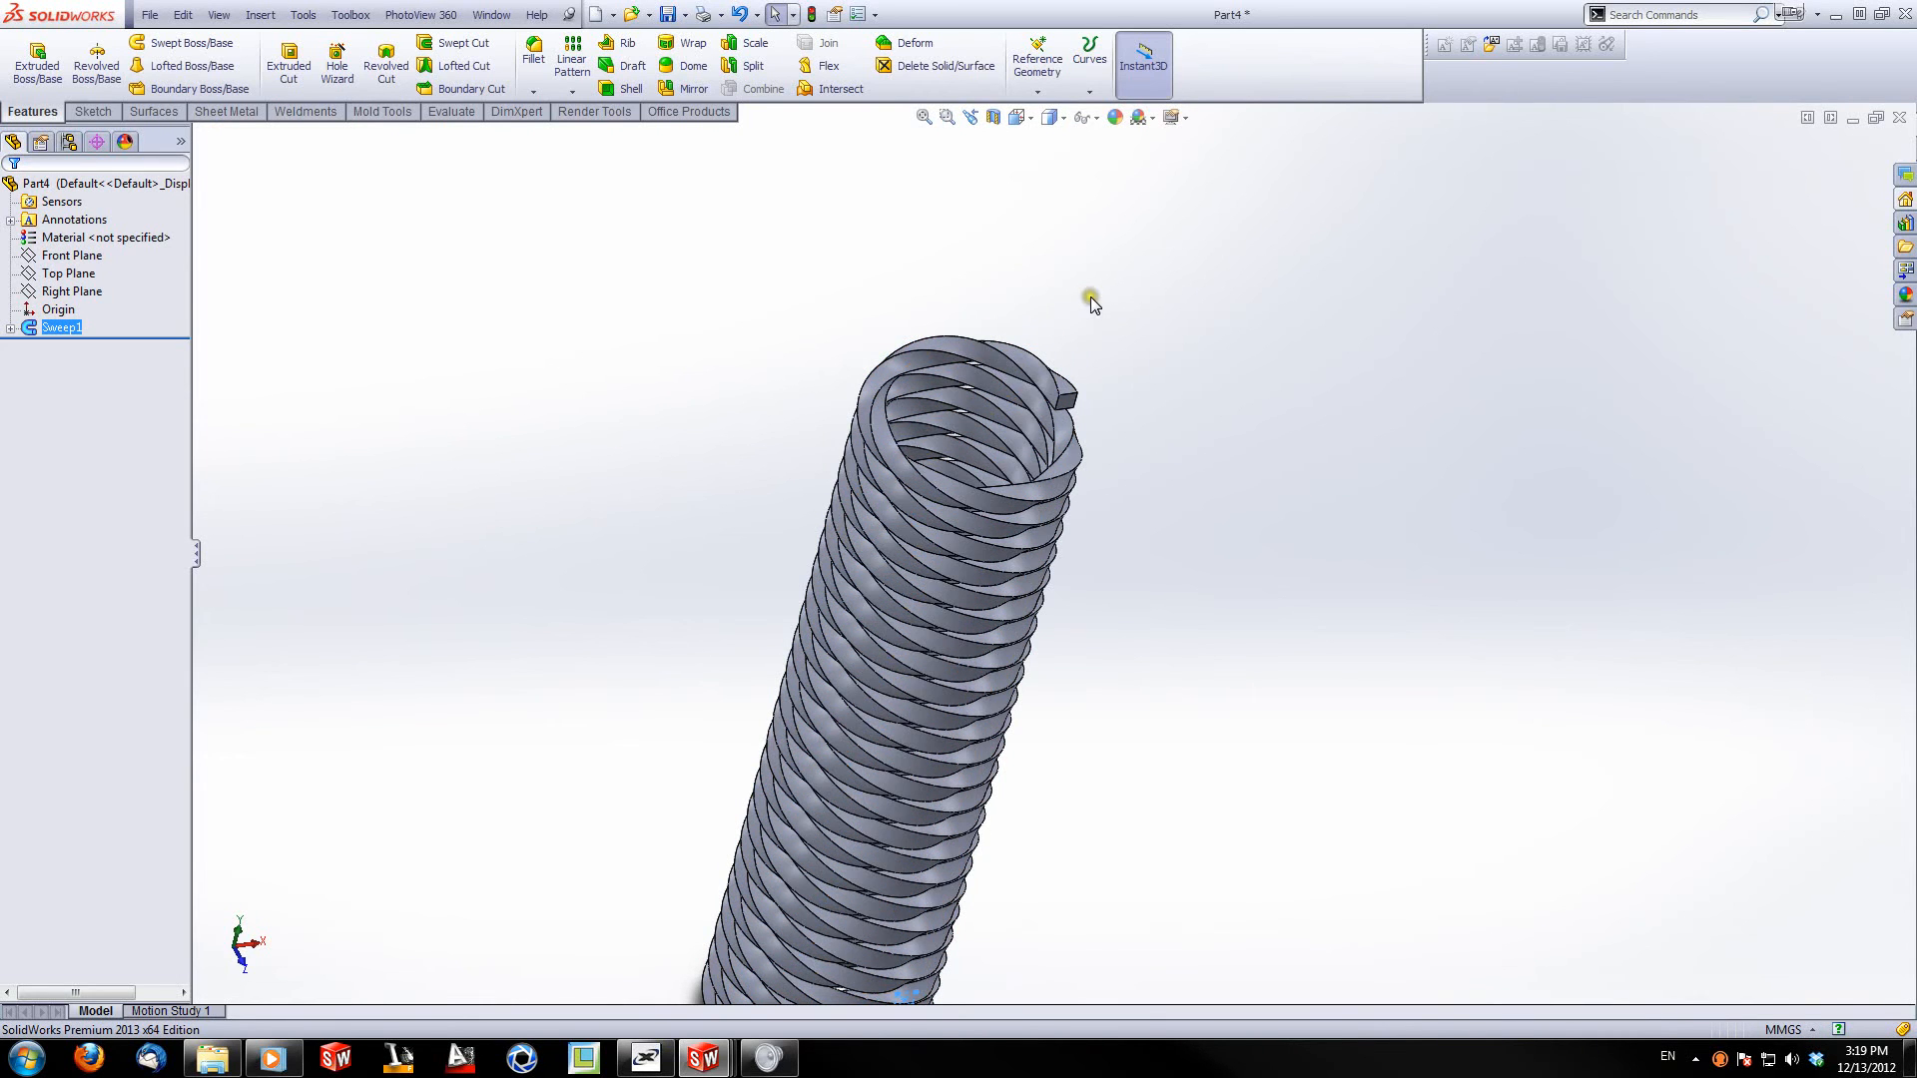
Step: Examine the twisted square-section spring from all sides, including both coil ends
left_click(1150, 303)
middle_click_drag(792, 517, 792, 537)
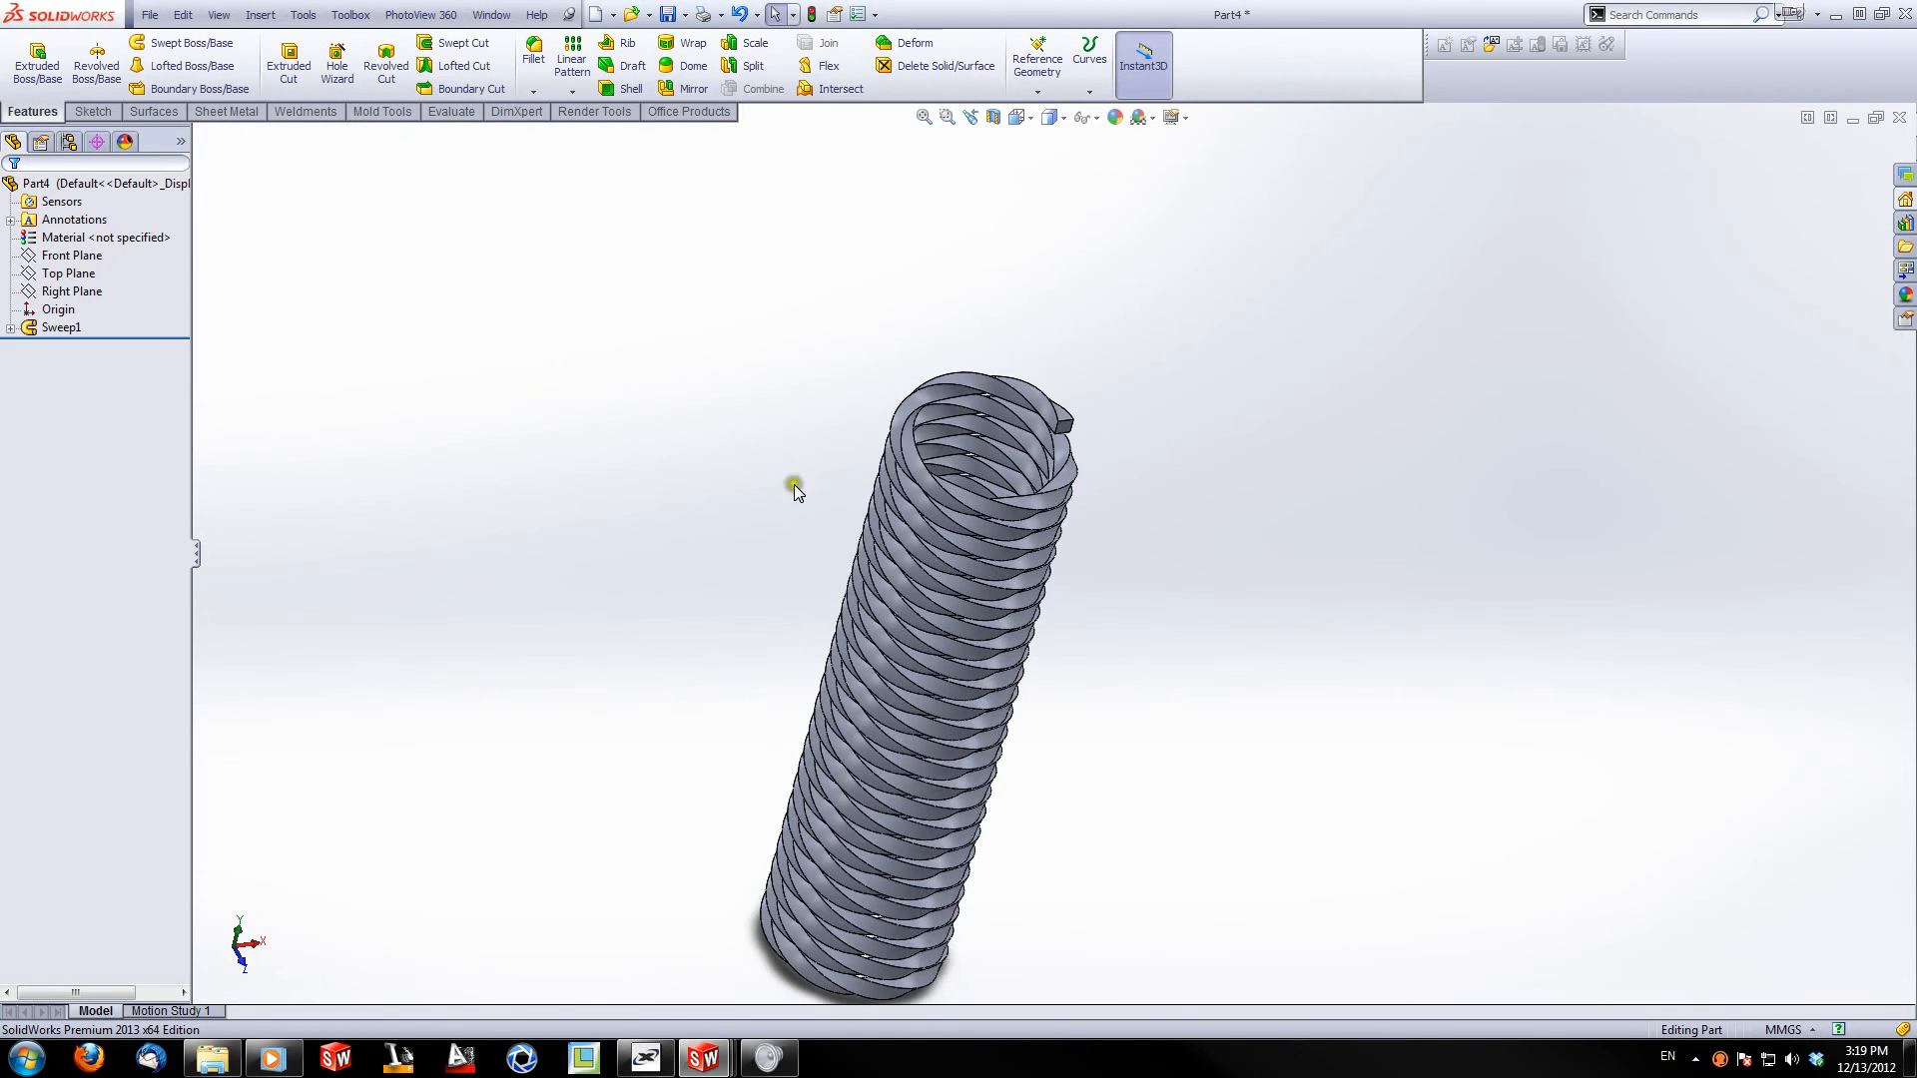
scroll(799, 473, "up", 2)
scroll(915, 445, "down", 1)
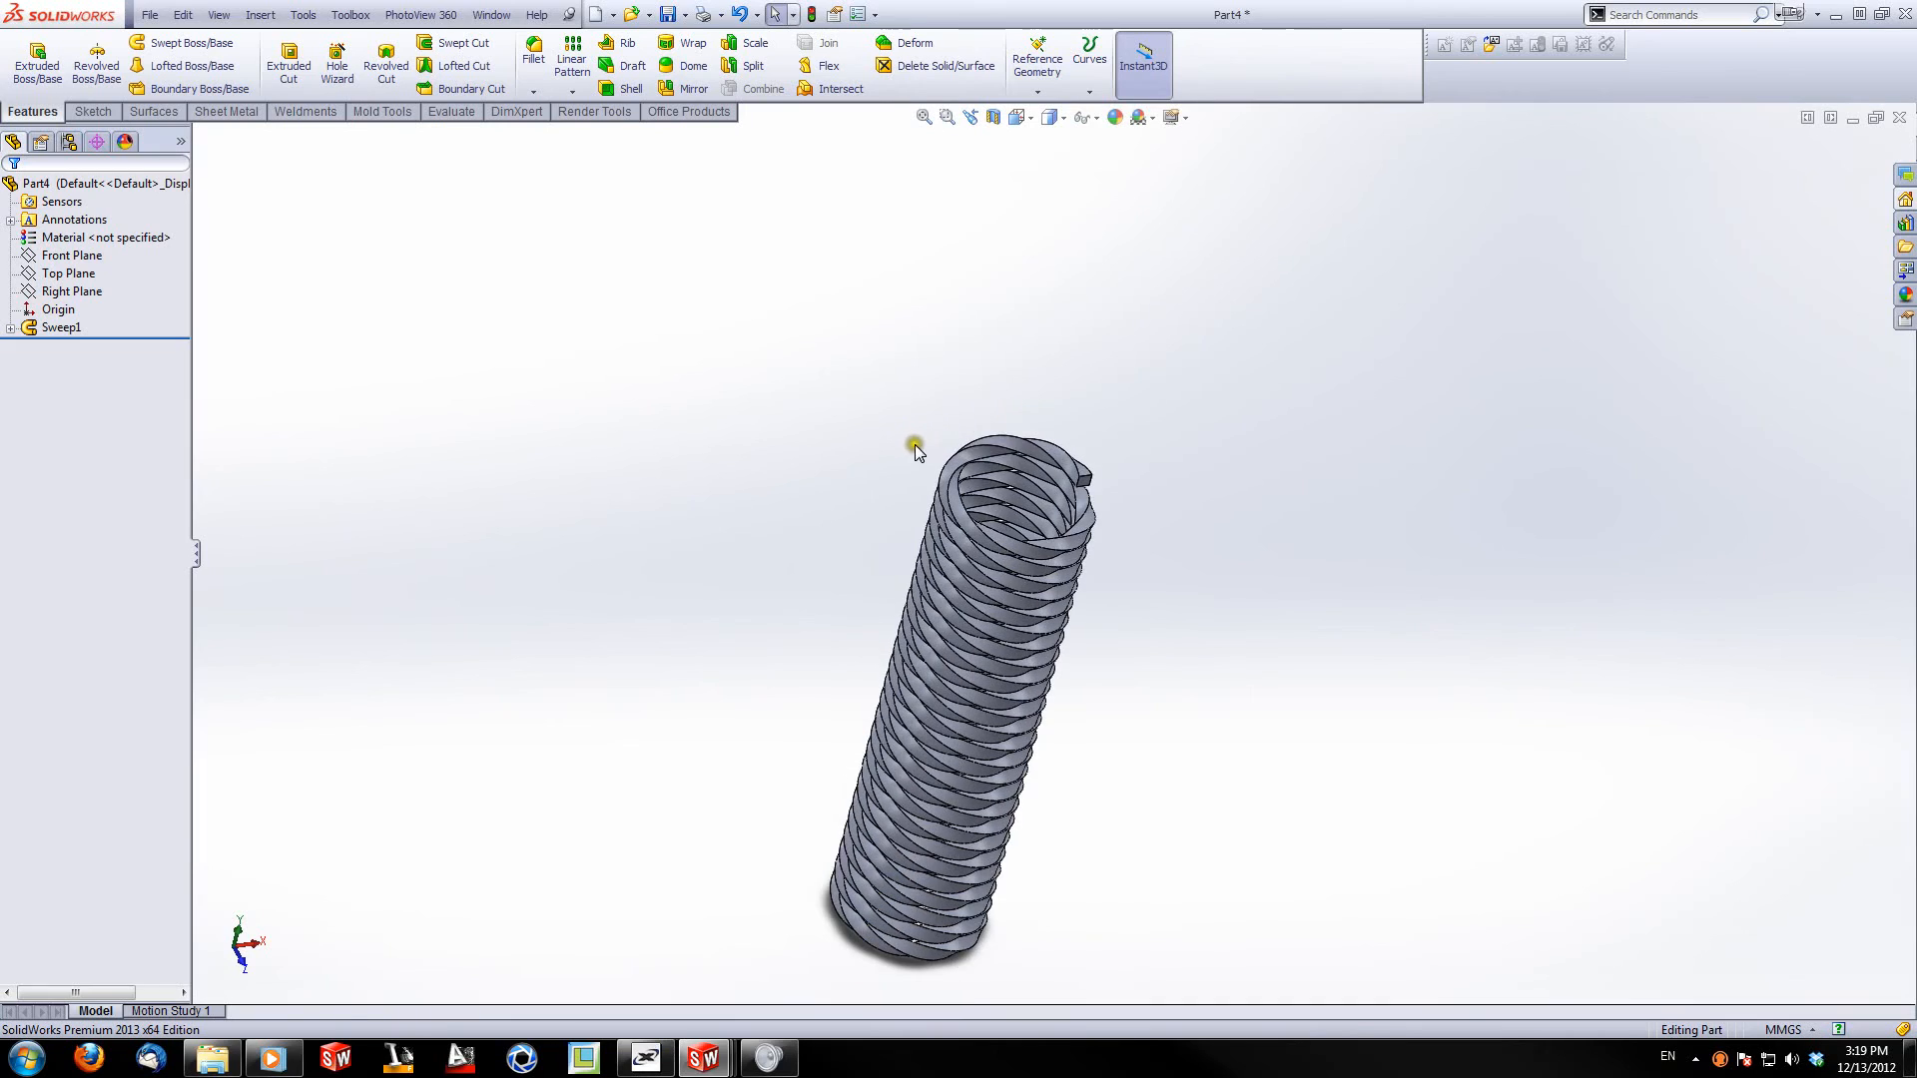
scroll(991, 897, "down", 2)
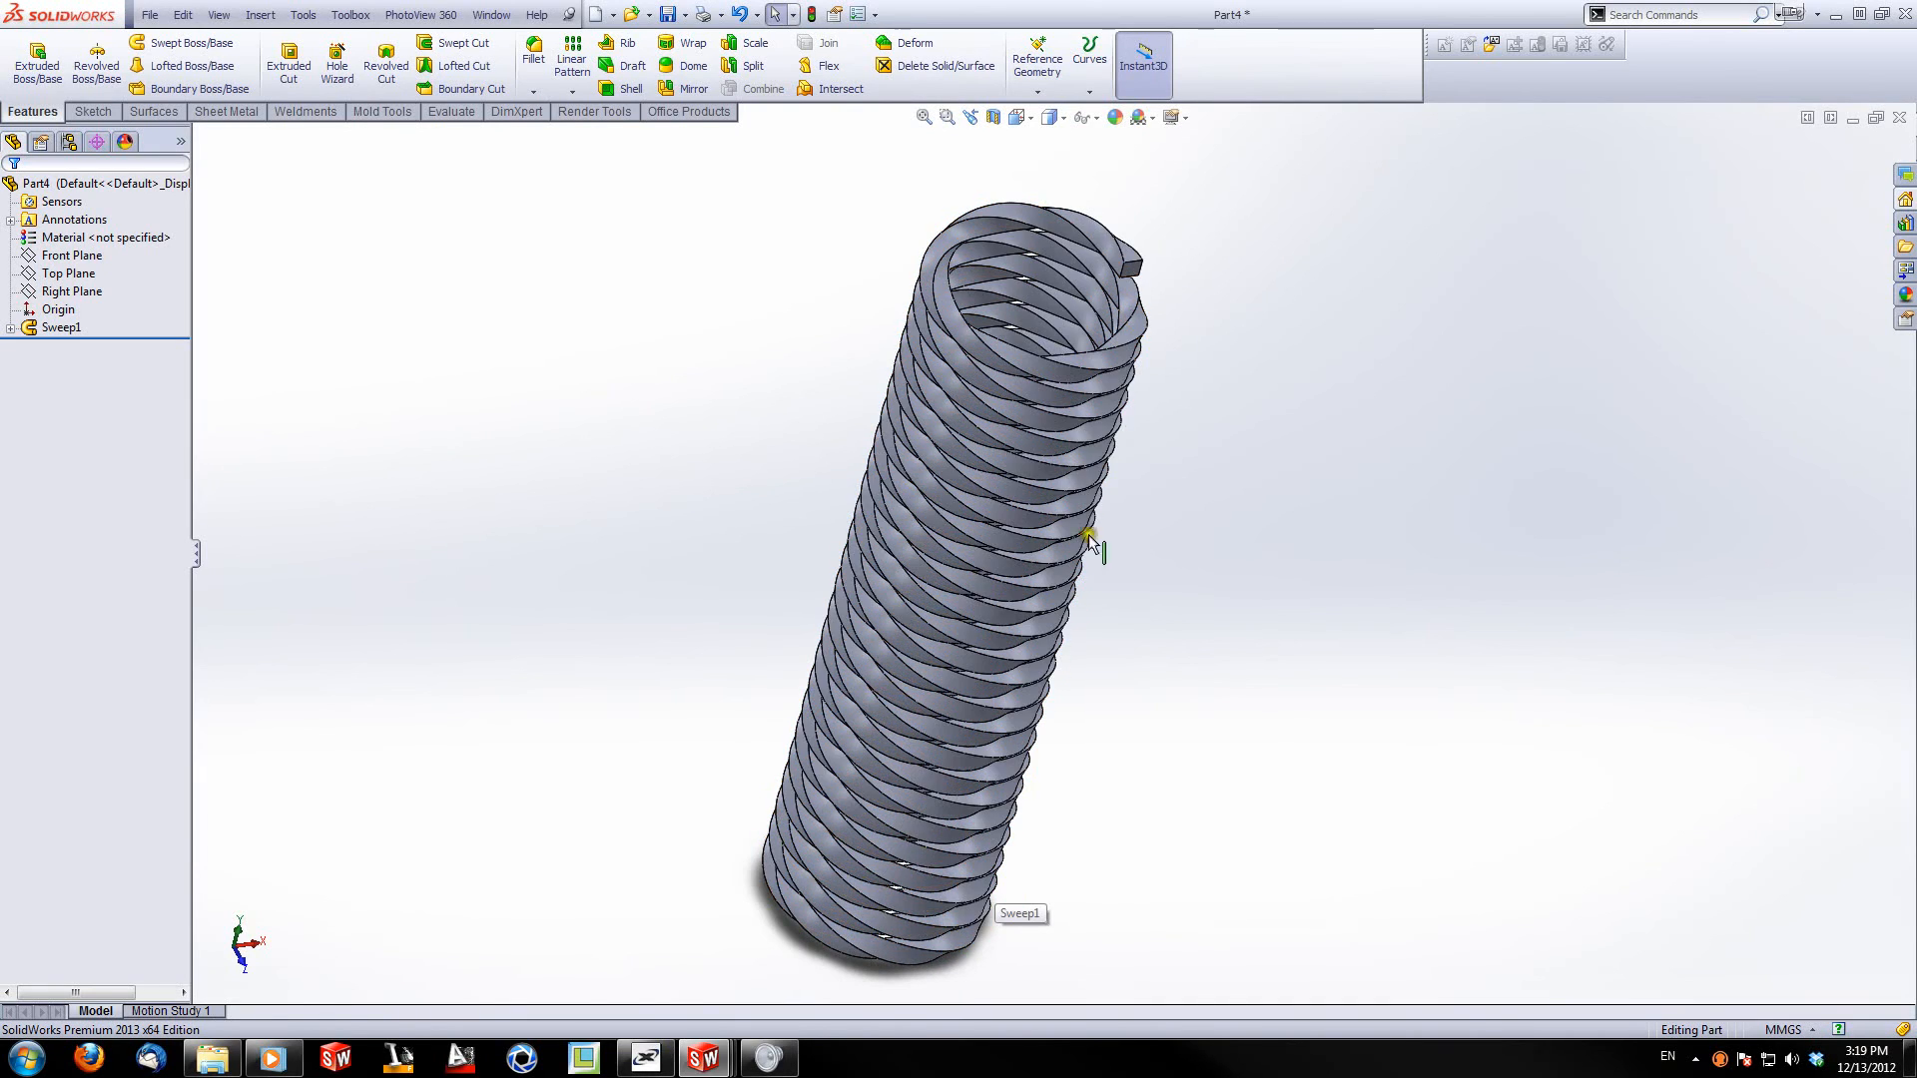
middle_click_drag(1185, 367, 1078, 427)
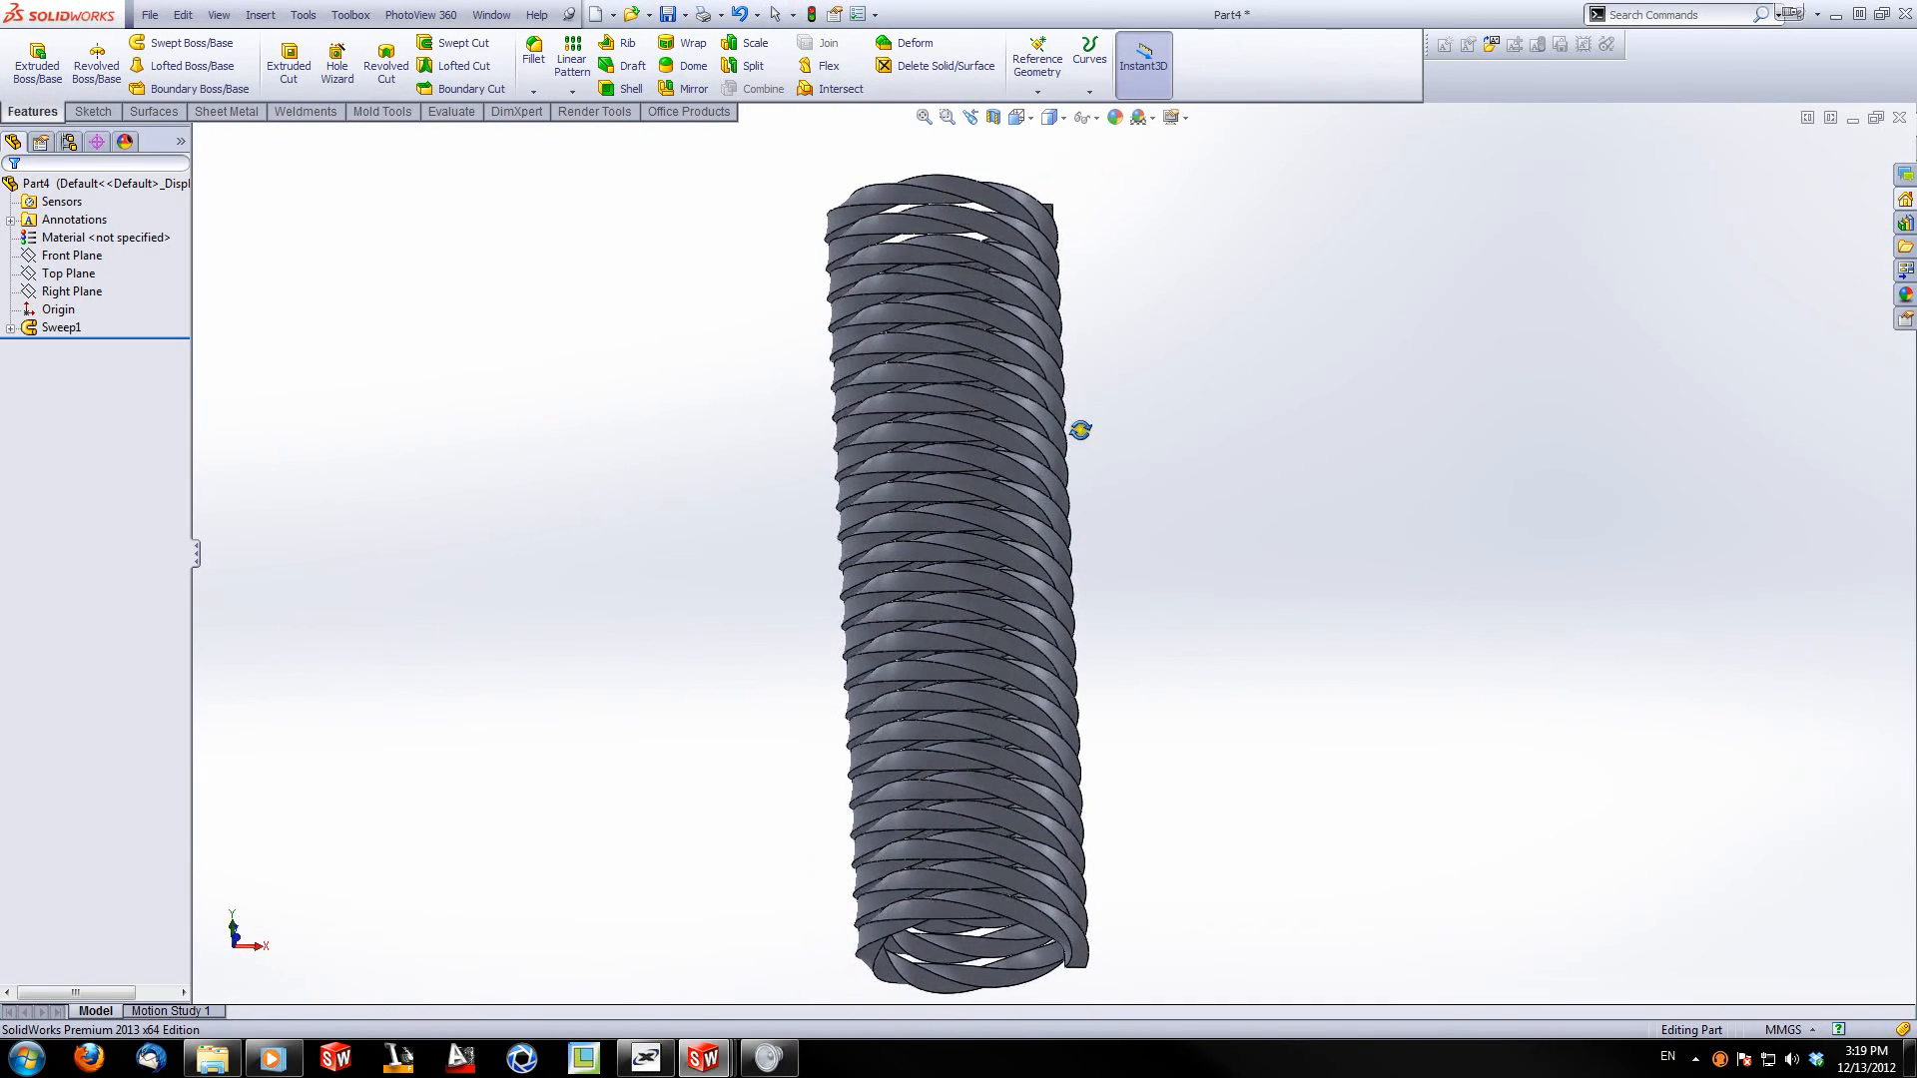
scroll(1073, 949, "up", 2)
scroll(1035, 719, "down", 4)
middle_click_drag(1045, 733, 1197, 799)
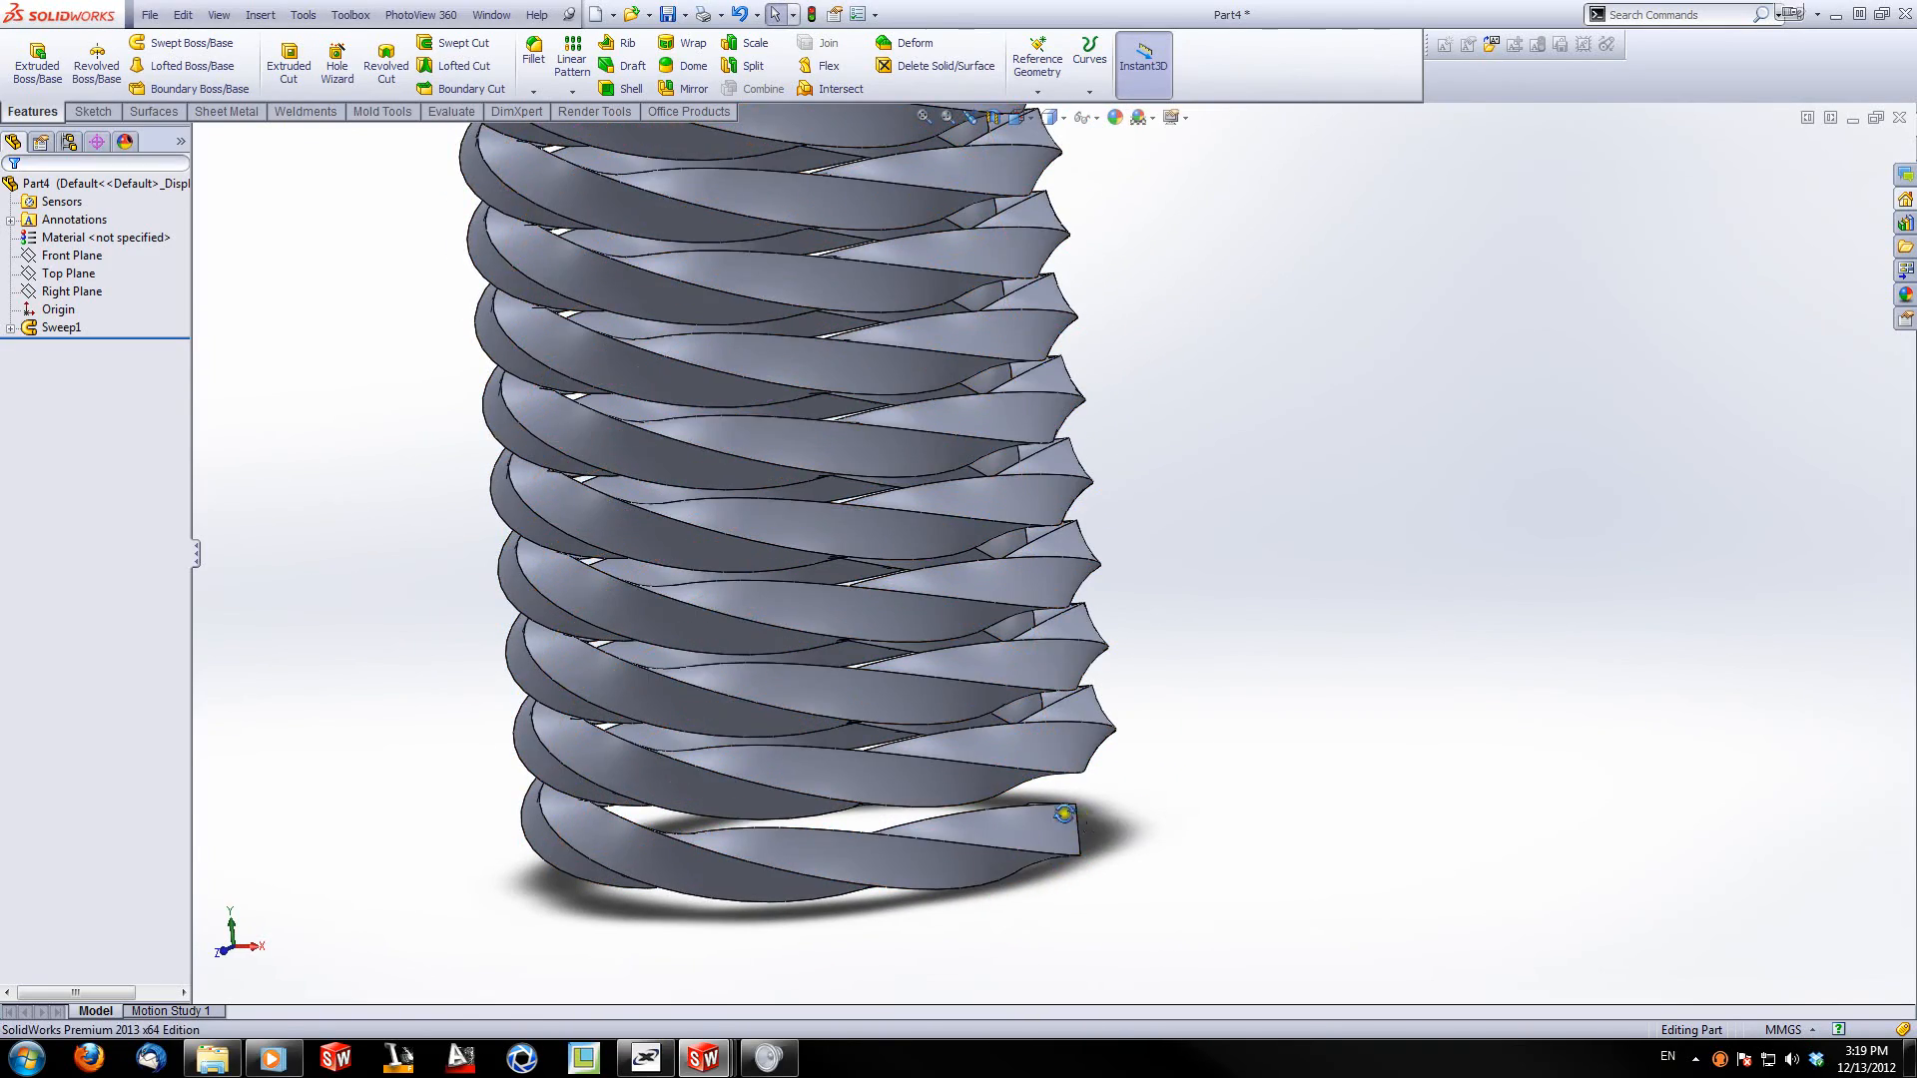
middle_click_drag(1073, 818, 983, 886)
scroll(929, 804, "up", 3)
middle_click_drag(929, 804, 1131, 419)
scroll(740, 201, "up", 2)
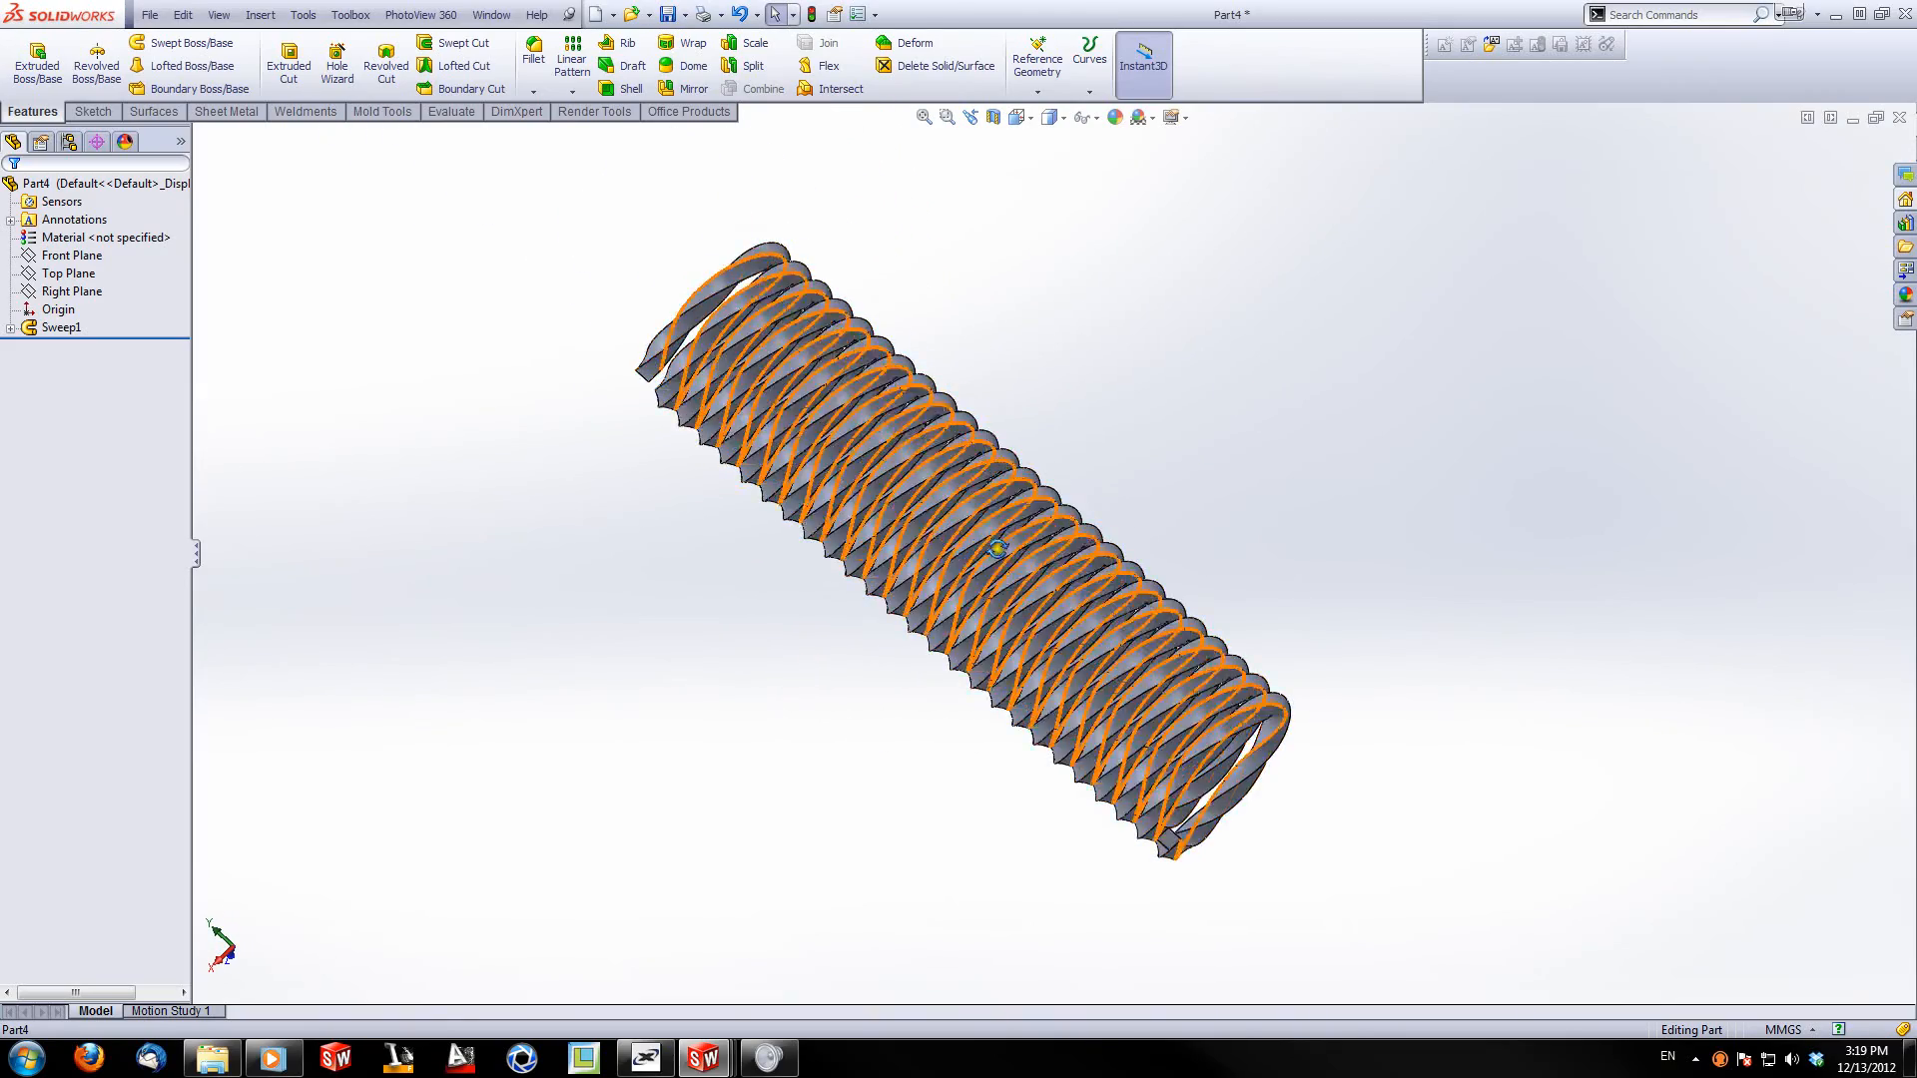
middle_click_drag(992, 552, 1721, 460)
scroll(958, 222, "down", 3)
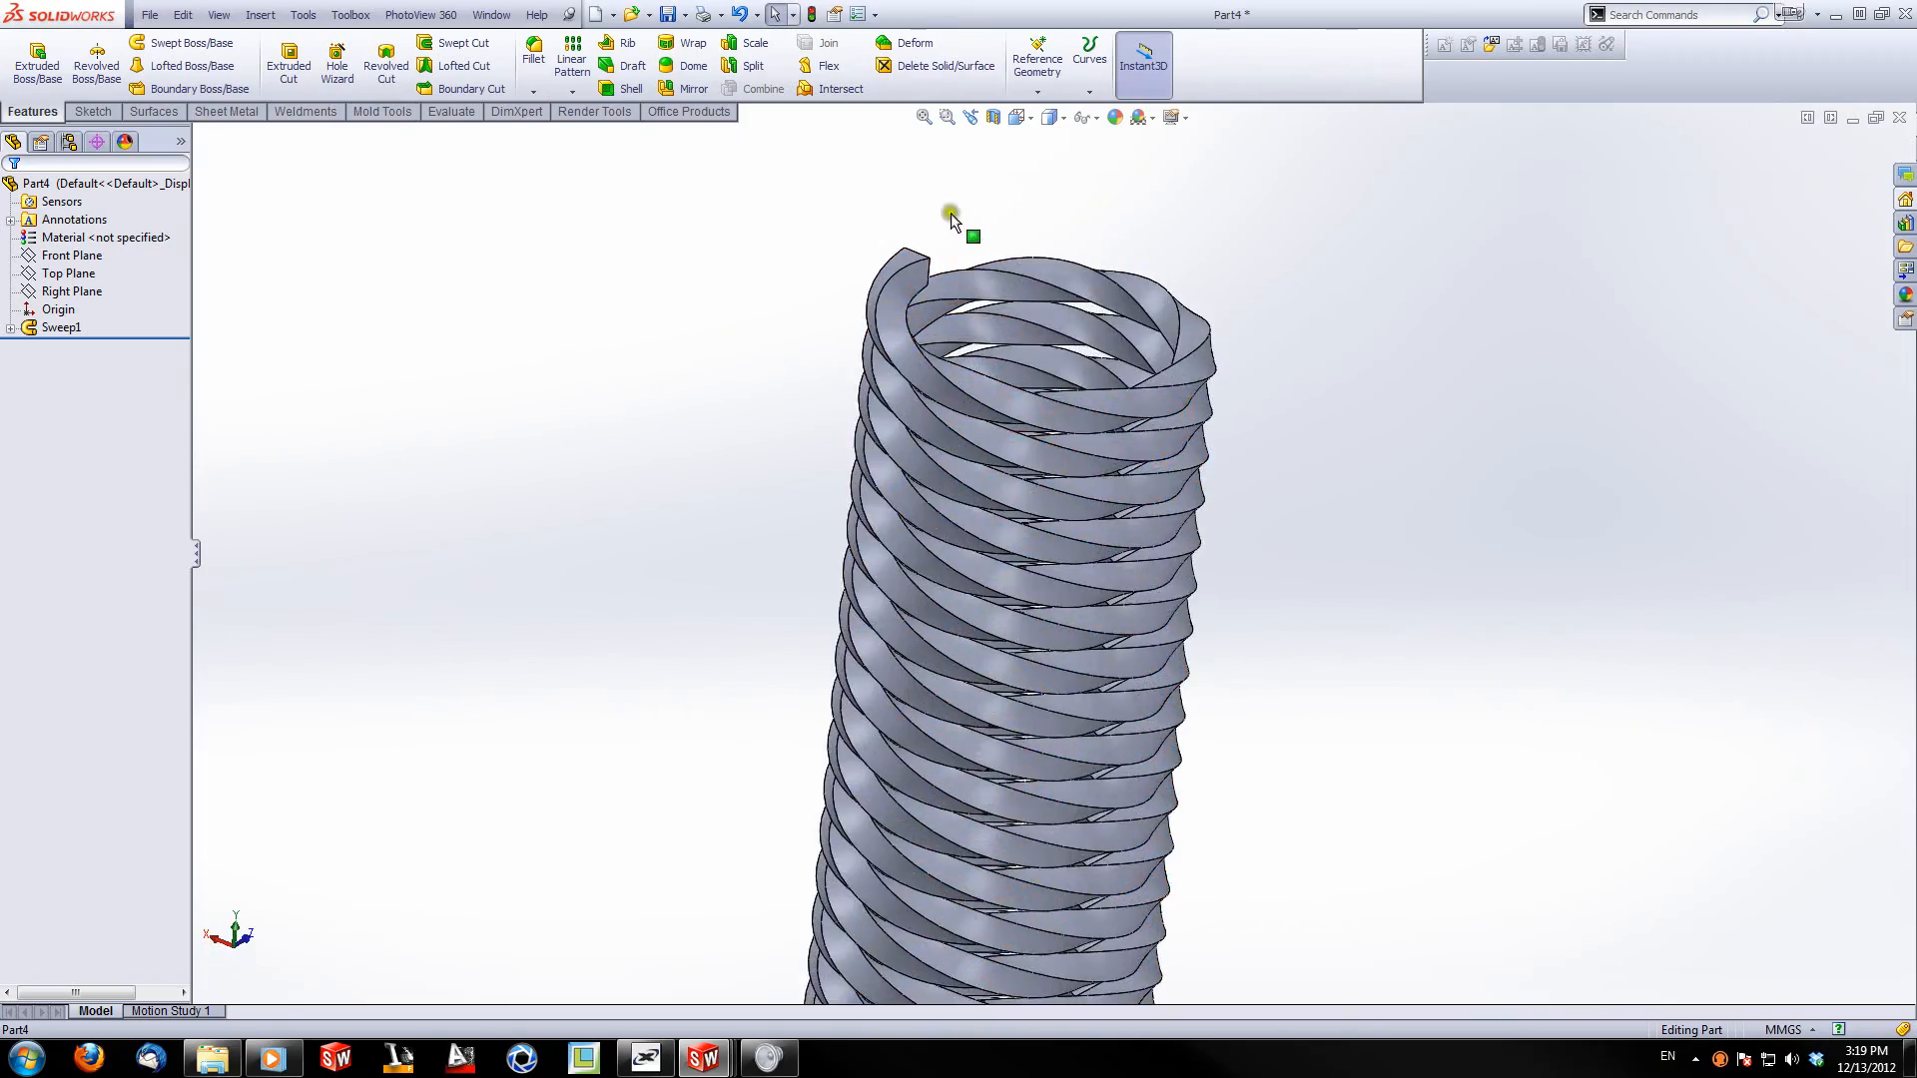
middle_click_drag(1147, 436, 1215, 382)
scroll(1216, 382, "up", 4)
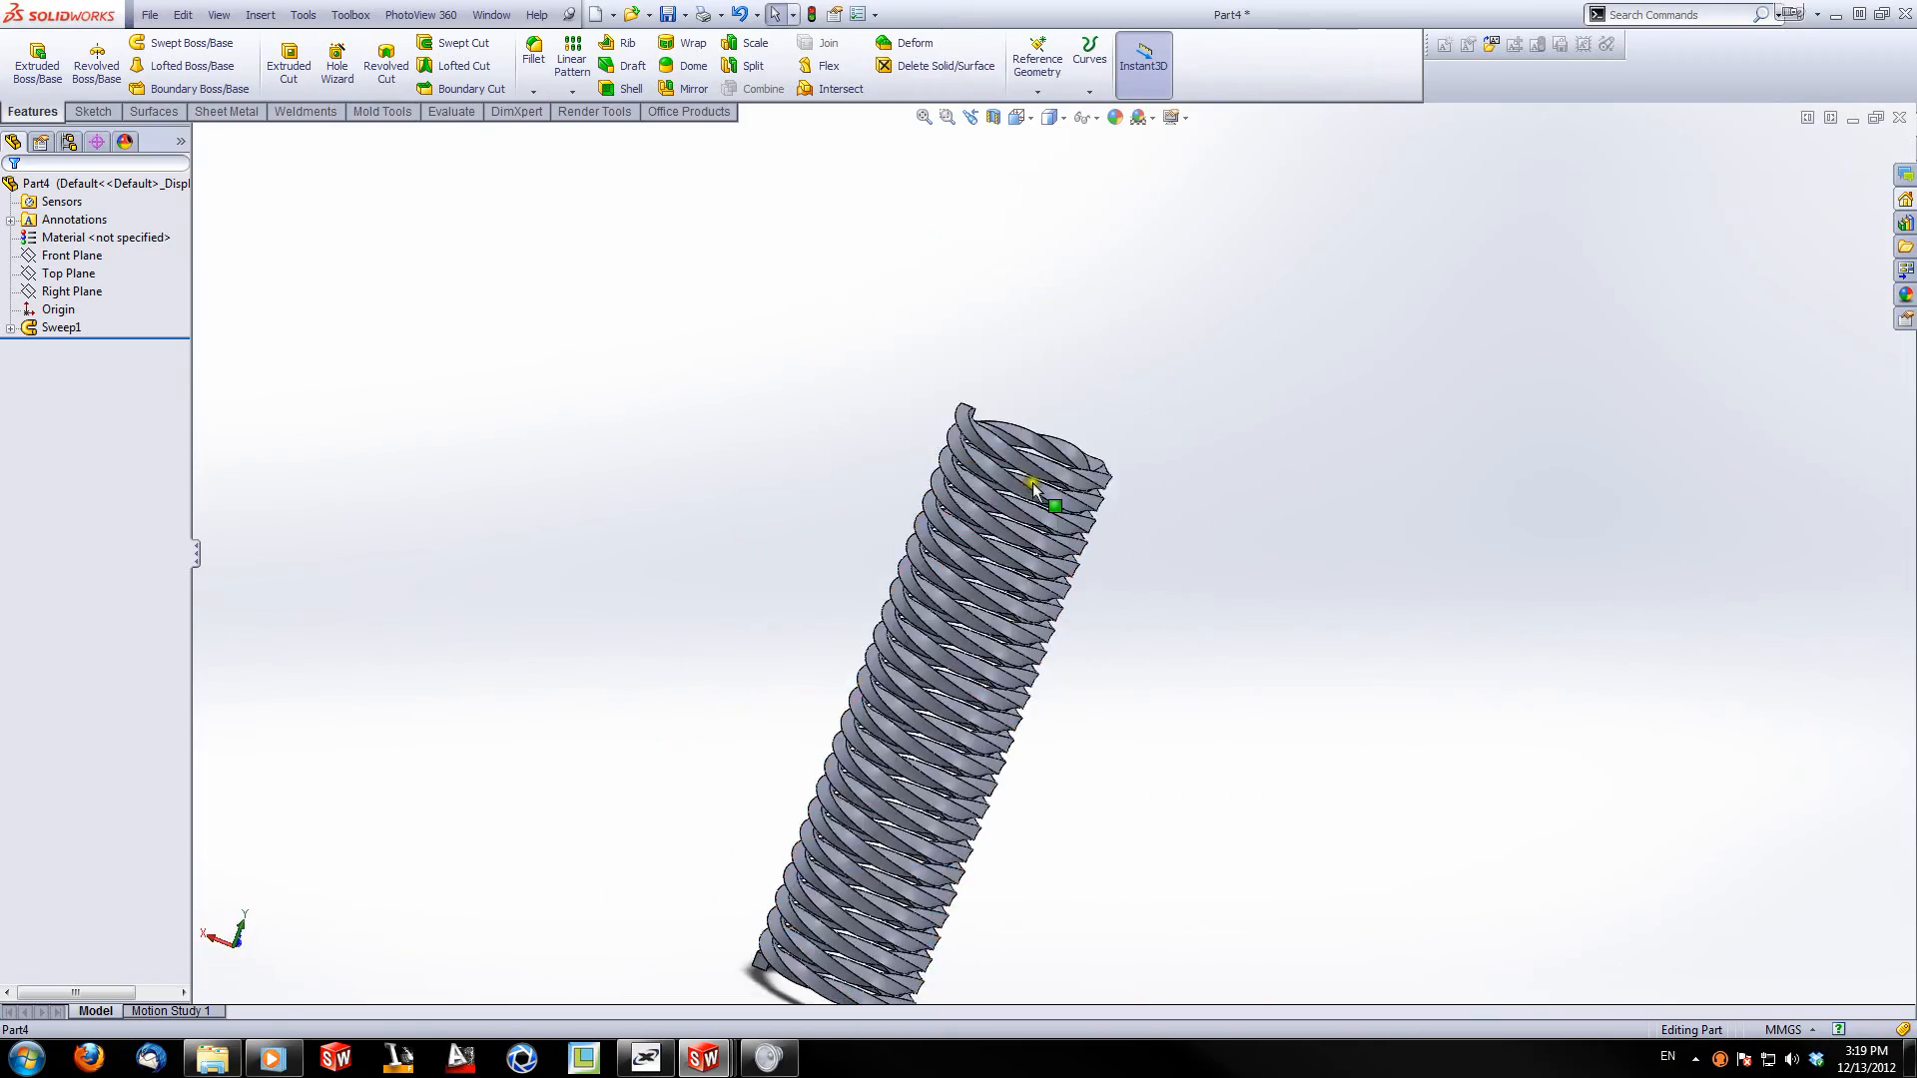
middle_click_drag(1035, 496, 1030, 808)
Step: Open the part Hammer Spring_AKM.SLDPRT from the AKM folder inside Apex Arsenal
left_click(148, 14)
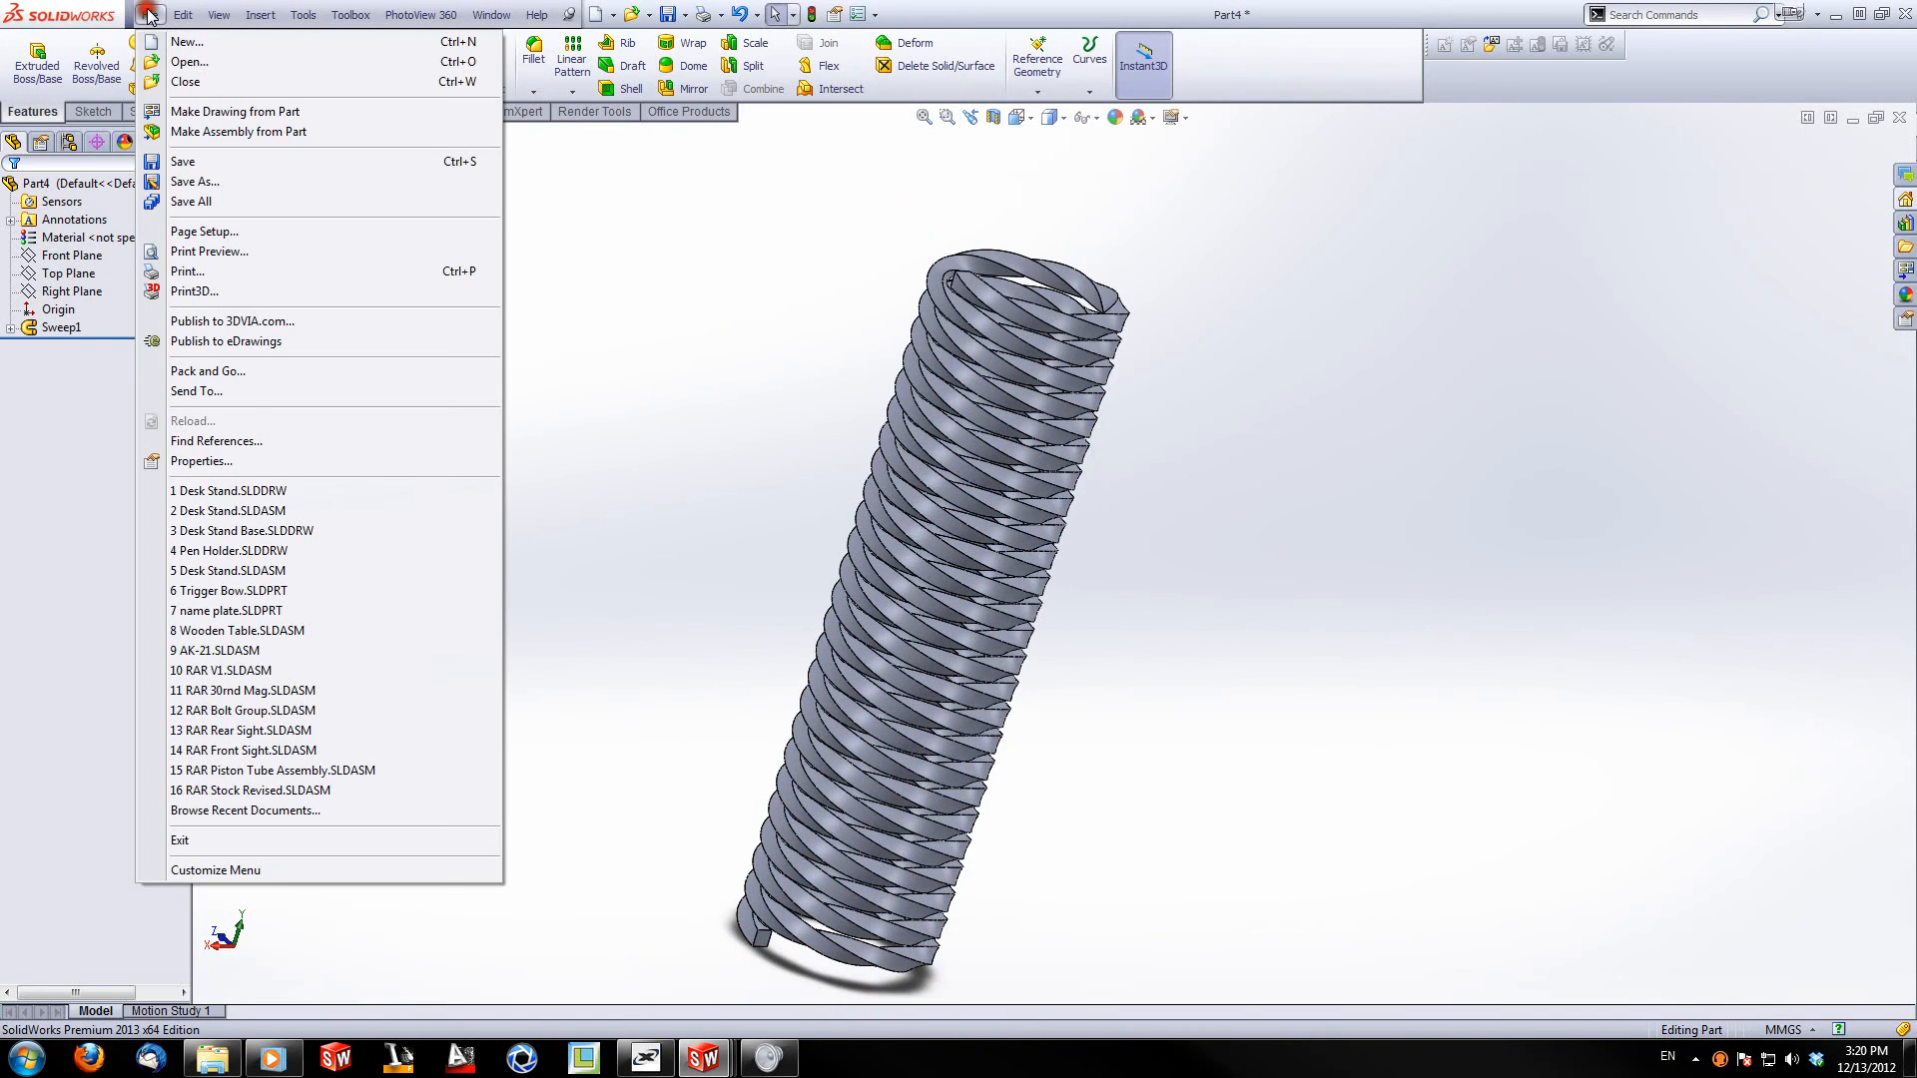
left_click(183, 66)
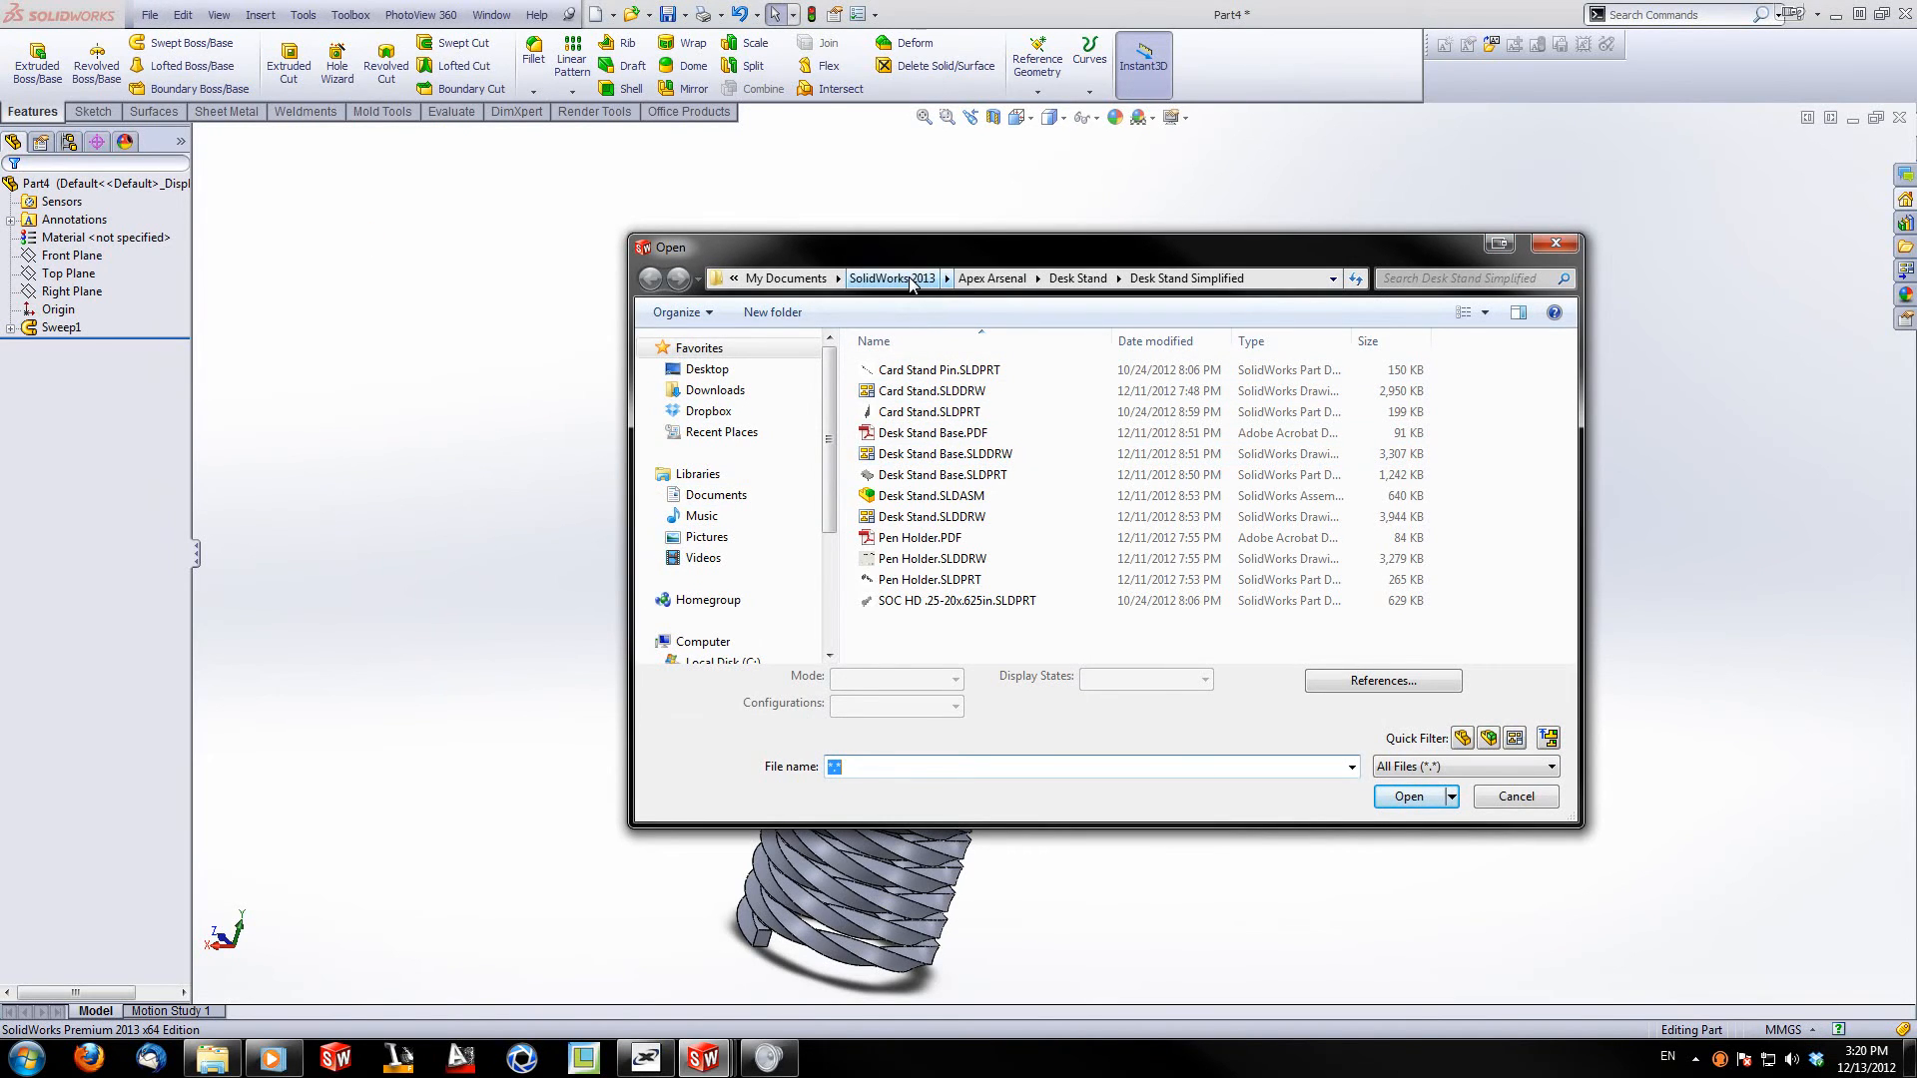
left_click(971, 280)
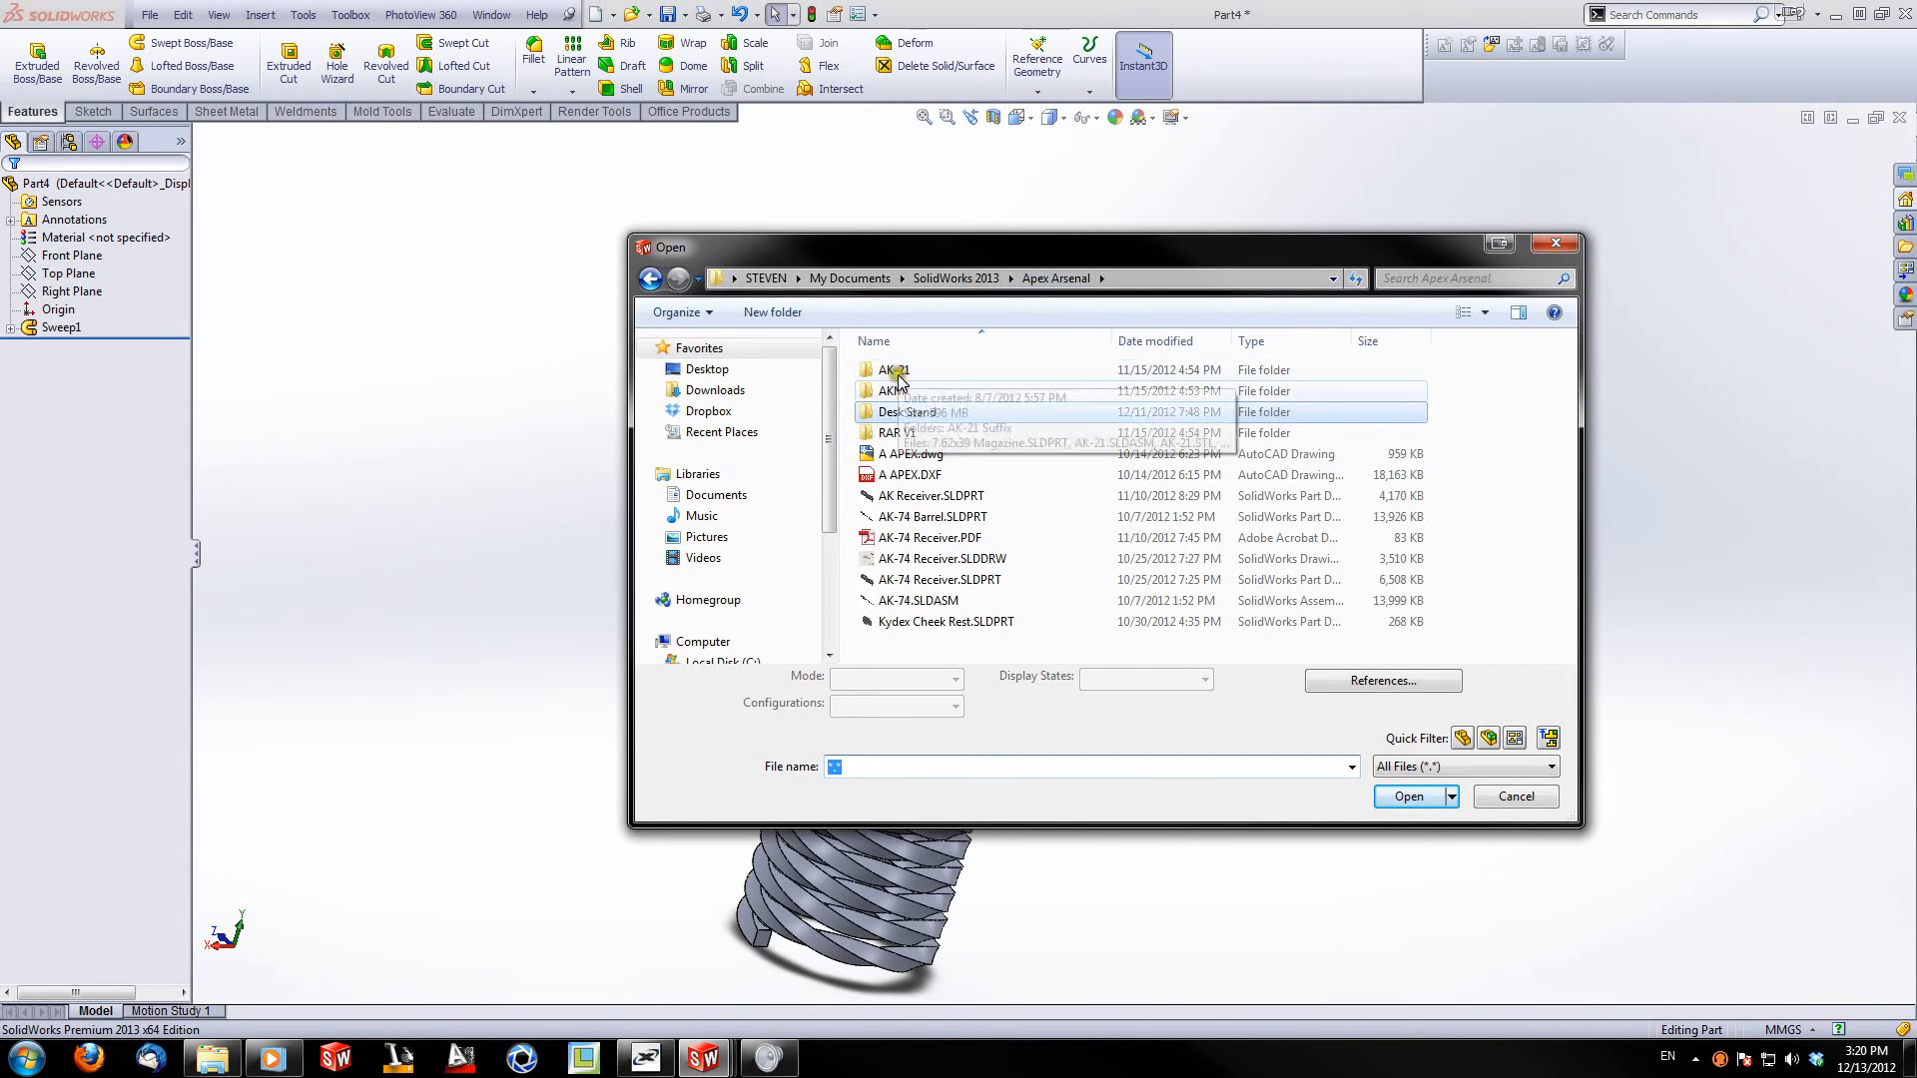
double_click(891, 391)
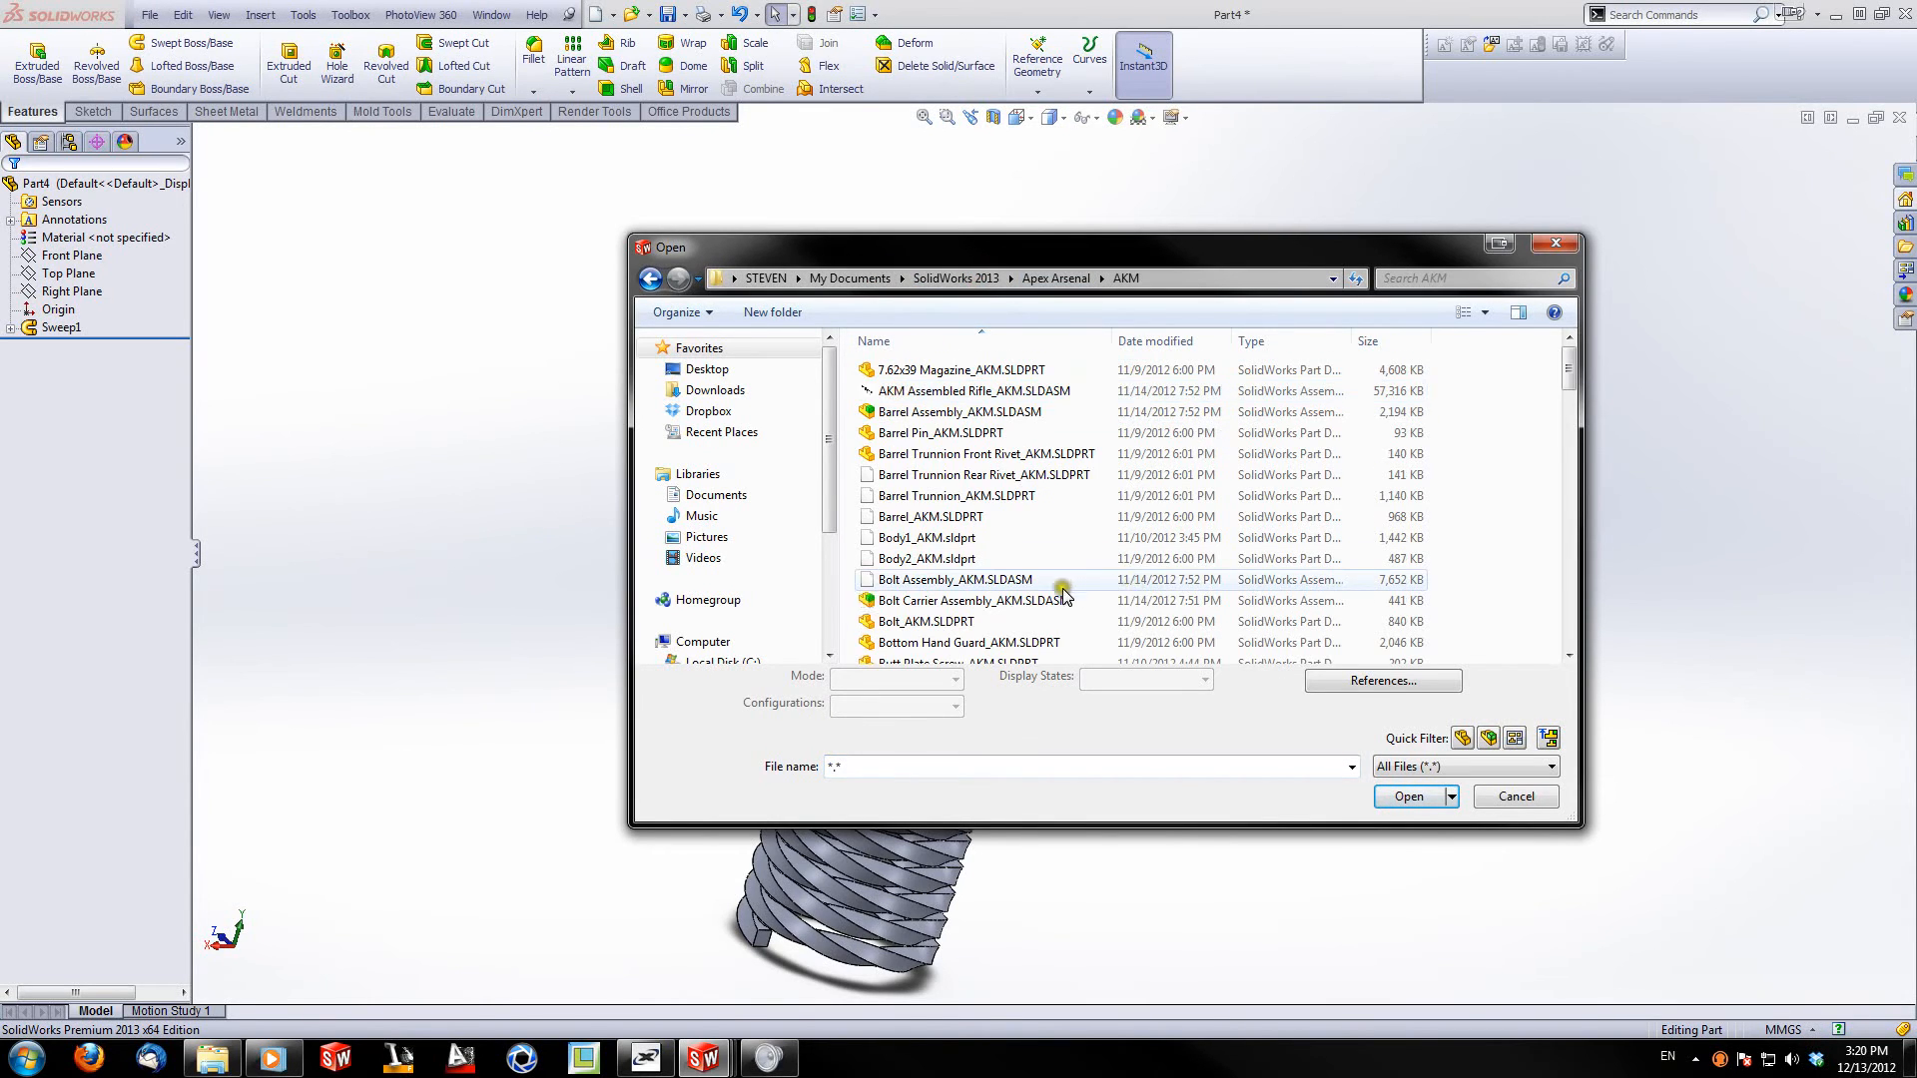
scroll(1063, 594, "down", 10)
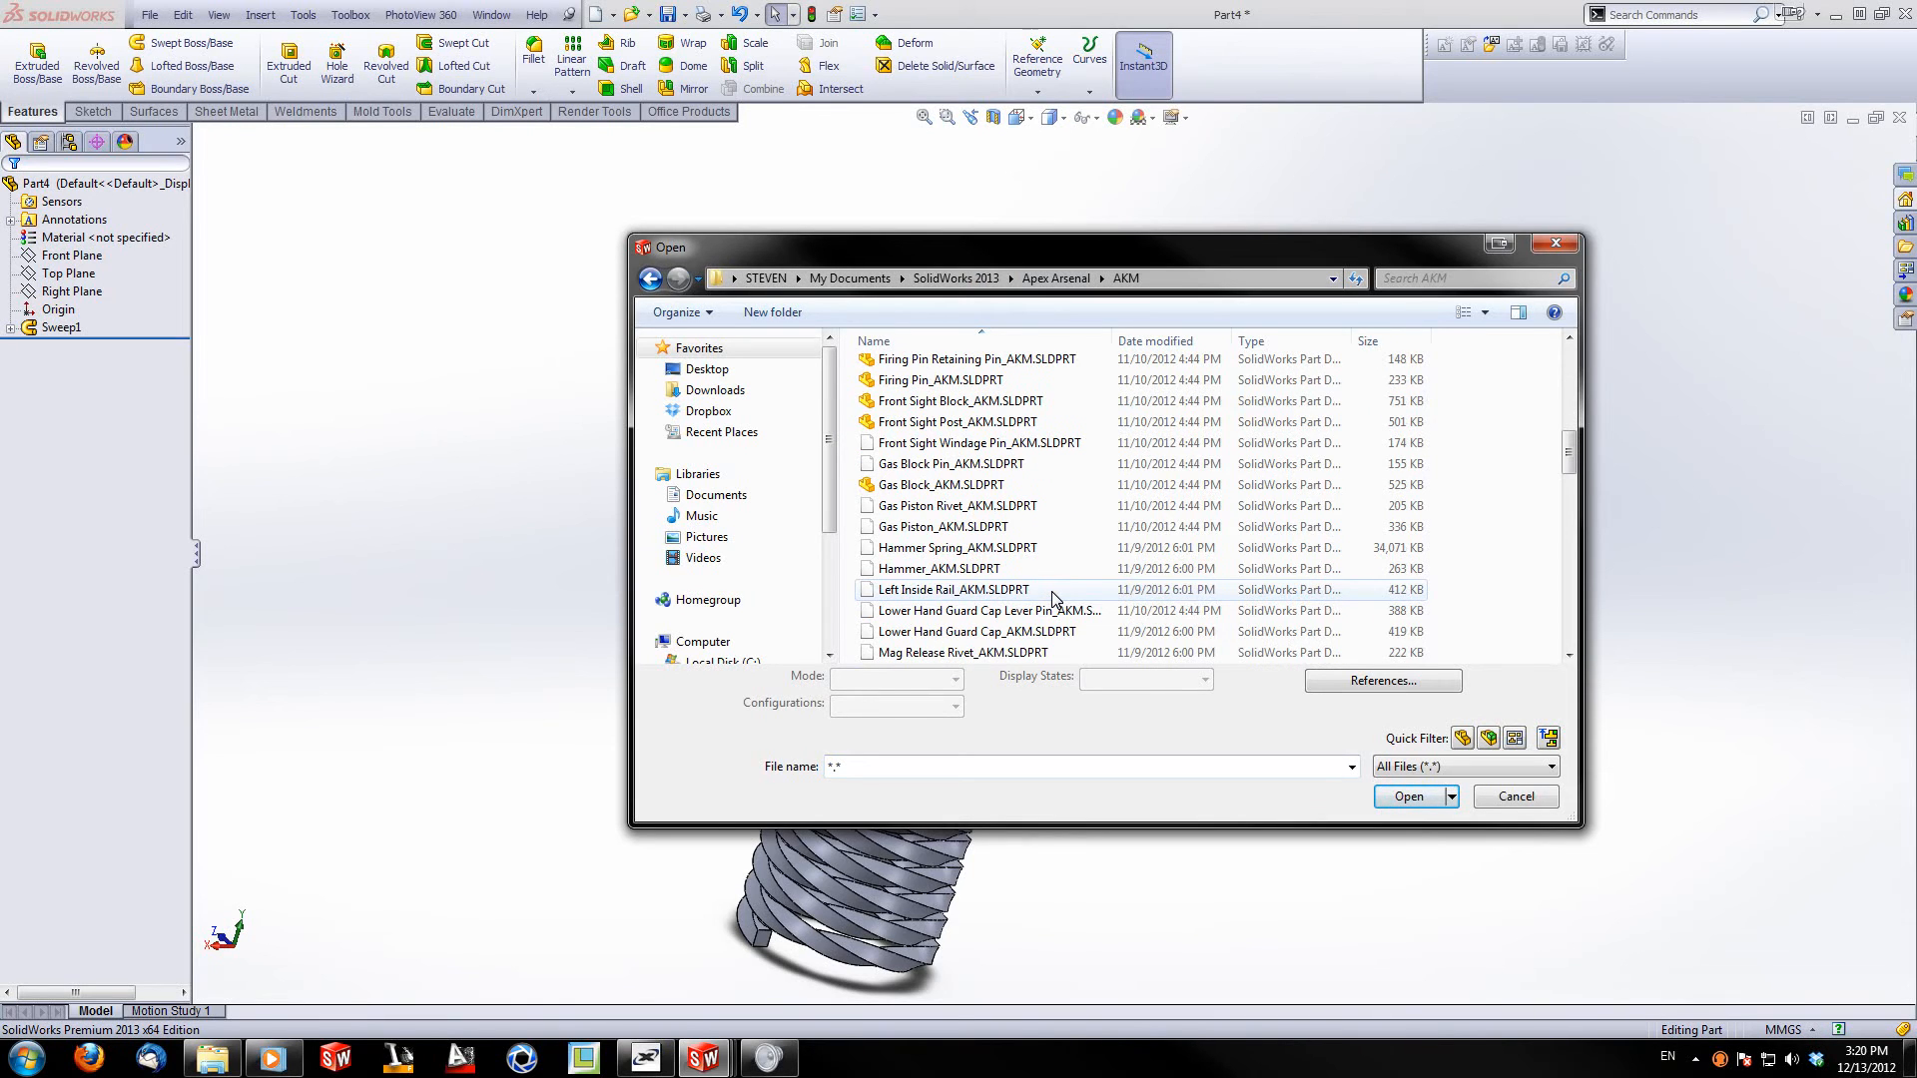
left_click(959, 547)
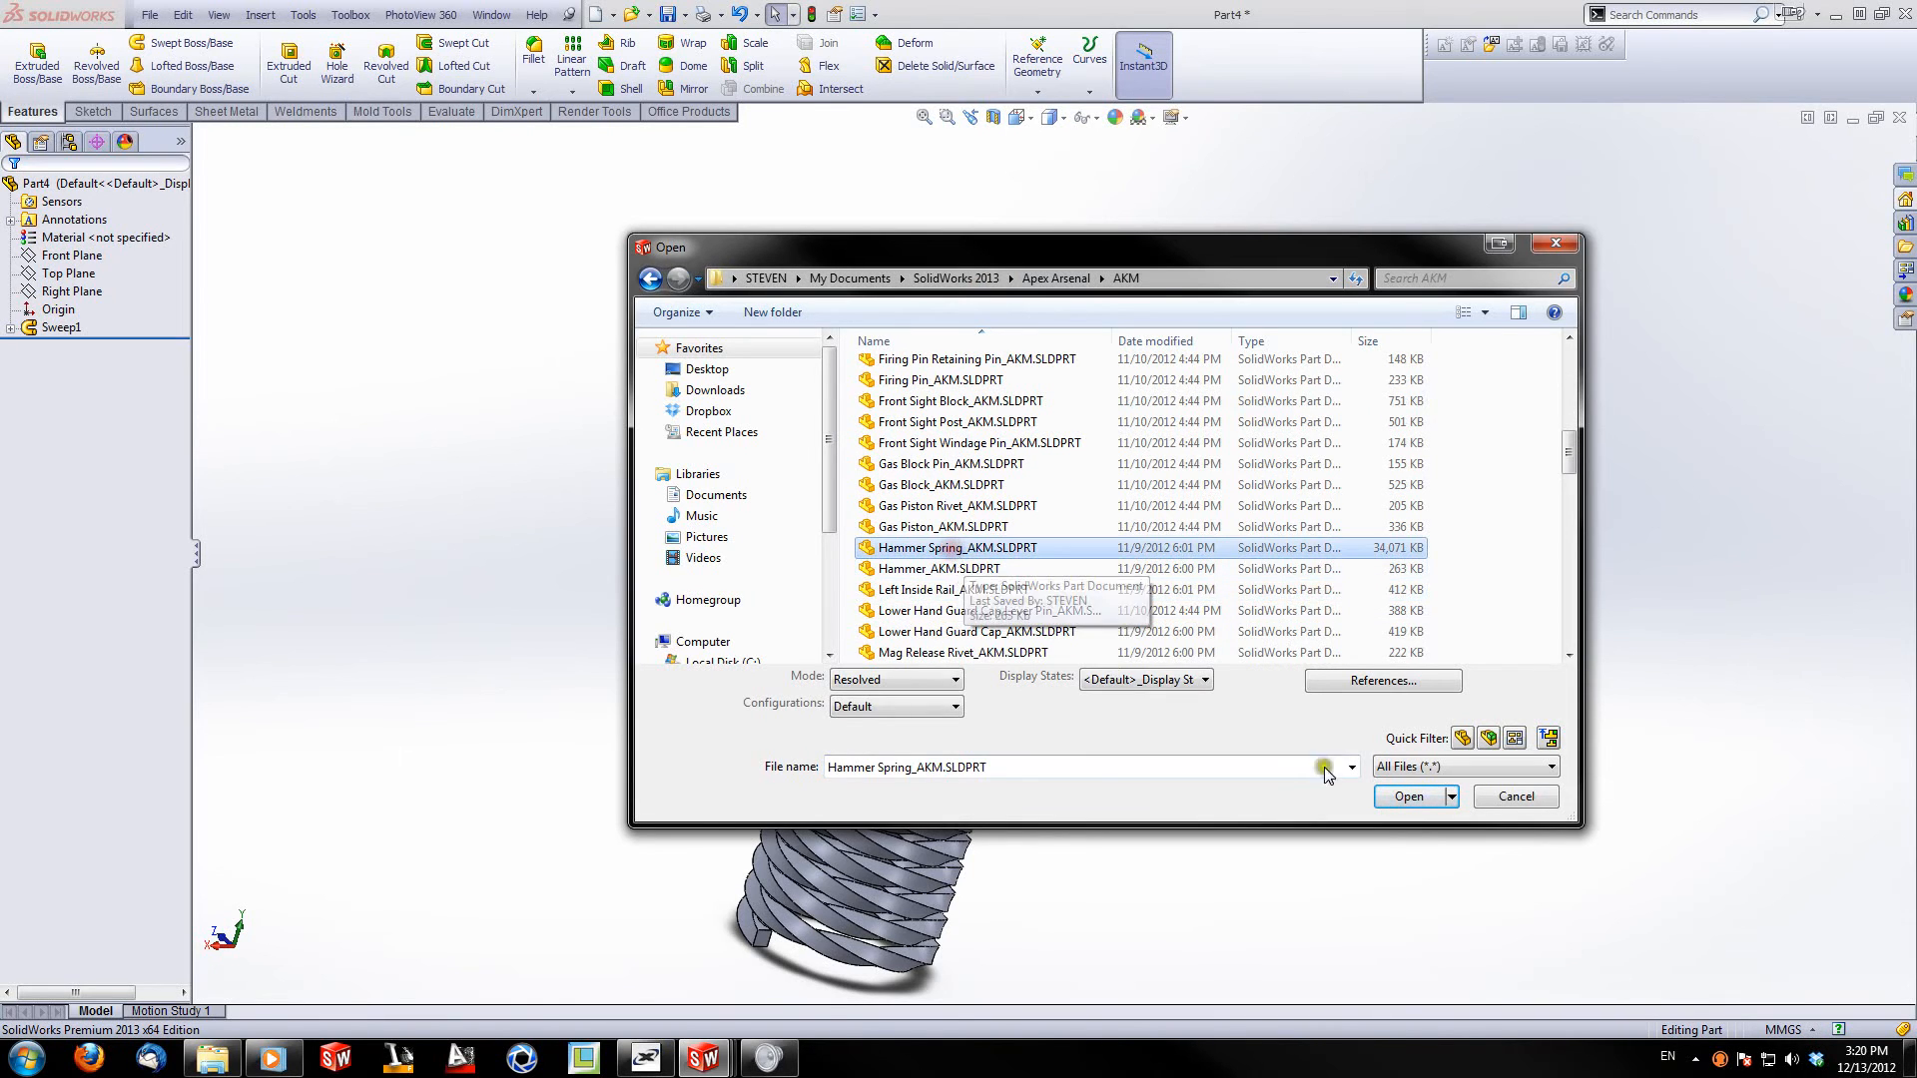
left_click(1409, 796)
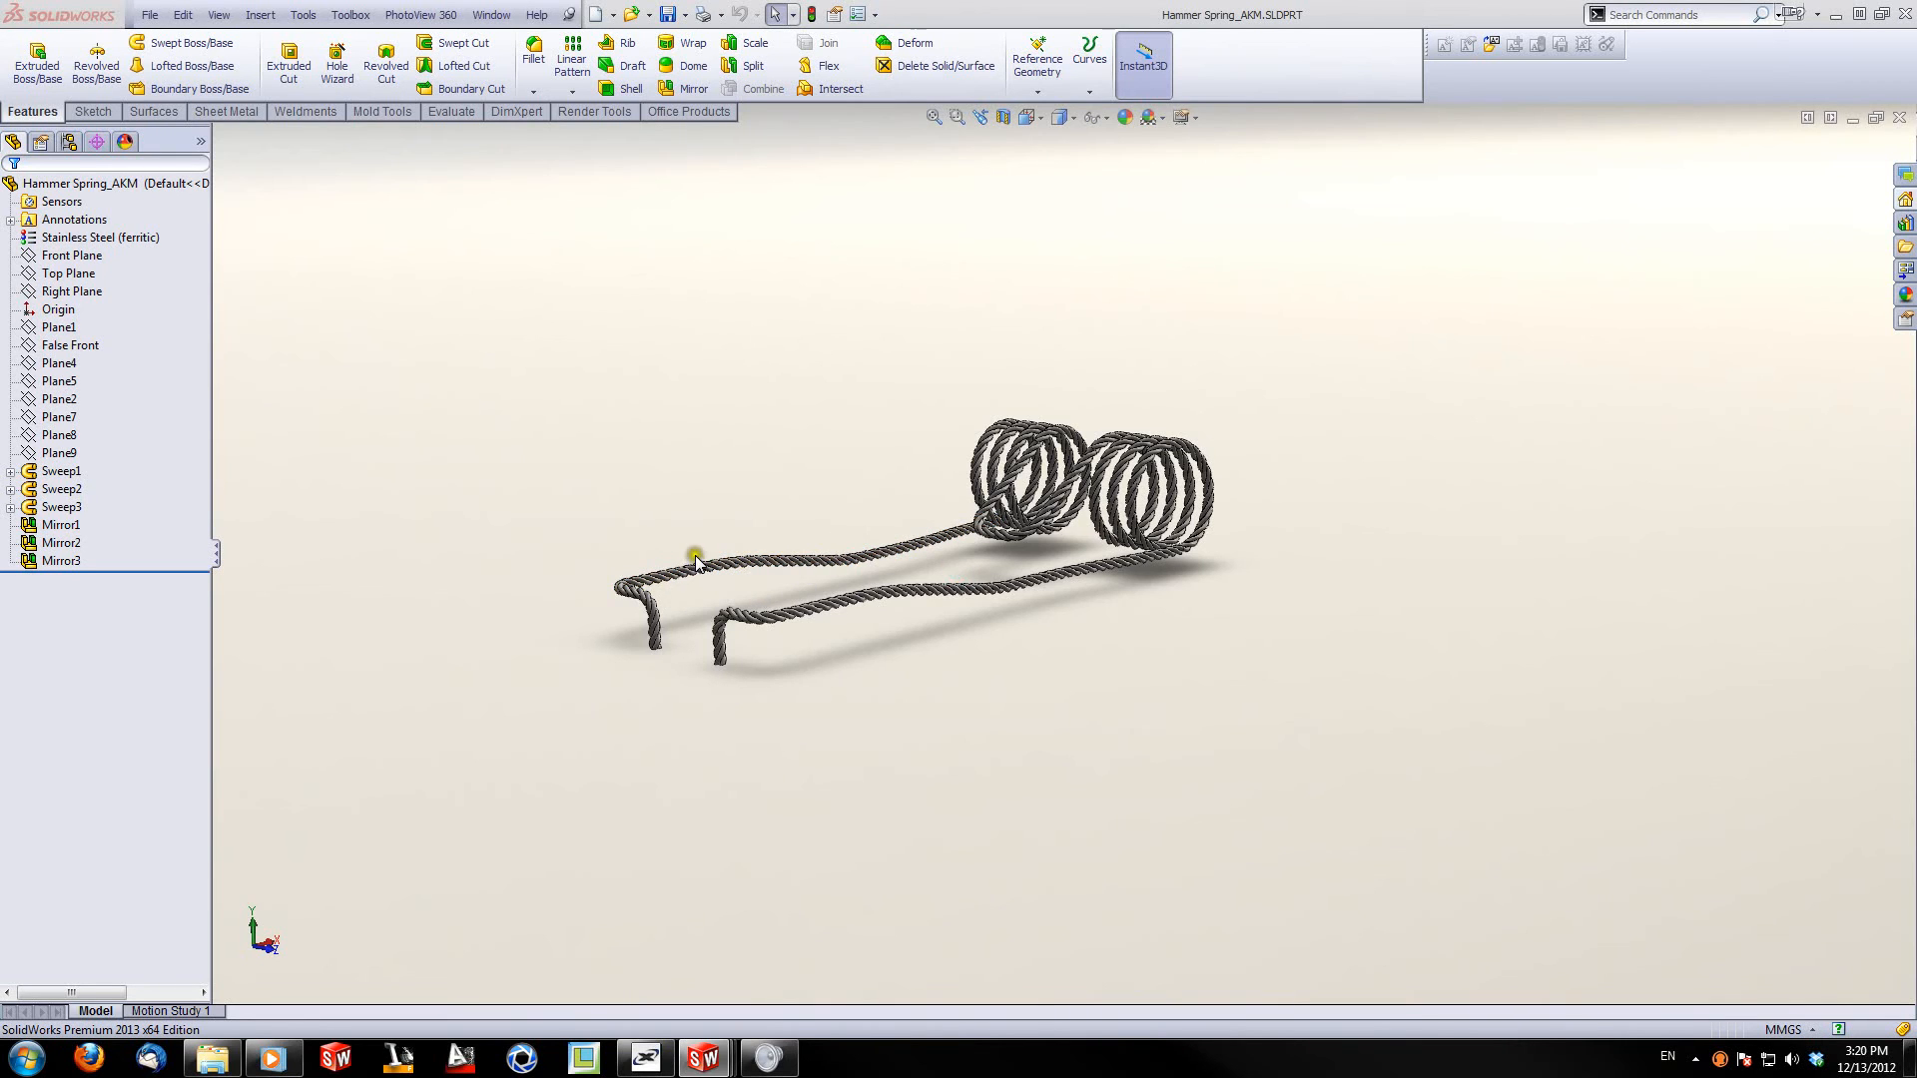
Step: Examine the hammer spring's twisted strands at the wire ends, along the legs and around the coils
scroll(698, 556, "down", 2)
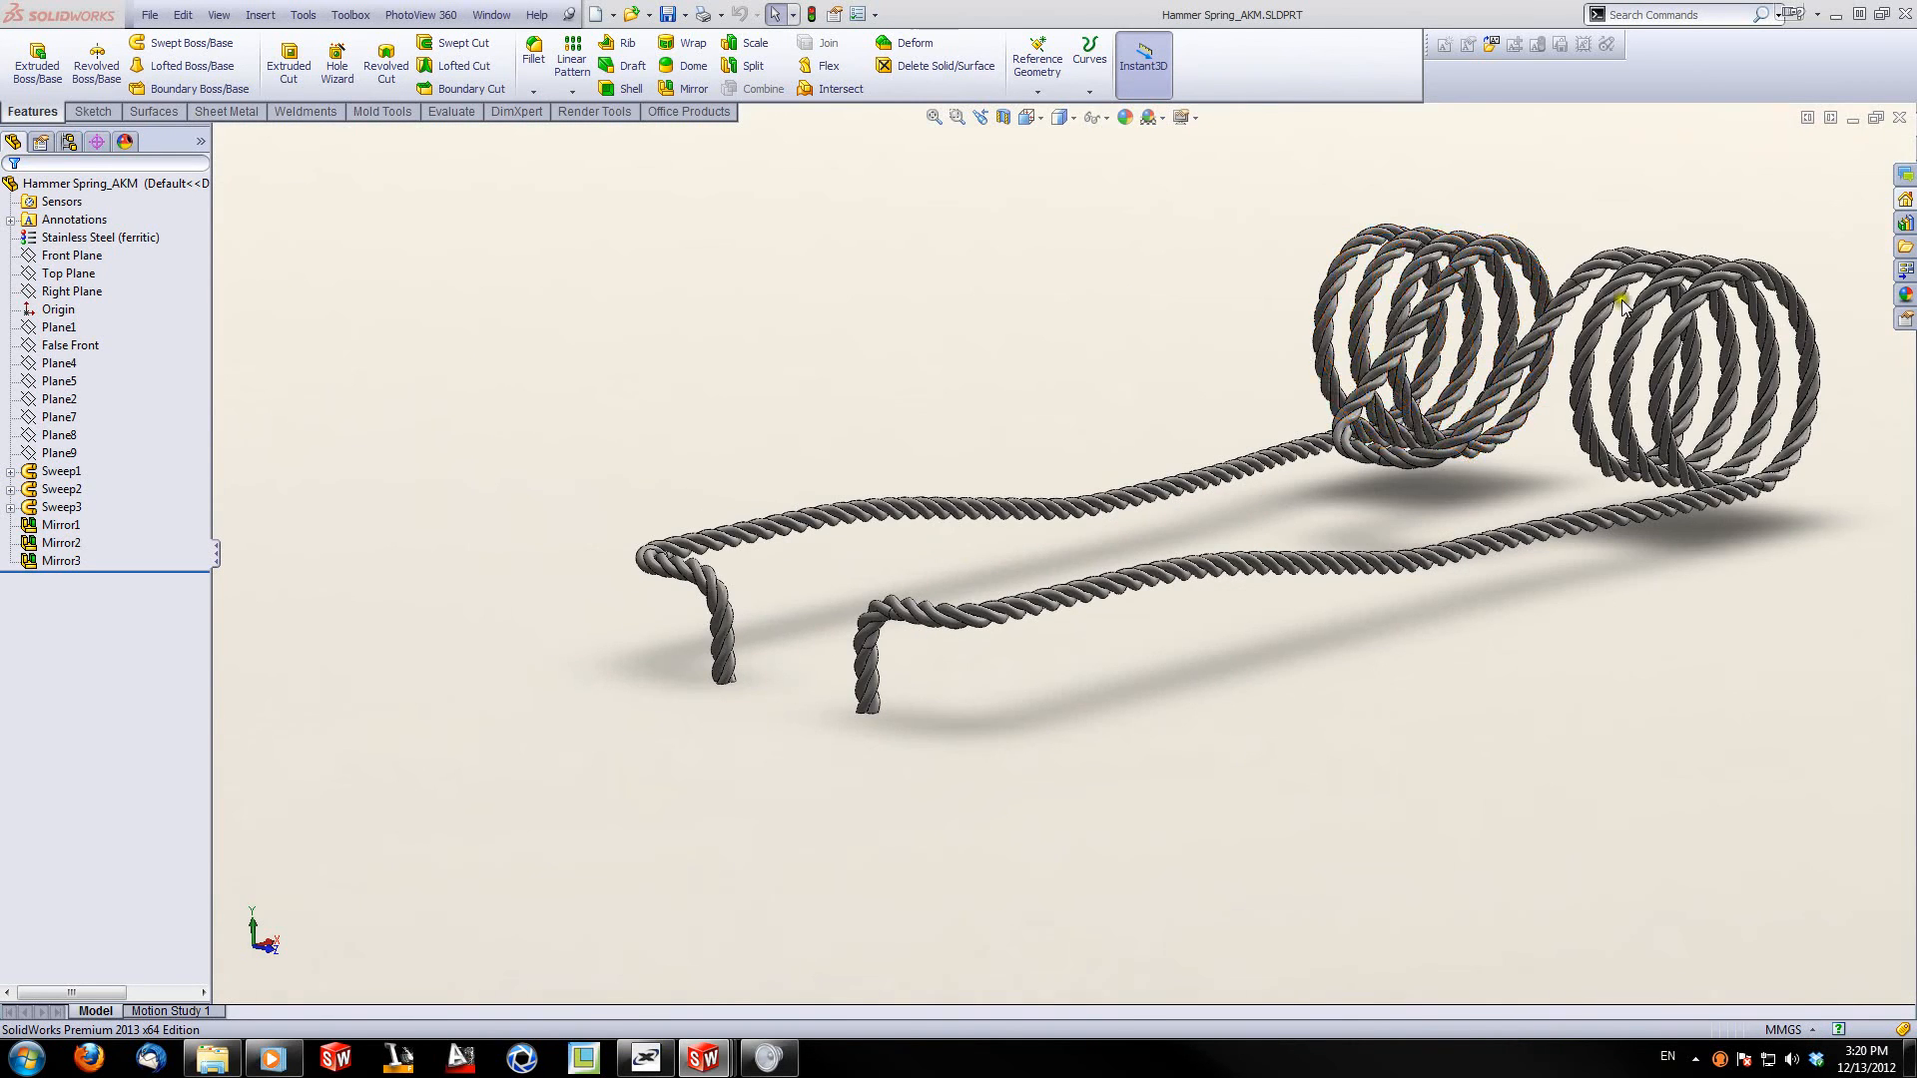
scroll(974, 567, "down", 3)
middle_click_drag(429, 881, 526, 647)
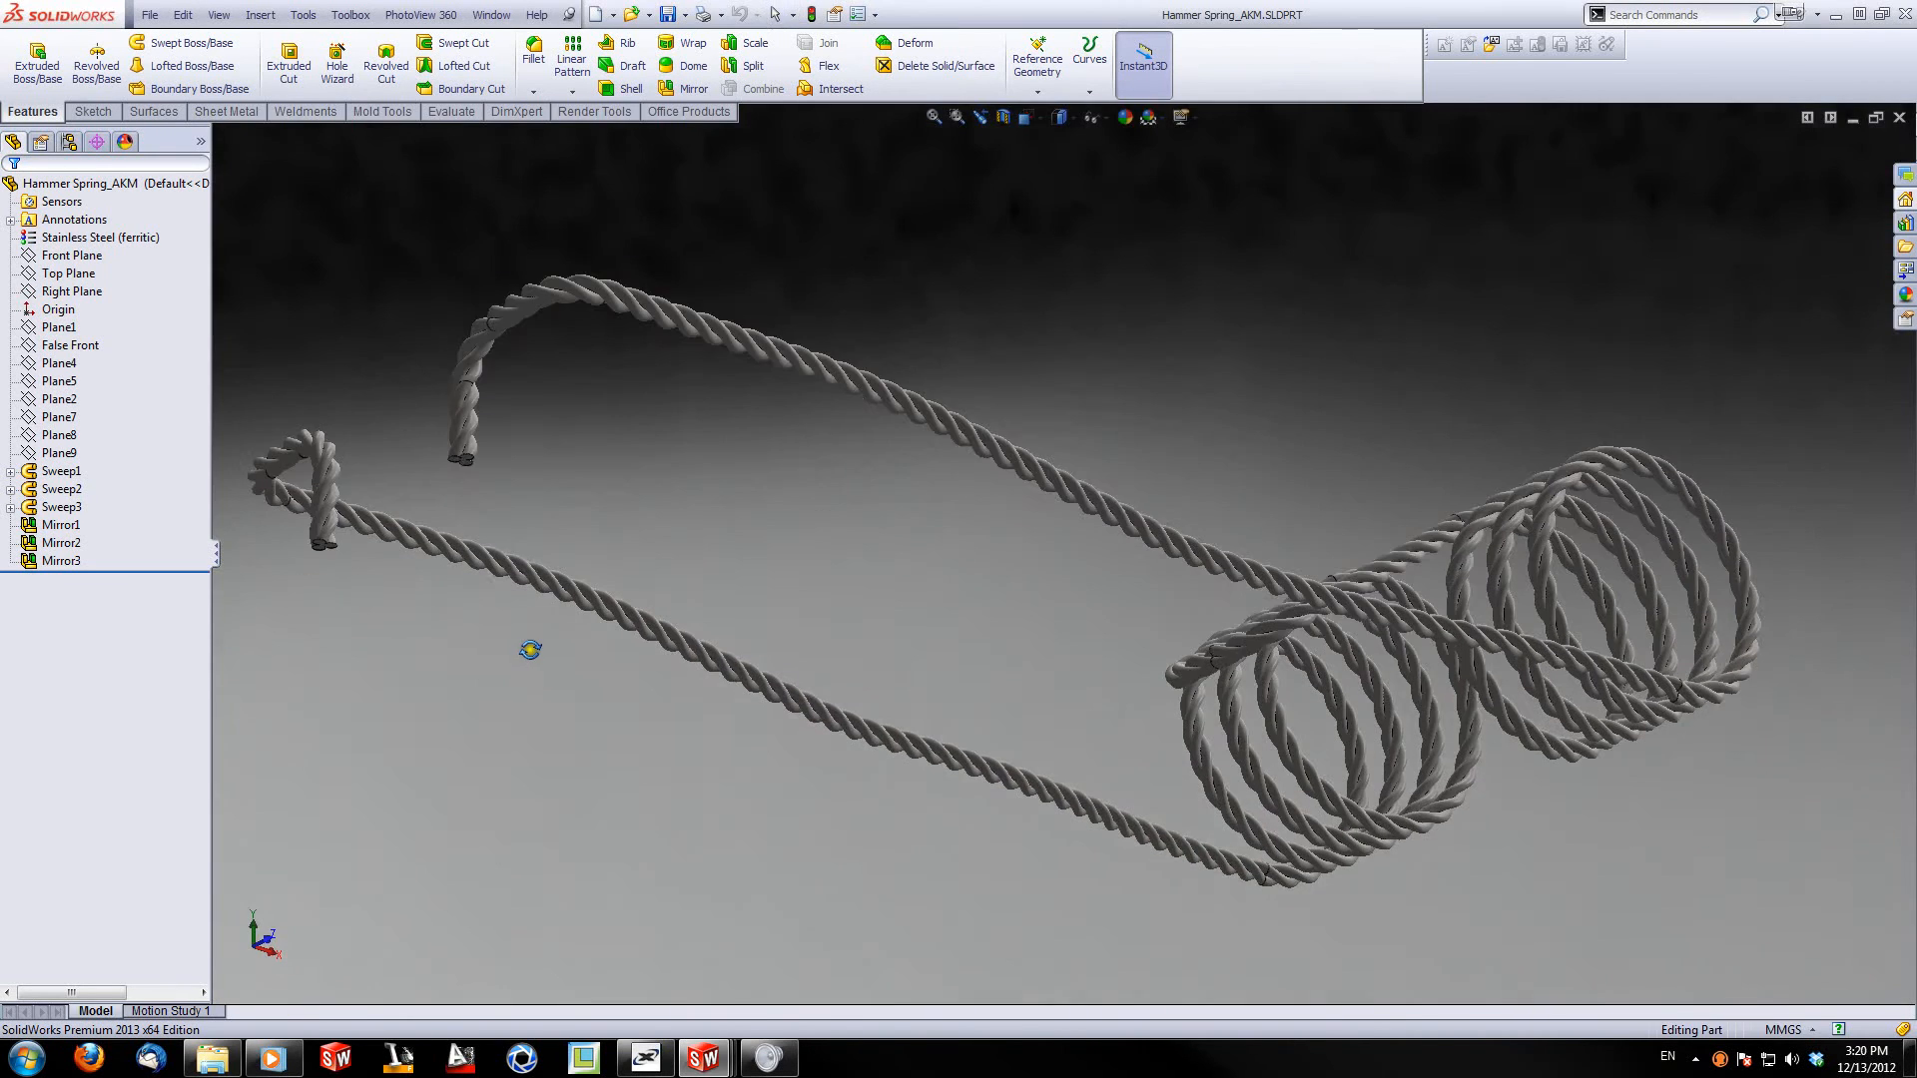
scroll(507, 308, "down", 3)
scroll(627, 549, "down", 2)
scroll(848, 607, "down", 5)
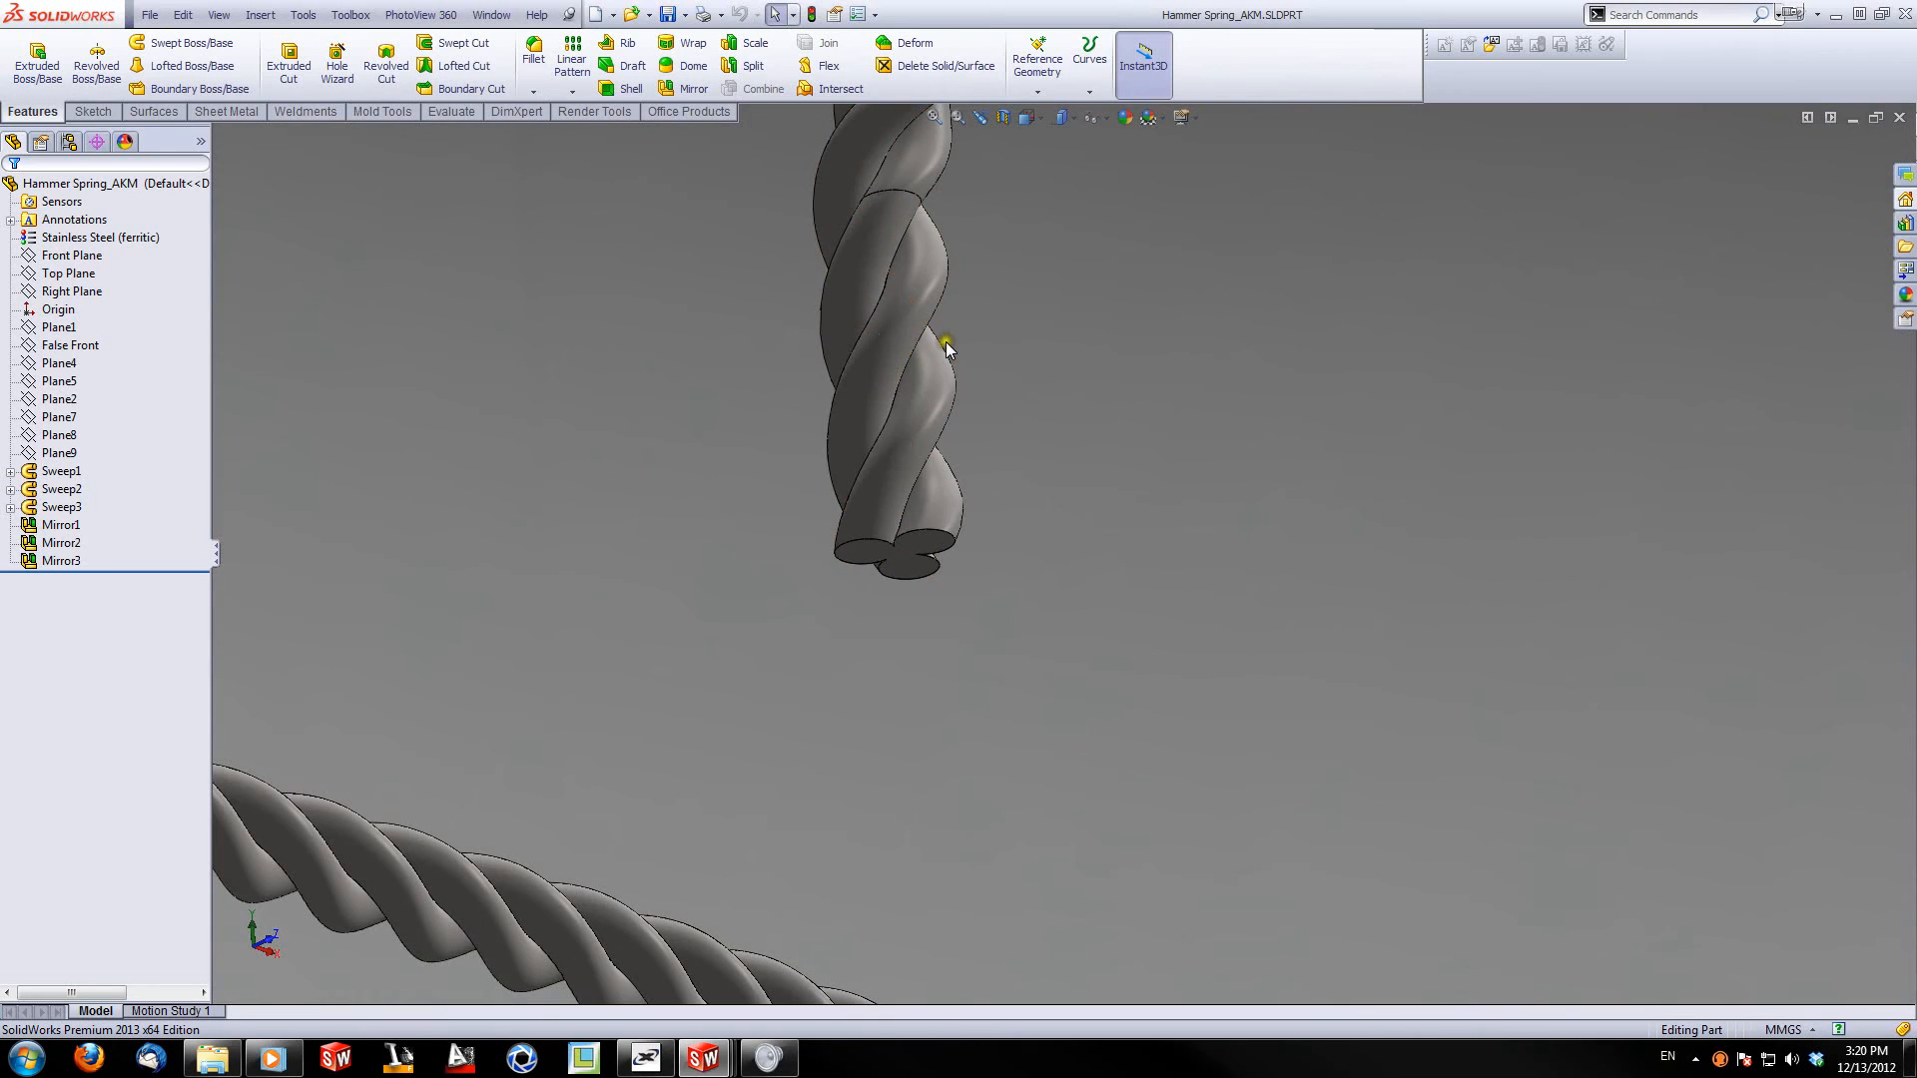
scroll(933, 564, "up", 2)
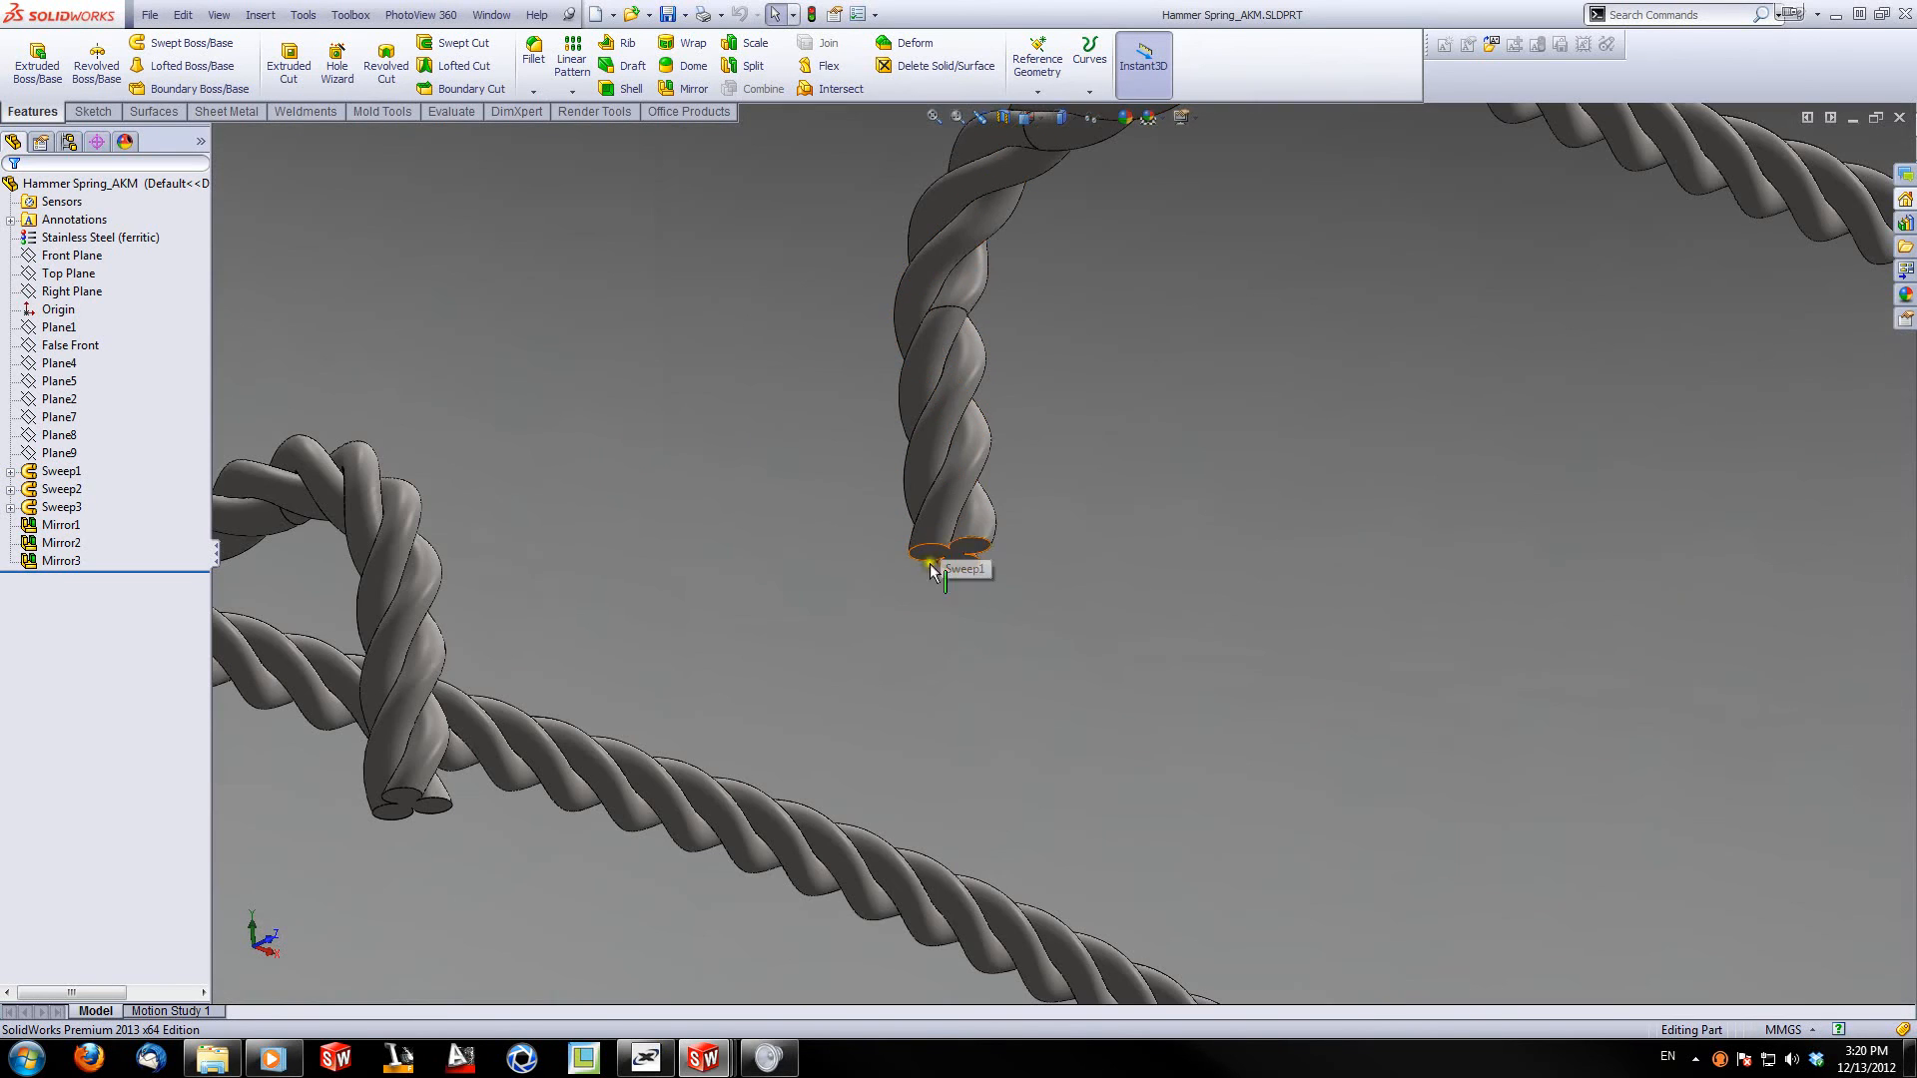
scroll(958, 499, "up", 2)
middle_click_drag(956, 481, 1467, 368)
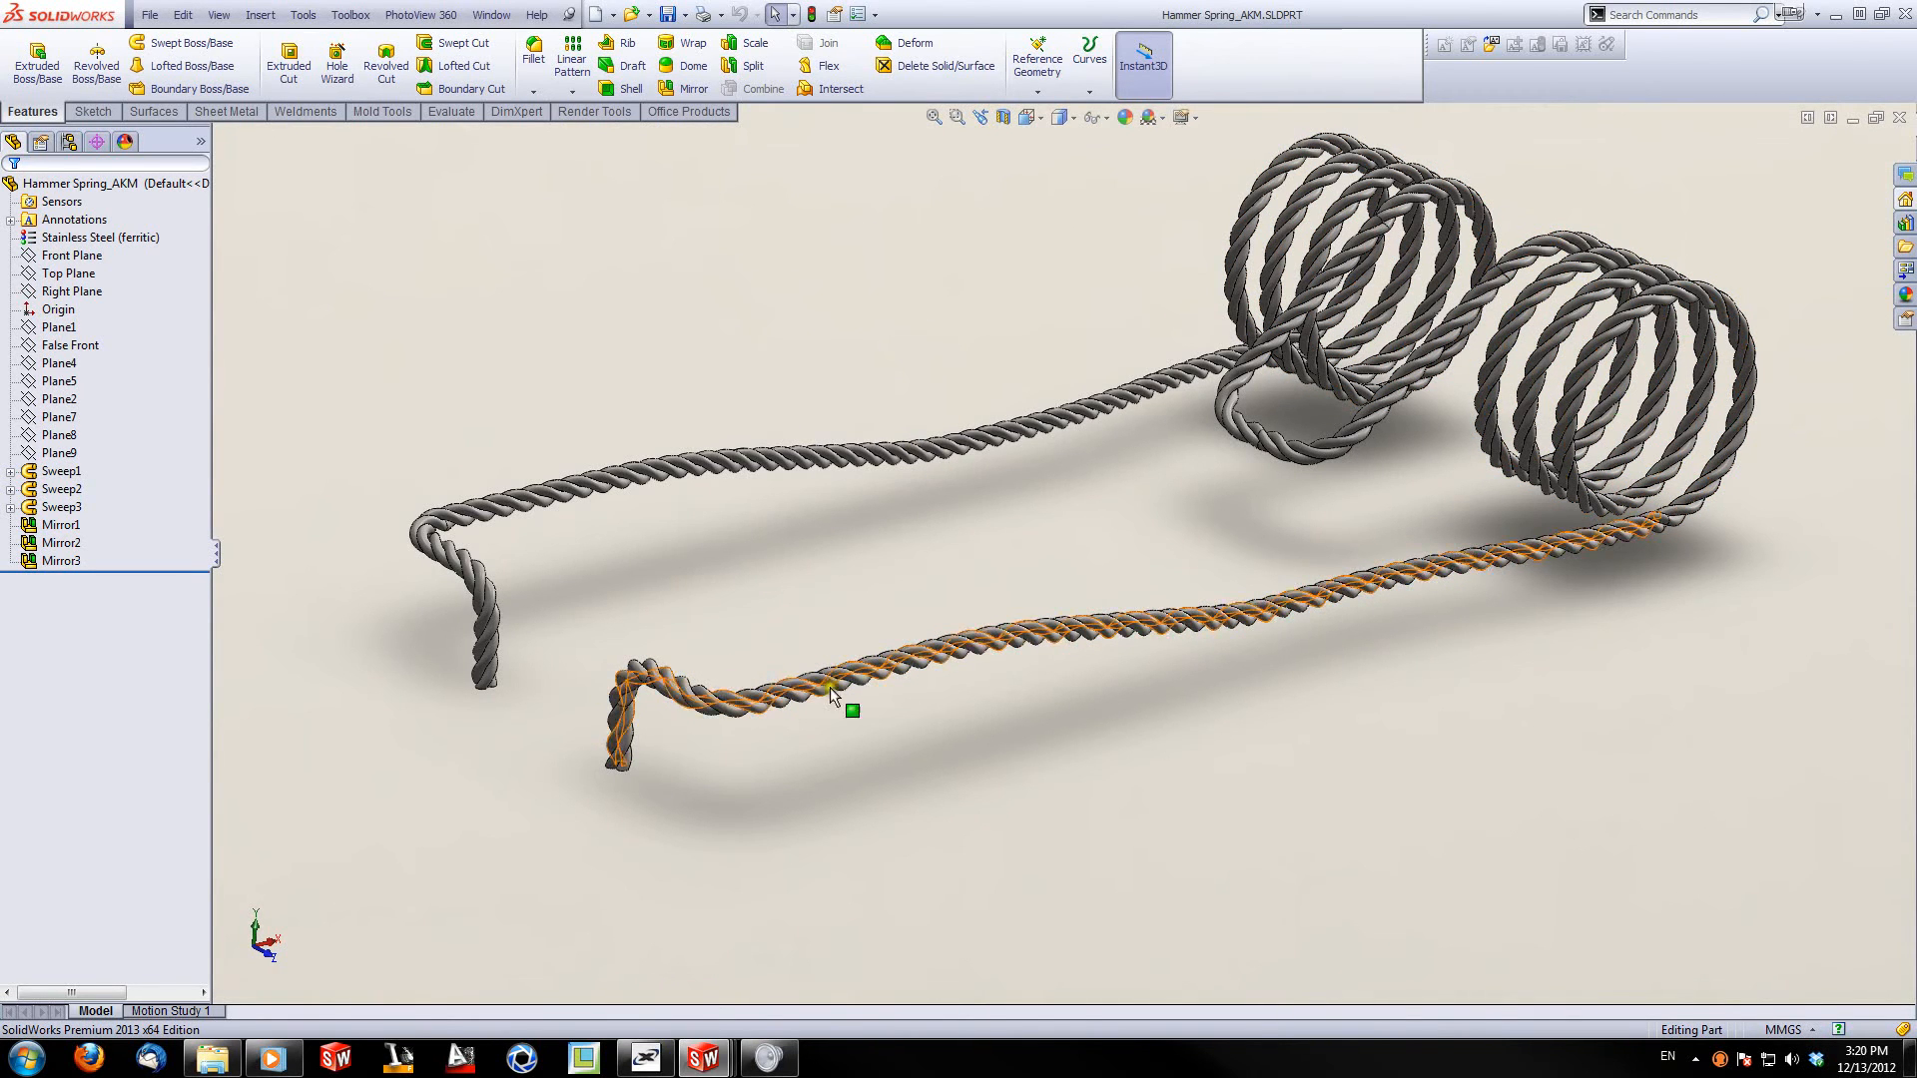
middle_click_drag(1234, 770, 1232, 853)
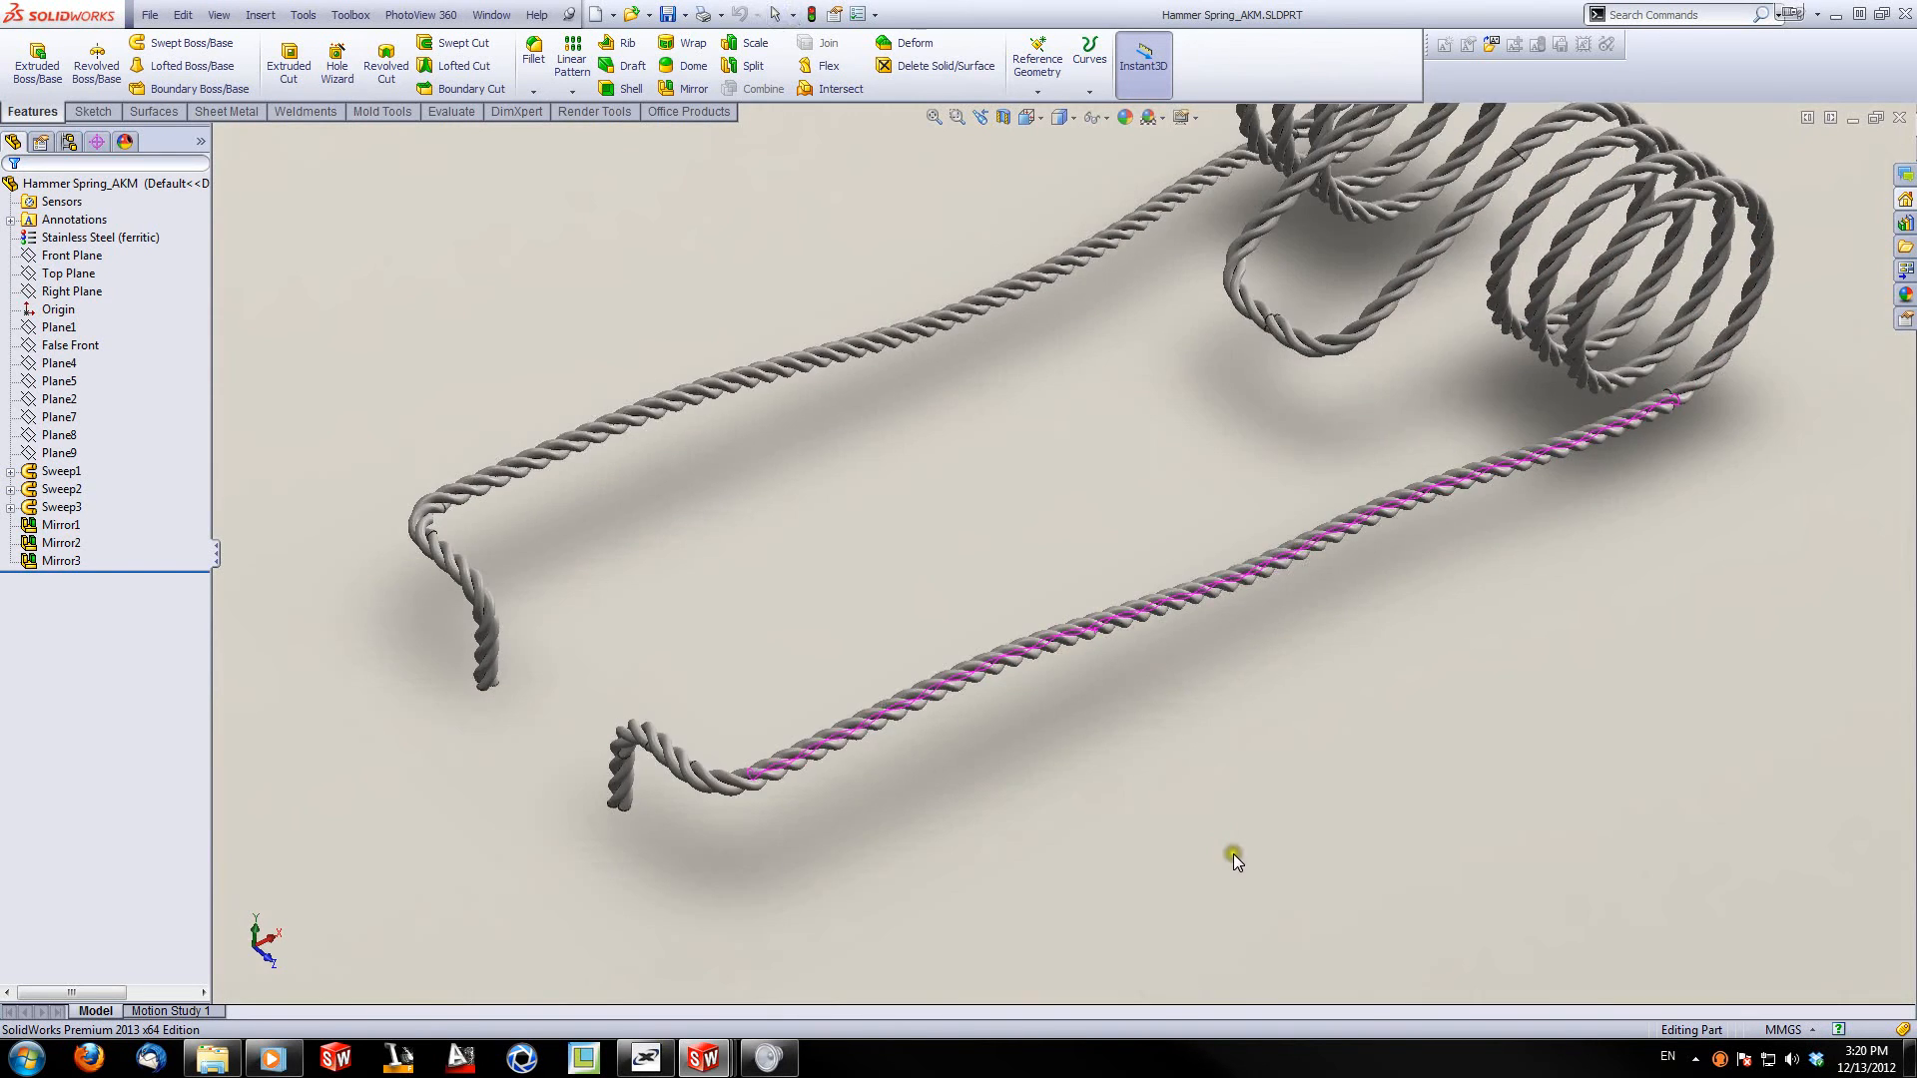
scroll(1231, 854, "up", 3)
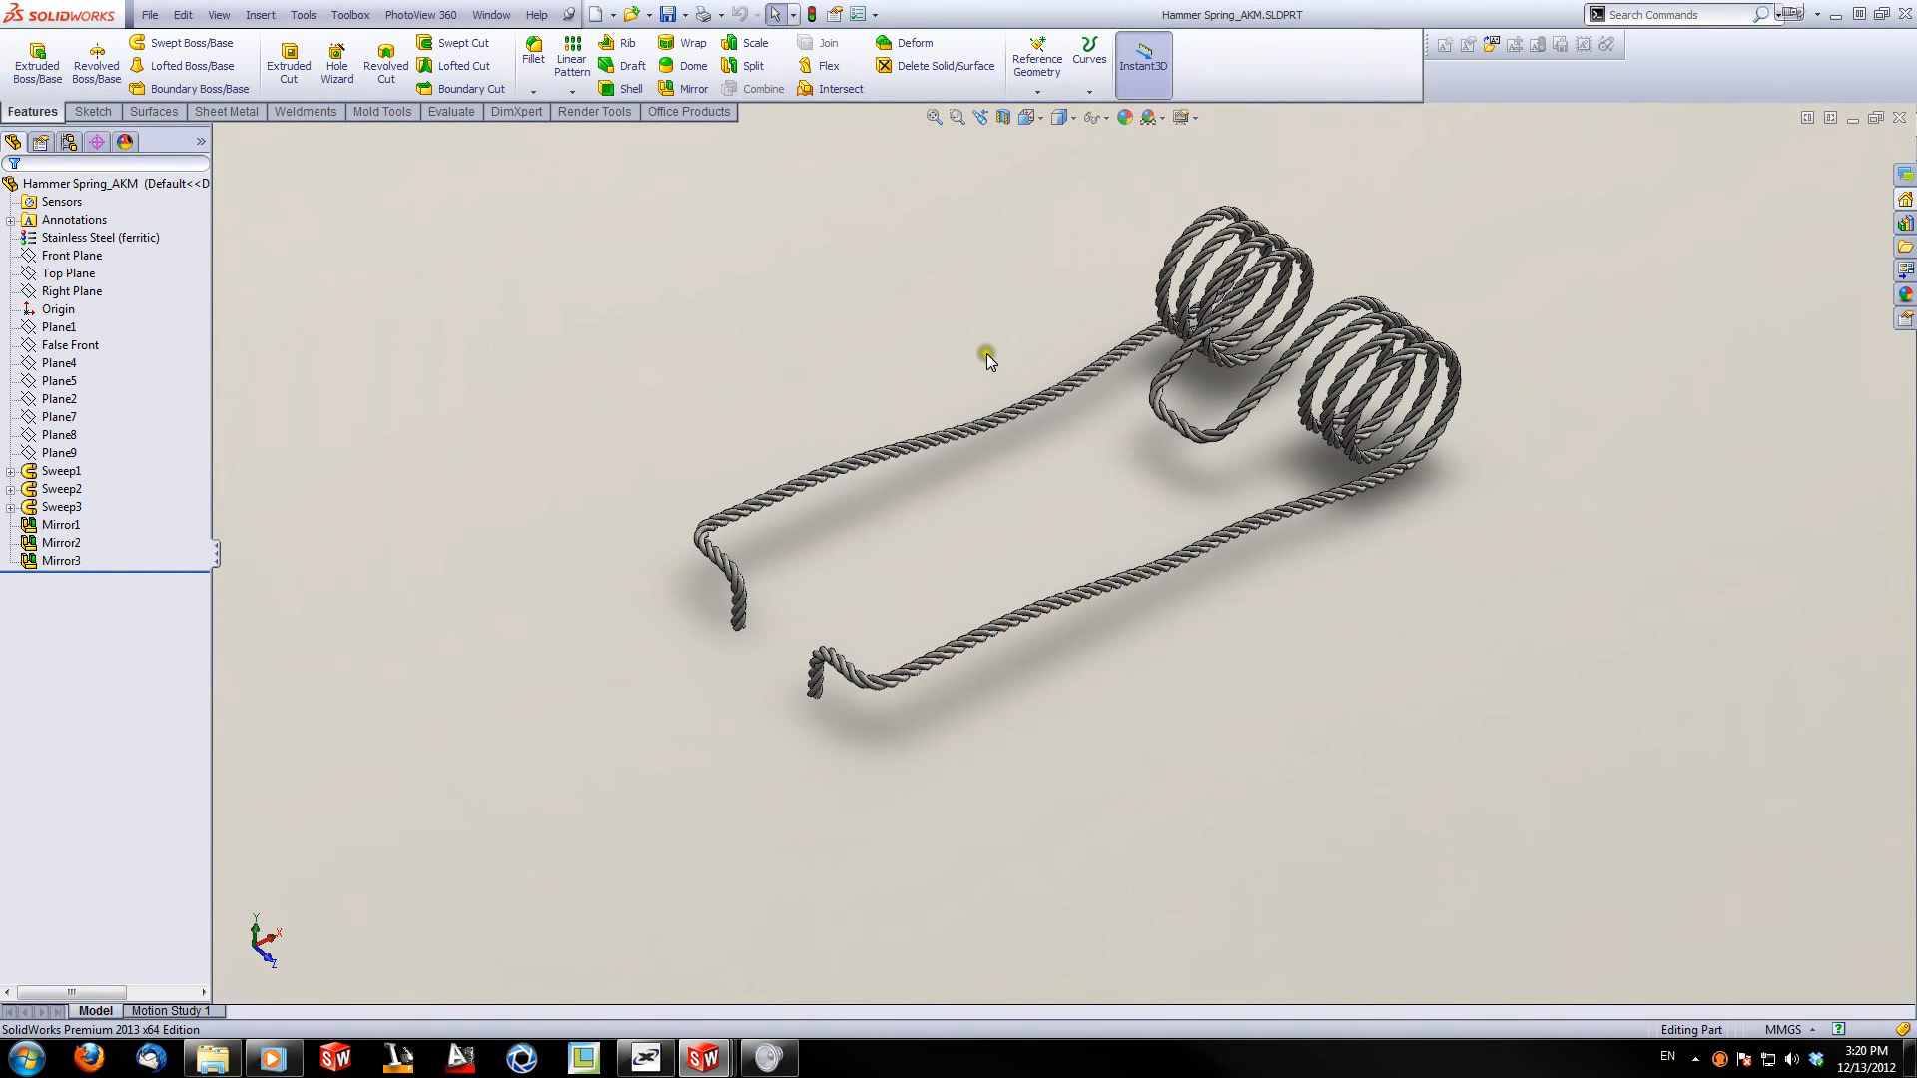
scroll(986, 353, "down", 5)
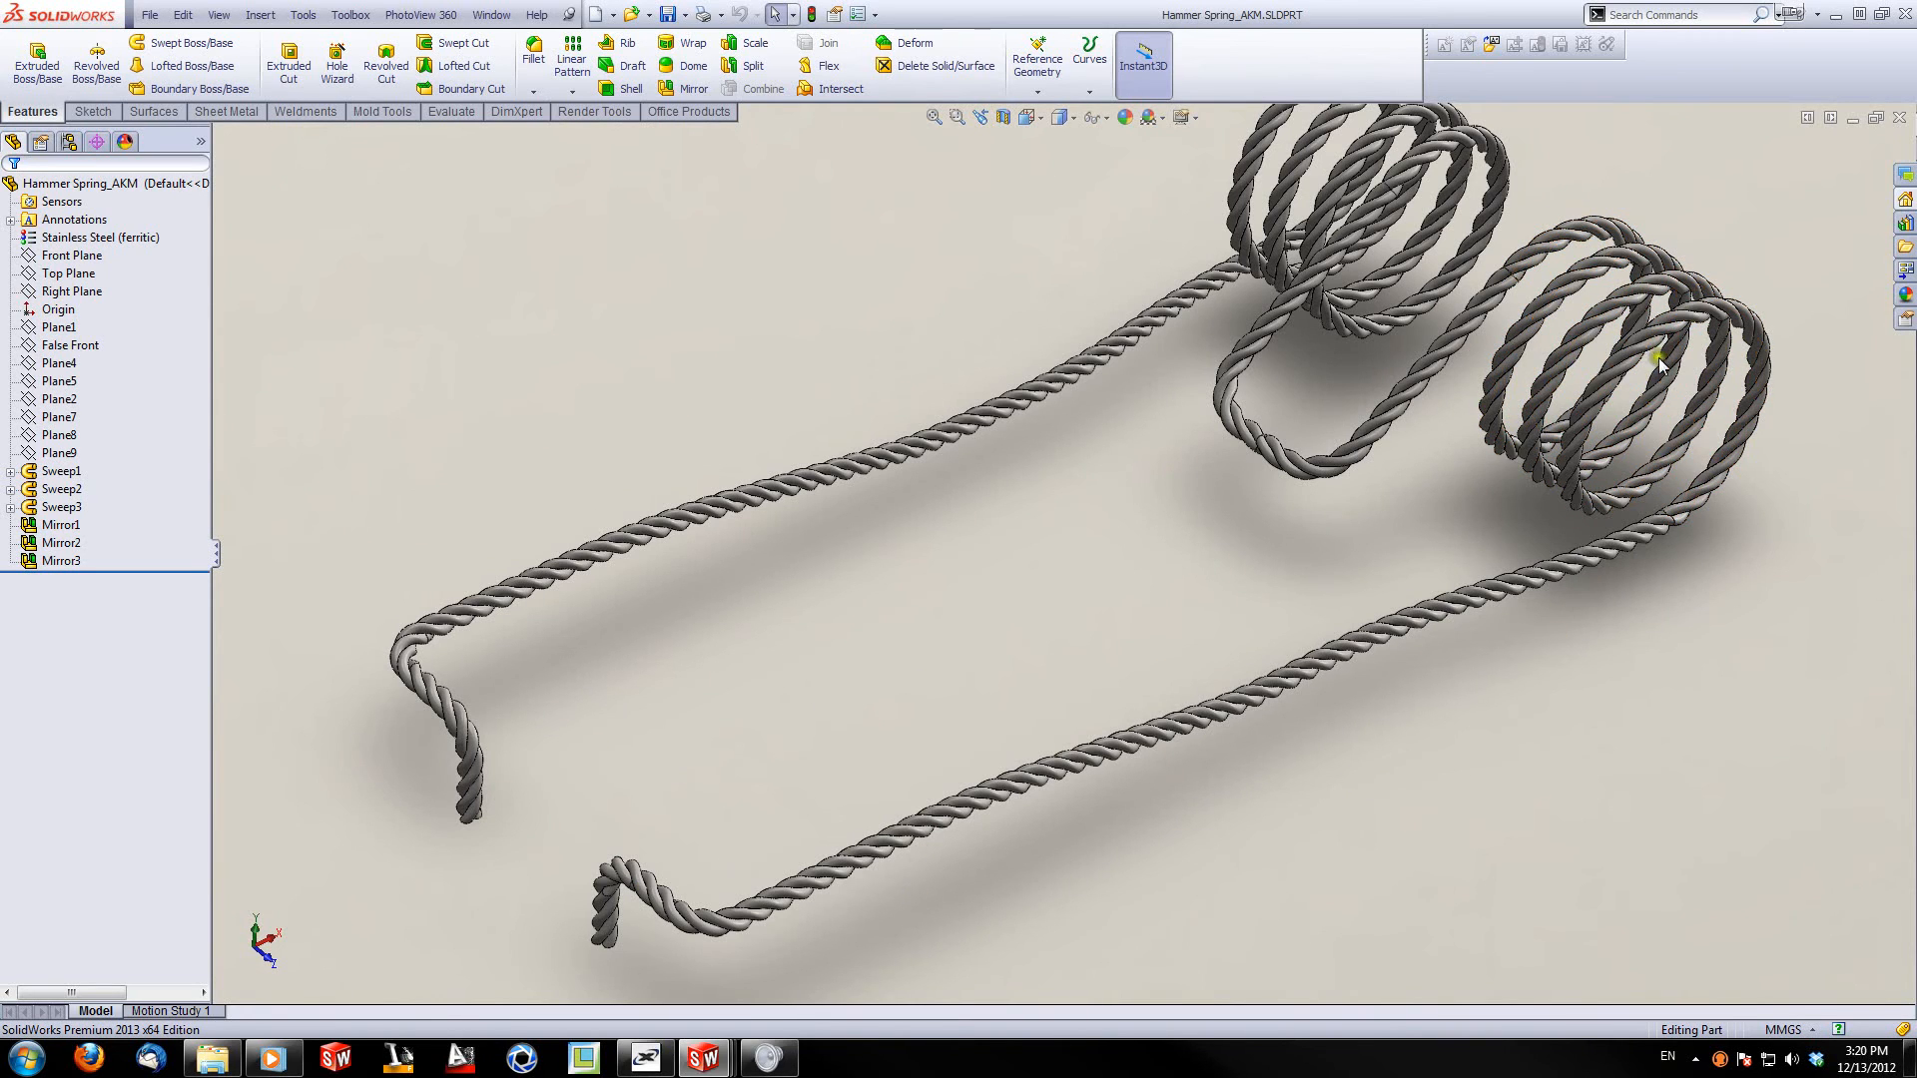
scroll(1309, 374, "up", 2)
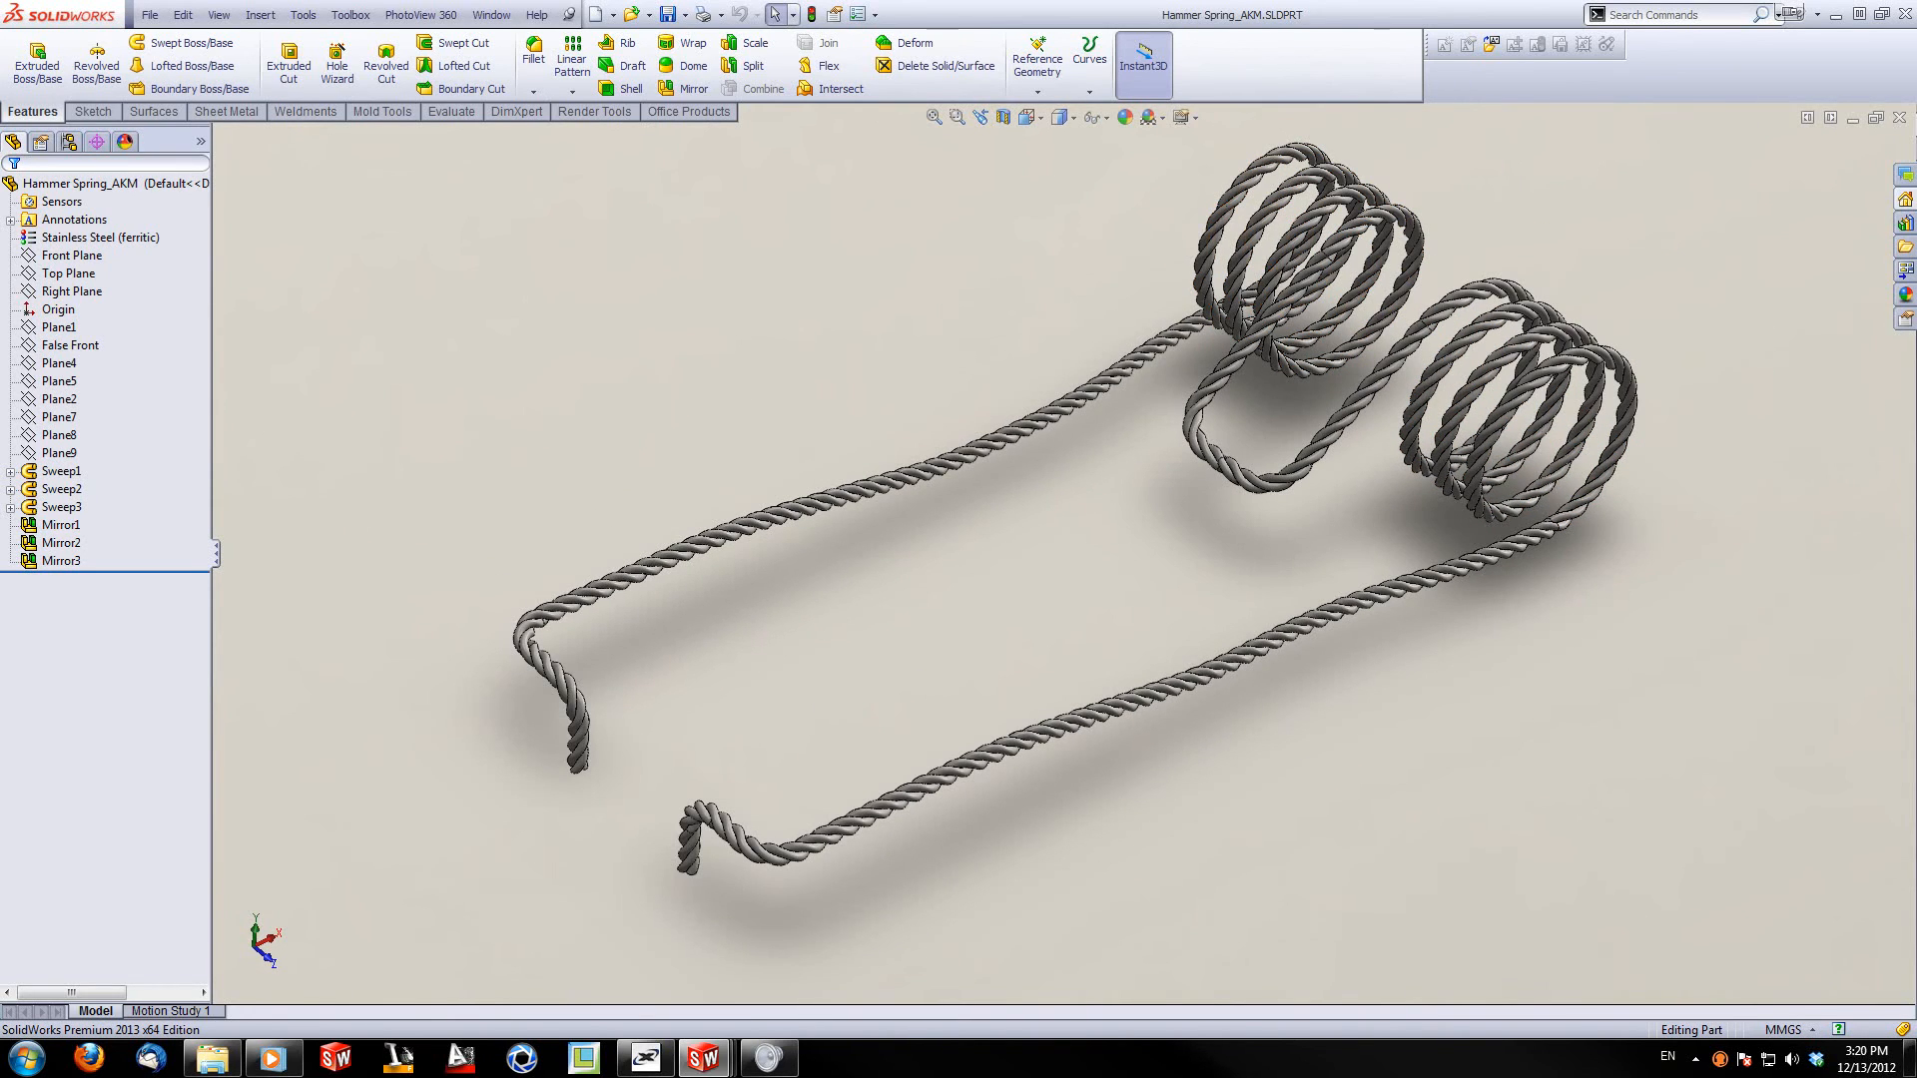
Step: Close the hammer spring part and create a new part document
left_click(1897, 117)
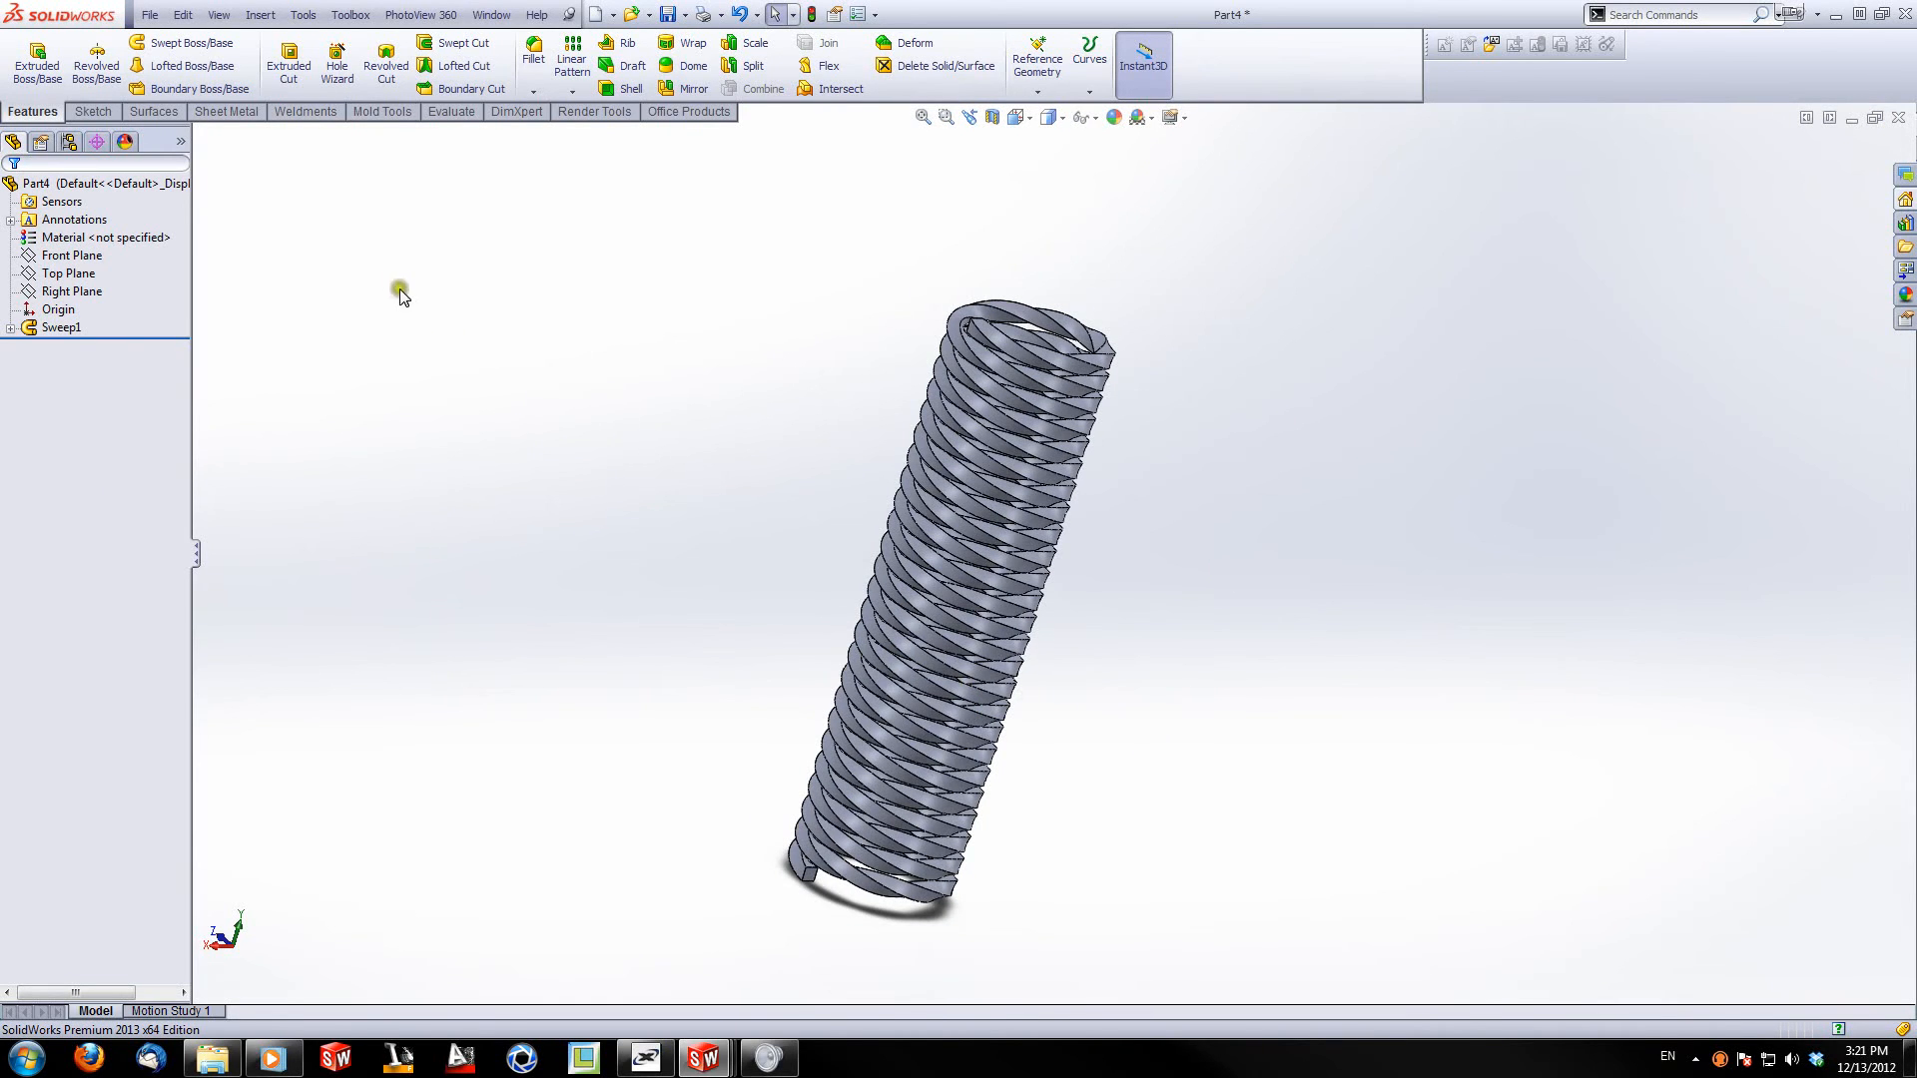
middle_click_drag(887, 505, 944, 296)
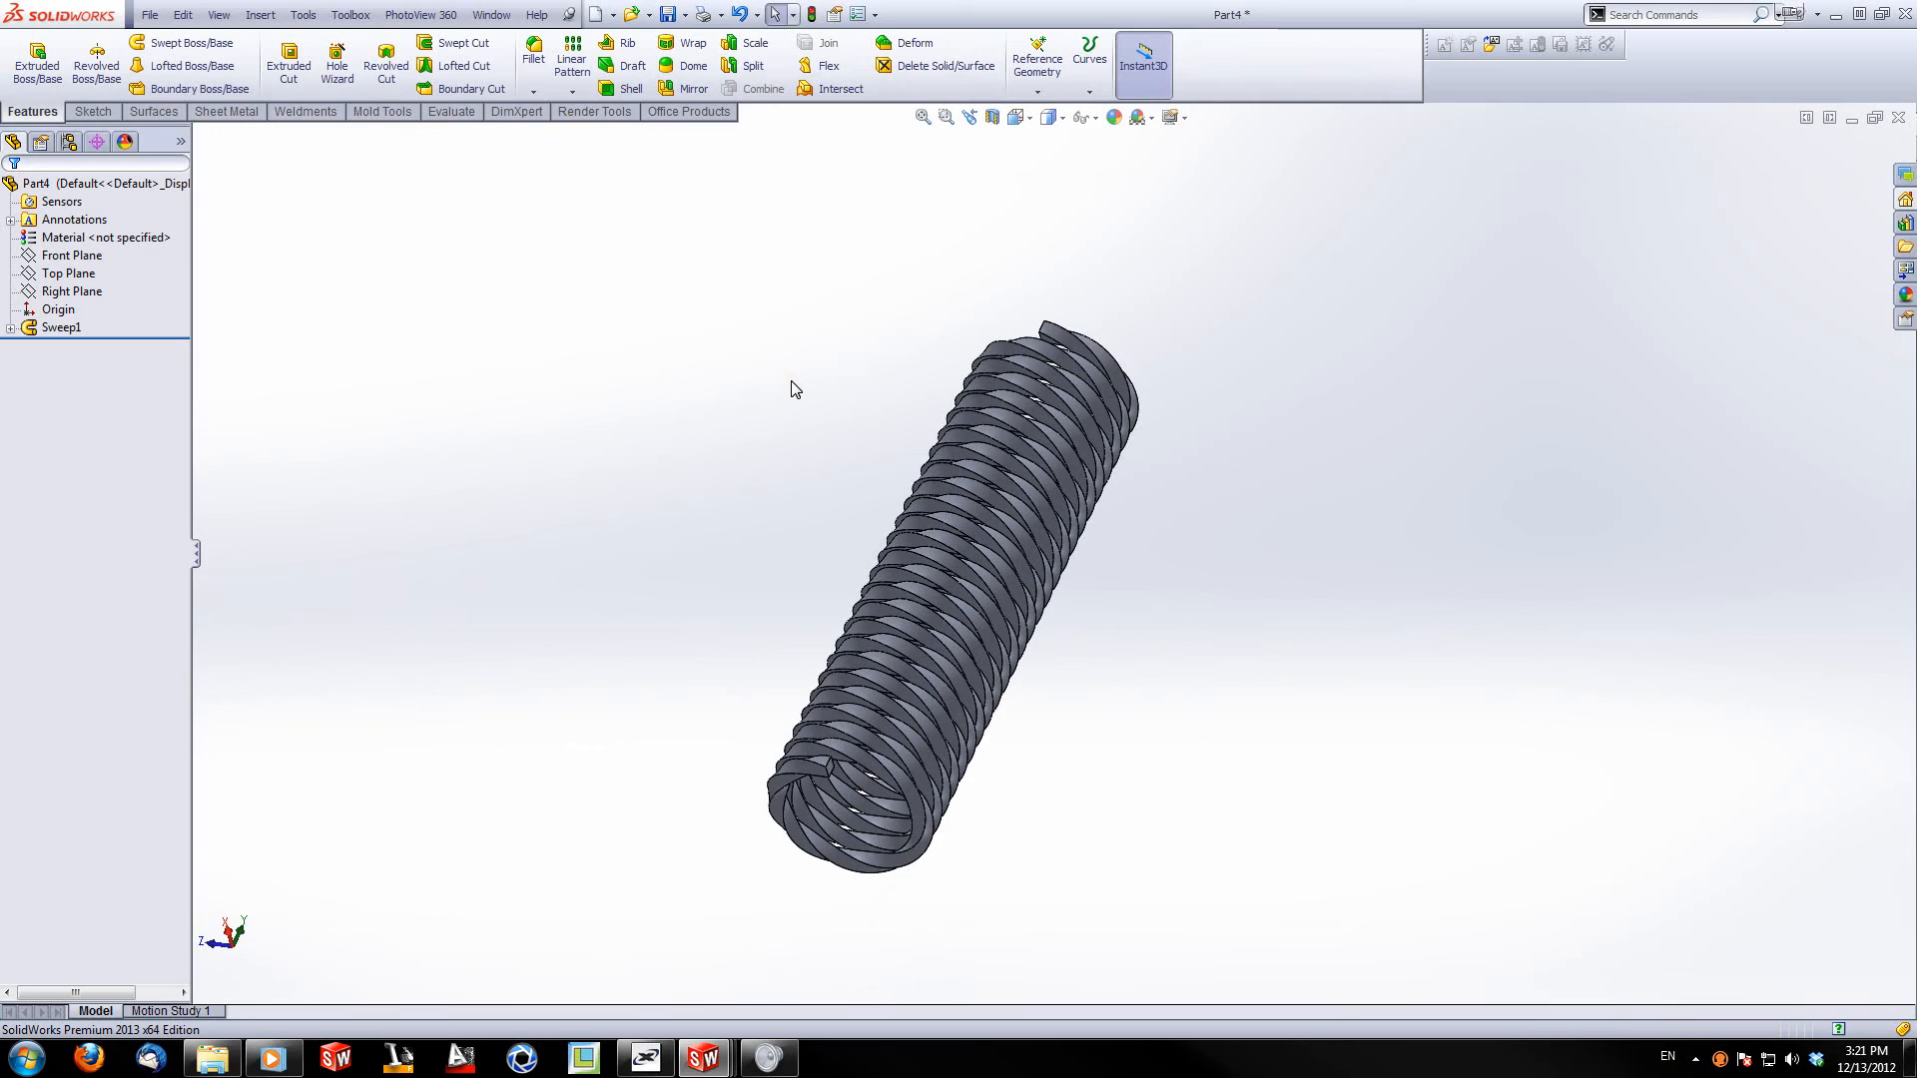
left_click(142, 15)
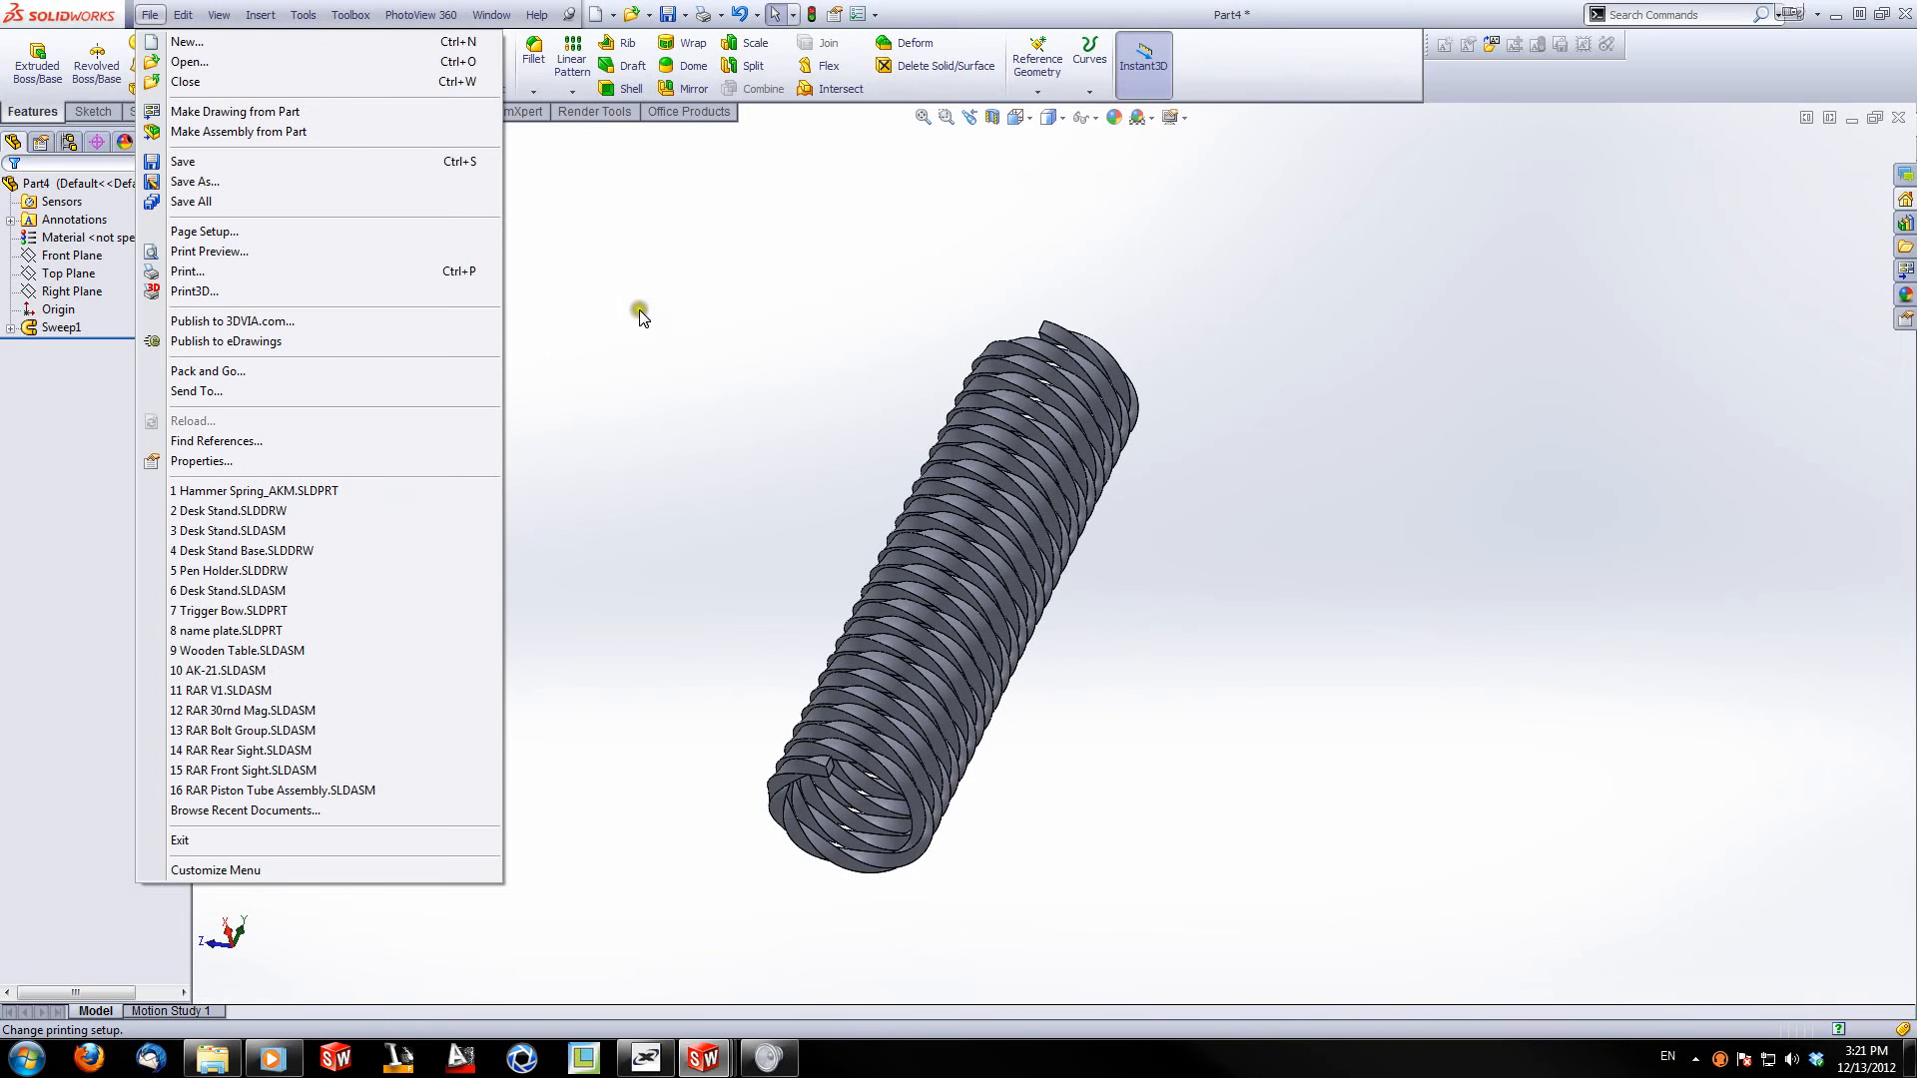
left_click(188, 42)
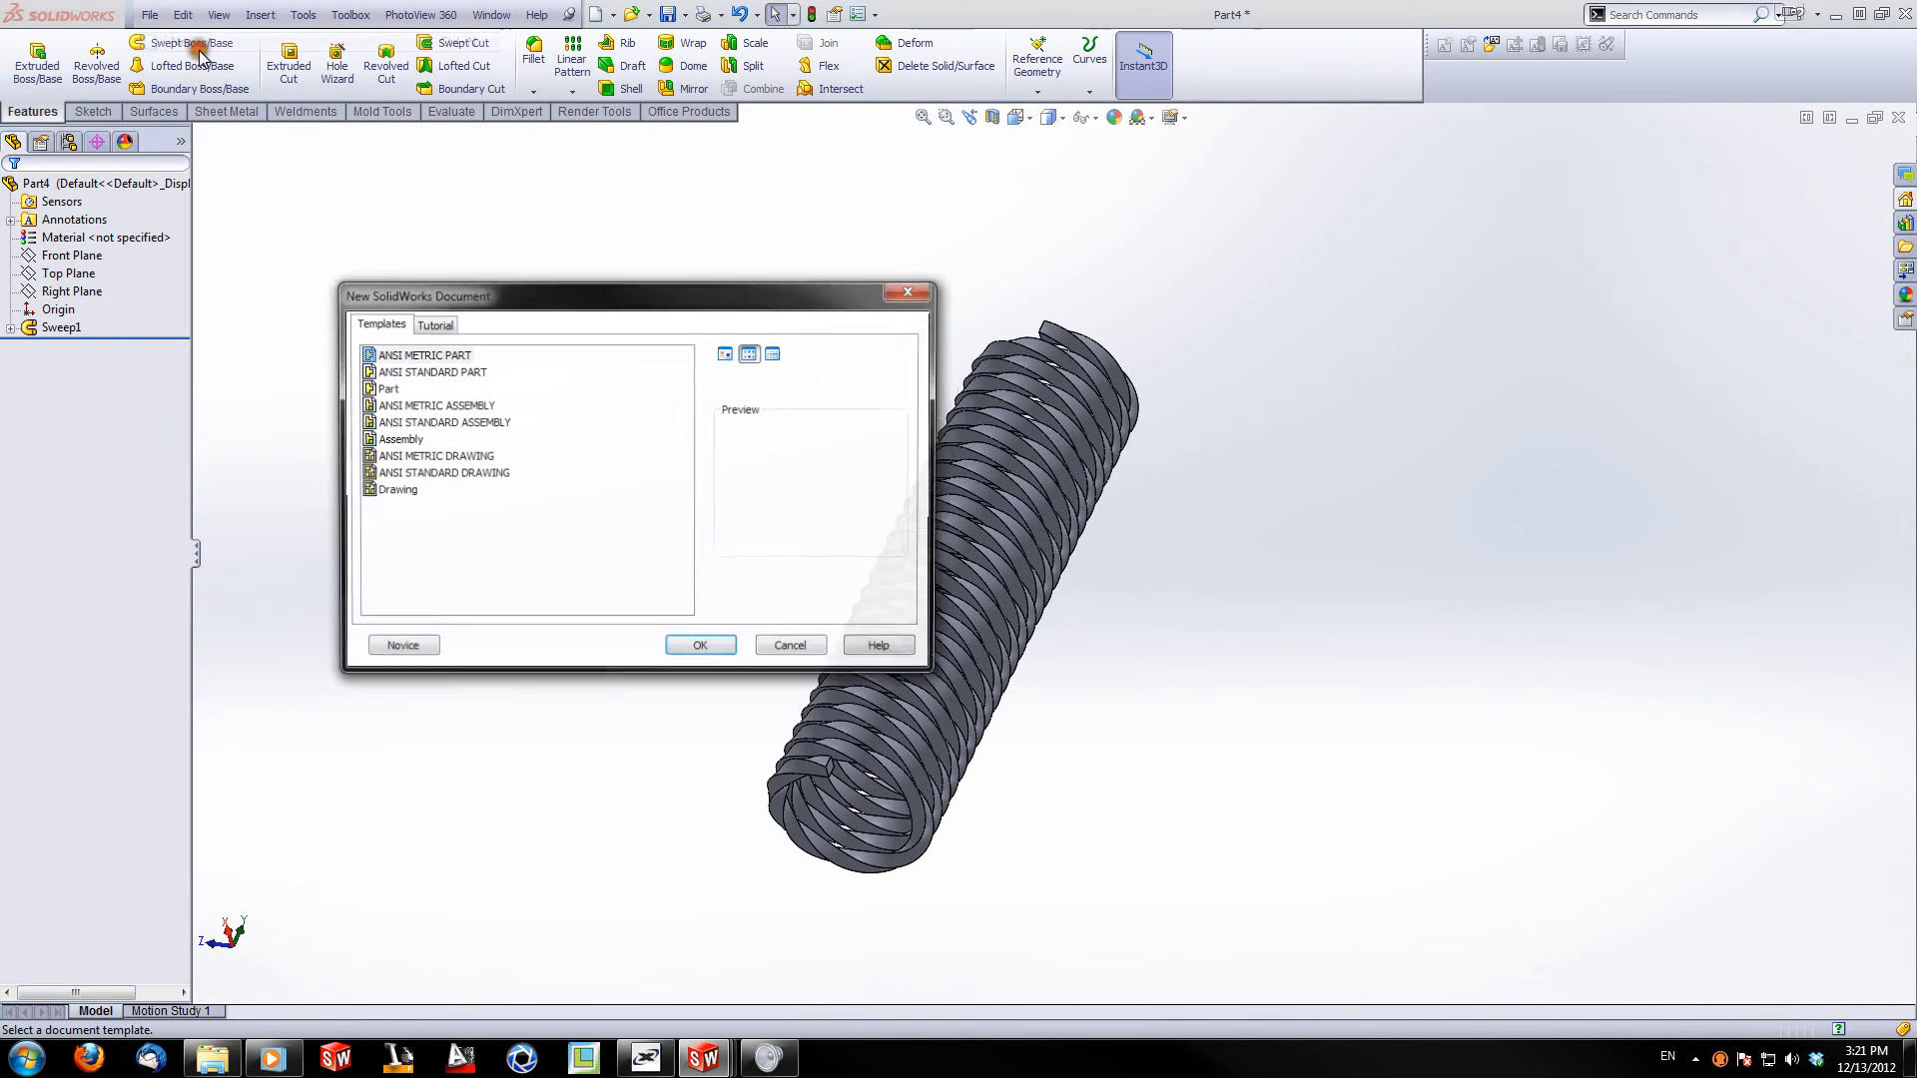
left_click(695, 651)
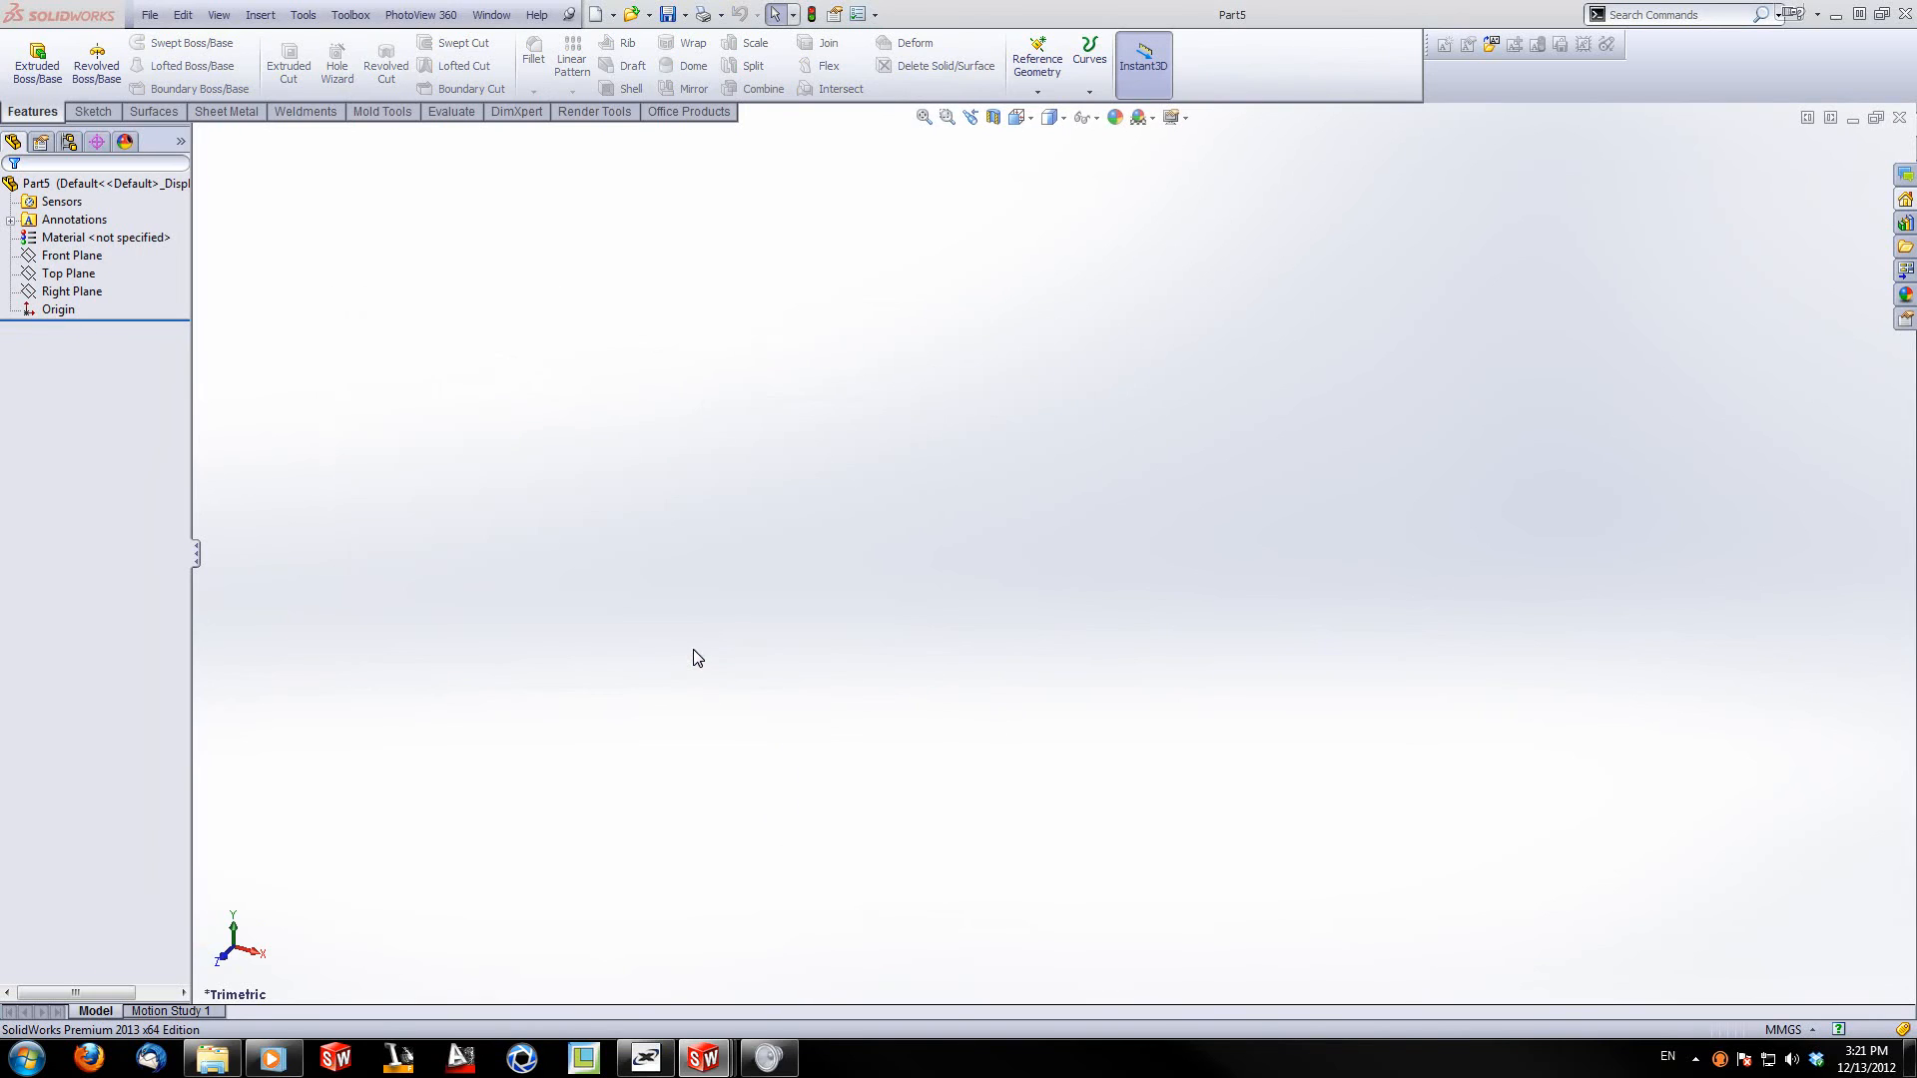
Step: On the Front Plane, sketch a stepped profile's upper outline with lines, going up from the origin, across, down and back in two steps
left_click(93, 111)
left_click(29, 55)
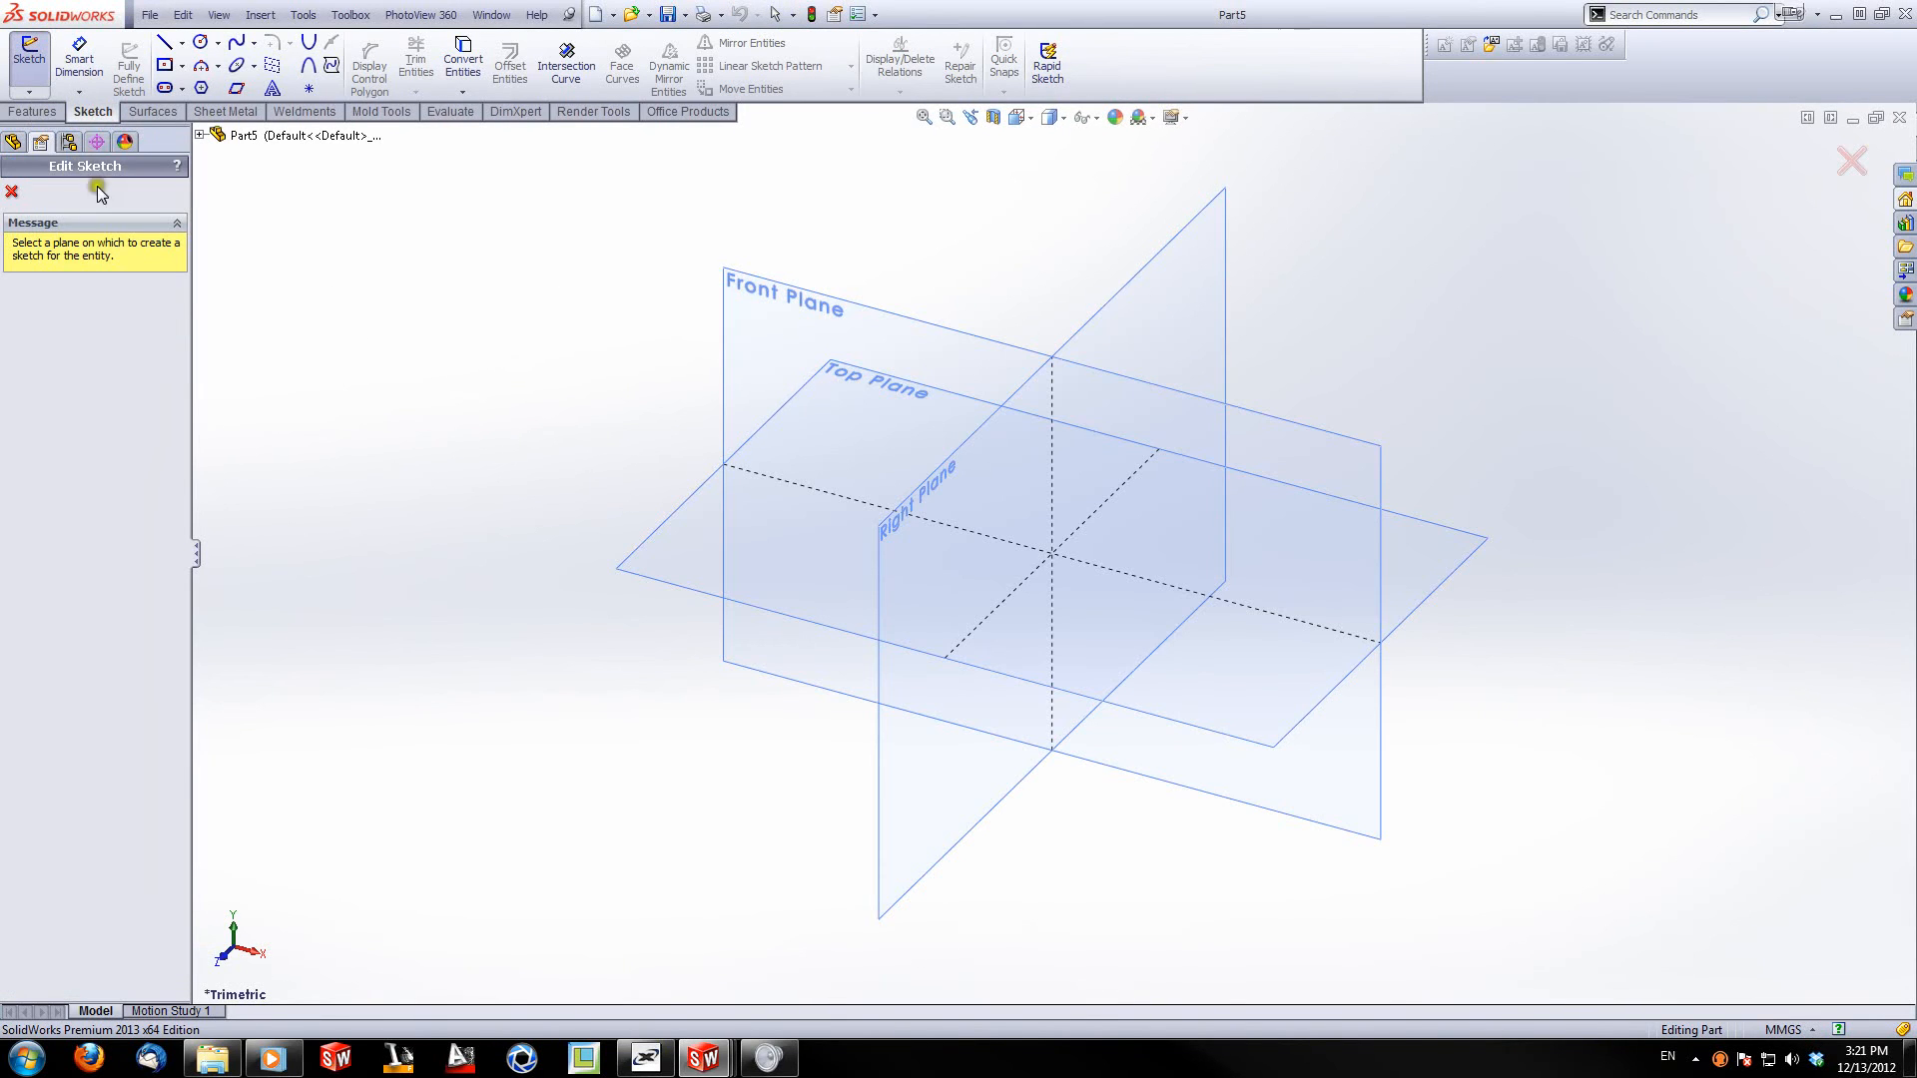
left_click(781, 291)
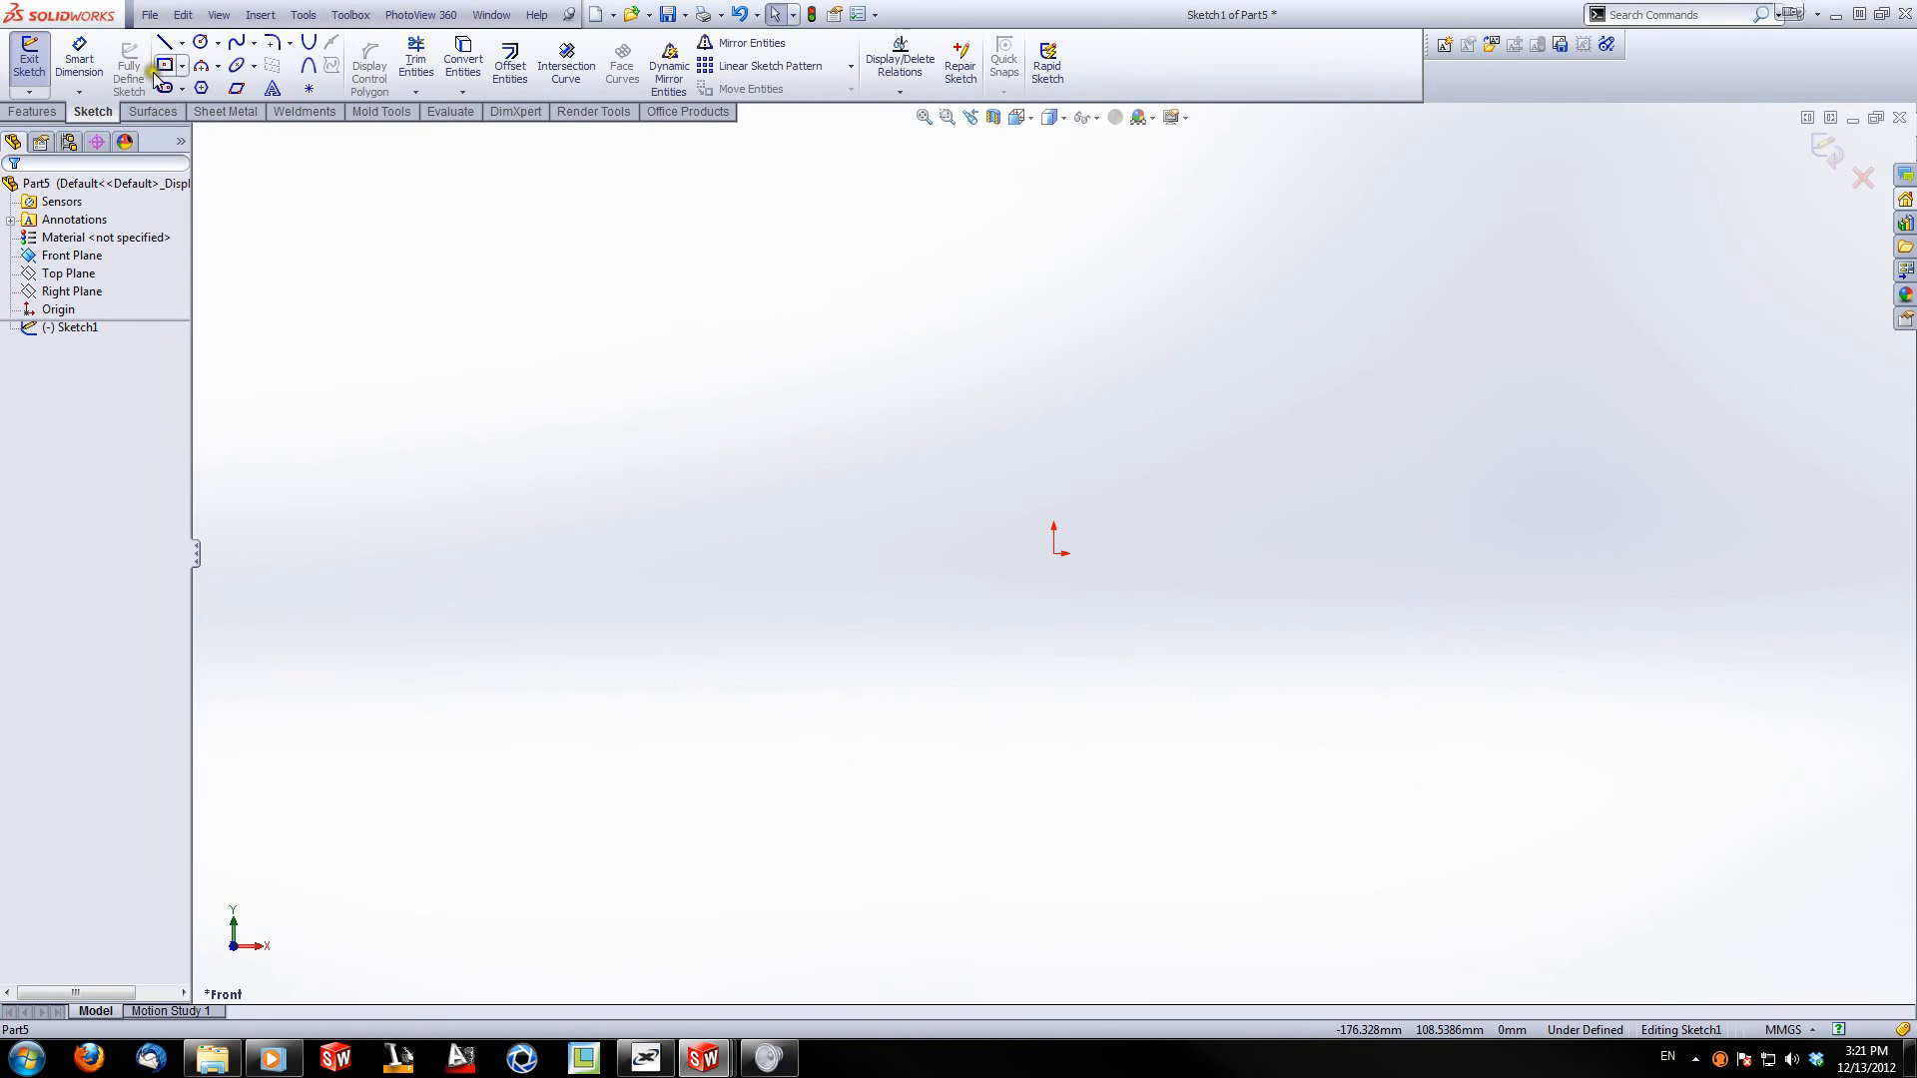
left_click(164, 42)
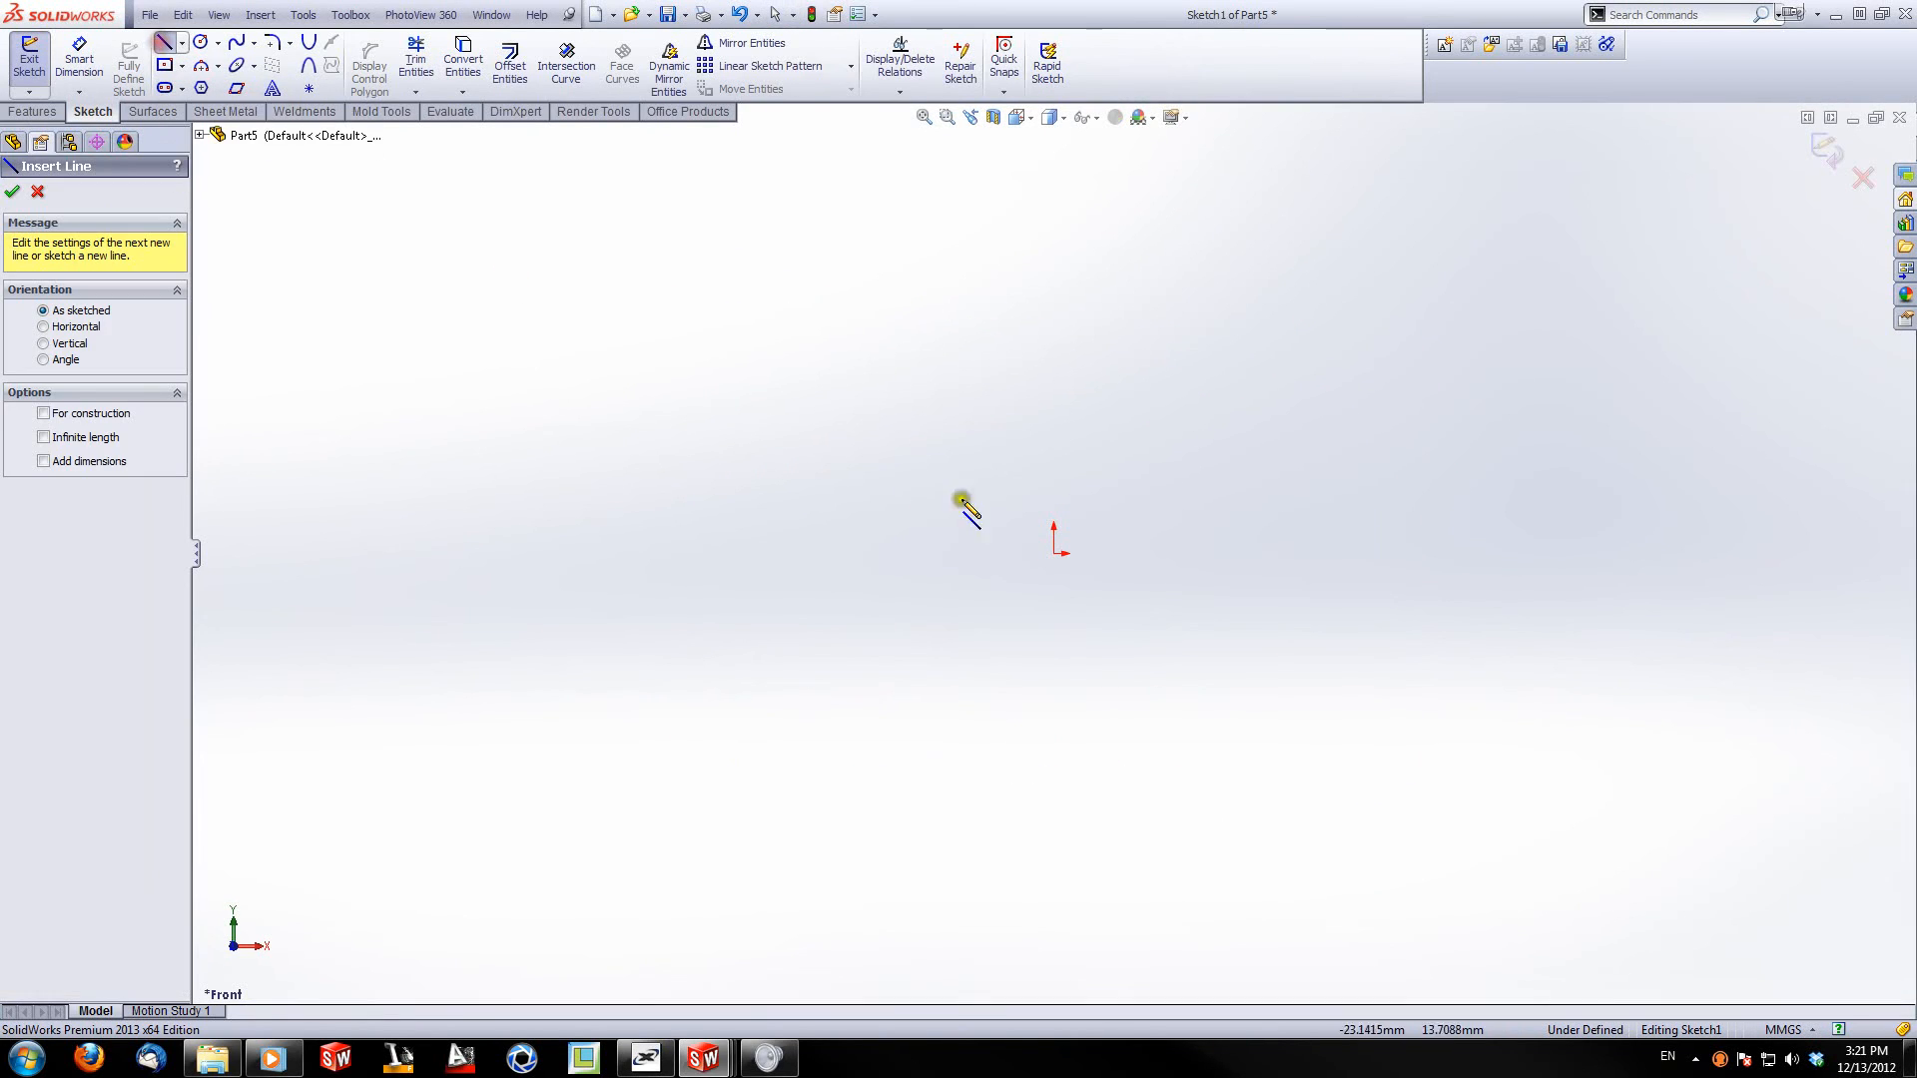
left_click(1054, 553)
left_click(1053, 269)
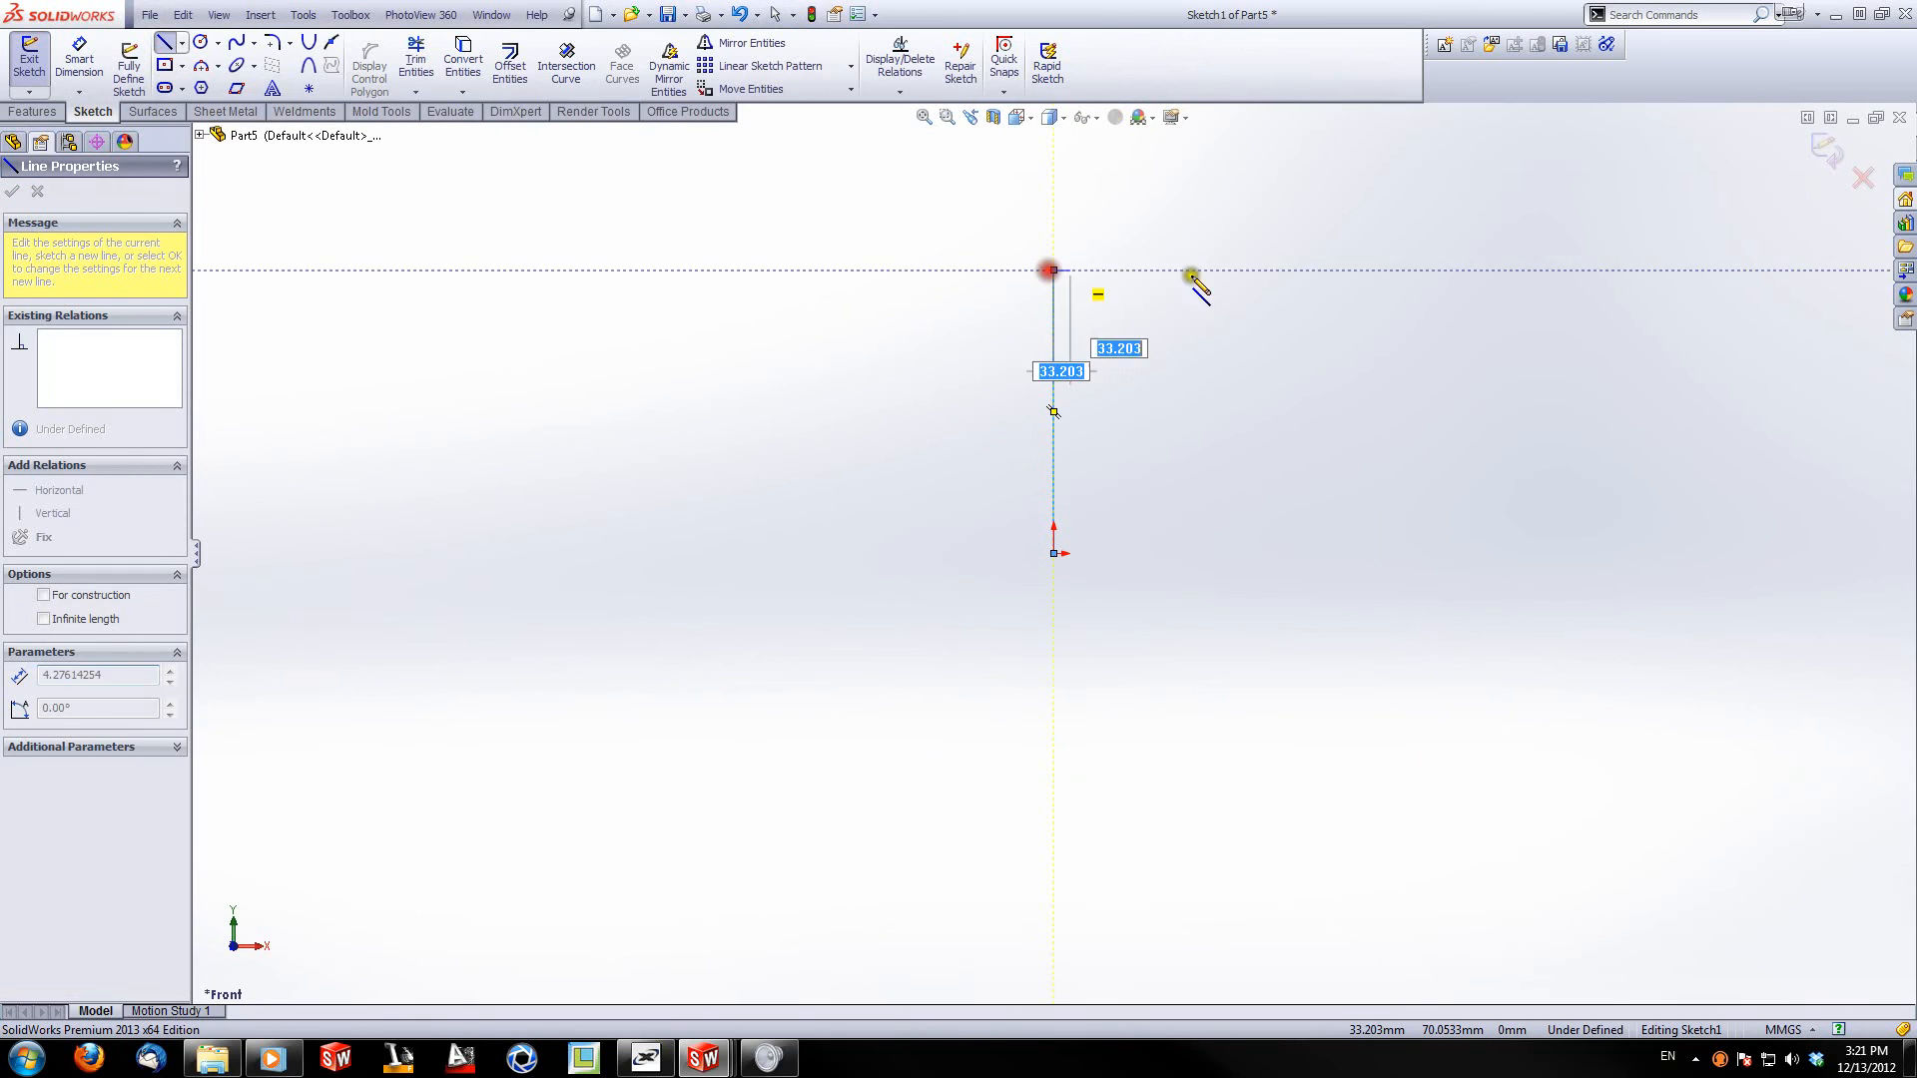
left_click(1458, 270)
left_click(1458, 411)
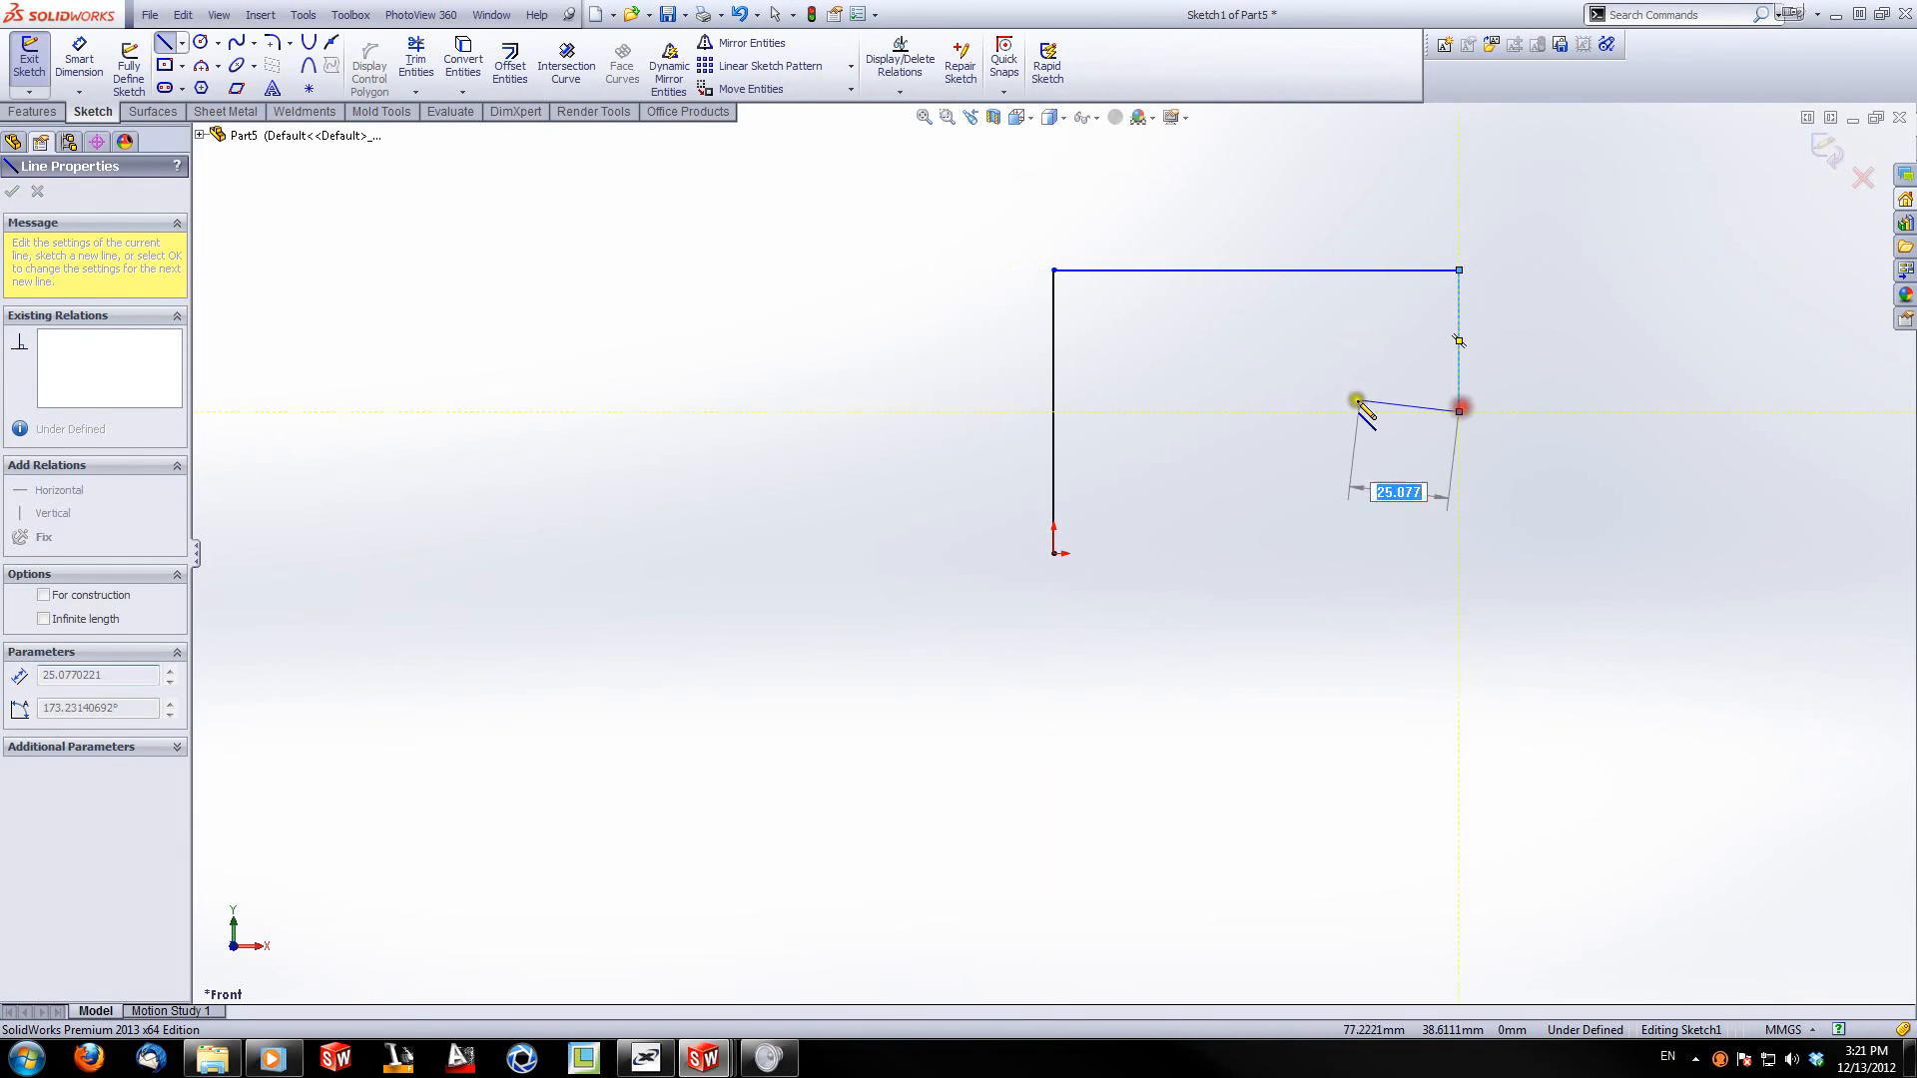
left_click(1328, 411)
left_click(1326, 471)
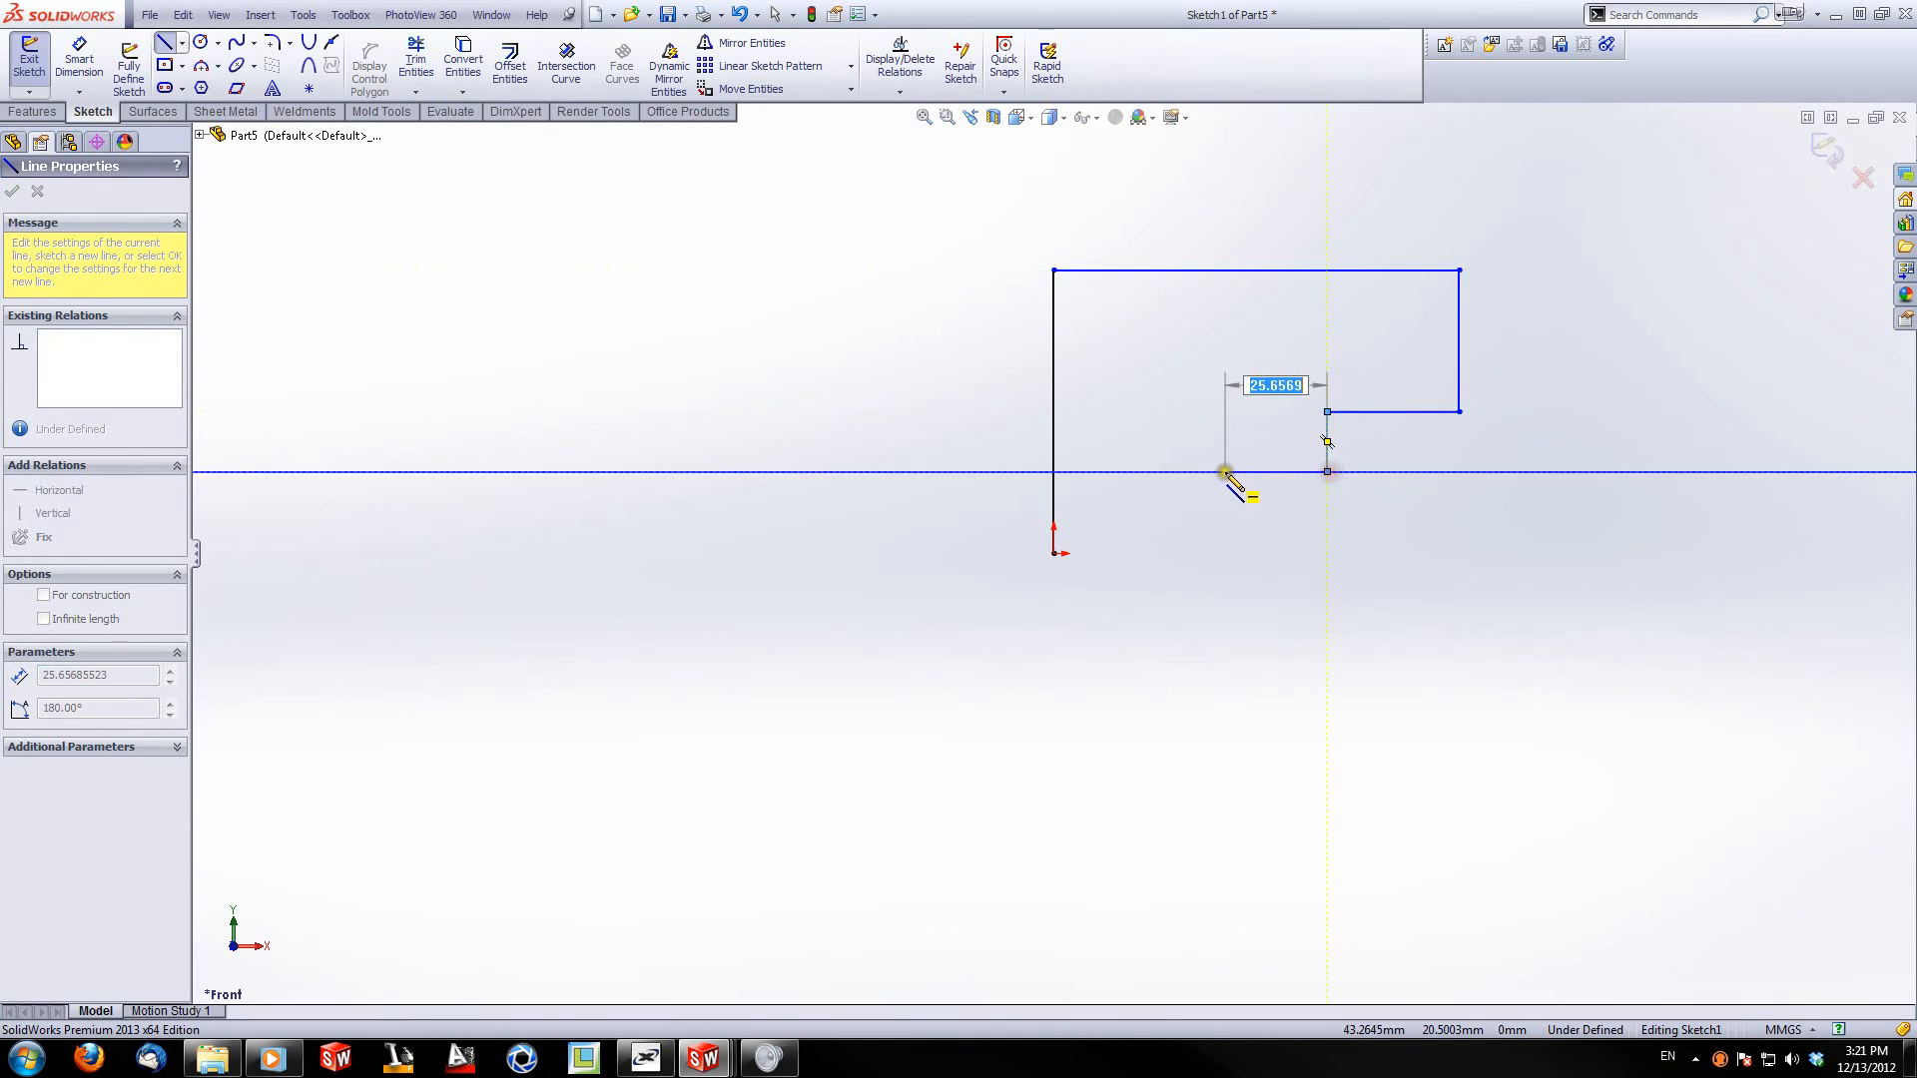
left_click(1225, 471)
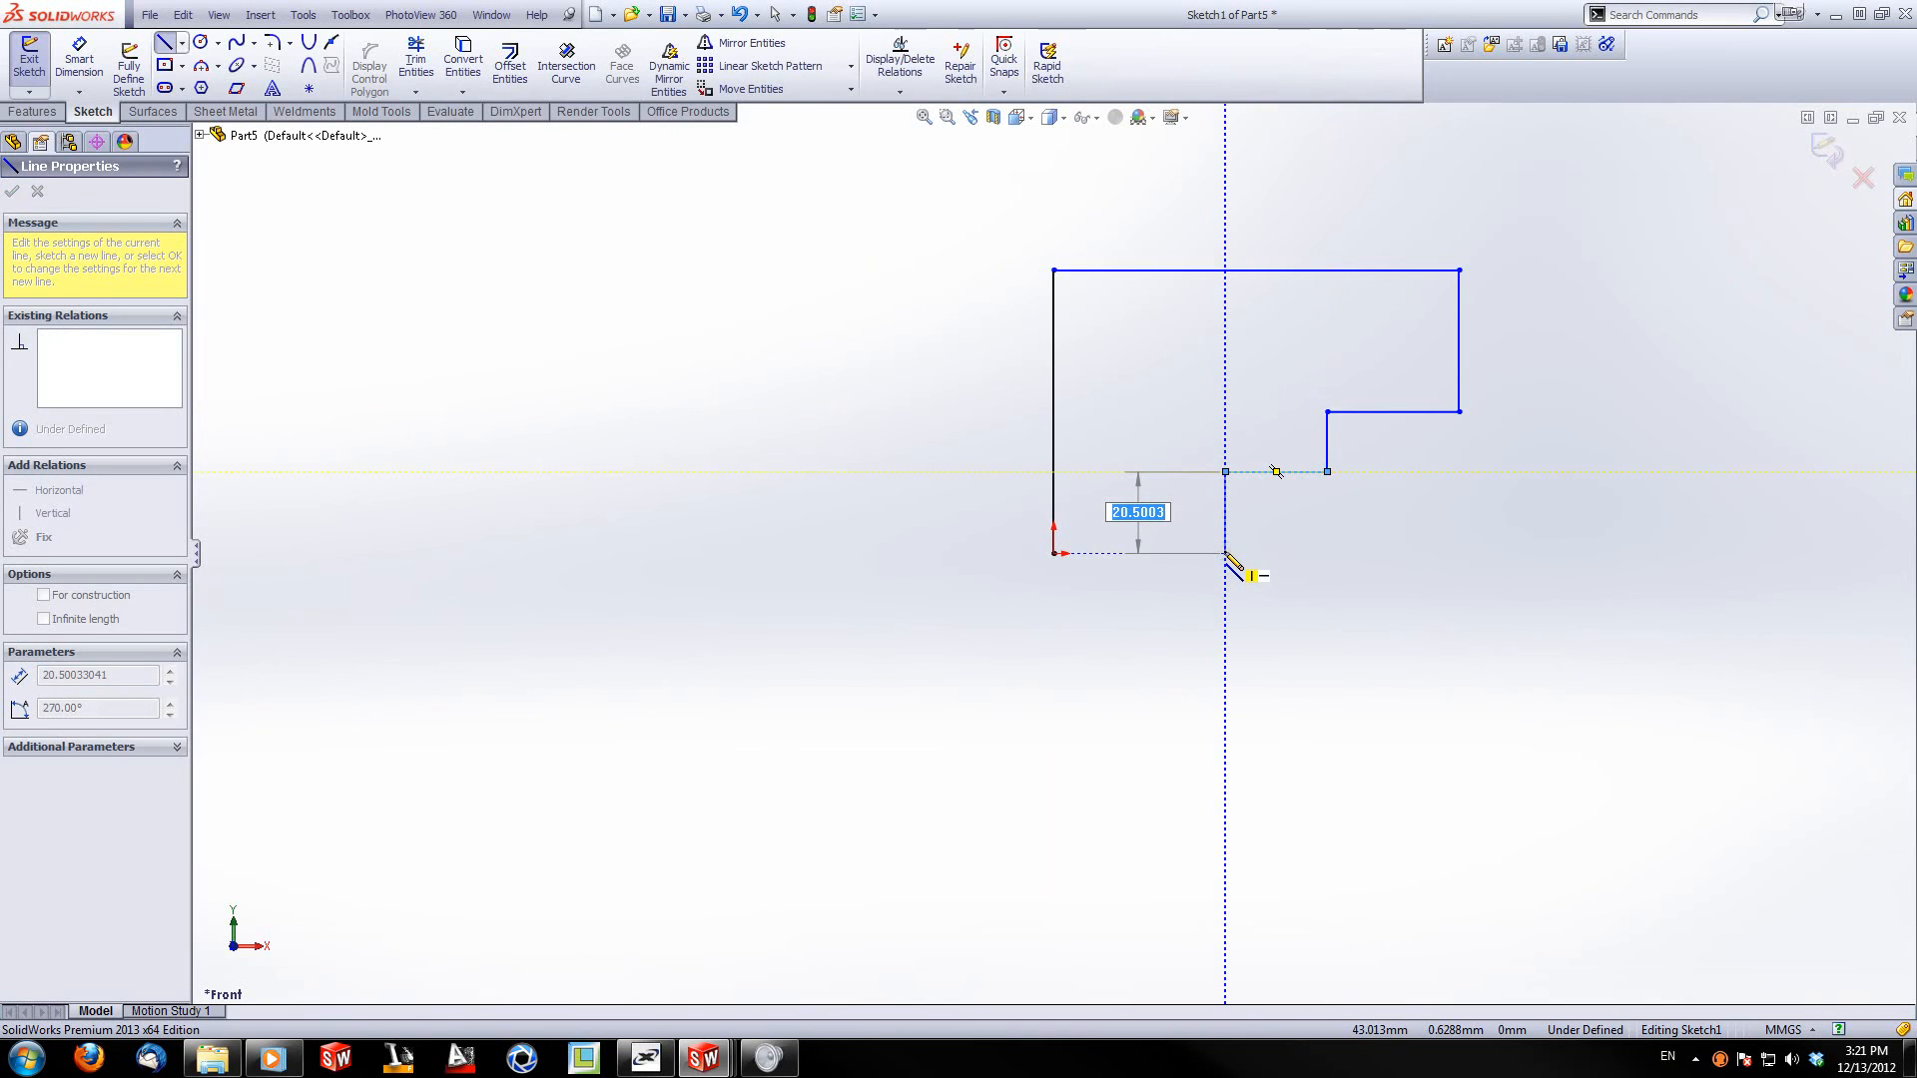
Step: Continue the profile with two outward lower steps and a base line, closing it at the origin with a vertical line about 89 mm long
left_click(1224, 631)
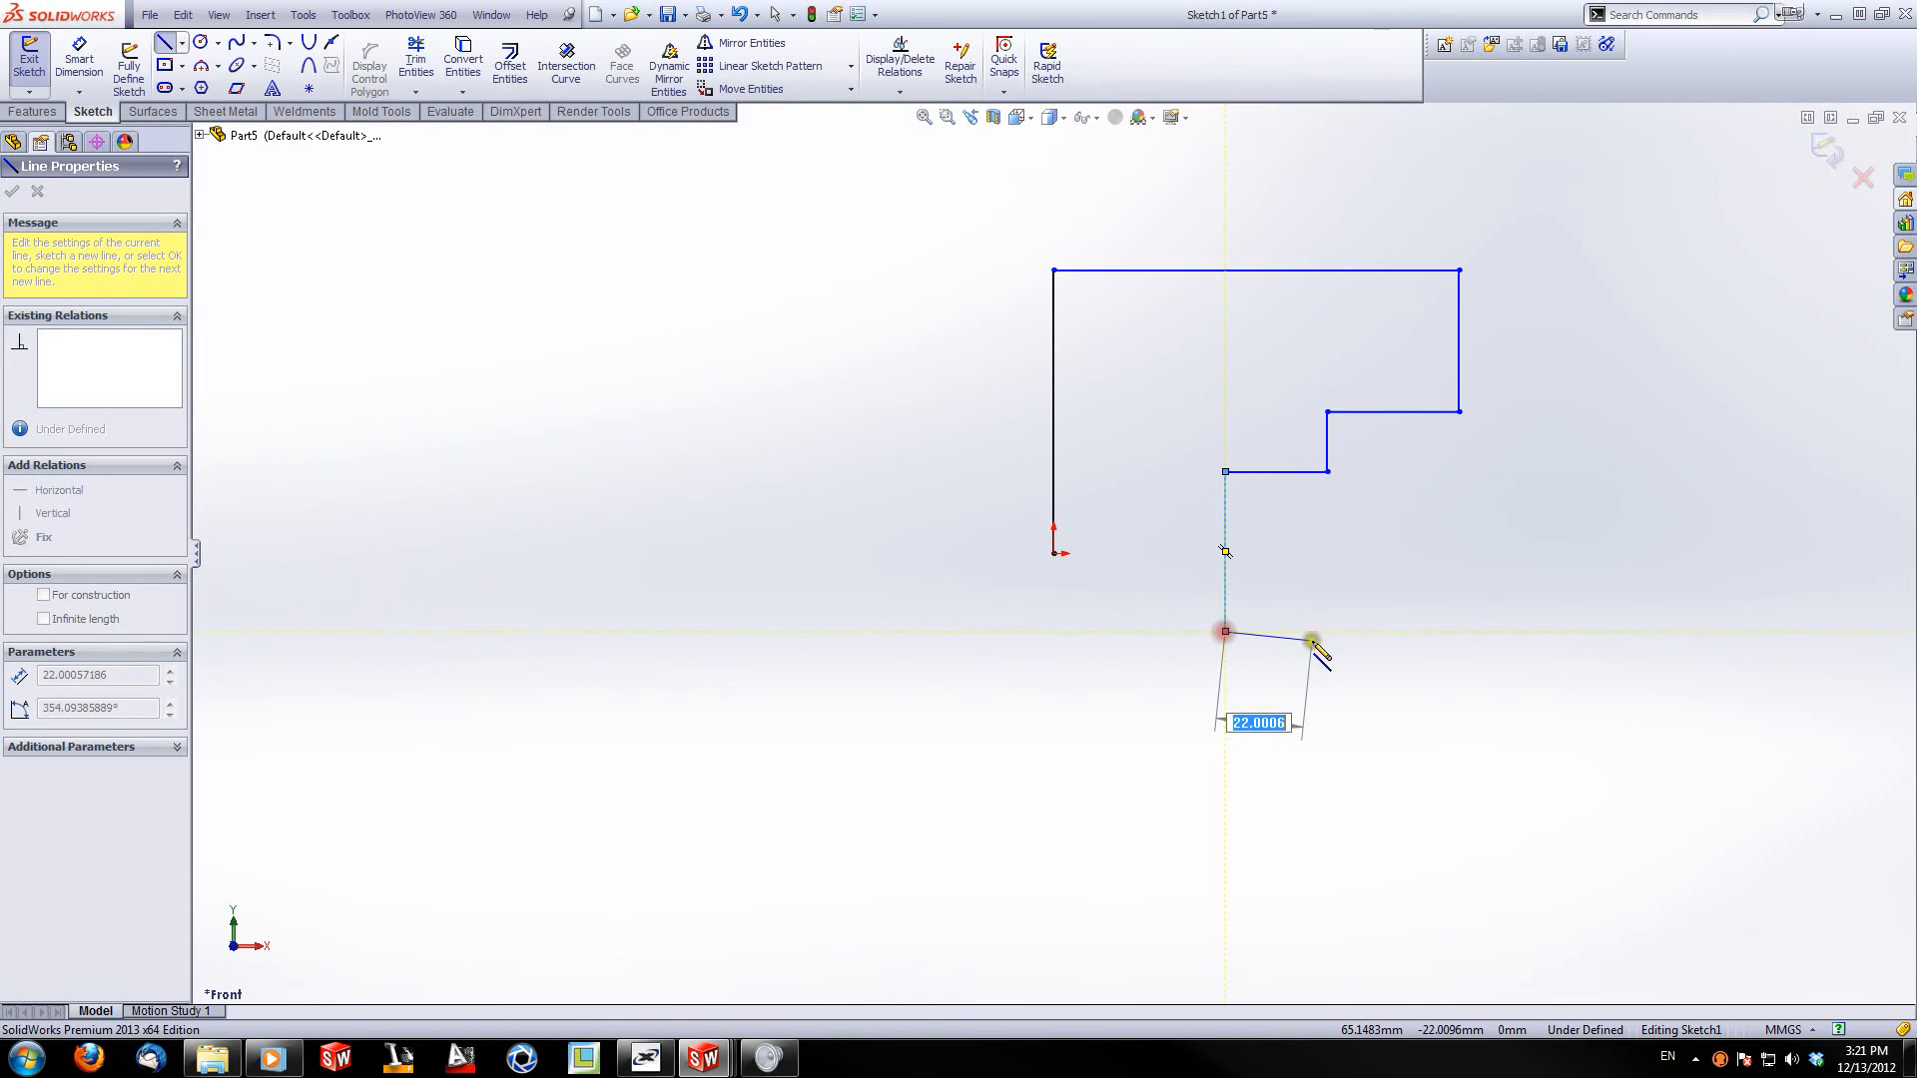
left_click(1410, 631)
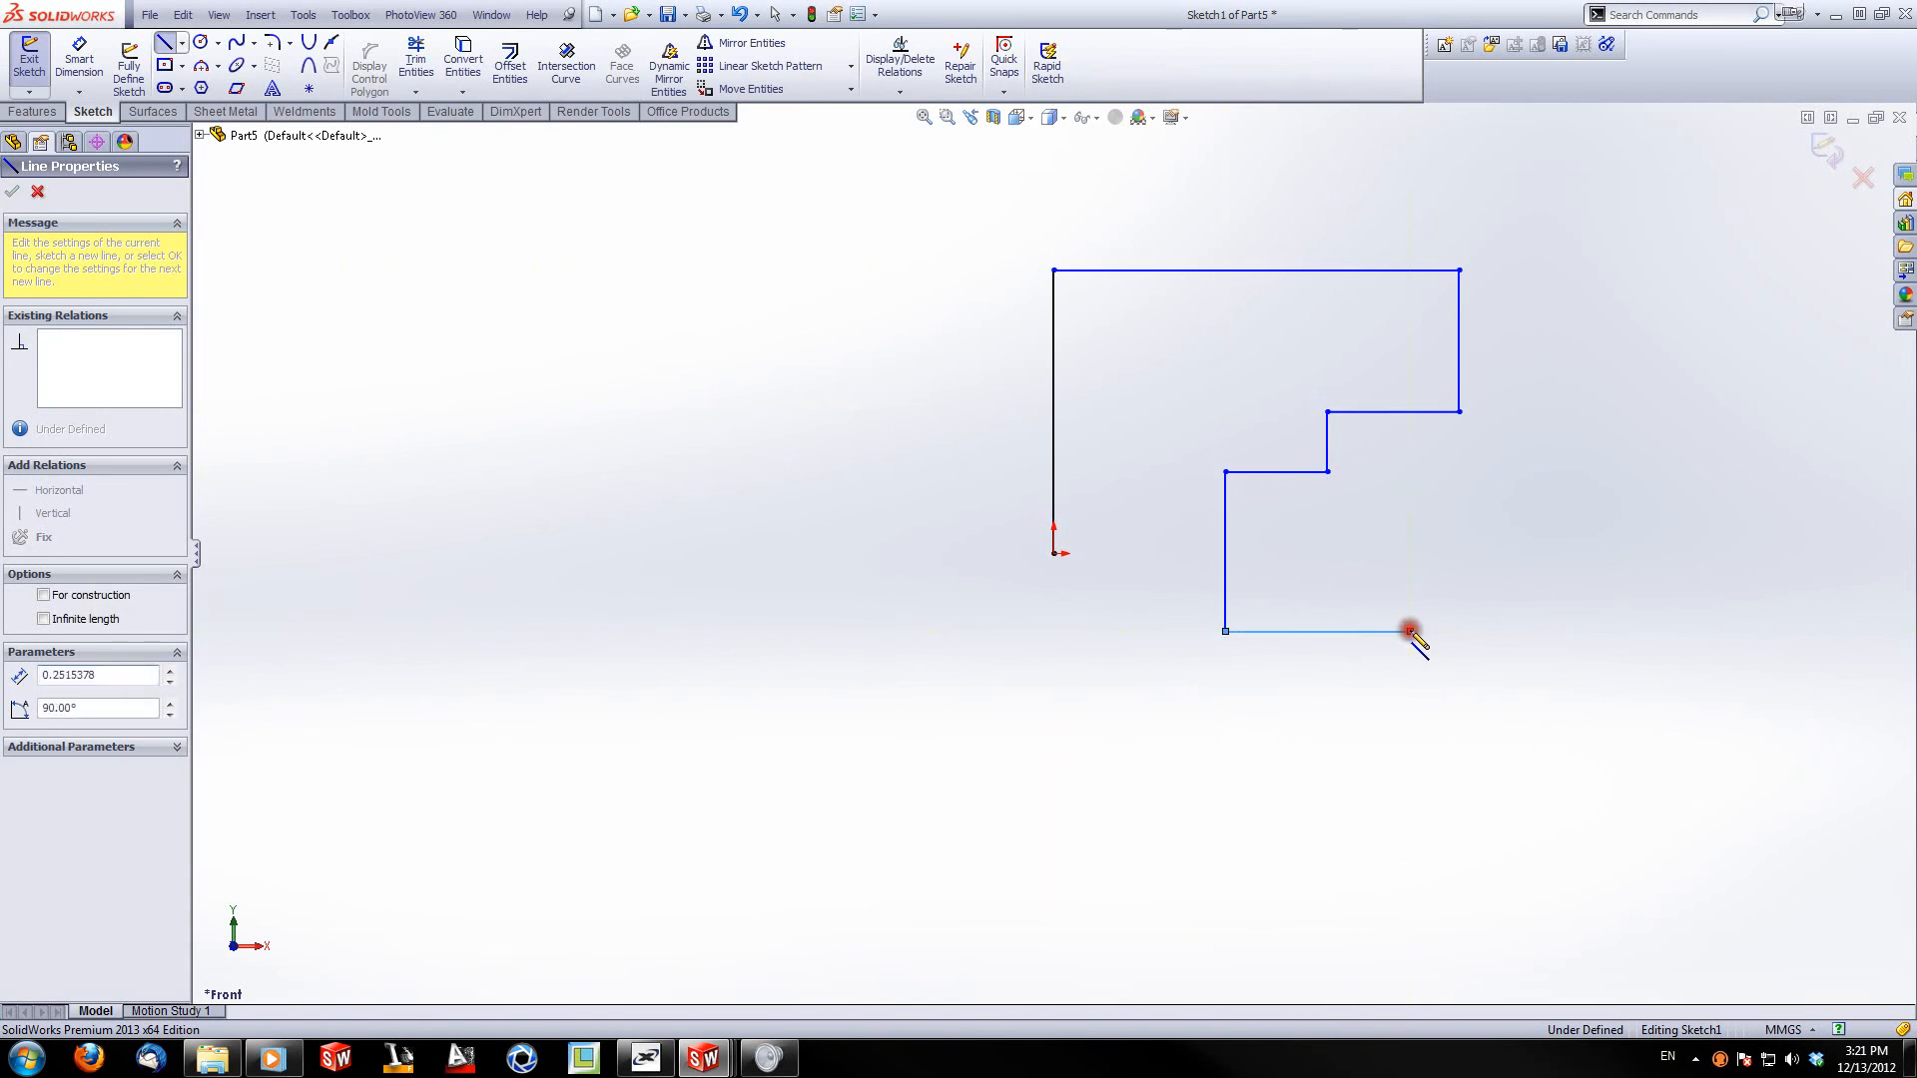
left_click(1409, 758)
left_click(1618, 759)
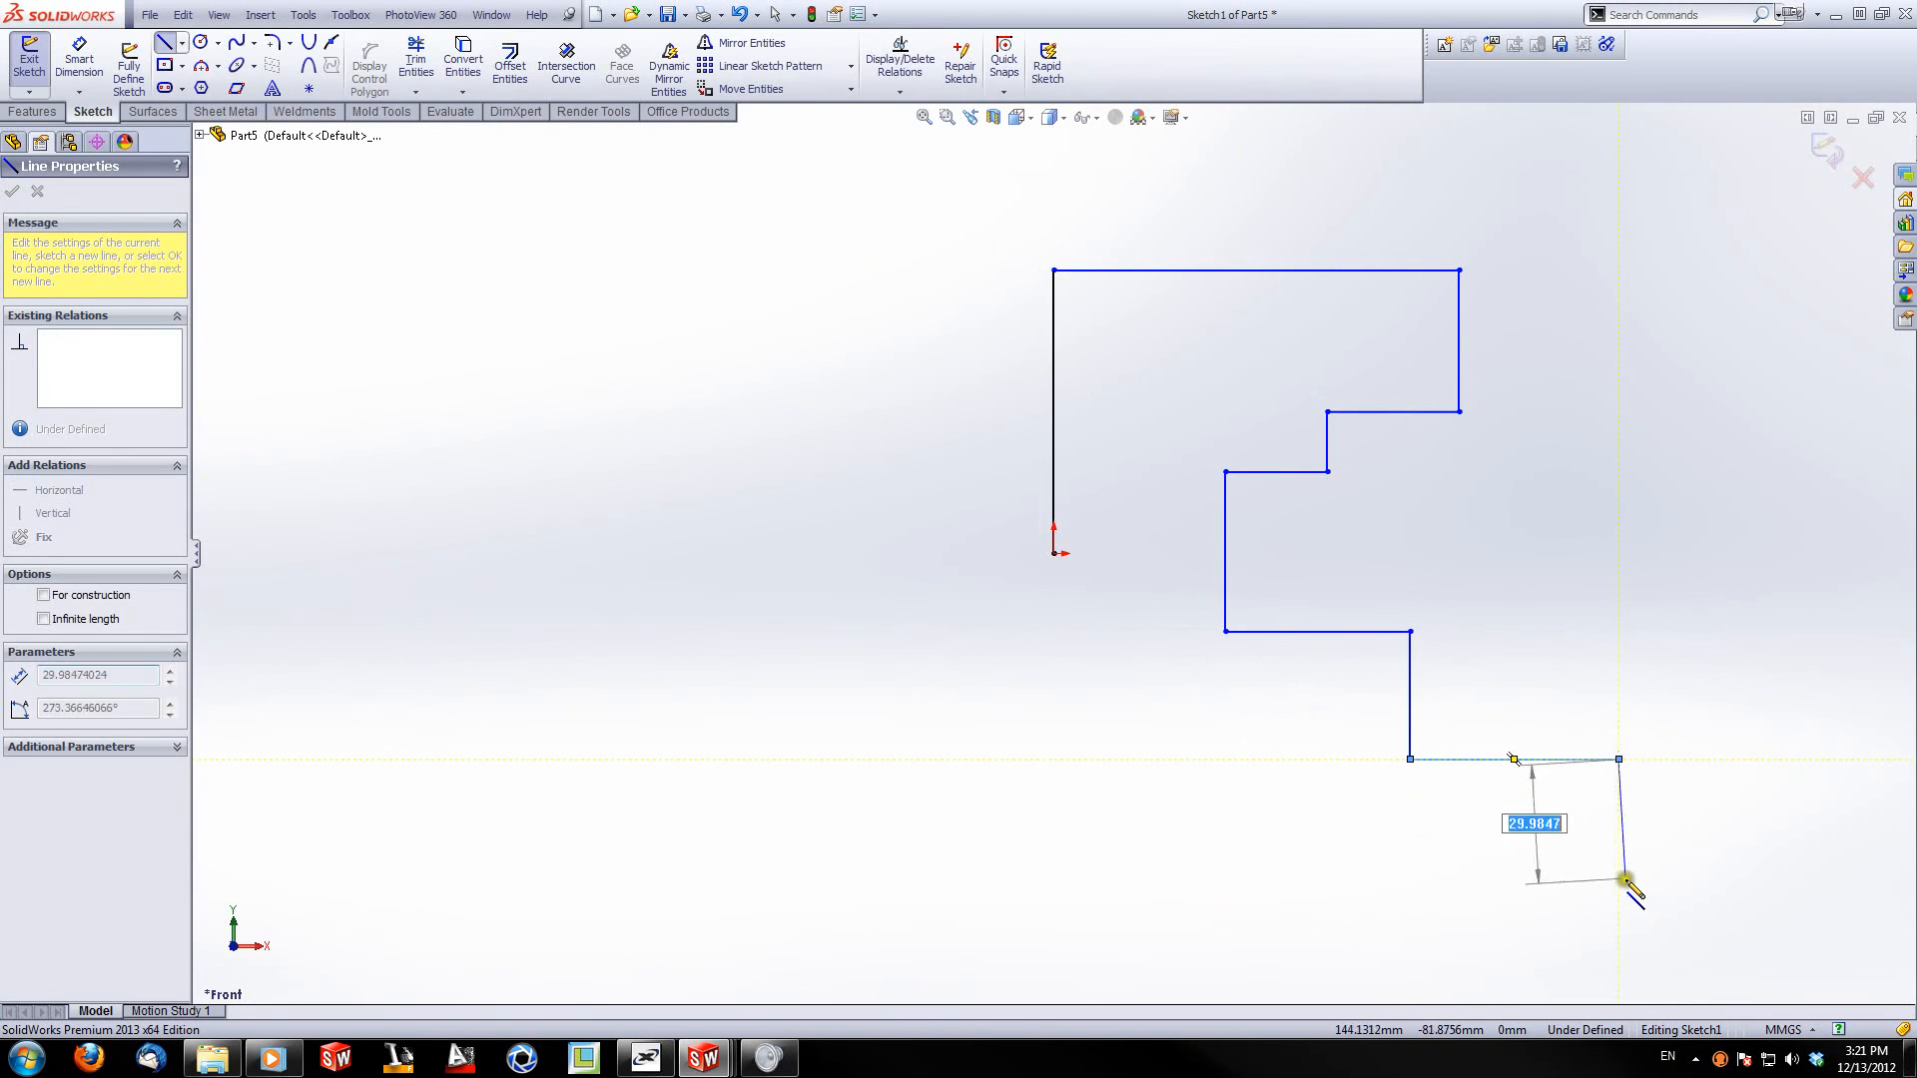
left_click(1618, 907)
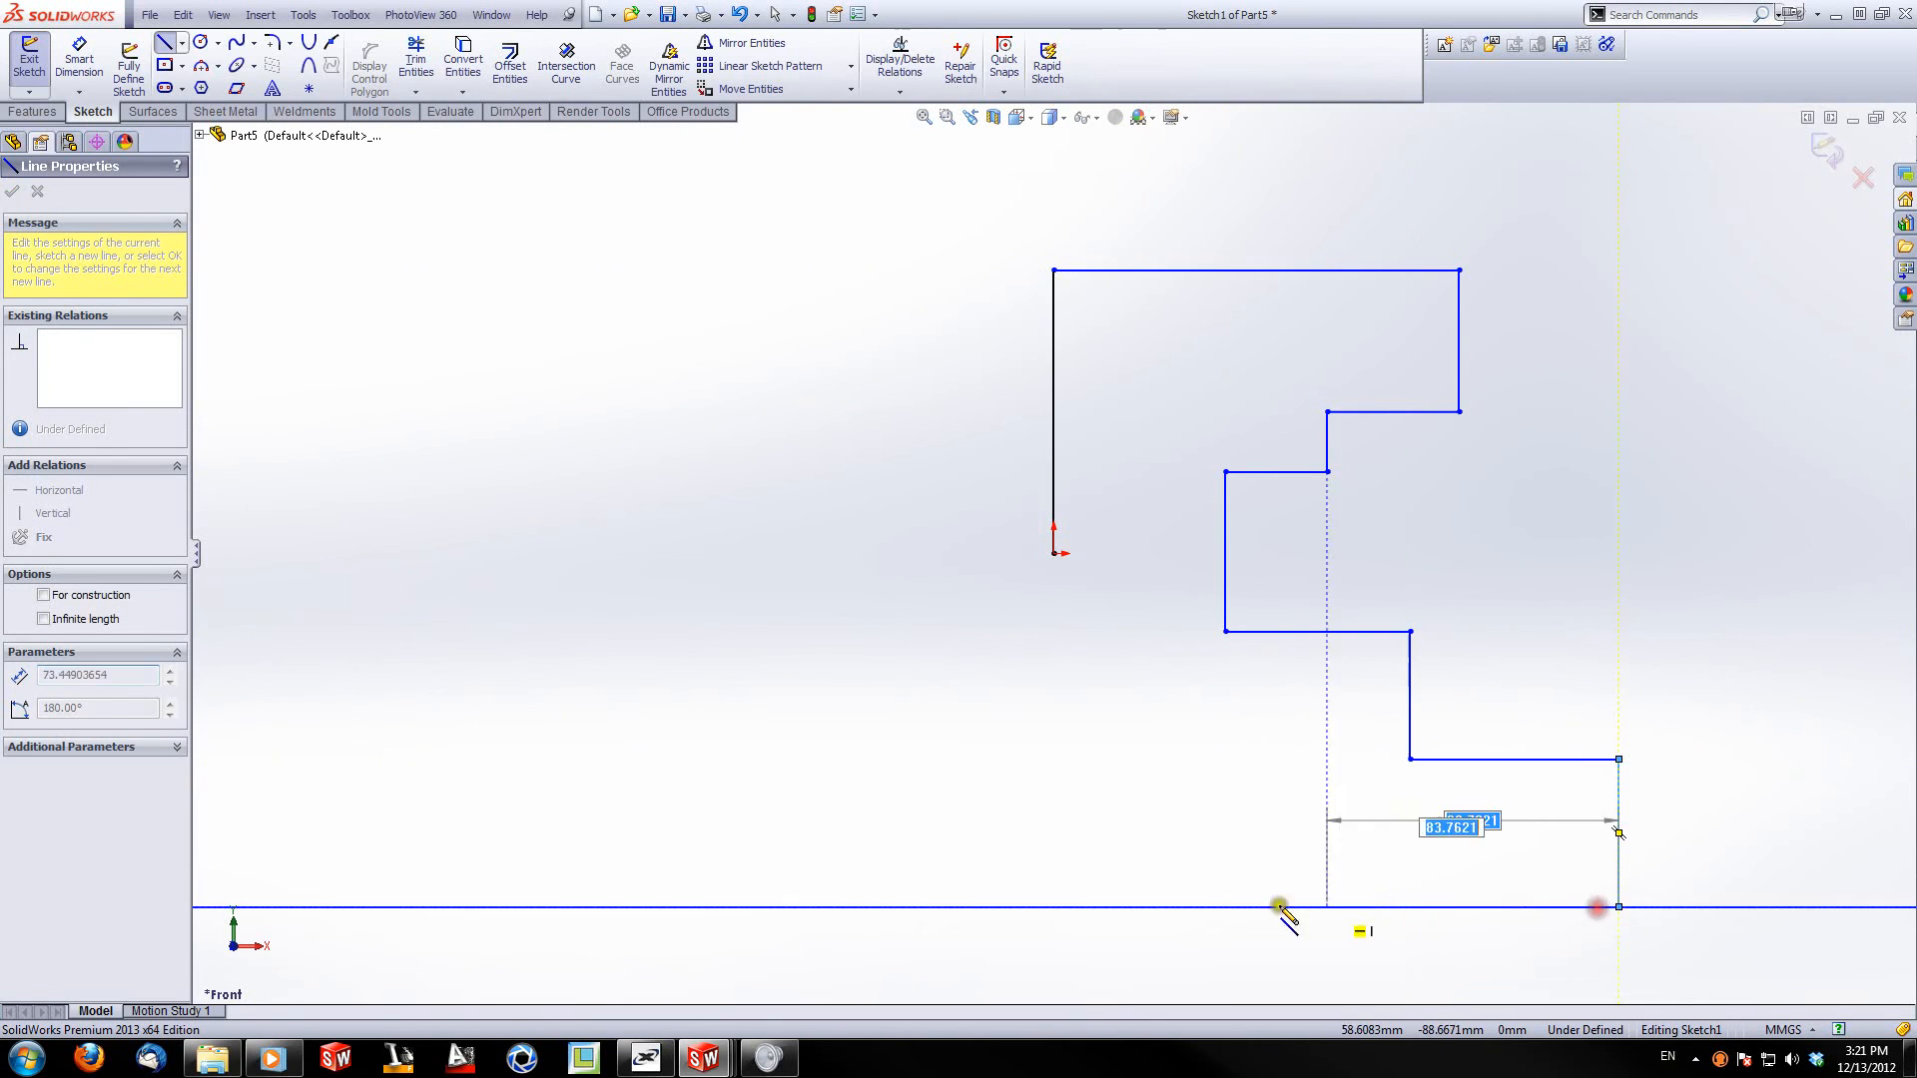
left_click(1055, 906)
left_click(1053, 552)
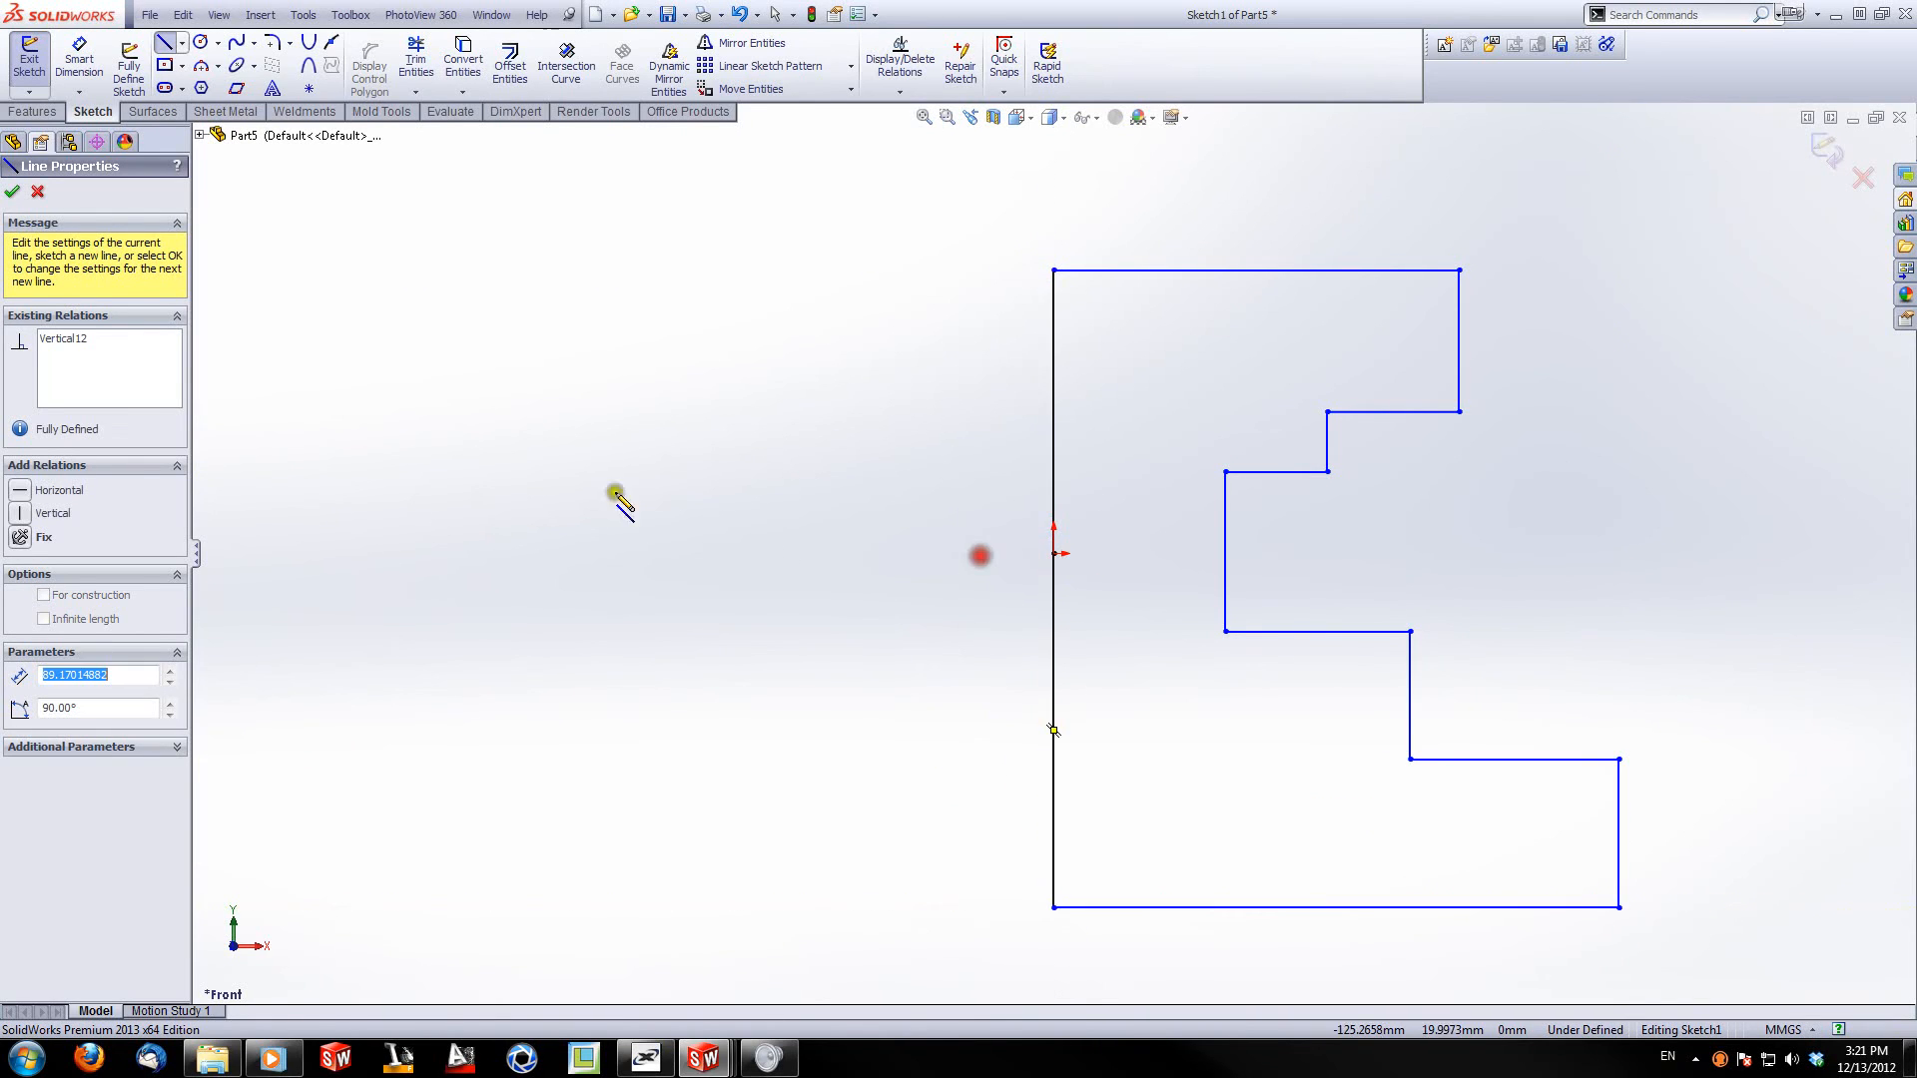
Step: Extrude the stepped profile 50 mm with the Mid Plane end condition
left_click(30, 112)
left_click(37, 62)
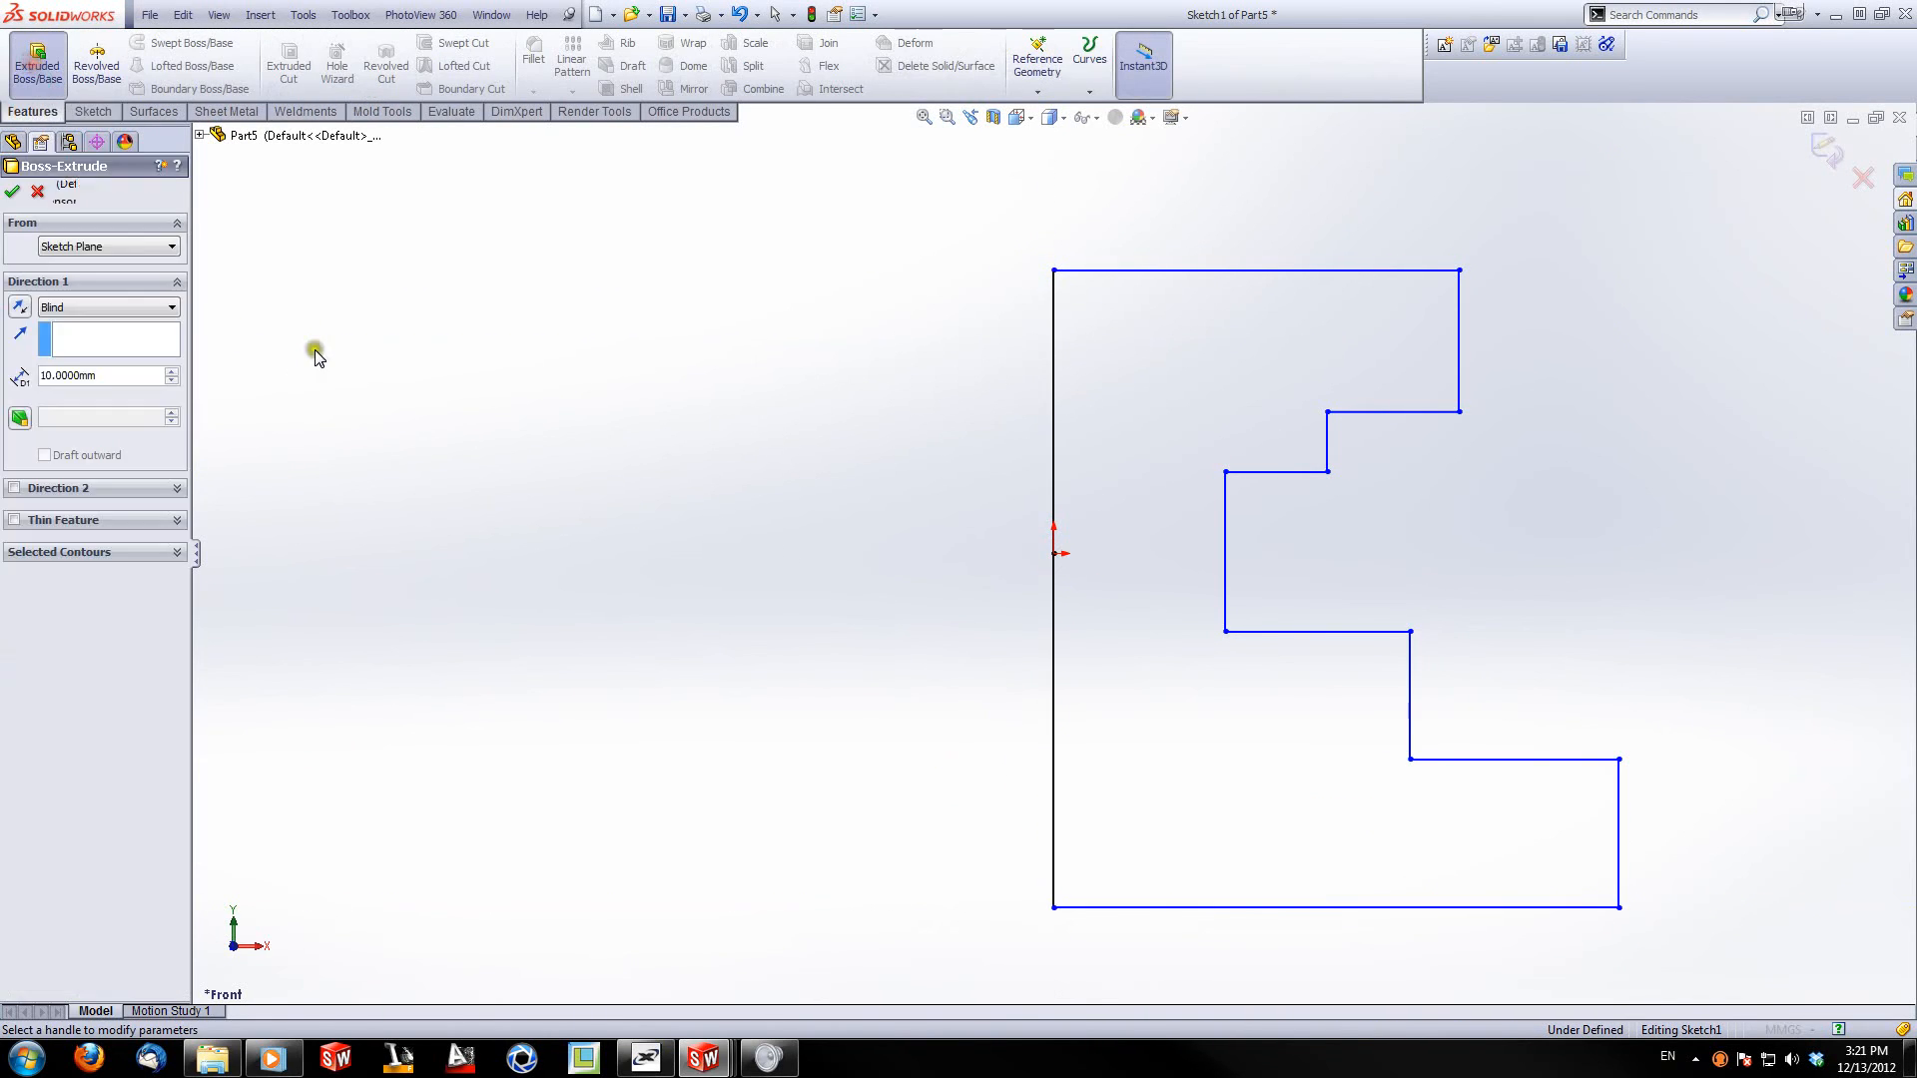
left_click(172, 306)
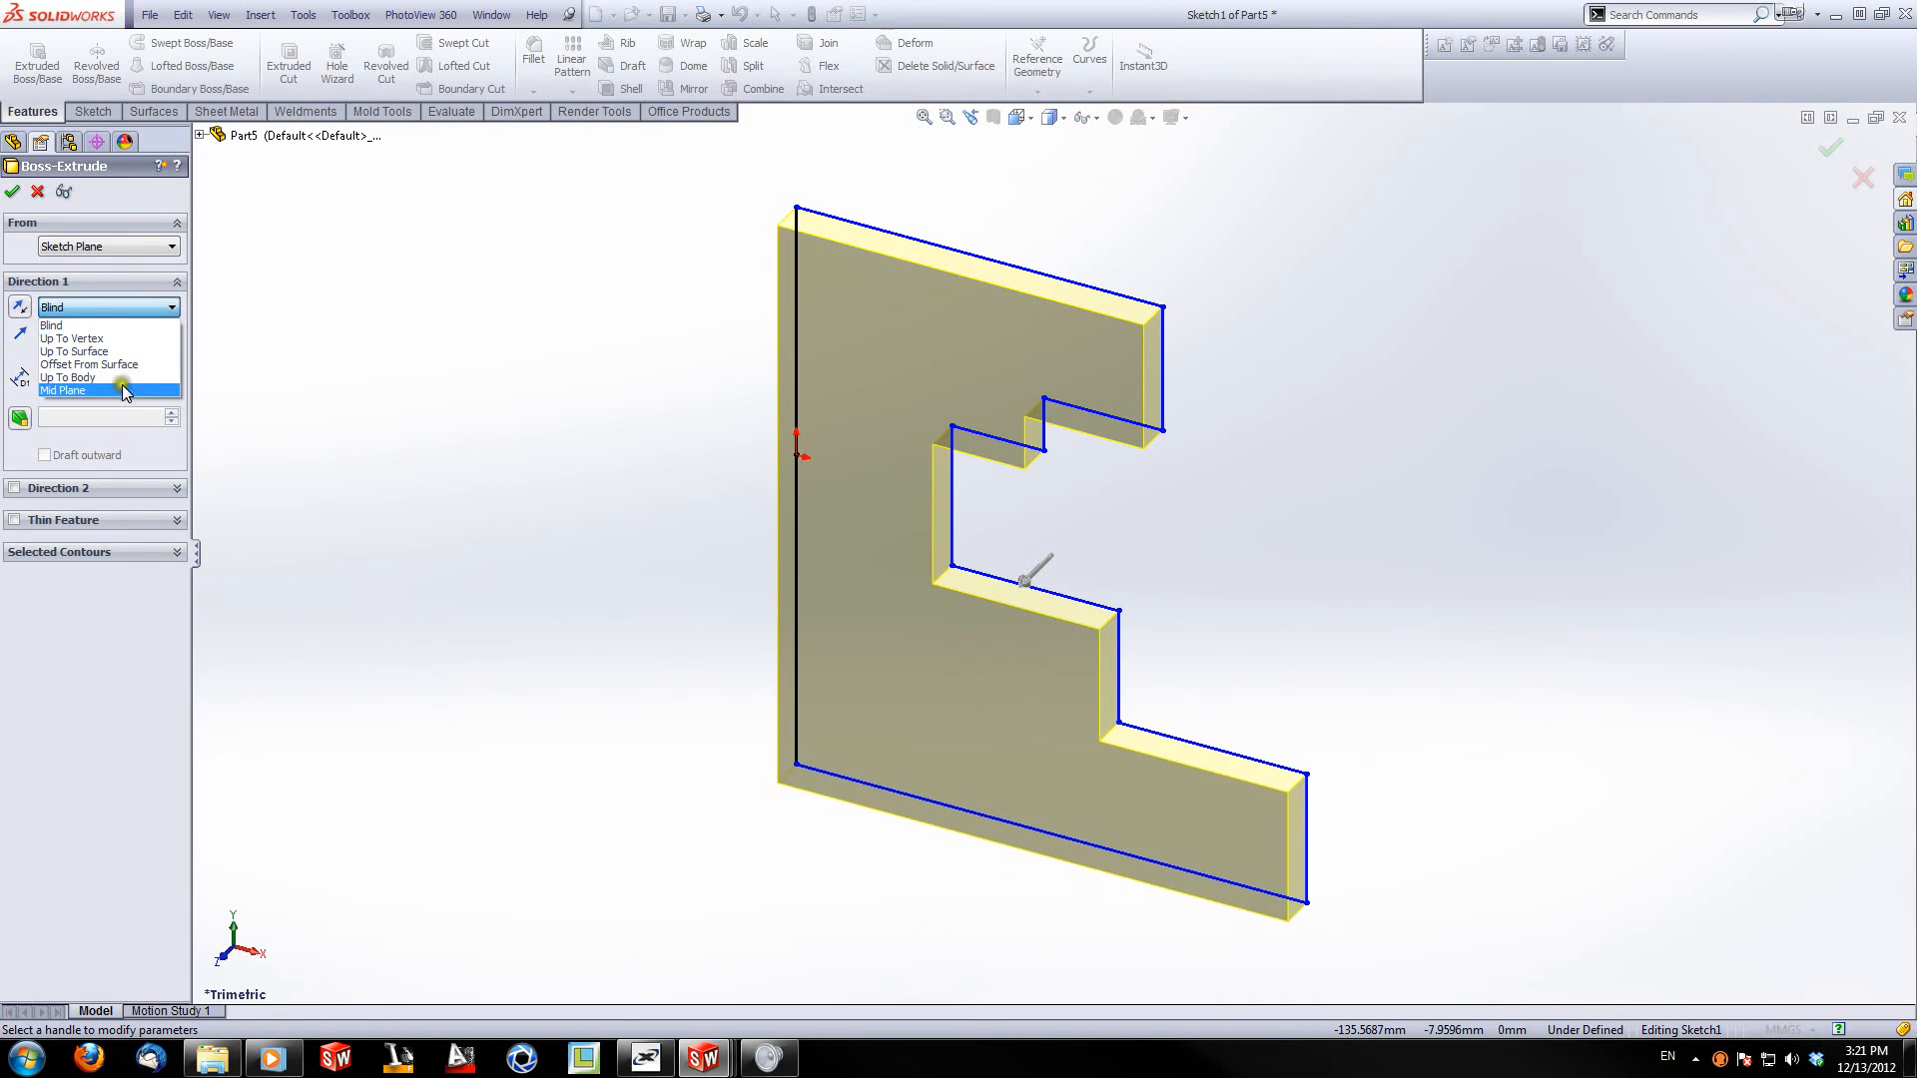
left_click(124, 389)
type("50")
key("Return")
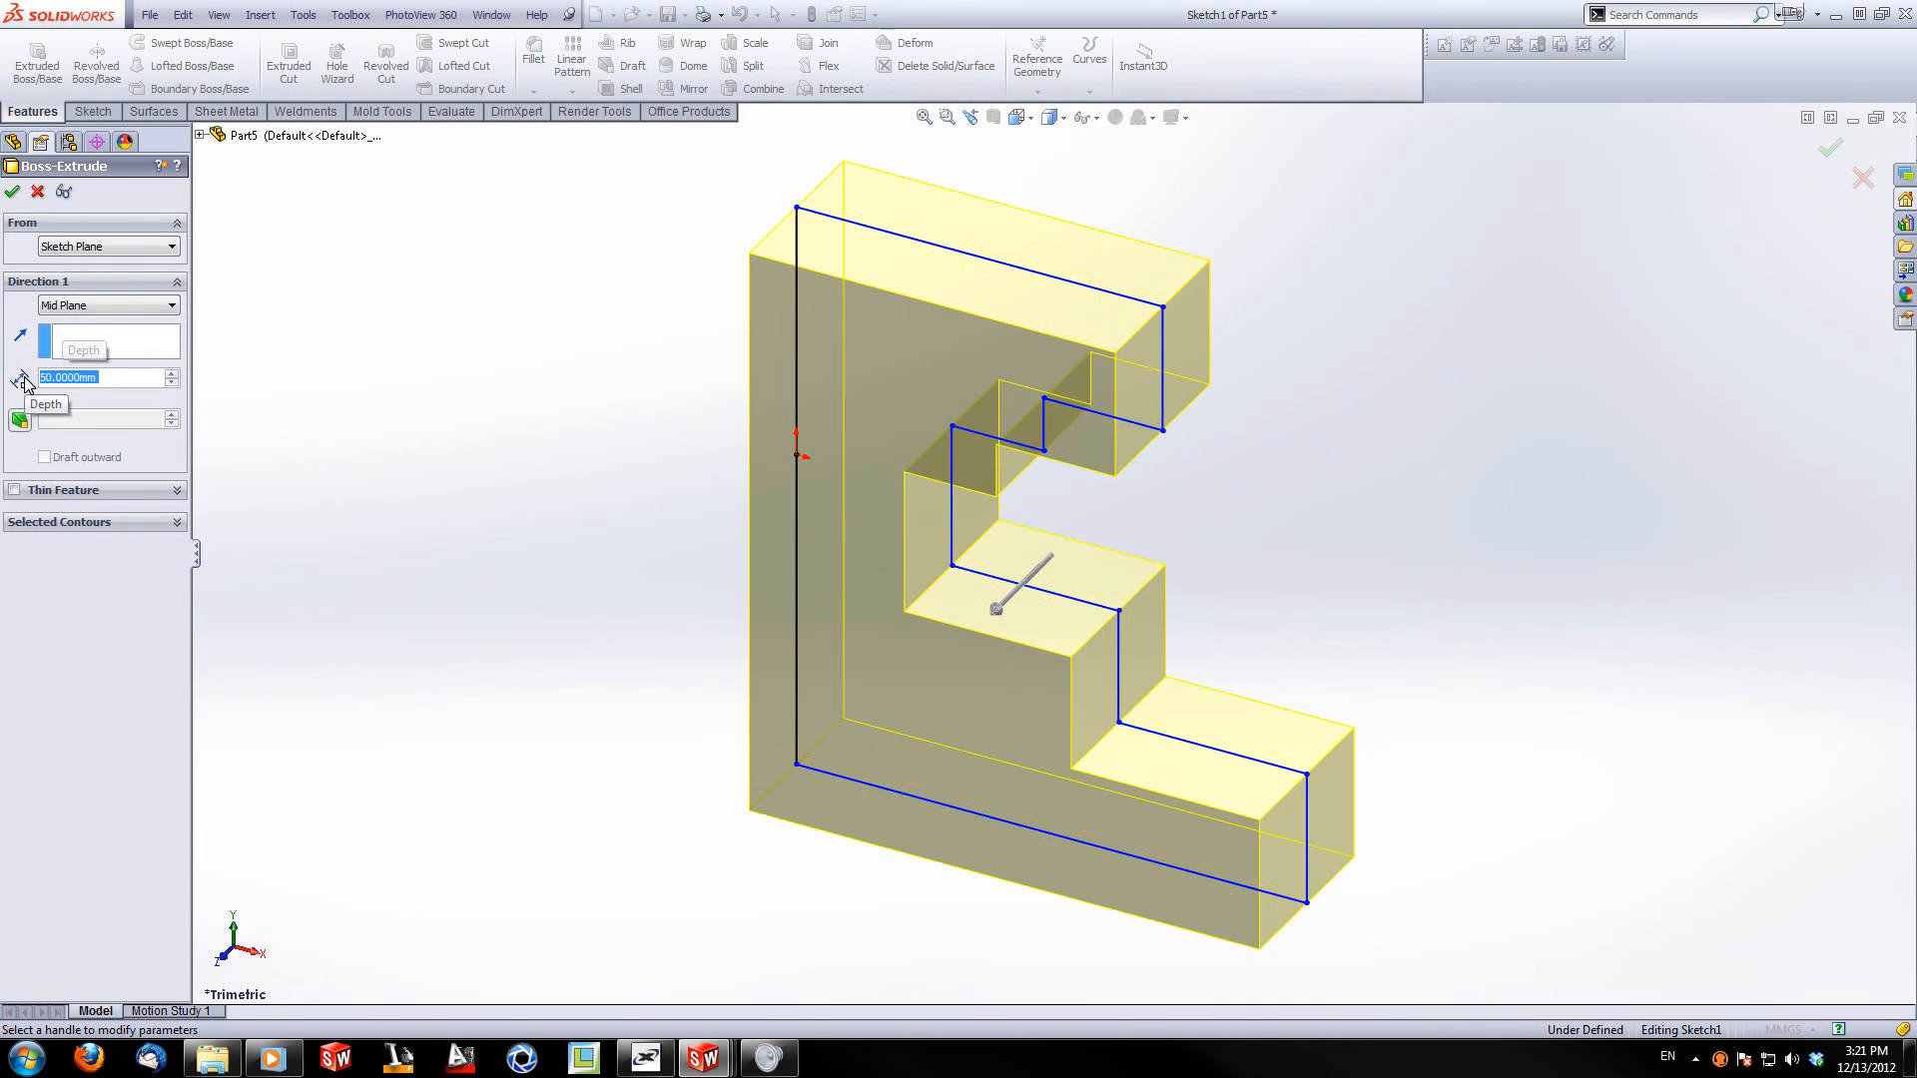
left_click(15, 193)
Step: Shell the body with a 2.5 mm wall thickness, removing the uppermost face and showing the preview
middle_click_drag(627, 509, 769, 489)
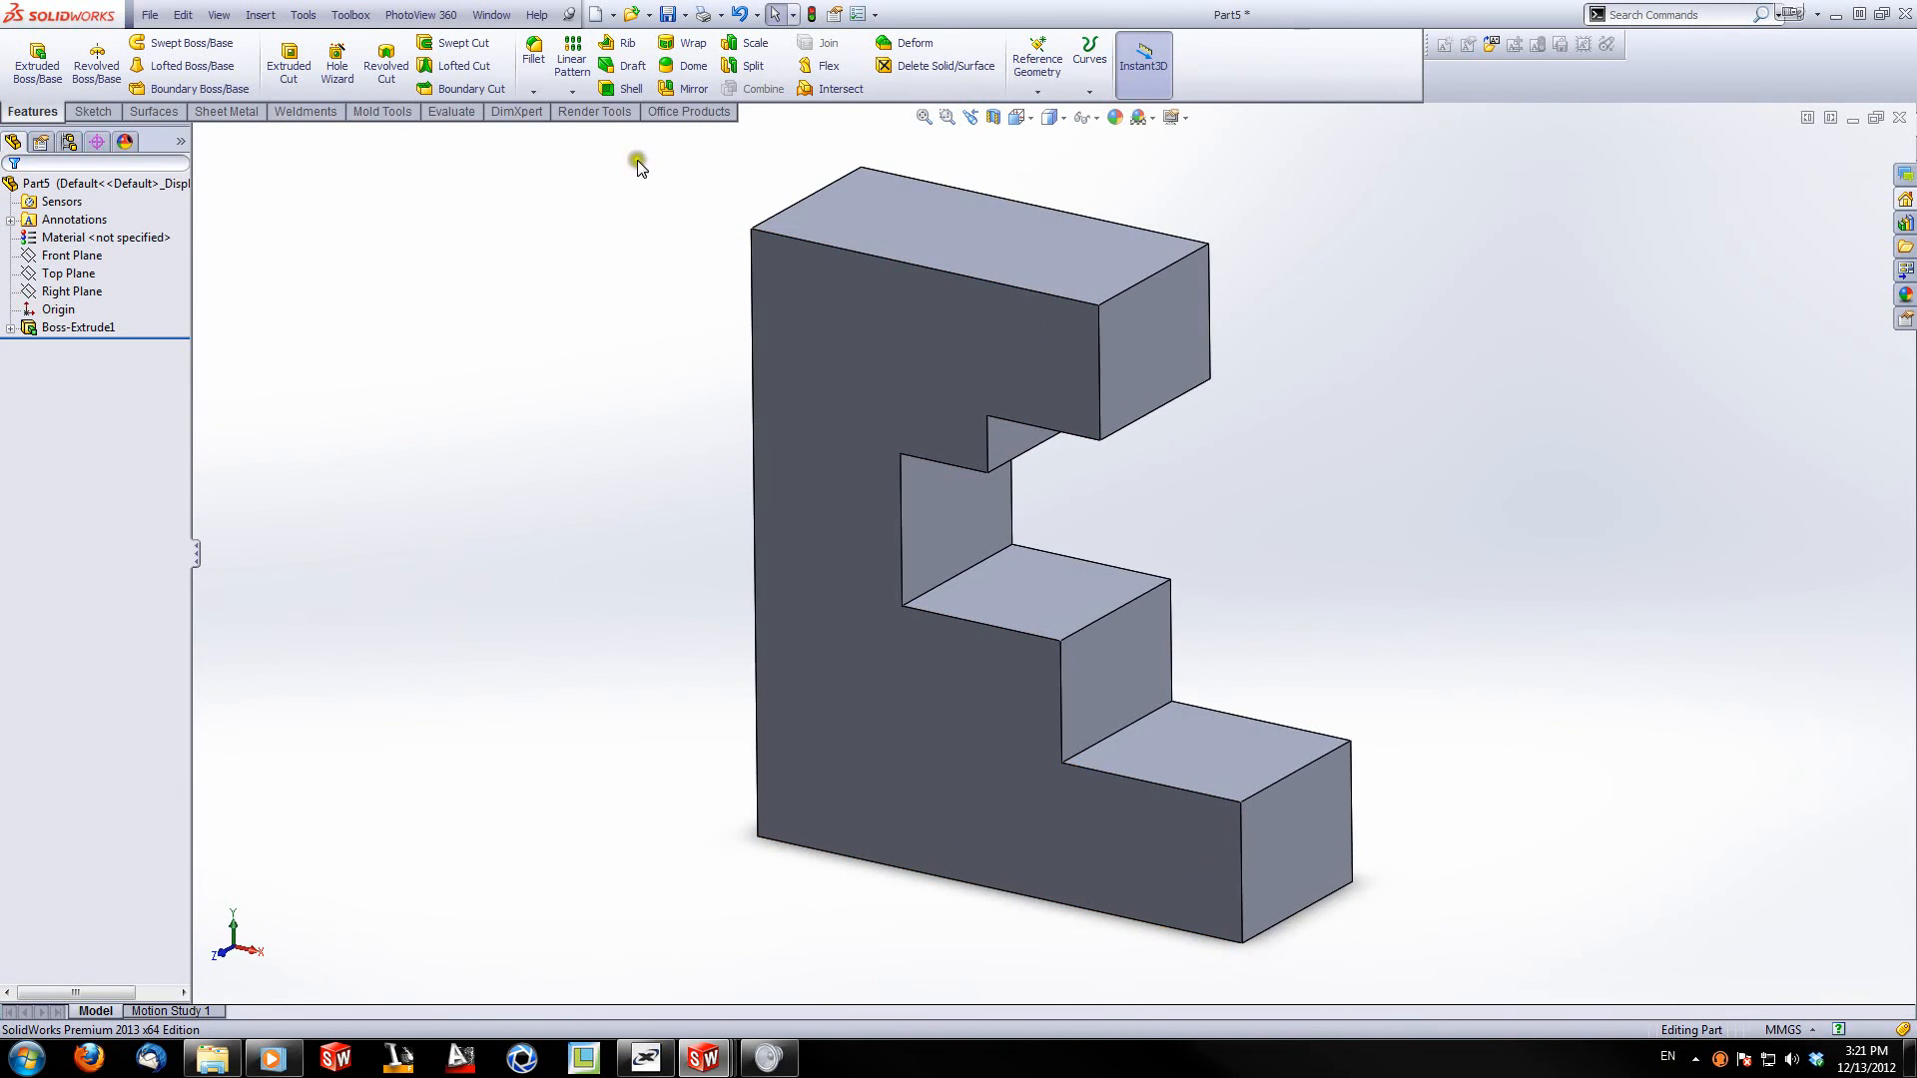
left_click(615, 91)
middle_click_drag(632, 350, 685, 631)
left_click(901, 381)
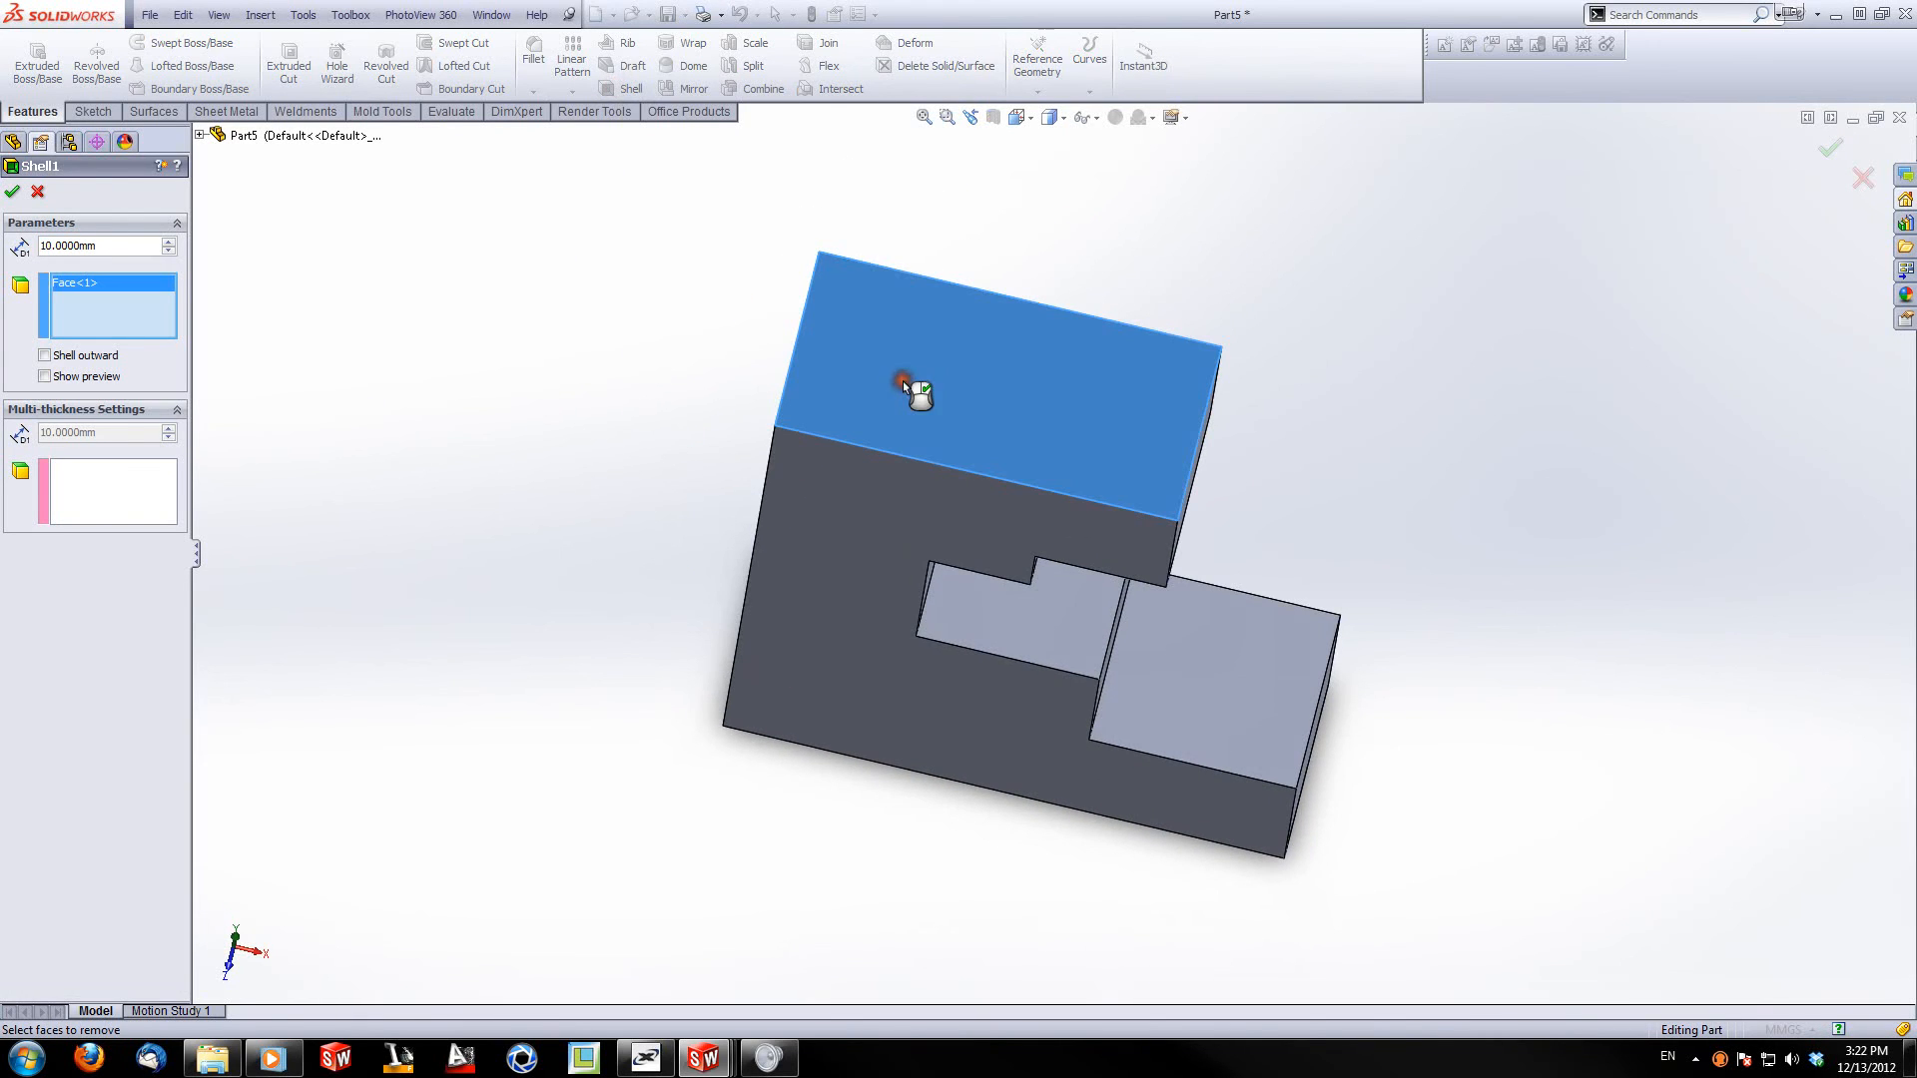
left_click(42, 377)
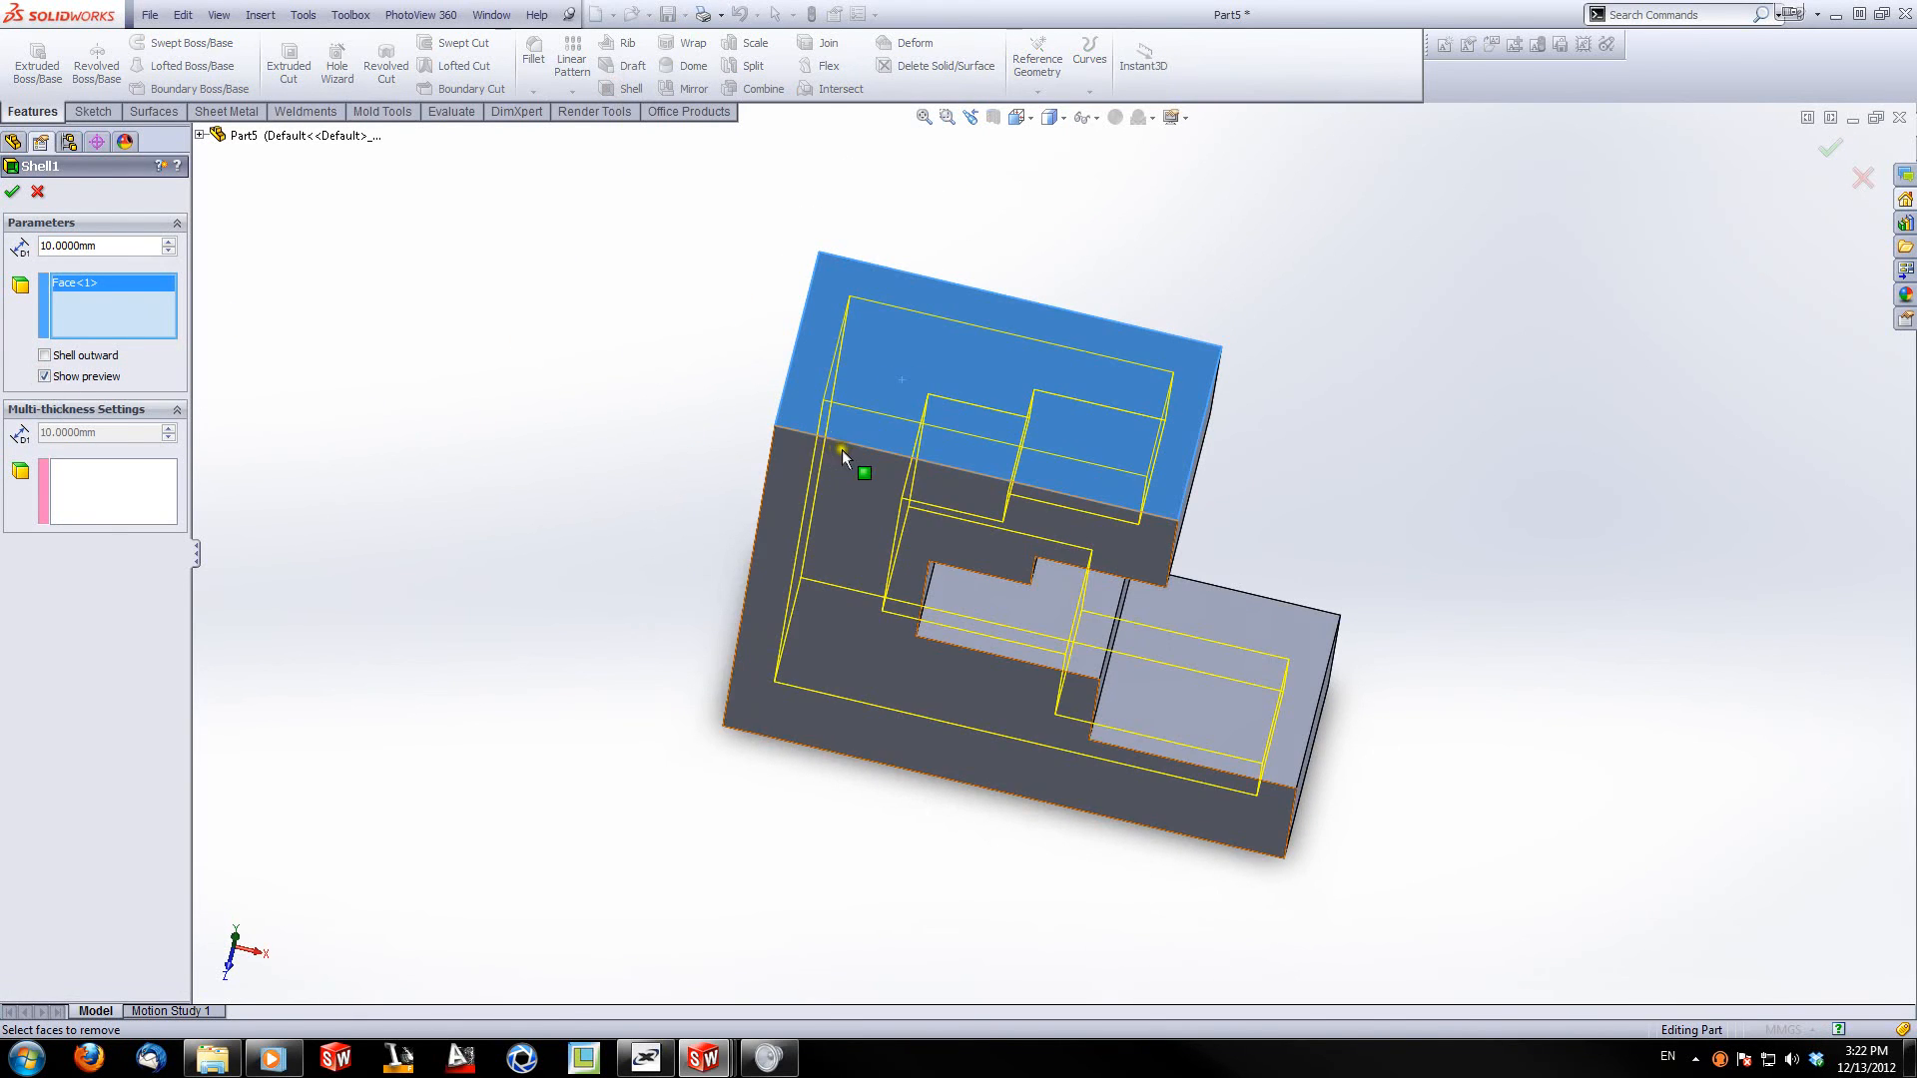
middle_click_drag(852, 457, 842, 275)
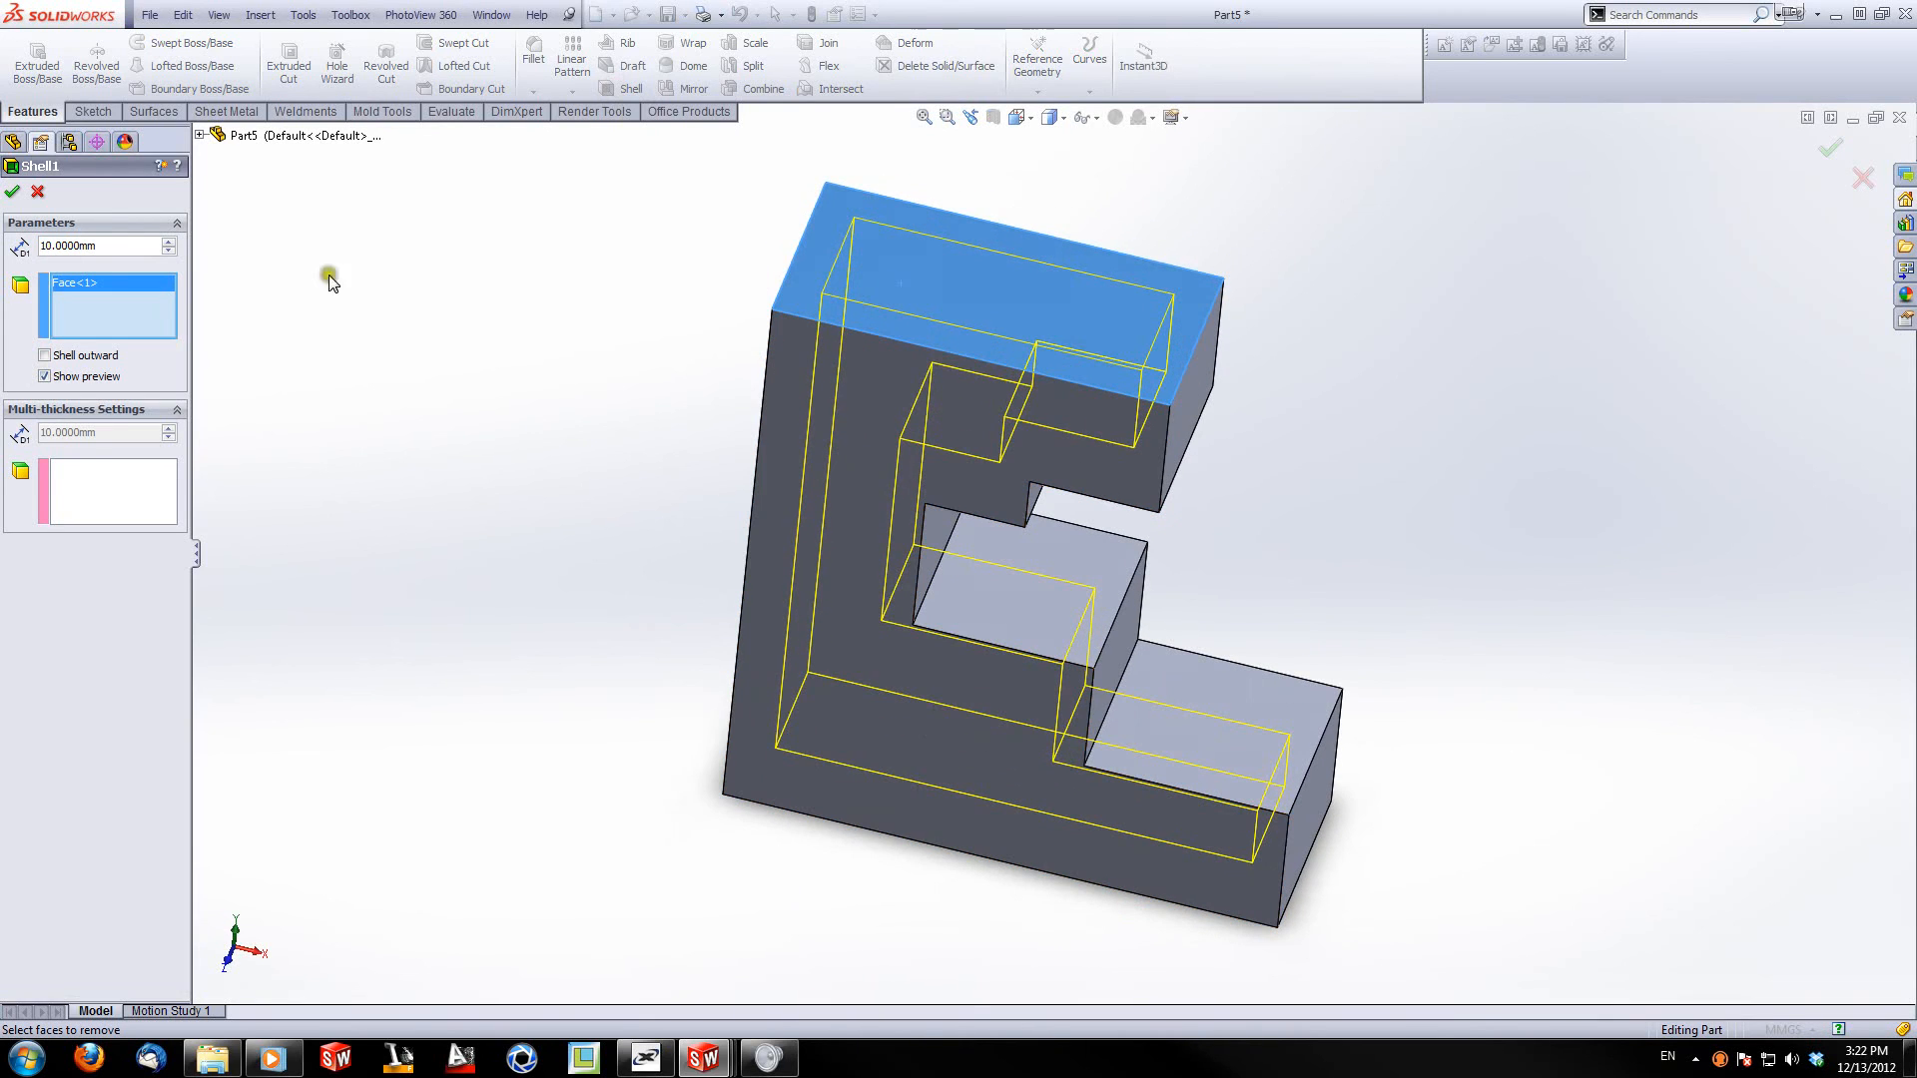
type("2.5")
key("Return")
mouse_move(1004, 429)
middle_mouse_down()
mouse_move(993, 524)
mouse_move(990, 439)
middle_mouse_up()
middle_click_drag(884, 359, 888, 236)
left_click(18, 192)
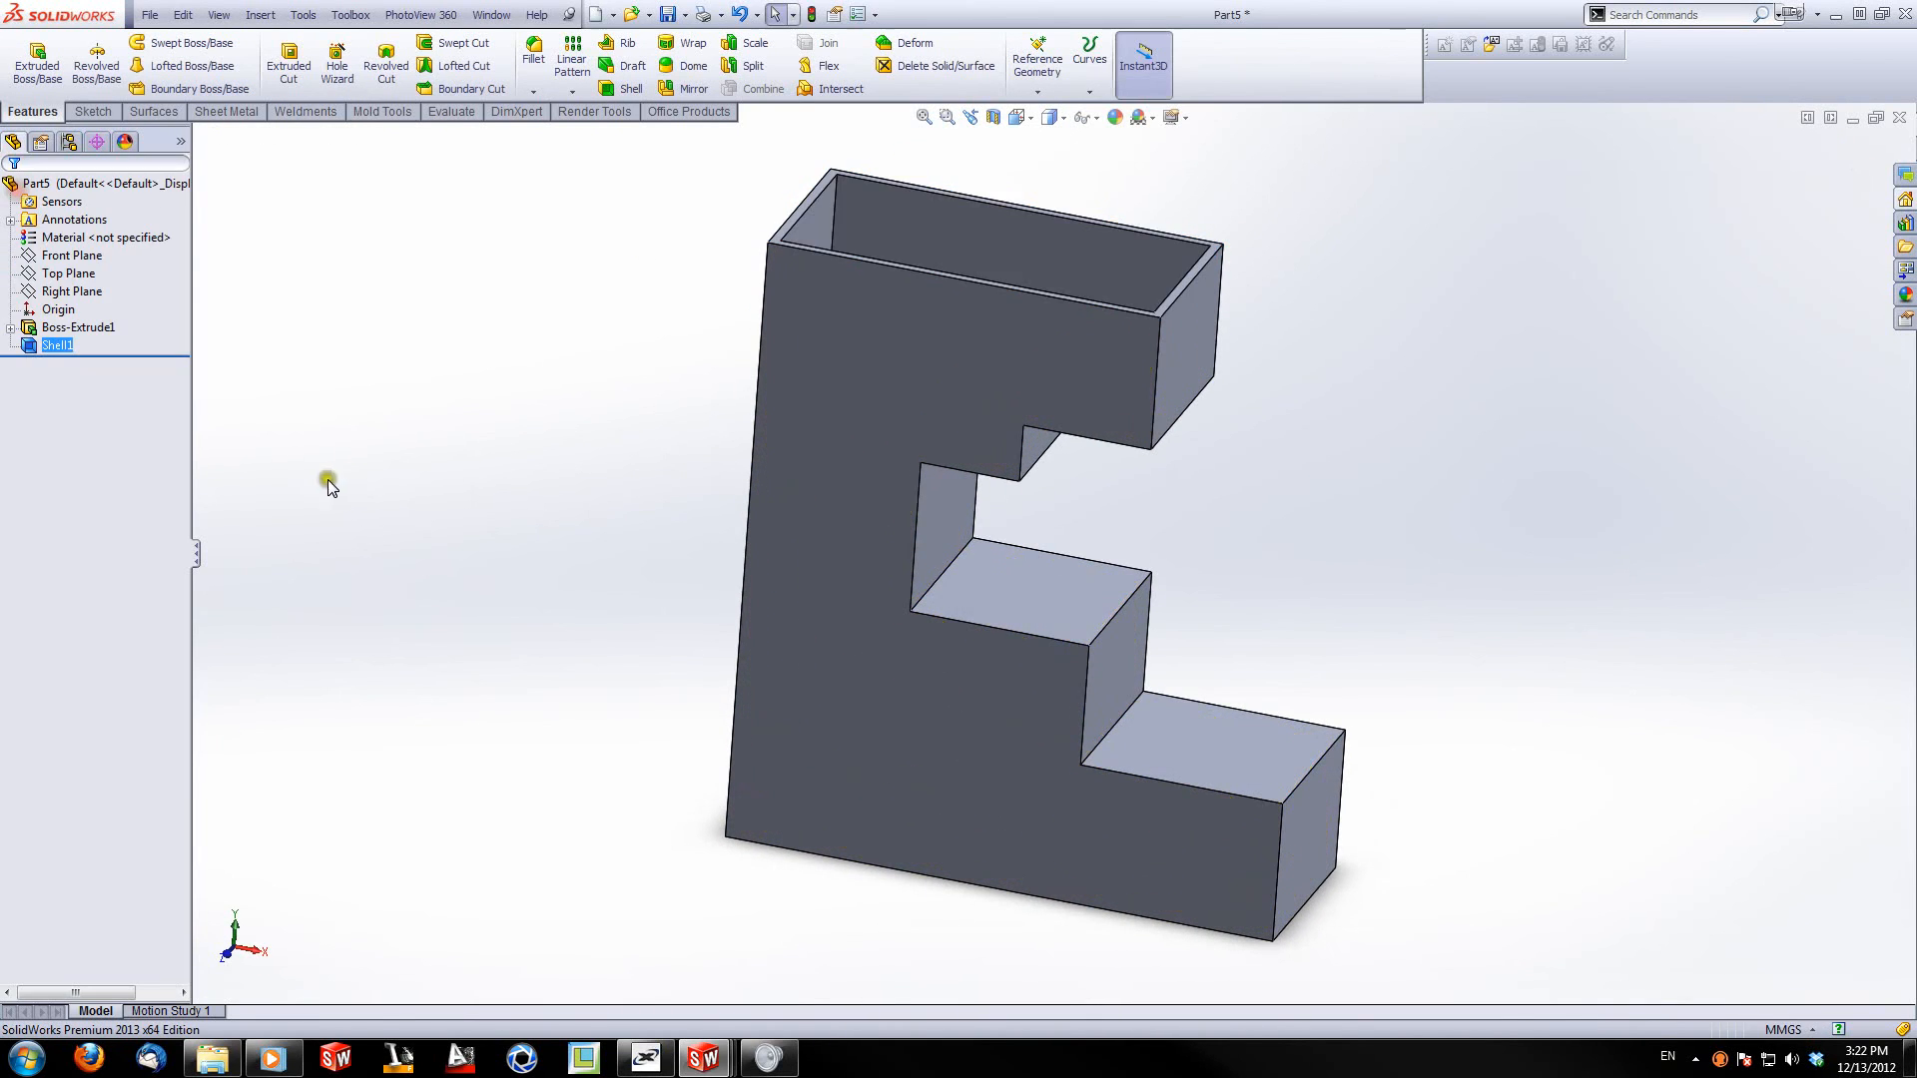
Step: Edit the shell to also remove the tall flat back face and the bottom face
middle_click_drag(699, 385, 788, 509)
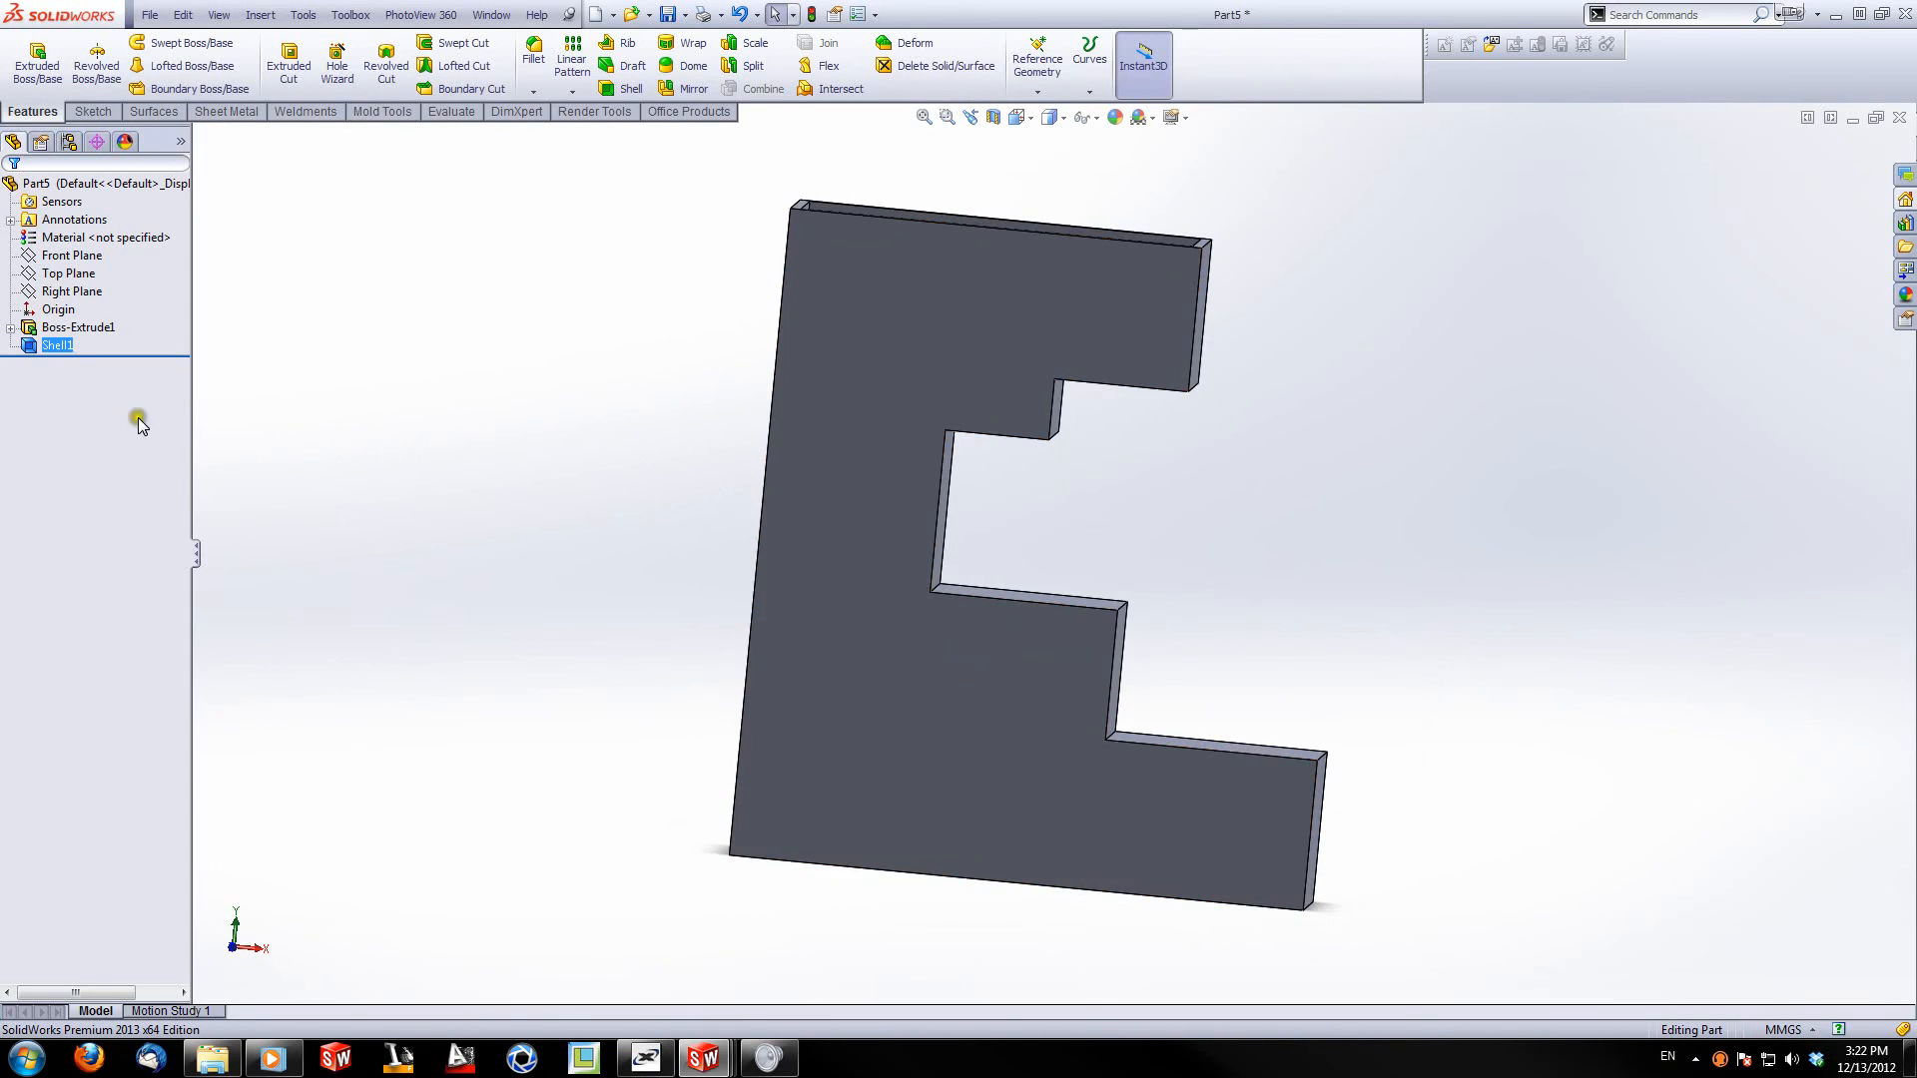
right_click(65, 348)
left_click(84, 295)
middle_click_drag(496, 316, 806, 690)
left_click(849, 417)
left_click(807, 690)
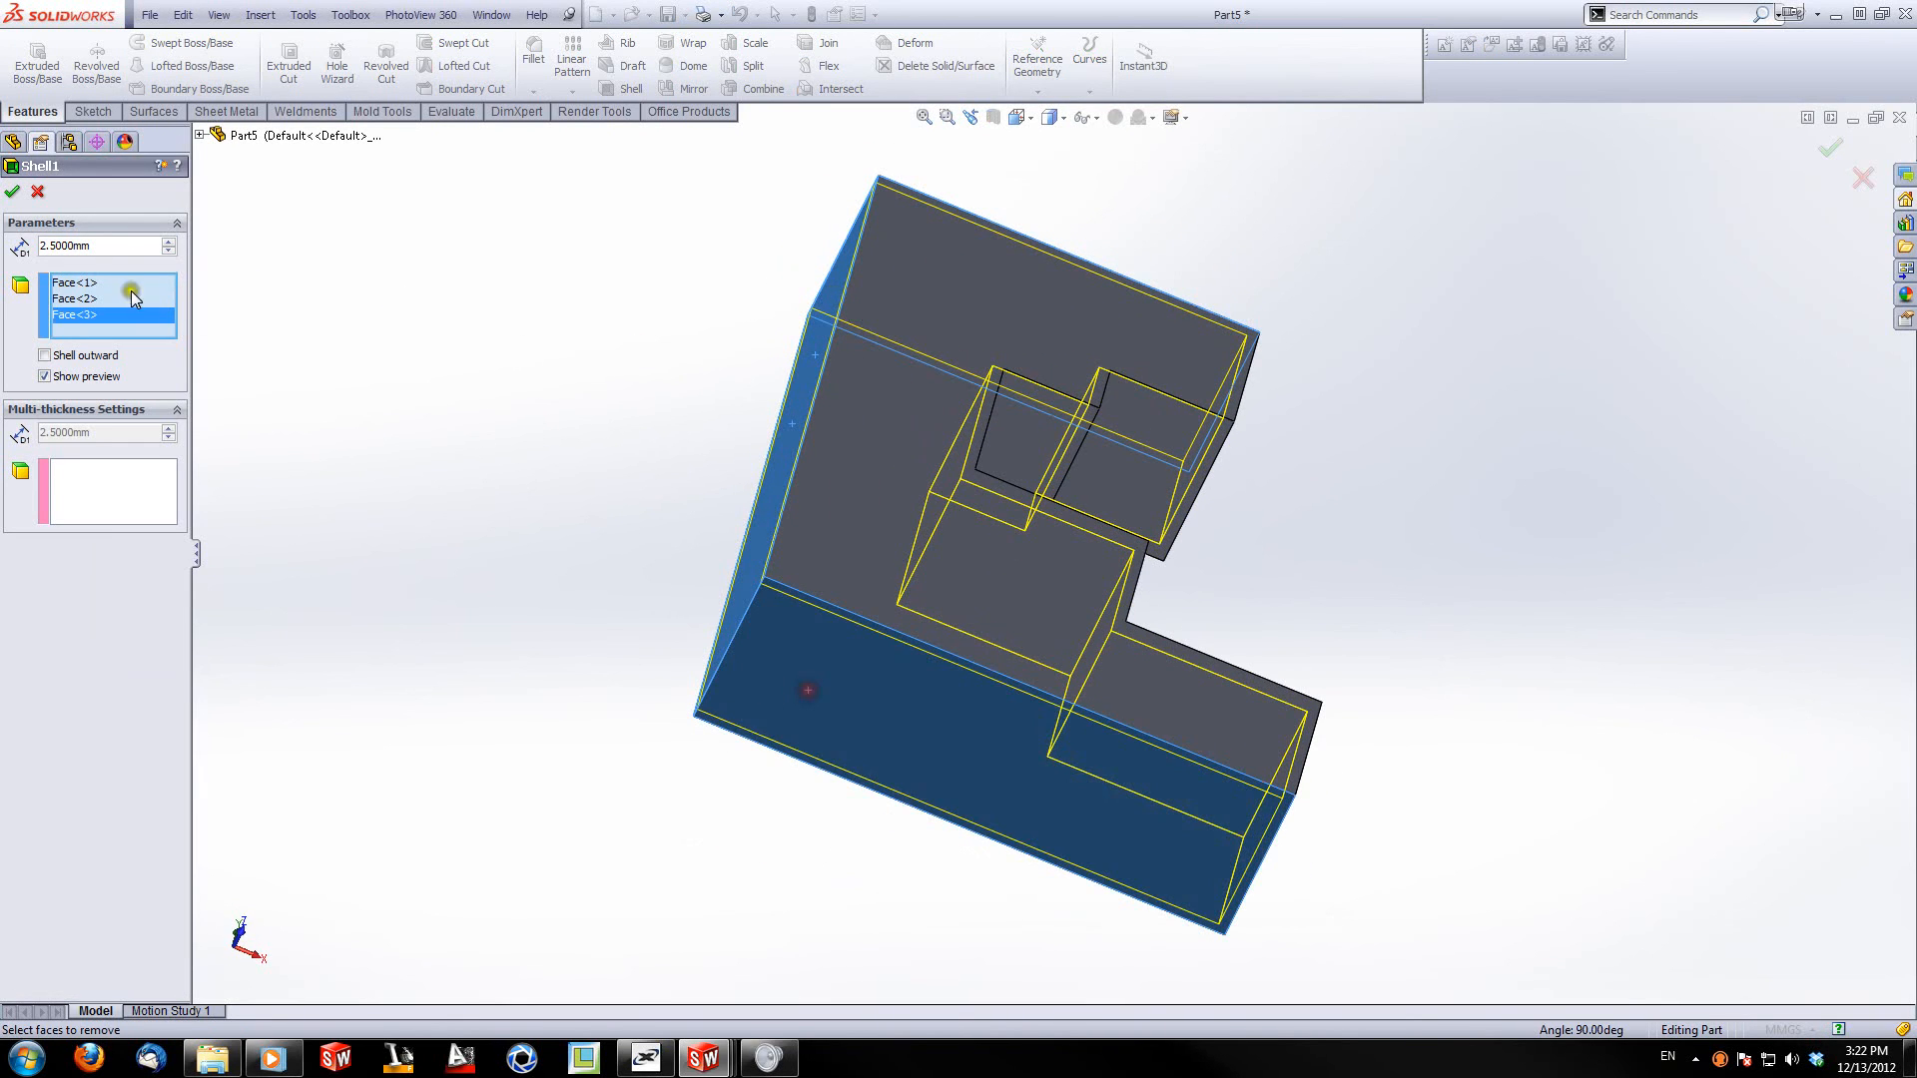
left_click(13, 193)
Step: Edit the shell's multi-thickness settings to give the end face of the lowest step a 5 mm wall
middle_click_drag(561, 590, 718, 550)
right_click(57, 344)
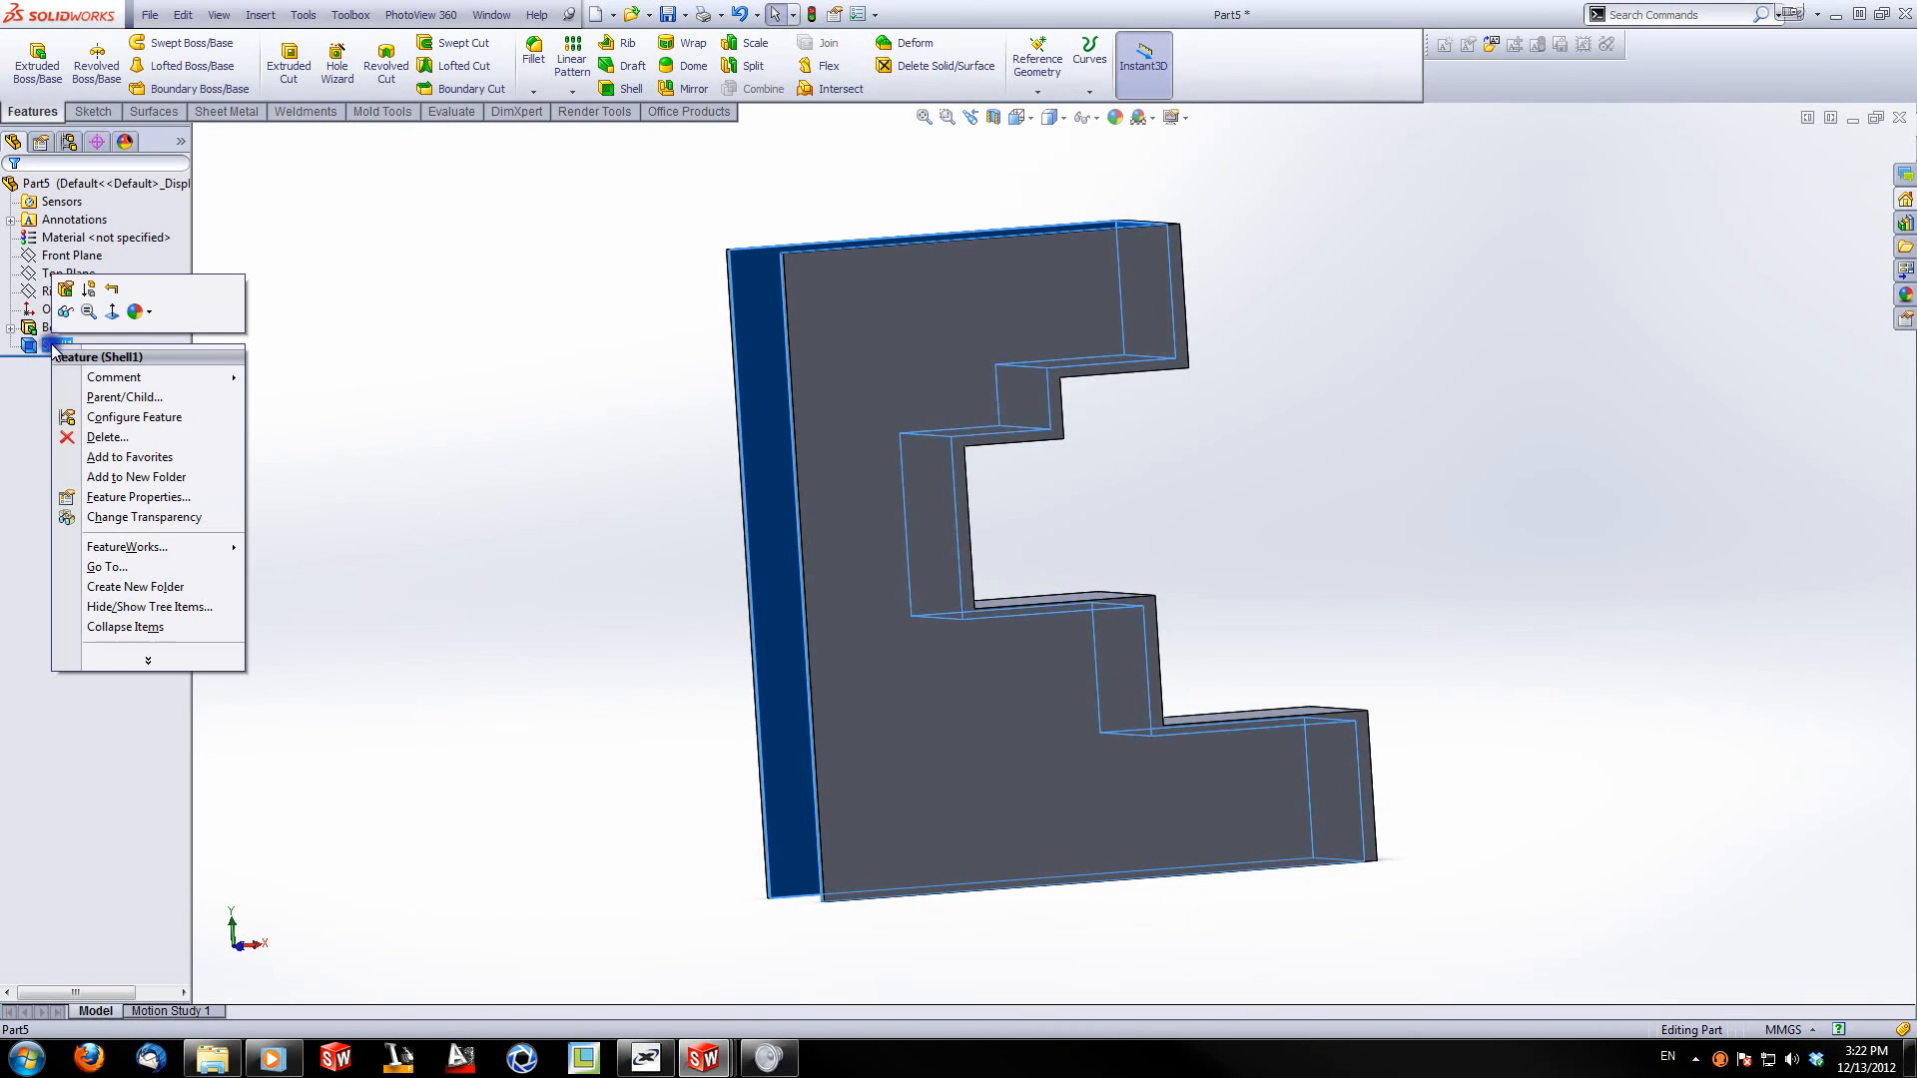
left_click(71, 289)
middle_click_drag(671, 491, 703, 544)
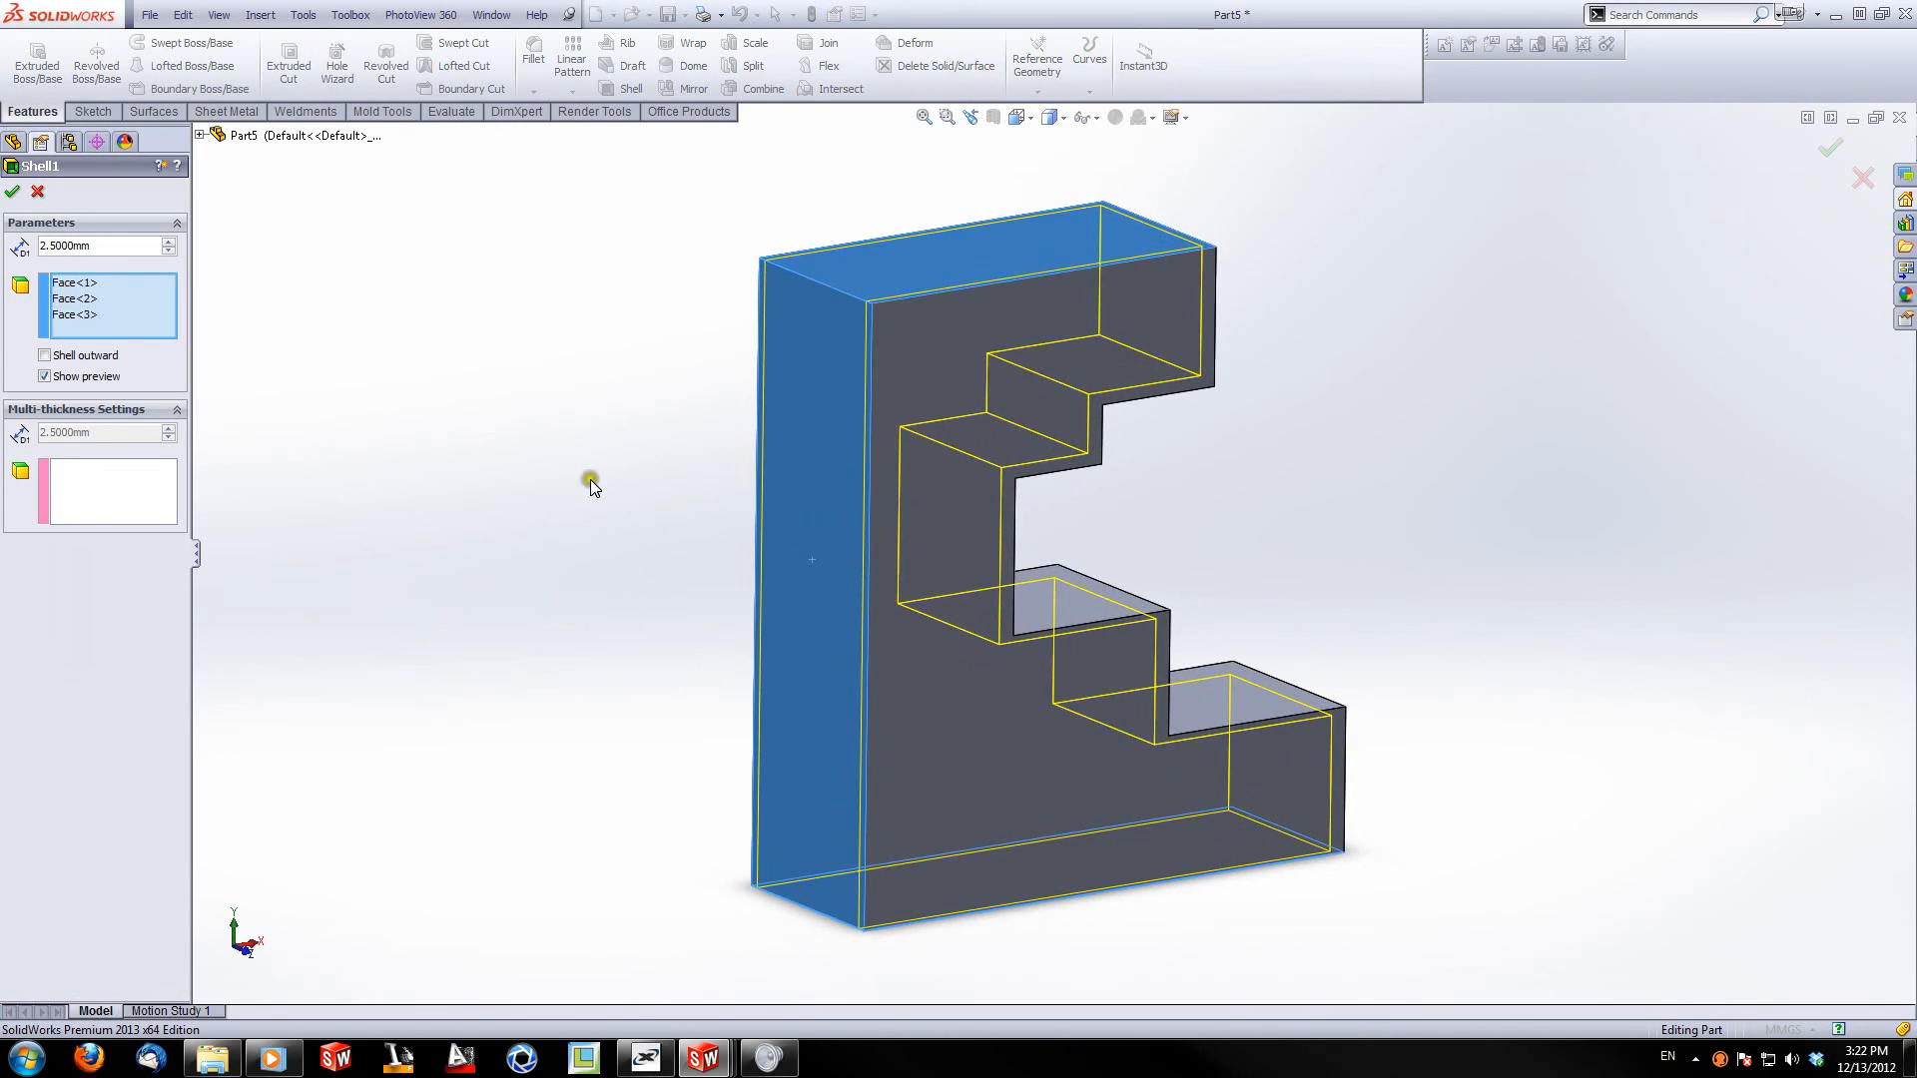
left_click(99, 489)
middle_click_drag(649, 774, 1031, 868)
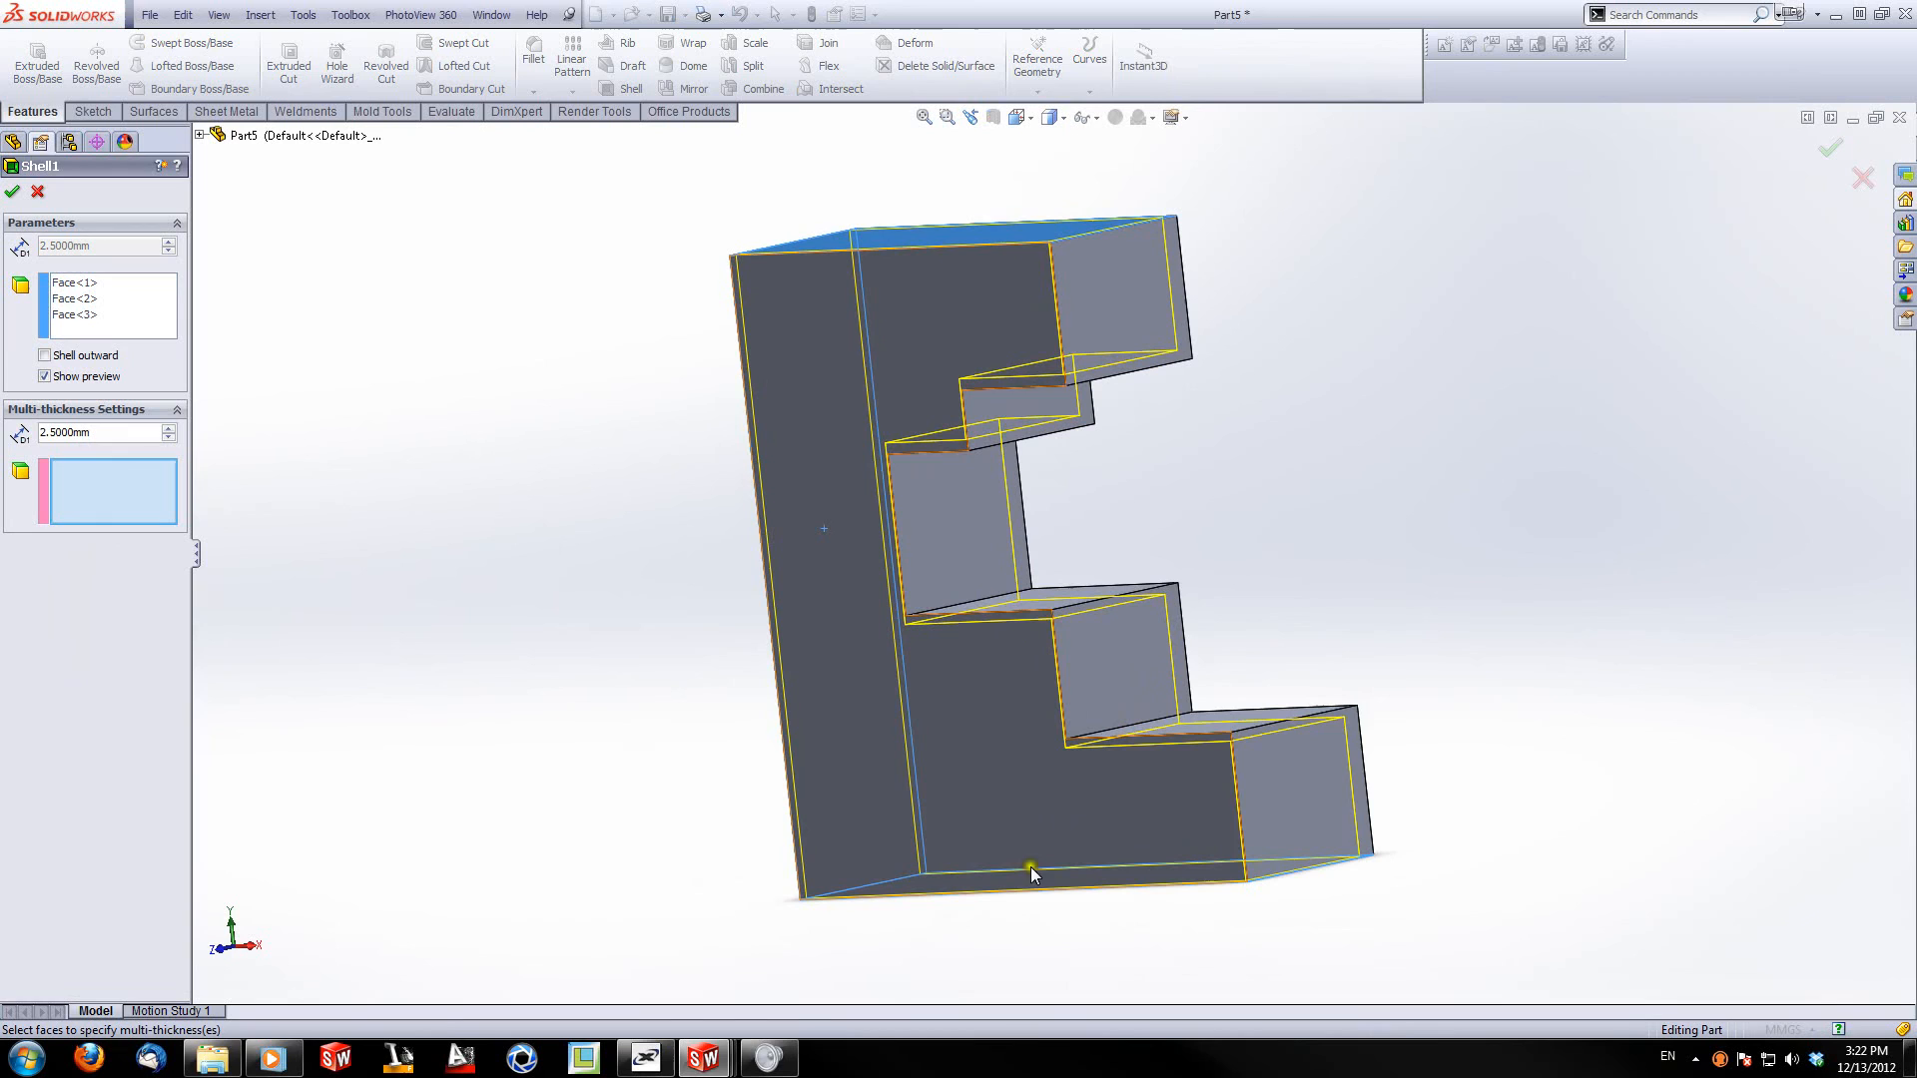
left_click(1281, 775)
middle_click_drag(1203, 776, 1293, 805)
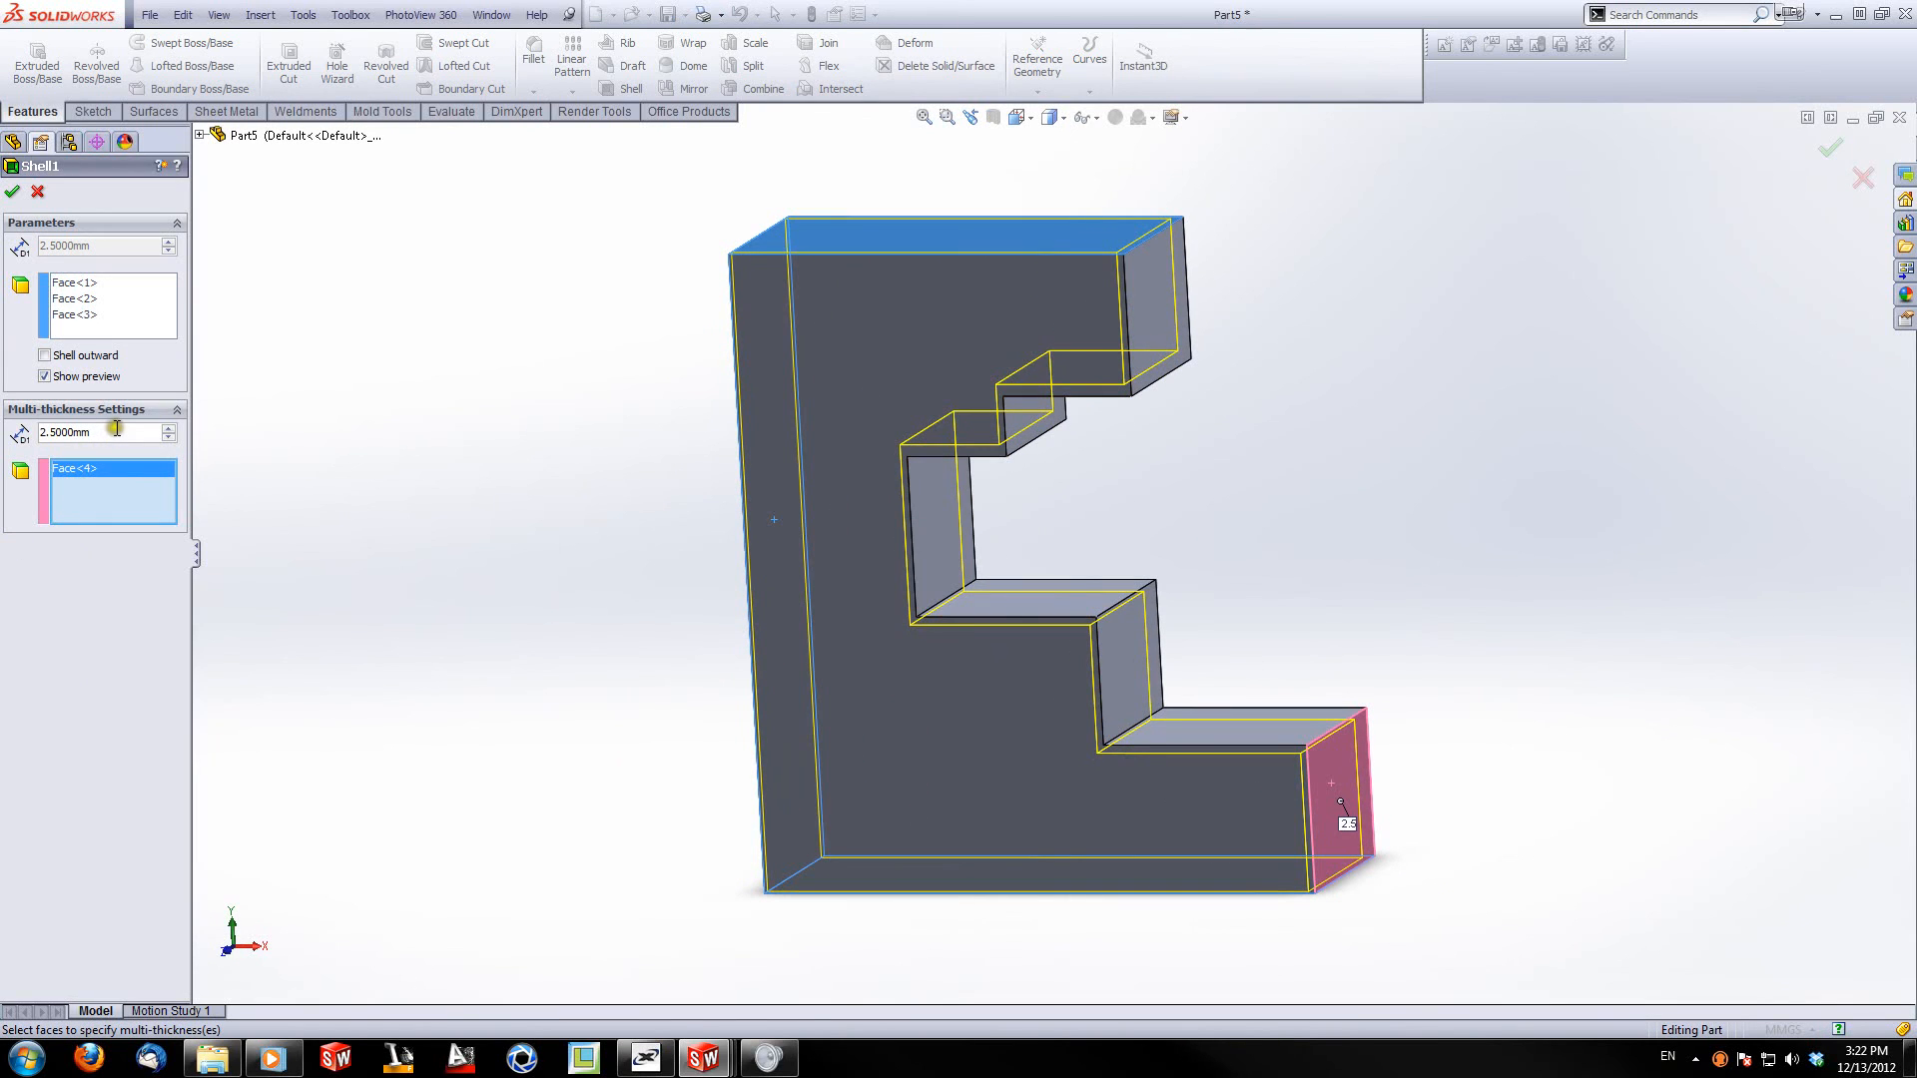
type("5")
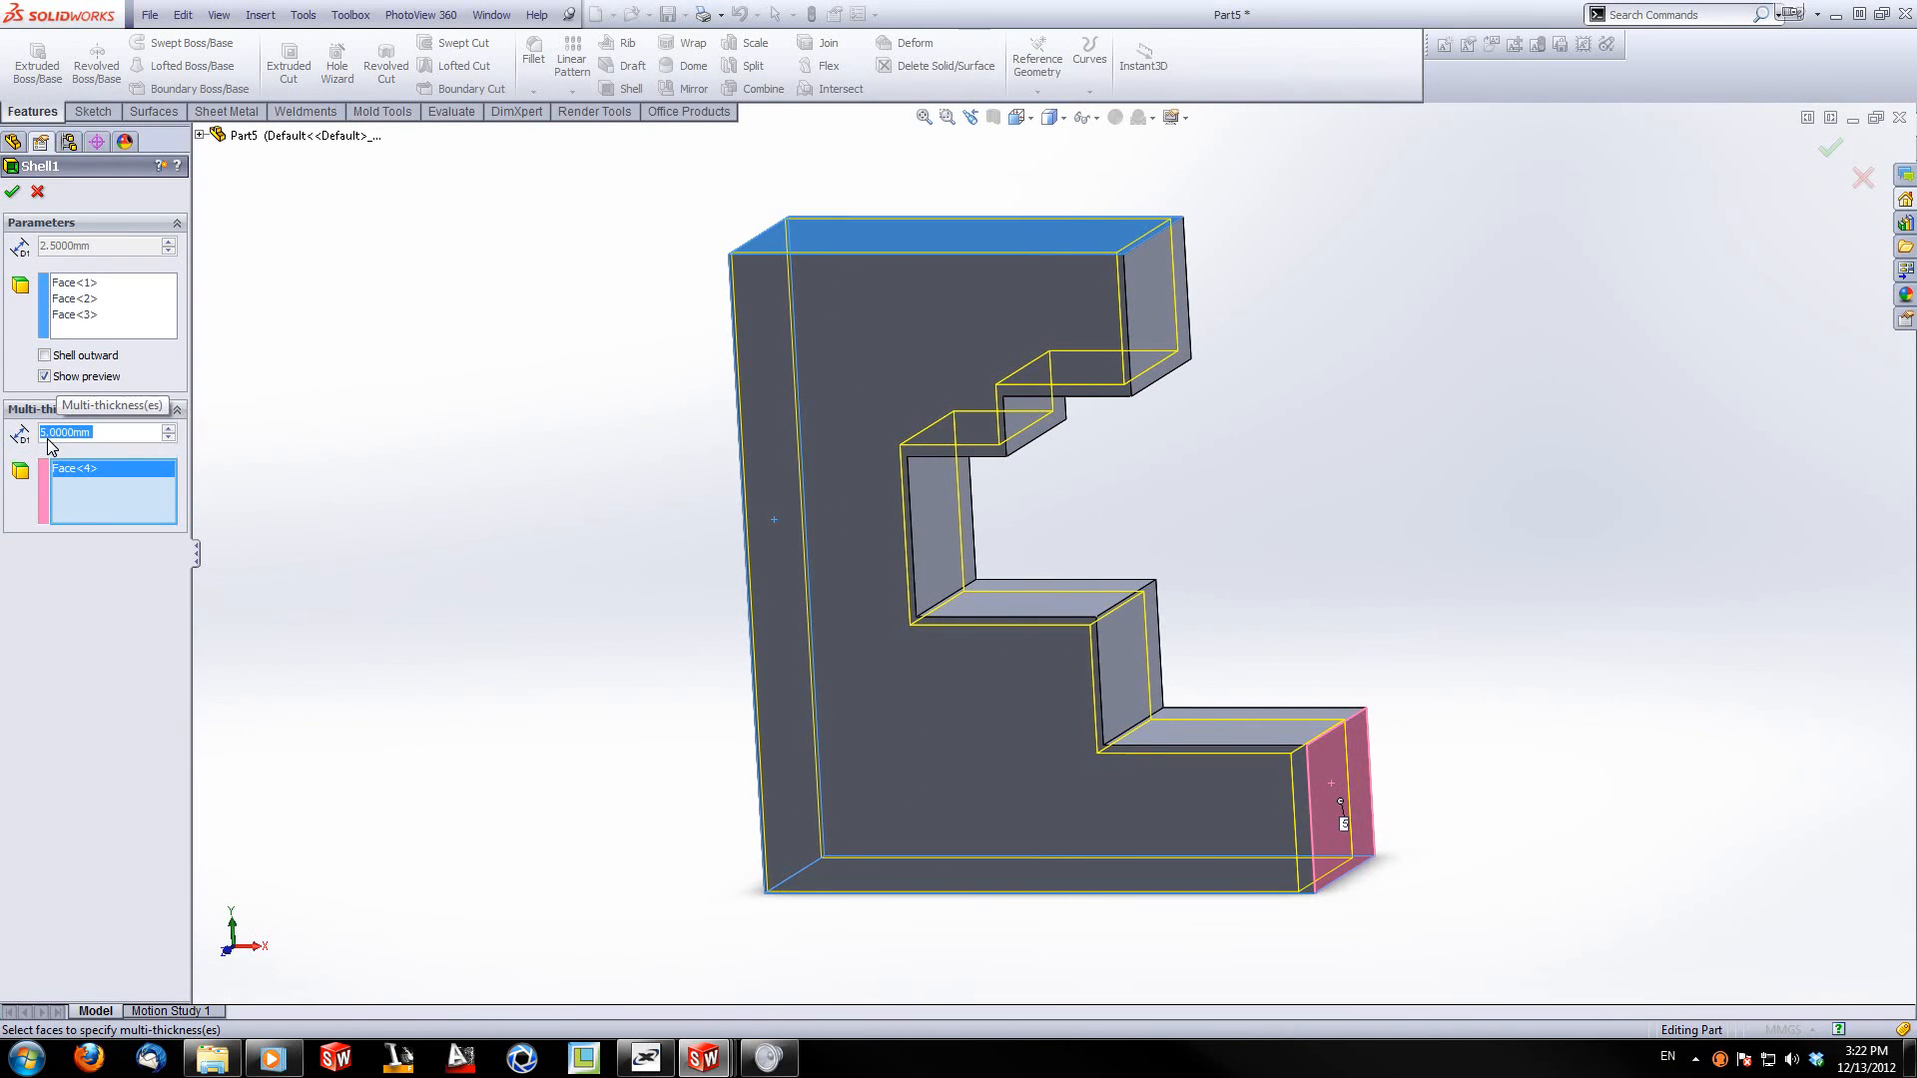
key("Return")
Step: Add the lowest step's upper face and the adjoining vertical riser face to the 5 mm multi-thickness faces, and accept the shell
scroll(1032, 621, "down", 2)
scroll(1032, 621, "down", 3)
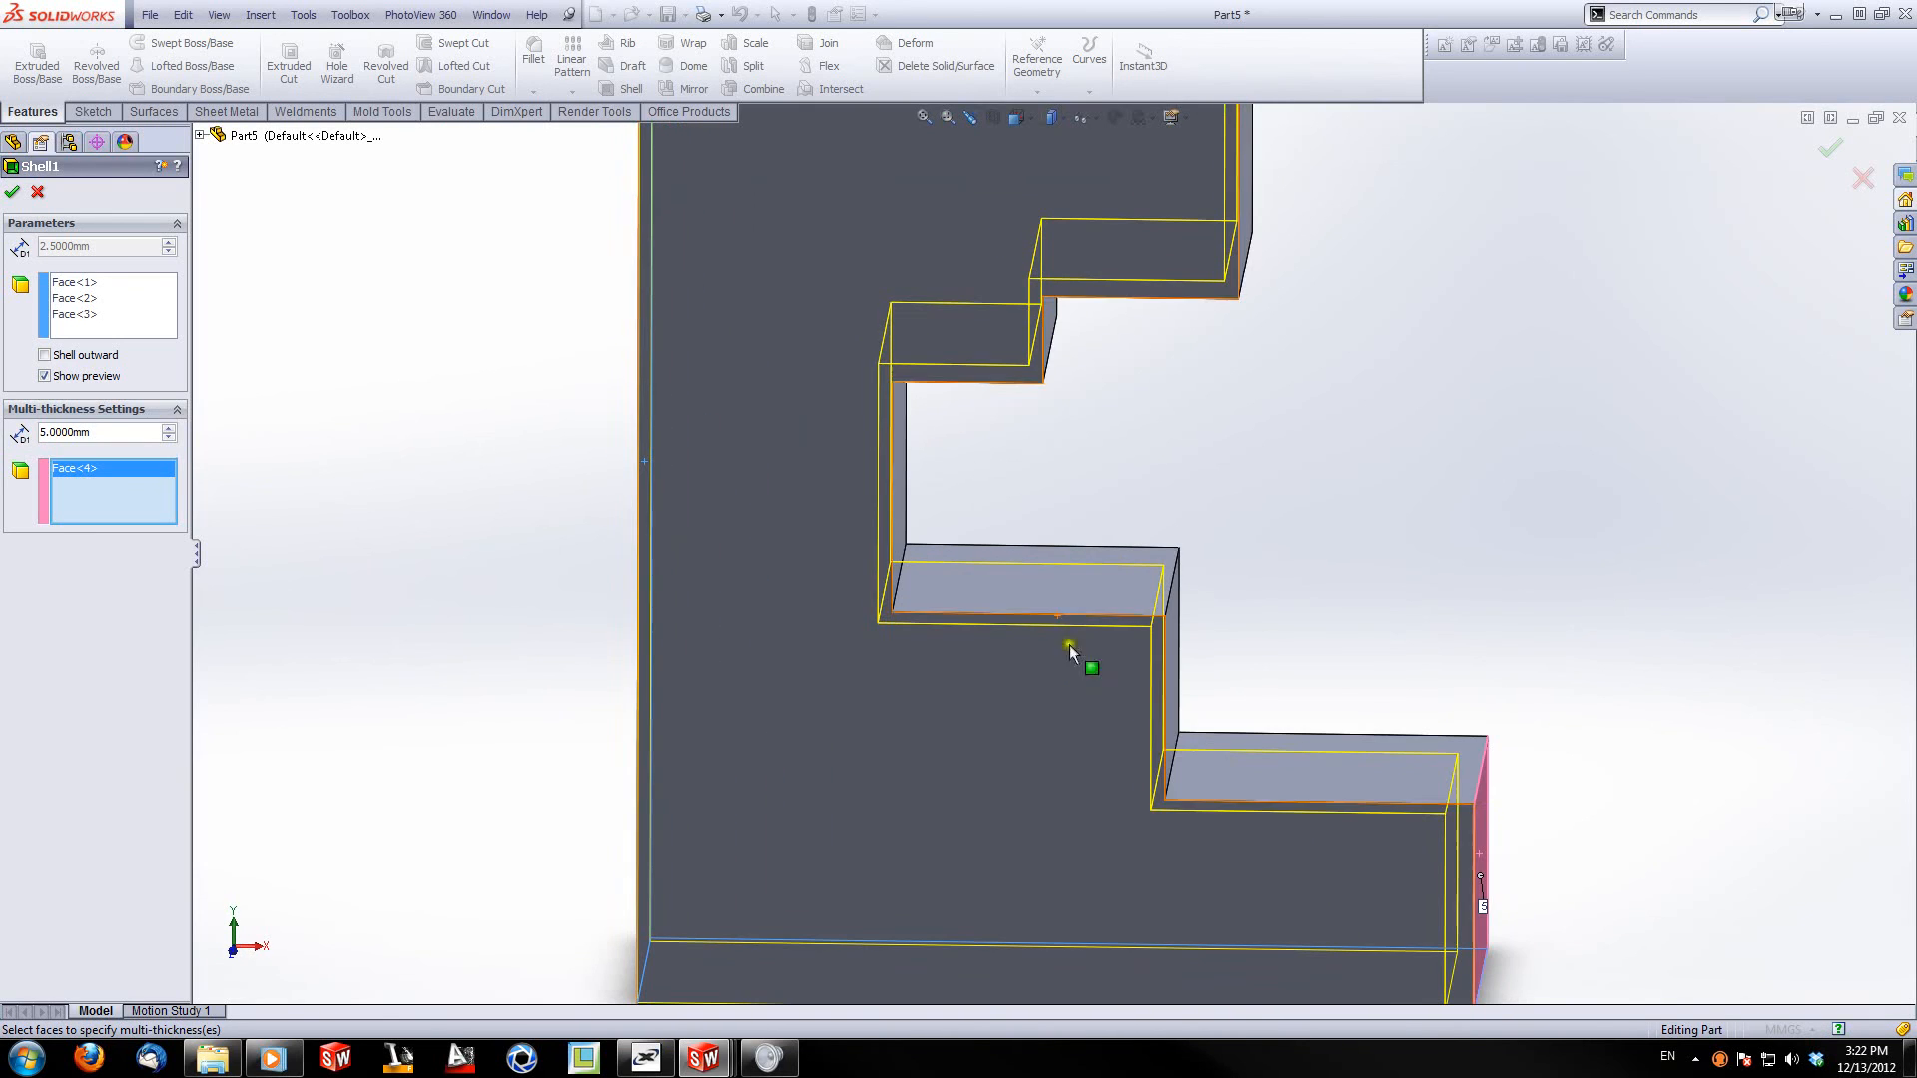
left_click(1249, 763)
middle_click_drag(1243, 734, 1162, 693)
left_click(1162, 693)
left_click(12, 190)
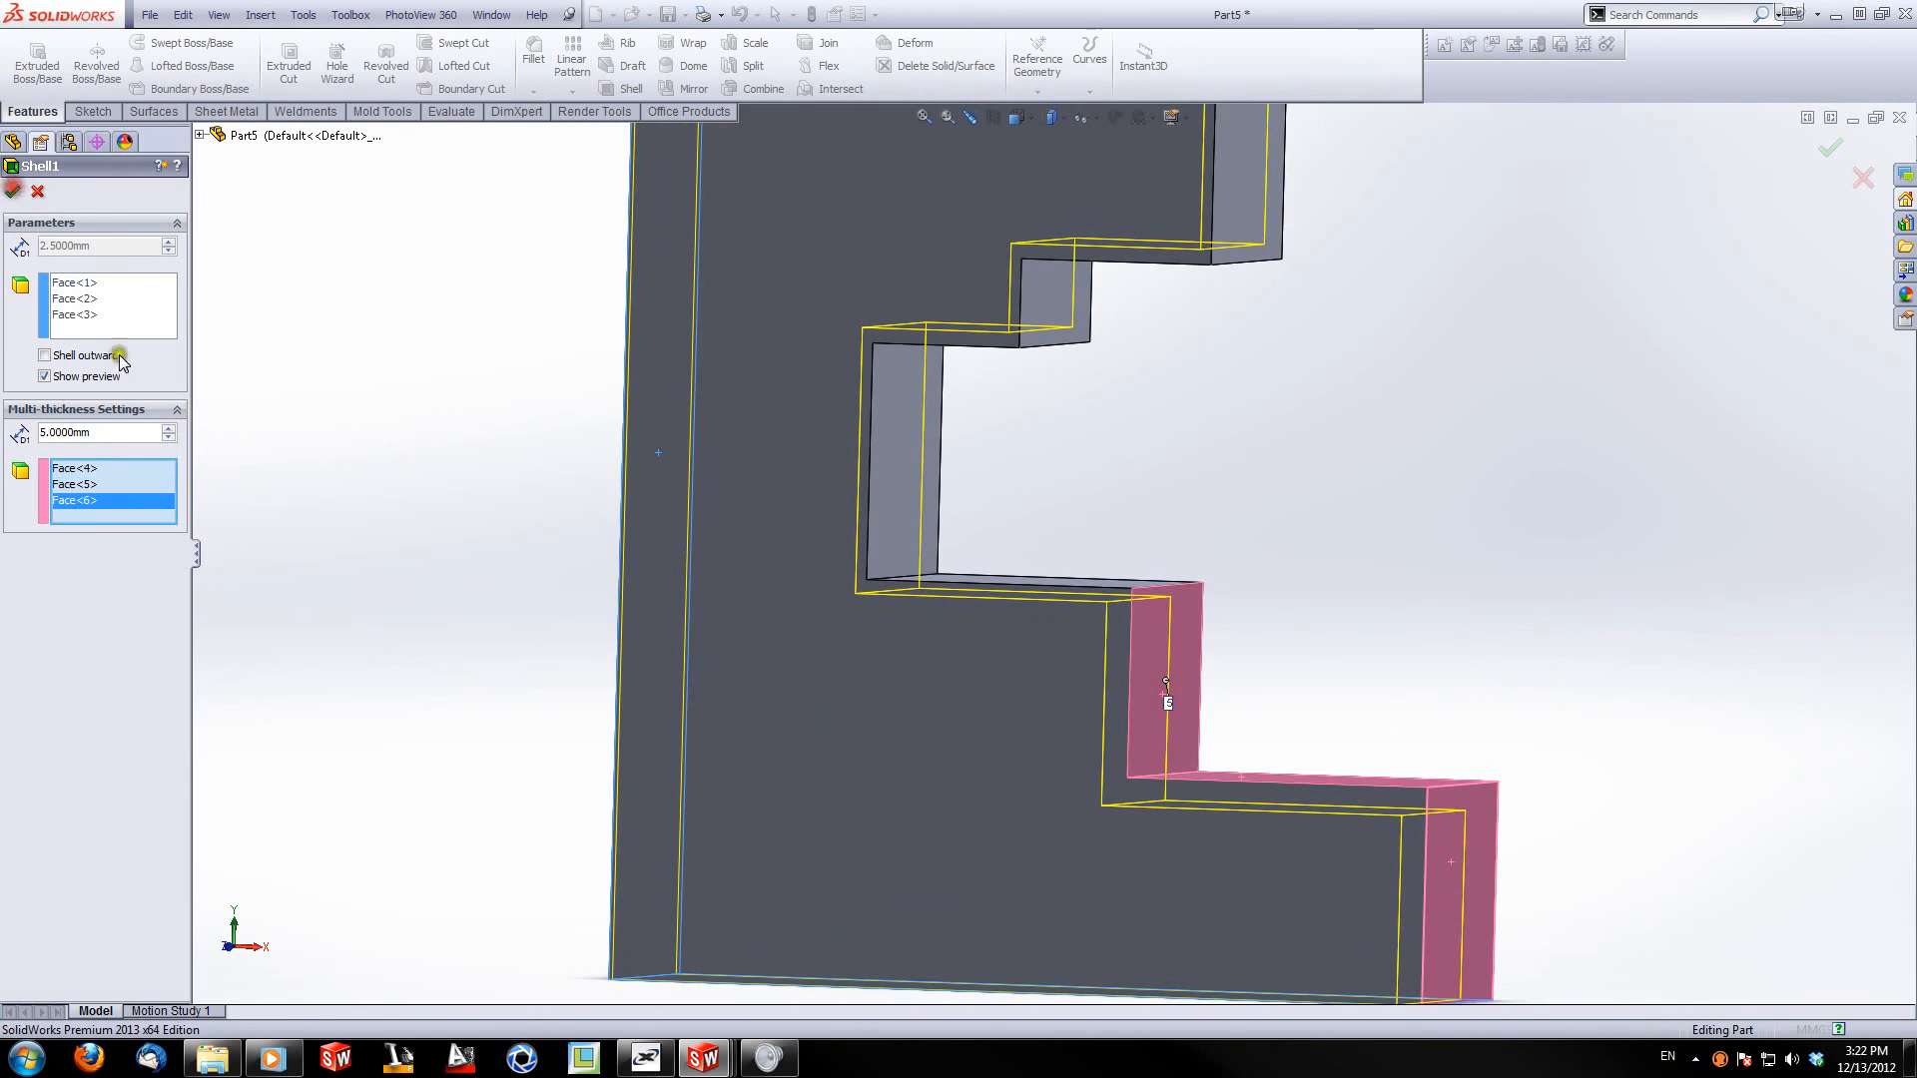
Step: Cut the shelled body open with a section view on the Front Plane at zero offset
middle_click_drag(417, 619, 899, 505)
left_click(993, 115)
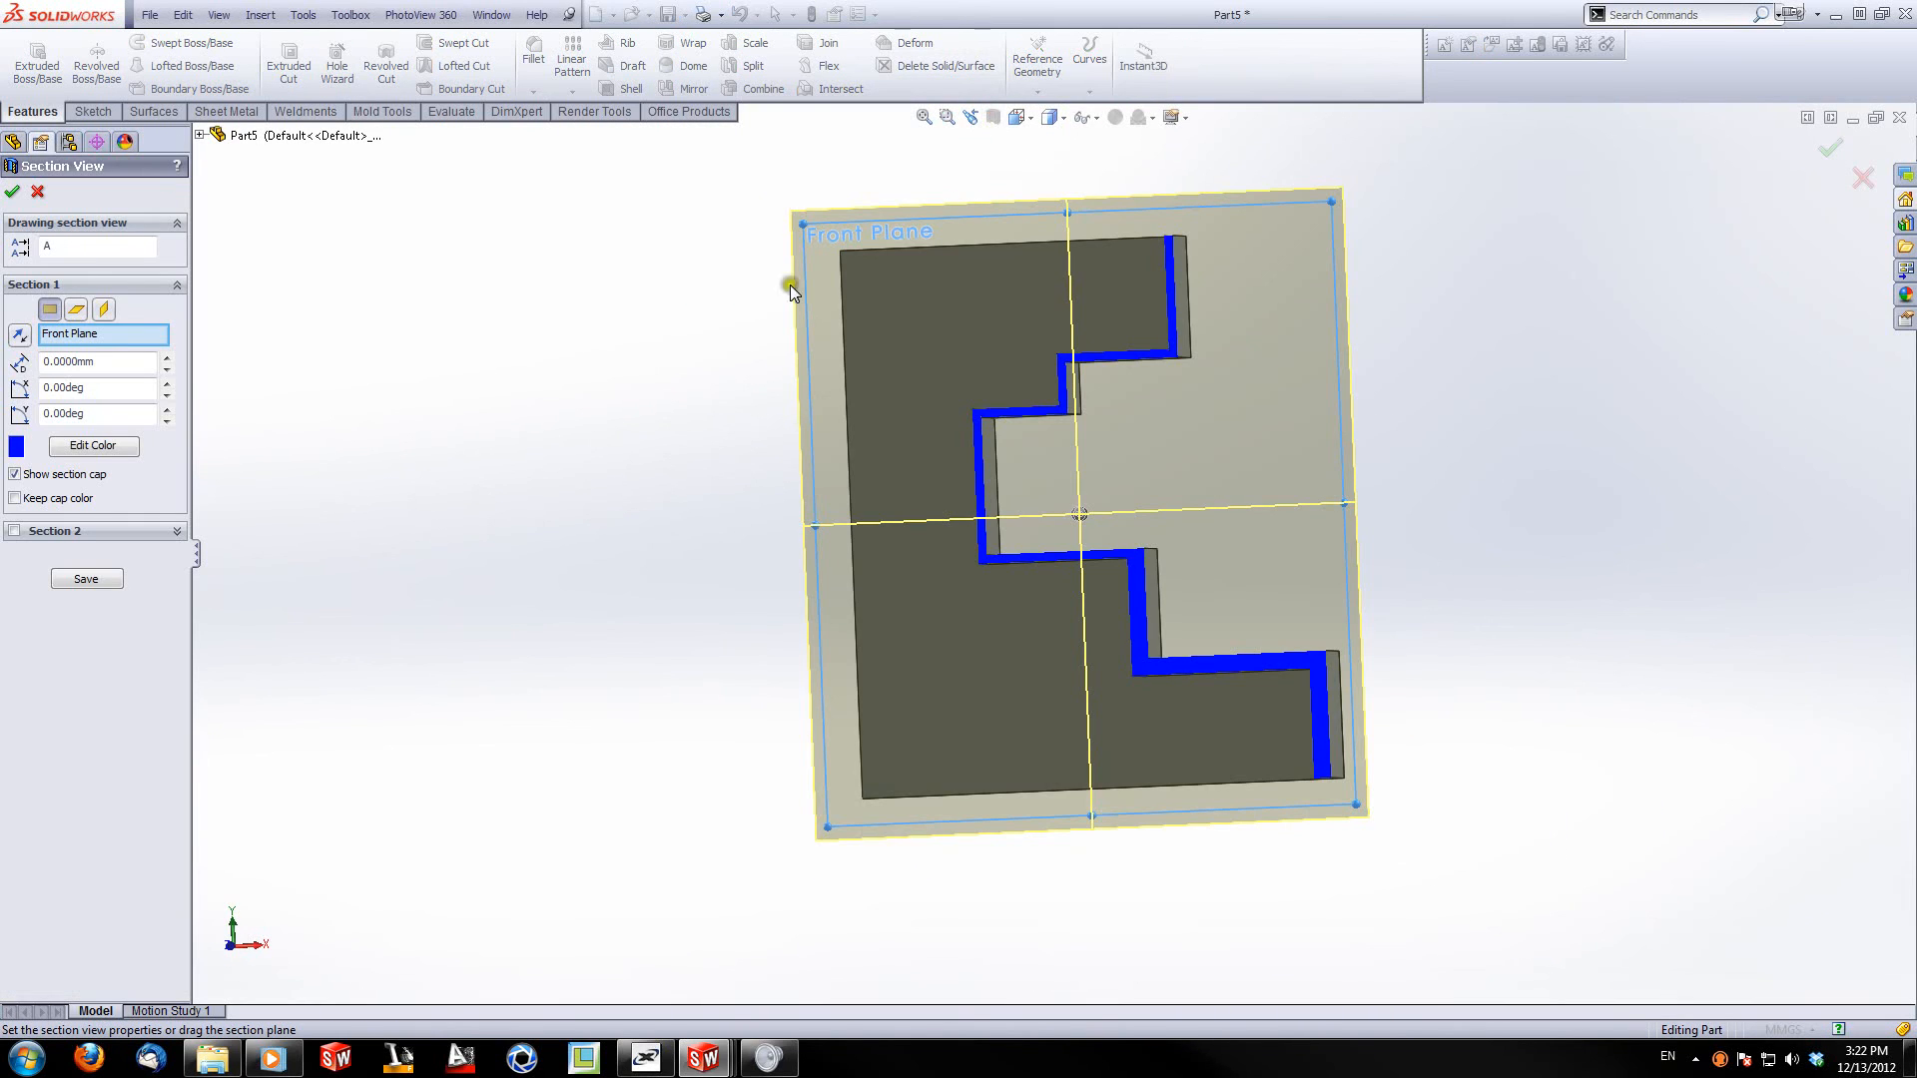
left_click(36, 192)
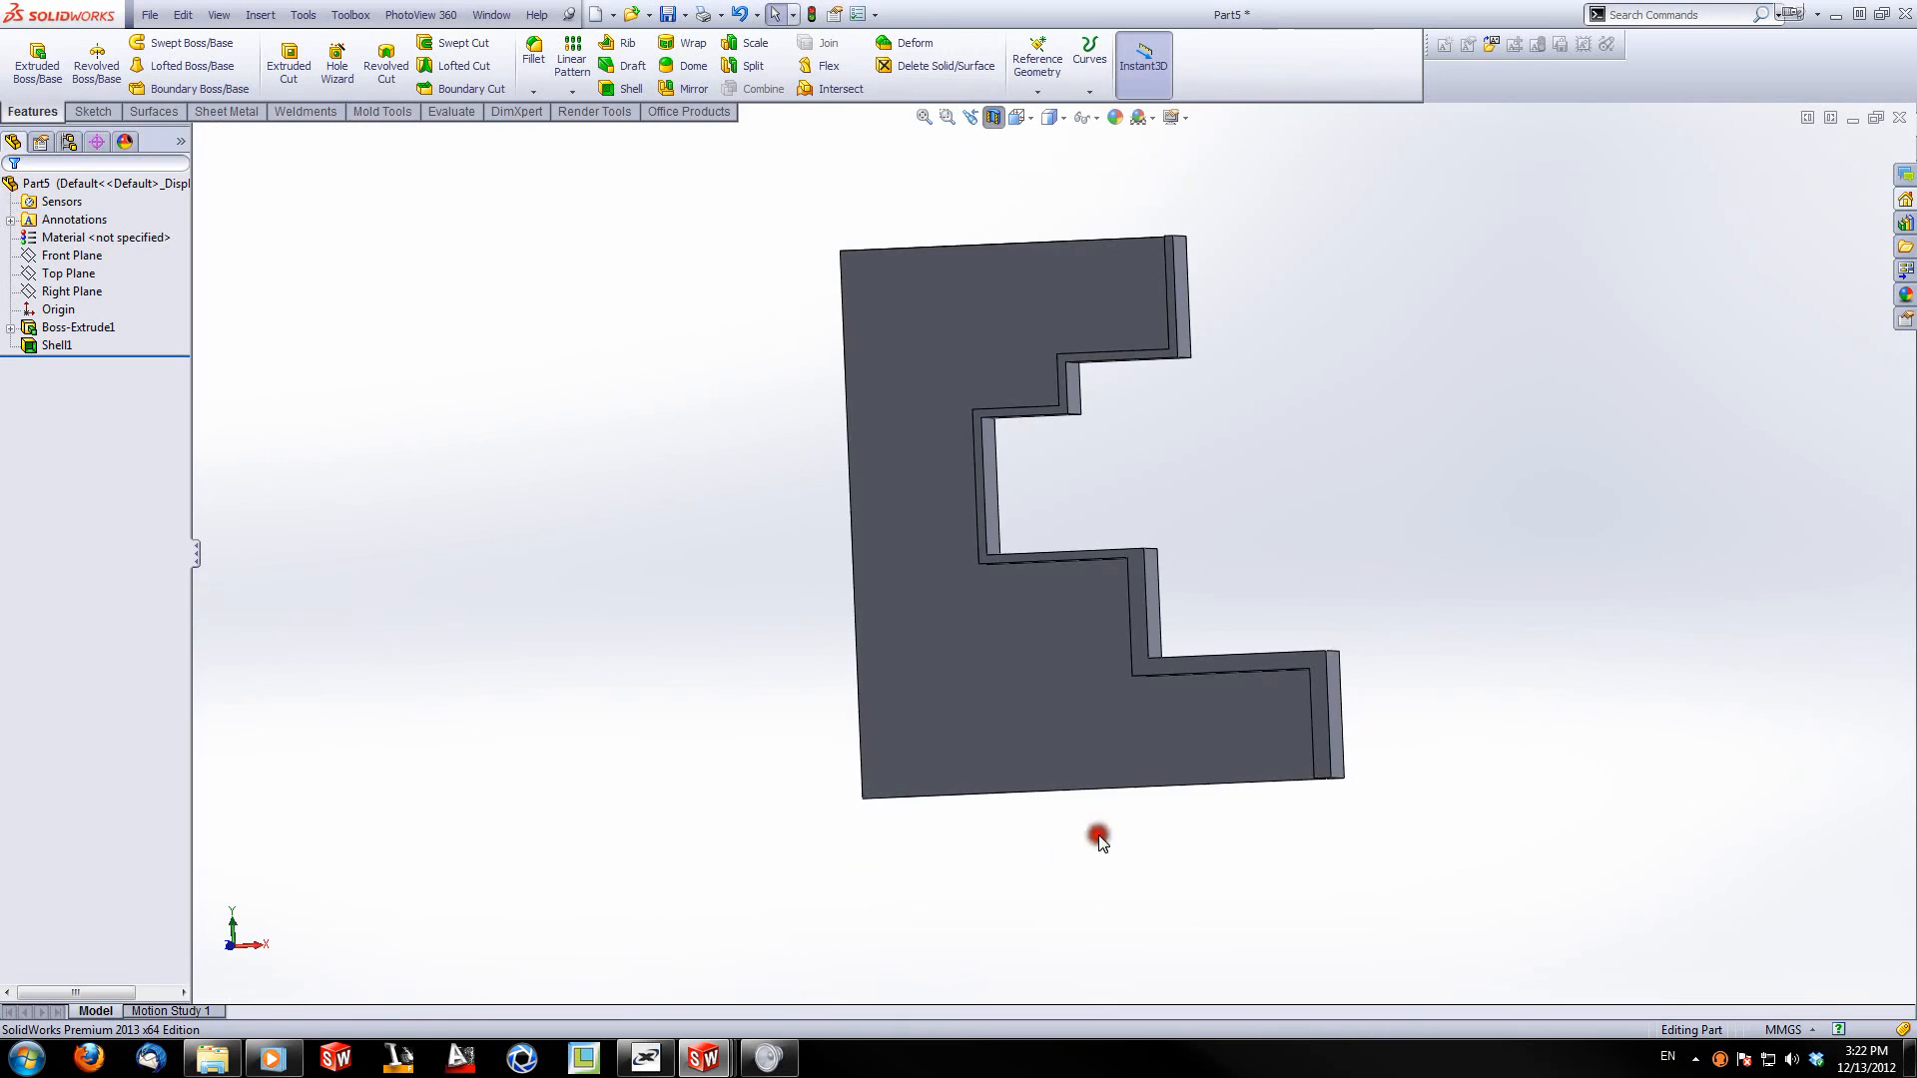
Step: Examine the sectioned shell from several angles, comparing the thicker walls around the lowest step with the thinner upper walls
scroll(1225, 696, "down", 3)
middle_click_drag(1176, 661, 1232, 687)
left_click(1123, 654)
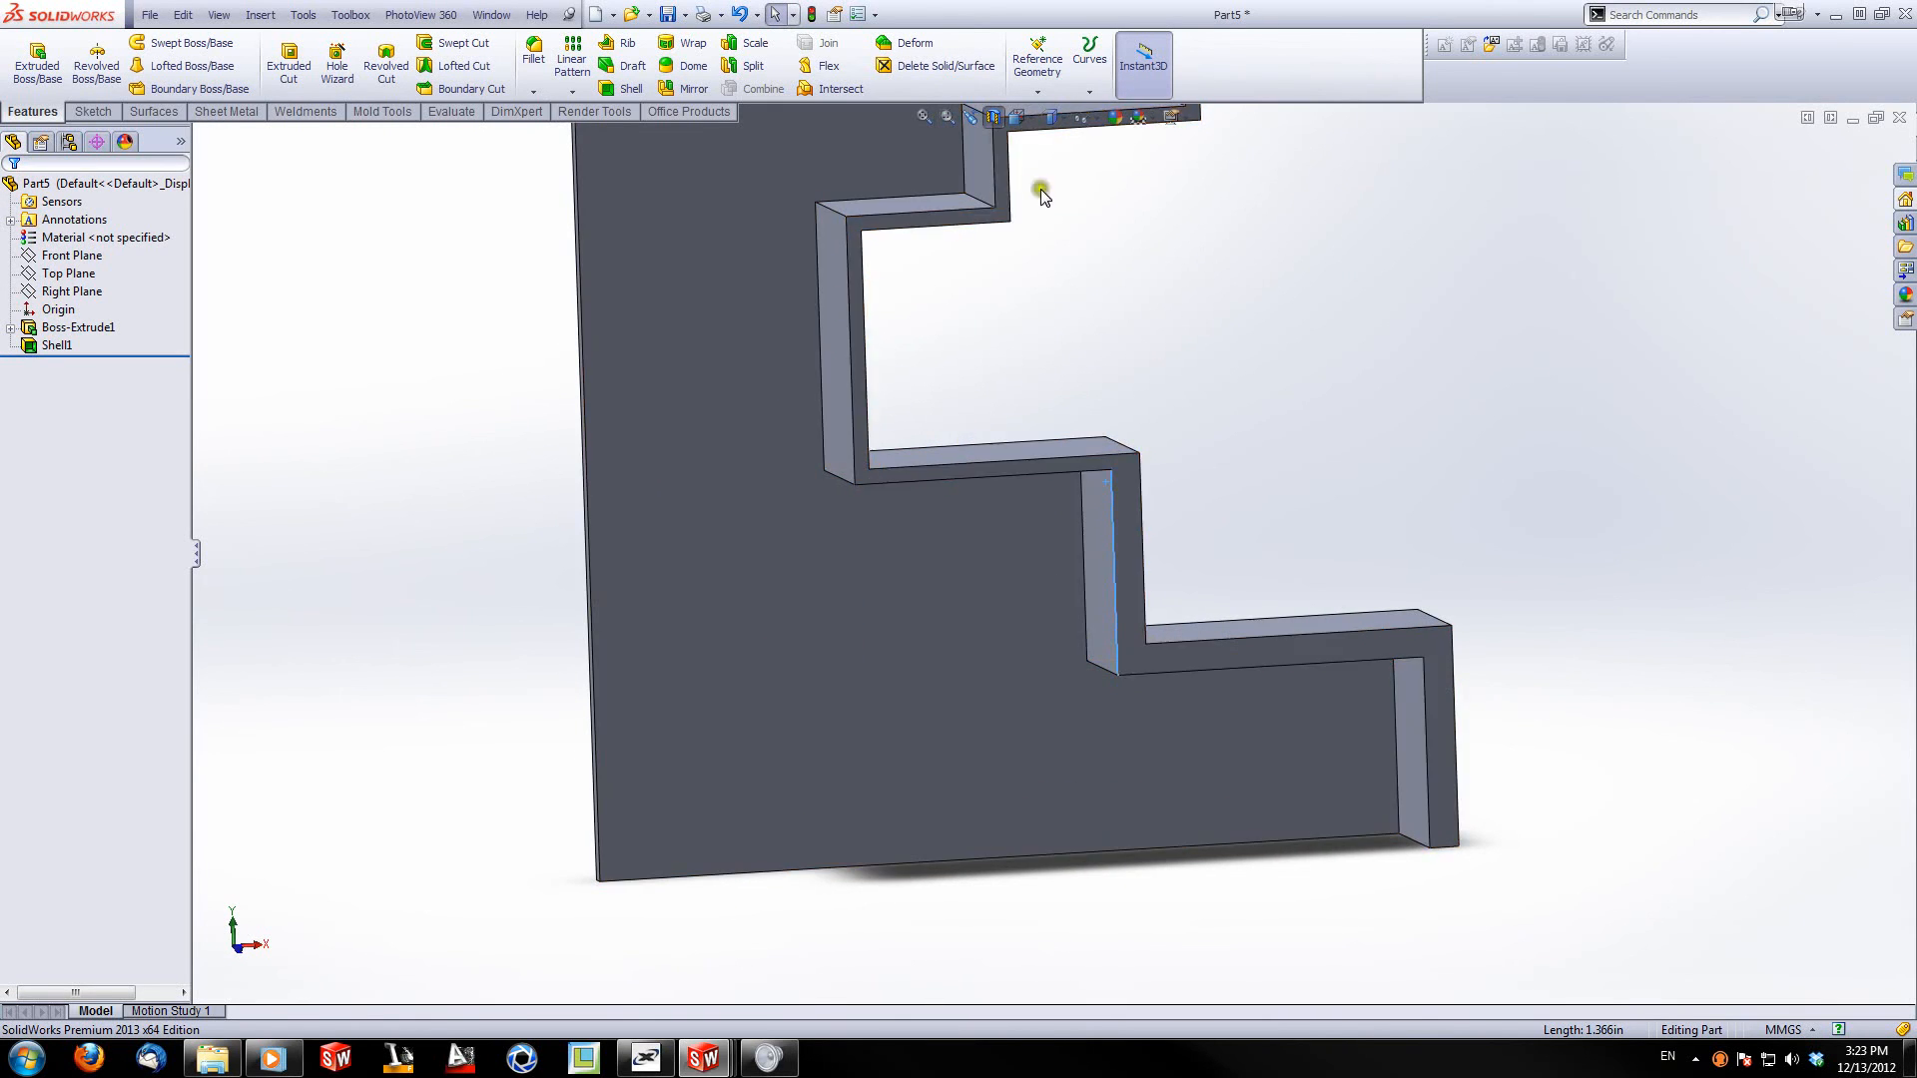
scroll(1098, 204, "up", 3)
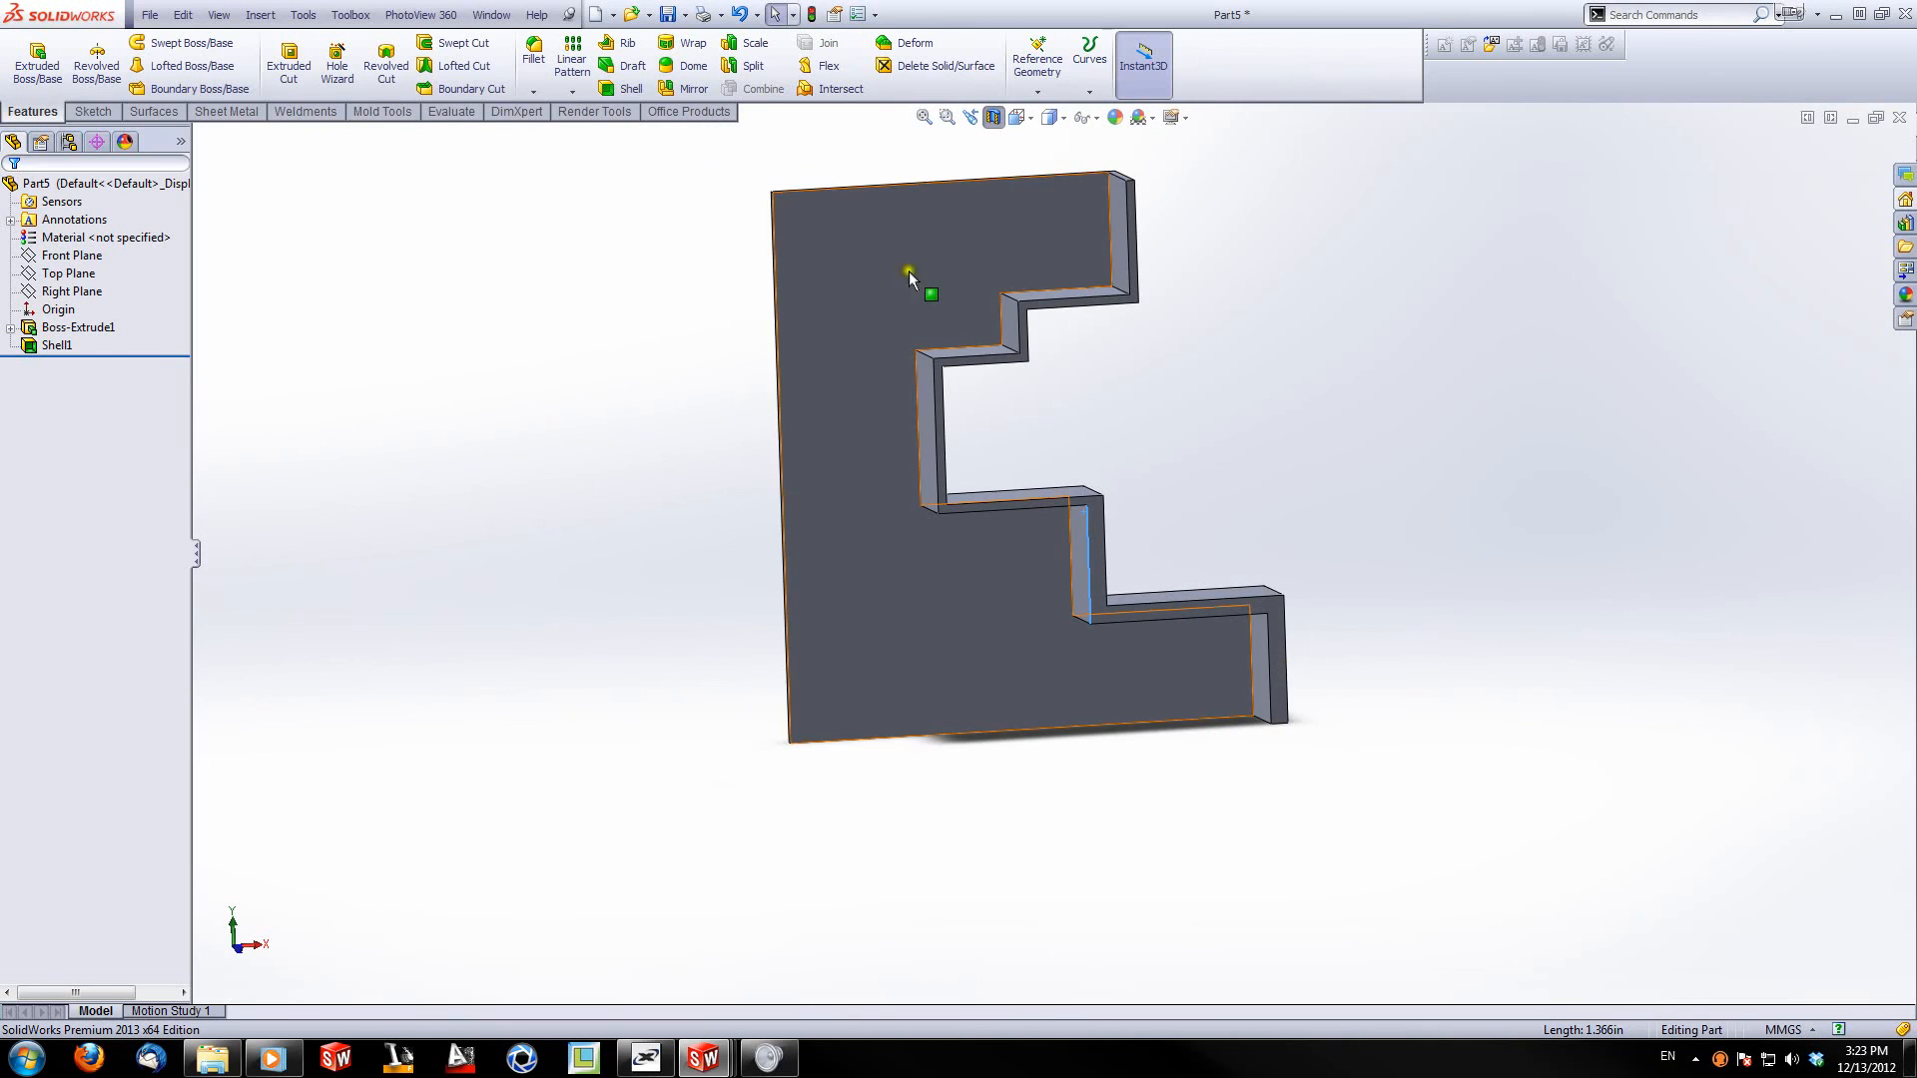
scroll(915, 368, "up", 1)
scroll(916, 369, "down", 3)
scroll(1193, 462, "up", 2)
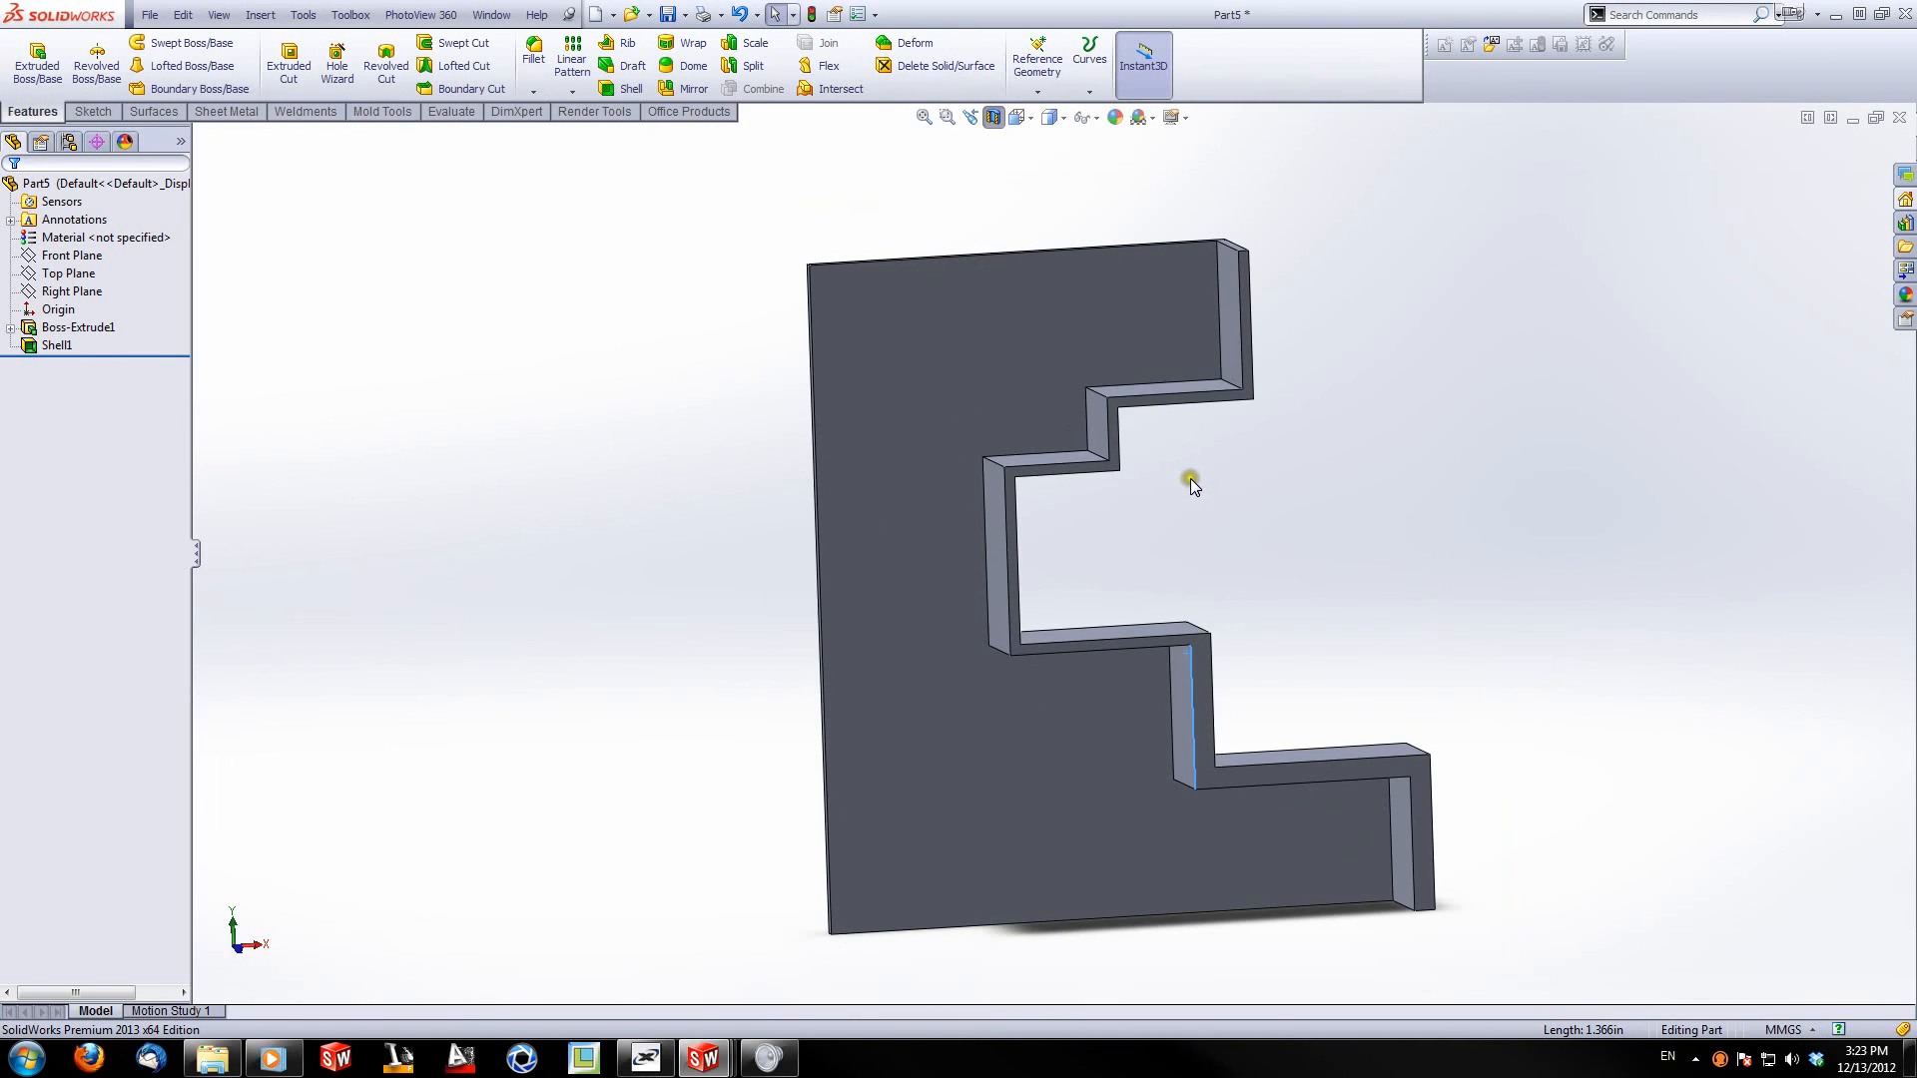
mouse_move(1305, 642)
middle_mouse_down()
mouse_move(1320, 637)
mouse_move(1303, 619)
middle_mouse_up()
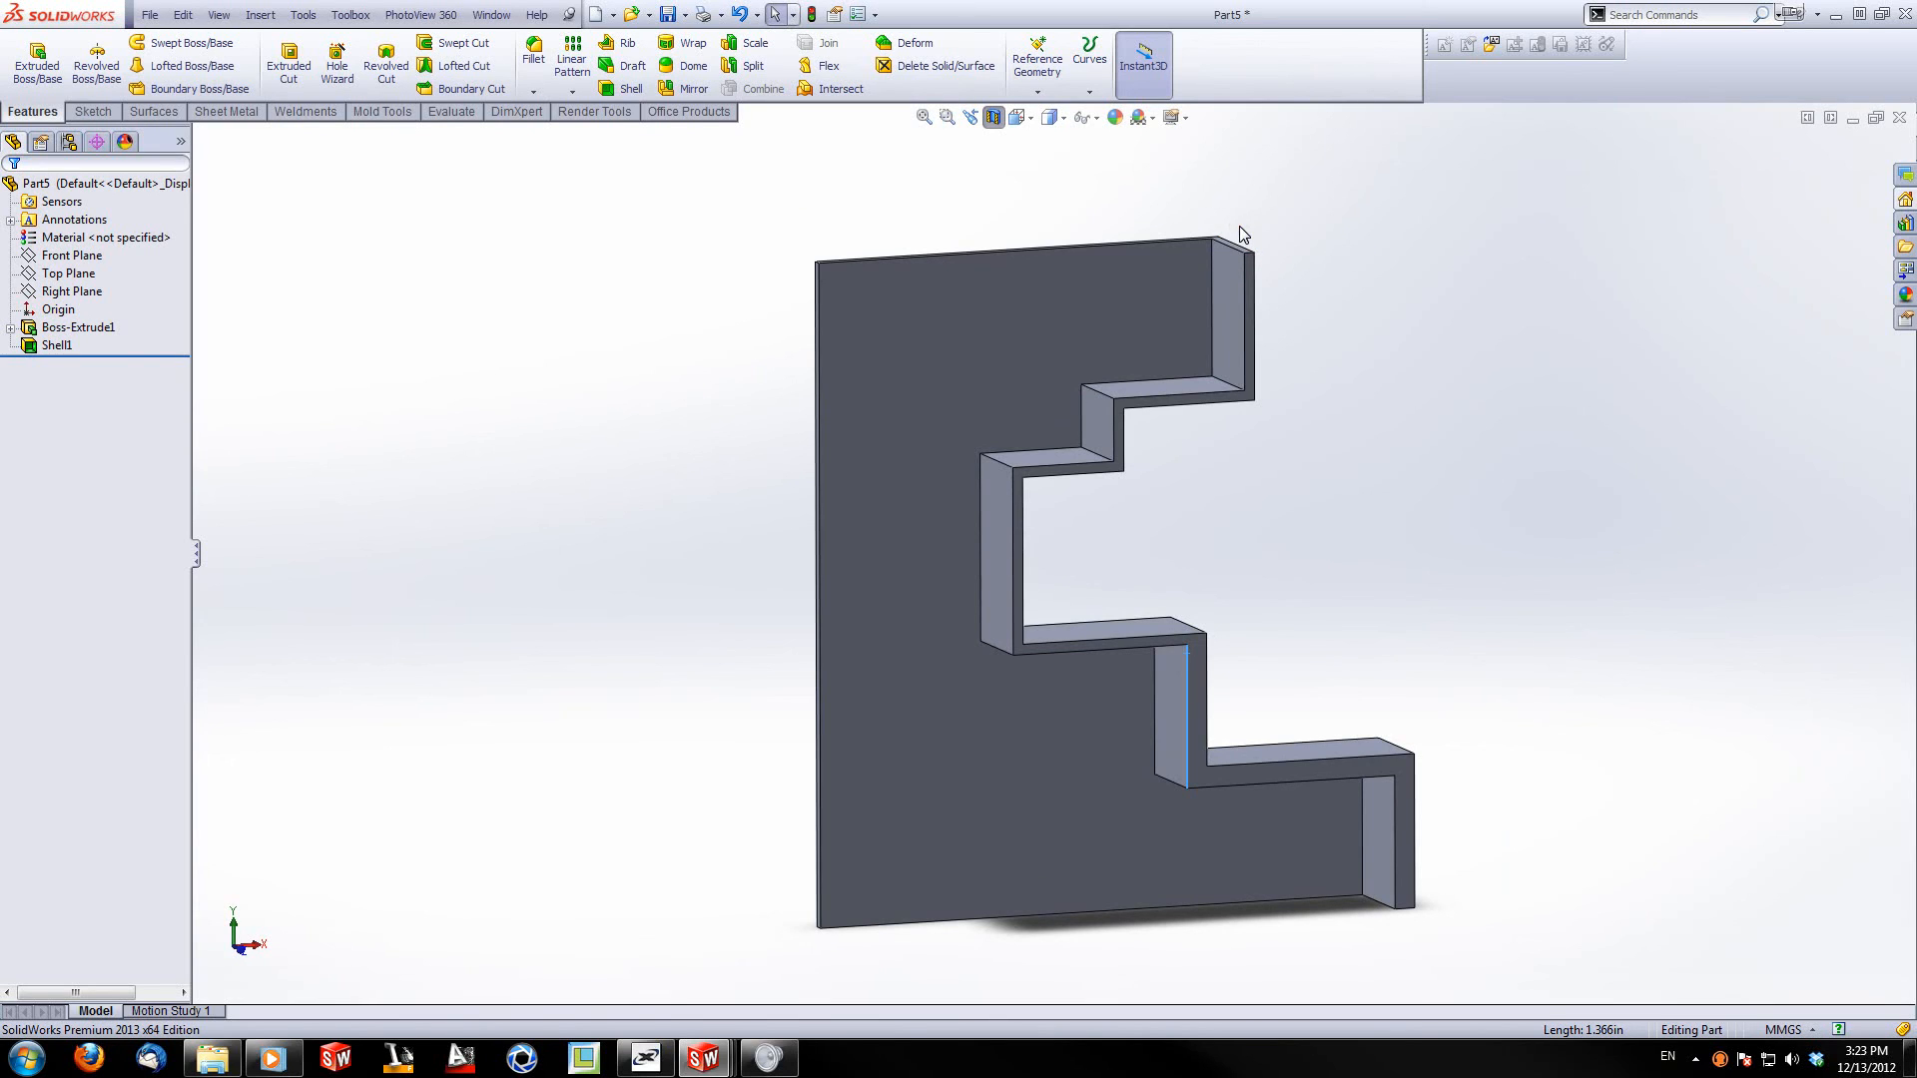
scroll(1088, 547, "up", 1)
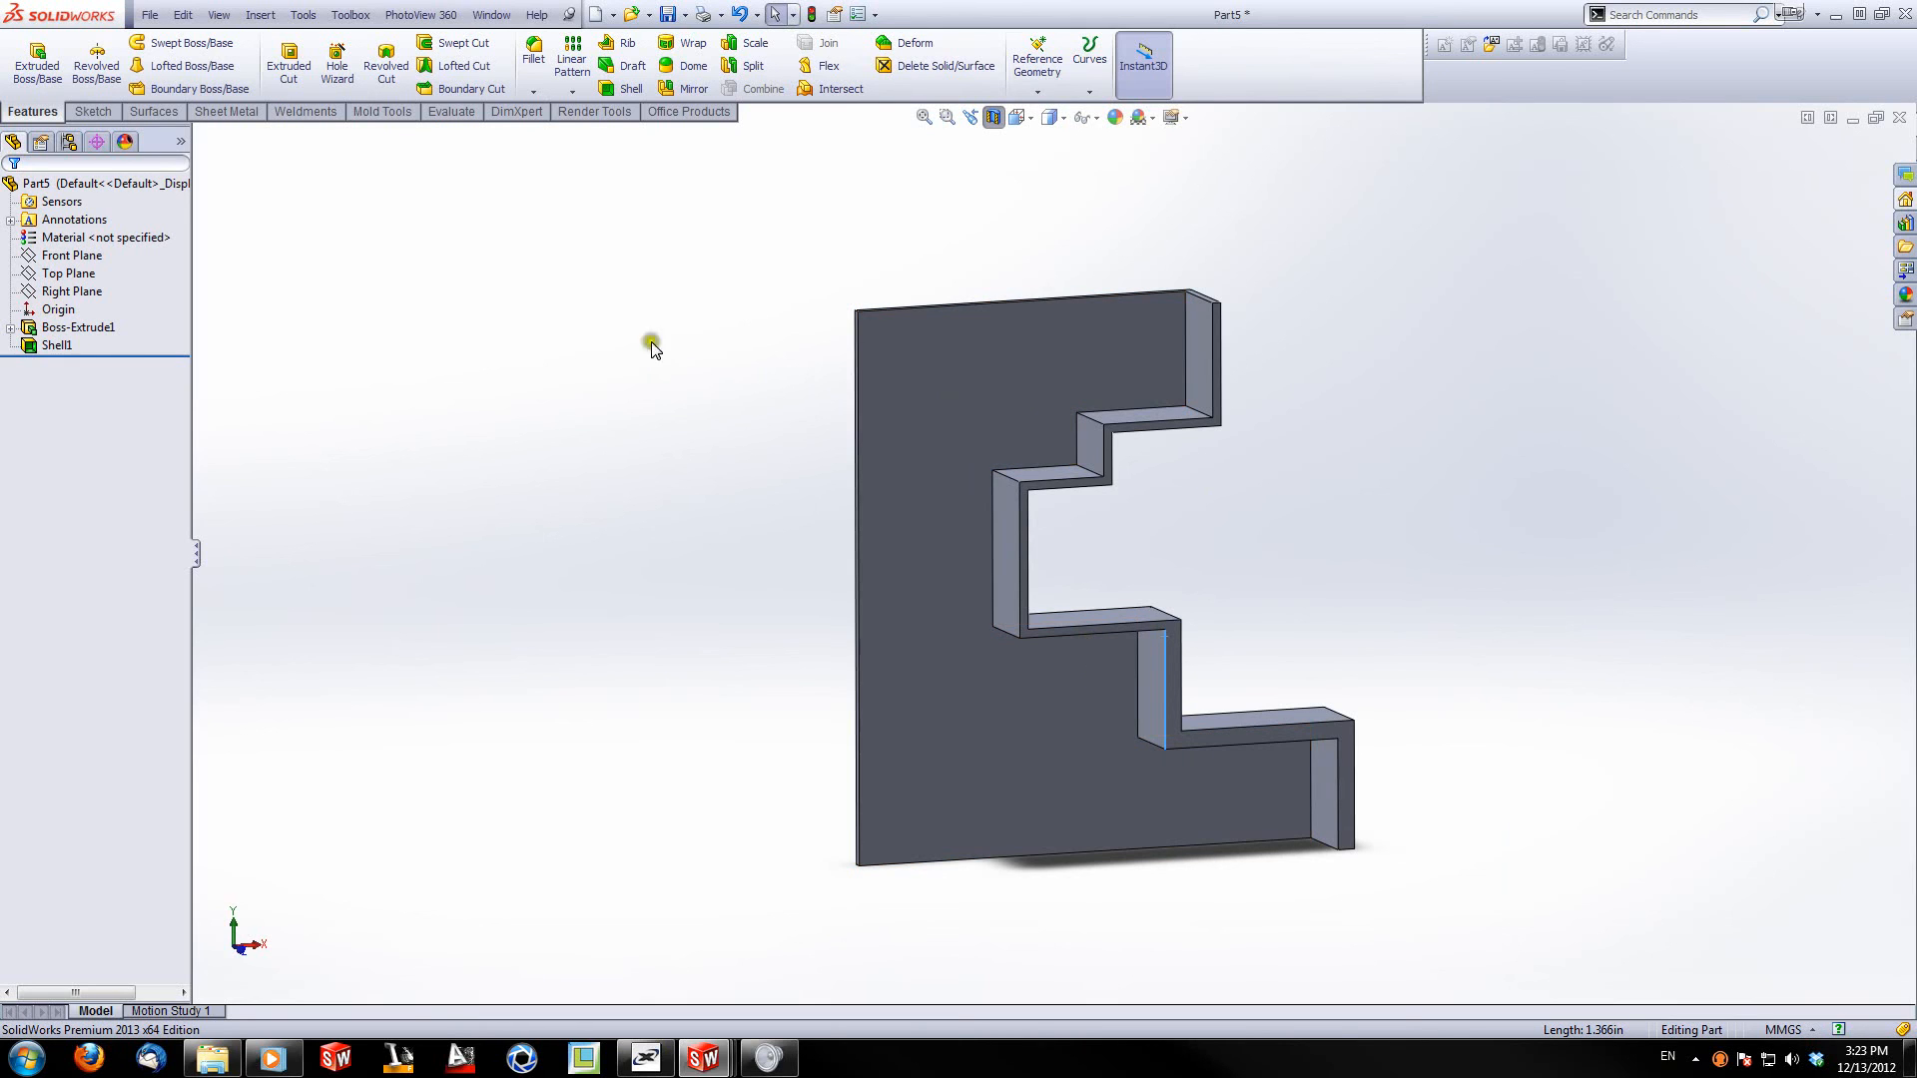
middle_click_drag(1099, 389, 755, 227)
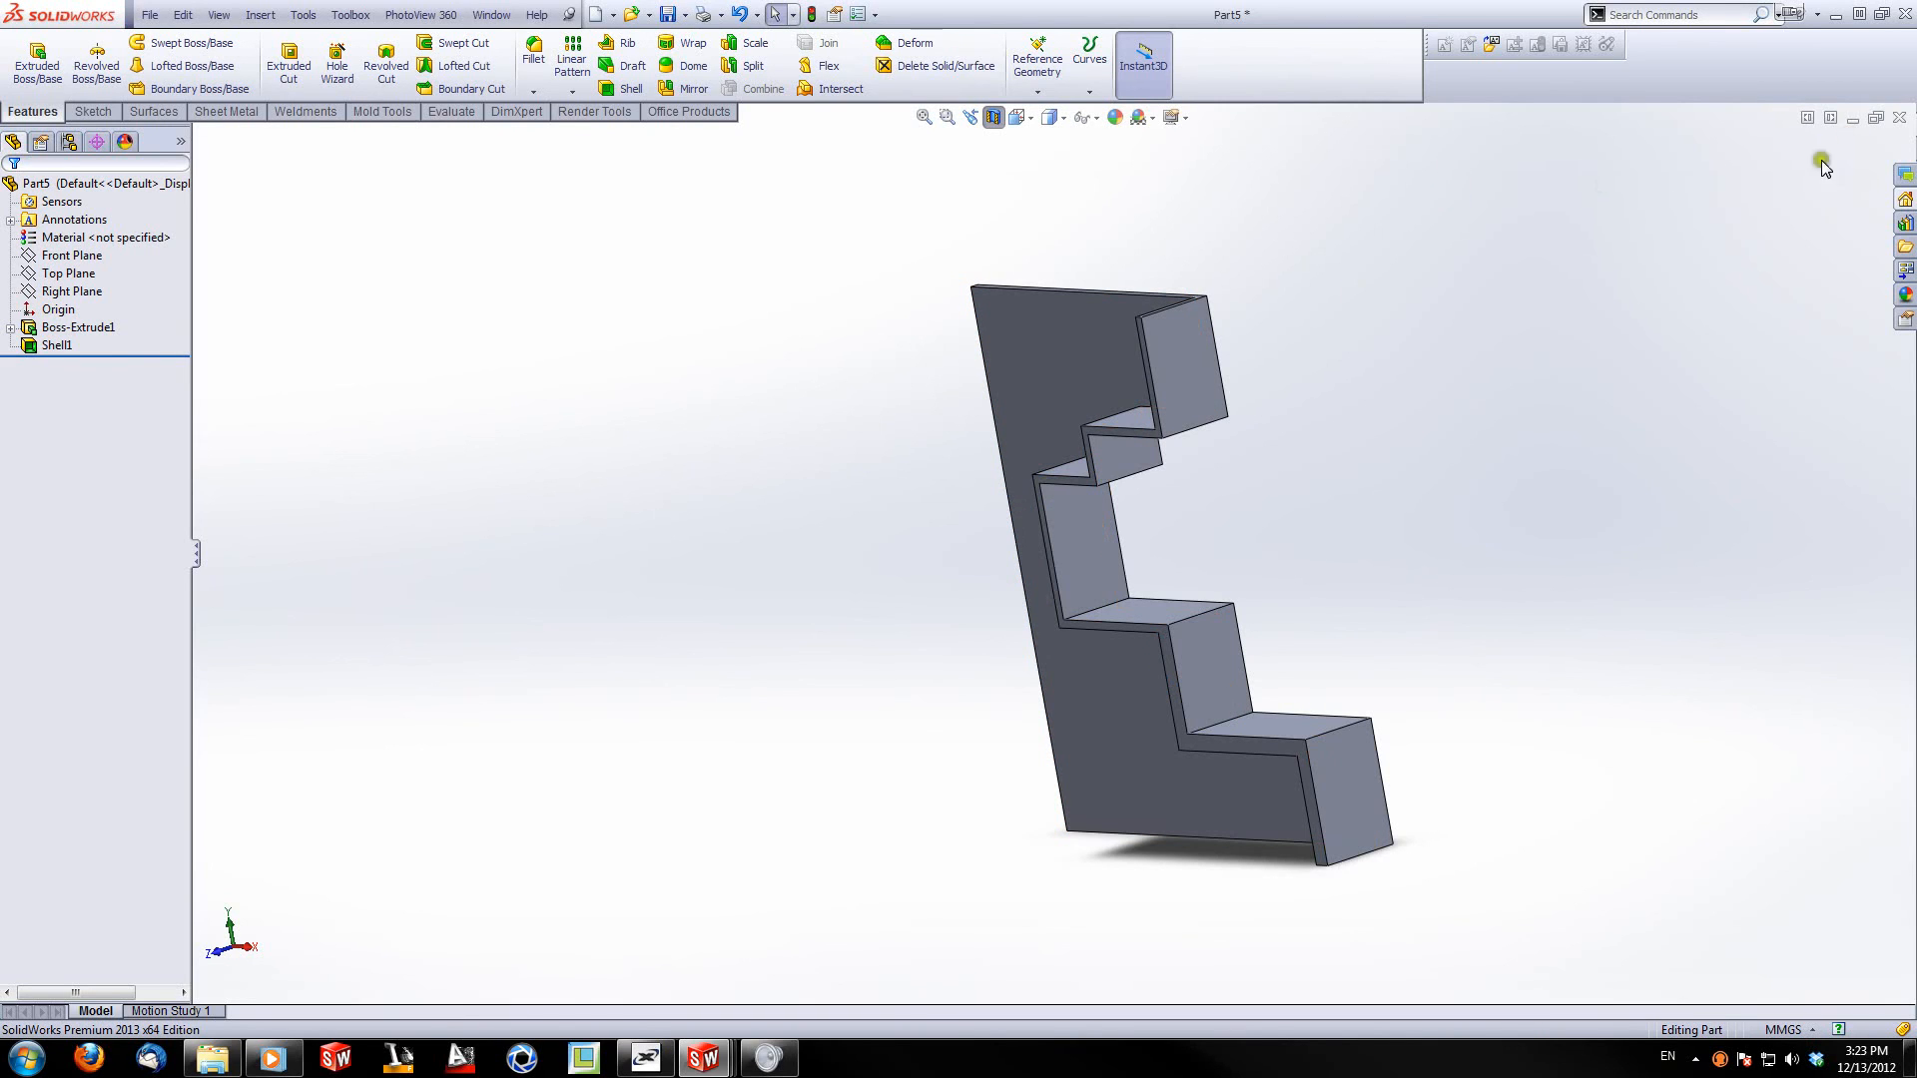
middle_click_drag(1195, 446, 1403, 403)
middle_click_drag(1018, 603, 898, 652)
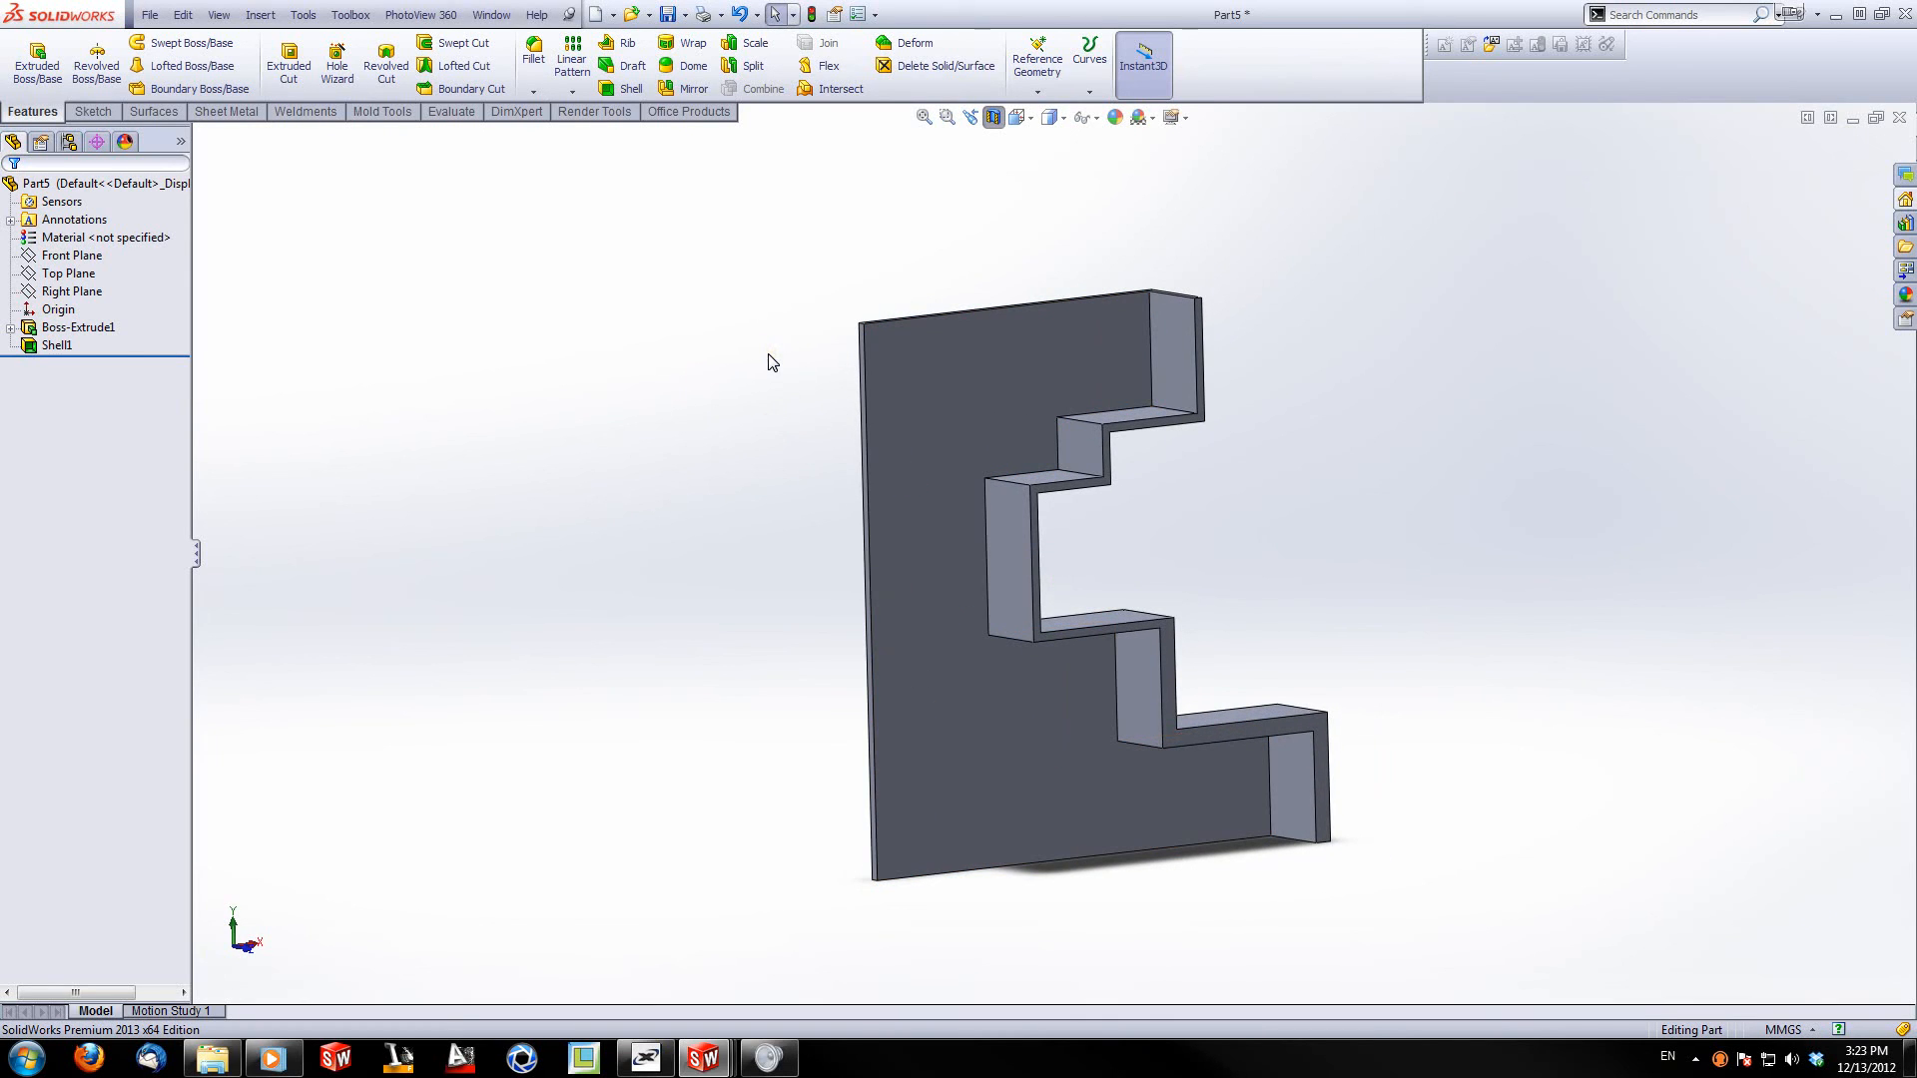
middle_click_drag(801, 345, 852, 427)
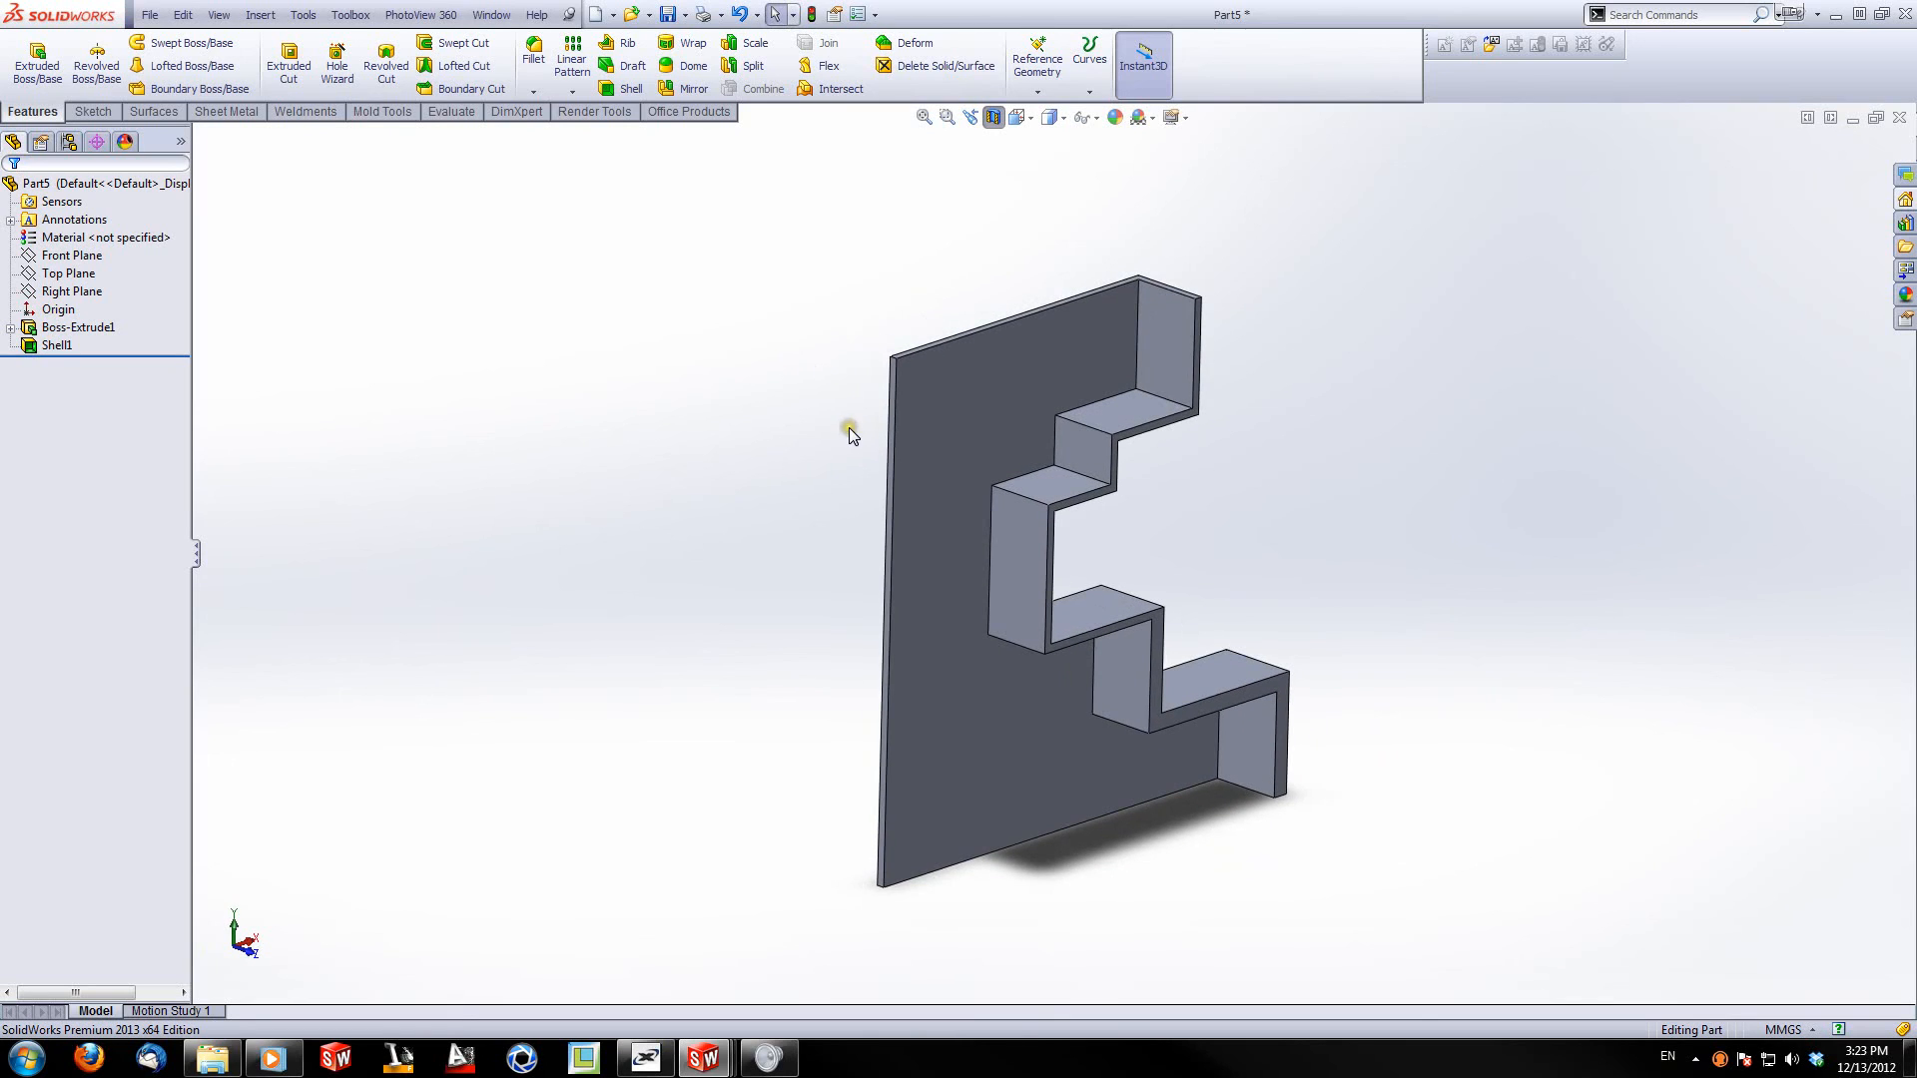
left_click(315, 382)
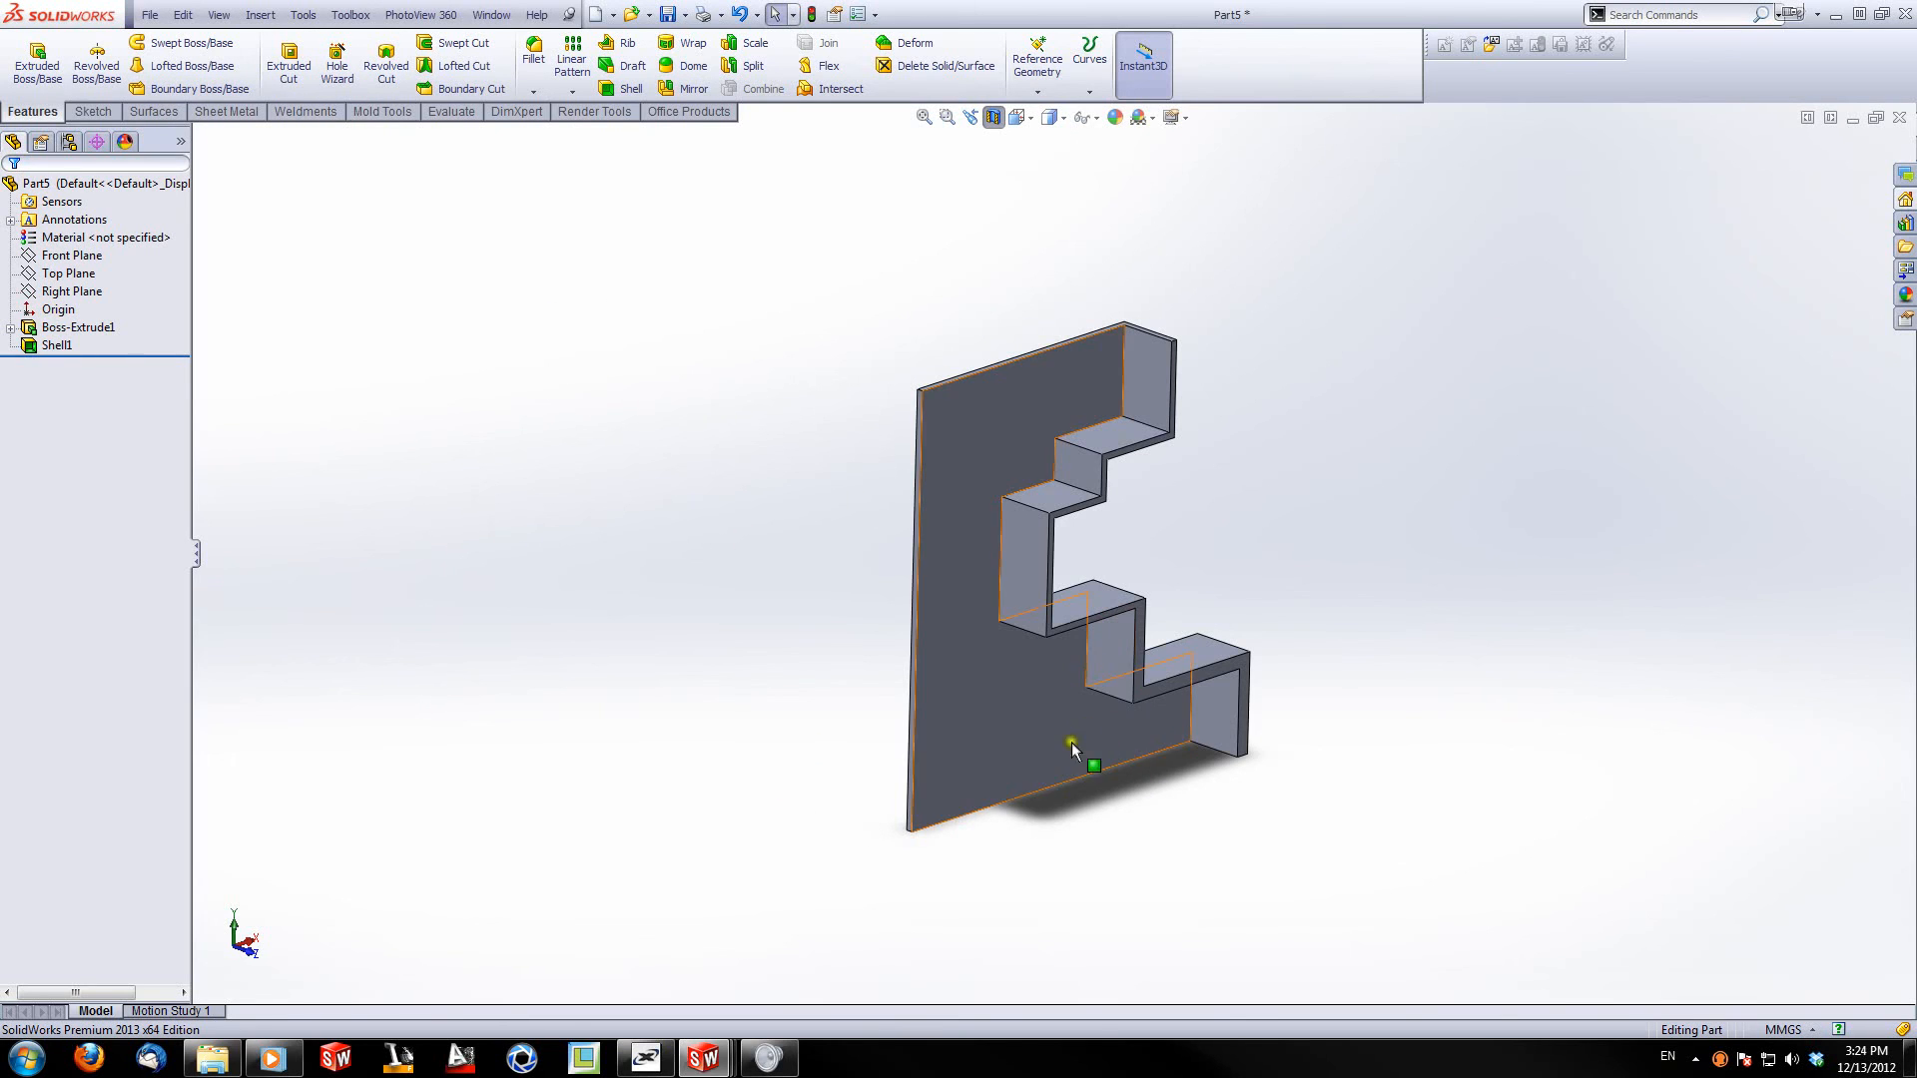
middle_click_drag(1172, 688, 1080, 661)
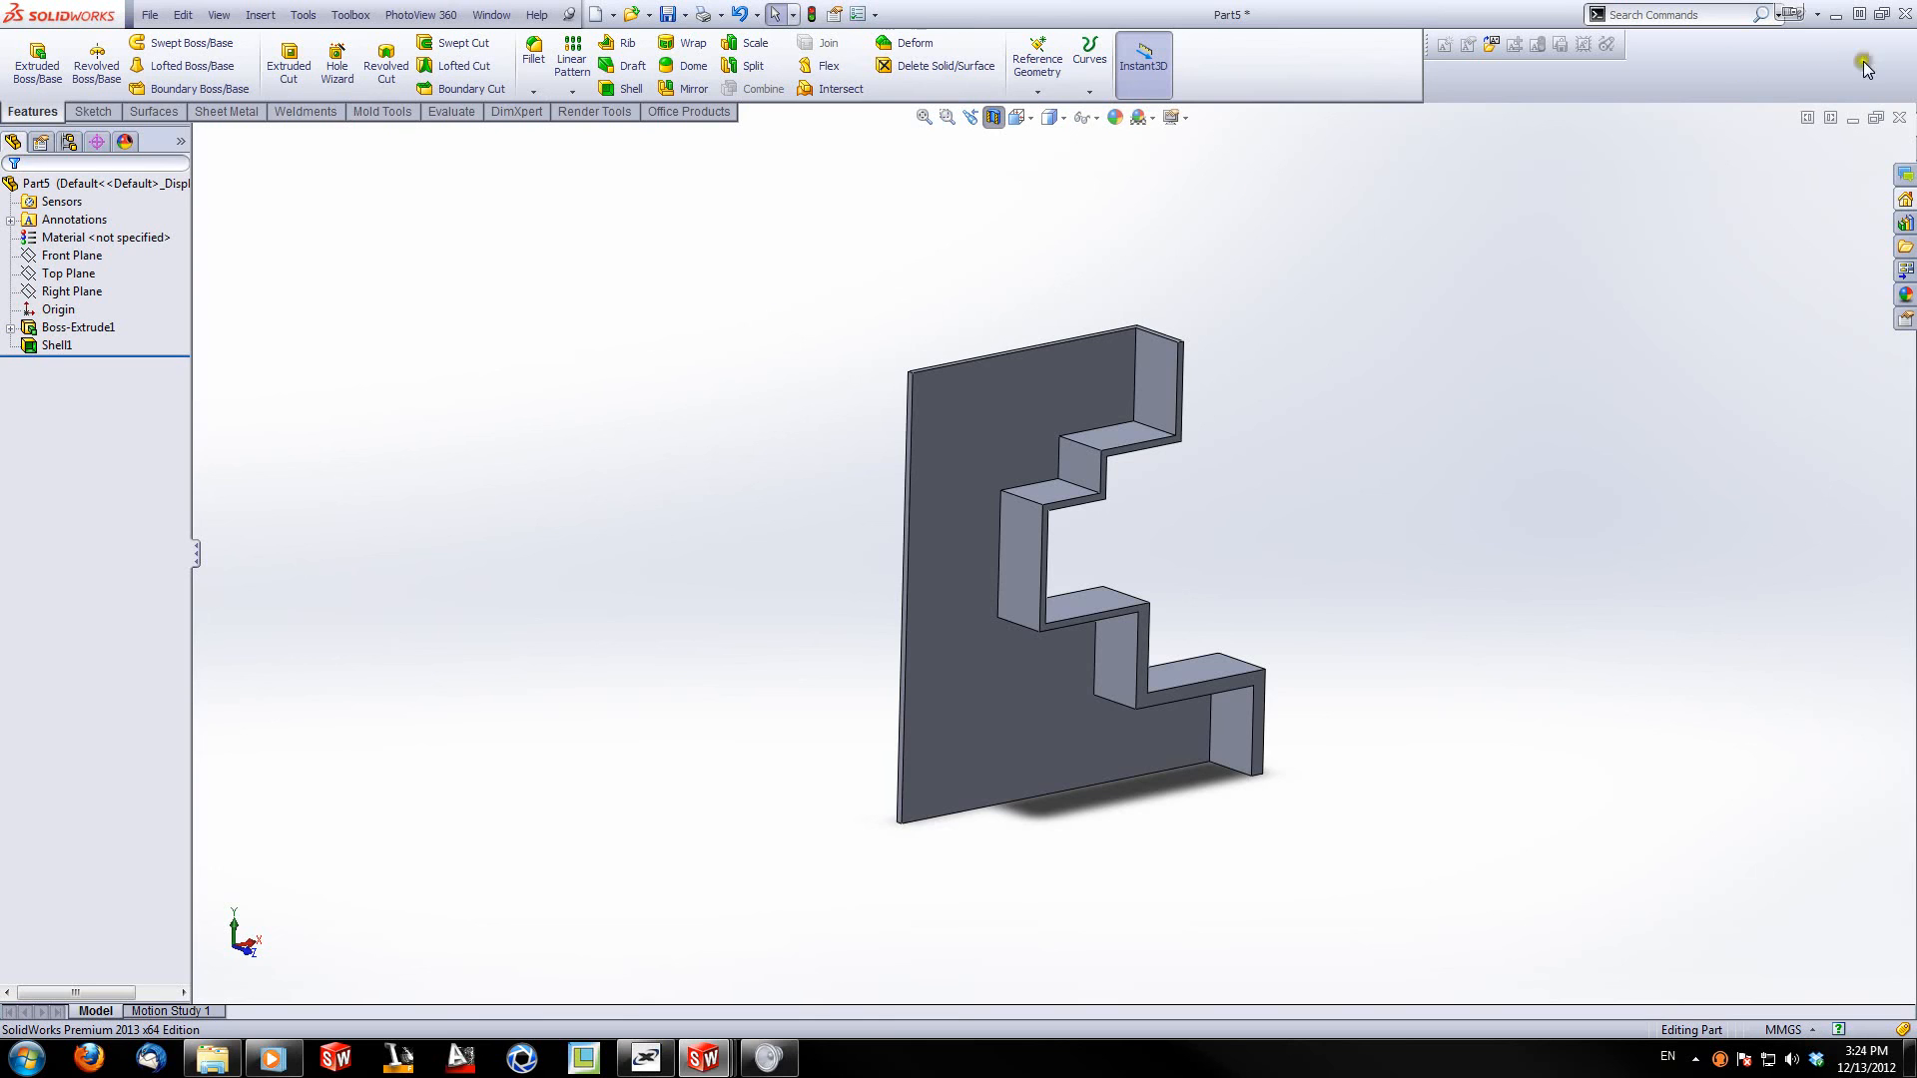
Step: Close the shelled stepped part and the twisted spring part, discarding the changes in both
left_click(1898, 117)
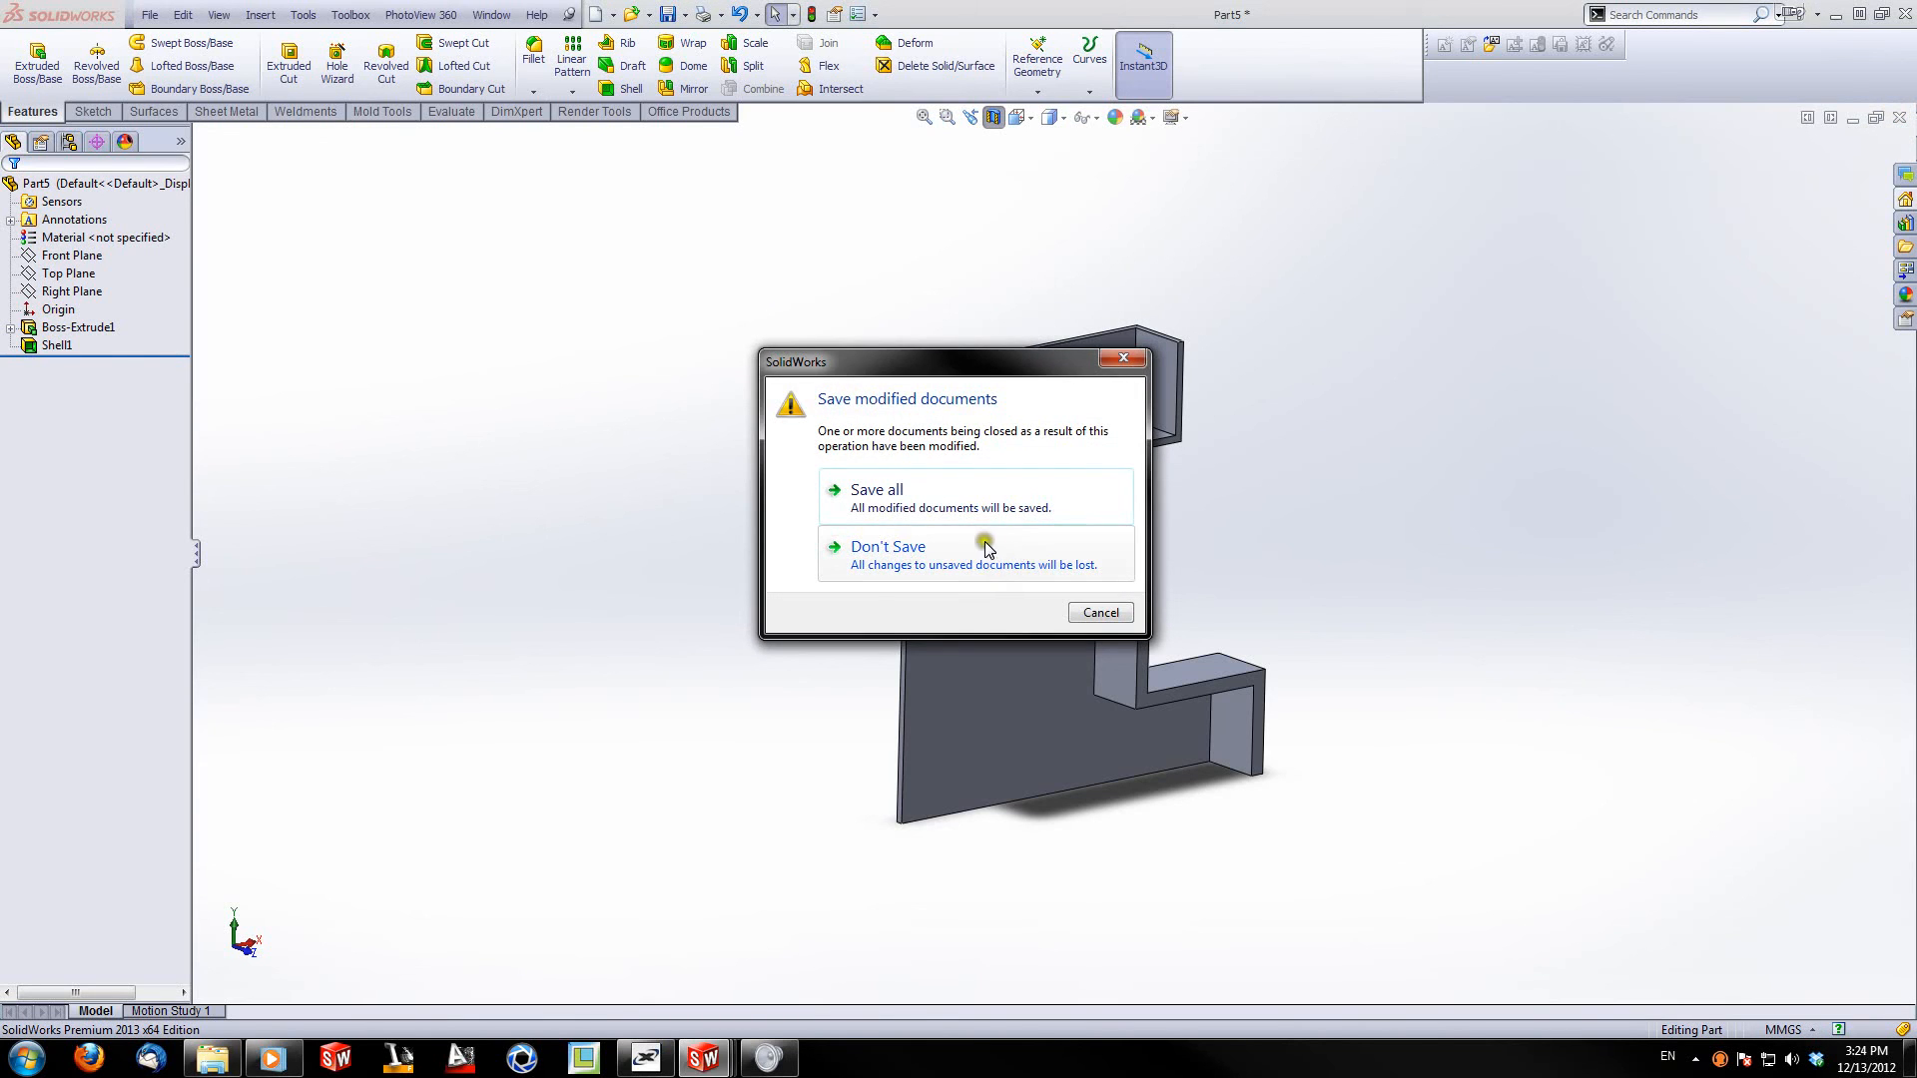
left_click(985, 544)
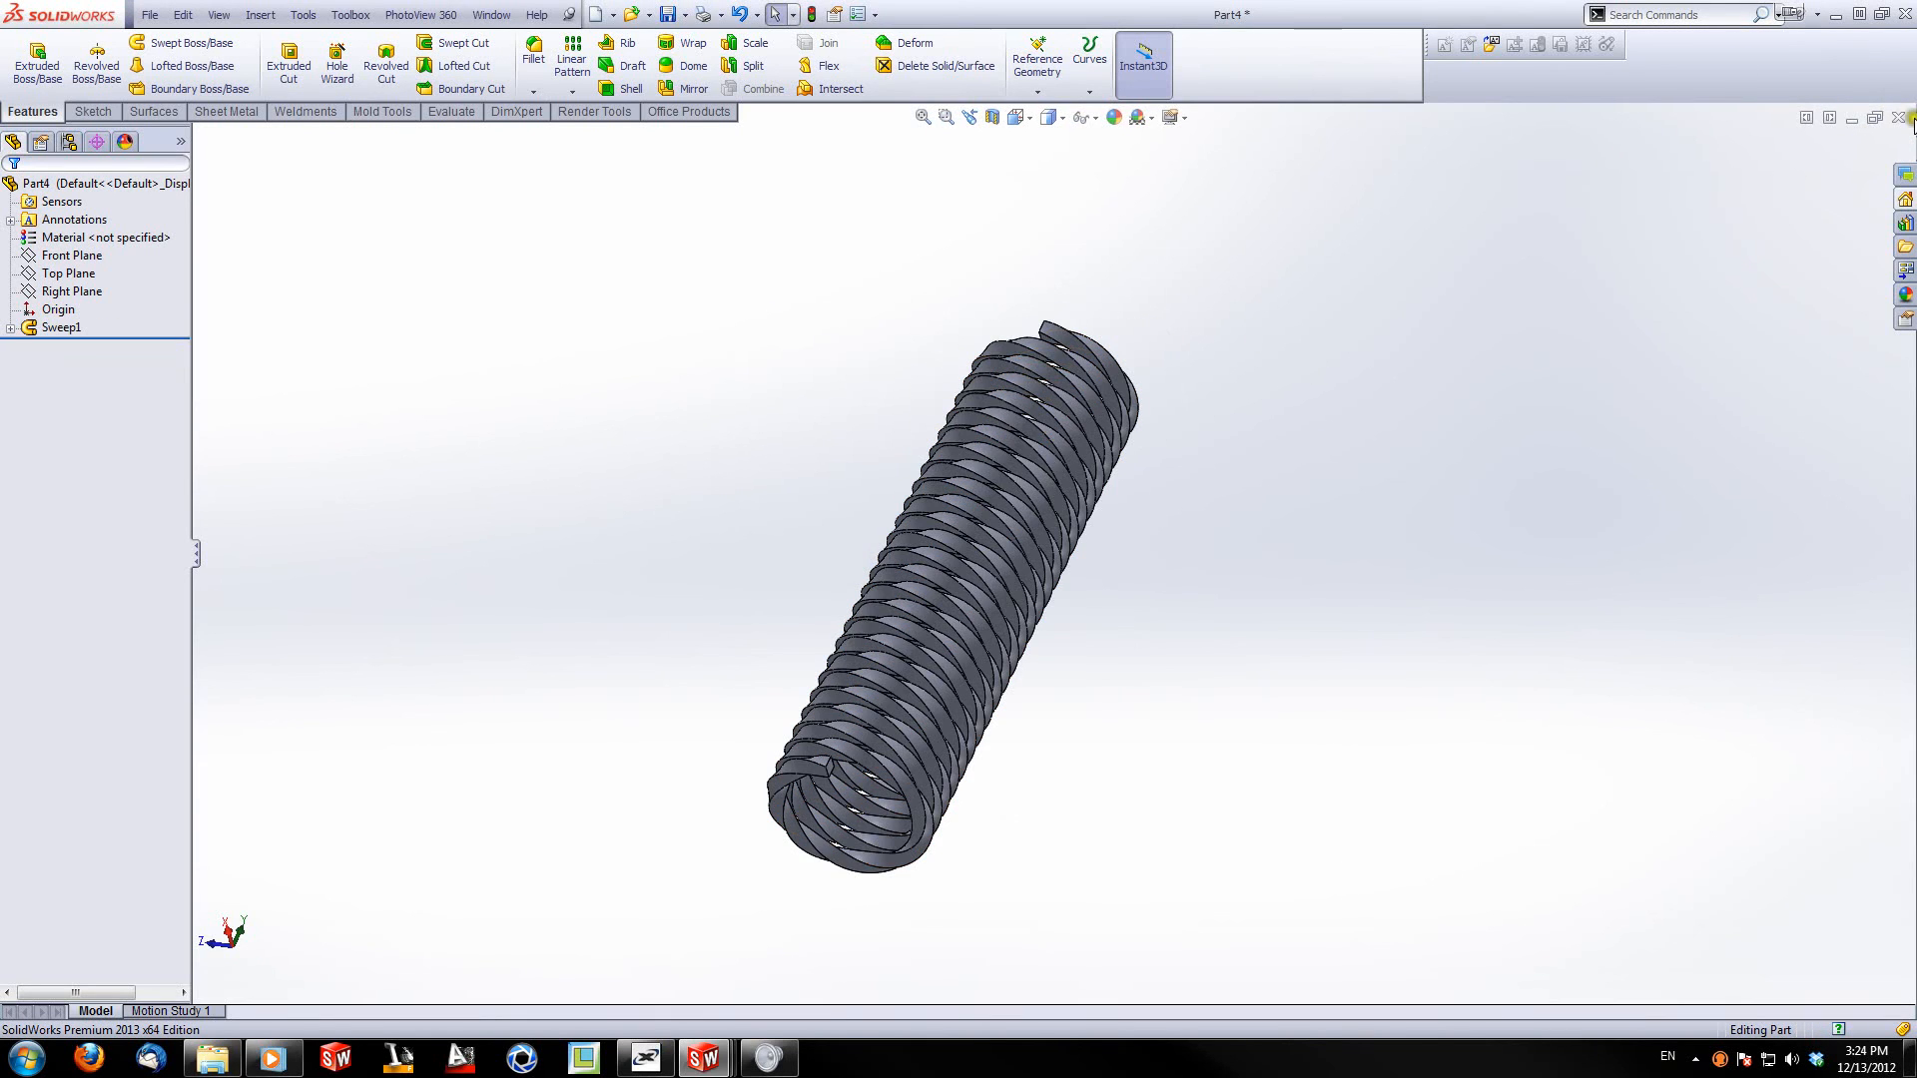
left_click(1898, 117)
left_click(957, 554)
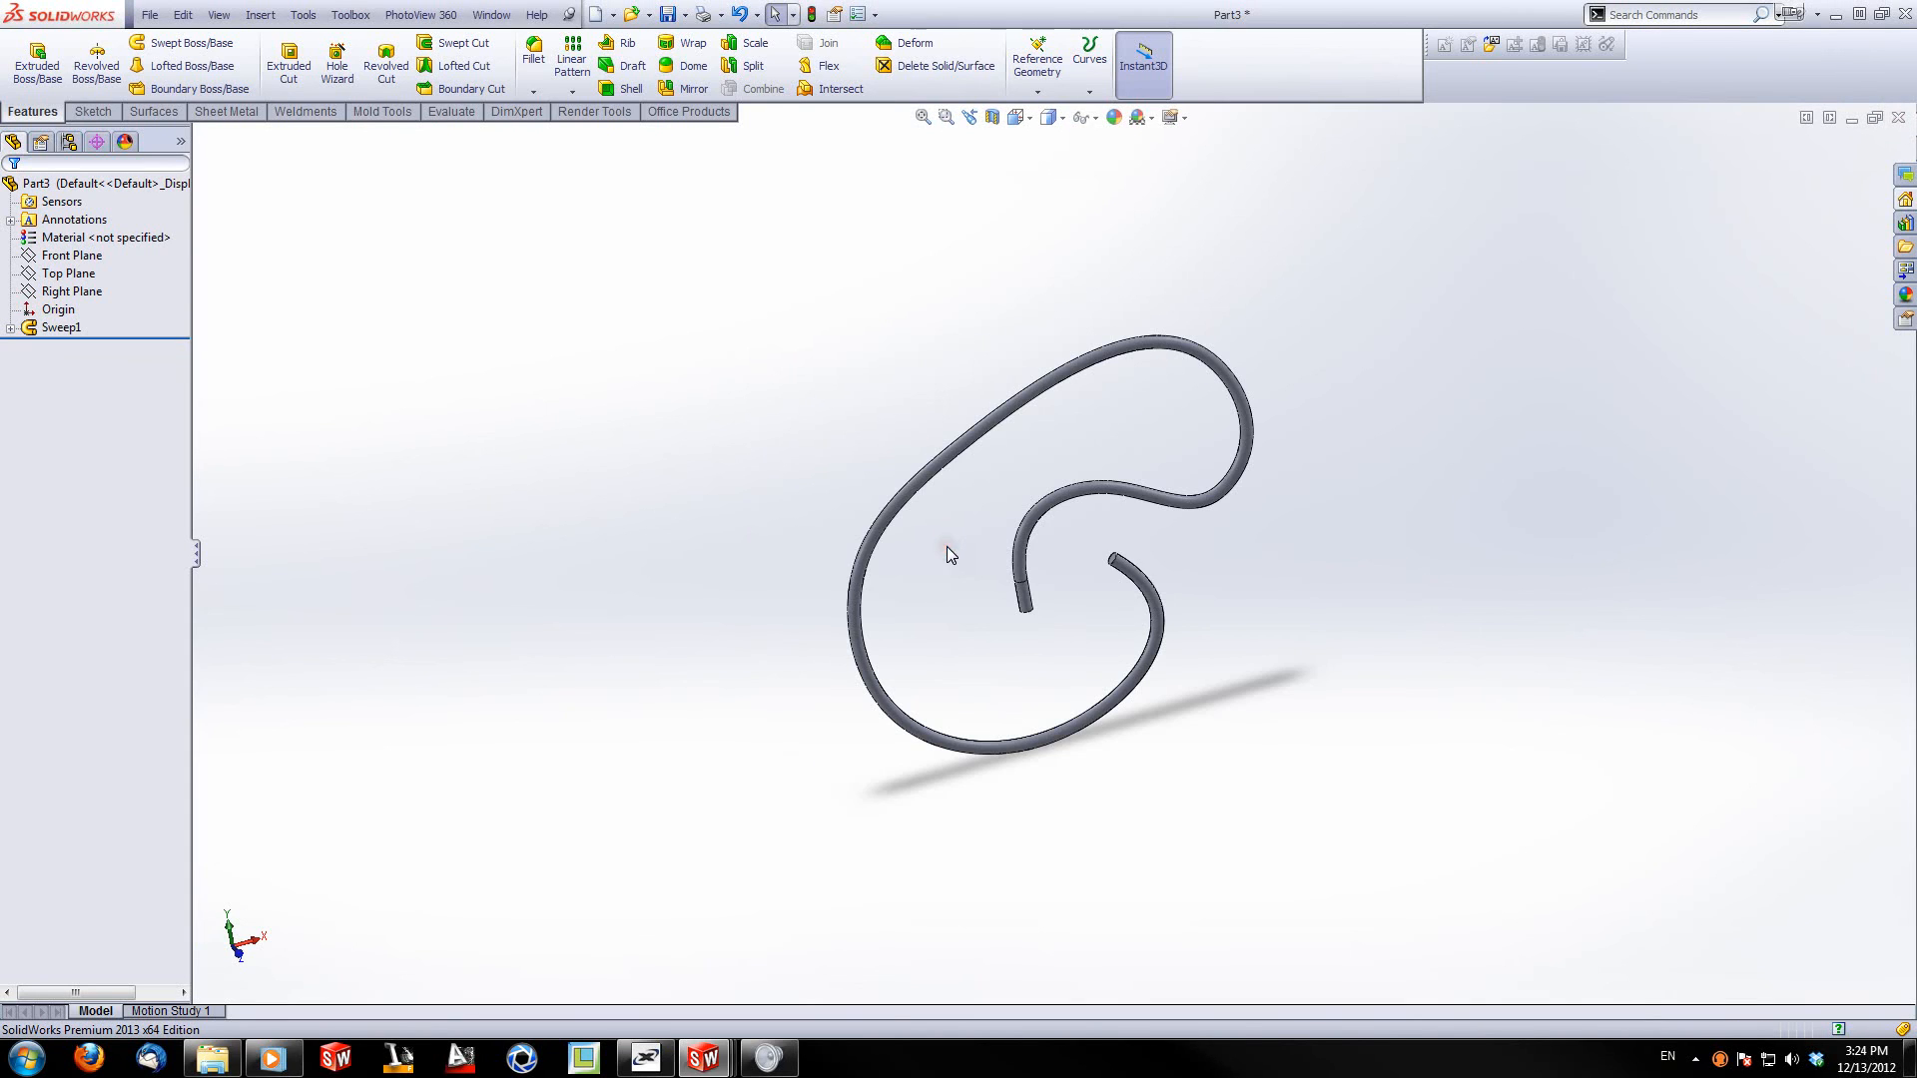
Step: Examine the curved swept rod and its two open ends from several angles
scroll(1058, 561, "down", 3)
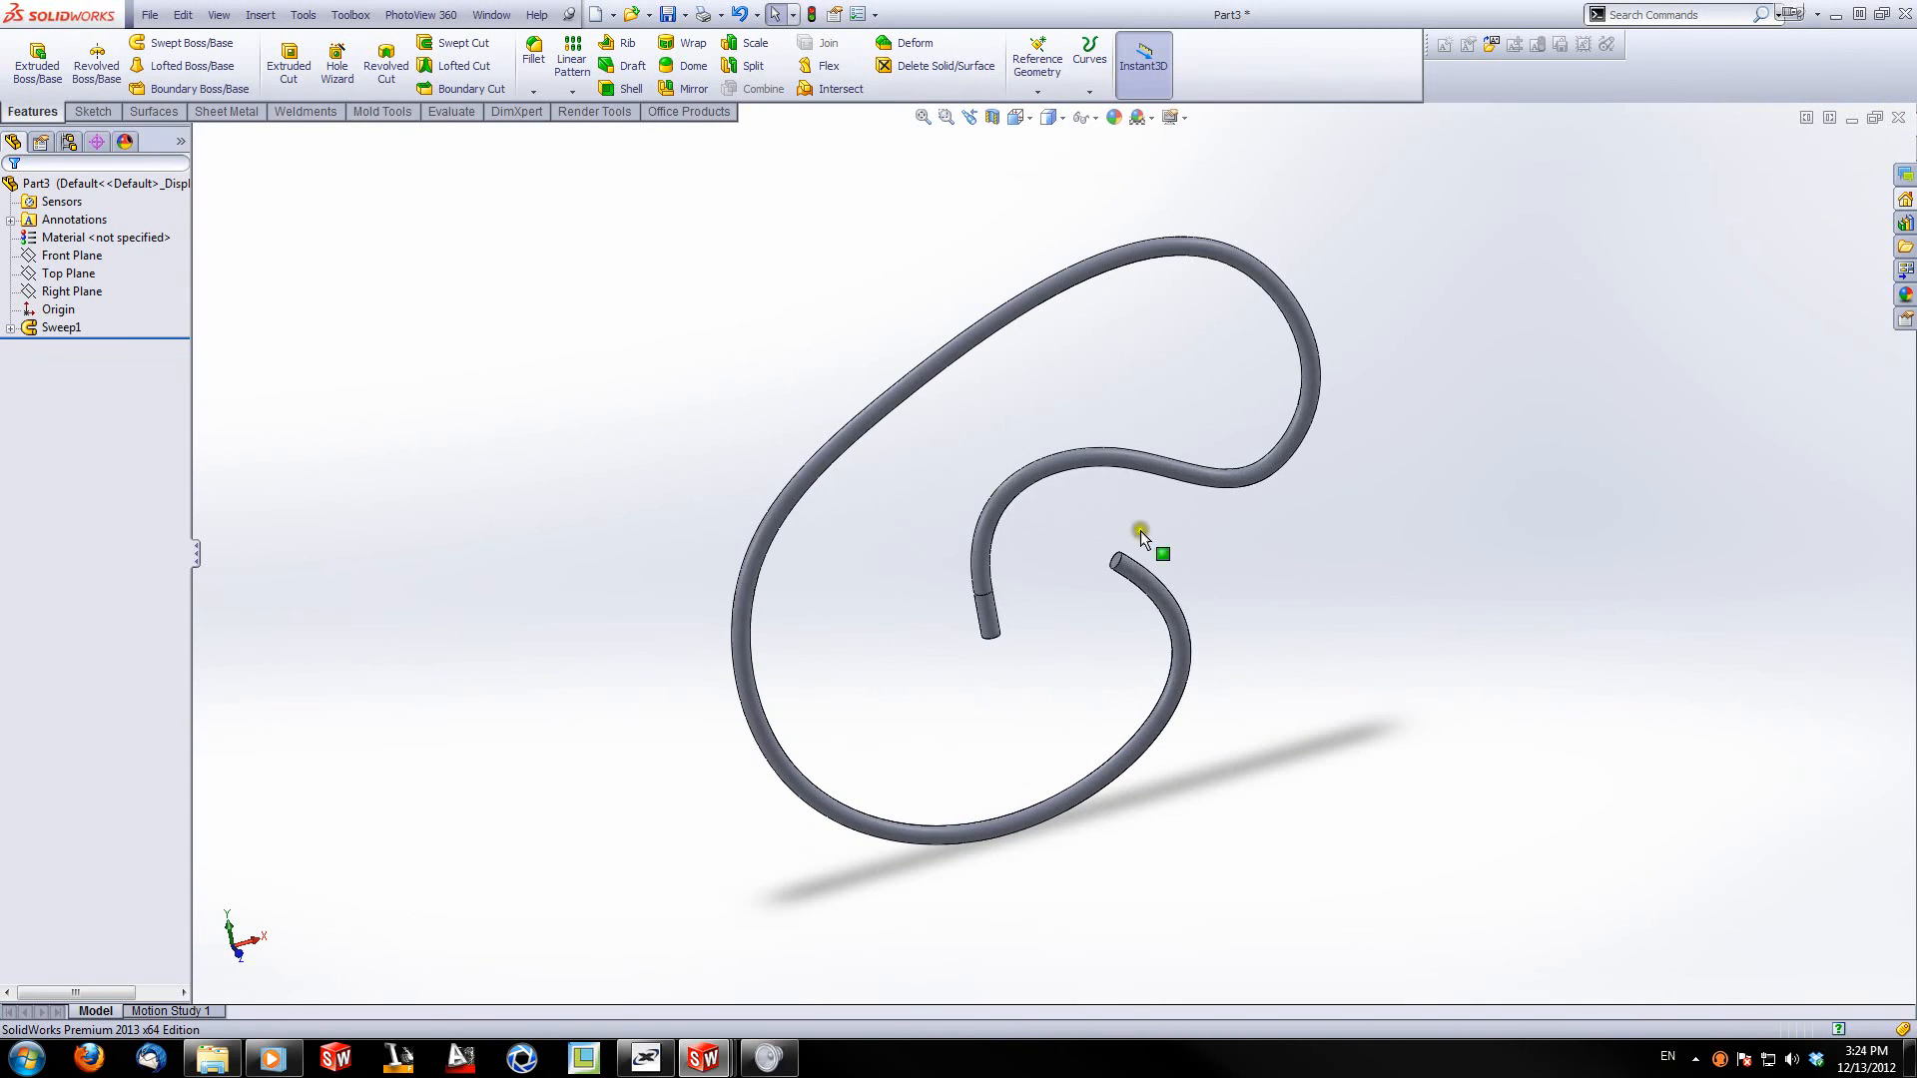
mouse_move(1057, 630)
middle_mouse_down()
mouse_move(1087, 548)
mouse_move(1074, 655)
middle_mouse_up()
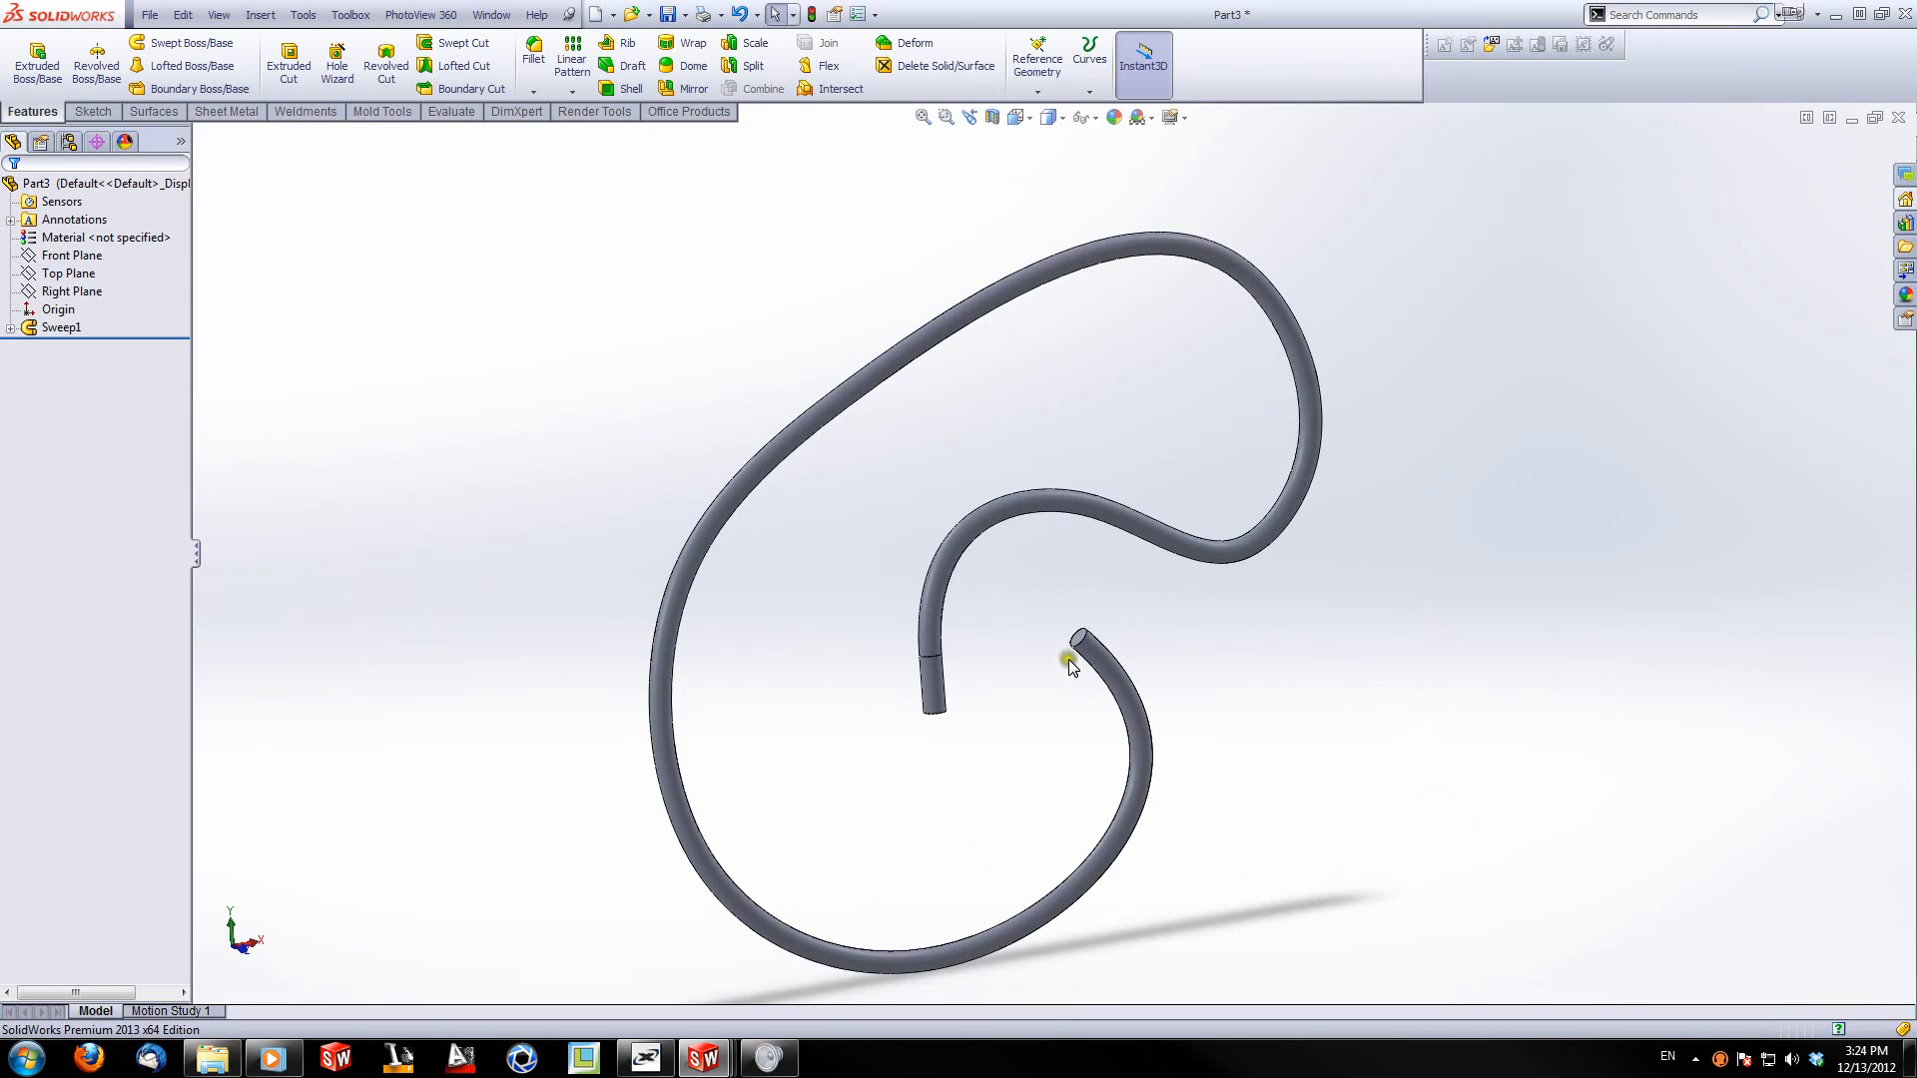
scroll(1003, 717, "up", 3)
middle_click_drag(988, 737, 1059, 679)
scroll(1039, 625, "down", 2)
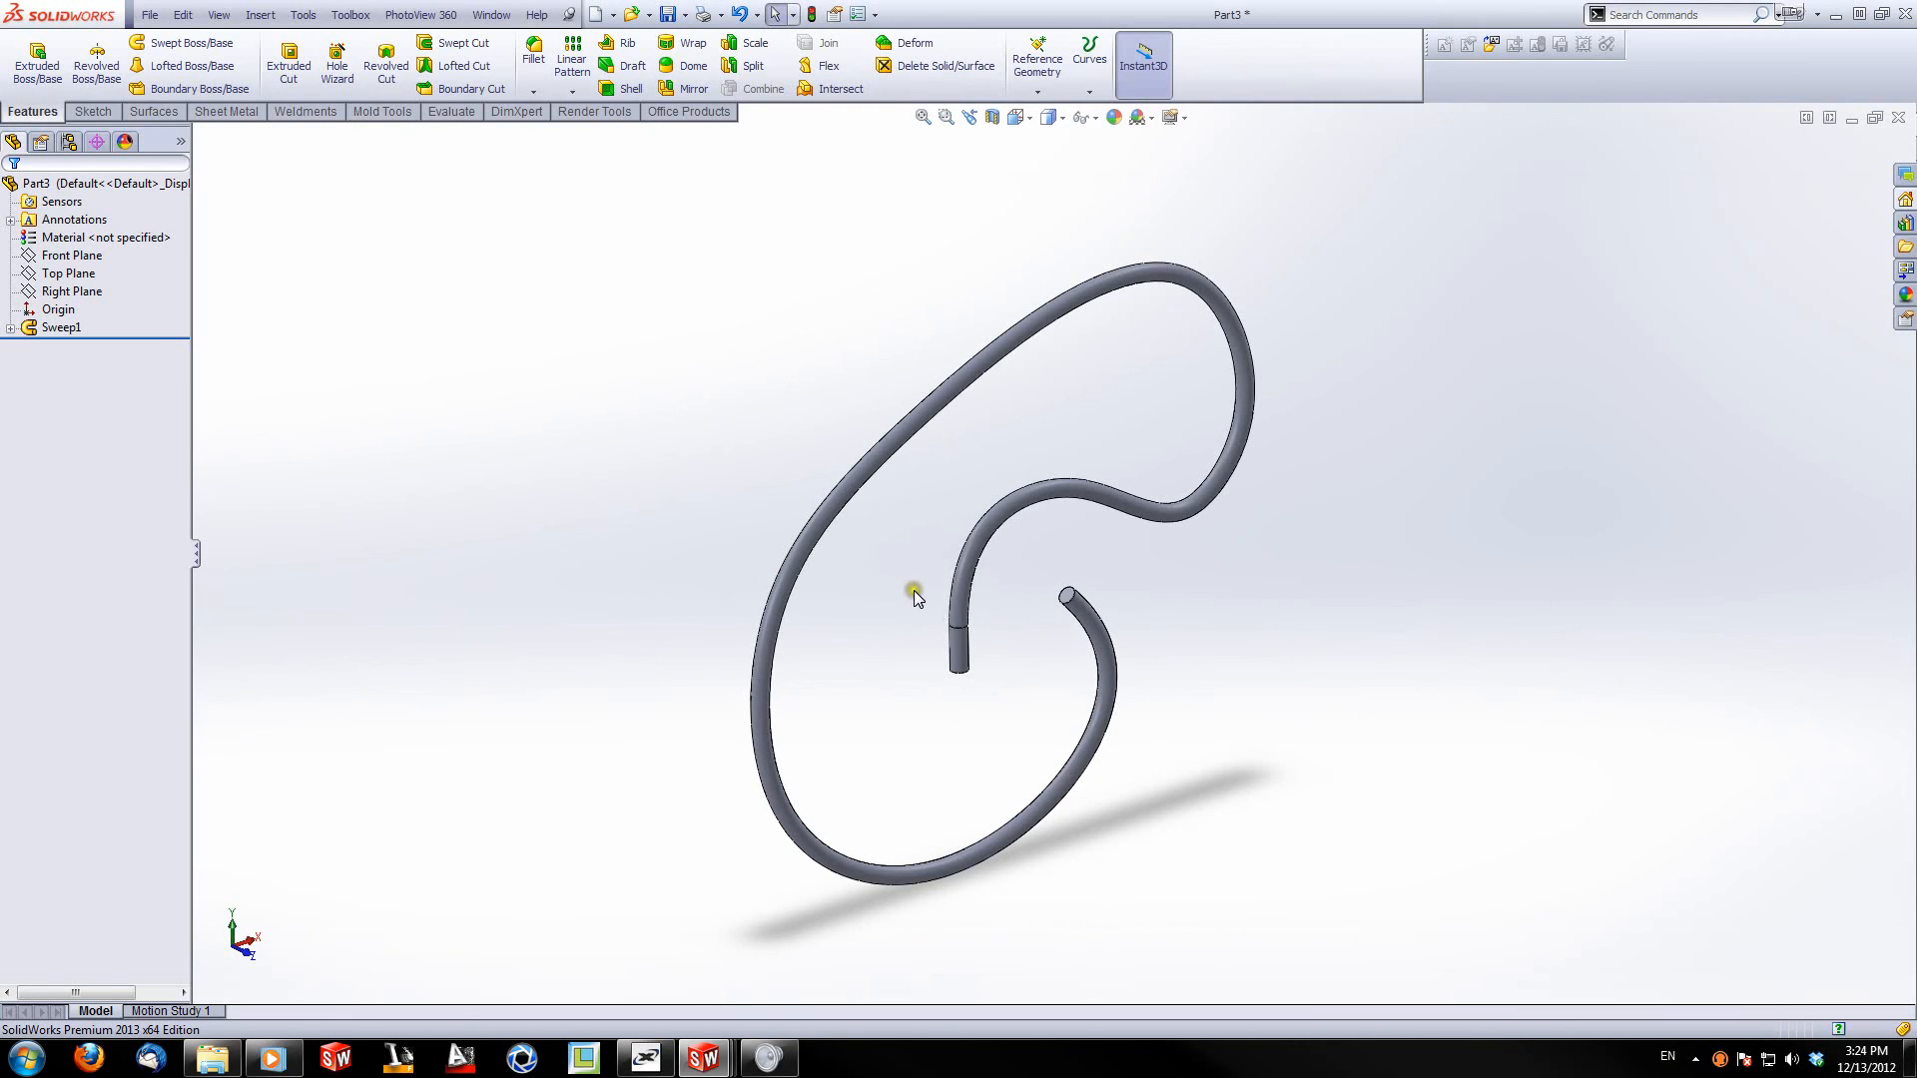
scroll(913, 590, "up", 1)
scroll(948, 579, "down", 1)
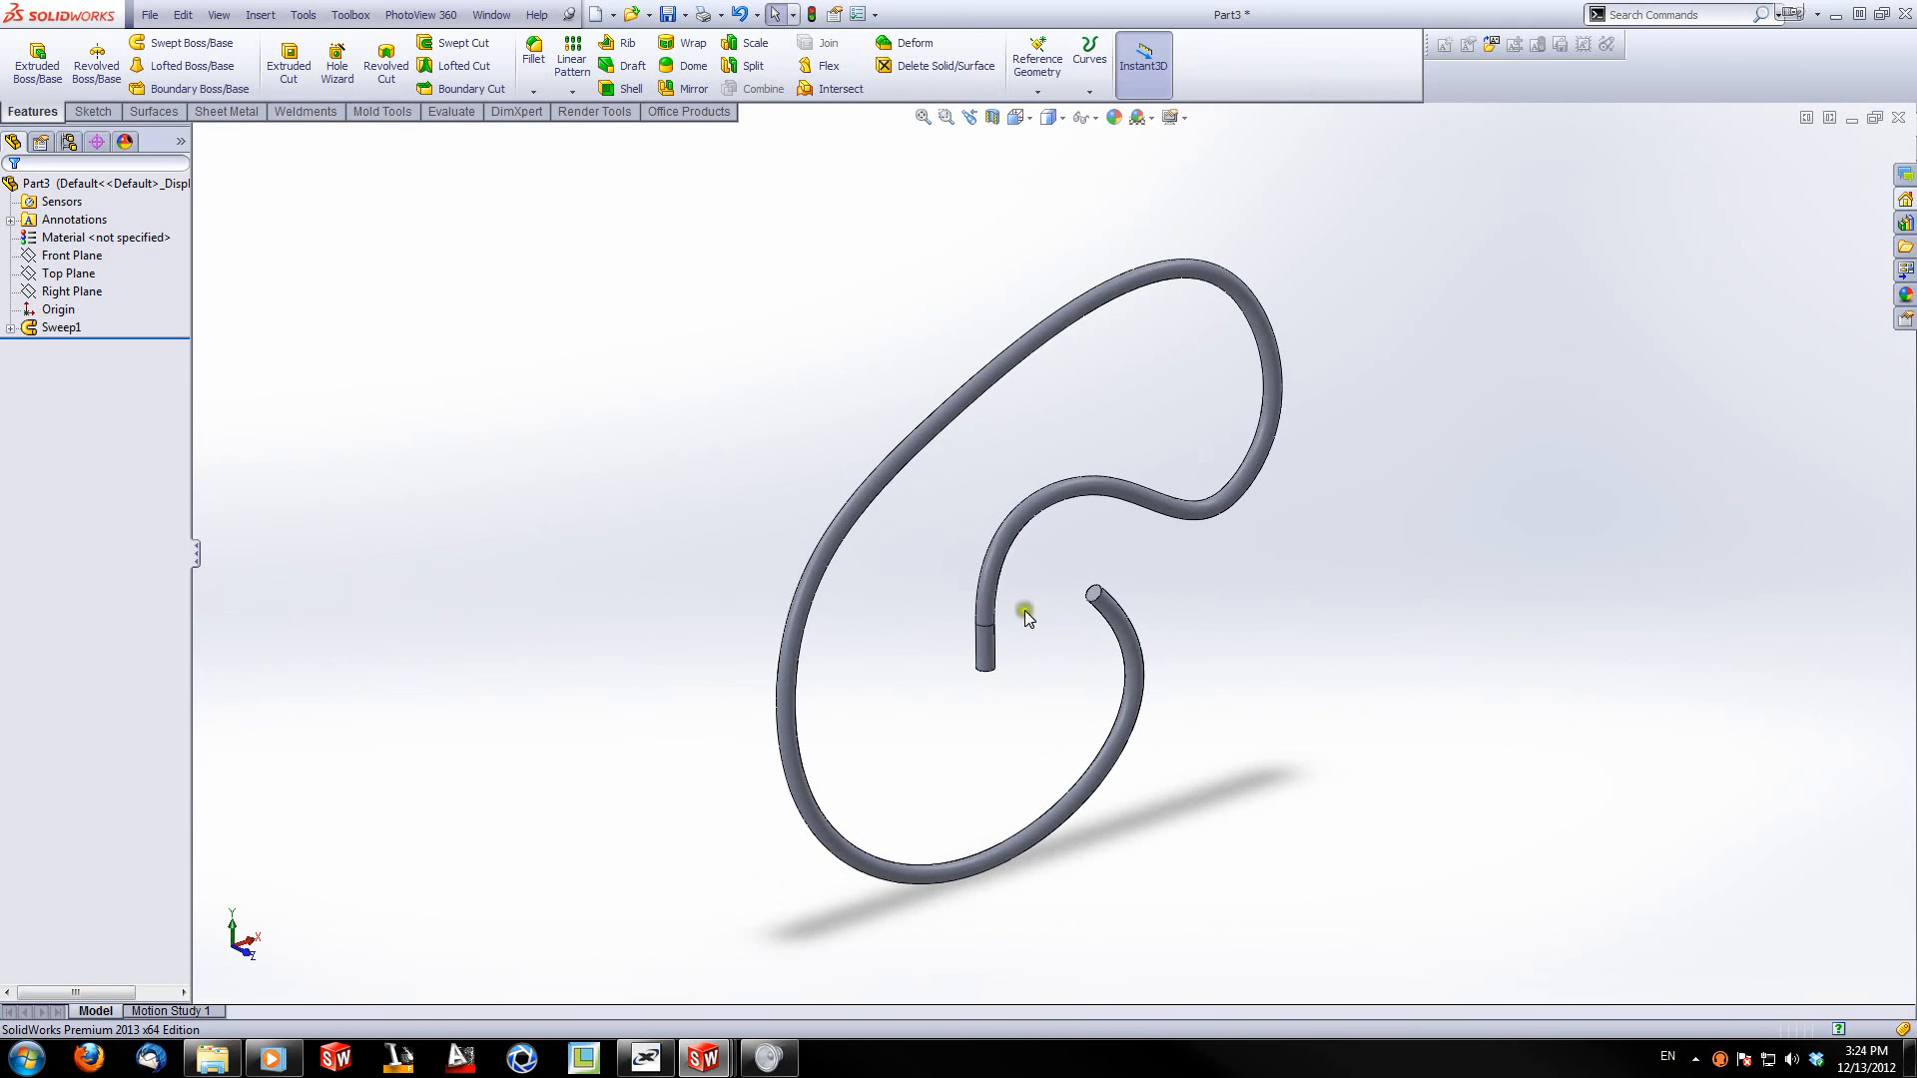